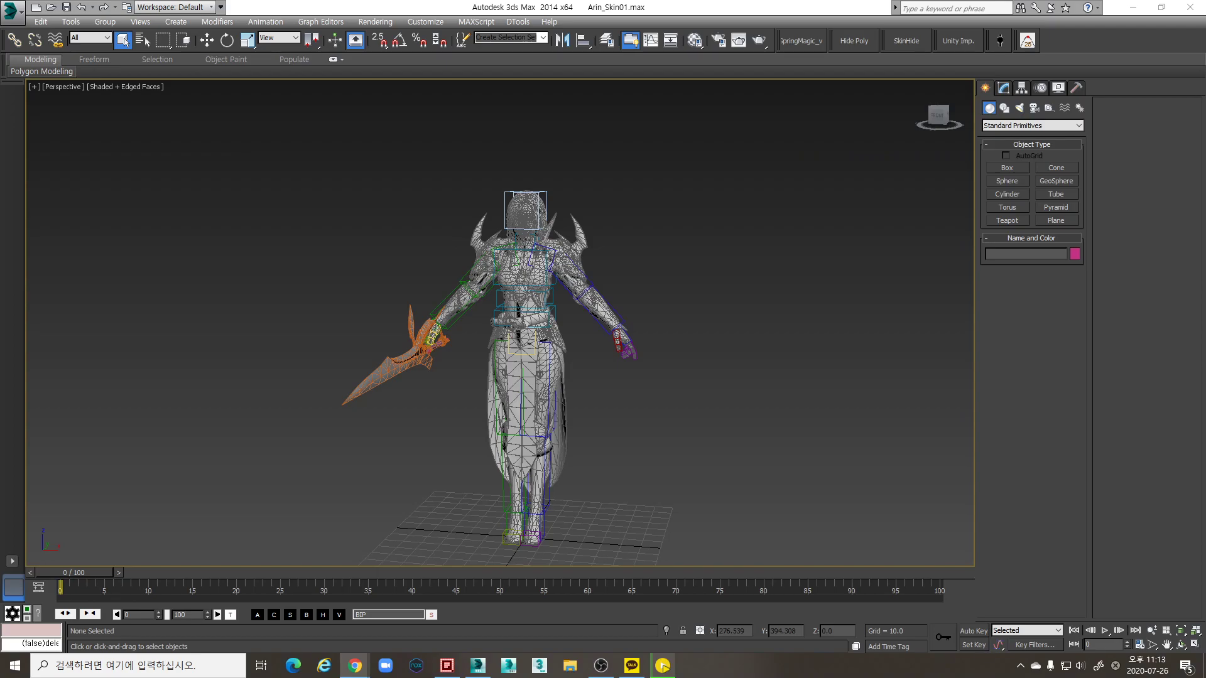
# Orbit, pan and zoom around the armored character to inspect it from several angles
pyautogui.press('Hangul')
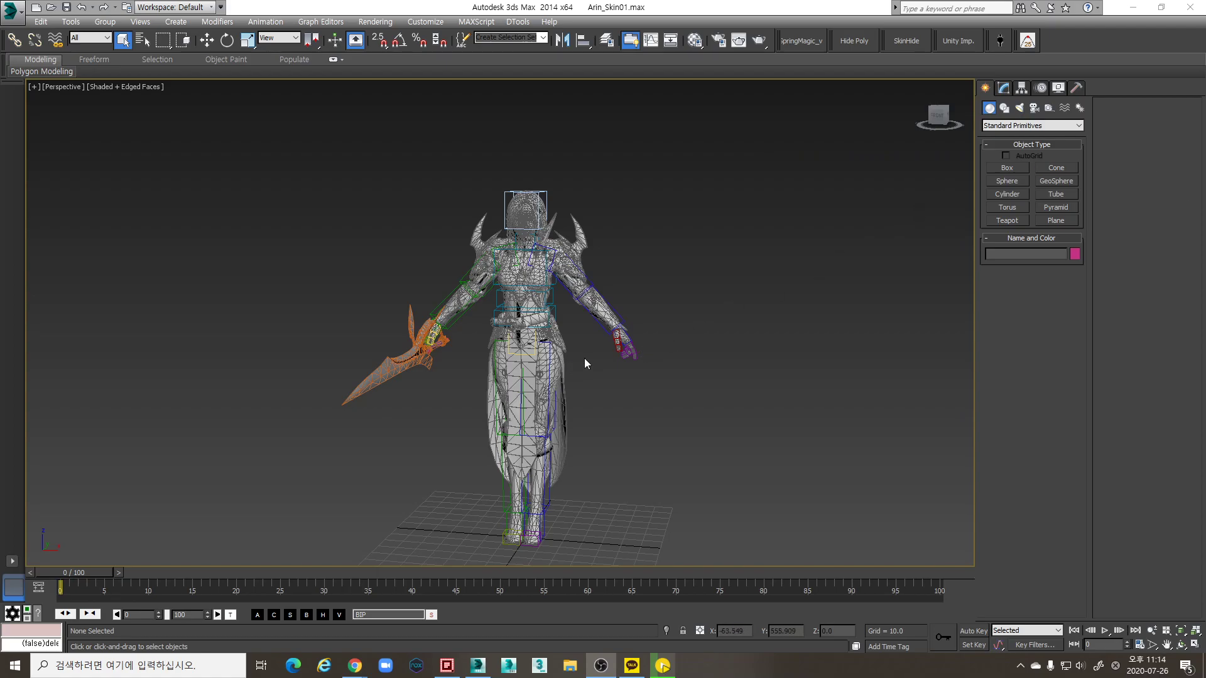
pyautogui.scroll(5, 583, 352)
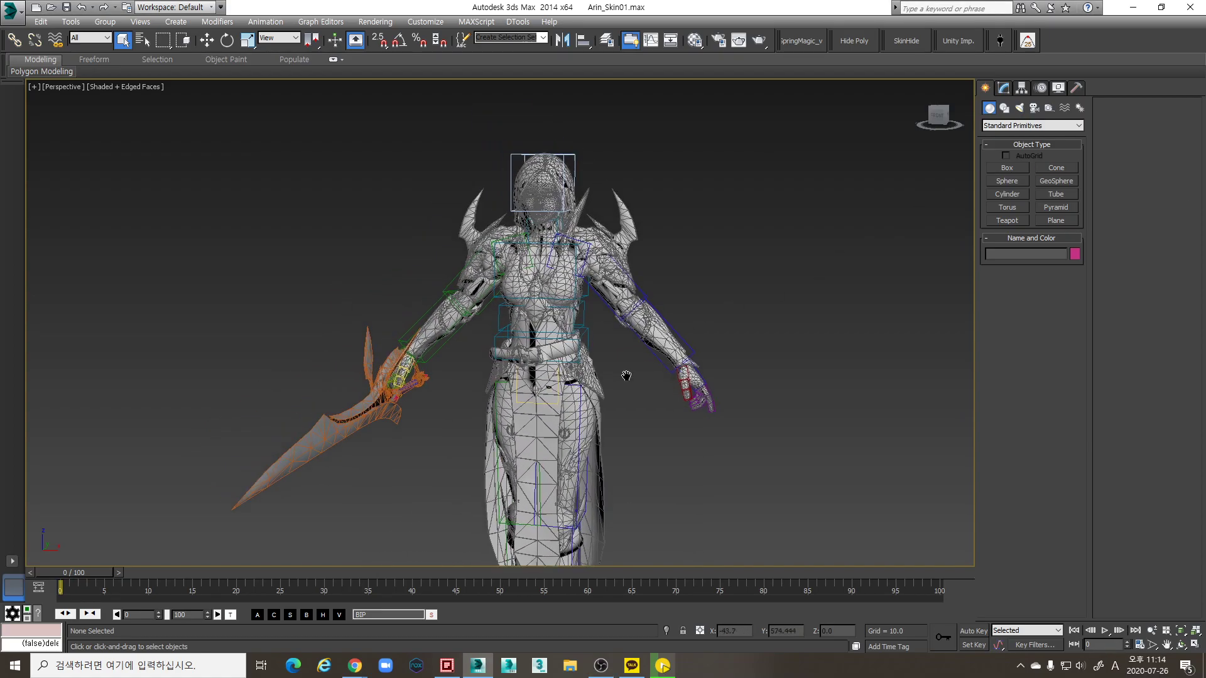
pyautogui.scroll(-4, 626, 373)
pyautogui.moveTo(624, 296); pyautogui.dragTo(631, 359, button='middle')
pyautogui.scroll(3, 630, 360)
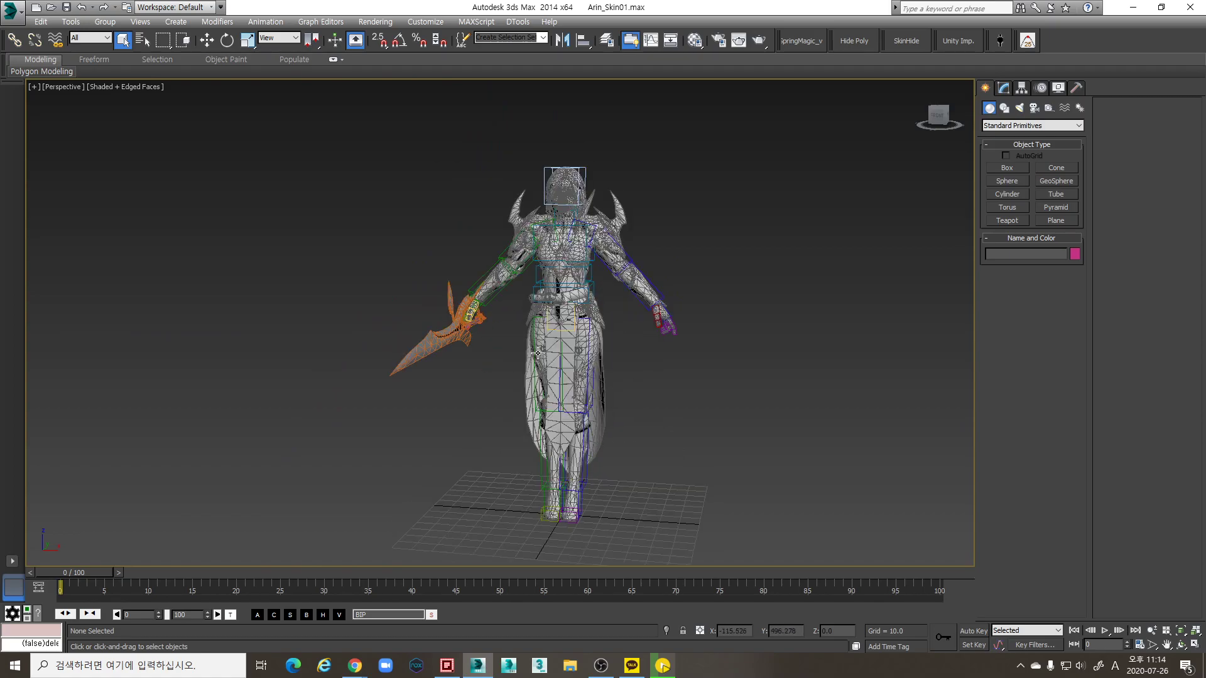
pyautogui.keyDown('alt'); pyautogui.moveTo(605, 382); pyautogui.dragTo(565, 358, button='middle'); pyautogui.keyUp('alt')
pyautogui.scroll(4, 616, 376)
pyautogui.scroll(-4, 629, 331)
pyautogui.keyDown('alt'); pyautogui.moveTo(630, 331); pyautogui.dragTo(646, 355, button='middle'); pyautogui.keyUp('alt')
pyautogui.scroll(4, 615, 335)
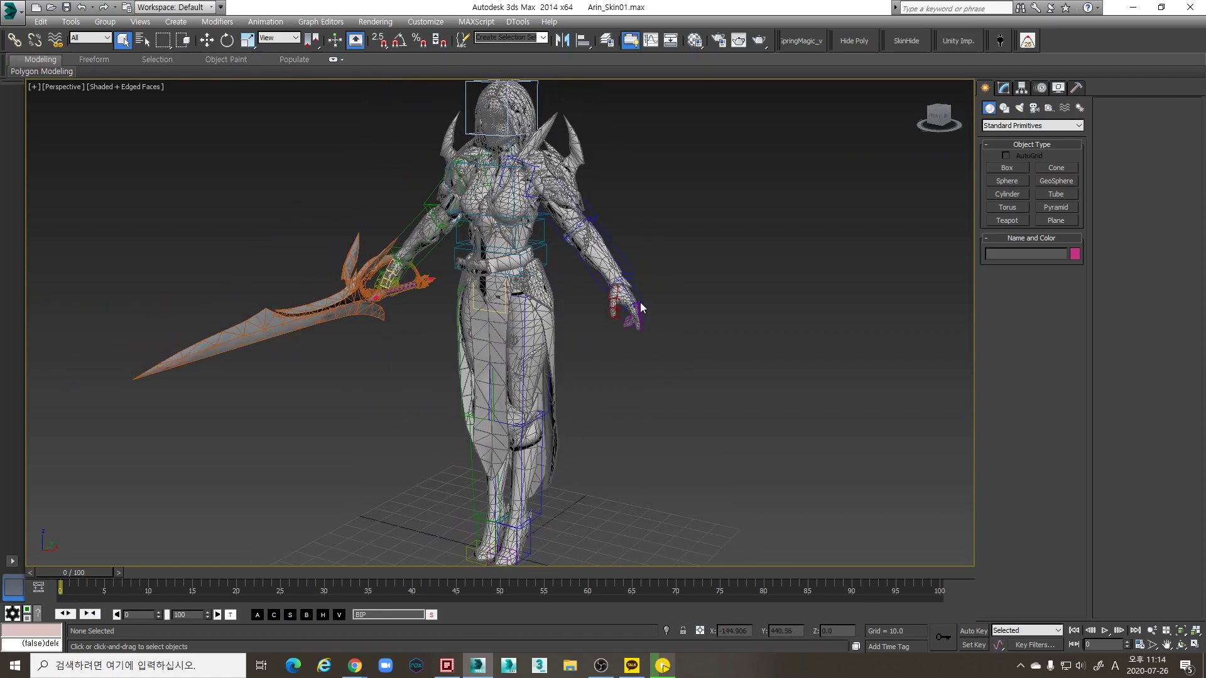
pyautogui.scroll(2, 641, 333)
pyautogui.scroll(-3, 641, 333)
pyautogui.scroll(6, 549, 329)
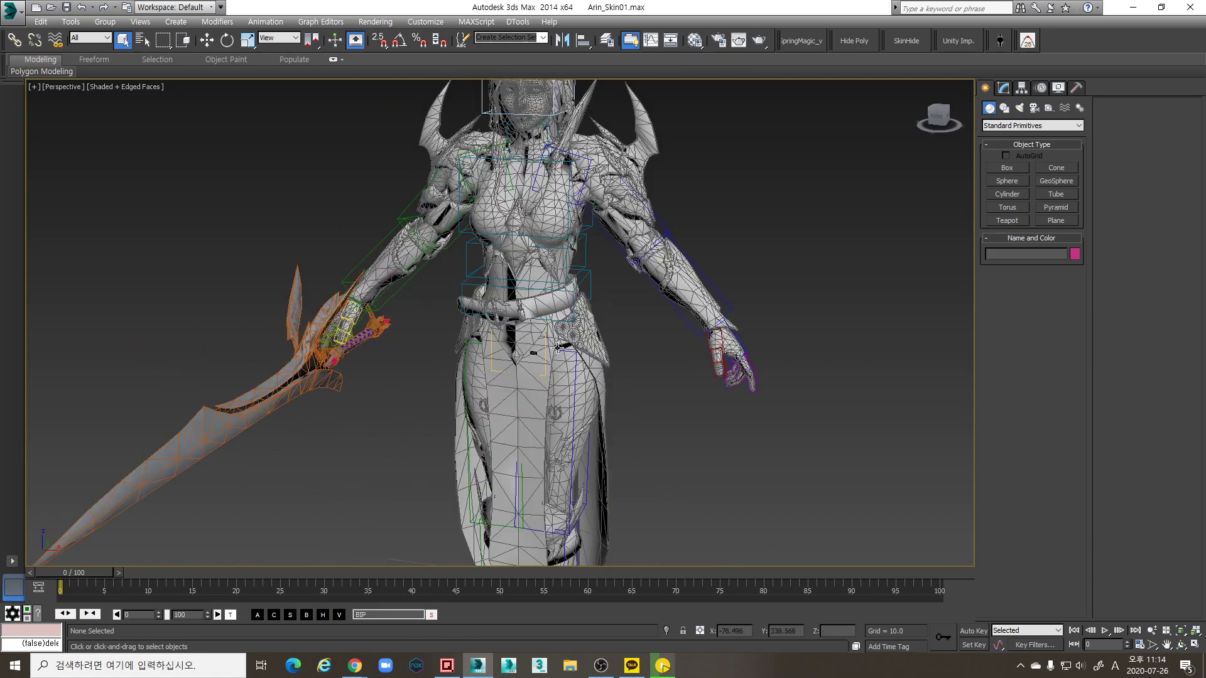
pyautogui.scroll(-3, 590, 372)
pyautogui.keyDown('alt'); pyautogui.moveTo(606, 330); pyautogui.dragTo(683, 295, button='middle'); pyautogui.keyUp('alt')
pyautogui.scroll(4, 631, 385)
pyautogui.scroll(-2, 631, 385)
pyautogui.scroll(2, 565, 297)
pyautogui.scroll(4, 618, 330)
pyautogui.scroll(-3, 618, 330)
pyautogui.scroll(-5, 568, 308)
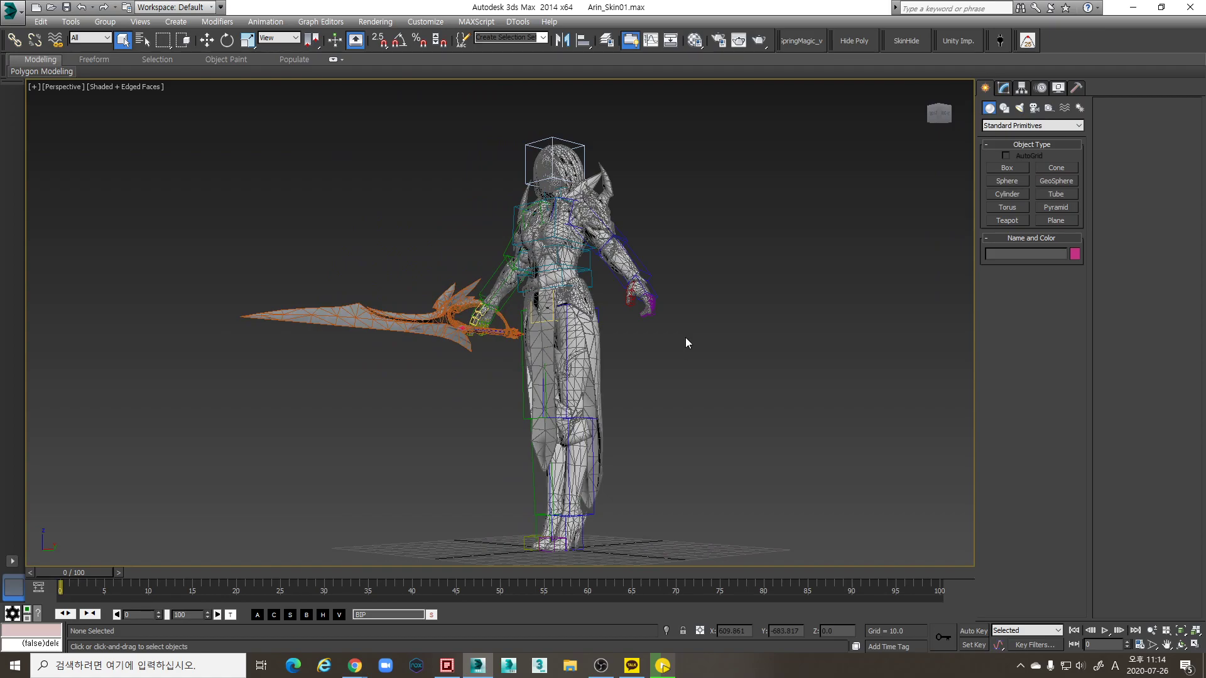
pyautogui.moveTo(630, 340); pyautogui.dragTo(722, 244, button='middle')
pyautogui.scroll(3, 721, 243)
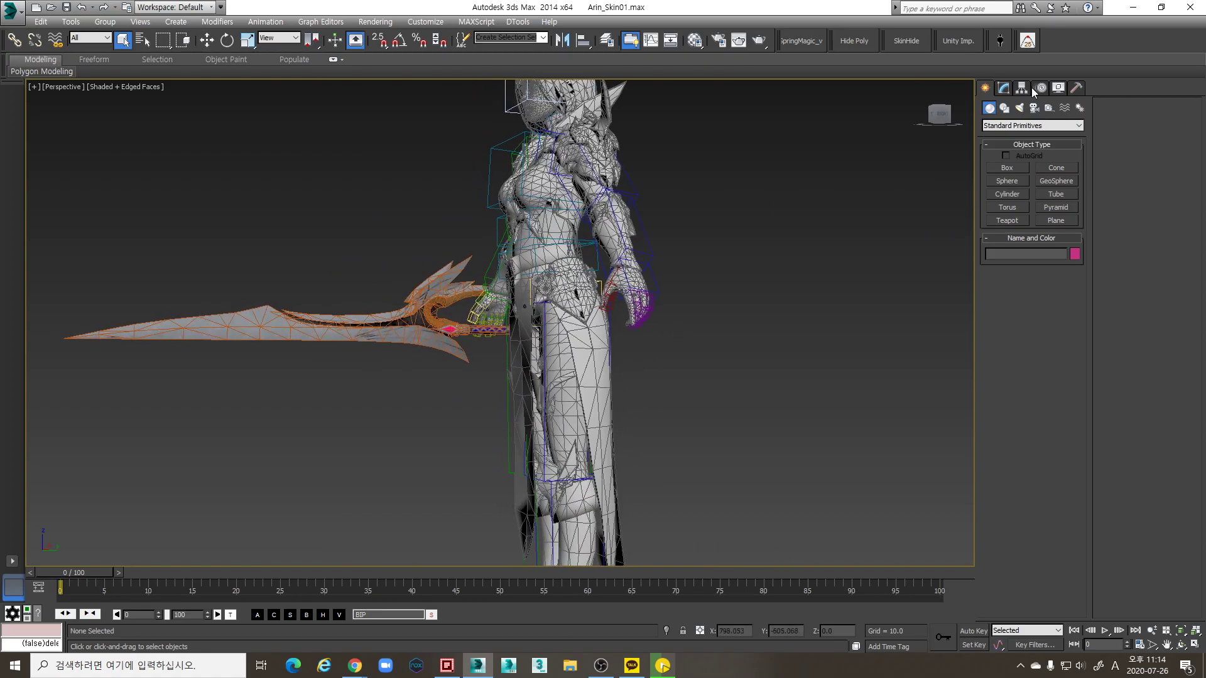
# Show the Systems creation objects, including Bones and Biped, in the Create panel
pyautogui.click(1079, 107)
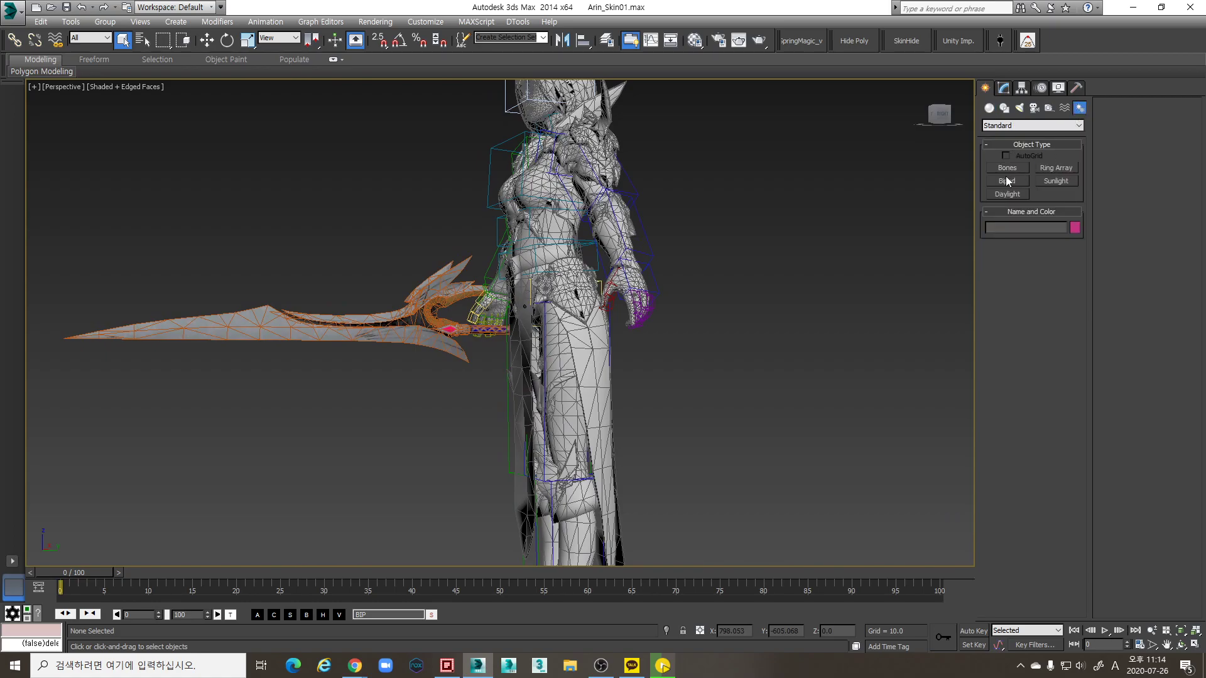
pyautogui.keyDown('alt'); pyautogui.moveTo(821, 302); pyautogui.dragTo(537, 242, button='middle'); pyautogui.keyUp('alt')
pyautogui.scroll(3, 571, 321)
pyautogui.scroll(2, 376, 312)
# Select the sword and hide the 'weapon' object under the Mesh layer in the Layer Manager
pyautogui.press('l')
pyautogui.scroll(-3, 508, 312)
pyautogui.scroll(3, 509, 313)
pyautogui.click(642, 331)
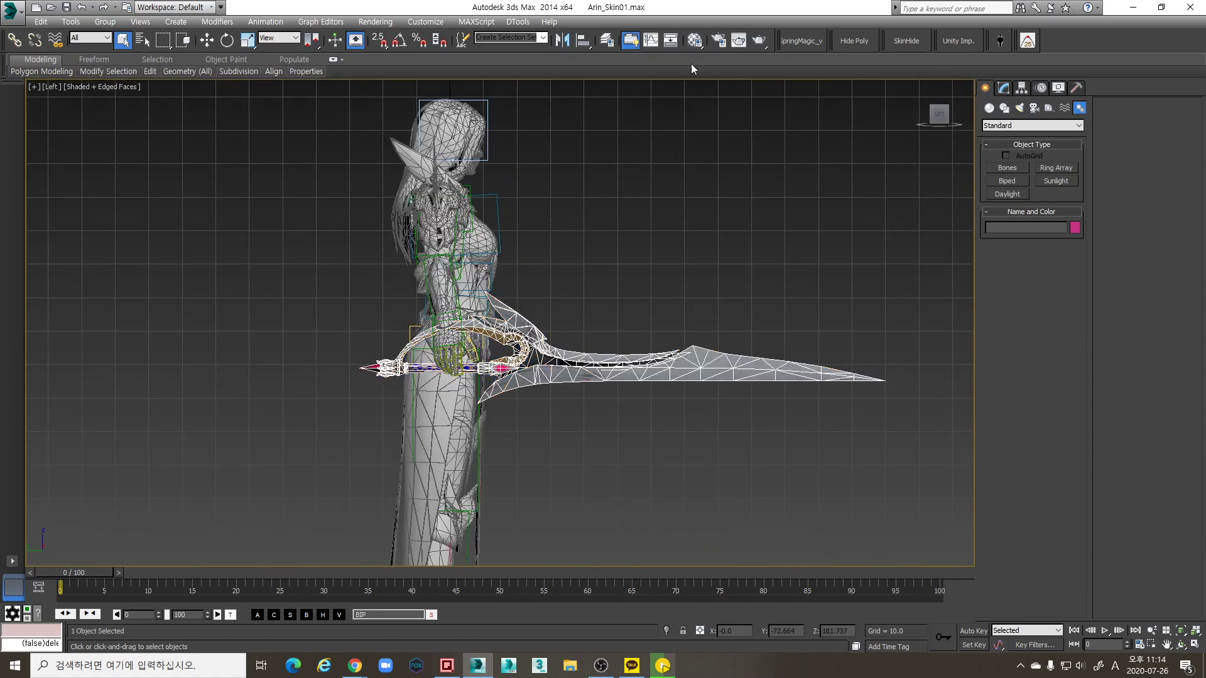
pyautogui.click(606, 39)
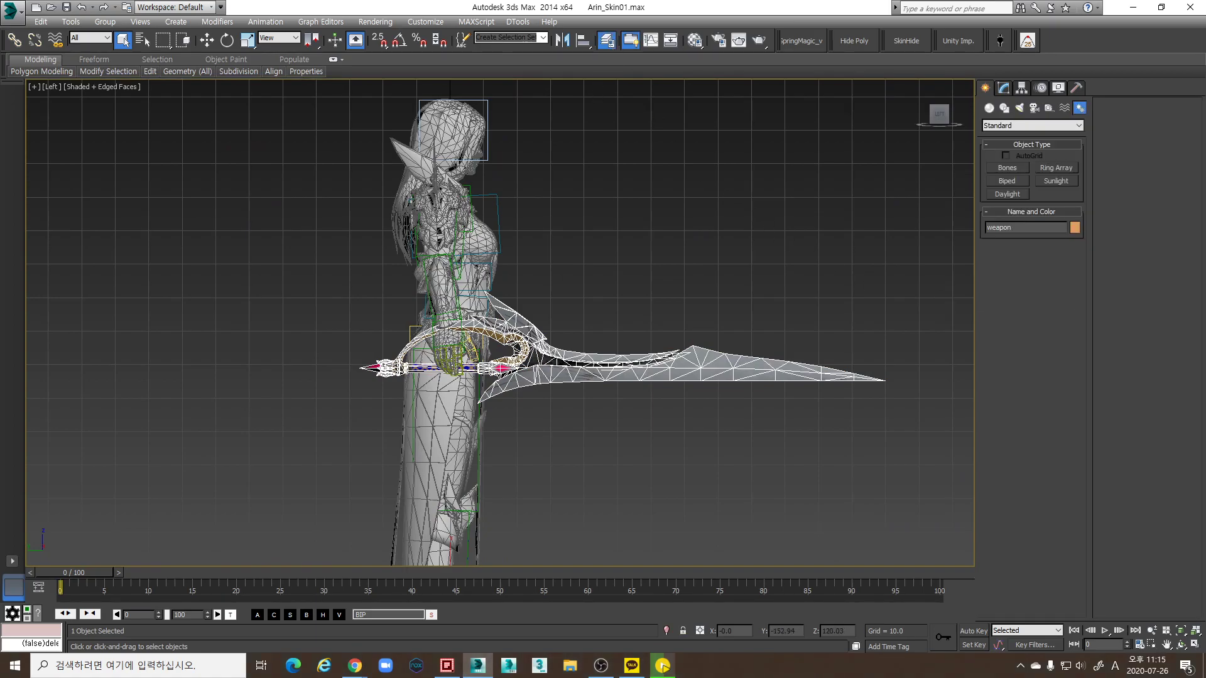
pyautogui.moveTo(1082, 335); pyautogui.dragTo(953, 328)
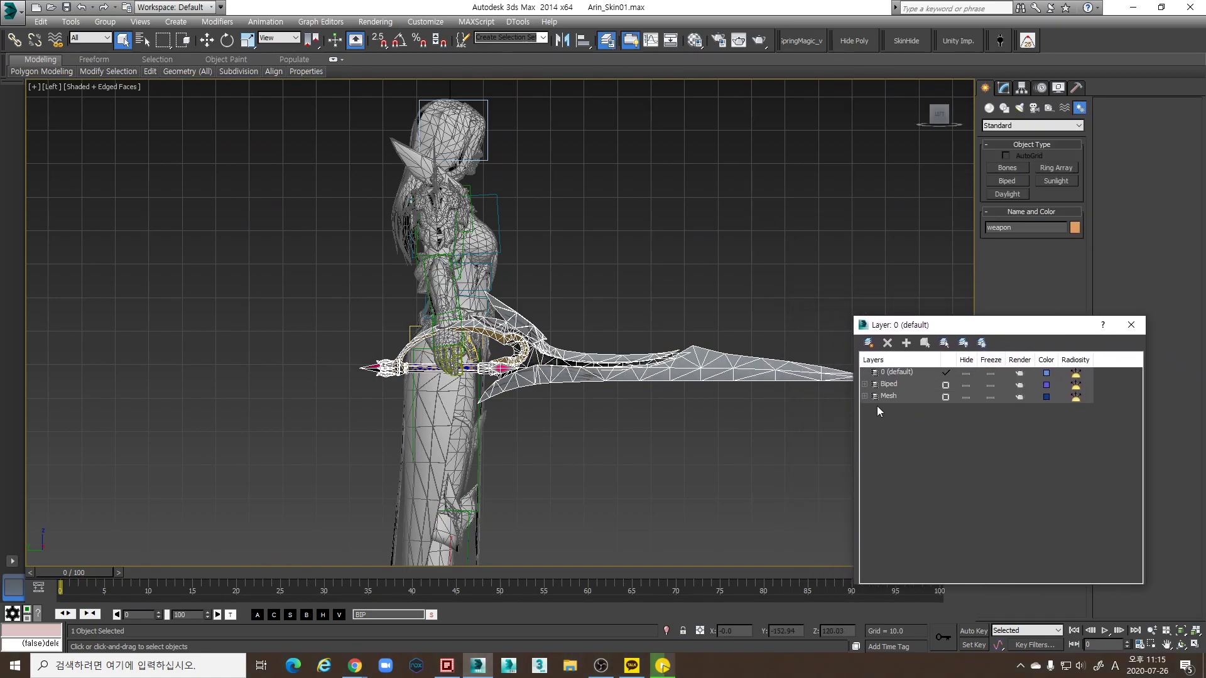
pyautogui.click(870, 397)
pyautogui.click(966, 409)
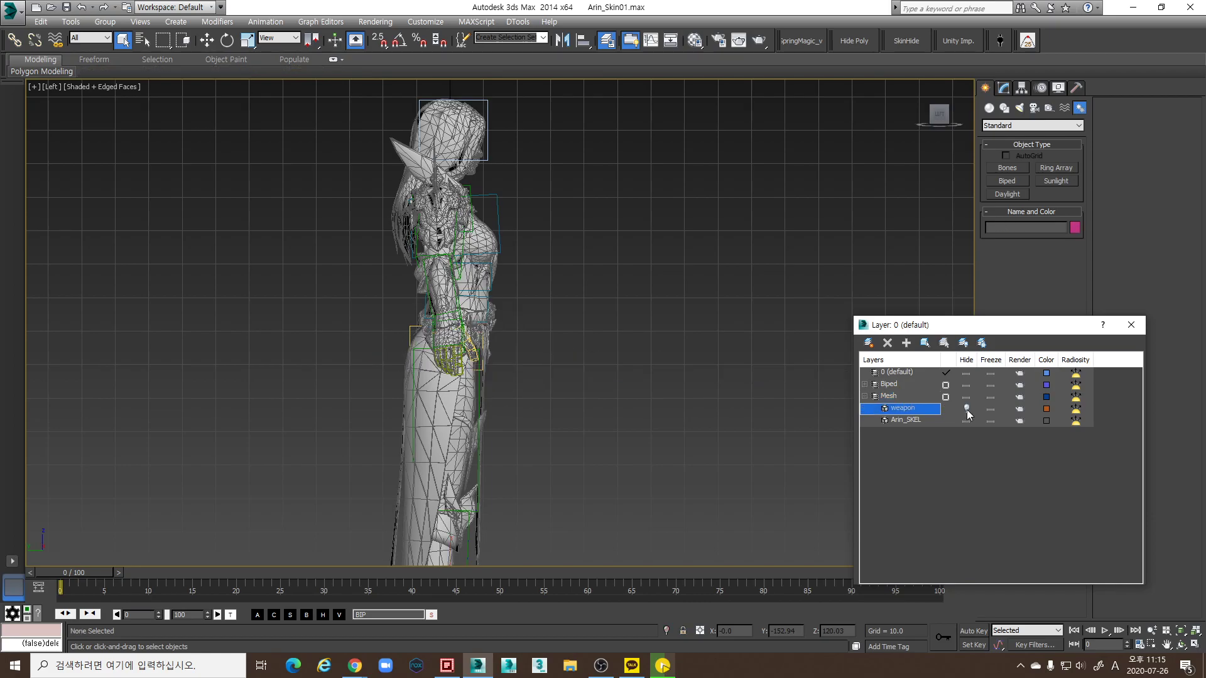
pyautogui.click(1131, 324)
pyautogui.scroll(5, 635, 342)
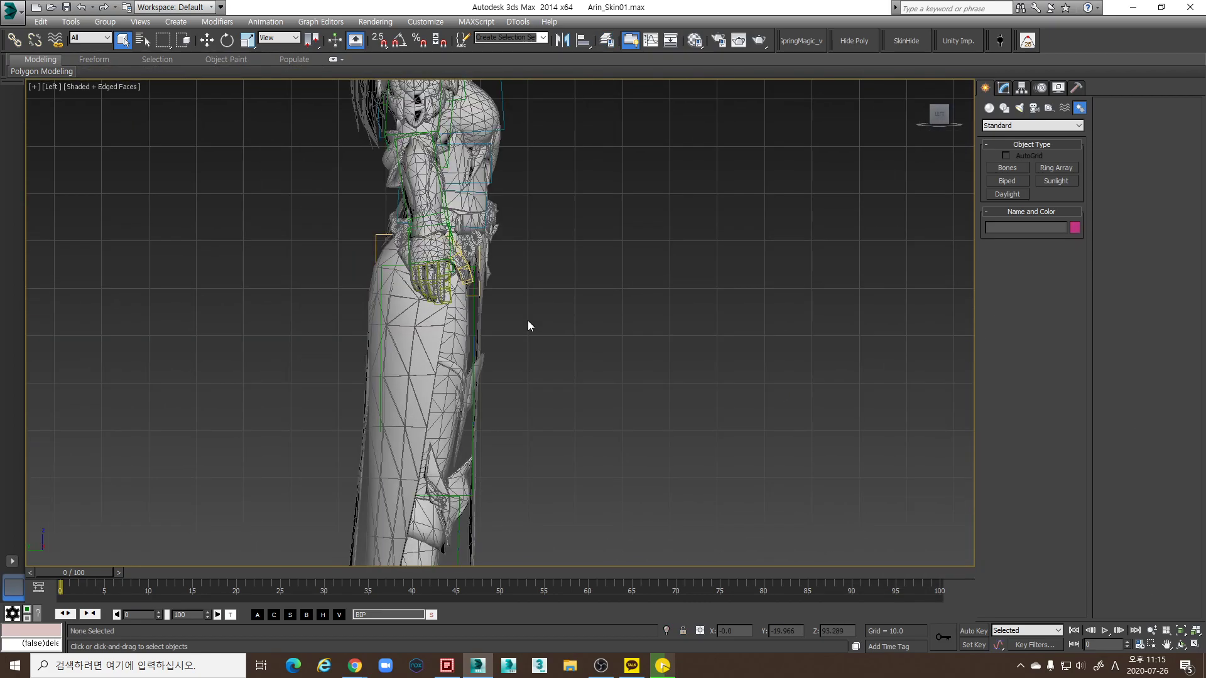
pyautogui.press('p')
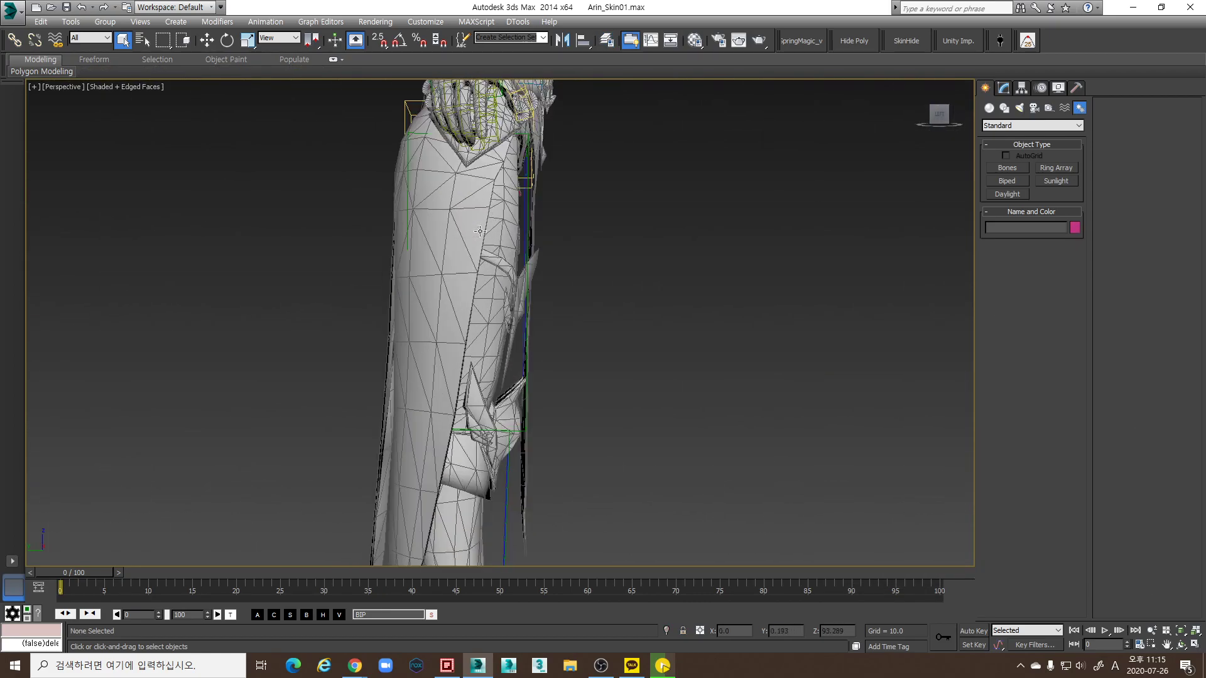
pyautogui.keyDown('alt'); pyautogui.moveTo(560, 295); pyautogui.dragTo(565, 441, button='middle'); pyautogui.keyUp('alt')
# In the Front view, draw a four-bone chain with end nub straight down beside the skirt
pyautogui.press('f')
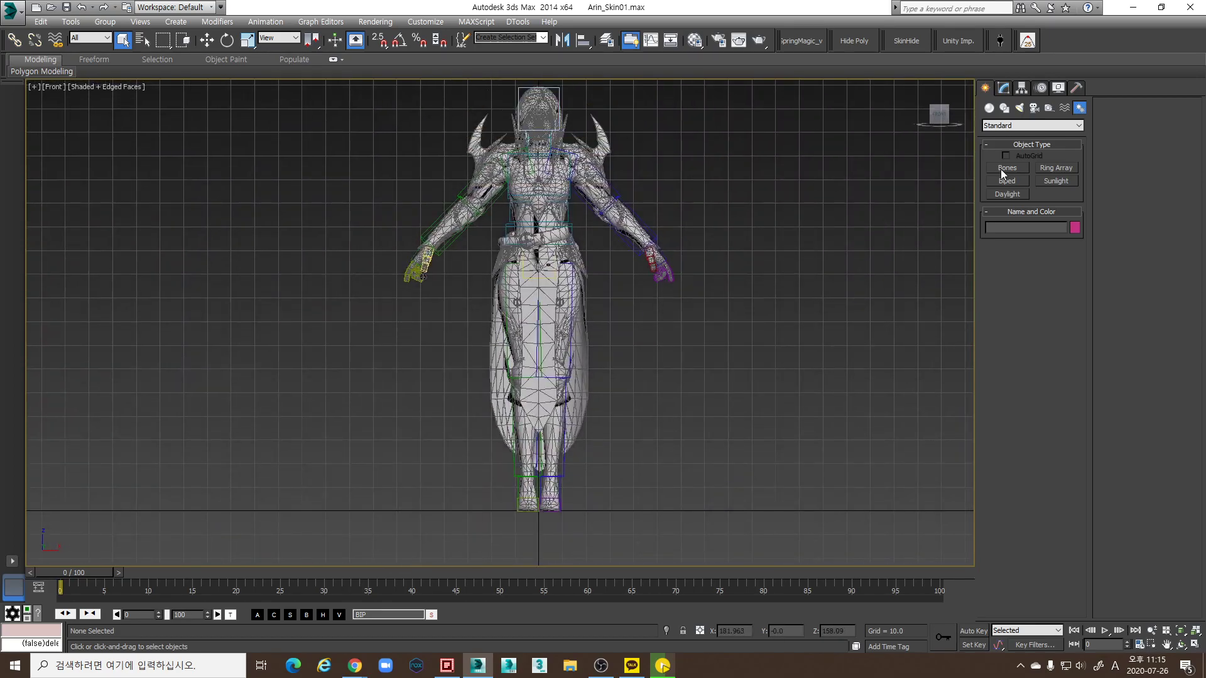
pyautogui.click(1000, 169)
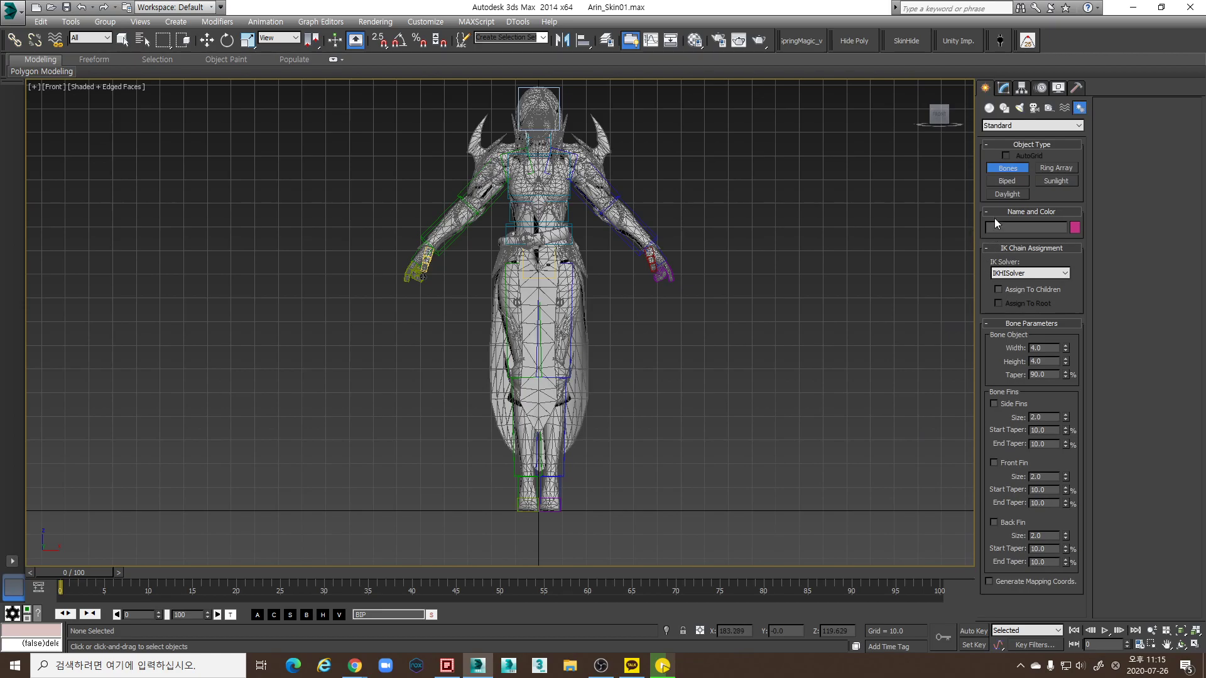
pyautogui.scroll(4, 482, 314)
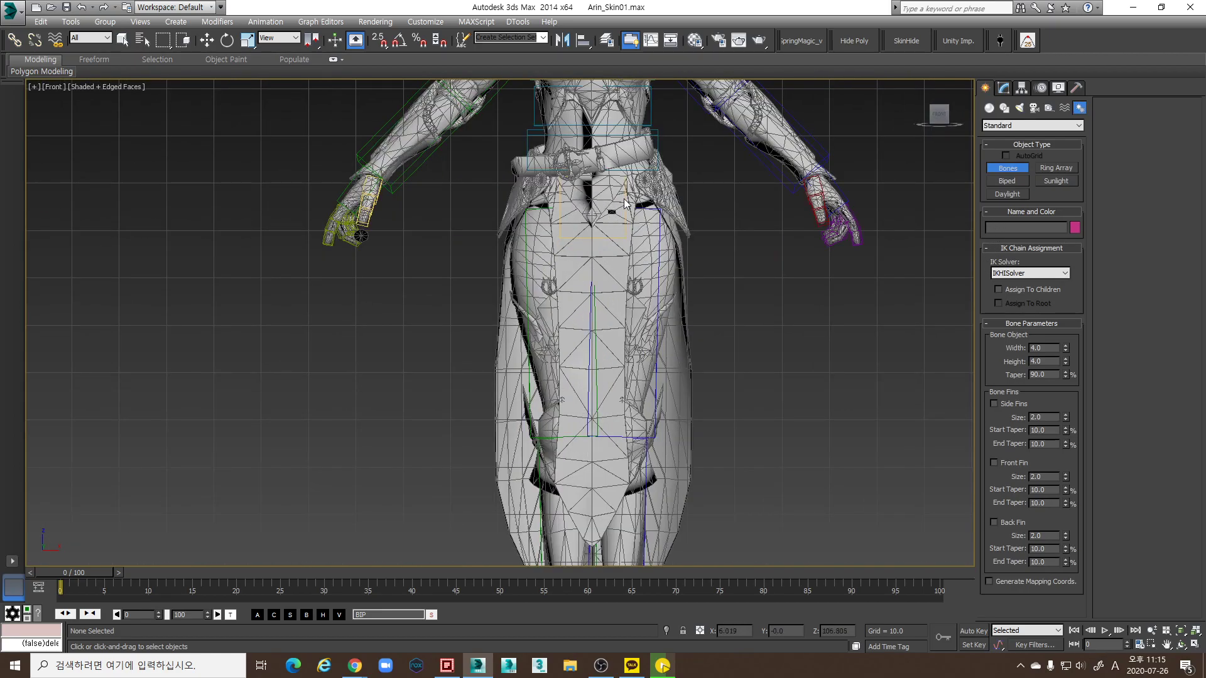
pyautogui.click(755, 201)
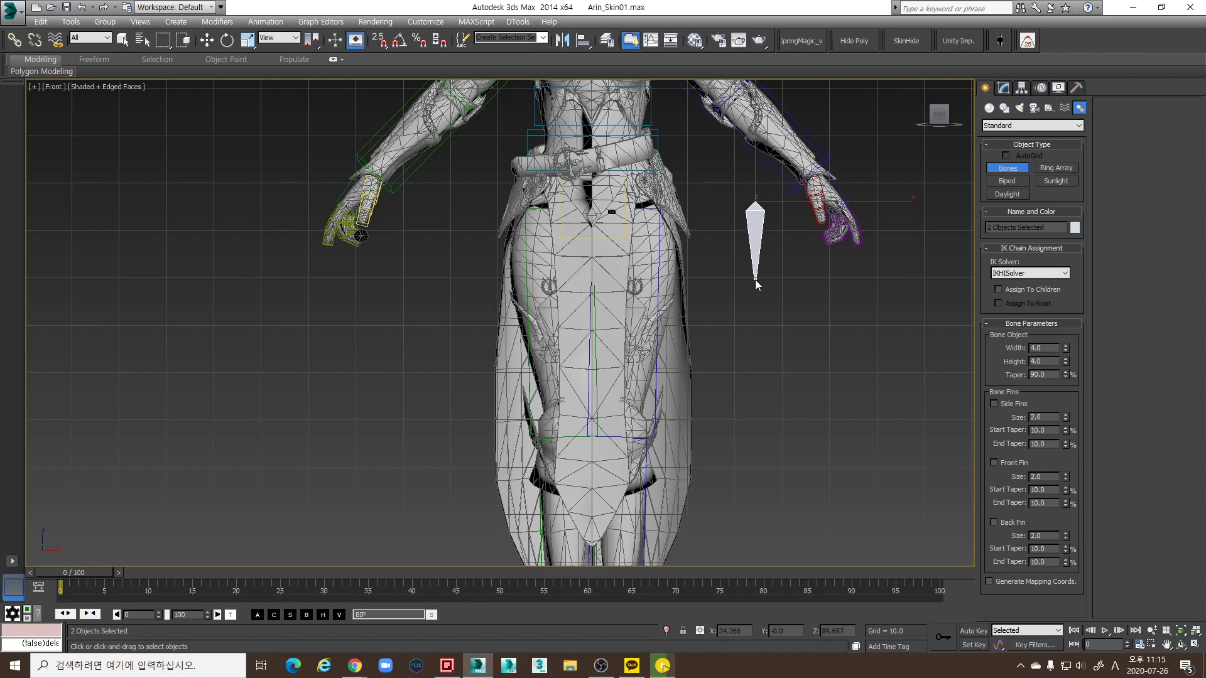
pyautogui.click(755, 280)
pyautogui.click(752, 363)
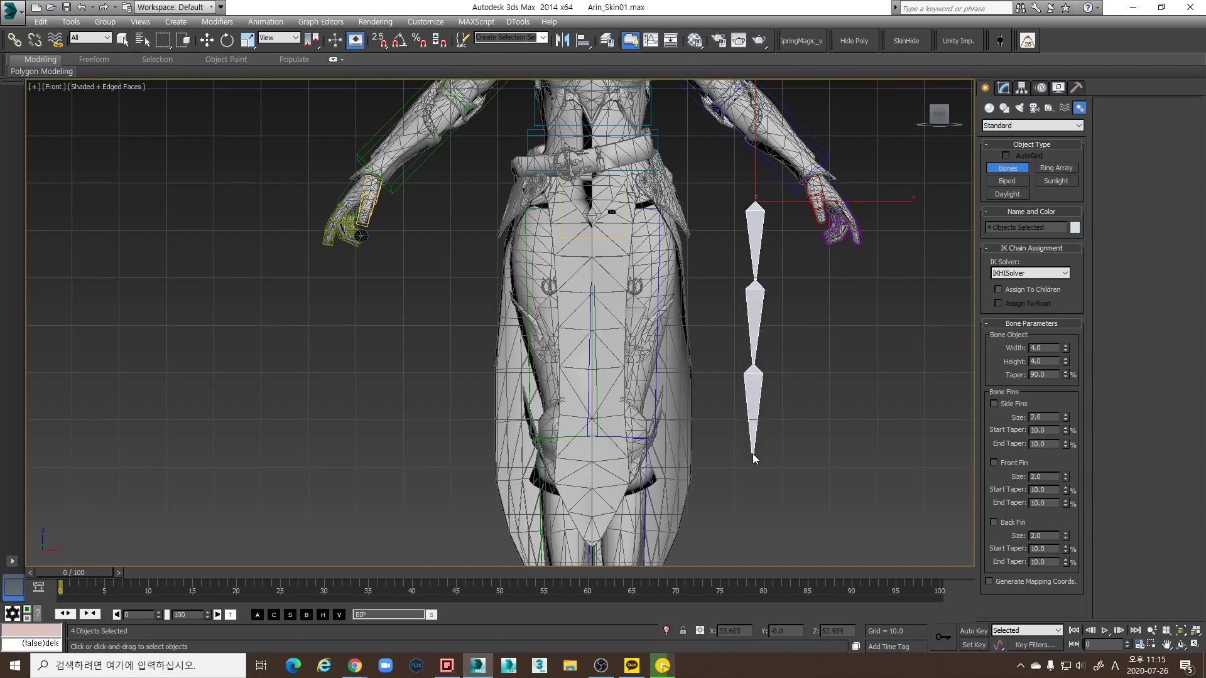
pyautogui.click(752, 455)
pyautogui.click(754, 539)
pyautogui.rightClick(753, 538)
pyautogui.moveTo(765, 474); pyautogui.dragTo(769, 438, button='middle')
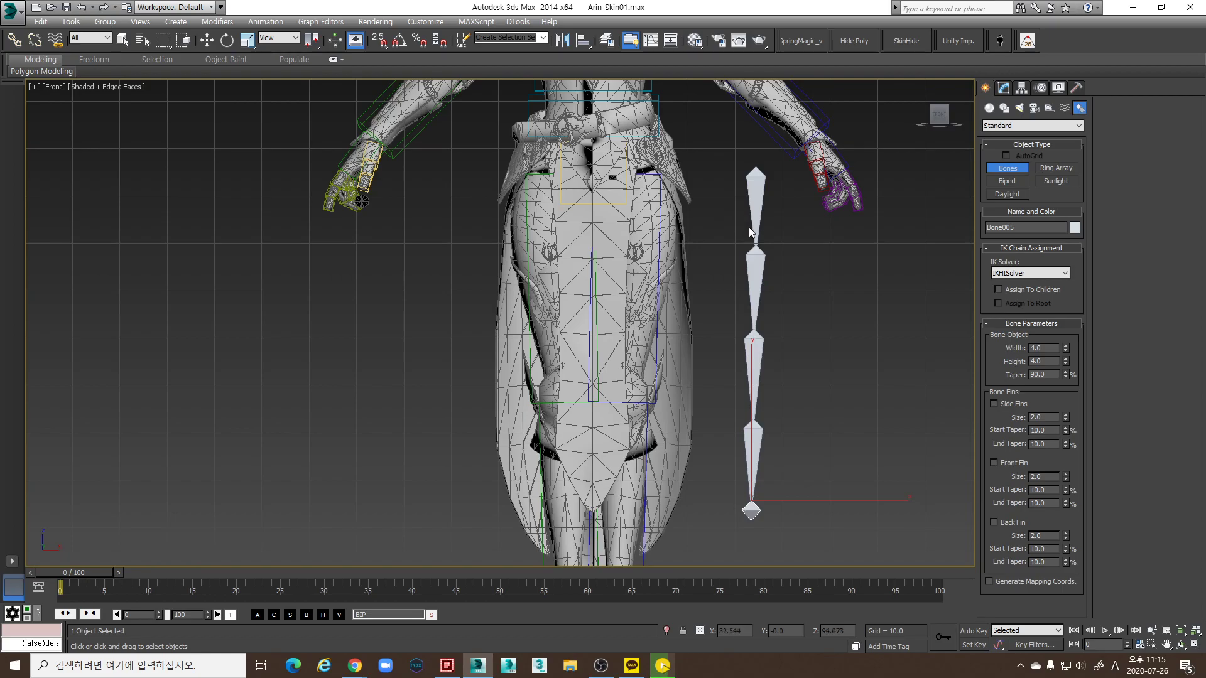
pyautogui.press('w')
pyautogui.moveTo(798, 224); pyautogui.dragTo(769, 385)
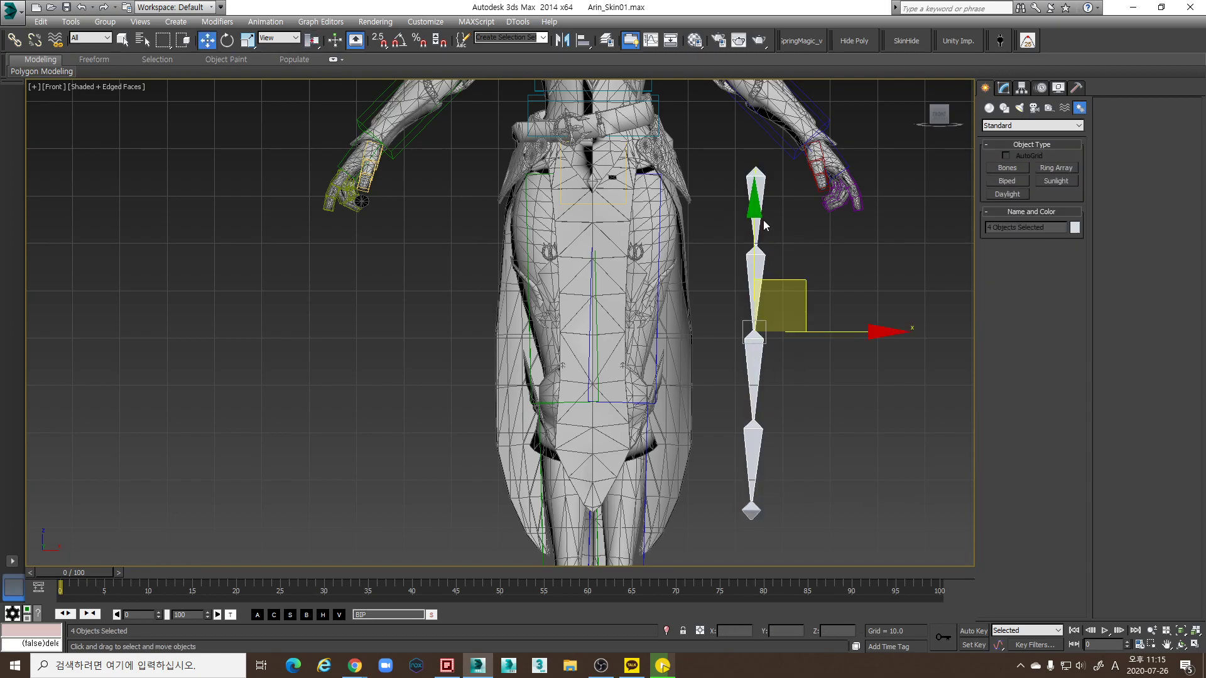
pyautogui.click(760, 191)
pyautogui.moveTo(688, 273); pyautogui.dragTo(686, 276, button='middle')
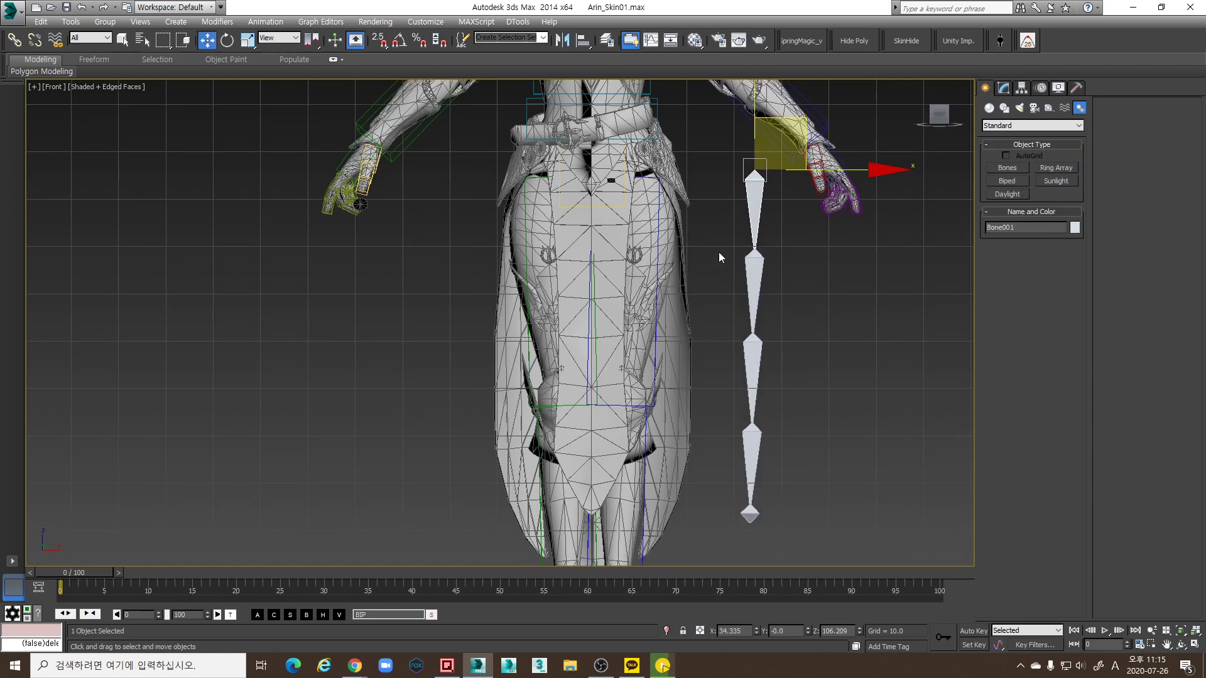
pyautogui.press('F3')
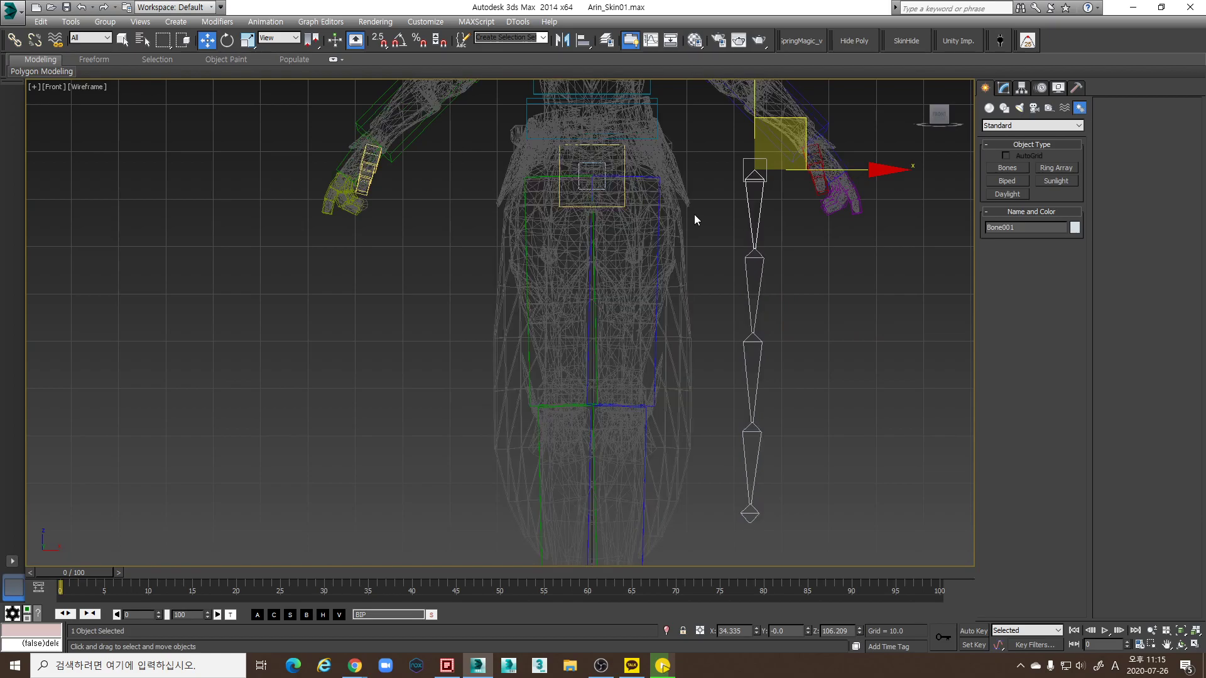
pyautogui.press('F3')
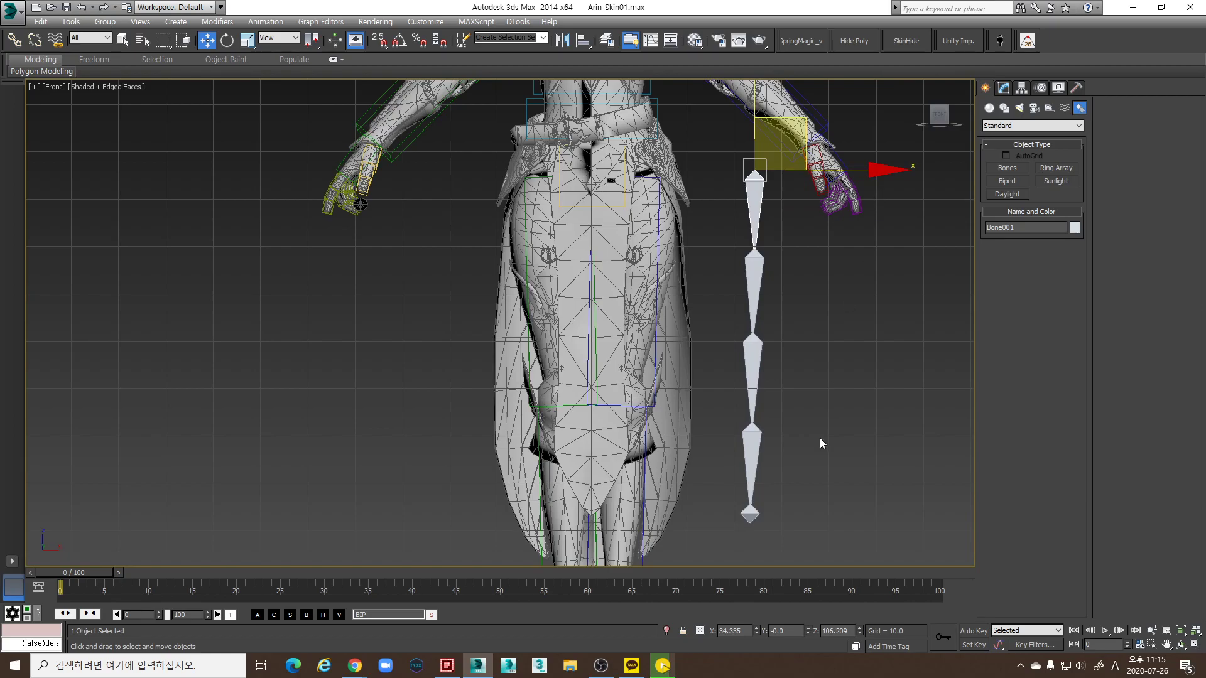
pyautogui.rightClick(756, 631)
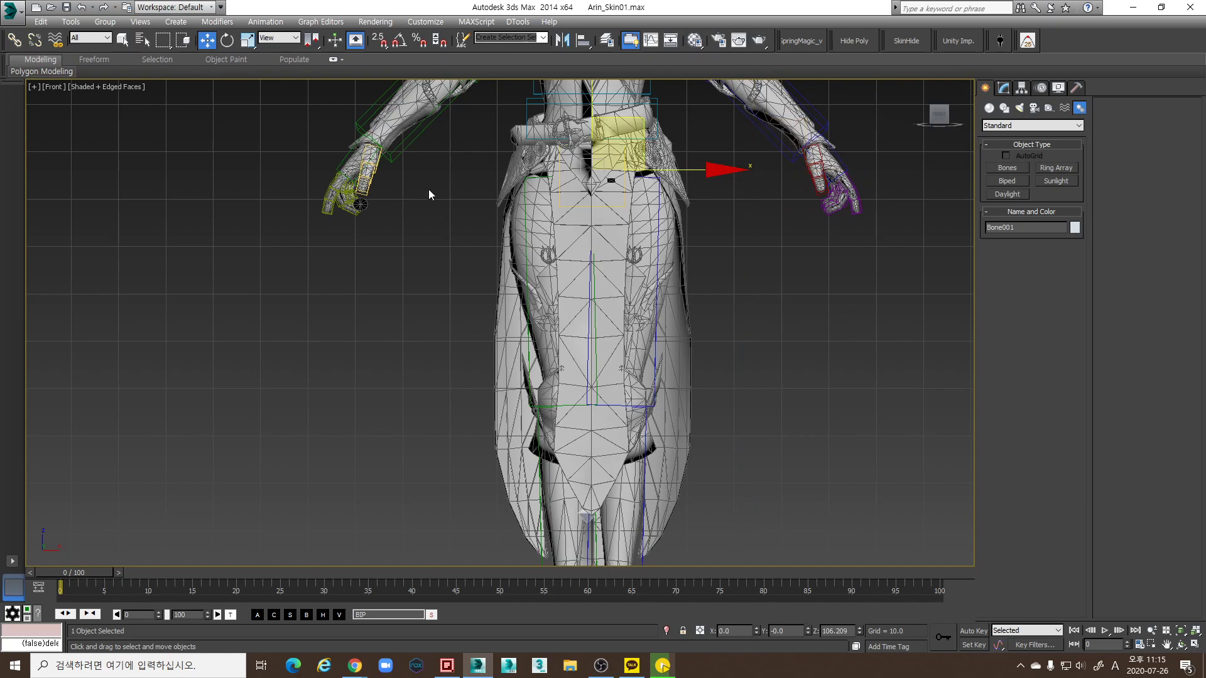
pyautogui.press('p')
pyautogui.keyDown('alt'); pyautogui.moveTo(636, 276); pyautogui.dragTo(789, 280, button='middle'); pyautogui.keyUp('alt')
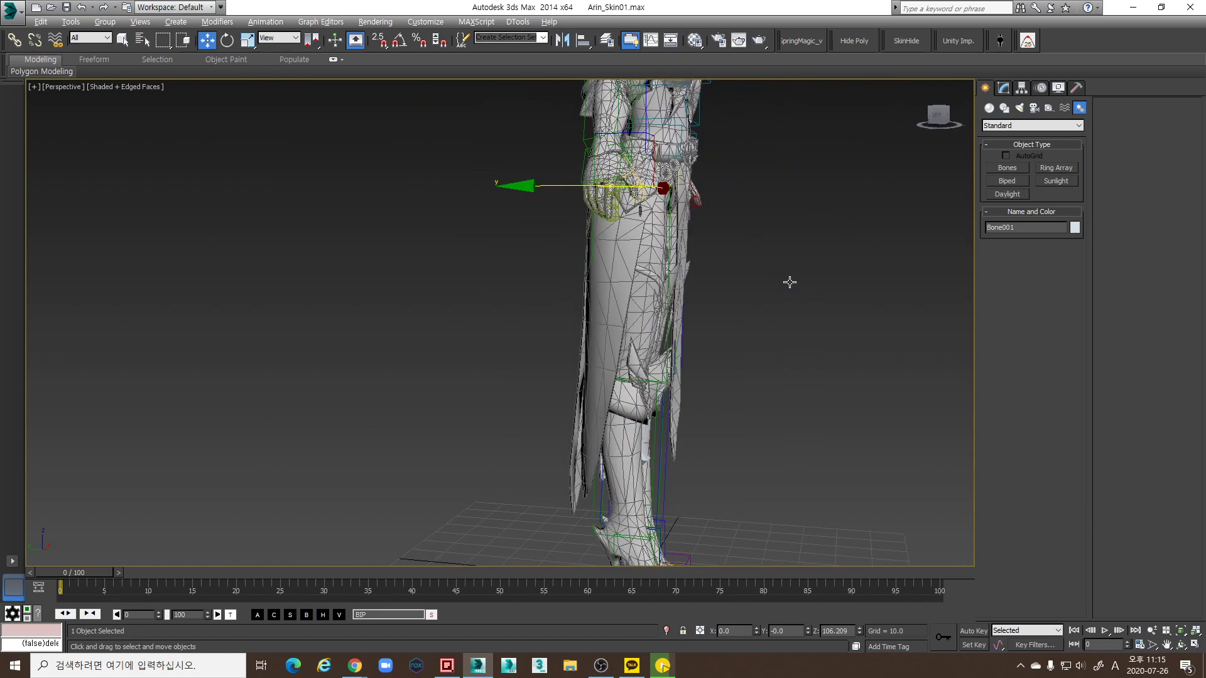
pyautogui.moveTo(526, 183); pyautogui.dragTo(547, 185)
pyautogui.keyDown('alt'); pyautogui.moveTo(565, 251); pyautogui.dragTo(739, 143, button='middle'); pyautogui.keyUp('alt')
pyautogui.scroll(5, 676, 199)
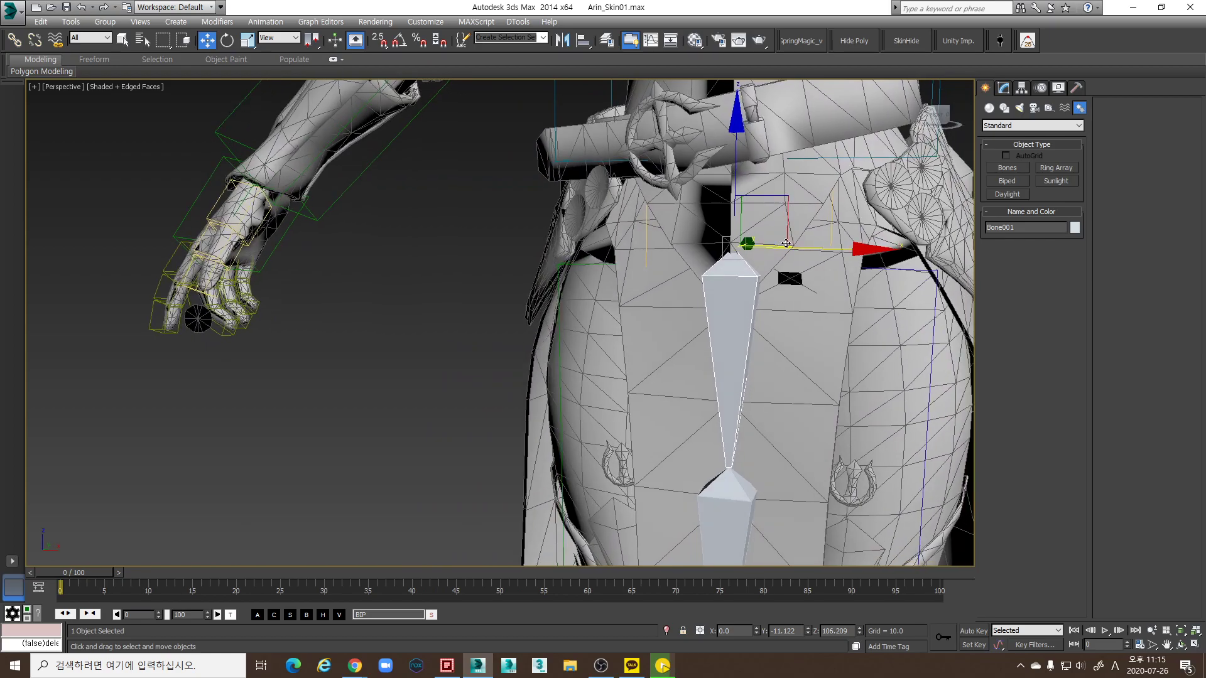
pyautogui.moveTo(740, 143); pyautogui.dragTo(703, 99)
pyautogui.scroll(-5, 704, 99)
pyautogui.press('f')
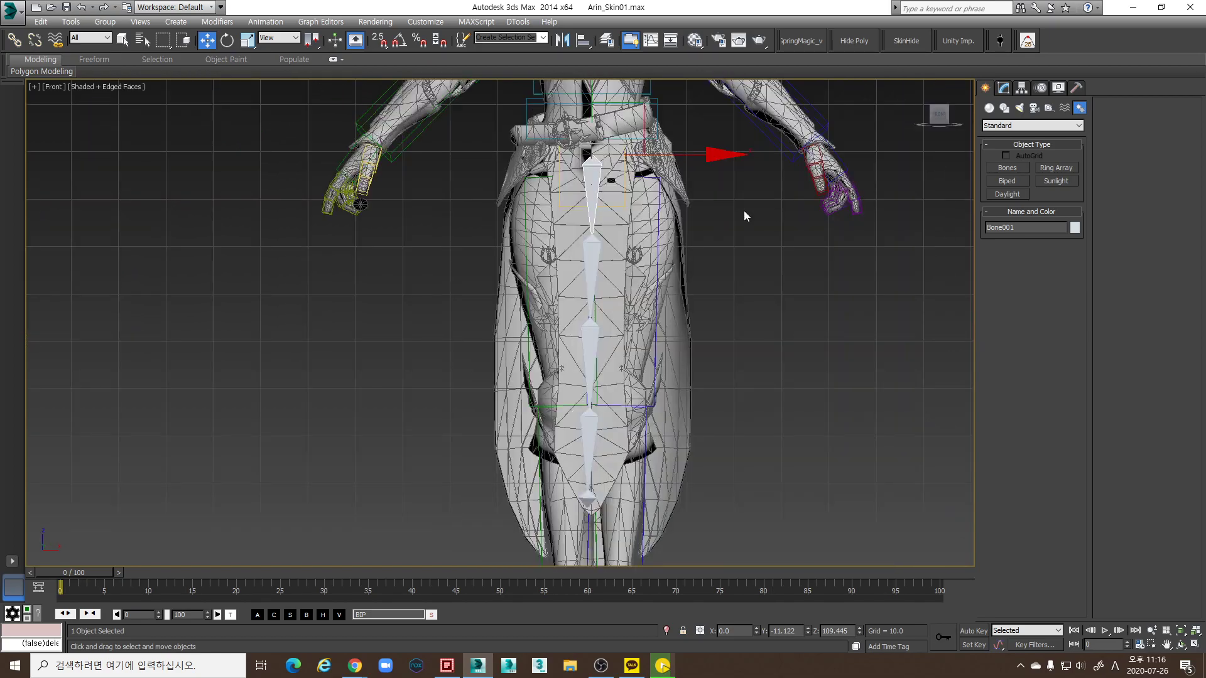
pyautogui.scroll(3, 582, 239)
pyautogui.scroll(5, 582, 239)
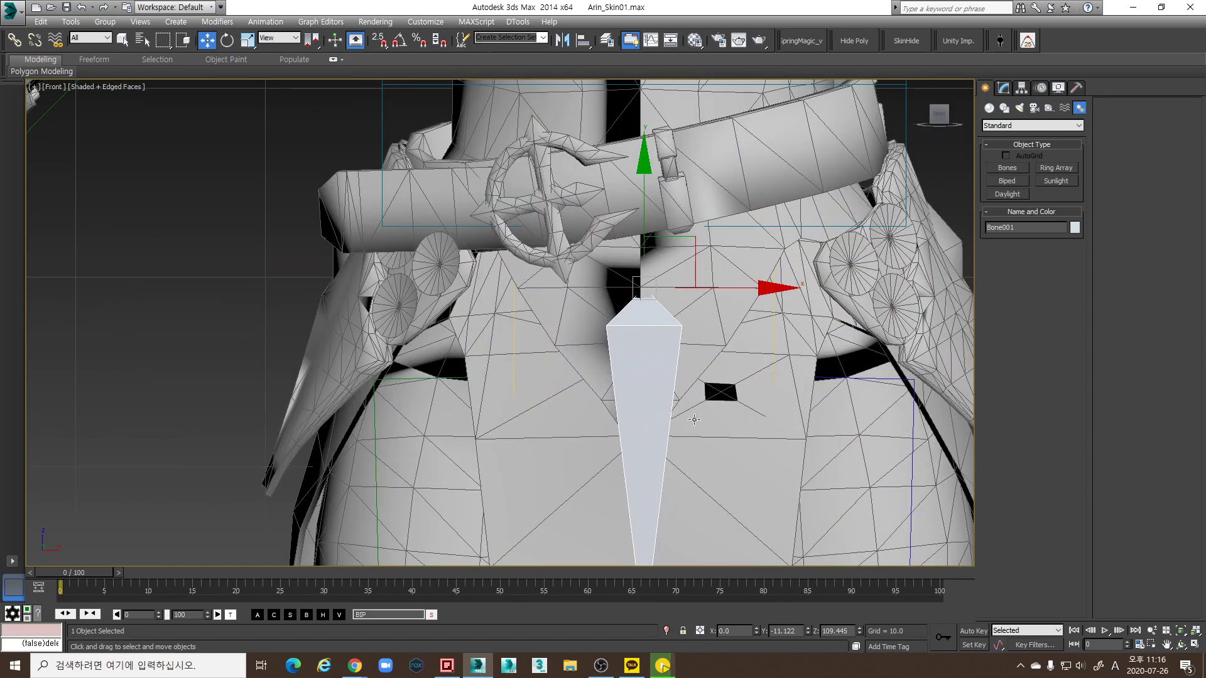
pyautogui.scroll(-6, 703, 342)
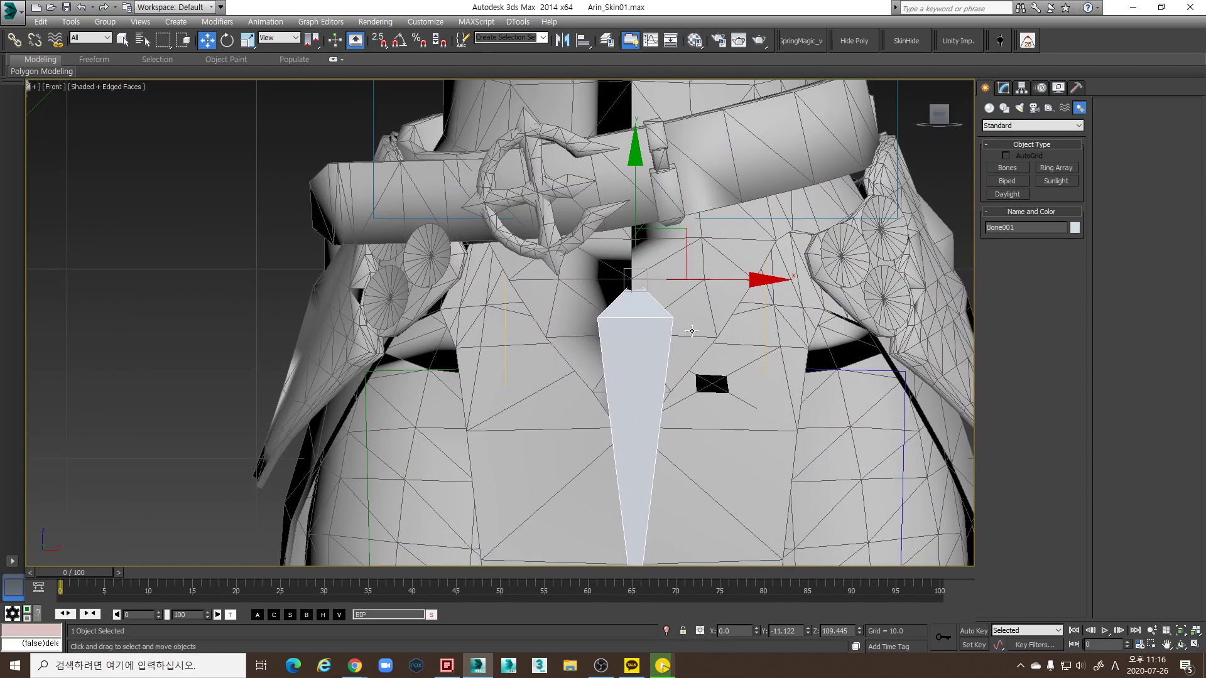
pyautogui.click(738, 364)
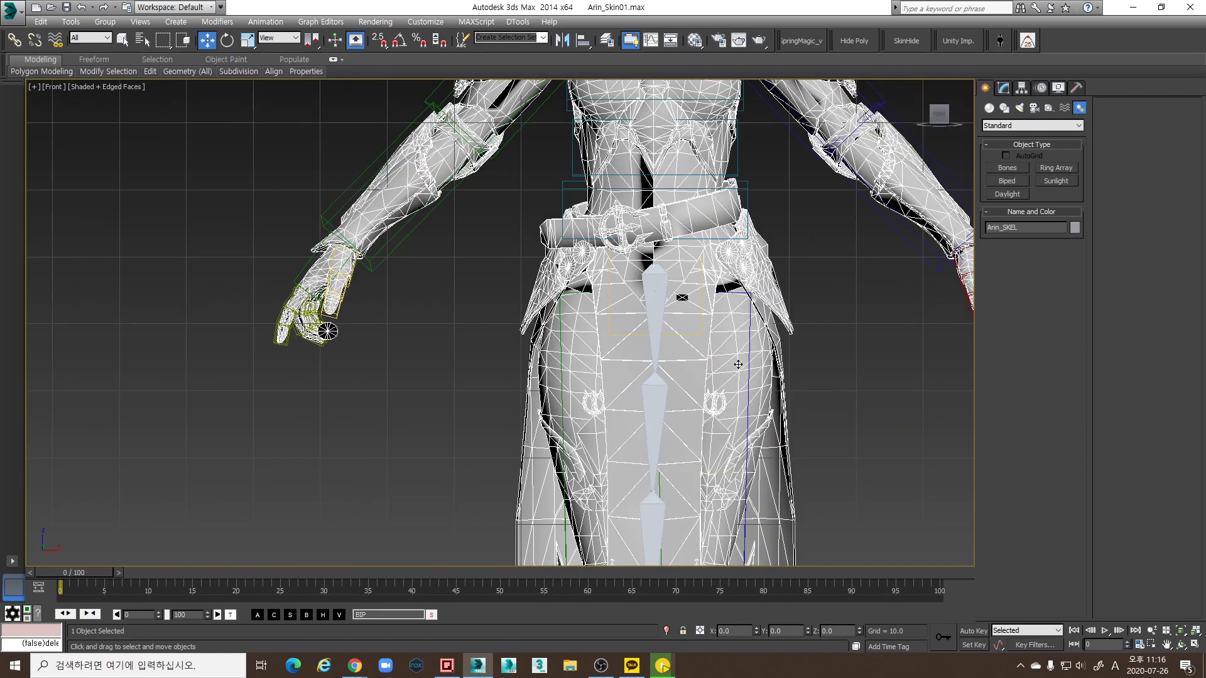
pyautogui.click(655, 314)
pyautogui.scroll(4, 649, 295)
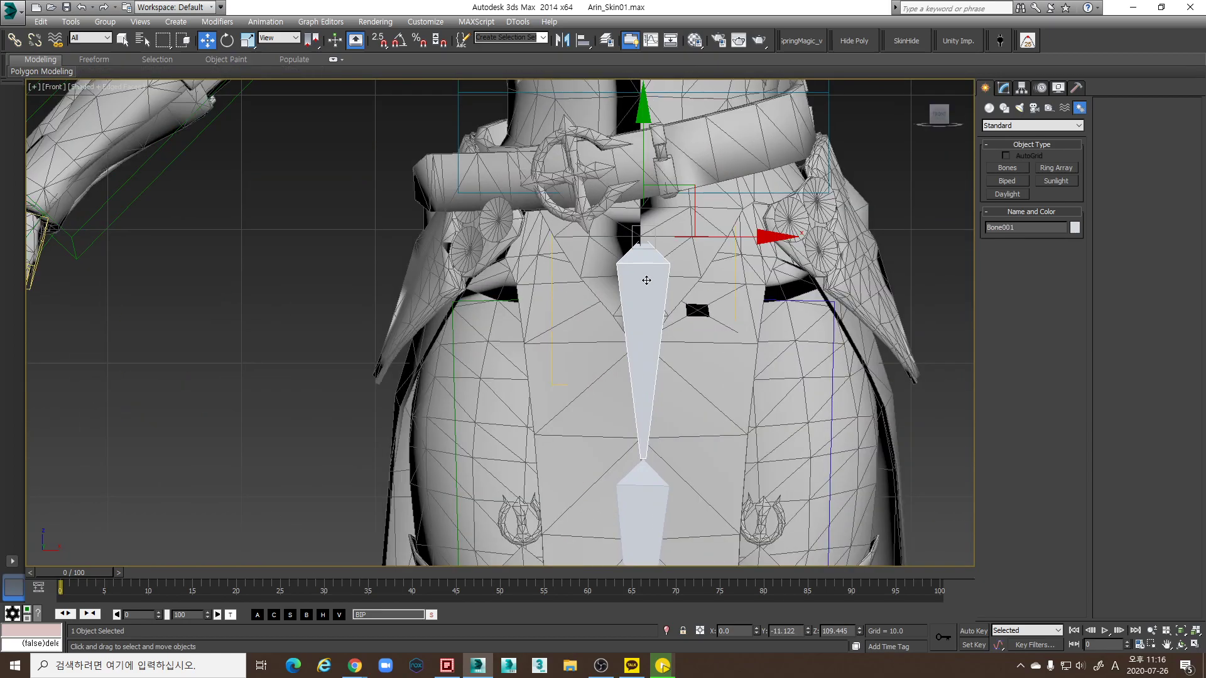
pyautogui.scroll(-4, 622, 286)
pyautogui.scroll(4, 622, 286)
pyautogui.moveTo(614, 285); pyautogui.dragTo(649, 380, button='middle')
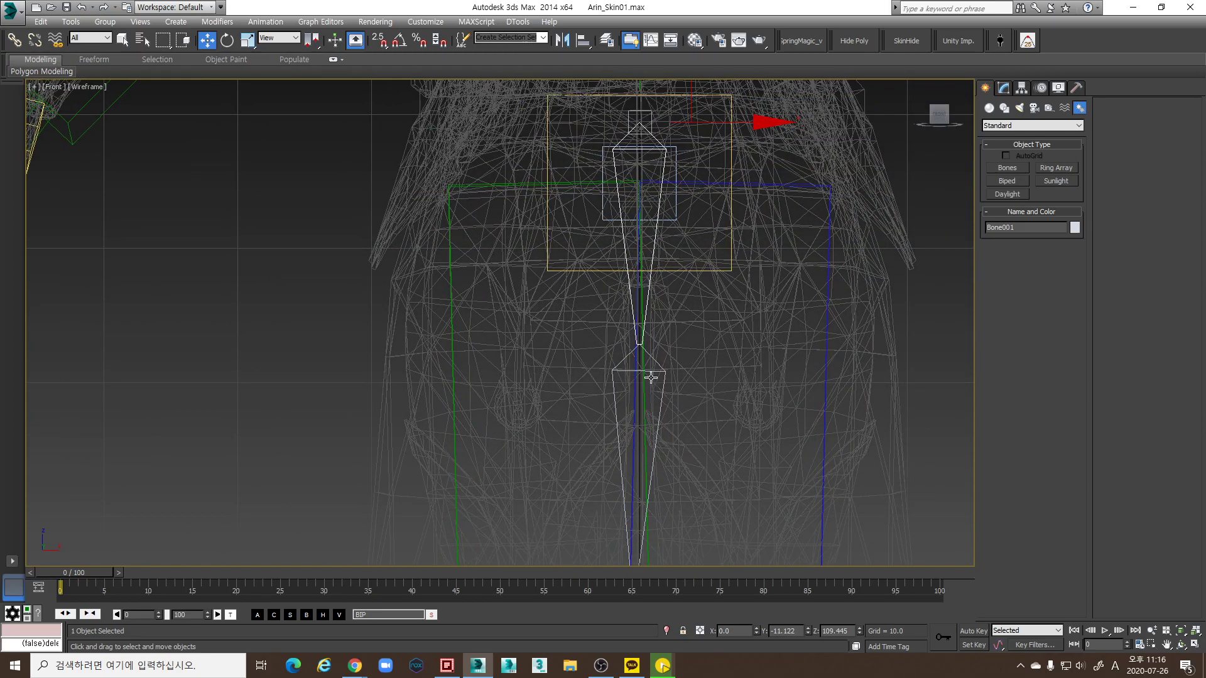
pyautogui.keyDown('alt'); pyautogui.moveTo(664, 351); pyautogui.dragTo(655, 250, button='middle'); pyautogui.keyUp('alt')
pyautogui.doubleClick(659, 248)
pyautogui.scroll(-5, 659, 248)
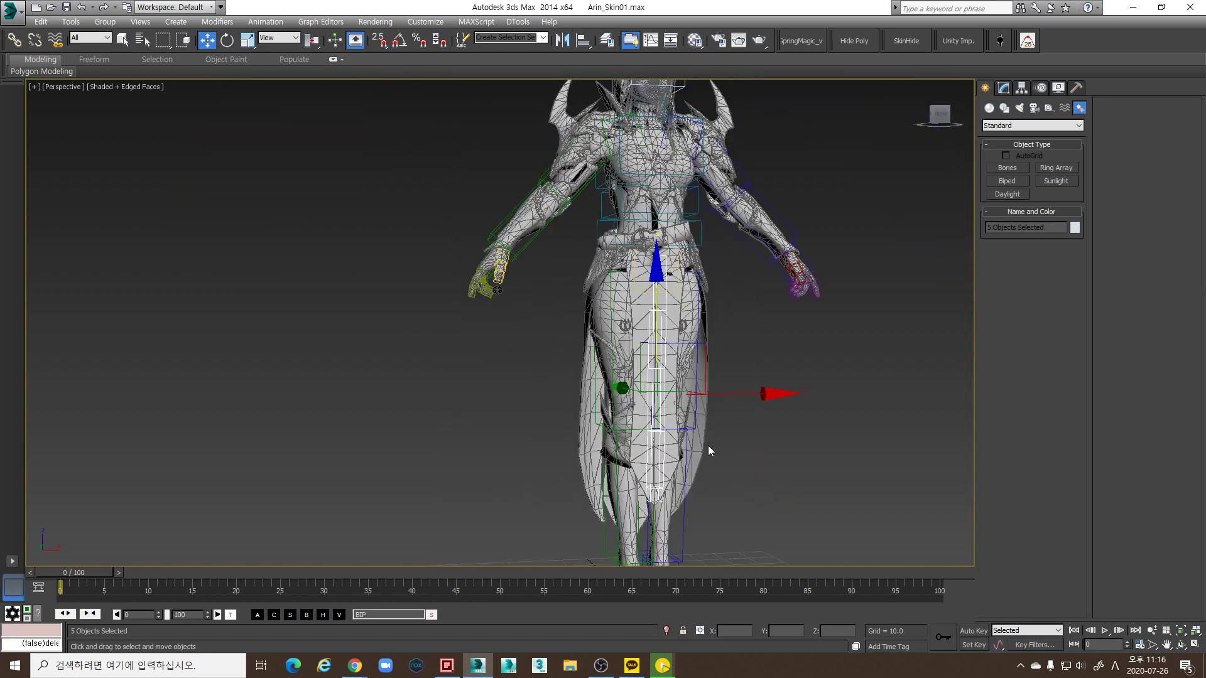
pyautogui.scroll(8, 650, 304)
pyautogui.keyDown('alt'); pyautogui.moveTo(650, 303); pyautogui.dragTo(704, 321, button='middle'); pyautogui.keyUp('alt')
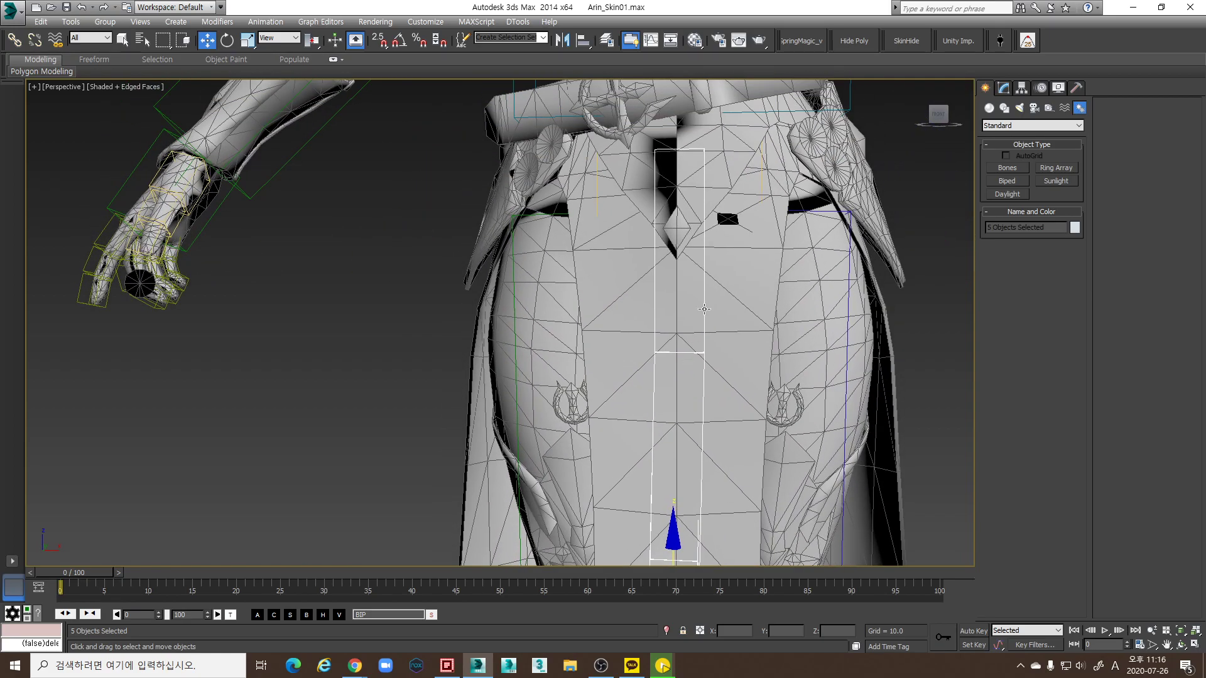
pyautogui.click(707, 269)
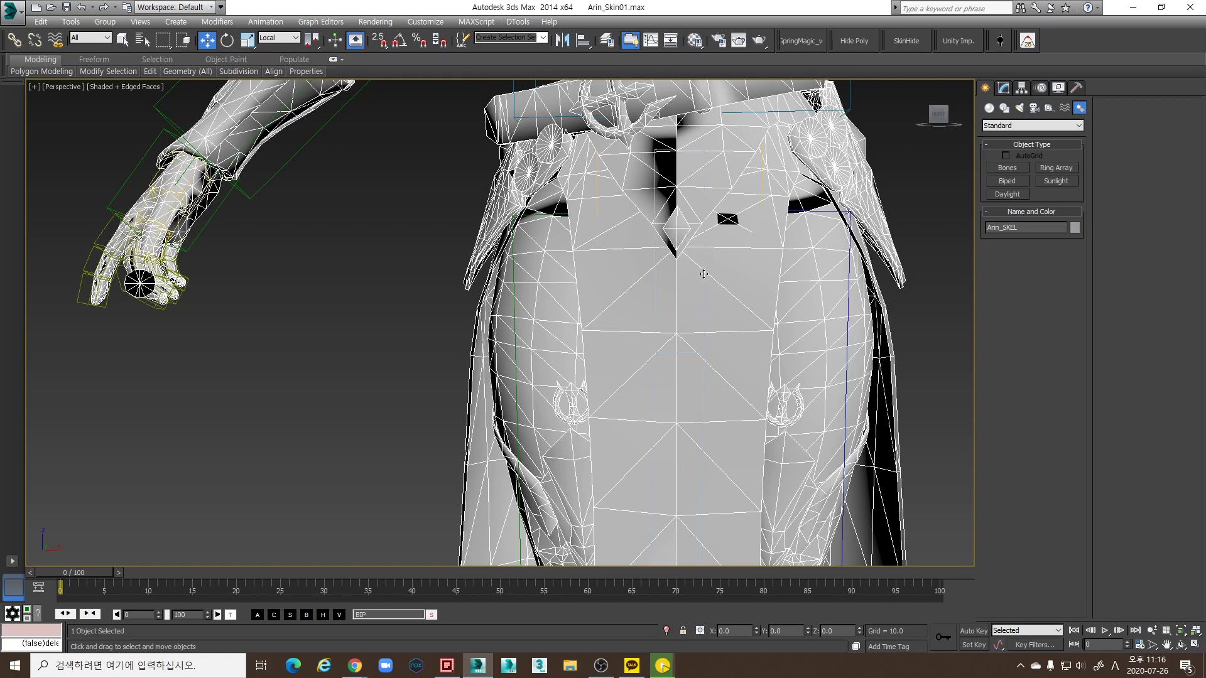
pyautogui.click(702, 274)
pyautogui.moveTo(703, 273); pyautogui.dragTo(703, 359, button='middle')
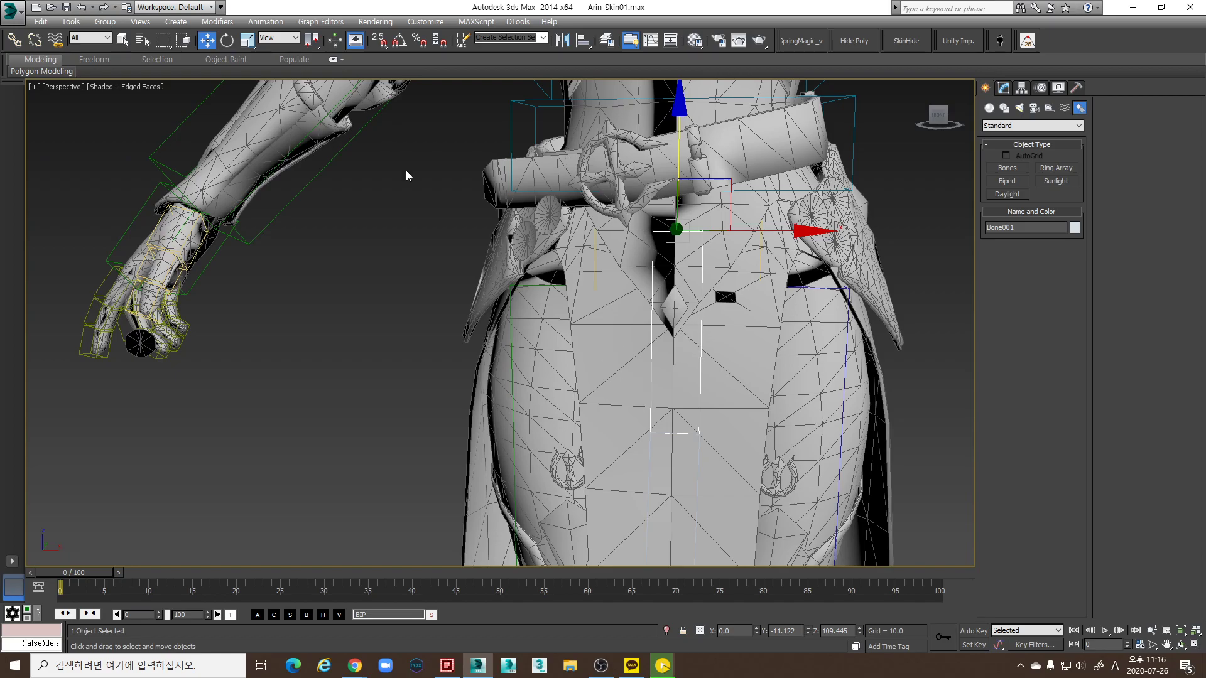
pyautogui.scroll(-4, 603, 344)
pyautogui.moveTo(601, 227); pyautogui.dragTo(612, 262, button='middle')
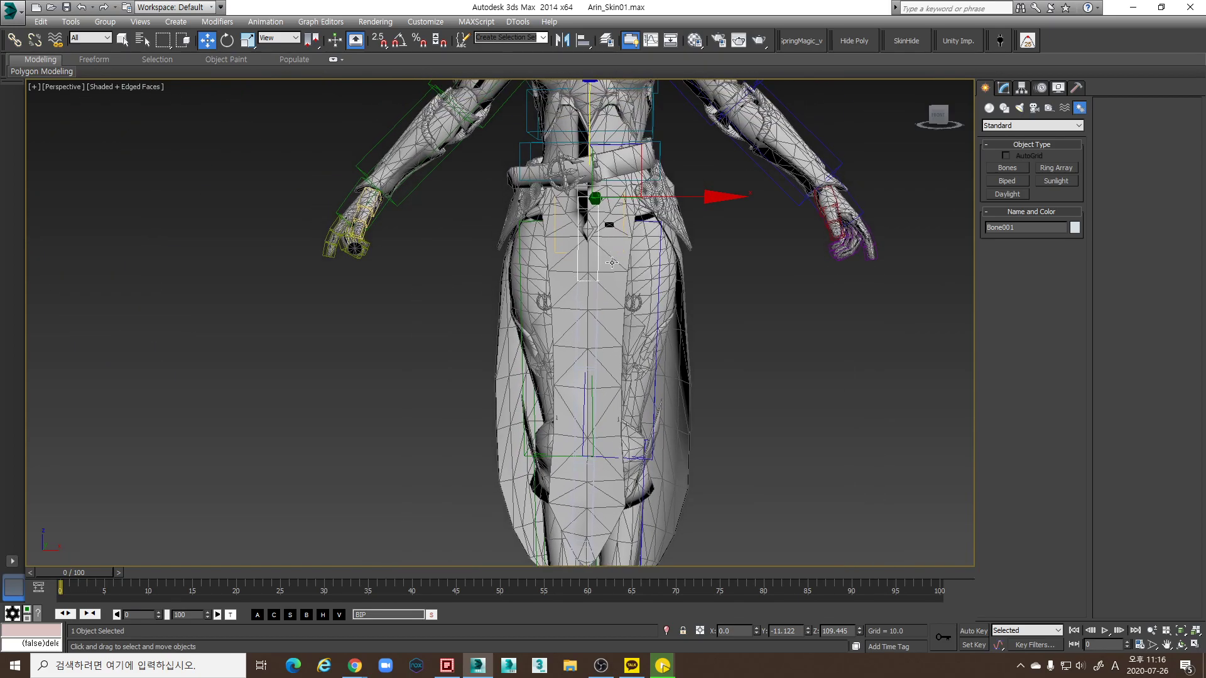
pyautogui.keyDown('alt'); pyautogui.moveTo(398, 118); pyautogui.dragTo(387, 88, button='middle'); pyautogui.keyUp('alt')
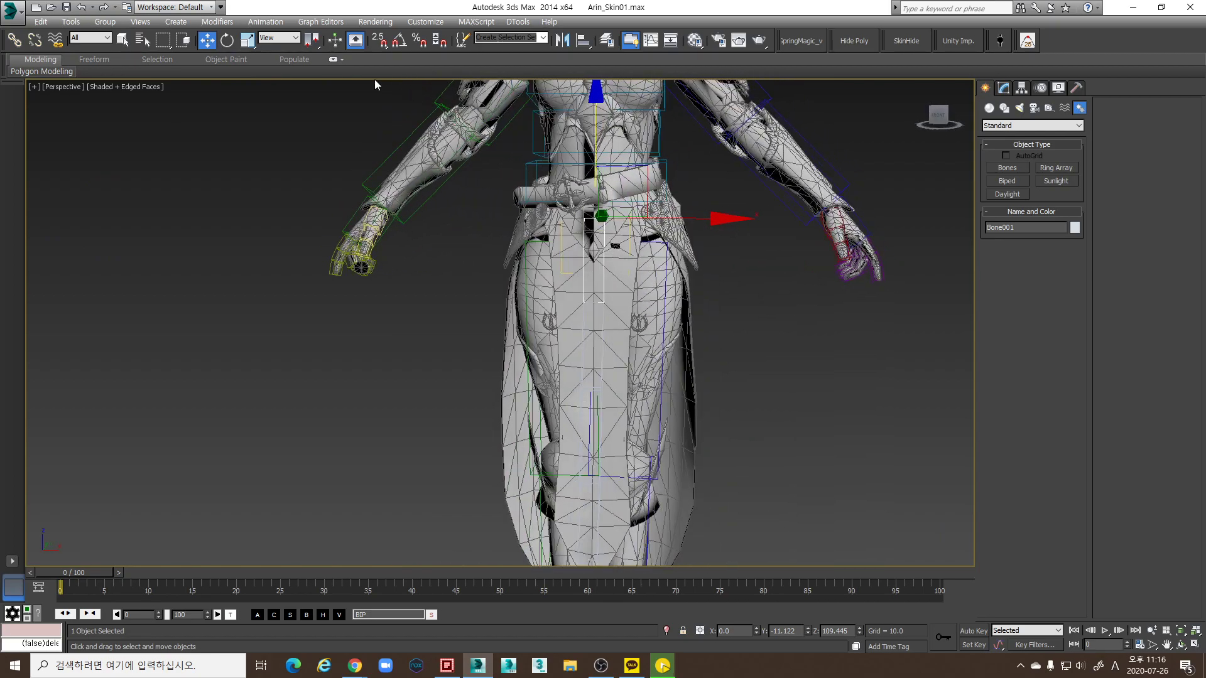
# Open Bone Tools and check each skirt bone, Bone001 through Bone005
pyautogui.click(265, 22)
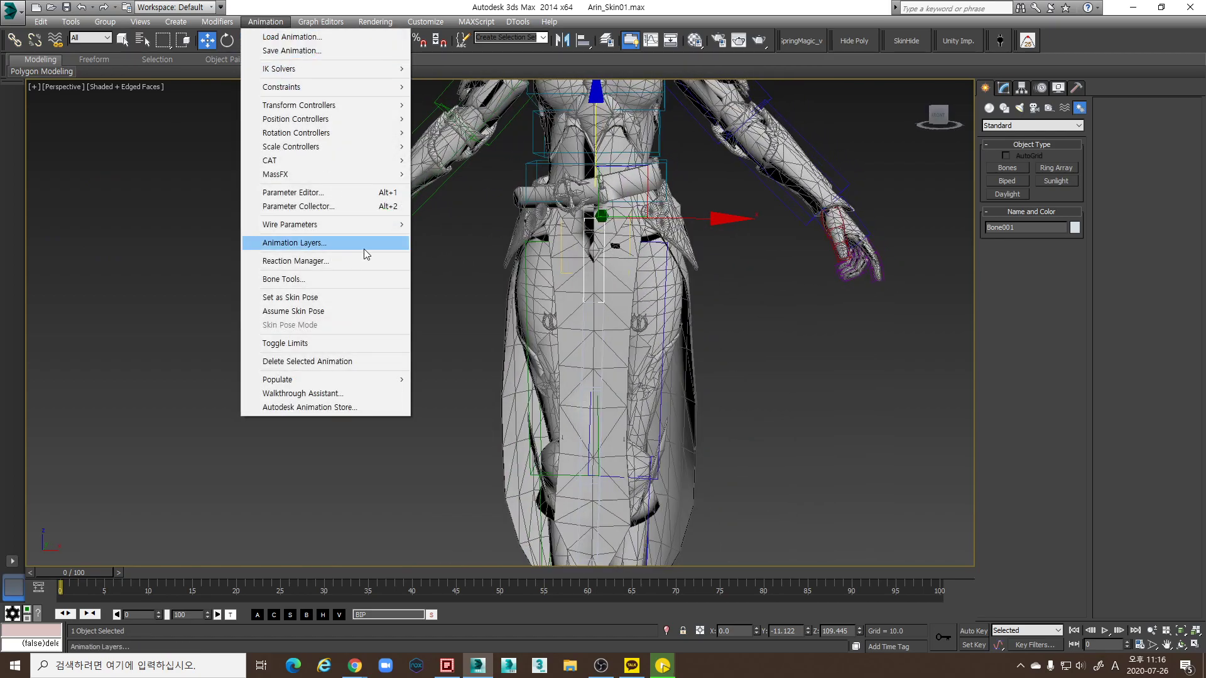
pyautogui.click(284, 279)
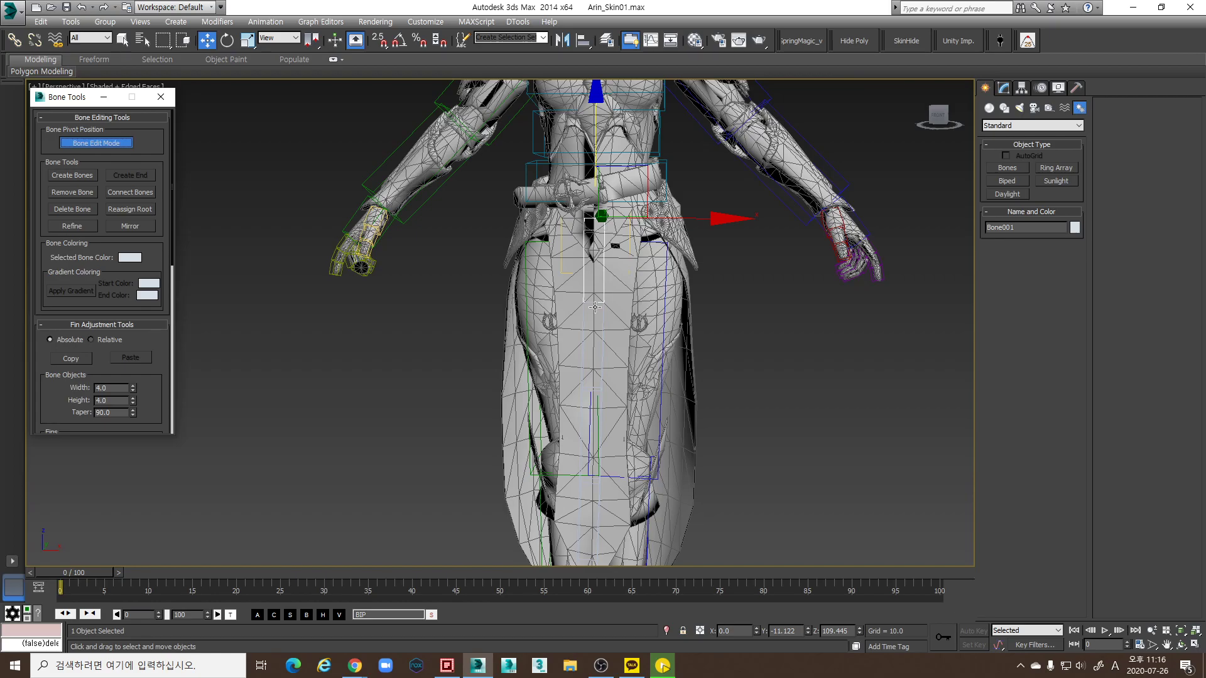
pyautogui.moveTo(596, 336); pyautogui.dragTo(595, 299, button='middle')
pyautogui.click(603, 259)
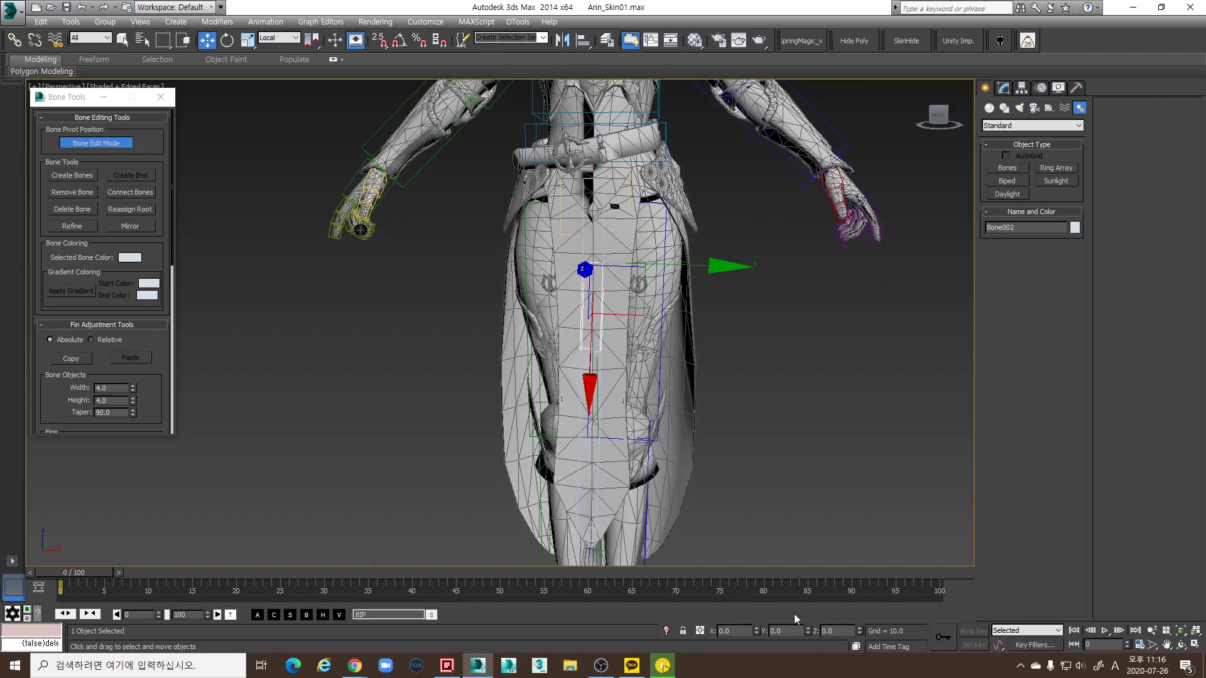
pyautogui.moveTo(605, 453); pyautogui.dragTo(604, 436, button='middle')
pyautogui.click(590, 376)
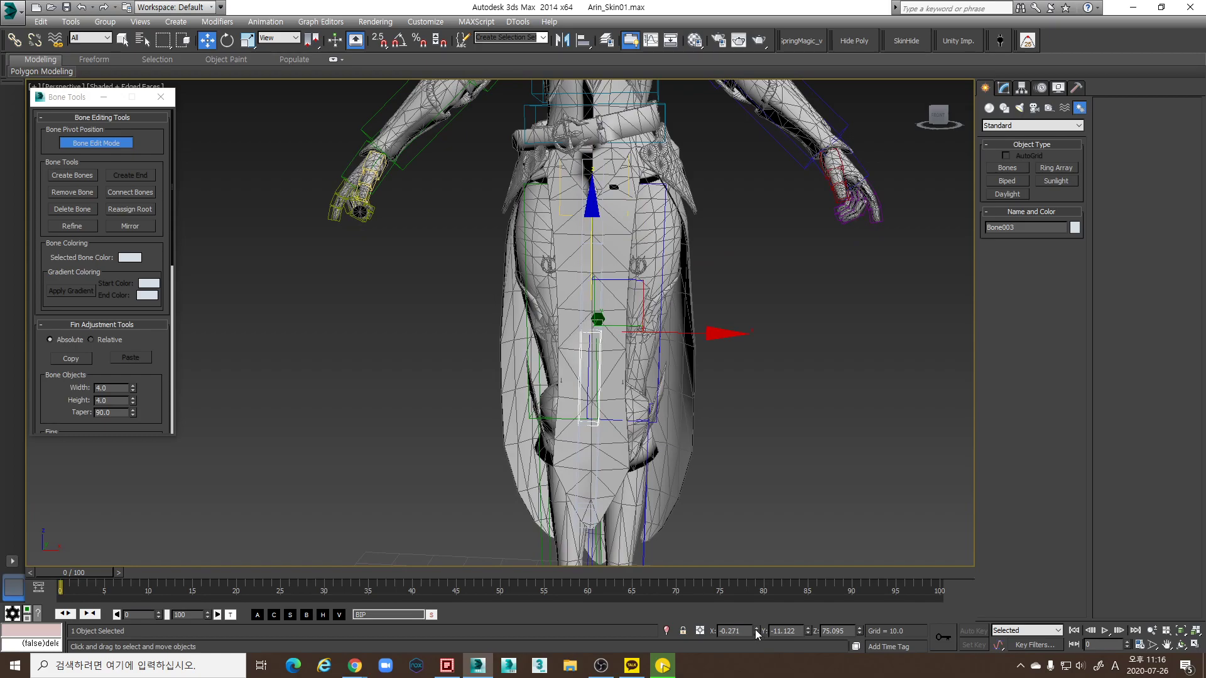
pyautogui.moveTo(695, 411); pyautogui.dragTo(695, 358, button='middle')
pyautogui.moveTo(604, 269); pyautogui.dragTo(601, 356)
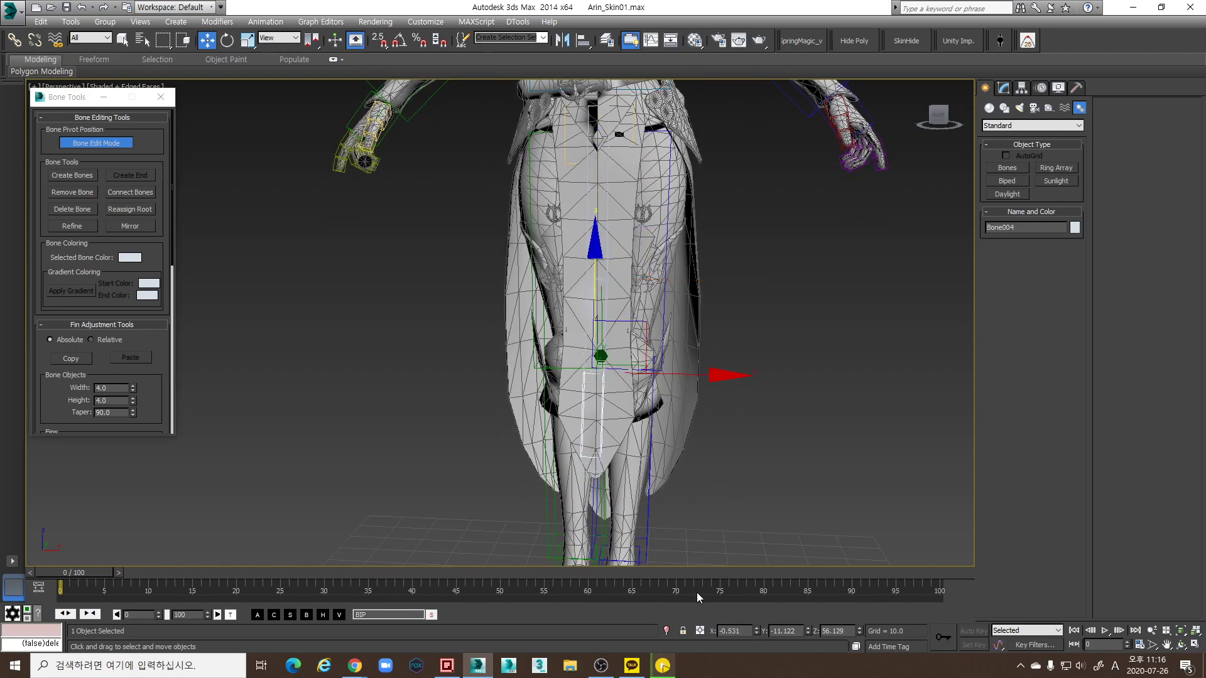
pyautogui.press('pagedown')
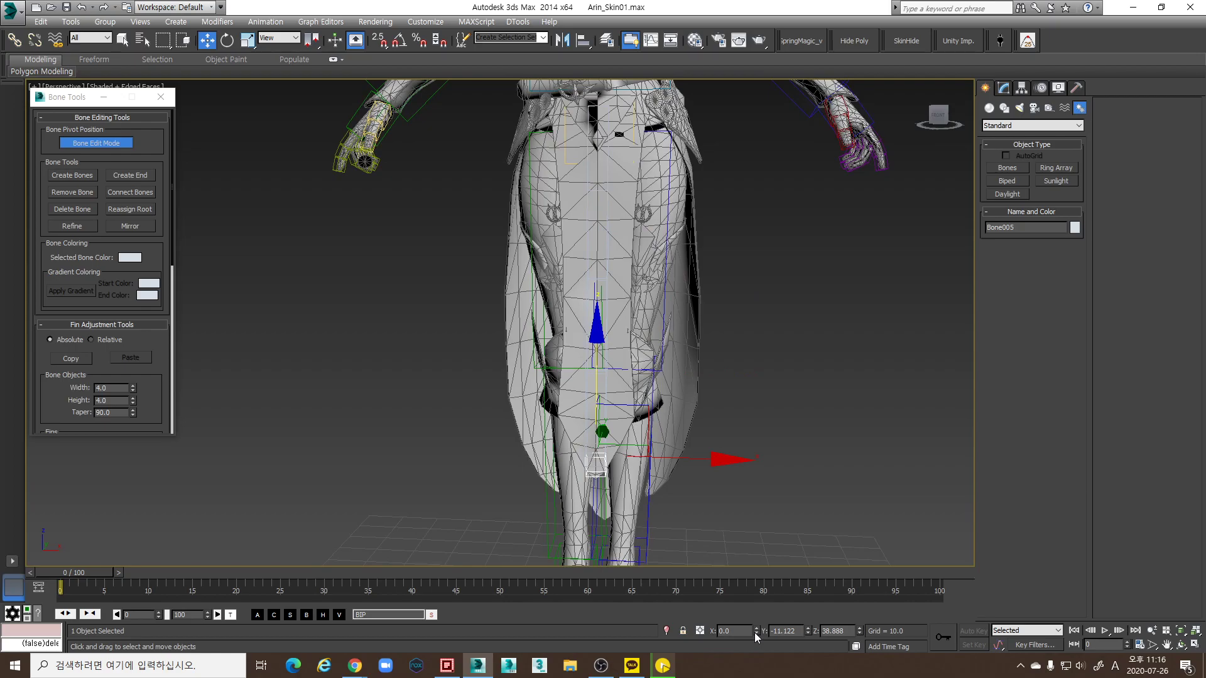
pyautogui.scroll(6, 614, 305)
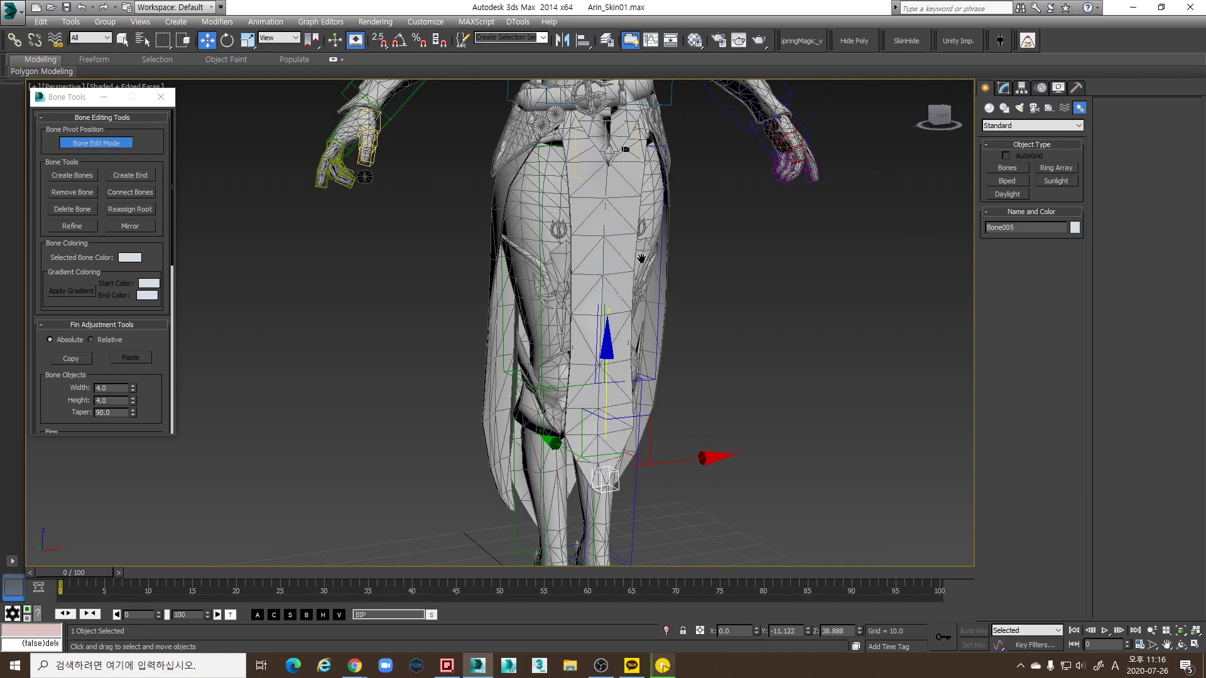
pyautogui.click(614, 195)
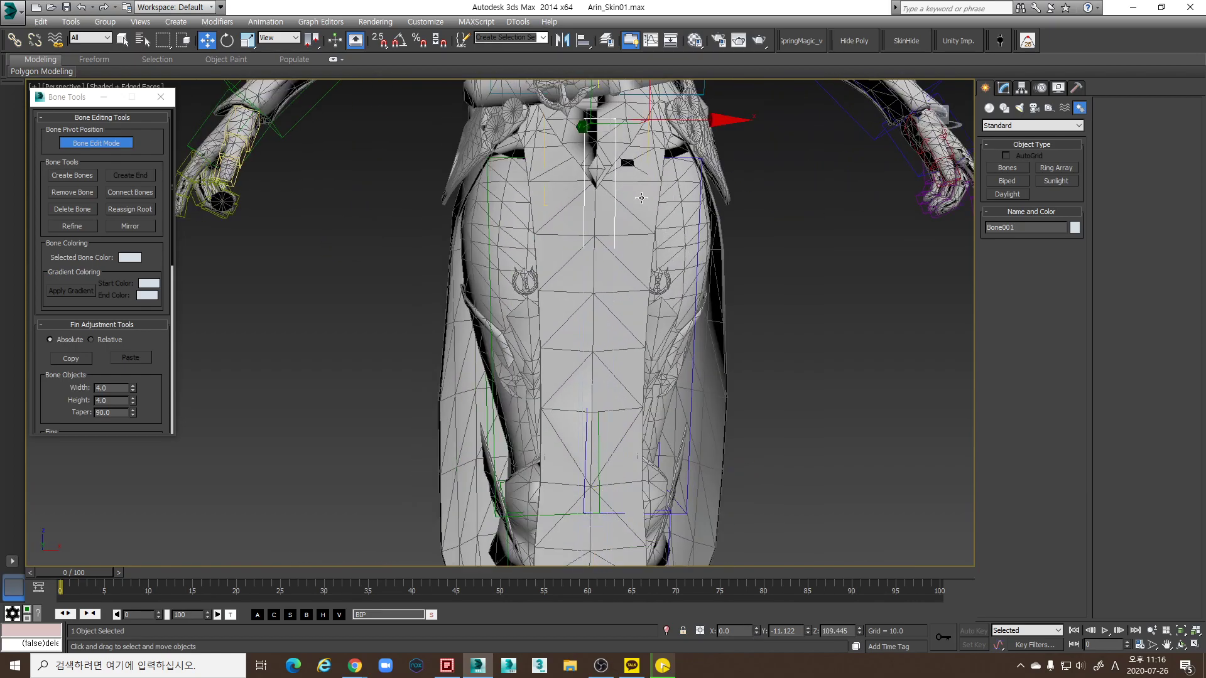
pyautogui.scroll(-3, 626, 200)
pyautogui.keyDown('alt'); pyautogui.moveTo(625, 200); pyautogui.dragTo(591, 264, button='middle'); pyautogui.keyUp('alt')
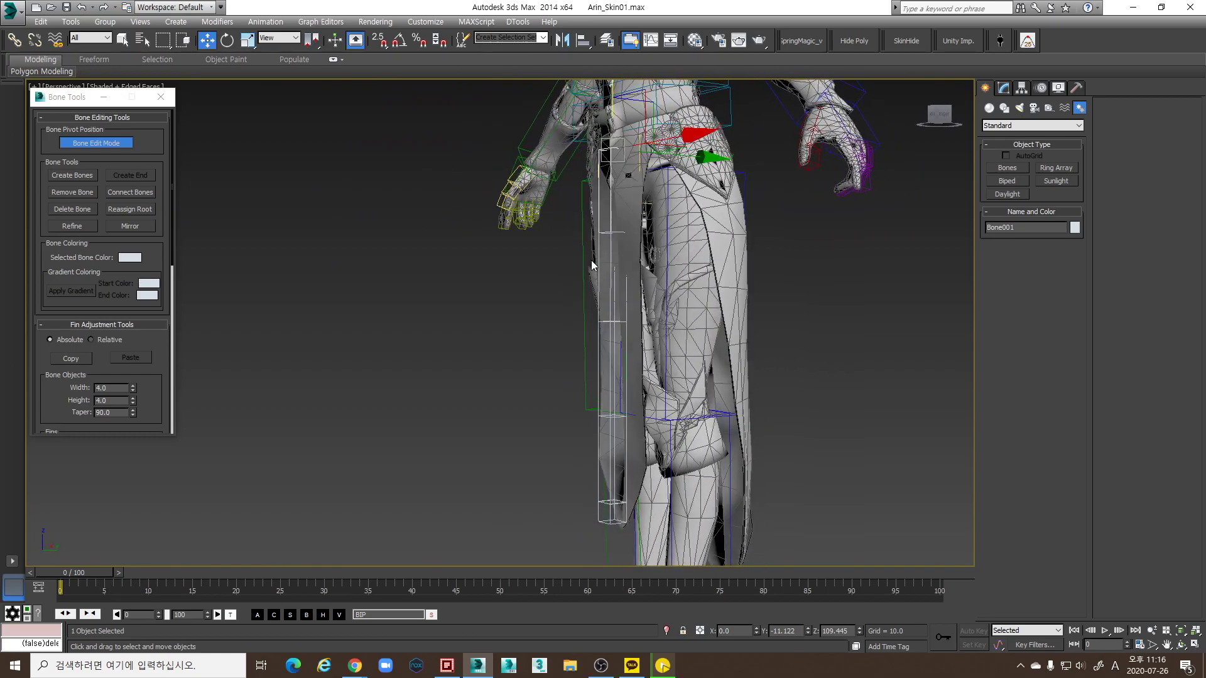
# Select the whole five-bone chain and set its Height to 14, keeping Width at 4.0
pyautogui.doubleClick(609, 198)
pyautogui.keyDown('alt'); pyautogui.moveTo(612, 526); pyautogui.dragTo(302, 311, button='middle'); pyautogui.keyUp('alt')
pyautogui.moveTo(137, 388); pyautogui.dragTo(137, 338)
pyautogui.hotkey('ctrl', 'z')
pyautogui.moveTo(133, 405); pyautogui.dragTo(135, 352)
pyautogui.keyDown('alt'); pyautogui.moveTo(439, 339); pyautogui.dragTo(704, 277, button='middle'); pyautogui.keyUp('alt')
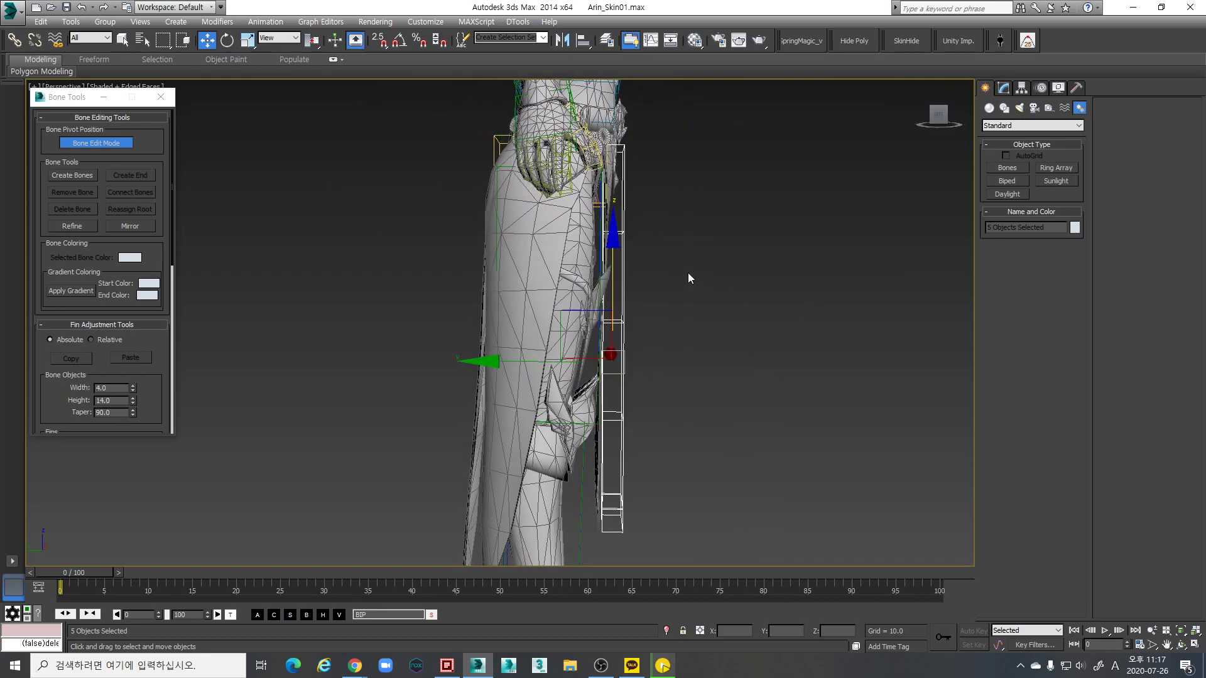
# Nudge Bone001 slightly along Y to Y -11.088 against the skirt's front panel
pyautogui.click(622, 207)
pyautogui.scroll(8, 669, 301)
pyautogui.scroll(3, 669, 300)
pyautogui.moveTo(432, 279); pyautogui.dragTo(434, 278)
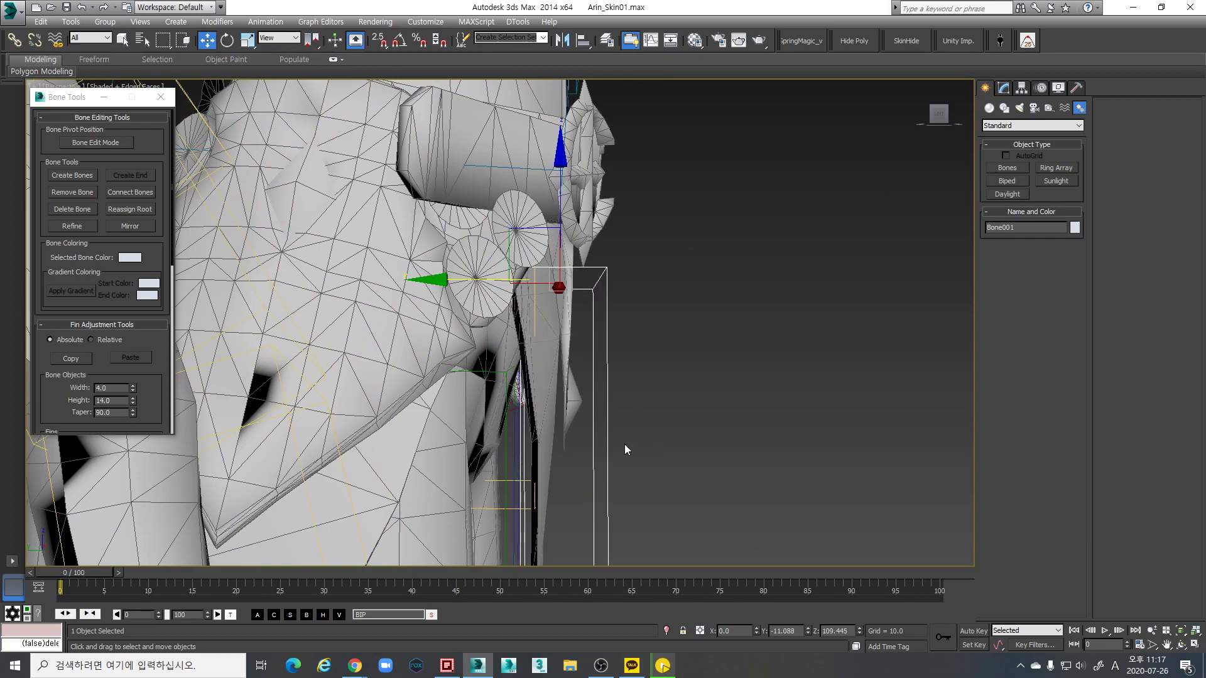
pyautogui.scroll(-8, 600, 349)
pyautogui.scroll(5, 506, 320)
pyautogui.moveTo(506, 320); pyautogui.dragTo(442, 285, button='middle')
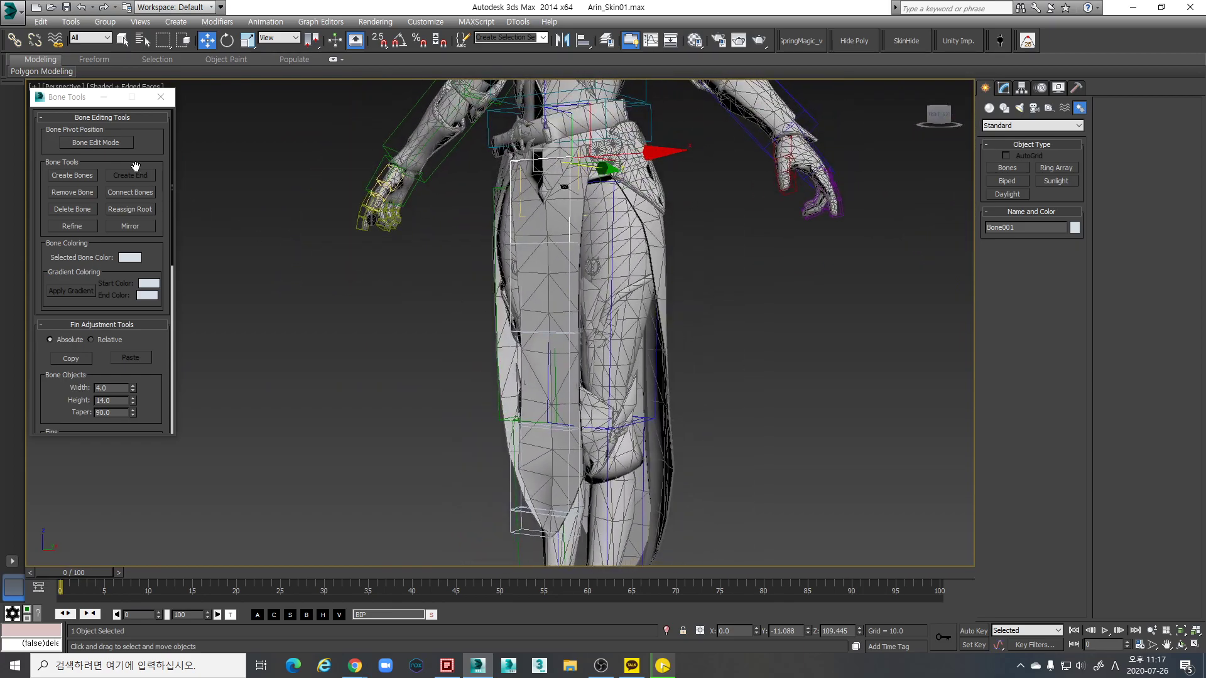
# Turn on Bone Edit Mode with view-coordinate move axes and select Bone002
pyautogui.click(114, 143)
pyautogui.scroll(3, 553, 224)
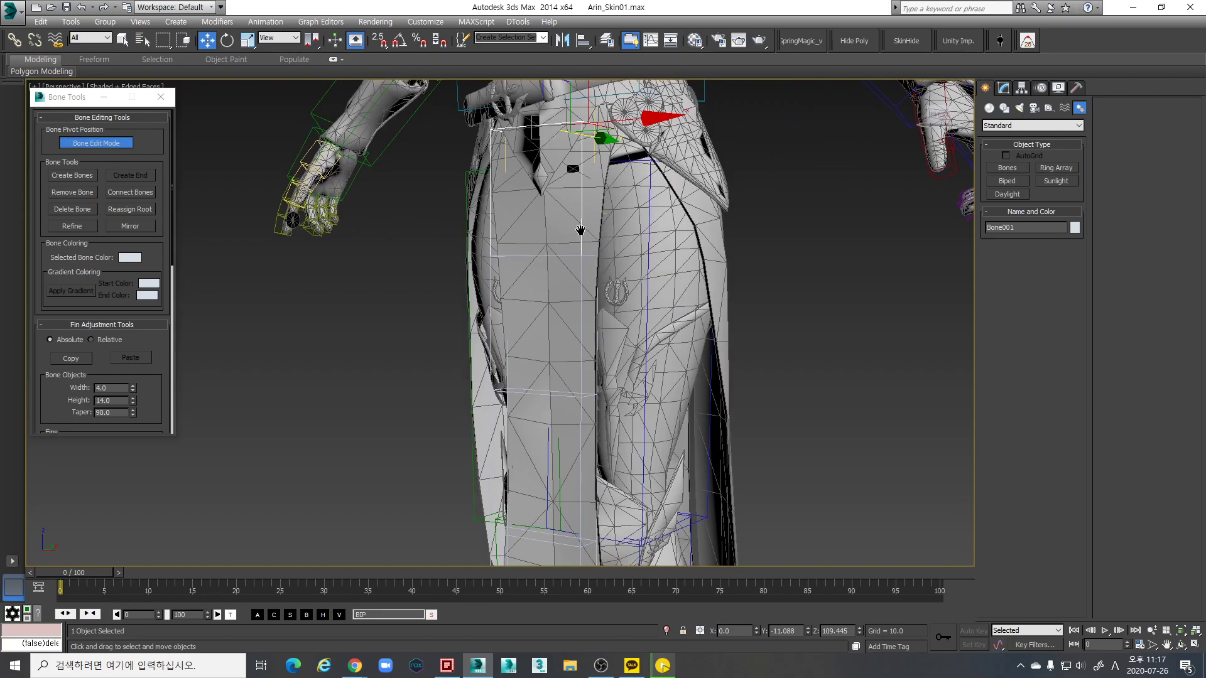
pyautogui.press('w')
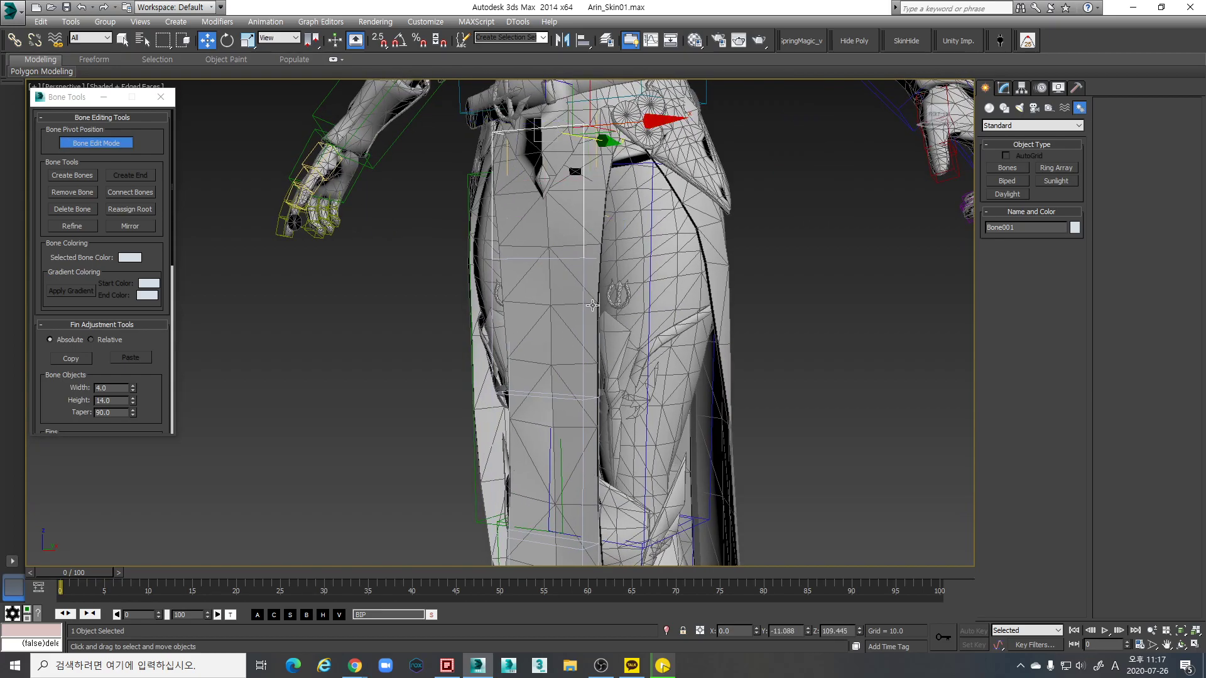
pyautogui.scroll(-4, 582, 299)
pyautogui.click(607, 299)
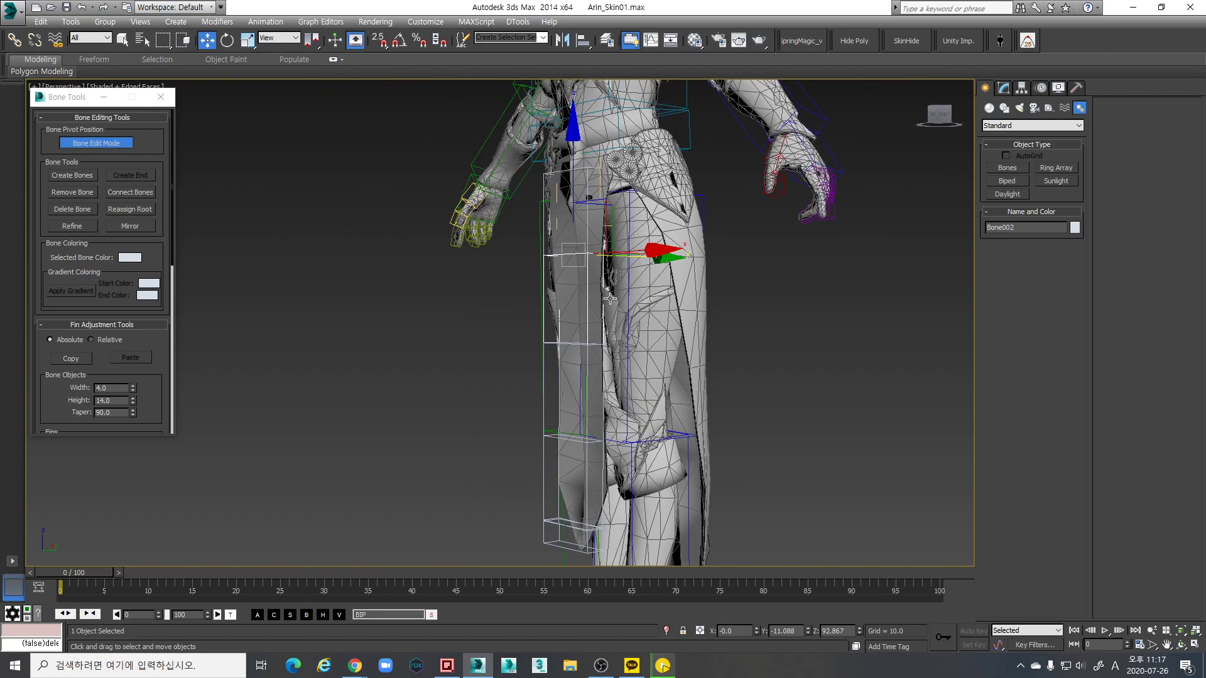
pyautogui.keyDown('alt'); pyautogui.moveTo(644, 319); pyautogui.dragTo(602, 293, button='middle'); pyautogui.keyUp('alt')
pyautogui.scroll(2, 577, 274)
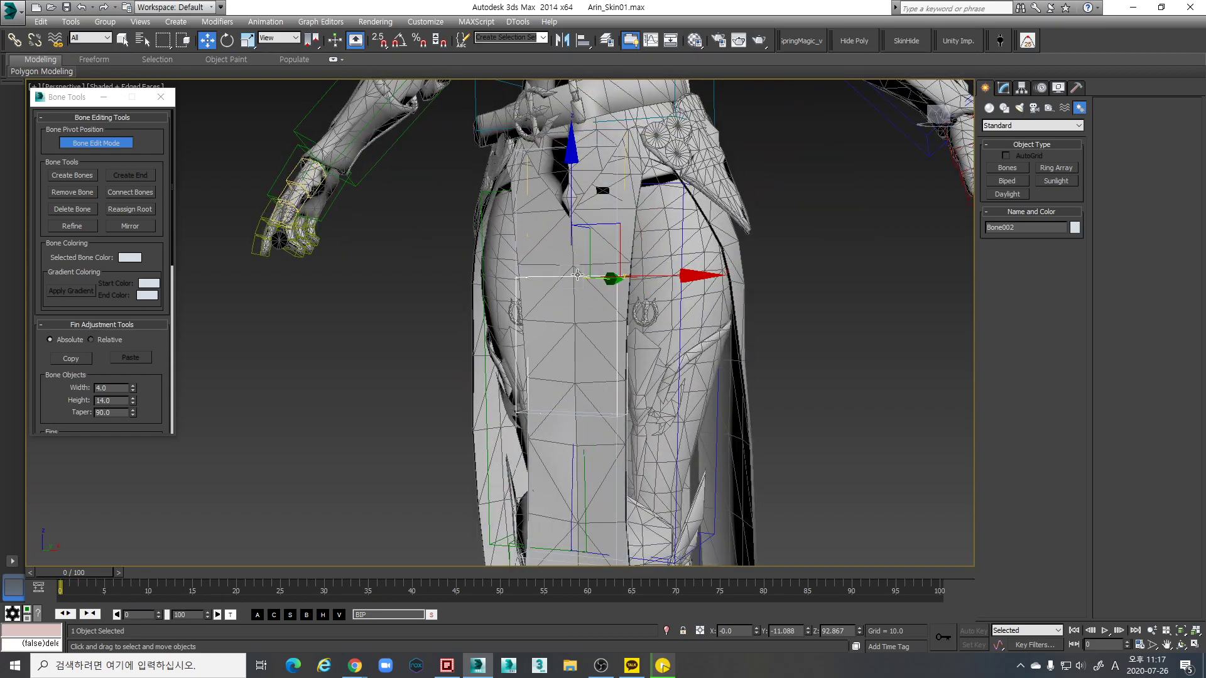
pyautogui.keyDown('alt'); pyautogui.moveTo(548, 266); pyautogui.dragTo(603, 249, button='middle'); pyautogui.keyUp('alt')
pyautogui.keyDown('alt'); pyautogui.moveTo(555, 180); pyautogui.dragTo(538, 153, button='middle'); pyautogui.keyUp('alt')
pyautogui.keyDown('alt'); pyautogui.moveTo(592, 224); pyautogui.dragTo(589, 302, button='middle'); pyautogui.keyUp('alt')
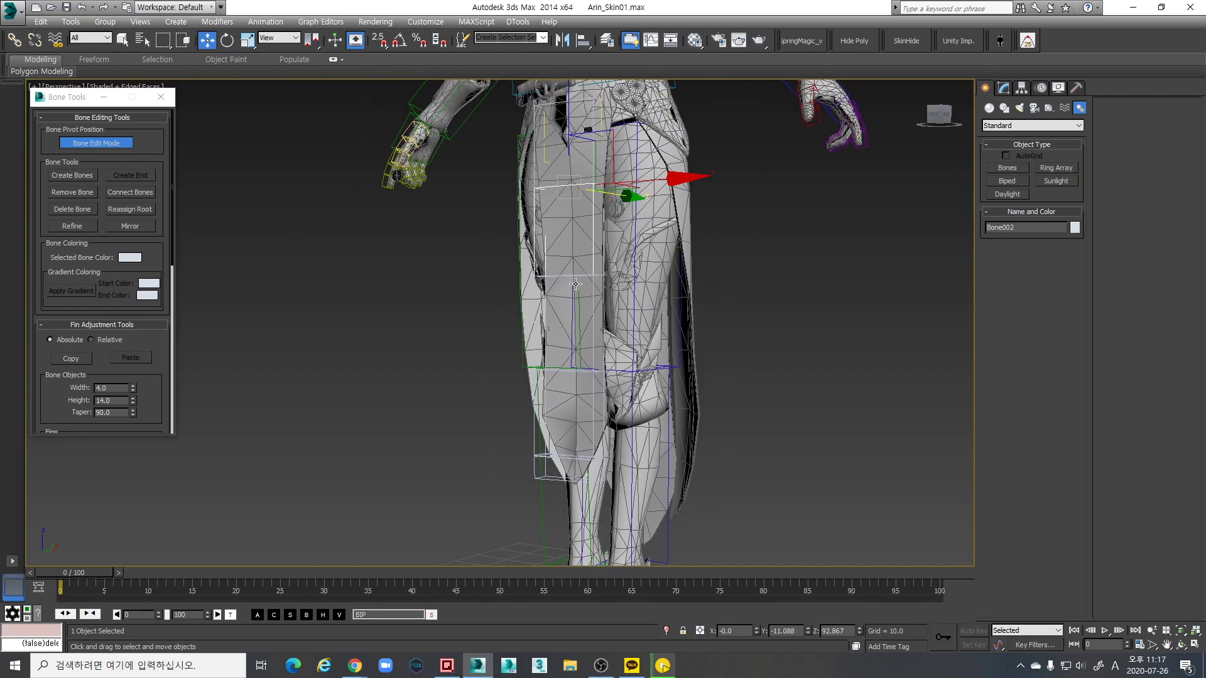
# Lower Bone005 toward the hem, Bone004 toward the knee, and fine-tune Bone003's position
pyautogui.click(594, 483)
pyautogui.moveTo(567, 352); pyautogui.dragTo(567, 386)
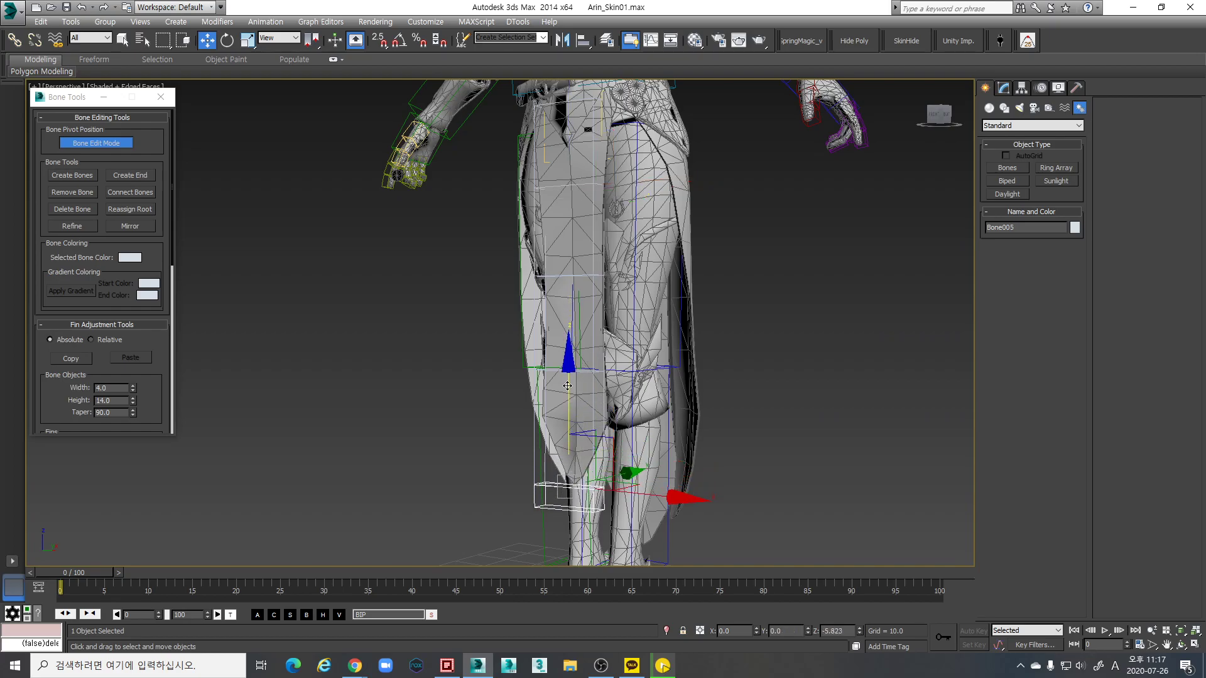
pyautogui.click(594, 332)
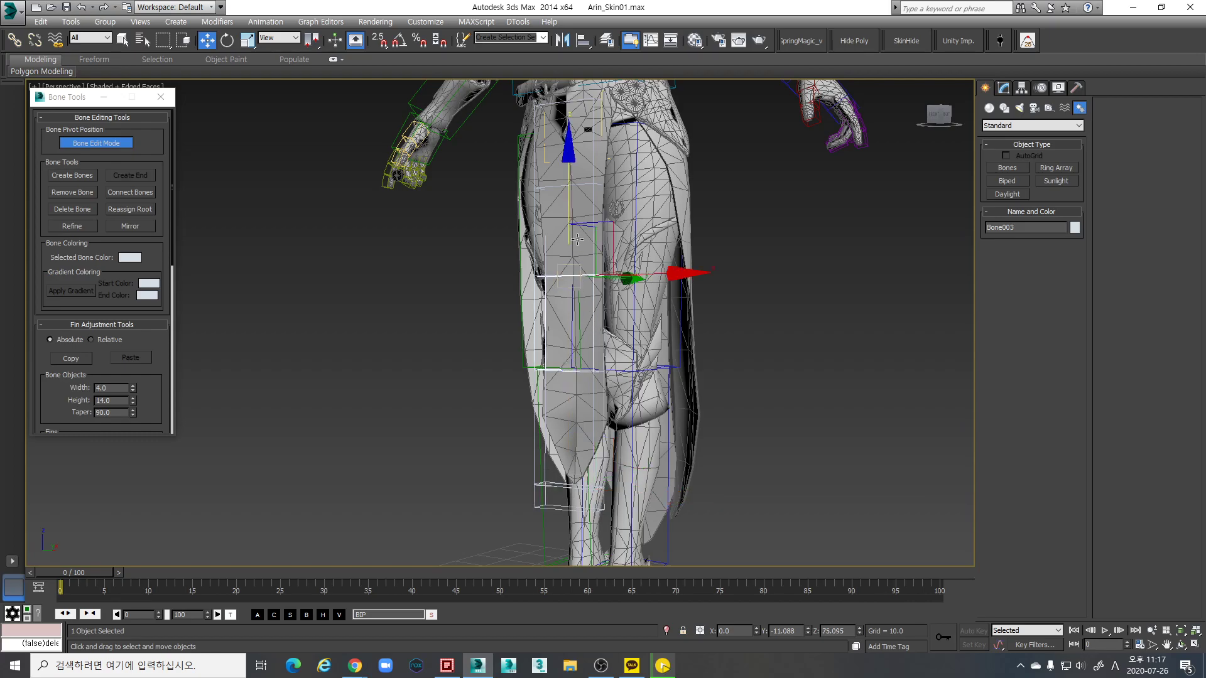
pyautogui.moveTo(569, 221); pyautogui.dragTo(569, 207)
pyautogui.click(593, 432)
pyautogui.moveTo(566, 256); pyautogui.dragTo(568, 281)
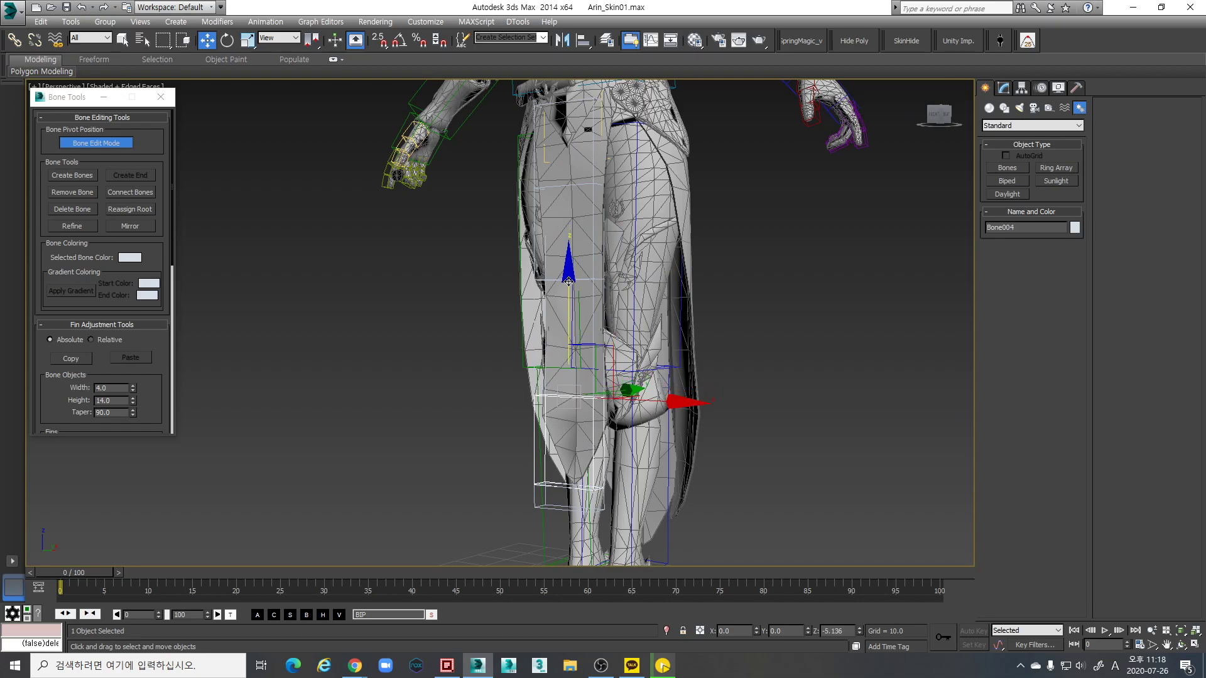
pyautogui.click(592, 298)
pyautogui.moveTo(573, 203); pyautogui.dragTo(565, 214)
# Lower Bone002 slightly along the skirt panel to Z 86.746
pyautogui.keyDown('alt'); pyautogui.moveTo(568, 221); pyautogui.dragTo(586, 271, button='middle'); pyautogui.keyUp('alt')
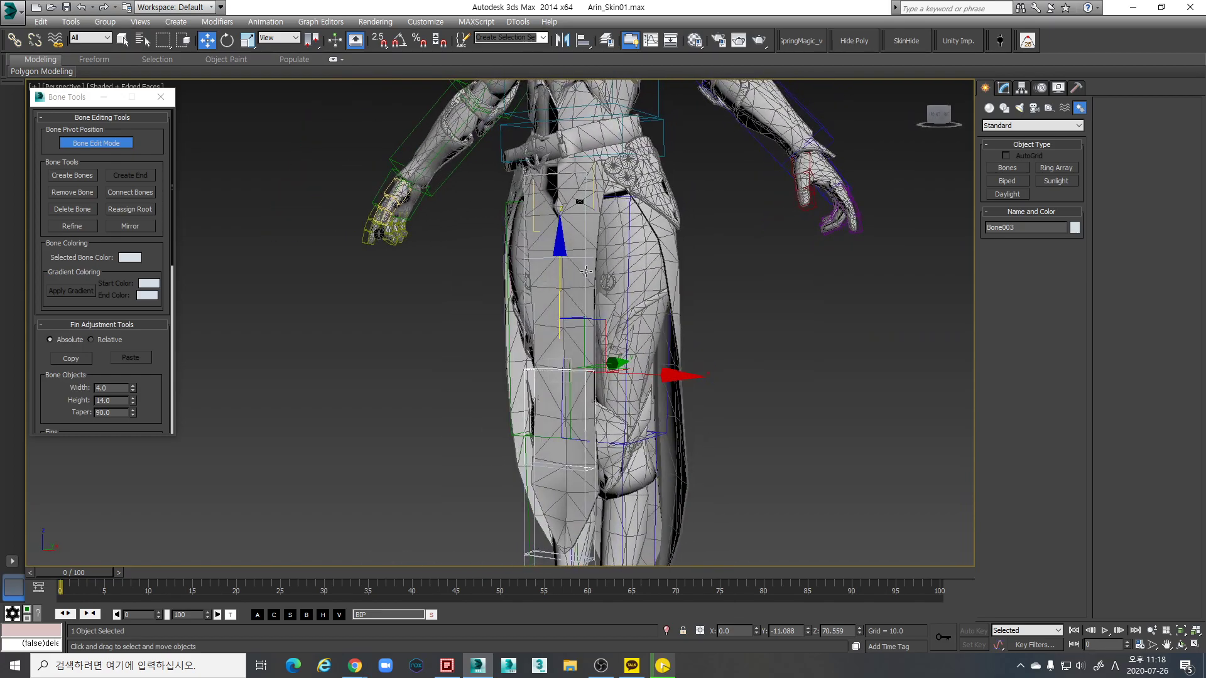
pyautogui.click(585, 275)
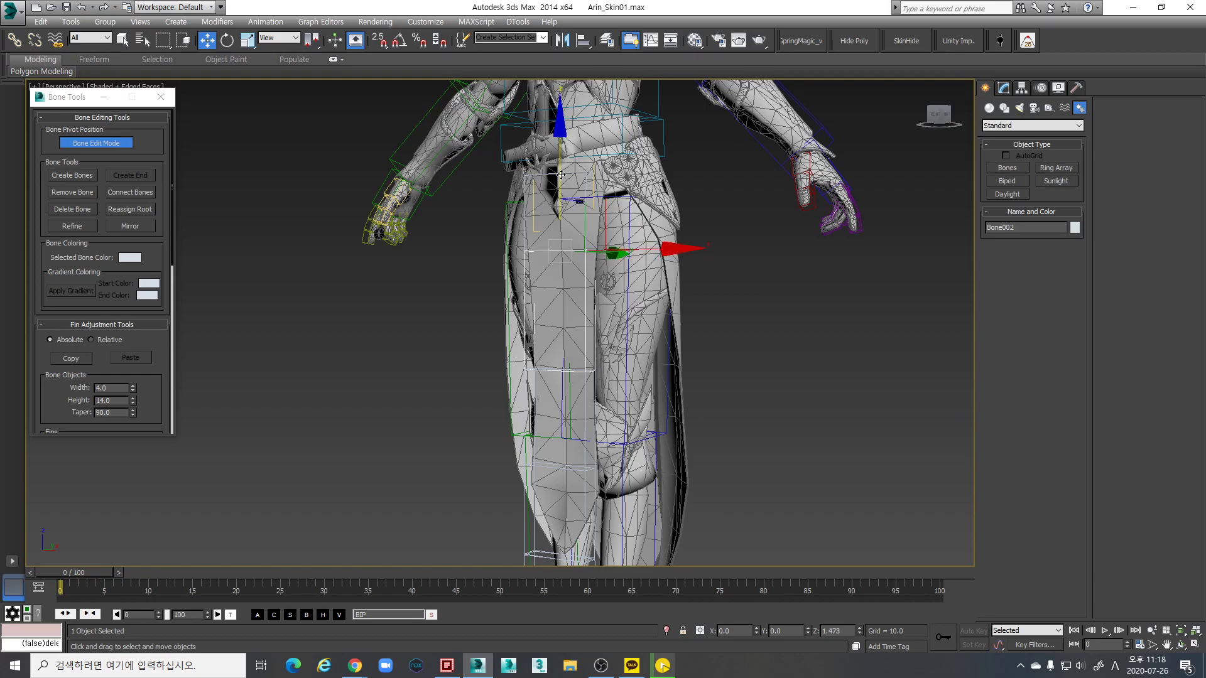
pyautogui.moveTo(560, 174); pyautogui.dragTo(562, 214)
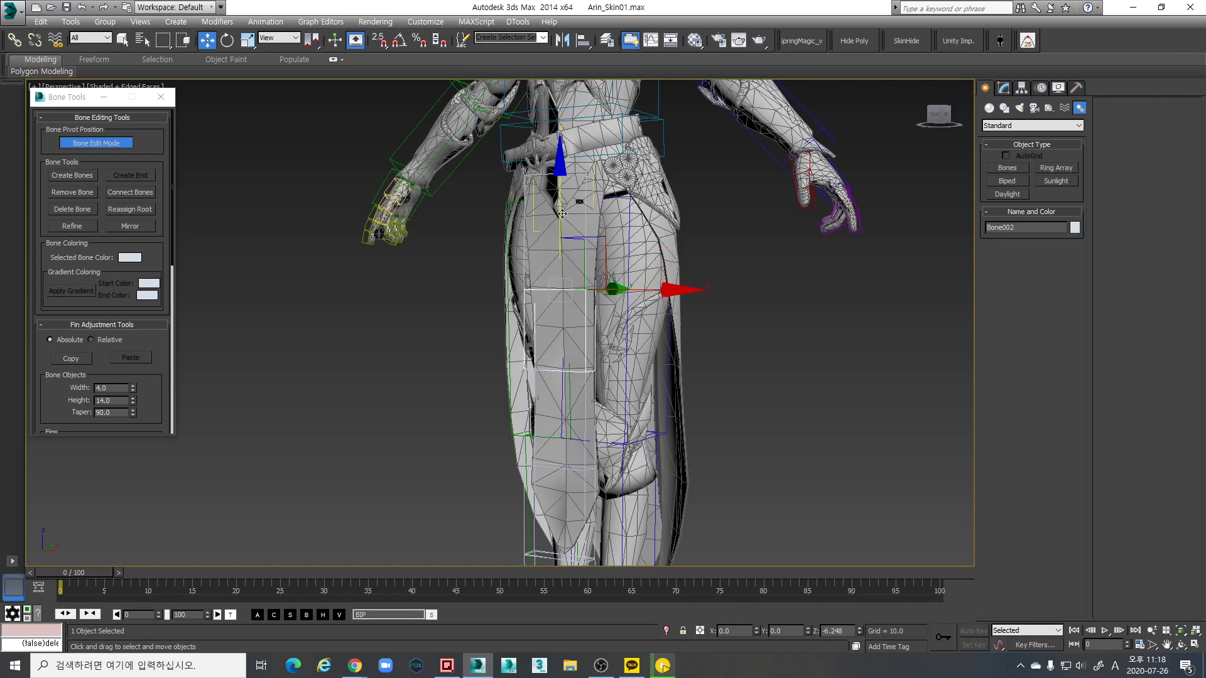
pyautogui.keyDown('alt'); pyautogui.moveTo(566, 213); pyautogui.dragTo(506, 281, button='middle'); pyautogui.keyUp('alt')
pyautogui.scroll(3, 551, 289)
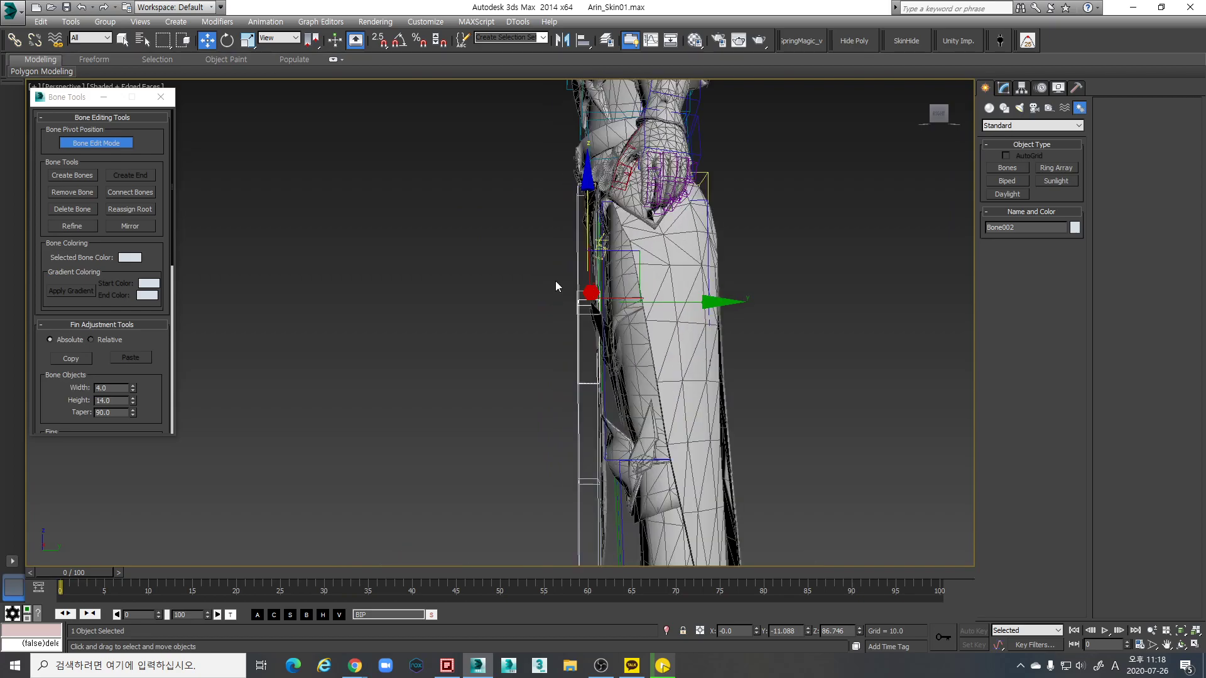
# Turn off Bone Edit Mode and nudge Bone001 along Y to -10.772
pyautogui.keyDown('alt'); pyautogui.moveTo(548, 283); pyautogui.dragTo(568, 315, button='middle'); pyautogui.keyUp('alt')
pyautogui.click(104, 147)
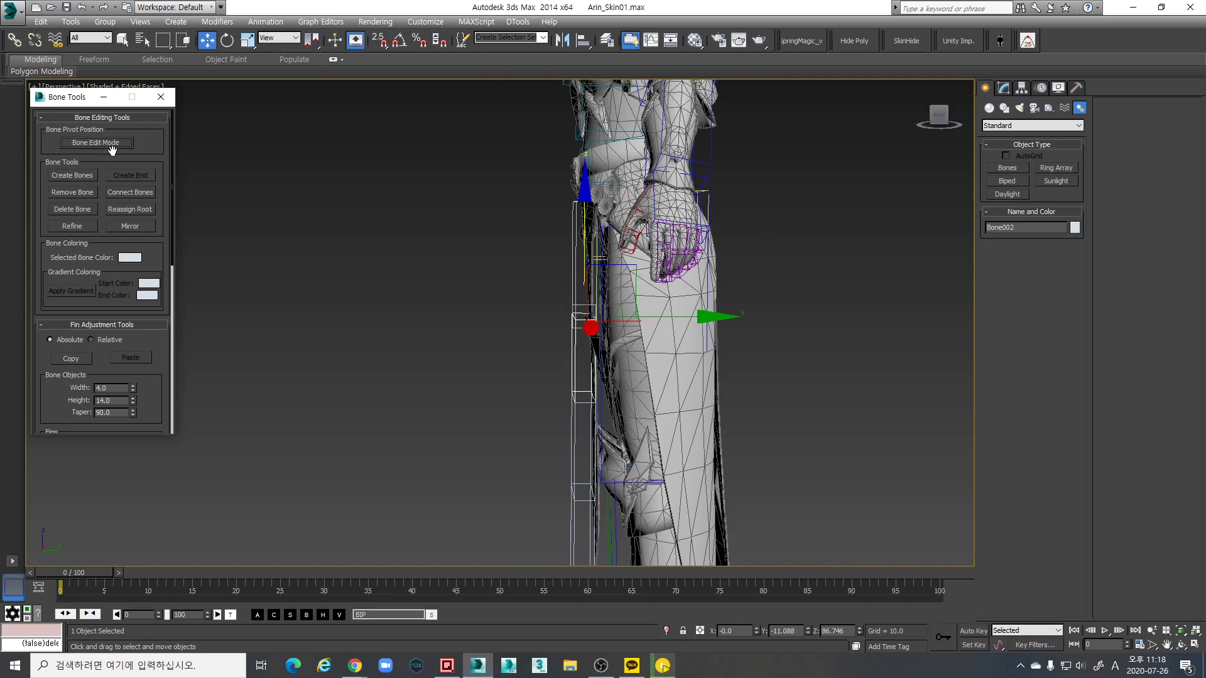
pyautogui.keyDown('alt'); pyautogui.moveTo(585, 272); pyautogui.dragTo(571, 265, button='middle'); pyautogui.keyUp('alt')
pyautogui.click(571, 265)
pyautogui.scroll(3, 687, 193)
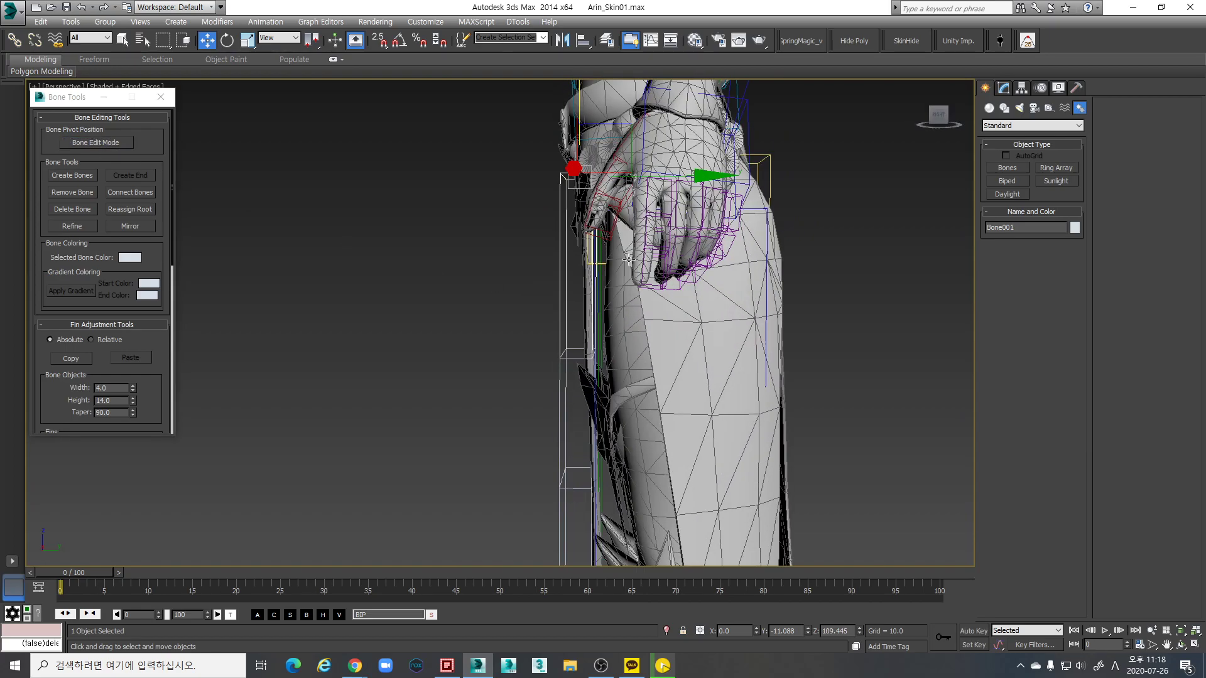
pyautogui.click(707, 184)
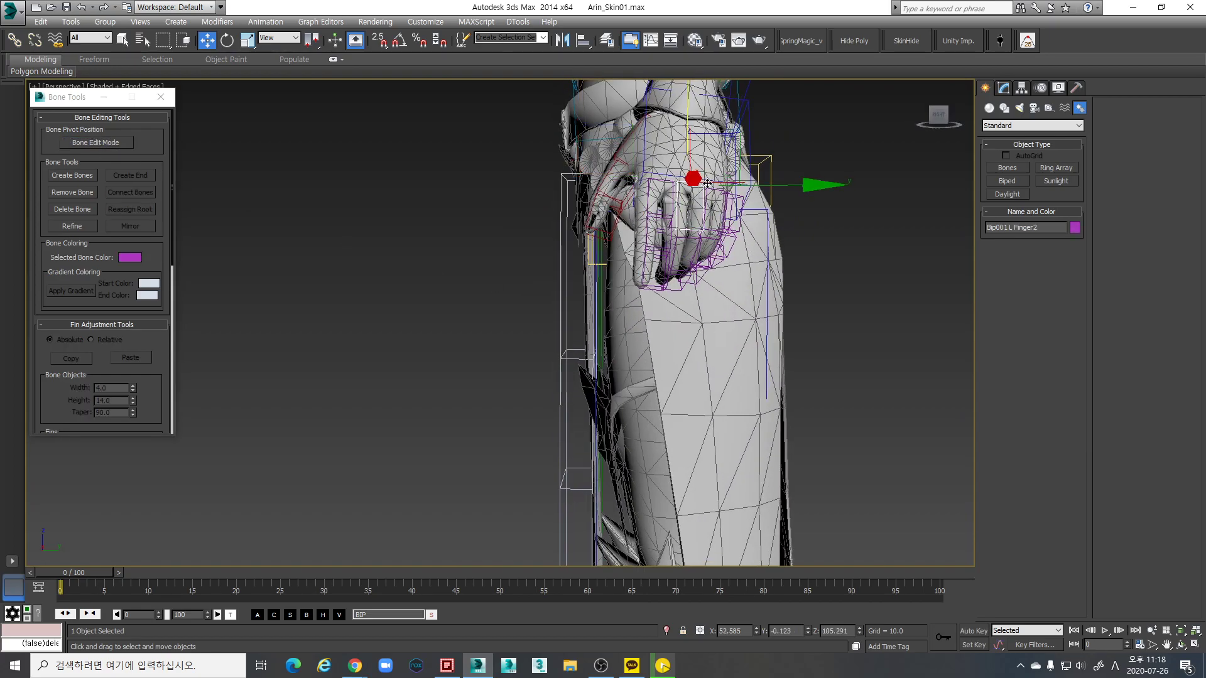
pyautogui.click(723, 188)
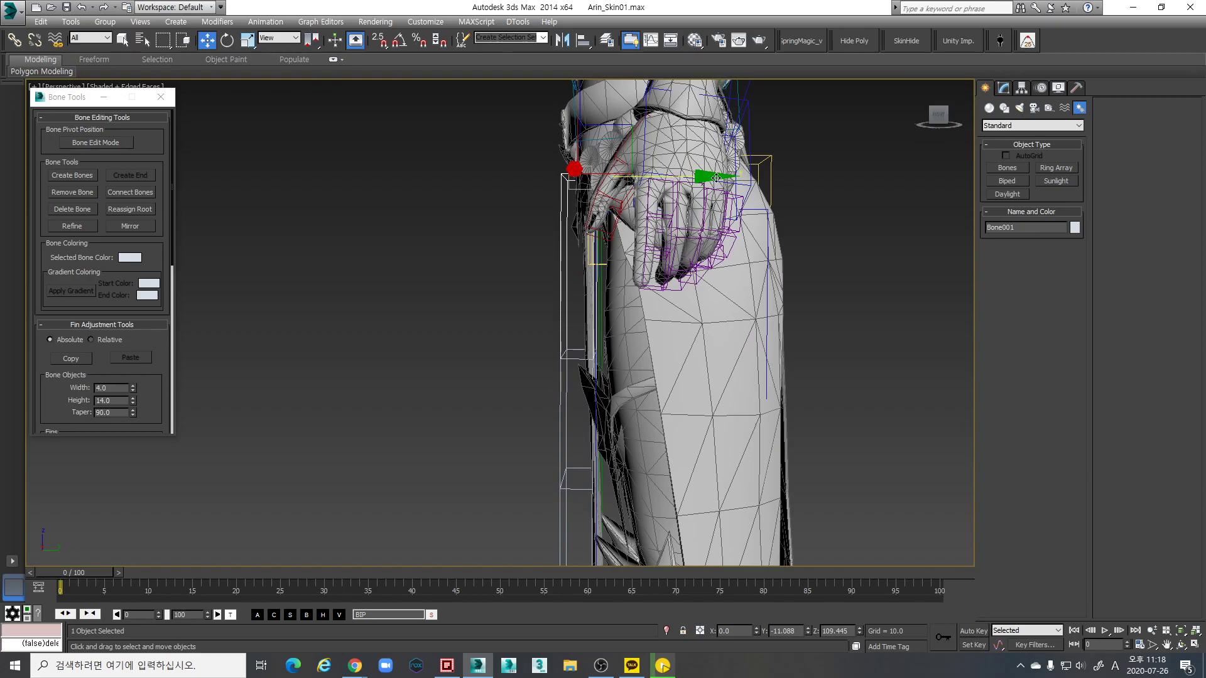
pyautogui.moveTo(712, 179); pyautogui.dragTo(715, 179)
pyautogui.keyDown('alt'); pyautogui.moveTo(716, 179); pyautogui.dragTo(689, 320, button='middle'); pyautogui.keyUp('alt')
pyautogui.click(688, 321)
# Shift the Arin_SKEL mesh slightly along Y, undoing one attempt, to line up with the skirt bones
pyautogui.scroll(-5, 688, 320)
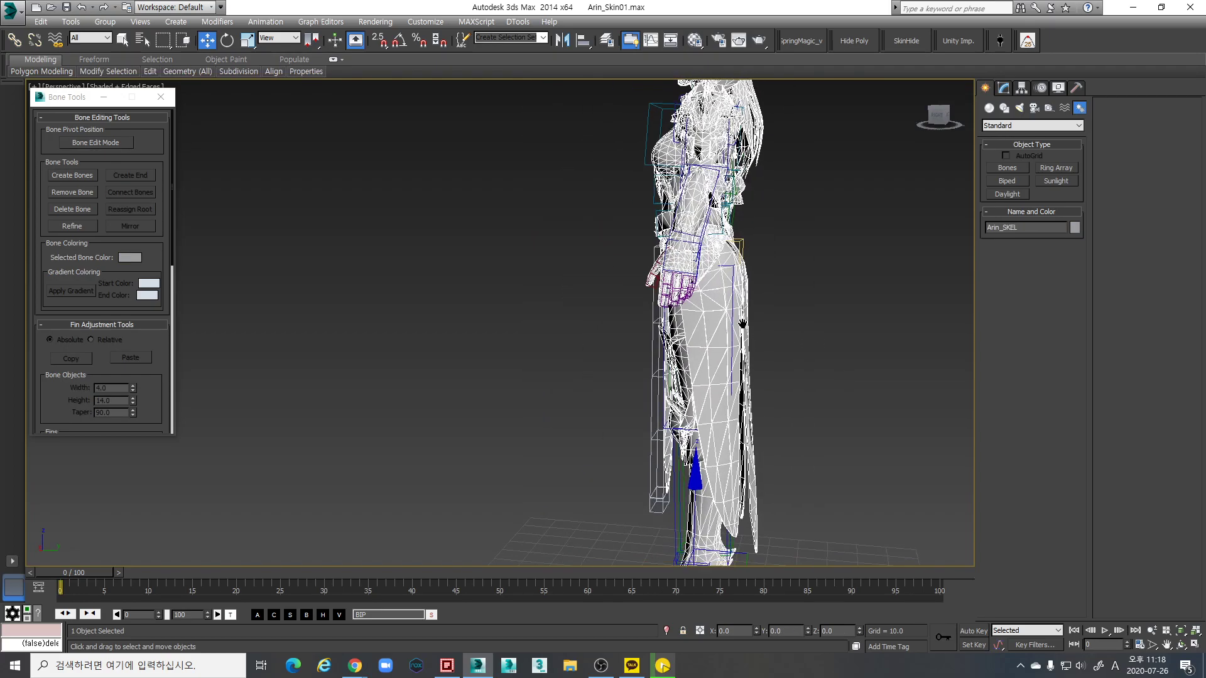
pyautogui.keyDown('alt'); pyautogui.moveTo(766, 476); pyautogui.dragTo(767, 548, button='middle'); pyautogui.keyUp('alt')
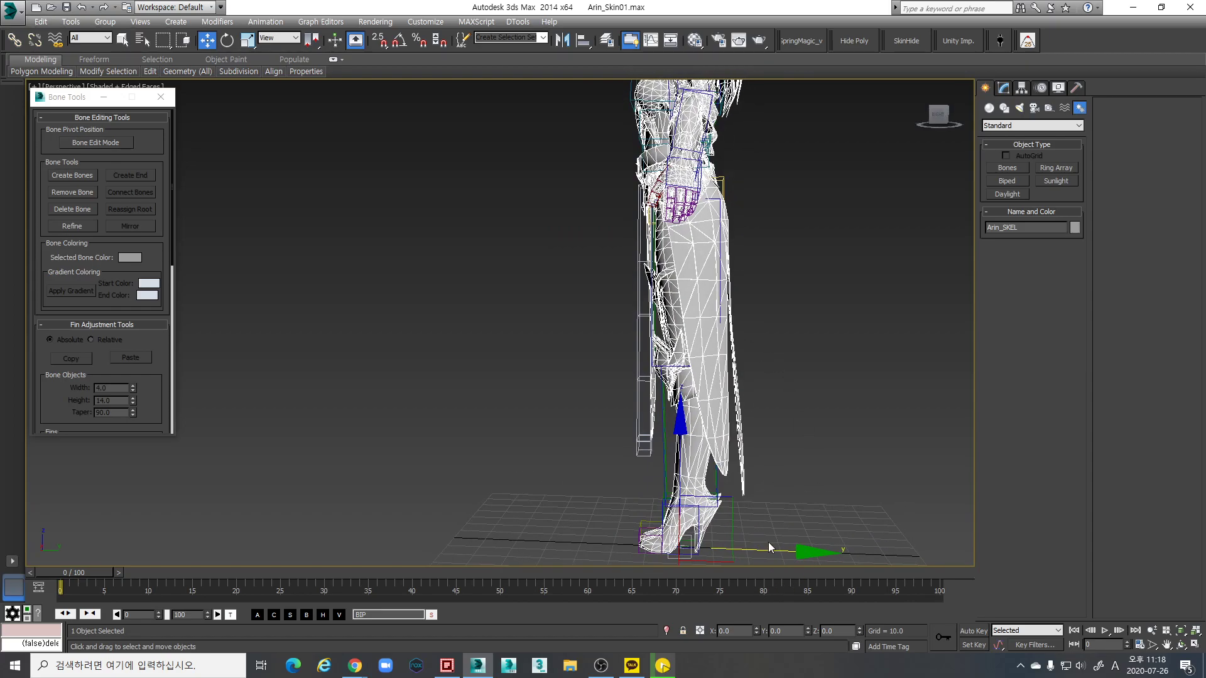
pyautogui.moveTo(805, 552); pyautogui.dragTo(810, 552)
pyautogui.scroll(5, 684, 323)
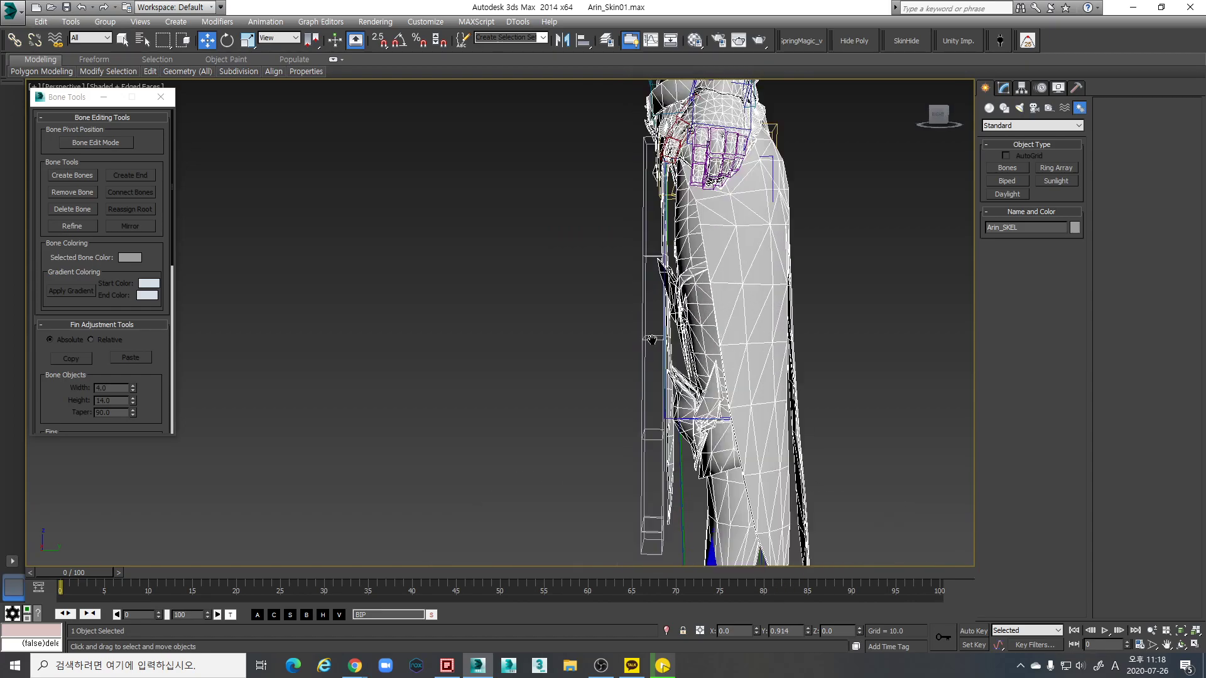
pyautogui.moveTo(685, 323); pyautogui.dragTo(715, 345, button='middle')
pyautogui.scroll(2, 728, 353)
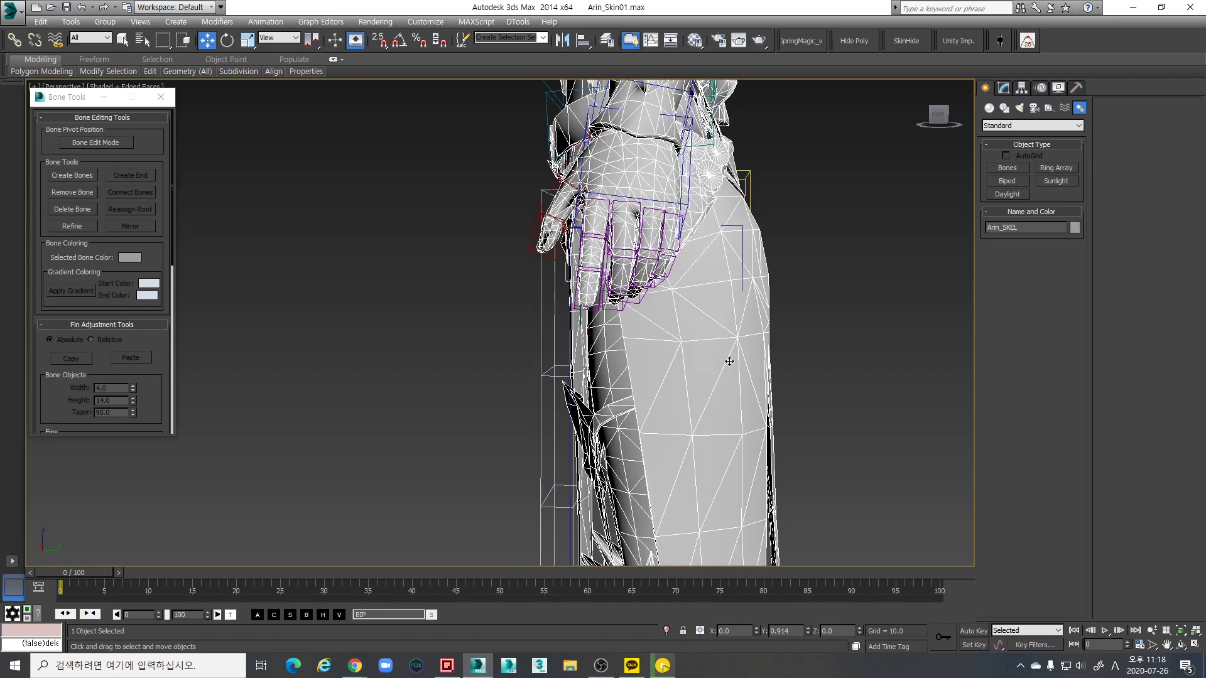
pyautogui.scroll(-5, 746, 446)
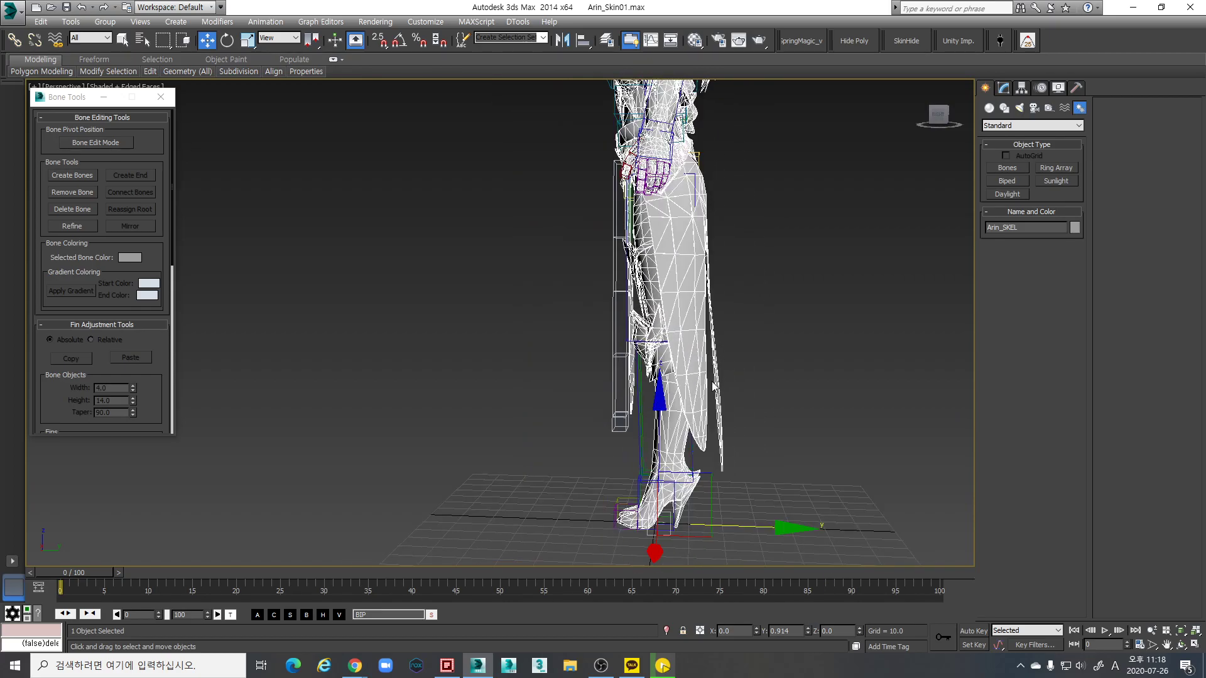
pyautogui.moveTo(782, 558); pyautogui.dragTo(783, 558)
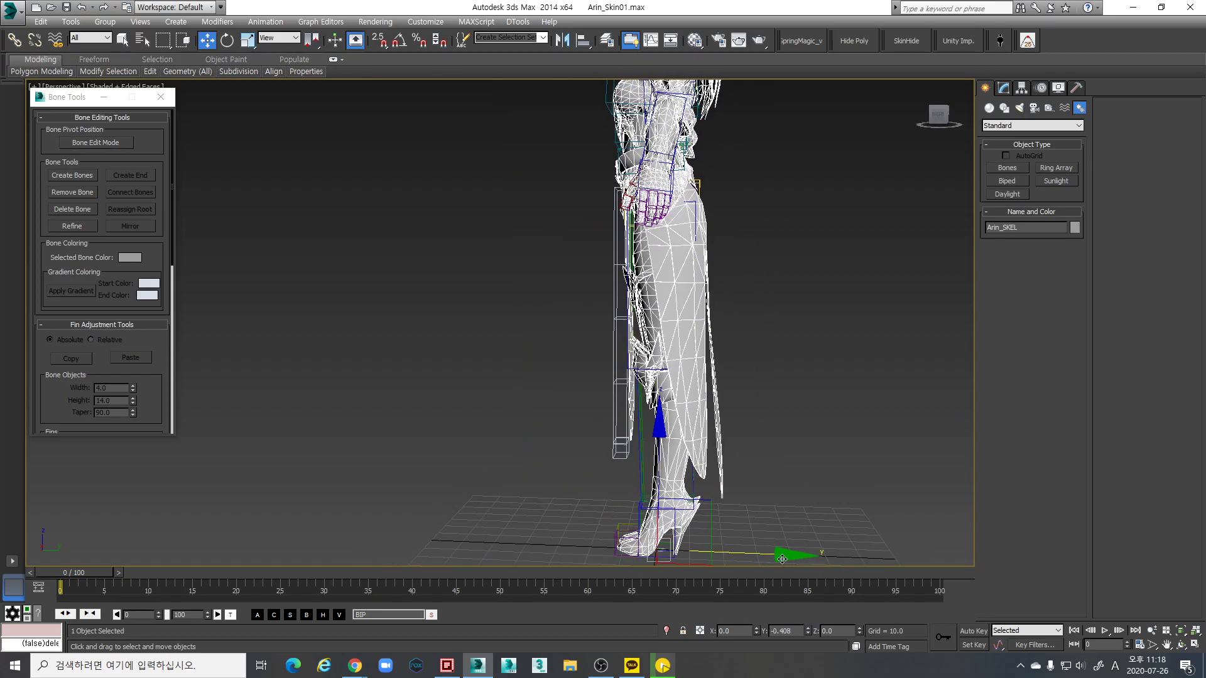
pyautogui.scroll(6, 671, 277)
pyautogui.hotkey('ctrl', 'z')
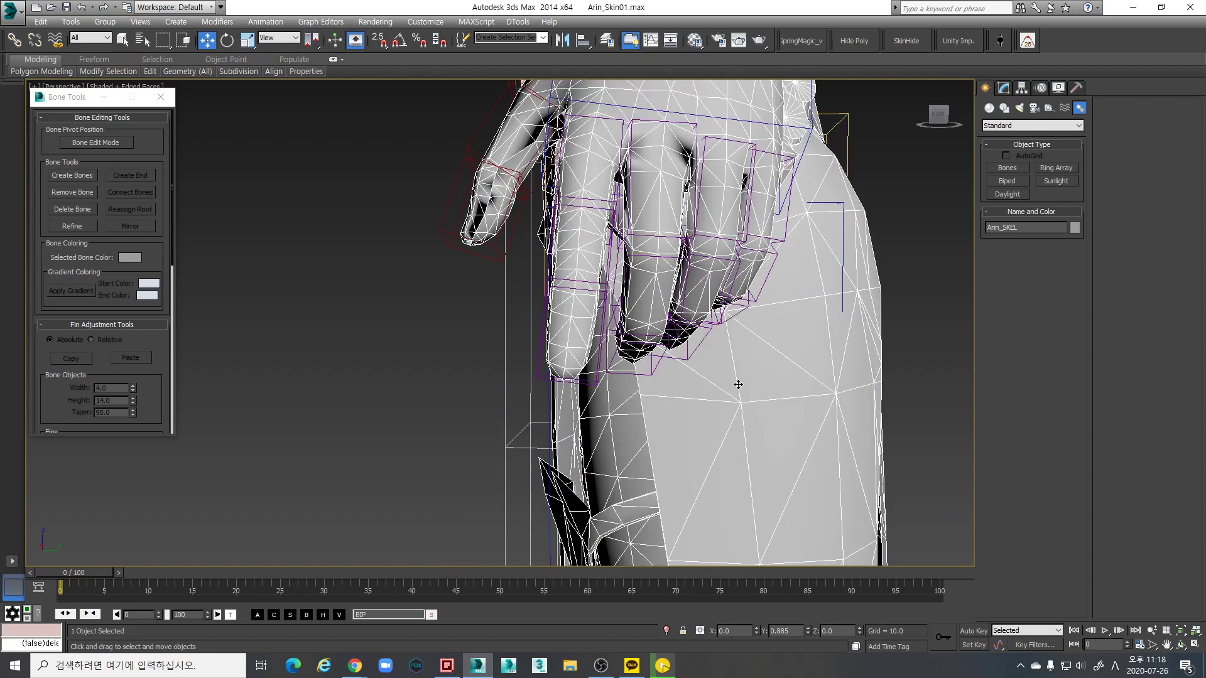
pyautogui.moveTo(776, 400); pyautogui.dragTo(772, 352)
pyautogui.scroll(-5, 769, 351)
pyautogui.keyDown('alt'); pyautogui.moveTo(769, 351); pyautogui.dragTo(710, 276, button='middle'); pyautogui.keyUp('alt')
pyautogui.scroll(-5, 709, 276)
# Rotate the Arin_SKEL mesh to Z -1.0 and orbit around the body to check it
pyautogui.press('e')
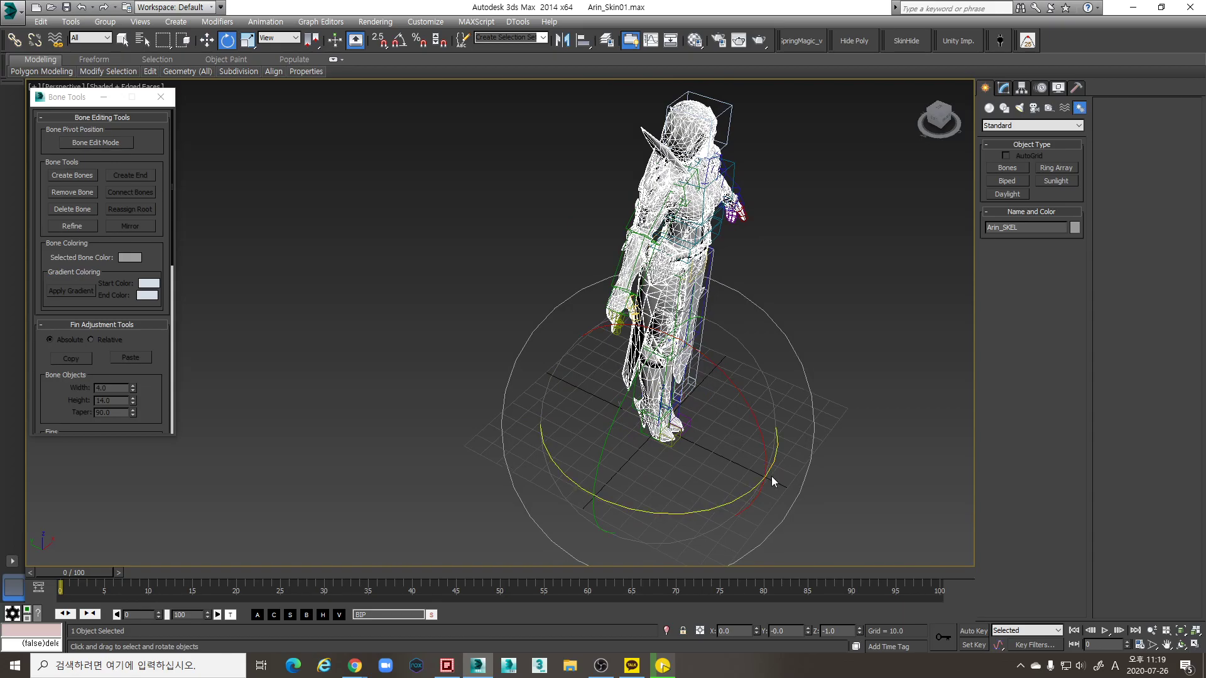
pyautogui.moveTo(765, 471); pyautogui.dragTo(762, 470)
pyautogui.scroll(6, 678, 395)
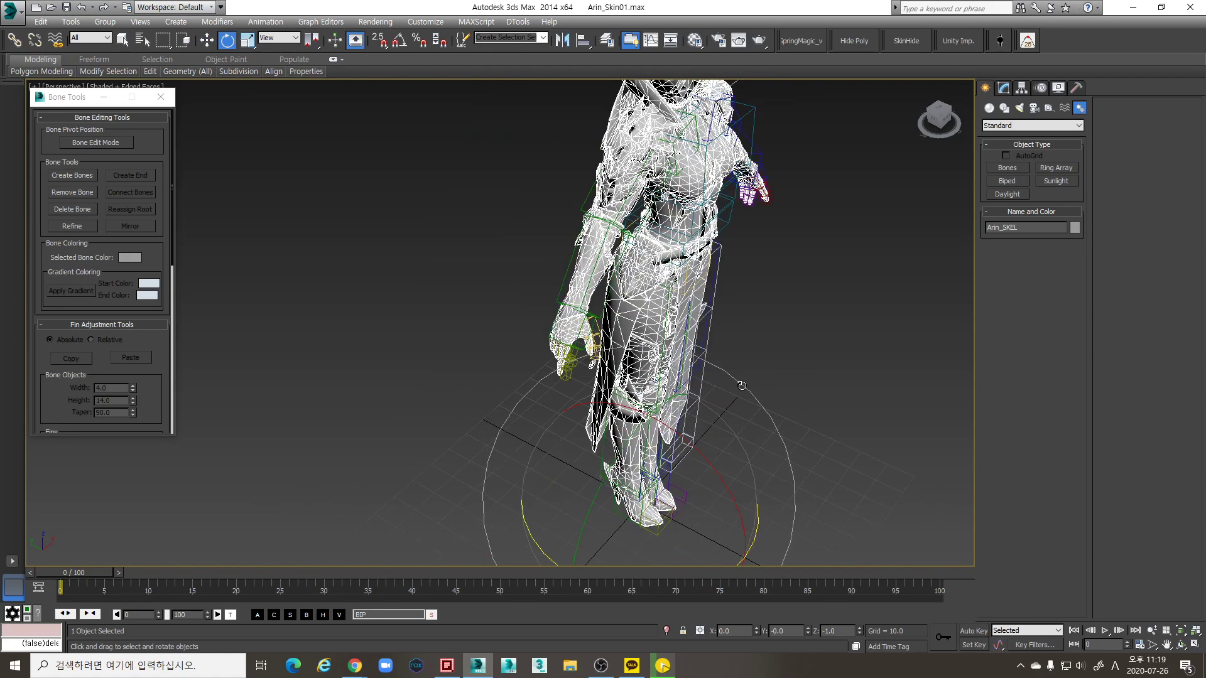
pyautogui.keyDown('alt'); pyautogui.moveTo(678, 396); pyautogui.dragTo(667, 458, button='middle'); pyautogui.keyUp('alt')
pyautogui.scroll(8, 667, 457)
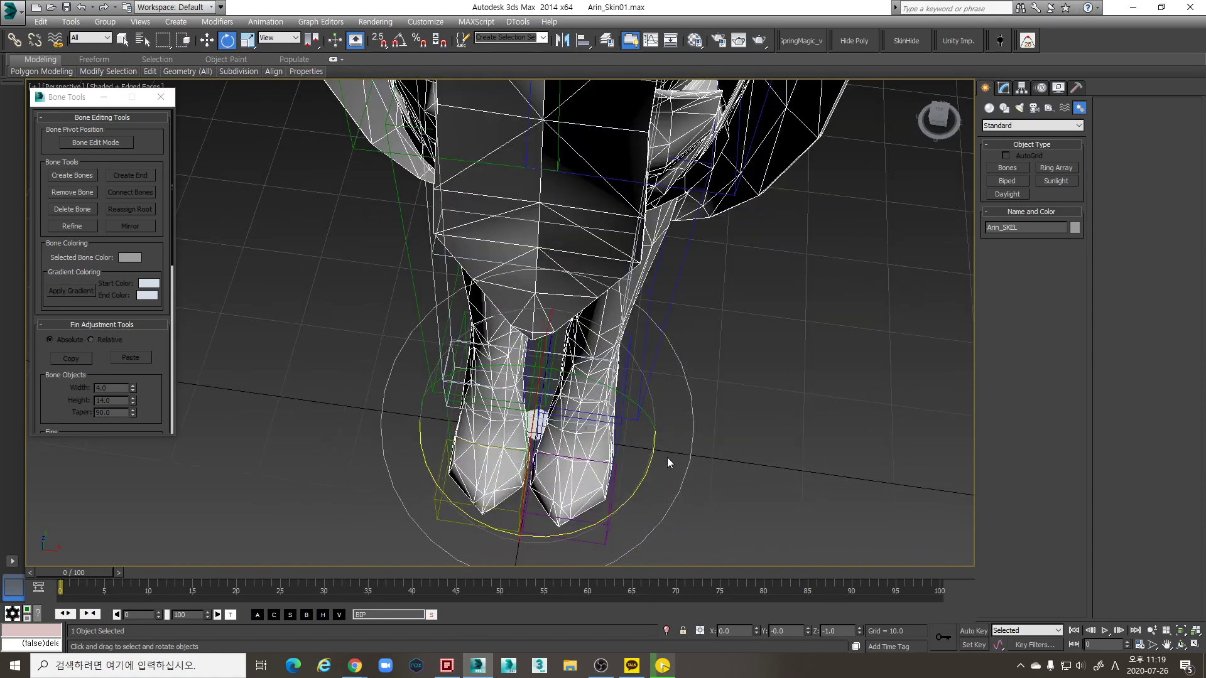
pyautogui.scroll(-4, 666, 461)
pyautogui.moveTo(681, 377); pyautogui.dragTo(657, 275, button='middle')
pyautogui.scroll(-6, 656, 275)
pyautogui.scroll(8, 717, 316)
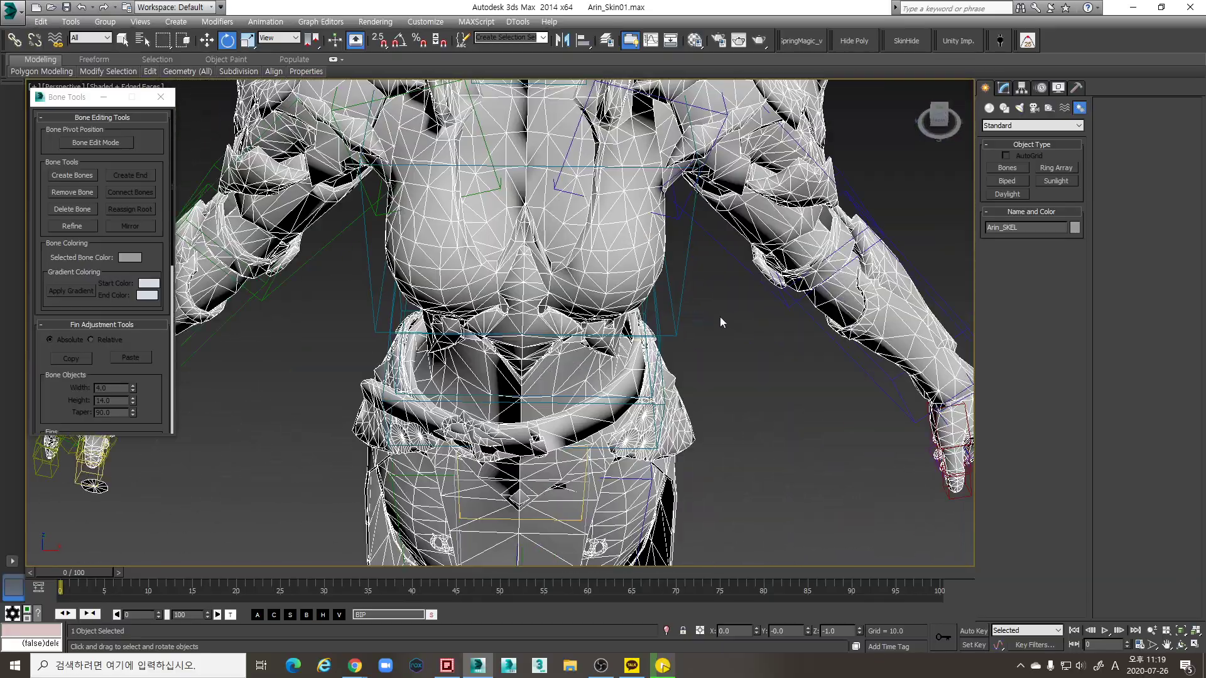
pyautogui.scroll(-4, 729, 359)
pyautogui.keyDown('alt'); pyautogui.moveTo(693, 311); pyautogui.dragTo(697, 322, button='middle'); pyautogui.keyUp('alt')
pyautogui.scroll(3, 697, 321)
pyautogui.scroll(10, 657, 338)
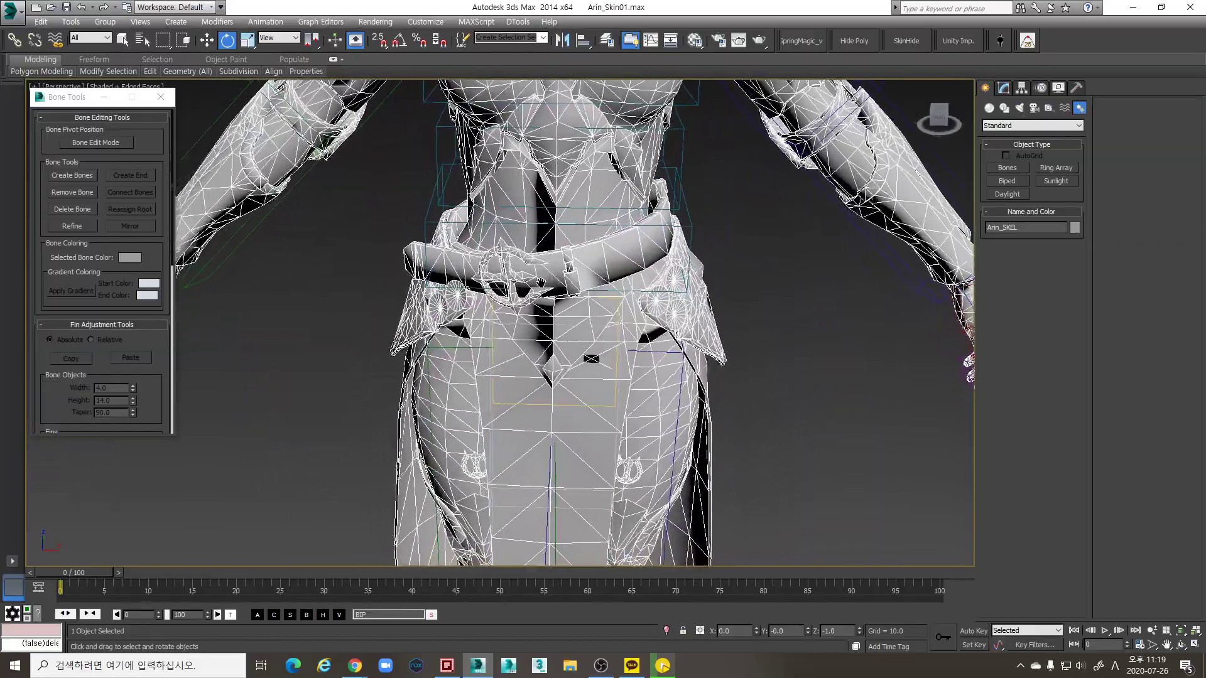
pyautogui.moveTo(567, 278); pyautogui.dragTo(564, 216, button='middle')
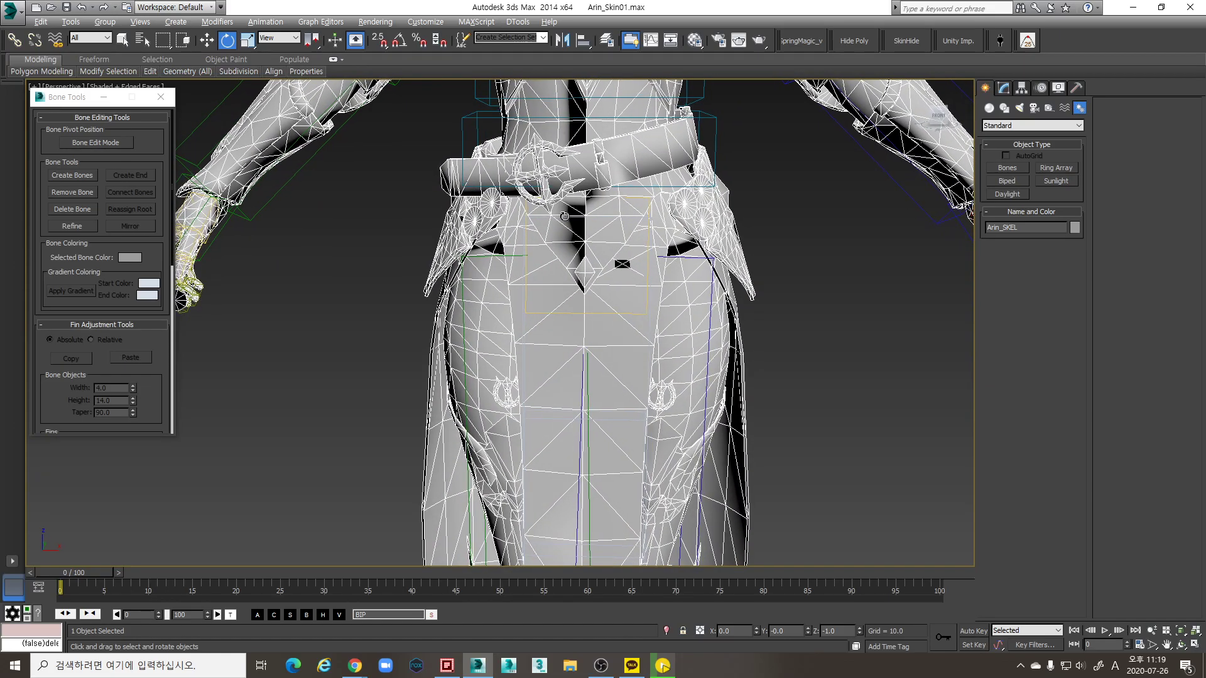
pyautogui.scroll(-5, 487, 238)
pyautogui.scroll(6, 531, 335)
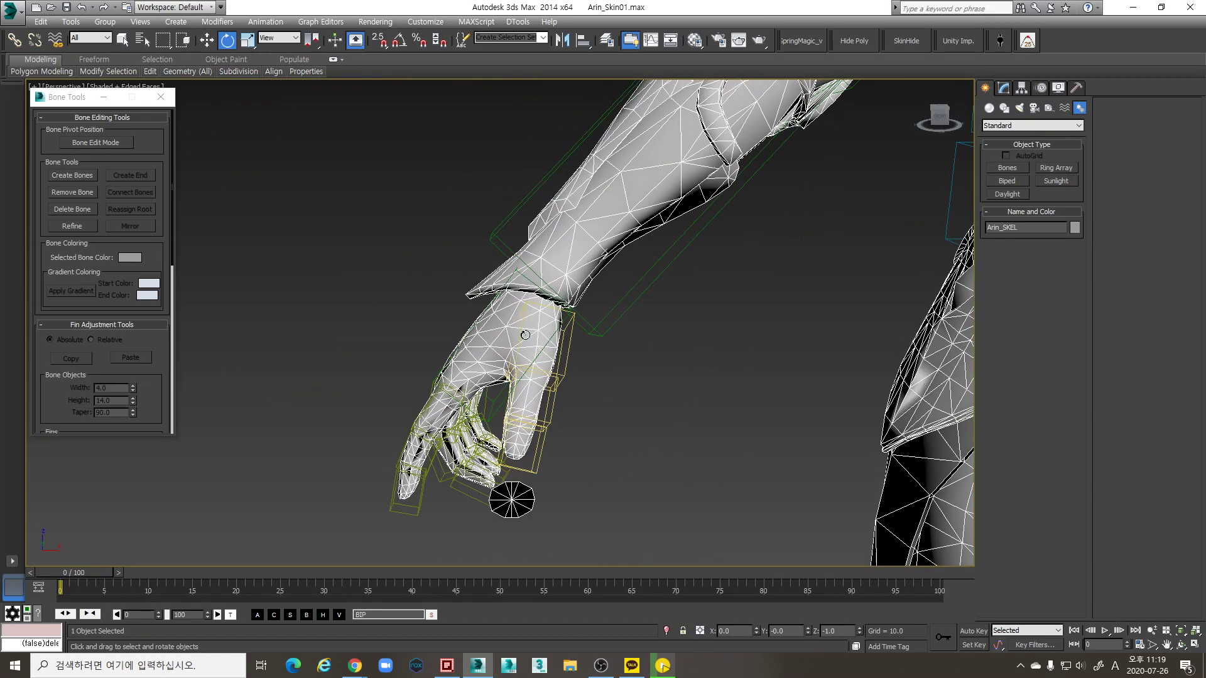
pyautogui.keyDown('alt'); pyautogui.moveTo(532, 334); pyautogui.dragTo(648, 323, button='middle'); pyautogui.keyUp('alt')
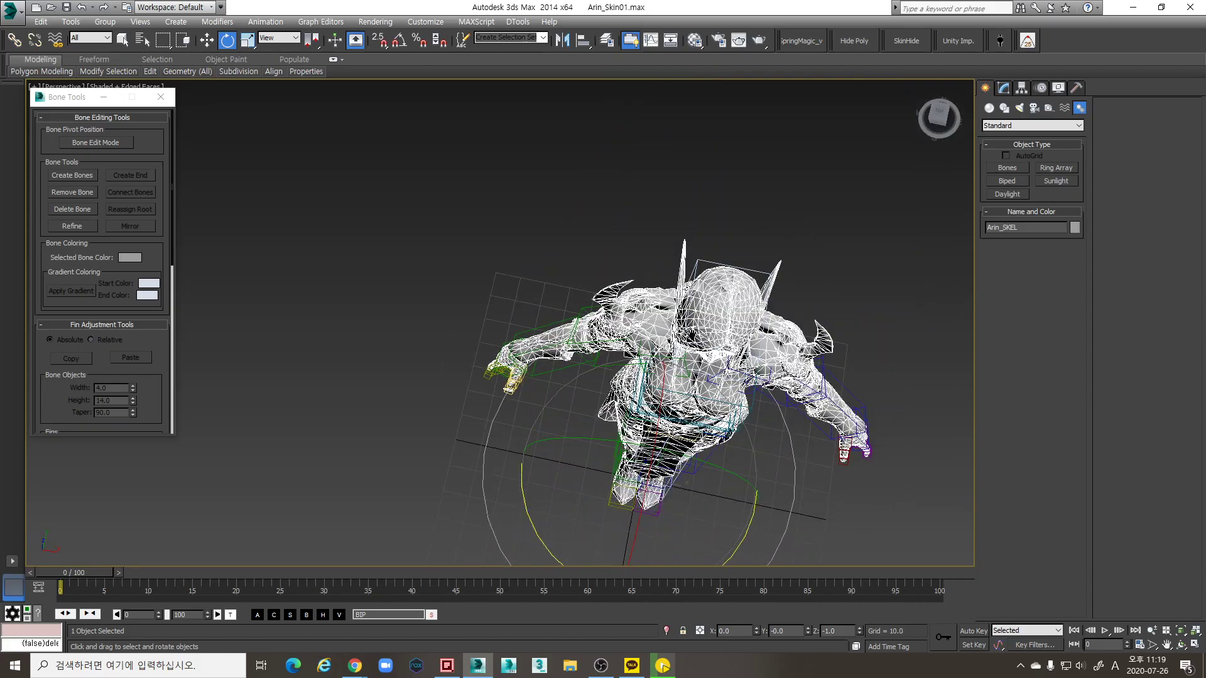
# Inspect the mesh's alignment with the rig in Top view, then return to Perspective
pyautogui.press('t')
pyautogui.scroll(6, 649, 323)
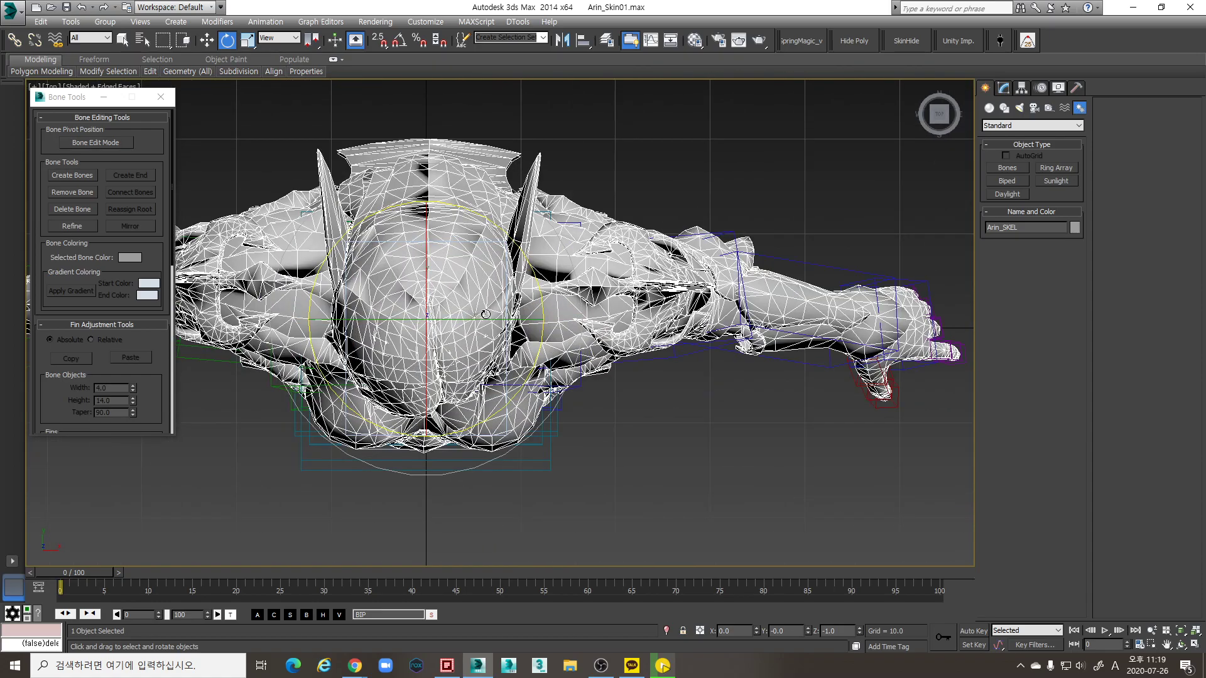
pyautogui.moveTo(500, 315); pyautogui.dragTo(813, 330, button='middle')
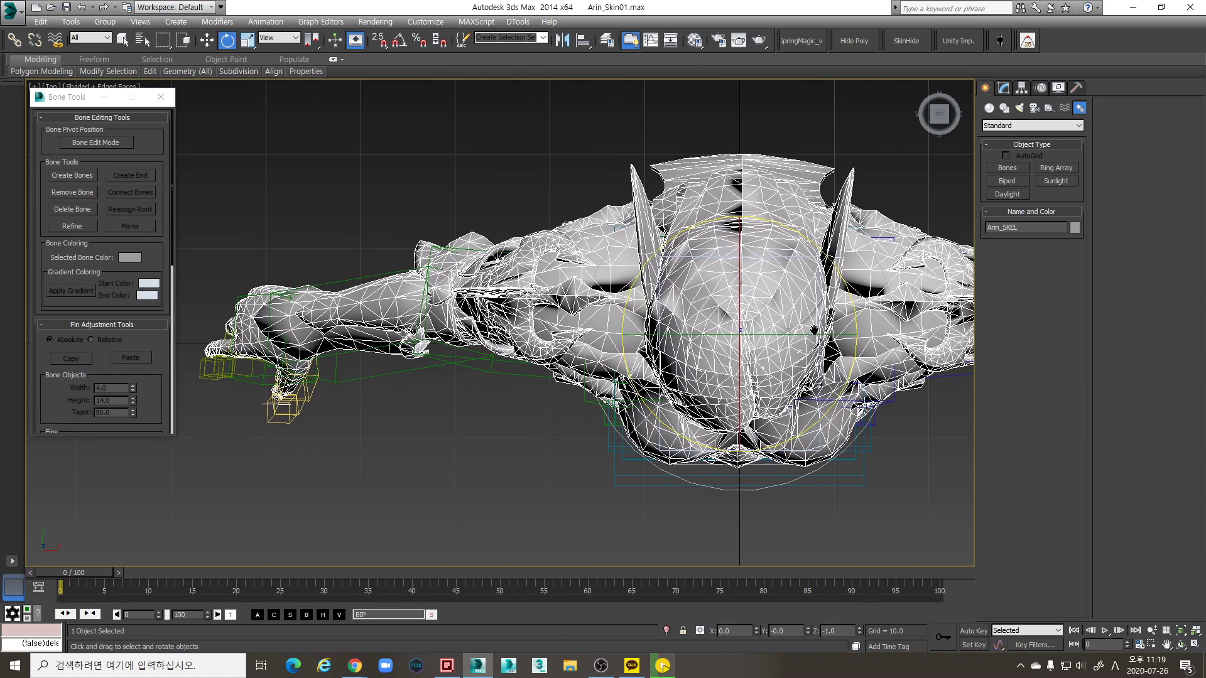
pyautogui.moveTo(814, 329); pyautogui.dragTo(630, 317, button='middle')
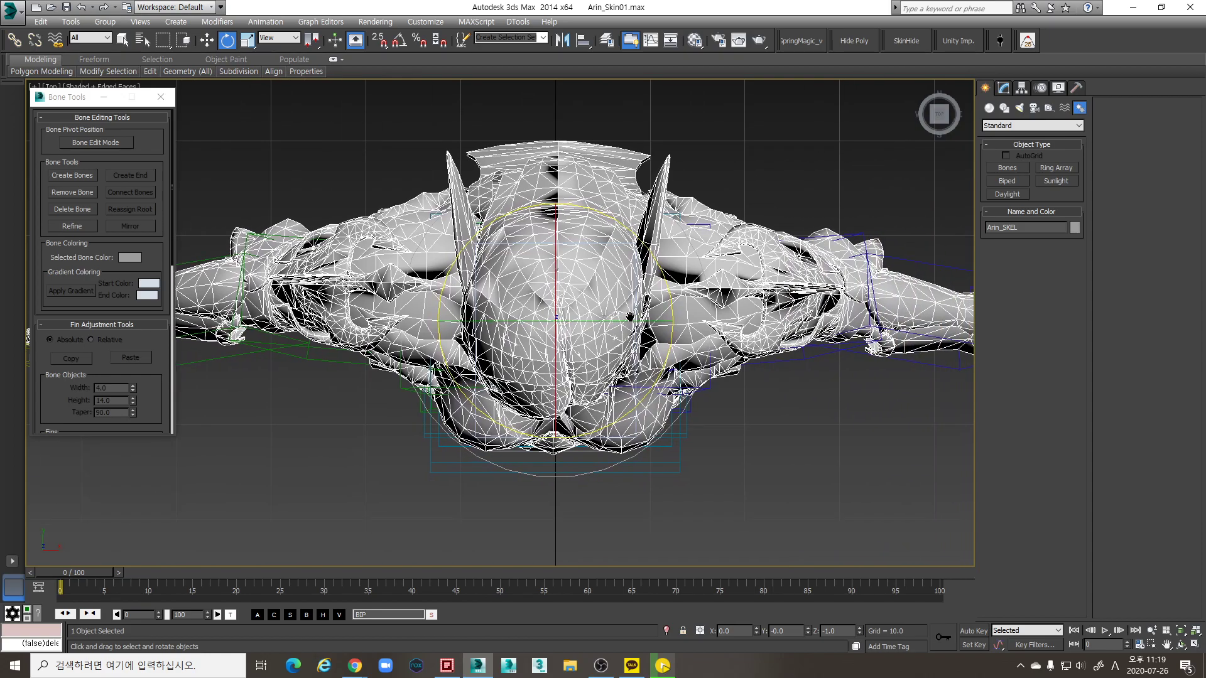
pyautogui.moveTo(630, 317); pyautogui.dragTo(821, 259, button='middle')
pyautogui.scroll(10, 696, 312)
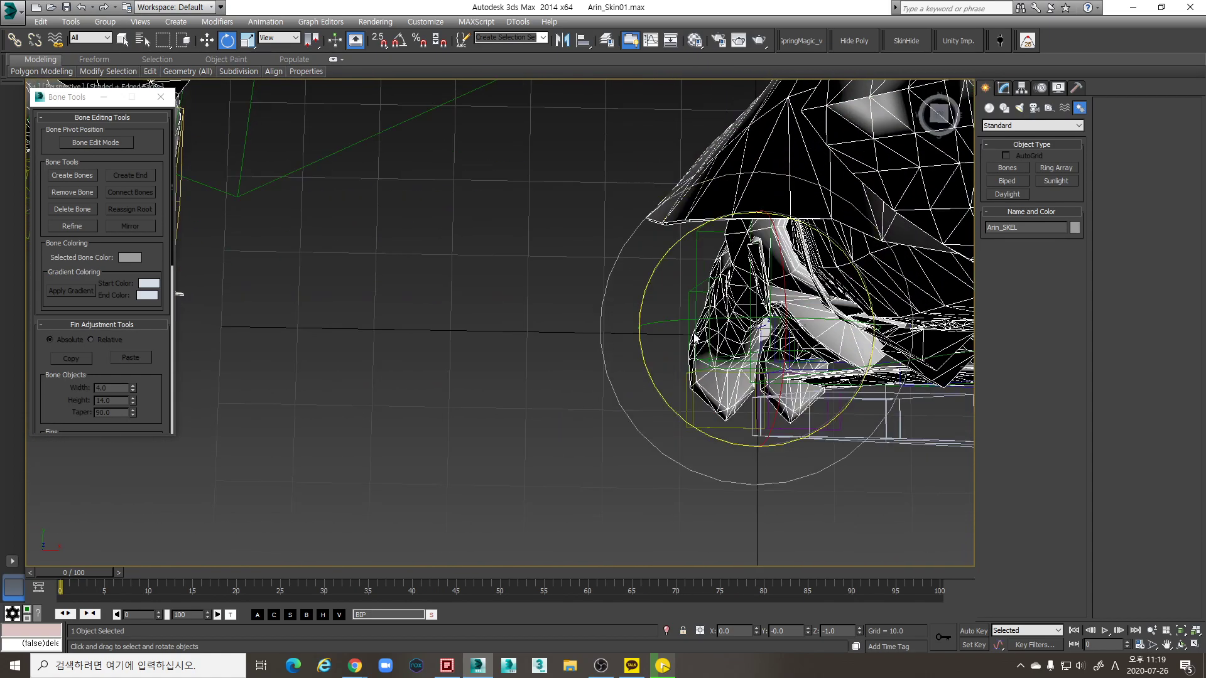
pyautogui.press('p')
pyautogui.keyDown('alt'); pyautogui.moveTo(696, 312); pyautogui.dragTo(591, 372, button='middle'); pyautogui.keyUp('alt')
pyautogui.scroll(-8, 591, 372)
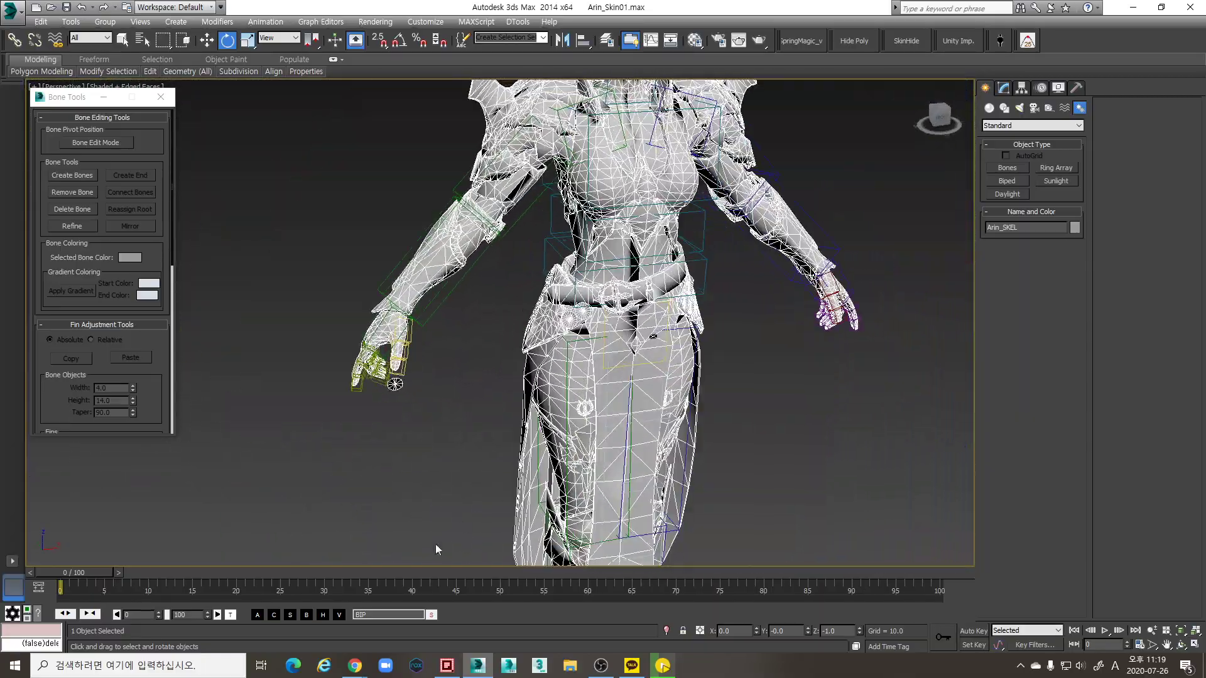
# Launch a second 3ds Max 2014 session and restore the Arin_Skin01.max window
pyautogui.rightClick(521, 670)
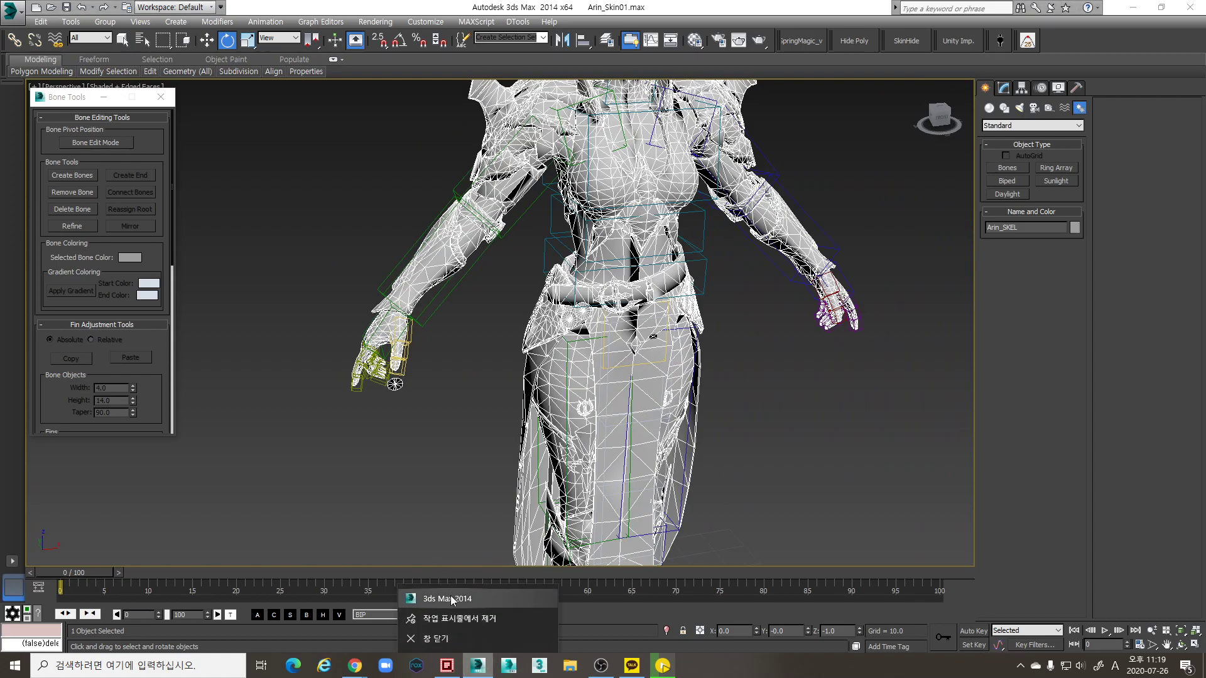
pyautogui.click(446, 598)
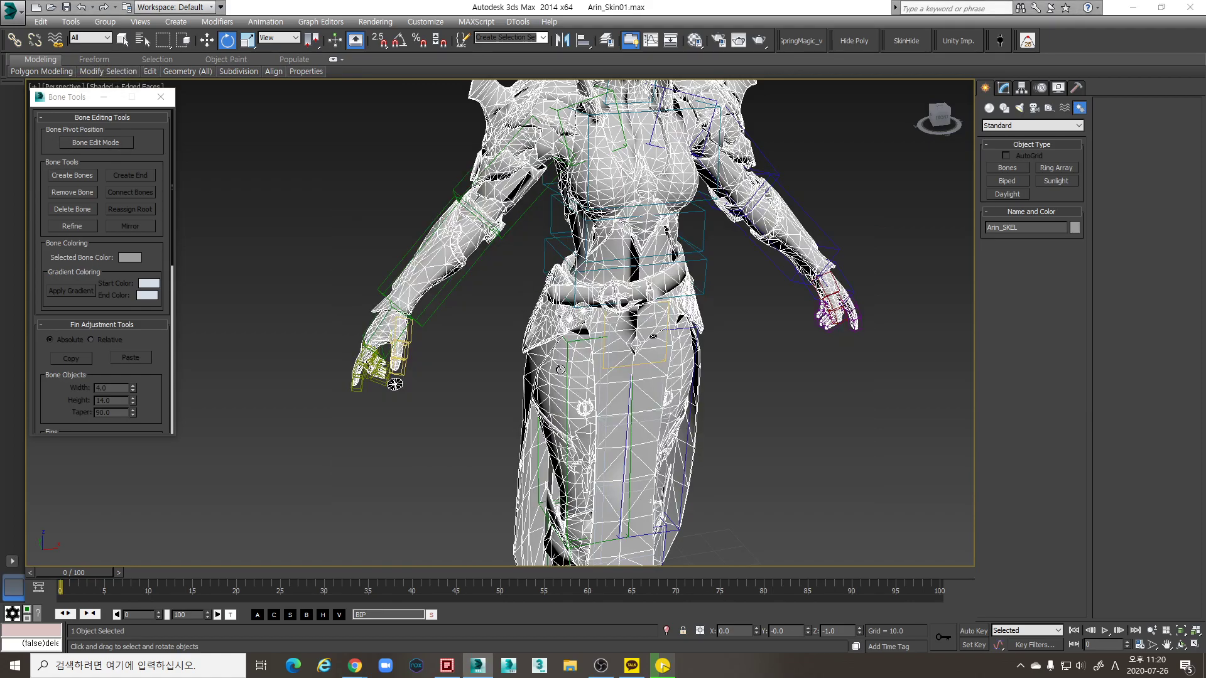
pyautogui.click(447, 667)
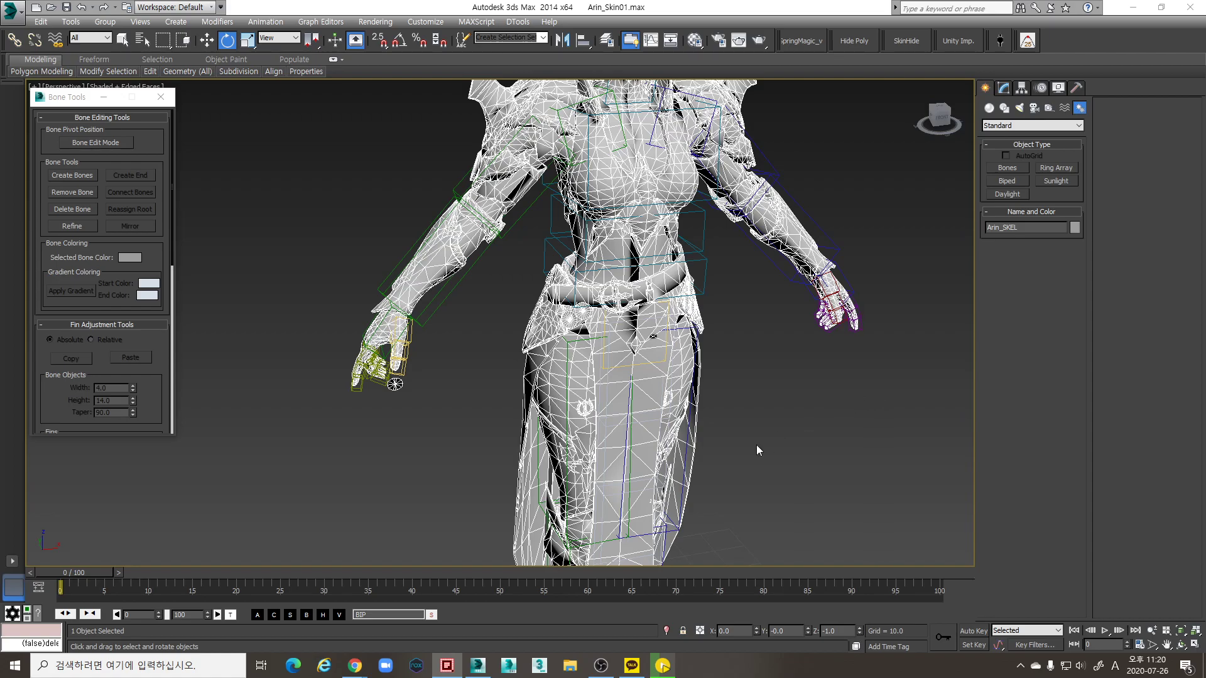
pyautogui.scroll(-3, 722, 424)
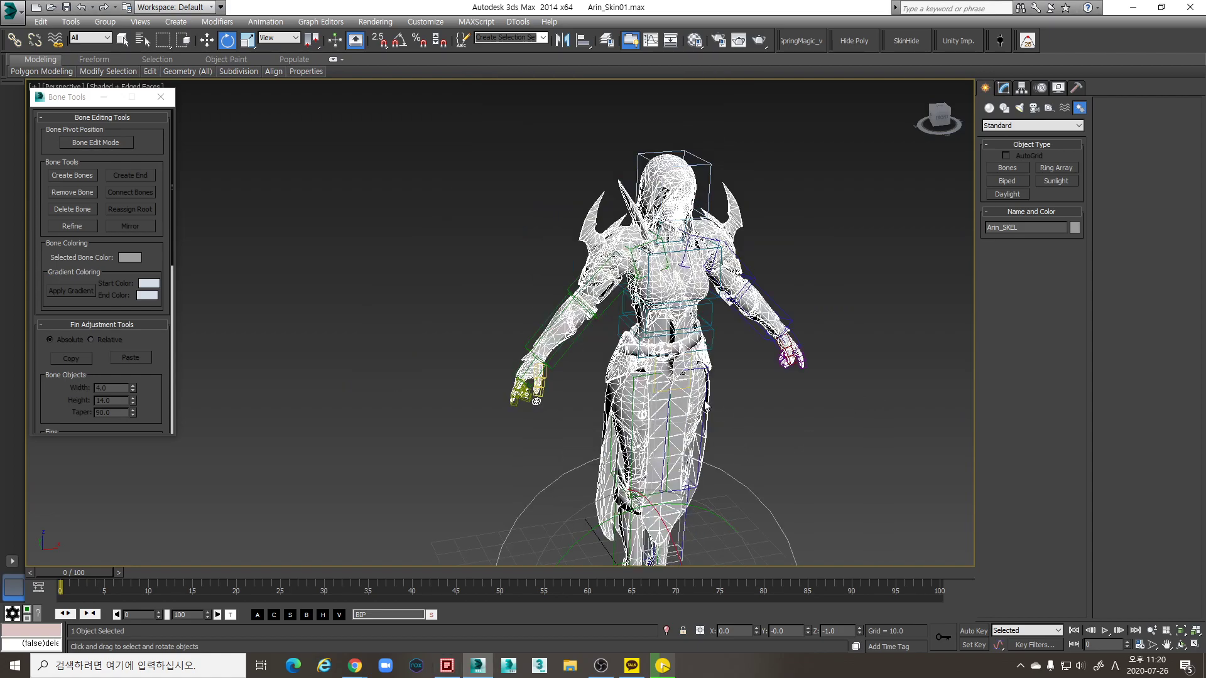
pyautogui.moveTo(686, 390); pyautogui.dragTo(651, 486, button='middle')
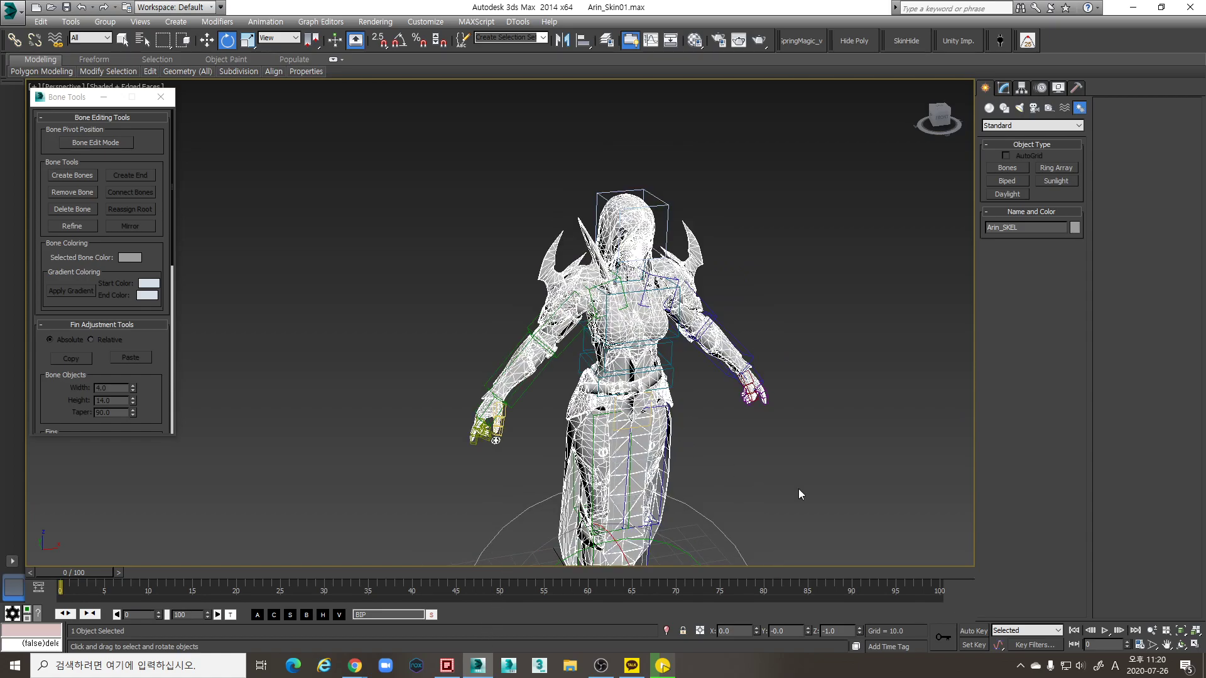
pyautogui.moveTo(769, 459); pyautogui.dragTo(718, 413, button='middle')
pyautogui.moveTo(761, 448); pyautogui.dragTo(703, 396, button='middle')
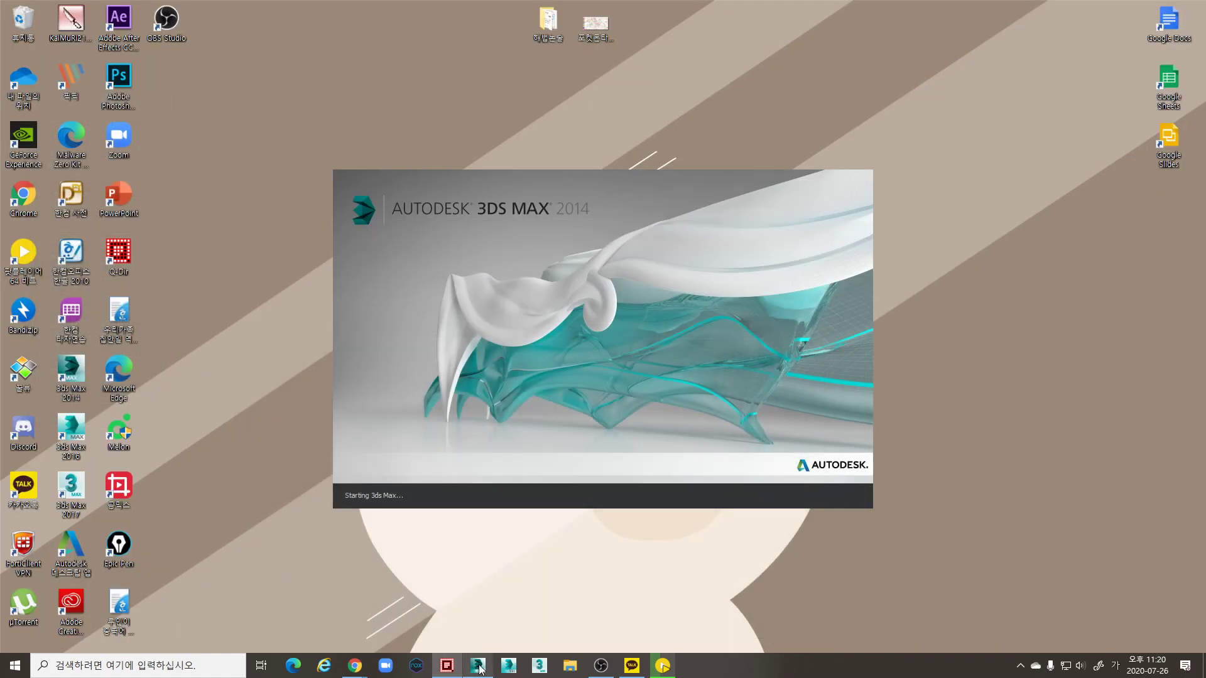
pyautogui.click(481, 672)
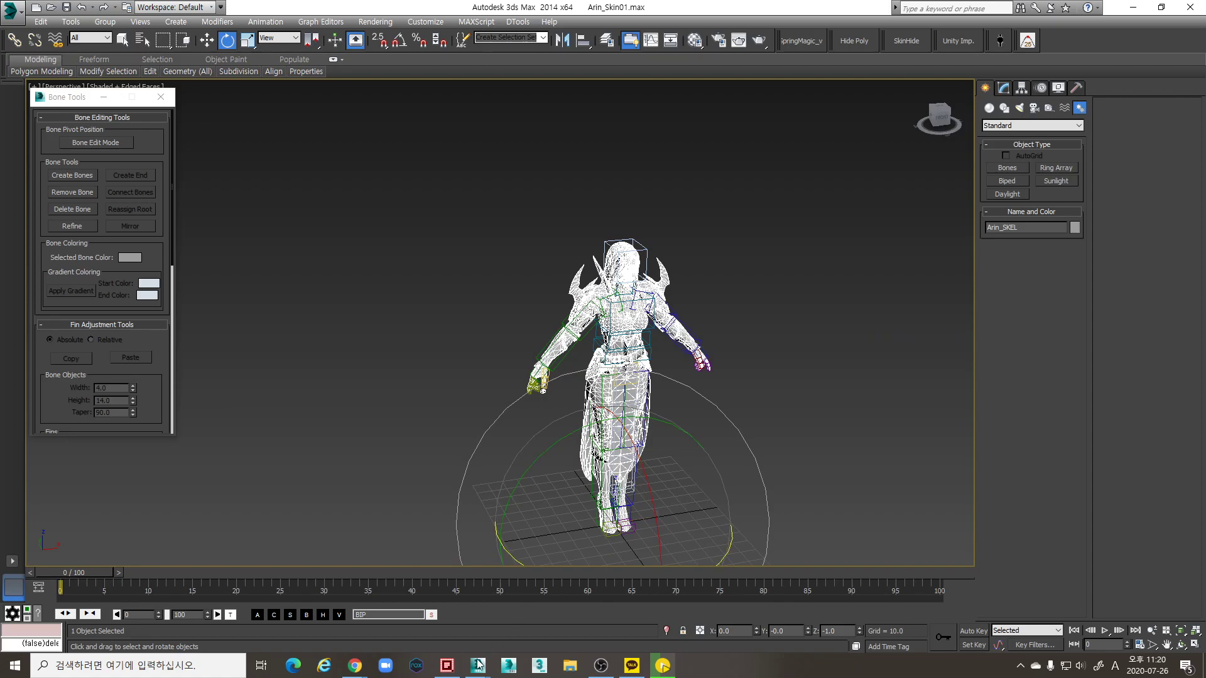
# In the new session showing Arin_Skin.max, orbit and zoom around the character's torso, hands and sword
pyautogui.moveTo(482, 663)
pyautogui.click(526, 628)
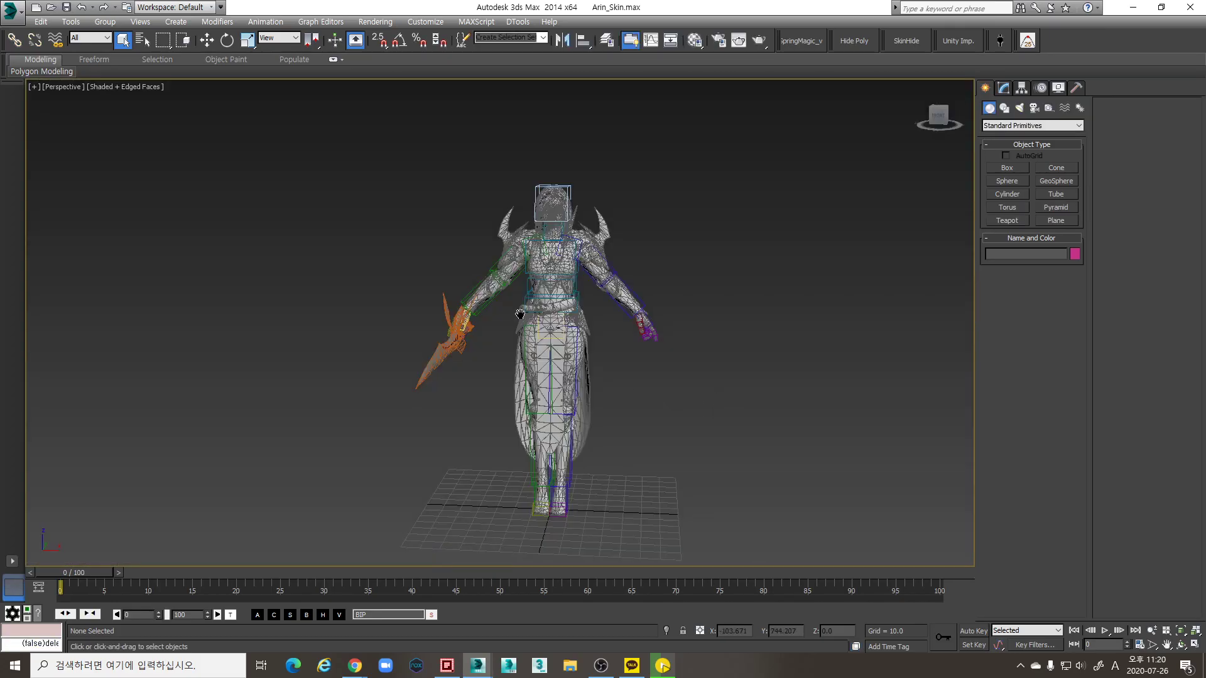
pyautogui.scroll(5, 715, 409)
pyautogui.keyDown('alt'); pyautogui.moveTo(503, 302); pyautogui.dragTo(628, 376, button='middle'); pyautogui.keyUp('alt')
pyautogui.scroll(3, 627, 330)
pyautogui.scroll(-3, 628, 376)
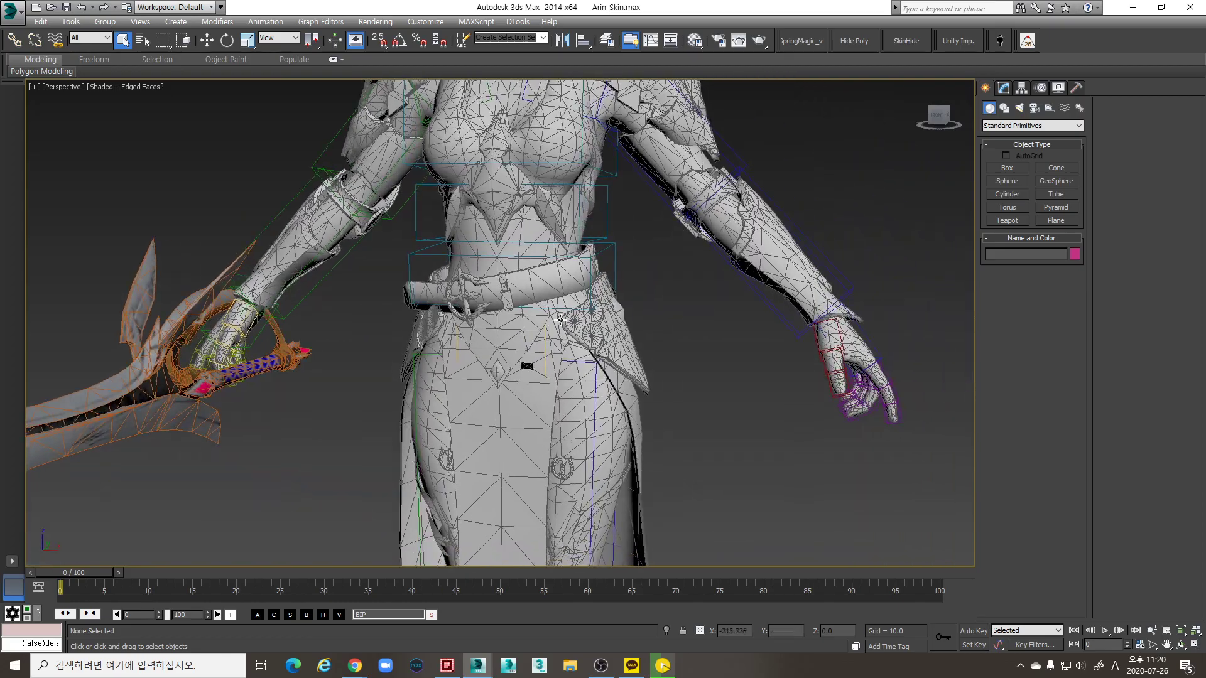
pyautogui.scroll(2, 807, 378)
pyautogui.scroll(4, 643, 387)
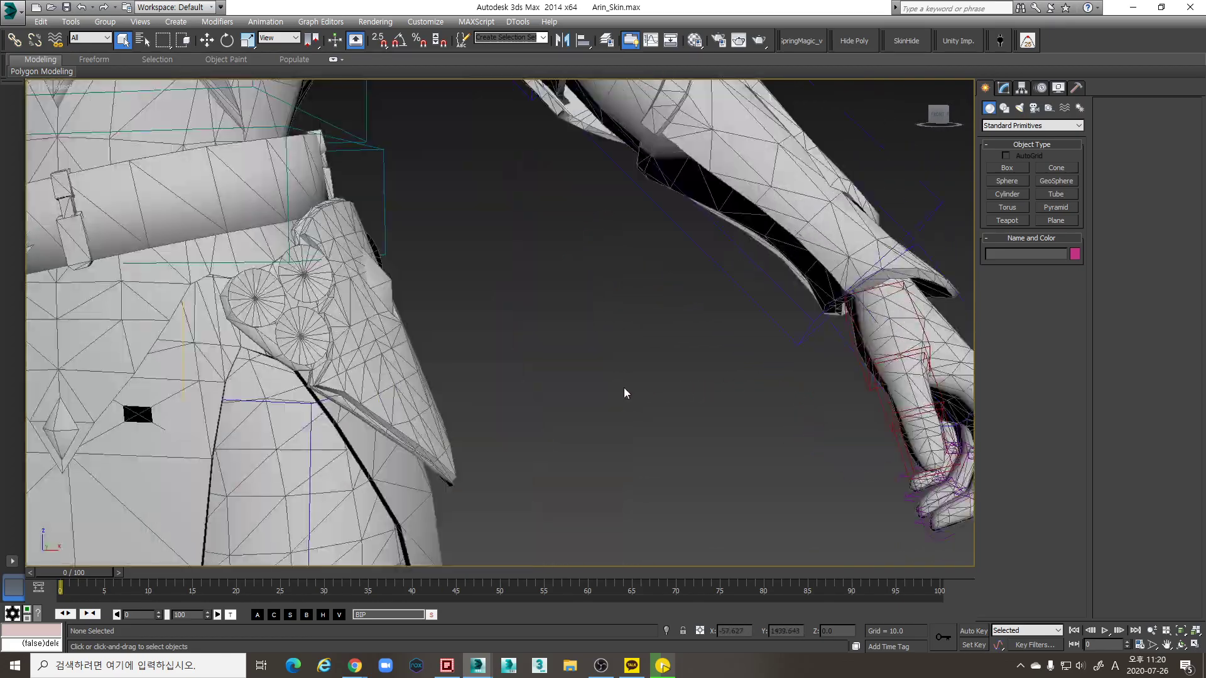
pyautogui.scroll(-2, 518, 372)
pyautogui.scroll(1, 526, 377)
pyautogui.scroll(-3, 526, 377)
pyautogui.keyDown('alt'); pyautogui.moveTo(526, 377); pyautogui.dragTo(646, 411, button='middle'); pyautogui.keyUp('alt')
pyautogui.scroll(-4, 700, 436)
pyautogui.scroll(1, 705, 414)
pyautogui.scroll(2, 658, 394)
pyautogui.scroll(2, 645, 414)
pyautogui.scroll(-5, 645, 414)
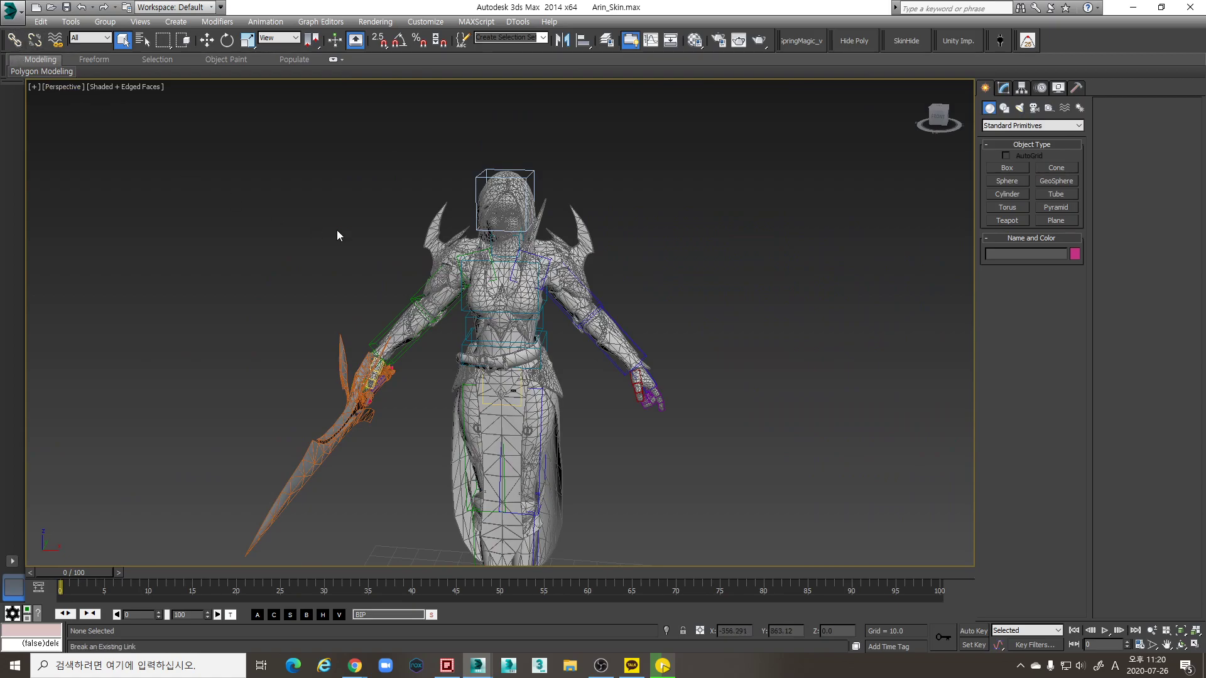
# Switch back to the Arin_Skin01 scene window using the taskbar previews
pyautogui.click(477, 667)
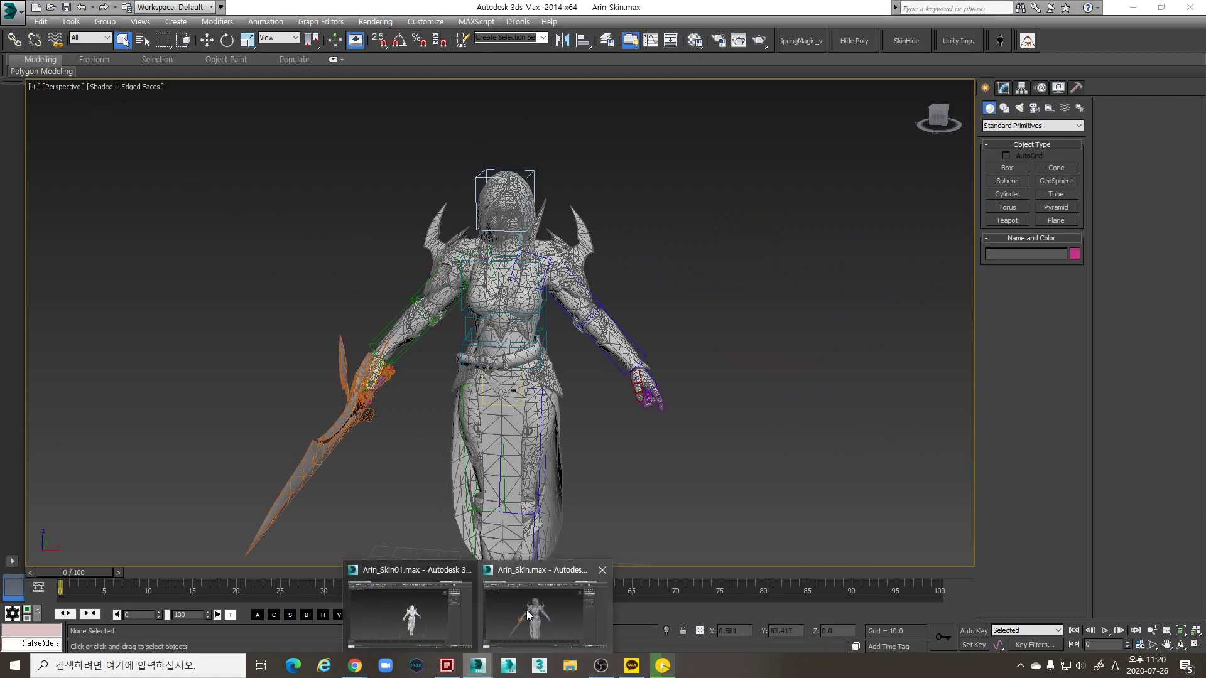
pyautogui.click(477, 668)
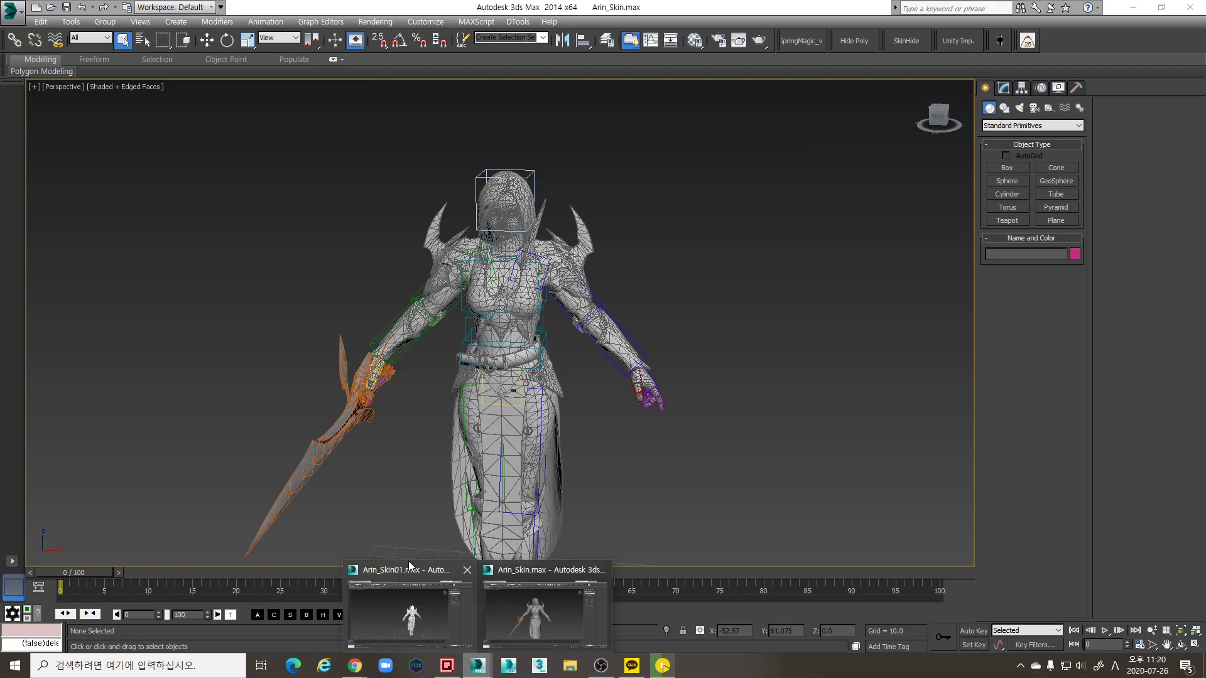
pyautogui.click(408, 569)
# Merge Arin_Skin.max from E:\Study\Arin\Rigging to list its objects
pyautogui.keyDown('alt'); pyautogui.moveTo(412, 556); pyautogui.dragTo(512, 326, button='middle'); pyautogui.keyUp('alt')
pyautogui.scroll(5, 521, 336)
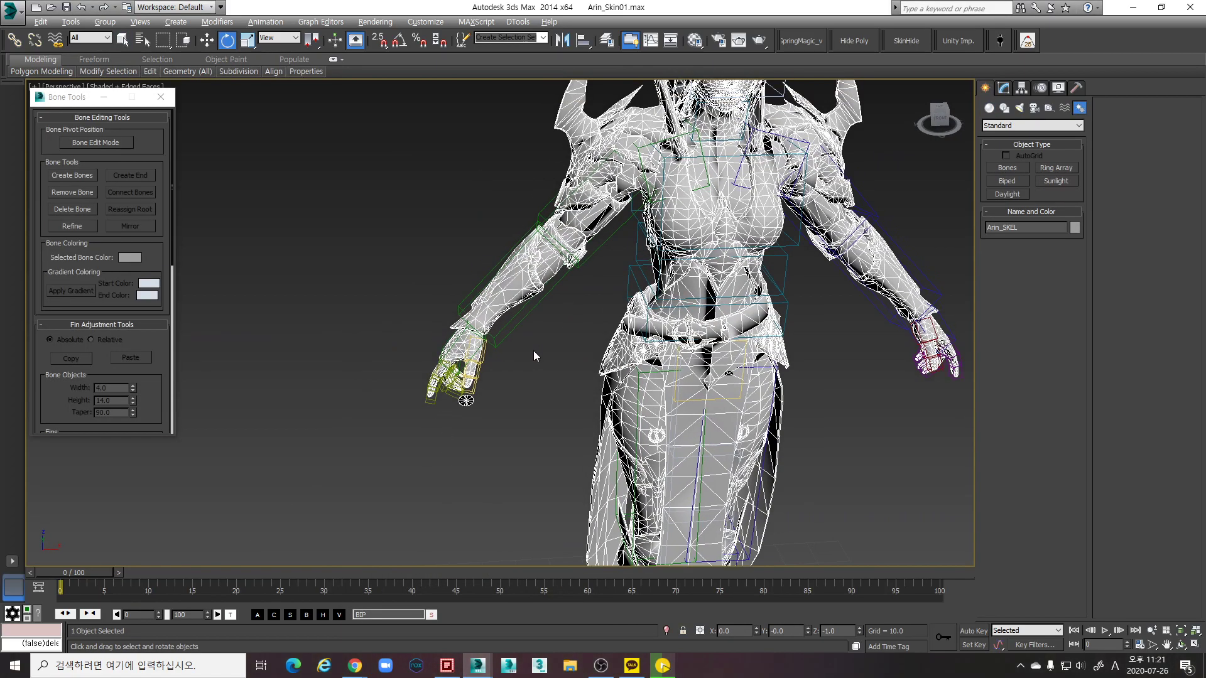
pyautogui.scroll(-5, 535, 385)
pyautogui.click(12, 11)
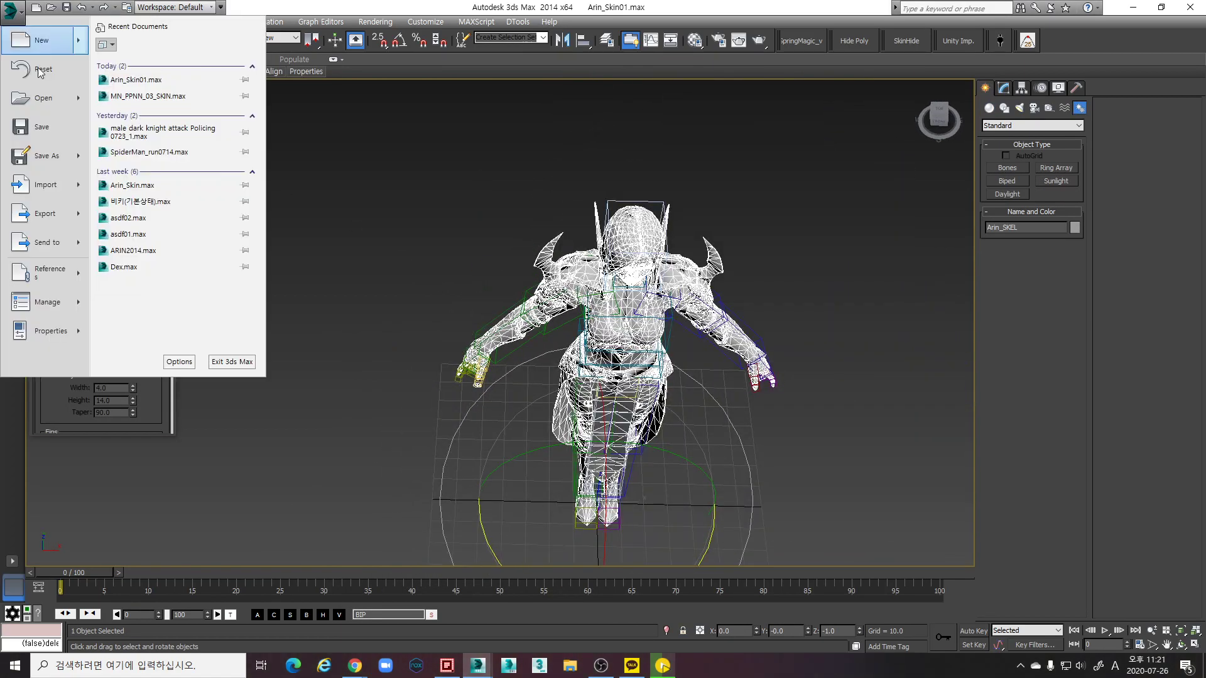
pyautogui.moveTo(80, 186)
pyautogui.click(131, 111)
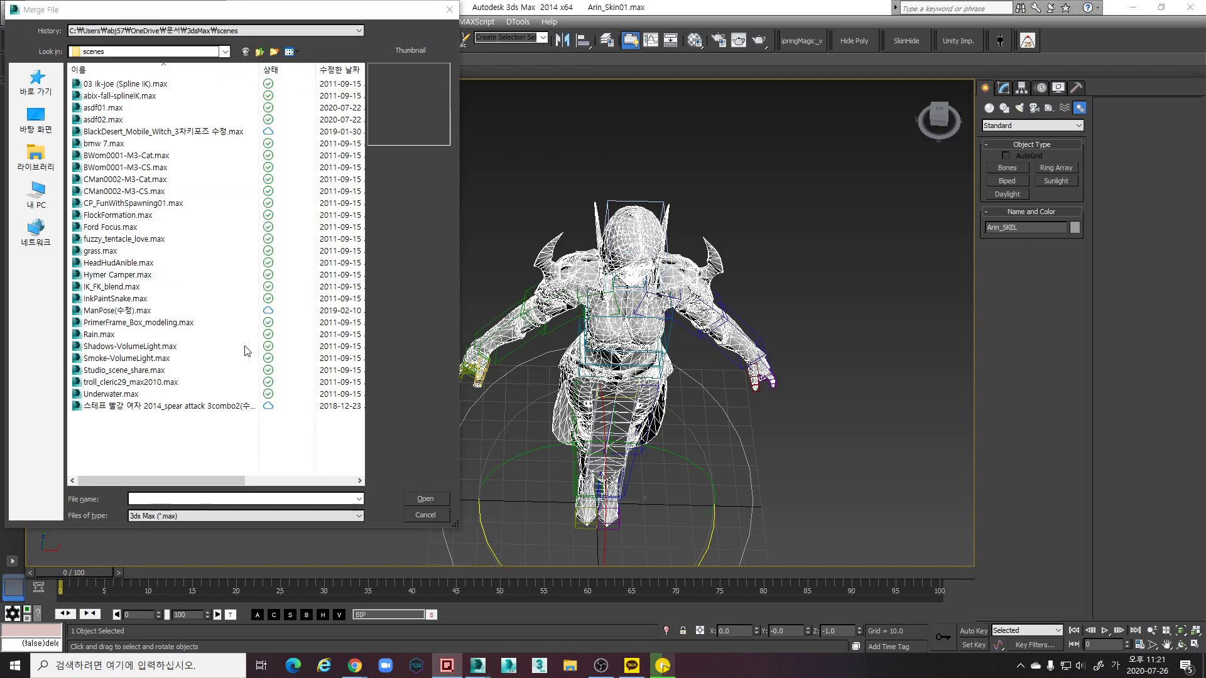
pyautogui.click(236, 498)
pyautogui.write('E:\\Study\\Arin\\Rigging\\')
pyautogui.press('Return')
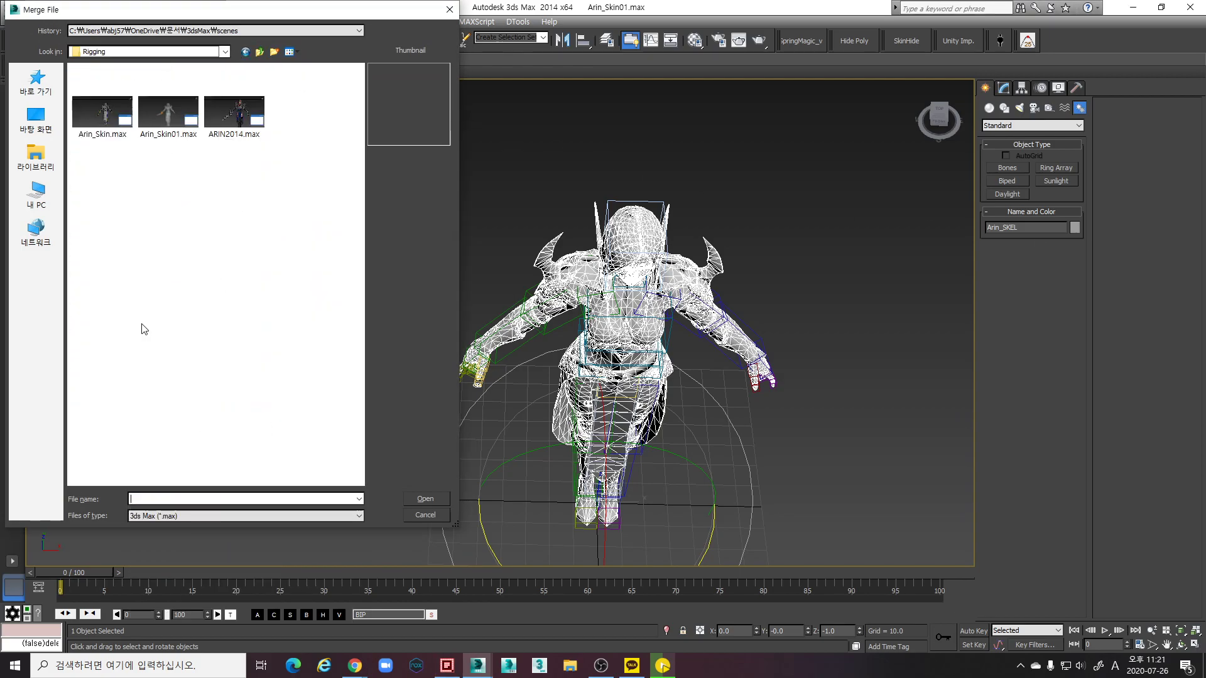
pyautogui.click(103, 113)
pyautogui.click(426, 499)
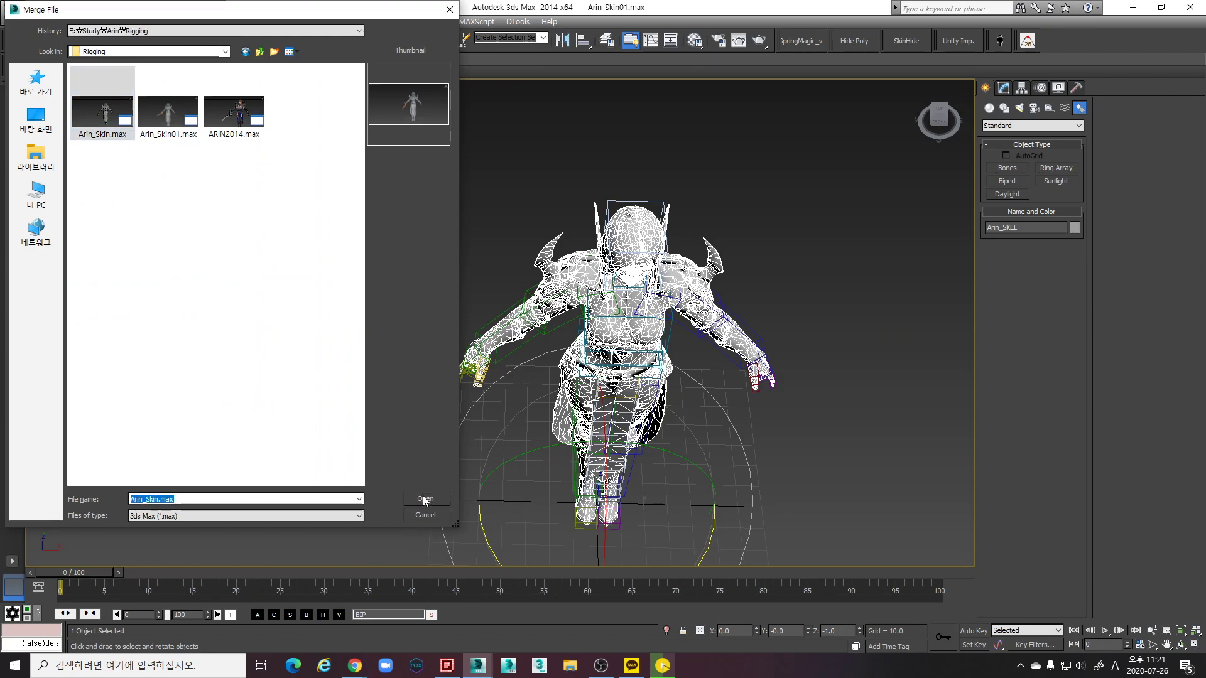
pyautogui.moveTo(616, 264); pyautogui.dragTo(517, 394)
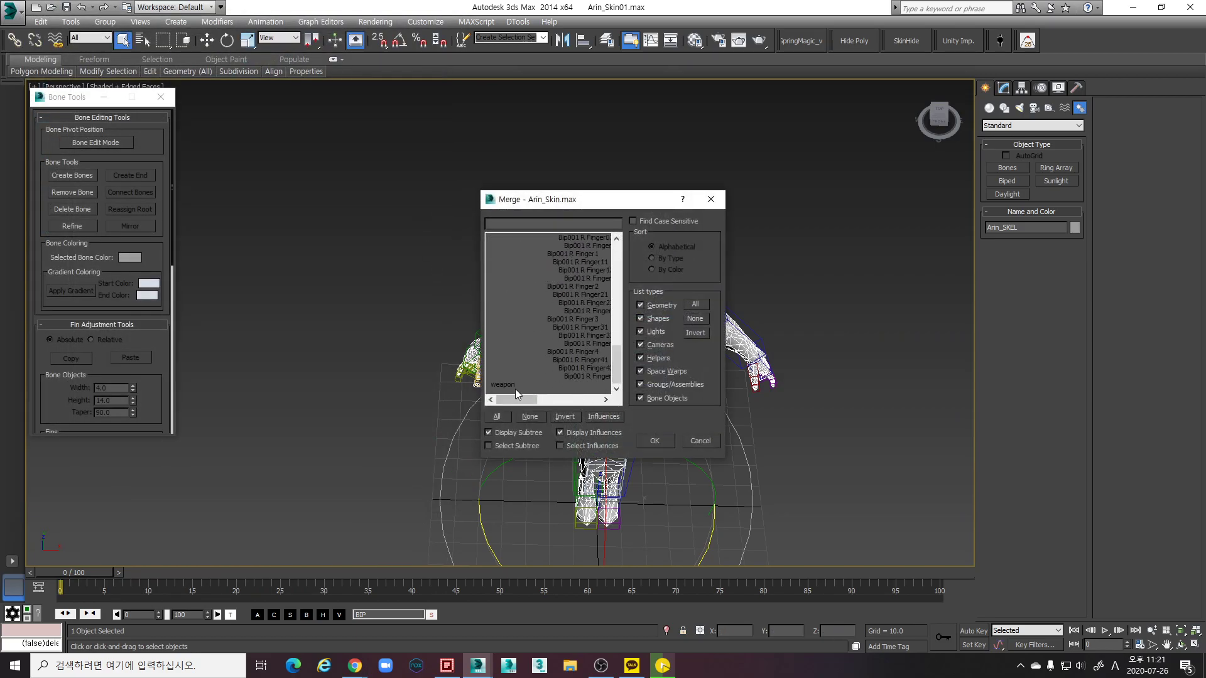
# Filter the Merge list to Geometry only and merge the listed objects
pyautogui.click(696, 319)
pyautogui.click(659, 305)
pyautogui.click(615, 329)
pyautogui.moveTo(614, 331); pyautogui.dragTo(520, 241)
pyautogui.moveTo(616, 267); pyautogui.dragTo(616, 421)
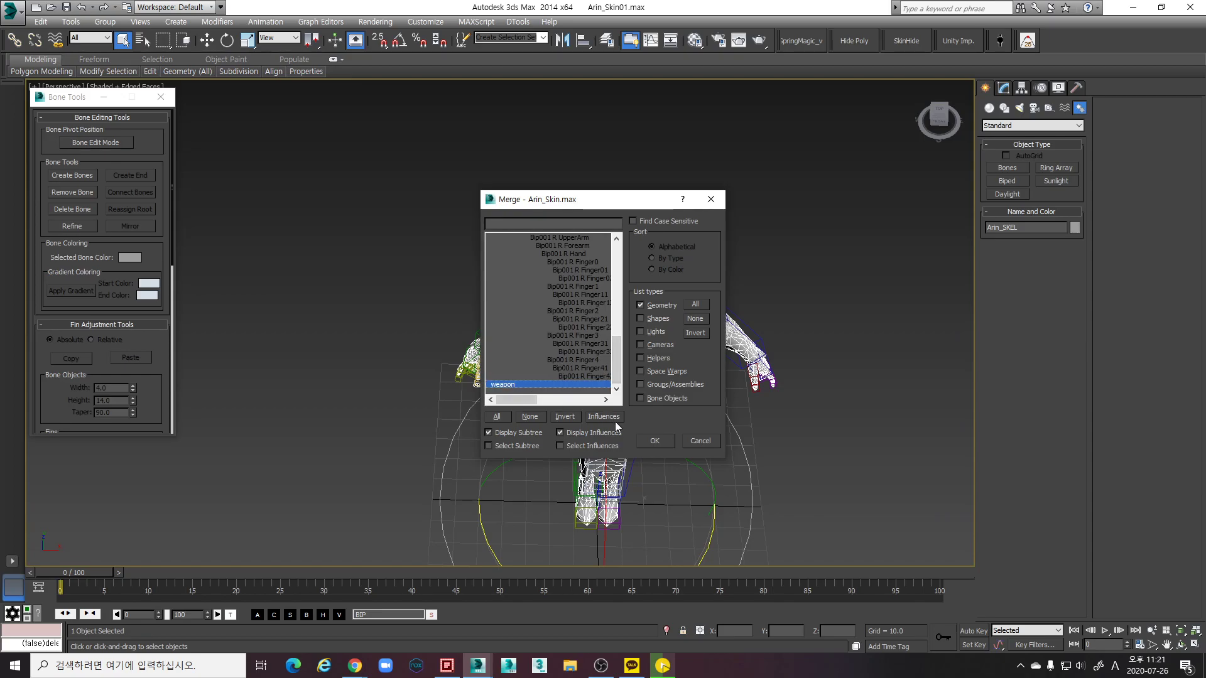
pyautogui.click(654, 441)
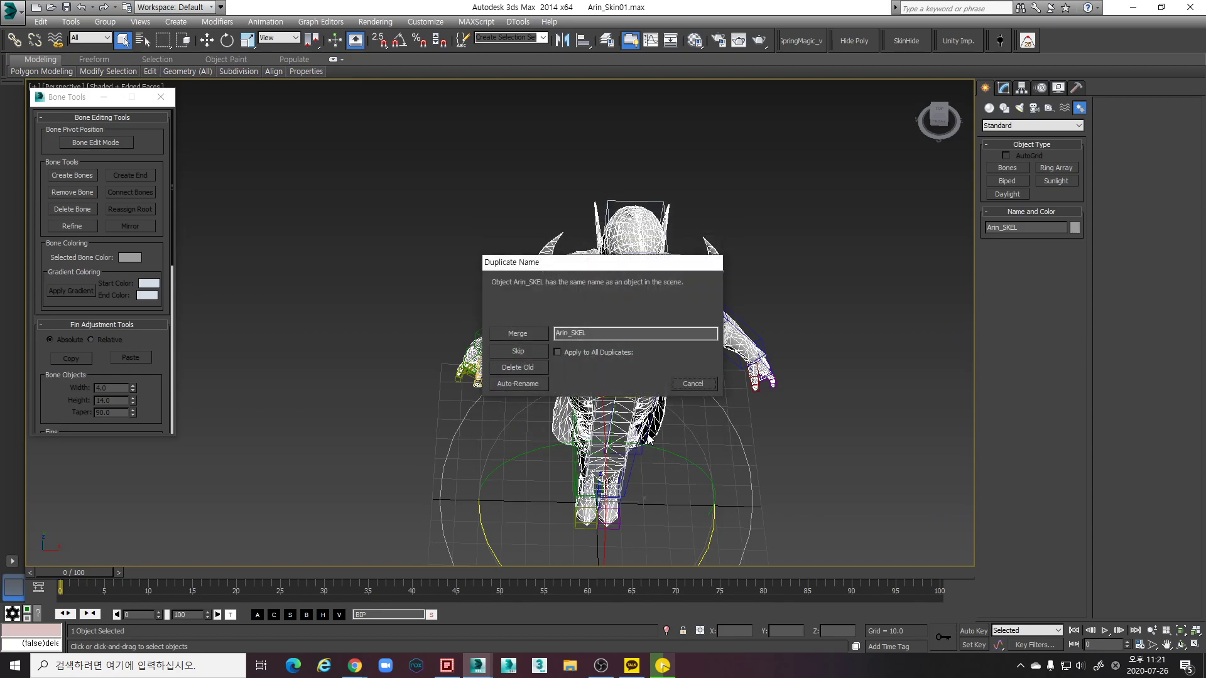
# Auto-rename the duplicate objects and use the merged materials for duplicate materials
pyautogui.click(521, 385)
pyautogui.click(521, 384)
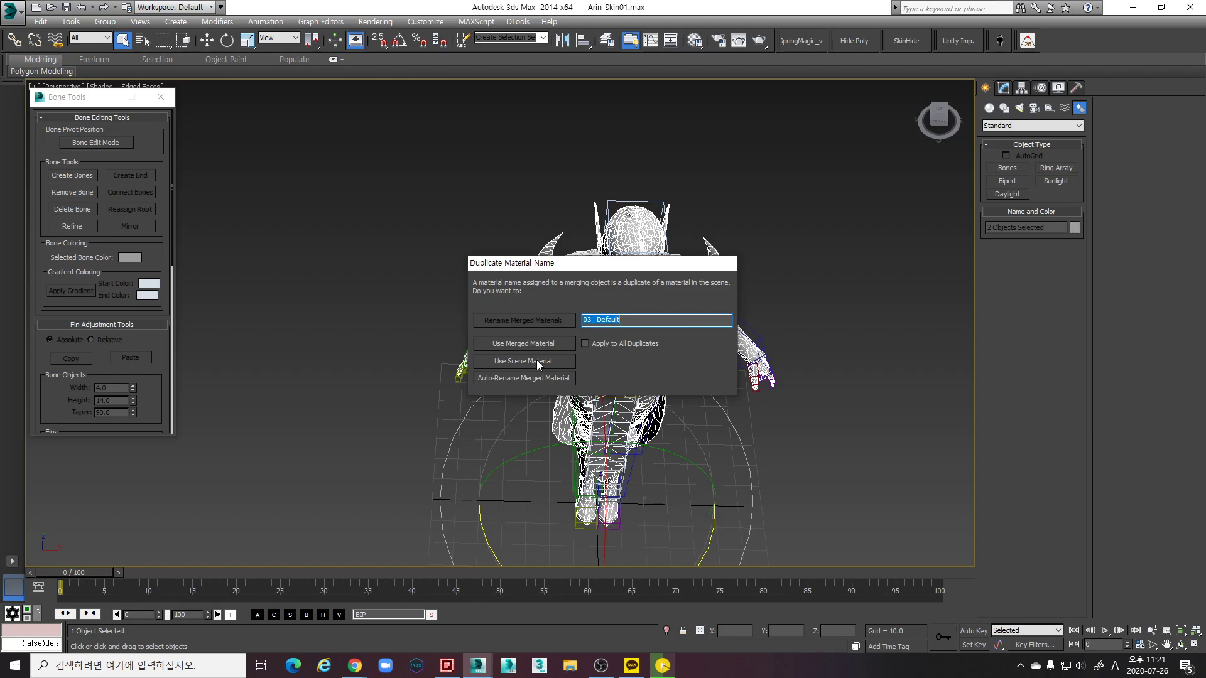
pyautogui.click(540, 344)
pyautogui.click(540, 344)
pyautogui.keyDown('alt'); pyautogui.moveTo(540, 343); pyautogui.dragTo(618, 294, button='middle'); pyautogui.keyUp('alt')
pyautogui.scroll(6, 578, 277)
pyautogui.scroll(-4, 600, 287)
# Select the merged Arin_SKEL001 mesh and orbit to a side view of the character
pyautogui.click(676, 305)
pyautogui.click(634, 301)
pyautogui.scroll(5, 549, 302)
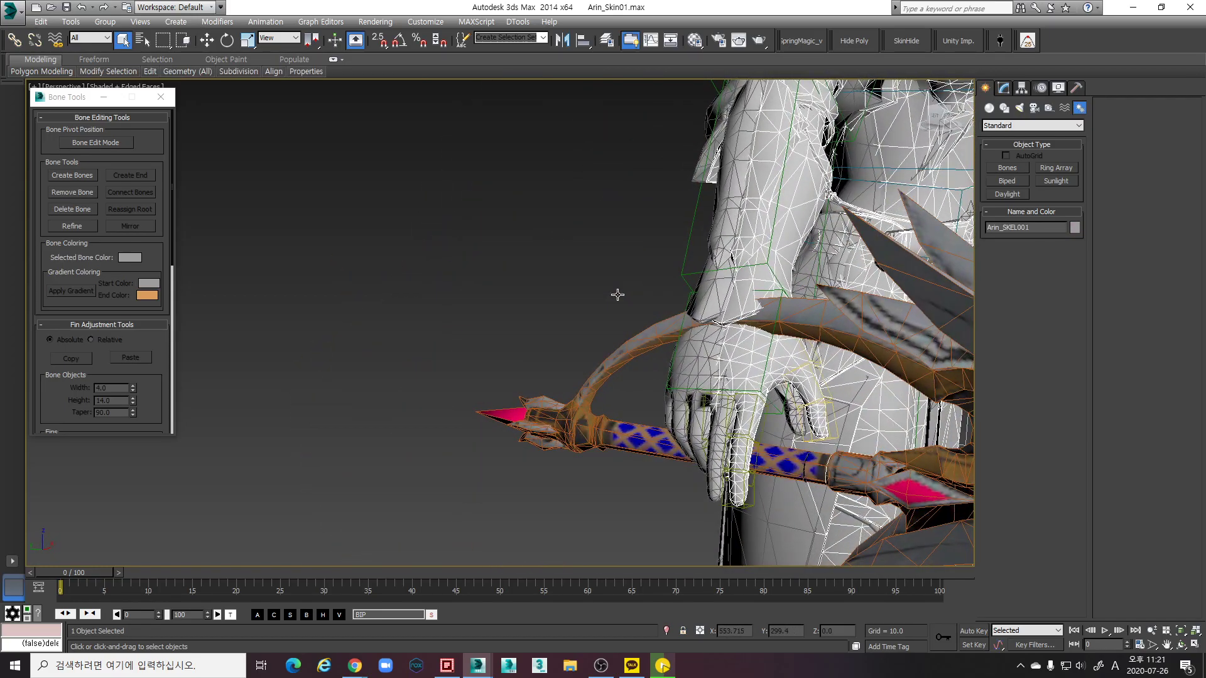
pyautogui.scroll(-5, 640, 396)
pyautogui.moveTo(640, 396)
pyautogui.keyDown('alt'); pyautogui.mouseDown(button='middle')
pyautogui.moveTo(552, 336)
pyautogui.moveTo(446, 325)
pyautogui.moveTo(474, 390)
pyautogui.moveTo(445, 345)
pyautogui.moveTo(578, 378)
pyautogui.moveTo(716, 391)
pyautogui.moveTo(707, 337)
pyautogui.moveTo(746, 352)
pyautogui.moveTo(756, 324)
pyautogui.mouseUp(button='middle'); pyautogui.keyUp('alt')
# Select the merged sword weapon001 with the Move tool and open the layer manager
pyautogui.press('w')
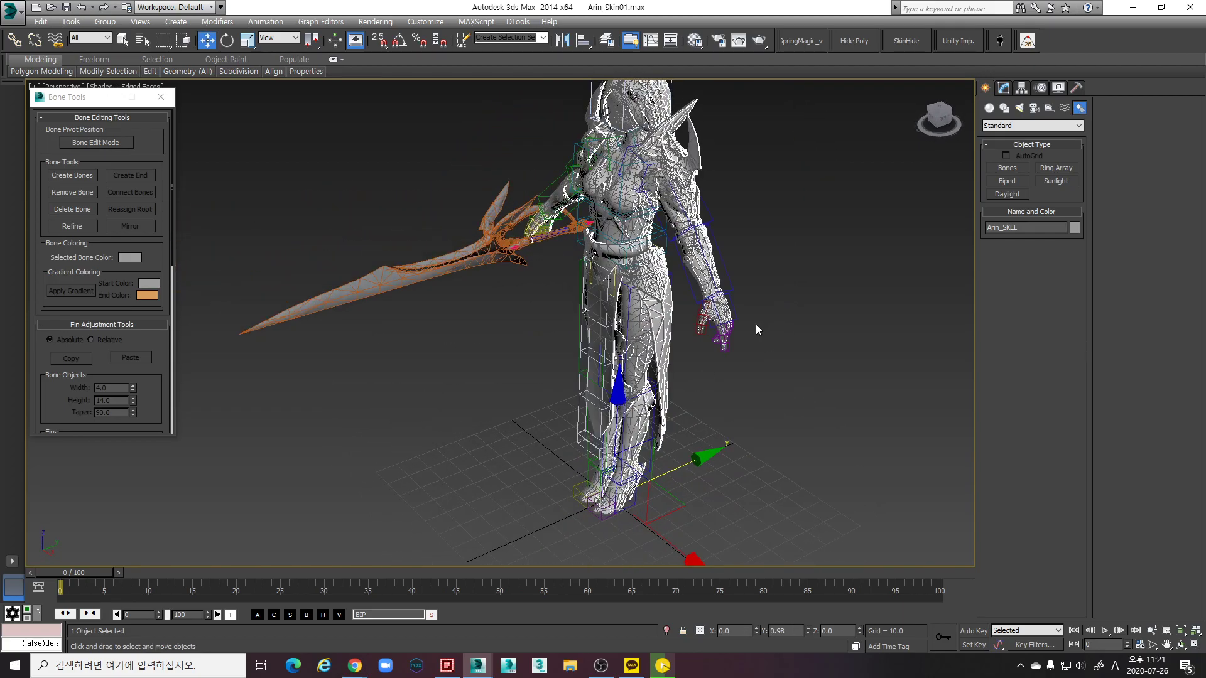
pyautogui.click(748, 327)
pyautogui.moveTo(519, 286); pyautogui.dragTo(517, 322, button='middle')
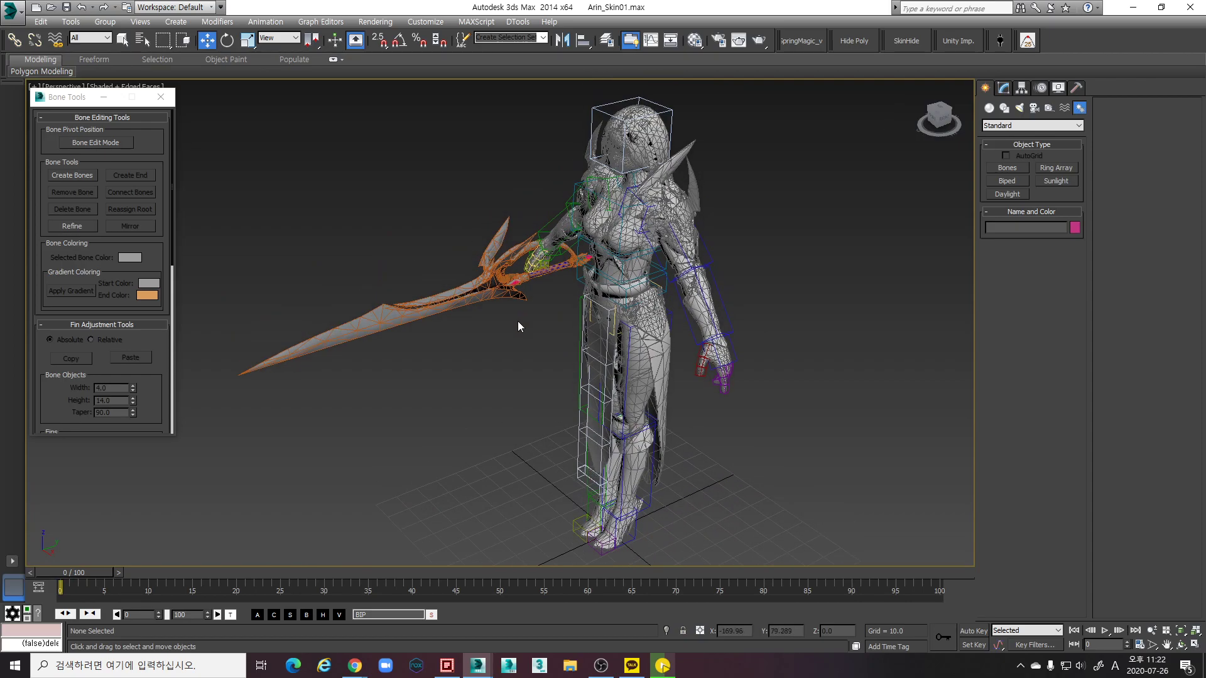
pyautogui.click(457, 296)
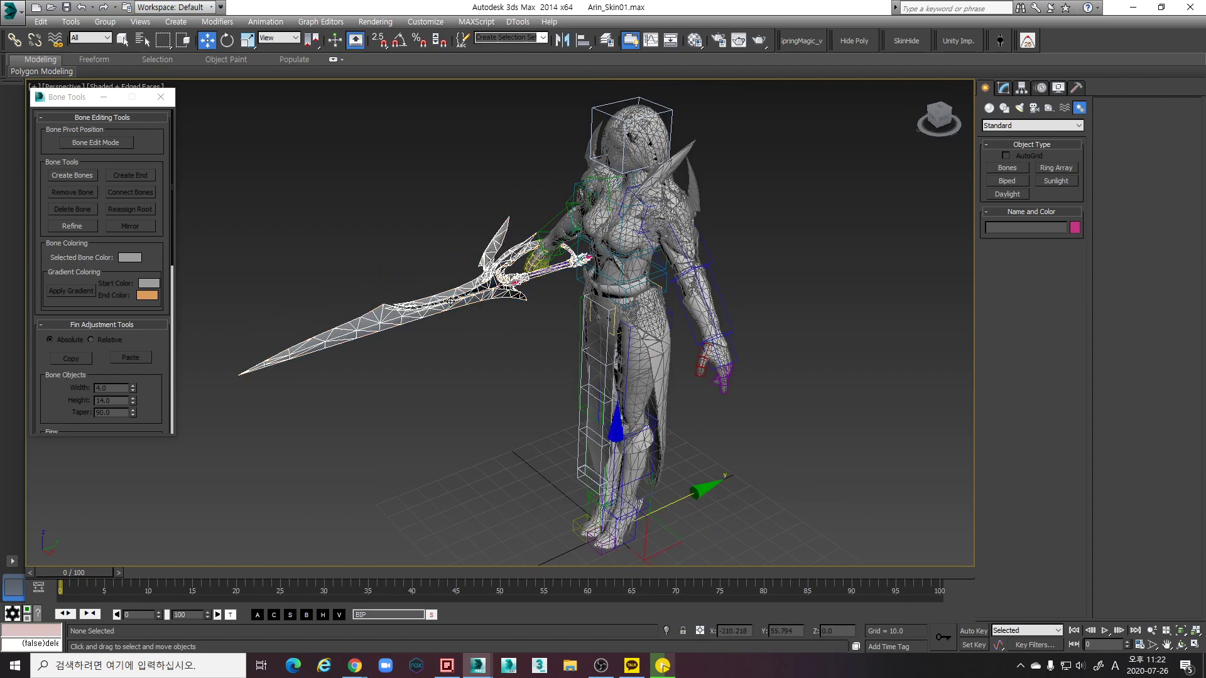
pyautogui.click(606, 41)
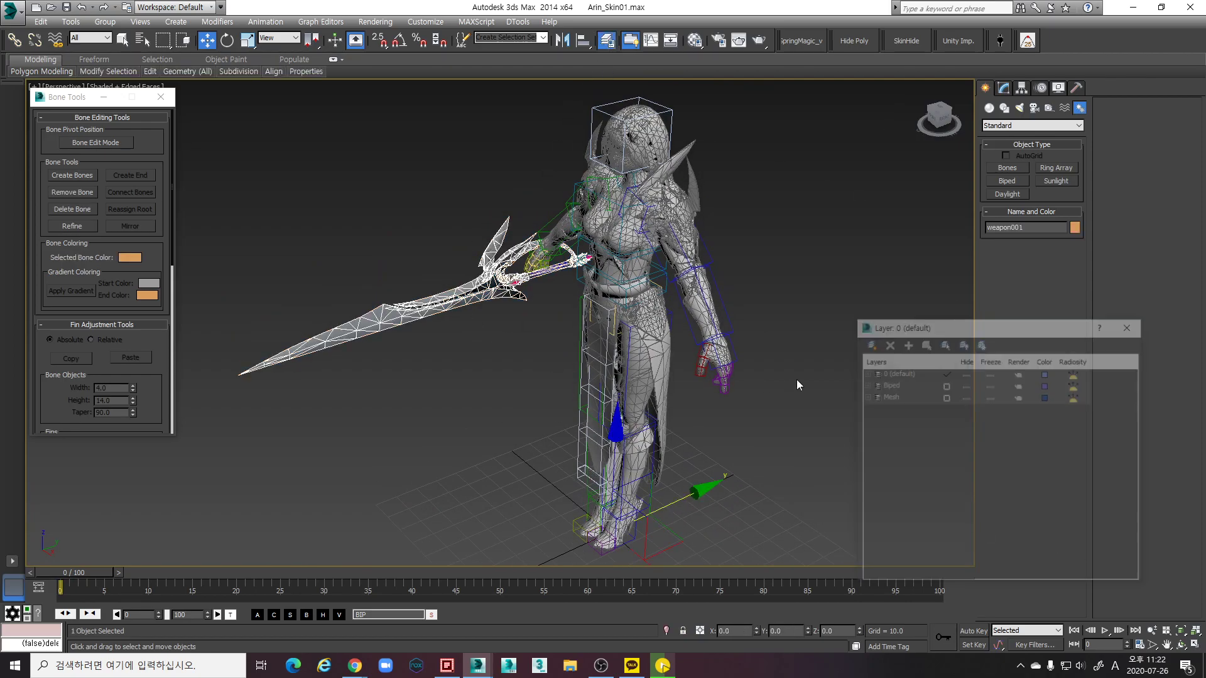
# Expand the Mesh layer and toggle visibility of weapon and weapon001 in wireframe view
pyautogui.click(864, 396)
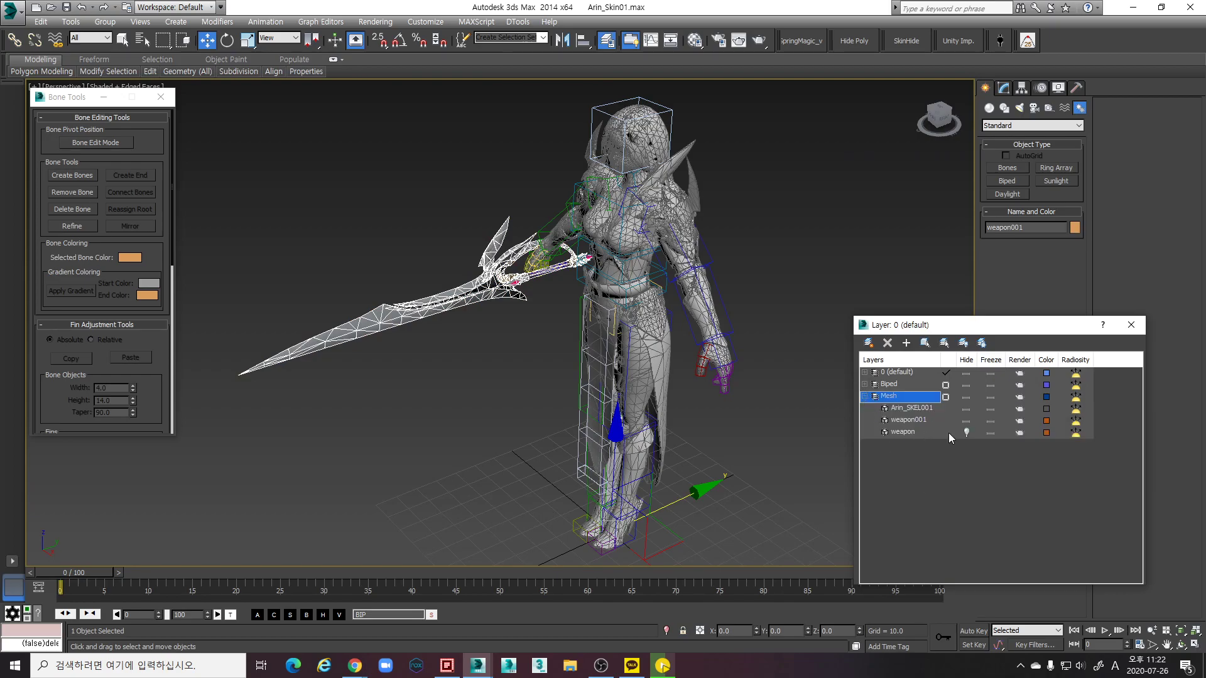
pyautogui.click(966, 432)
pyautogui.click(966, 421)
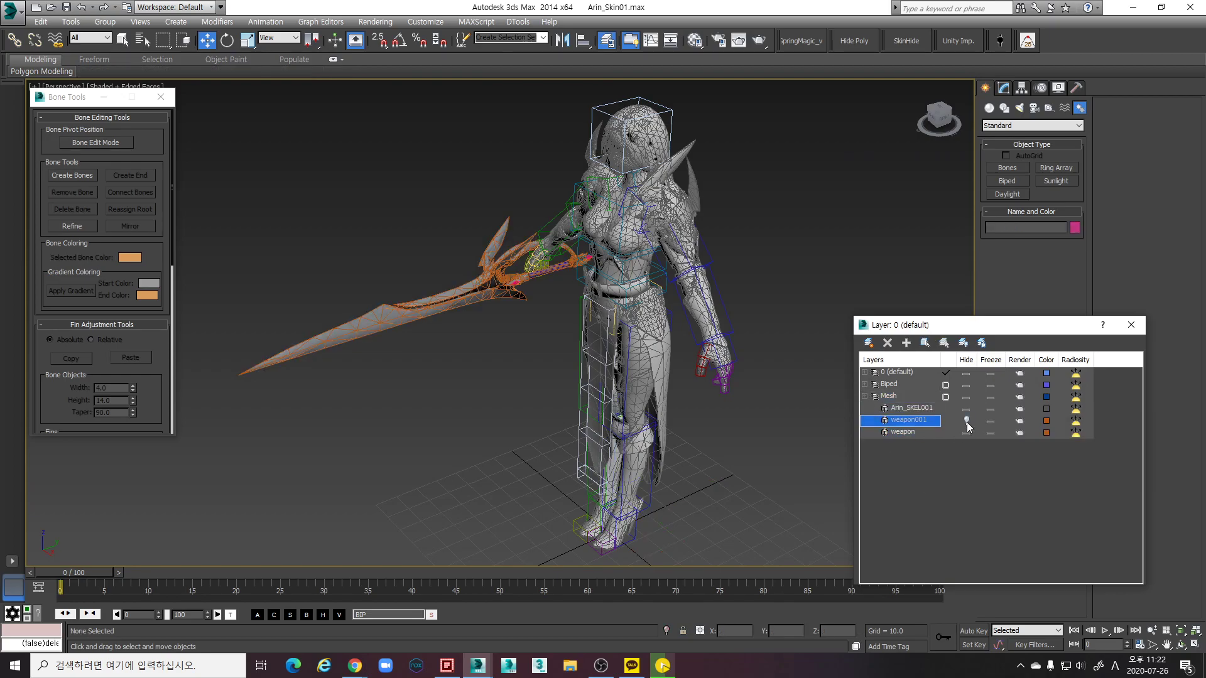
pyautogui.press('F3')
pyautogui.scroll(4, 496, 333)
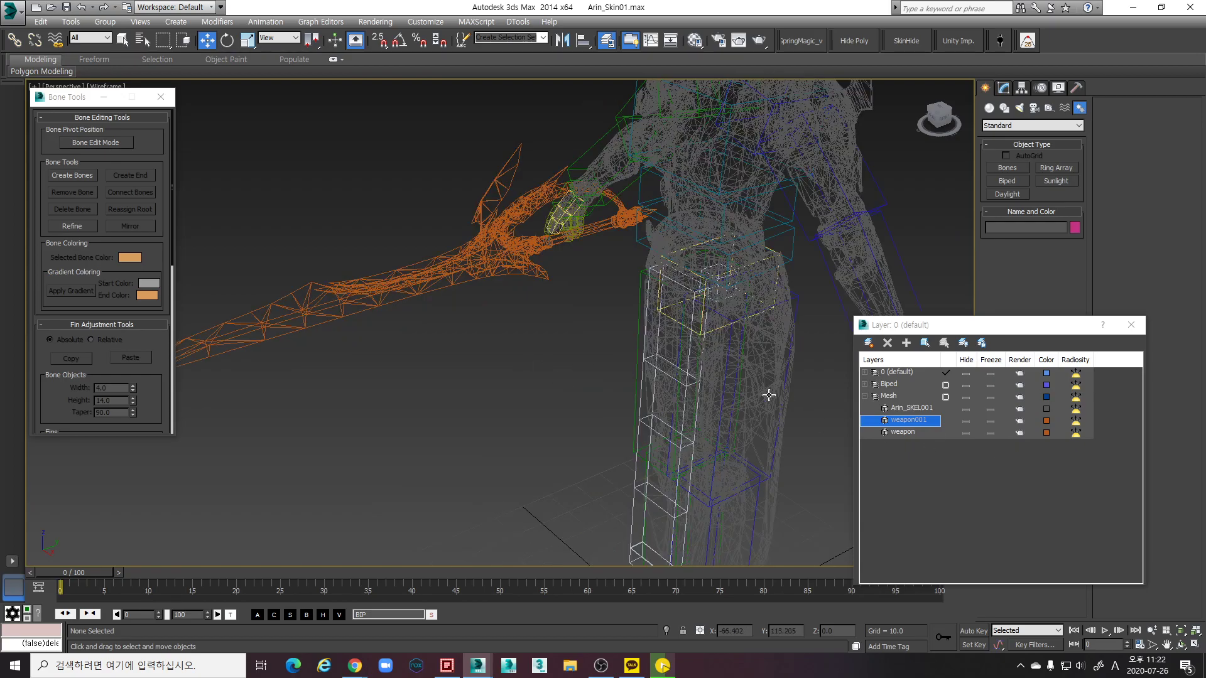
pyautogui.scroll(-5, 576, 368)
# Delete the original weapon object, keeping the merged weapon001 sword visible
pyautogui.click(965, 434)
pyautogui.click(966, 422)
pyautogui.click(955, 434)
pyautogui.click(927, 420)
pyautogui.click(924, 343)
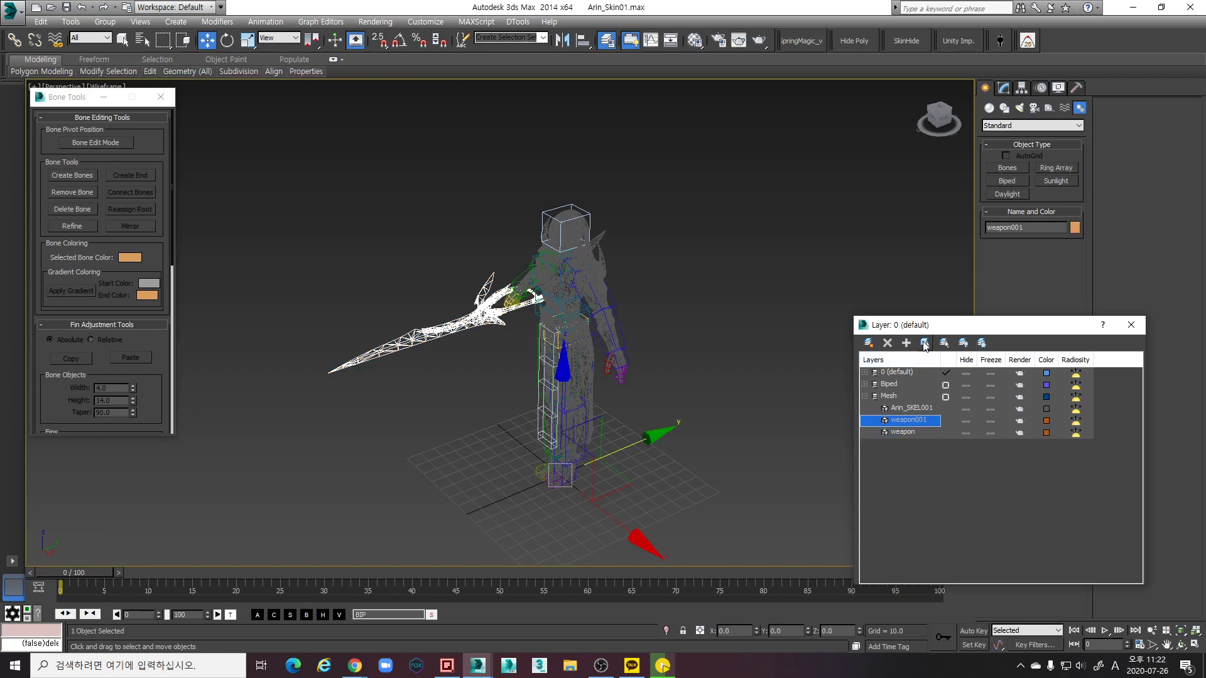
pyautogui.click(914, 432)
pyautogui.click(925, 344)
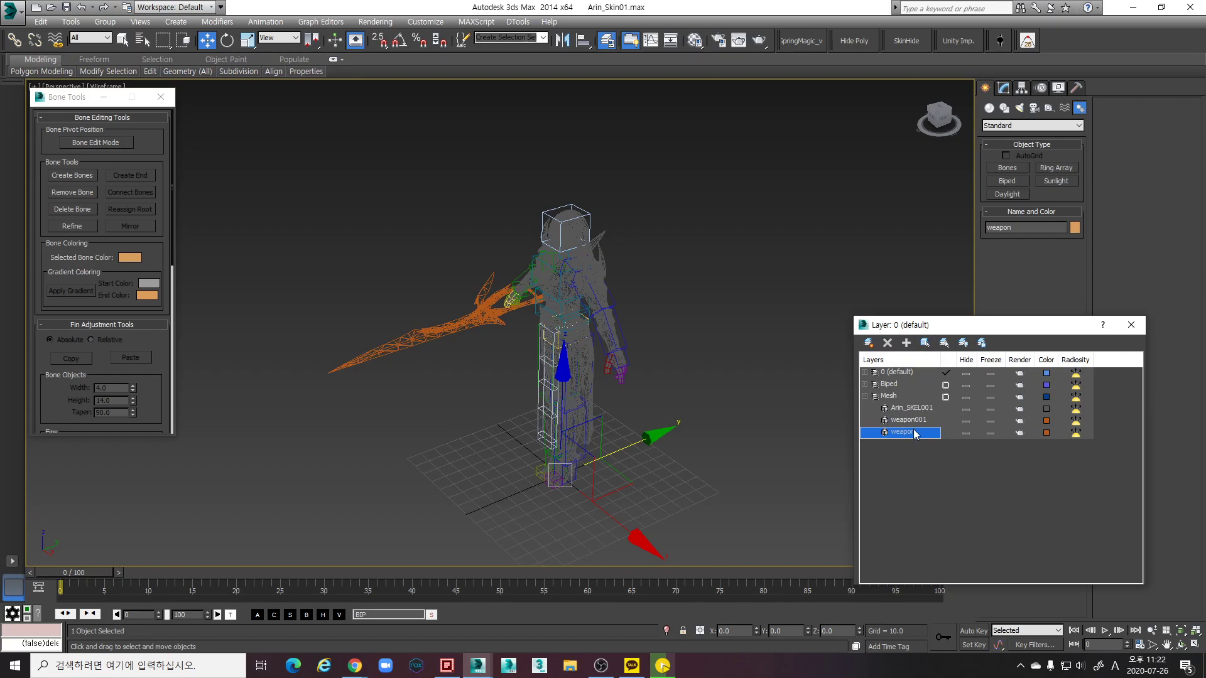
pyautogui.press('Delete')
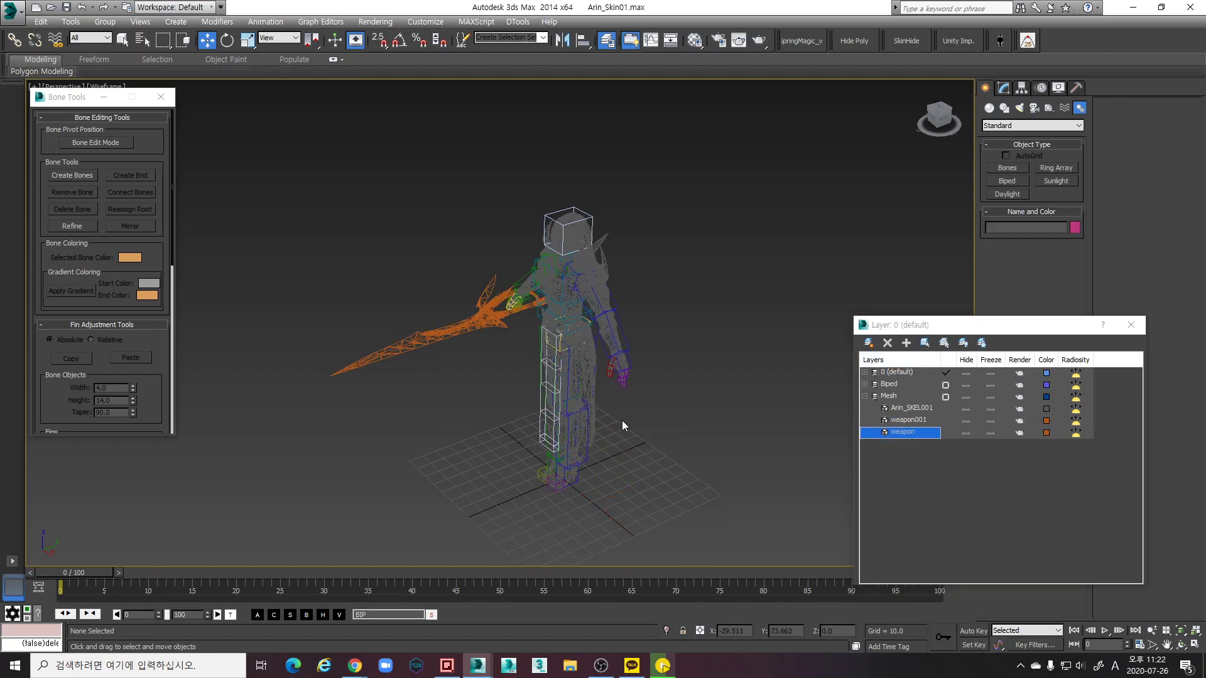
# Select the Arin_SKEL001 mesh, then the merged sword, and close the layer list
pyautogui.click(918, 410)
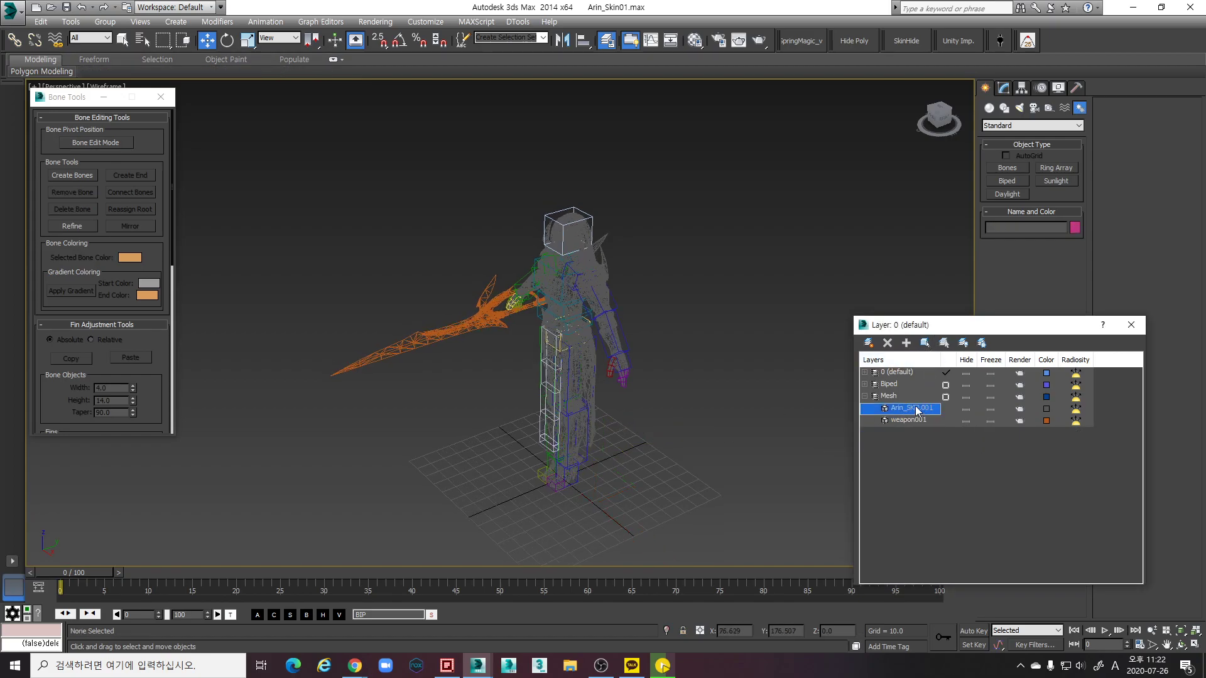
pyautogui.click(595, 284)
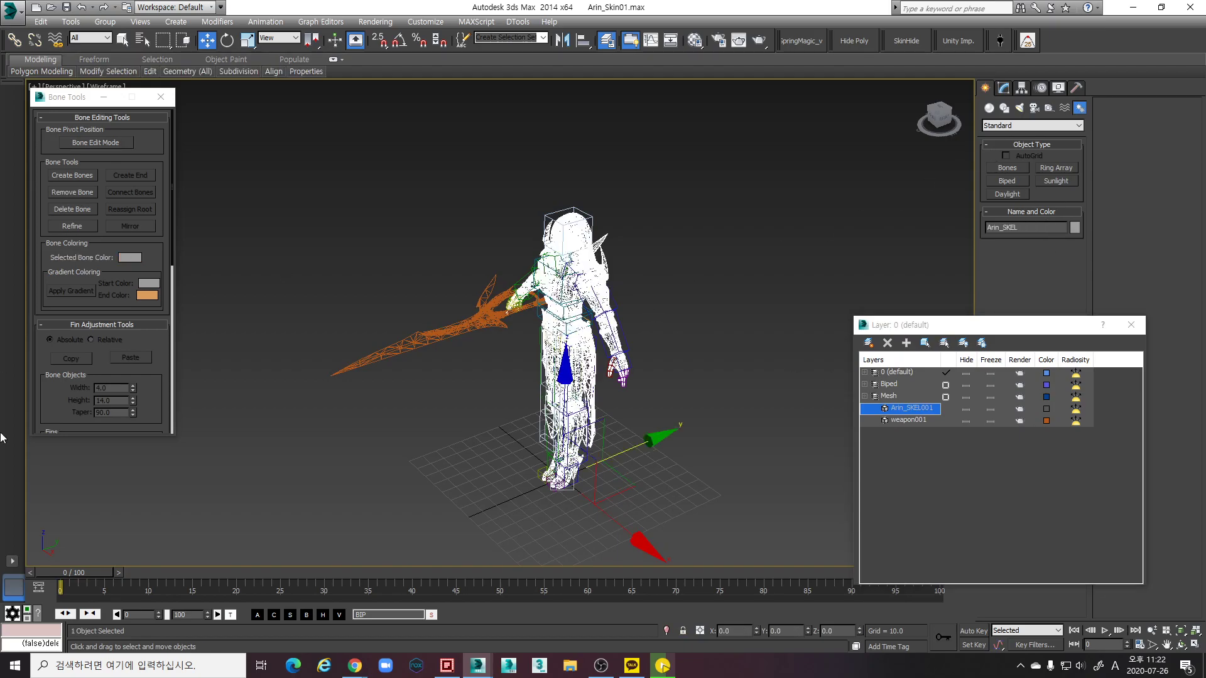
pyautogui.click(449, 330)
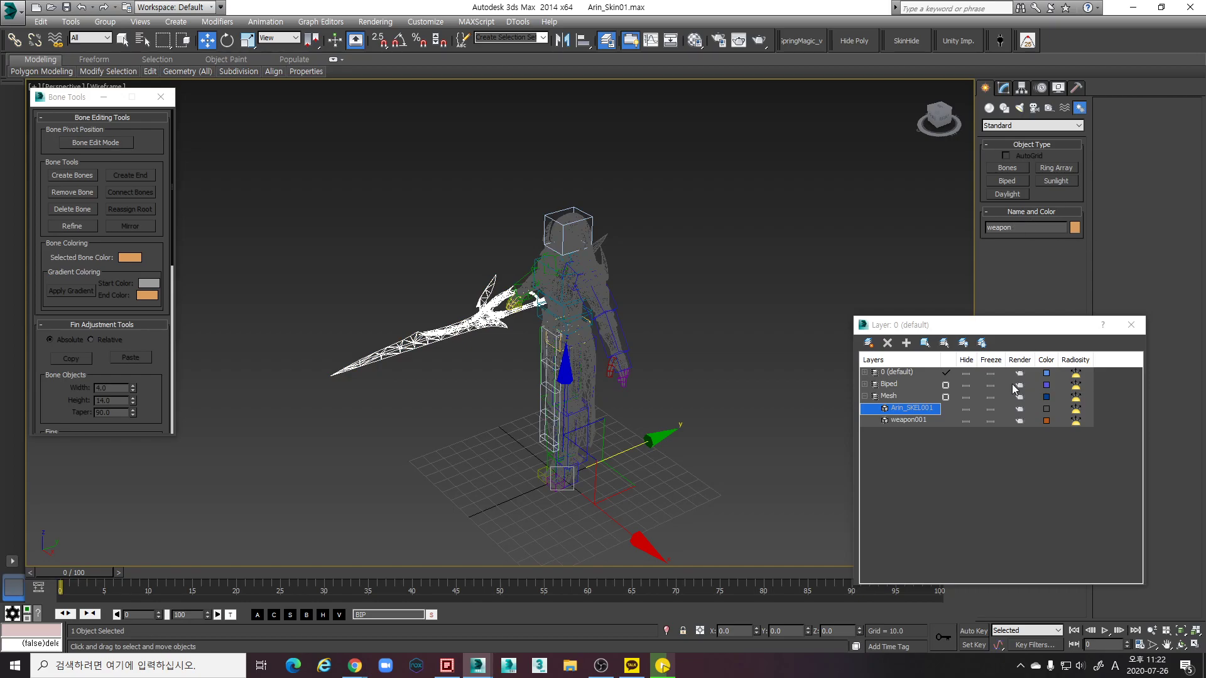
pyautogui.hotkey('alt', 'Tab')
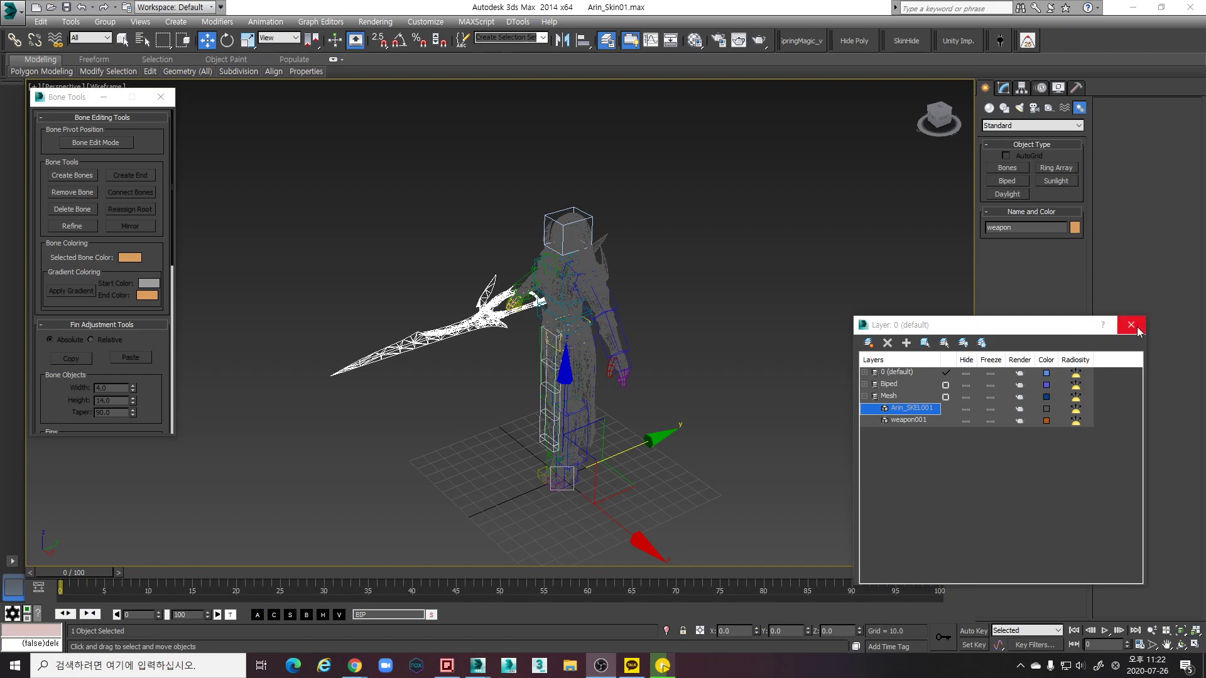
pyautogui.click(1130, 325)
# Return to shaded display with edges and orbit to a higher view of the character
pyautogui.keyDown('alt'); pyautogui.moveTo(601, 344); pyautogui.dragTo(671, 349, button='middle'); pyautogui.keyUp('alt')
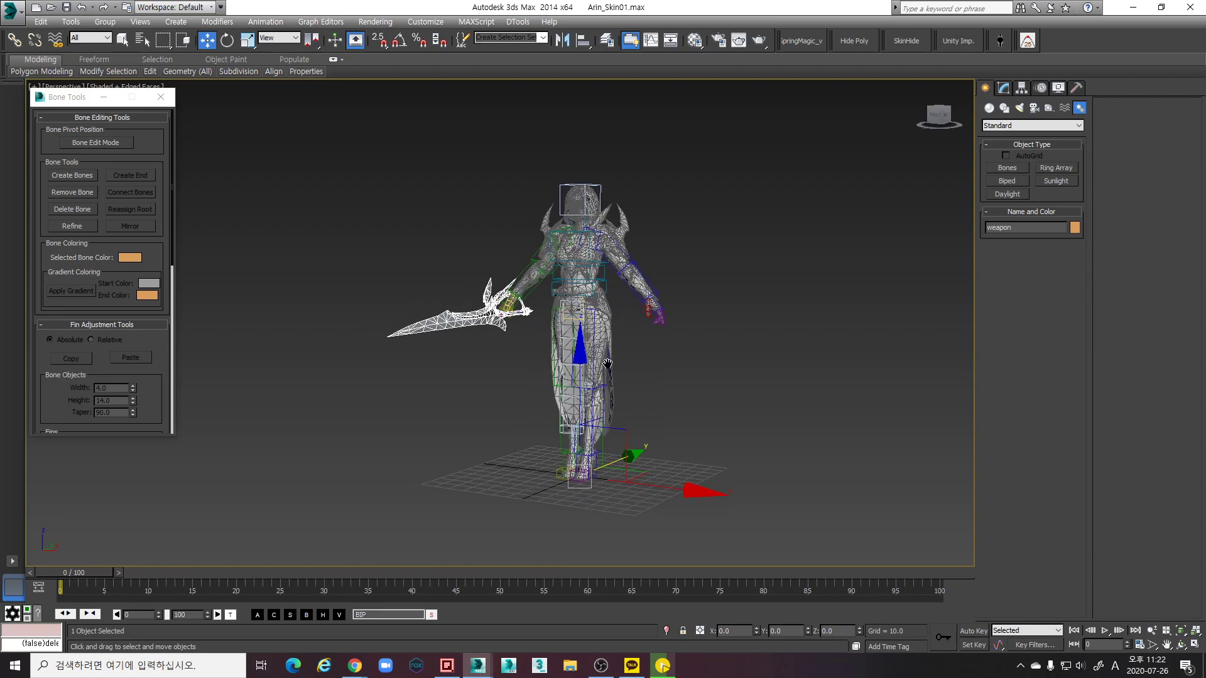
pyautogui.scroll(3, 670, 349)
pyautogui.press('F3')
pyautogui.click(615, 395)
pyautogui.keyDown('alt'); pyautogui.moveTo(615, 394); pyautogui.dragTo(538, 381, button='middle'); pyautogui.keyUp('alt')
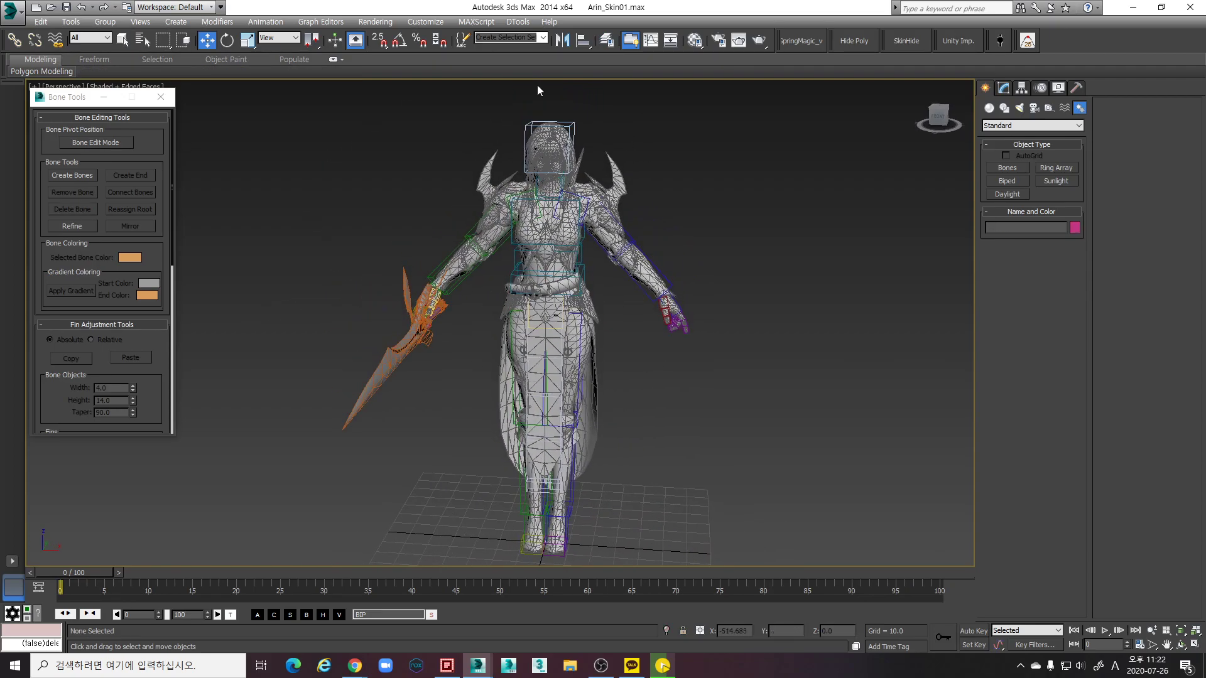
# Hide the weapon object in the Mesh layer of the layer manager
pyautogui.click(612, 44)
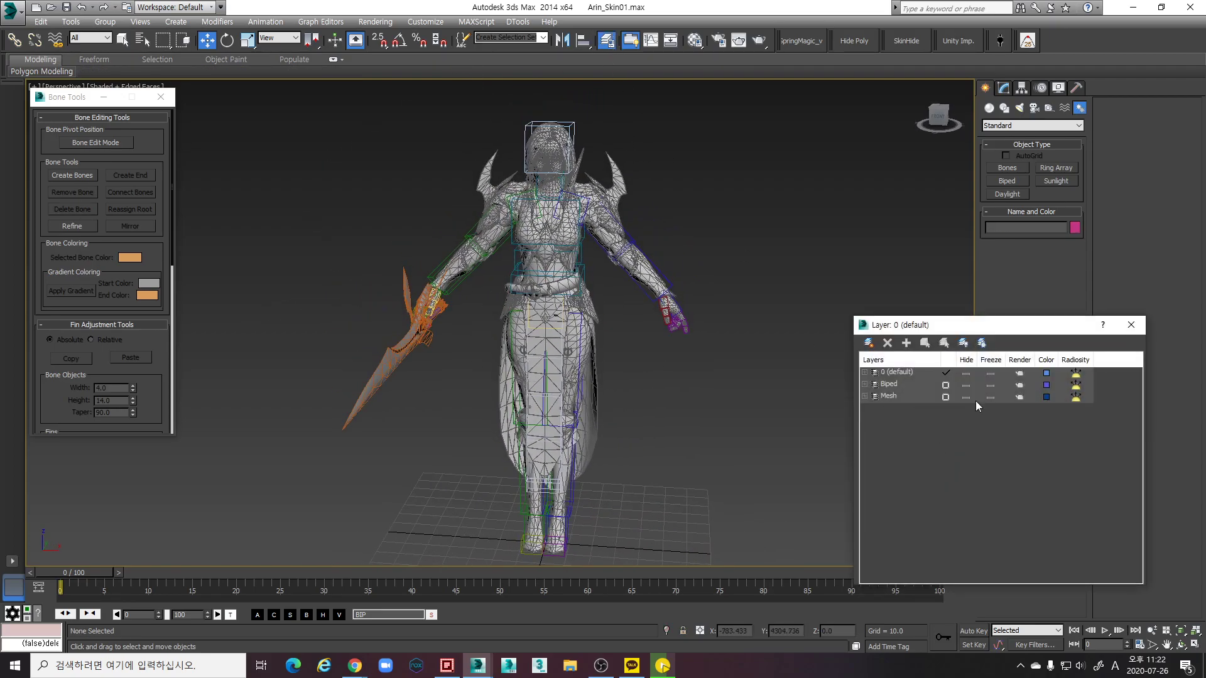
pyautogui.doubleClick(880, 397)
pyautogui.click(967, 420)
pyautogui.click(1130, 325)
# Select the Arin_SKEL mesh and orbit to a front view of the character
pyautogui.scroll(4, 615, 324)
pyautogui.scroll(-3, 628, 339)
pyautogui.scroll(5, 657, 356)
pyautogui.click(702, 282)
pyautogui.keyDown('alt'); pyautogui.moveTo(673, 370); pyautogui.dragTo(844, 364, button='middle'); pyautogui.keyUp('alt')
pyautogui.keyDown('alt'); pyautogui.moveTo(874, 359); pyautogui.dragTo(645, 213, button='middle'); pyautogui.keyUp('alt')
# Select Bone001 and slide it along Y against the side of the skirt
pyautogui.click(535, 271)
pyautogui.moveTo(645, 213); pyautogui.dragTo(661, 209)
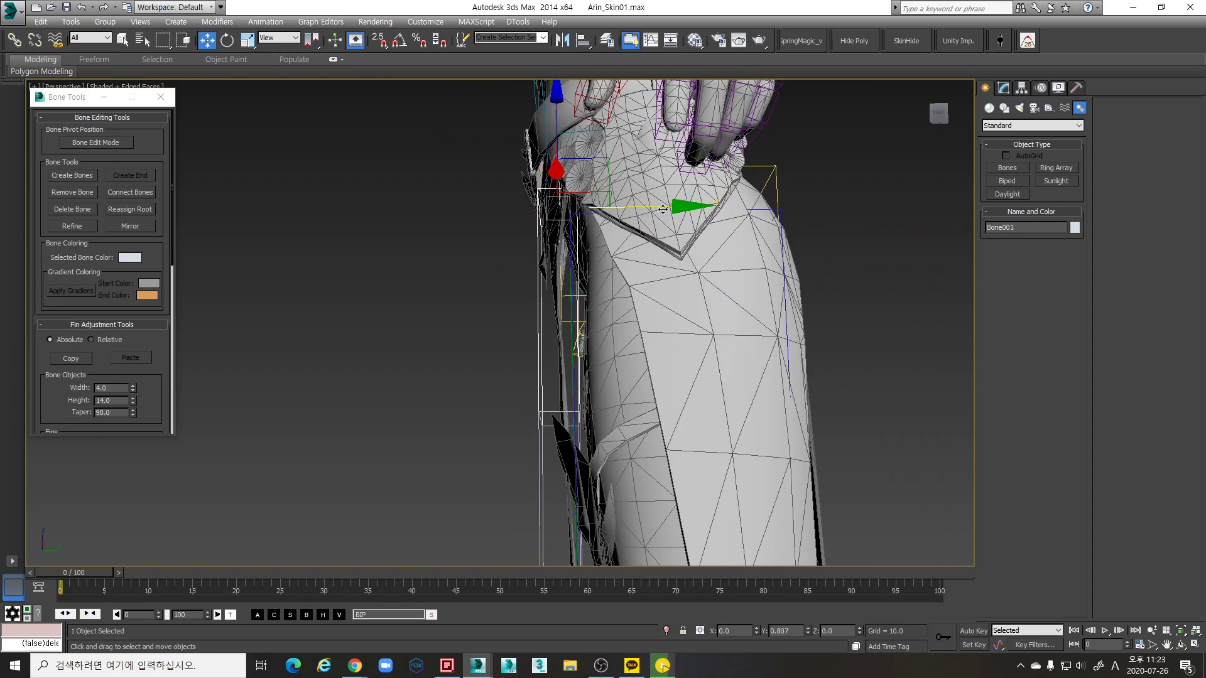
pyautogui.keyDown('alt'); pyautogui.moveTo(662, 221); pyautogui.dragTo(825, 246, button='middle'); pyautogui.keyUp('alt')
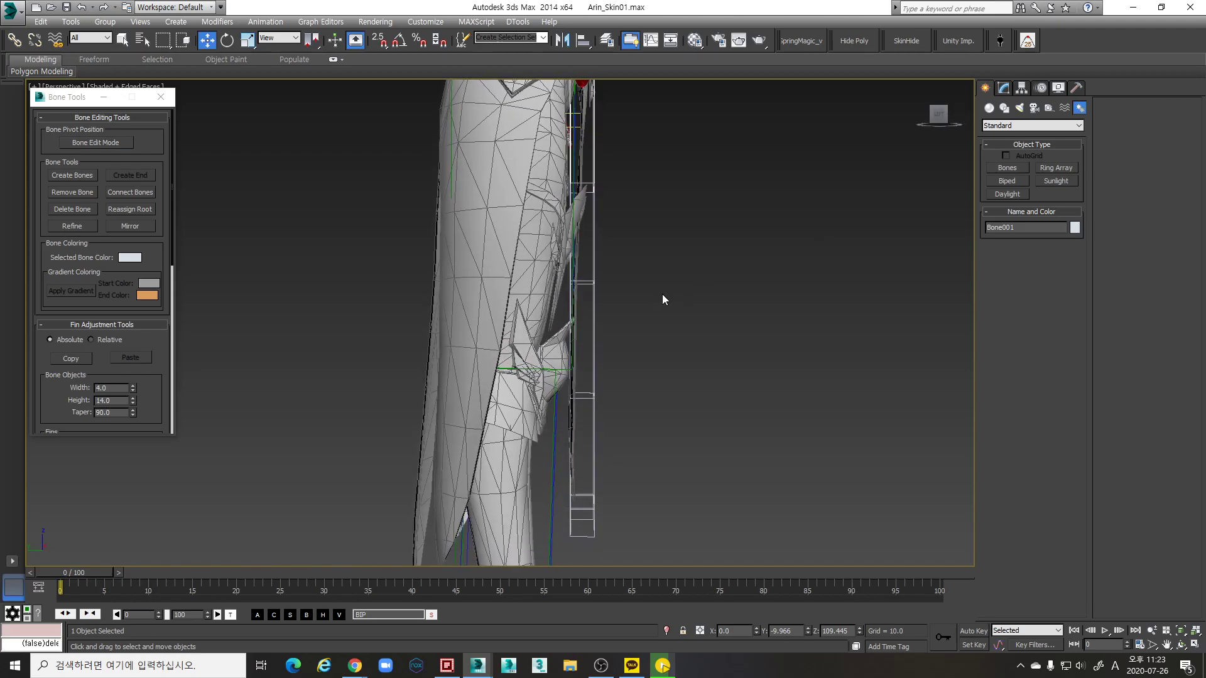
pyautogui.scroll(-3, 612, 277)
pyautogui.keyDown('alt'); pyautogui.moveTo(612, 270); pyautogui.dragTo(621, 248, button='middle'); pyautogui.keyUp('alt')
pyautogui.scroll(4, 611, 262)
# Rotate Bone001 to line up with the skirt, then deselect it
pyautogui.press('e')
pyautogui.moveTo(656, 190); pyautogui.dragTo(657, 191)
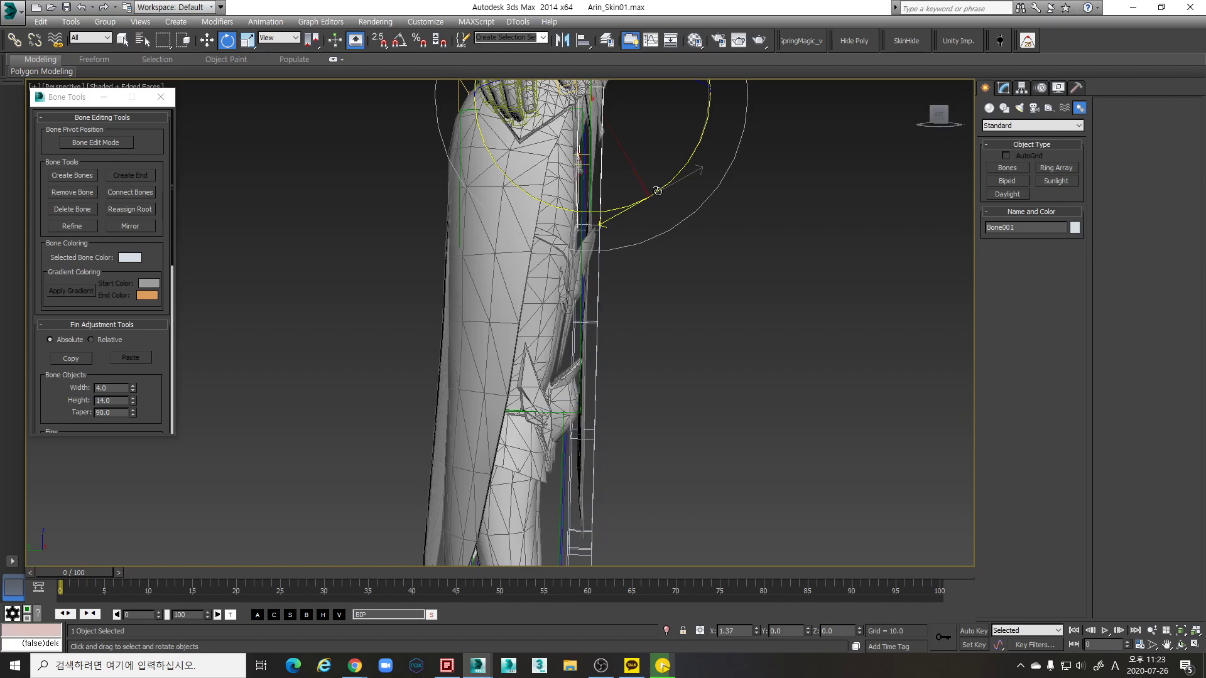
pyautogui.keyDown('alt'); pyautogui.moveTo(714, 260); pyautogui.dragTo(674, 270, button='middle'); pyautogui.keyUp('alt')
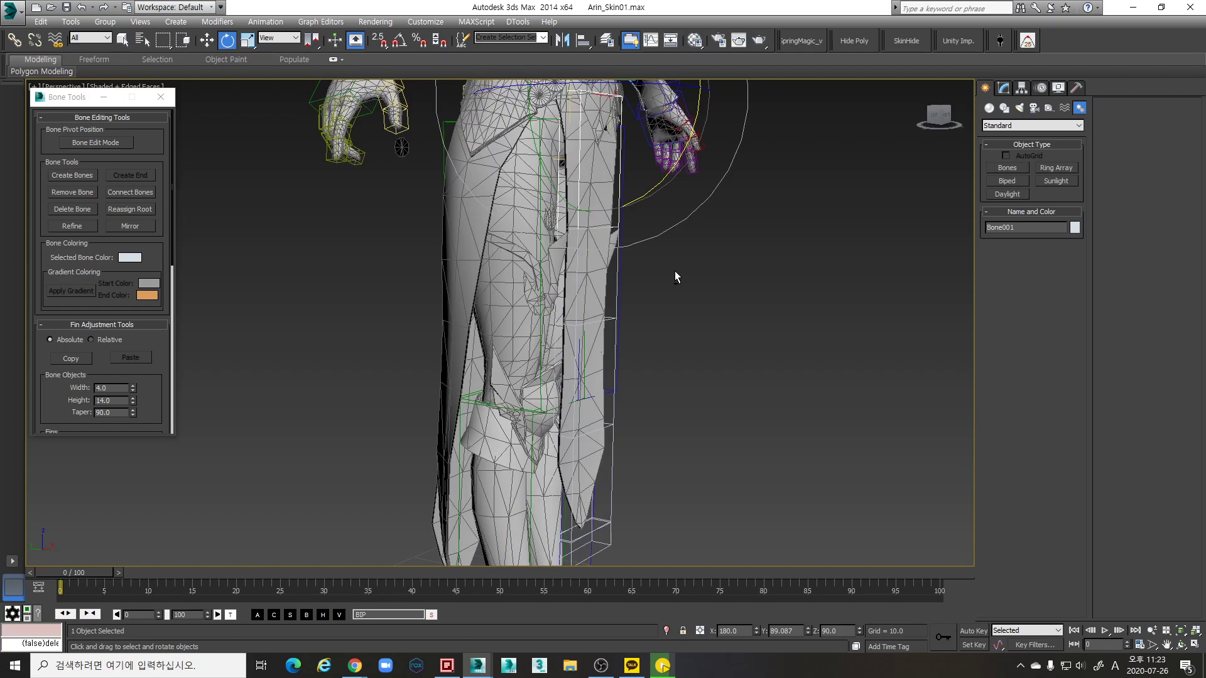
pyautogui.keyDown('alt'); pyautogui.moveTo(674, 320); pyautogui.dragTo(652, 359, button='middle'); pyautogui.keyUp('alt')
pyautogui.scroll(-4, 468, 336)
pyautogui.click(714, 370)
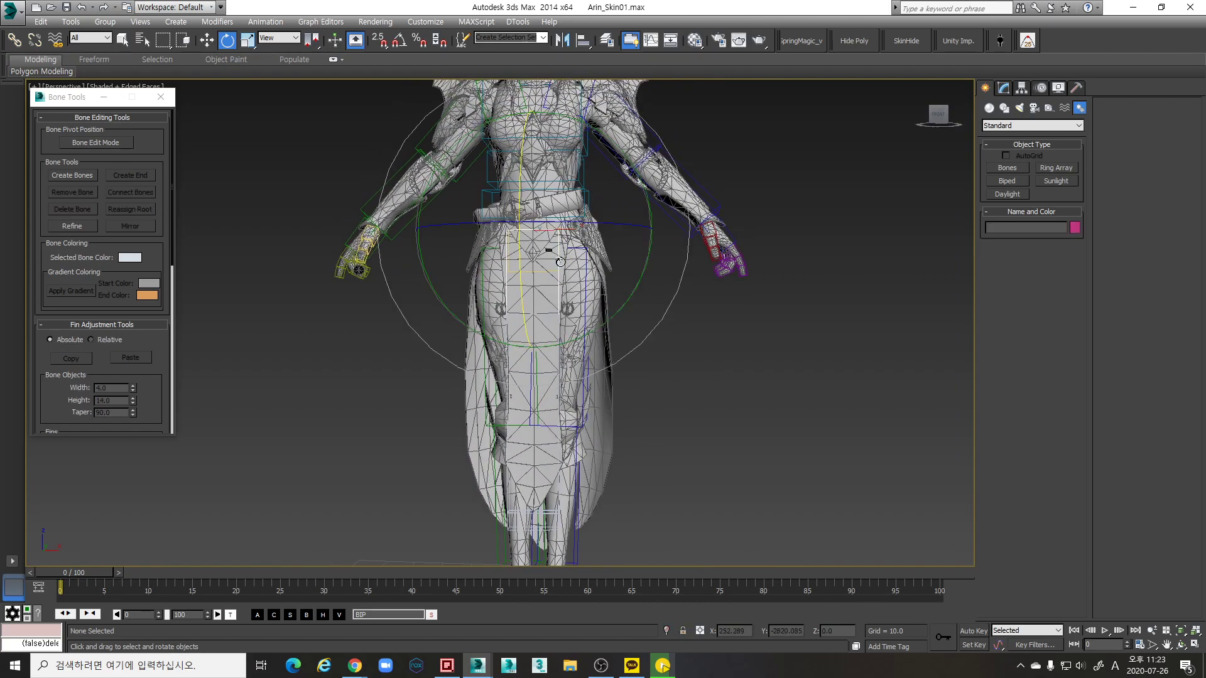
# Select Bone001 at the hips and frame the view around it
pyautogui.click(560, 262)
pyautogui.scroll(6, 560, 262)
pyautogui.press('w')
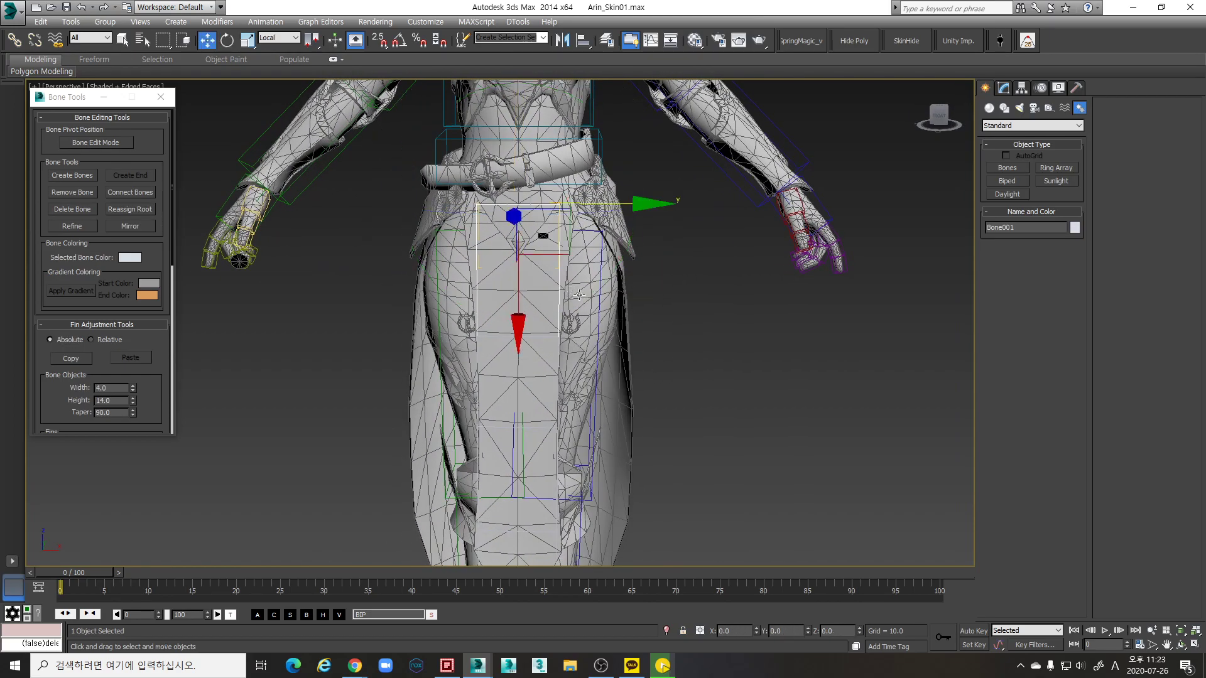
pyautogui.keyDown('alt'); pyautogui.moveTo(676, 409); pyautogui.dragTo(867, 260, button='middle'); pyautogui.keyUp('alt')
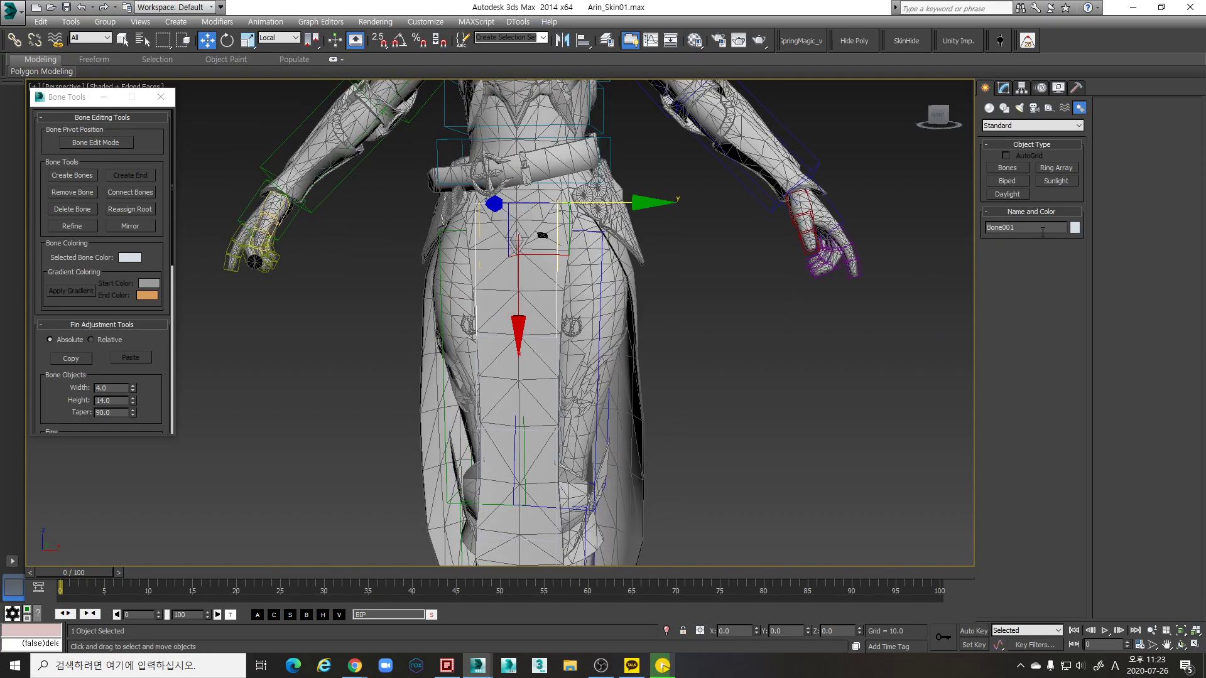
pyautogui.scroll(-4, 603, 314)
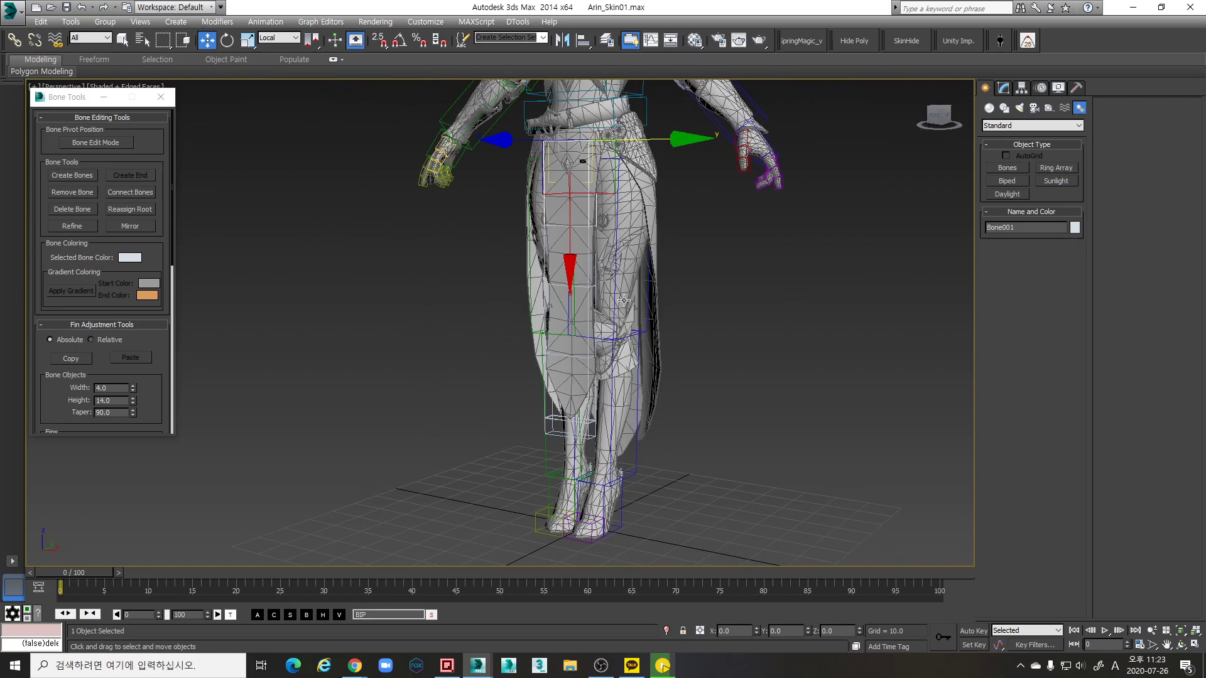
pyautogui.scroll(6, 596, 352)
pyautogui.moveTo(622, 270); pyautogui.dragTo(666, 364, button='middle')
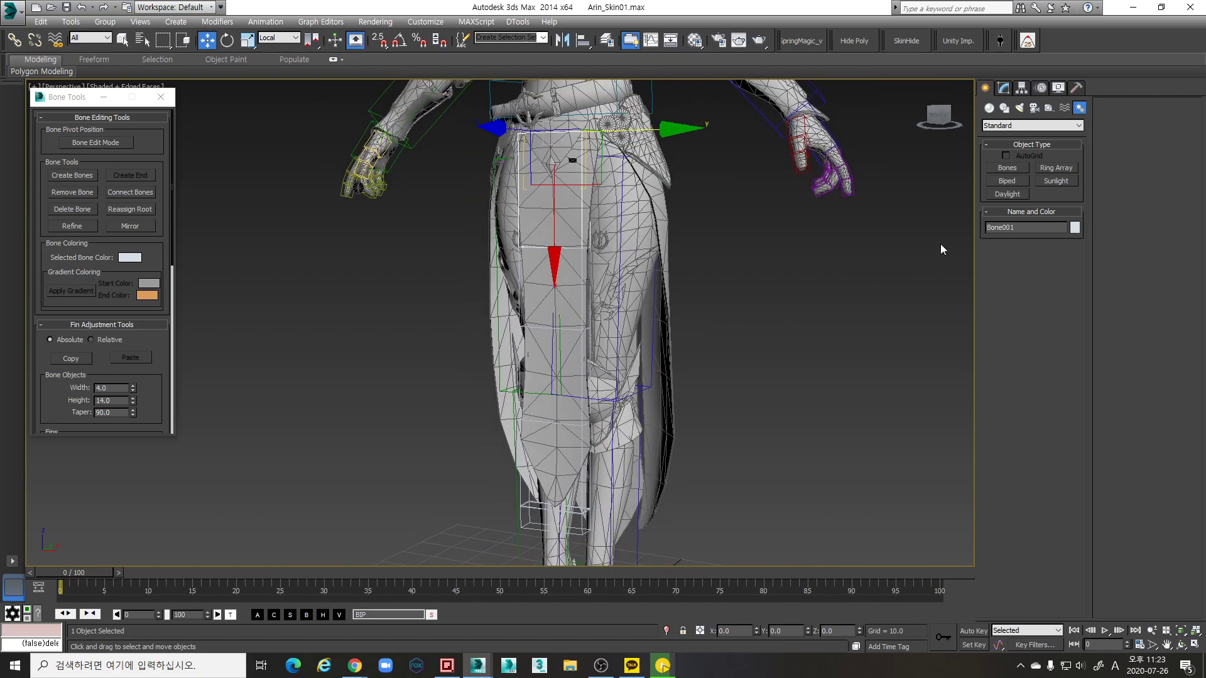
# Rename the chain B_Skirt_F_01 through B_Skirt_F_04 and name the tip B_Skirt_F_End
pyautogui.write('B_Skirt_F_')
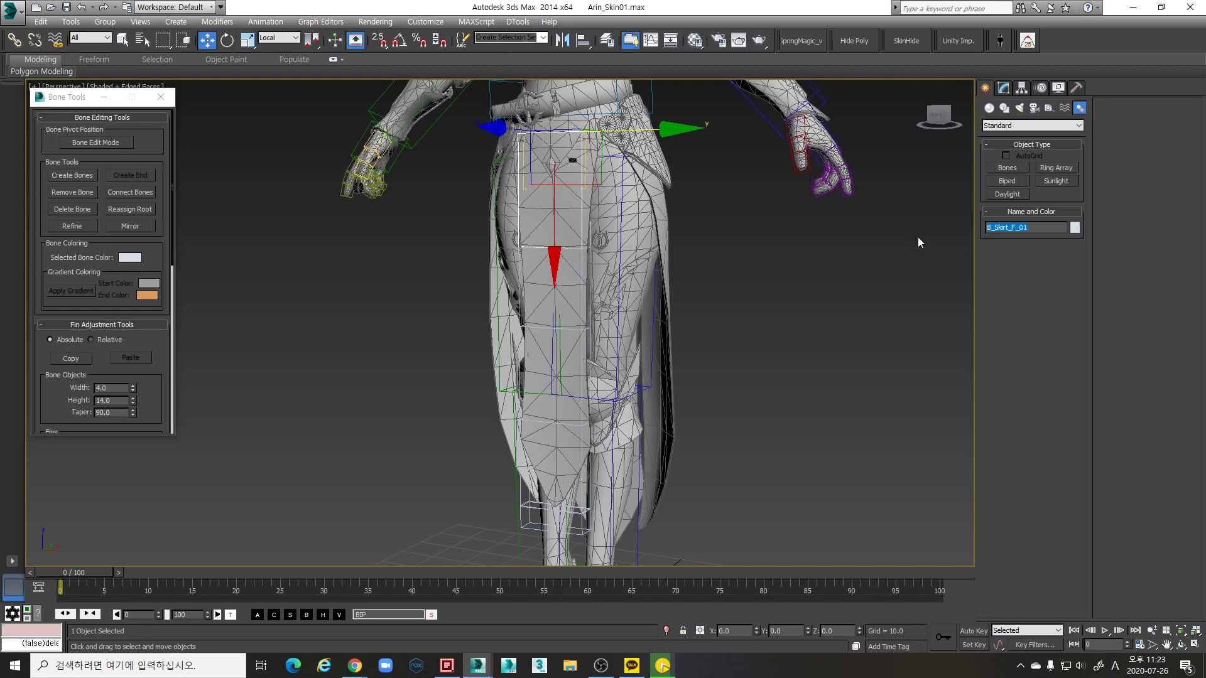
pyautogui.hotkey('ctrl', 'z')
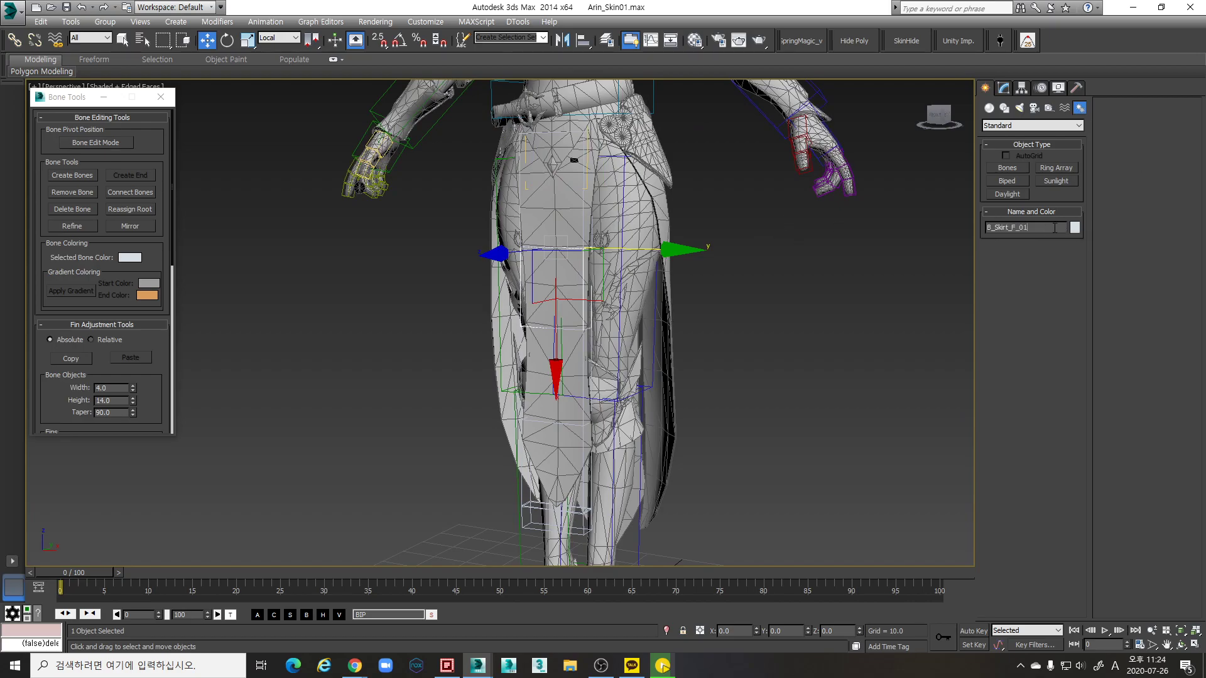
pyautogui.press('pagedown')
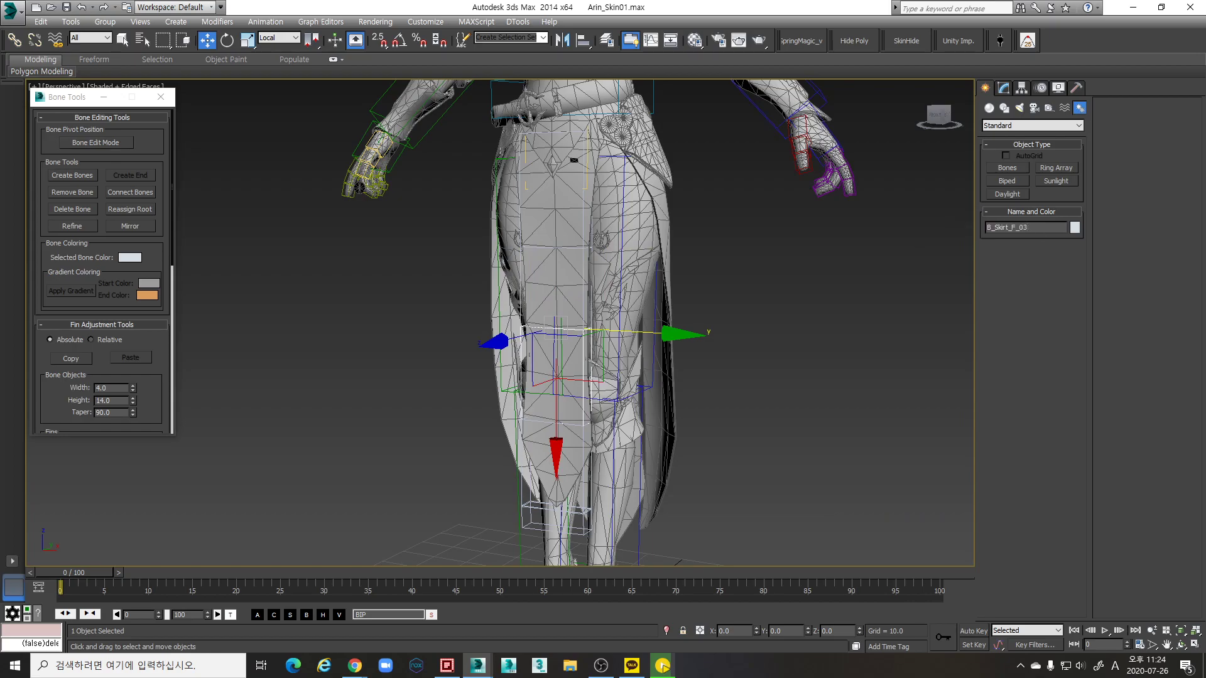
pyautogui.press('pagedown')
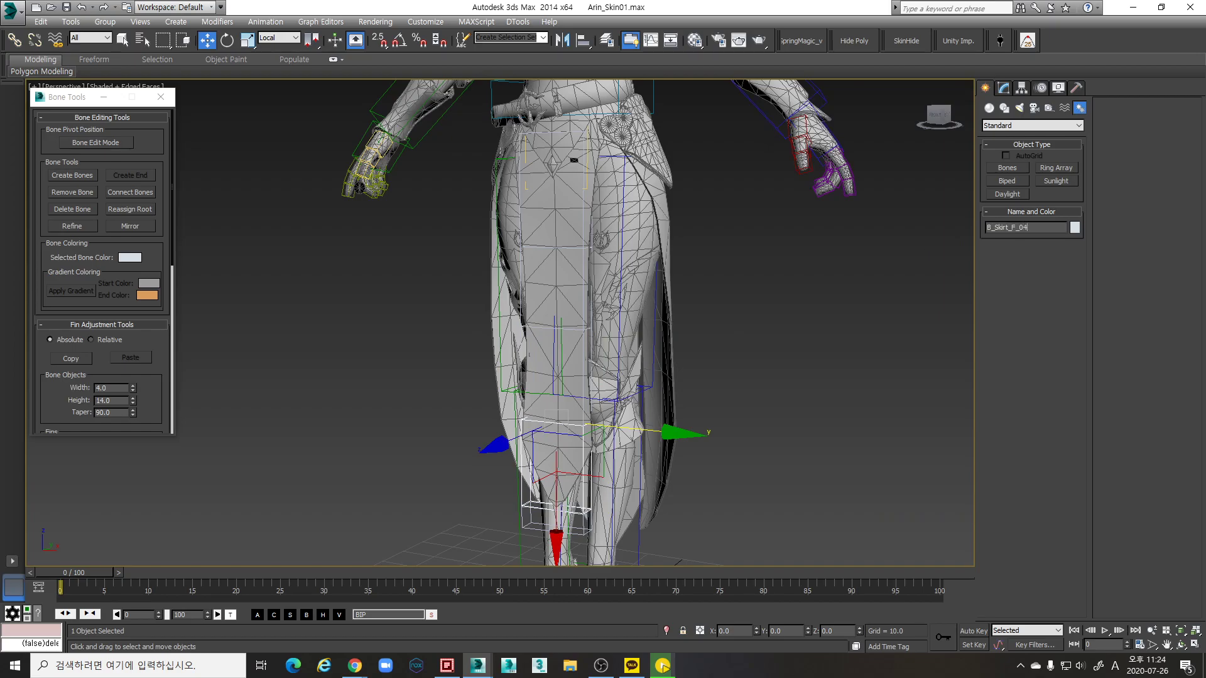
pyautogui.press('pagedown')
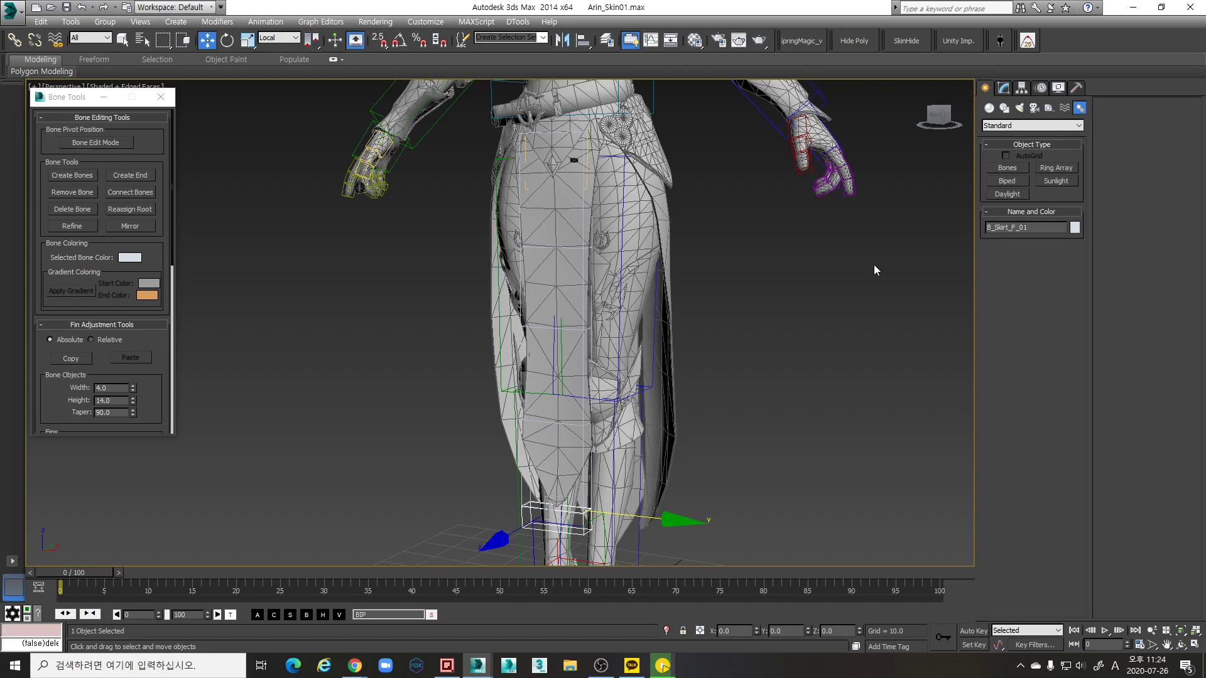
pyautogui.press('BackSpace')
pyautogui.press('BackSpace')
pyautogui.write('End')
pyautogui.keyDown('alt'); pyautogui.moveTo(627, 418); pyautogui.dragTo(741, 276, button='middle'); pyautogui.keyUp('alt')
# Select B_Skirt_F_01 and test swinging the skirt chain outward with rotation
pyautogui.click(628, 195)
pyautogui.press('e')
pyautogui.keyDown('alt'); pyautogui.moveTo(627, 195); pyautogui.dragTo(608, 144, button='middle'); pyautogui.keyUp('alt')
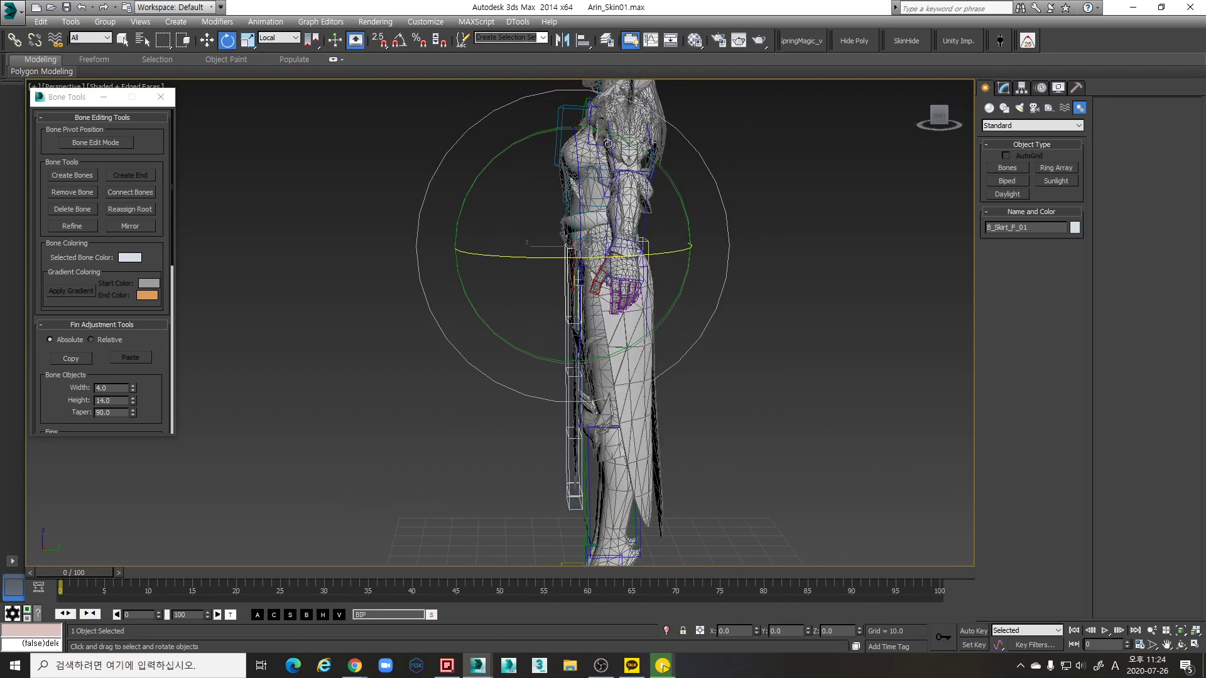
pyautogui.moveTo(633, 147); pyautogui.dragTo(657, 161)
pyautogui.press('w')
pyautogui.keyDown('alt'); pyautogui.moveTo(670, 270); pyautogui.dragTo(610, 269, button='middle'); pyautogui.keyUp('alt')
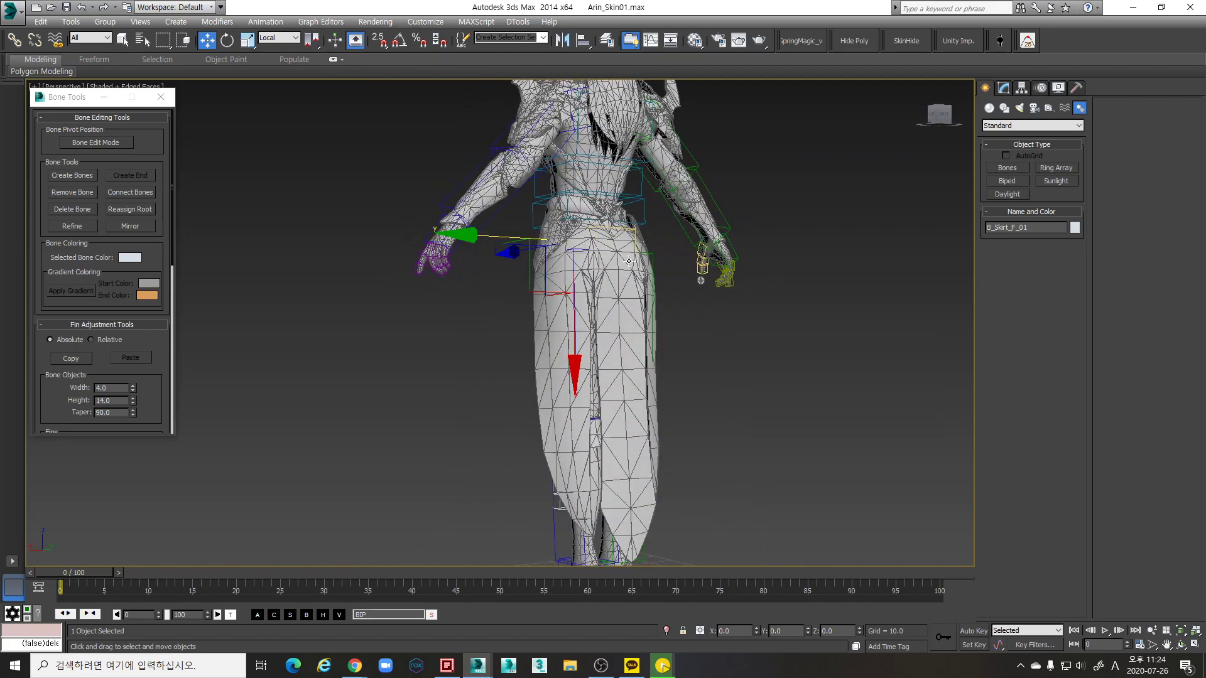
# Select the whole five-bone chain and Shift-drag a copy sideways beside the original
pyautogui.keyDown('alt'); pyautogui.moveTo(614, 442); pyautogui.dragTo(452, 265, button='middle'); pyautogui.keyUp('alt')
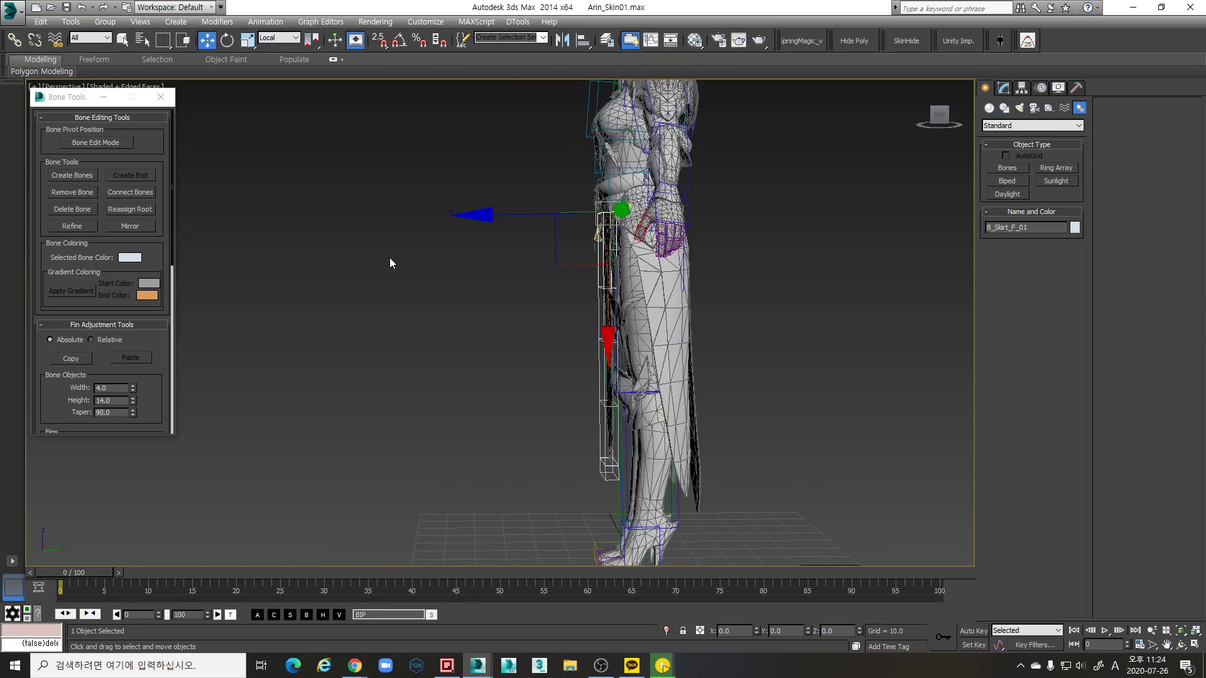
pyautogui.doubleClick(601, 263)
pyautogui.keyDown('alt'); pyautogui.moveTo(602, 264); pyautogui.dragTo(584, 268, button='middle'); pyautogui.keyUp('alt')
pyautogui.keyDown('shift'); pyautogui.moveTo(509, 252); pyautogui.dragTo(641, 251); pyautogui.keyUp('shift')
# Confirm the clone and select both top bones, B_Skirt_F_01 and B_Skirt_F_005
pyautogui.click(603, 385)
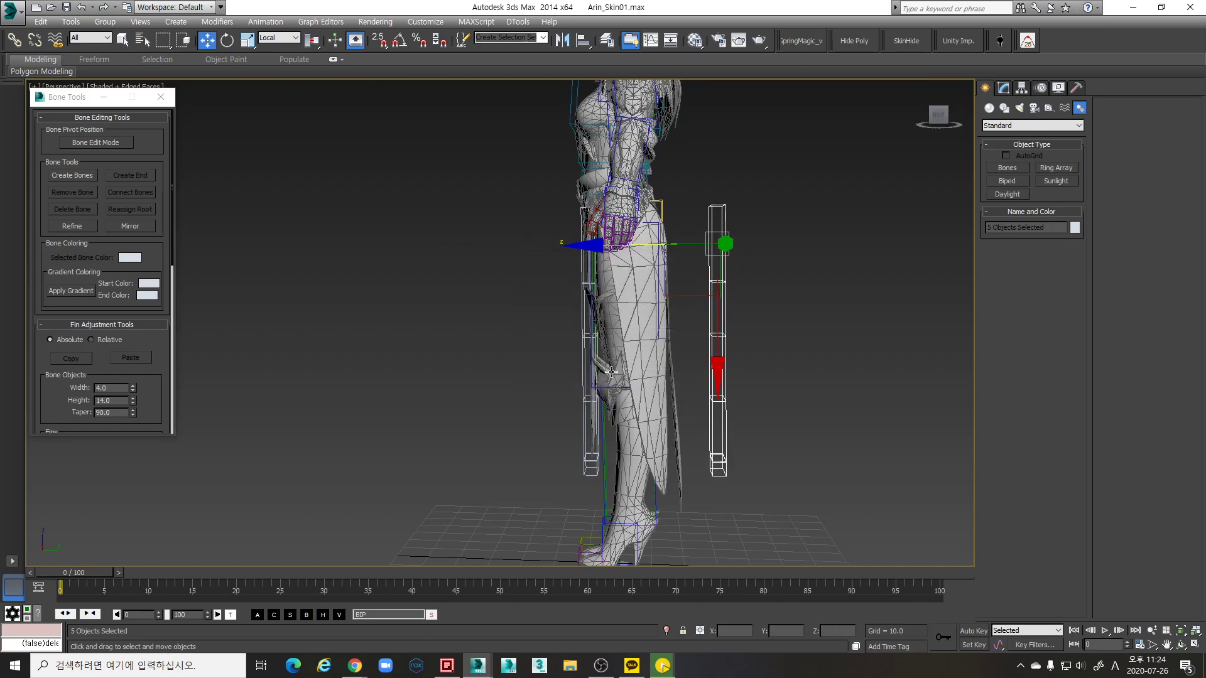
pyautogui.click(722, 223)
pyautogui.keyDown('alt'); pyautogui.moveTo(722, 222); pyautogui.dragTo(747, 264, button='middle'); pyautogui.keyUp('alt')
pyautogui.press('e')
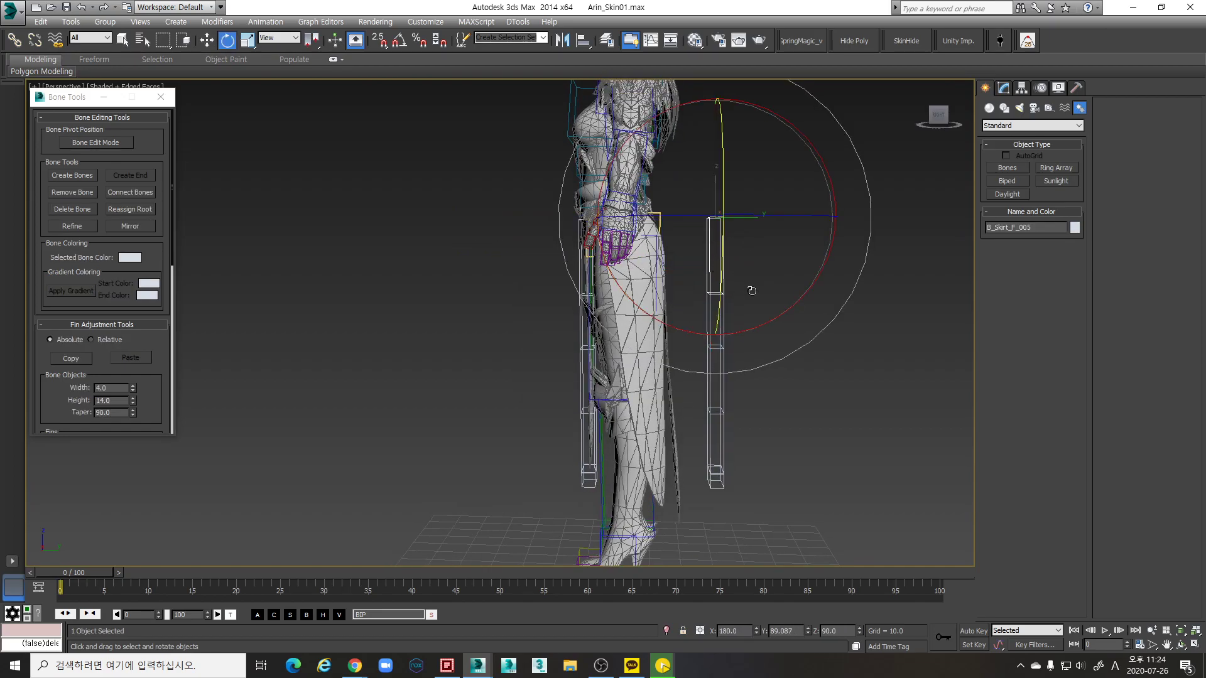
pyautogui.click(568, 266)
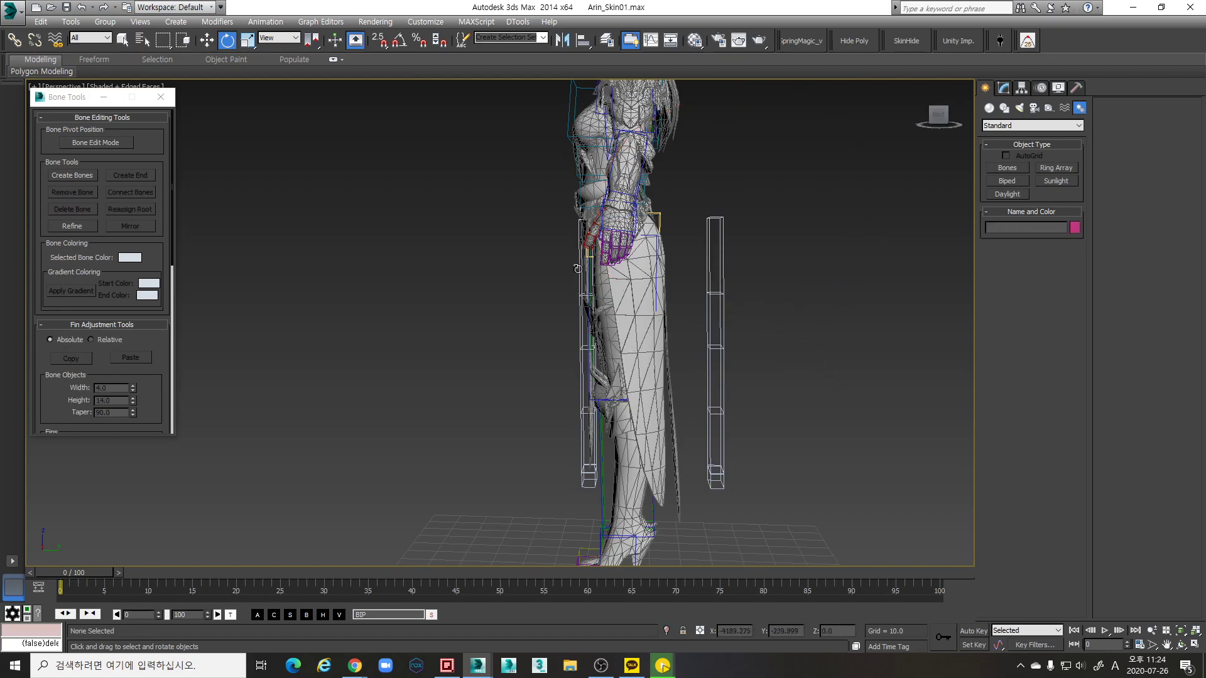
pyautogui.click(578, 268)
pyautogui.keyDown('ctrl'); pyautogui.click(722, 271); pyautogui.keyUp('ctrl')
pyautogui.keyDown('alt'); pyautogui.moveTo(722, 270); pyautogui.dragTo(754, 221, button='middle'); pyautogui.keyUp('alt')
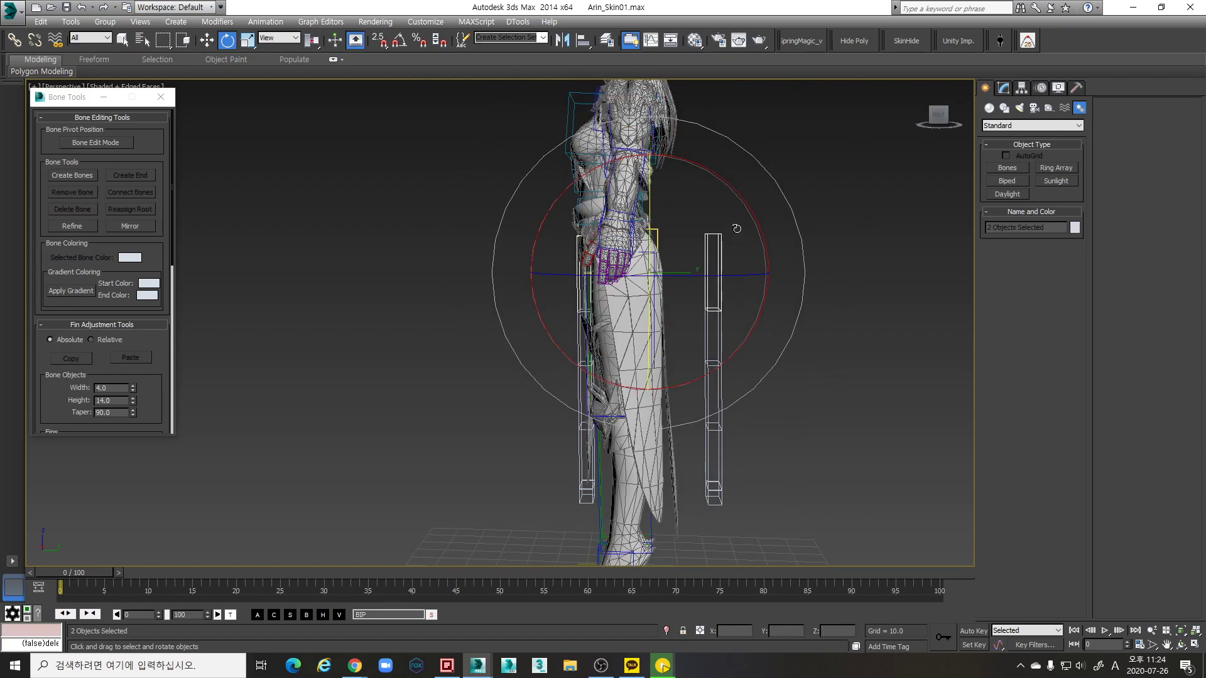
# Set Local reference coordinates with Pivot Point Center and rotate both top bones
pyautogui.click(289, 43)
pyautogui.click(281, 81)
pyautogui.moveTo(683, 207); pyautogui.dragTo(581, 107)
pyautogui.hotkey('ctrl', 'z')
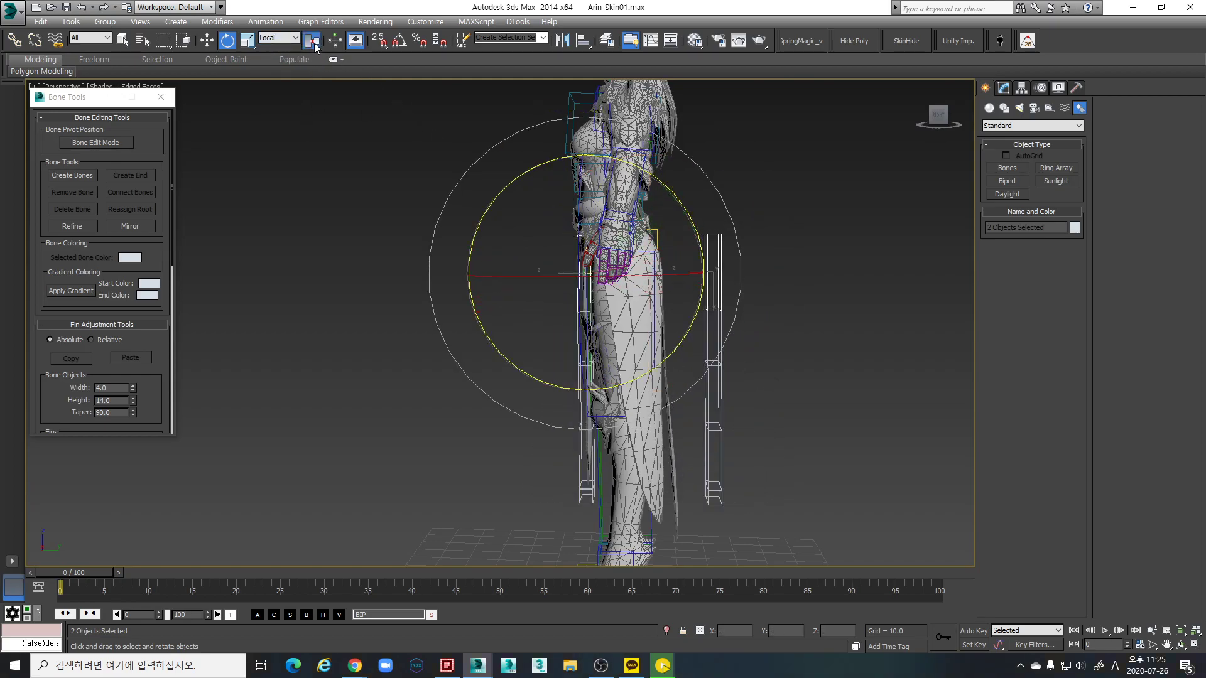
pyautogui.click(312, 60)
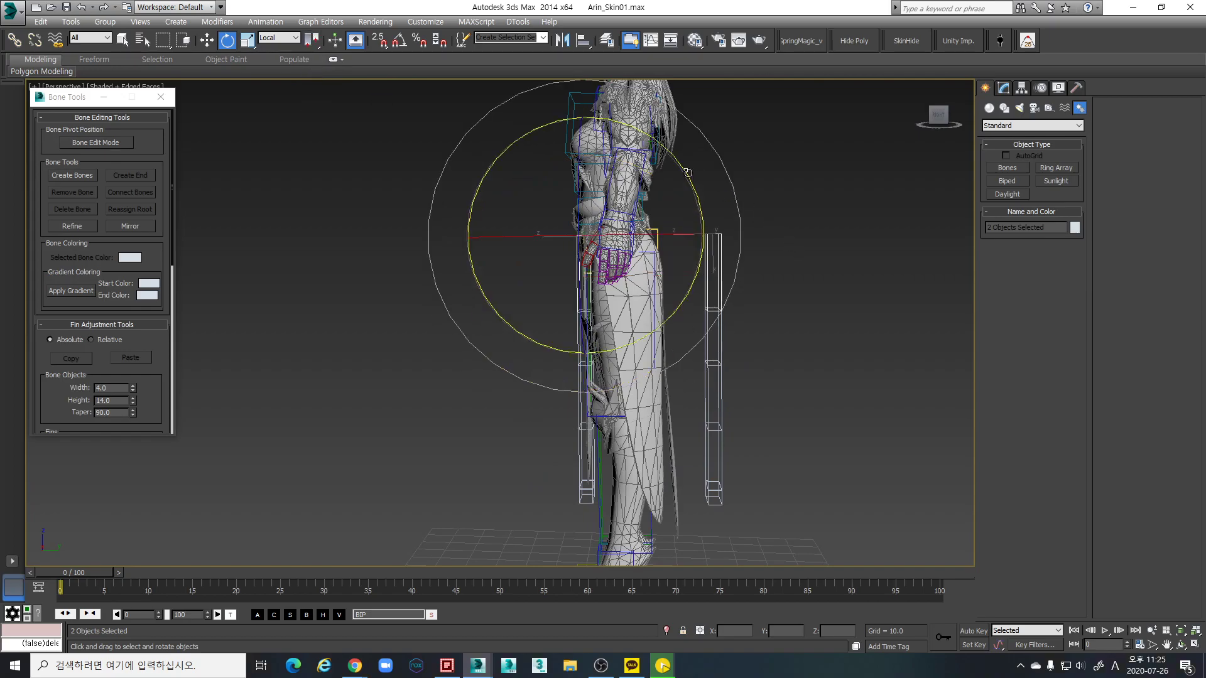
pyautogui.moveTo(685, 179); pyautogui.dragTo(684, 188)
# With Angle Snap on, swing B_Skirt_F_005's copied chain about 180 degrees around its top
pyautogui.click(728, 264)
pyautogui.click(717, 264)
pyautogui.press('a')
pyautogui.moveTo(769, 245); pyautogui.dragTo(871, 233)
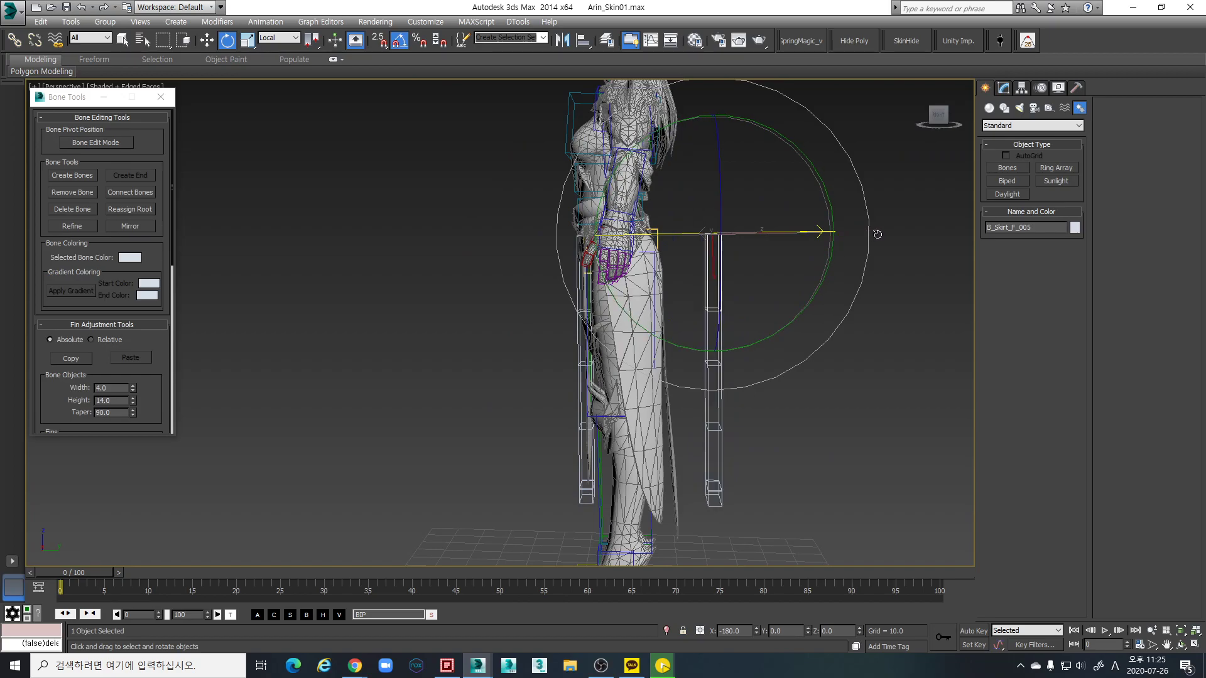
pyautogui.keyDown('alt'); pyautogui.moveTo(851, 268); pyautogui.dragTo(831, 310, button='middle'); pyautogui.keyUp('alt')
pyautogui.moveTo(769, 303); pyautogui.dragTo(880, 290)
pyautogui.keyDown('alt'); pyautogui.moveTo(879, 290); pyautogui.dragTo(763, 402, button='middle'); pyautogui.keyUp('alt')
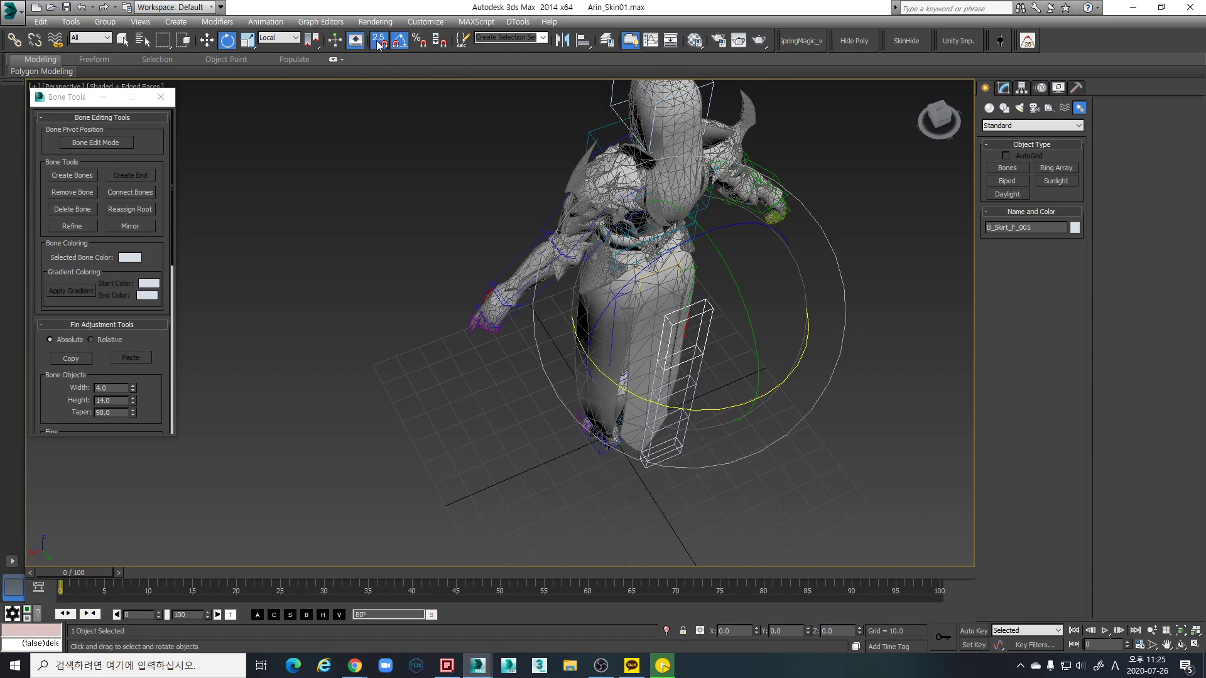
# Rotate B_Skirt_F_005 about -165° and tilt both top bones -35° on Y
pyautogui.moveTo(377, 41); pyautogui.dragTo(378, 42)
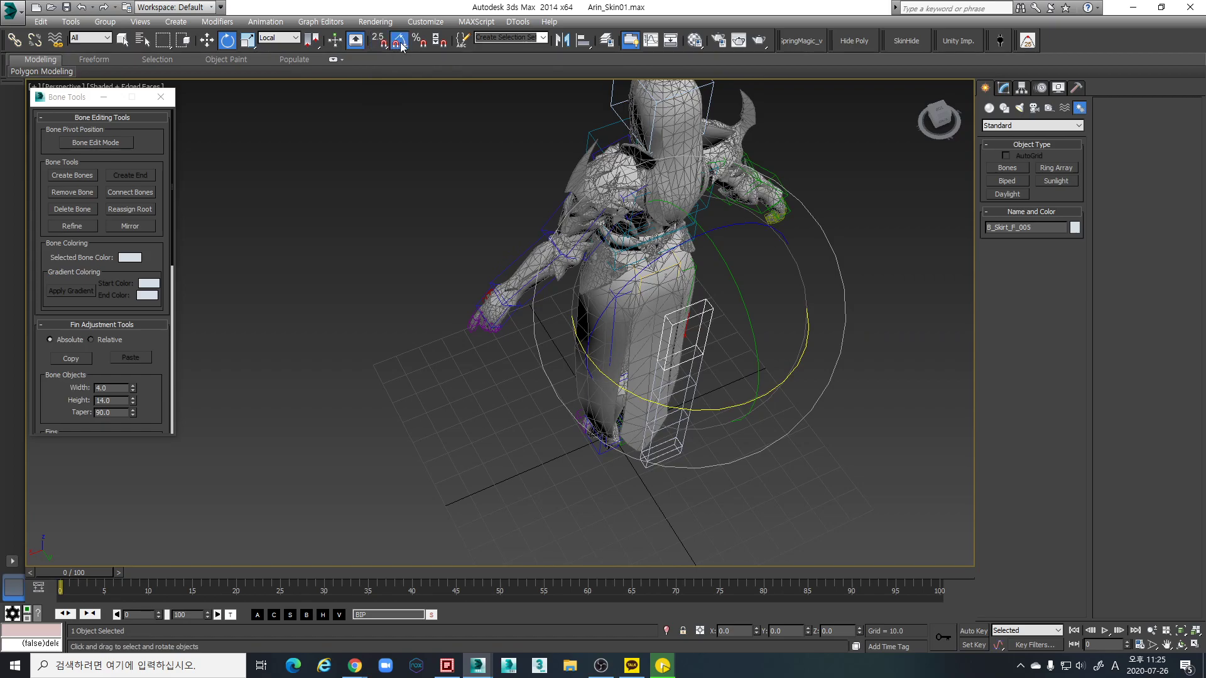
pyautogui.moveTo(712, 408); pyautogui.dragTo(823, 377)
pyautogui.keyDown('alt'); pyautogui.moveTo(822, 377); pyautogui.dragTo(581, 381, button='middle'); pyautogui.keyUp('alt')
pyautogui.keyDown('ctrl'); pyautogui.click(547, 336); pyautogui.keyUp('ctrl')
pyautogui.moveTo(618, 255); pyautogui.dragTo(704, 206)
pyautogui.keyDown('alt'); pyautogui.moveTo(737, 304); pyautogui.dragTo(668, 309, button='middle'); pyautogui.keyUp('alt')
# Select B_Skirt_F_005 for moving and orbit round to the character's front
pyautogui.click(668, 309)
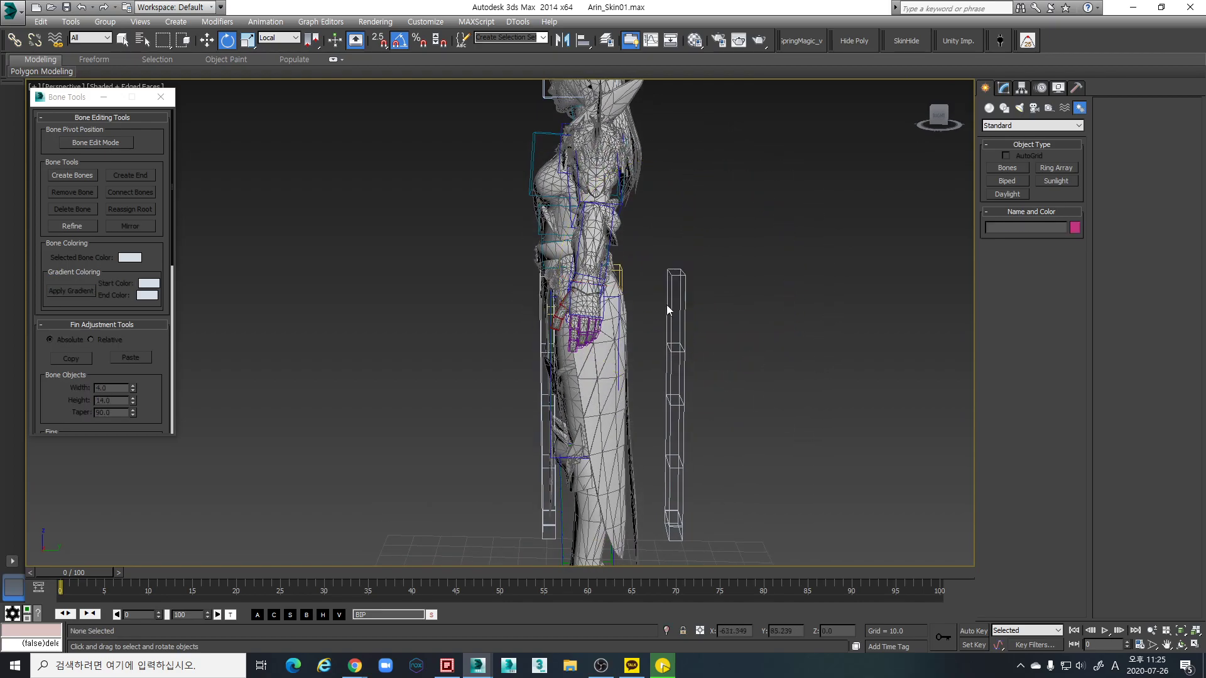
pyautogui.click(675, 320)
pyautogui.press('w')
pyautogui.keyDown('alt'); pyautogui.moveTo(759, 352); pyautogui.dragTo(742, 307, button='middle'); pyautogui.keyUp('alt')
pyautogui.scroll(5, 707, 349)
pyautogui.keyDown('alt'); pyautogui.moveTo(781, 253); pyautogui.dragTo(478, 200, button='middle'); pyautogui.keyUp('alt')
pyautogui.scroll(3, 558, 290)
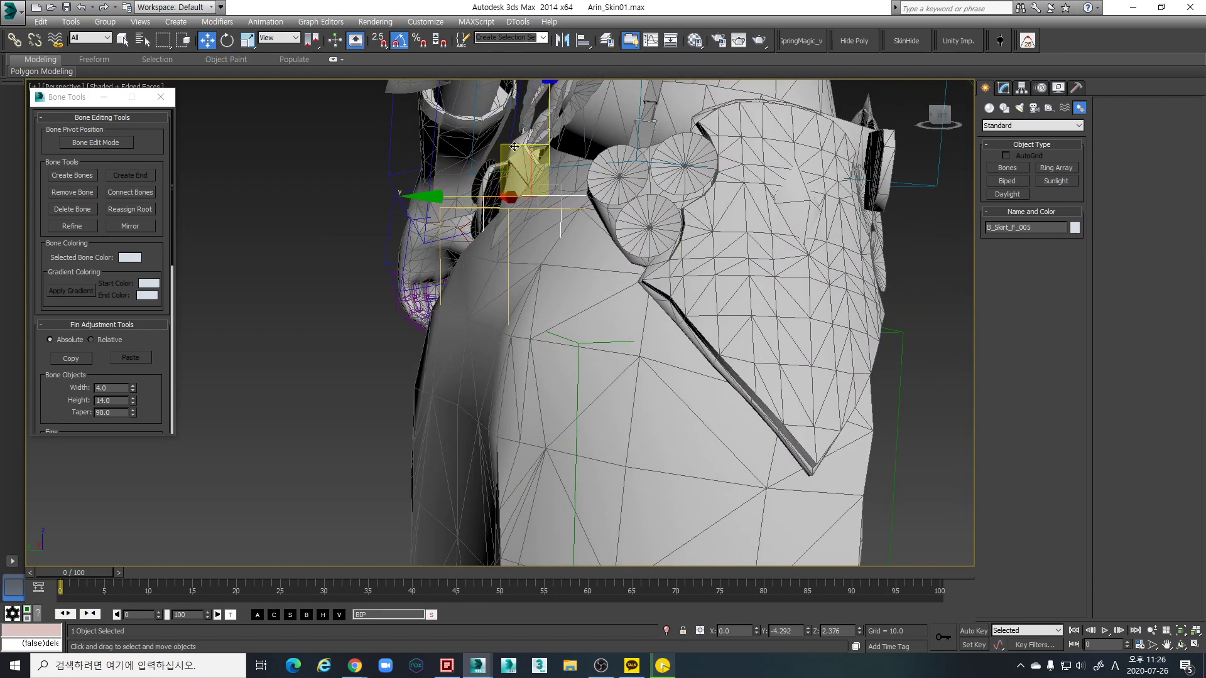
# Switch to wireframe and orbit around the skirt to inspect the copied bones
pyautogui.moveTo(518, 156)
pyautogui.keyDown('alt'); pyautogui.mouseDown(button='middle')
pyautogui.moveTo(408, 162)
pyautogui.moveTo(522, 167)
pyautogui.moveTo(566, 245)
pyautogui.moveTo(616, 261)
pyautogui.moveTo(597, 270)
pyautogui.moveTo(609, 281)
pyautogui.moveTo(725, 276)
pyautogui.moveTo(628, 272)
pyautogui.moveTo(681, 205)
pyautogui.moveTo(895, 214)
pyautogui.moveTo(761, 223)
pyautogui.moveTo(620, 203)
pyautogui.moveTo(667, 187)
pyautogui.moveTo(656, 189)
pyautogui.mouseUp(button='middle'); pyautogui.keyUp('alt')
pyautogui.press('F3')
pyautogui.press('F3')
pyautogui.scroll(3, 571, 283)
pyautogui.scroll(-2, 725, 274)
pyautogui.scroll(3, 665, 273)
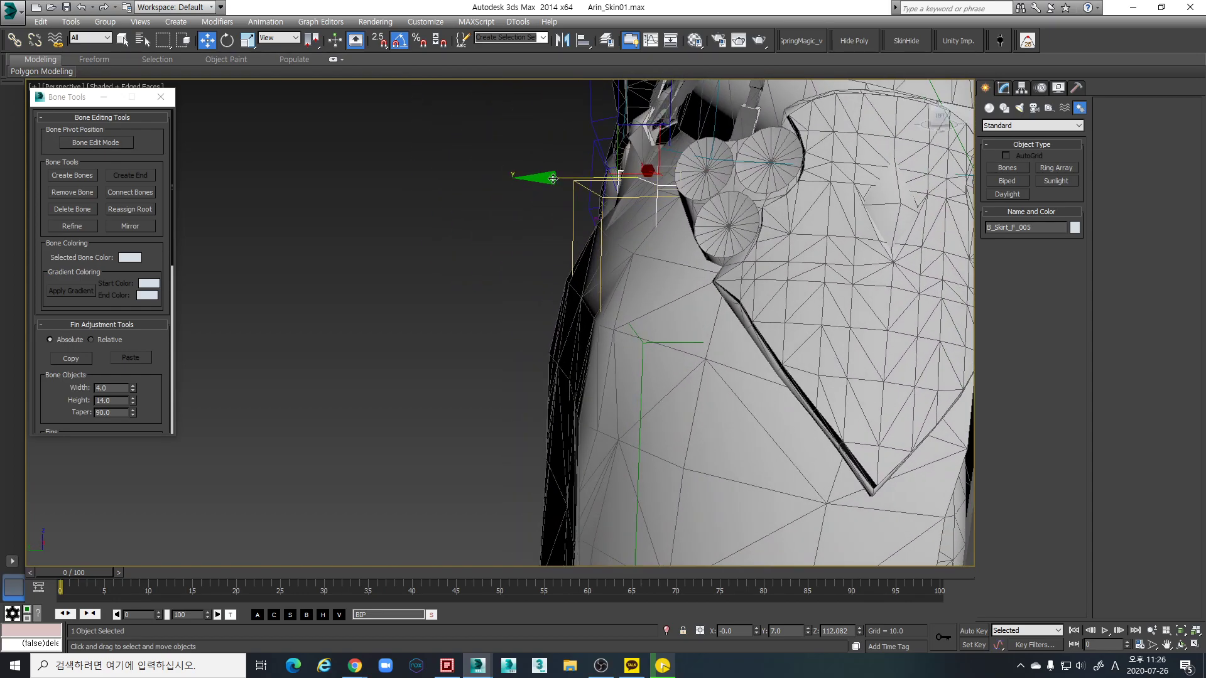
pyautogui.keyDown('alt'); pyautogui.moveTo(550, 178); pyautogui.dragTo(628, 229, button='middle'); pyautogui.keyUp('alt')
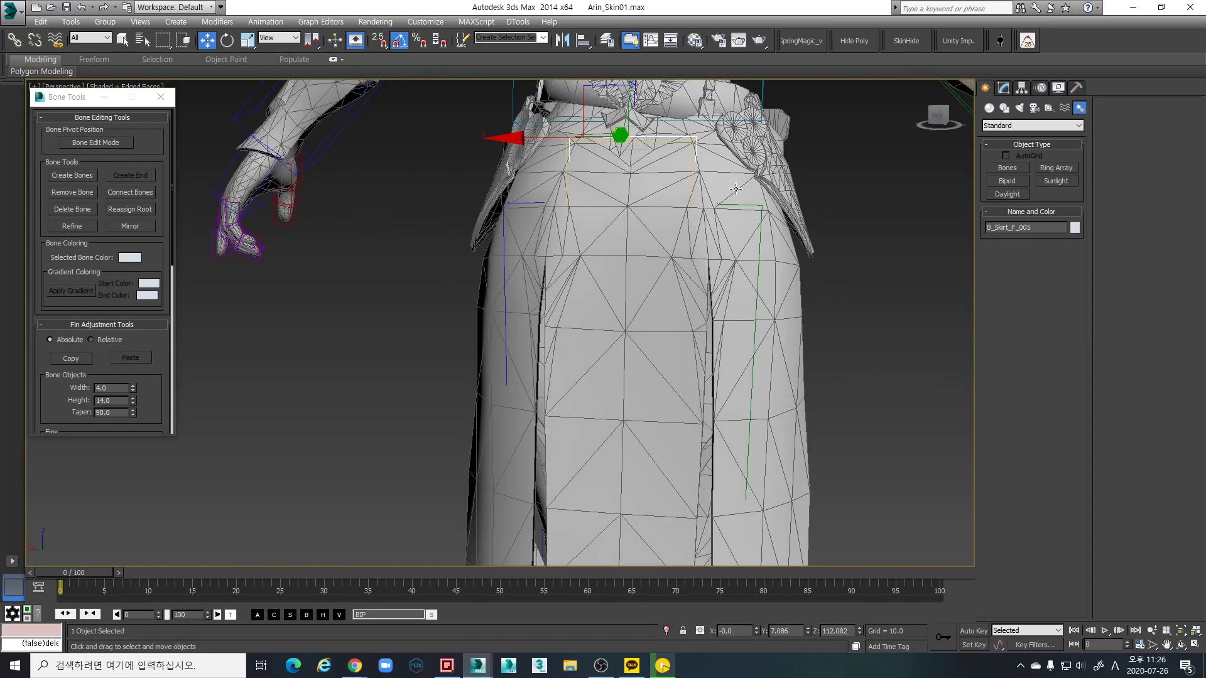
# Rotate B_Skirt_F_005 outward from the hip and back toward the leg
pyautogui.press('e')
pyautogui.moveTo(530, 190); pyautogui.dragTo(529, 188)
pyautogui.keyDown('alt'); pyautogui.moveTo(649, 242); pyautogui.dragTo(651, 223, button='middle'); pyautogui.keyUp('alt')
pyautogui.moveTo(617, 201); pyautogui.dragTo(612, 226)
pyautogui.keyDown('alt'); pyautogui.moveTo(612, 226); pyautogui.dragTo(546, 250, button='middle'); pyautogui.keyUp('alt')
# Rotate B_Skirt_F_006 to follow the skirt panel and refine B_Skirt_F_005's angle
pyautogui.click(542, 203)
pyautogui.moveTo(577, 274); pyautogui.dragTo(591, 269)
pyautogui.keyDown('alt'); pyautogui.moveTo(596, 268); pyautogui.dragTo(594, 193, button='middle'); pyautogui.keyUp('alt')
pyautogui.click(559, 184)
pyautogui.moveTo(593, 193); pyautogui.dragTo(595, 195)
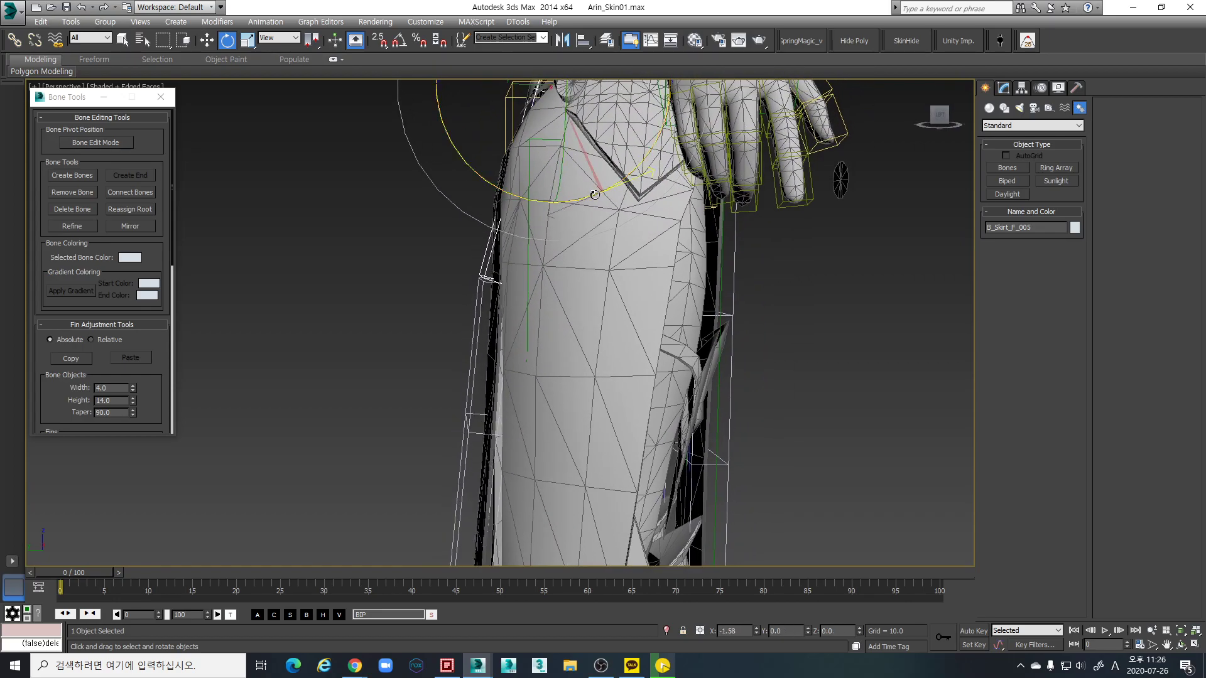
pyautogui.moveTo(594, 194)
pyautogui.keyDown('alt'); pyautogui.mouseDown(button='middle')
pyautogui.moveTo(512, 272)
pyautogui.moveTo(520, 291)
pyautogui.moveTo(541, 276)
pyautogui.mouseUp(button='middle'); pyautogui.keyUp('alt')
# Rotate B_Skirt_F_006 to Y 96.553 along the skirt side, then restore shaded display
pyautogui.press('F3')
pyautogui.click(472, 323)
pyautogui.moveTo(566, 303); pyautogui.dragTo(571, 301)
pyautogui.moveTo(573, 368)
pyautogui.keyDown('alt'); pyautogui.mouseDown(button='middle')
pyautogui.moveTo(571, 348)
pyautogui.moveTo(798, 355)
pyautogui.mouseUp(button='middle'); pyautogui.keyUp('alt')
pyautogui.press('F3')
# Rotate B_Skirt_F_006 slightly to better fit the skirt panel
pyautogui.click(536, 316)
pyautogui.click(527, 246)
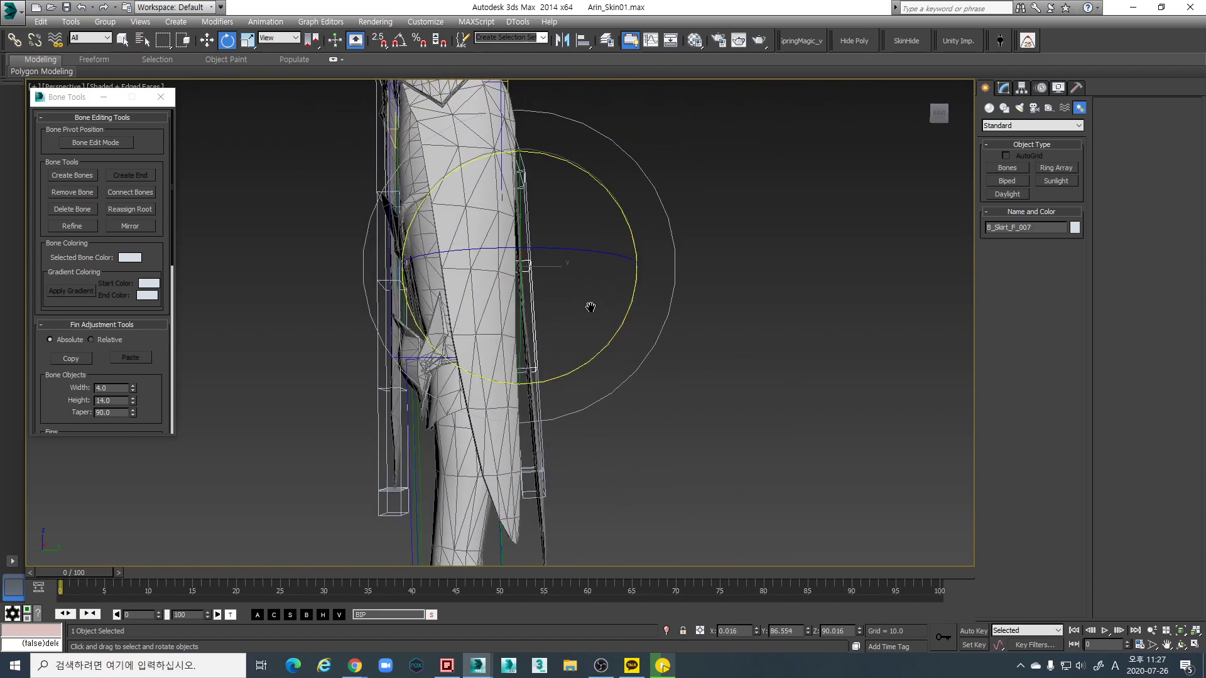
pyautogui.moveTo(586, 266); pyautogui.dragTo(590, 270)
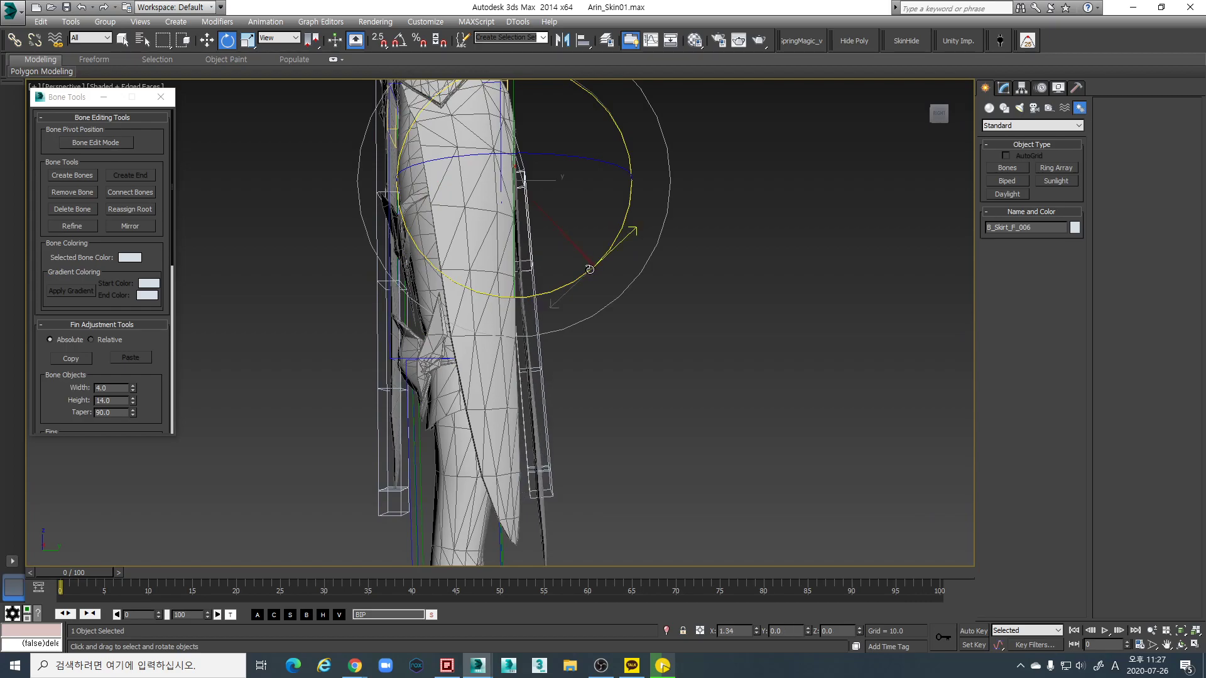
pyautogui.keyDown('alt'); pyautogui.moveTo(589, 269); pyautogui.dragTo(521, 299, button='middle'); pyautogui.keyUp('alt')
pyautogui.keyDown('alt'); pyautogui.moveTo(538, 342); pyautogui.dragTo(351, 270, button='middle'); pyautogui.keyUp('alt')
# In Bone Edit Mode, slide B_Skirt_F_007 down the panel and undo the accidental mesh move
pyautogui.click(113, 144)
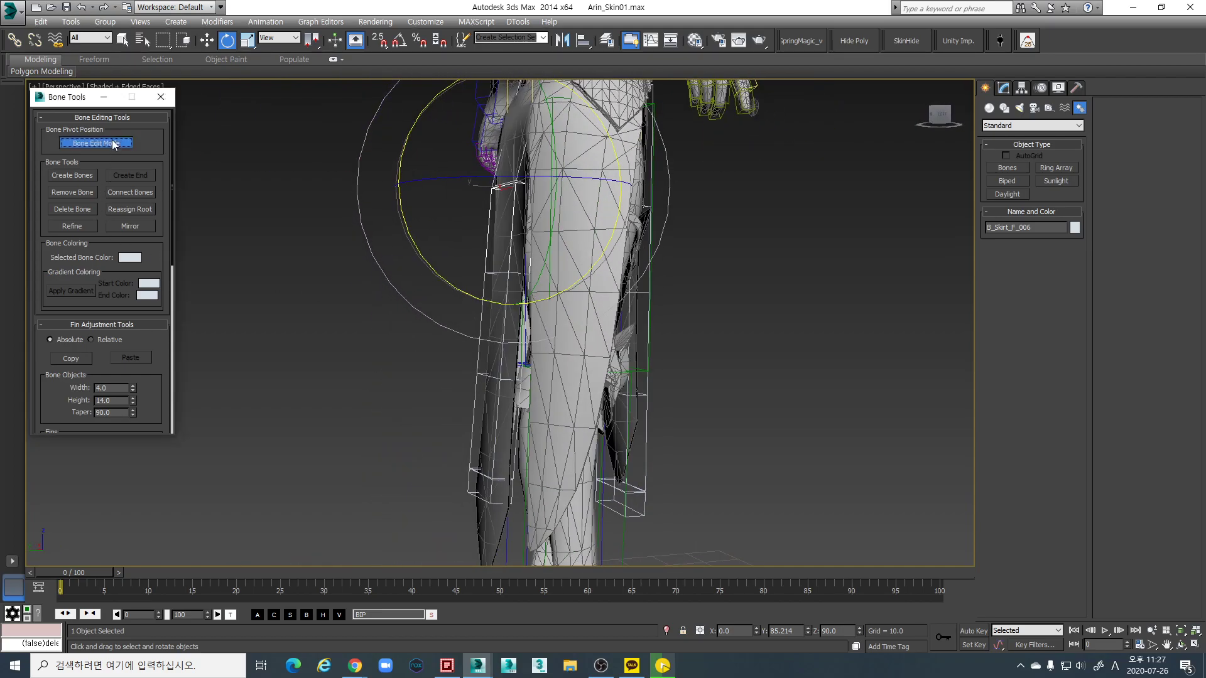
pyautogui.keyDown('alt'); pyautogui.moveTo(565, 270); pyautogui.dragTo(537, 267, button='middle'); pyautogui.keyUp('alt')
pyautogui.click(527, 301)
pyautogui.press('w')
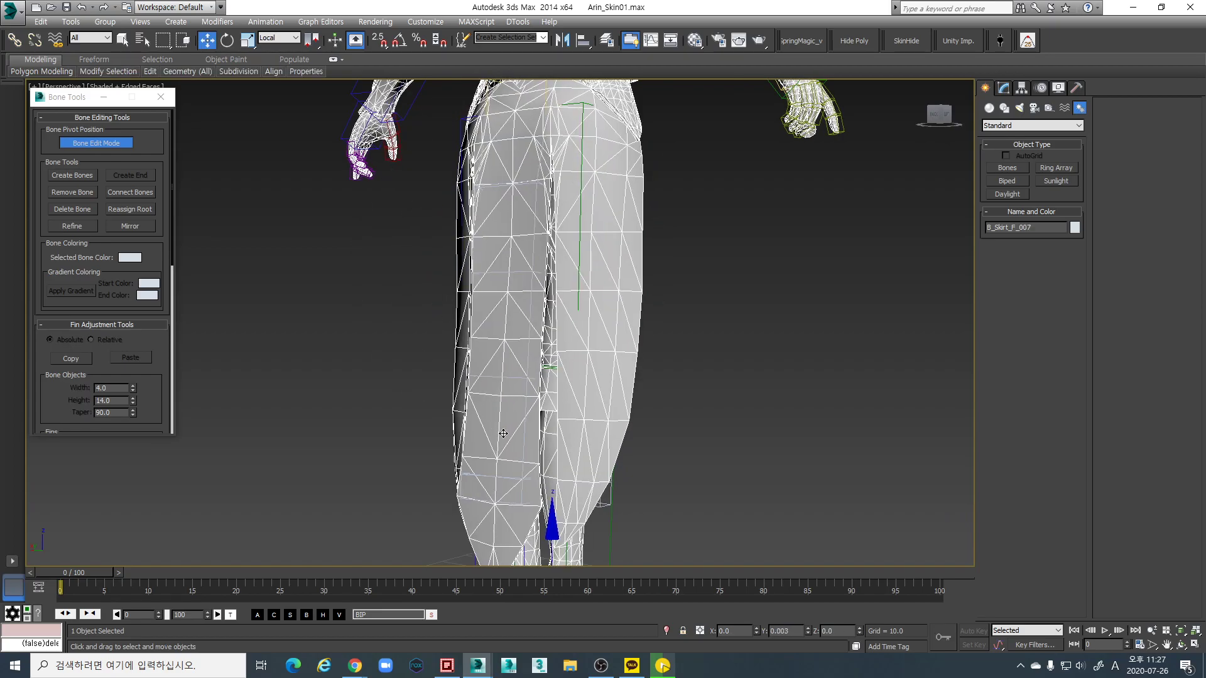
pyautogui.moveTo(505, 409); pyautogui.dragTo(506, 428)
pyautogui.moveTo(507, 429); pyautogui.dragTo(545, 354, button='middle')
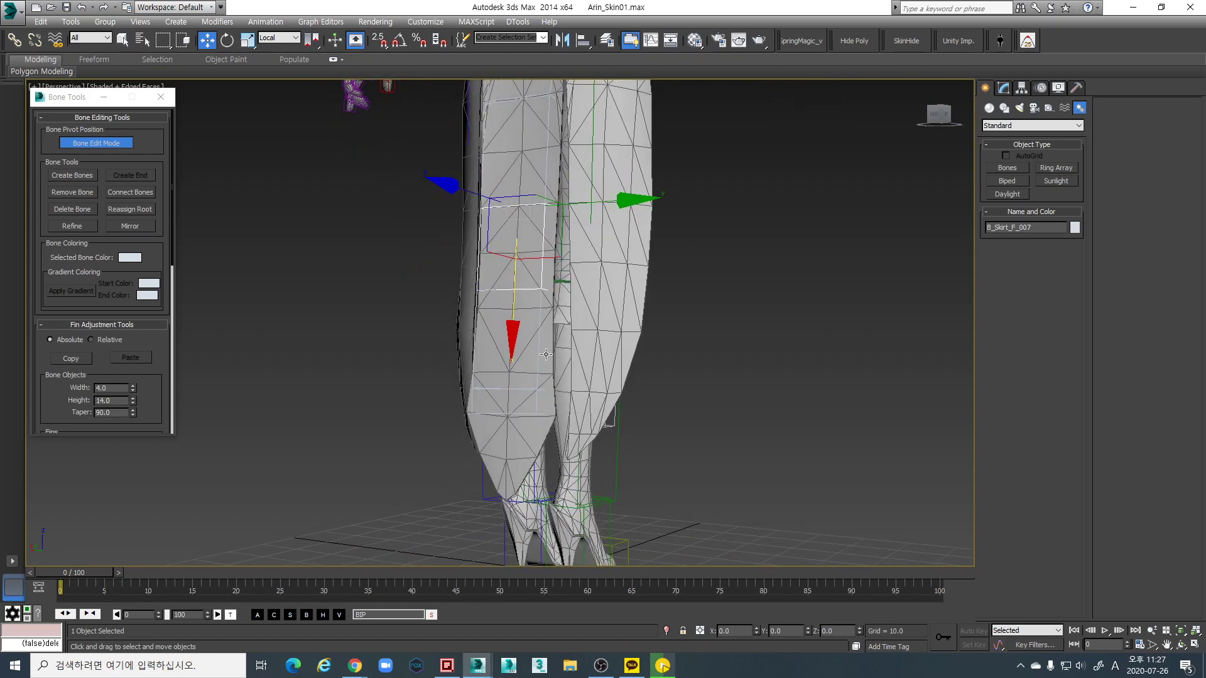
pyautogui.click(513, 402)
pyautogui.moveTo(503, 428); pyautogui.dragTo(499, 553)
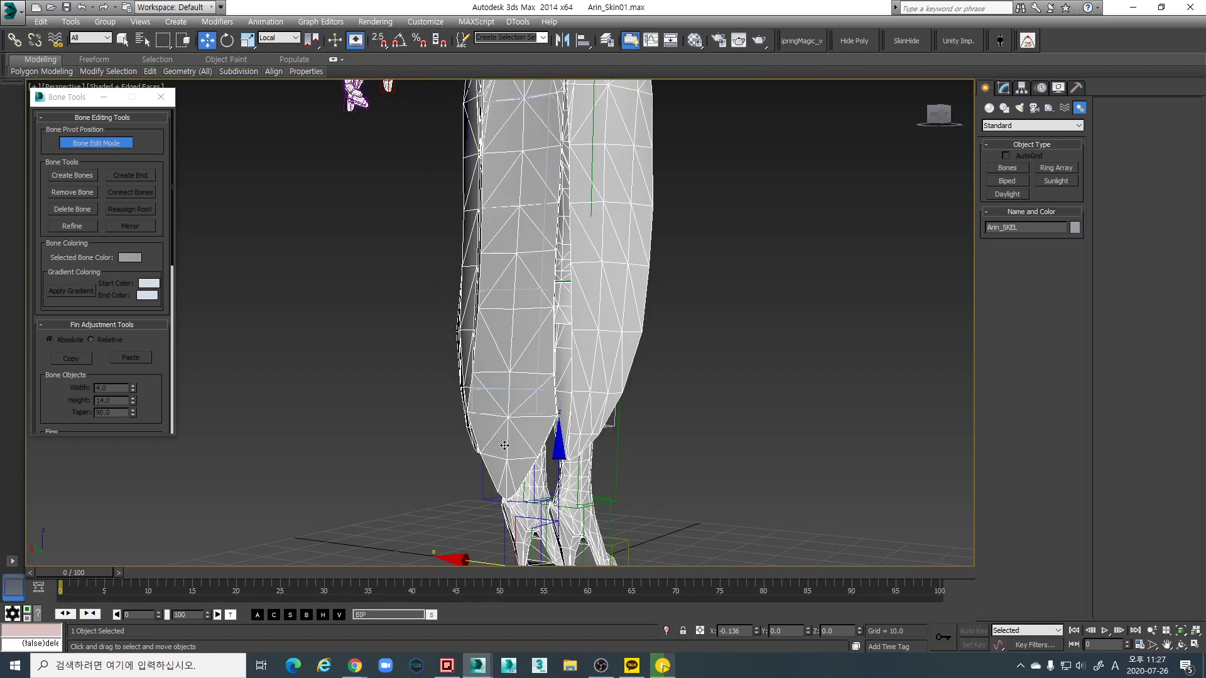
pyautogui.hotkey('ctrl', 'z')
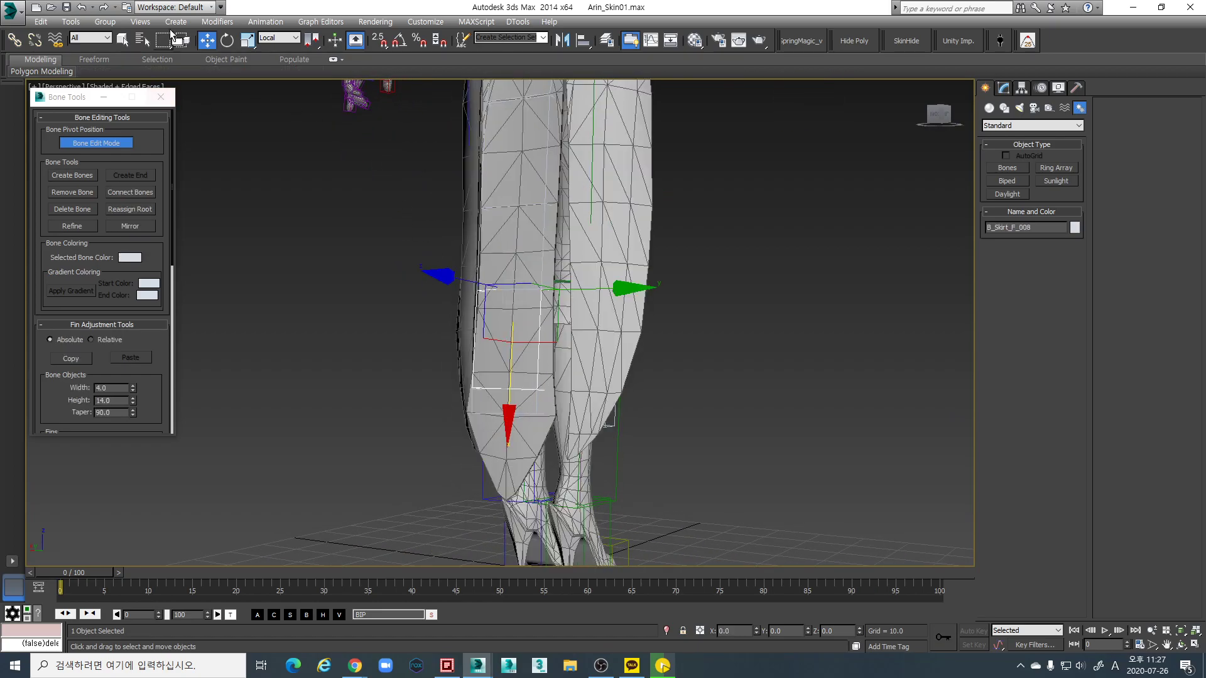
# Freeze the Mesh layer in the layer manager
pyautogui.click(606, 41)
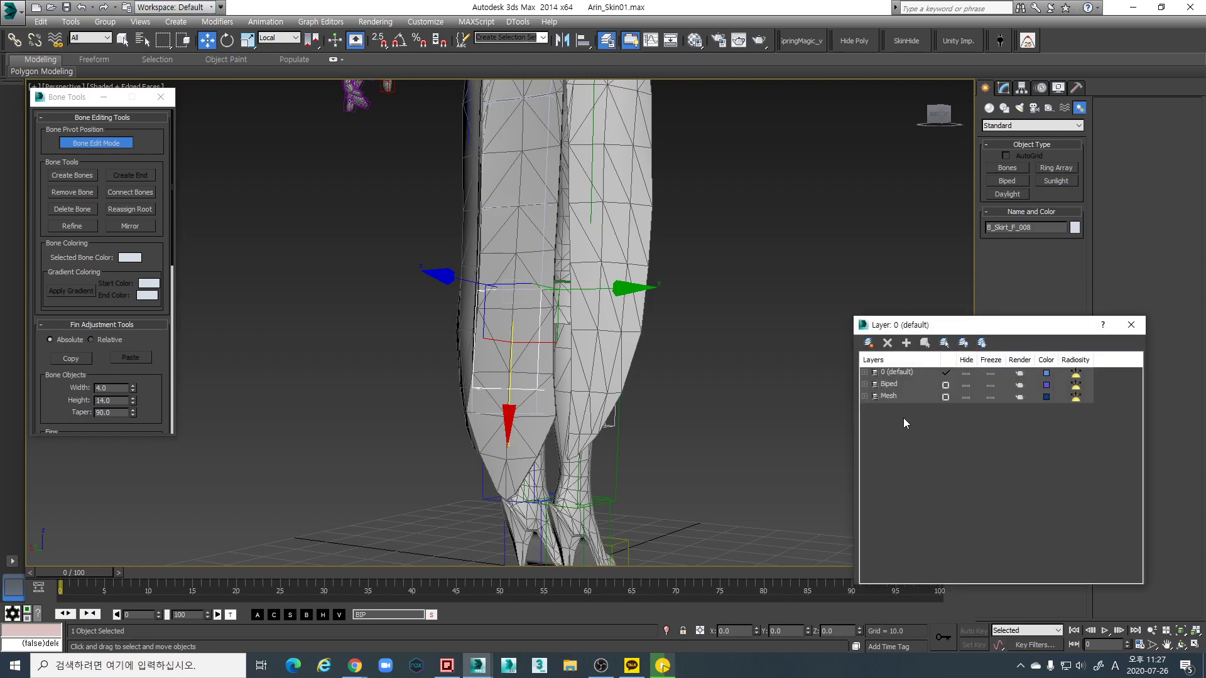
pyautogui.click(865, 397)
pyautogui.click(865, 397)
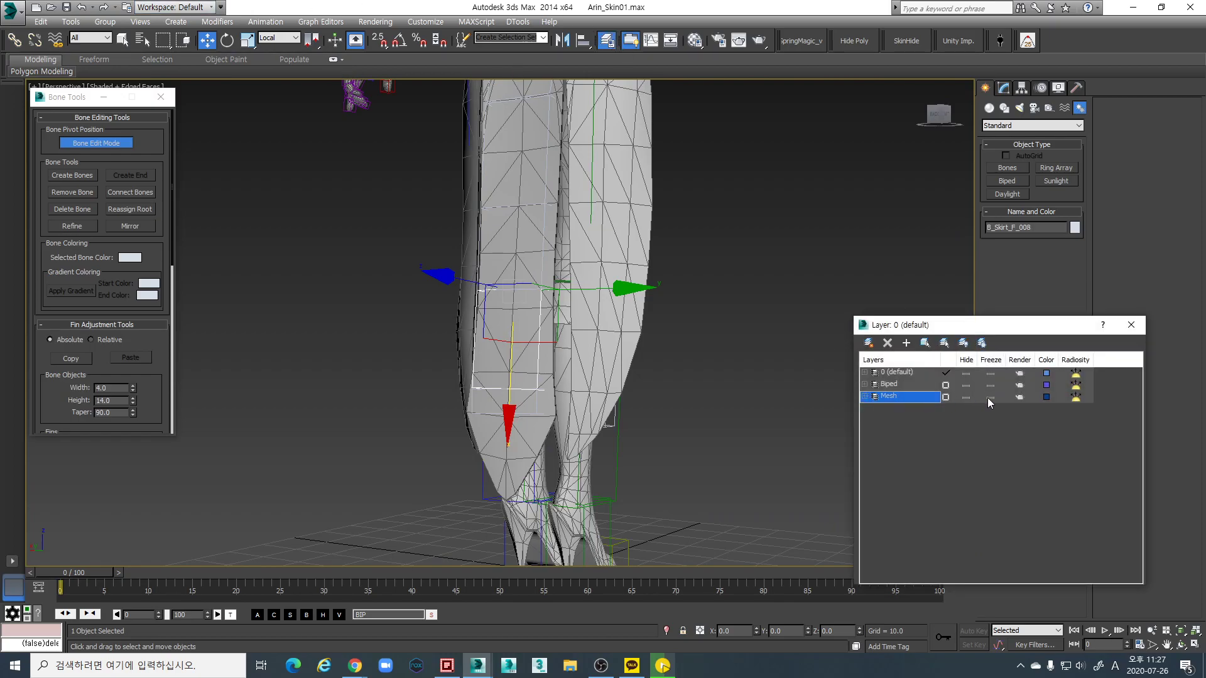
pyautogui.click(990, 397)
pyautogui.keyDown('alt'); pyautogui.moveTo(552, 377); pyautogui.dragTo(549, 423, button='middle'); pyautogui.keyUp('alt')
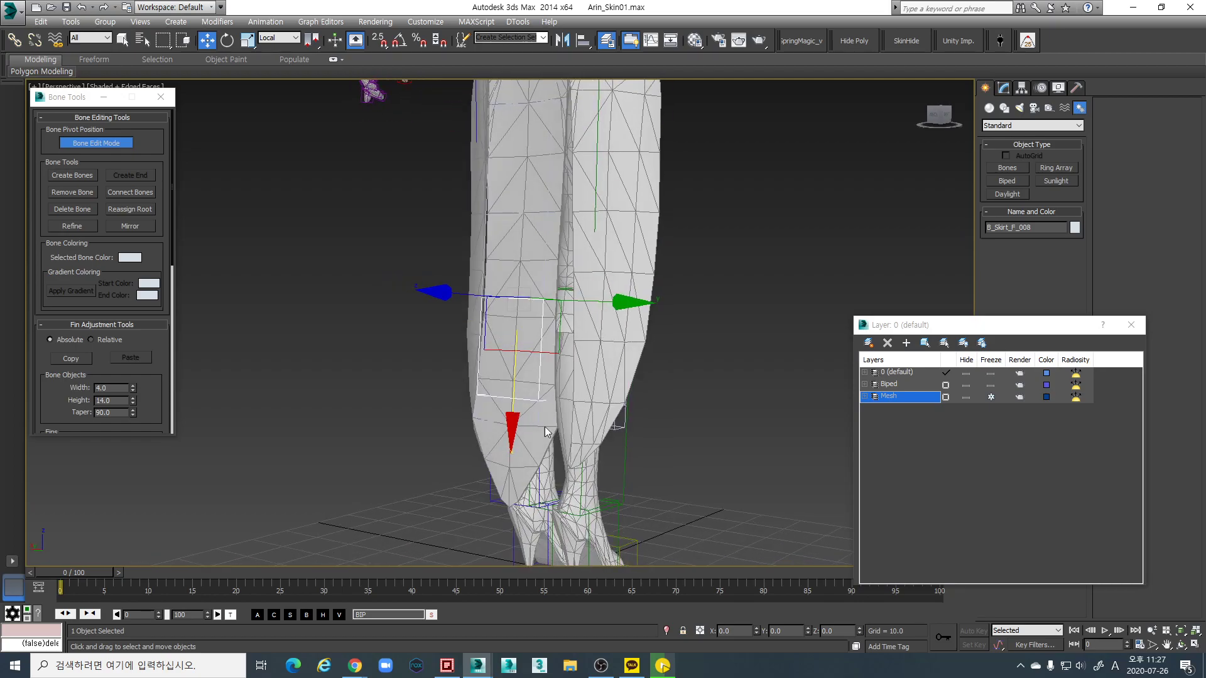
# Slide B_Skirt_F_008 and end bone B_Skirt_F_End001 down to the skirt hem
pyautogui.click(1129, 325)
pyautogui.moveTo(514, 420); pyautogui.dragTo(515, 436)
pyautogui.keyDown('alt'); pyautogui.moveTo(516, 436); pyautogui.dragTo(499, 356, button='middle'); pyautogui.keyUp('alt')
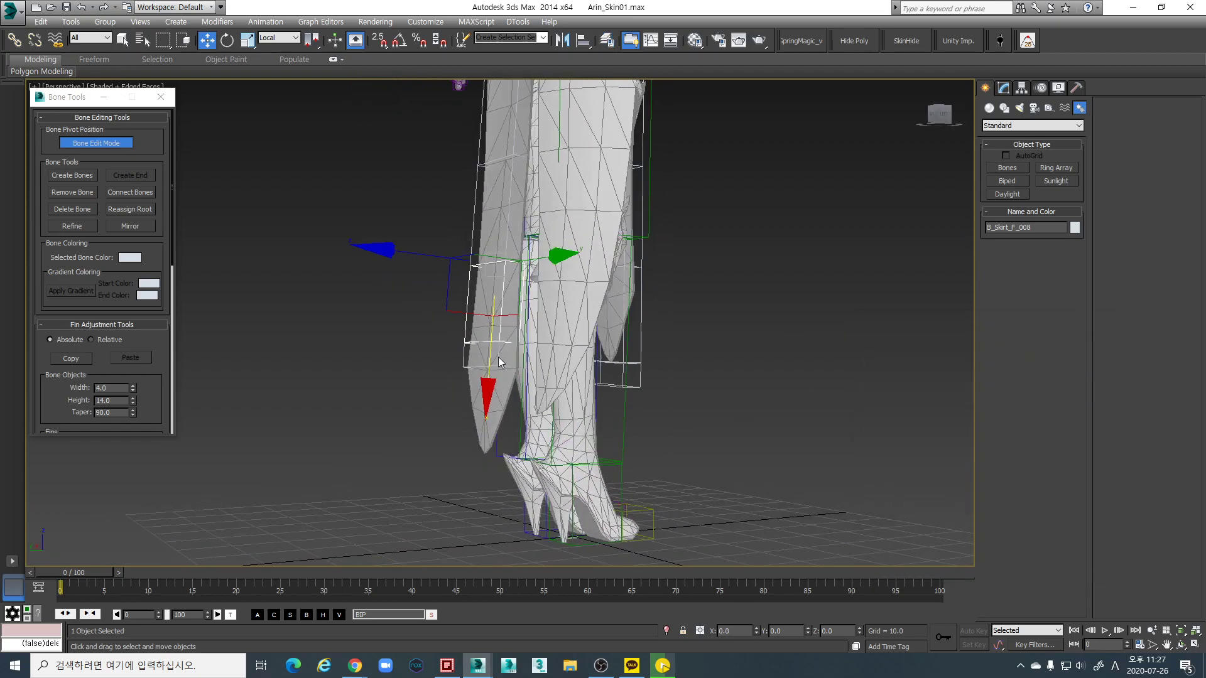
pyautogui.click(494, 364)
pyautogui.moveTo(485, 474); pyautogui.dragTo(481, 585)
pyautogui.keyDown('alt'); pyautogui.moveTo(493, 490); pyautogui.dragTo(460, 305, button='middle'); pyautogui.keyUp('alt')
pyautogui.scroll(-8, 459, 309)
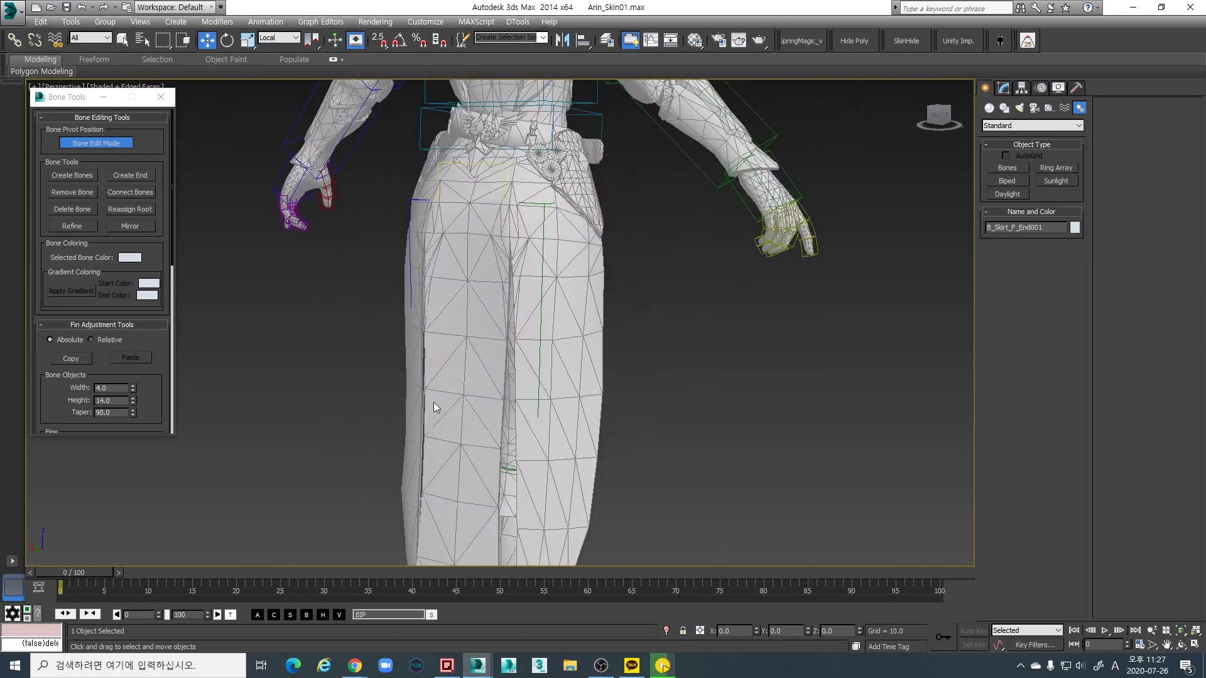
pyautogui.keyDown('alt'); pyautogui.moveTo(459, 363); pyautogui.dragTo(463, 304, button='middle'); pyautogui.keyUp('alt')
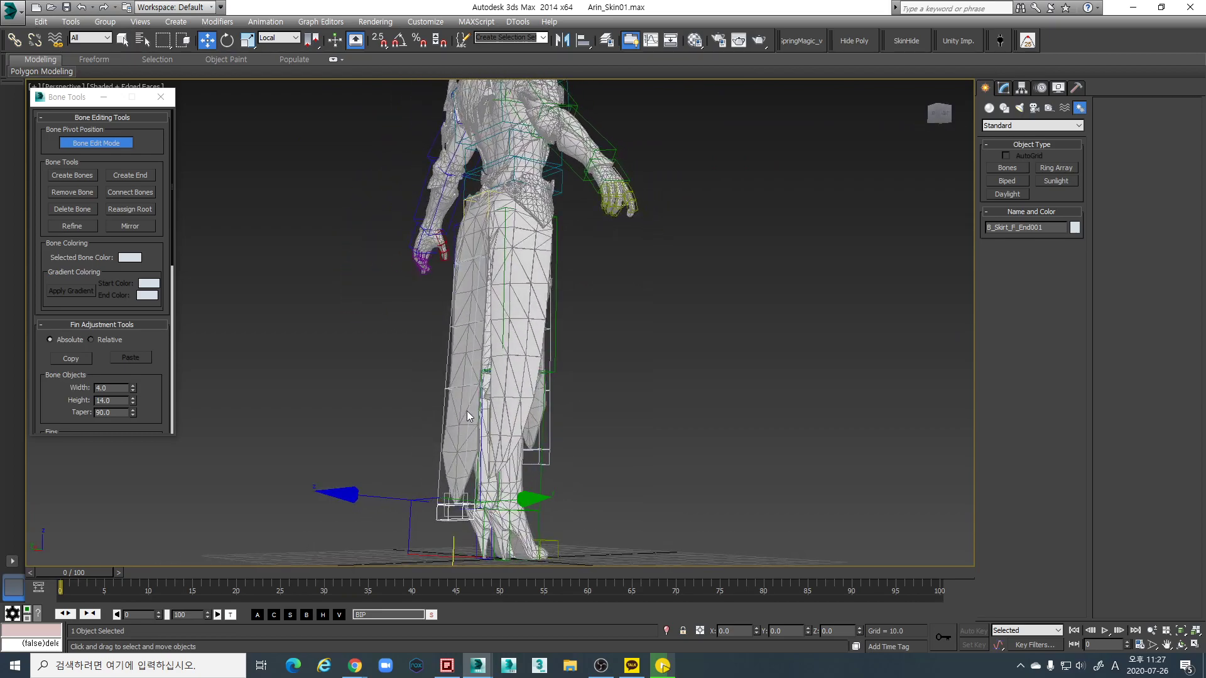
# Nudge B_Skirt_F_007 slightly down, keeping B_Skirt_F_008 in place
pyautogui.click(472, 370)
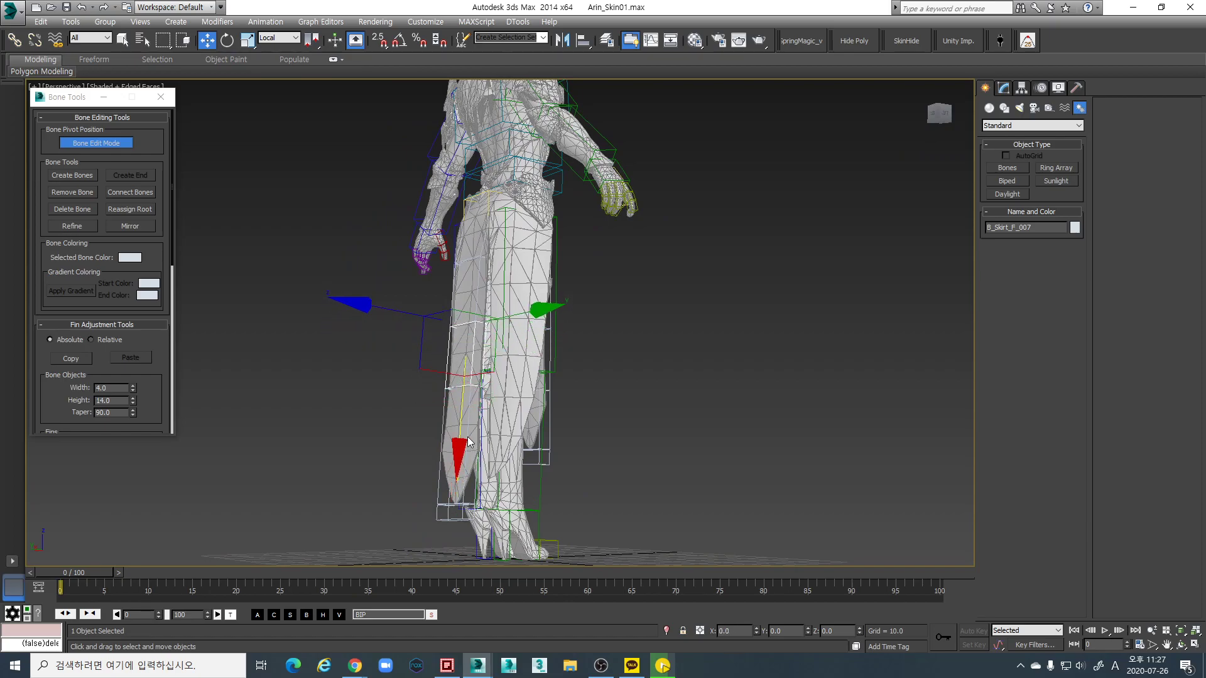
pyautogui.click(468, 445)
pyautogui.moveTo(457, 518); pyautogui.dragTo(460, 545)
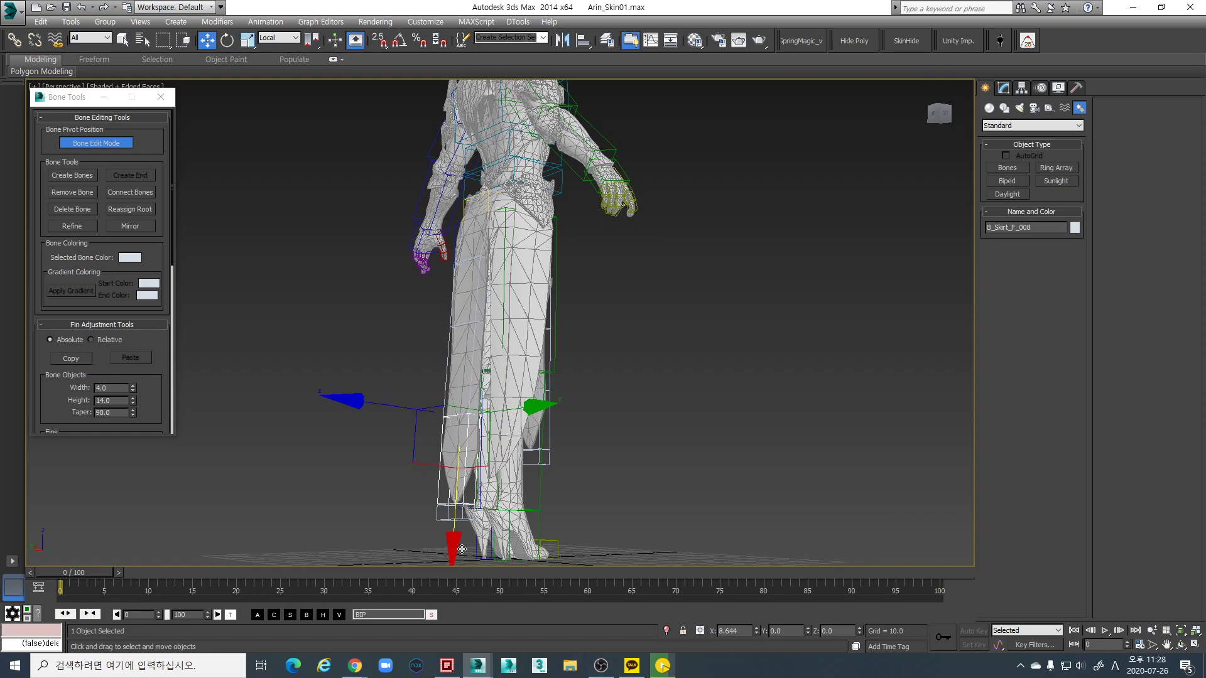
pyautogui.rightClick(460, 545)
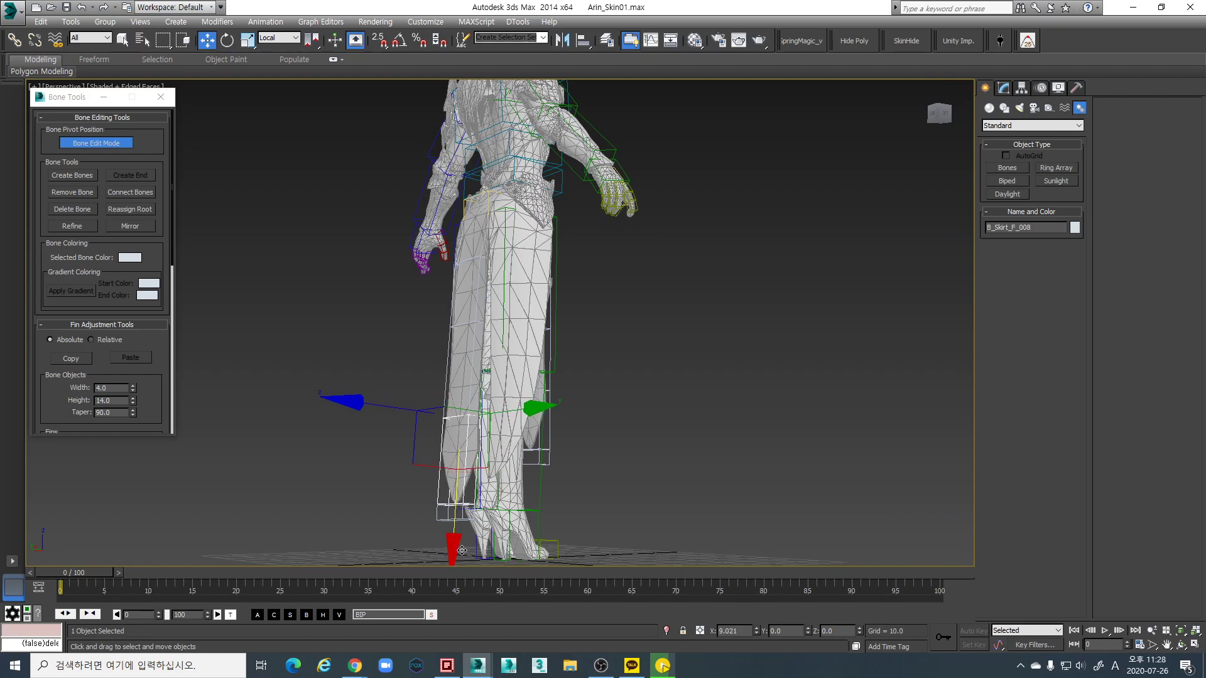
pyautogui.click(473, 344)
pyautogui.moveTo(465, 447); pyautogui.dragTo(457, 457)
# Orbit to a front view and select the whole front skirt bone chain
pyautogui.keyDown('alt'); pyautogui.moveTo(531, 433); pyautogui.dragTo(600, 452, button='middle'); pyautogui.keyUp('alt')
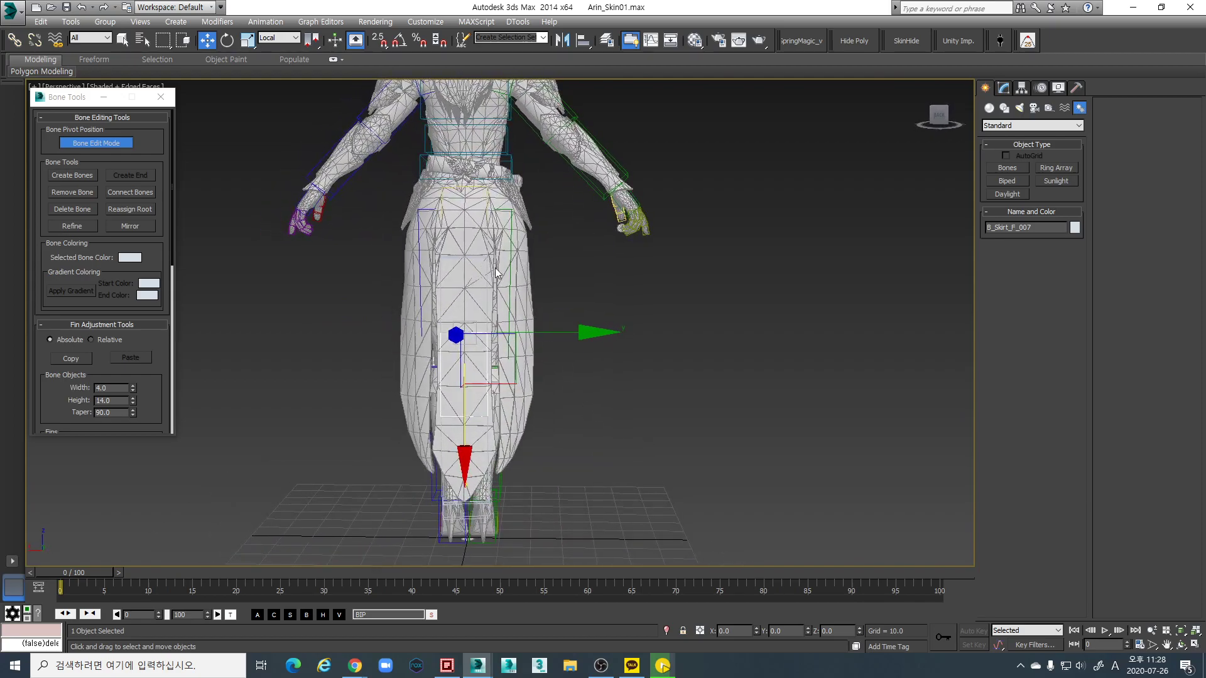
pyautogui.scroll(2, 499, 281)
pyautogui.scroll(-2, 500, 281)
pyautogui.doubleClick(502, 269)
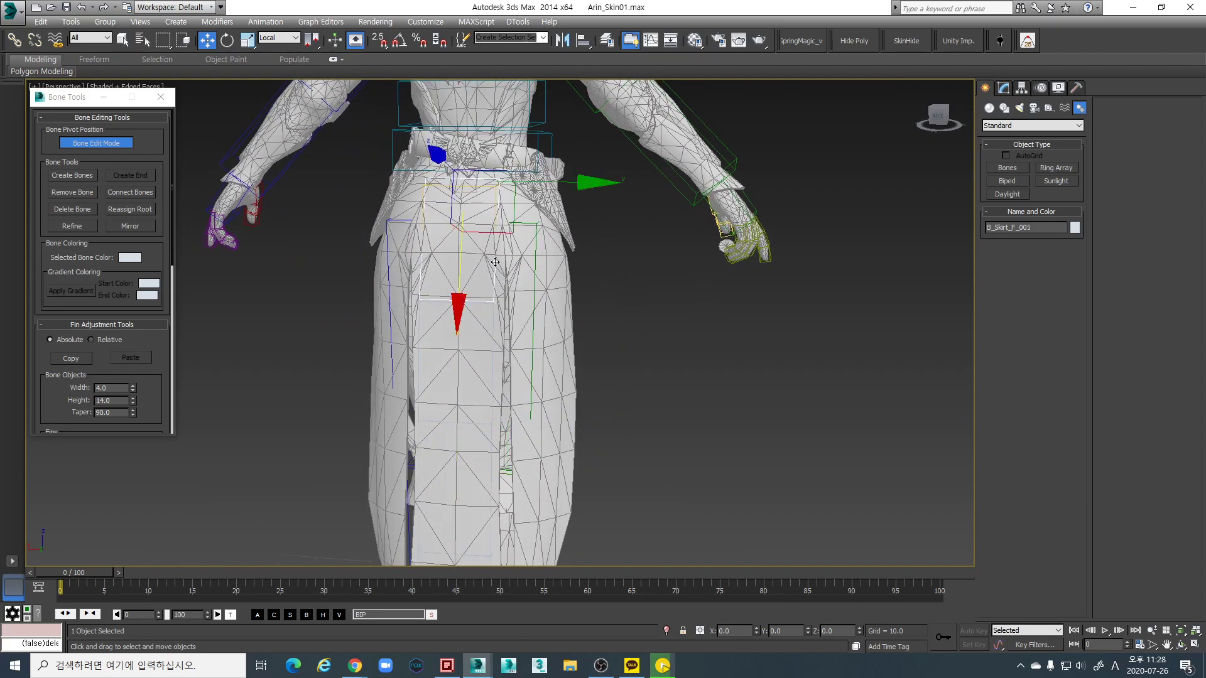
pyautogui.moveTo(506, 267); pyautogui.dragTo(513, 239, button='middle')
# Raise the selected chain's bone Height from 14 to 18.5 and orbit to check the fit
pyautogui.scroll(-2, 521, 245)
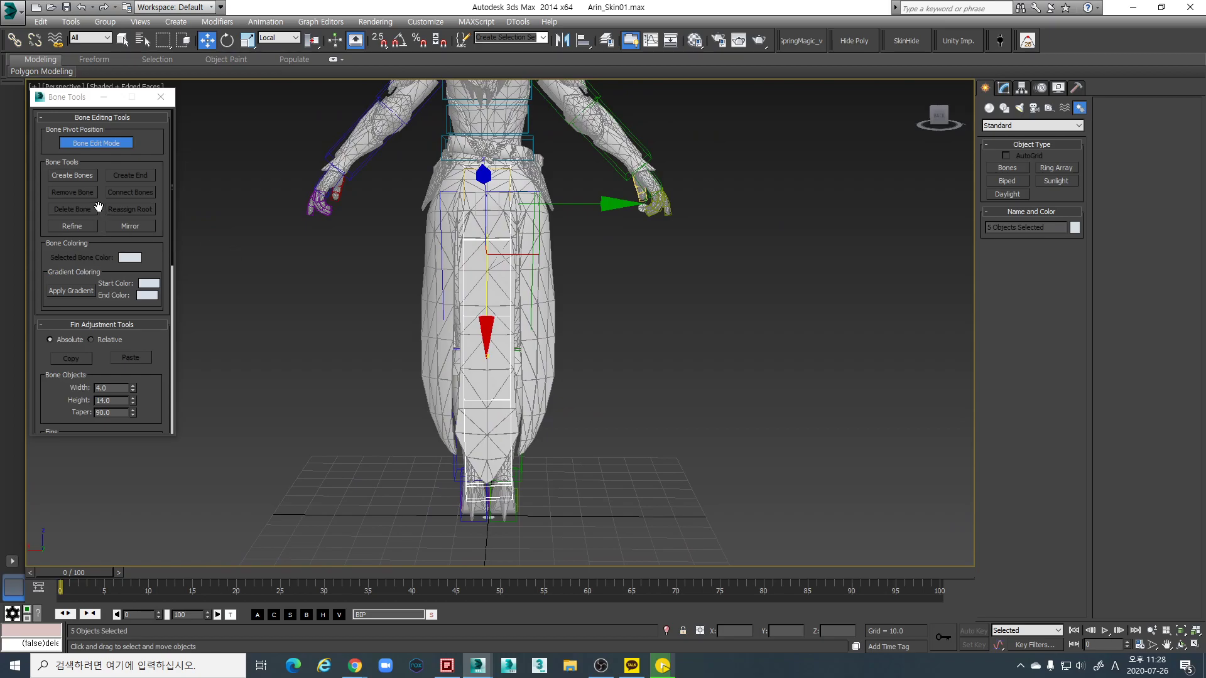
pyautogui.moveTo(137, 400); pyautogui.dragTo(134, 371)
pyautogui.keyDown('alt'); pyautogui.moveTo(665, 286); pyautogui.dragTo(478, 349, button='middle'); pyautogui.keyUp('alt')
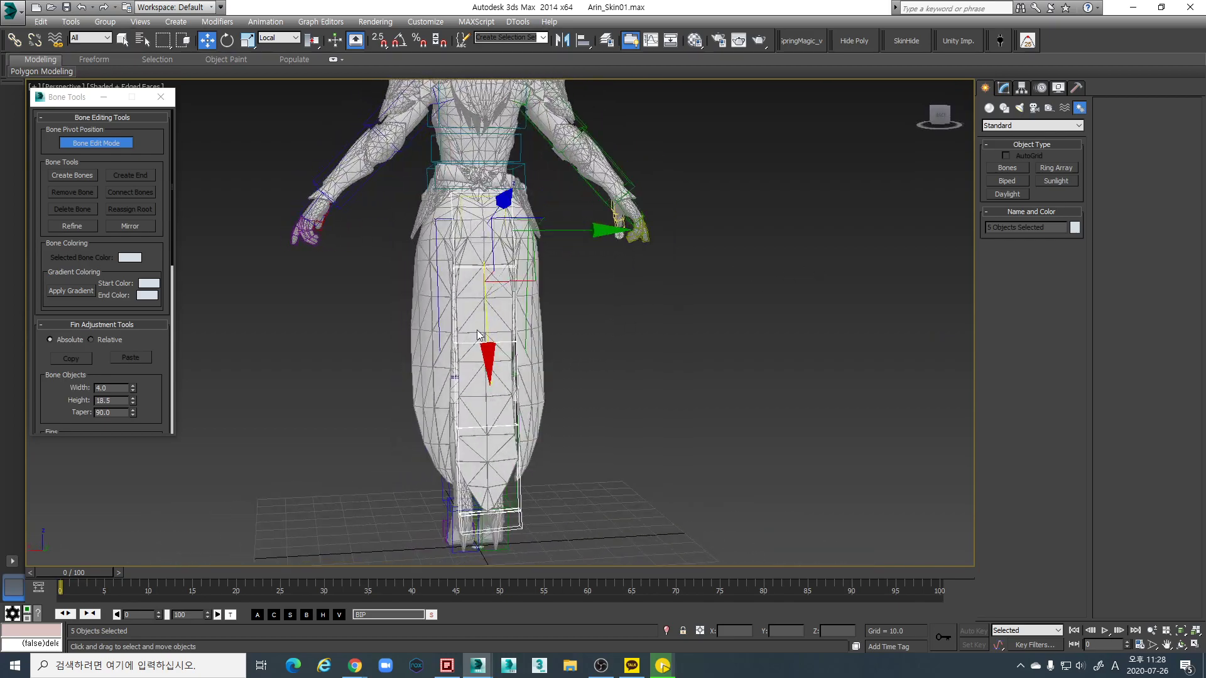
pyautogui.scroll(6, 454, 348)
pyautogui.keyDown('alt'); pyautogui.moveTo(515, 309); pyautogui.dragTo(484, 292, button='middle'); pyautogui.keyUp('alt')
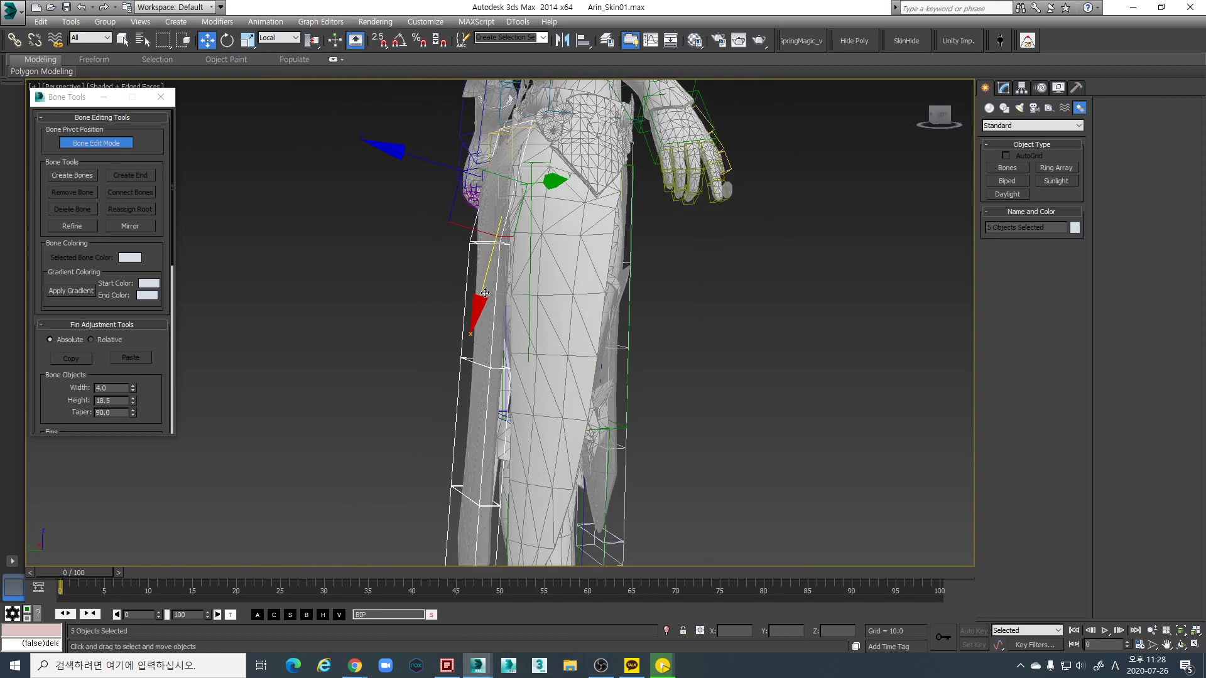
pyautogui.keyDown('alt'); pyautogui.moveTo(482, 280); pyautogui.dragTo(533, 291, button='middle'); pyautogui.keyUp('alt')
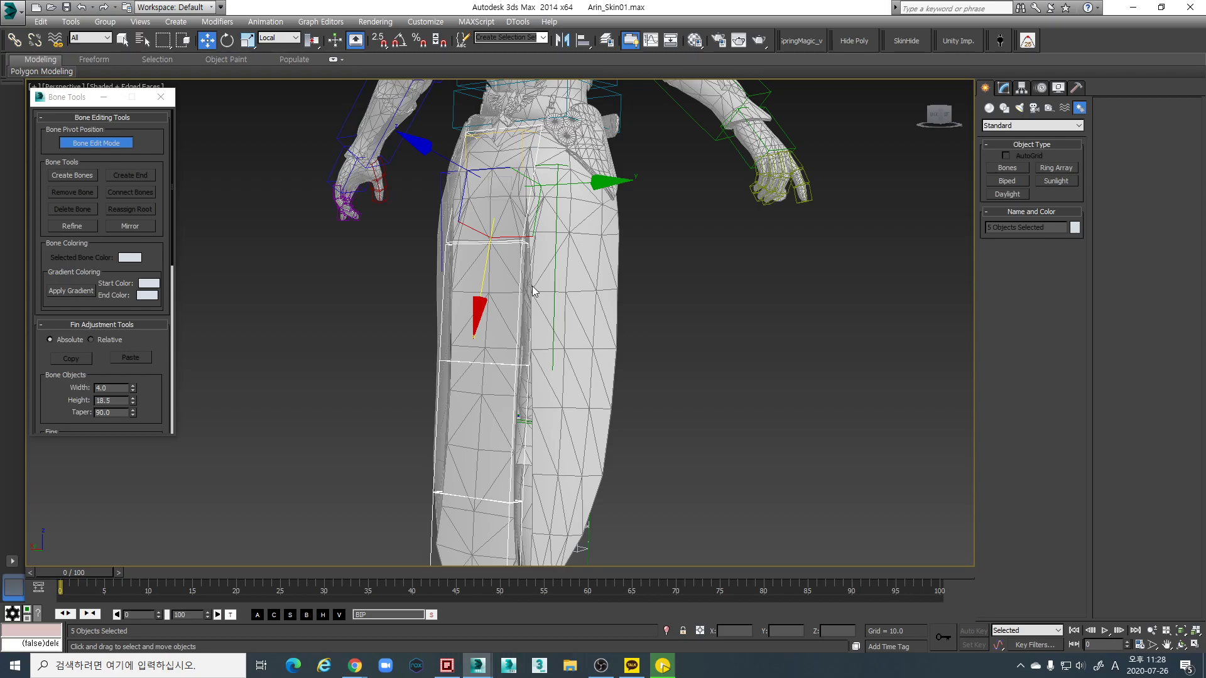
pyautogui.moveTo(520, 289); pyautogui.dragTo(474, 294, button='middle')
pyautogui.keyDown('alt'); pyautogui.moveTo(534, 244); pyautogui.dragTo(456, 207, button='middle'); pyautogui.keyUp('alt')
pyautogui.keyDown('alt'); pyautogui.moveTo(440, 299); pyautogui.dragTo(597, 273, button='middle'); pyautogui.keyUp('alt')
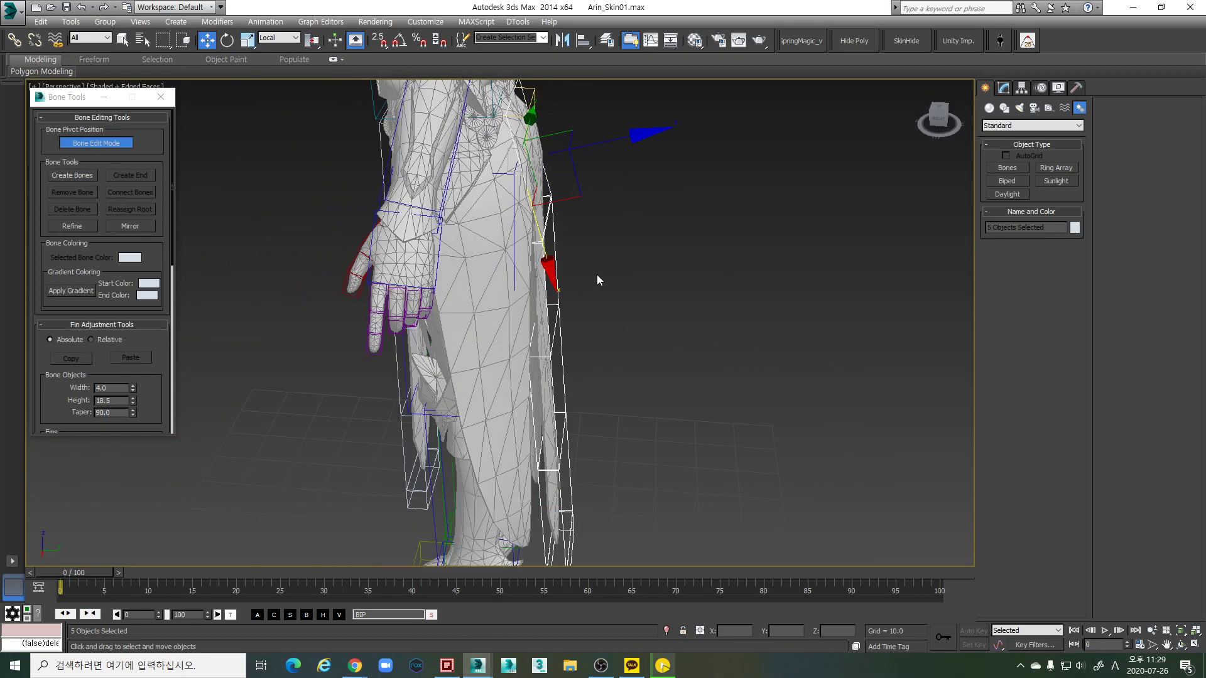
pyautogui.keyDown('alt'); pyautogui.moveTo(608, 331); pyautogui.dragTo(477, 194, button='middle'); pyautogui.keyUp('alt')
# In the Front view, draw a four-bone chain with end nub down the skirt side, then return to Perspective
pyautogui.press('f')
pyautogui.click(100, 178)
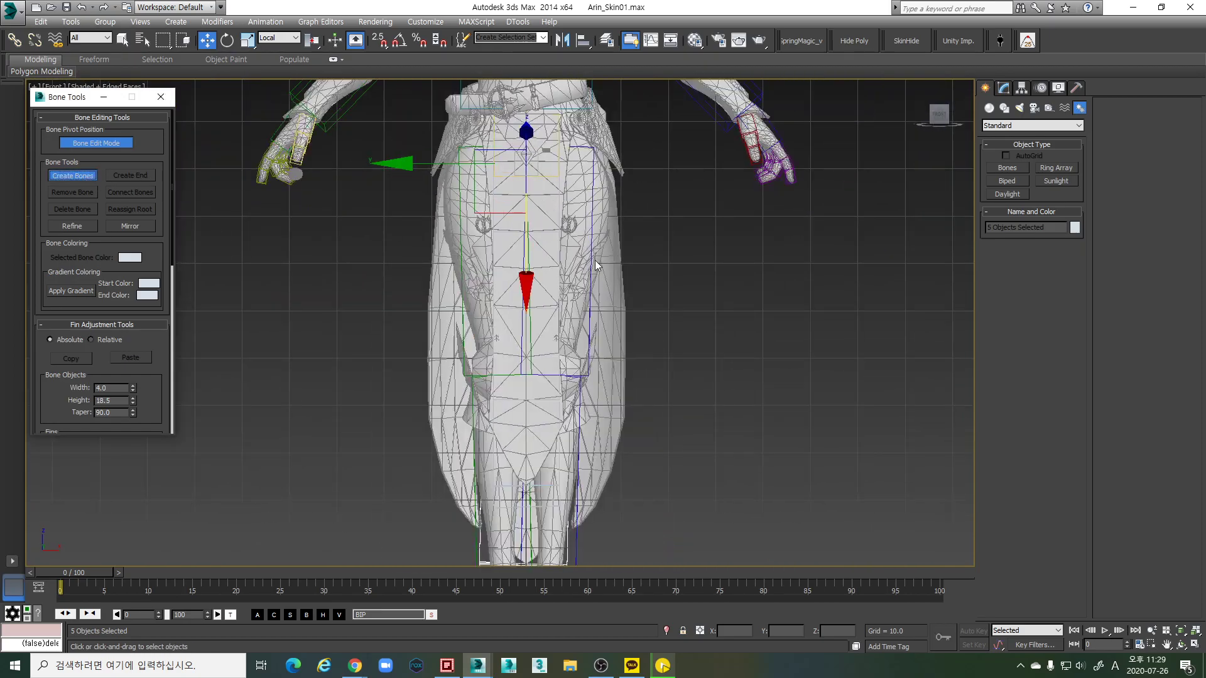
pyautogui.click(623, 112)
pyautogui.click(653, 215)
pyautogui.click(661, 309)
pyautogui.click(658, 409)
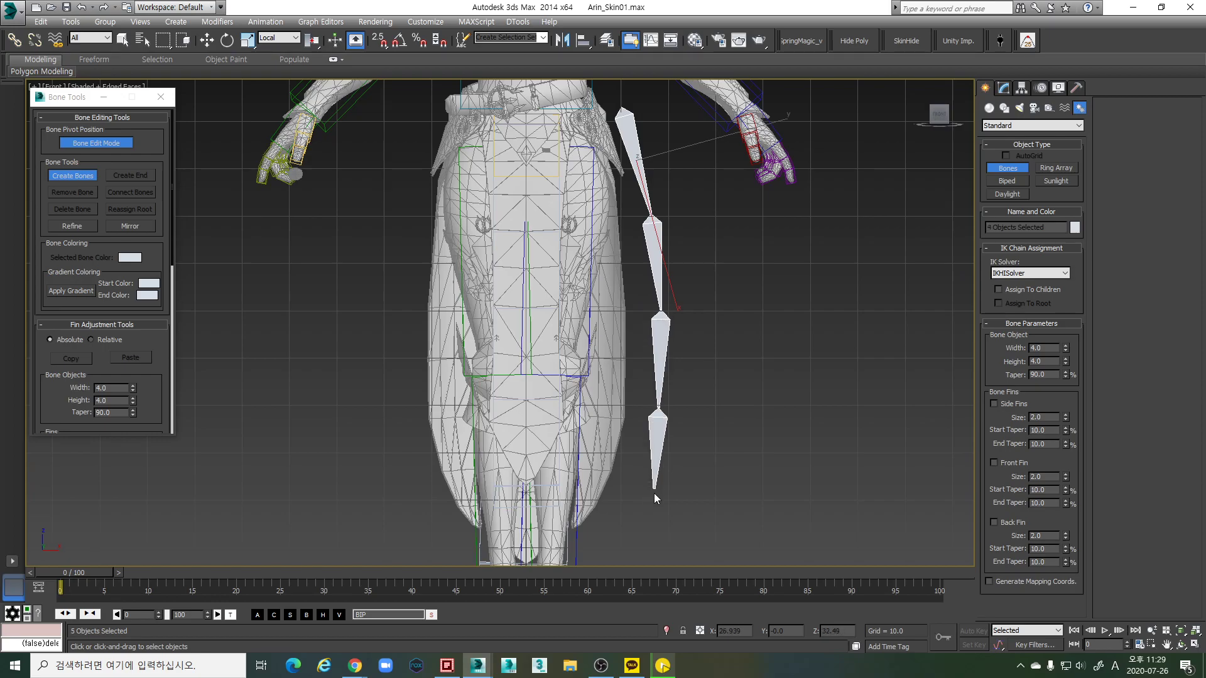
pyautogui.click(655, 532)
pyautogui.rightClick(656, 532)
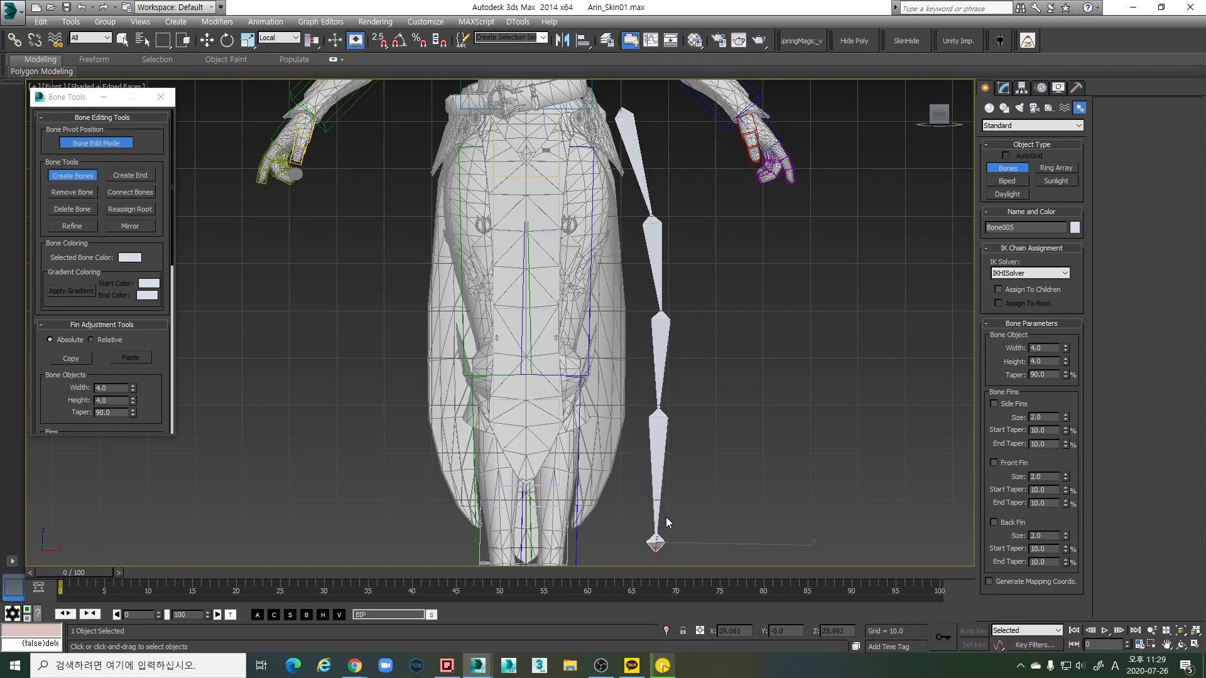
pyautogui.scroll(-2, 713, 378)
pyautogui.press('p')
pyautogui.keyDown('alt'); pyautogui.moveTo(725, 333); pyautogui.dragTo(684, 255, button='middle'); pyautogui.keyUp('alt')
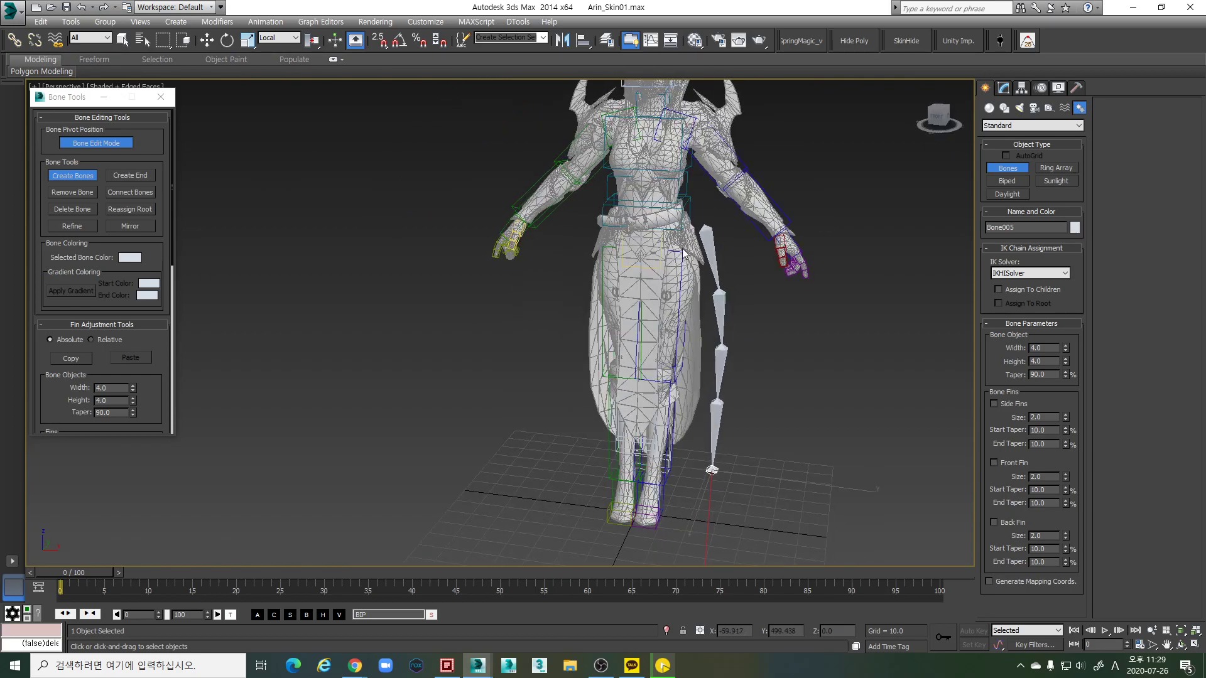
# Select the new skirt bone chain and set its bone width to 17.3 and height to 4.0
pyautogui.press('e')
pyautogui.keyDown('alt'); pyautogui.moveTo(761, 245); pyautogui.dragTo(793, 319, button='middle'); pyautogui.keyUp('alt')
pyautogui.press('w')
pyautogui.click(792, 319)
pyautogui.doubleClick(716, 250)
pyautogui.keyDown('alt'); pyautogui.moveTo(715, 250); pyautogui.dragTo(759, 300, button='middle'); pyautogui.keyUp('alt')
pyautogui.scroll(5, 759, 295)
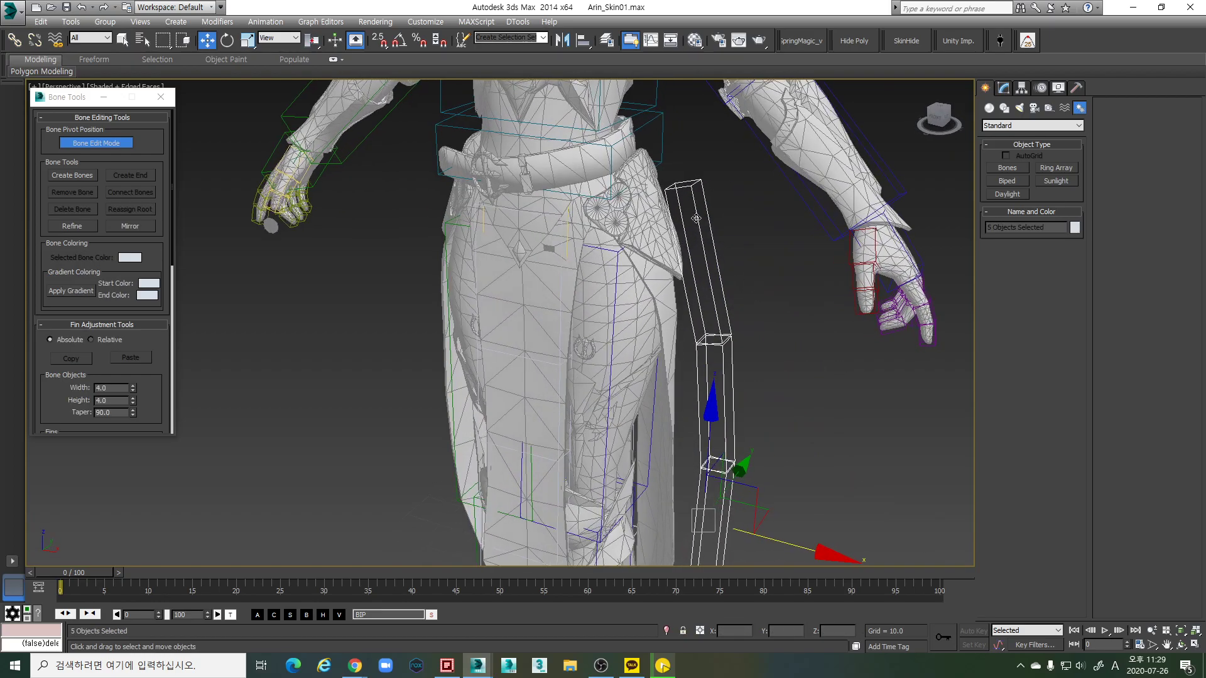
pyautogui.scroll(-3, 553, 165)
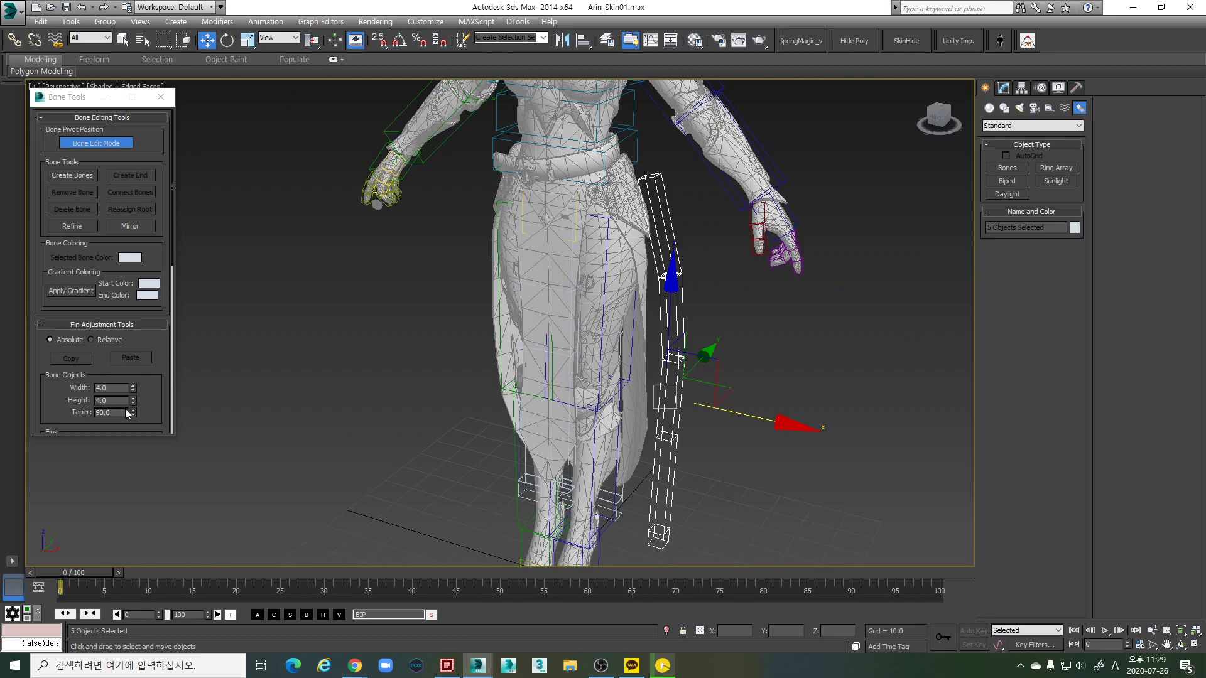
pyautogui.moveTo(133, 400); pyautogui.dragTo(141, 356)
pyautogui.click(142, 358)
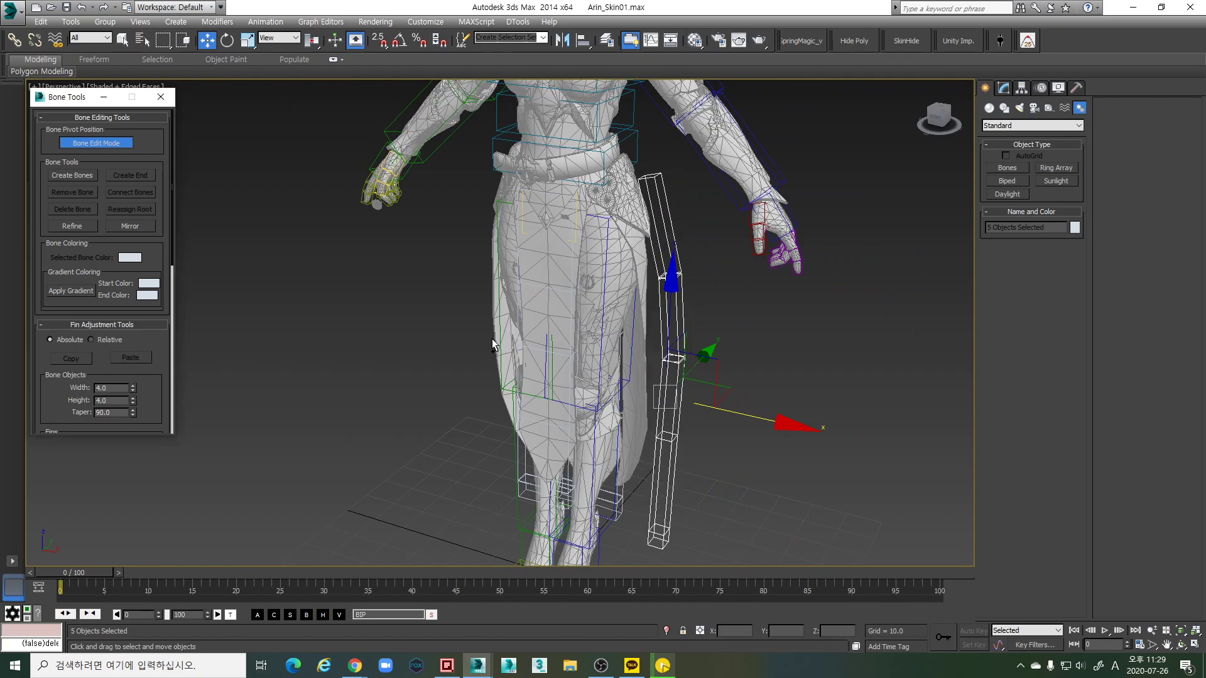
pyautogui.moveTo(132, 387); pyautogui.dragTo(132, 339)
pyautogui.keyDown('alt'); pyautogui.moveTo(628, 264); pyautogui.dragTo(565, 254, button='middle'); pyautogui.keyUp('alt')
# Rotate Bone001 together with the thigh bone outward at the hip, then back in line
pyautogui.click(677, 179)
pyautogui.press('e')
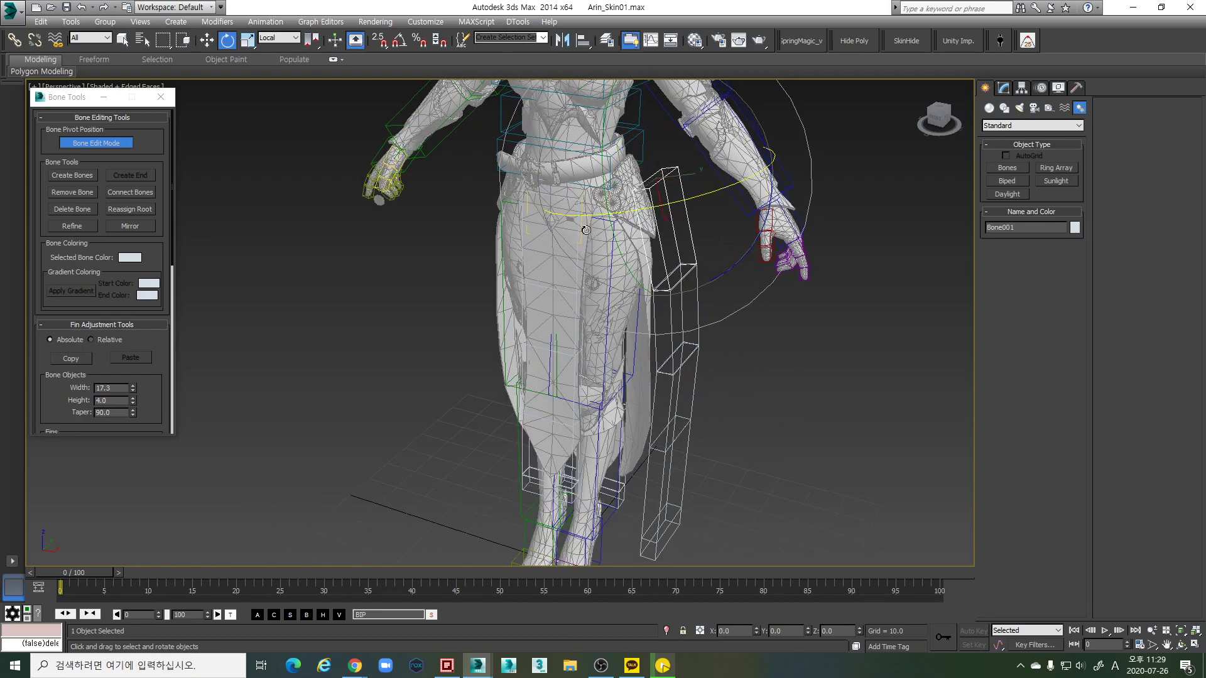
pyautogui.keyDown('ctrl'); pyautogui.click(577, 213); pyautogui.keyUp('ctrl')
pyautogui.keyDown('alt'); pyautogui.moveTo(577, 213); pyautogui.dragTo(753, 154, button='middle'); pyautogui.keyUp('alt')
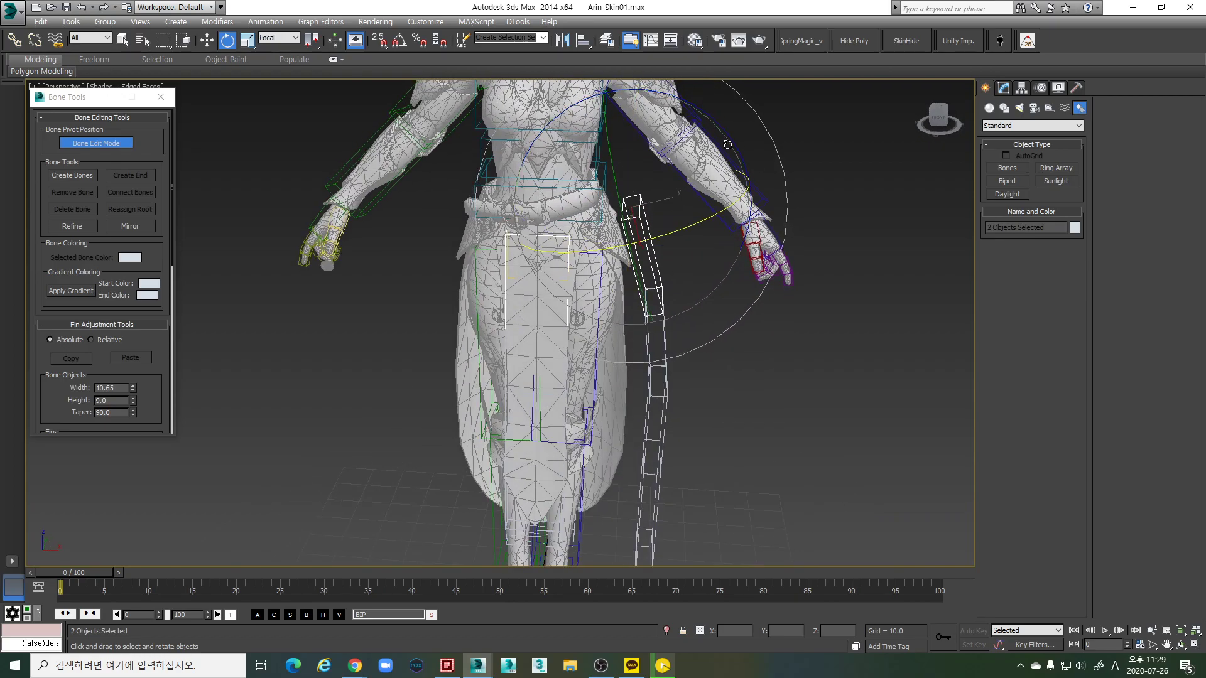
pyautogui.moveTo(725, 137); pyautogui.dragTo(697, 160)
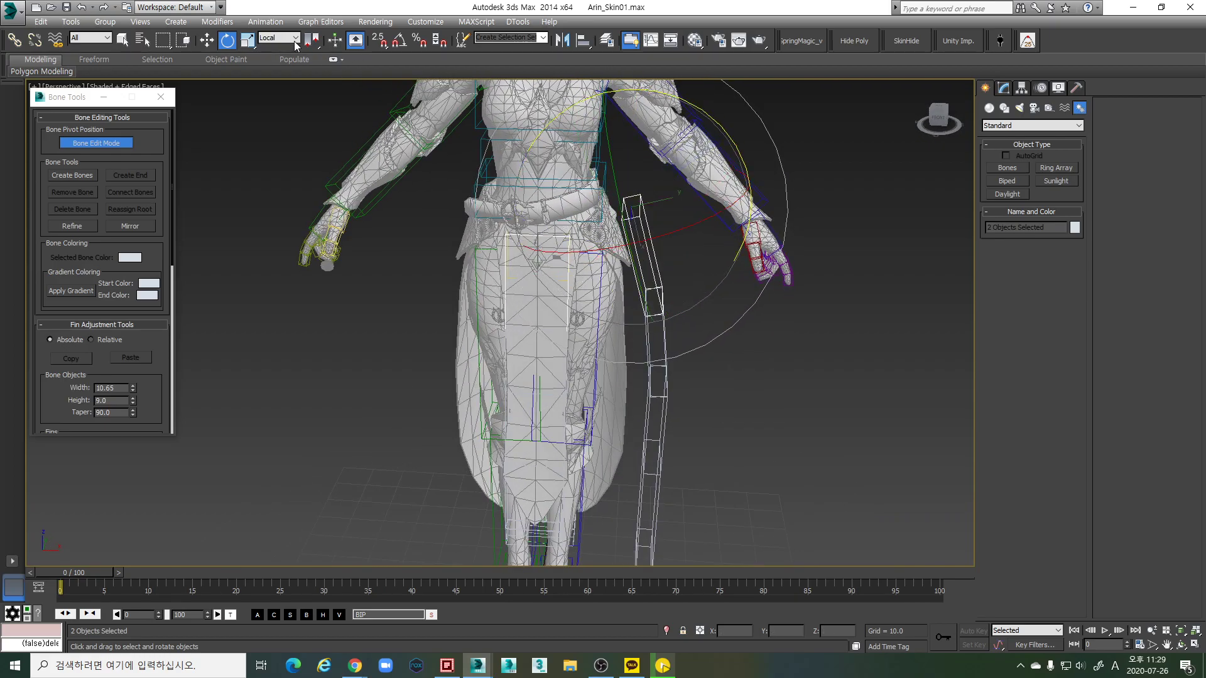
pyautogui.keyDown('alt'); pyautogui.moveTo(672, 188); pyautogui.dragTo(727, 164, button='middle'); pyautogui.keyUp('alt')
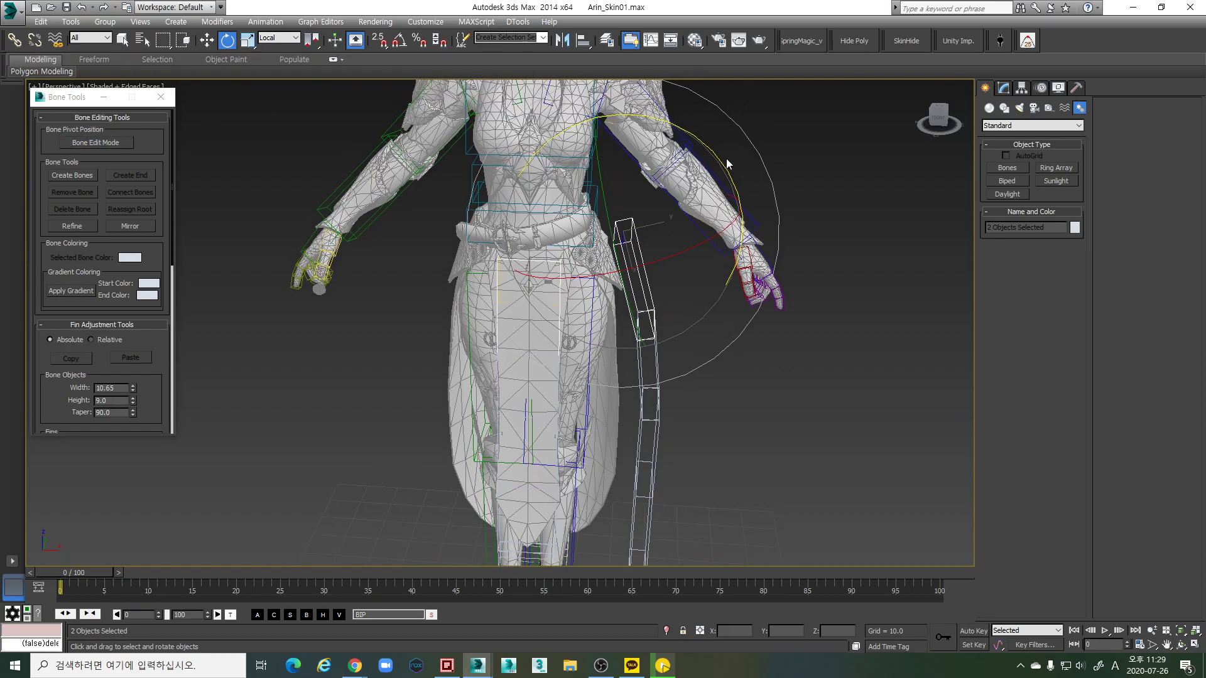
pyautogui.moveTo(714, 156); pyautogui.dragTo(710, 173)
pyautogui.keyDown('alt'); pyautogui.moveTo(709, 160); pyautogui.dragTo(622, 299, button='middle'); pyautogui.keyUp('alt')
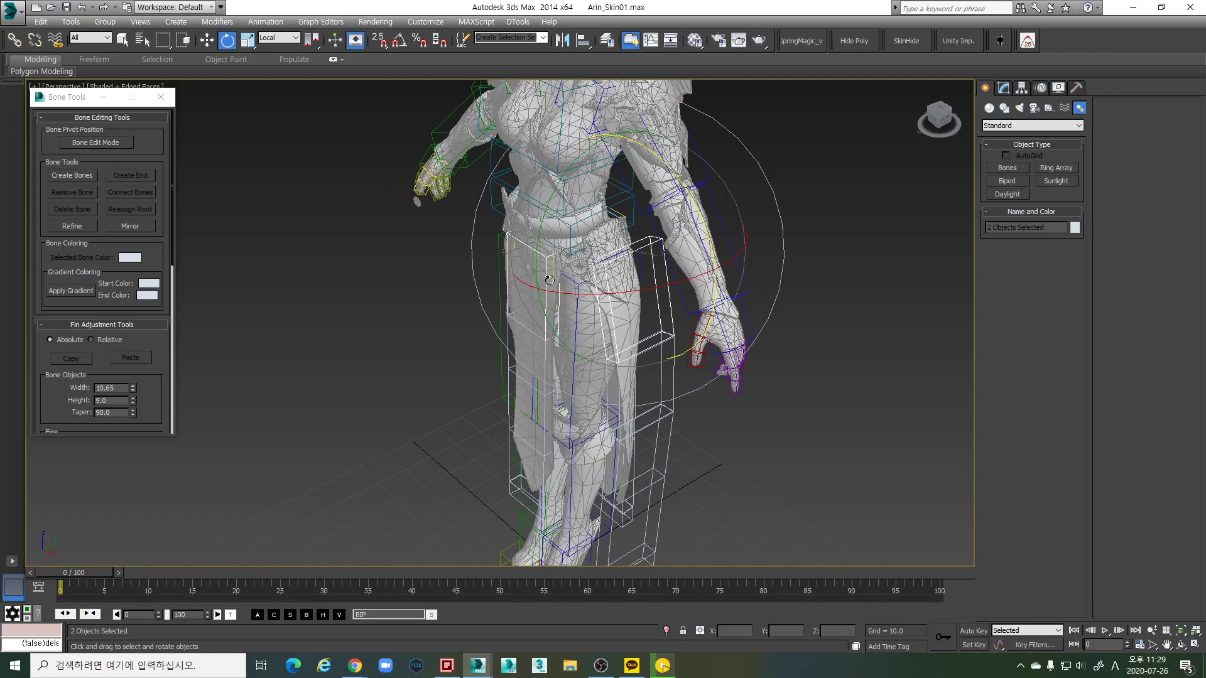
pyautogui.moveTo(681, 190); pyautogui.dragTo(653, 196)
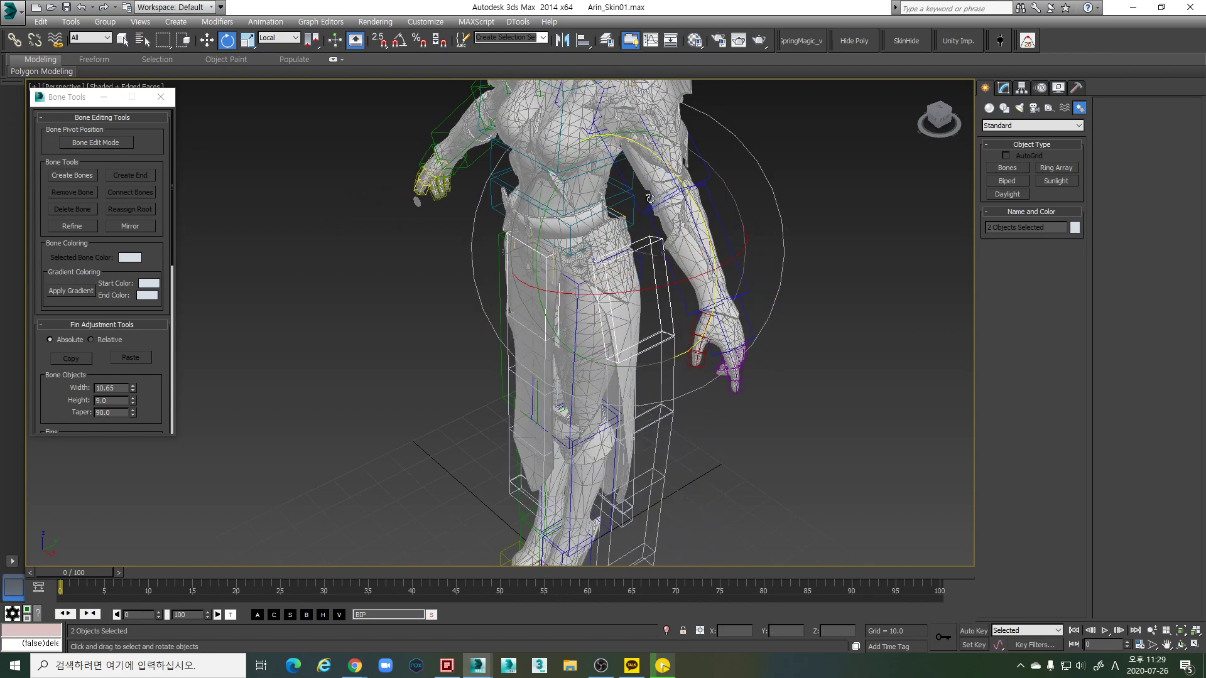
pyautogui.keyDown('alt'); pyautogui.moveTo(653, 196); pyautogui.dragTo(595, 258, button='middle'); pyautogui.keyUp('alt')
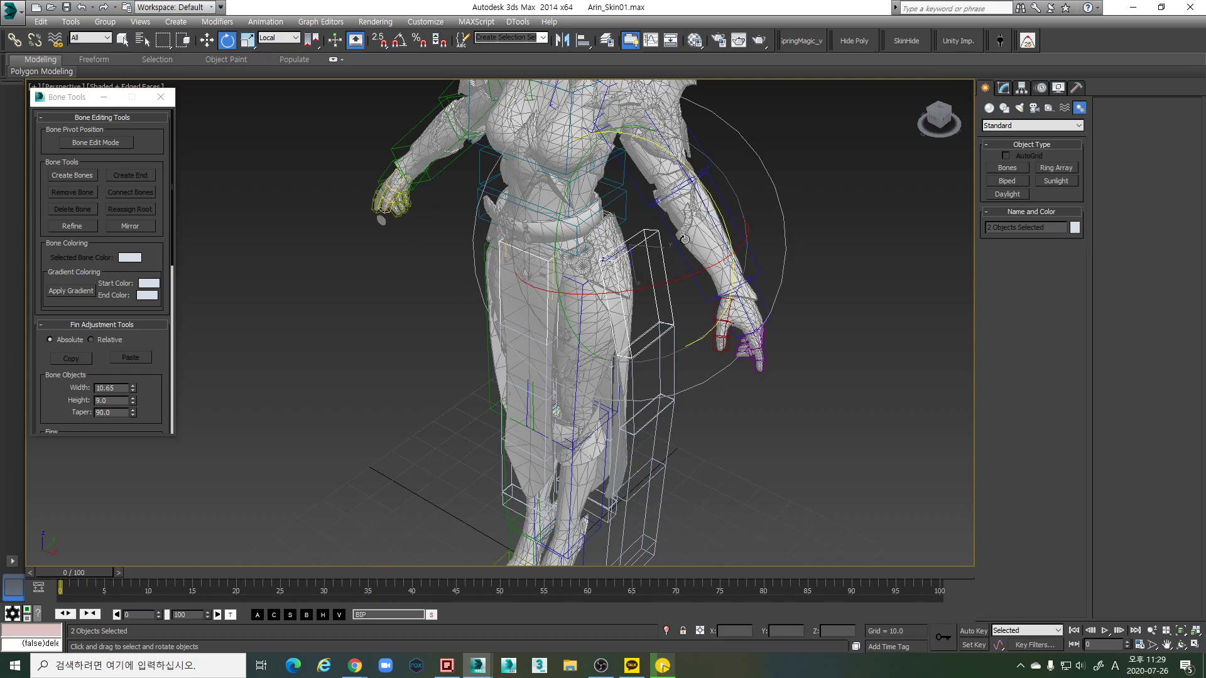
# Select skirt bone Bone001, try a trial rotation, then undo it
pyautogui.click(668, 305)
pyautogui.keyDown('alt'); pyautogui.moveTo(668, 305); pyautogui.dragTo(710, 330, button='middle'); pyautogui.keyUp('alt')
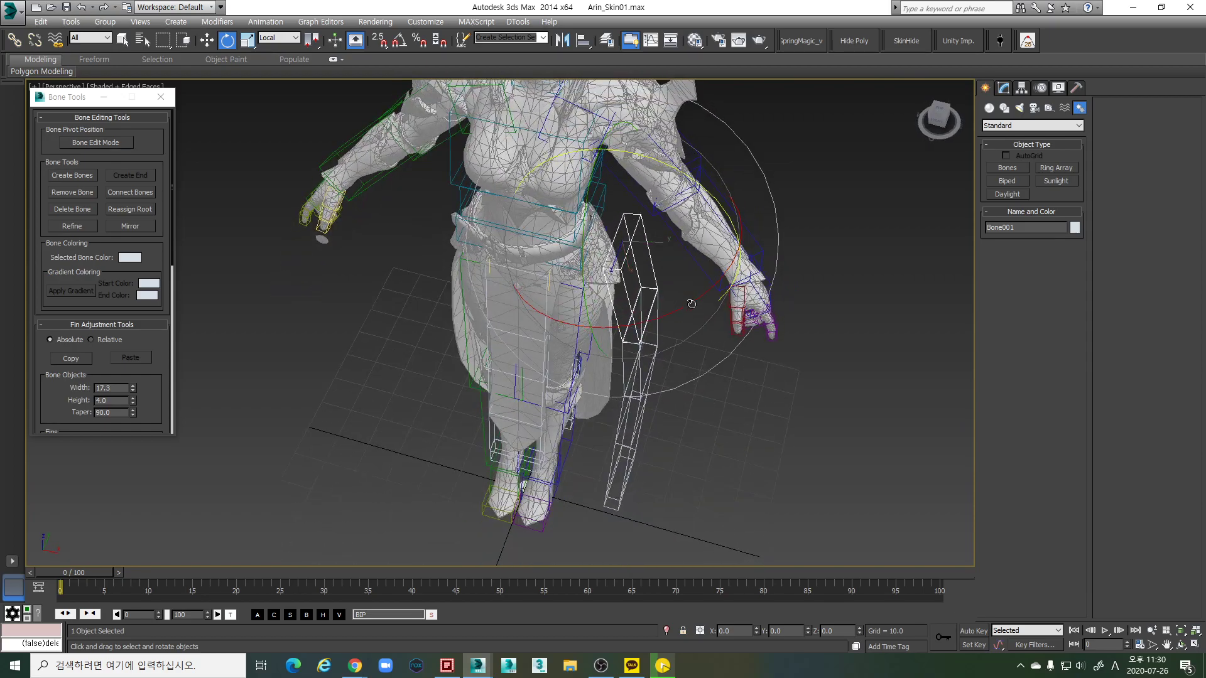
pyautogui.click(536, 276)
pyautogui.press('w')
pyautogui.keyDown('alt'); pyautogui.moveTo(540, 277); pyautogui.dragTo(489, 297, button='middle'); pyautogui.keyUp('alt')
pyautogui.keyDown('alt'); pyautogui.moveTo(394, 254); pyautogui.dragTo(685, 277, button='middle'); pyautogui.keyUp('alt')
pyautogui.click(645, 252)
pyautogui.press('e')
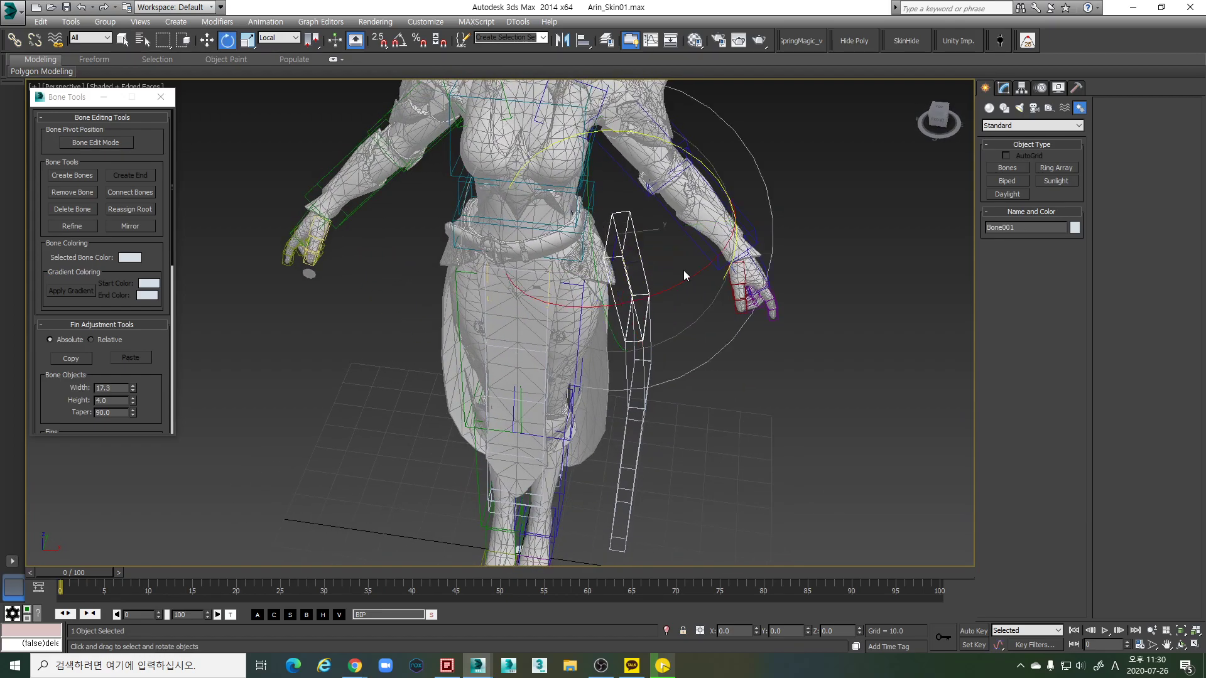
pyautogui.moveTo(676, 289); pyautogui.dragTo(703, 277)
pyautogui.hotkey('ctrl', 'z')
# With Angle Snap on, rotate Bone001 -85° and then -35° about X
pyautogui.press('a')
pyautogui.keyDown('alt'); pyautogui.moveTo(681, 283); pyautogui.dragTo(684, 292, button='middle'); pyautogui.keyUp('alt')
pyautogui.moveTo(685, 292); pyautogui.dragTo(742, 280)
pyautogui.keyDown('alt'); pyautogui.moveTo(742, 279); pyautogui.dragTo(708, 437, button='middle'); pyautogui.keyUp('alt')
pyautogui.moveTo(708, 436); pyautogui.dragTo(752, 416)
pyautogui.keyDown('alt'); pyautogui.moveTo(752, 417); pyautogui.dragTo(766, 319, button='middle'); pyautogui.keyUp('alt')
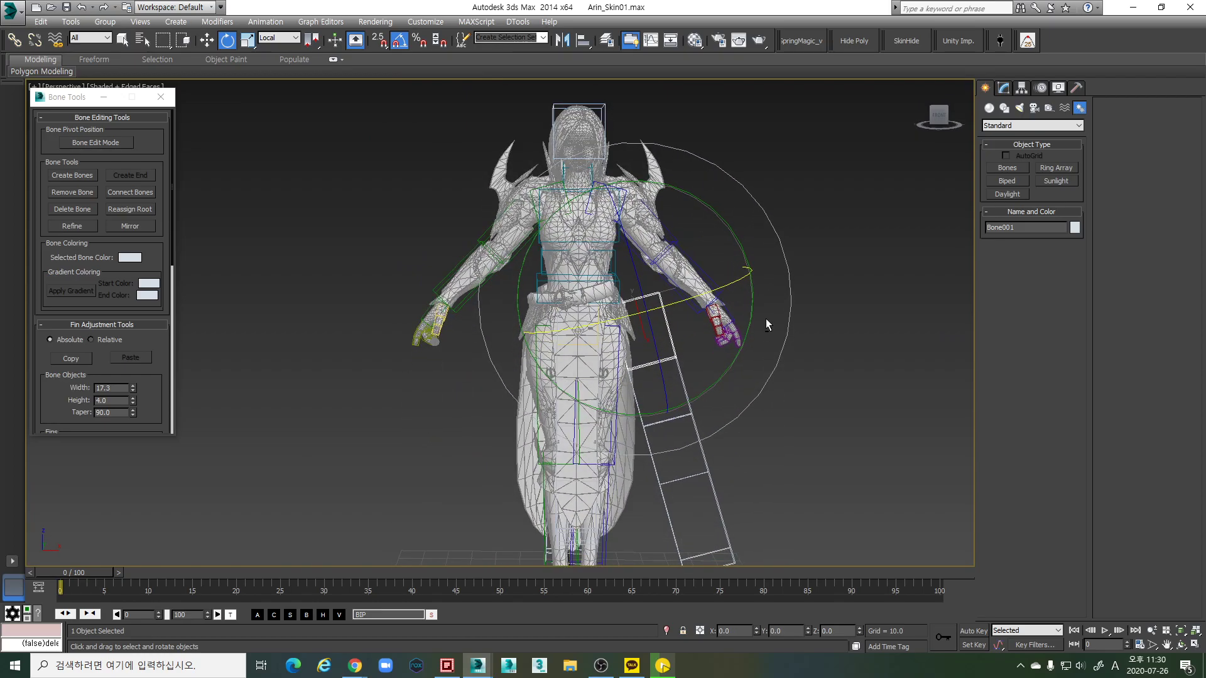
pyautogui.scroll(2, 746, 314)
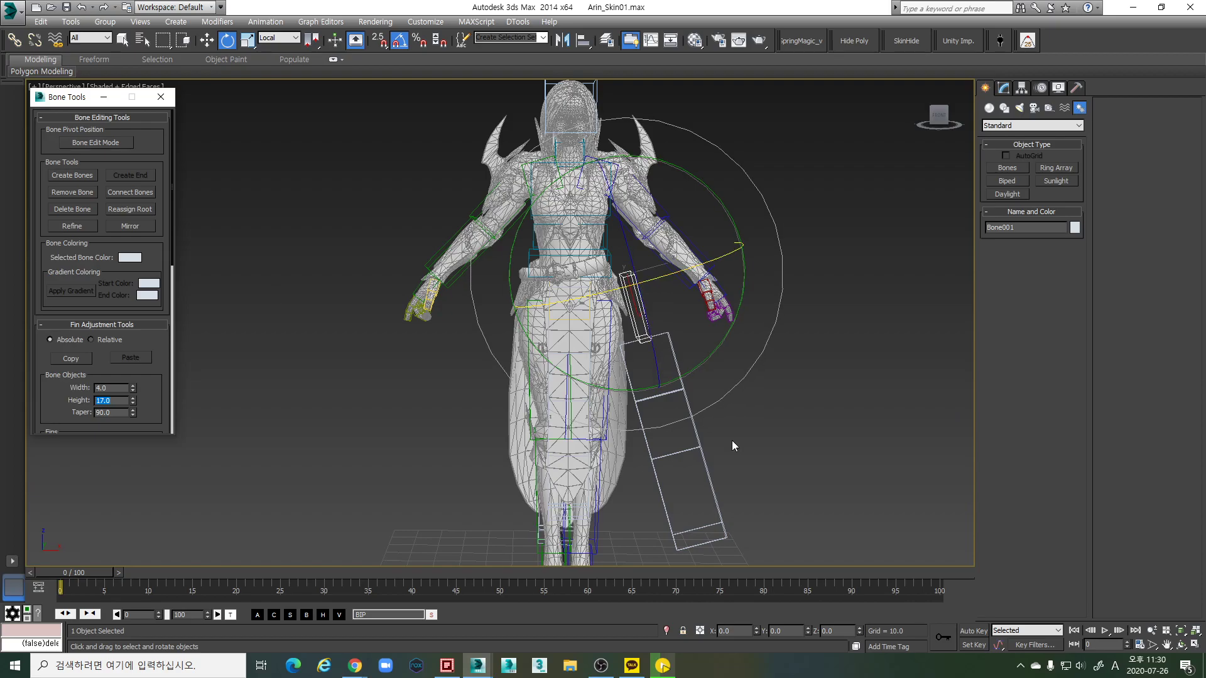
# Select the four skirt chain bones and give them width 4.0 and height 17.0
pyautogui.click(738, 423)
pyautogui.moveTo(674, 523); pyautogui.dragTo(676, 552)
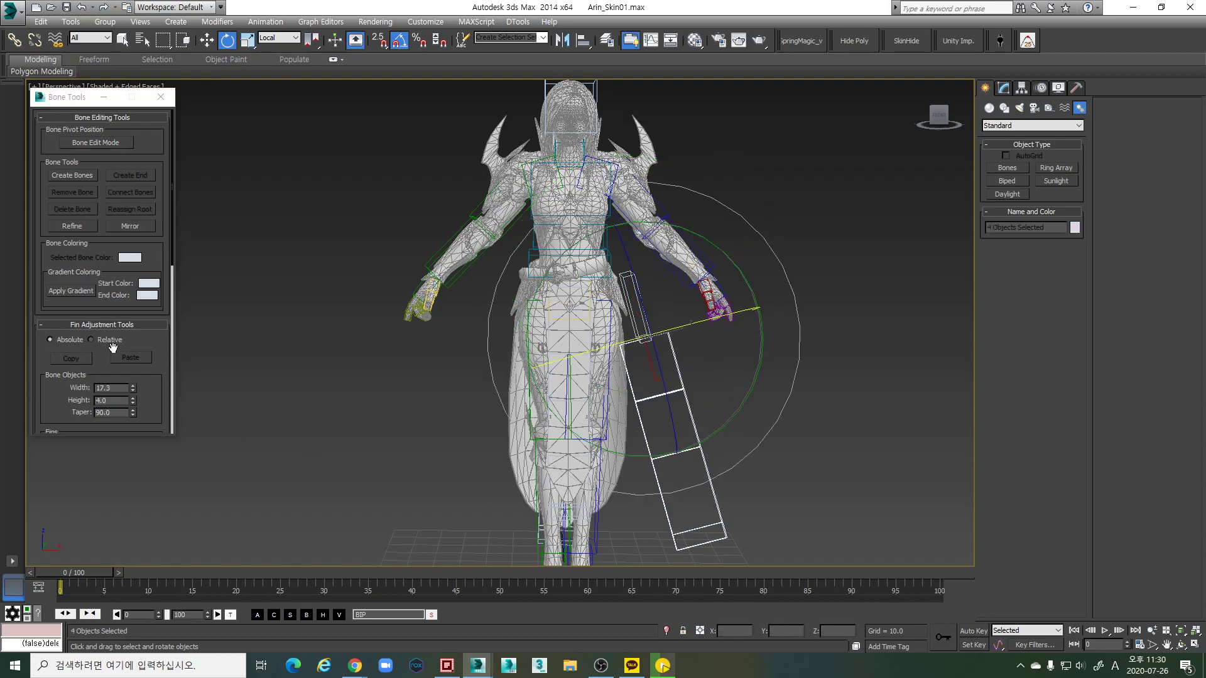
pyautogui.doubleClick(120, 386)
pyautogui.write('4')
pyautogui.press('Tab')
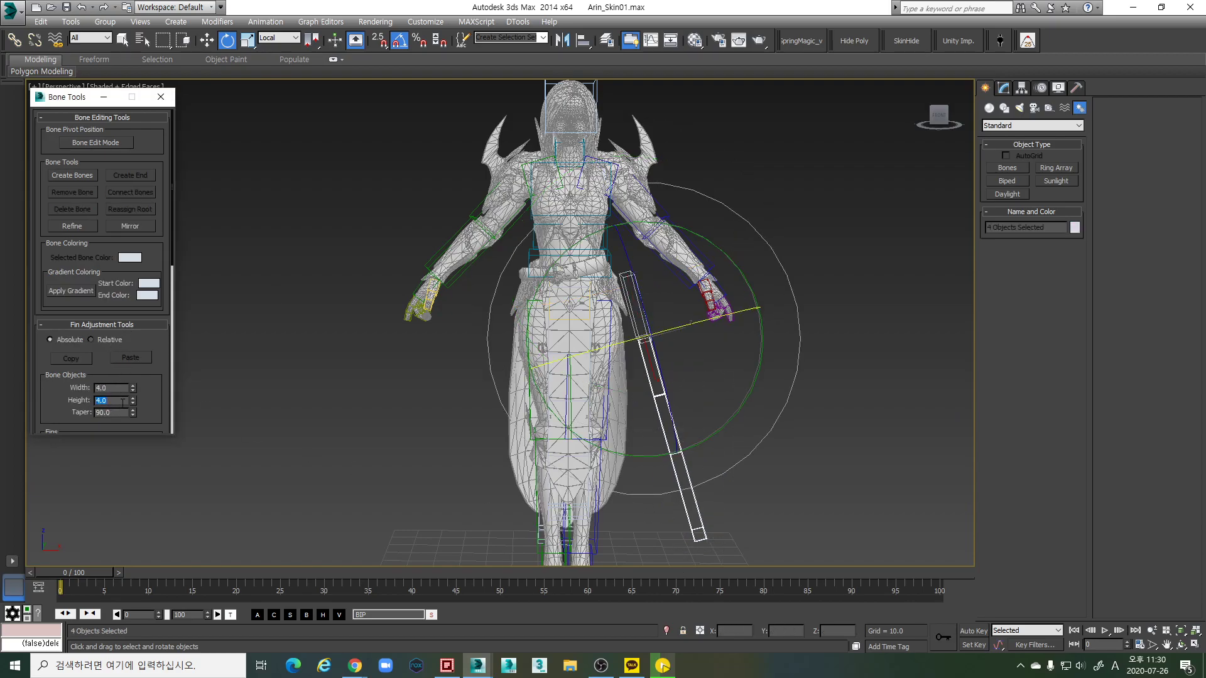
pyautogui.write('17')
pyautogui.press('Return')
pyautogui.keyDown('alt'); pyautogui.moveTo(722, 357); pyautogui.dragTo(813, 450, button='middle'); pyautogui.keyUp('alt')
pyautogui.moveTo(766, 458); pyautogui.dragTo(657, 299)
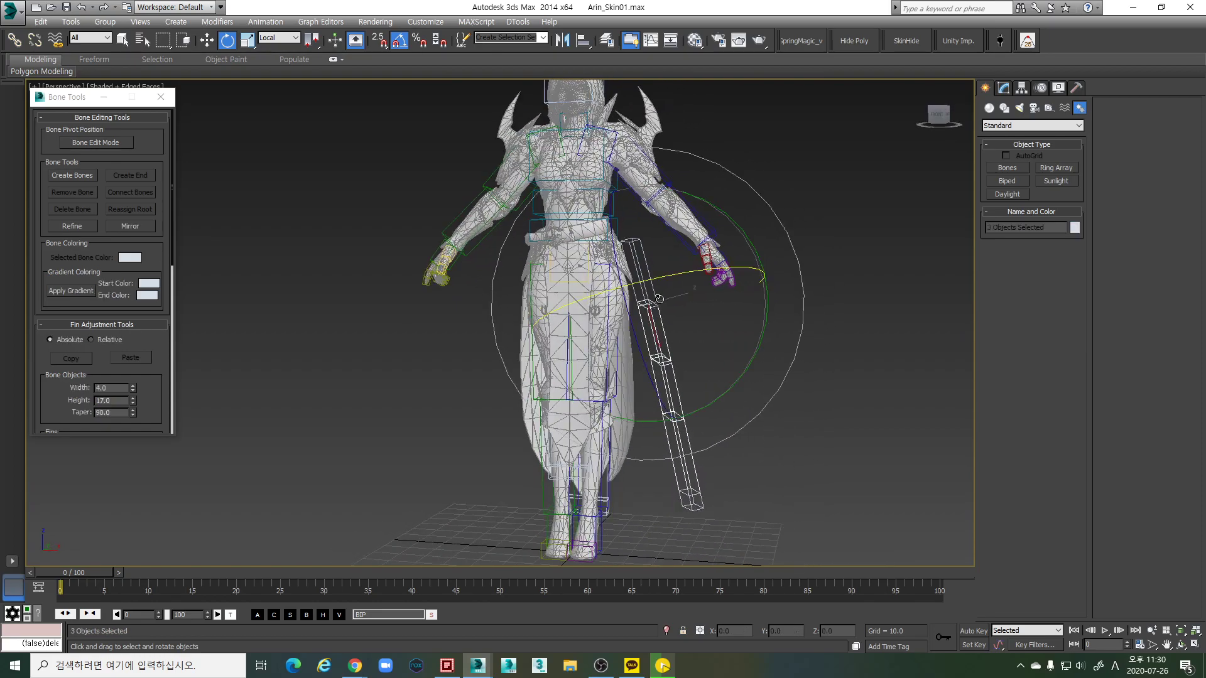
# Select Bone001 and rotate it 89.98° about Y in View coordinates
pyautogui.keyDown('alt'); pyautogui.moveTo(657, 298); pyautogui.dragTo(691, 251, button='middle'); pyautogui.keyUp('alt')
pyautogui.scroll(6, 694, 246)
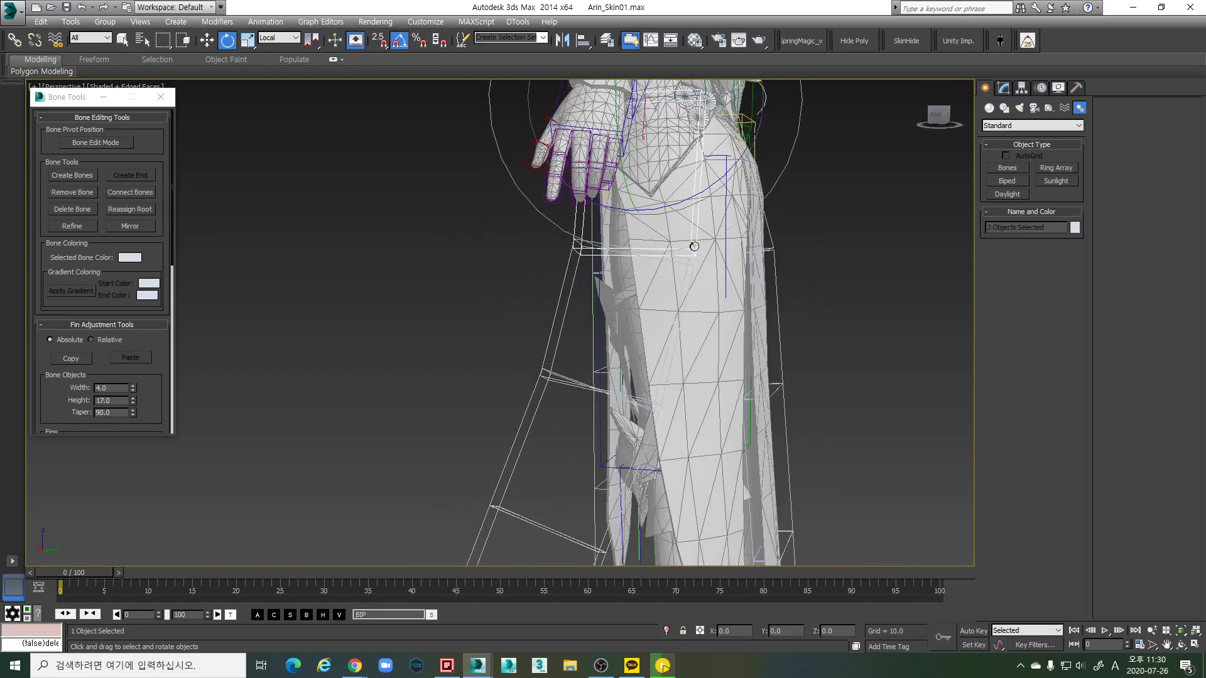
pyautogui.scroll(-3, 694, 246)
pyautogui.click(729, 338)
pyautogui.scroll(4, 276, 37)
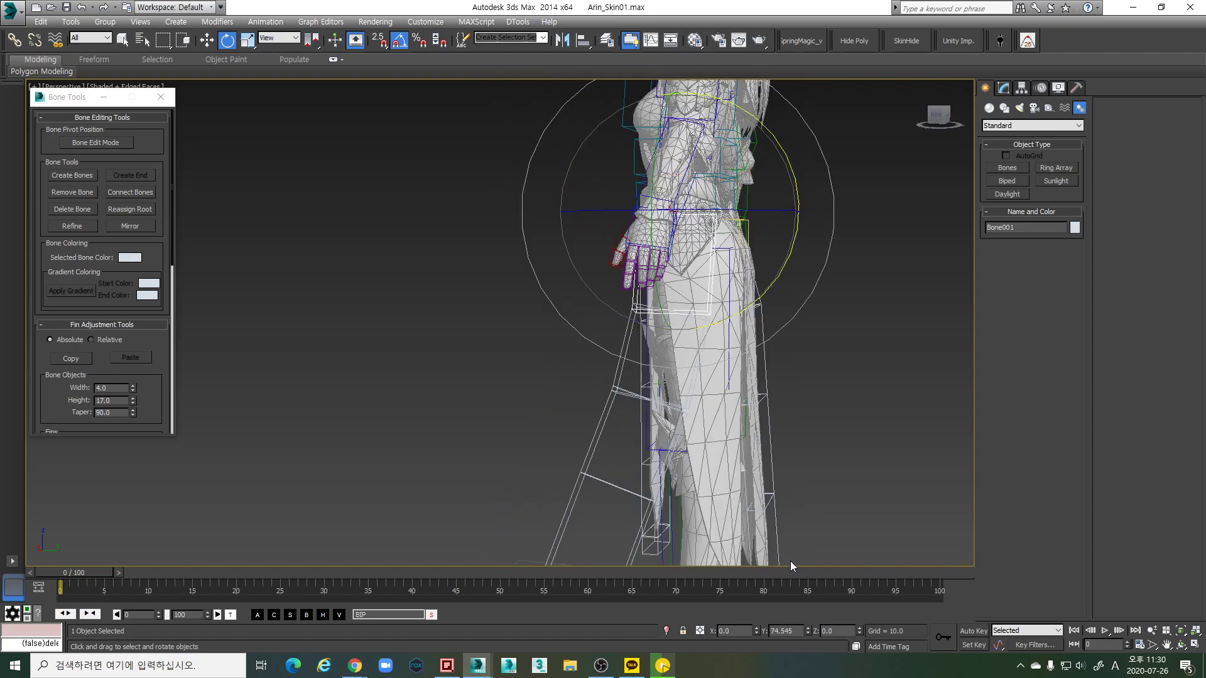
pyautogui.keyDown('alt'); pyautogui.moveTo(790, 560); pyautogui.dragTo(795, 639, button='middle'); pyautogui.keyUp('alt')
pyautogui.write('89.98')
pyautogui.press('Return')
# Inspect the chain from several angles, stepping from Bone002 down to Bone005
pyautogui.keyDown('alt'); pyautogui.moveTo(497, 307); pyautogui.dragTo(680, 387, button='middle'); pyautogui.keyUp('alt')
pyautogui.keyDown('alt'); pyautogui.moveTo(708, 437); pyautogui.dragTo(834, 644, button='middle'); pyautogui.keyUp('alt')
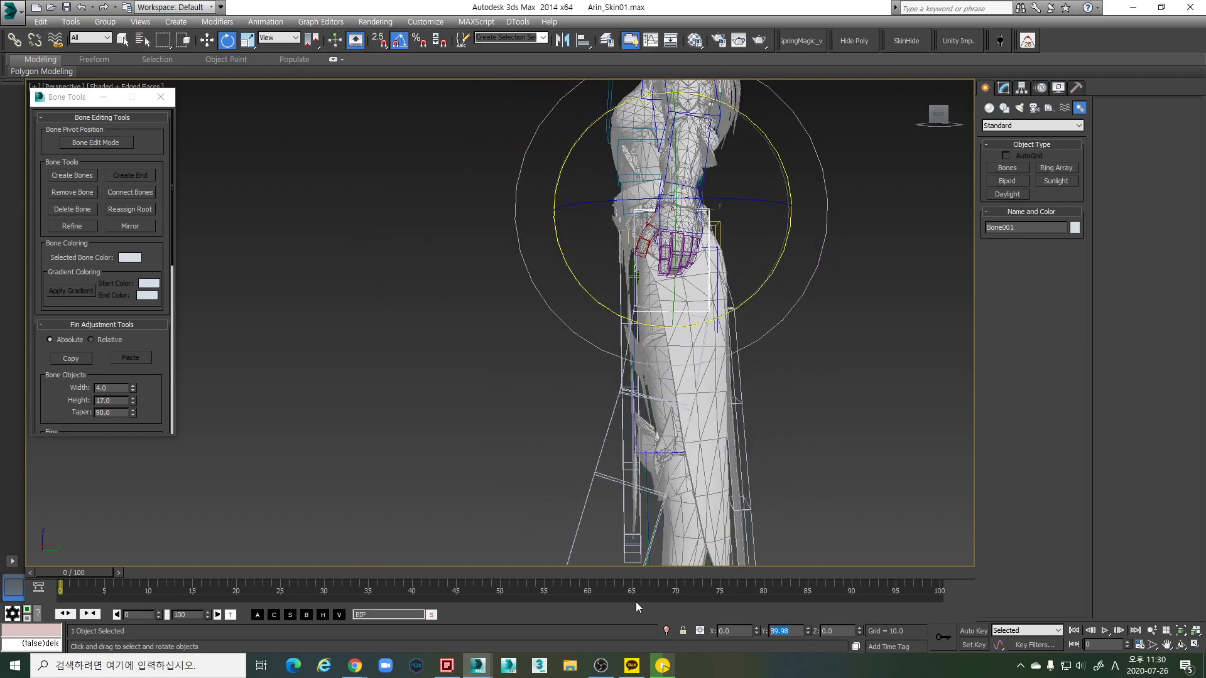
pyautogui.keyDown('alt'); pyautogui.moveTo(655, 496); pyautogui.dragTo(686, 370, button='middle'); pyautogui.keyUp('alt')
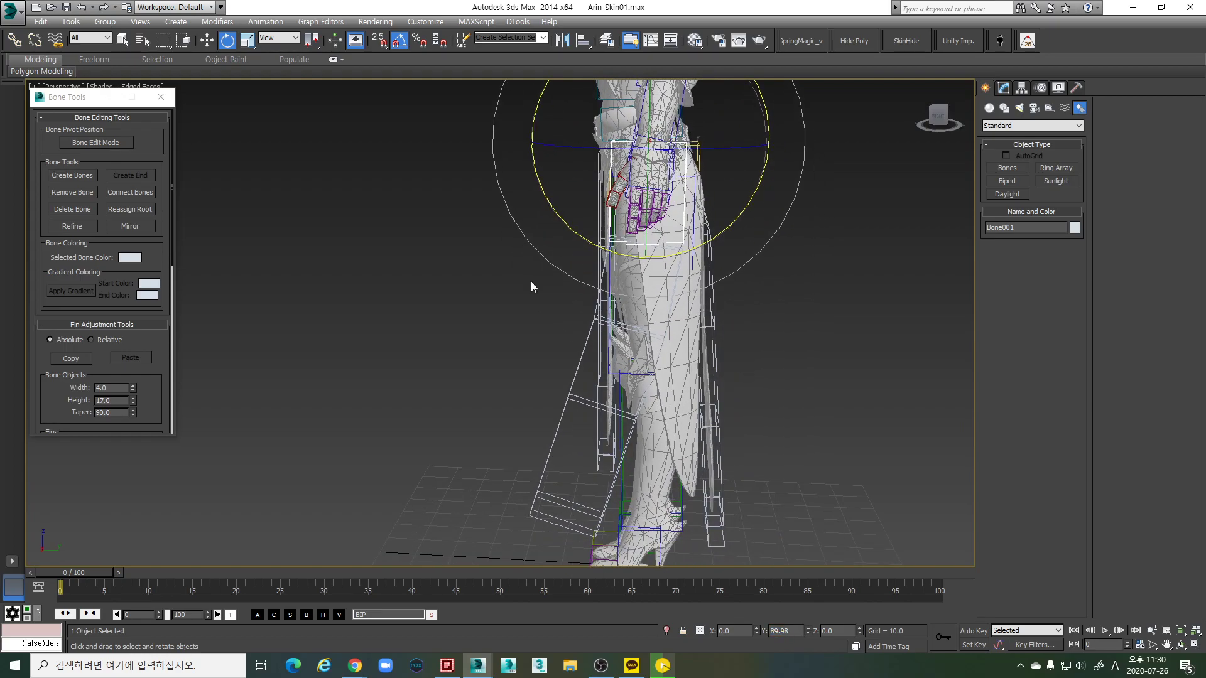
pyautogui.press('w')
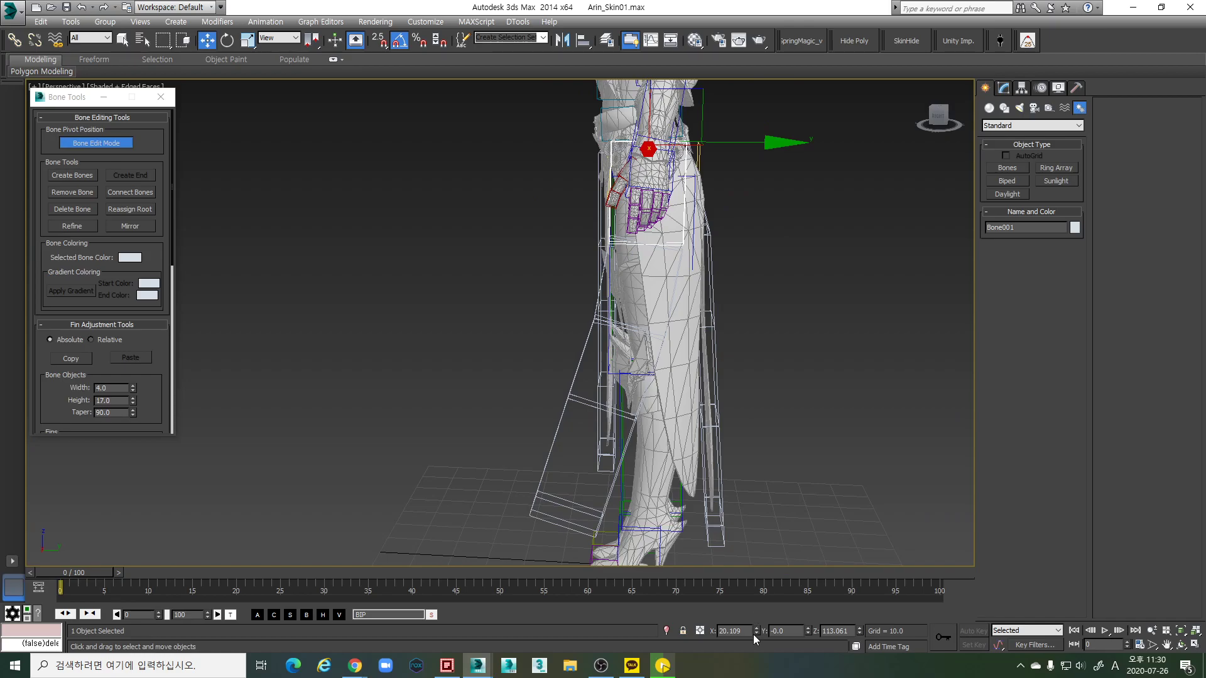
pyautogui.keyDown('alt'); pyautogui.moveTo(728, 402); pyautogui.dragTo(830, 397, button='middle'); pyautogui.keyUp('alt')
pyautogui.keyDown('alt'); pyautogui.moveTo(777, 369); pyautogui.dragTo(668, 347, button='middle'); pyautogui.keyUp('alt')
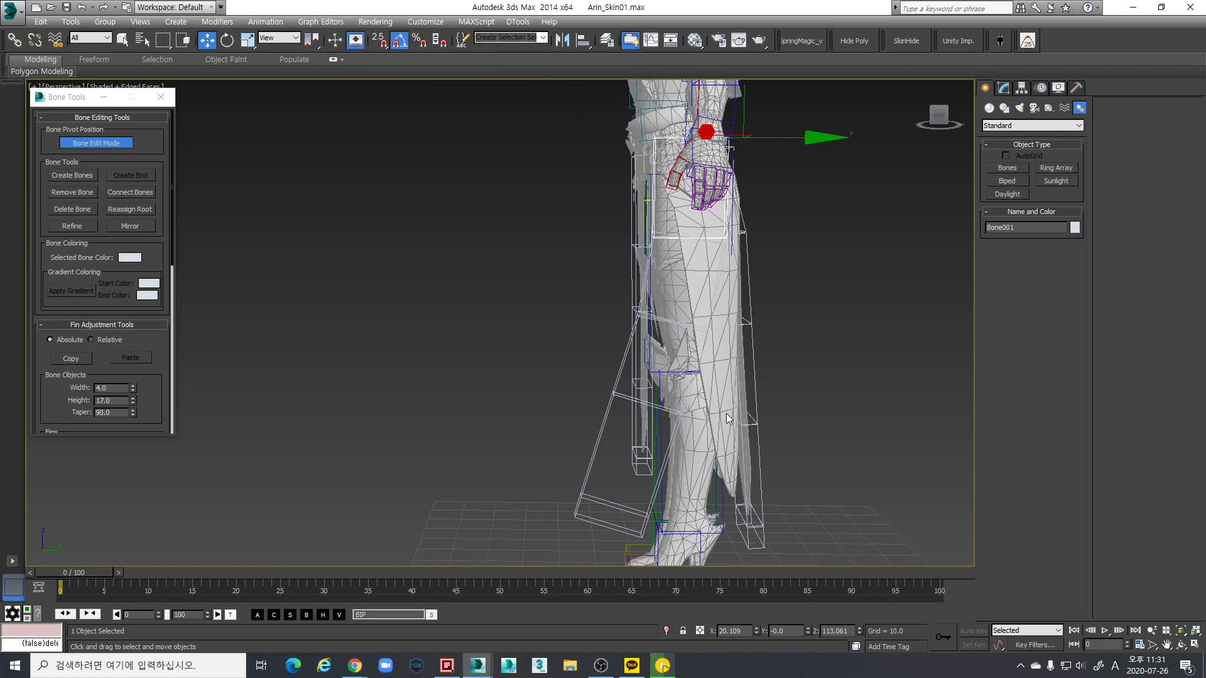
pyautogui.click(711, 312)
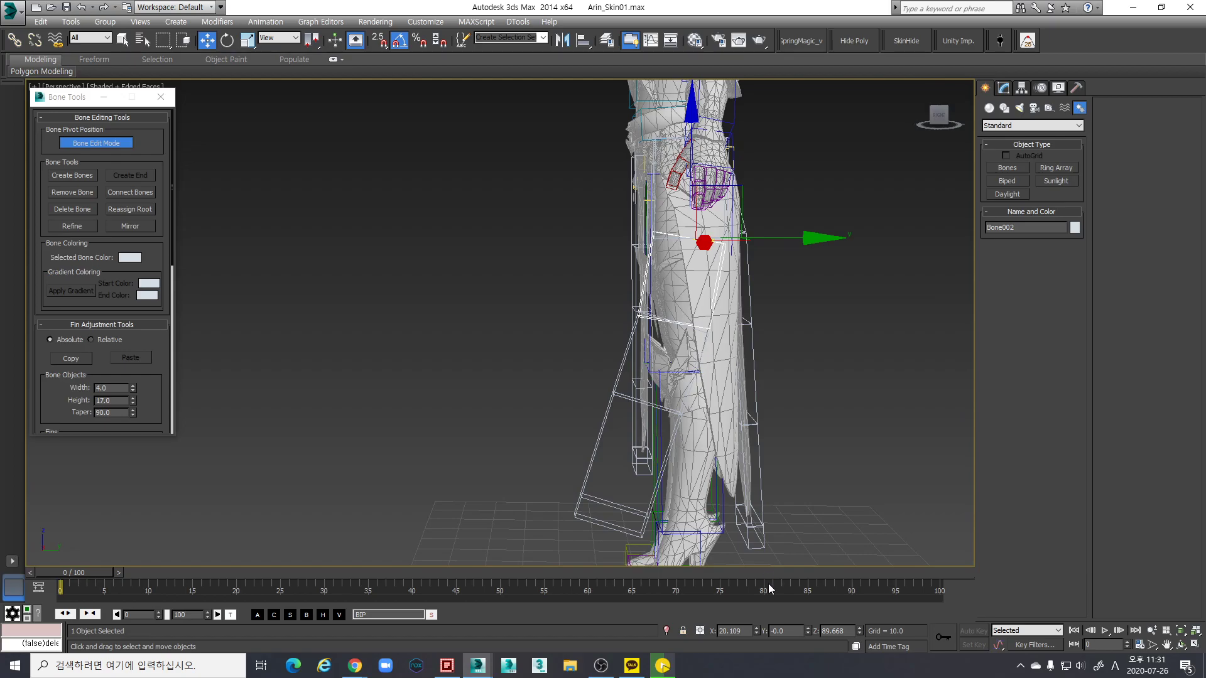
pyautogui.press('pagedown')
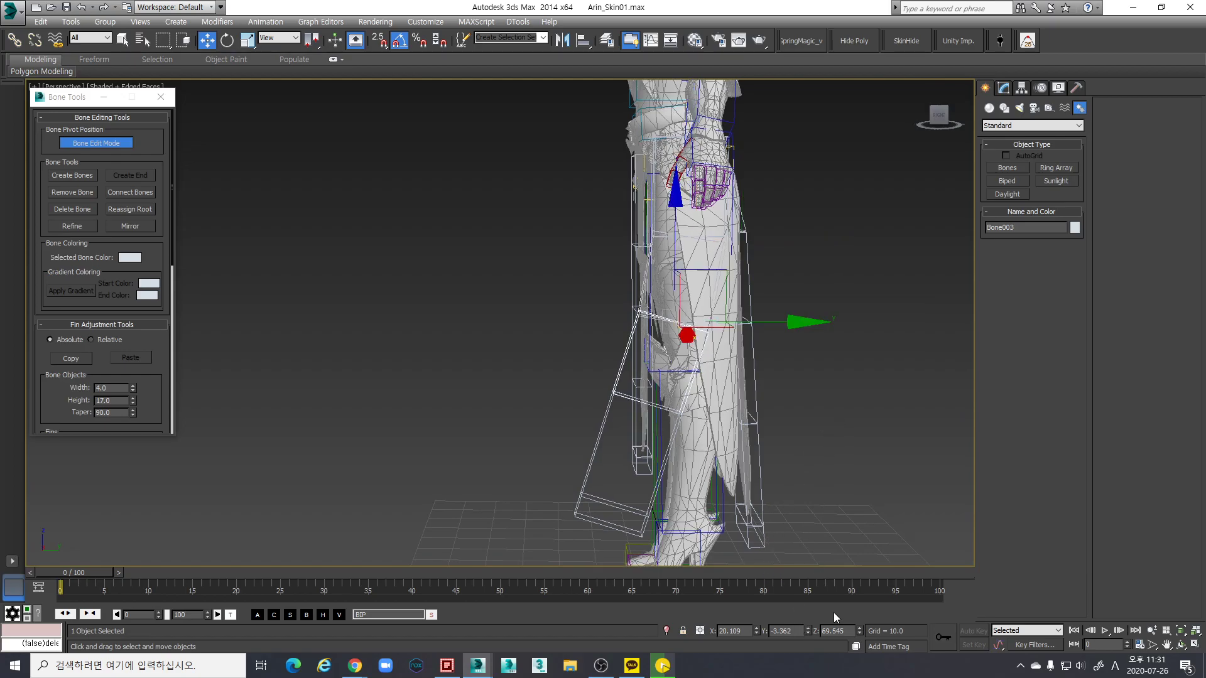
pyautogui.press('pagedown')
pyautogui.press('pagedown')
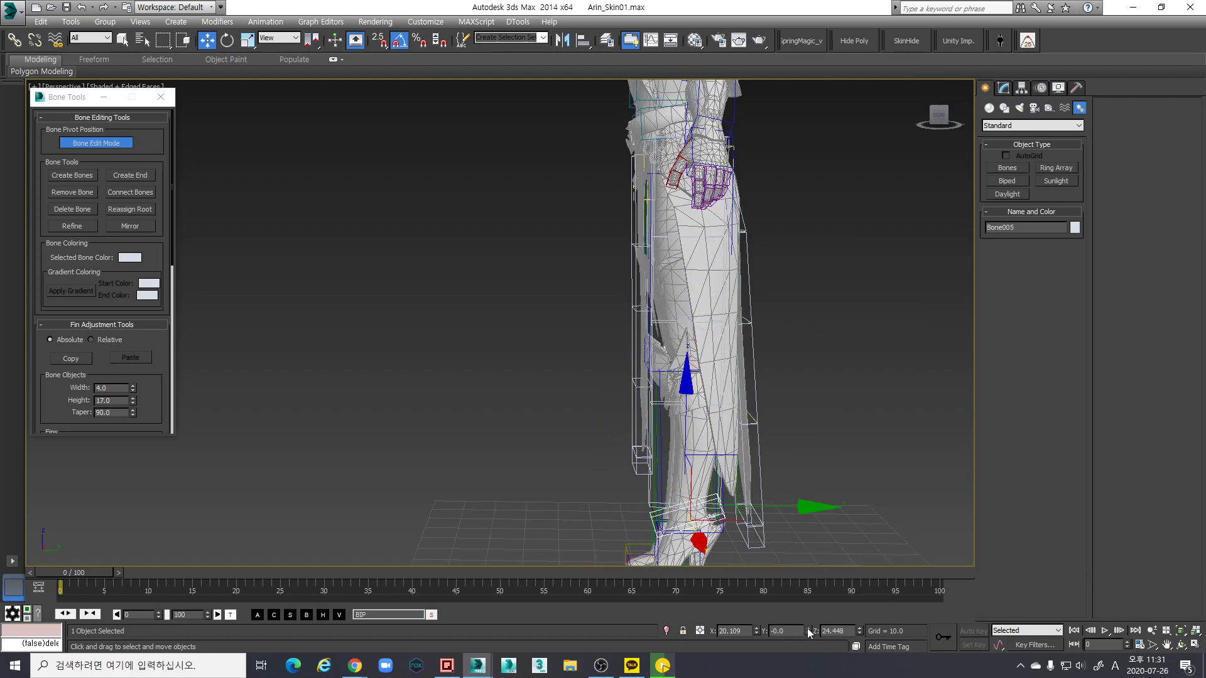
pyautogui.keyDown('alt'); pyautogui.moveTo(813, 559); pyautogui.dragTo(824, 479, button='middle'); pyautogui.keyUp('alt')
pyautogui.press('e')
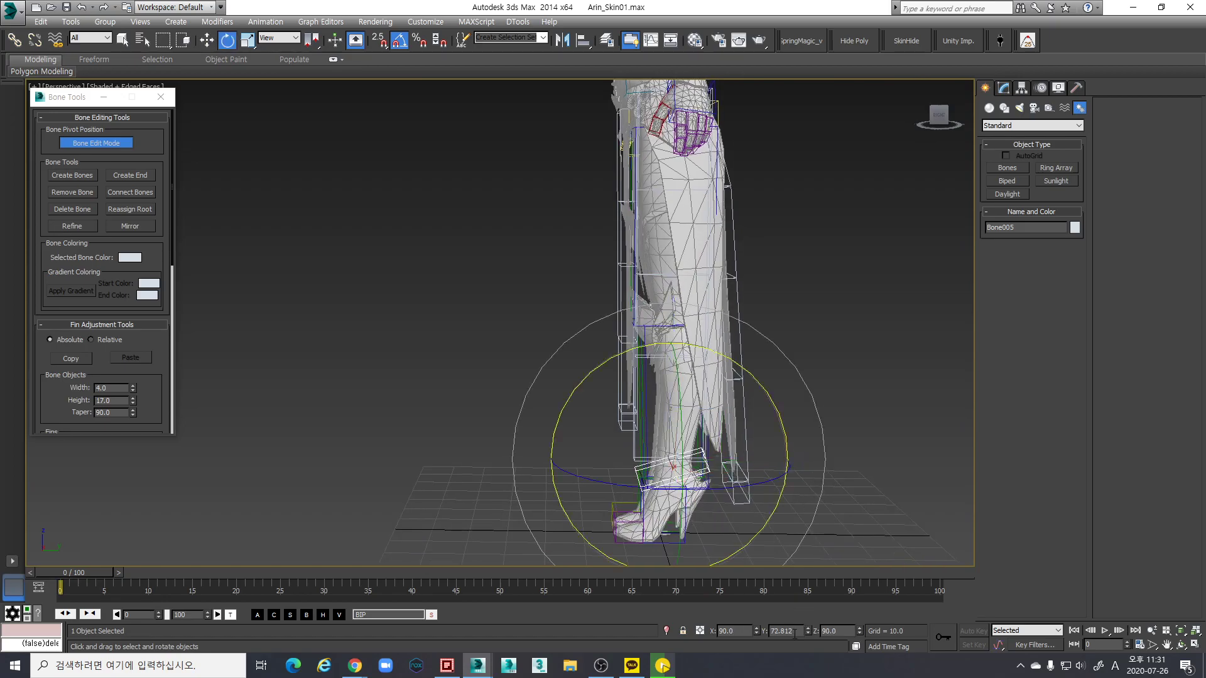
pyautogui.keyDown('alt'); pyautogui.moveTo(746, 407); pyautogui.dragTo(741, 318, button='middle'); pyautogui.keyUp('alt')
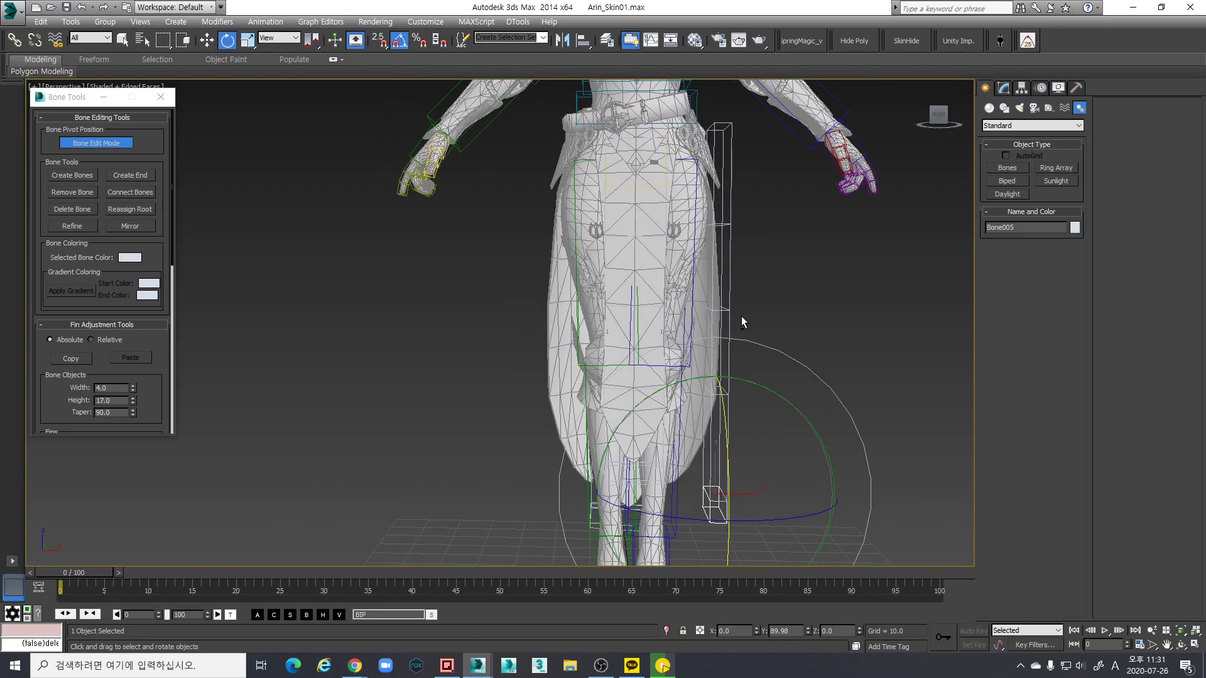
# In Front view, straighten Bone001 to vertical and shift it left and slightly up
pyautogui.press('f')
pyautogui.scroll(5, 671, 309)
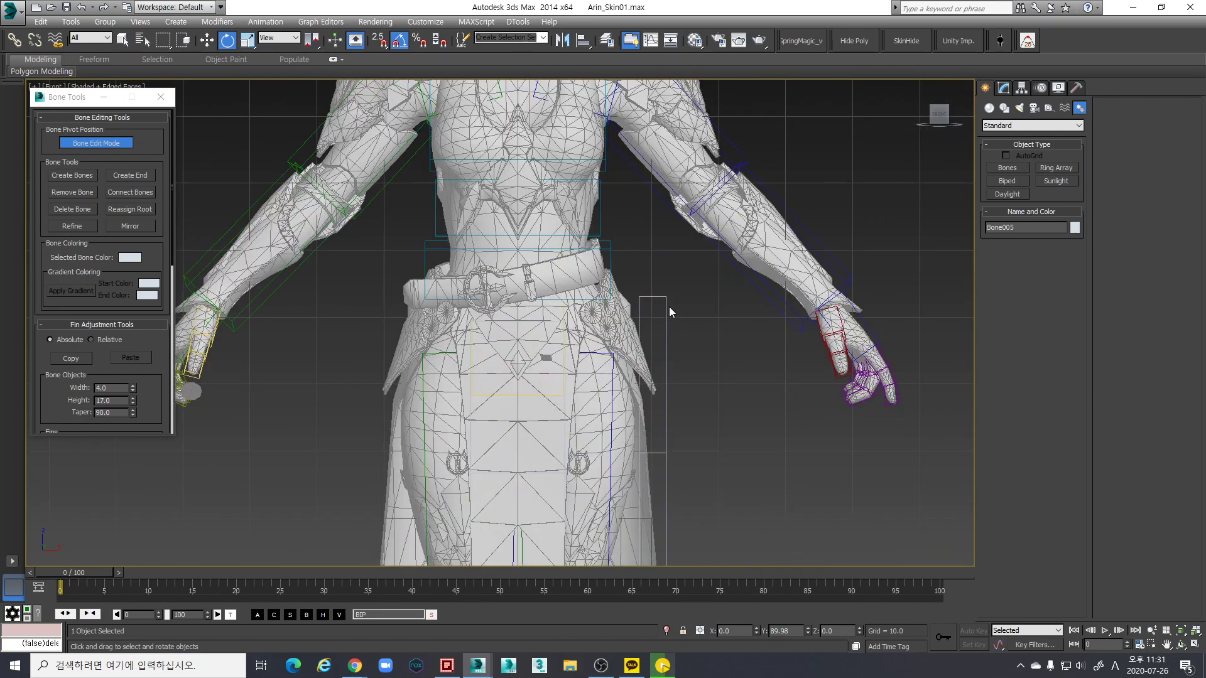
pyautogui.click(664, 303)
pyautogui.press('w')
pyautogui.press('F3')
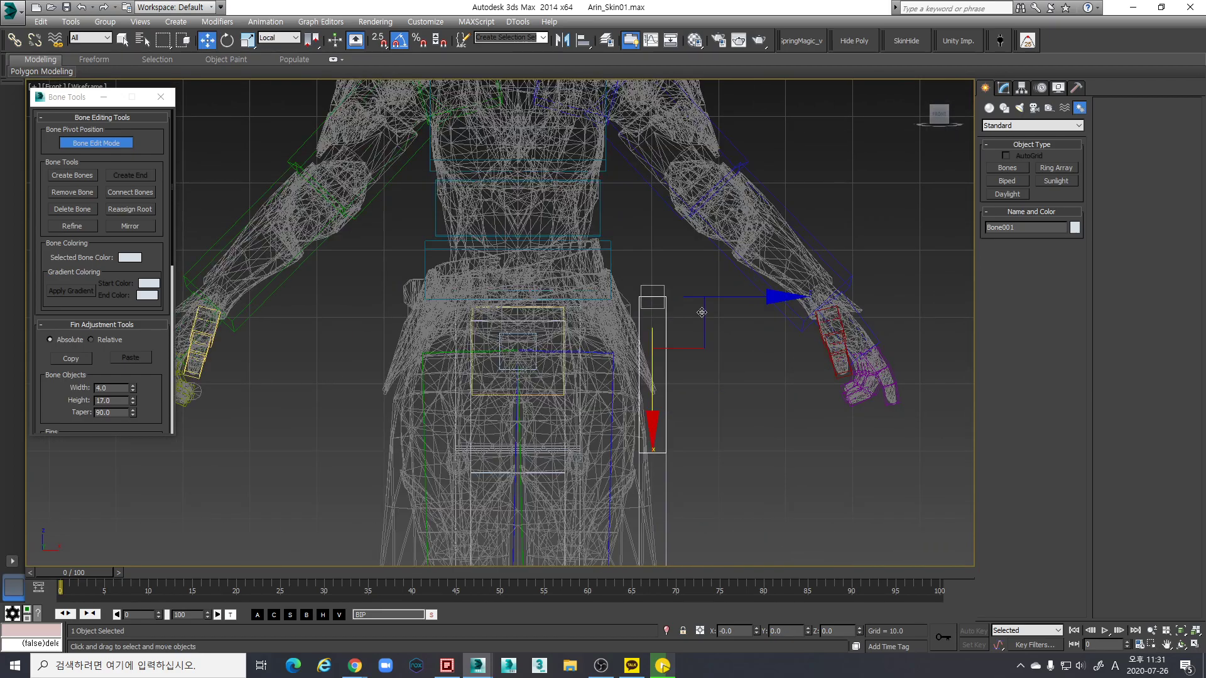
pyautogui.hotkey('ctrl', 'z')
pyautogui.press('F3')
pyautogui.moveTo(767, 290); pyautogui.dragTo(723, 286)
pyautogui.moveTo(657, 347); pyautogui.dragTo(642, 356)
pyautogui.press('p')
pyautogui.keyDown('alt'); pyautogui.moveTo(641, 357); pyautogui.dragTo(656, 291, button='middle'); pyautogui.keyUp('alt')
# Rotate Bone001 -45° about X and view the hips from above
pyautogui.press('e')
pyautogui.moveTo(661, 269); pyautogui.dragTo(668, 265)
pyautogui.keyDown('alt'); pyautogui.moveTo(668, 265); pyautogui.dragTo(615, 190, button='middle'); pyautogui.keyUp('alt')
pyautogui.press('w')
pyautogui.scroll(2, 724, 298)
pyautogui.keyDown('alt'); pyautogui.moveTo(661, 288); pyautogui.dragTo(593, 361, button='middle'); pyautogui.keyUp('alt')
# Nudge Bone001 at the hip and rotate it to -45° about X, then turn off Angle Snap
pyautogui.moveTo(594, 361); pyautogui.dragTo(587, 355)
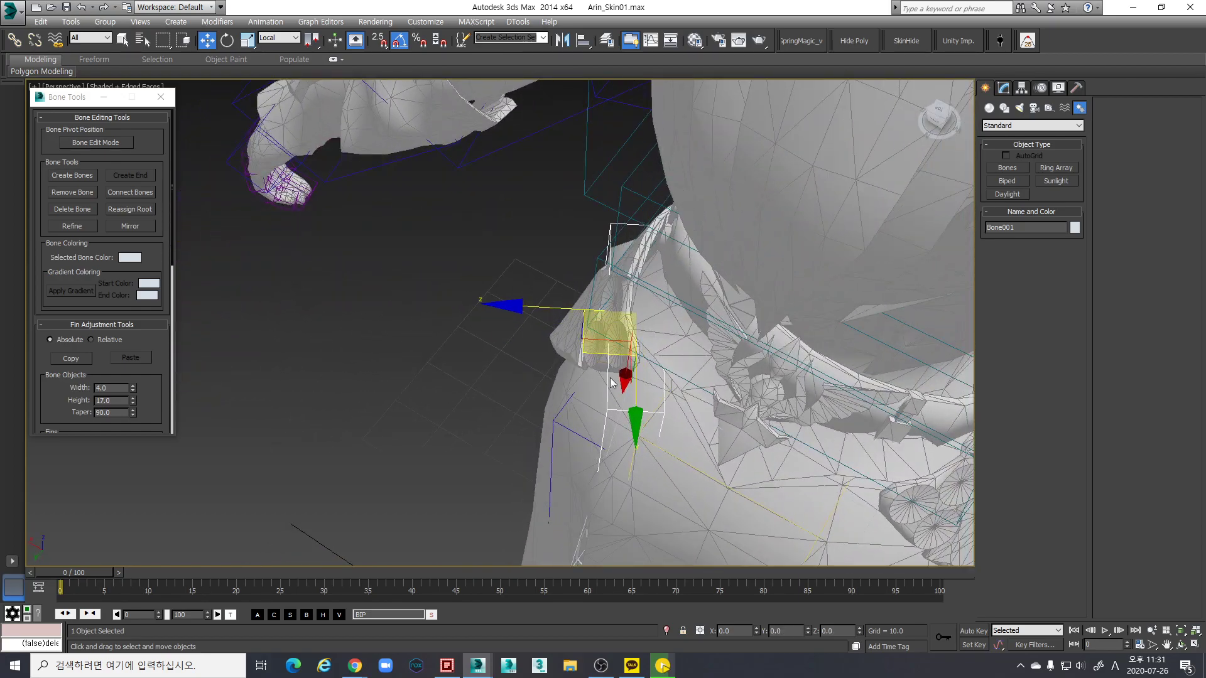
pyautogui.keyDown('alt'); pyautogui.moveTo(596, 376); pyautogui.dragTo(653, 351, button='middle'); pyautogui.keyUp('alt')
pyautogui.scroll(-4, 687, 333)
pyautogui.press('e')
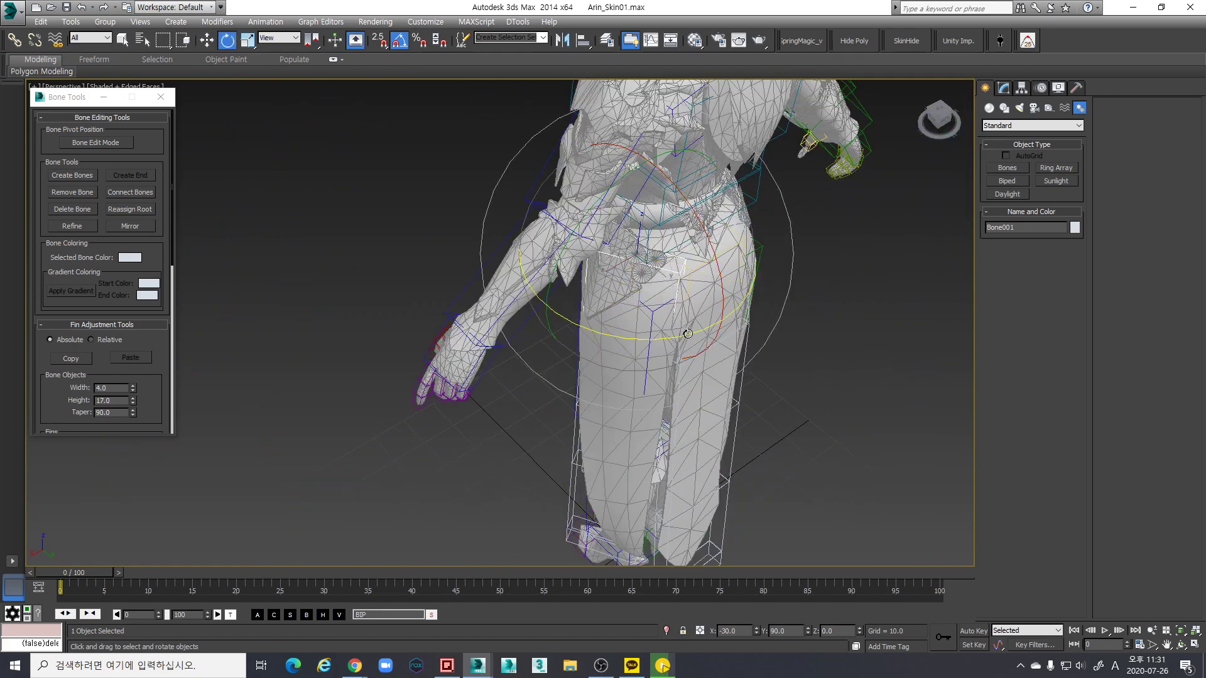
pyautogui.moveTo(690, 335); pyautogui.dragTo(697, 337)
pyautogui.press('a')
pyautogui.keyDown('alt'); pyautogui.moveTo(697, 337); pyautogui.dragTo(710, 249, button='middle'); pyautogui.keyUp('alt')
# Using Local coordinates, swing Bone001 down past the hip
pyautogui.hotkey('alt', 'w')
pyautogui.keyDown('alt'); pyautogui.moveTo(727, 160); pyautogui.dragTo(701, 278, button='middle'); pyautogui.keyUp('alt')
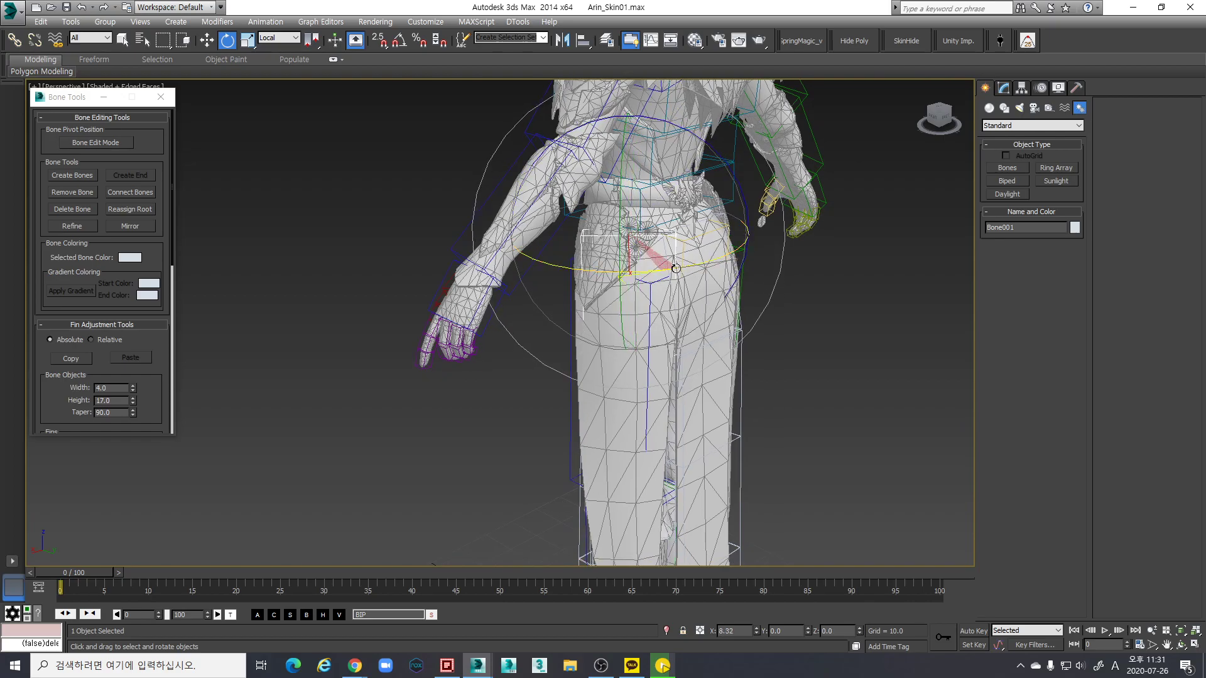
pyautogui.press('w')
pyautogui.keyDown('alt'); pyautogui.moveTo(728, 234); pyautogui.dragTo(691, 253, button='middle'); pyautogui.keyUp('alt')
pyautogui.press('e')
pyautogui.moveTo(653, 148); pyautogui.dragTo(676, 160)
pyautogui.keyDown('alt'); pyautogui.moveTo(676, 160); pyautogui.dragTo(657, 209, button='middle'); pyautogui.keyUp('alt')
# Rotate Bone002 straight down the leg, then check it against front bone B_Skirt_F_005
pyautogui.click(534, 352)
pyautogui.moveTo(657, 209); pyautogui.dragTo(671, 251)
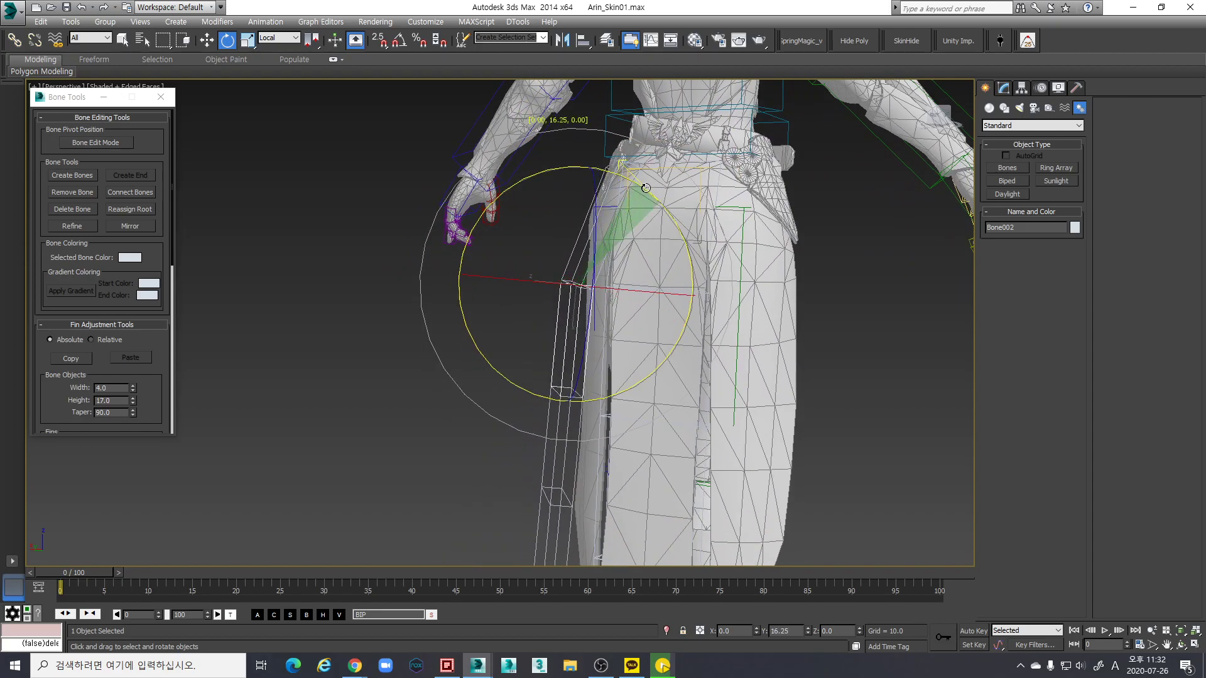
pyautogui.keyDown('alt'); pyautogui.moveTo(671, 251); pyautogui.dragTo(677, 270, button='middle'); pyautogui.keyUp('alt')
pyautogui.keyDown('alt'); pyautogui.moveTo(689, 156); pyautogui.dragTo(708, 192, button='middle'); pyautogui.keyUp('alt')
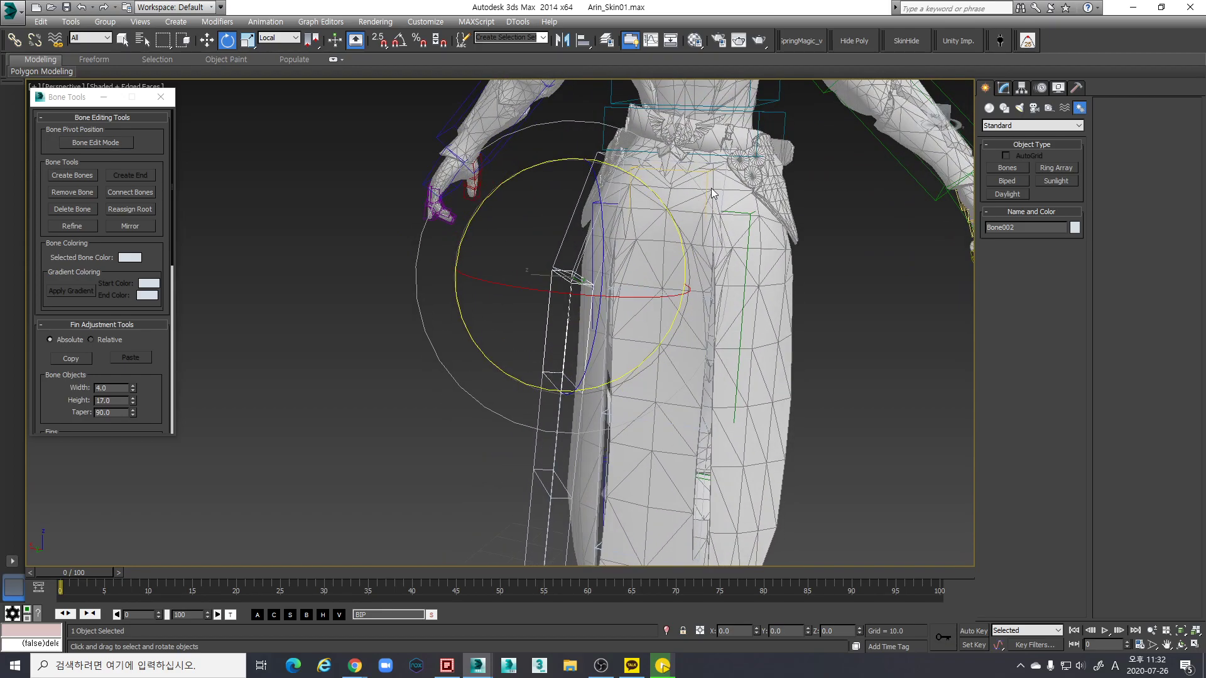
pyautogui.click(712, 190)
pyautogui.keyDown('ctrl'); pyautogui.click(584, 181); pyautogui.keyUp('ctrl')
pyautogui.scroll(-3, 629, 278)
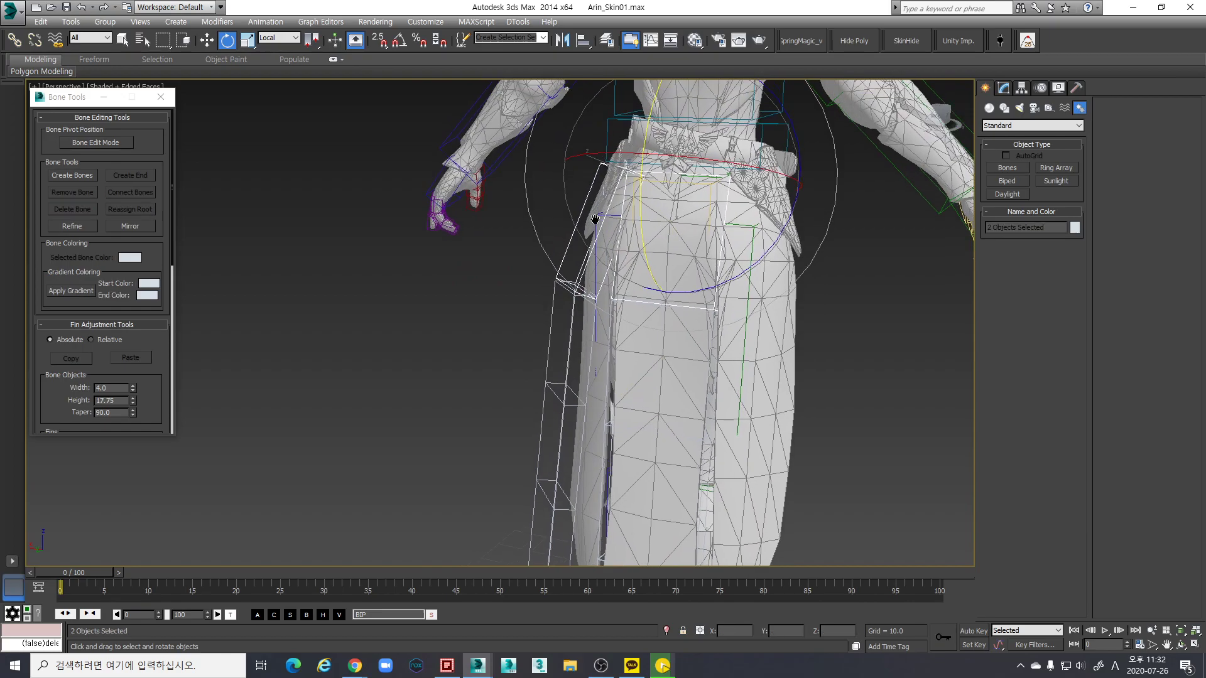
pyautogui.keyDown('alt'); pyautogui.moveTo(609, 273); pyautogui.dragTo(787, 308, button='middle'); pyautogui.keyUp('alt')
pyautogui.keyDown('alt'); pyautogui.moveTo(610, 318); pyautogui.dragTo(658, 261, button='middle'); pyautogui.keyUp('alt')
# Tilt Bone001 slightly about its X axis and slide it along its Z axis
pyautogui.click(658, 261)
pyautogui.press('w')
pyautogui.scroll(3, 666, 282)
pyautogui.keyDown('alt'); pyautogui.moveTo(672, 302); pyautogui.dragTo(657, 286, button='middle'); pyautogui.keyUp('alt')
pyautogui.press('e')
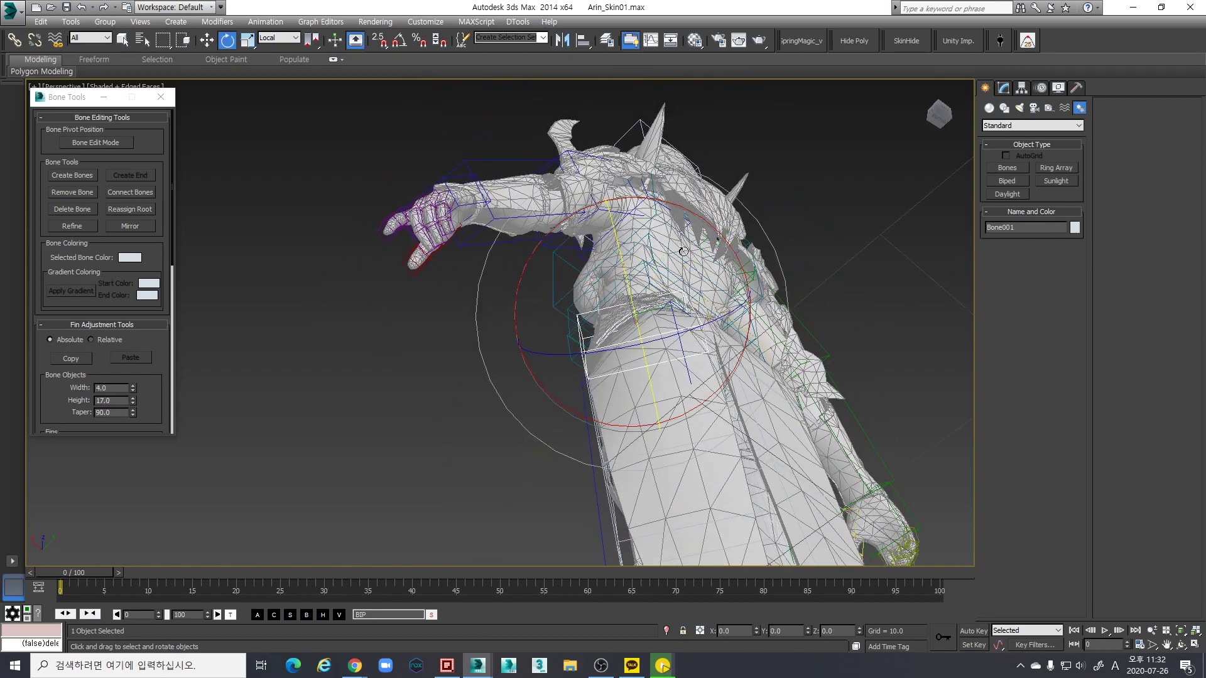
pyautogui.moveTo(671, 210); pyautogui.dragTo(674, 205)
pyautogui.keyDown('alt'); pyautogui.moveTo(673, 208); pyautogui.dragTo(766, 254, button='middle'); pyautogui.keyUp('alt')
pyautogui.press('w')
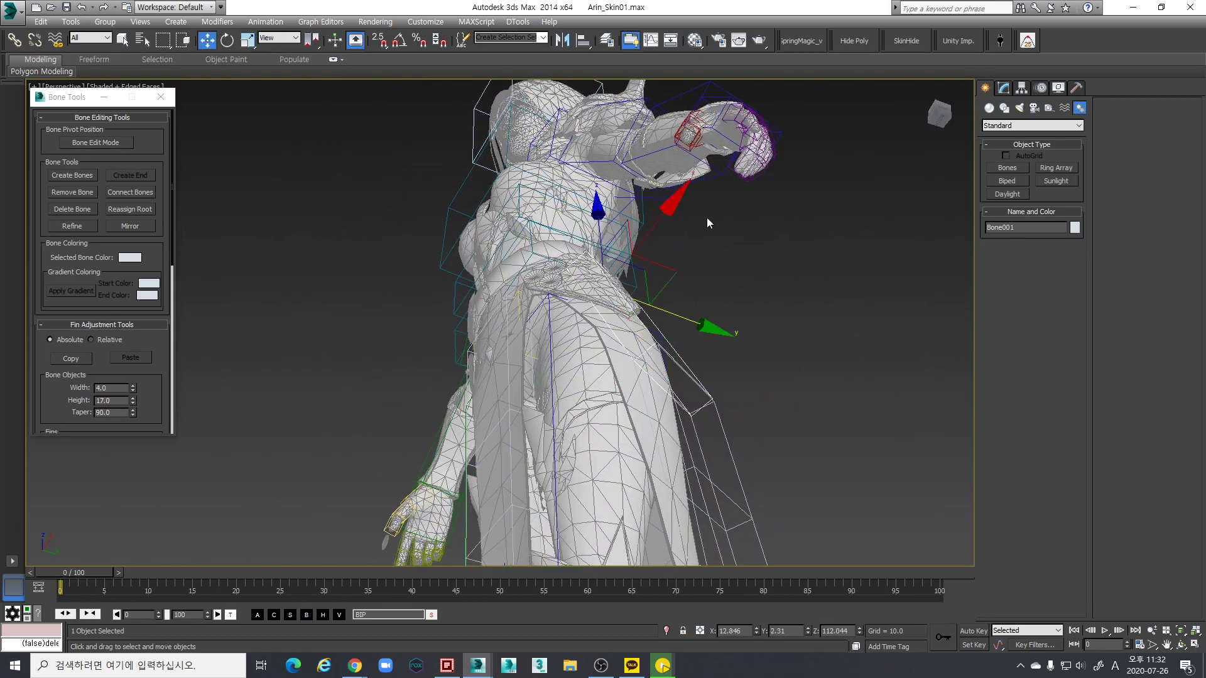
pyautogui.moveTo(700, 211); pyautogui.dragTo(691, 212)
pyautogui.keyDown('alt'); pyautogui.moveTo(703, 270); pyautogui.dragTo(697, 291, button='middle'); pyautogui.keyUp('alt')
# Move Bone002's joint up and outward so it sits against the side skirt panel
pyautogui.click(674, 219)
pyautogui.press('e')
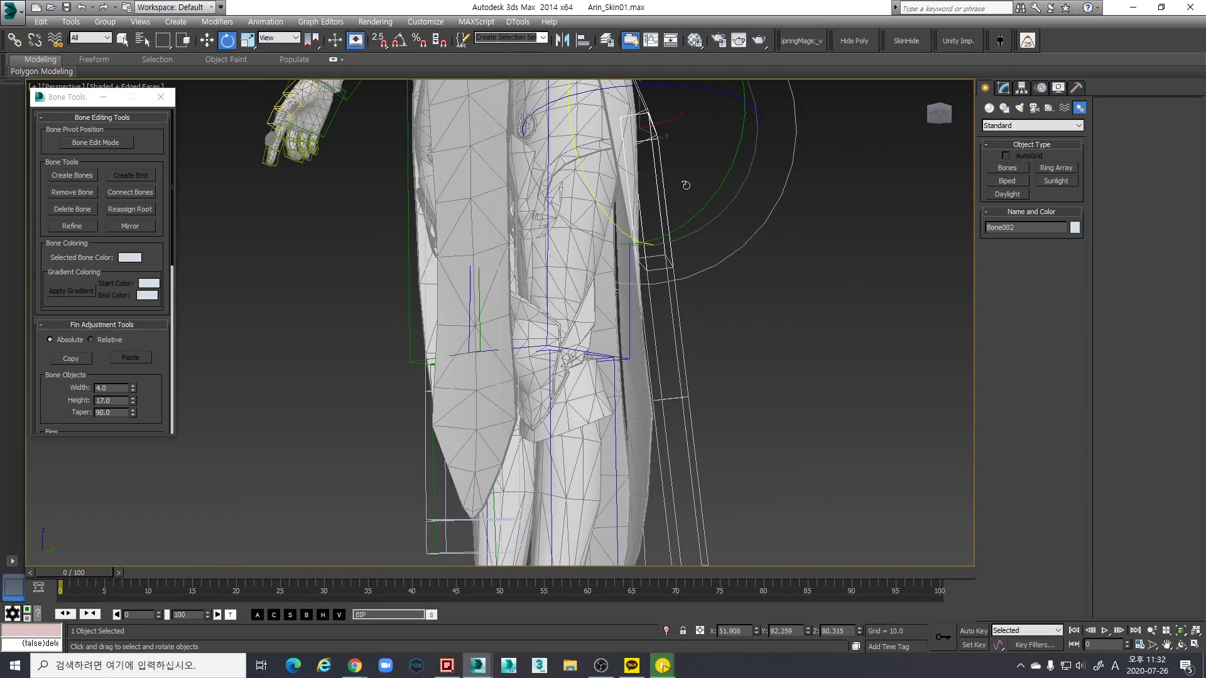
pyautogui.keyDown('alt'); pyautogui.moveTo(681, 186); pyautogui.dragTo(691, 201, button='middle'); pyautogui.keyUp('alt')
pyautogui.click(661, 193)
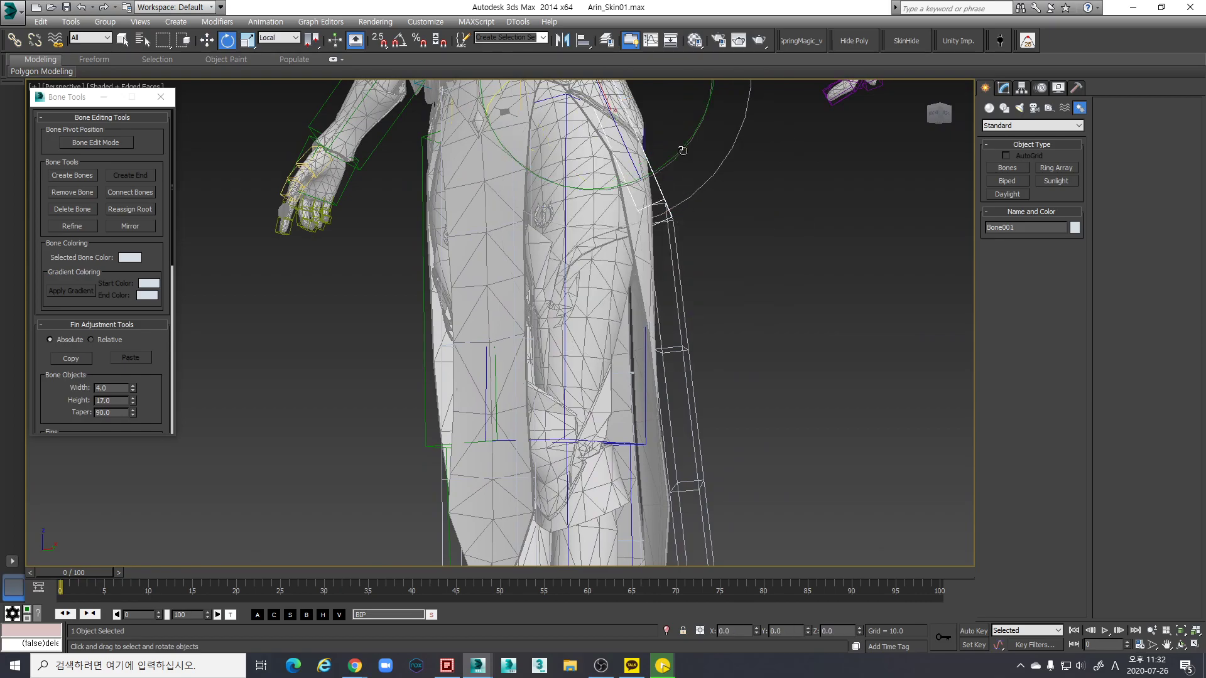
pyautogui.keyDown('alt'); pyautogui.moveTo(675, 252); pyautogui.dragTo(622, 244, button='middle'); pyautogui.keyUp('alt')
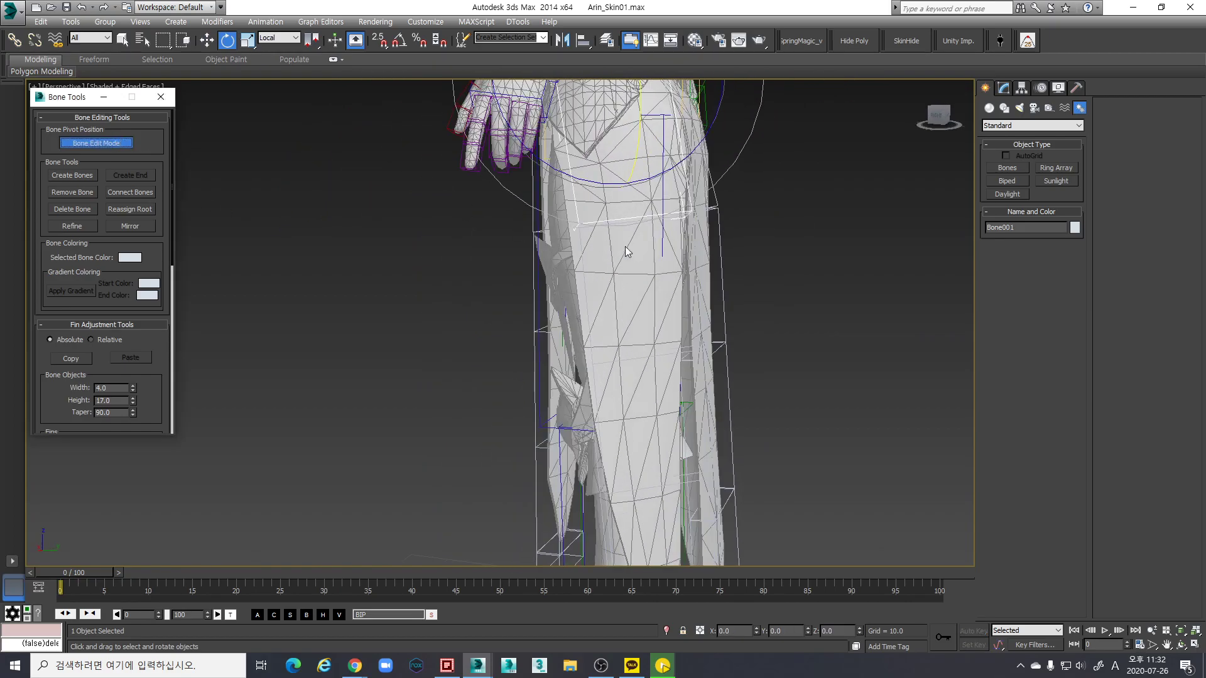
pyautogui.keyDown('alt'); pyautogui.moveTo(693, 282); pyautogui.dragTo(596, 243, button='middle'); pyautogui.keyUp('alt')
pyautogui.click(597, 243)
pyautogui.press('w')
pyautogui.keyDown('alt'); pyautogui.moveTo(691, 247); pyautogui.dragTo(570, 255, button='middle'); pyautogui.keyUp('alt')
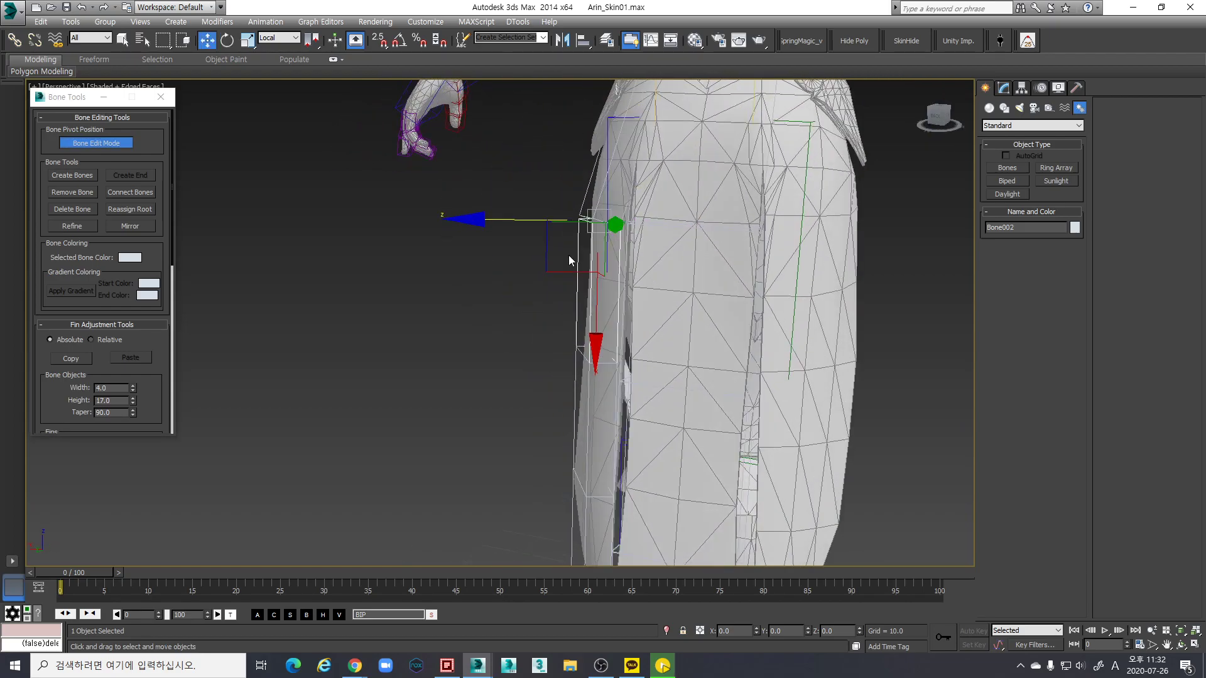
pyautogui.moveTo(555, 270); pyautogui.dragTo(569, 251)
pyautogui.keyDown('alt'); pyautogui.moveTo(569, 251); pyautogui.dragTo(551, 254, button='middle'); pyautogui.keyUp('alt')
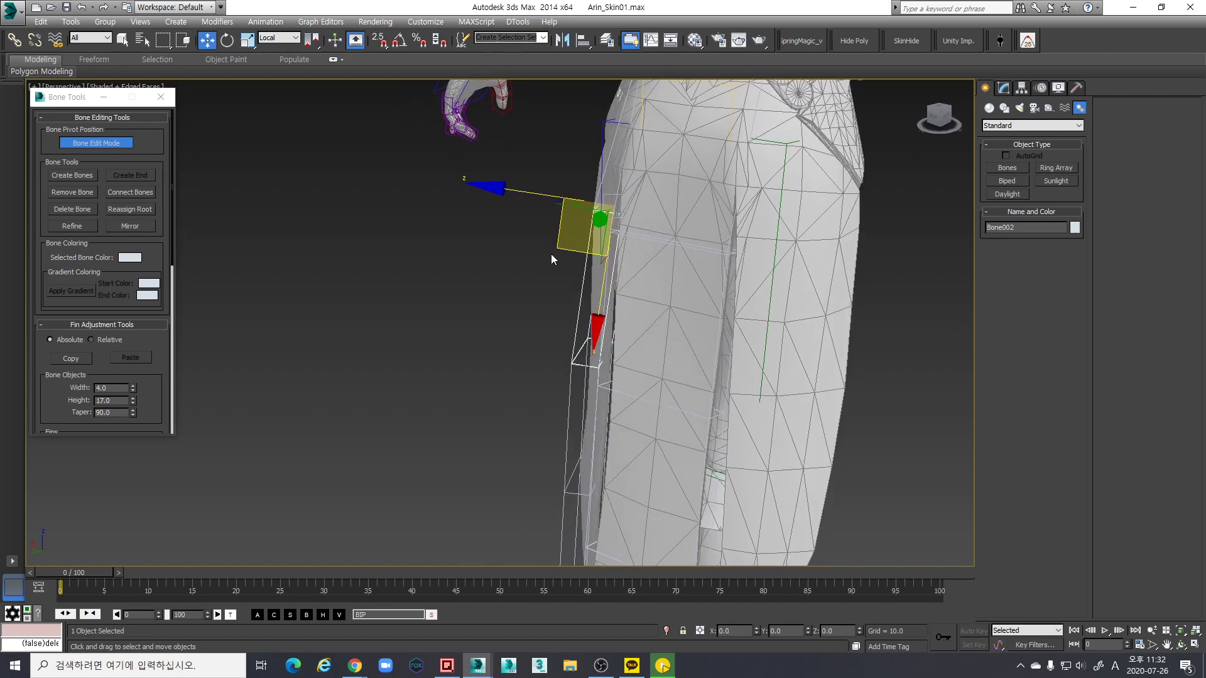
pyautogui.moveTo(554, 247); pyautogui.dragTo(552, 246)
# Turn Bone Edit Mode off and select Bone001 for rotating
pyautogui.keyDown('alt'); pyautogui.moveTo(597, 269); pyautogui.dragTo(637, 273, button='middle'); pyautogui.keyUp('alt')
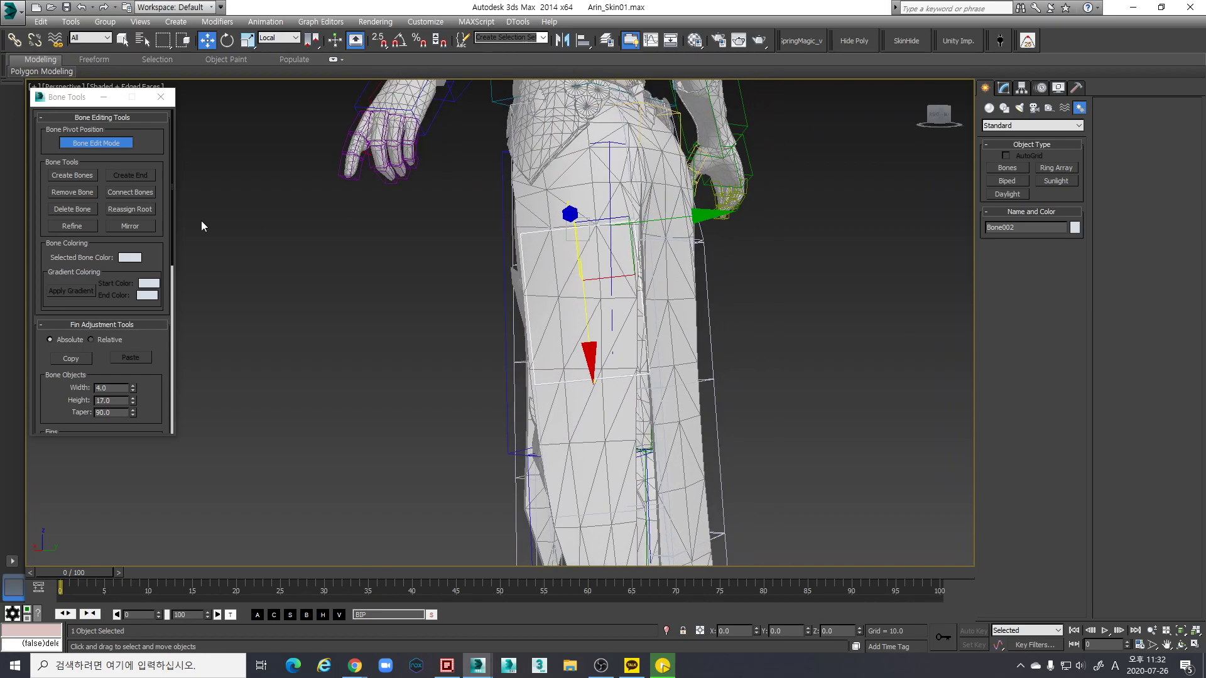
pyautogui.click(96, 143)
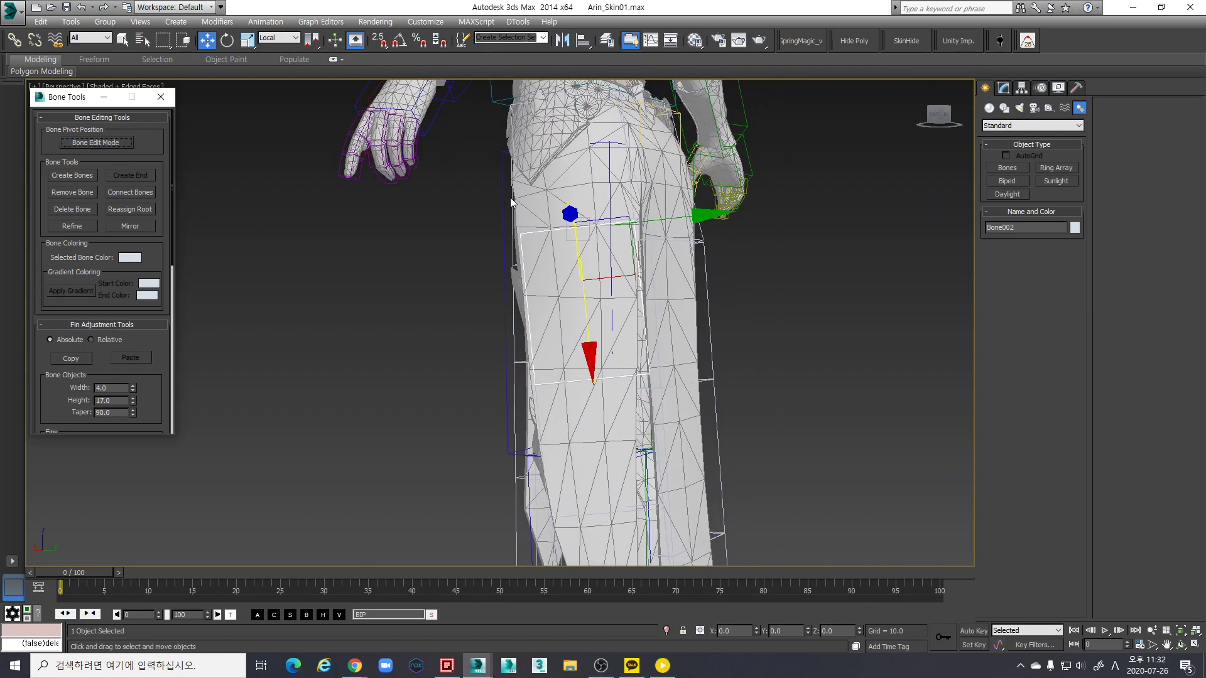
pyautogui.click(631, 200)
pyautogui.press('e')
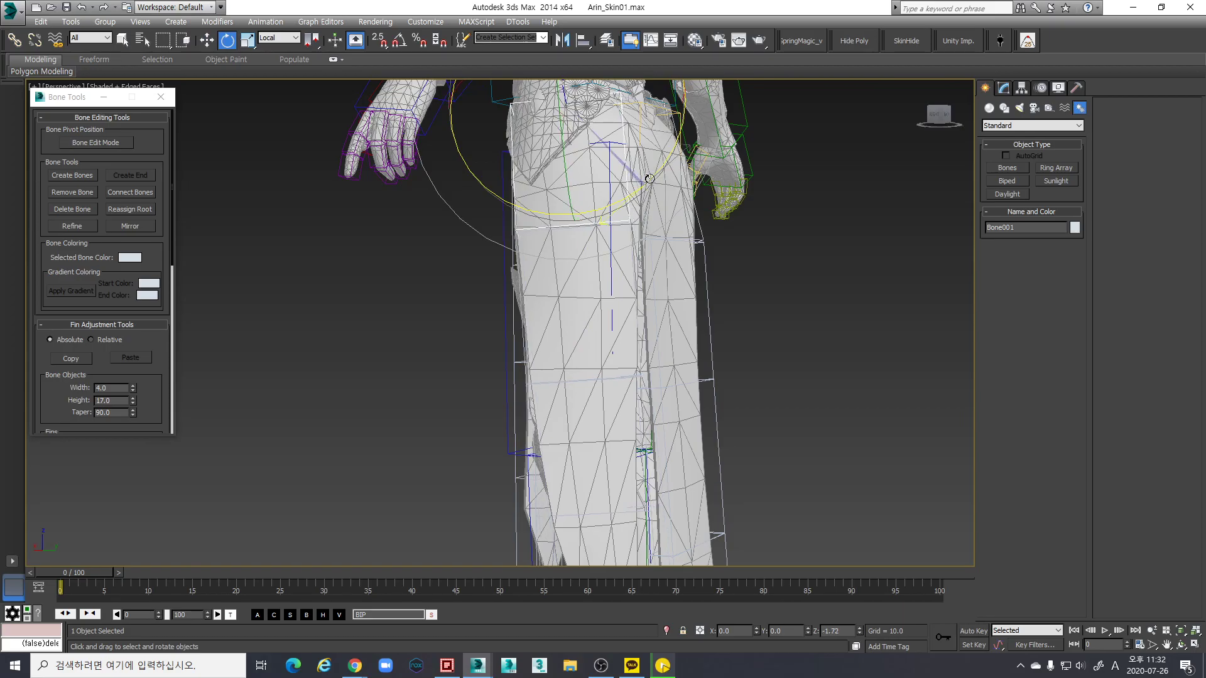
# Frame a close frontal view of the leg bones with Bone001's move axes set to local
pyautogui.keyDown('alt'); pyautogui.moveTo(650, 178); pyautogui.dragTo(611, 383, button='middle'); pyautogui.keyUp('alt')
pyautogui.scroll(3, 628, 330)
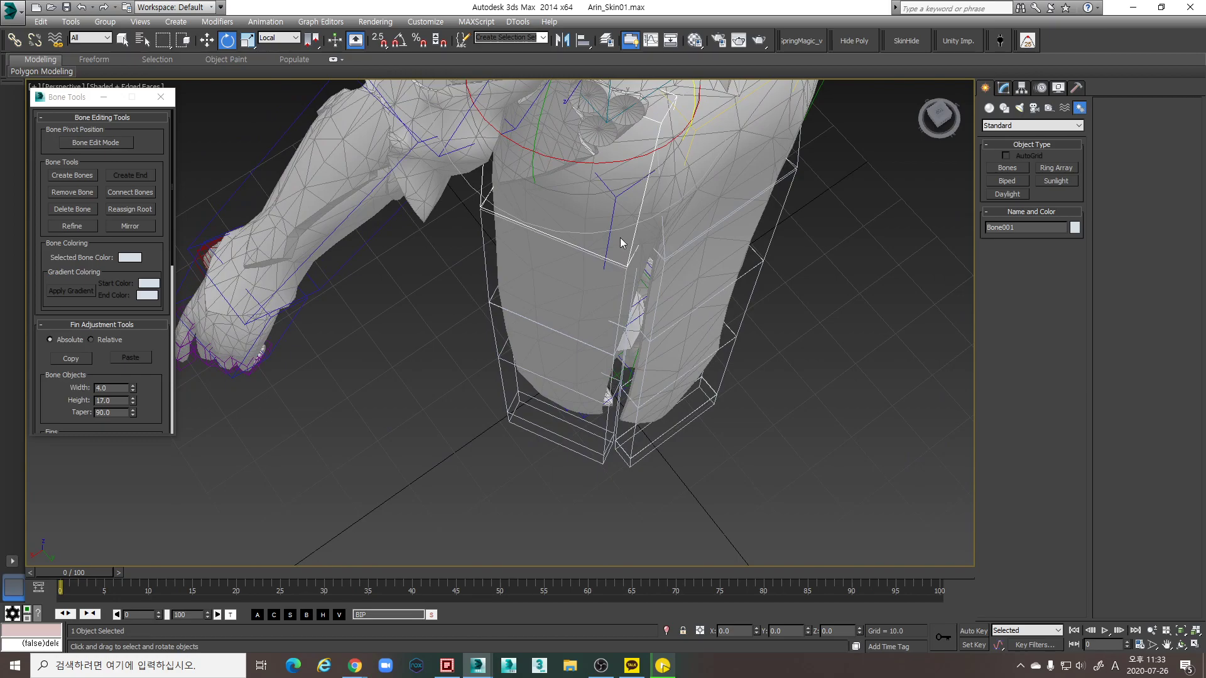
pyautogui.keyDown('alt'); pyautogui.moveTo(635, 245); pyautogui.dragTo(640, 162, button='middle'); pyautogui.keyUp('alt')
pyautogui.press('w')
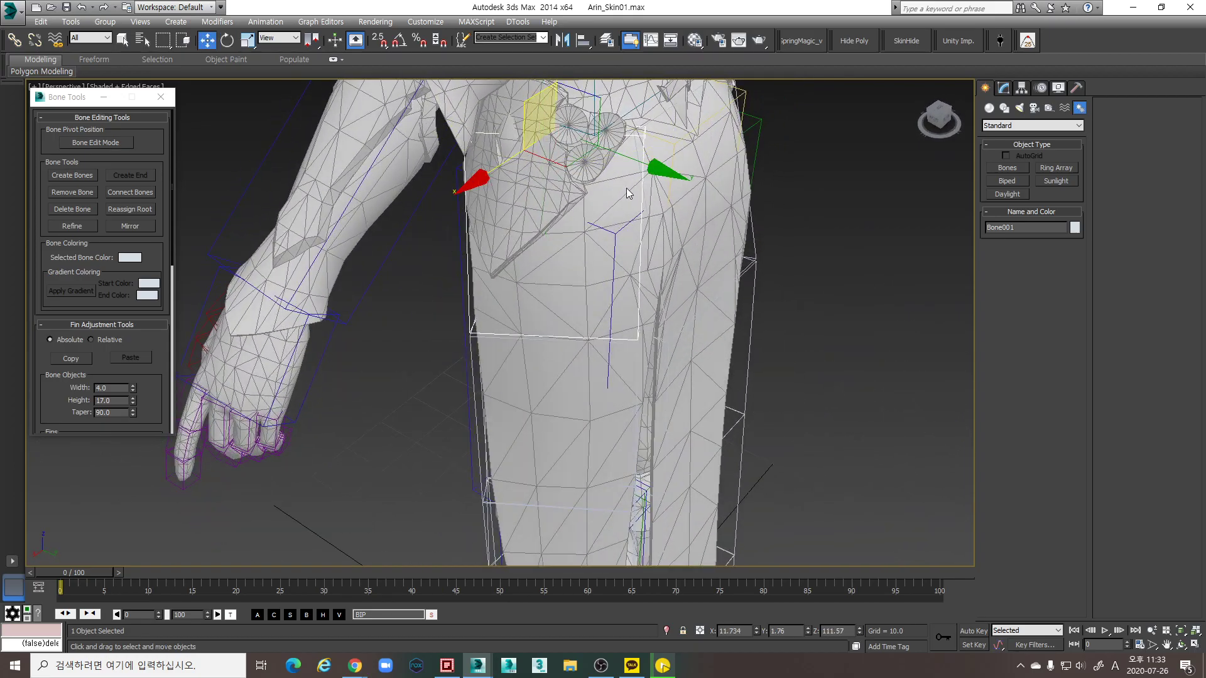
pyautogui.press('w')
pyautogui.press('w')
pyautogui.press('w')
pyautogui.press('w')
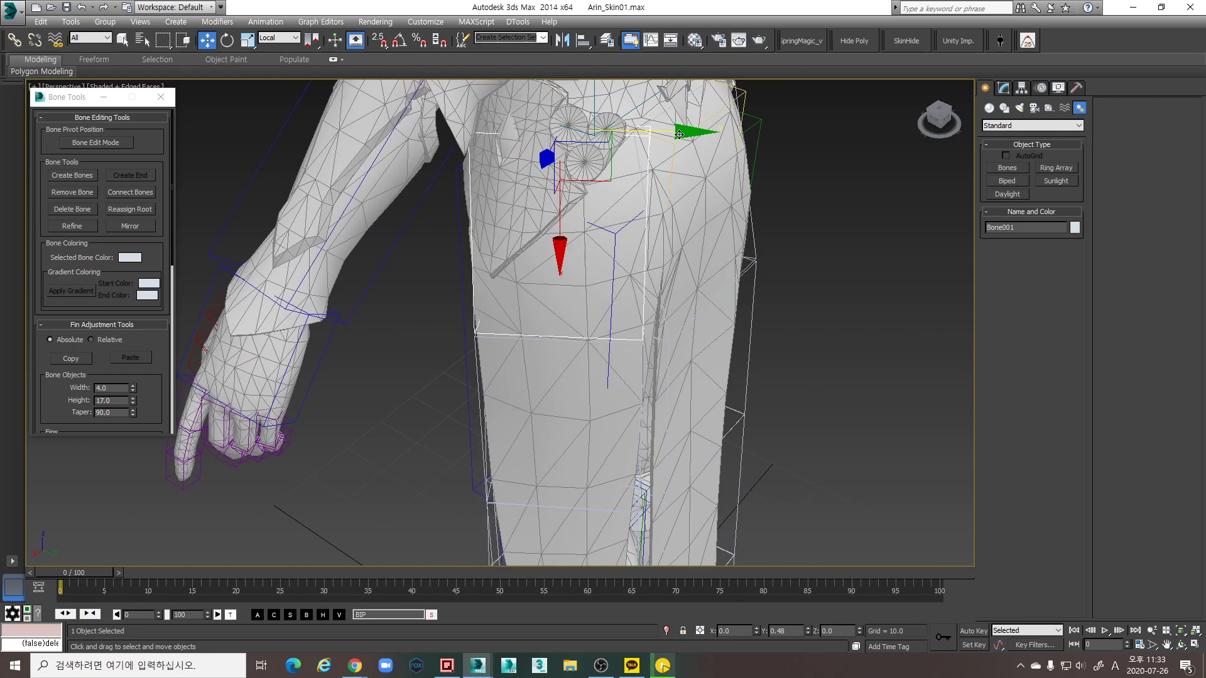
pyautogui.scroll(-3, 675, 188)
pyautogui.keyDown('alt'); pyautogui.moveTo(673, 201); pyautogui.dragTo(567, 192, button='middle'); pyautogui.keyUp('alt')
# Lengthen Bone001 from Height 17.0 to 20.2 and nudge it along its Y axis
pyautogui.press('e')
pyautogui.press('w')
pyautogui.press('w')
pyautogui.moveTo(574, 169); pyautogui.dragTo(578, 163)
pyautogui.moveTo(134, 403); pyautogui.dragTo(132, 387)
pyautogui.press('pagedown')
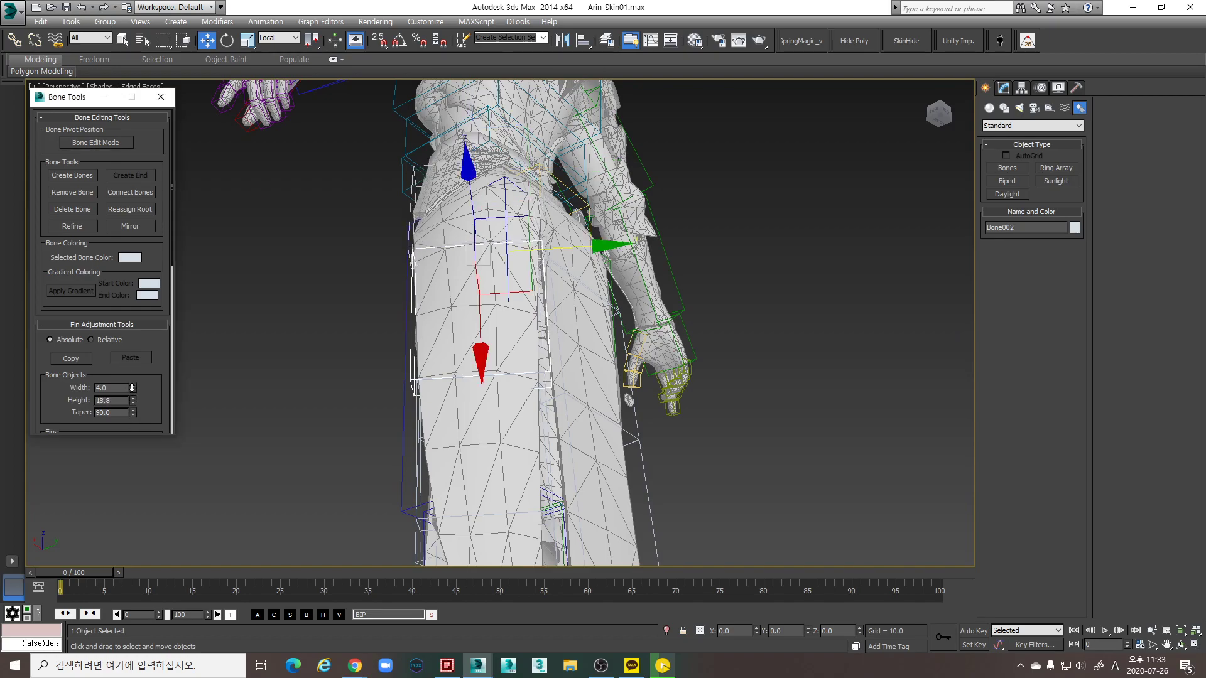
pyautogui.keyDown('alt'); pyautogui.moveTo(431, 185); pyautogui.dragTo(496, 216, button='middle'); pyautogui.keyUp('alt')
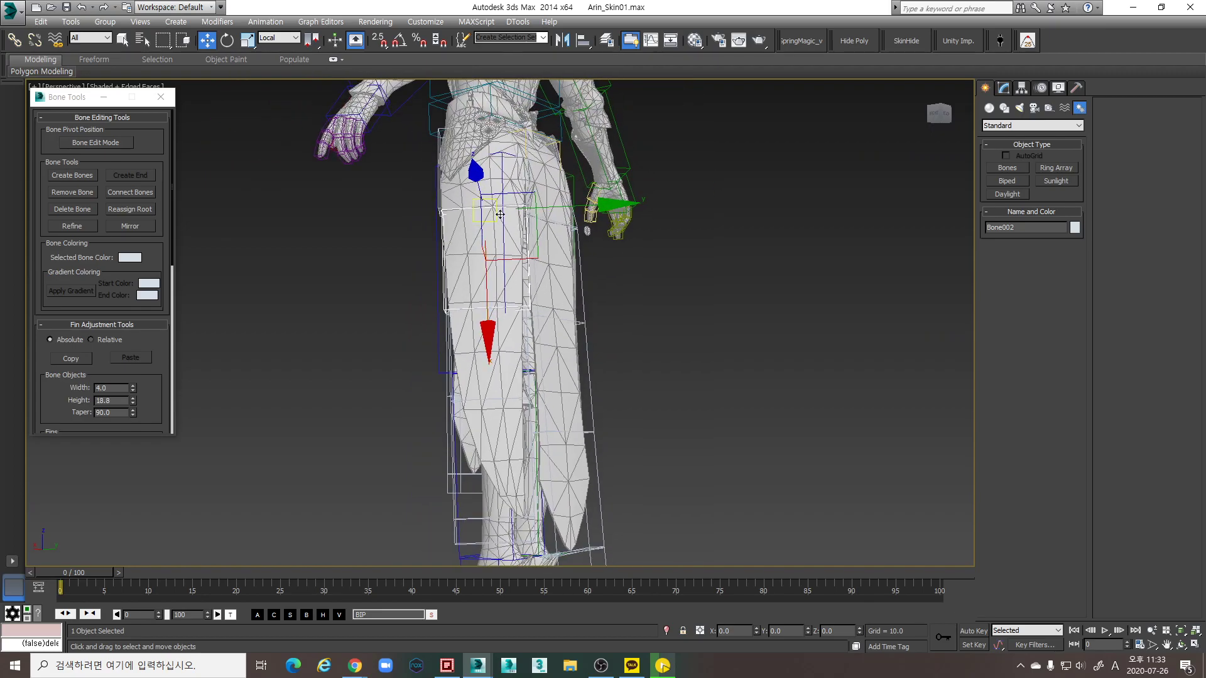
pyautogui.press('pageup')
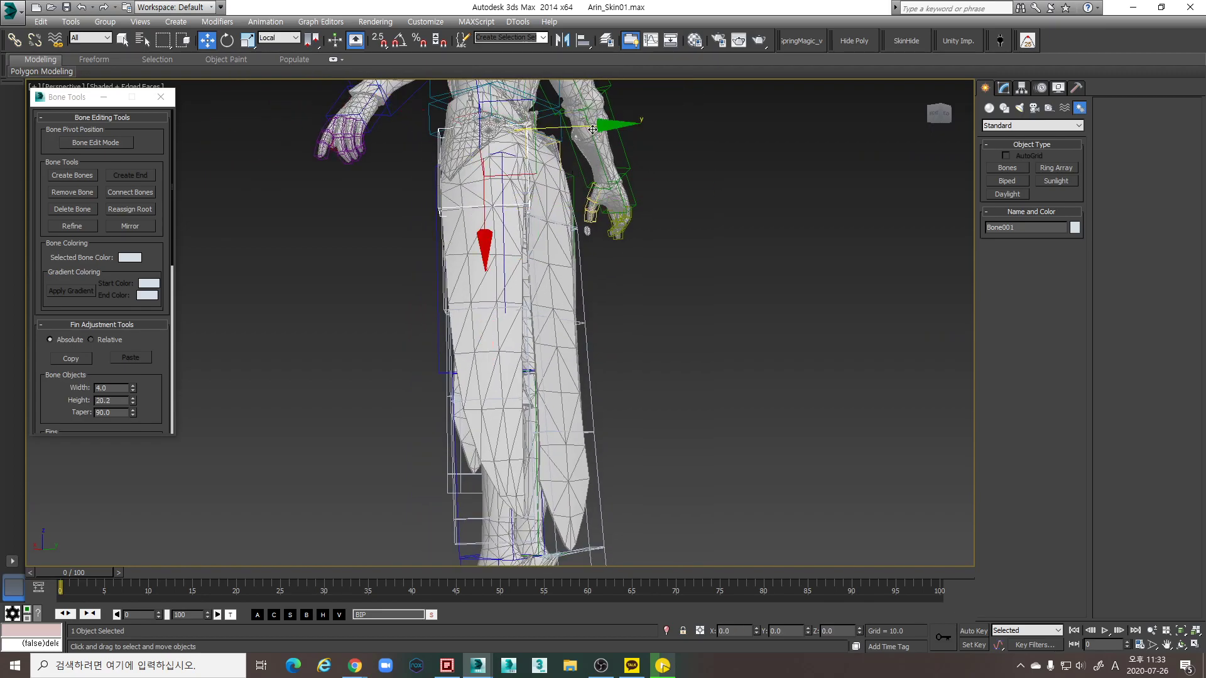
pyautogui.moveTo(599, 128); pyautogui.dragTo(596, 127)
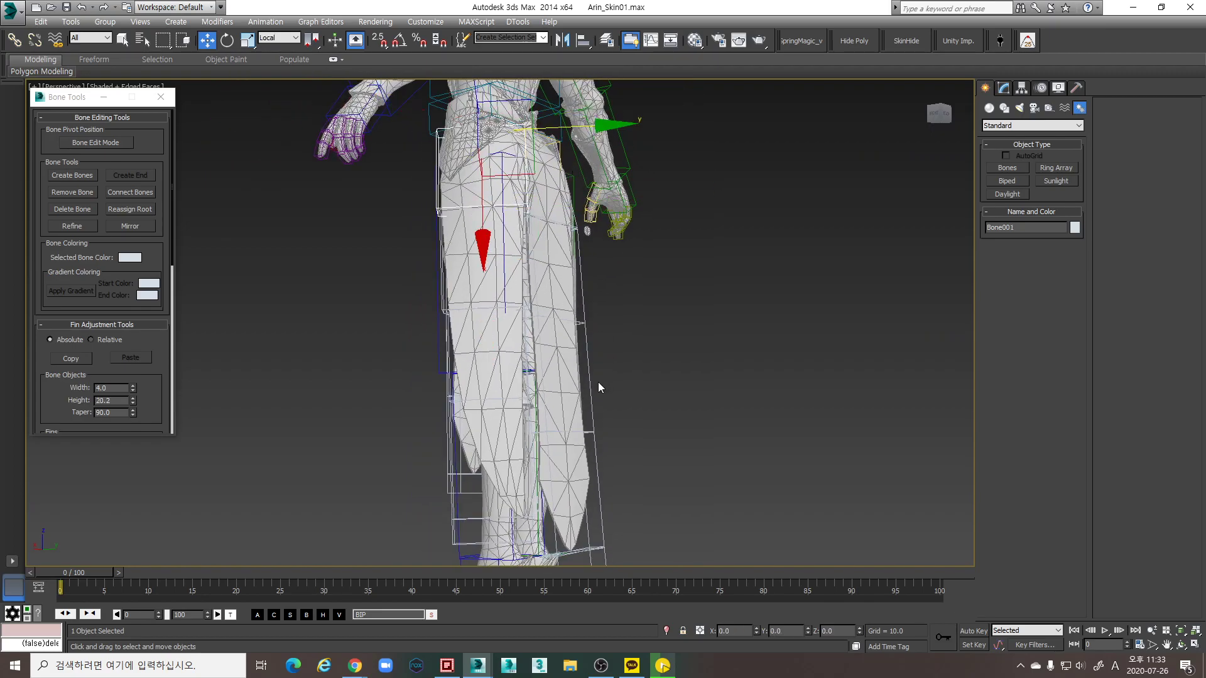
# Rotate Bone002 slightly so it follows the skirt
pyautogui.keyDown('alt'); pyautogui.moveTo(598, 382); pyautogui.dragTo(386, 353, button='middle'); pyautogui.keyUp('alt')
pyautogui.click(526, 340)
pyautogui.click(514, 281)
pyautogui.press('e')
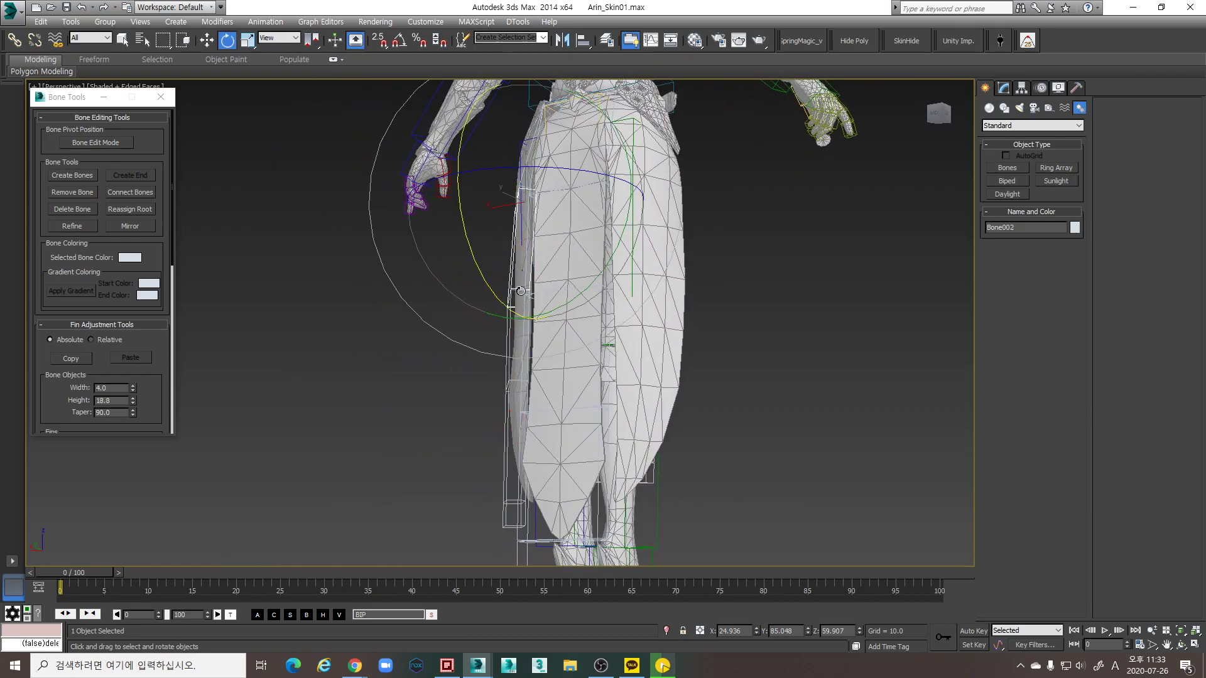
pyautogui.moveTo(571, 311); pyautogui.dragTo(570, 311)
# Step the selection down to Bone004 and turn Bone Edit Mode back on
pyautogui.press('pagedown')
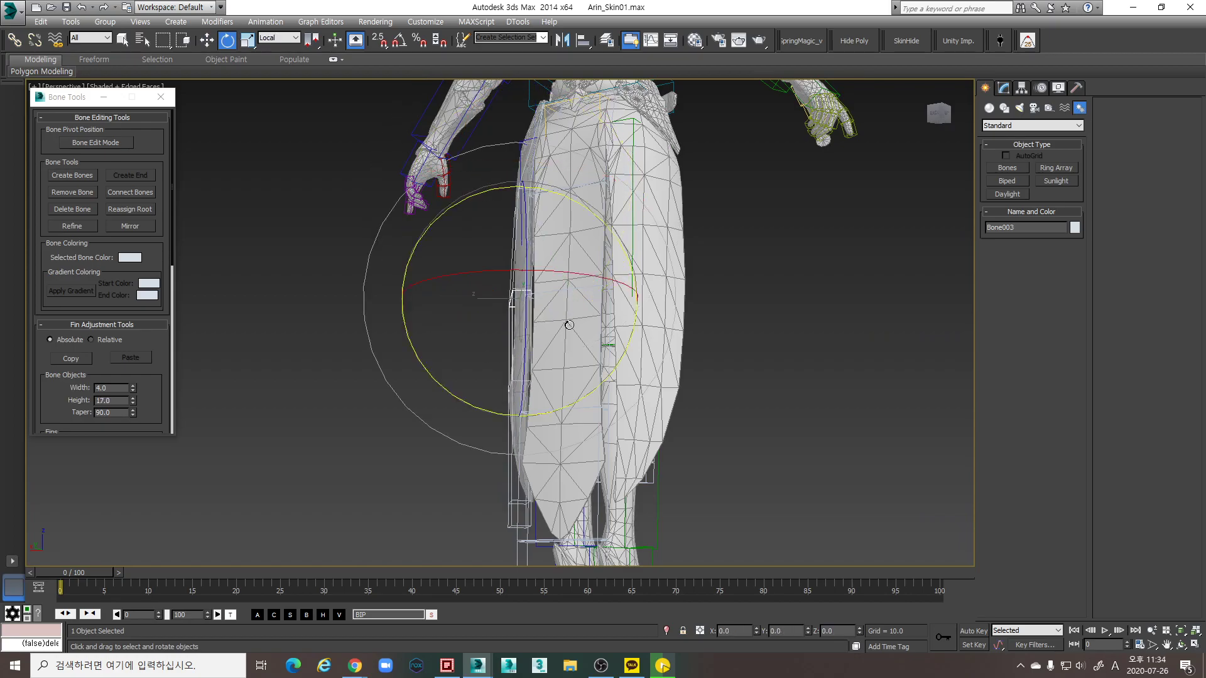
pyautogui.press('pagedown')
pyautogui.moveTo(600, 431); pyautogui.dragTo(250, 302, button='middle')
pyautogui.click(113, 143)
# Move Bone003 and Bone004 into place along the skirt down to its hem
pyautogui.click(488, 343)
pyautogui.keyDown('alt'); pyautogui.moveTo(488, 343); pyautogui.dragTo(476, 343, button='middle'); pyautogui.keyUp('alt')
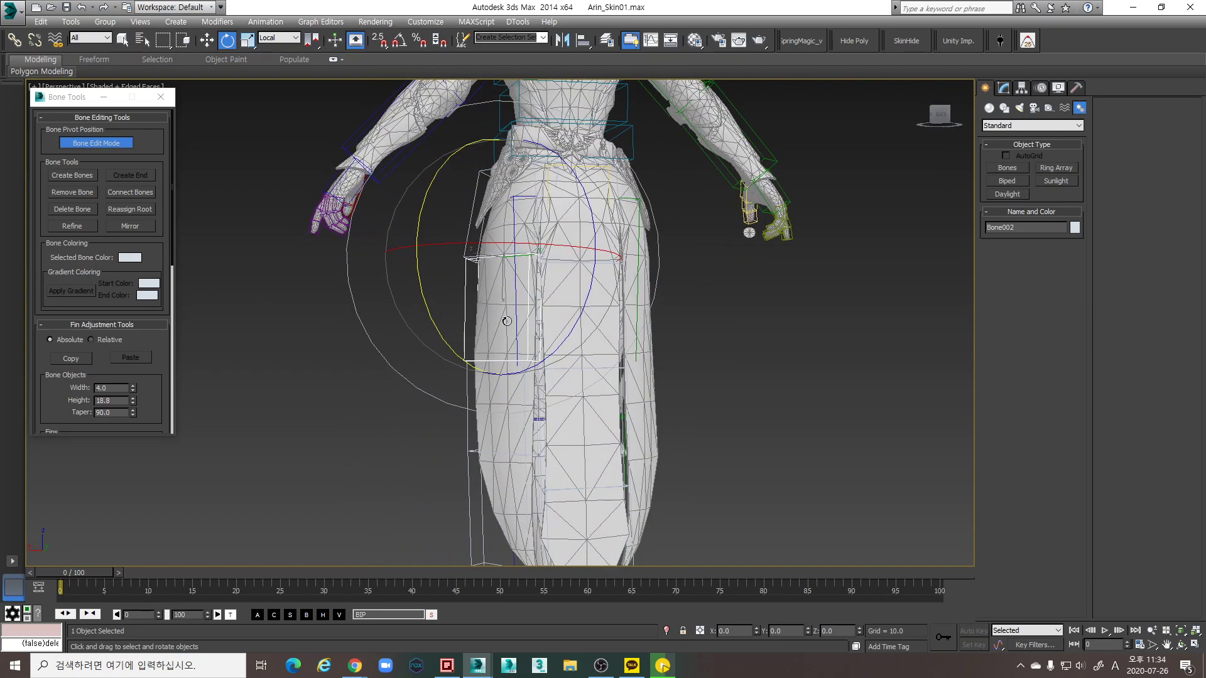
pyautogui.click(467, 394)
pyautogui.moveTo(516, 394); pyautogui.dragTo(521, 375, button='middle')
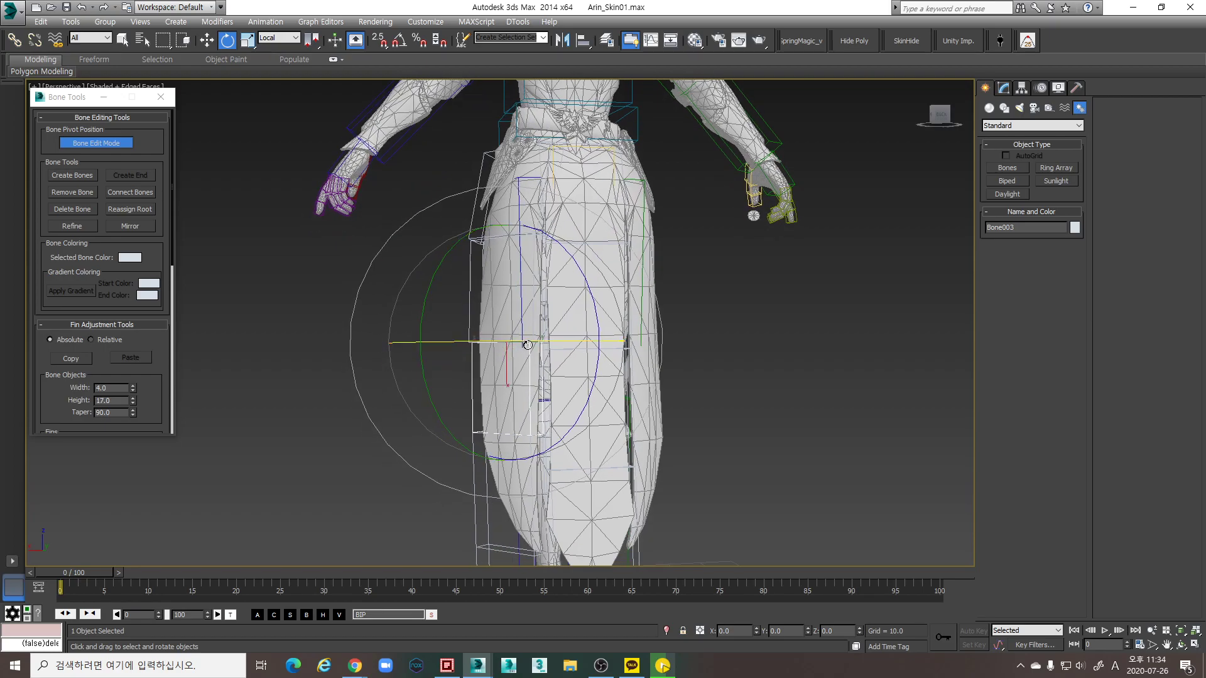
pyautogui.press('w')
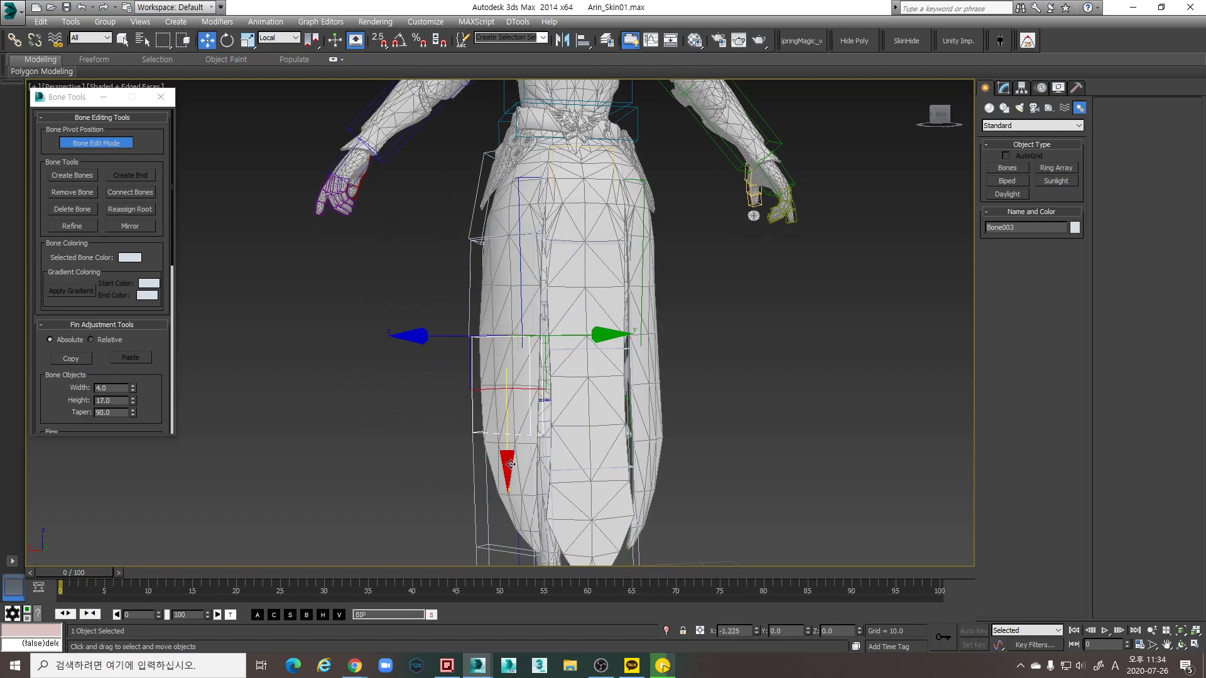
pyautogui.keyDown('alt'); pyautogui.moveTo(522, 451); pyautogui.dragTo(572, 415, button='middle'); pyautogui.keyUp('alt')
pyautogui.click(491, 475)
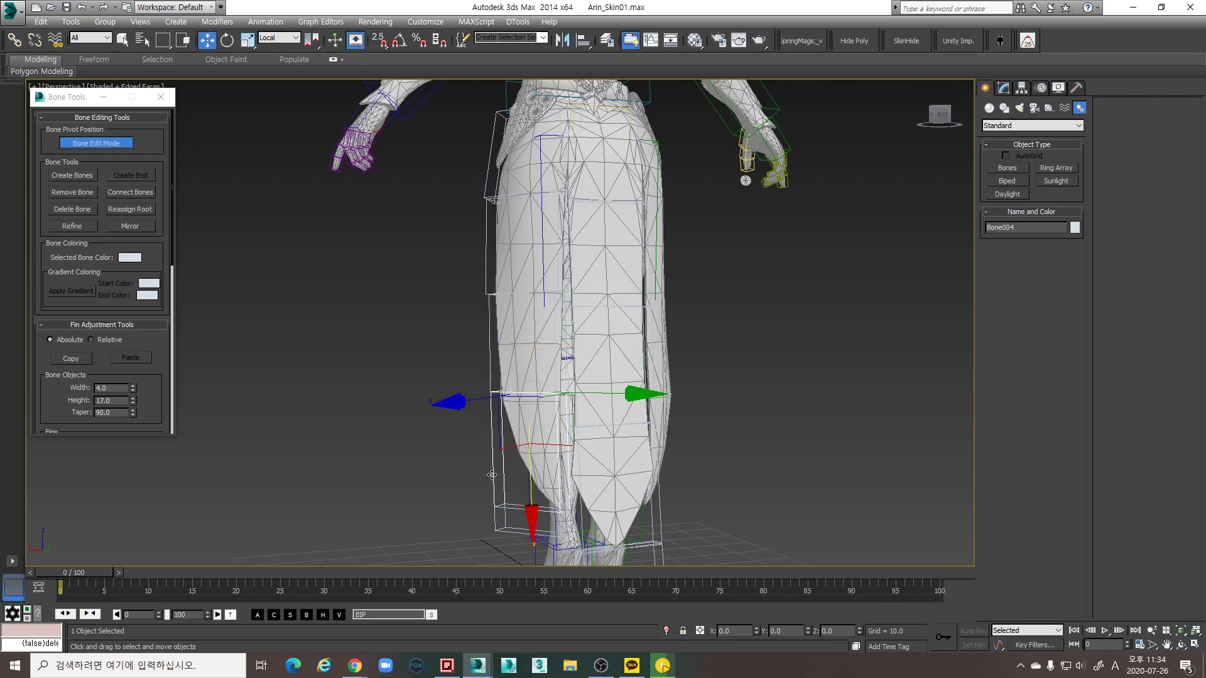
pyautogui.keyDown('alt'); pyautogui.moveTo(537, 528); pyautogui.dragTo(750, 447, button='middle'); pyautogui.keyUp('alt')
pyautogui.scroll(-5, 541, 484)
# Turn Bone Edit Mode off and double-click the root bone to select all five skirt bones
pyautogui.click(129, 156)
pyautogui.click(109, 143)
pyautogui.keyDown('alt'); pyautogui.moveTo(446, 210); pyautogui.dragTo(667, 314, button='middle'); pyautogui.keyUp('alt')
pyautogui.doubleClick(549, 300)
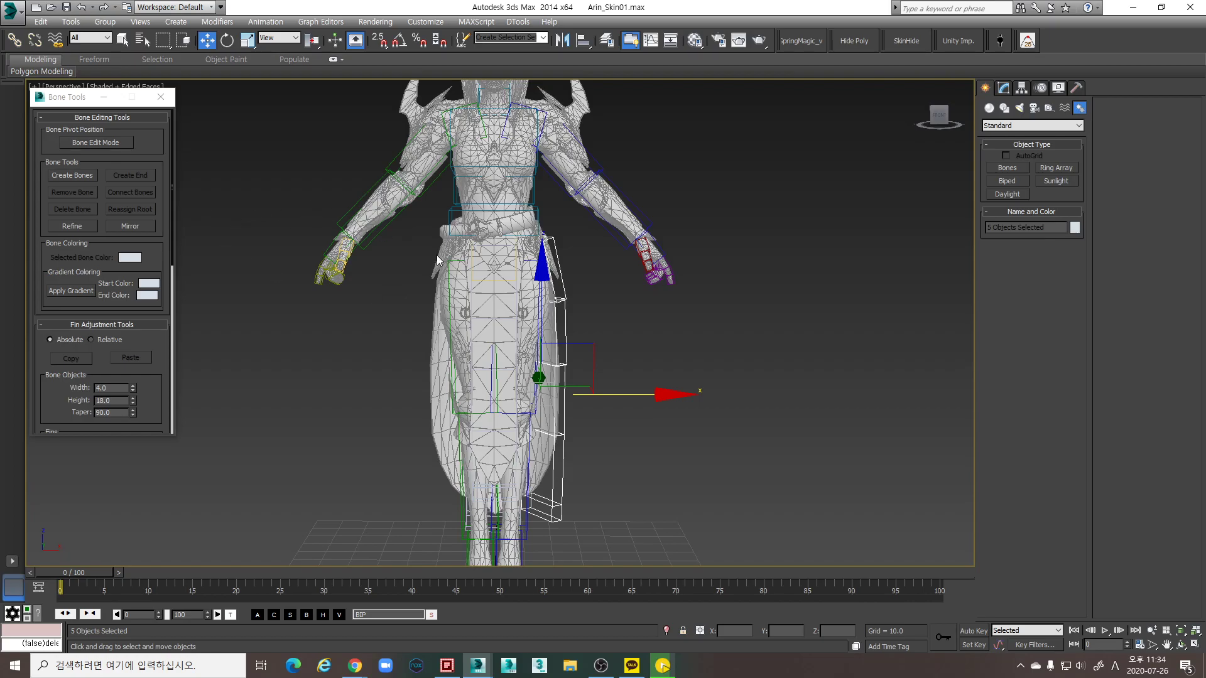
# Open Bone Mirror for the chain, set to mirror axis X, flip Y, offset 0.0
pyautogui.keyDown('alt'); pyautogui.moveTo(390, 377); pyautogui.dragTo(647, 367, button='middle'); pyautogui.keyUp('alt')
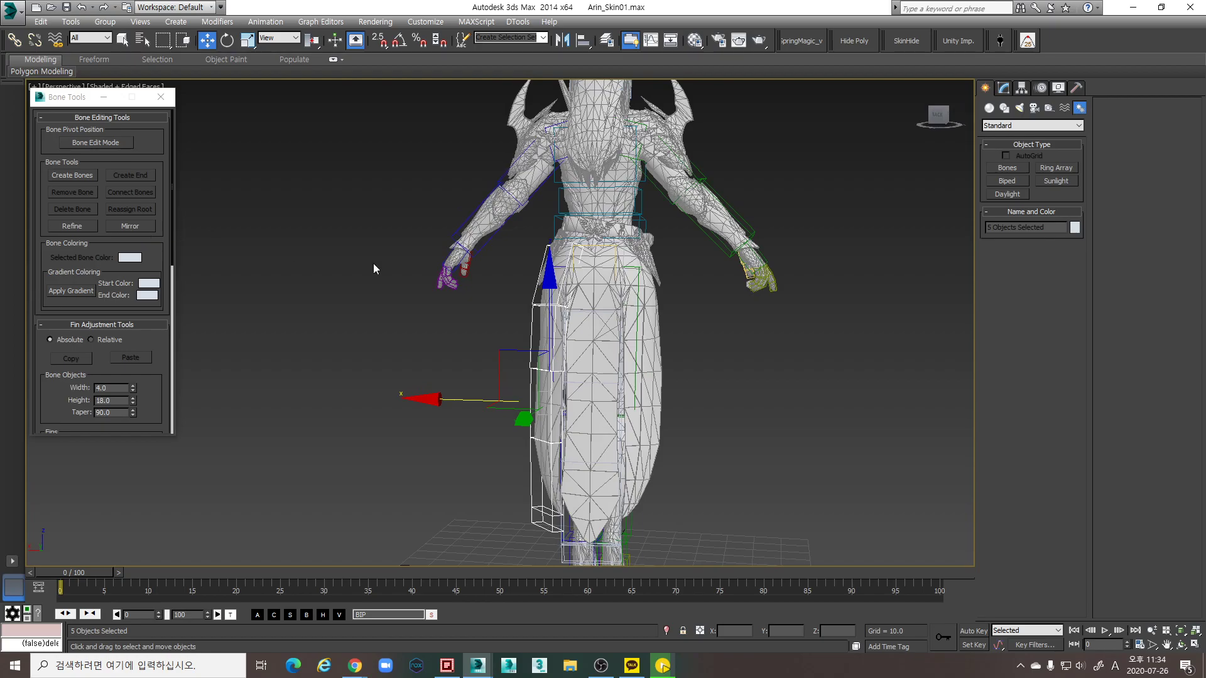
pyautogui.keyDown('alt'); pyautogui.moveTo(329, 255); pyautogui.dragTo(609, 265, button='middle'); pyautogui.keyUp('alt')
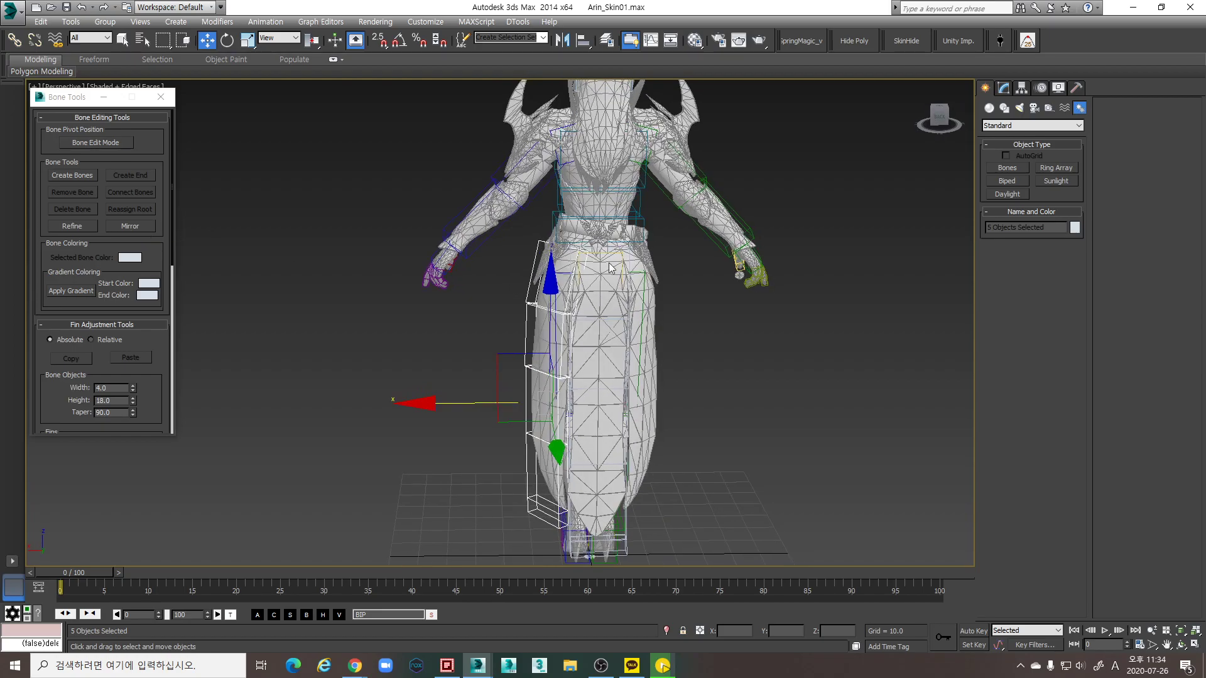
pyautogui.click(141, 228)
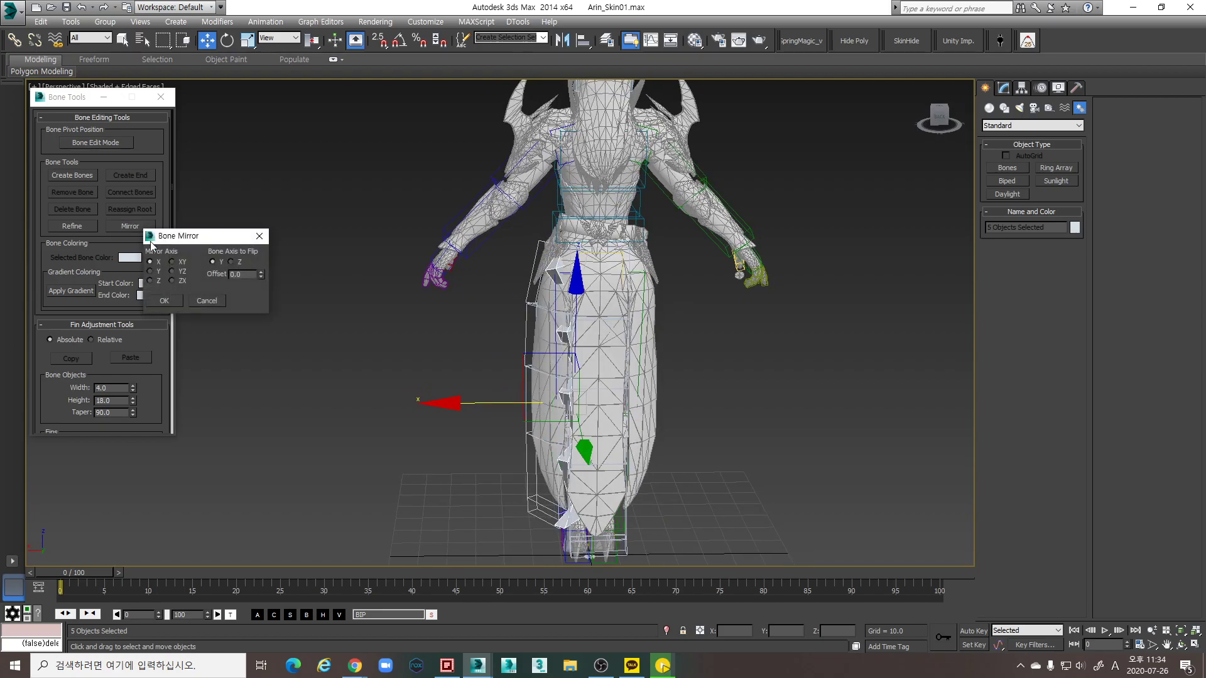
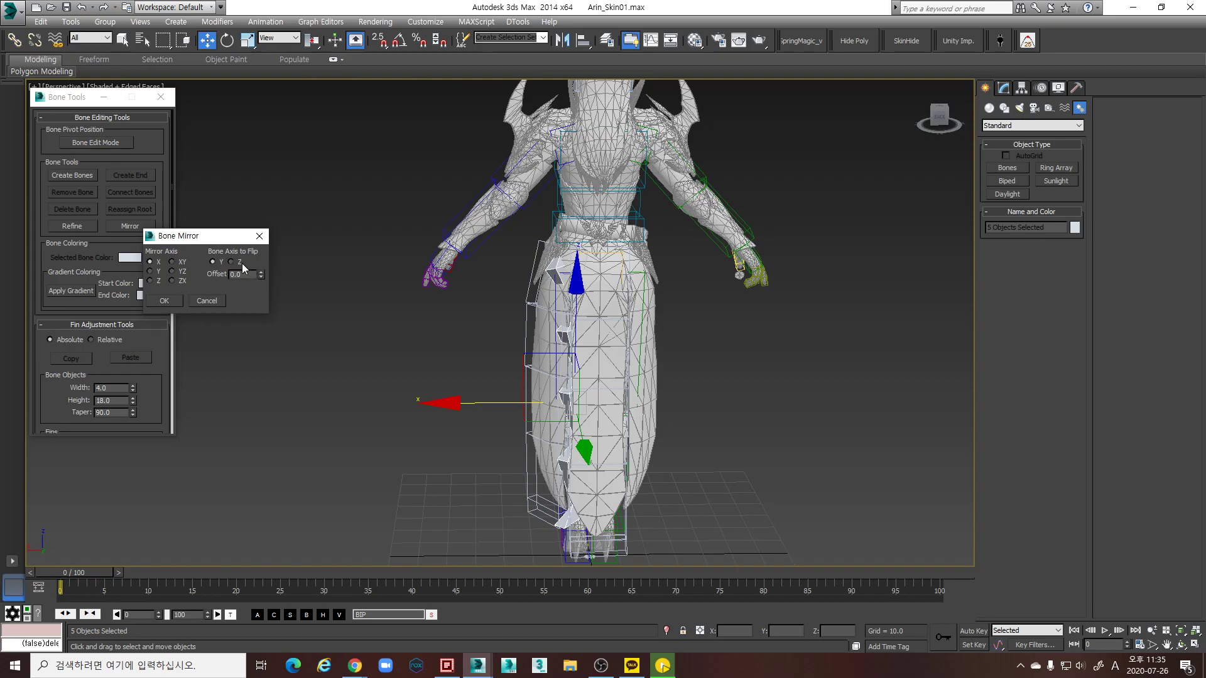
# Mirror the side skirt bone chain and rotate both top skirt bones outward
pyautogui.click(164, 300)
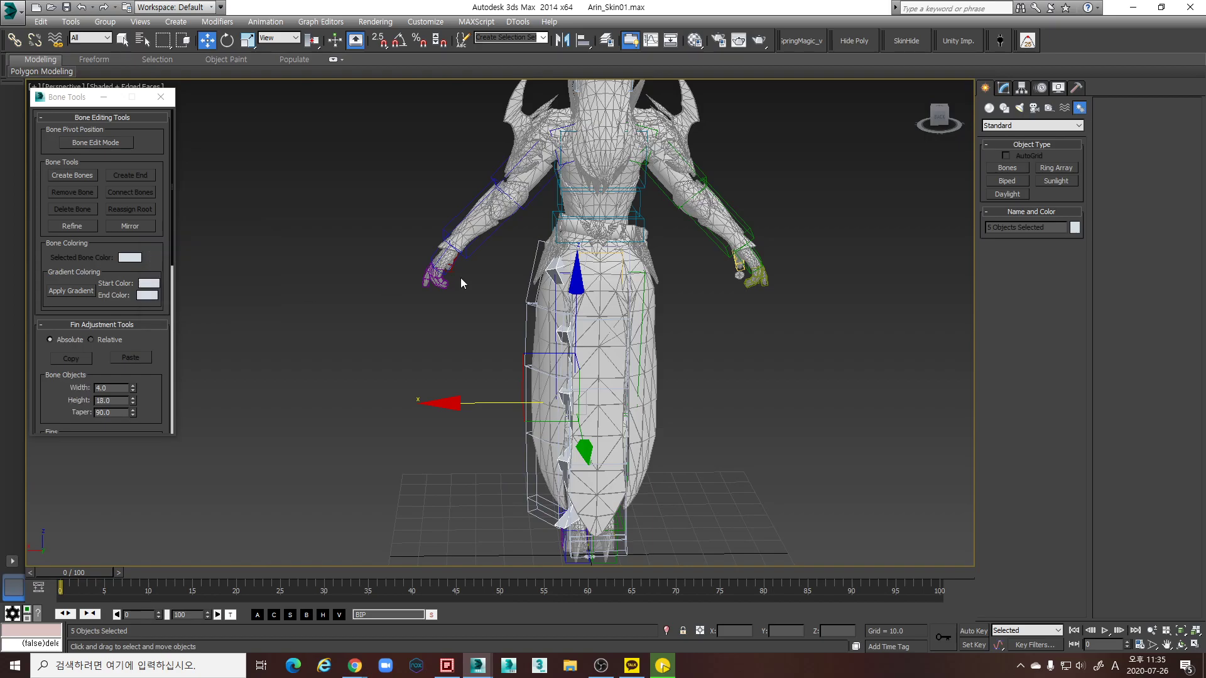
pyautogui.scroll(3, 461, 278)
pyautogui.click(623, 265)
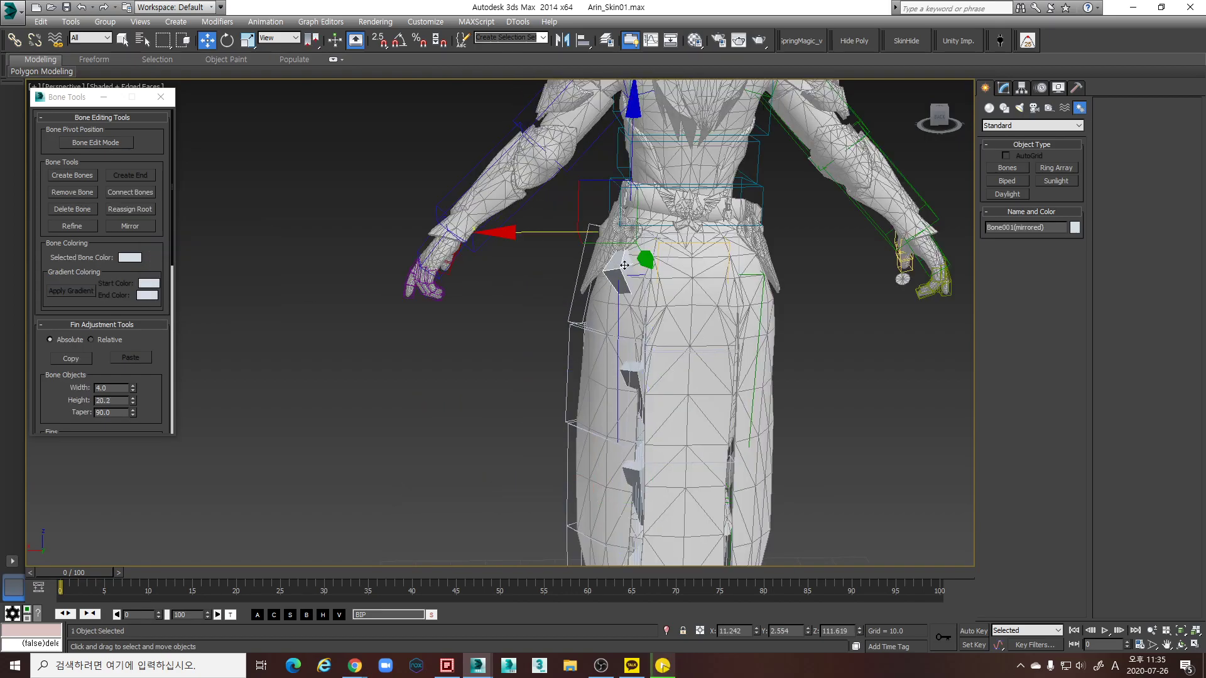
pyautogui.keyDown('ctrl'); pyautogui.click(583, 243); pyautogui.keyUp('ctrl')
pyautogui.press('e')
pyautogui.keyDown('alt'); pyautogui.moveTo(666, 270); pyautogui.dragTo(707, 215, button='middle'); pyautogui.keyUp('alt')
pyautogui.moveTo(712, 202); pyautogui.dragTo(688, 161)
pyautogui.moveTo(687, 160)
pyautogui.keyDown('alt'); pyautogui.mouseDown(button='middle')
pyautogui.moveTo(764, 275)
pyautogui.moveTo(794, 242)
pyautogui.moveTo(625, 285)
pyautogui.mouseUp(button='middle'); pyautogui.keyUp('alt')
# Move the mirrored skirt chain to X -11.242 on the opposite hip
pyautogui.click(625, 278)
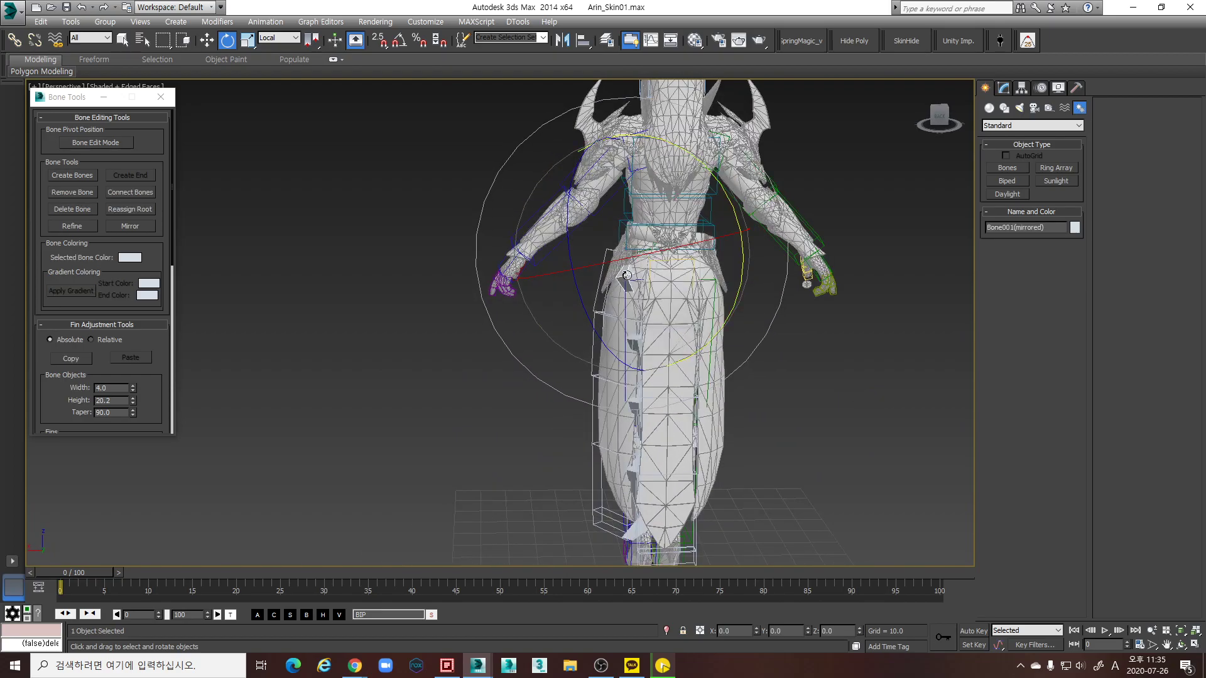
pyautogui.press('w')
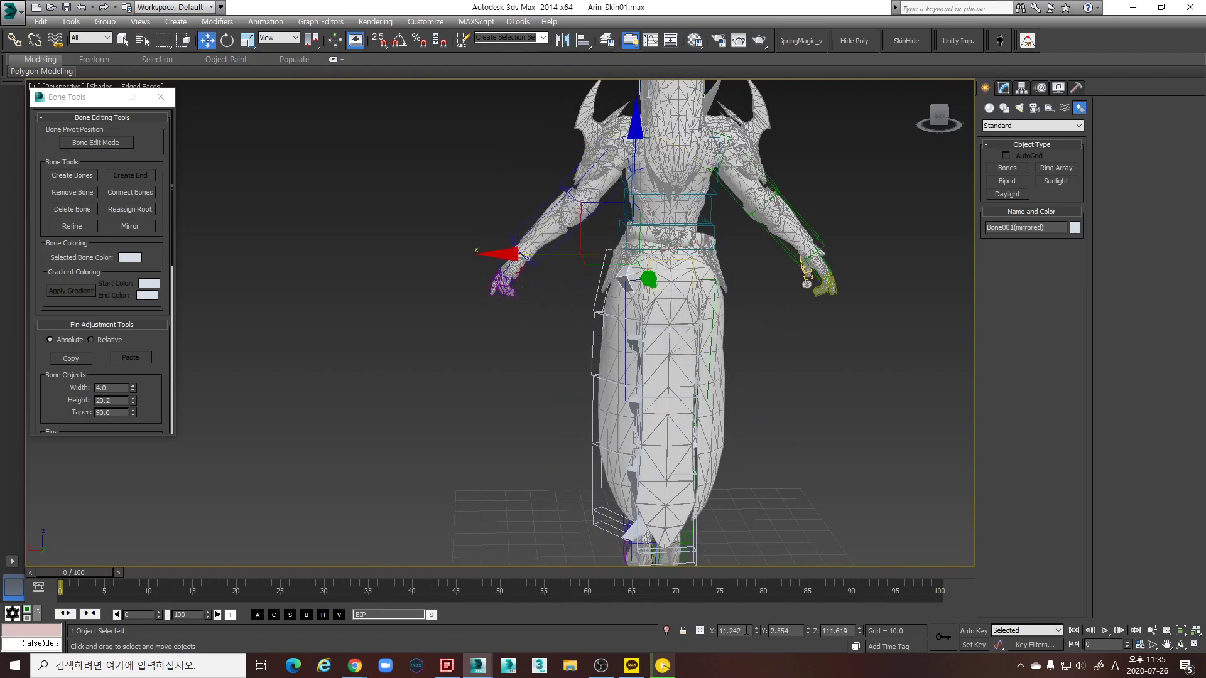
pyautogui.press('Return')
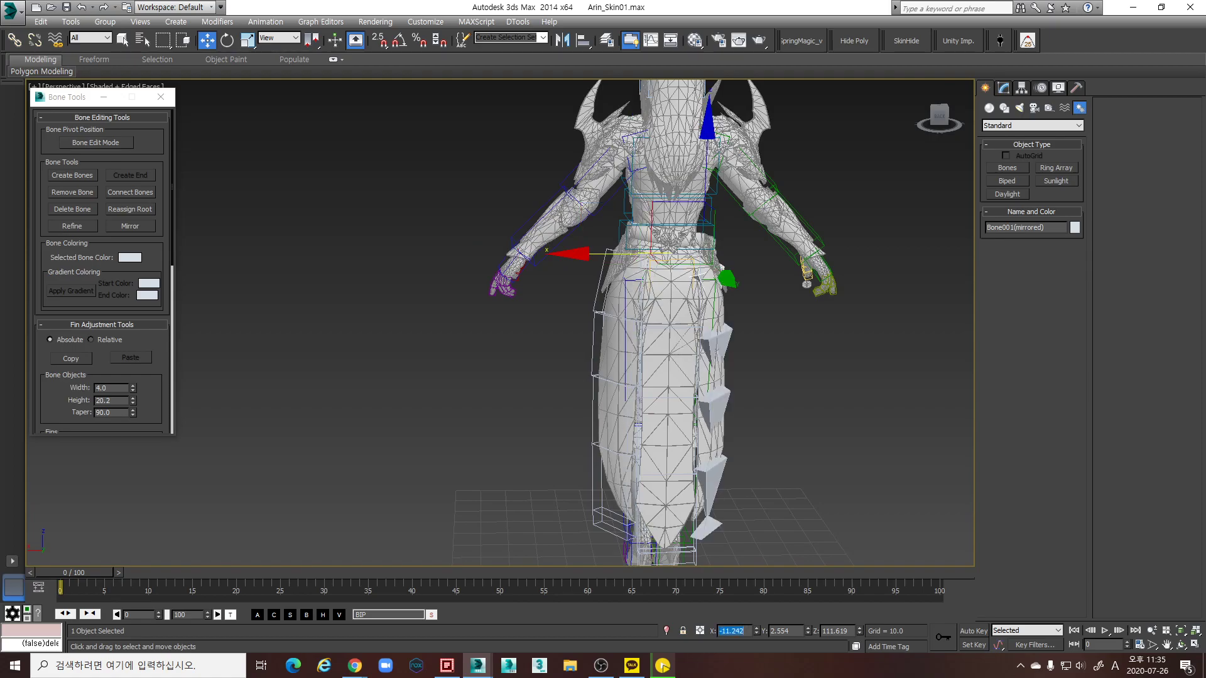
pyautogui.keyDown('alt'); pyautogui.moveTo(849, 367); pyautogui.dragTo(752, 378, button='middle'); pyautogui.keyUp('alt')
pyautogui.click(775, 322)
pyautogui.doubleClick(736, 271)
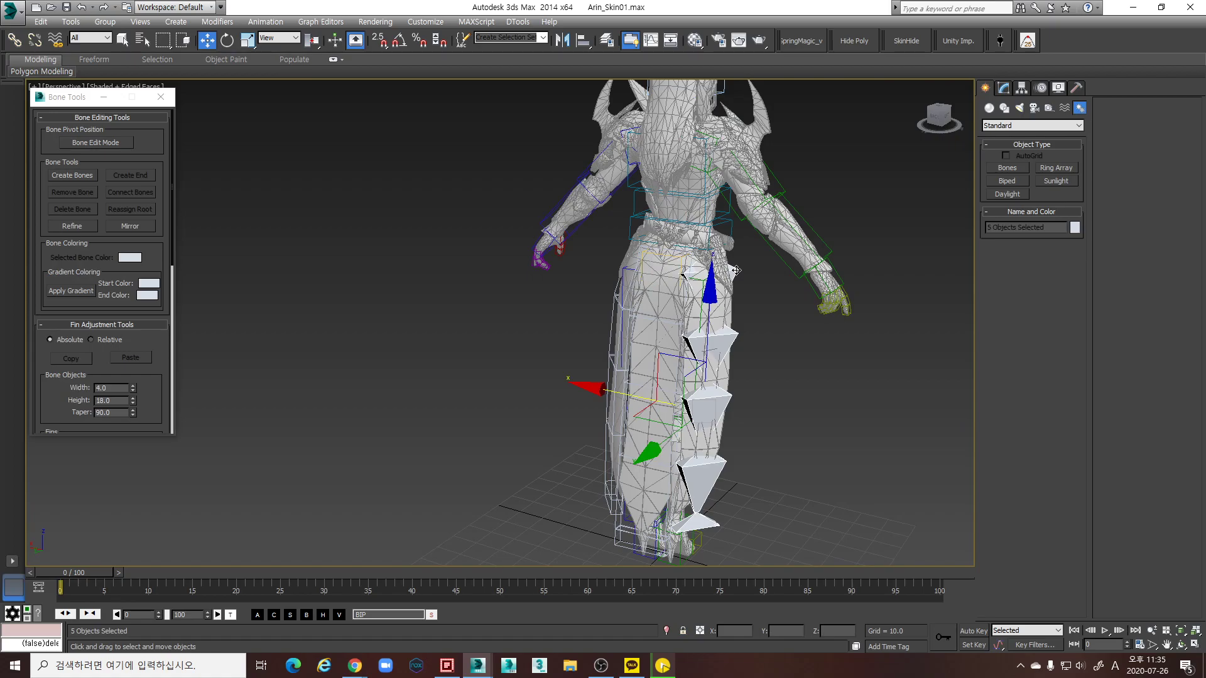
pyautogui.keyDown('alt'); pyautogui.moveTo(746, 356); pyautogui.dragTo(819, 407, button='middle'); pyautogui.keyUp('alt')
# Inspect the front skirt and right thigh bones, toggling wireframe view to see them
pyautogui.click(878, 373)
pyautogui.keyDown('alt'); pyautogui.moveTo(877, 373); pyautogui.dragTo(678, 324, button='middle'); pyautogui.keyUp('alt')
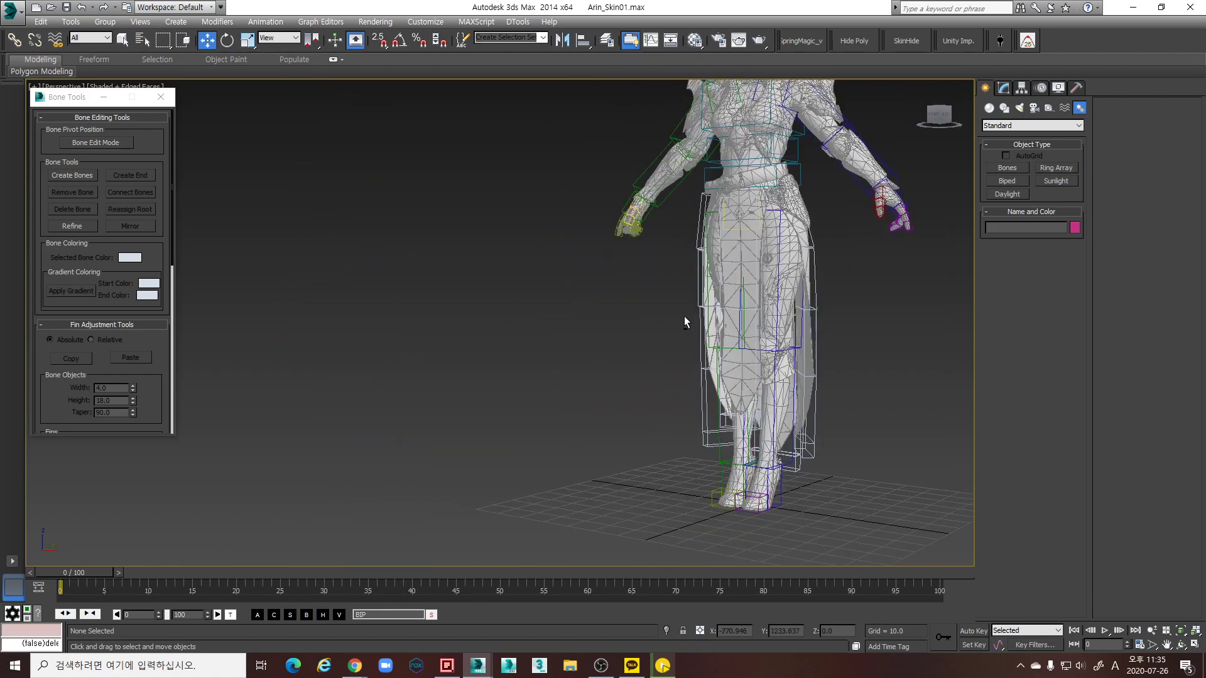
pyautogui.click(758, 239)
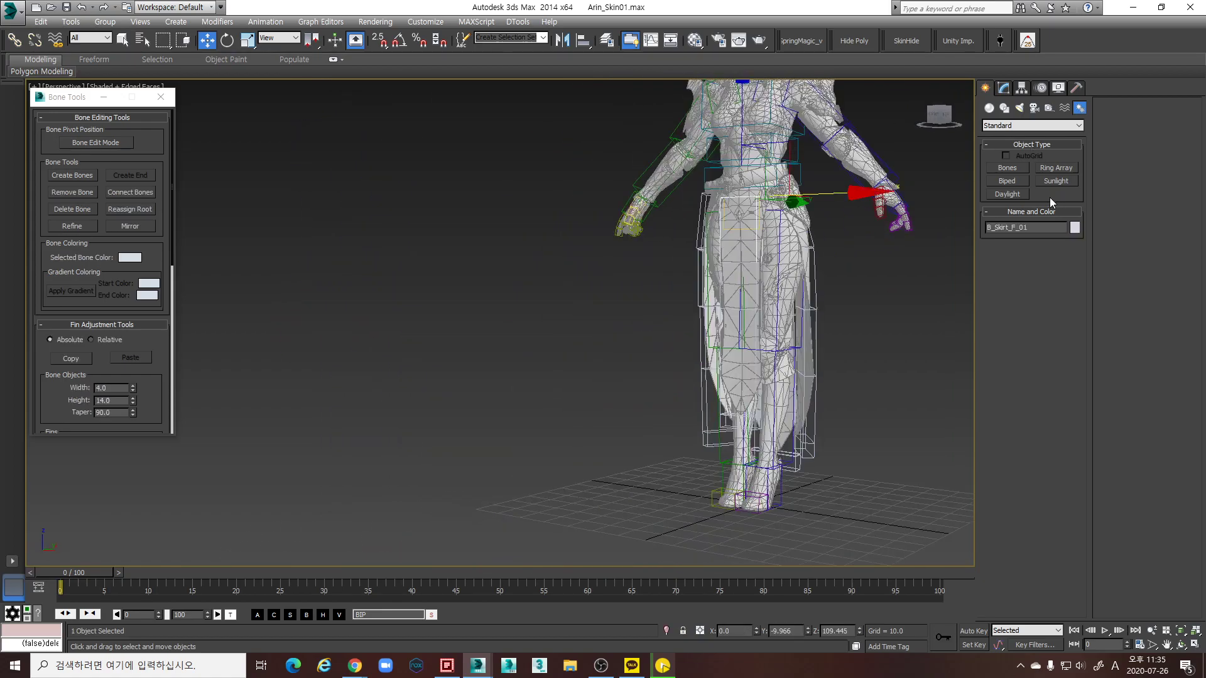
pyautogui.keyDown('alt'); pyautogui.moveTo(874, 264); pyautogui.dragTo(779, 274, button='middle'); pyautogui.keyUp('alt')
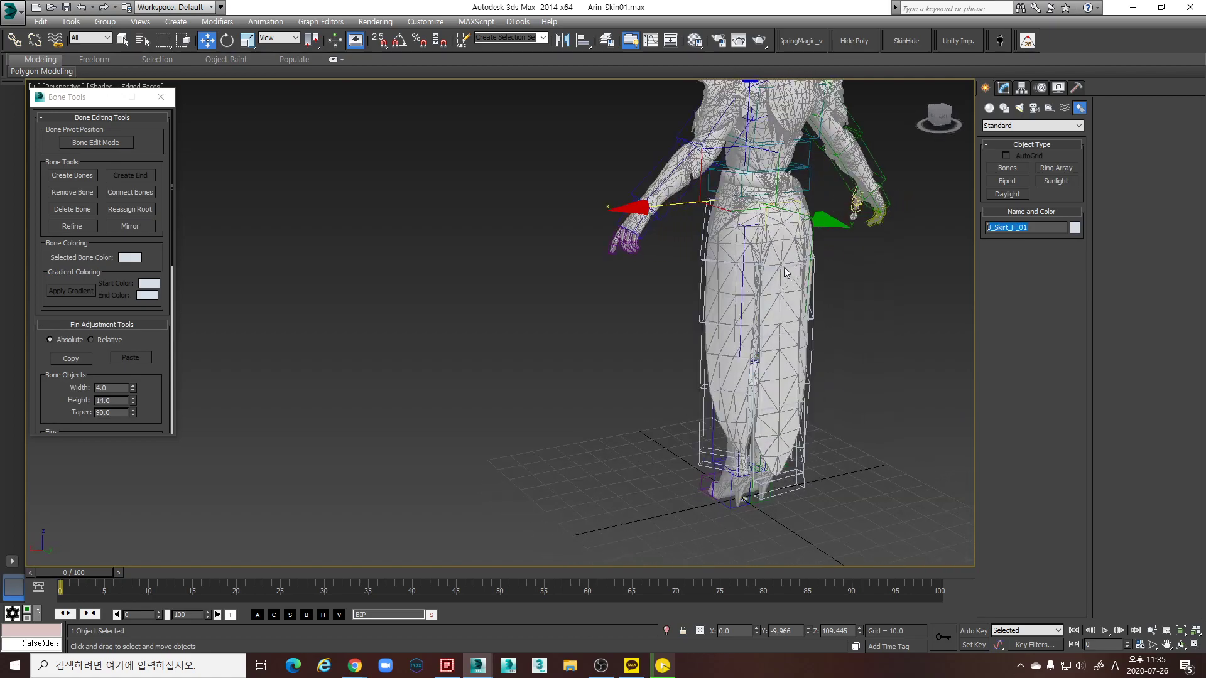
pyautogui.click(813, 250)
pyautogui.scroll(3, 801, 283)
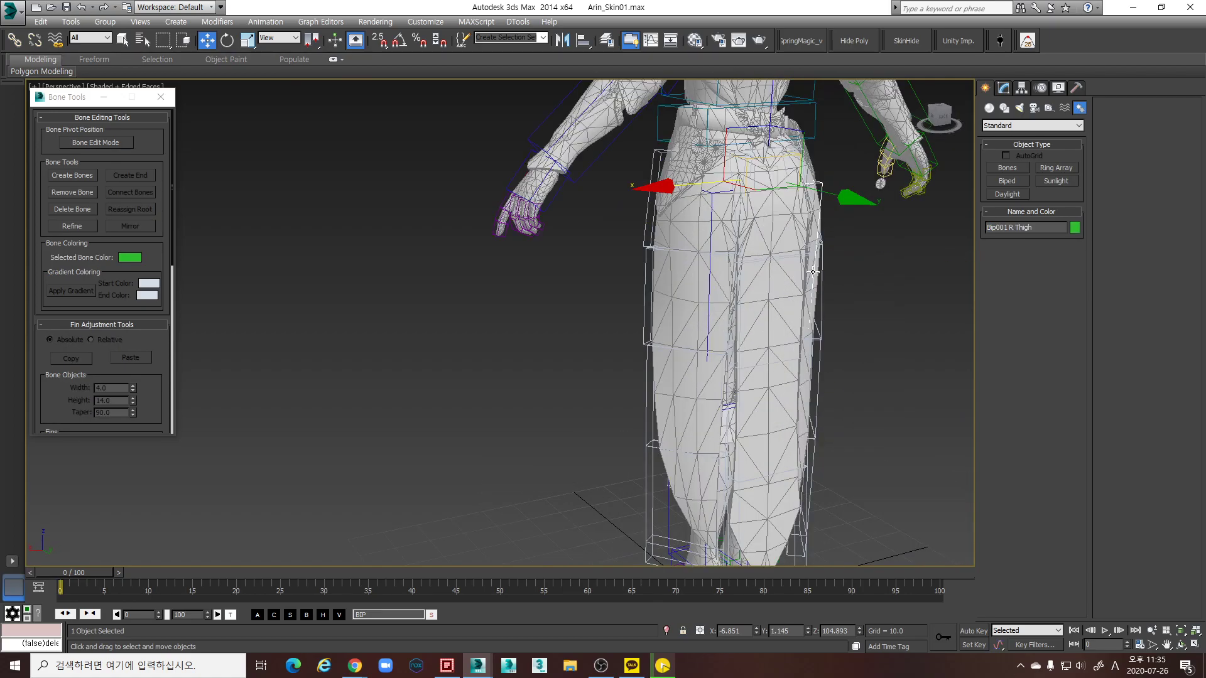
pyautogui.scroll(-3, 799, 269)
pyautogui.press('F3')
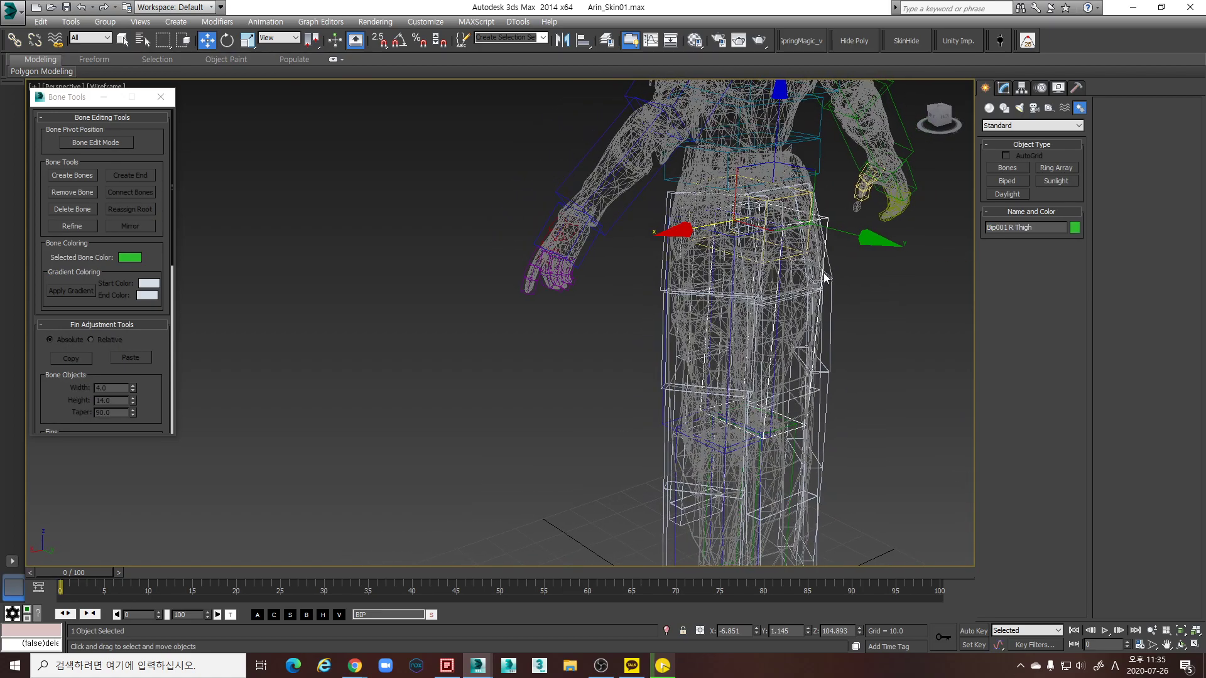
pyautogui.scroll(4, 831, 311)
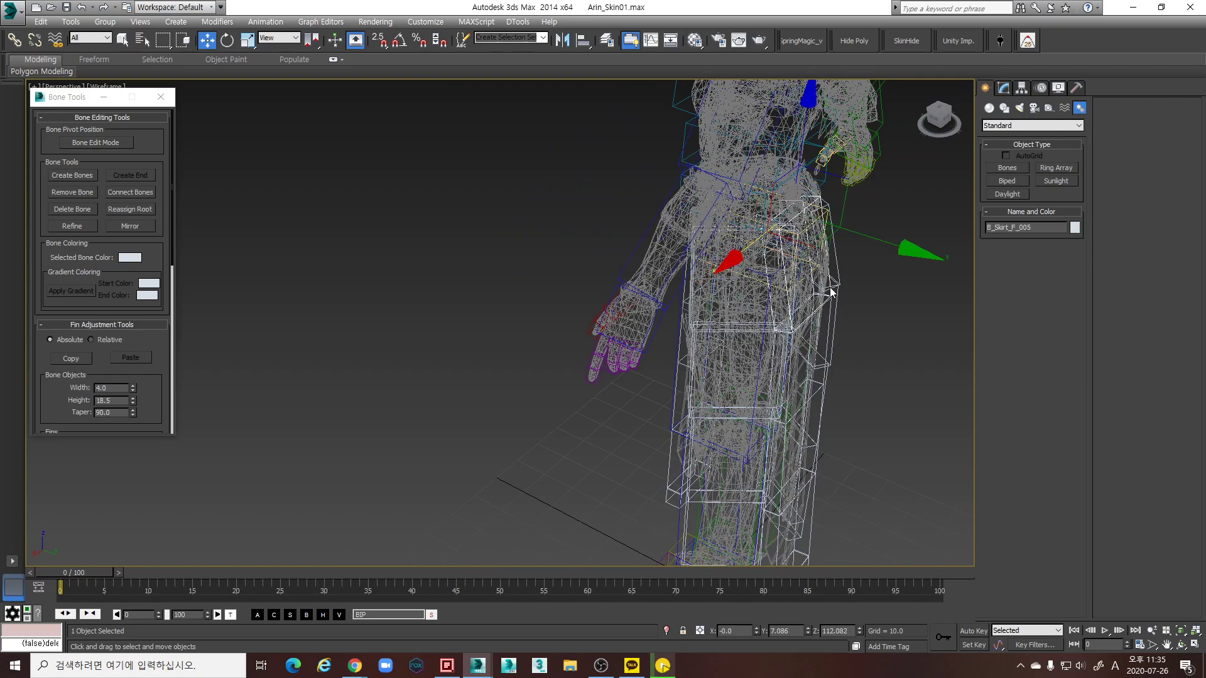
pyautogui.press('F3')
pyautogui.moveTo(816, 263); pyautogui.dragTo(791, 252, button='middle')
# Rename the back skirt bones down the chain as B_Skirt_B_01 through B_Skirt_B_End
pyautogui.click(769, 227)
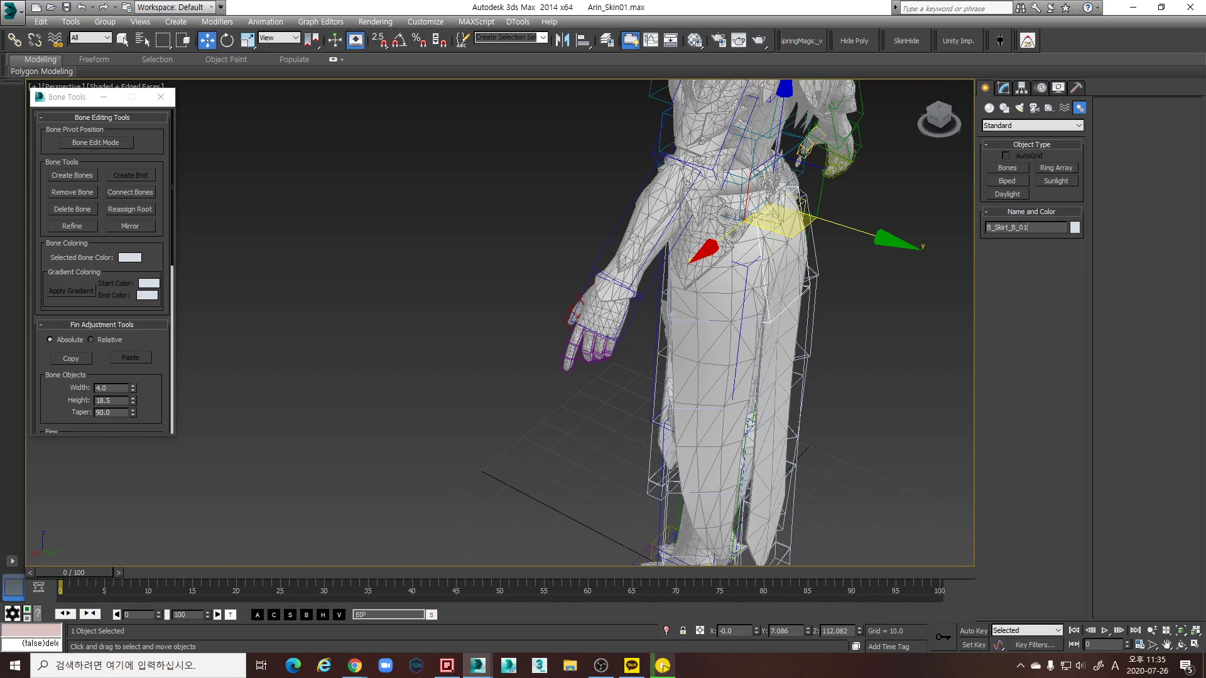
pyautogui.click(847, 235)
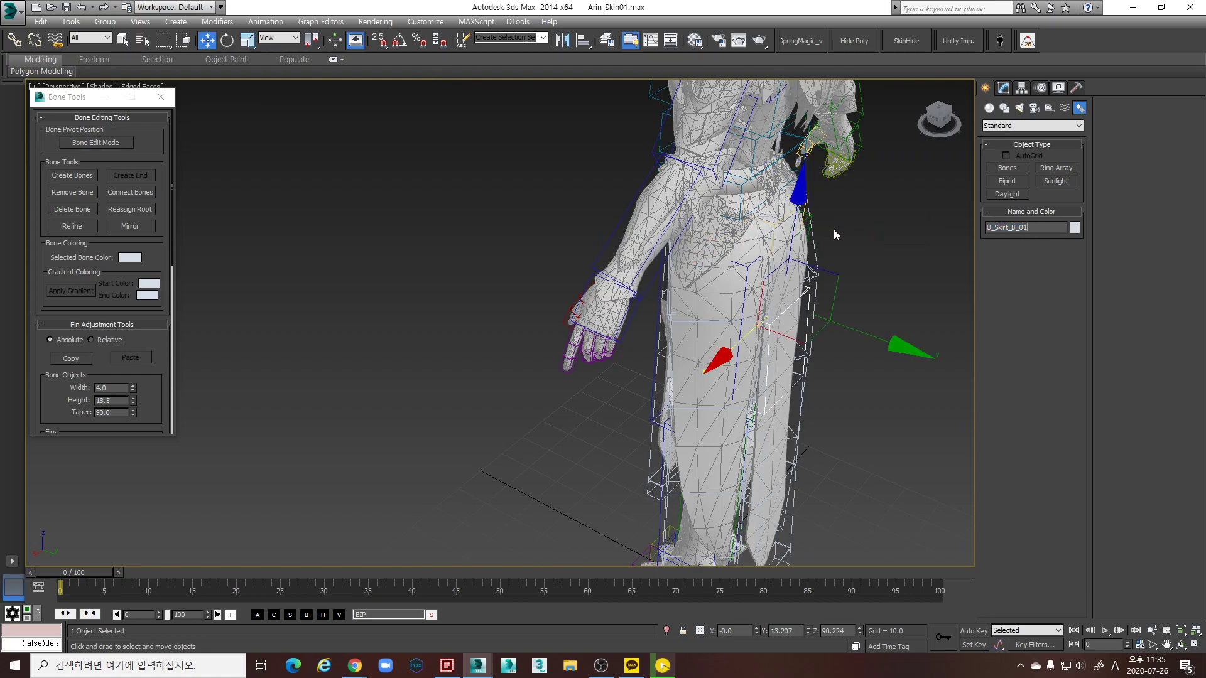
pyautogui.press('pagedown')
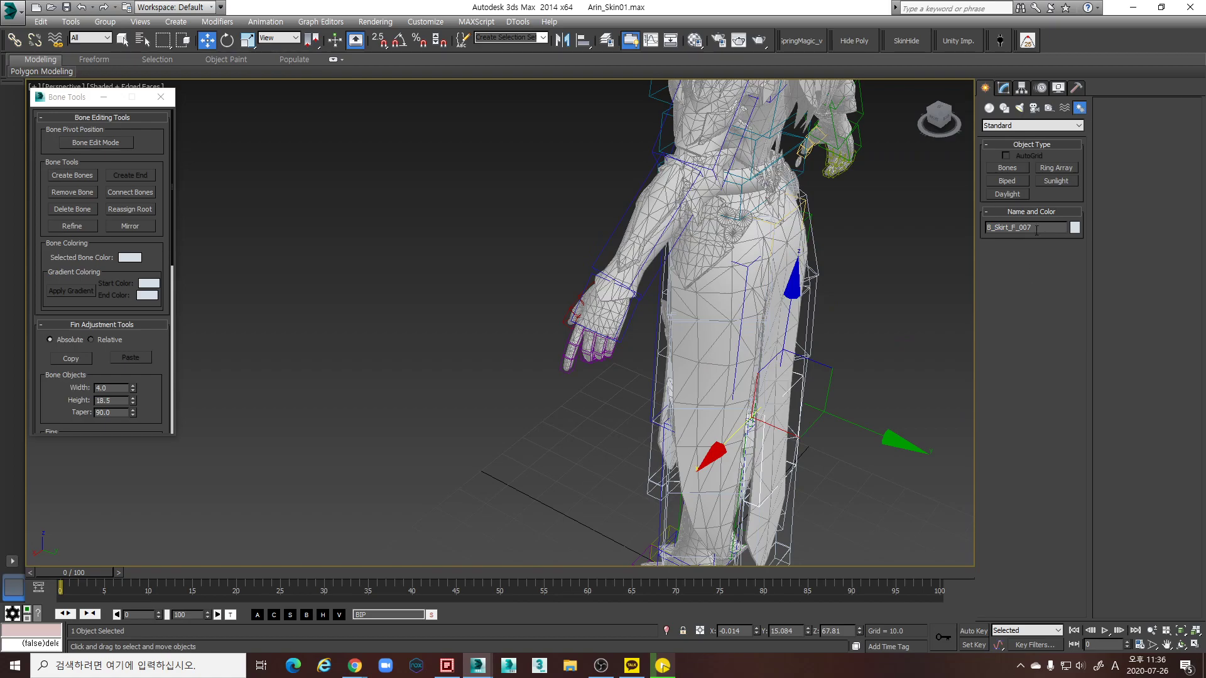
pyautogui.write('B_Skirt_B_01')
pyautogui.press('pagedown')
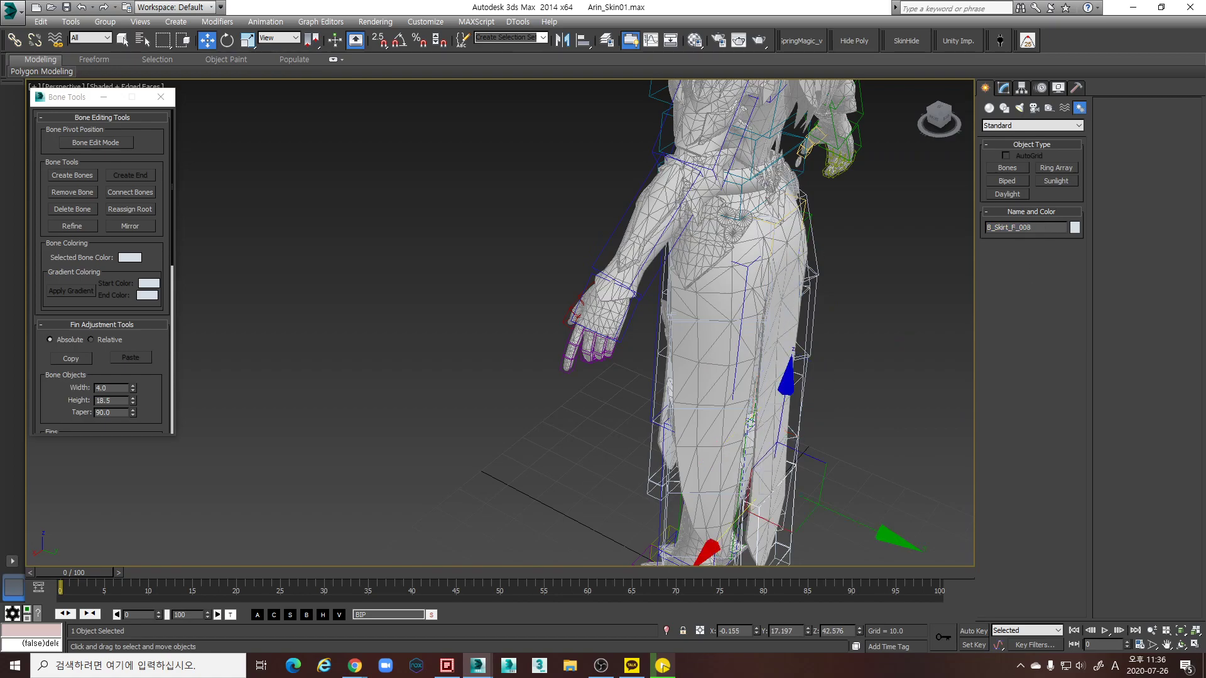
pyautogui.doubleClick(1042, 228)
pyautogui.write('B_Skirt_B_01')
pyautogui.press('pagedown')
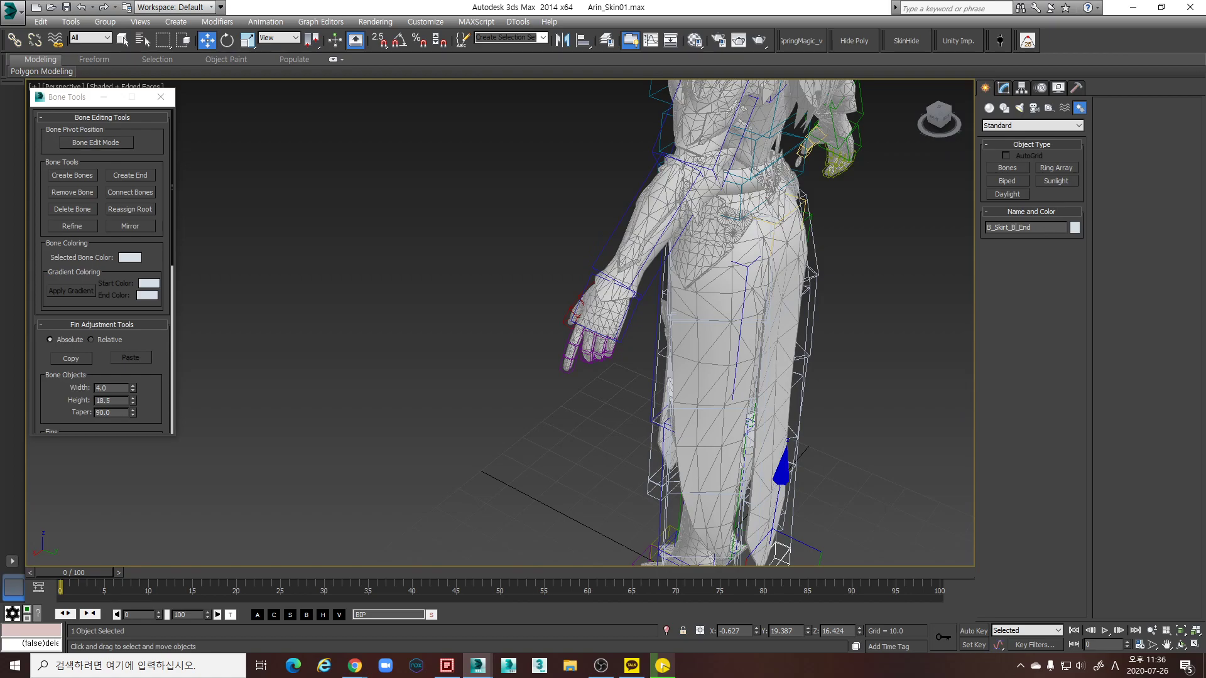
# Rename Bone001 to B_Skirt_L_01 and Bone002 to B_Skirt_L_02
pyautogui.keyDown('alt'); pyautogui.moveTo(756, 353); pyautogui.dragTo(778, 345, button='middle'); pyautogui.keyUp('alt')
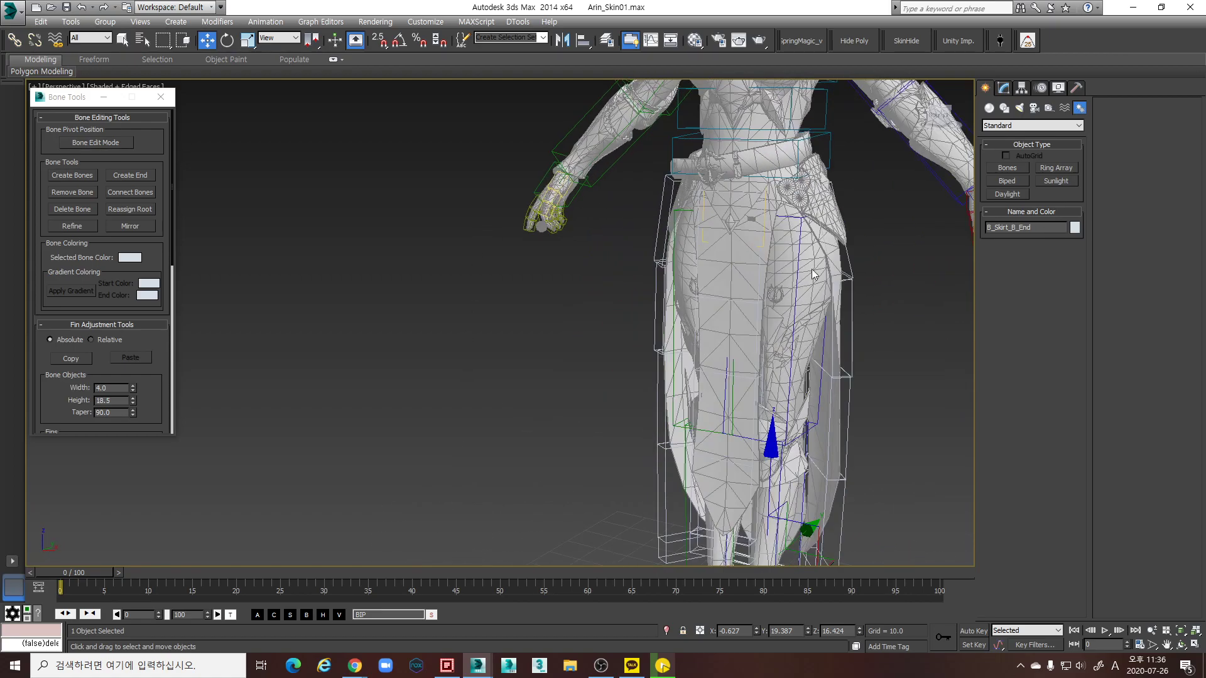
pyautogui.click(847, 265)
pyautogui.keyDown('alt'); pyautogui.moveTo(805, 248); pyautogui.dragTo(790, 275, button='middle'); pyautogui.keyUp('alt')
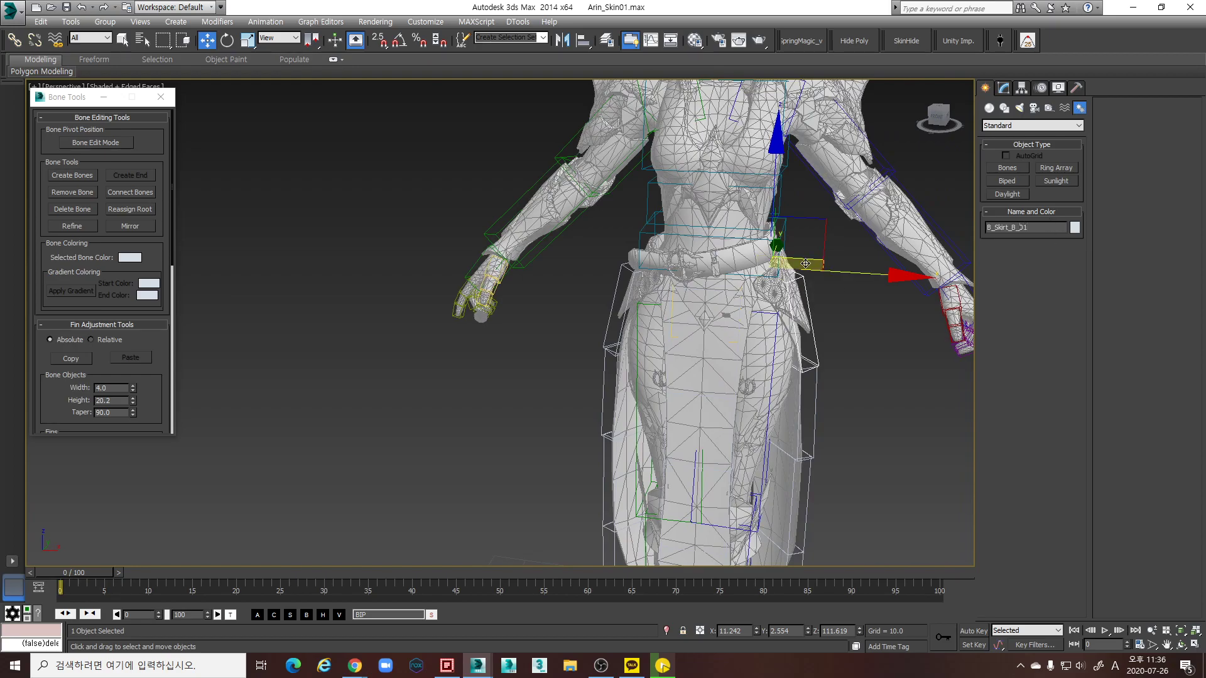
pyautogui.write('L')
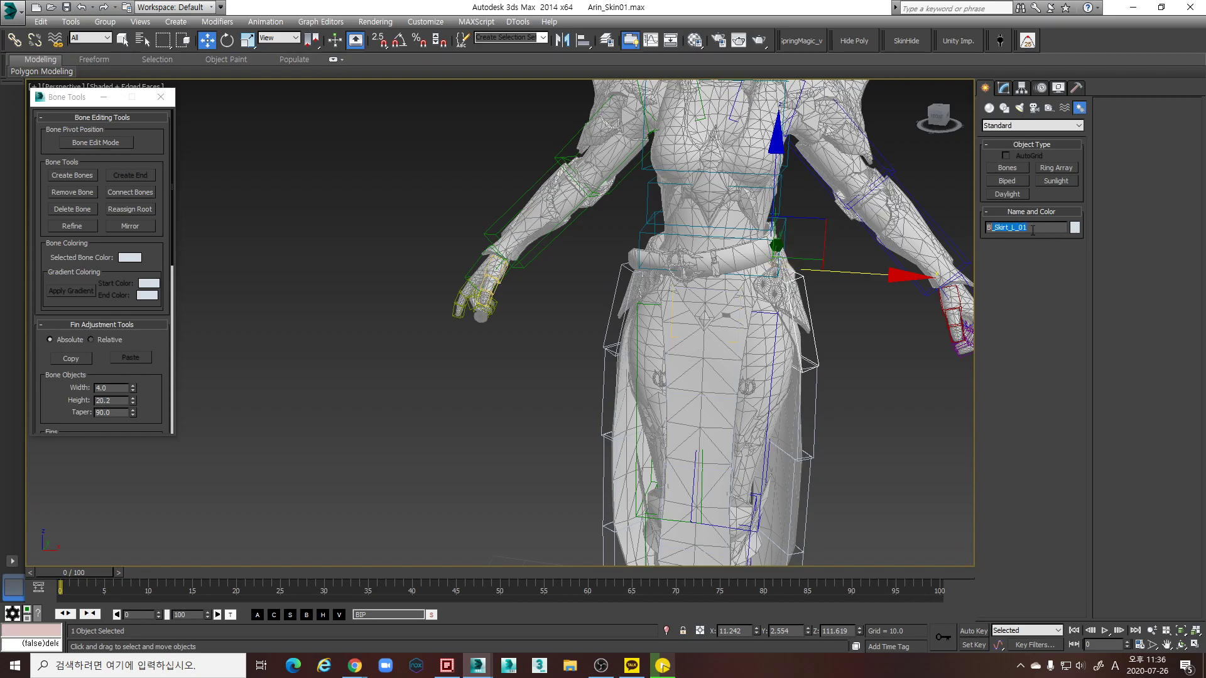
pyautogui.press('Return')
pyautogui.press('pagedown')
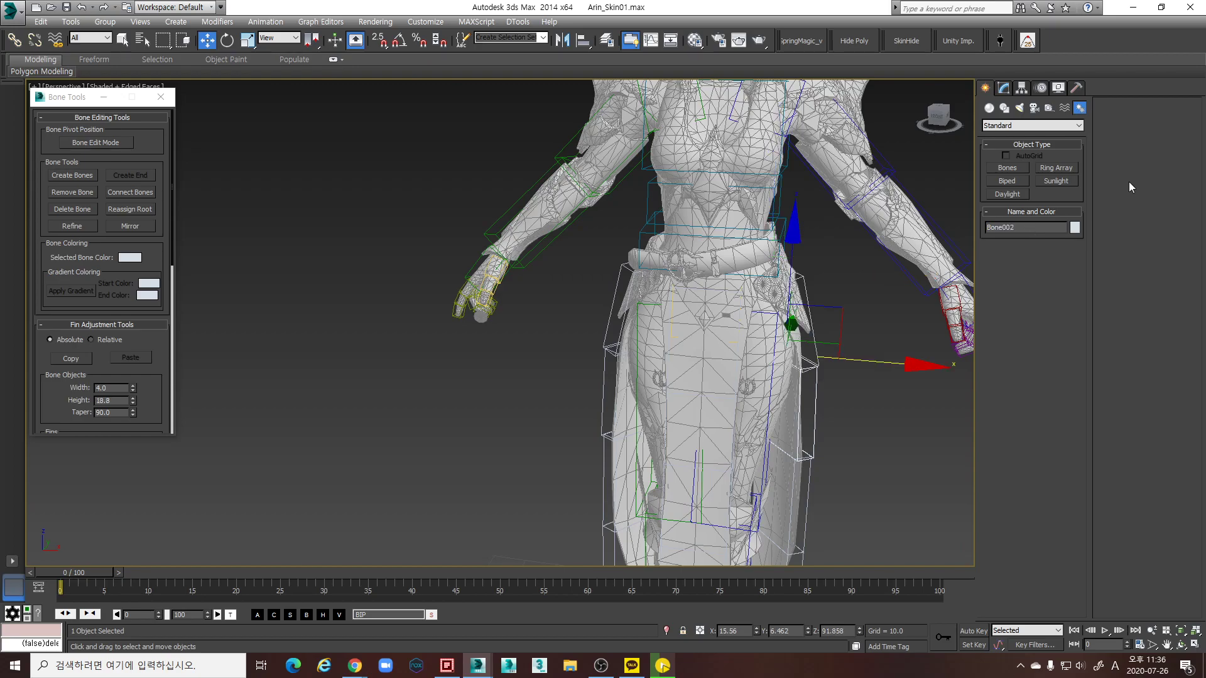
pyautogui.doubleClick(1046, 231)
pyautogui.write('B_Skirt_L_01')
pyautogui.press('pagedown')
# Rename Bone003–Bone005 to B_Skirt_L_03, B_Skirt_L_04 and B_Skirt_L_End
pyautogui.doubleClick(1038, 231)
pyautogui.write('B_Skirt_L_01')
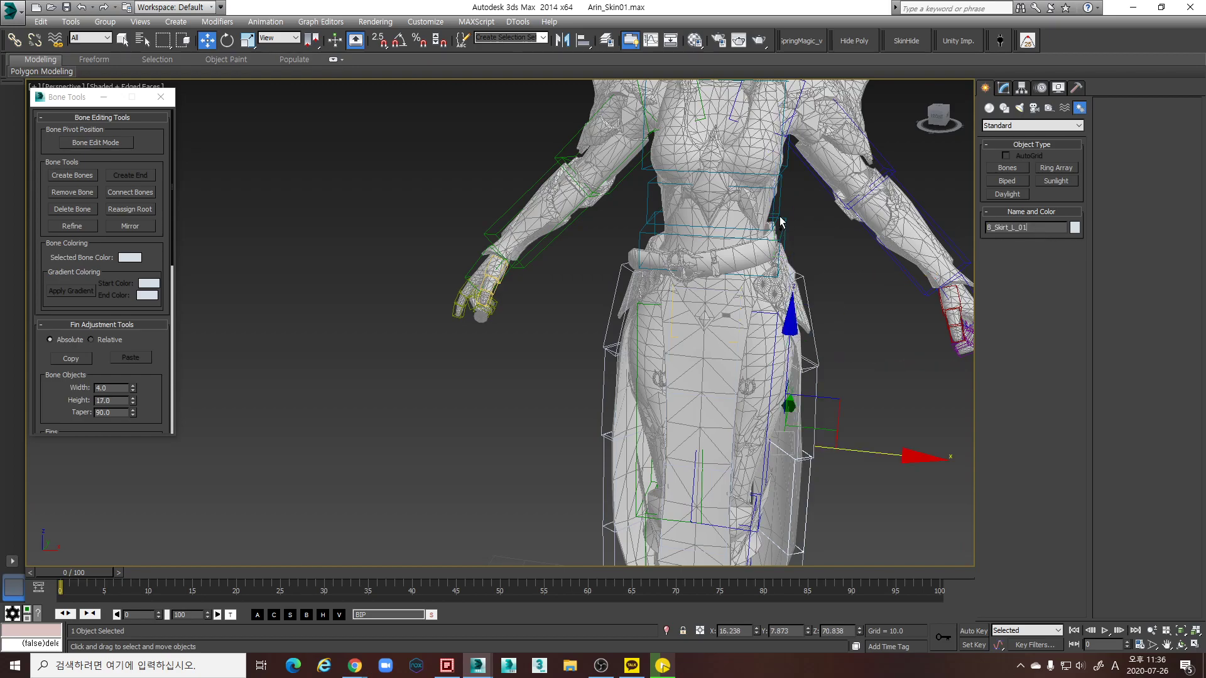
pyautogui.press('pagedown')
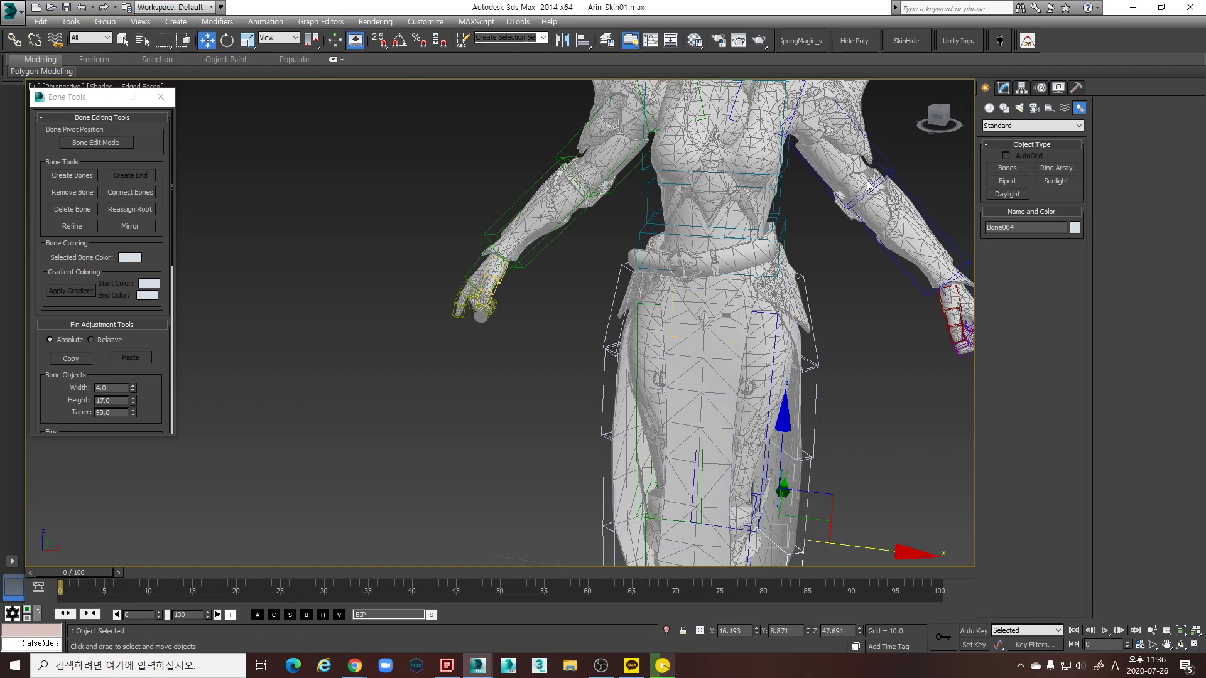
pyautogui.doubleClick(1037, 226)
pyautogui.write('B_Skirt_L_01')
pyautogui.press('pagedown')
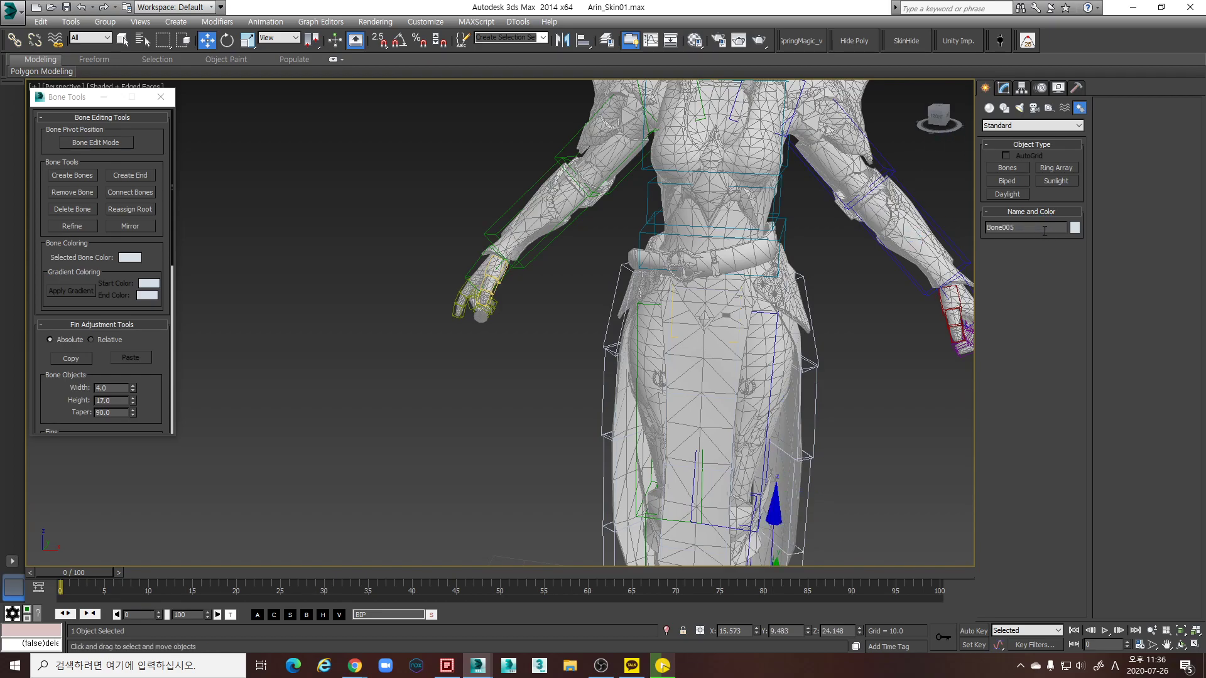
pyautogui.moveTo(731, 462); pyautogui.dragTo(672, 331, button='middle')
pyautogui.scroll(-3, 671, 331)
pyautogui.doubleClick(1047, 229)
pyautogui.write('B_Skirt_L_01')
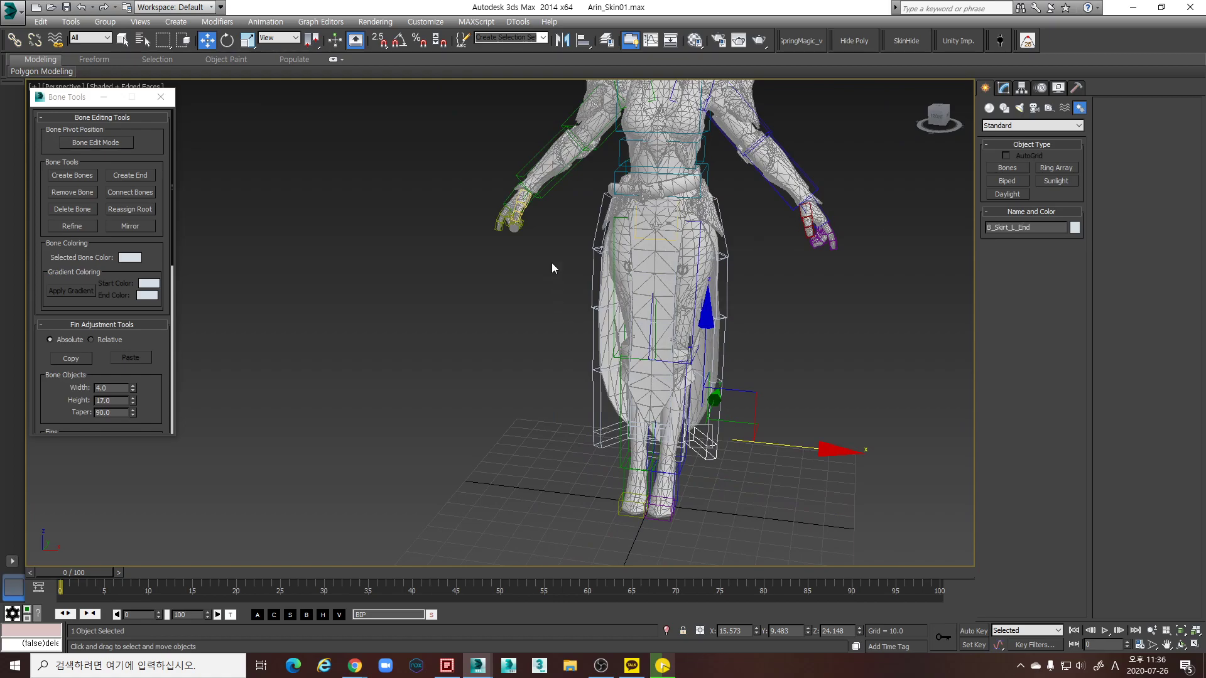
# Rename the top two mirrored skirt bones B_Skirt_R_01 and B_Skirt_R_02
pyautogui.click(602, 203)
pyautogui.doubleClick(1025, 230)
pyautogui.write('B_Skirt_L_01')
pyautogui.press('Left')
pyautogui.press('Left')
pyautogui.press('Left')
pyautogui.press('BackSpace')
pyautogui.write('R')
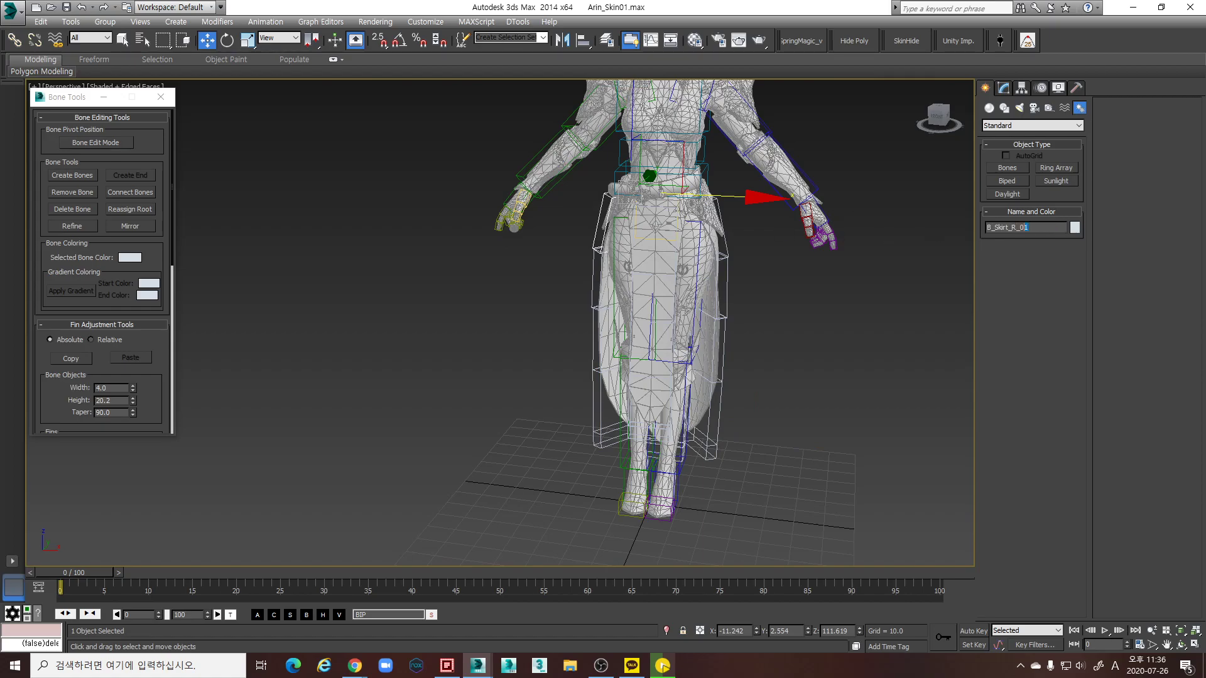
pyautogui.click(647, 222)
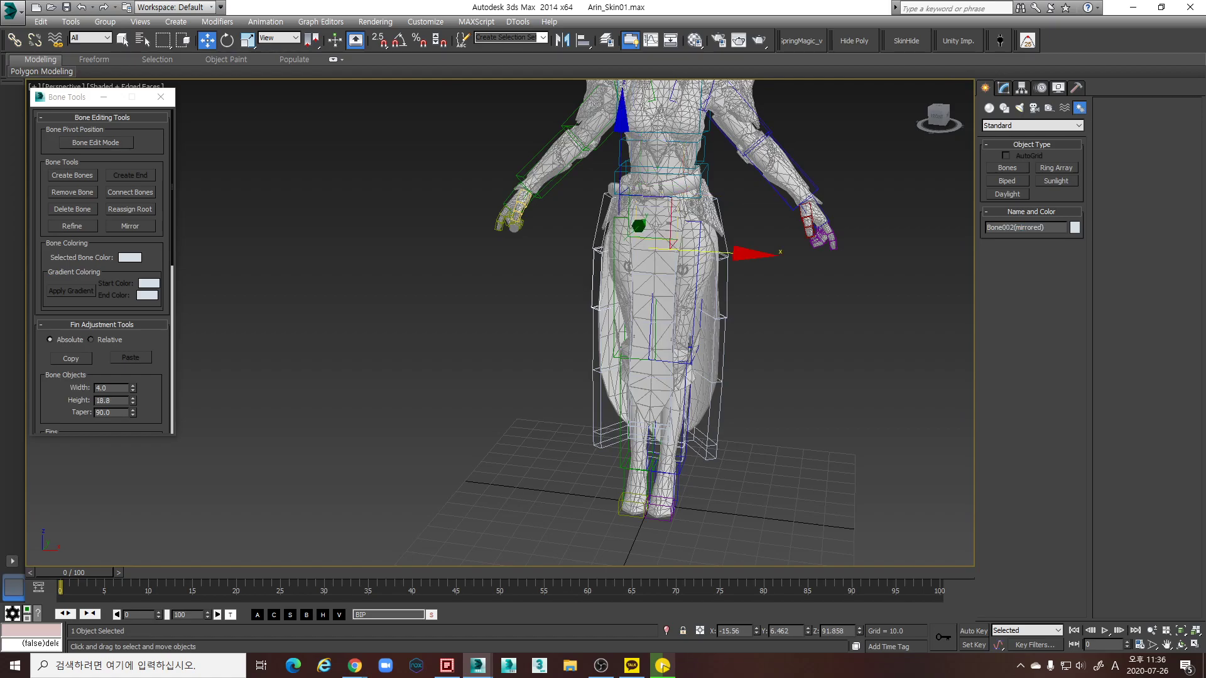
pyautogui.doubleClick(1054, 228)
pyautogui.write('B_Skirt_R_01')
# Rename the remaining mirrored bones B_Skirt_R_03, B_Skirt_R_04 and B_Skirt_R_End
pyautogui.click(656, 282)
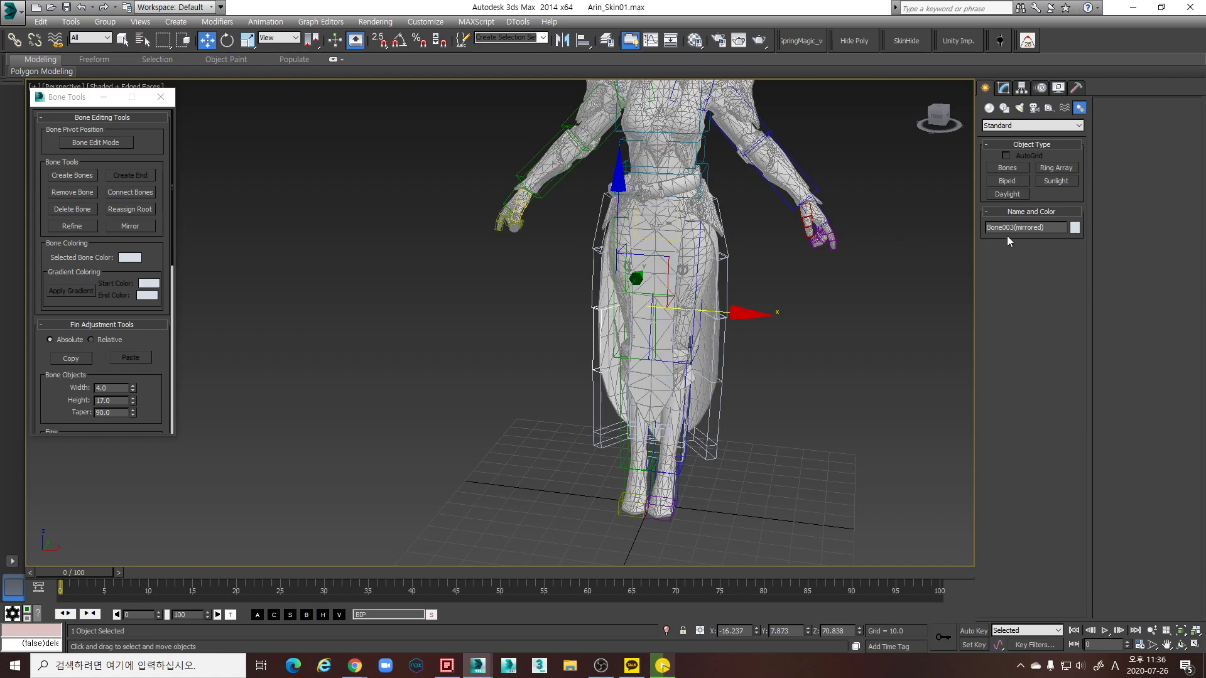
pyautogui.doubleClick(1057, 228)
pyautogui.write('B_Skirt_R_01')
pyautogui.click(743, 235)
pyautogui.doubleClick(1055, 228)
pyautogui.write('B_Skirt_R_01')
pyautogui.click(640, 415)
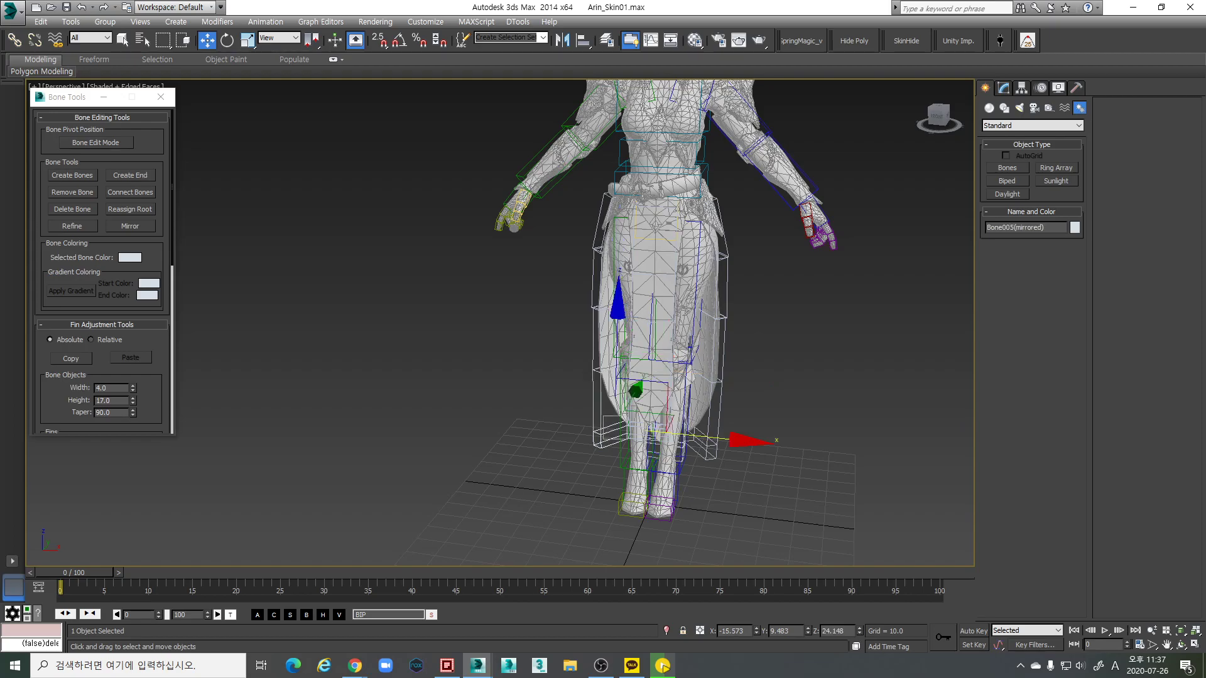
pyautogui.doubleClick(1059, 227)
pyautogui.write('B_Skirt_R_01')
# Orbit and zoom onto the hips and skirt bones from a slightly turned angle
pyautogui.keyDown('alt'); pyautogui.moveTo(739, 349); pyautogui.dragTo(653, 263, button='middle'); pyautogui.keyUp('alt')
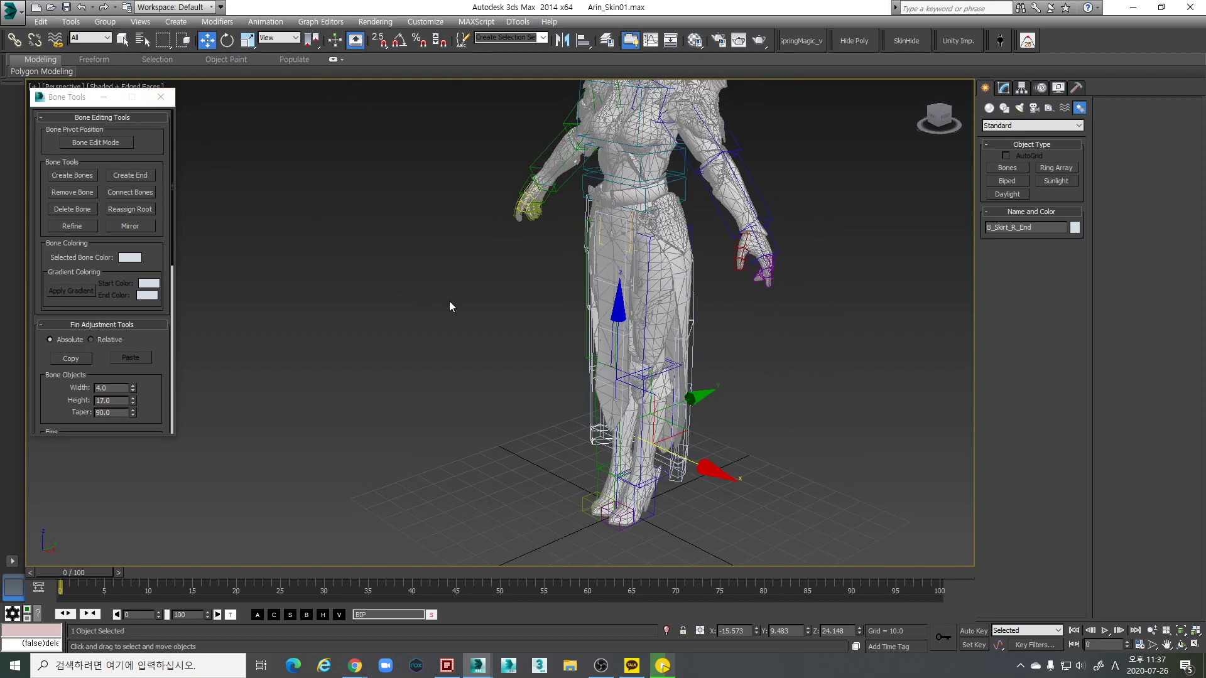
pyautogui.keyDown('alt'); pyautogui.moveTo(444, 304); pyautogui.dragTo(440, 272, button='middle'); pyautogui.keyUp('alt')
pyautogui.scroll(4, 640, 237)
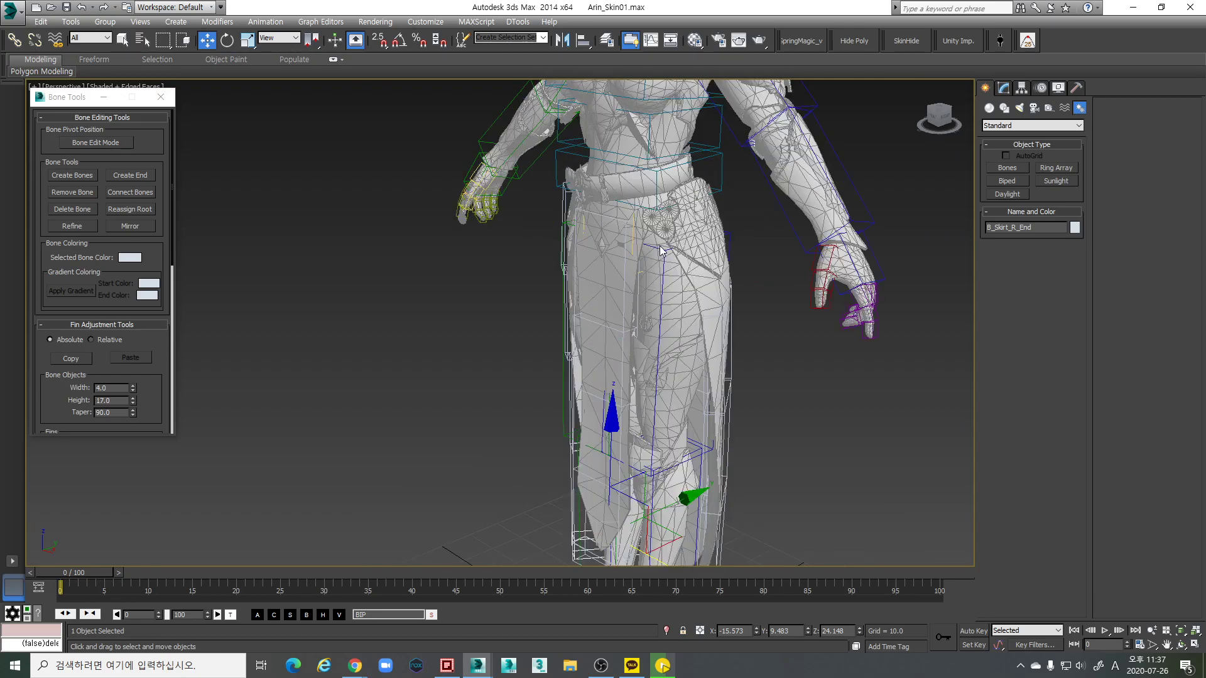
pyautogui.keyDown('alt'); pyautogui.moveTo(640, 237); pyautogui.dragTo(594, 260, button='middle'); pyautogui.keyUp('alt')
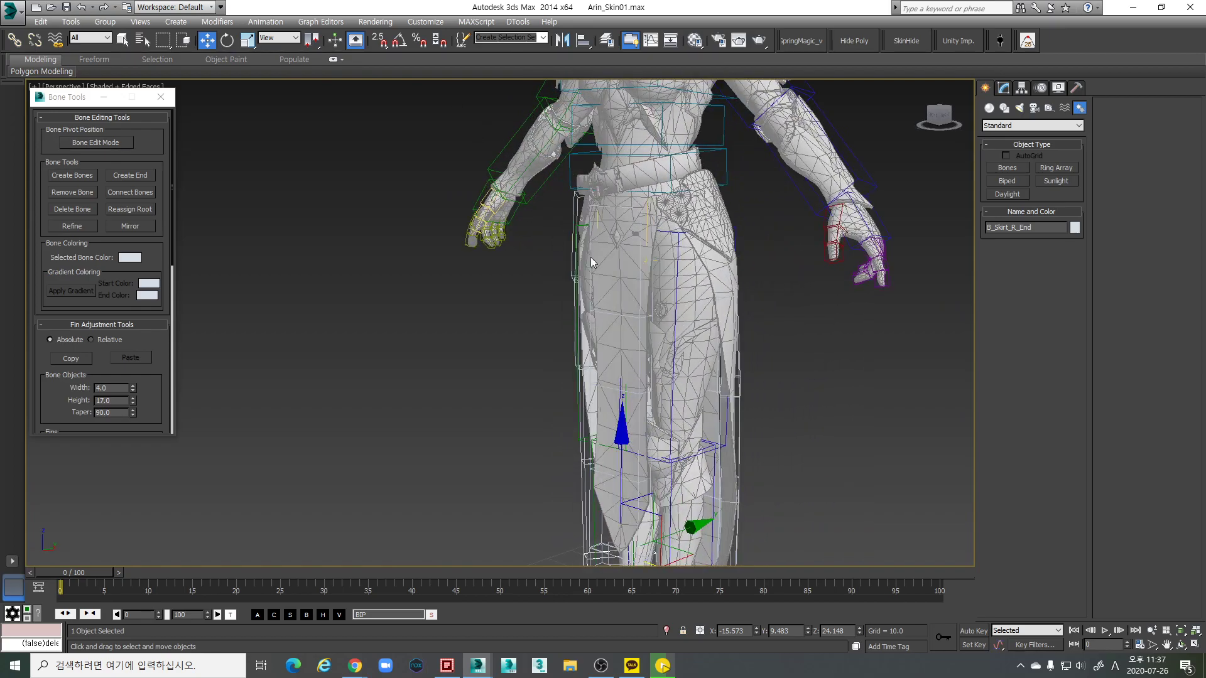
# In Schematic View, link the four B_Skirt_*_01 bones to Bip001 Pelvis
pyautogui.click(670, 42)
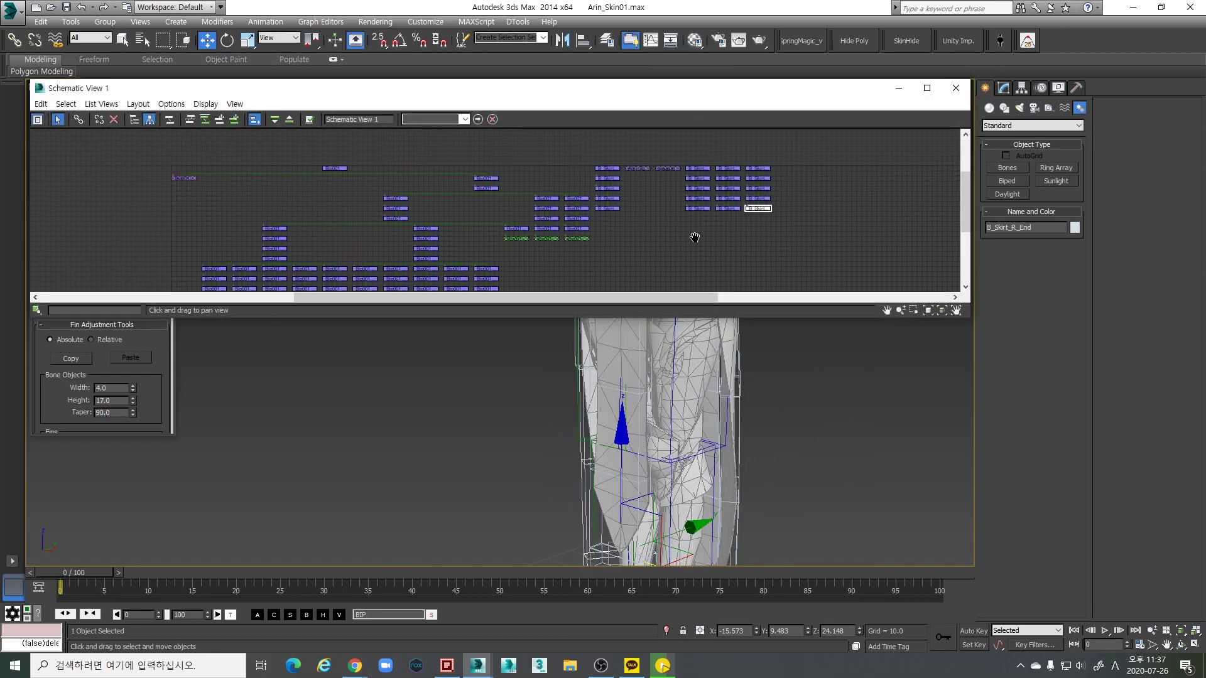
pyautogui.scroll(5, 649, 209)
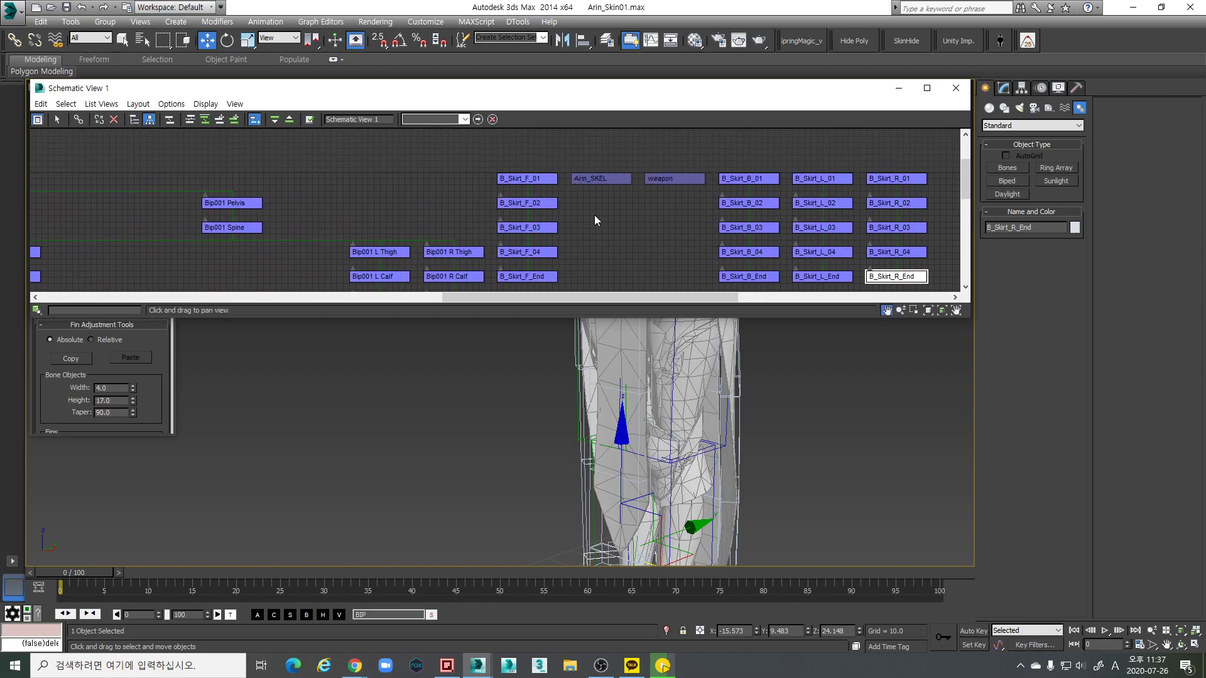
pyautogui.moveTo(930, 187); pyautogui.dragTo(531, 186)
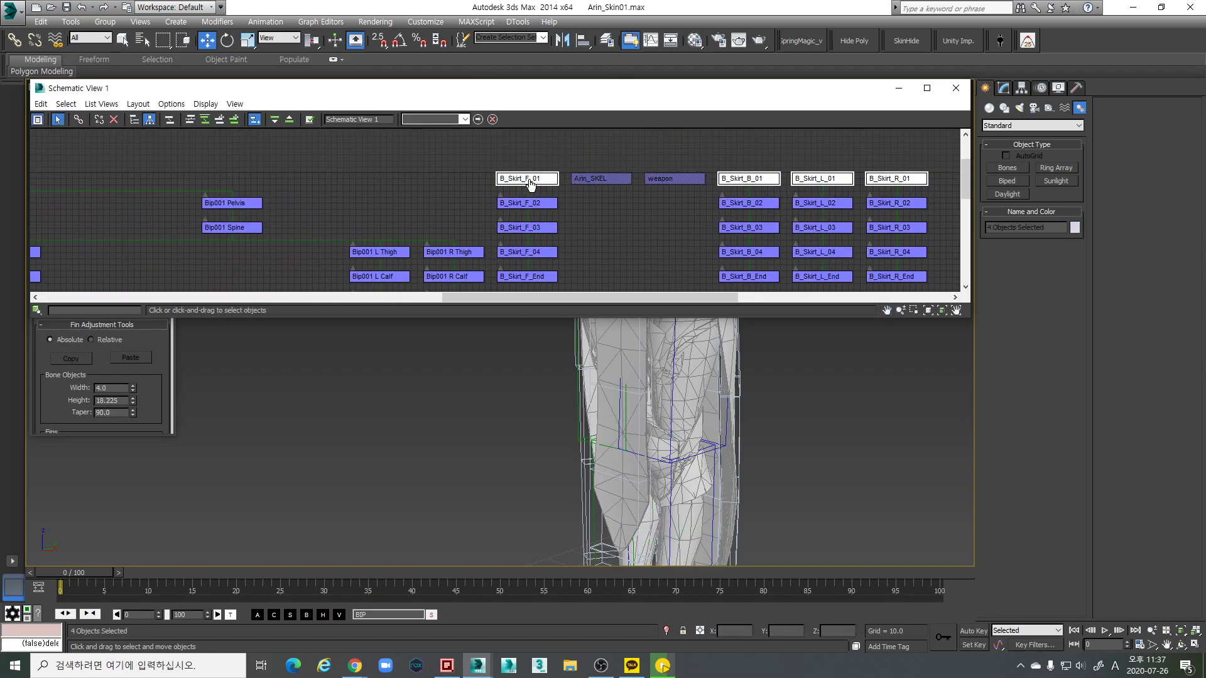
pyautogui.scroll(-1, 648, 222)
pyautogui.scroll(-2, 648, 220)
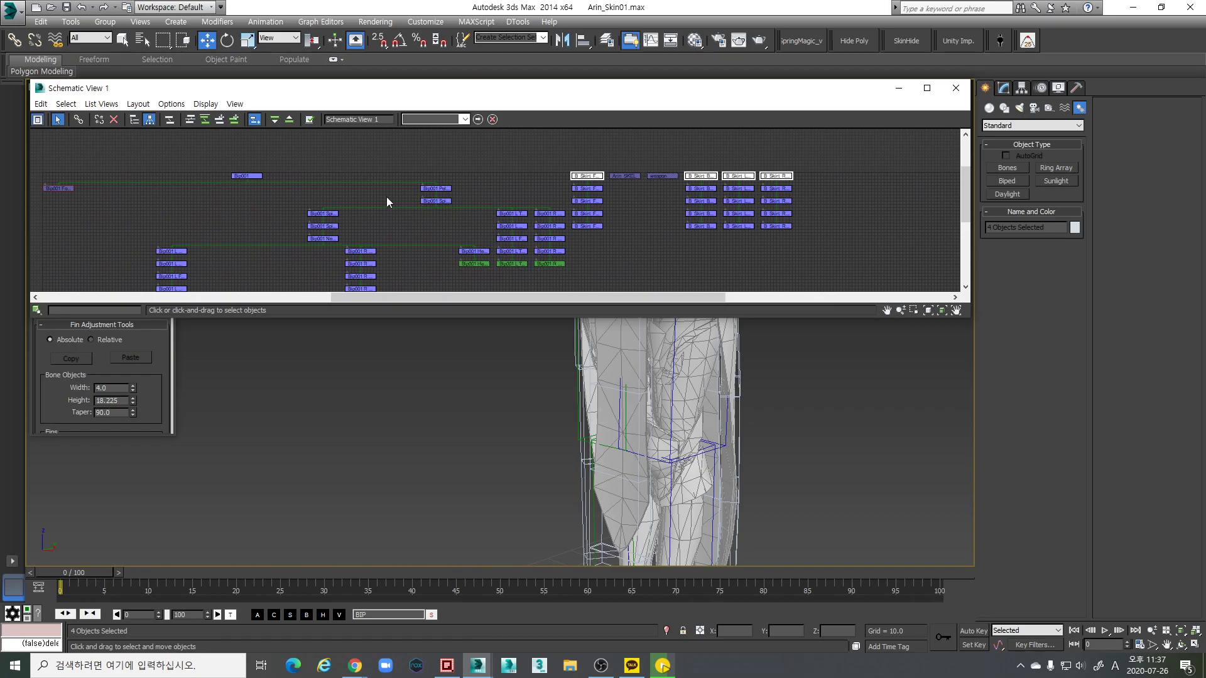
pyautogui.scroll(3, 400, 195)
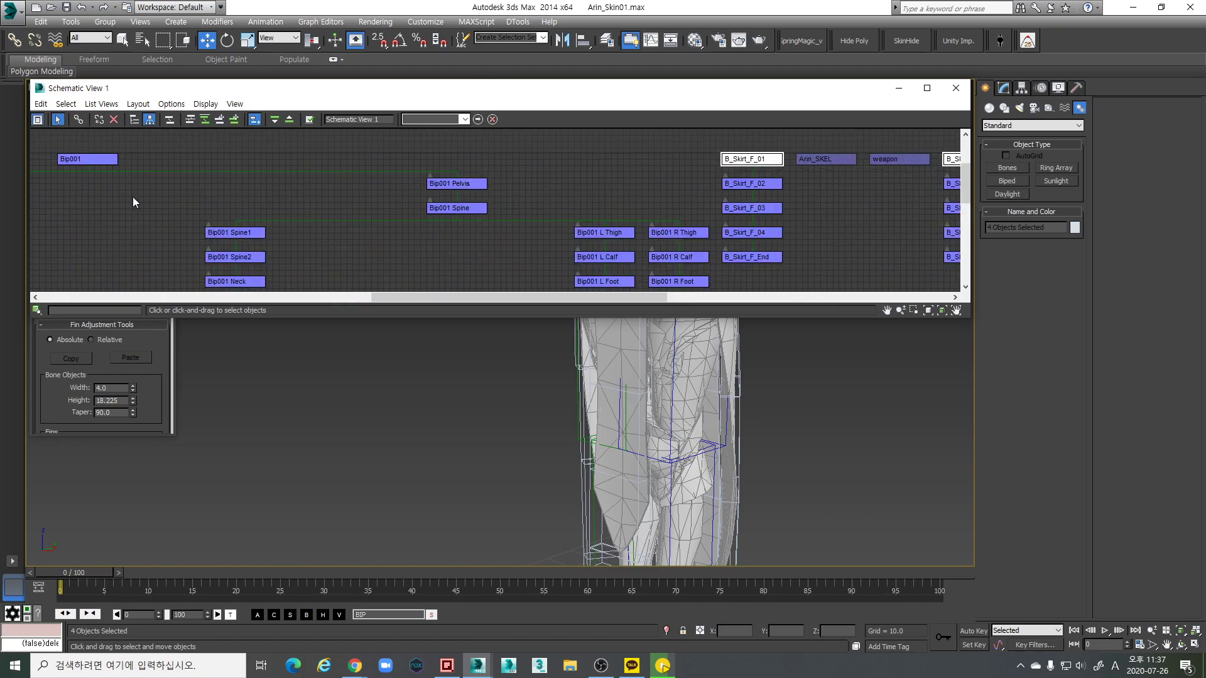
pyautogui.click(79, 119)
pyautogui.moveTo(763, 161); pyautogui.dragTo(458, 186)
pyautogui.scroll(-3, 739, 234)
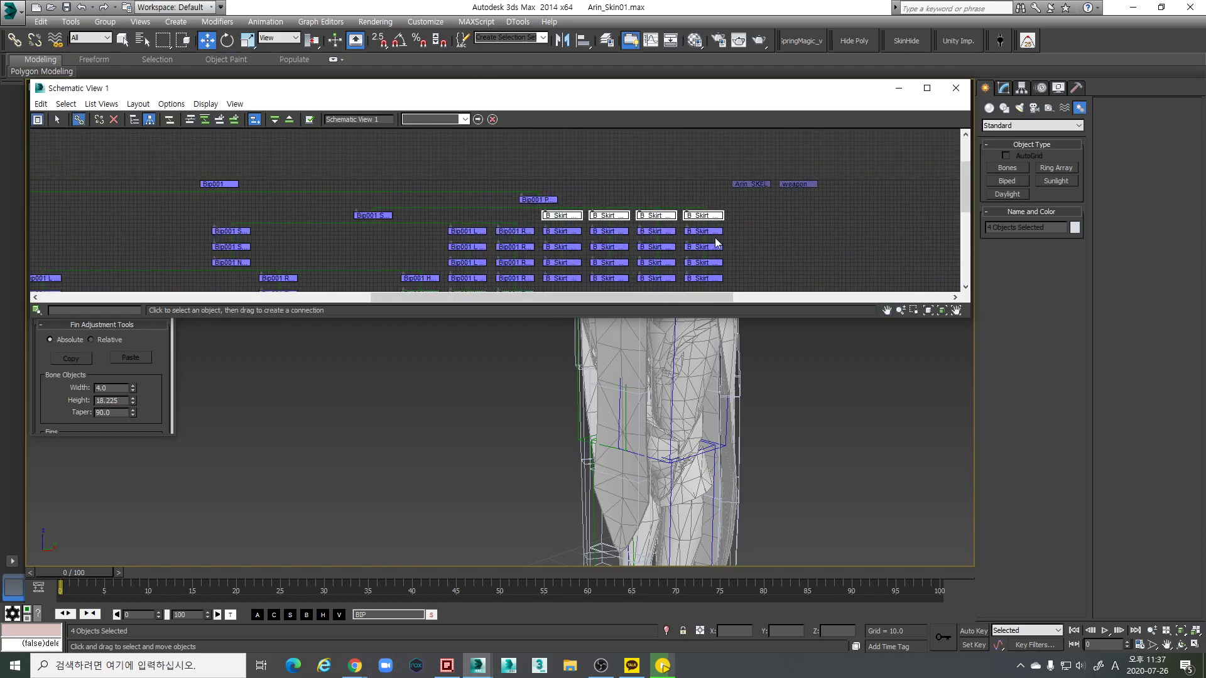
pyautogui.click(955, 88)
# Check the thigh and Bip001 root bones in wireframe, then briefly view the Layer Manager
pyautogui.moveTo(792, 359); pyautogui.dragTo(750, 352, button='middle')
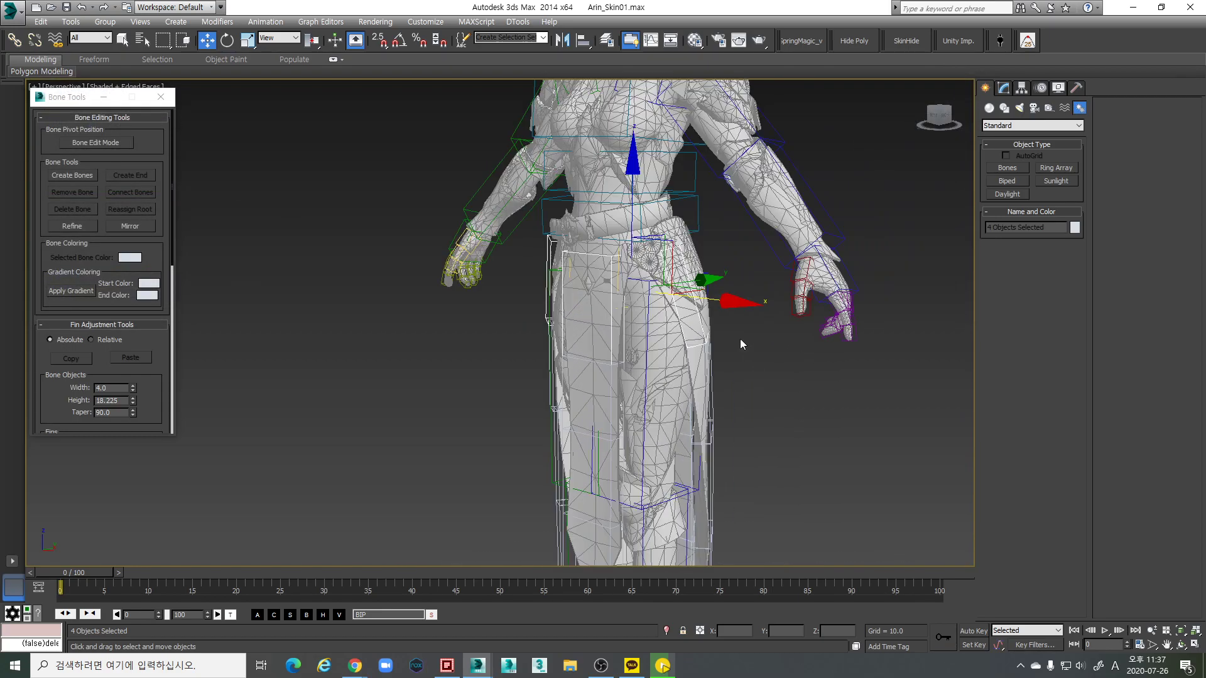
pyautogui.scroll(3, 590, 276)
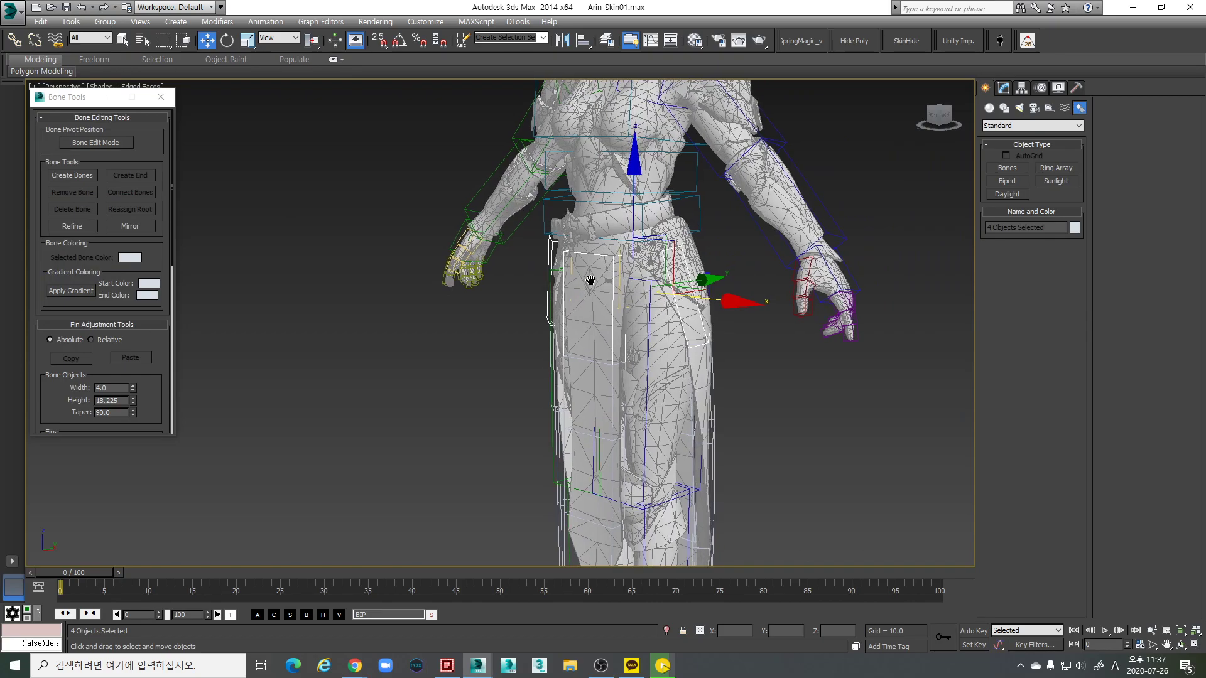
pyautogui.press('F3')
pyautogui.click(683, 281)
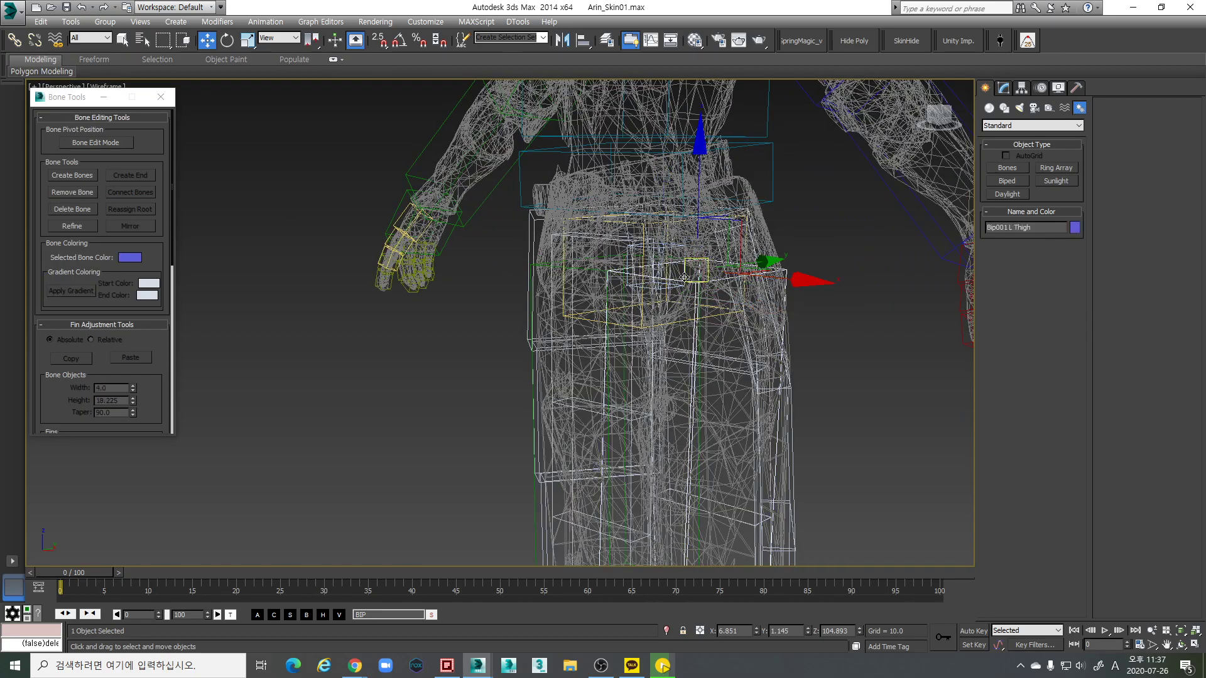
pyautogui.scroll(-4, 683, 272)
pyautogui.press('F3')
pyautogui.click(677, 264)
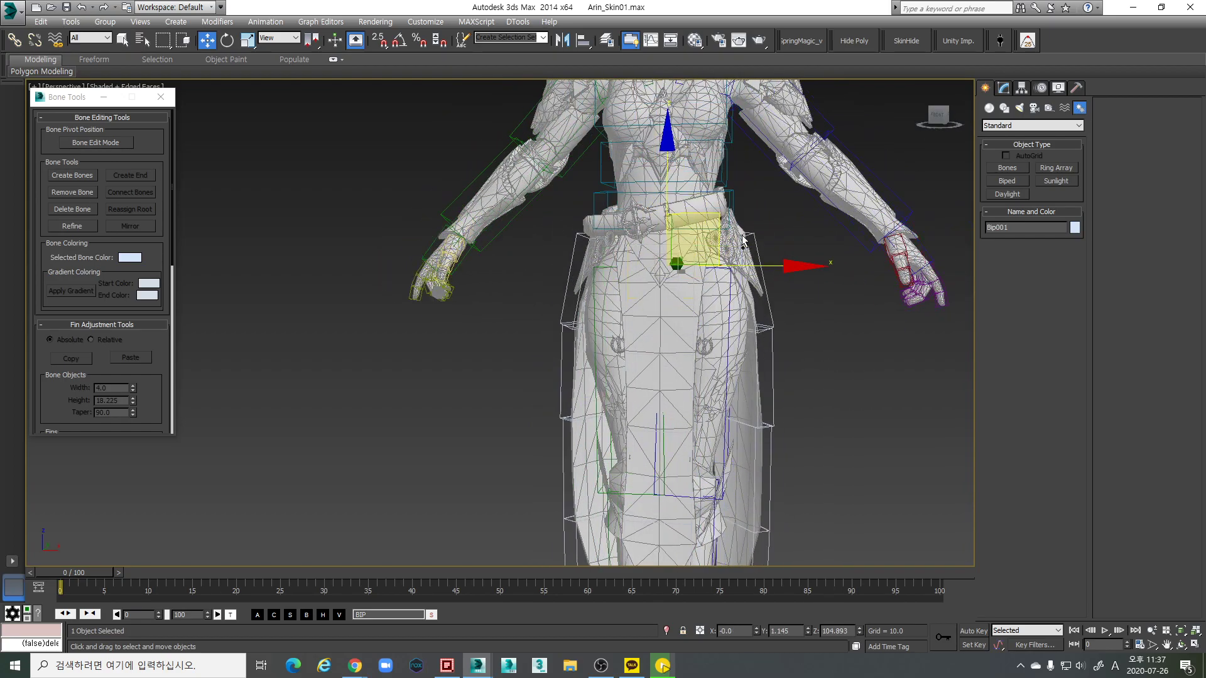
pyautogui.scroll(-4, 680, 264)
pyautogui.moveTo(679, 259); pyautogui.dragTo(684, 341, button='middle')
pyautogui.scroll(4, 697, 289)
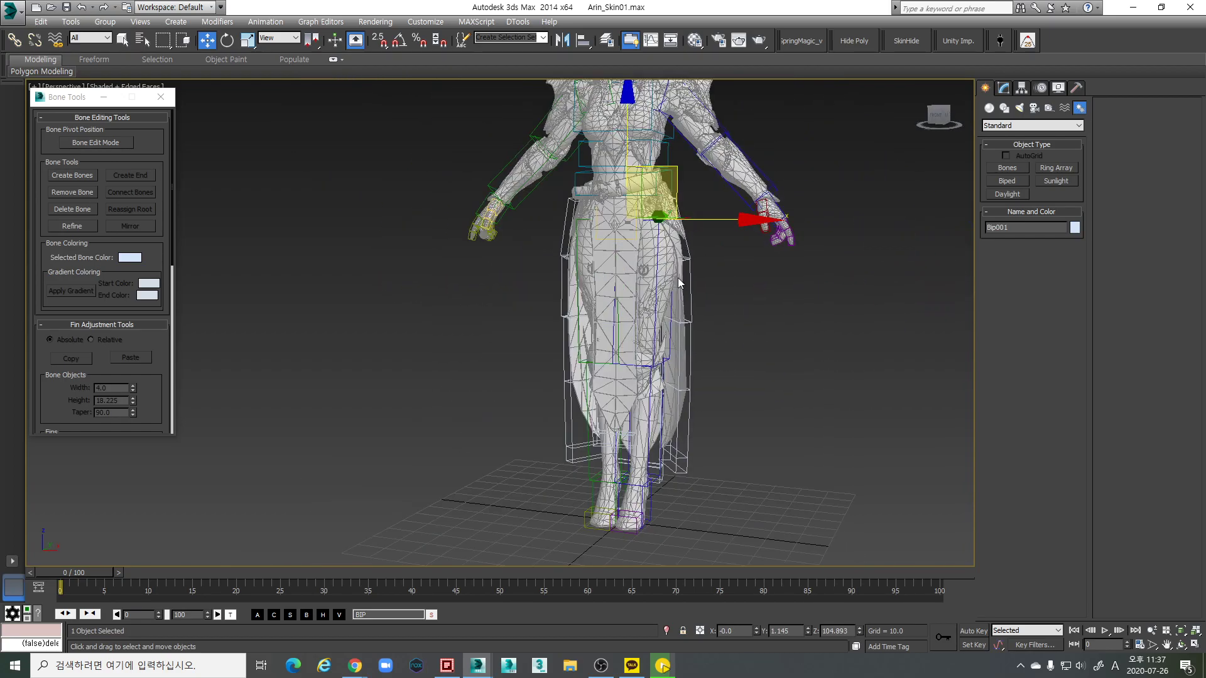
pyautogui.click(371, 239)
pyautogui.click(606, 45)
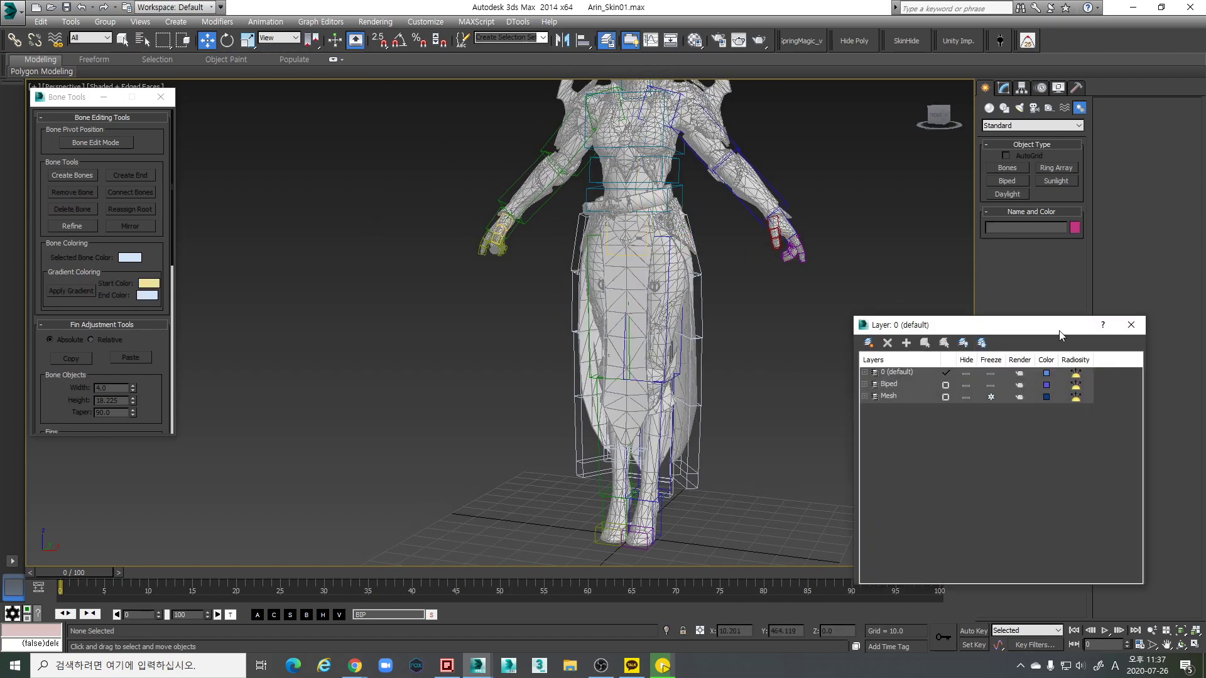
pyautogui.click(1131, 325)
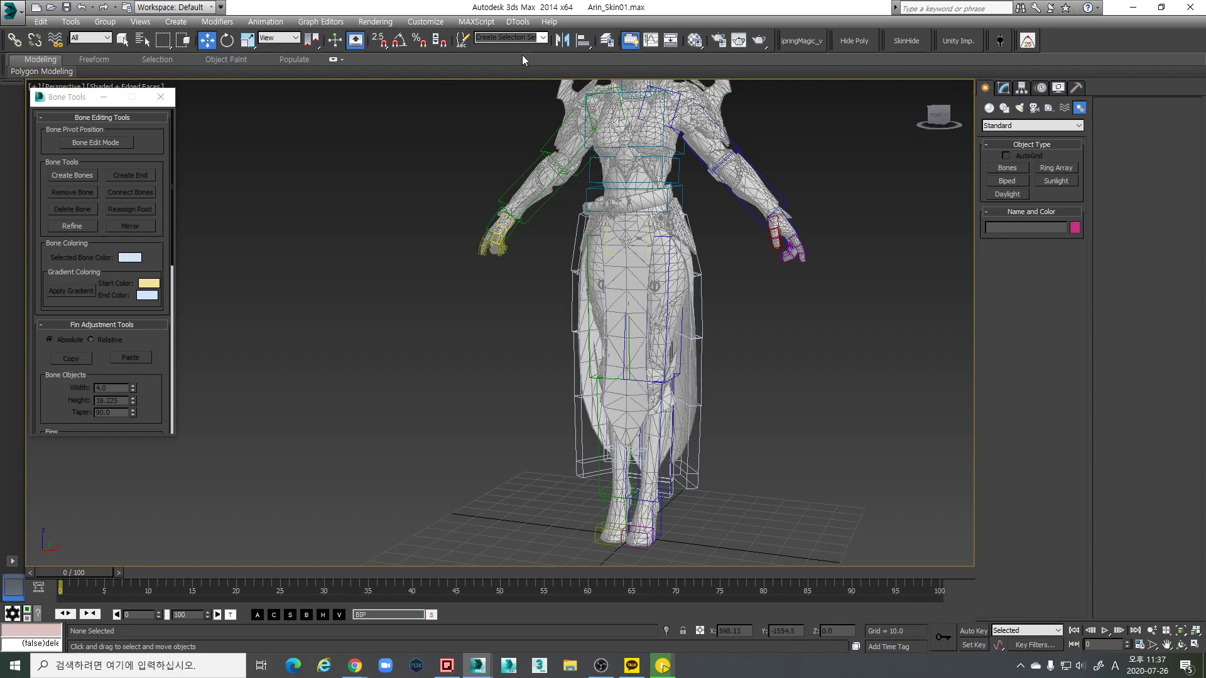
# Reselect the four top skirt bone nodes in Schematic View for rotating
pyautogui.click(671, 41)
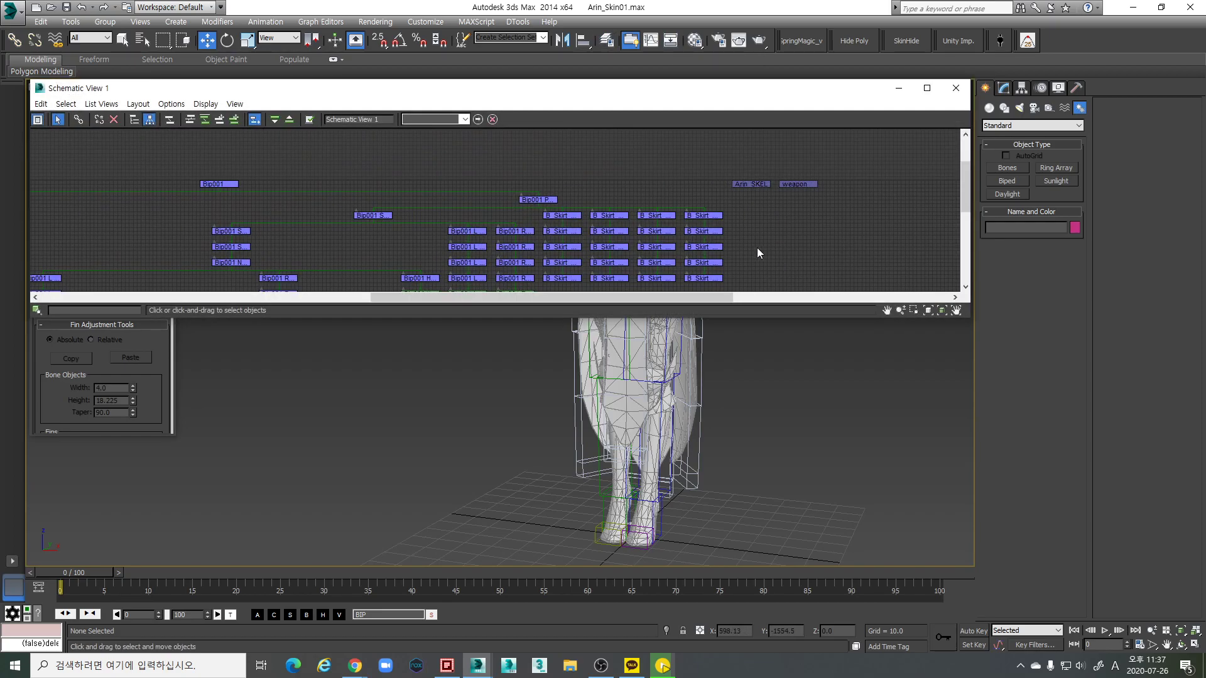
pyautogui.moveTo(738, 214); pyautogui.dragTo(541, 209)
pyautogui.scroll(-5, 696, 503)
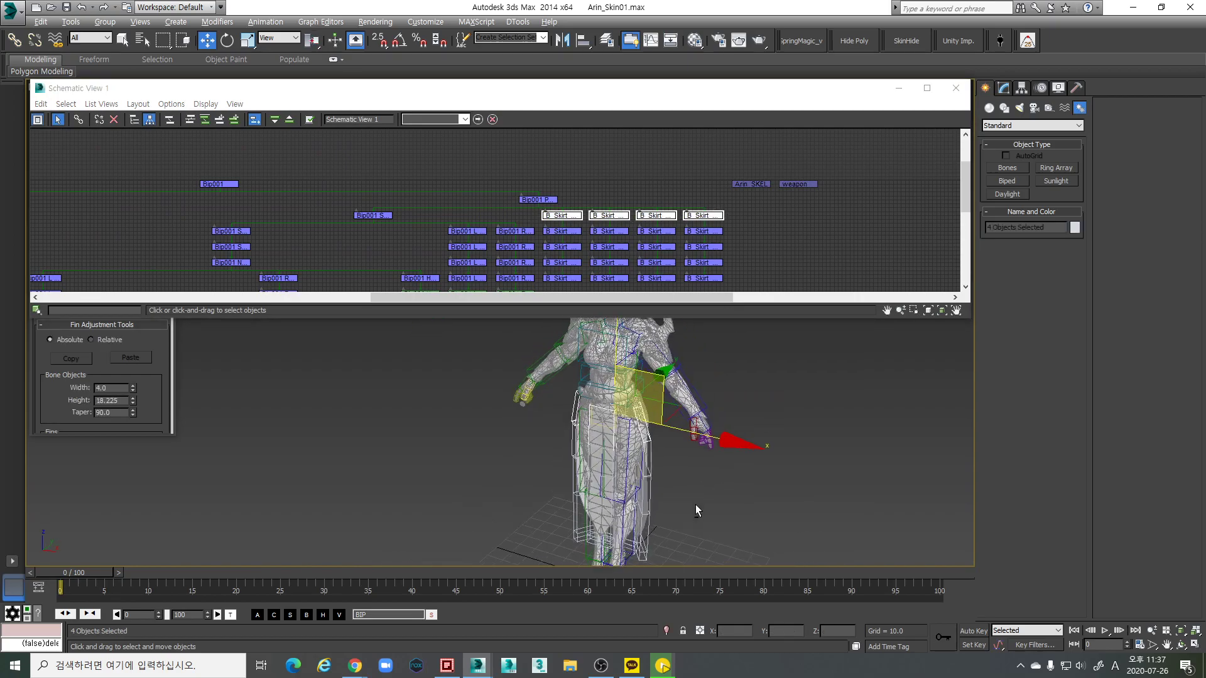
pyautogui.press('e')
pyautogui.keyDown('alt'); pyautogui.moveTo(607, 420); pyautogui.dragTo(710, 401, button='middle'); pyautogui.keyUp('alt')
# Move all B_Skirt bones from the default layer into a new layer named Bone_Skirt
pyautogui.click(955, 88)
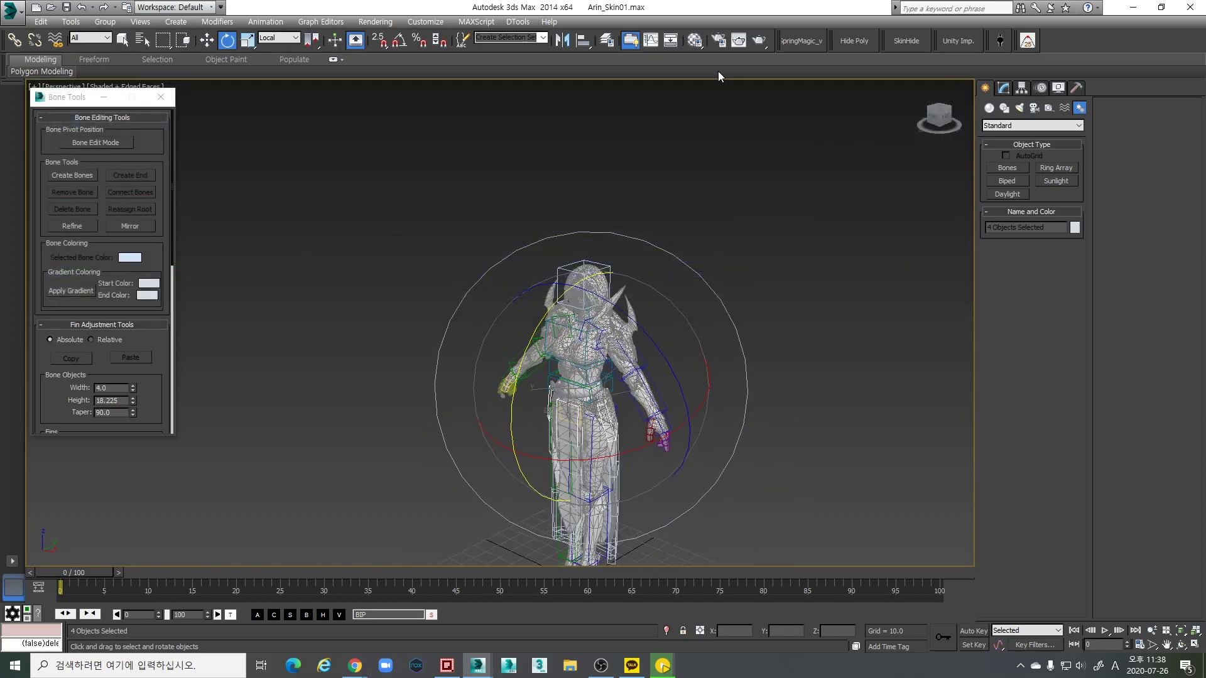
pyautogui.click(612, 41)
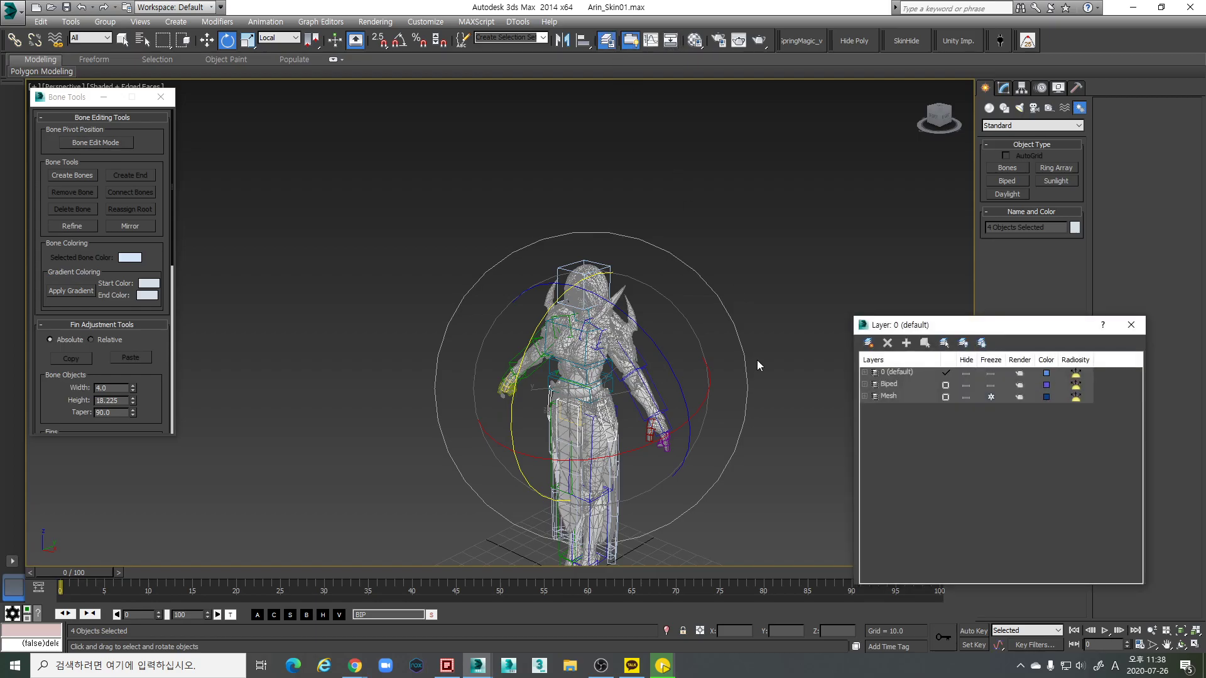
pyautogui.click(865, 373)
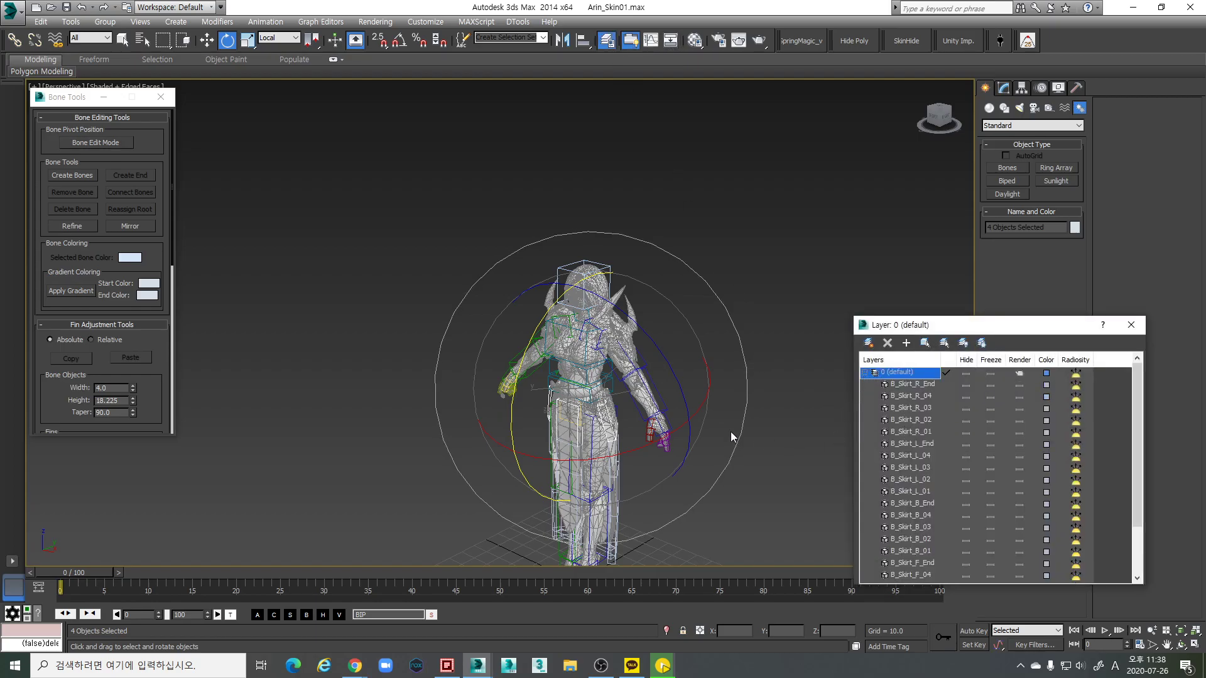
pyautogui.moveTo(651, 520); pyautogui.dragTo(648, 501, button='middle')
pyautogui.scroll(-2, 940, 433)
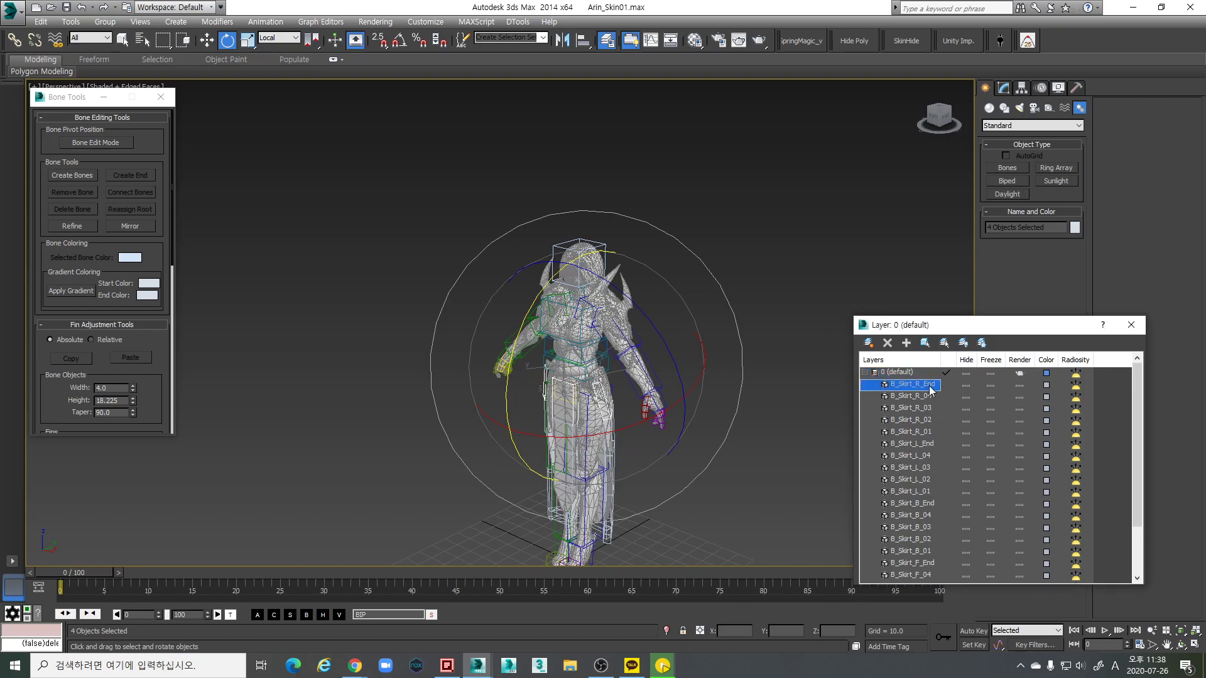
pyautogui.keyDown('shift'); pyautogui.click(928, 548); pyautogui.keyUp('shift')
pyautogui.click(925, 343)
pyautogui.click(869, 342)
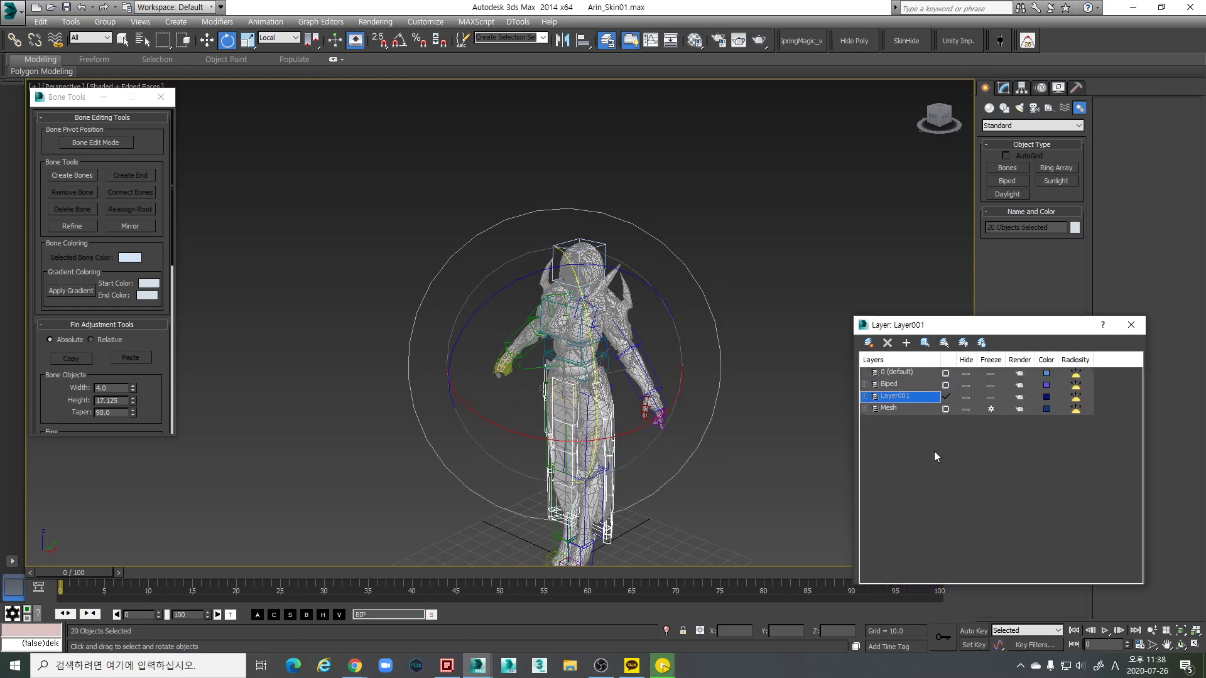
pyautogui.write('B')
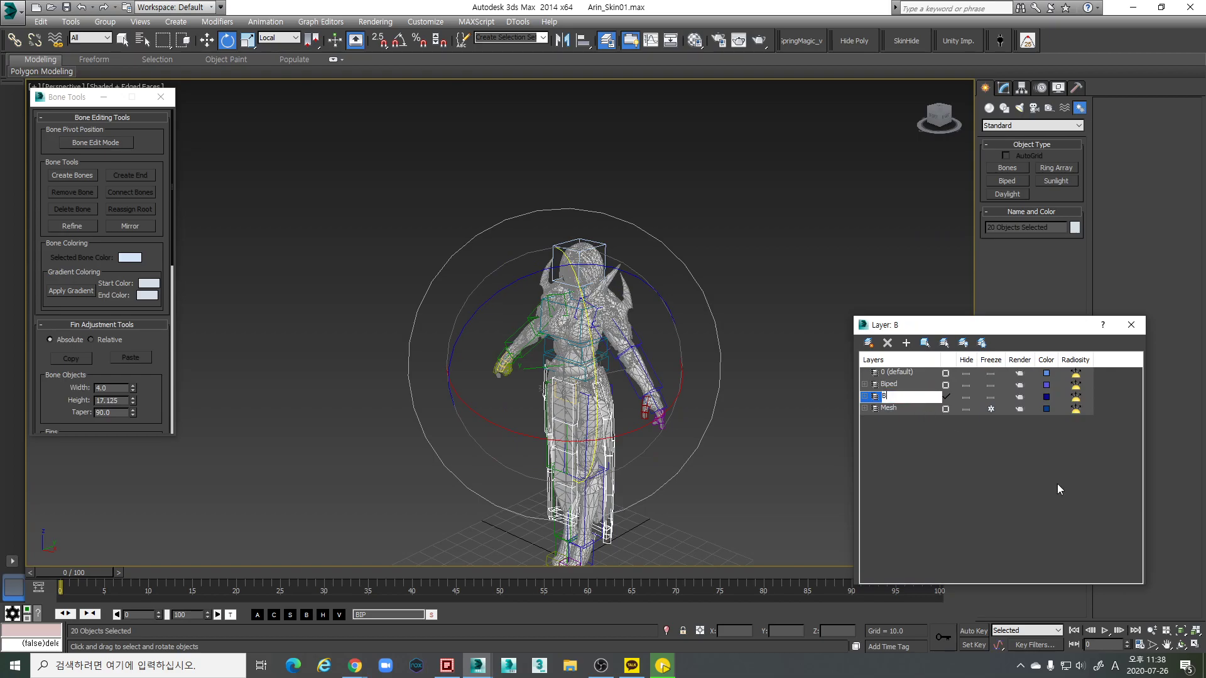
pyautogui.write('one_Skirt')
pyautogui.press('Return')
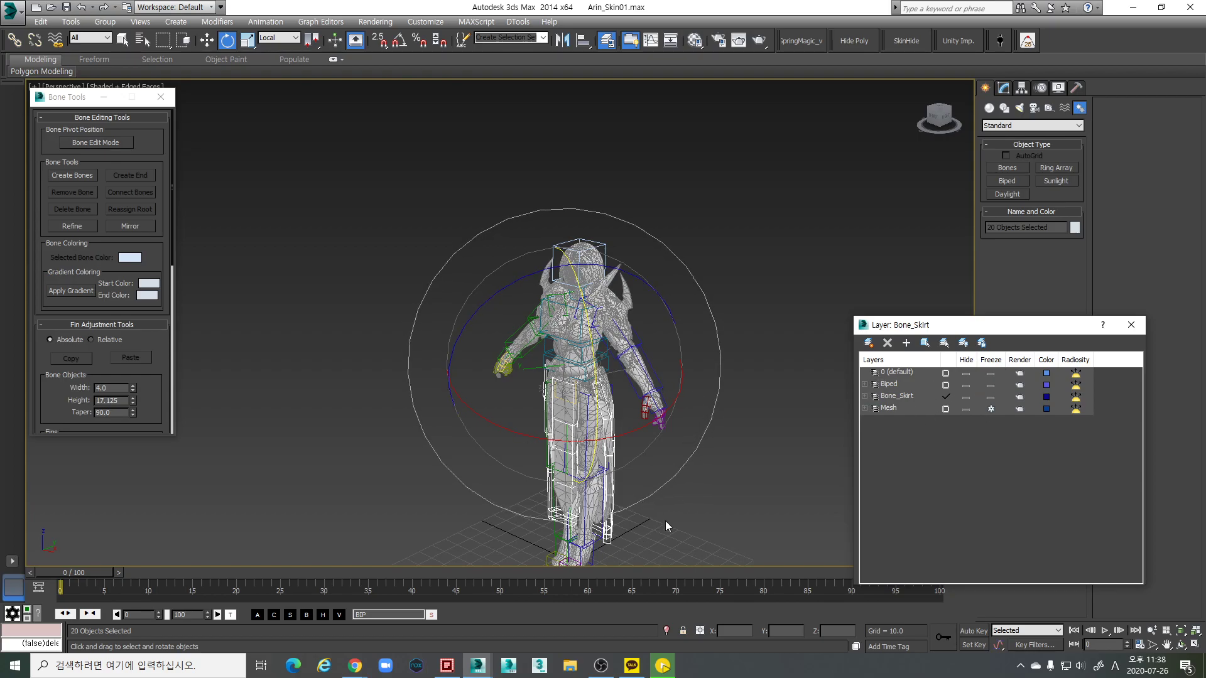
# Check the Bone_Skirt bones in the viewport, then collapse the layer and make 0 (default) current
pyautogui.click(613, 465)
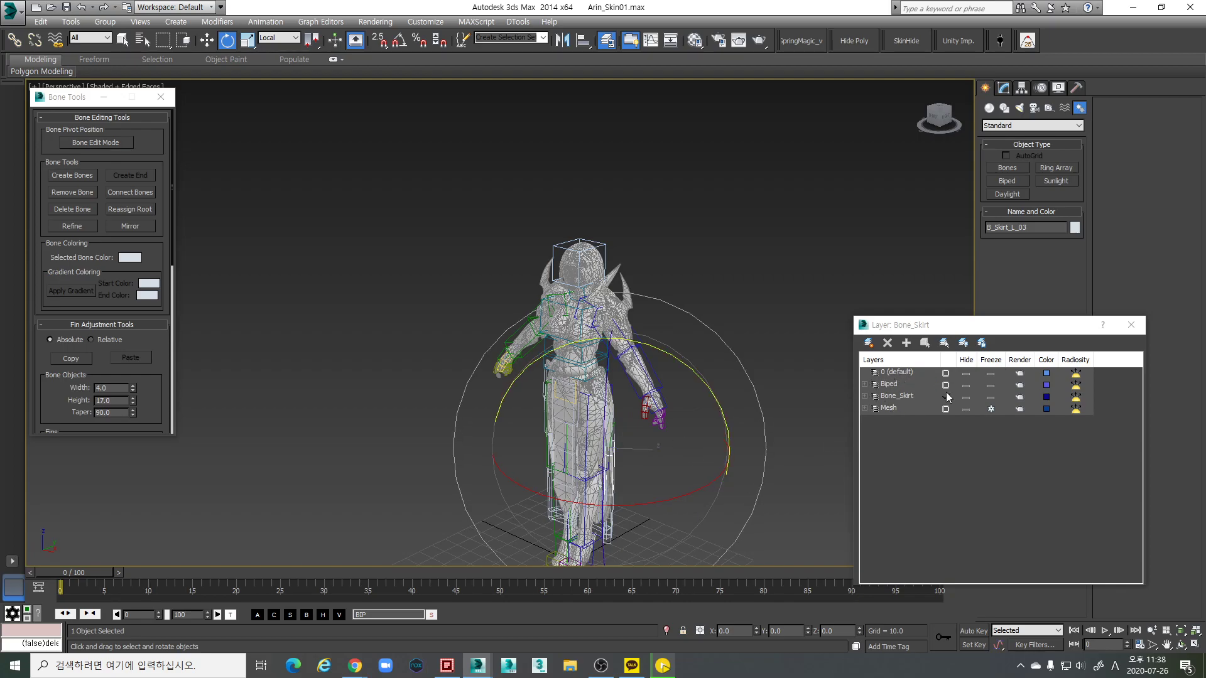
pyautogui.click(865, 396)
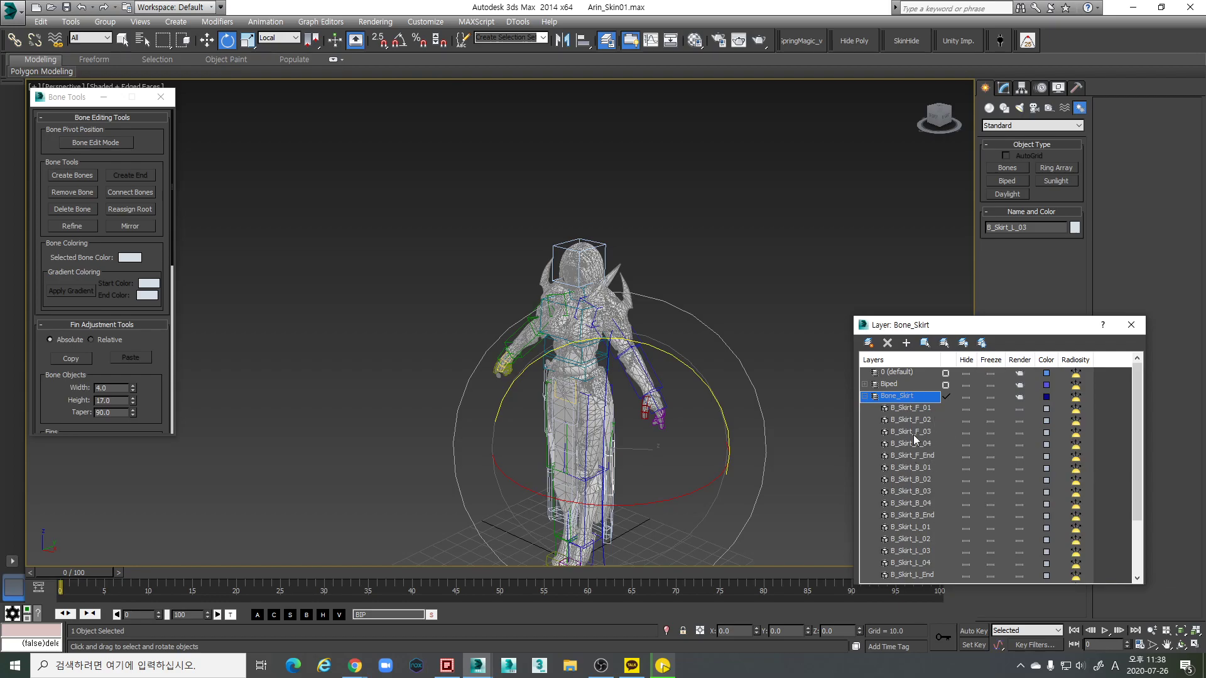
pyautogui.click(799, 430)
pyautogui.click(616, 480)
pyautogui.doubleClick(616, 461)
pyautogui.keyDown('alt'); pyautogui.moveTo(616, 462); pyautogui.dragTo(622, 400, button='middle'); pyautogui.keyUp('alt')
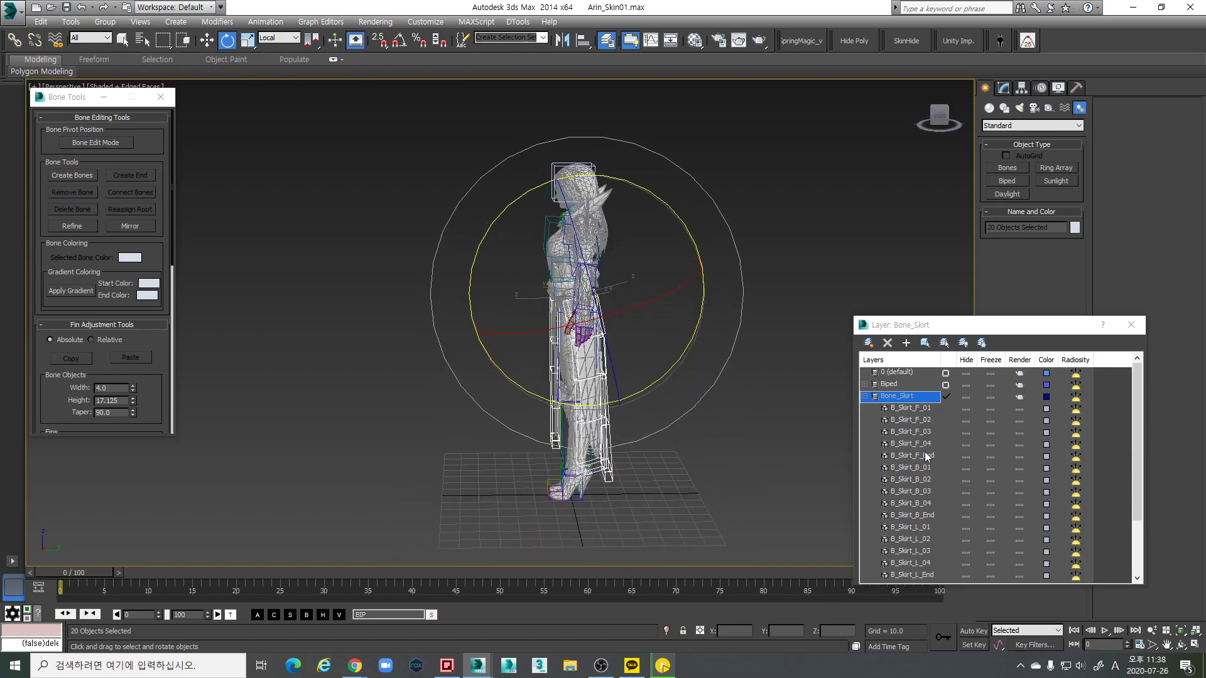
pyautogui.scroll(-2, 1139, 464)
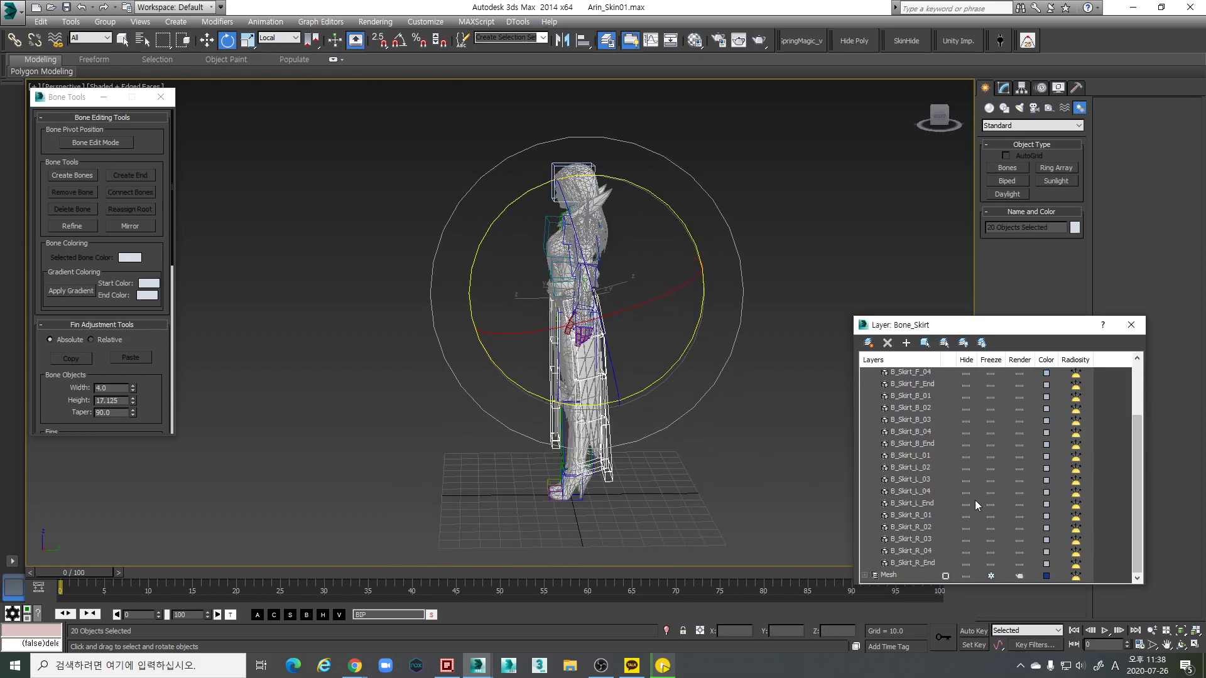
pyautogui.moveTo(1136, 497); pyautogui.dragTo(1132, 429)
pyautogui.keyDown('alt'); pyautogui.moveTo(628, 351); pyautogui.dragTo(714, 353, button='middle'); pyautogui.keyUp('alt')
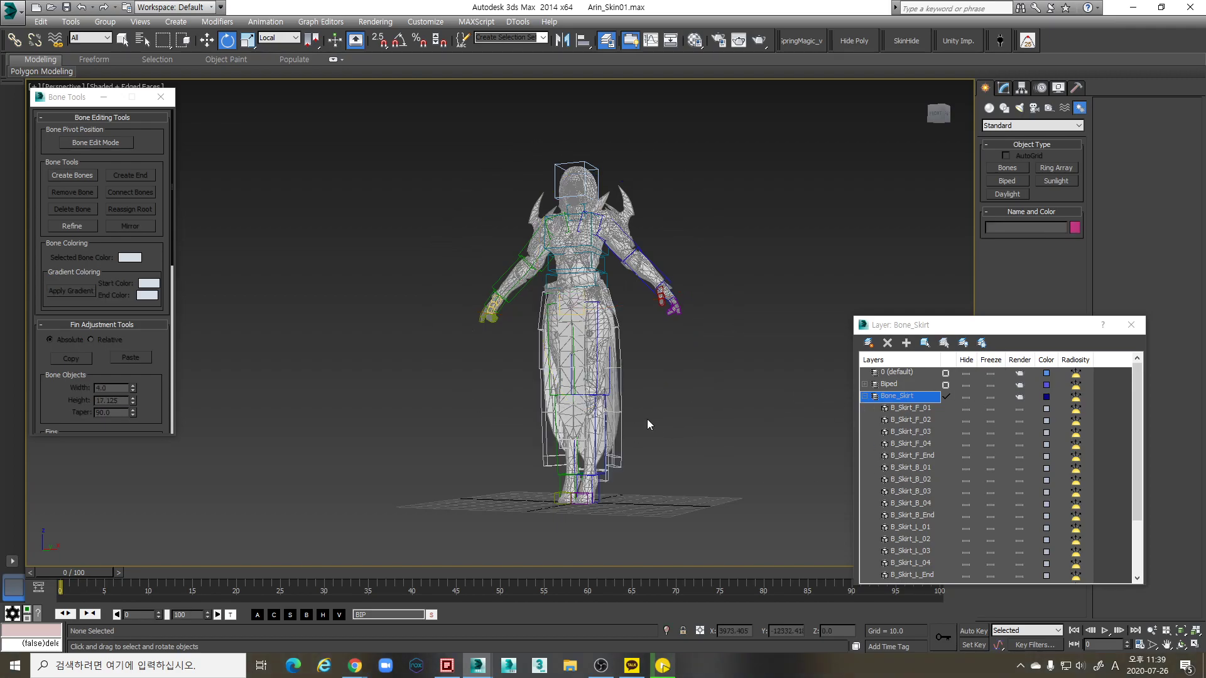
pyautogui.keyDown('alt'); pyautogui.moveTo(684, 385); pyautogui.dragTo(685, 412, button='middle'); pyautogui.keyUp('alt')
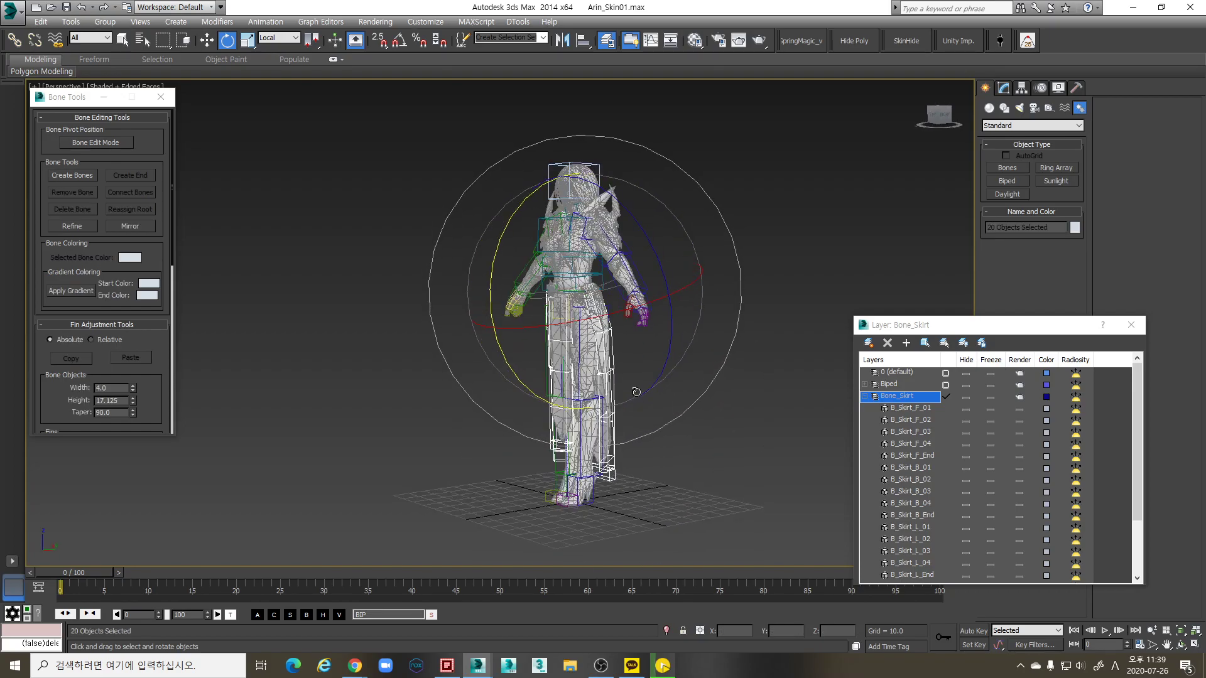
pyautogui.click(865, 395)
pyautogui.click(945, 373)
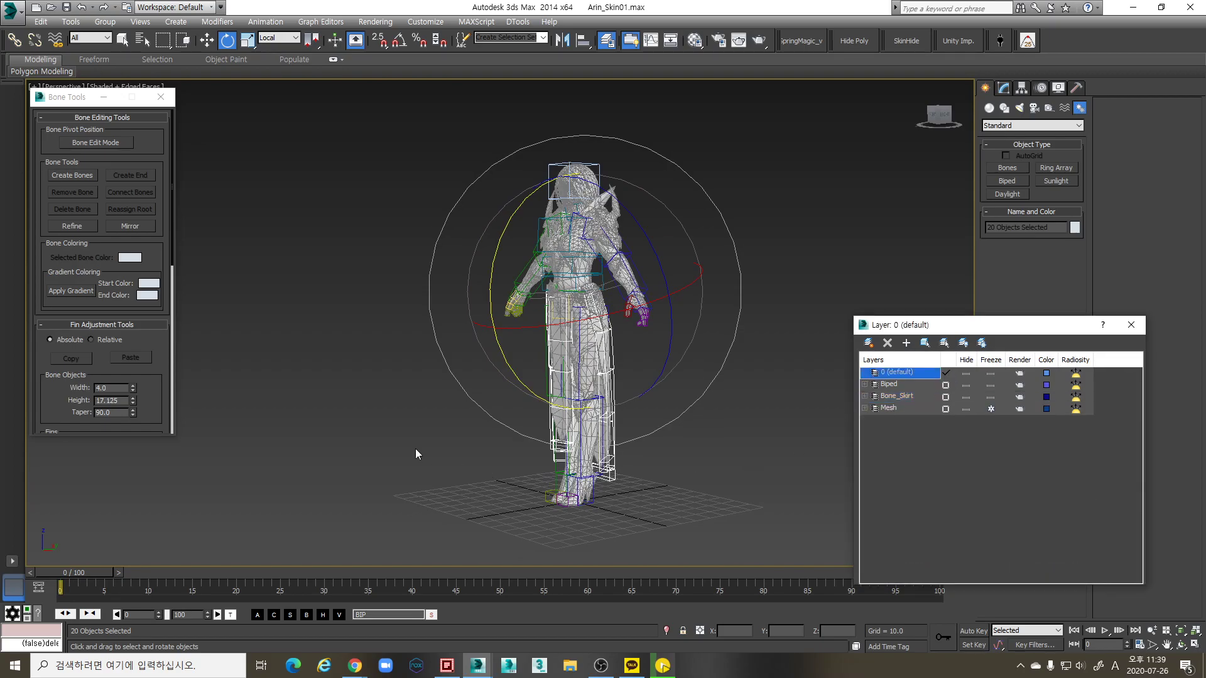
# Close the Layer Manager and orbit around the character to inspect it from front, sides and back
pyautogui.click(1122, 329)
pyautogui.scroll(8, 636, 354)
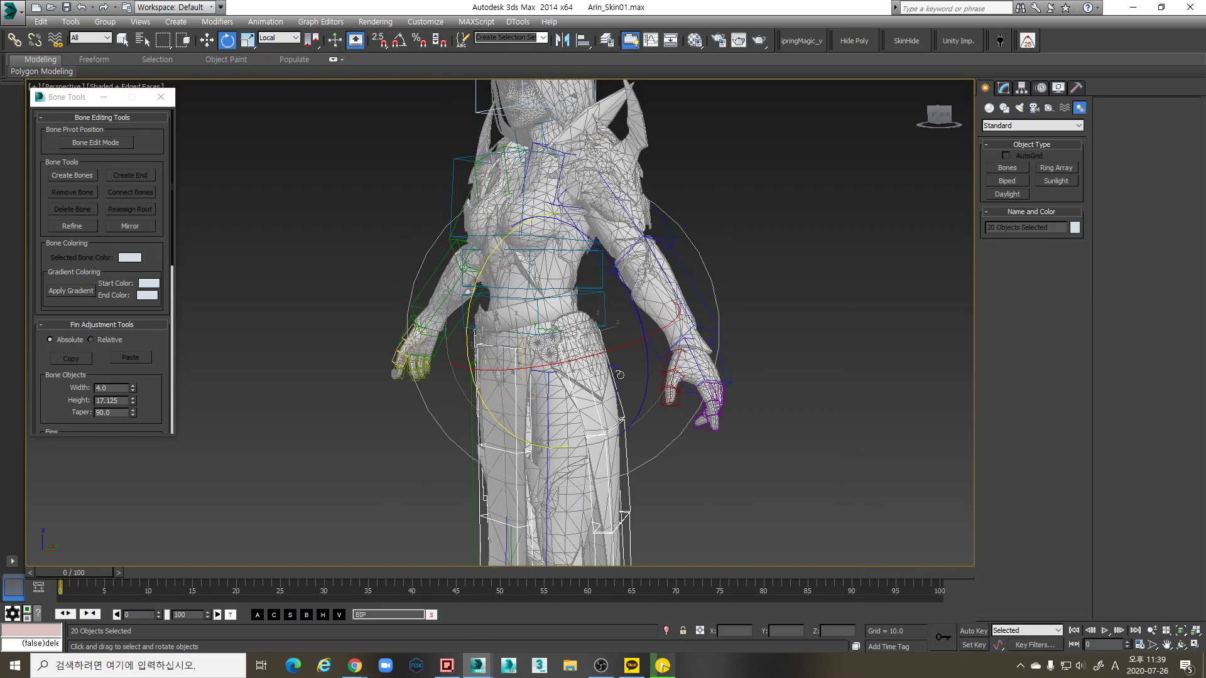
pyautogui.scroll(-4, 635, 354)
pyautogui.keyDown('alt'); pyautogui.moveTo(635, 354); pyautogui.dragTo(624, 314, button='middle'); pyautogui.keyUp('alt')
pyautogui.scroll(4, 671, 281)
pyautogui.scroll(-3, 670, 281)
pyautogui.scroll(3, 622, 272)
pyautogui.scroll(6, 585, 344)
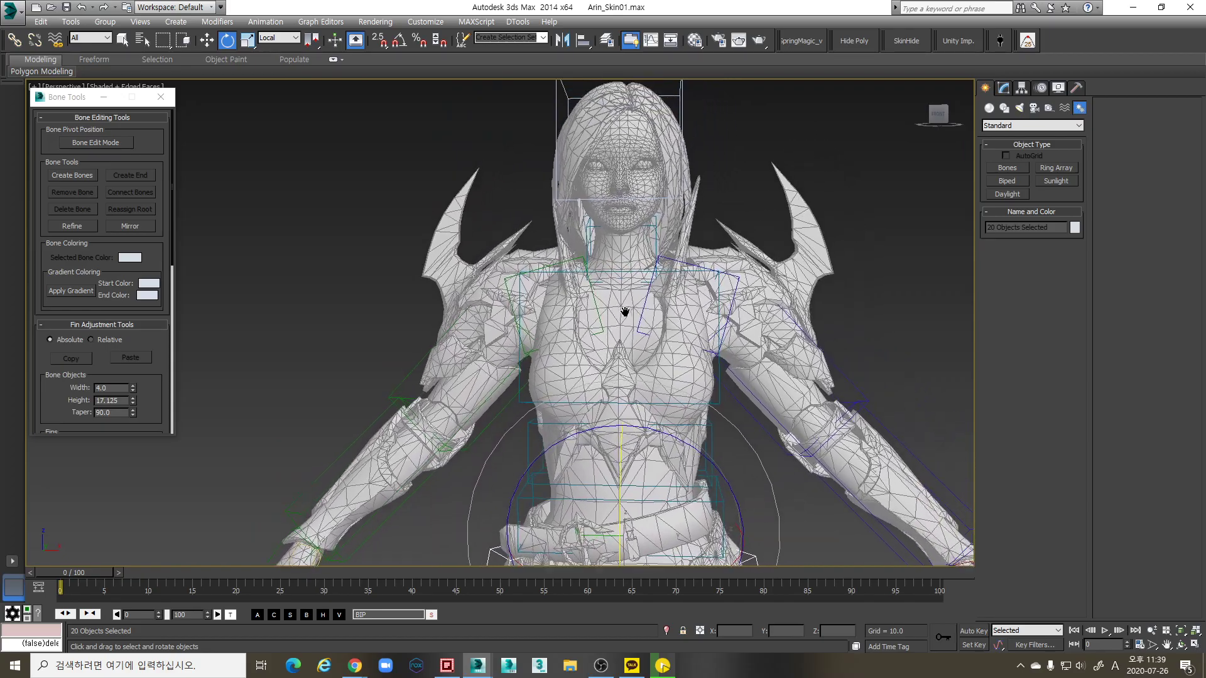
pyautogui.scroll(3, 747, 300)
pyautogui.keyDown('alt'); pyautogui.moveTo(772, 341); pyautogui.dragTo(690, 355, button='middle'); pyautogui.keyUp('alt')
pyautogui.keyDown('alt'); pyautogui.moveTo(609, 354); pyautogui.dragTo(599, 263, button='middle'); pyautogui.keyUp('alt')
pyautogui.scroll(3, 743, 315)
pyautogui.scroll(-4, 484, 371)
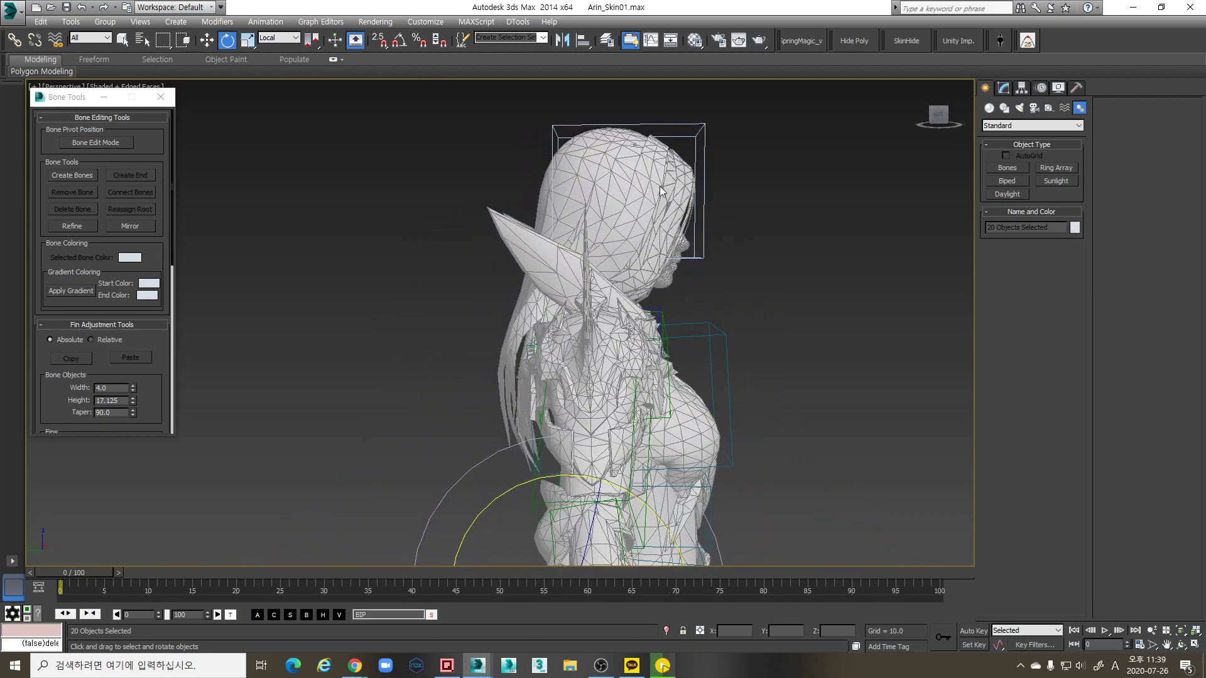
pyautogui.keyDown('alt'); pyautogui.moveTo(678, 171); pyautogui.dragTo(676, 251, button='middle'); pyautogui.keyUp('alt')
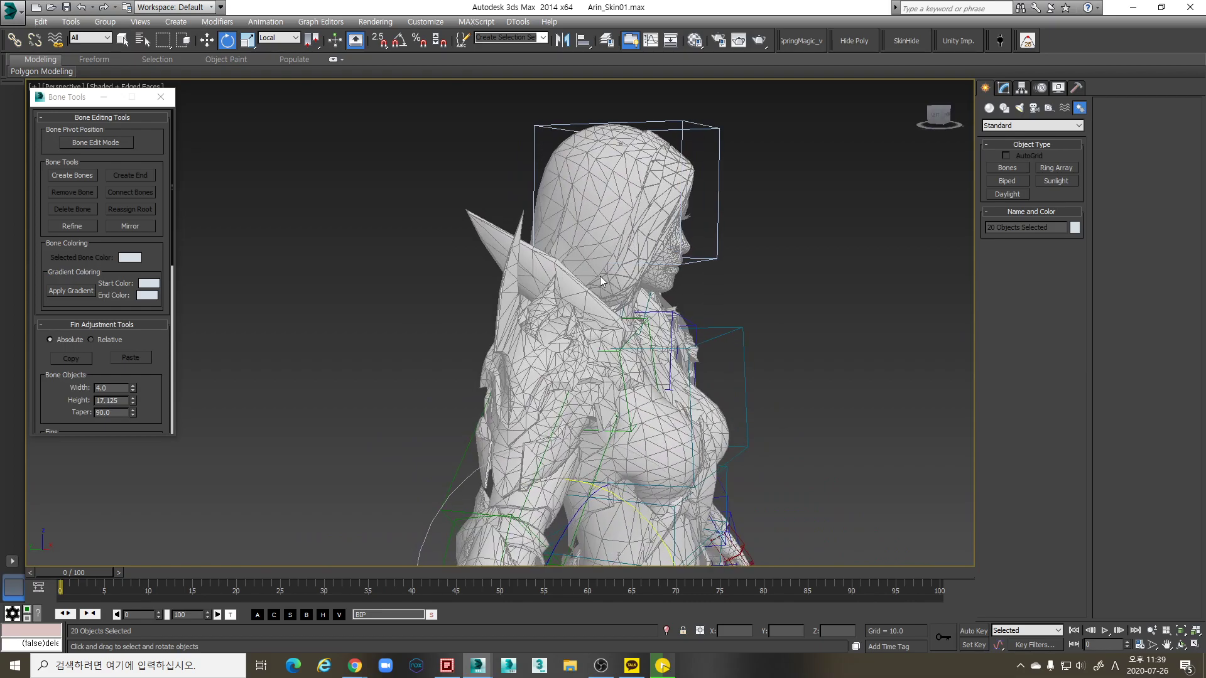
pyautogui.keyDown('alt'); pyautogui.moveTo(515, 329); pyautogui.dragTo(612, 286, button='middle'); pyautogui.keyUp('alt')
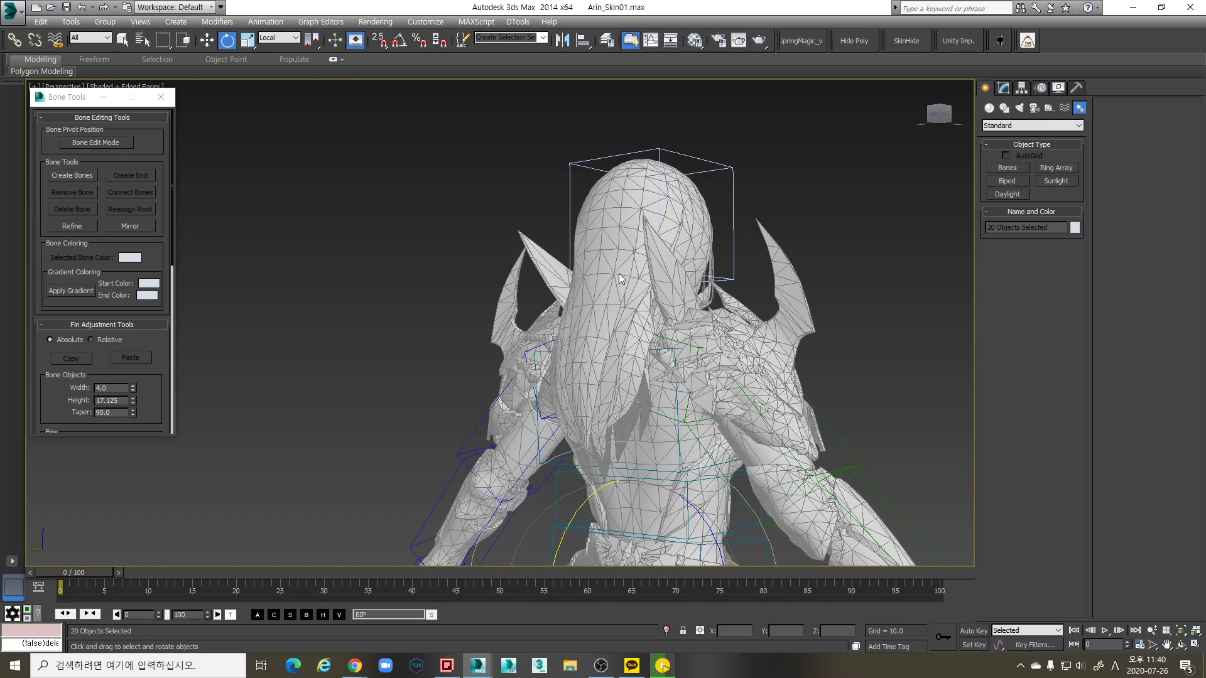
pyautogui.keyDown('alt'); pyautogui.moveTo(638, 398); pyautogui.dragTo(575, 381, button='middle'); pyautogui.keyUp('alt')
# Switch to a wireframe Left view and start Create Bones at width 4.0, height 4.0
pyautogui.press('l')
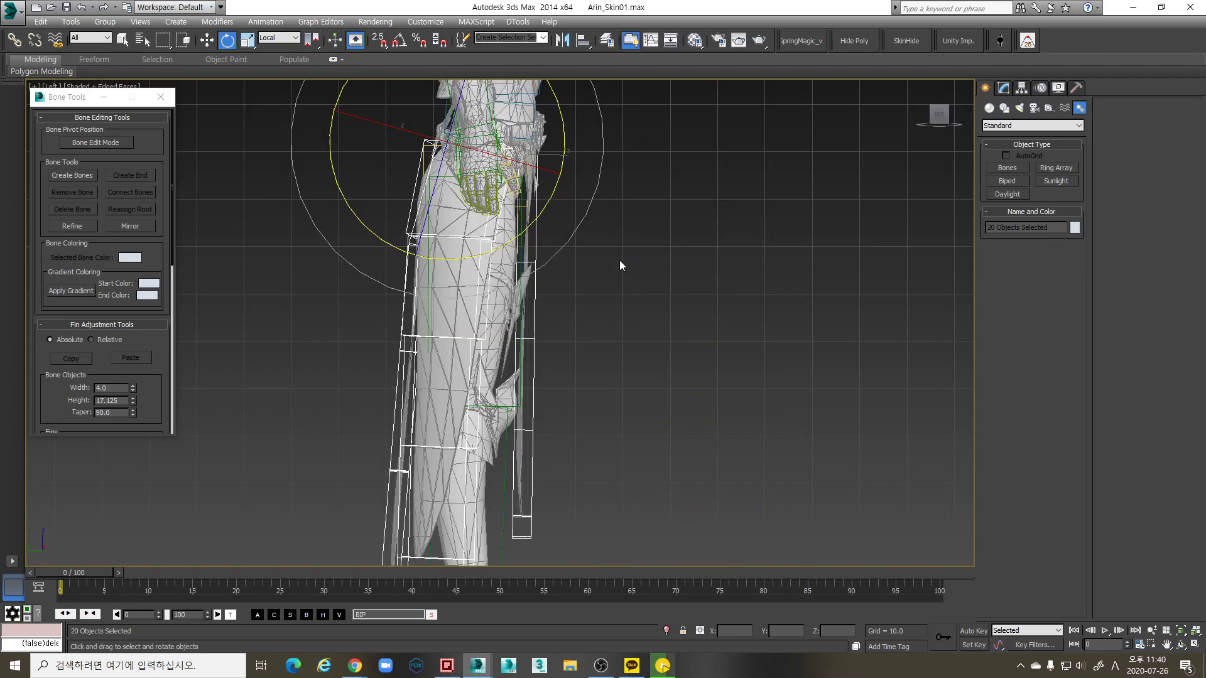
pyautogui.scroll(5, 627, 328)
pyautogui.press('F3')
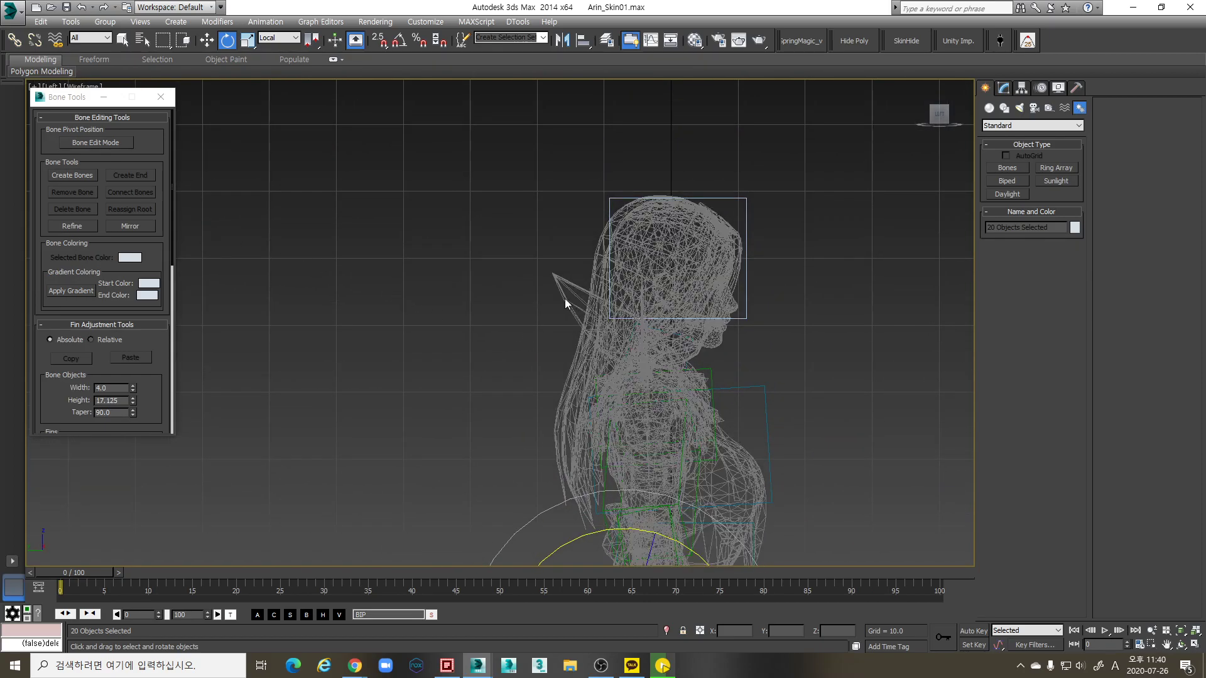
pyautogui.scroll(4, 564, 298)
pyautogui.click(73, 176)
pyautogui.scroll(-3, 499, 232)
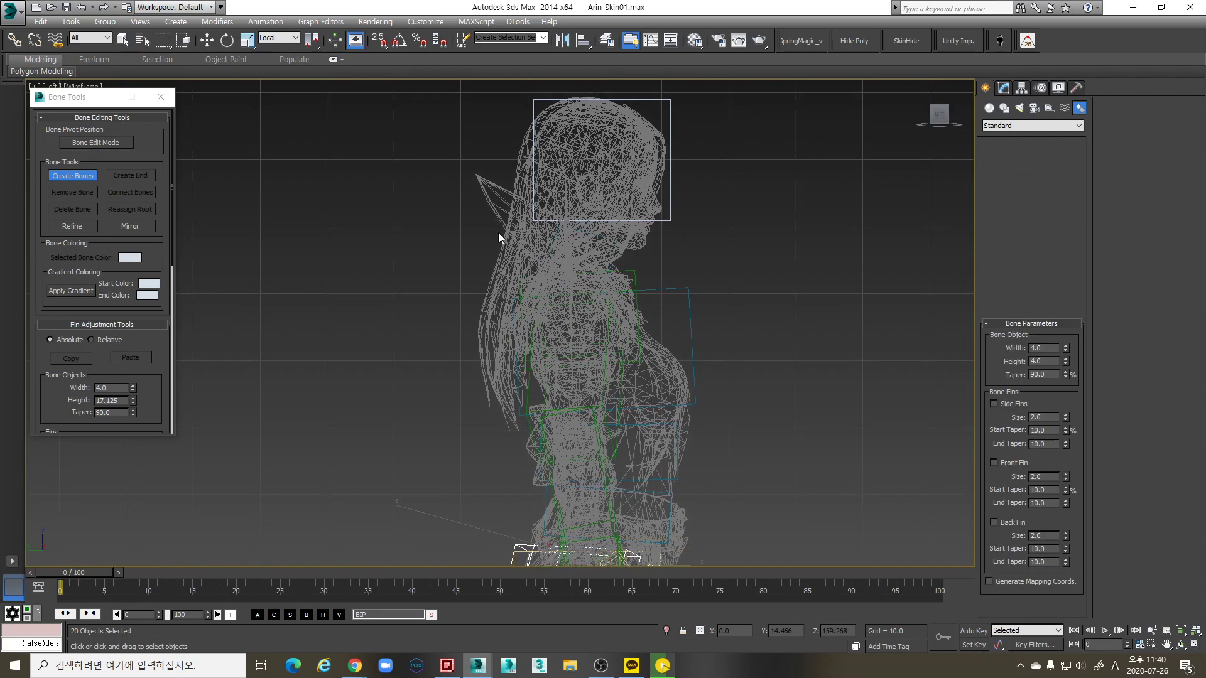
# Draw a bone chain from the top of the head down the back of the hair
pyautogui.click(552, 194)
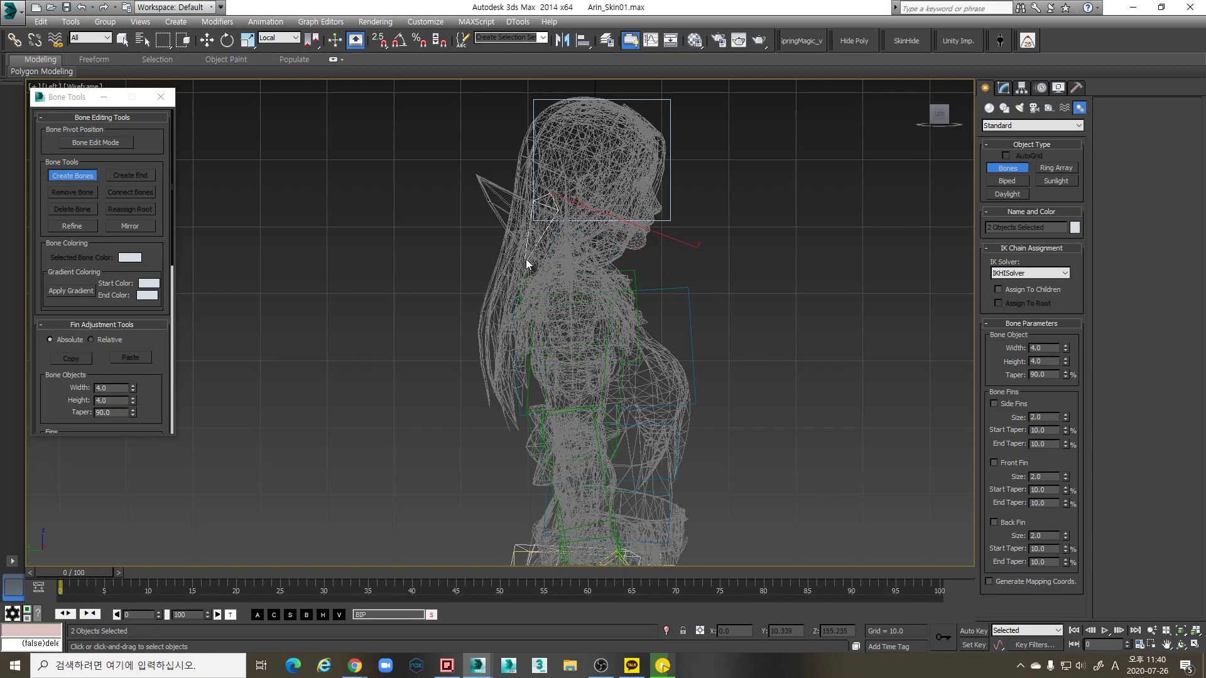
pyautogui.click(525, 259)
pyautogui.click(501, 328)
pyautogui.rightClick(436, 412)
# Size the new hair bones to width 17.5 and height 8.9, checking them in perspective
pyautogui.press('w')
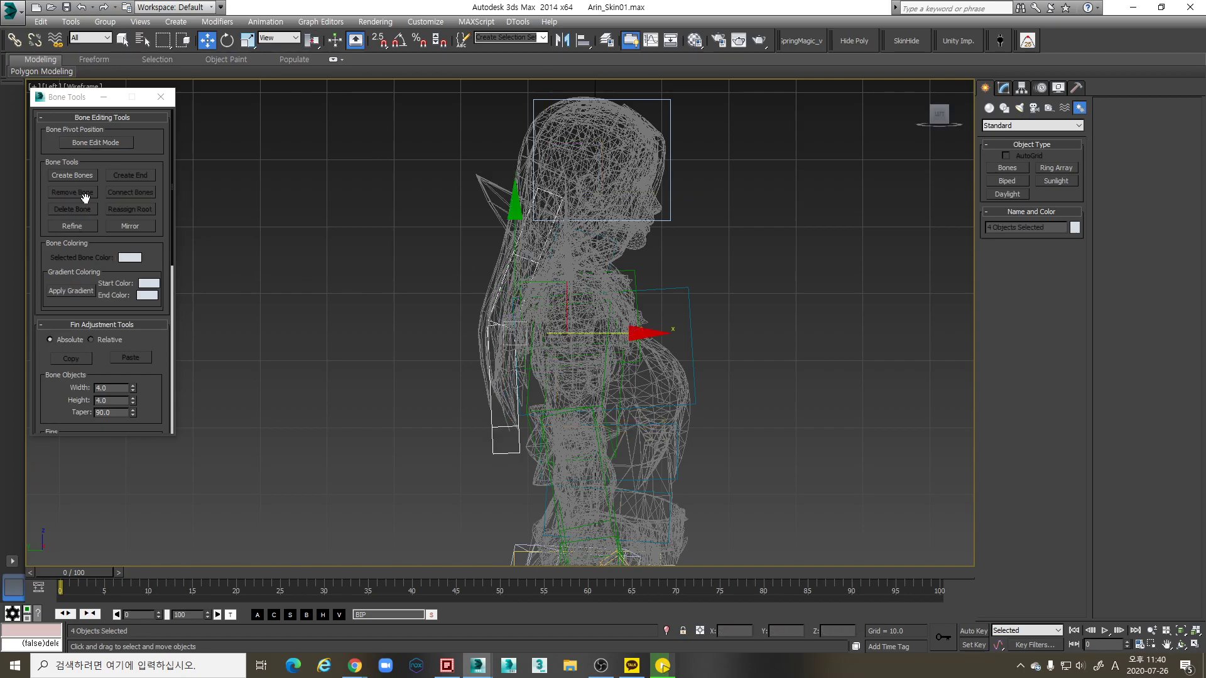
pyautogui.moveTo(133, 386); pyautogui.dragTo(127, 351)
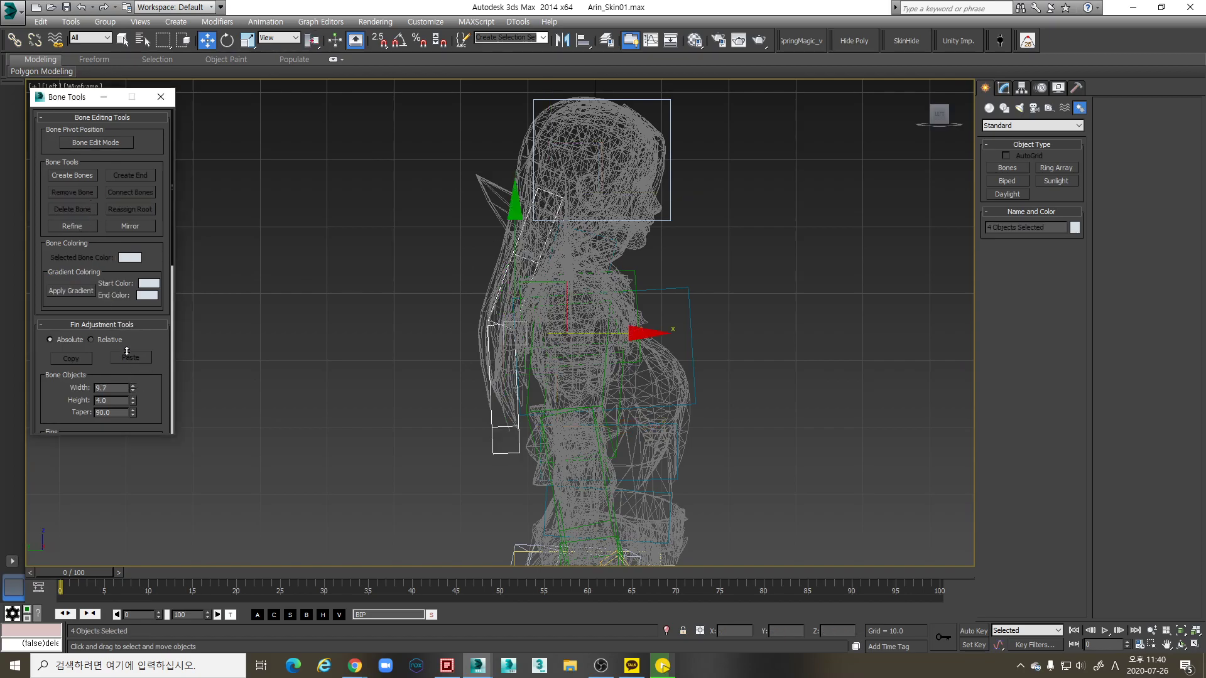
pyautogui.press('p')
pyautogui.keyDown('alt'); pyautogui.moveTo(313, 288); pyautogui.dragTo(481, 345, button='middle'); pyautogui.keyUp('alt')
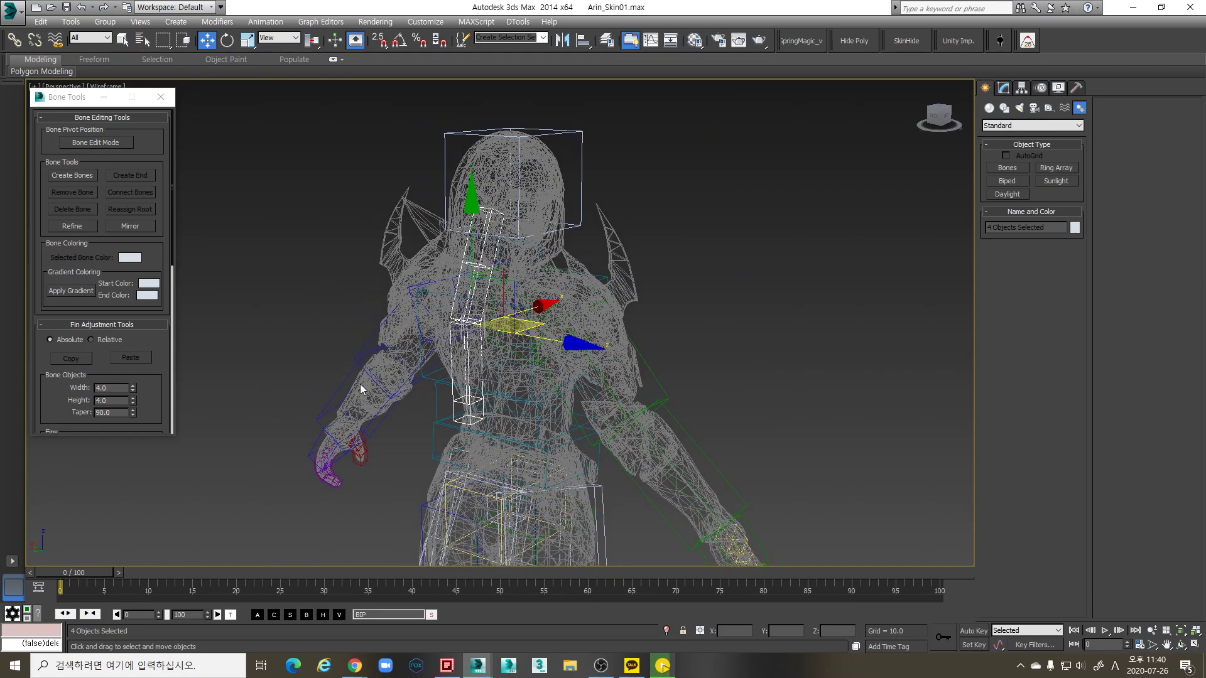
pyautogui.moveTo(133, 394); pyautogui.dragTo(131, 345)
pyautogui.moveTo(477, 351)
pyautogui.keyDown('alt'); pyautogui.mouseDown(button='middle')
pyautogui.moveTo(624, 356)
pyautogui.moveTo(121, 290)
pyautogui.mouseUp(button='middle'); pyautogui.keyUp('alt')
pyautogui.press('F3')
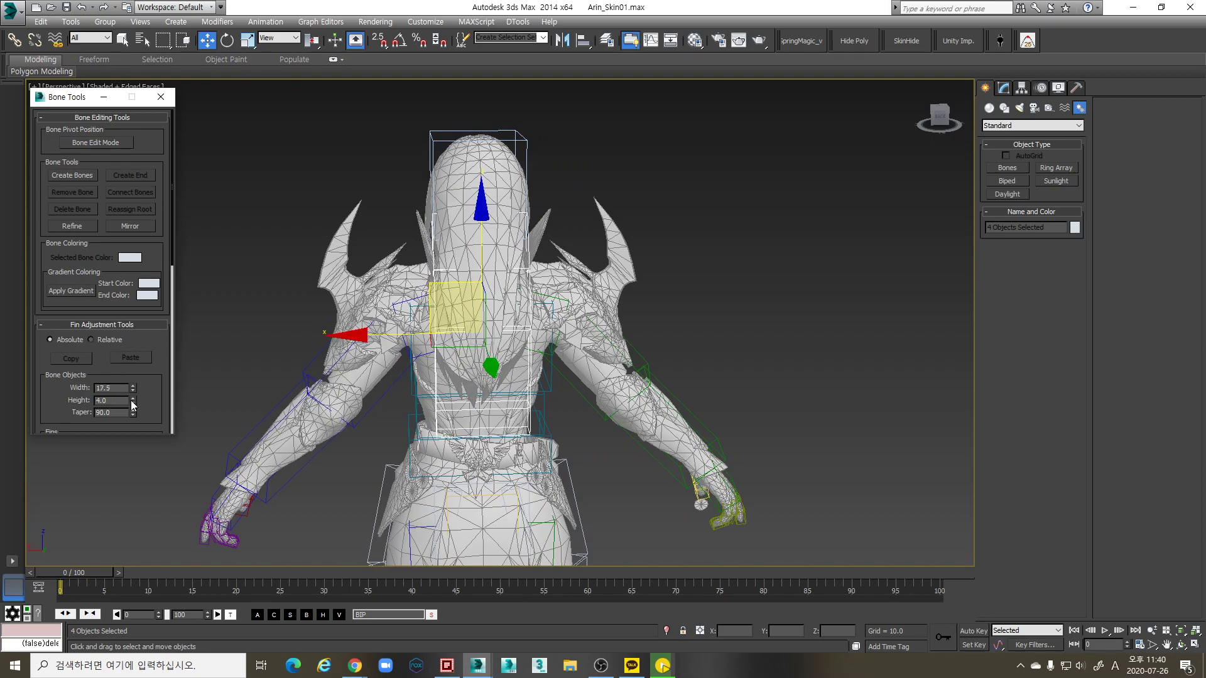
pyautogui.moveTo(130, 375); pyautogui.dragTo(129, 370)
pyautogui.keyDown('alt'); pyautogui.moveTo(440, 302); pyautogui.dragTo(525, 264, button='middle'); pyautogui.keyUp('alt')
pyautogui.scroll(3, 525, 275)
# Select Bone001, turn on Bone Edit Mode and set the coordinate system to Local
pyautogui.click(509, 247)
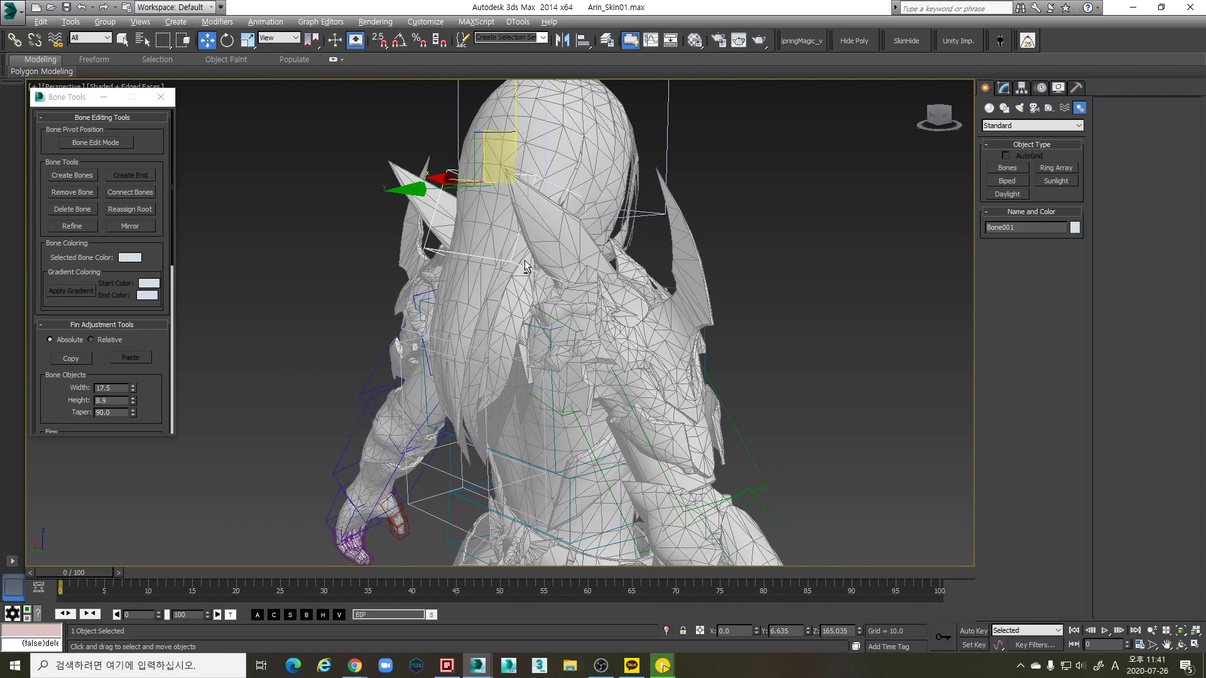
pyautogui.click(100, 143)
pyautogui.keyDown('alt'); pyautogui.moveTo(439, 276); pyautogui.dragTo(487, 272, button='middle'); pyautogui.keyUp('alt')
pyautogui.hotkey('alt', 'l')
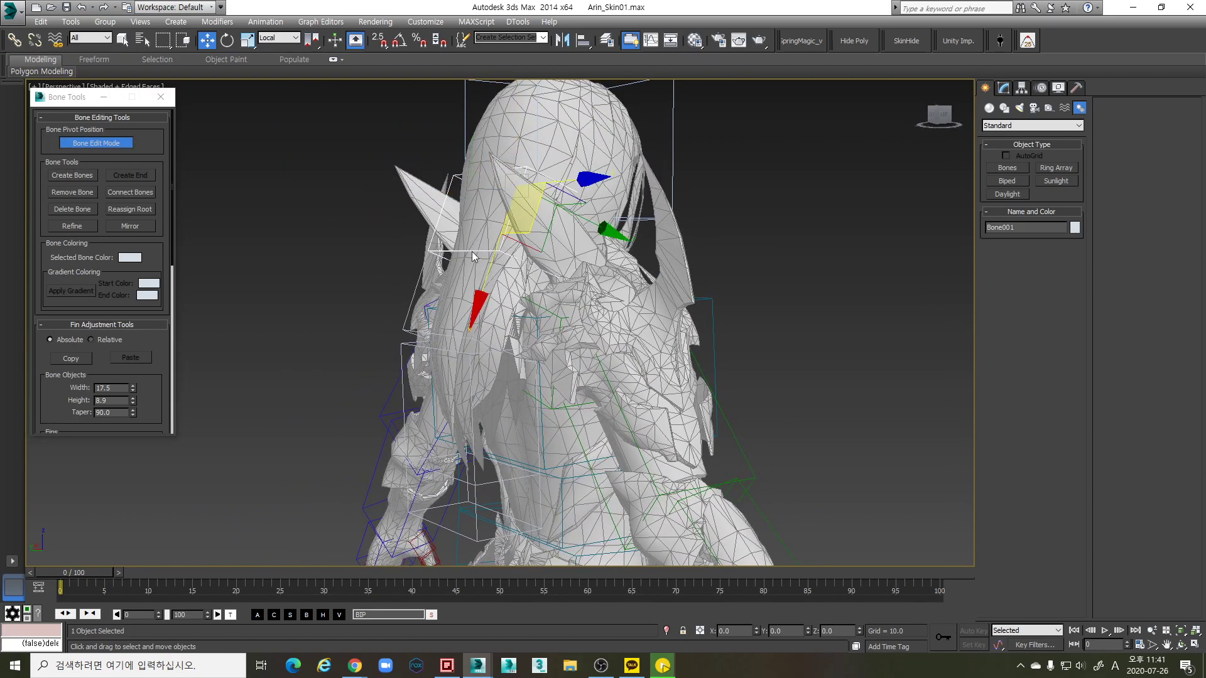
# Check Bone002 and Bone003 against the hair, then reselect Bone001 for renaming
pyautogui.click(460, 370)
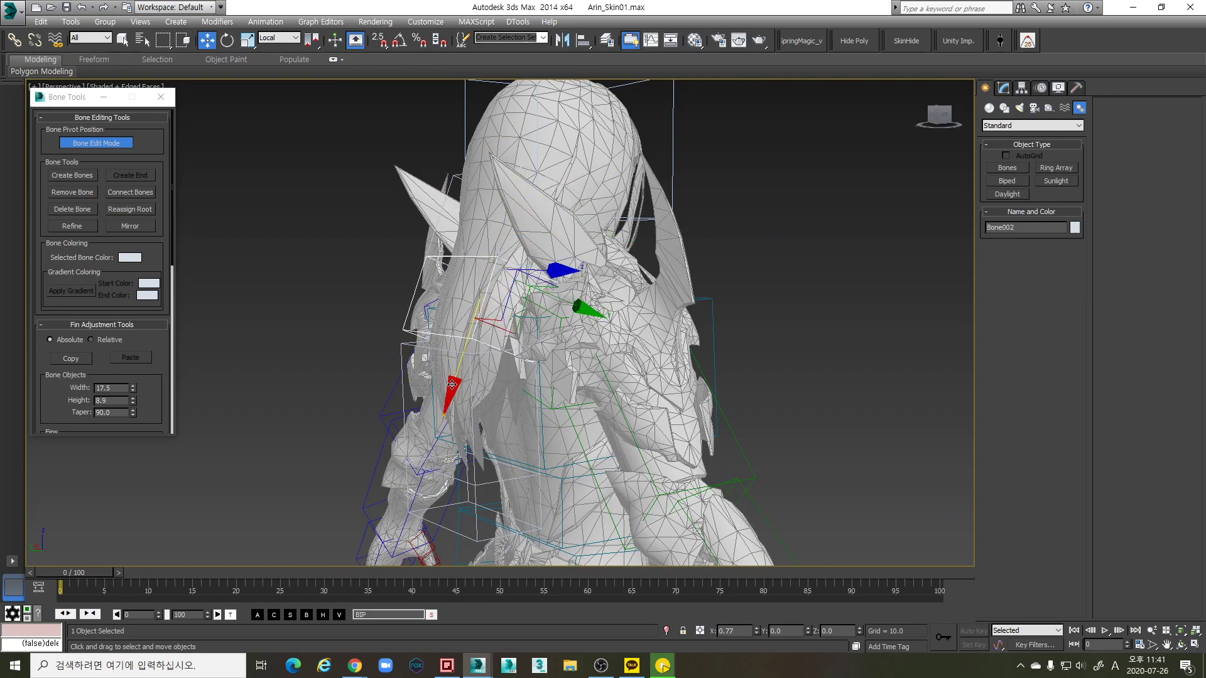
pyautogui.click(475, 427)
pyautogui.keyDown('alt'); pyautogui.moveTo(476, 427); pyautogui.dragTo(714, 433, button='middle'); pyautogui.keyUp('alt')
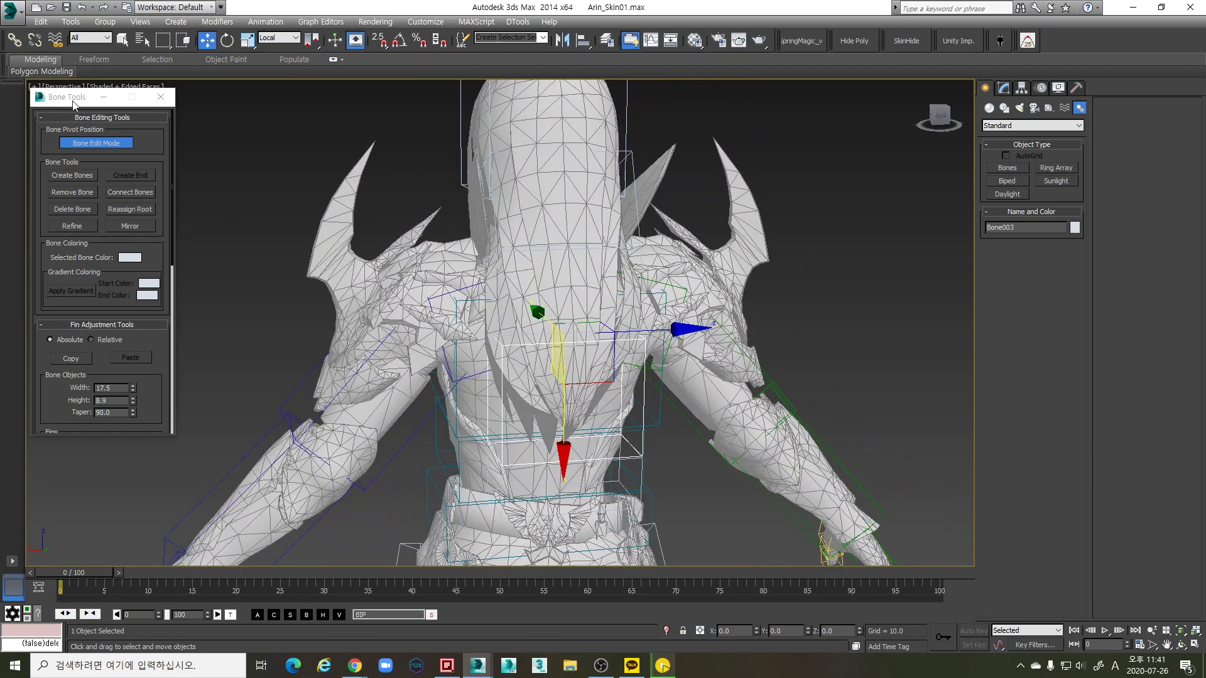
pyautogui.keyDown('alt'); pyautogui.moveTo(429, 243); pyautogui.dragTo(494, 301, button='middle'); pyautogui.keyUp('alt')
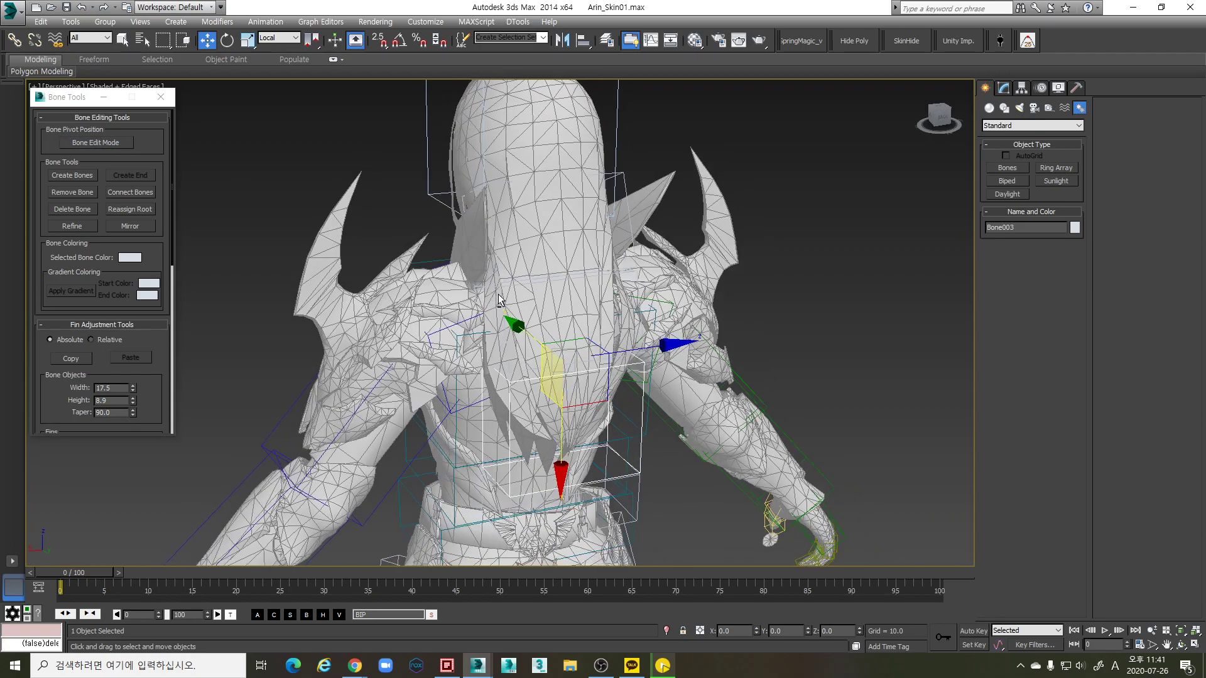
pyautogui.click(629, 189)
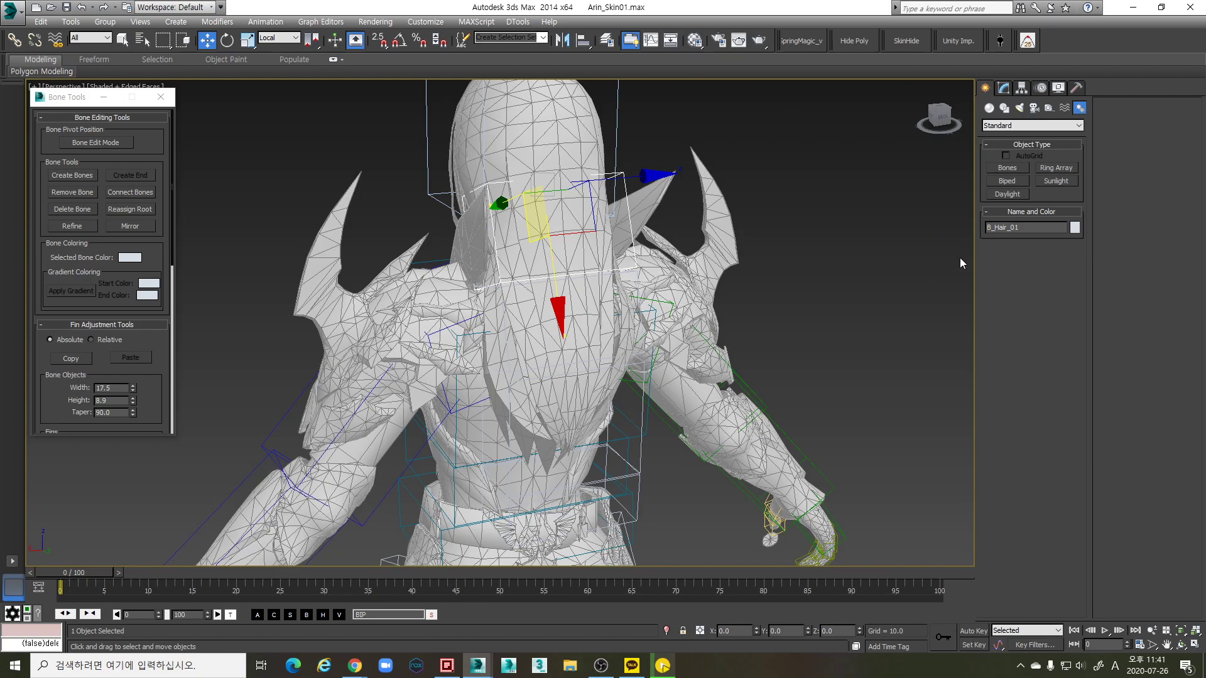
# Name the hair bones B_Hair_01, B_Hair_02, B_Hair_03 and B_Hair_End down the chain
pyautogui.press('pageup')
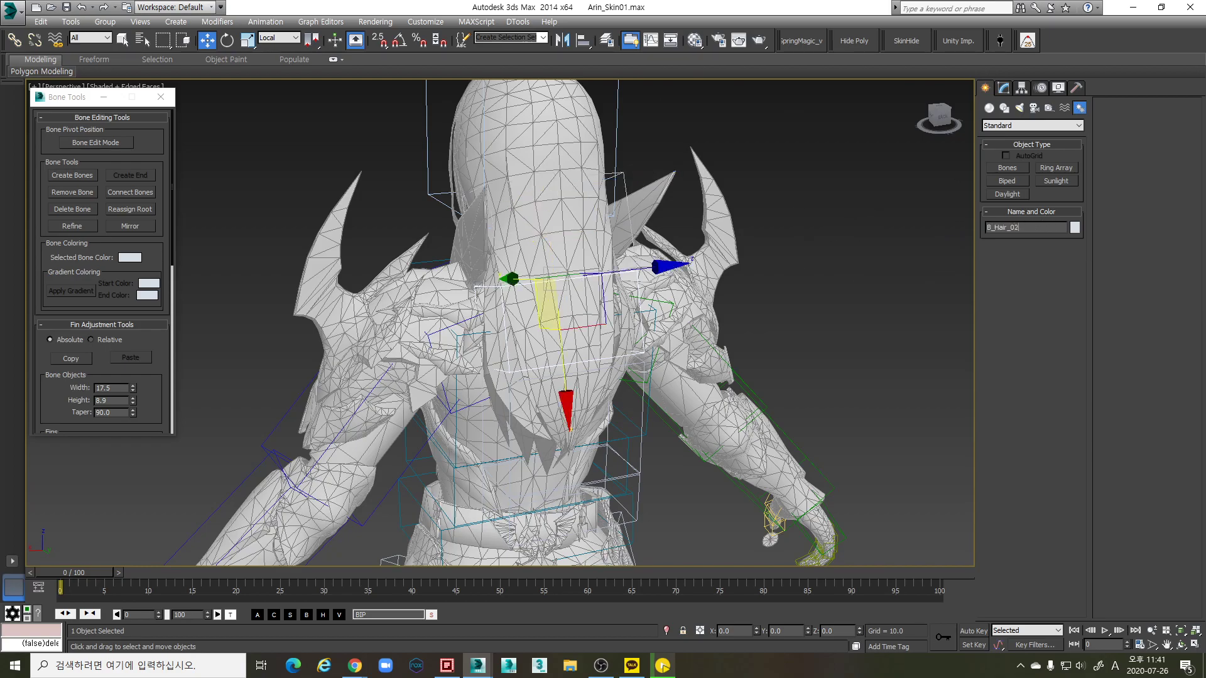
pyautogui.press('pageup')
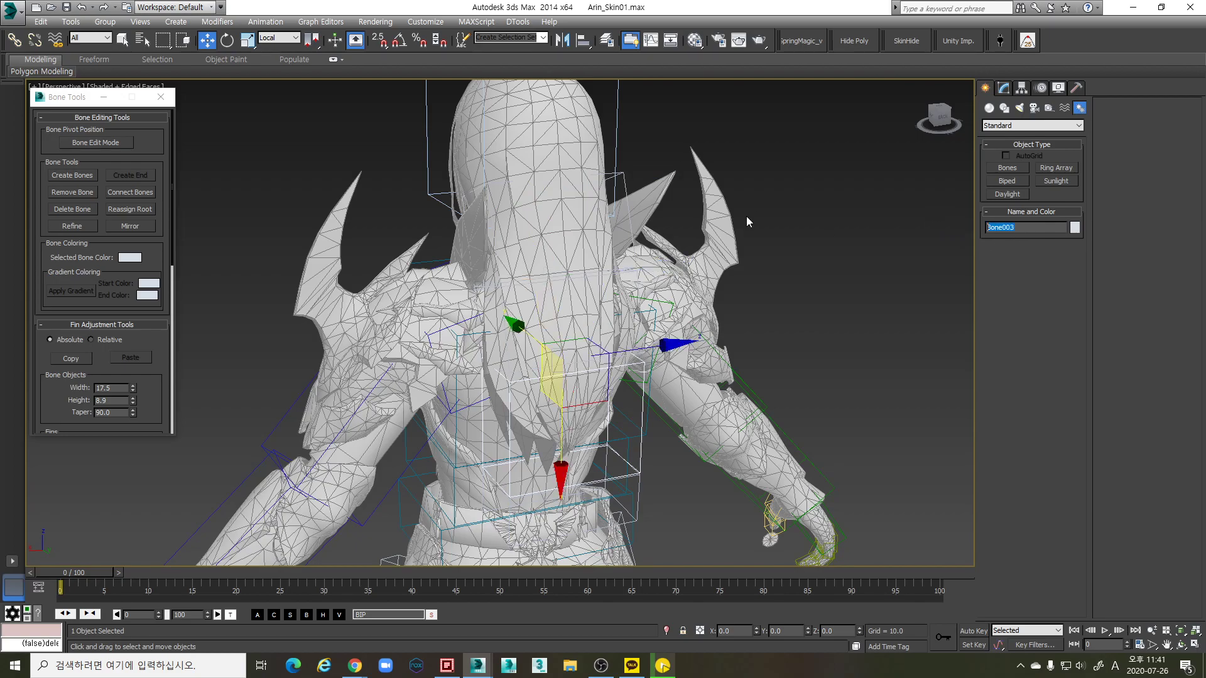
pyautogui.press('pageup')
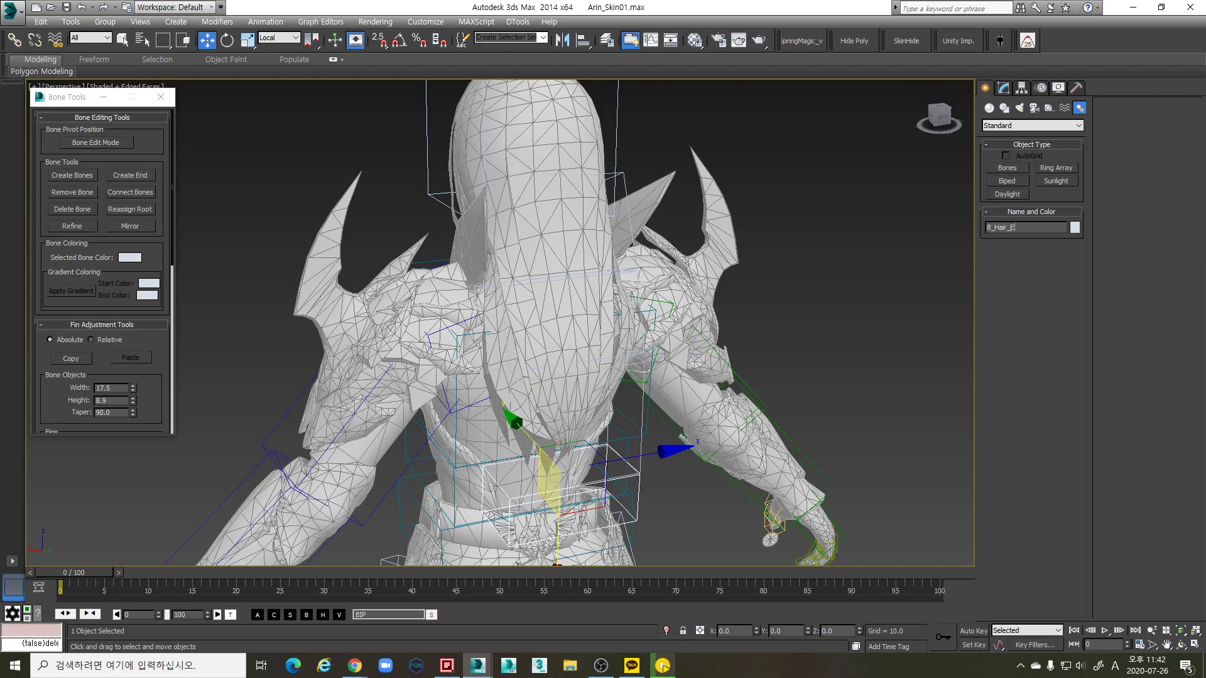
pyautogui.scroll(-5, 587, 251)
# Link B_Hair_01 to its parent bone in the rig with Select and Link
pyautogui.click(573, 226)
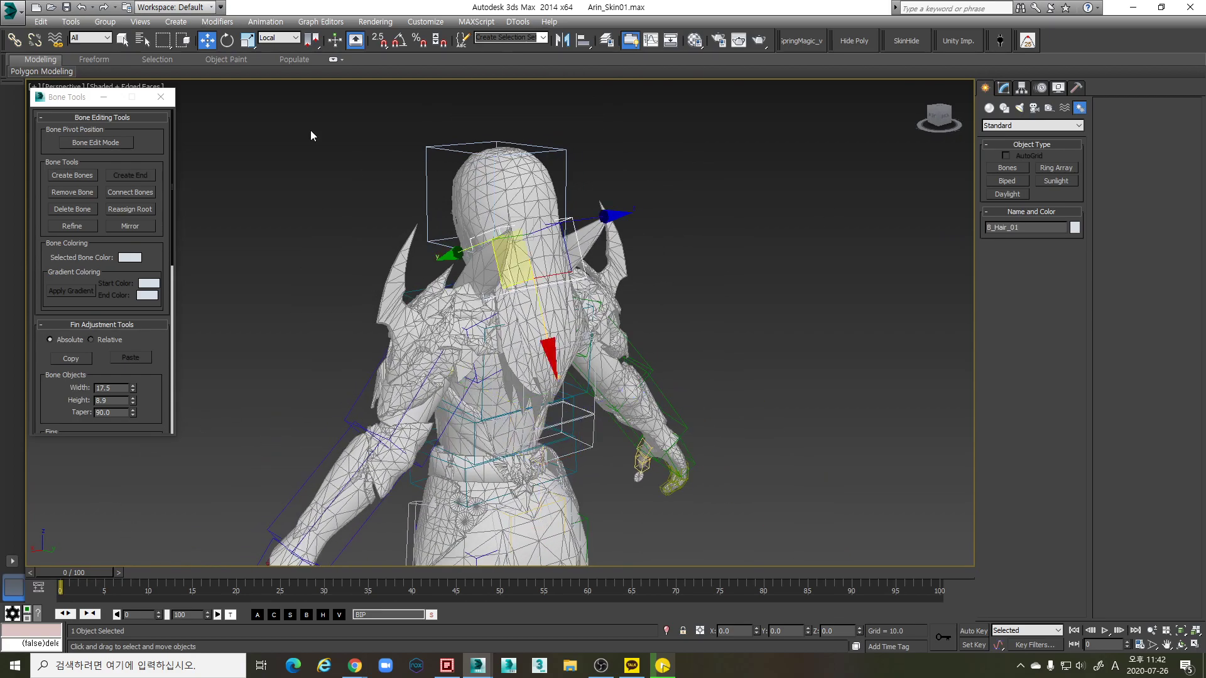
pyautogui.click(14, 40)
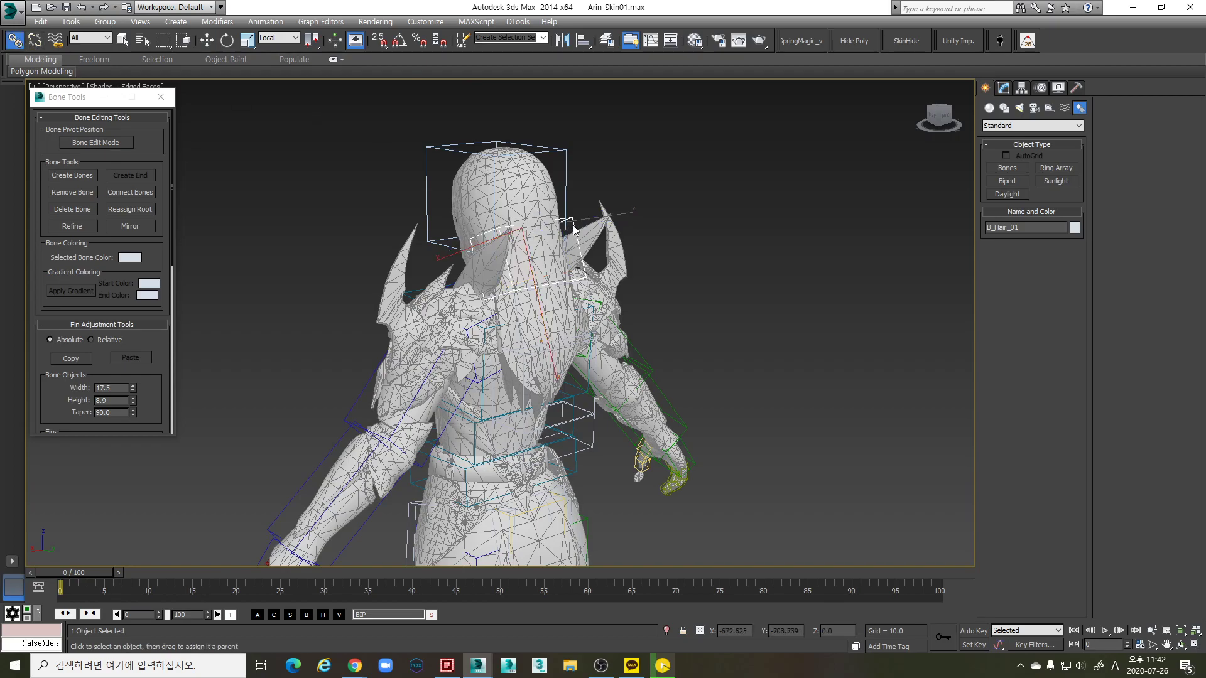
pyautogui.keyDown('alt'); pyautogui.moveTo(567, 194); pyautogui.dragTo(578, 405, button='middle'); pyautogui.keyUp('alt')
pyautogui.press('w')
pyautogui.scroll(4, 703, 364)
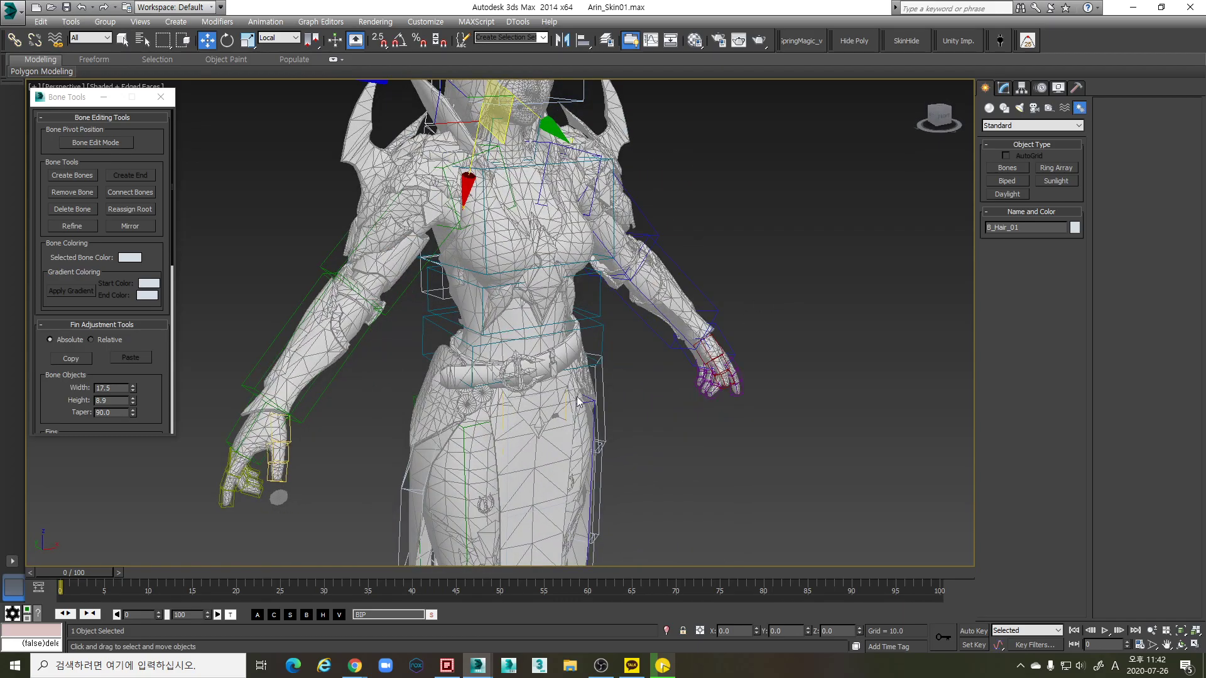
pyautogui.scroll(-6, 574, 377)
pyautogui.keyDown('alt'); pyautogui.moveTo(568, 347); pyautogui.dragTo(565, 357, button='middle'); pyautogui.keyUp('alt')
pyautogui.scroll(3, 444, 339)
pyautogui.scroll(5, 572, 360)
pyautogui.scroll(-4, 572, 360)
pyautogui.scroll(-4, 650, 368)
pyautogui.scroll(3, 532, 353)
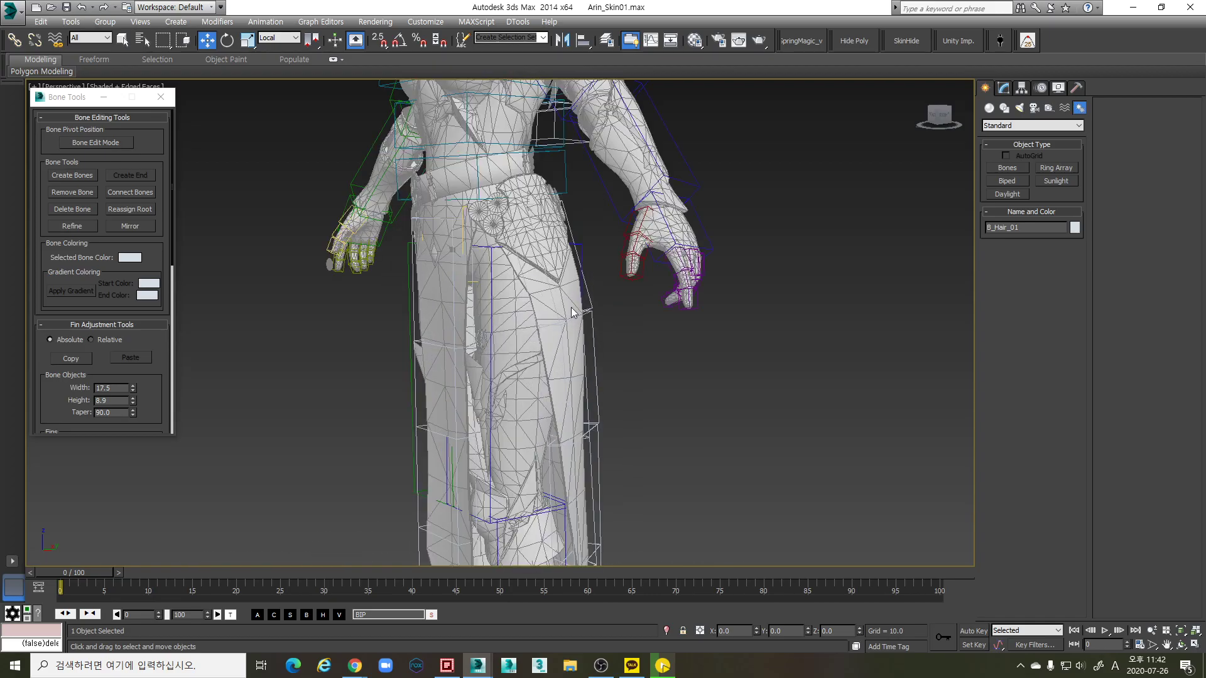
pyautogui.scroll(-3, 571, 312)
pyautogui.keyDown('alt'); pyautogui.moveTo(571, 312); pyautogui.dragTo(330, 342, button='middle'); pyautogui.keyUp('alt')
pyautogui.scroll(5, 634, 395)
pyautogui.scroll(-5, 631, 393)
pyautogui.scroll(6, 599, 296)
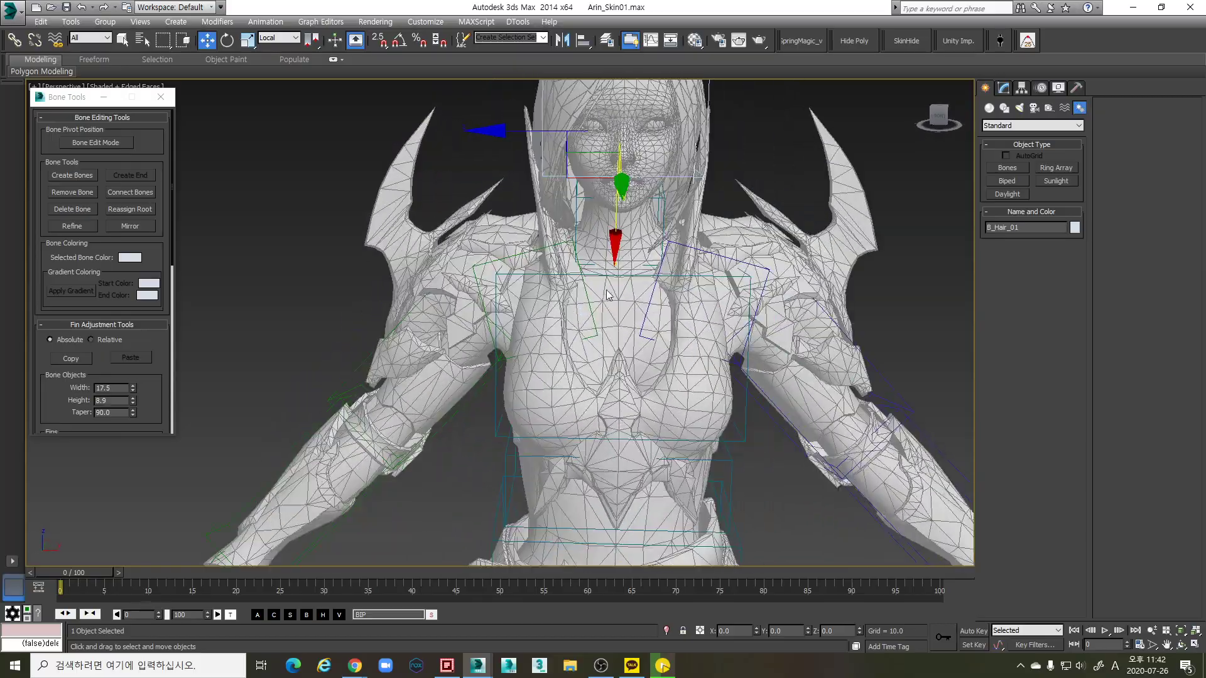
pyautogui.scroll(-3, 600, 297)
pyautogui.keyDown('alt'); pyautogui.moveTo(600, 296); pyautogui.dragTo(708, 381, button='middle'); pyautogui.keyUp('alt')
pyautogui.scroll(3, 647, 303)
pyautogui.scroll(-2, 691, 339)
pyautogui.scroll(-2, 727, 423)
pyautogui.scroll(3, 761, 324)
pyautogui.scroll(-2, 761, 324)
pyautogui.scroll(2, 660, 339)
pyautogui.scroll(1, 740, 385)
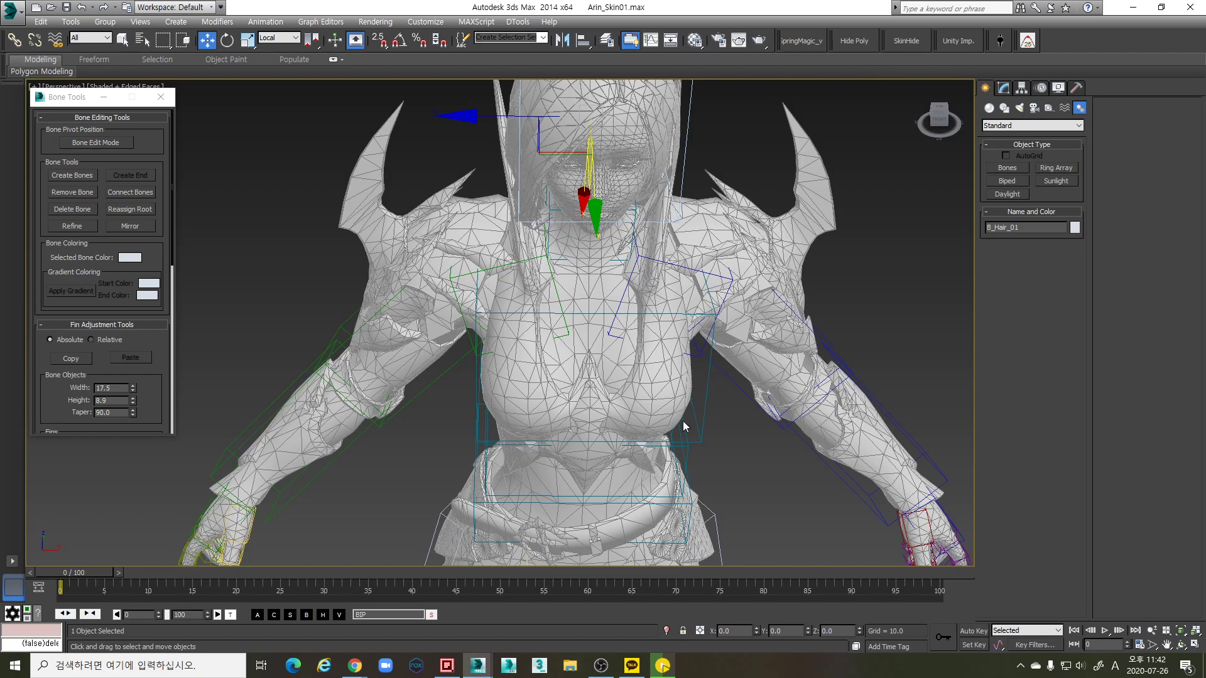
# Orbit and pan to a three-quarter view showing the whole character including the head
pyautogui.keyDown('alt'); pyautogui.moveTo(652, 302); pyautogui.dragTo(583, 264, button='middle'); pyautogui.keyUp('alt')
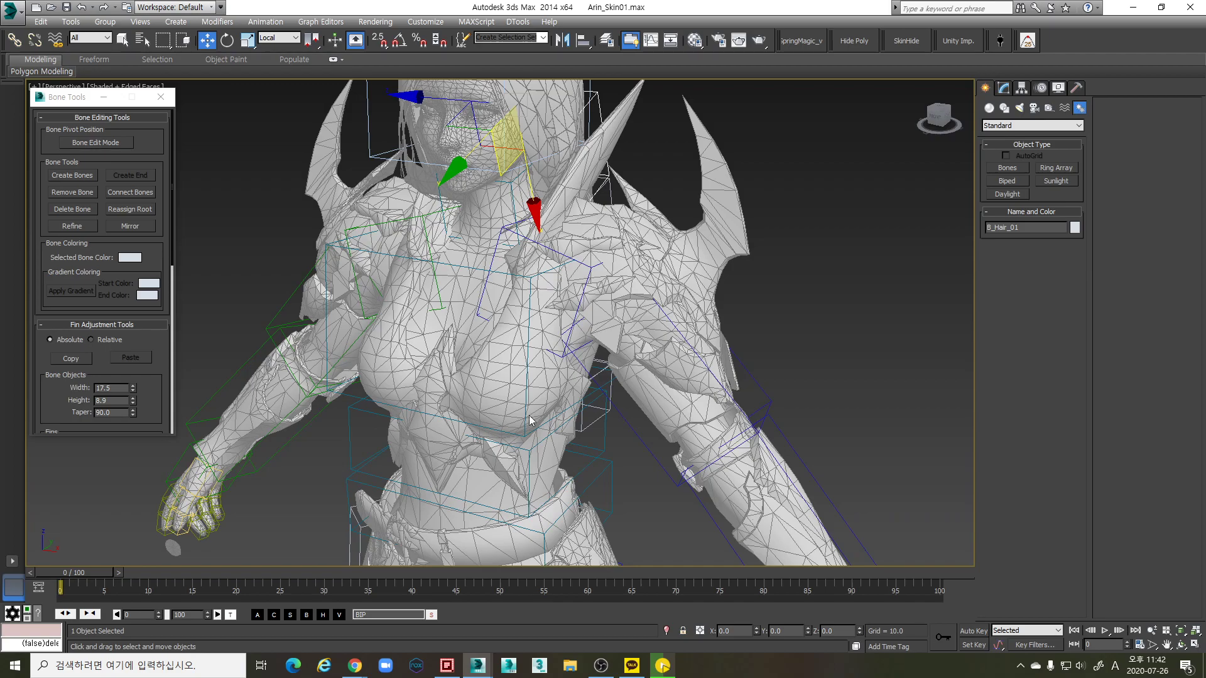
pyautogui.keyDown('alt'); pyautogui.moveTo(573, 384); pyautogui.dragTo(546, 383, button='middle'); pyautogui.keyUp('alt')
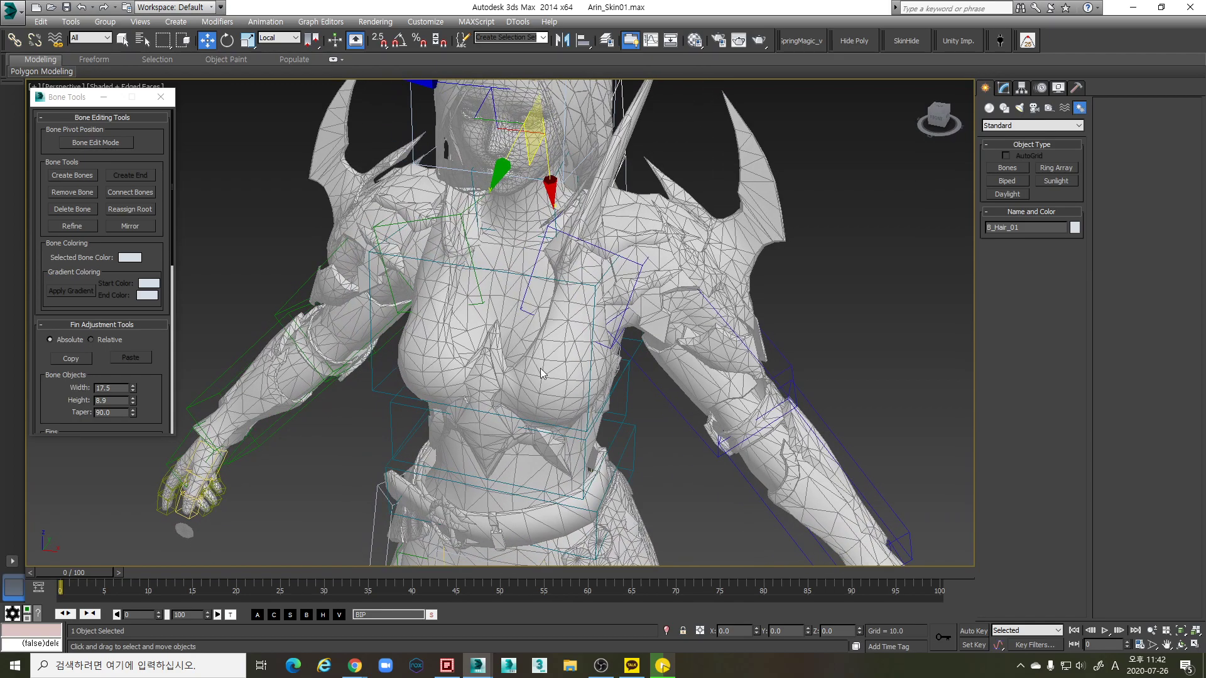
pyautogui.keyDown('alt'); pyautogui.moveTo(628, 375); pyautogui.dragTo(599, 394, button='middle'); pyautogui.keyUp('alt')
pyautogui.keyDown('alt'); pyautogui.moveTo(514, 323); pyautogui.dragTo(650, 297, button='middle'); pyautogui.keyUp('alt')
pyautogui.scroll(-5, 567, 334)
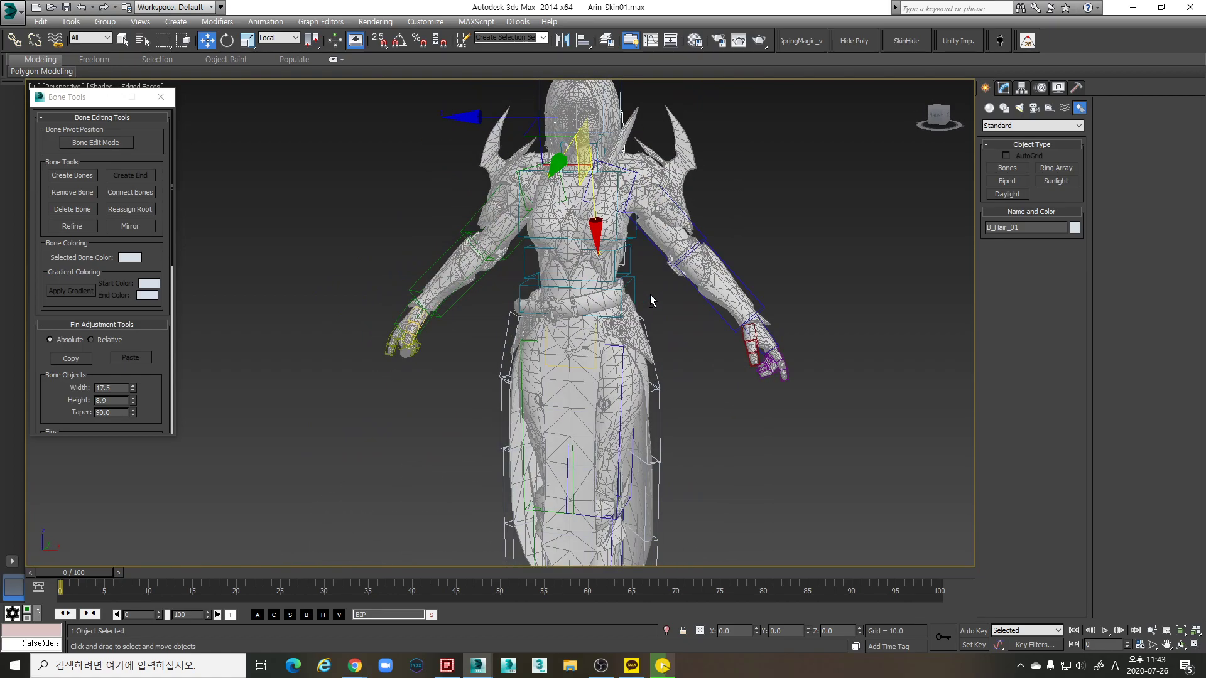
pyautogui.moveTo(652, 305); pyautogui.dragTo(660, 376, button='middle')
pyautogui.scroll(5, 613, 326)
pyautogui.scroll(-5, 605, 336)
pyautogui.scroll(2, 636, 364)
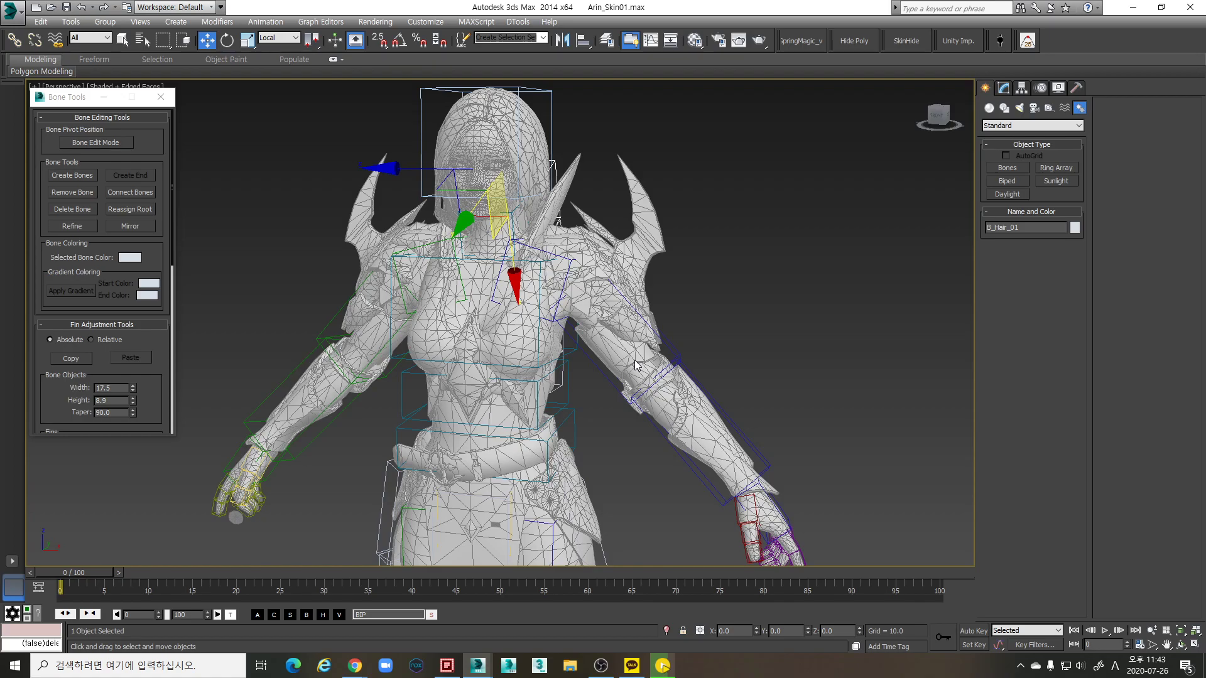
pyautogui.scroll(-3, 603, 386)
pyautogui.keyDown('alt'); pyautogui.moveTo(602, 386); pyautogui.dragTo(727, 275, button='middle'); pyautogui.keyUp('alt')
pyautogui.scroll(2, 570, 364)
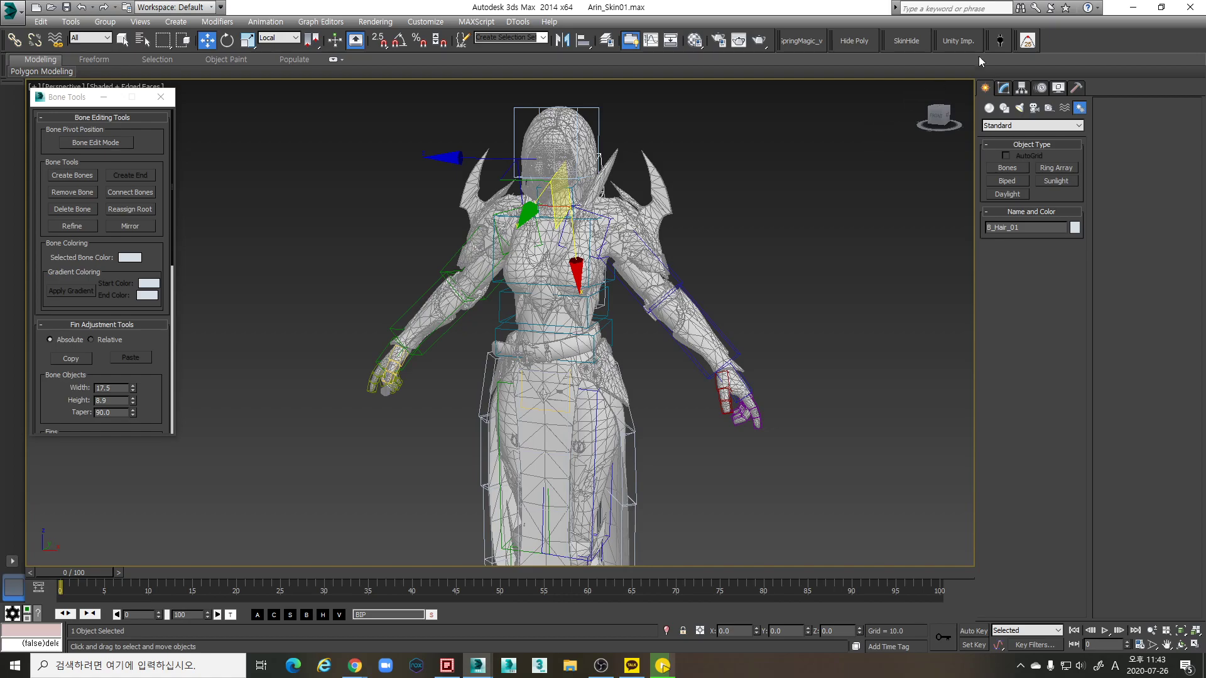
# Bring up the Twist Bones settings and move them to the upper right, clear of the character
pyautogui.click(999, 41)
pyautogui.moveTo(590, 281); pyautogui.dragTo(808, 121)
pyautogui.moveTo(720, 209); pyautogui.dragTo(707, 284, button='middle')
pyautogui.scroll(3, 707, 284)
pyautogui.scroll(-3, 628, 345)
pyautogui.scroll(3, 557, 390)
pyautogui.keyDown('alt'); pyautogui.moveTo(556, 390); pyautogui.dragTo(844, 263, button='middle'); pyautogui.keyUp('alt')
pyautogui.scroll(-2, 685, 353)
# Set the Calves twist count to 0 and Thighs to 1
pyautogui.doubleClick(847, 184)
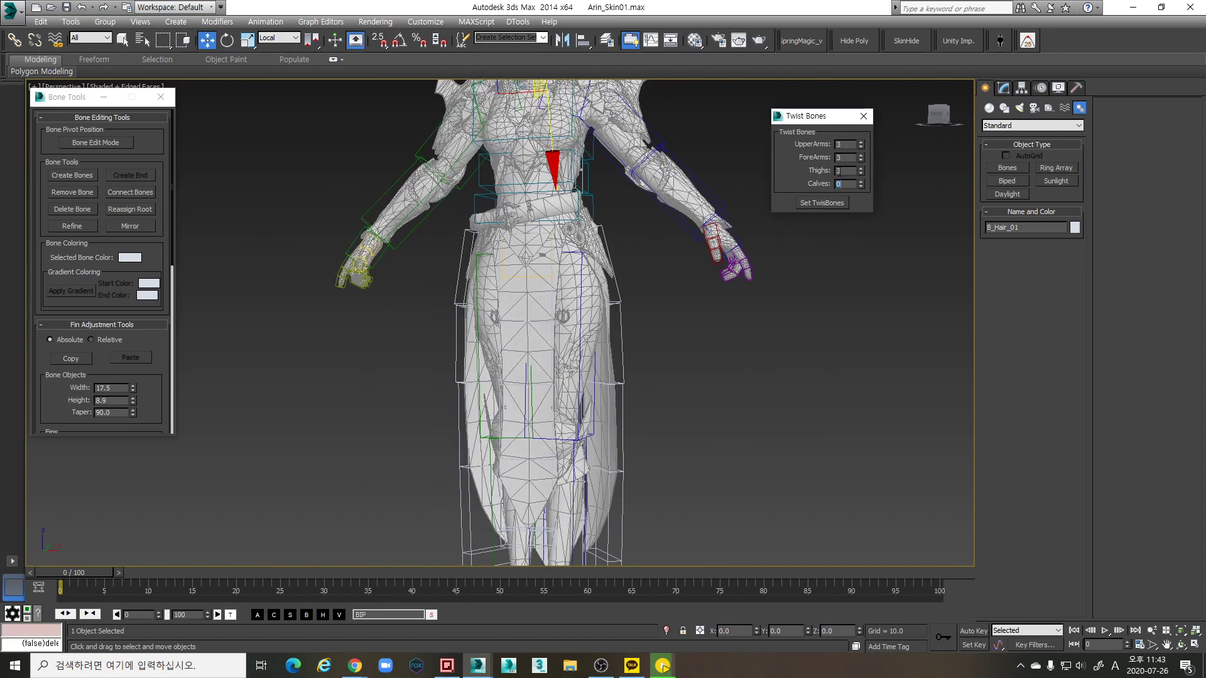
pyautogui.keyDown('alt'); pyautogui.moveTo(717, 367); pyautogui.dragTo(719, 378, button='middle'); pyautogui.keyUp('alt')
pyautogui.click(794, 178)
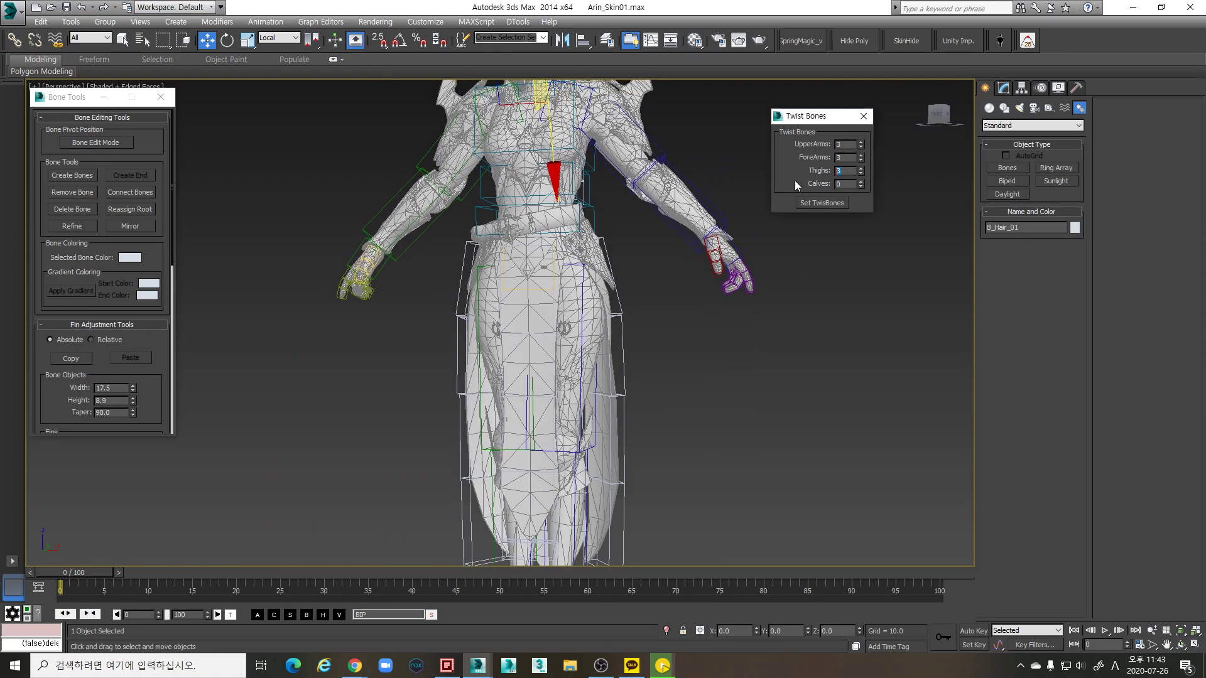
pyautogui.moveTo(724, 248); pyautogui.dragTo(741, 244, button='middle')
pyautogui.scroll(3, 717, 315)
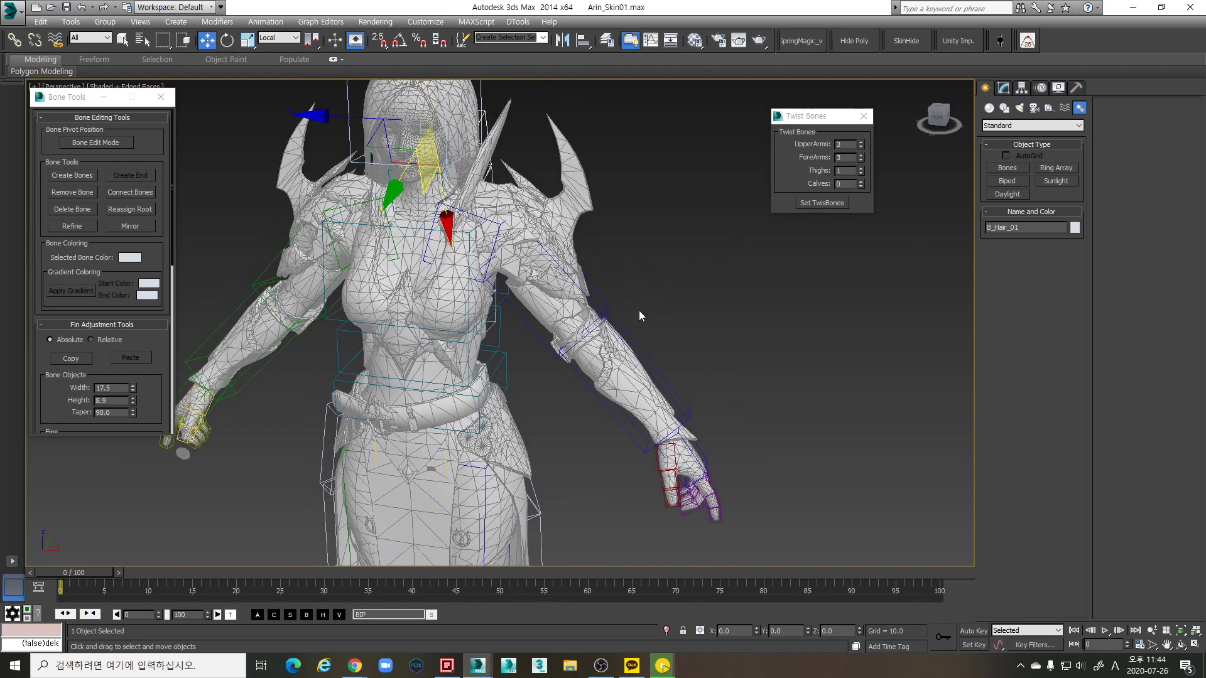
pyautogui.keyDown('alt'); pyautogui.moveTo(639, 310); pyautogui.dragTo(607, 287, button='middle'); pyautogui.keyUp('alt')
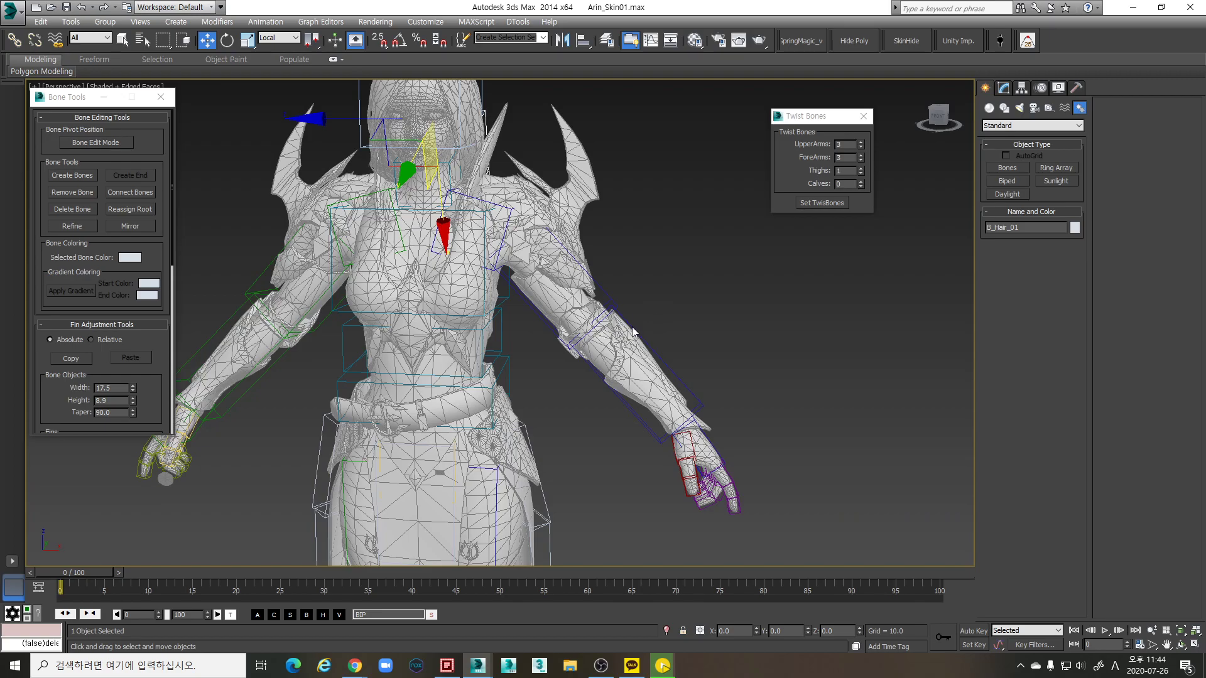
pyautogui.scroll(-3, 586, 348)
pyautogui.keyDown('alt'); pyautogui.moveTo(587, 348); pyautogui.dragTo(595, 359, button='middle'); pyautogui.keyUp('alt')
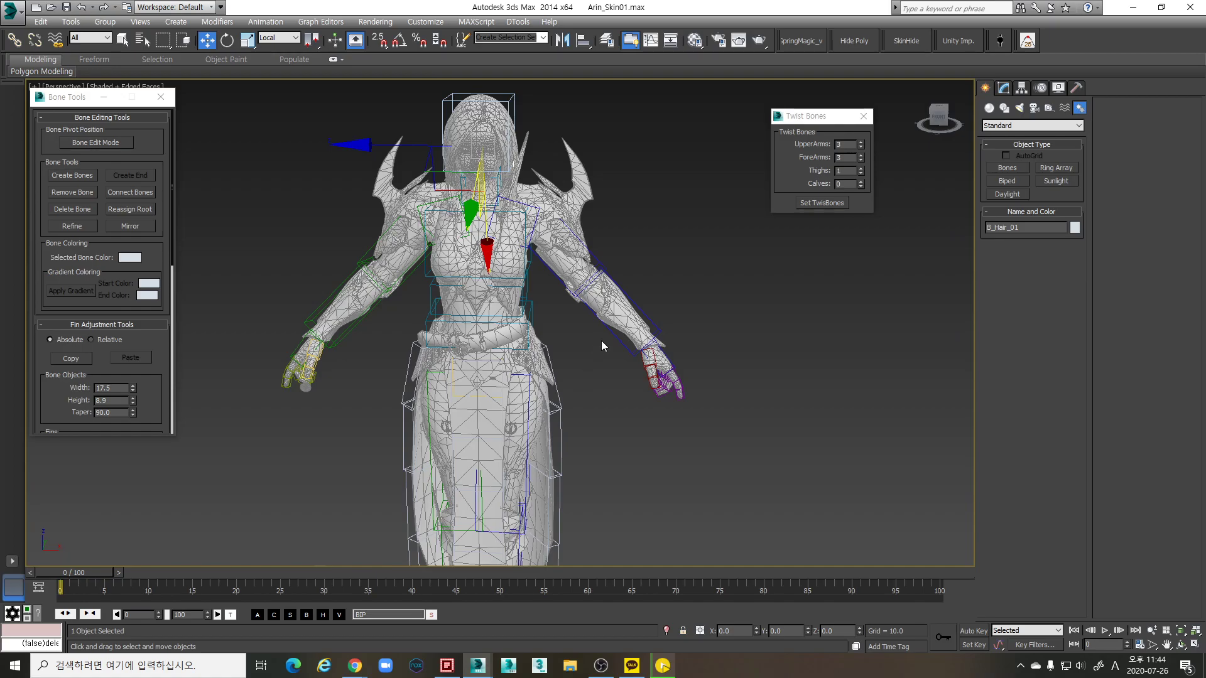
# Set the ForeArms twist count to 2, leaving UpperArms at 3
pyautogui.scroll(4, 601, 341)
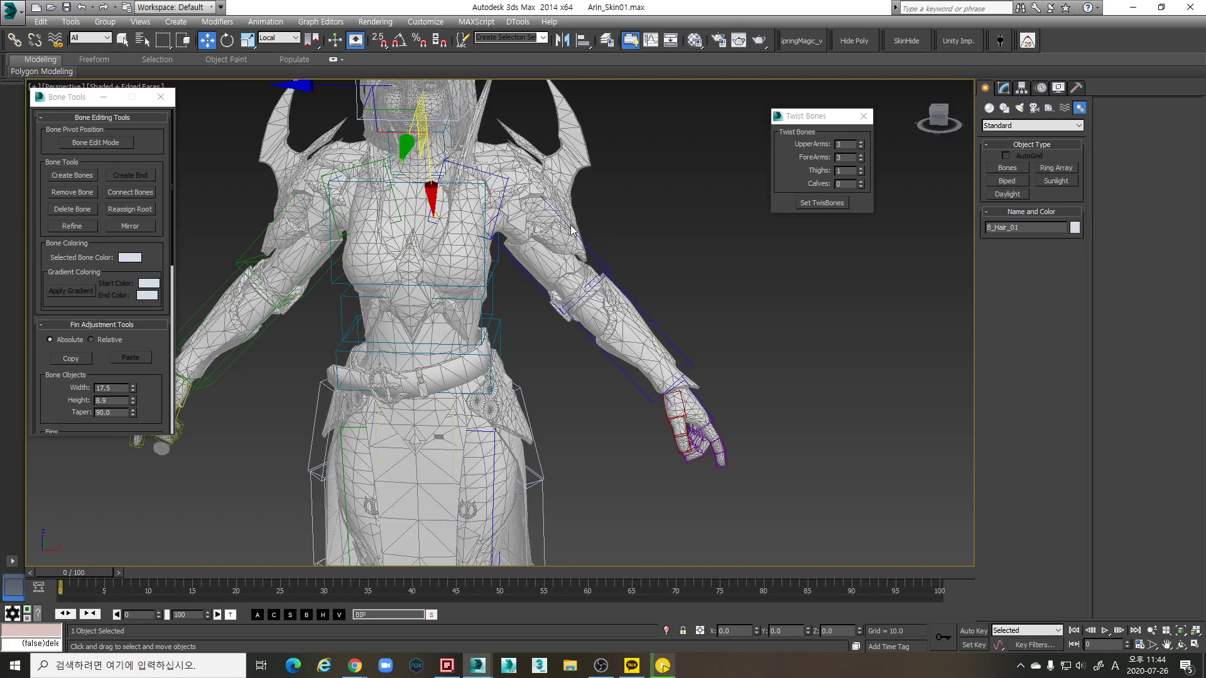
pyautogui.scroll(-5, 526, 314)
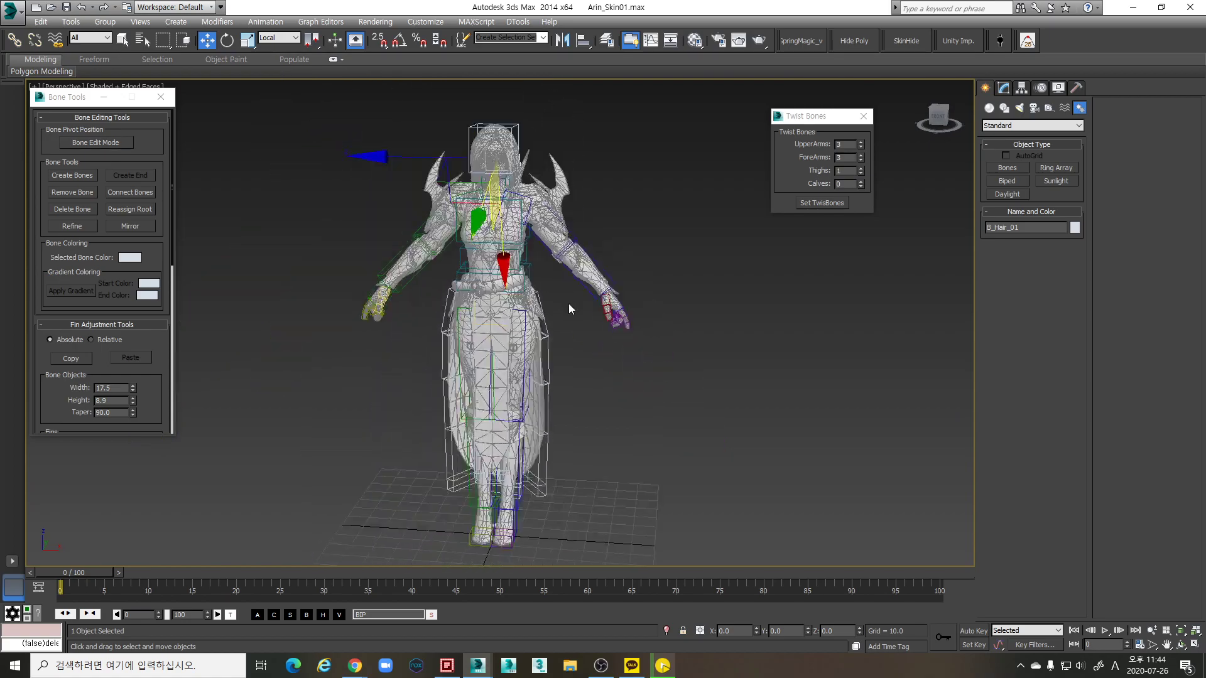
pyautogui.scroll(4, 611, 256)
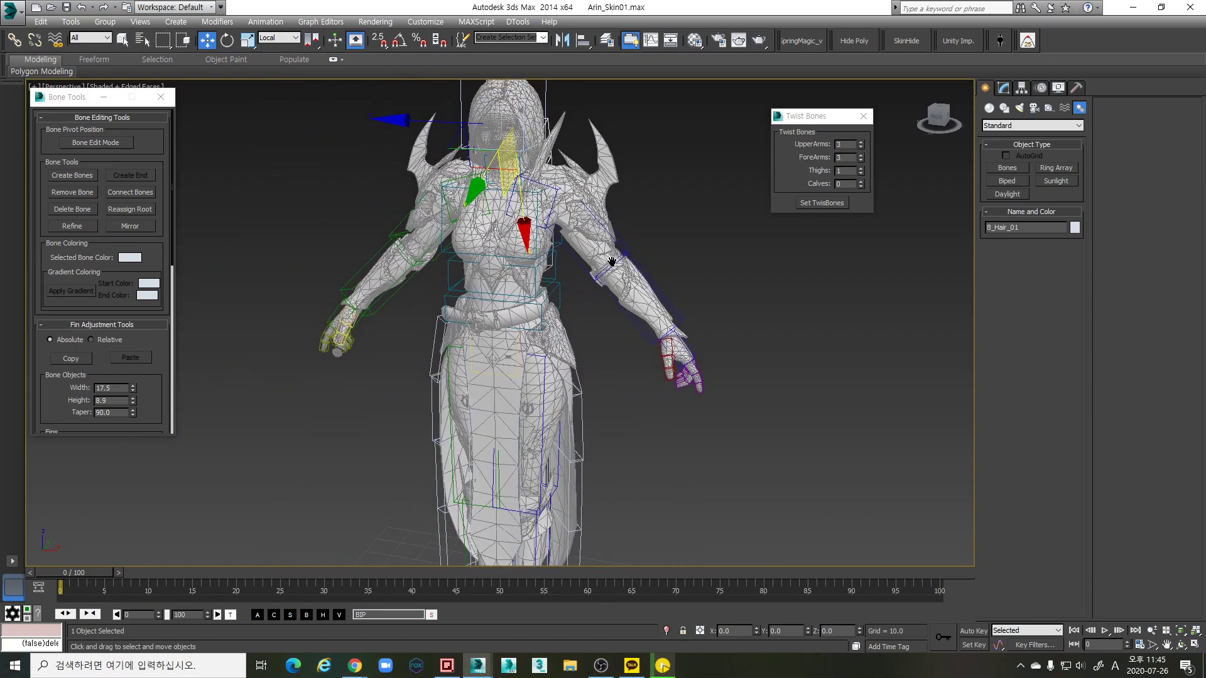
pyautogui.scroll(5, 611, 257)
pyautogui.scroll(-2, 613, 314)
pyautogui.scroll(2, 628, 276)
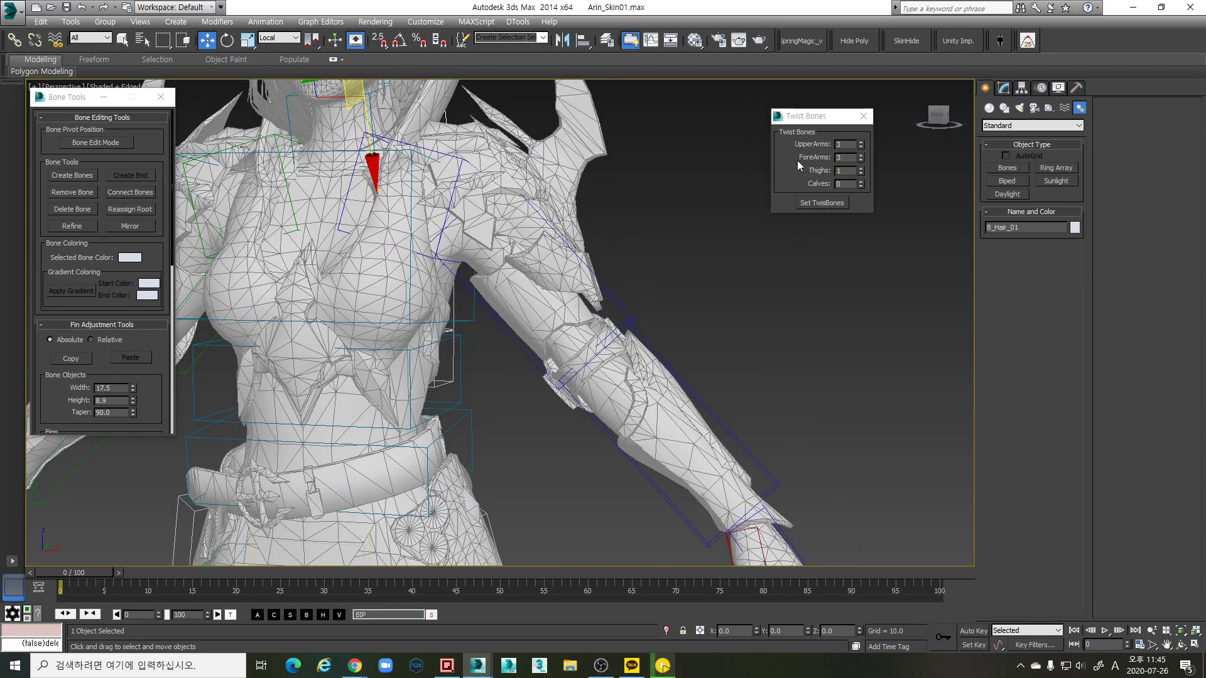
pyautogui.scroll(-3, 663, 253)
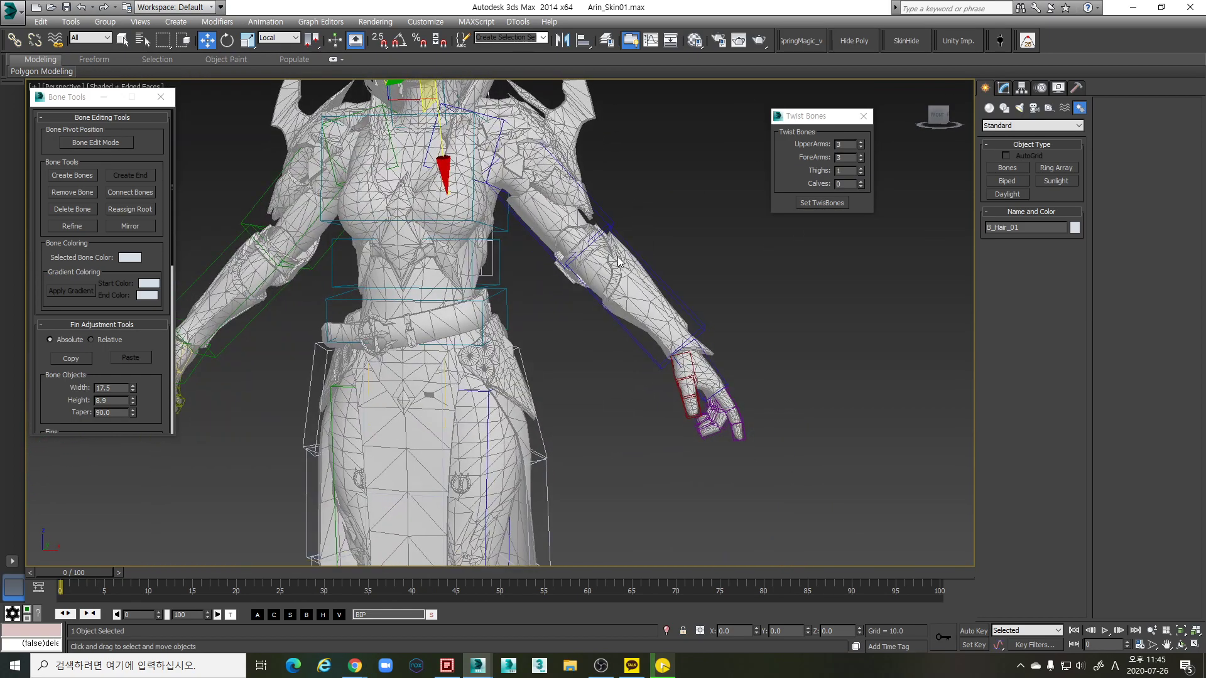
pyautogui.write('2')
pyautogui.scroll(3, 665, 229)
pyautogui.moveTo(629, 251); pyautogui.dragTo(559, 262, button='middle')
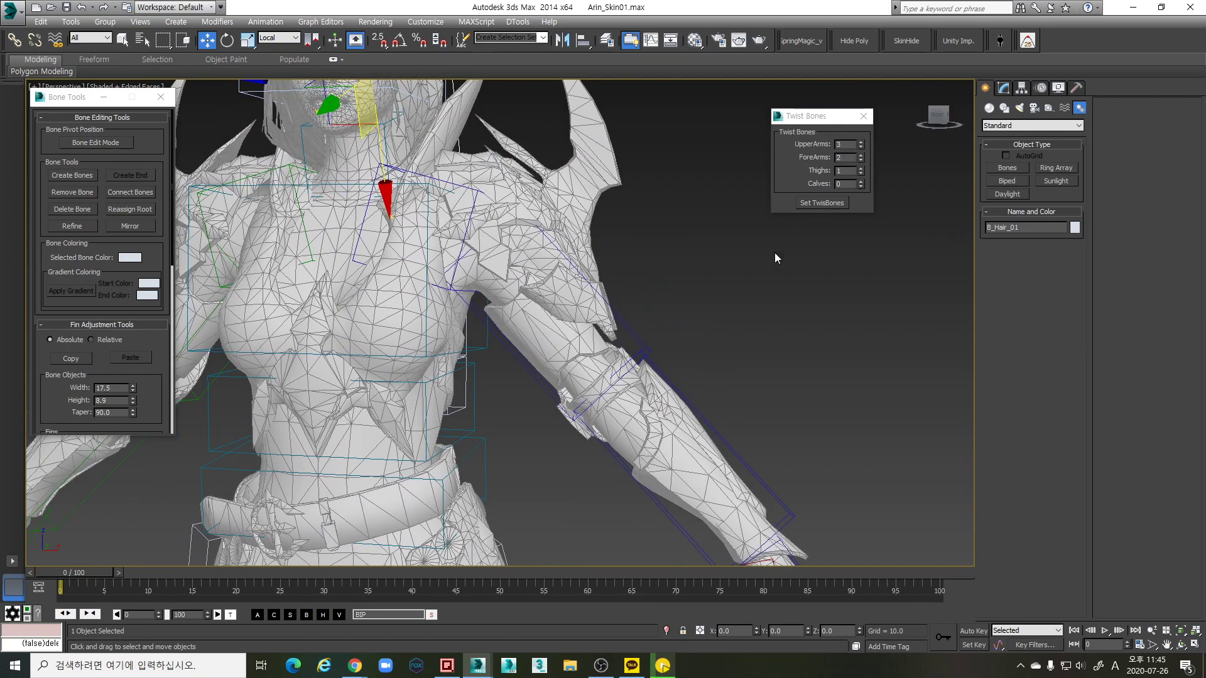
pyautogui.scroll(-3, 715, 246)
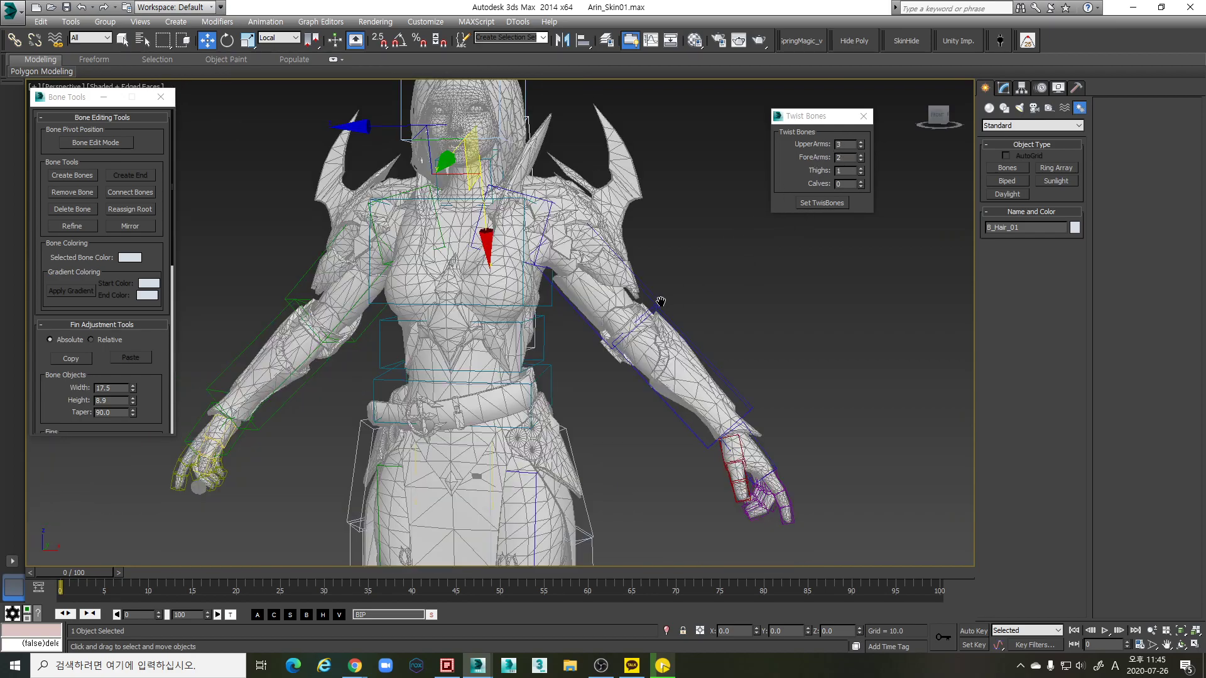
pyautogui.scroll(-3, 661, 302)
# In wireframe, apply the twist bones via Bip001 L Forearm, then select Bip001 L UpperArm
pyautogui.press('F3')
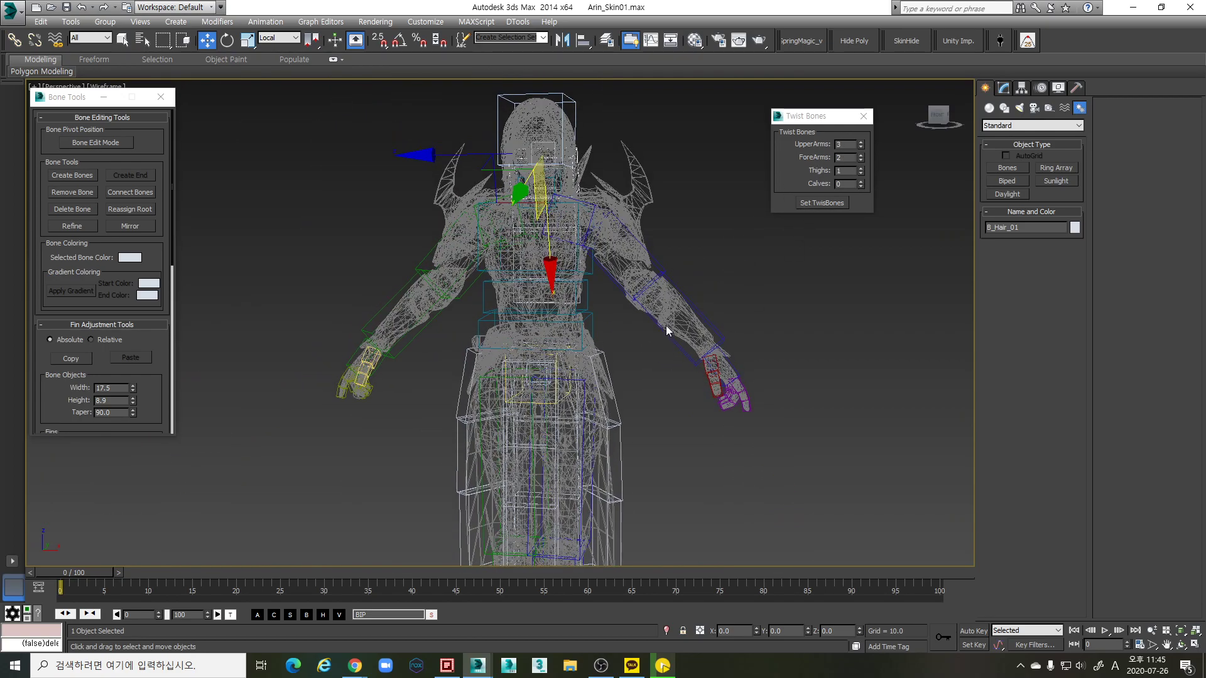
pyautogui.click(696, 316)
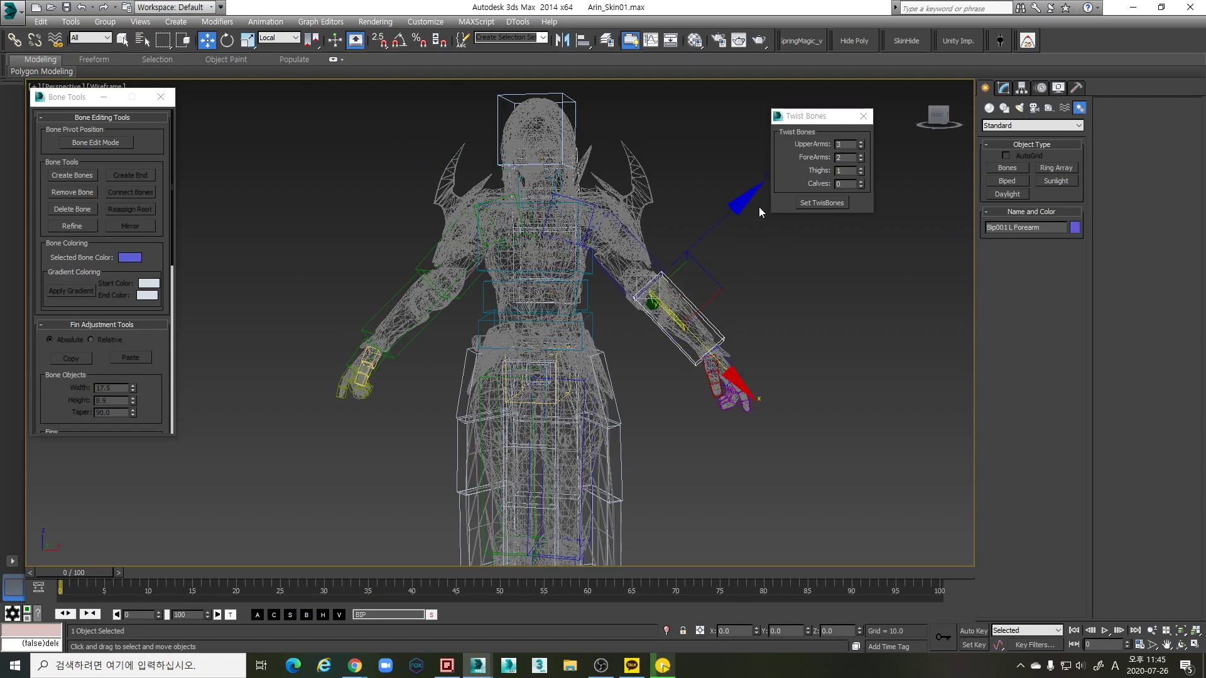
pyautogui.click(834, 204)
pyautogui.scroll(6, 690, 307)
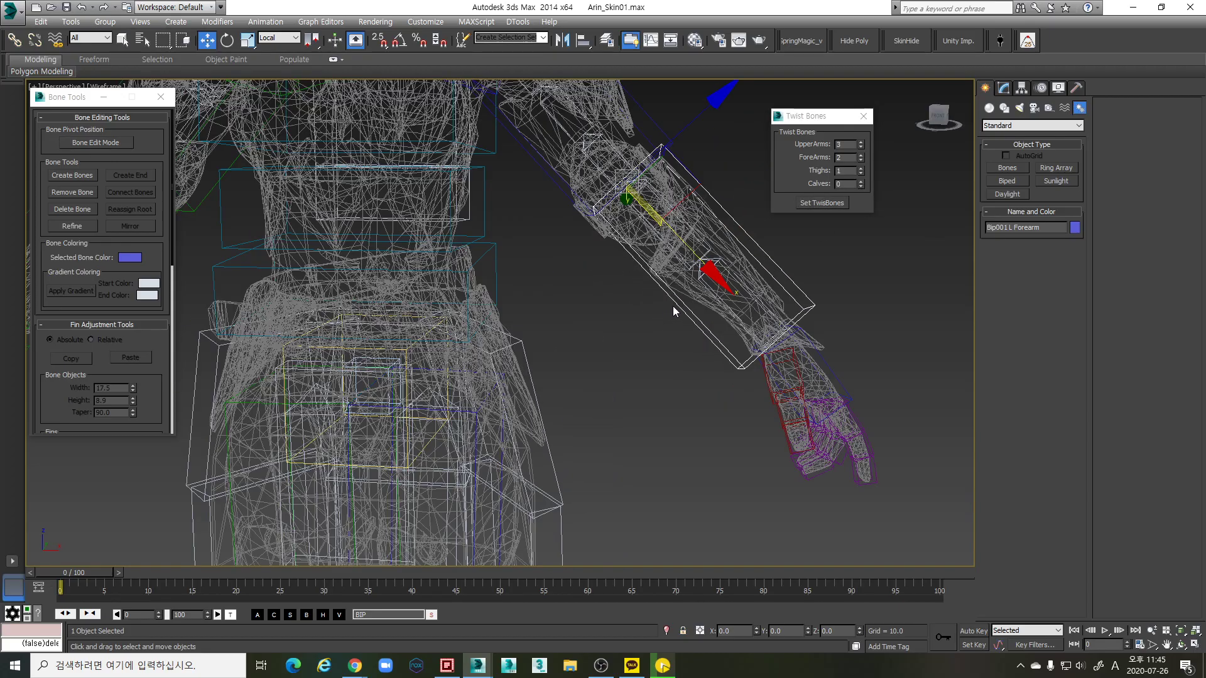
pyautogui.scroll(5, 708, 312)
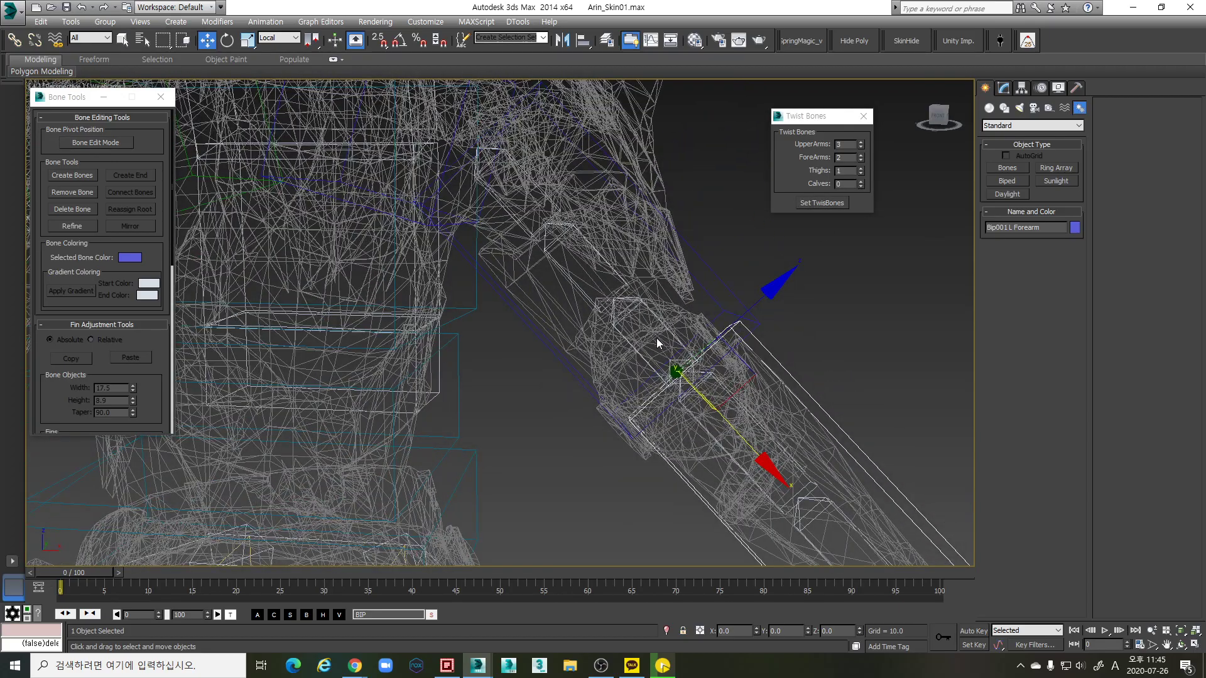
pyautogui.scroll(-4, 675, 314)
pyautogui.click(670, 287)
# Rotate Bip001 L UpperArm downward to test the twist bones, then close the Twist Bones dialog
pyautogui.press('e')
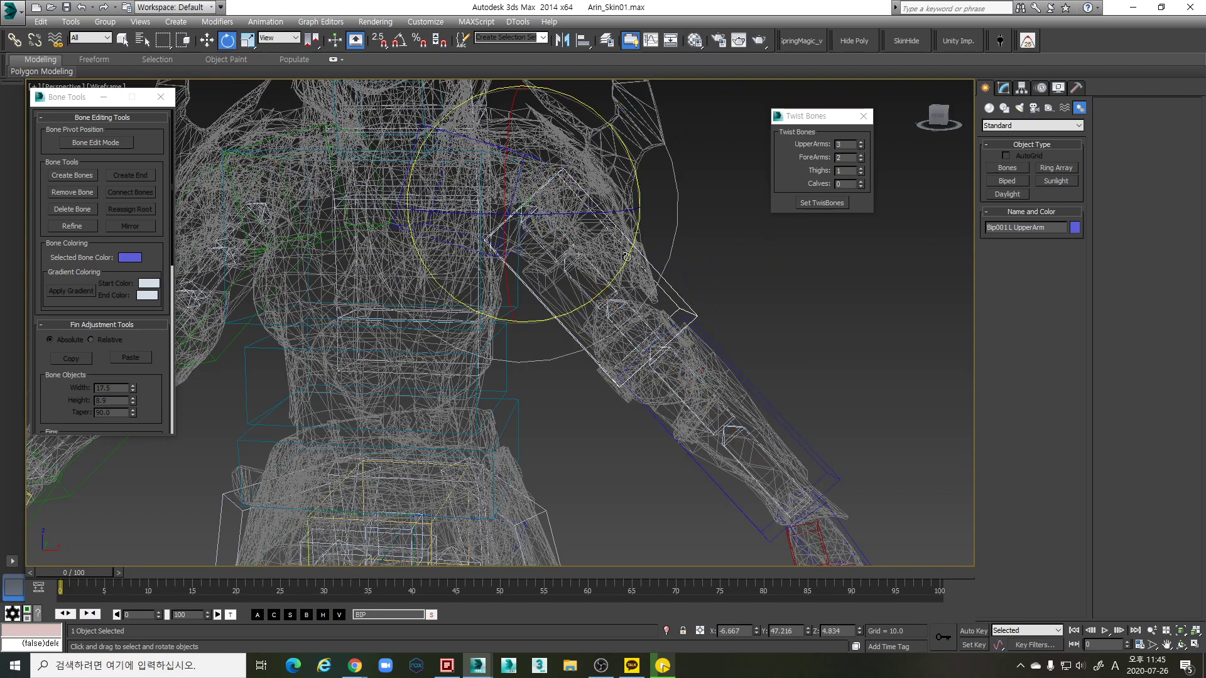
pyautogui.scroll(3, 582, 205)
pyautogui.moveTo(582, 205); pyautogui.dragTo(646, 295)
pyautogui.scroll(-3, 690, 327)
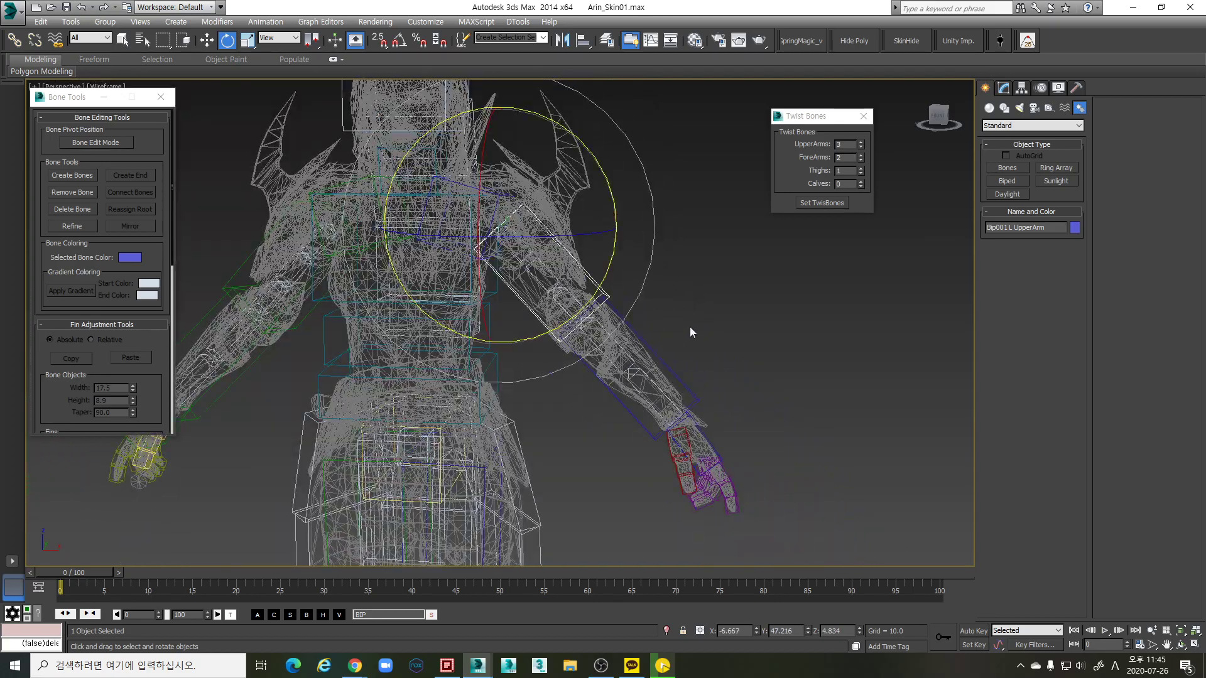
pyautogui.scroll(1, 678, 287)
pyautogui.click(863, 116)
pyautogui.scroll(-3, 646, 270)
pyautogui.moveTo(646, 269); pyautogui.dragTo(702, 270, button='middle')
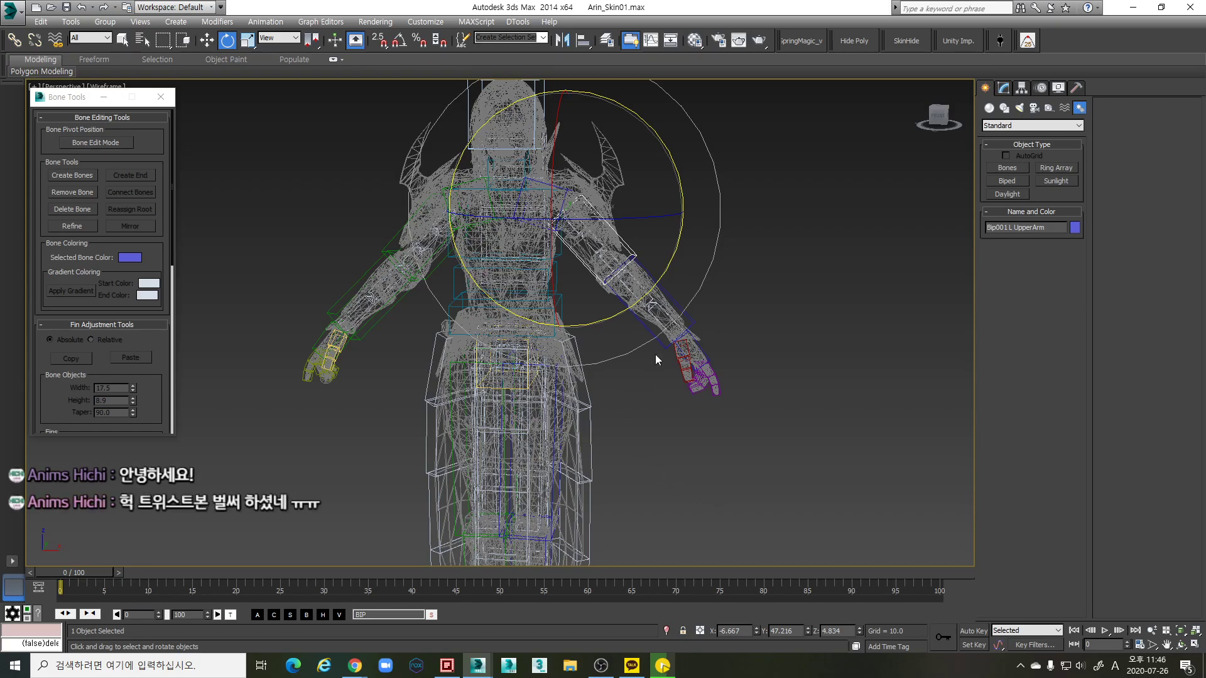
# Reopen the Twist Bones settings briefly and close them again
pyautogui.scroll(3, 651, 363)
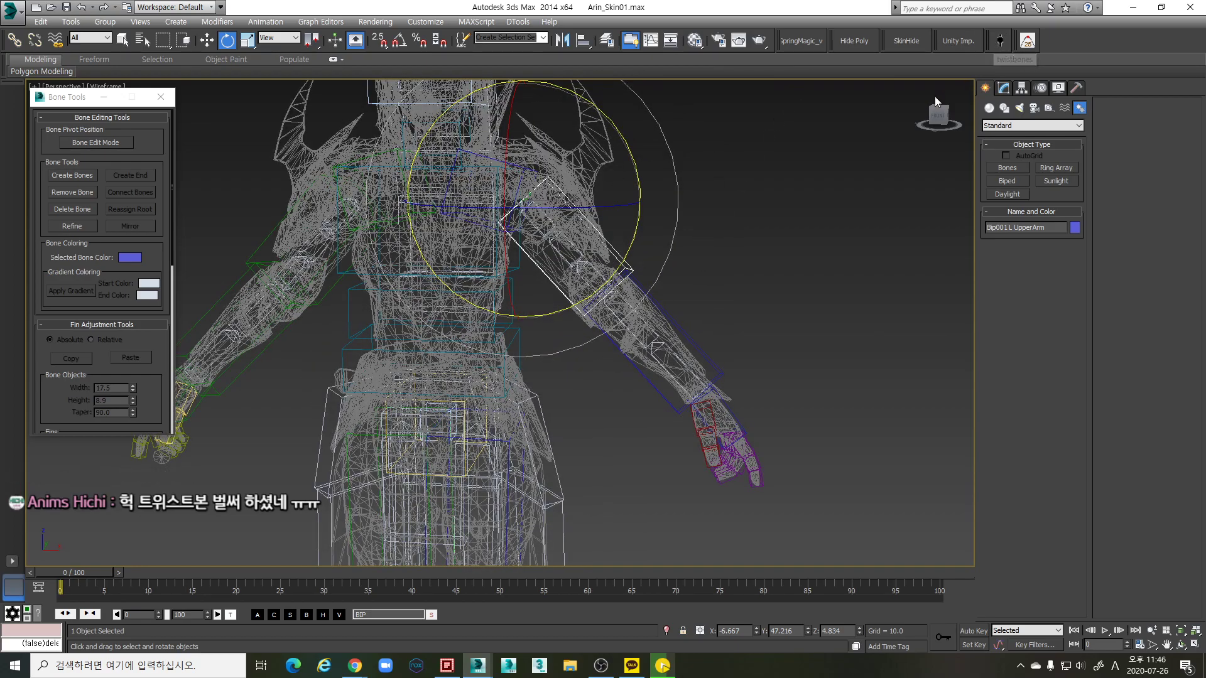
pyautogui.scroll(2, 695, 344)
pyautogui.scroll(-1, 695, 345)
pyautogui.scroll(2, 662, 390)
pyautogui.scroll(-4, 704, 359)
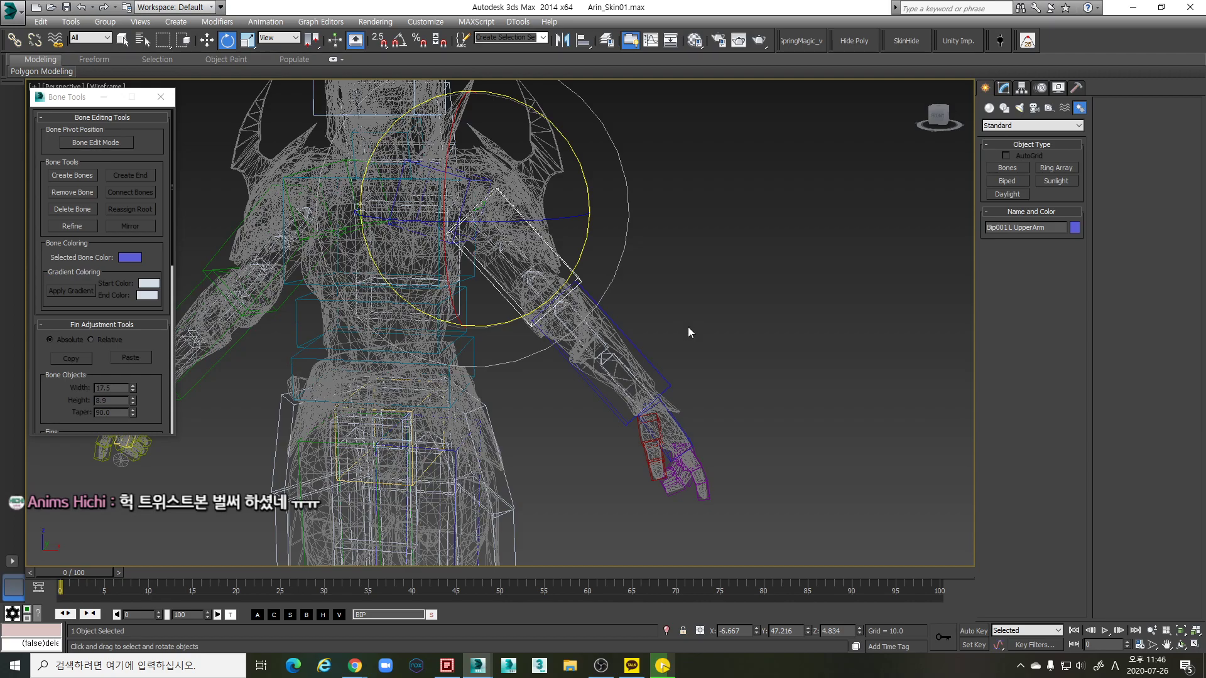
pyautogui.click(999, 40)
pyautogui.click(644, 282)
# Switch the viewport back to Shaded + Edged Faces with the character centred
pyautogui.scroll(3, 697, 345)
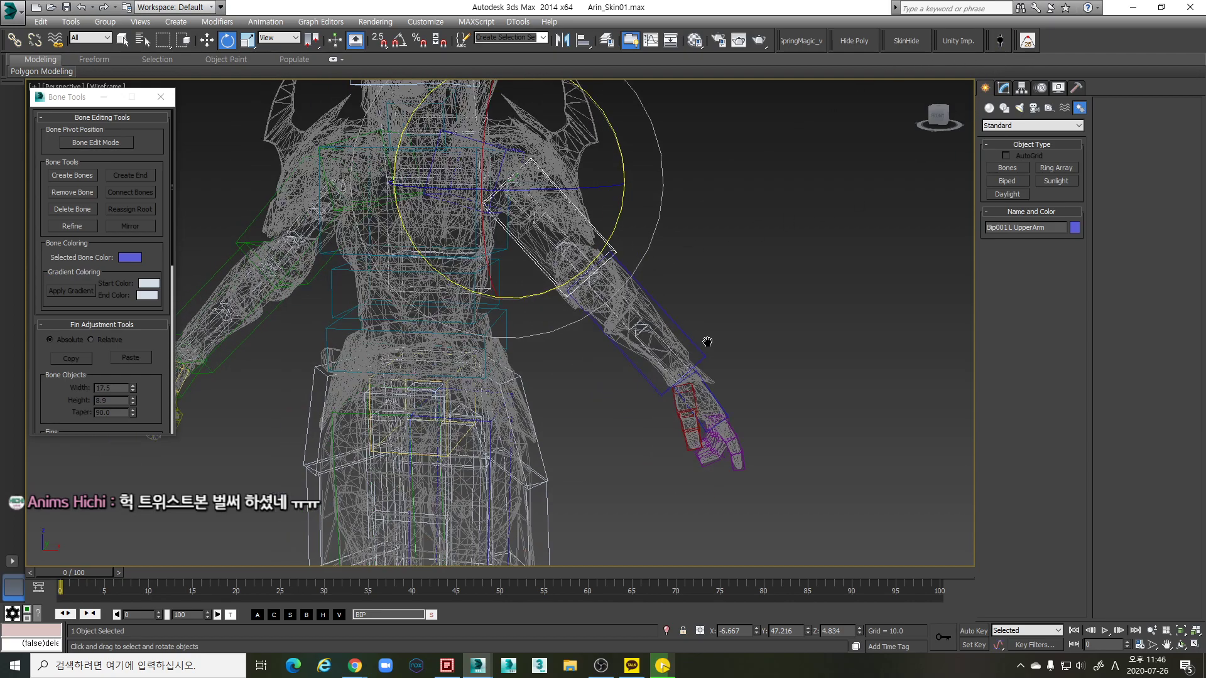
pyautogui.scroll(-1, 666, 358)
pyautogui.scroll(-5, 675, 371)
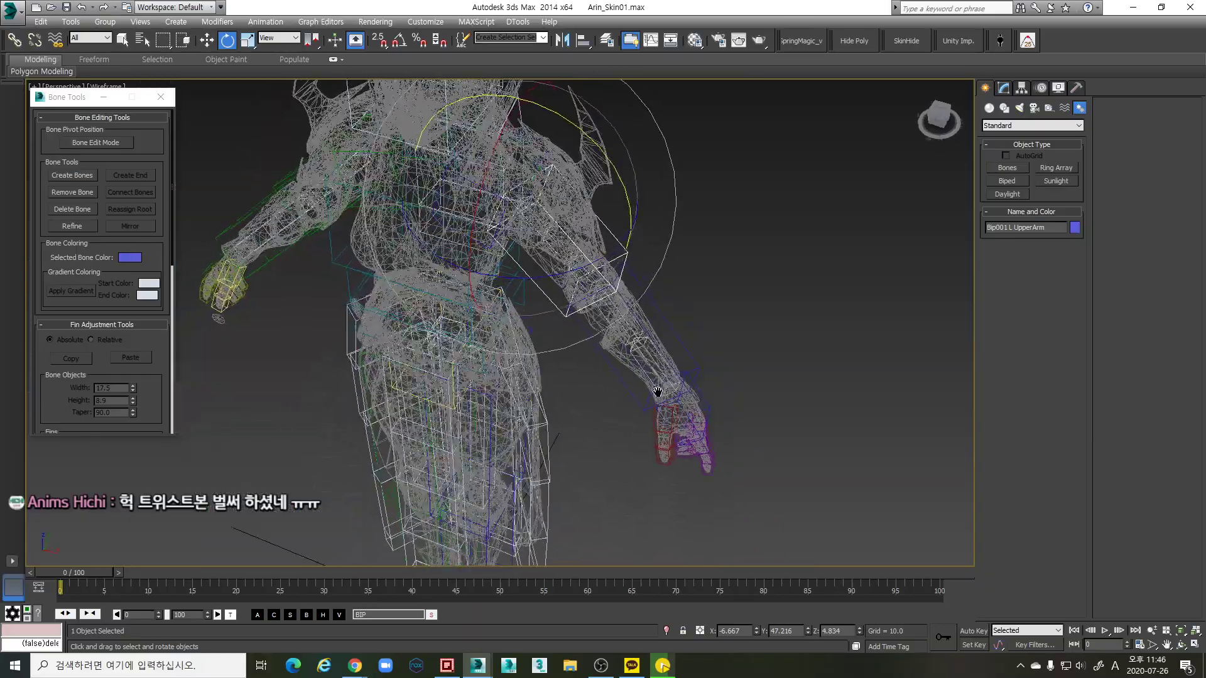
pyautogui.scroll(3, 664, 376)
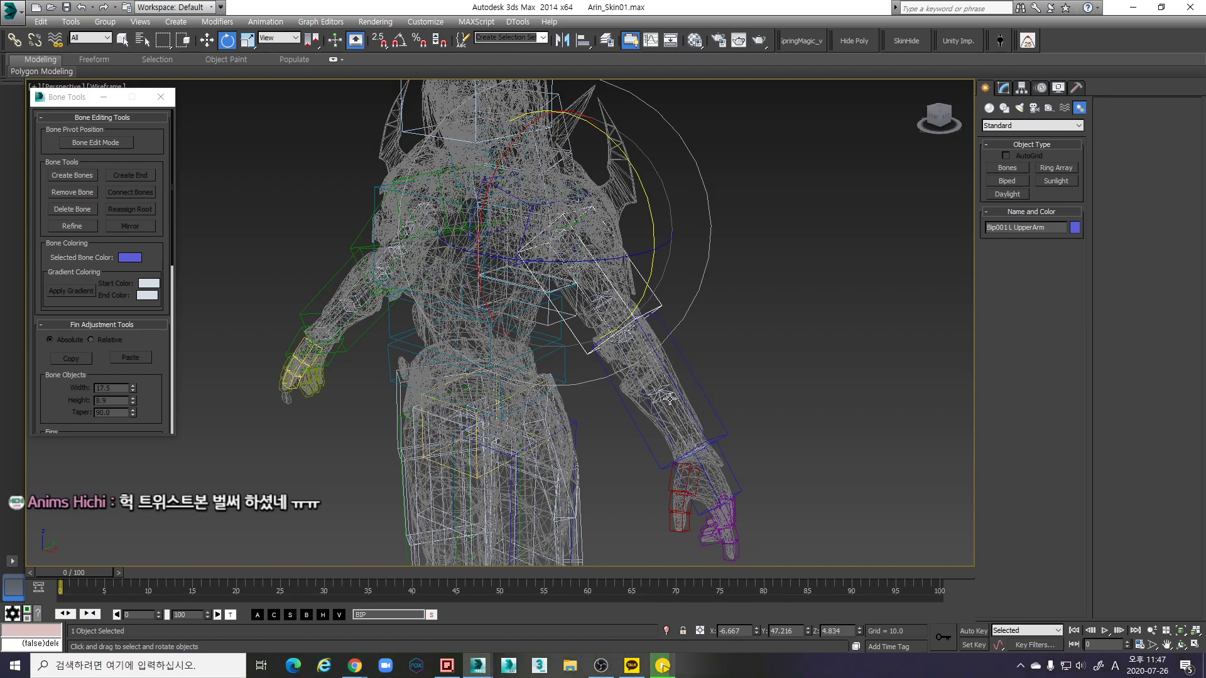
pyautogui.moveTo(690, 402)
pyautogui.mouseDown(button='middle')
pyautogui.moveTo(721, 412)
pyautogui.moveTo(792, 316)
pyautogui.mouseUp(button='middle')
pyautogui.press('F3')
pyautogui.scroll(3, 711, 397)
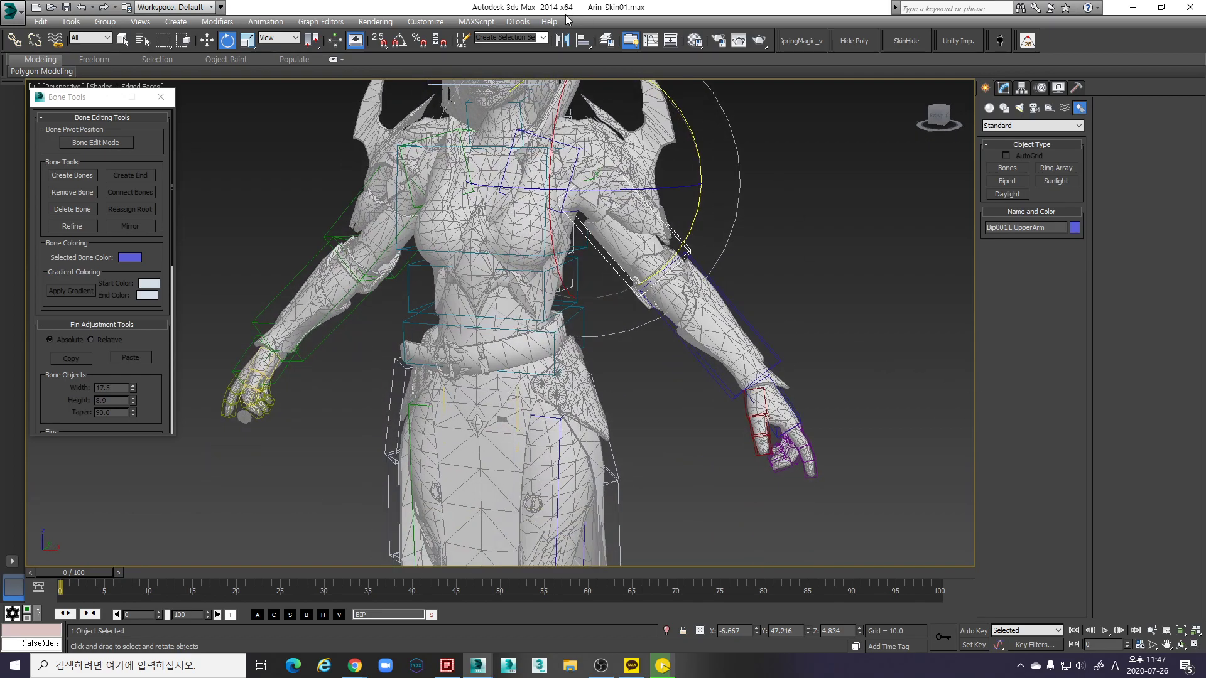
pyautogui.click(605, 41)
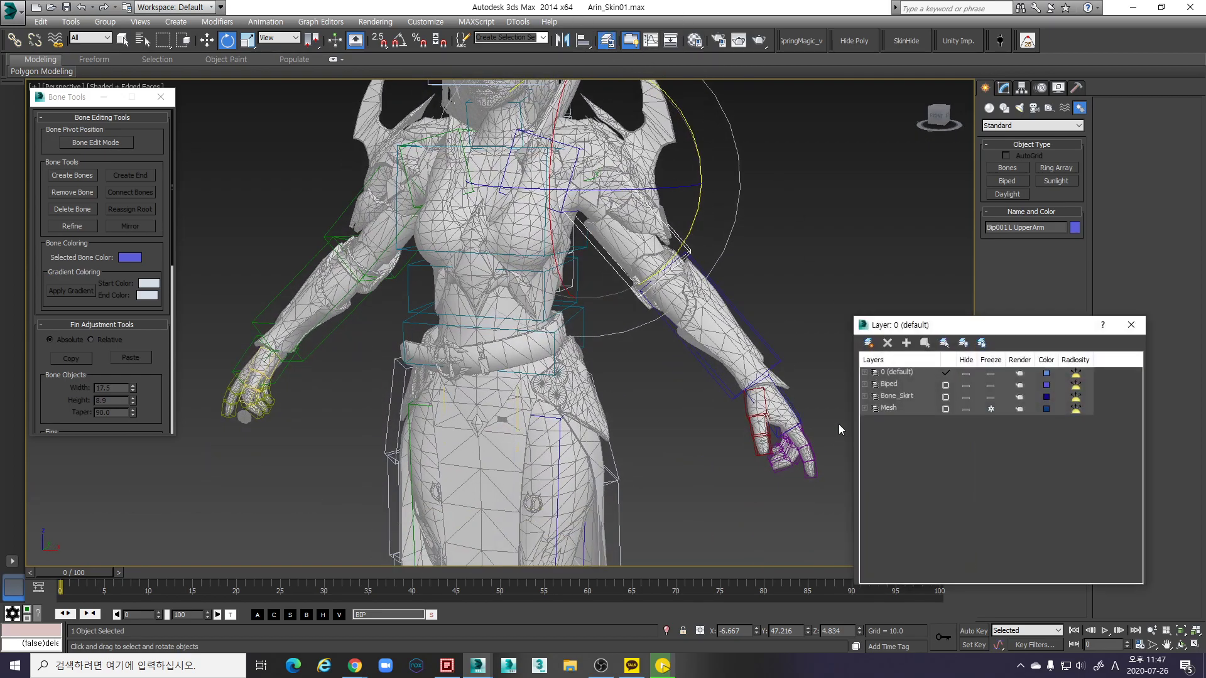
# Expand the 0 (default) layer and select the four B_Hair bones listed there
pyautogui.click(864, 372)
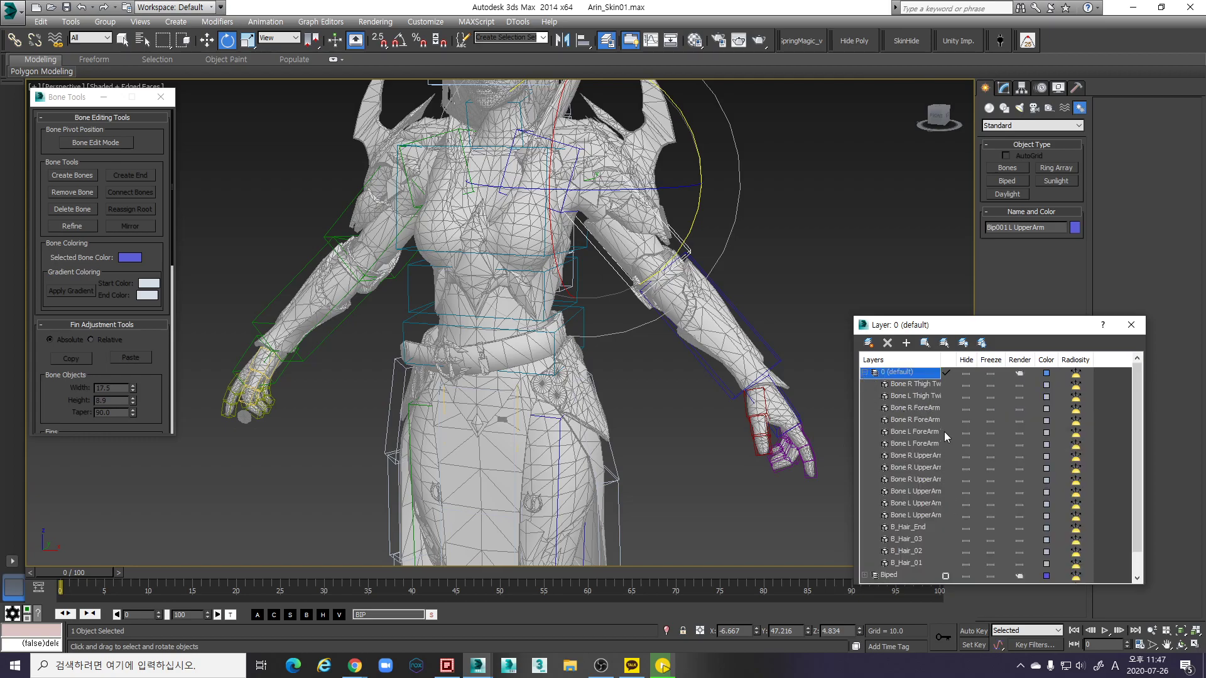
pyautogui.moveTo(956, 360); pyautogui.dragTo(900, 272)
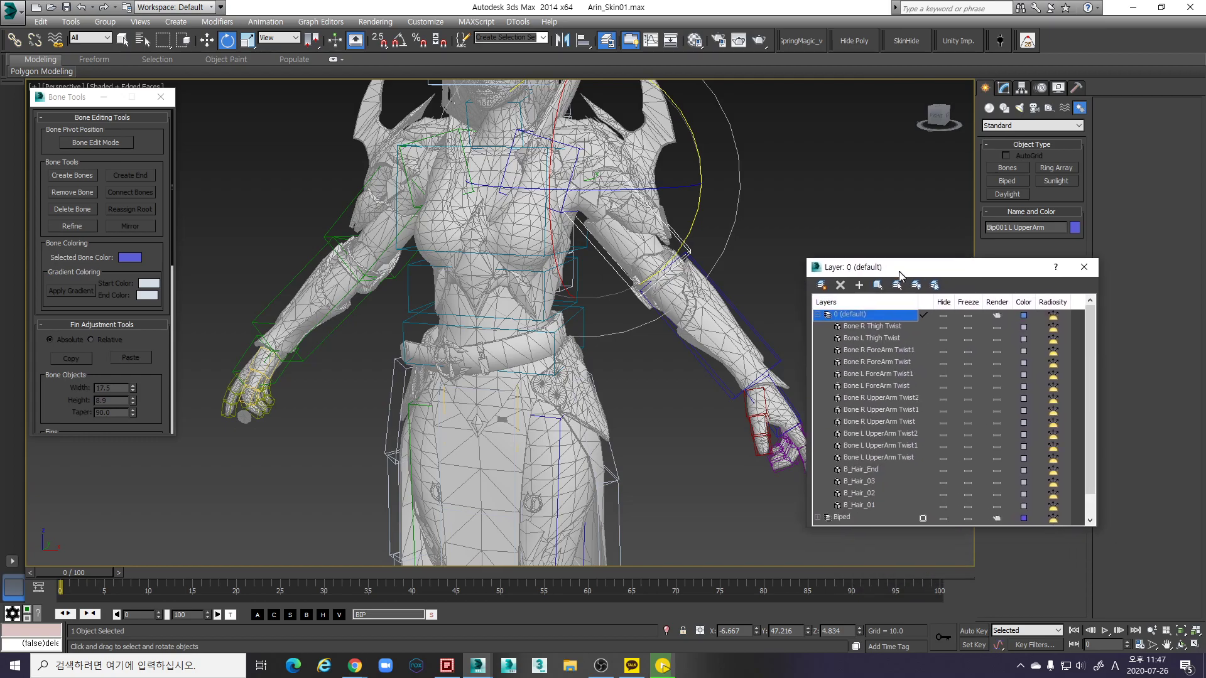
pyautogui.click(876, 471)
pyautogui.keyDown('shift'); pyautogui.click(867, 505); pyautogui.keyUp('shift')
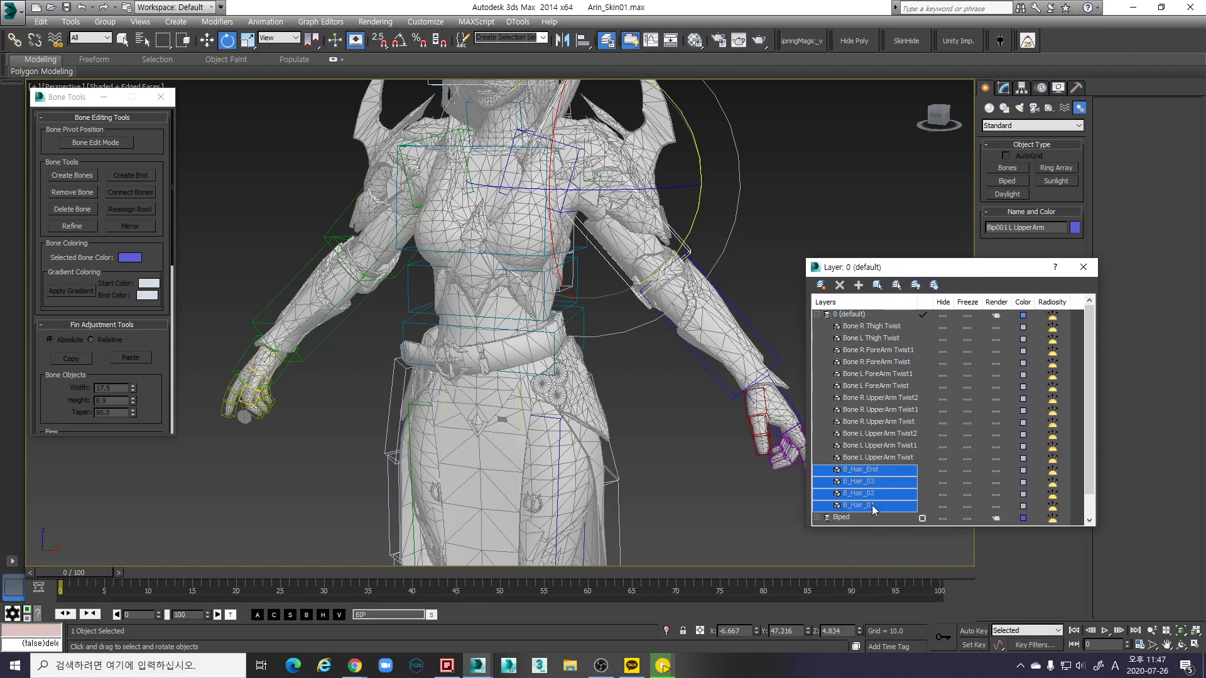
pyautogui.click(877, 285)
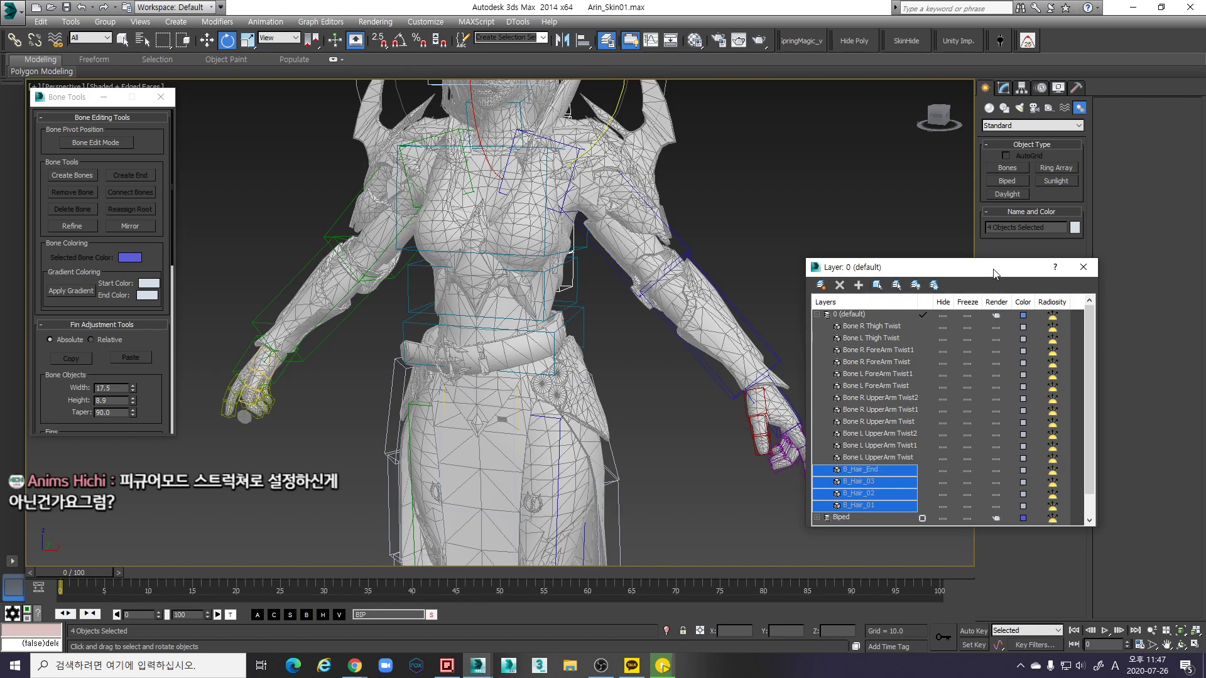
# Show the Motion panel, clear the selection and select the biped's left forearm
pyautogui.moveTo(998, 270); pyautogui.dragTo(799, 278)
pyautogui.click(1057, 88)
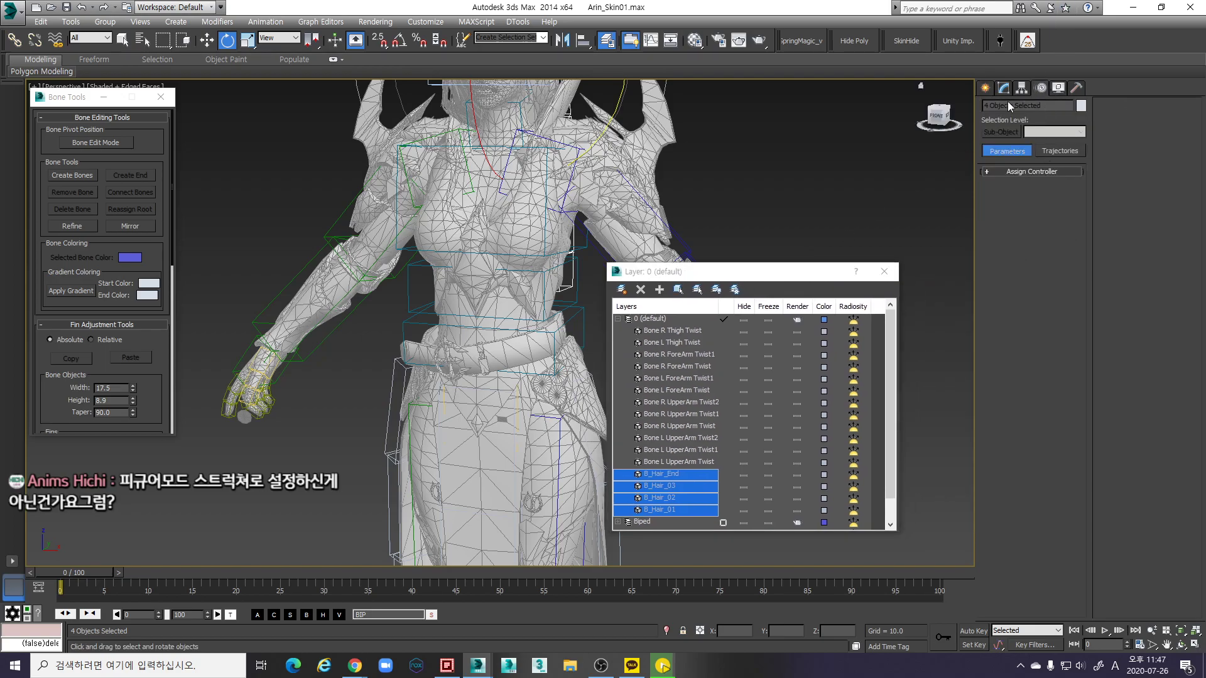
pyautogui.moveTo(749, 280); pyautogui.dragTo(870, 322)
pyautogui.click(679, 370)
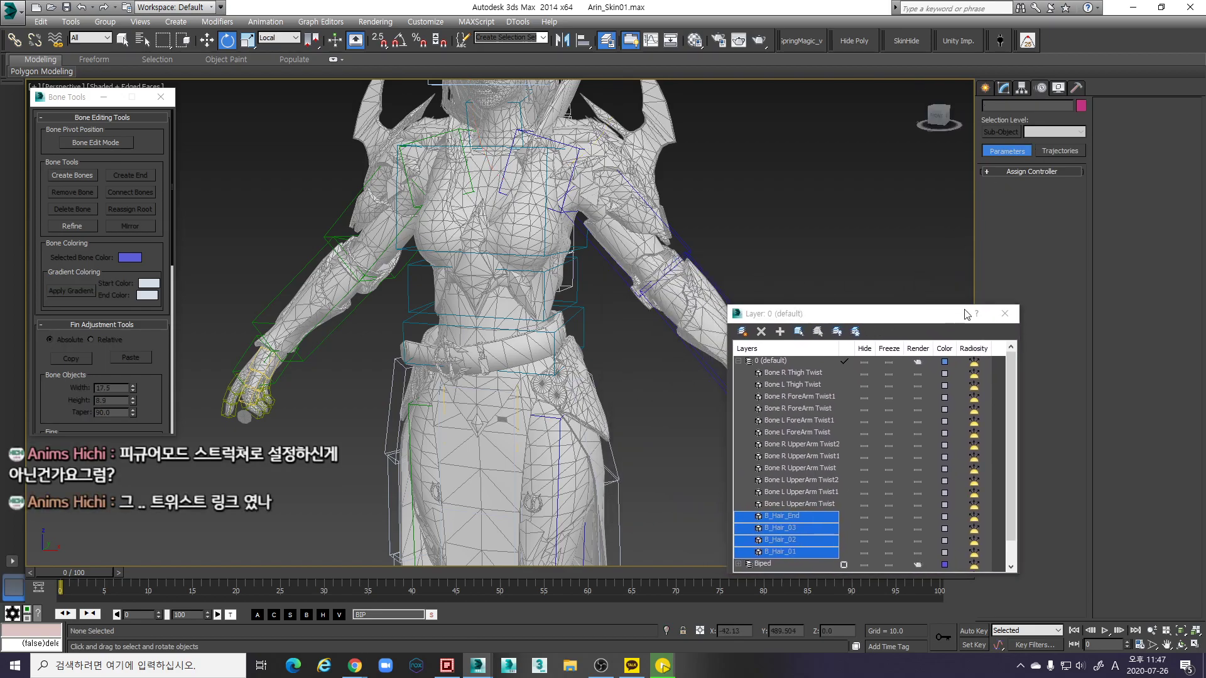
pyautogui.click(1004, 318)
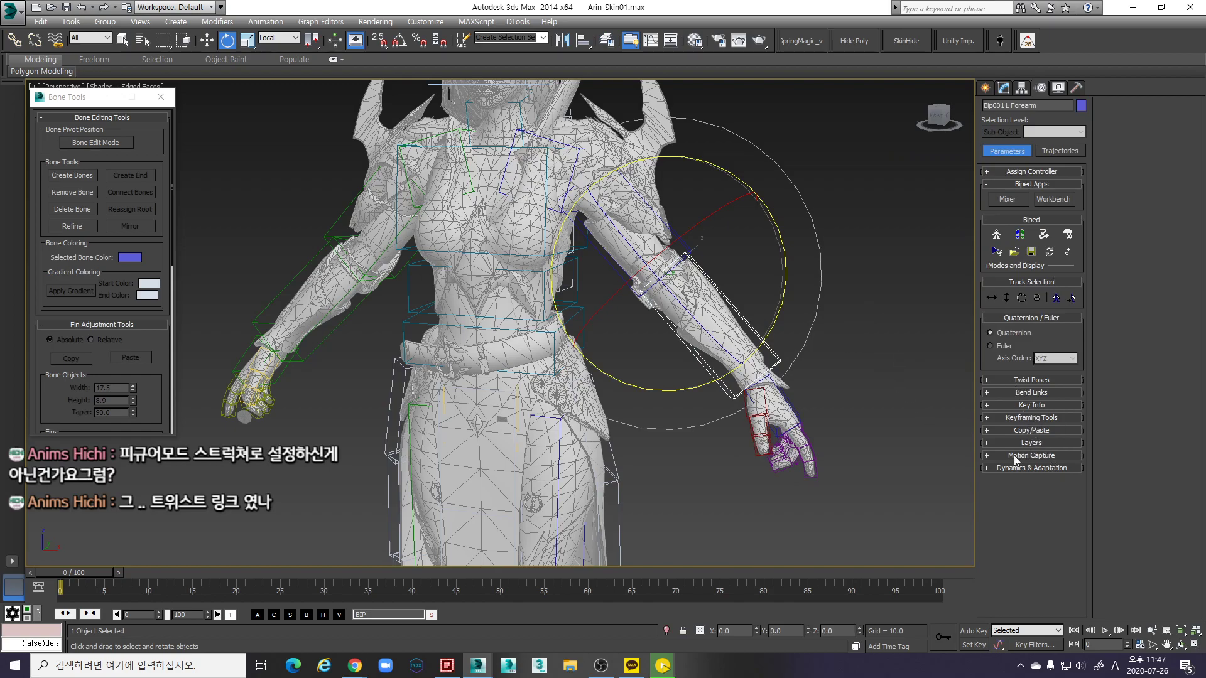
# Turn on Figure Mode, expand Structure and Twist Links, and select the biped's left hand
pyautogui.click(996, 234)
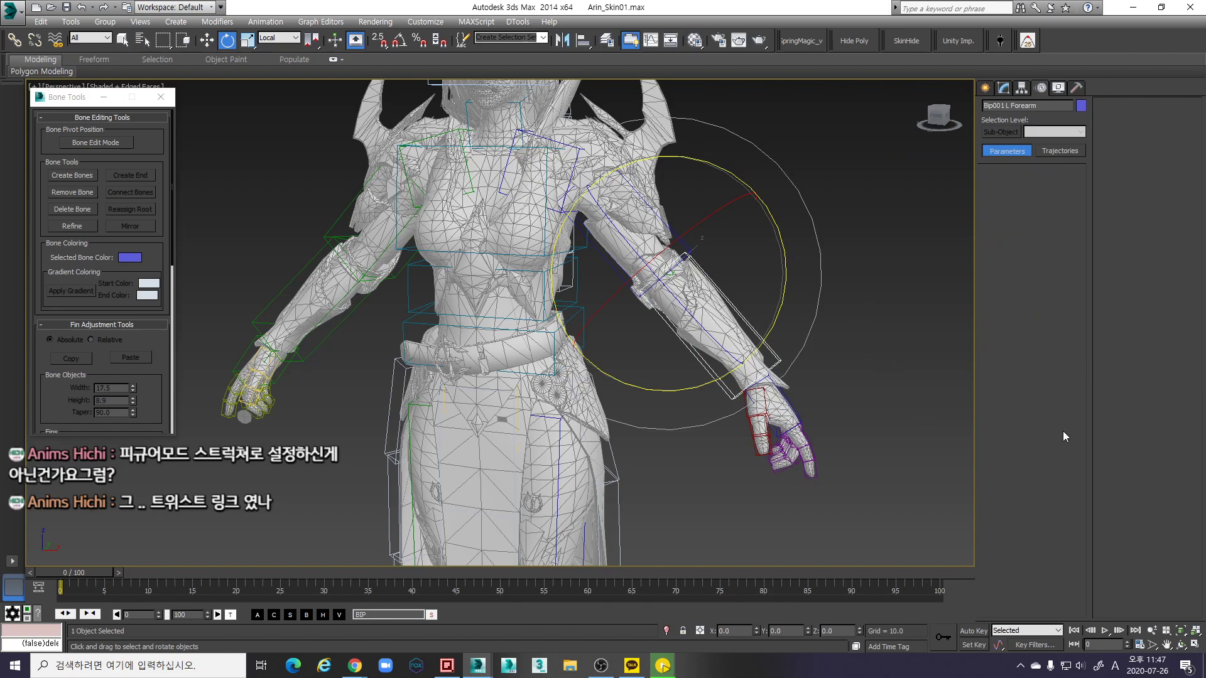
pyautogui.click(1030, 343)
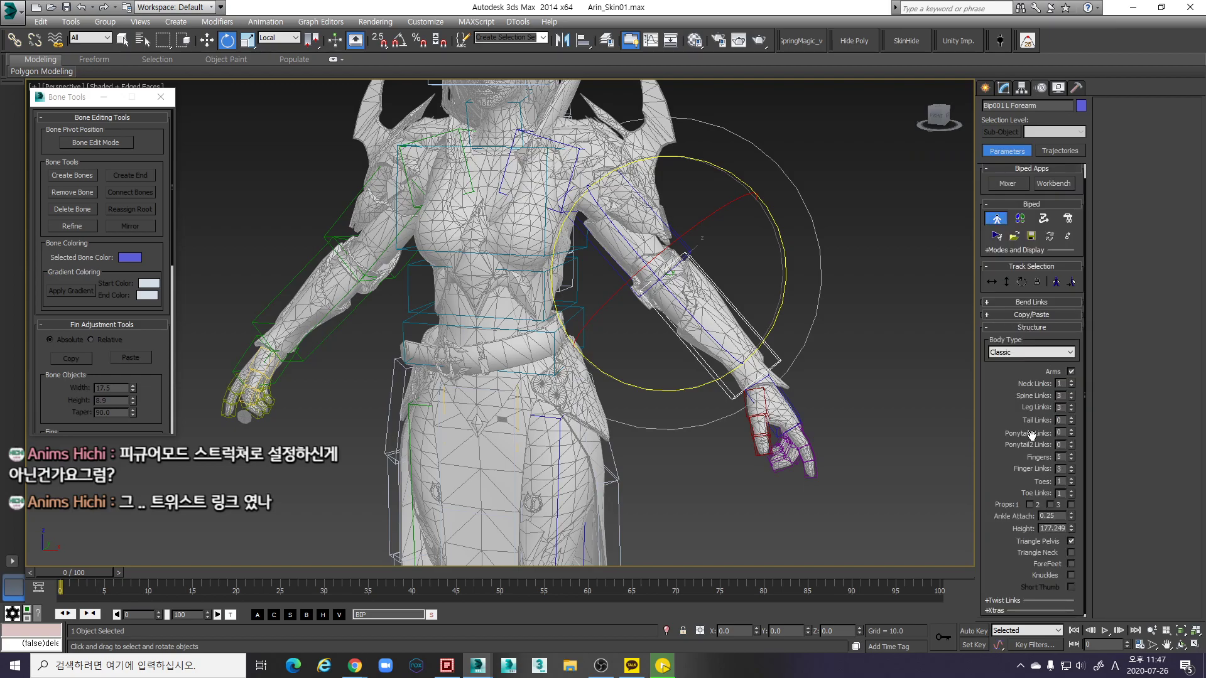
pyautogui.scroll(-1, 1058, 551)
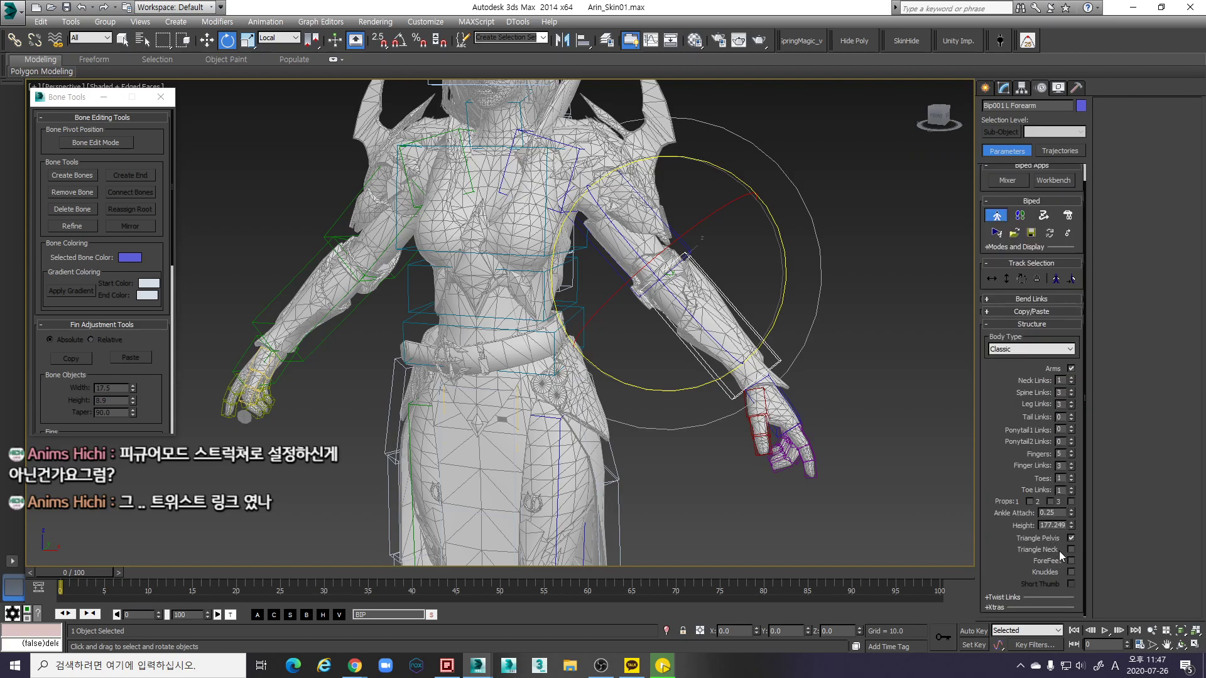
pyautogui.click(1005, 597)
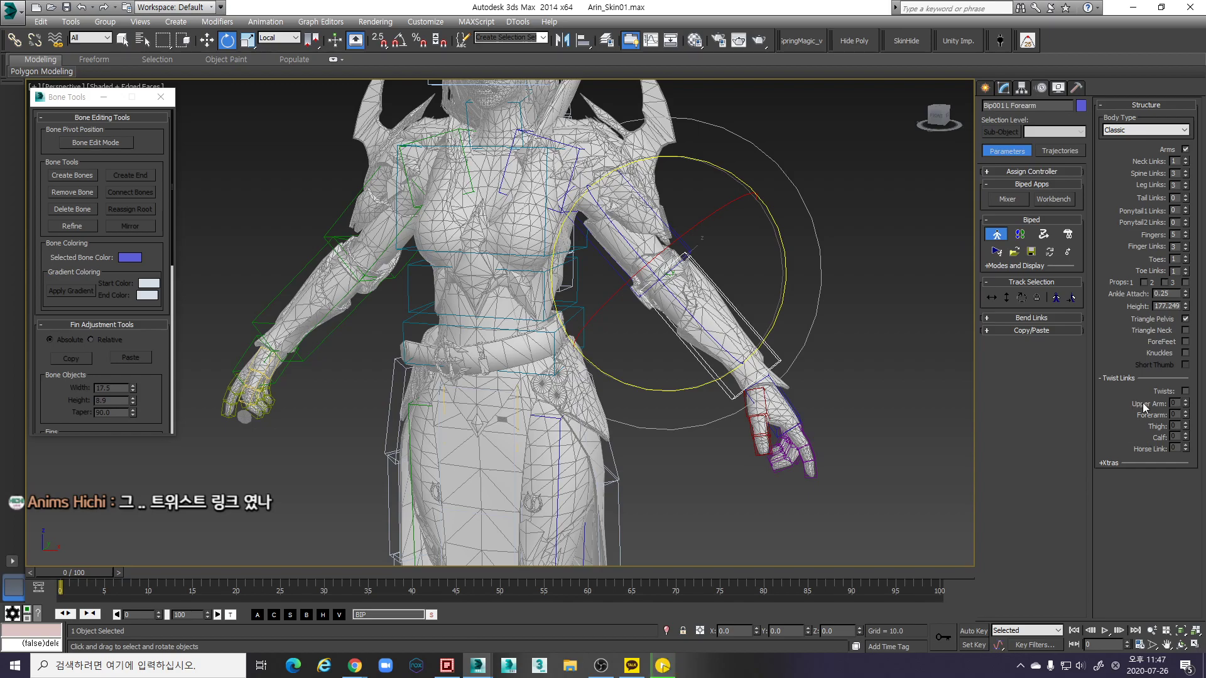
pyautogui.scroll(4, 813, 423)
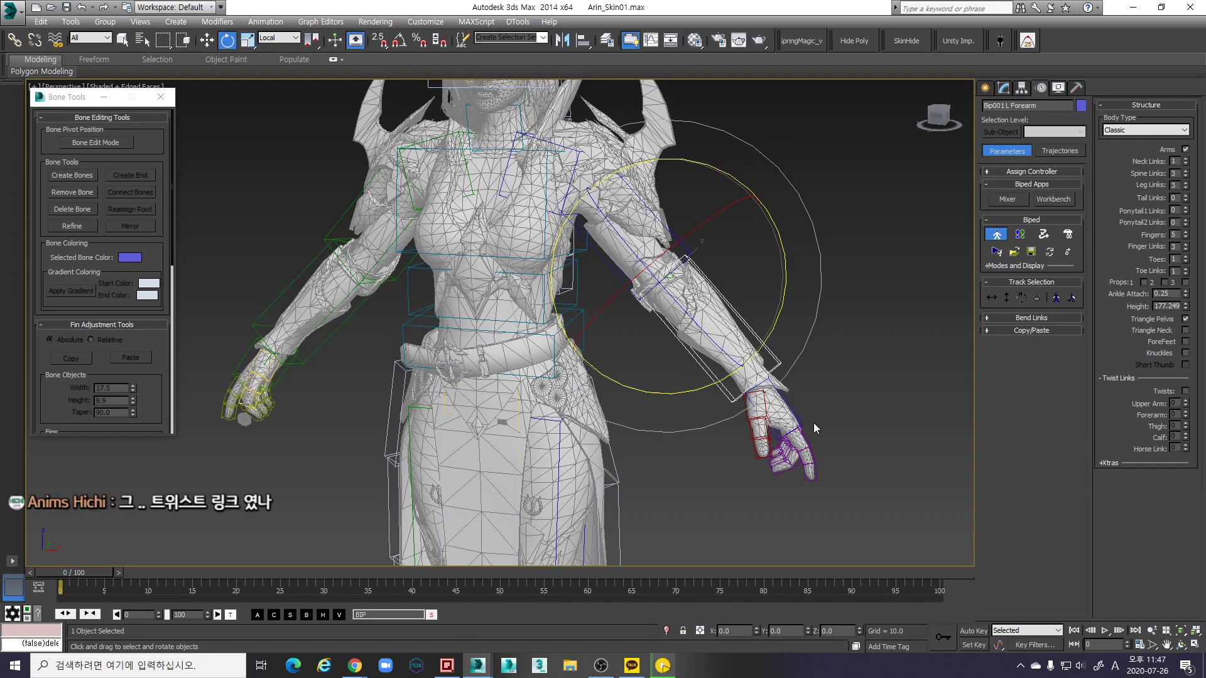
pyautogui.click(784, 402)
pyautogui.scroll(-4, 784, 401)
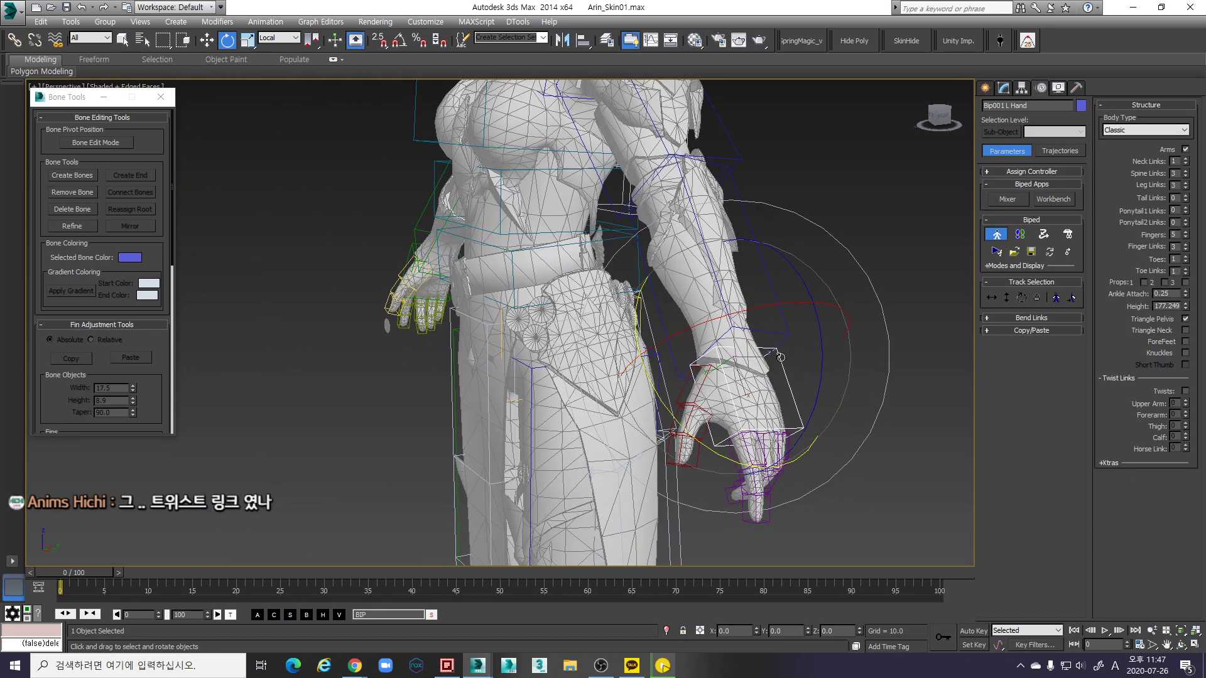
# Bend Bip001 L Hand downward at the wrist and reopen Twist Bones showing 3 per limb
pyautogui.keyDown('alt'); pyautogui.moveTo(780, 341); pyautogui.dragTo(799, 364, button='middle'); pyautogui.keyUp('alt')
pyautogui.moveTo(810, 355)
pyautogui.mouseDown()
pyautogui.moveTo(823, 302)
pyautogui.moveTo(804, 339)
pyautogui.moveTo(784, 333)
pyautogui.moveTo(819, 302)
pyautogui.moveTo(809, 277)
pyautogui.moveTo(795, 363)
pyautogui.moveTo(779, 337)
pyautogui.mouseUp()
pyautogui.moveTo(778, 336); pyautogui.dragTo(785, 345, button='middle')
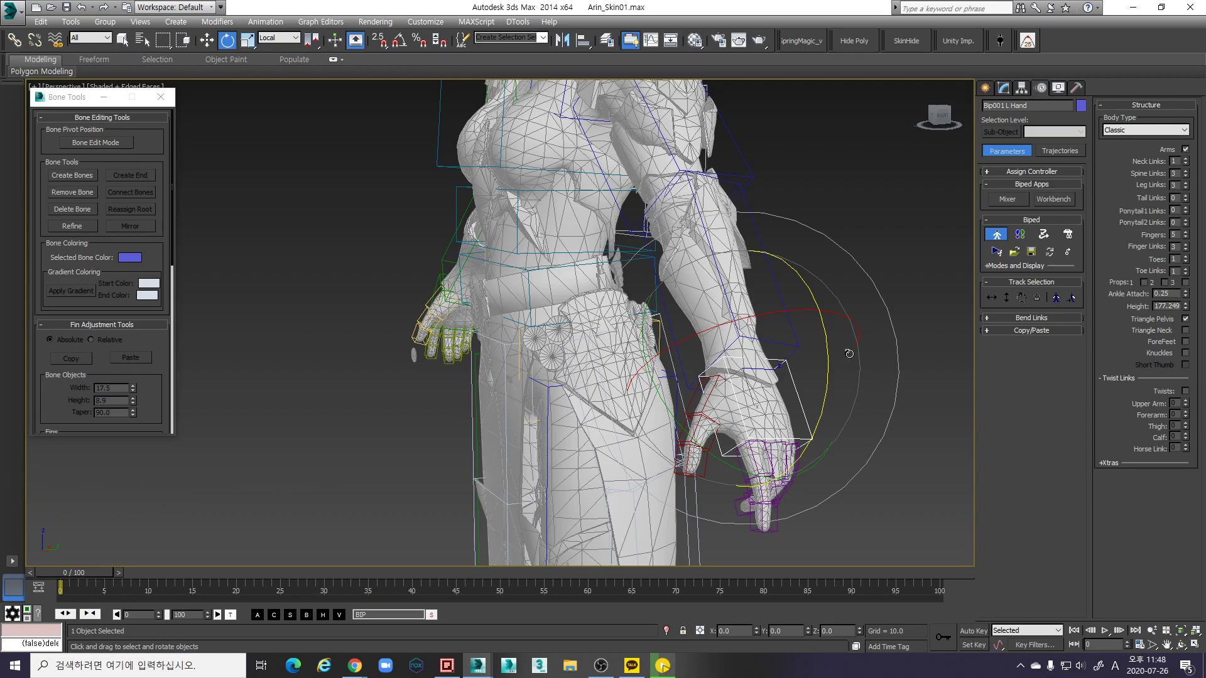
pyautogui.click(1000, 40)
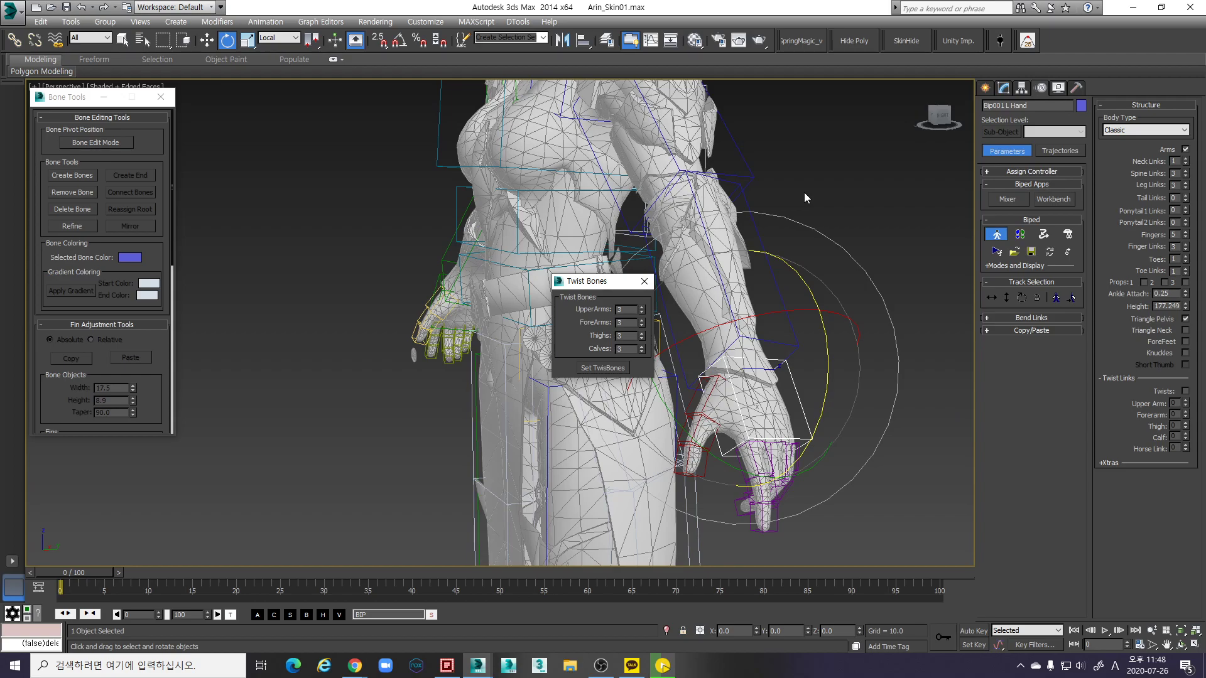
# Close the Twist Bones dialog and turn Figure Mode off
pyautogui.click(642, 284)
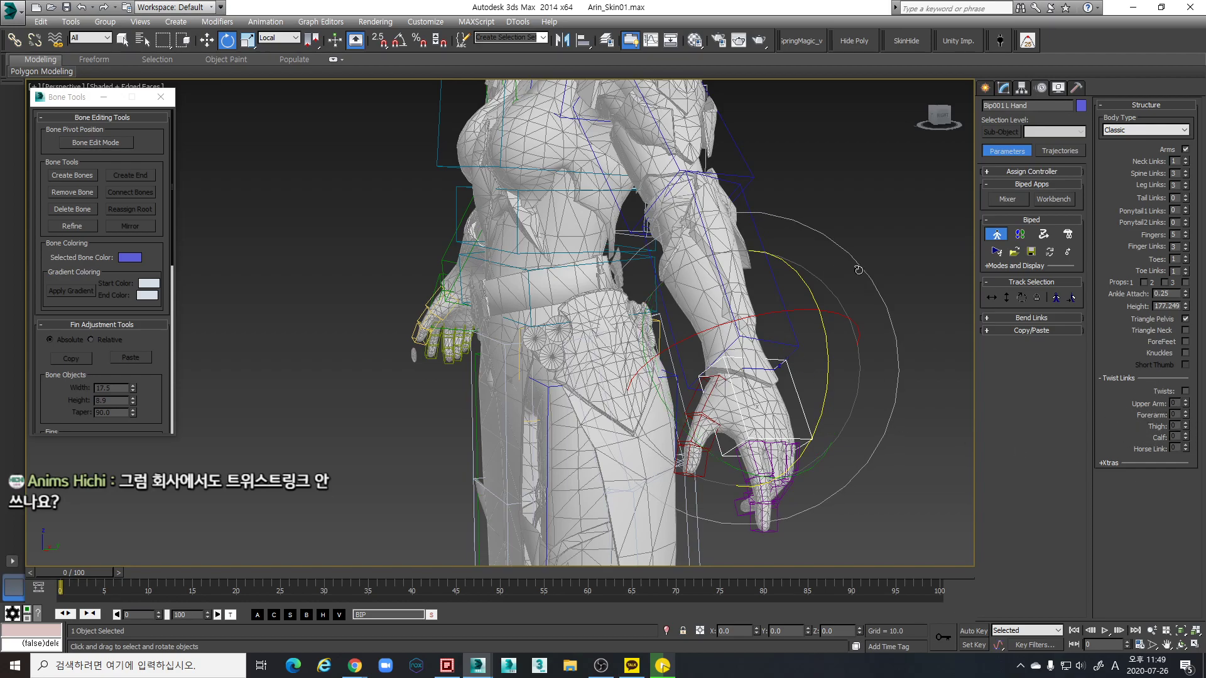
pyautogui.click(999, 40)
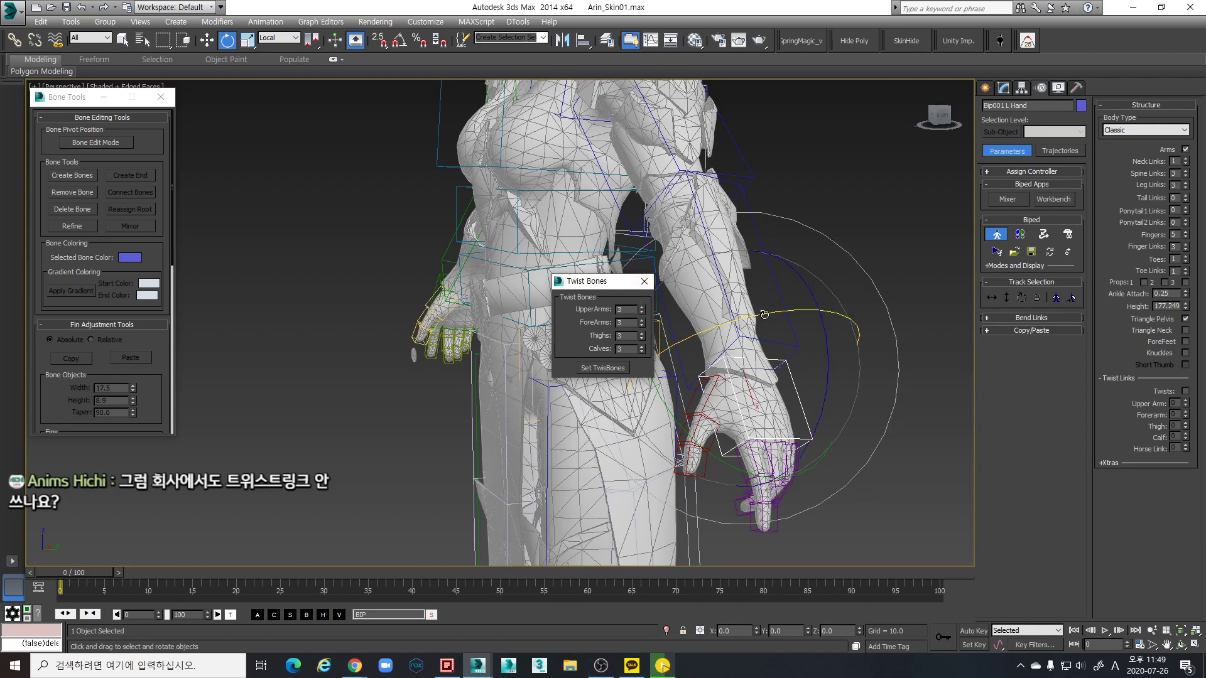
pyautogui.click(645, 281)
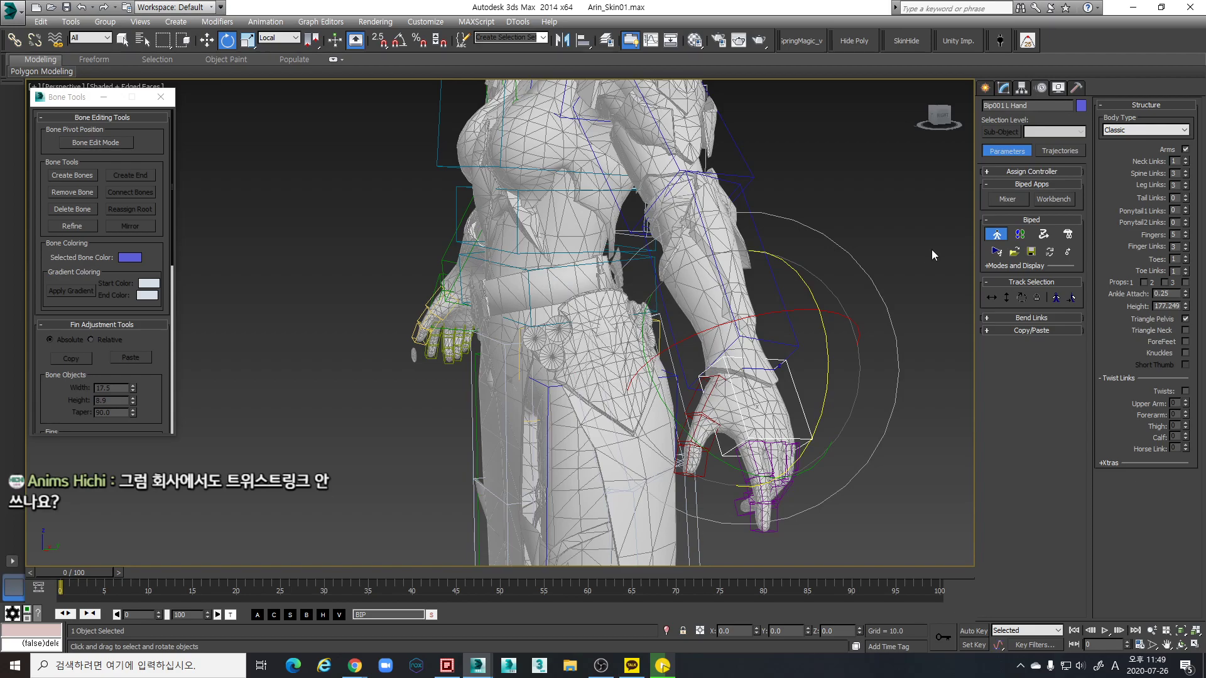
pyautogui.click(996, 235)
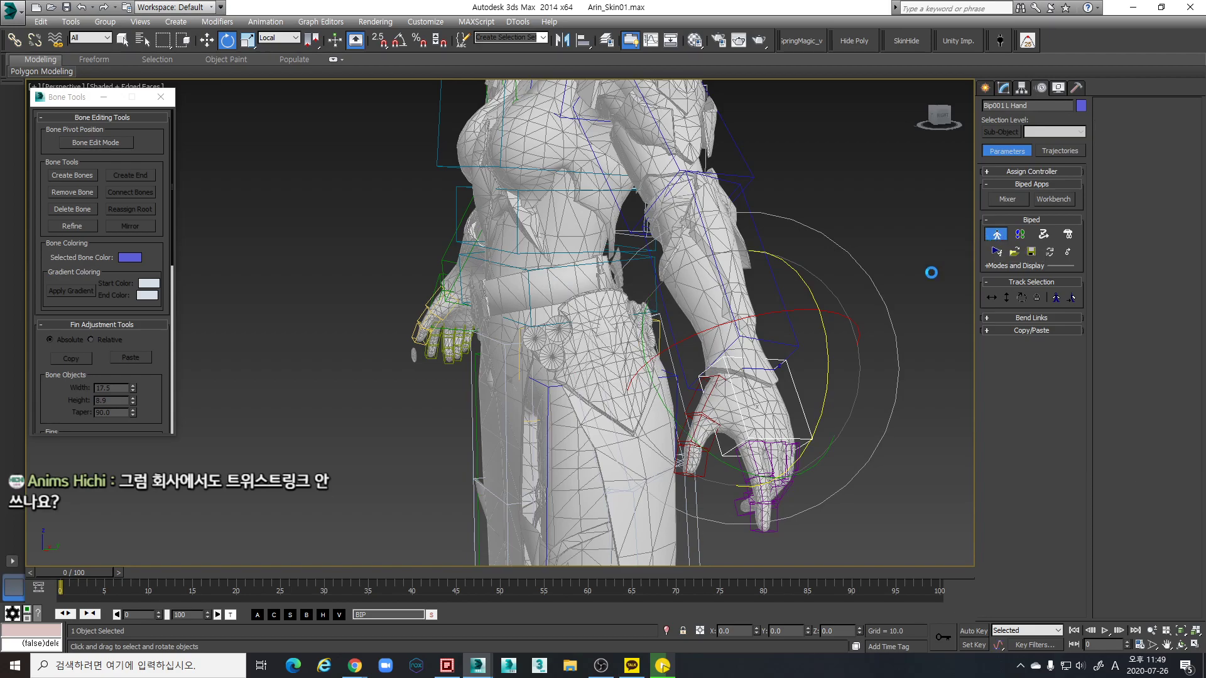
# Bring the torso into view and open the layer manager
pyautogui.keyDown('alt'); pyautogui.moveTo(796, 321); pyautogui.dragTo(777, 363, button='middle'); pyautogui.keyUp('alt')
pyautogui.scroll(-5, 776, 363)
pyautogui.scroll(4, 722, 157)
pyautogui.moveTo(722, 157); pyautogui.dragTo(723, 181, button='middle')
pyautogui.click(607, 40)
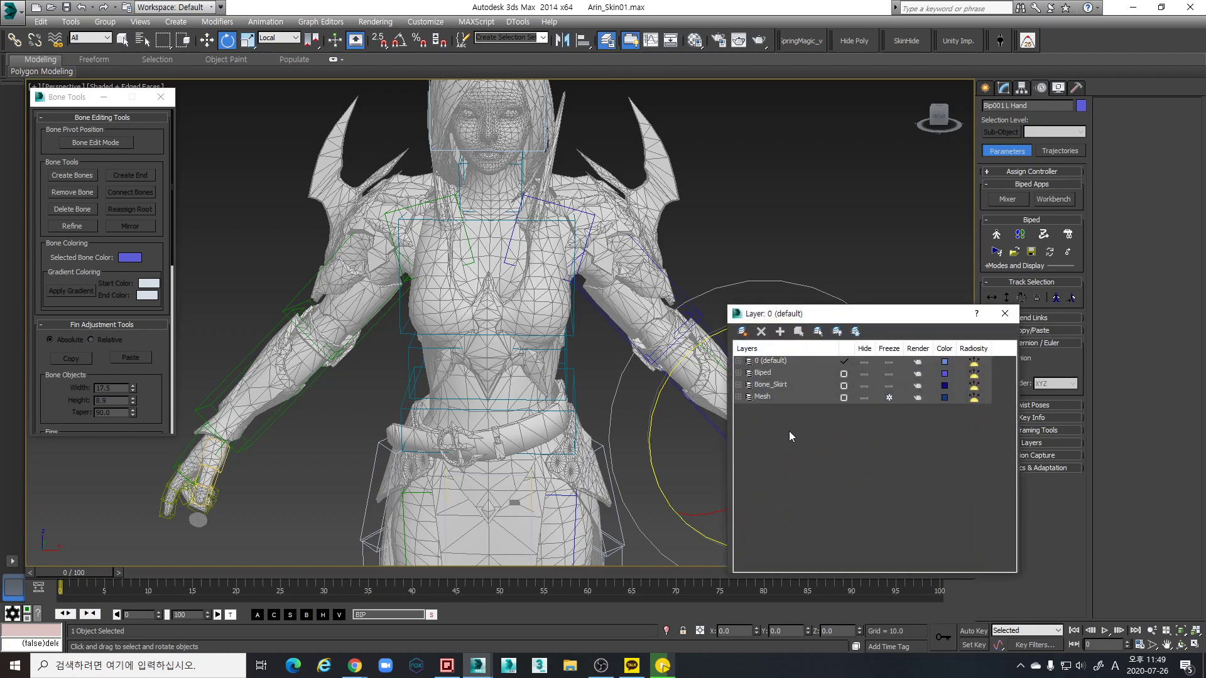
# Put the four hair bones on a new layer named Bone_Hair
pyautogui.click(739, 361)
pyautogui.click(785, 515)
pyautogui.keyDown('shift'); pyautogui.click(785, 551); pyautogui.keyUp('shift')
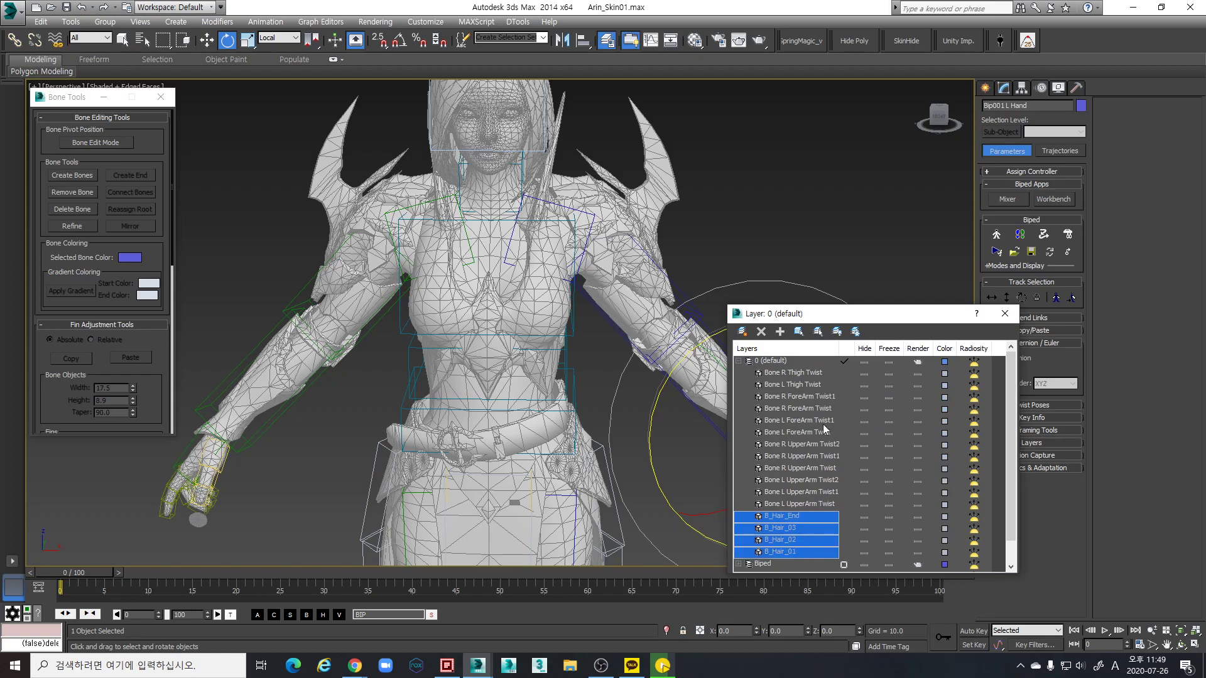
pyautogui.click(797, 331)
pyautogui.click(780, 332)
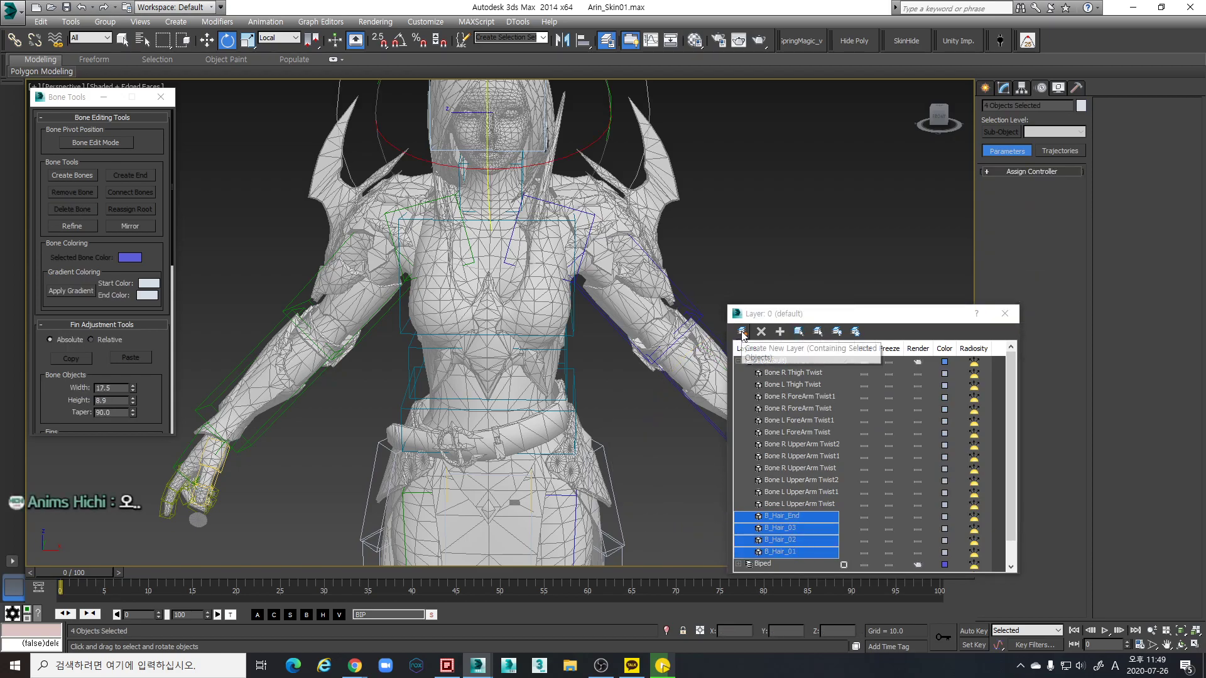
pyautogui.click(788, 539)
pyautogui.write('B')
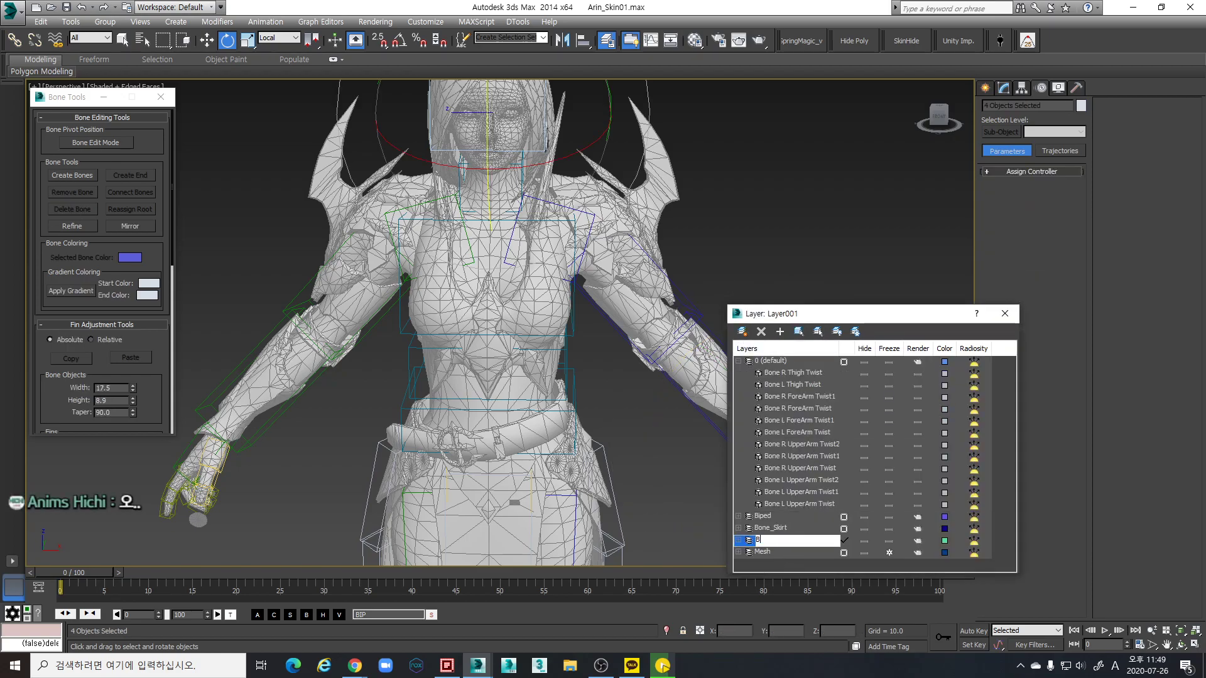
pyautogui.write('one_Hair')
pyautogui.press('Return')
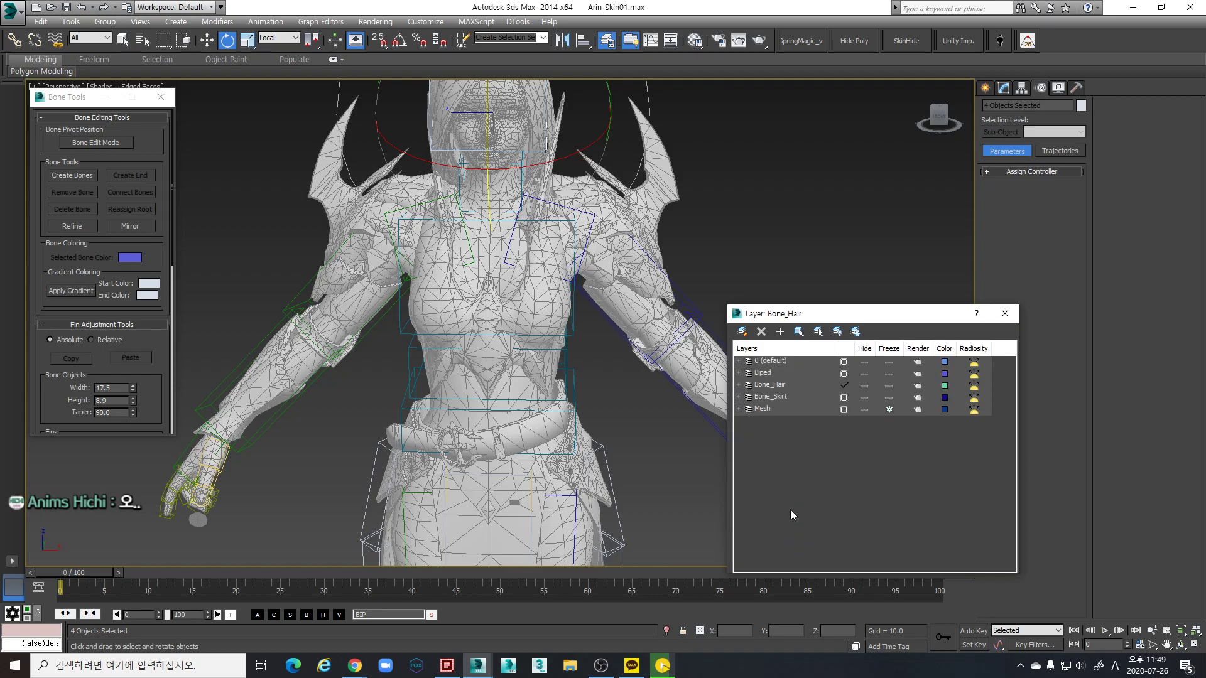
# Put the twelve twist bones on a new layer named Bone_Twist and close the layer window
pyautogui.click(739, 361)
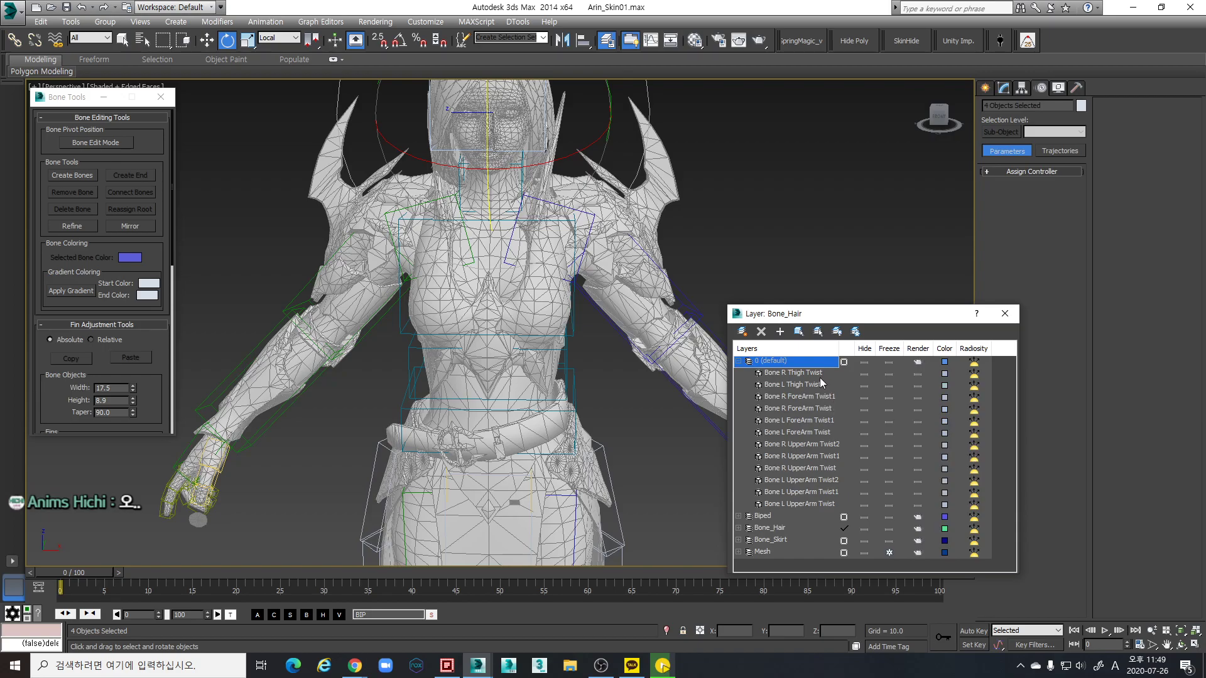
pyautogui.click(810, 373)
pyautogui.keyDown('shift'); pyautogui.click(806, 501); pyautogui.keyUp('shift')
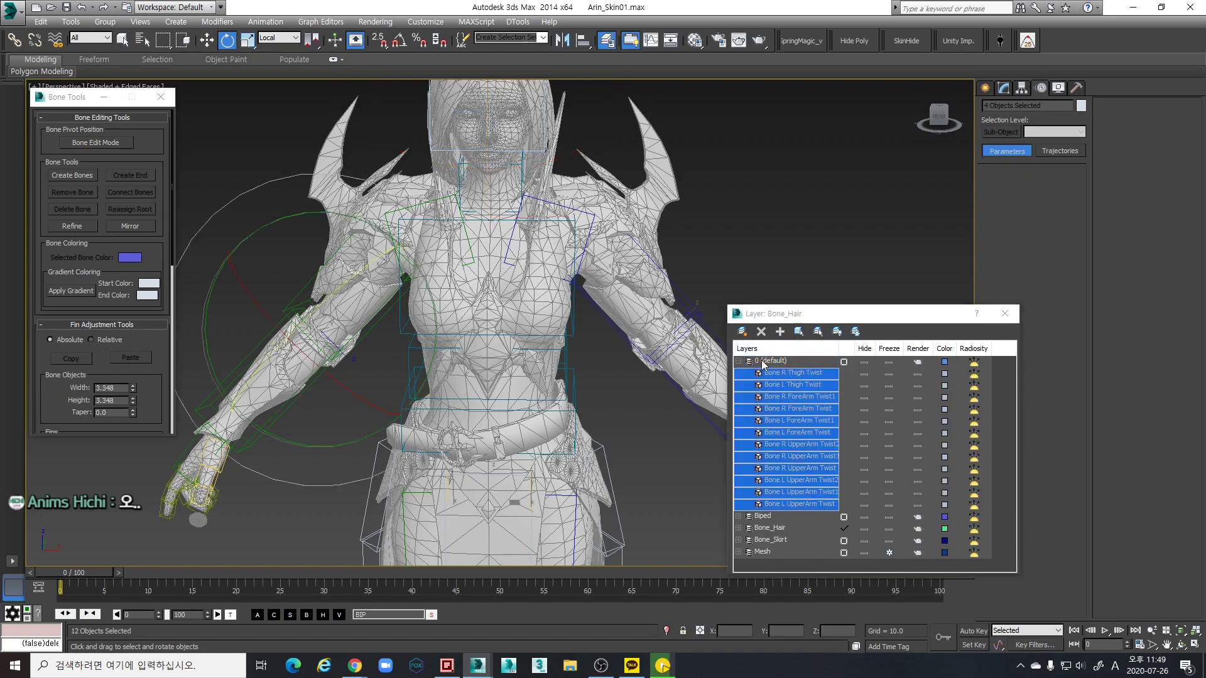
pyautogui.click(742, 331)
pyautogui.write('Bone_Tw')
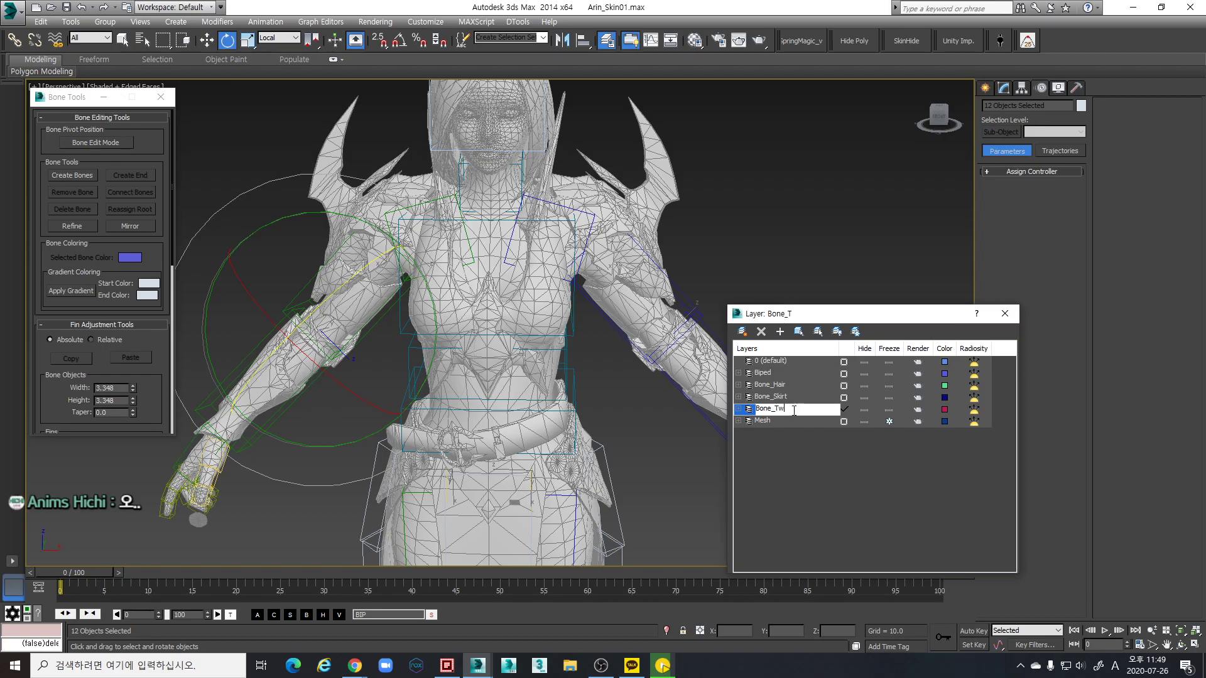
pyautogui.write('ist')
pyautogui.press('Return')
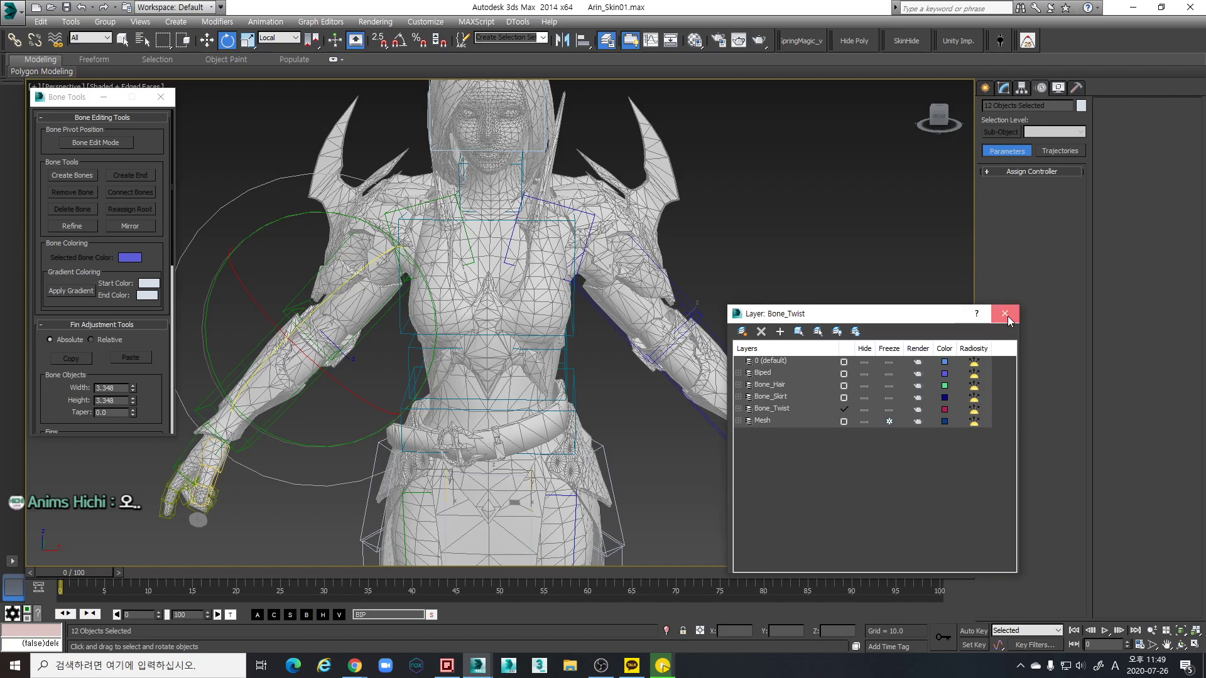
pyautogui.click(1005, 313)
# Switch the viewport to wireframe and frame the chest, shoulders and arms
pyautogui.scroll(-3, 669, 402)
pyautogui.scroll(3, 668, 401)
pyautogui.press('F3')
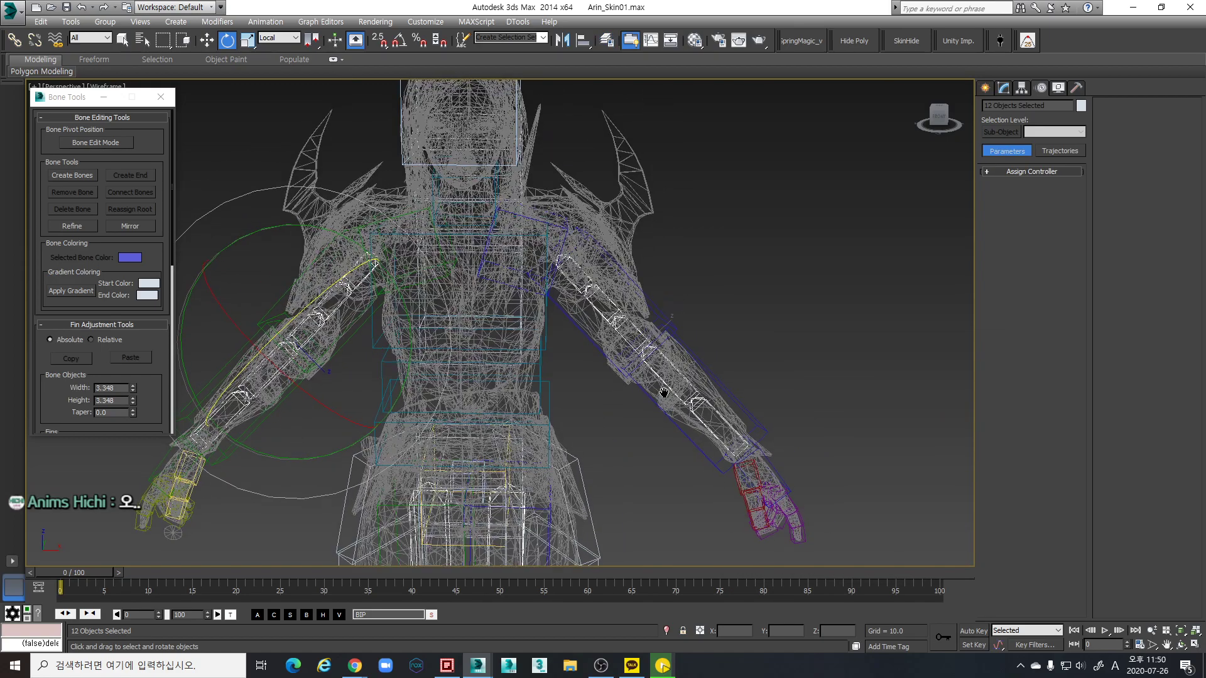
pyautogui.scroll(-3, 629, 391)
pyautogui.scroll(5, 612, 375)
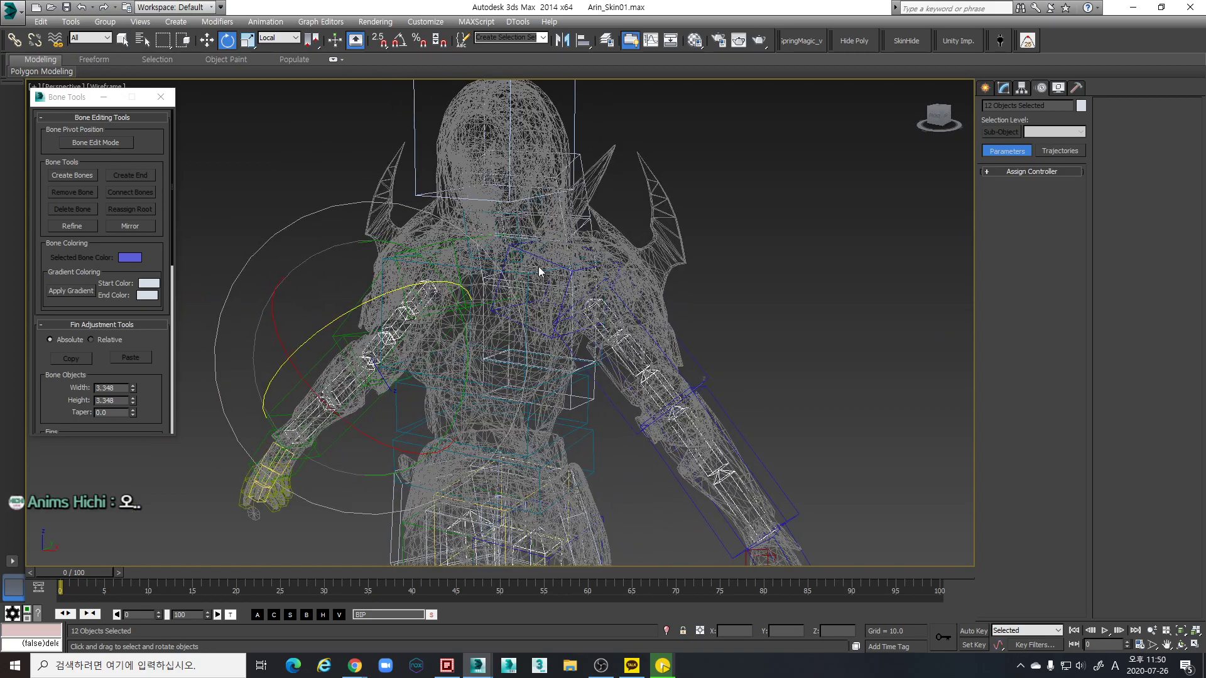
pyautogui.scroll(-2, 624, 308)
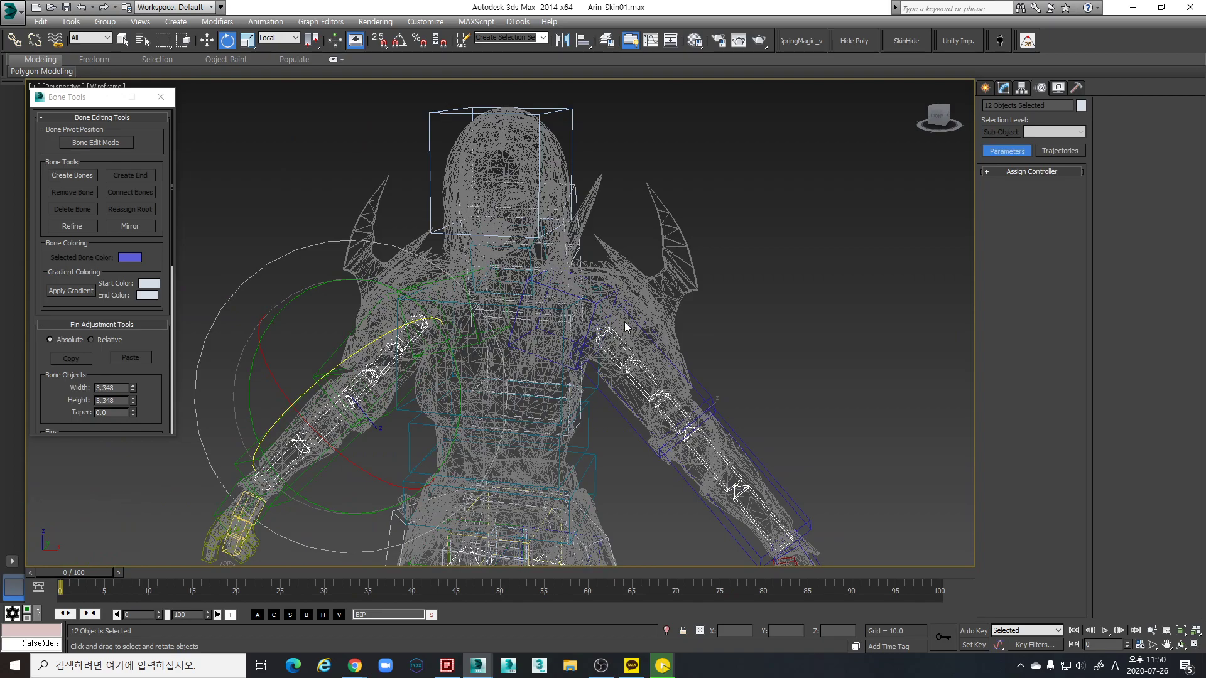
pyautogui.scroll(-3, 590, 320)
pyautogui.scroll(5, 587, 317)
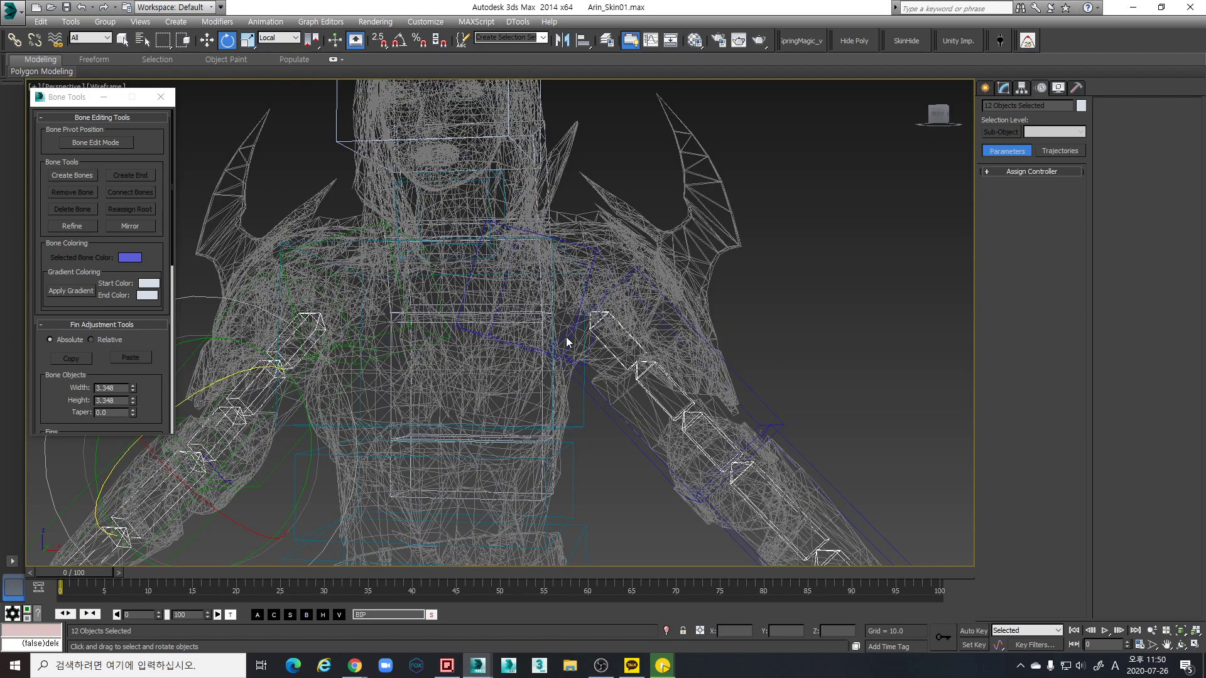
pyautogui.keyDown('alt'); pyautogui.moveTo(598, 339); pyautogui.dragTo(604, 350, button='middle'); pyautogui.keyUp('alt')
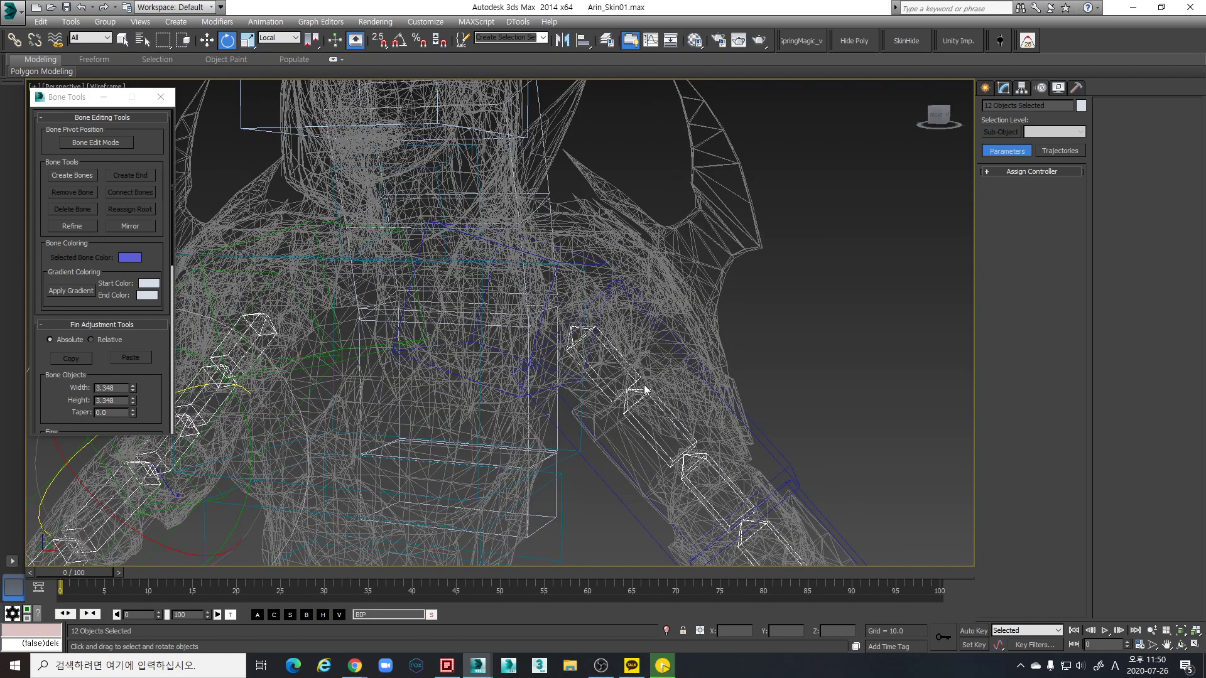
# Open the Twist Bones settings and move the dialog to the upper right
pyautogui.click(999, 40)
pyautogui.moveTo(602, 274); pyautogui.dragTo(814, 125)
pyautogui.scroll(-8, 635, 288)
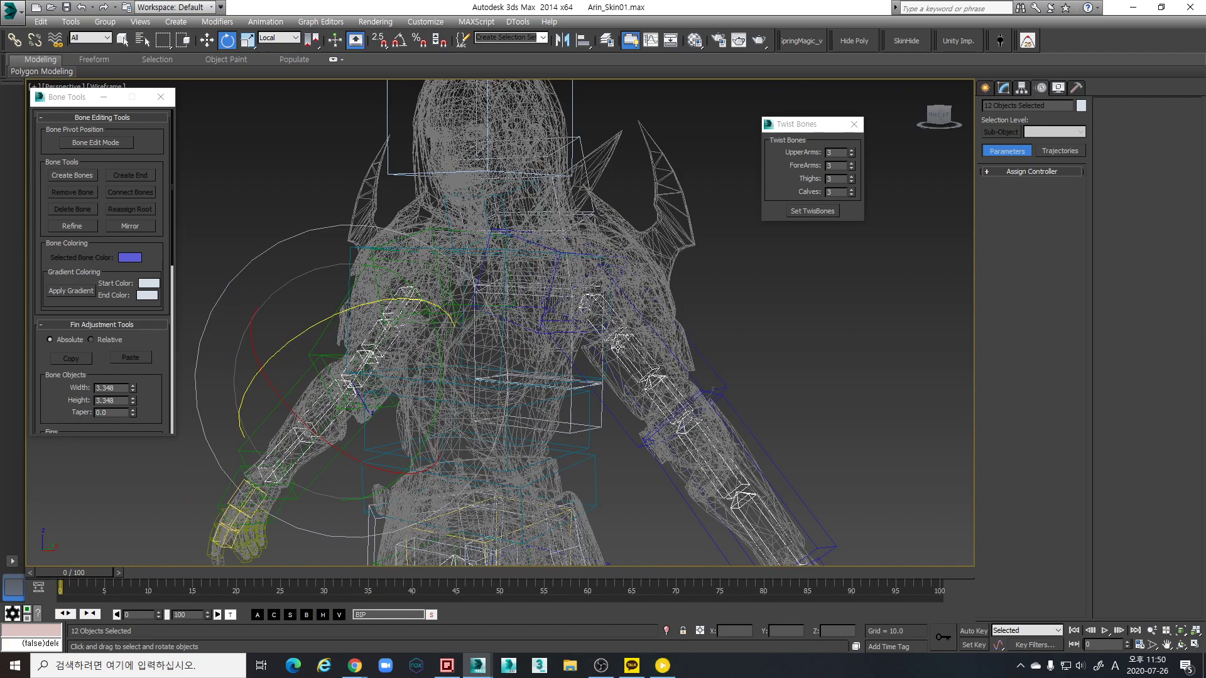
# Select Bip001 L UpperArm and rotate it to test the twist bones
pyautogui.scroll(6, 612, 333)
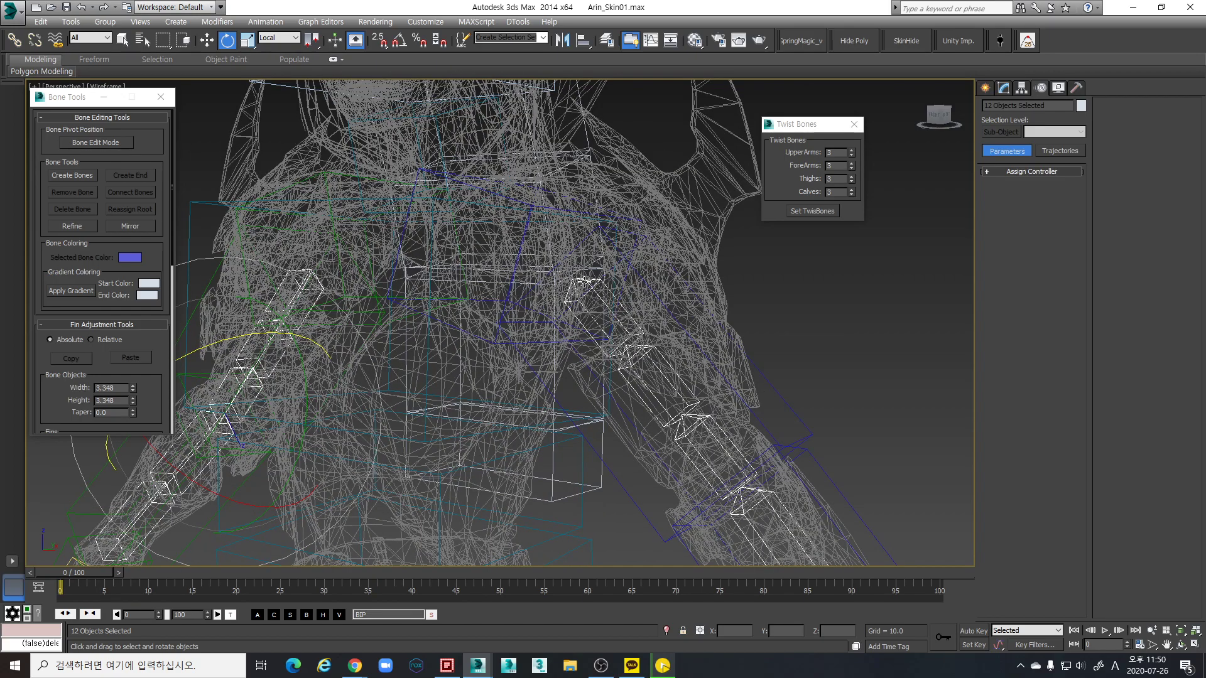
pyautogui.click(585, 283)
pyautogui.keyDown('alt'); pyautogui.moveTo(586, 283); pyautogui.dragTo(748, 385, button='middle'); pyautogui.keyUp('alt')
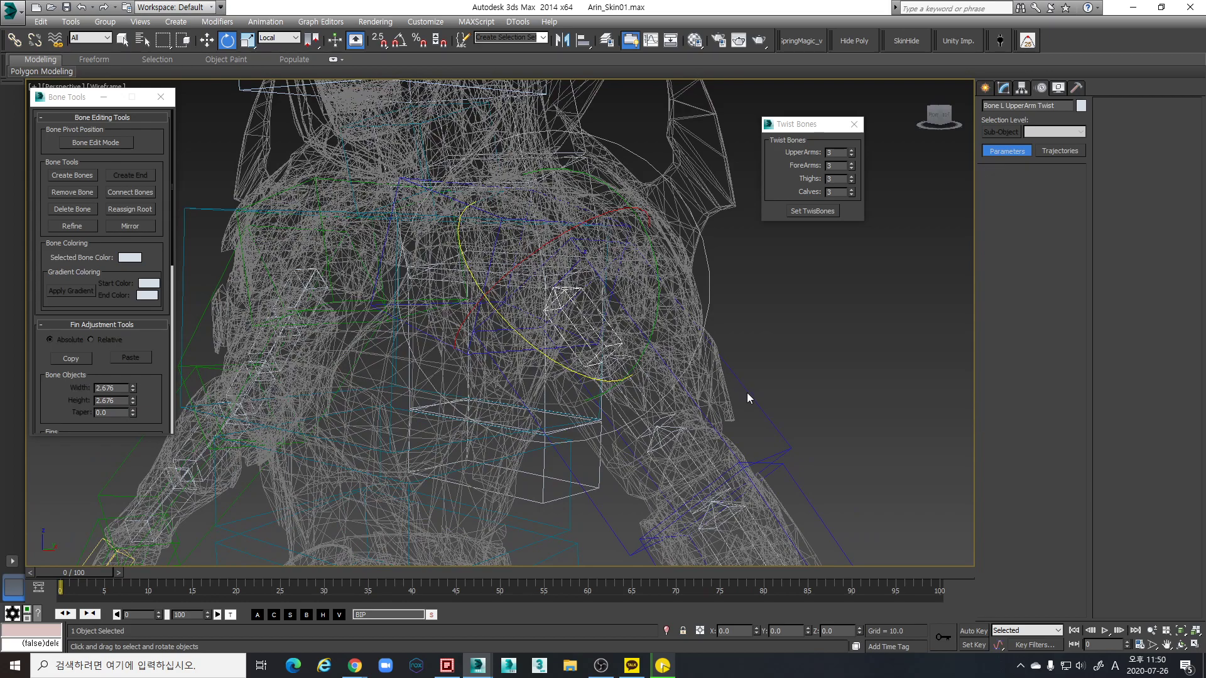
pyautogui.click(777, 398)
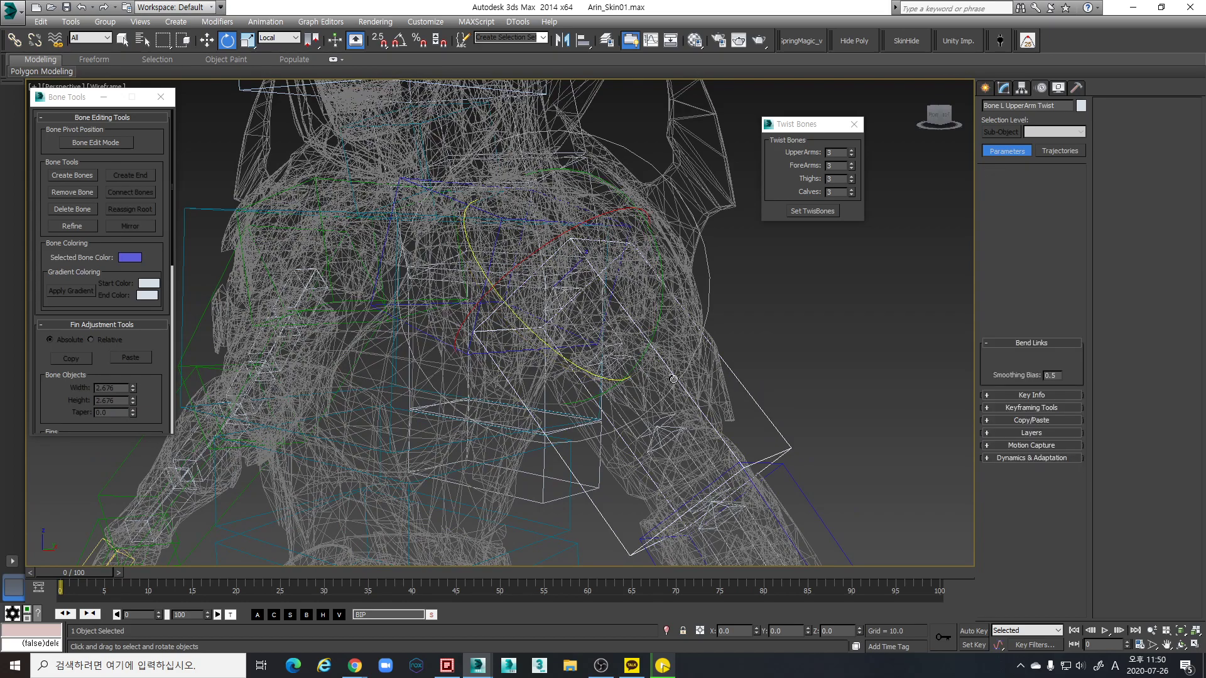
pyautogui.moveTo(571, 316); pyautogui.dragTo(534, 277)
pyautogui.scroll(-10, 649, 339)
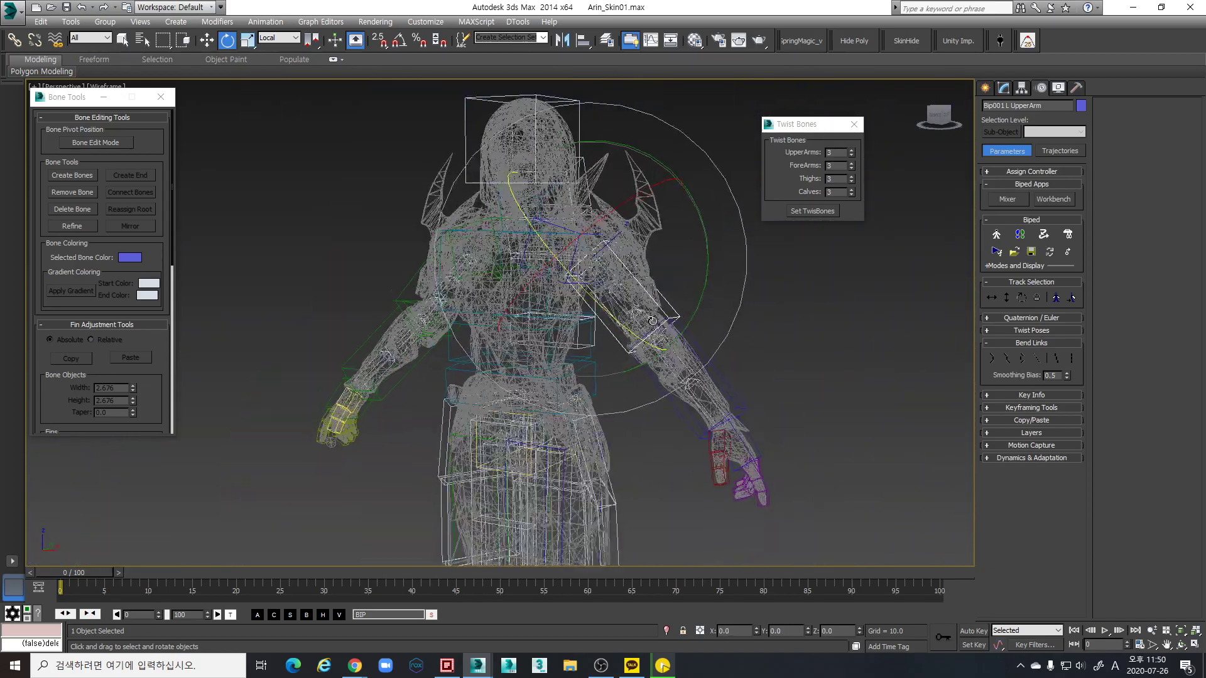
# Toggle wireframe and shaded display and orbit to view the hand and upper body
pyautogui.press('F3')
pyautogui.press('F3')
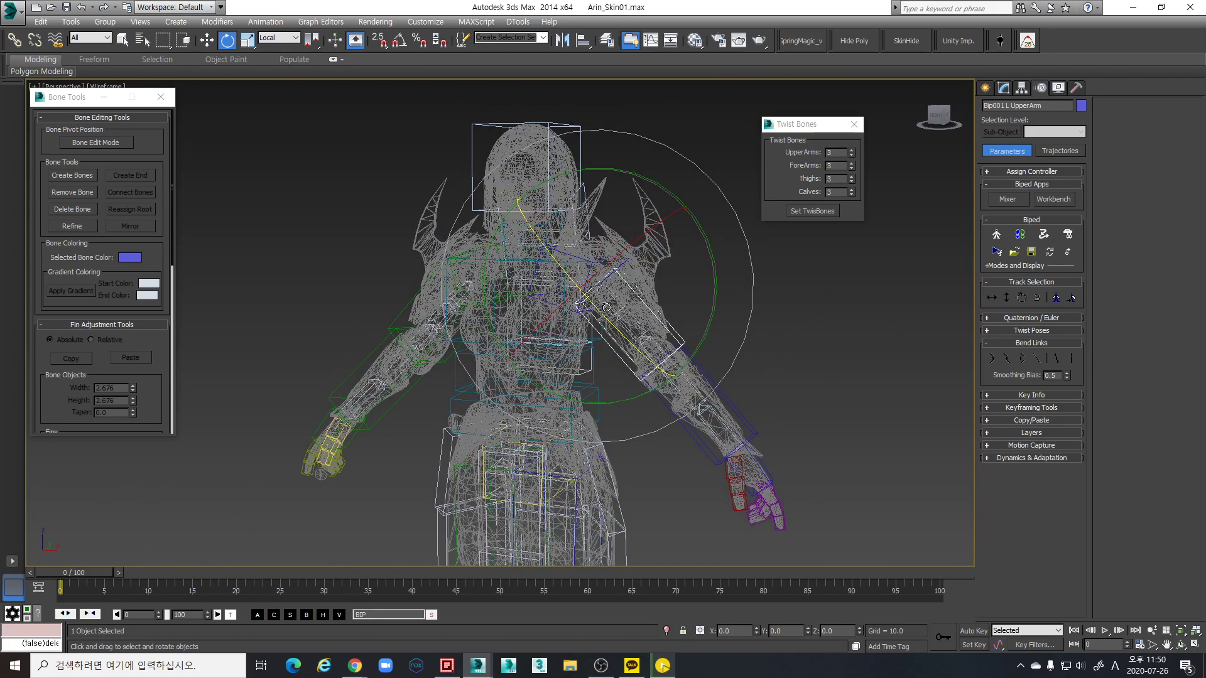
pyautogui.scroll(10, 612, 300)
pyautogui.scroll(-10, 592, 386)
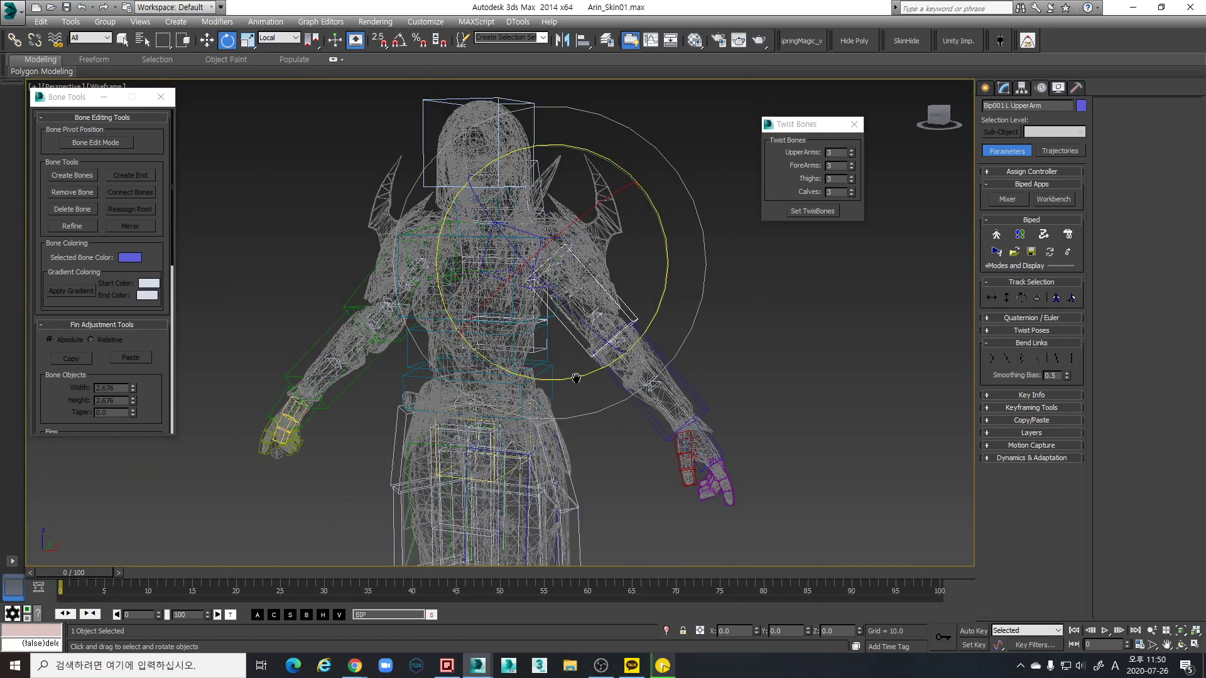
pyautogui.press('F3')
pyautogui.scroll(-5, 636, 349)
pyautogui.keyDown('alt'); pyautogui.moveTo(606, 336); pyautogui.dragTo(639, 319, button='middle'); pyautogui.keyUp('alt')
pyautogui.scroll(8, 619, 336)
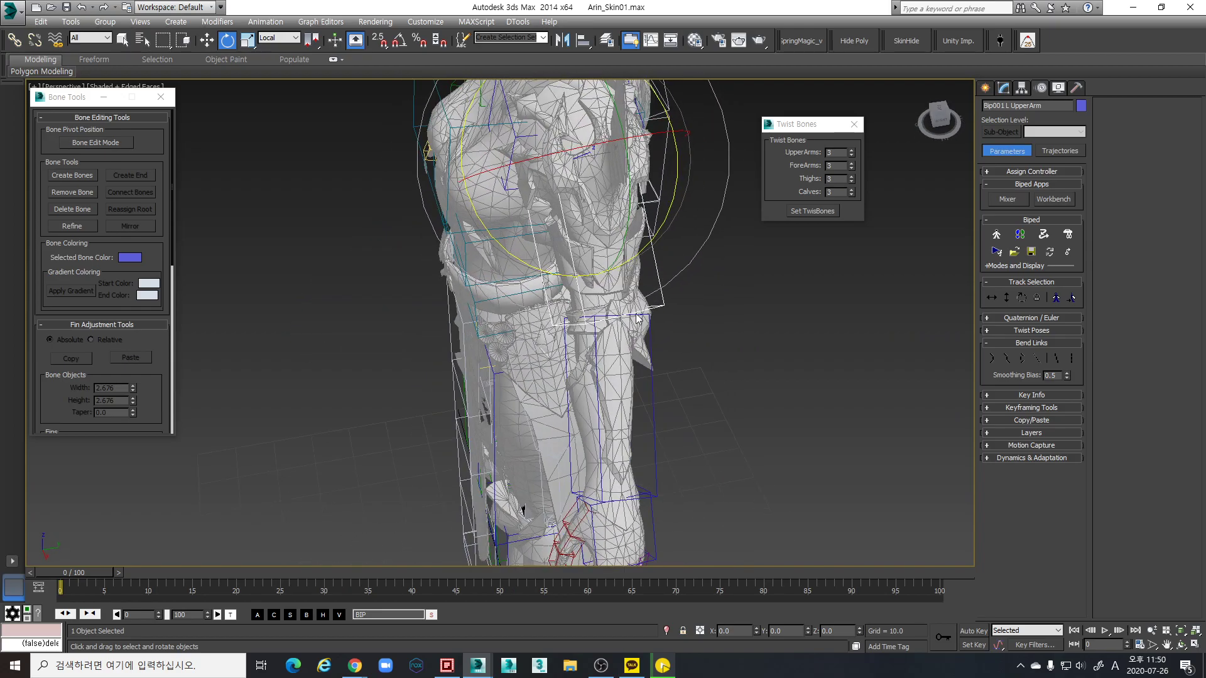
pyautogui.moveTo(567, 518); pyautogui.dragTo(612, 315, button='middle')
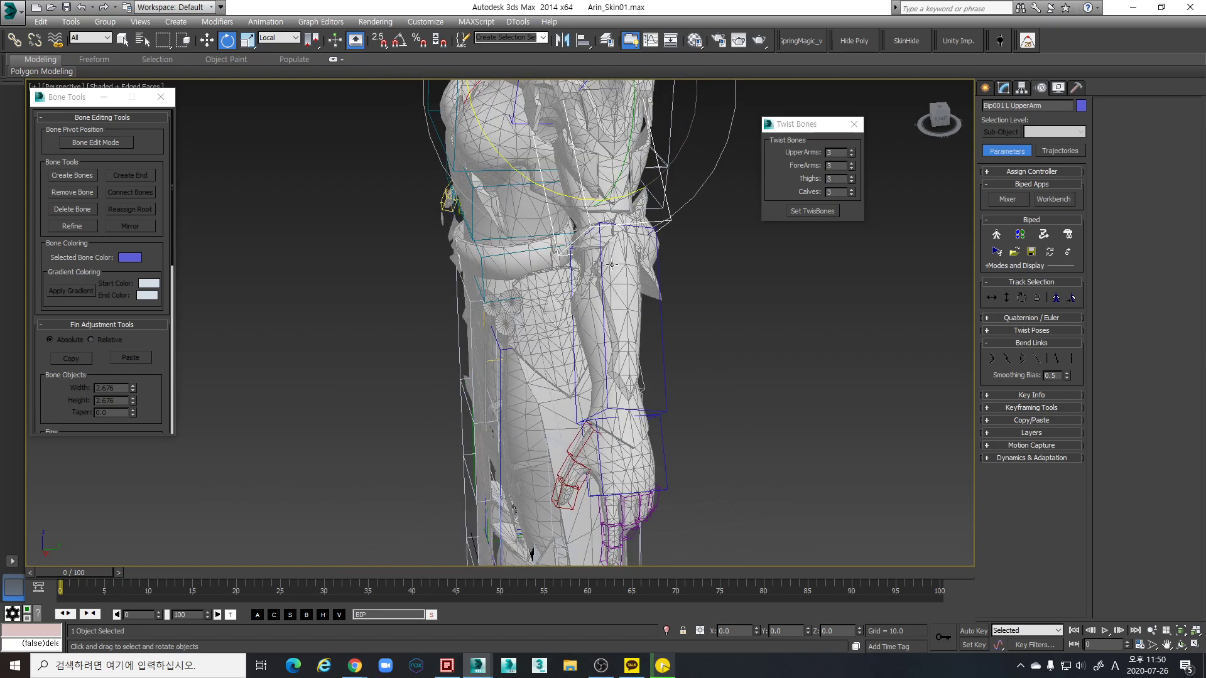
pyautogui.keyDown('alt'); pyautogui.moveTo(648, 343); pyautogui.dragTo(643, 347, button='middle'); pyautogui.keyUp('alt')
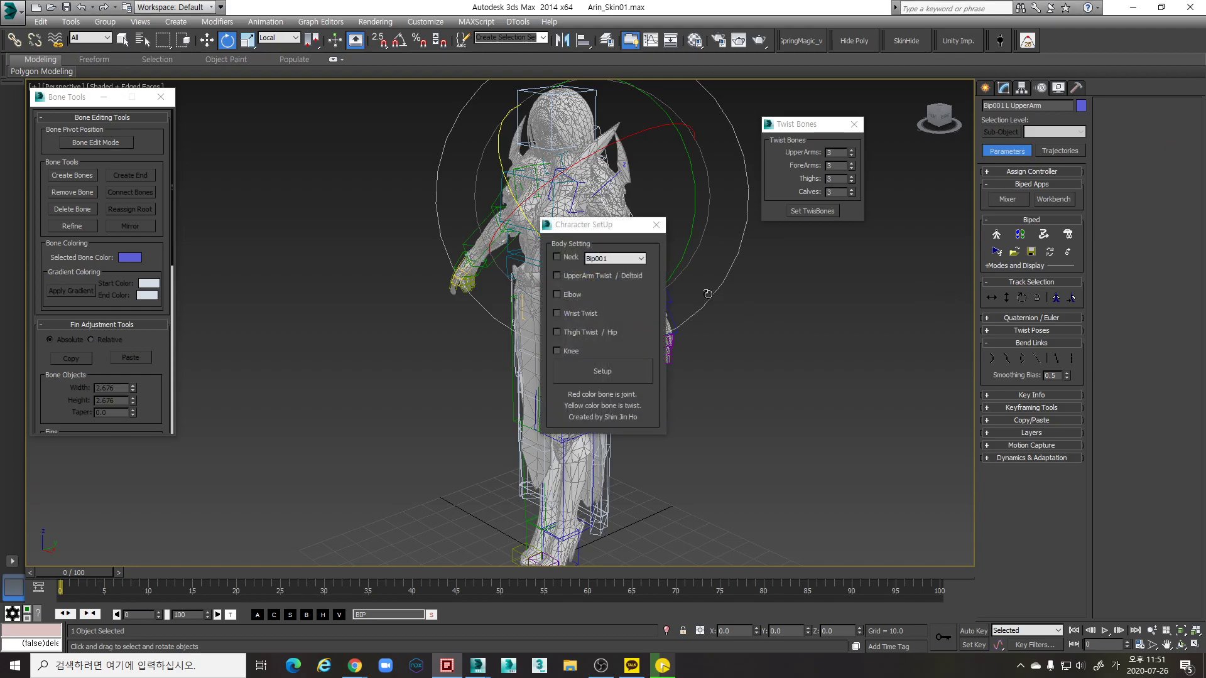
# Place Character SetUp beside Twist Bones, tick Elbow and Knee, and orbit to a front view
pyautogui.moveTo(590, 233); pyautogui.dragTo(808, 267)
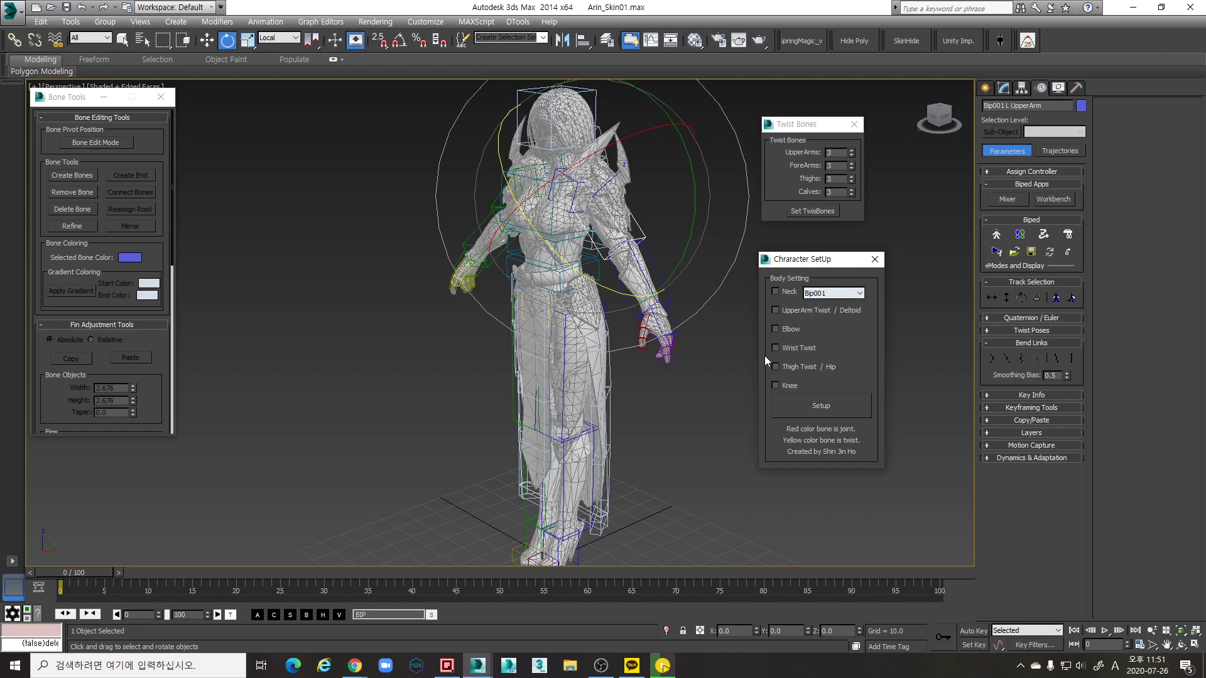
pyautogui.click(775, 329)
pyautogui.keyDown('alt'); pyautogui.moveTo(659, 335); pyautogui.dragTo(661, 293, button='middle'); pyautogui.keyUp('alt')
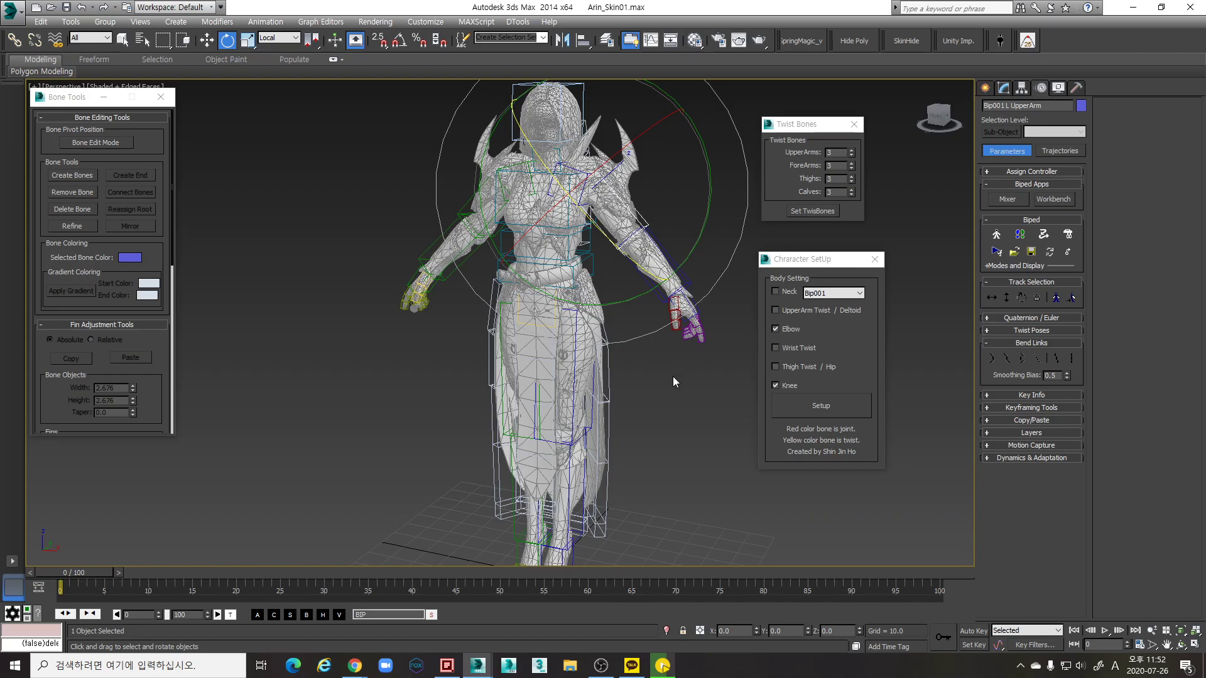
pyautogui.keyDown('alt'); pyautogui.moveTo(706, 380); pyautogui.dragTo(665, 344, button='middle'); pyautogui.keyUp('alt')
pyautogui.scroll(-3, 665, 345)
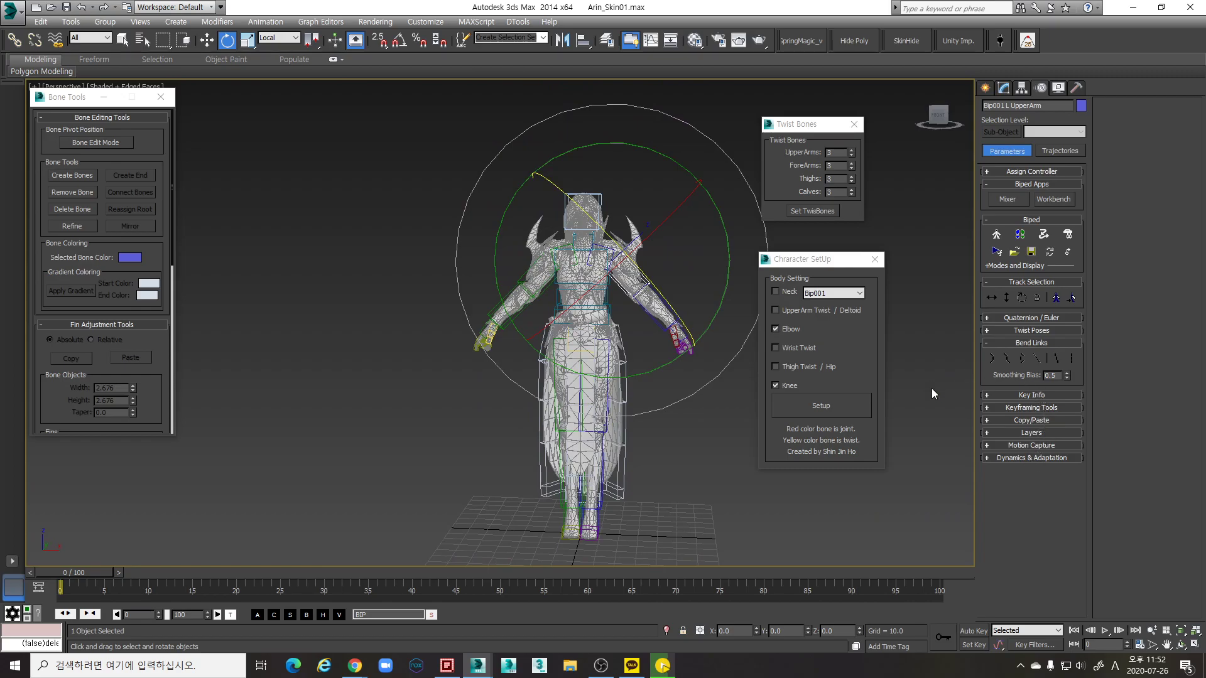
pyautogui.click(582, 263)
pyautogui.click(1004, 89)
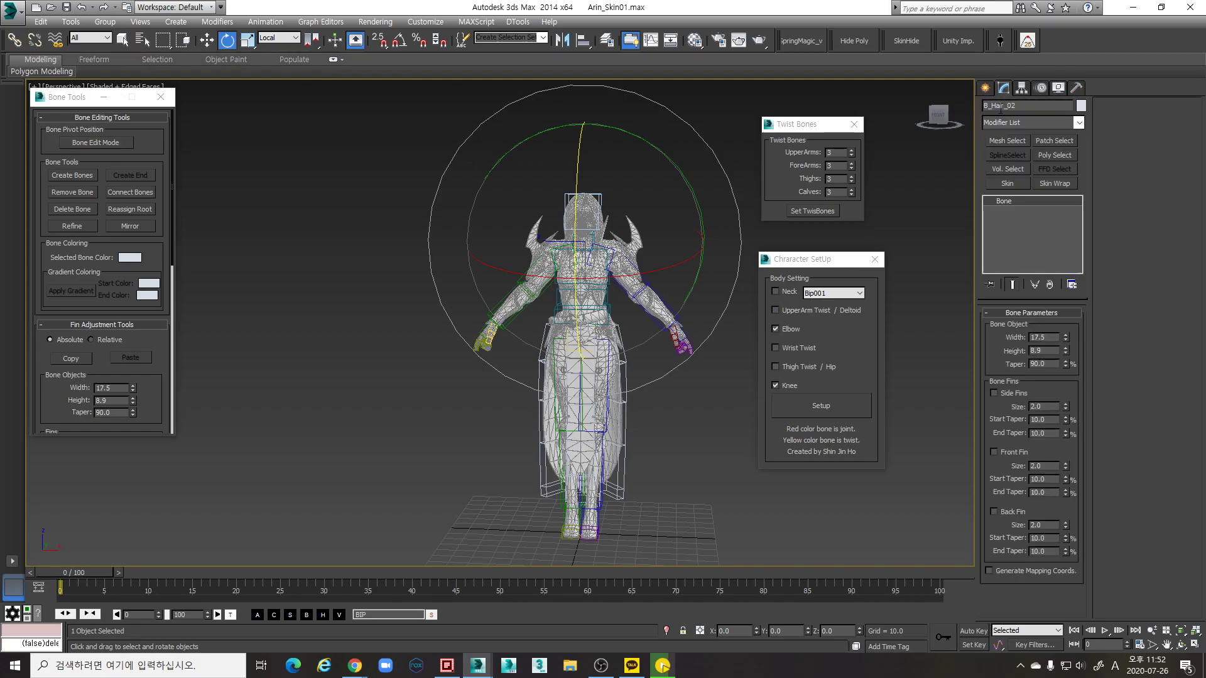
pyautogui.click(1018, 185)
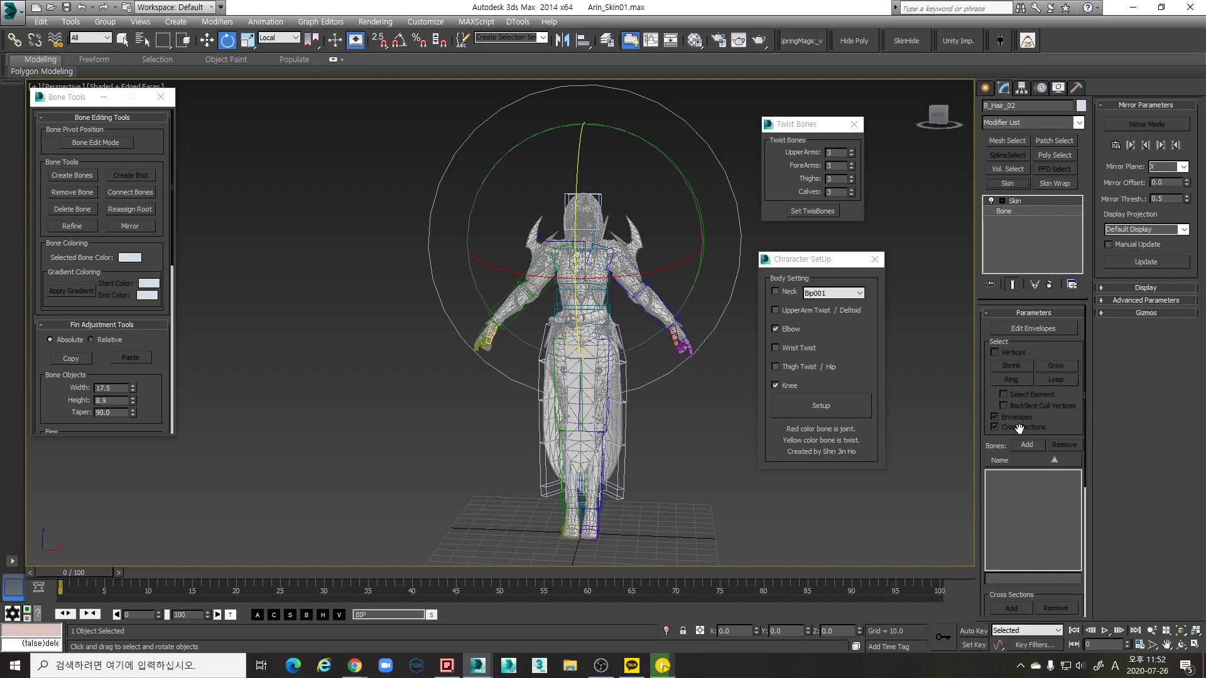
pyautogui.scroll(4, 676, 394)
pyautogui.press('F3')
pyautogui.scroll(-2, 577, 280)
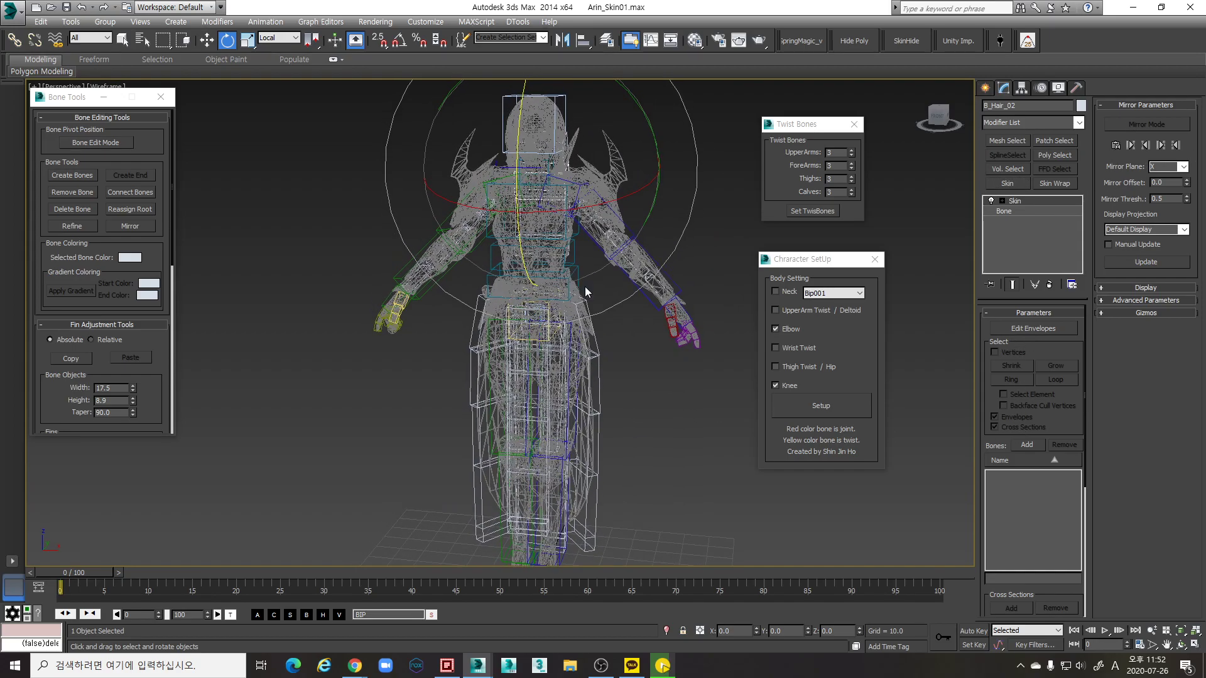
pyautogui.press('F3')
pyautogui.hotkey('ctrl', 'z')
pyautogui.keyDown('alt'); pyautogui.moveTo(673, 374); pyautogui.dragTo(615, 345, button='middle'); pyautogui.keyUp('alt')
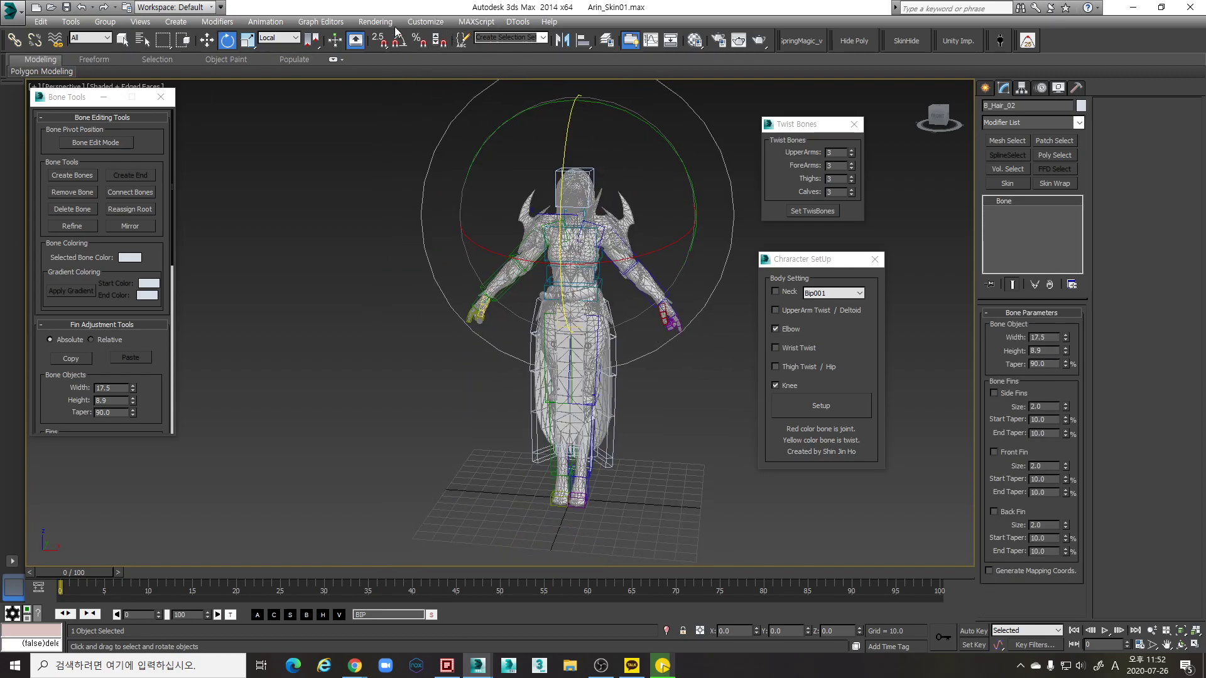
pyautogui.click(266, 23)
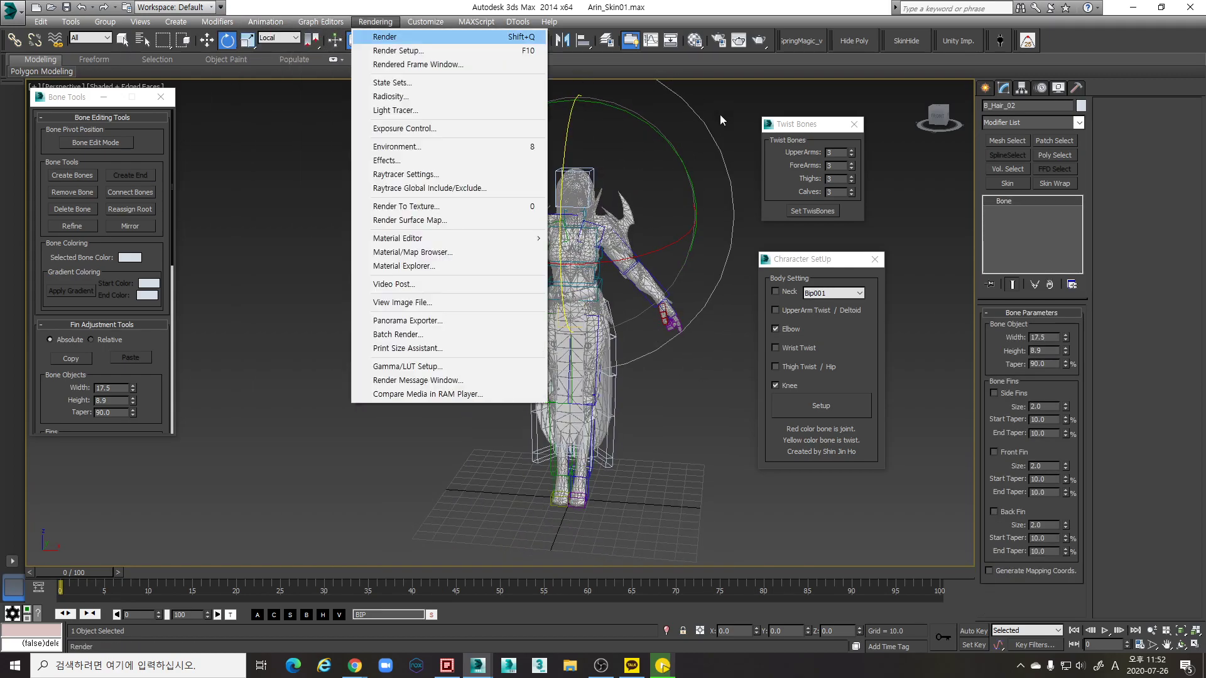
pyautogui.click(631, 447)
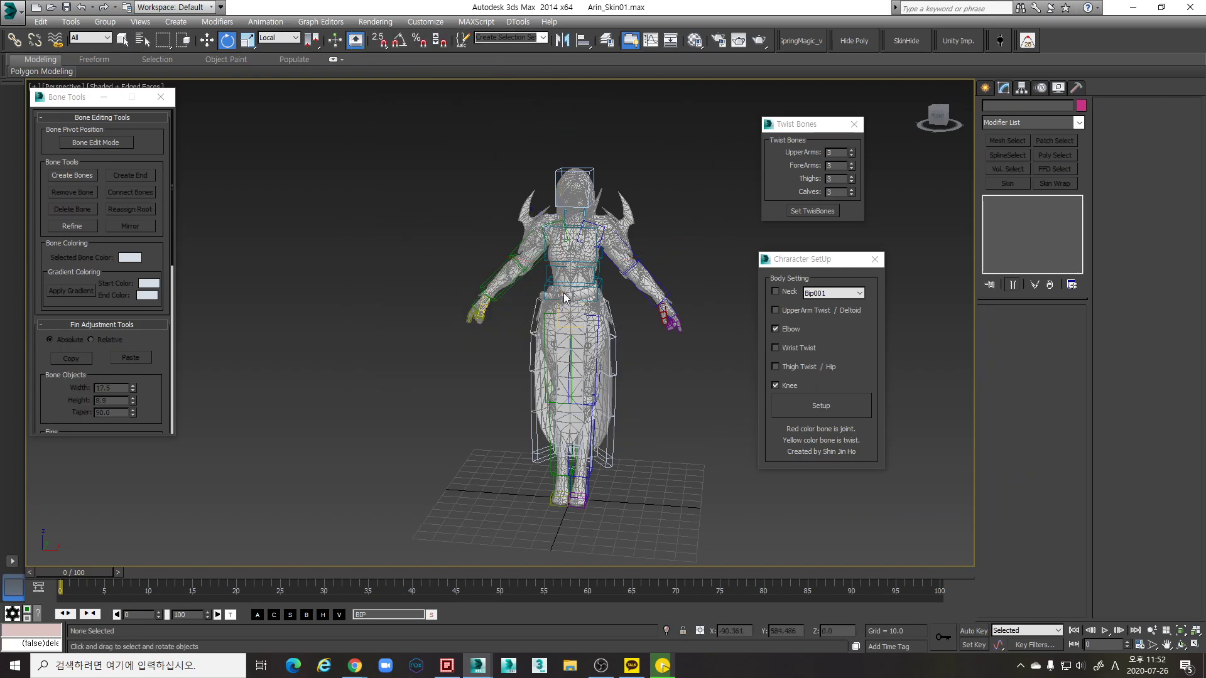
# Unfreeze the Mesh layer, select Arin_SKEL and apply a Skin modifier
pyautogui.click(608, 41)
pyautogui.click(888, 421)
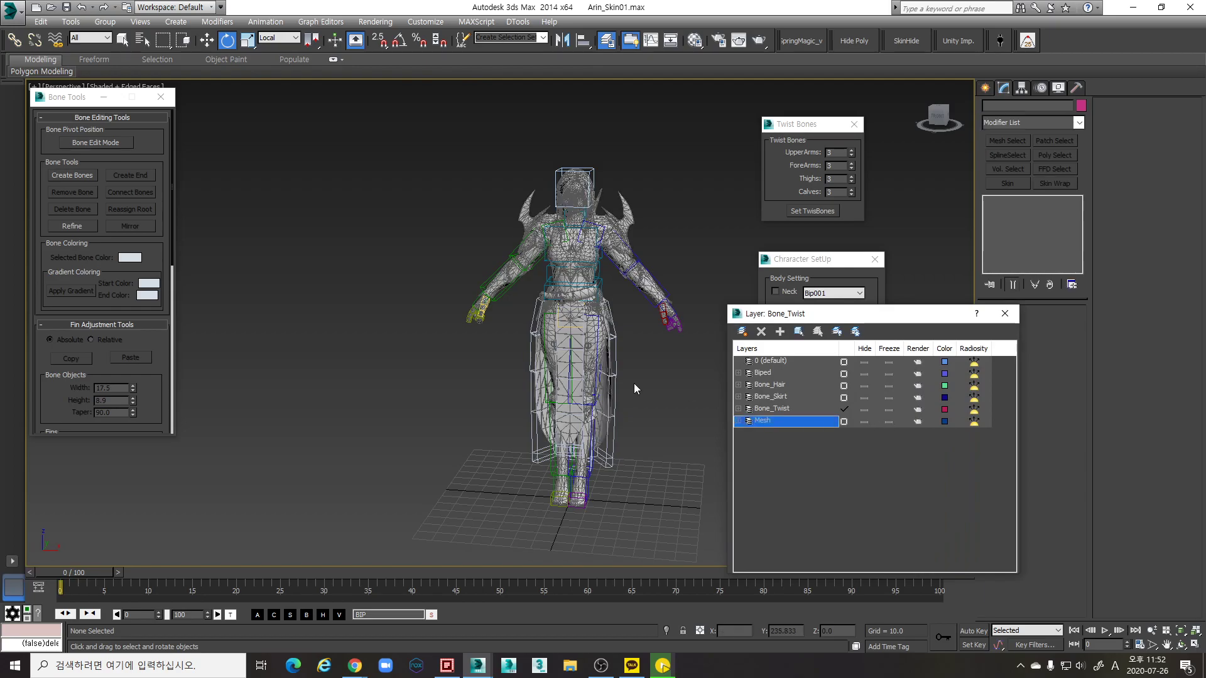
pyautogui.click(595, 345)
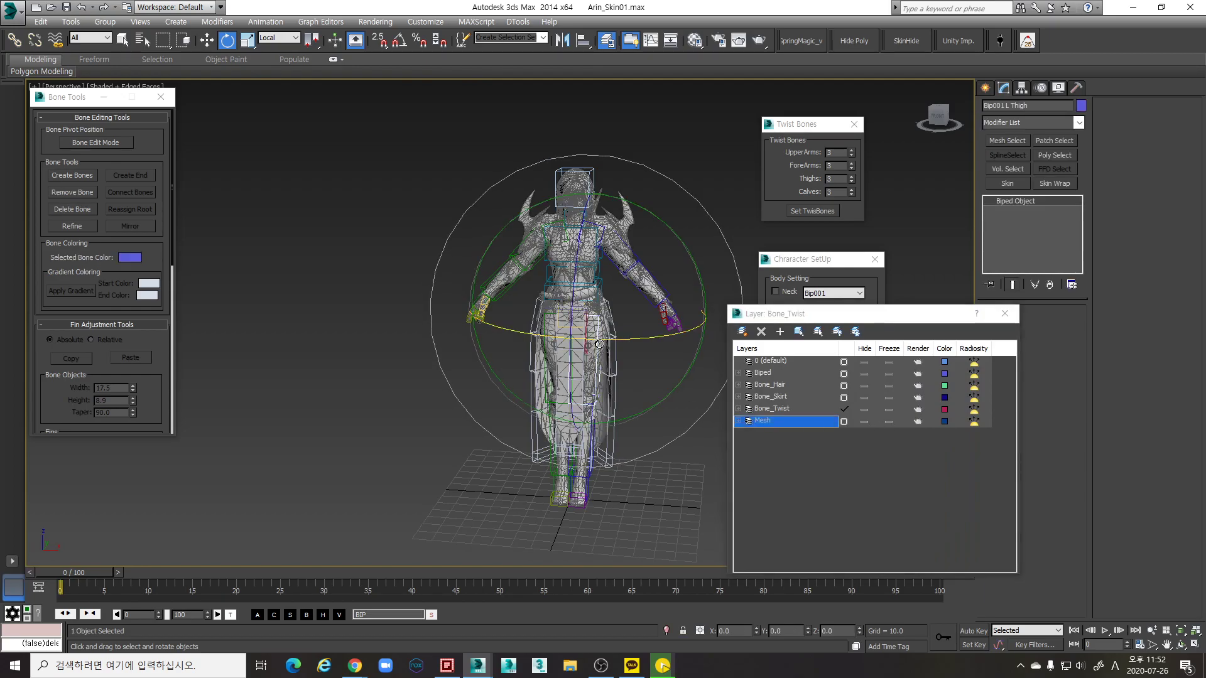
pyautogui.click(599, 343)
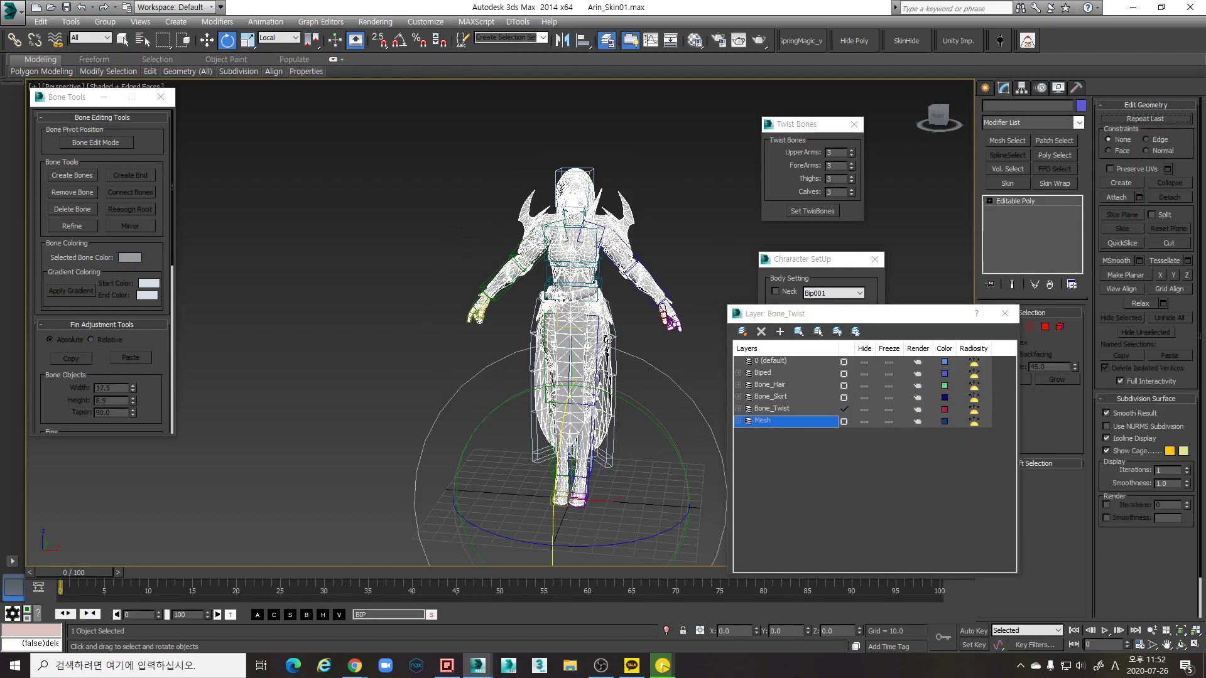
pyautogui.moveTo(960, 314); pyautogui.dragTo(913, 323)
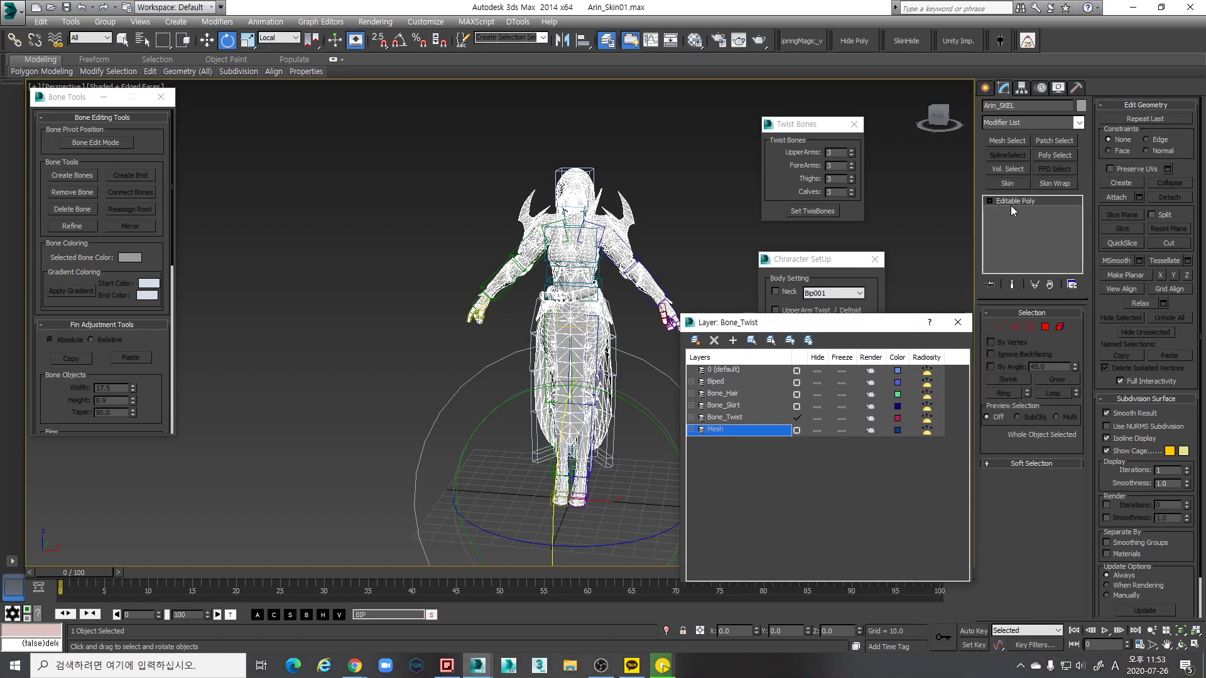
pyautogui.click(1007, 183)
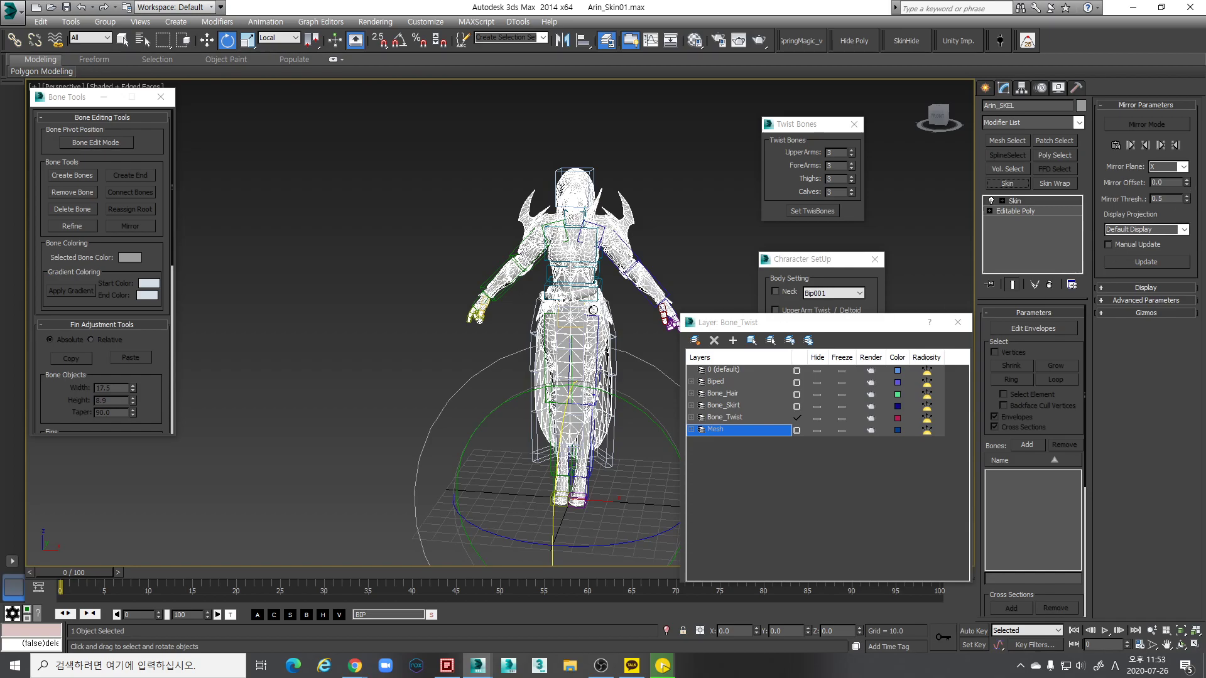
# Orbit around the skinned character from the front and zoom in on its torso
pyautogui.click(938, 116)
pyautogui.keyDown('alt'); pyautogui.moveTo(572, 149); pyautogui.dragTo(601, 175, button='middle'); pyautogui.keyUp('alt')
pyautogui.keyDown('alt'); pyautogui.moveTo(472, 125); pyautogui.dragTo(477, 134, button='middle'); pyautogui.keyUp('alt')
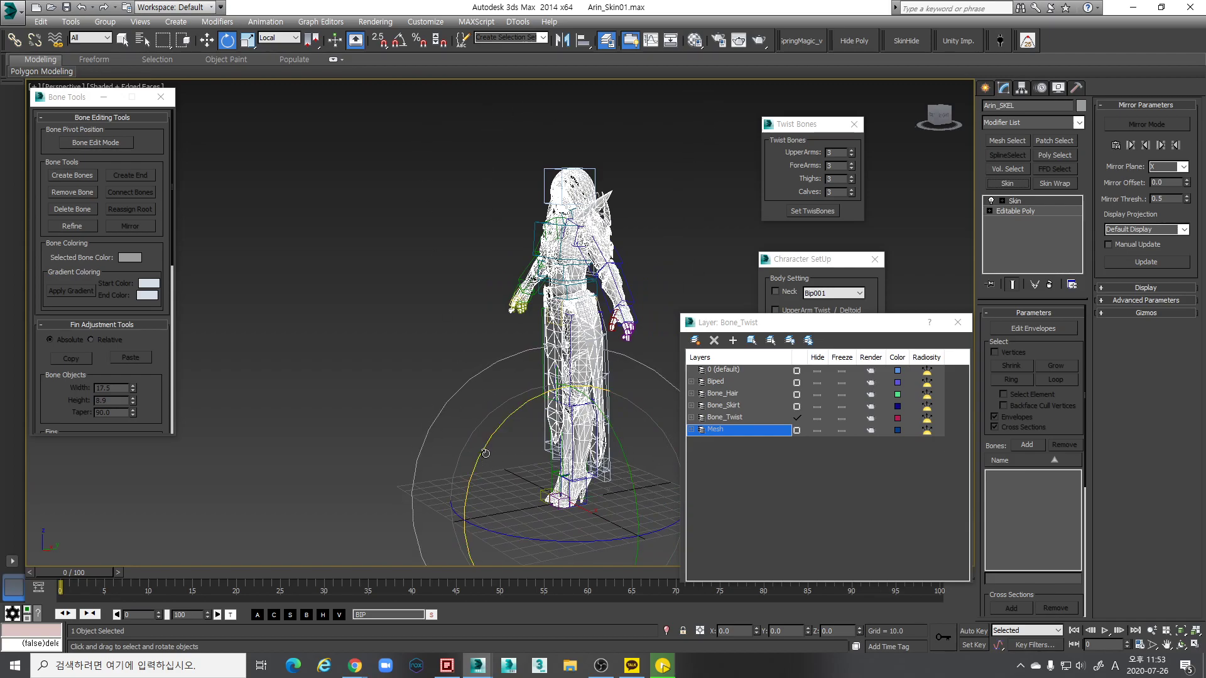
pyautogui.keyDown('alt'); pyautogui.moveTo(481, 353); pyautogui.dragTo(555, 335, button='middle'); pyautogui.keyUp('alt')
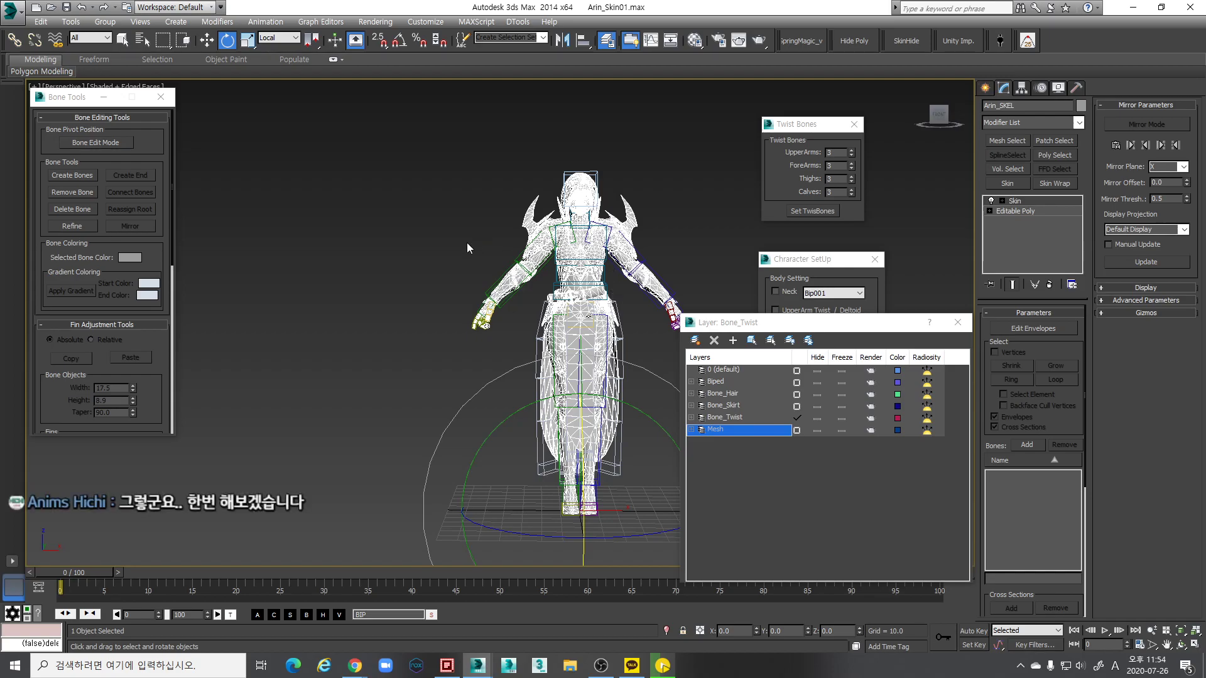
pyautogui.scroll(3, 665, 295)
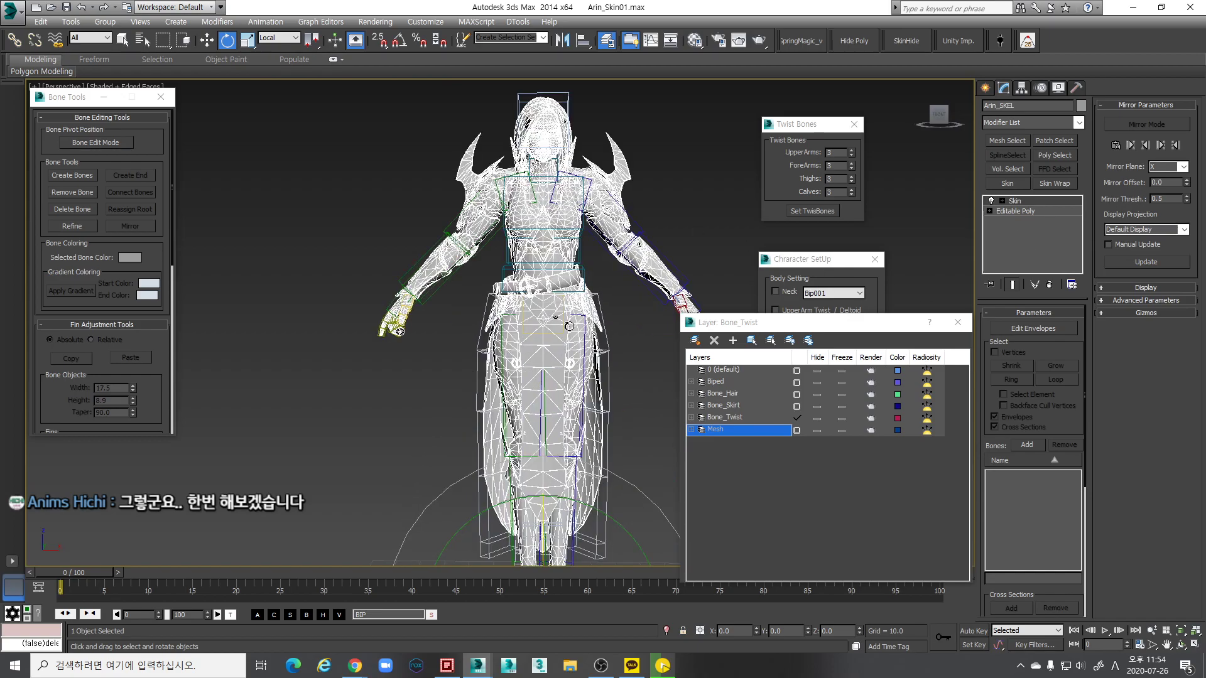
pyautogui.scroll(2, 541, 338)
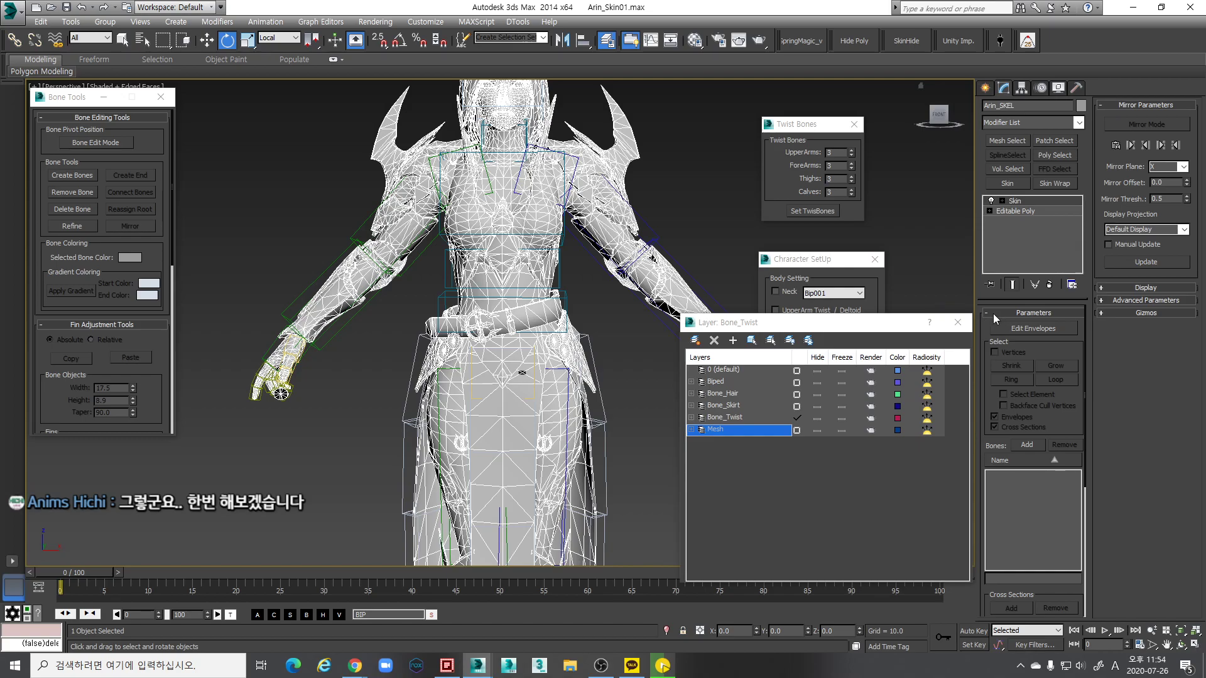
# Close the layer manager and toggle between wireframe and shaded views of the character
pyautogui.click(957, 323)
pyautogui.moveTo(644, 373)
pyautogui.mouseDown(button='middle')
pyautogui.moveTo(639, 326)
pyautogui.moveTo(651, 346)
pyautogui.mouseUp(button='middle')
pyautogui.press('F3')
pyautogui.scroll(-2, 619, 360)
pyautogui.scroll(6, 620, 361)
pyautogui.scroll(-1, 619, 369)
pyautogui.scroll(-1, 631, 363)
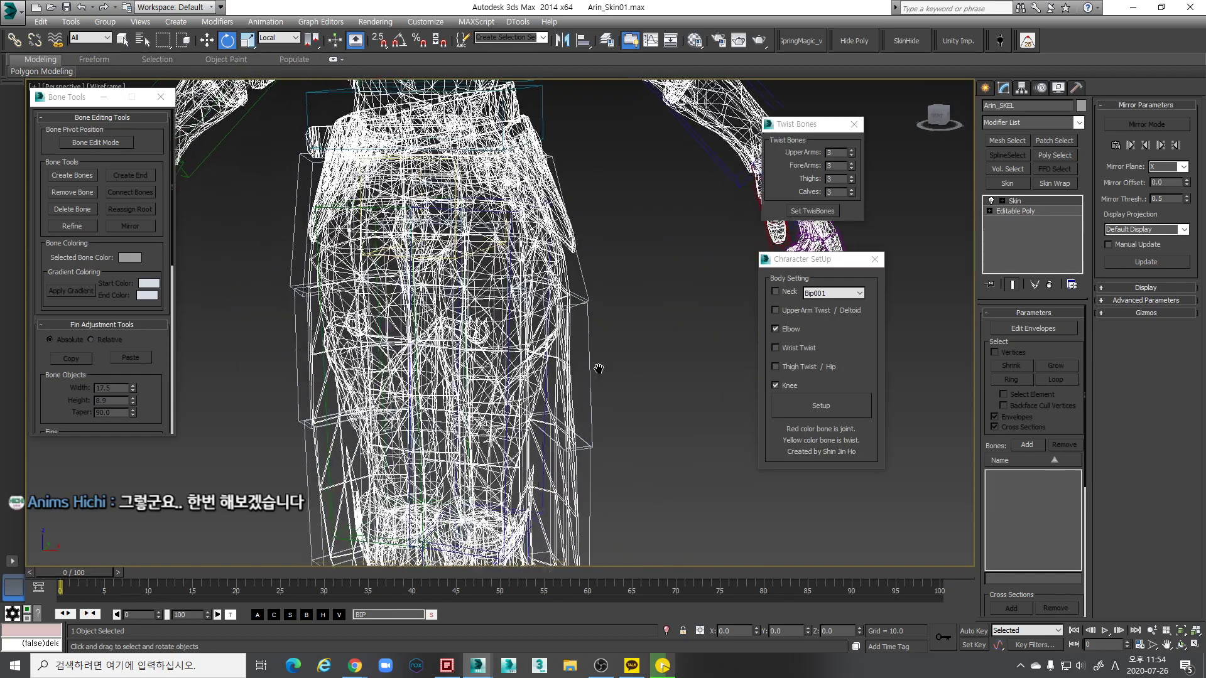
pyautogui.press('F3')
pyautogui.scroll(-3, 565, 362)
# Inspect the hips and both arms from several angles, then frame the whole character
pyautogui.keyDown('alt'); pyautogui.moveTo(564, 363); pyautogui.dragTo(625, 325, button='middle'); pyautogui.keyUp('alt')
pyautogui.scroll(2, 466, 314)
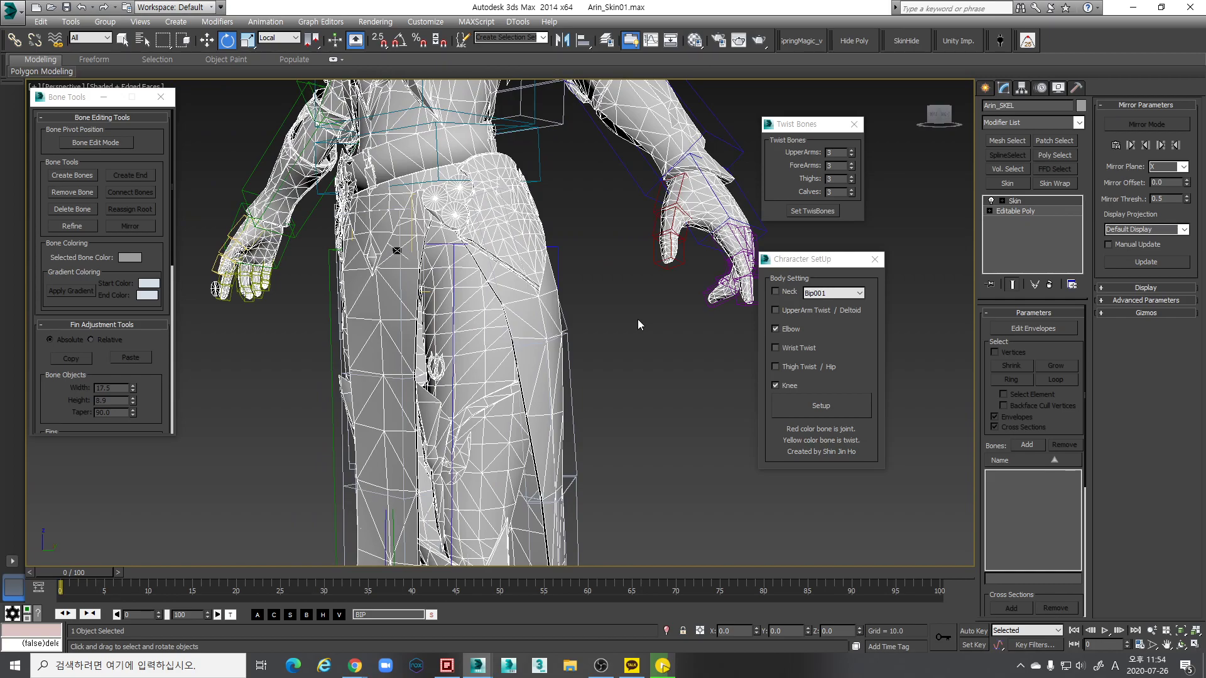
pyautogui.keyDown('alt'); pyautogui.moveTo(636, 319); pyautogui.dragTo(728, 362, button='middle'); pyautogui.keyUp('alt')
pyautogui.scroll(-2, 605, 345)
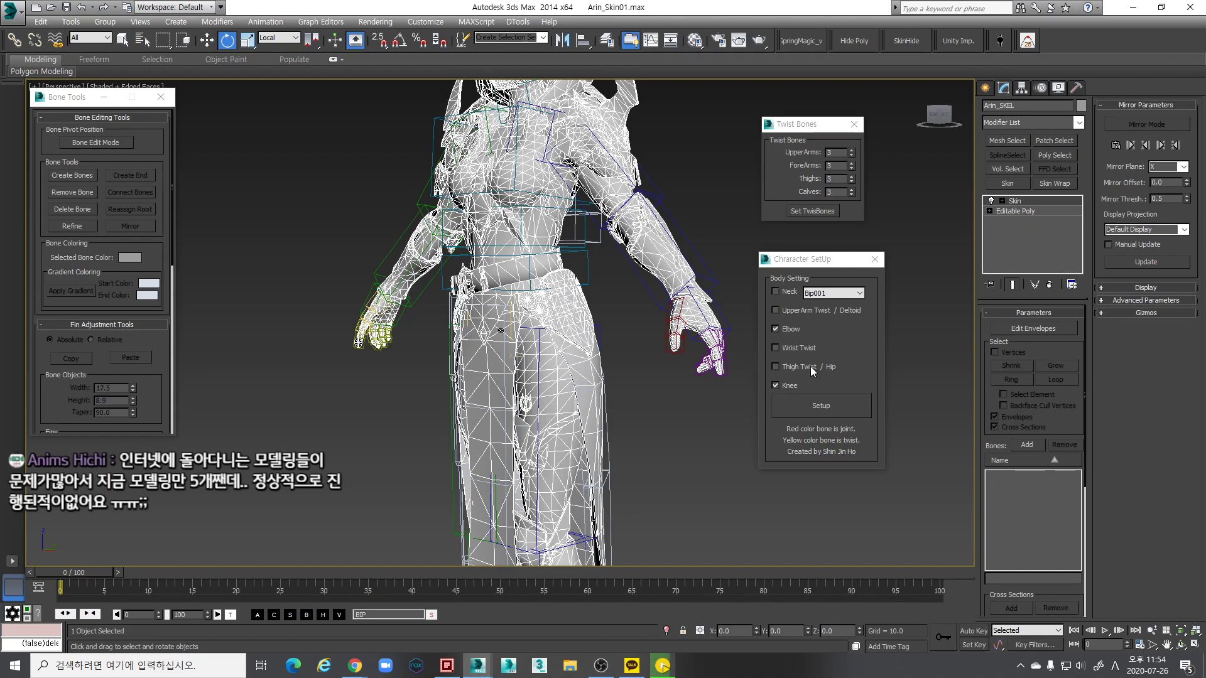
pyautogui.keyDown('alt'); pyautogui.moveTo(517, 392); pyautogui.dragTo(710, 363, button='middle'); pyautogui.keyUp('alt')
pyautogui.scroll(-5, 497, 350)
pyautogui.scroll(5, 710, 363)
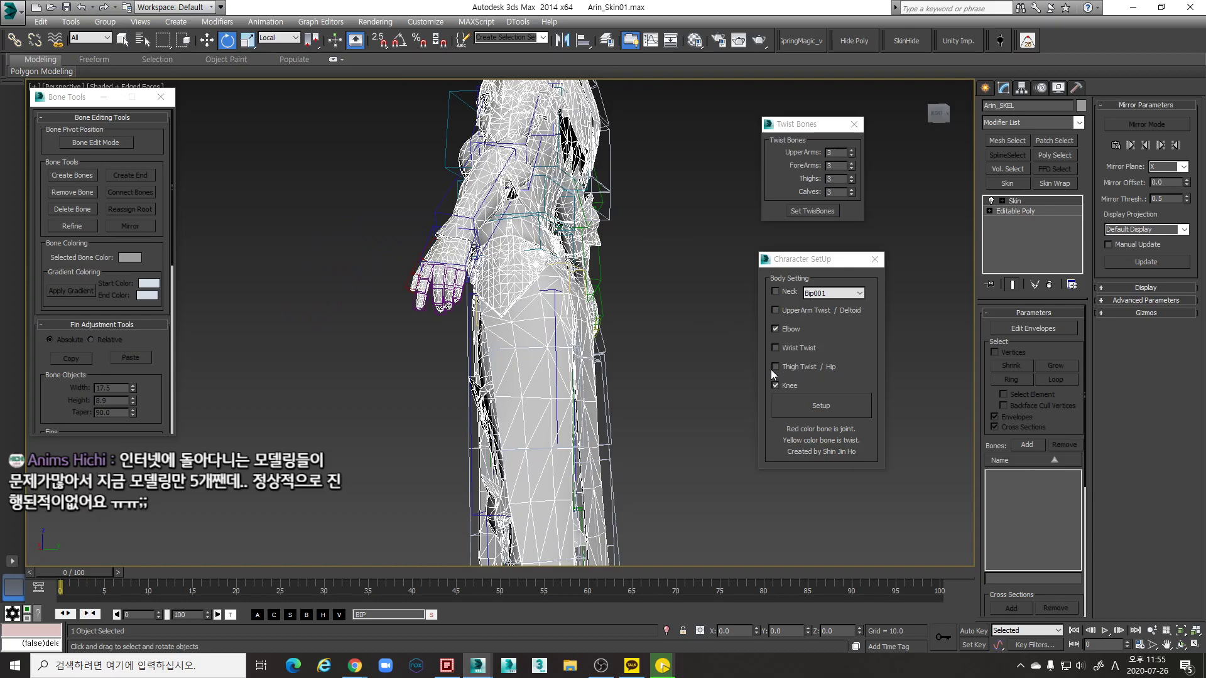
pyautogui.hotkey('shift', 'z')
pyautogui.keyDown('alt'); pyautogui.moveTo(589, 376); pyautogui.dragTo(660, 379, button='middle'); pyautogui.keyUp('alt')
pyautogui.scroll(3, 617, 375)
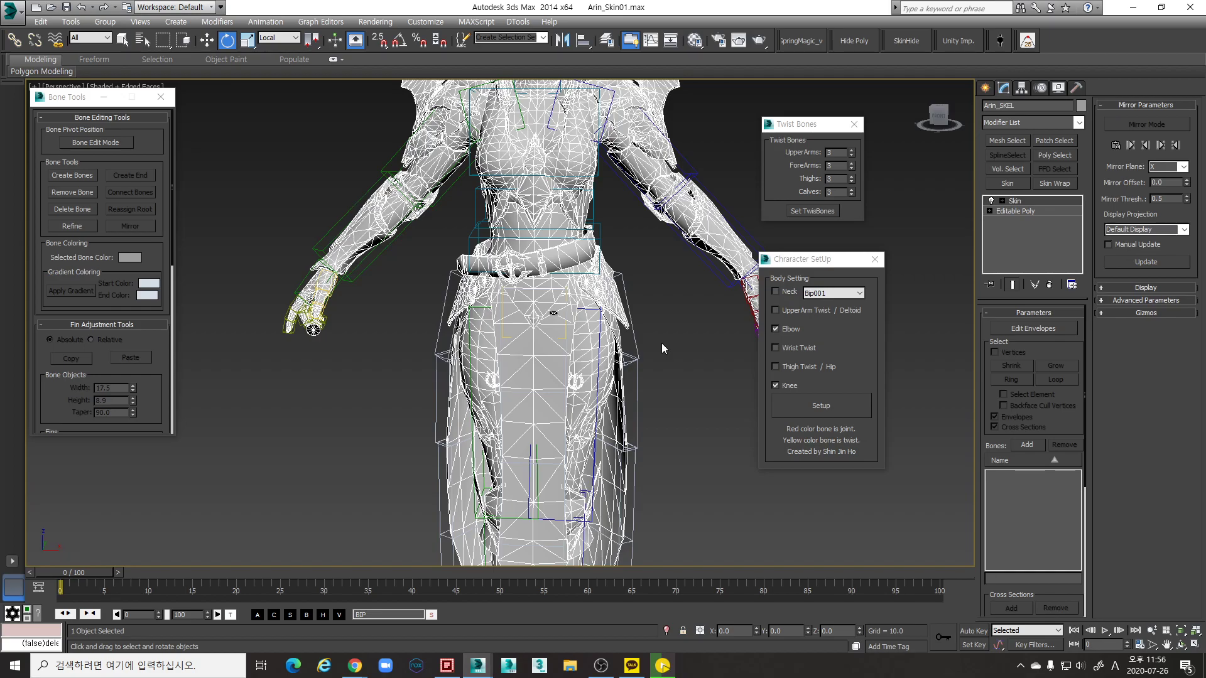
# Orbit and zoom to view the skinned character sideways, front-on and around the waist
pyautogui.scroll(-5, 559, 313)
pyautogui.keyDown('alt'); pyautogui.moveTo(558, 312); pyautogui.dragTo(595, 311, button='middle'); pyautogui.keyUp('alt')
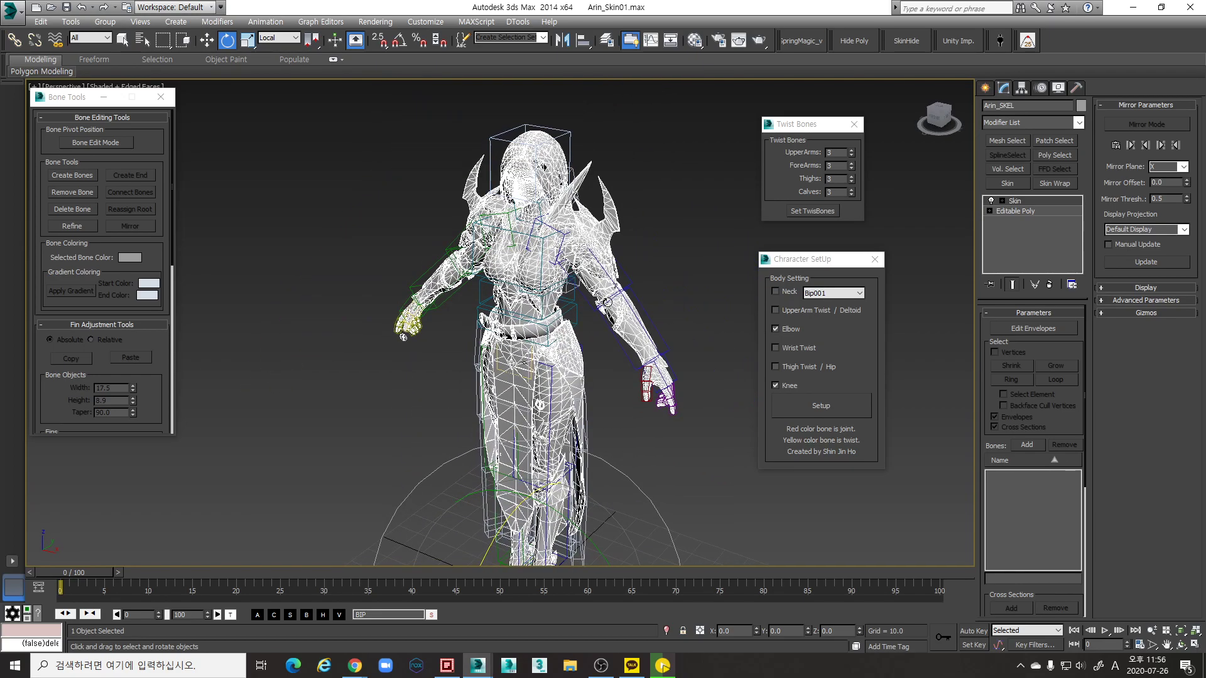
pyautogui.scroll(3, 576, 350)
pyautogui.keyDown('alt'); pyautogui.moveTo(553, 373); pyautogui.dragTo(552, 380, button='middle'); pyautogui.keyUp('alt')
pyautogui.scroll(4, 555, 396)
pyautogui.scroll(-6, 555, 396)
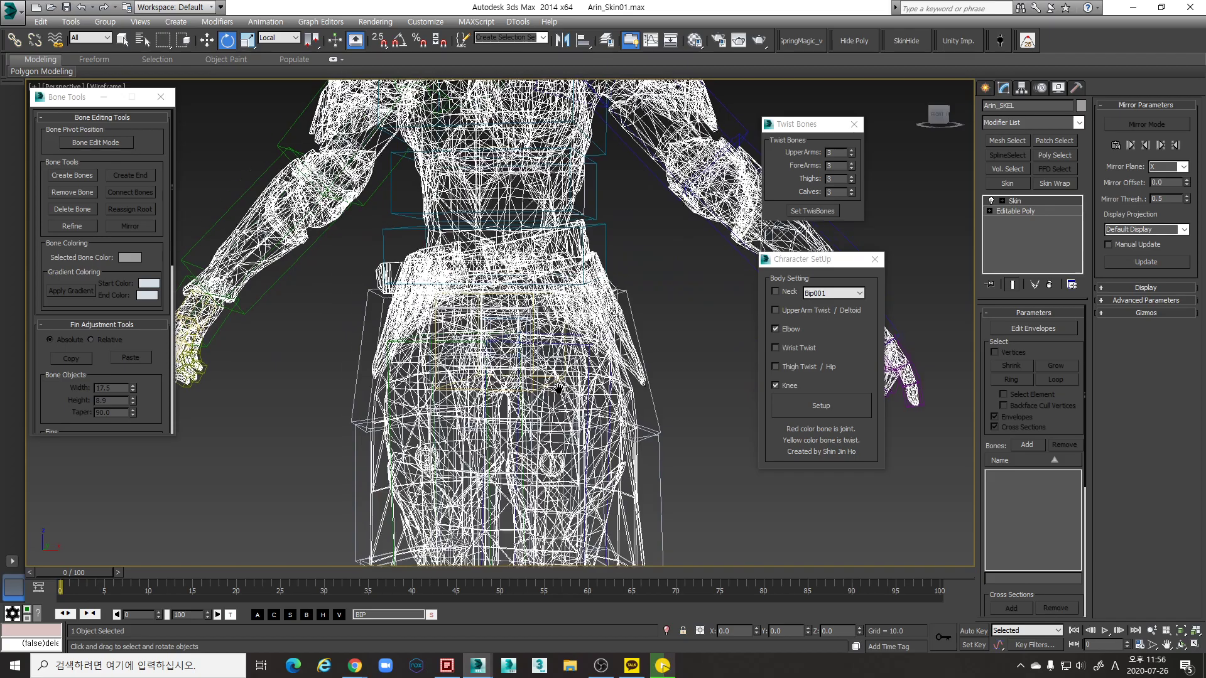
pyautogui.scroll(6, 569, 415)
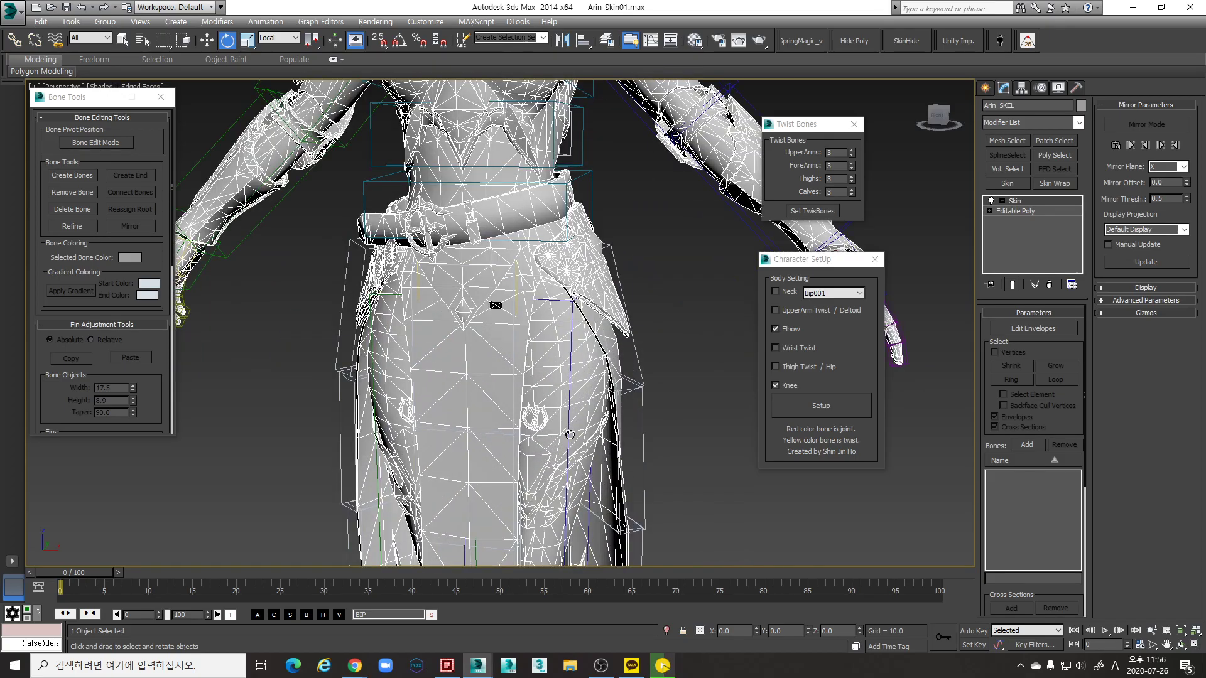
pyautogui.keyDown('alt'); pyautogui.moveTo(529, 447); pyautogui.dragTo(534, 446, button='middle'); pyautogui.keyUp('alt')
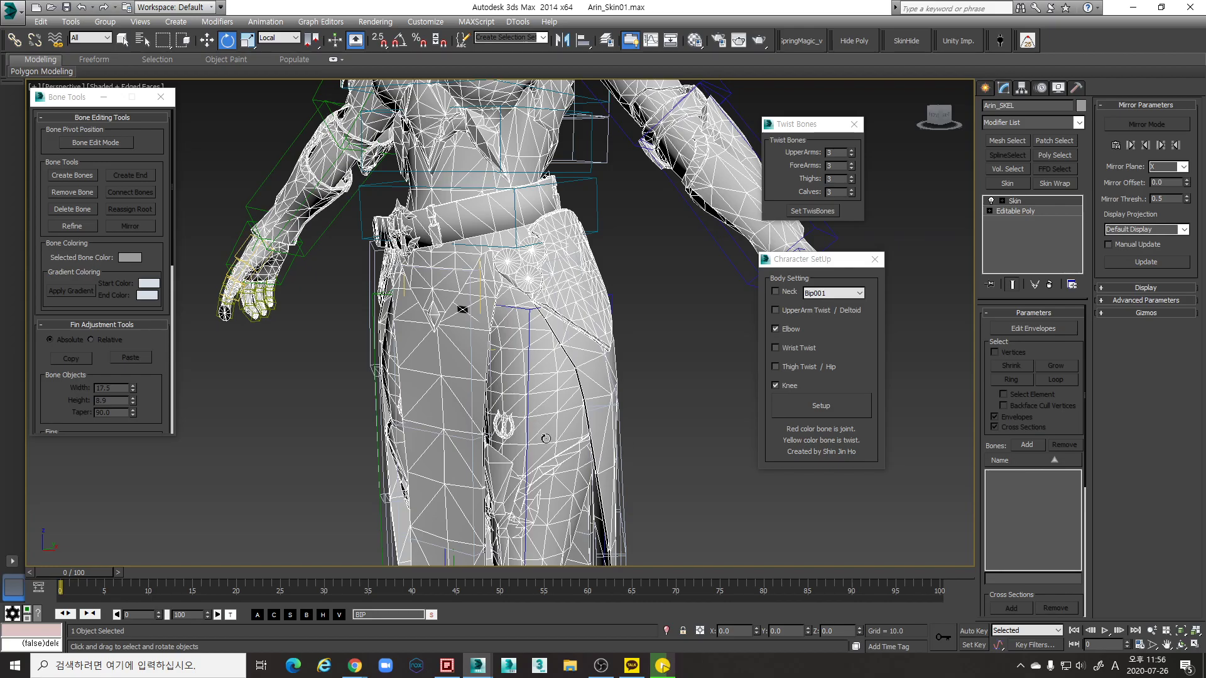
pyautogui.scroll(-10, 546, 439)
pyautogui.scroll(8, 609, 387)
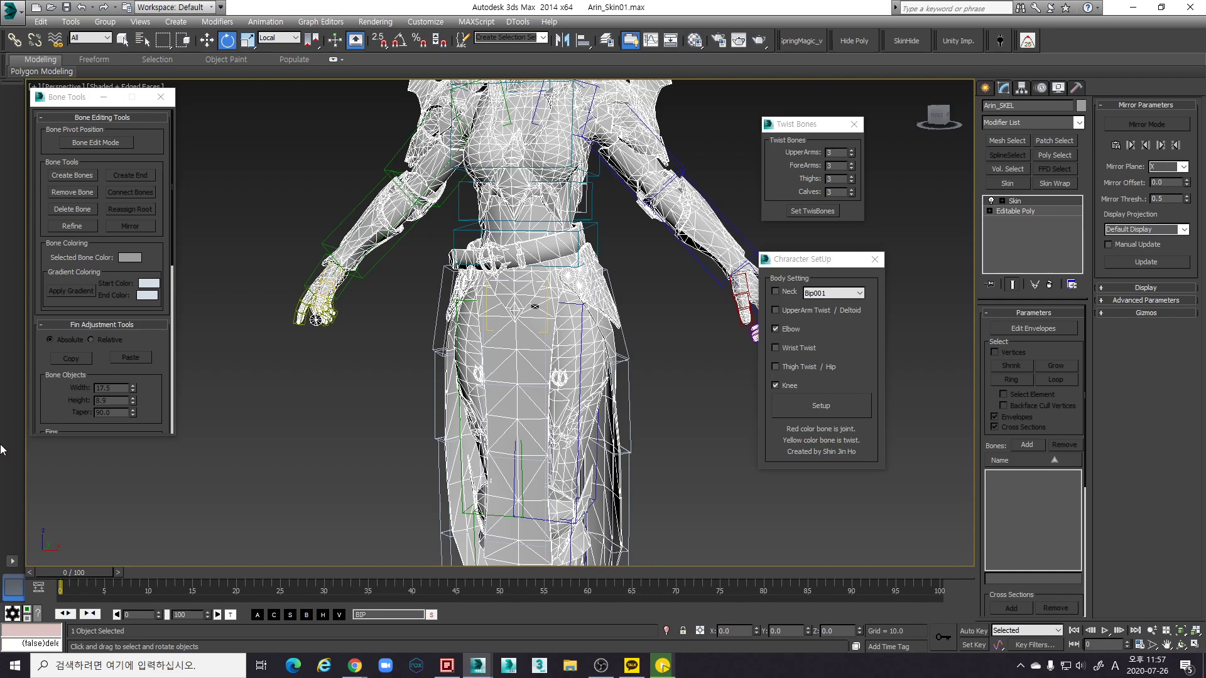
# View the character's head and back, then run Character SetUp with Elbow and Knee enabled
pyautogui.scroll(2, 604, 402)
pyautogui.scroll(-3, 604, 398)
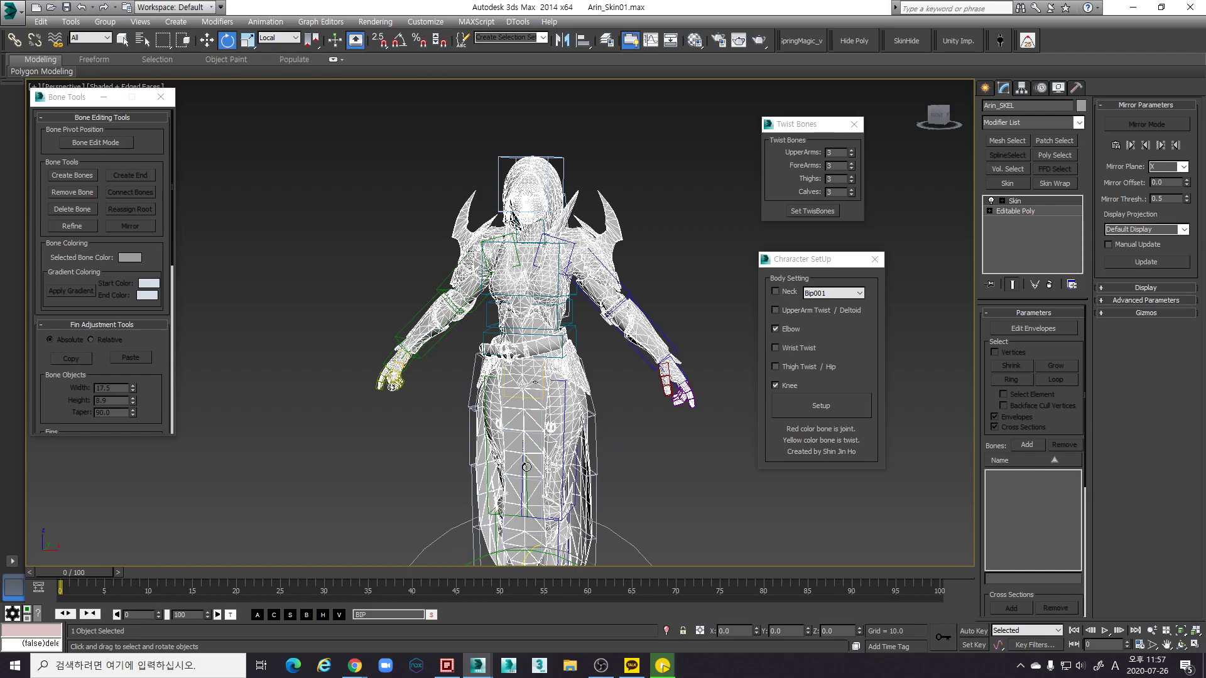
pyautogui.scroll(3, 510, 441)
pyautogui.moveTo(722, 295); pyautogui.dragTo(708, 359, button='middle')
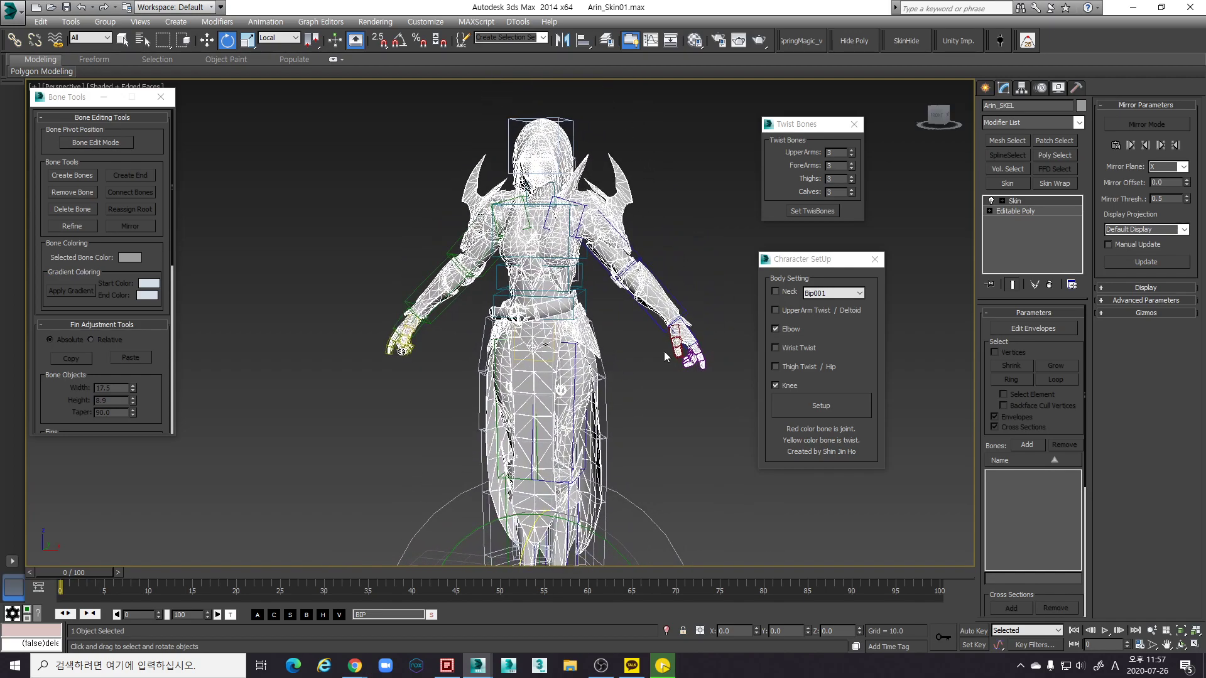
pyautogui.scroll(5, 604, 363)
pyautogui.scroll(-3, 563, 362)
pyautogui.keyDown('alt'); pyautogui.moveTo(563, 362); pyautogui.dragTo(685, 382, button='middle'); pyautogui.keyUp('alt')
pyautogui.scroll(-2, 505, 408)
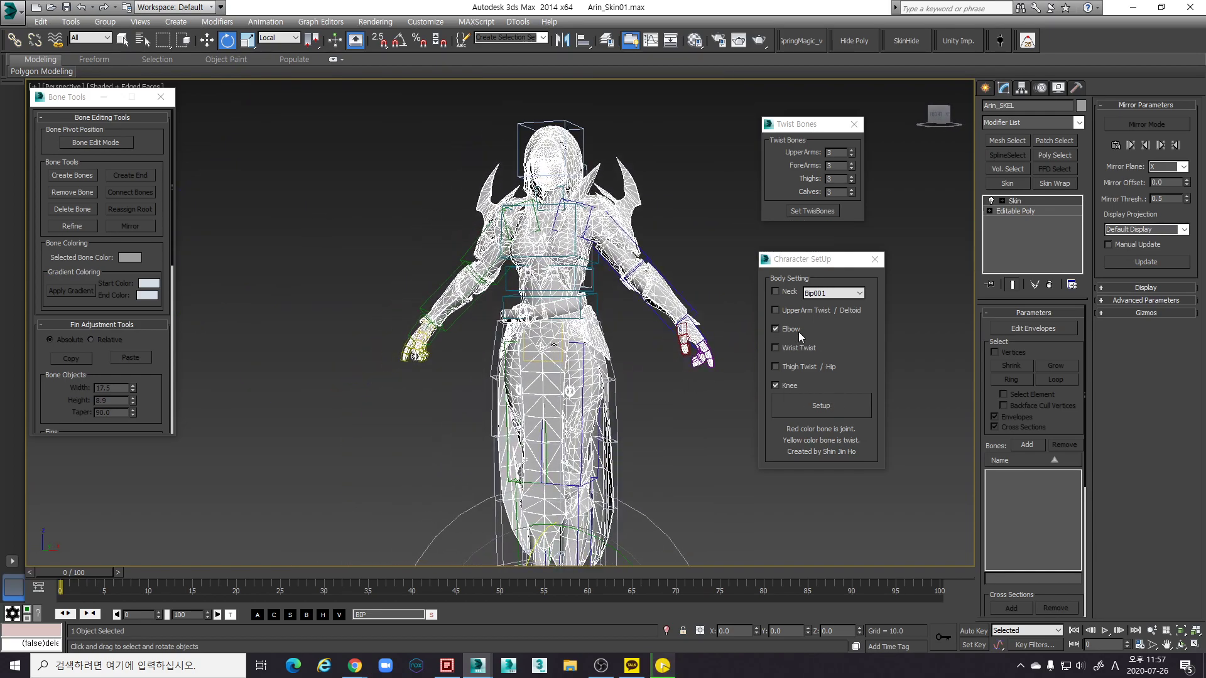
pyautogui.click(820, 407)
# Inspect the rig in wireframe (F3), then return to shaded display with edges
pyautogui.scroll(-2, 657, 442)
pyautogui.press('F3')
pyautogui.scroll(3, 634, 401)
pyautogui.scroll(5, 634, 401)
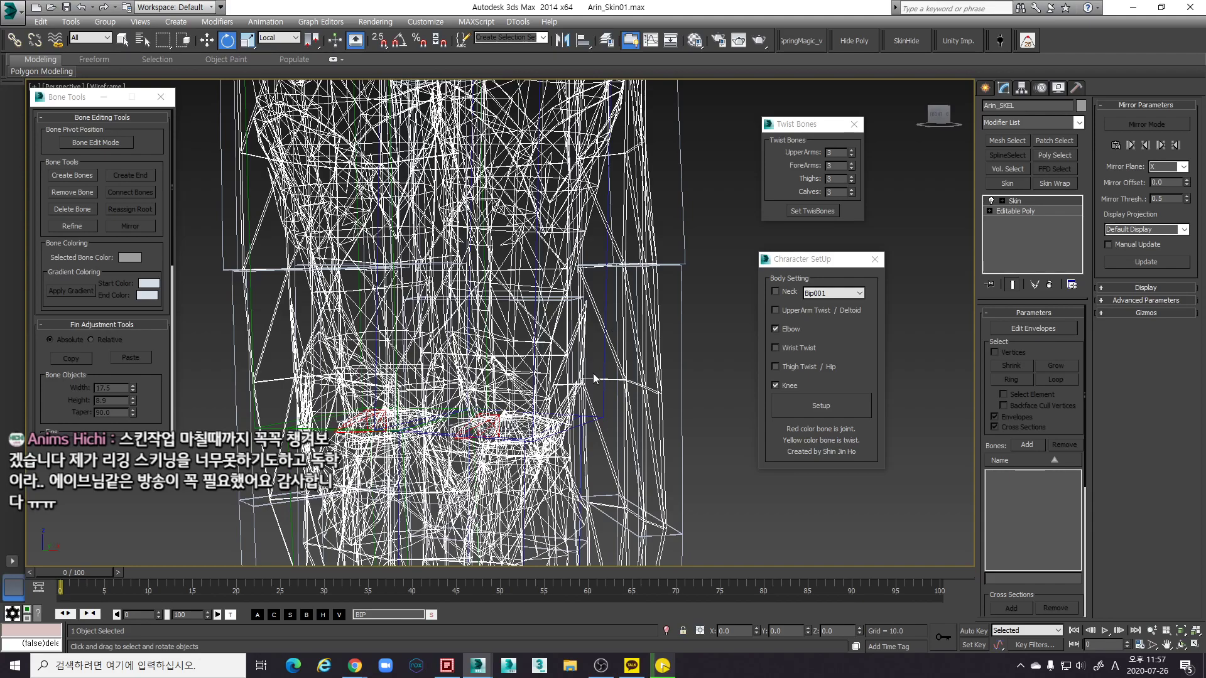
pyautogui.press('F3')
# Orbit and zoom to a frontal view to check the rig at the knees and face
pyautogui.scroll(-3, 486, 381)
pyautogui.scroll(-5, 486, 381)
pyautogui.keyDown('alt'); pyautogui.moveTo(486, 381); pyautogui.dragTo(584, 353, button='middle'); pyautogui.keyUp('alt')
pyautogui.scroll(5, 558, 343)
pyautogui.scroll(6, 589, 359)
pyautogui.scroll(-3, 583, 353)
pyautogui.scroll(4, 564, 349)
pyautogui.scroll(-4, 564, 348)
pyautogui.scroll(4, 580, 364)
pyautogui.scroll(-4, 555, 353)
pyautogui.keyDown('alt'); pyautogui.moveTo(560, 350); pyautogui.dragTo(524, 336, button='middle'); pyautogui.keyUp('alt')
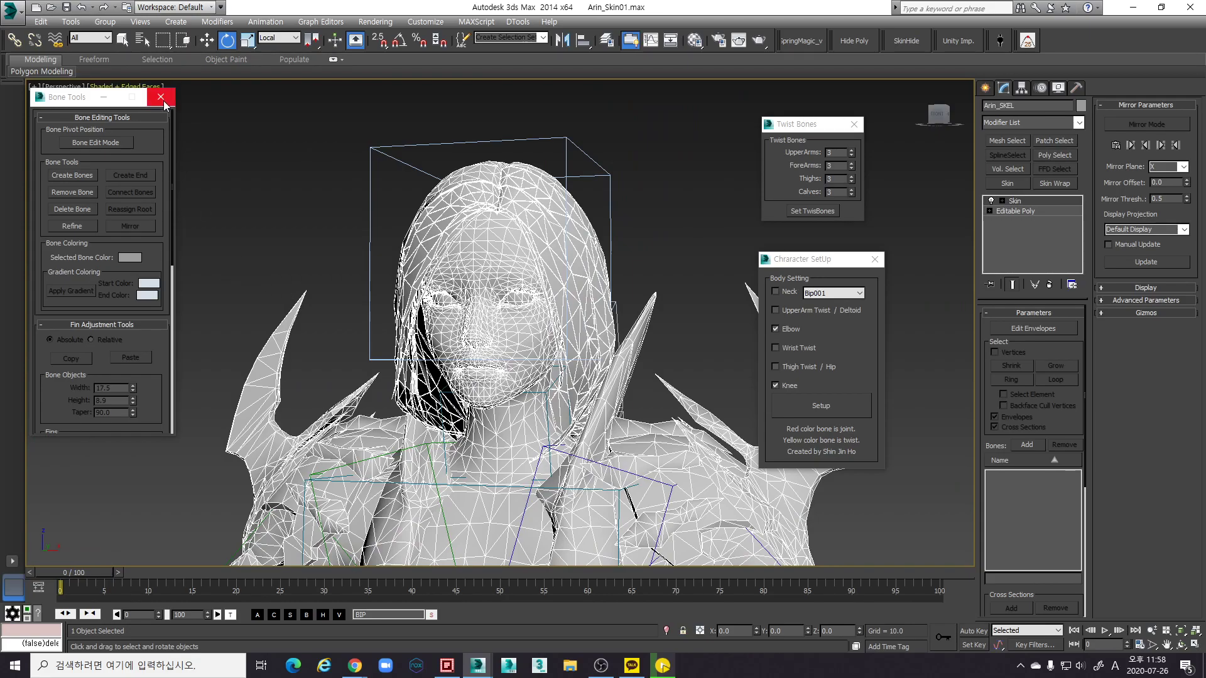
pyautogui.click(161, 97)
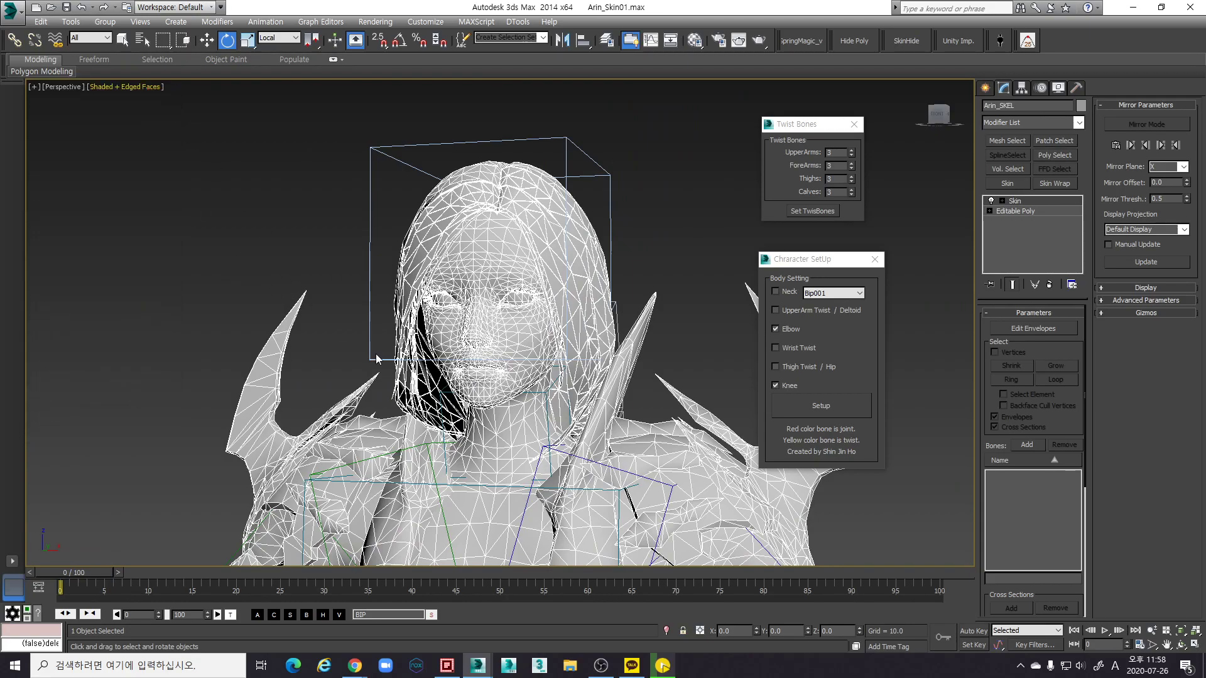
pyautogui.scroll(-3, 363, 344)
pyautogui.click(874, 259)
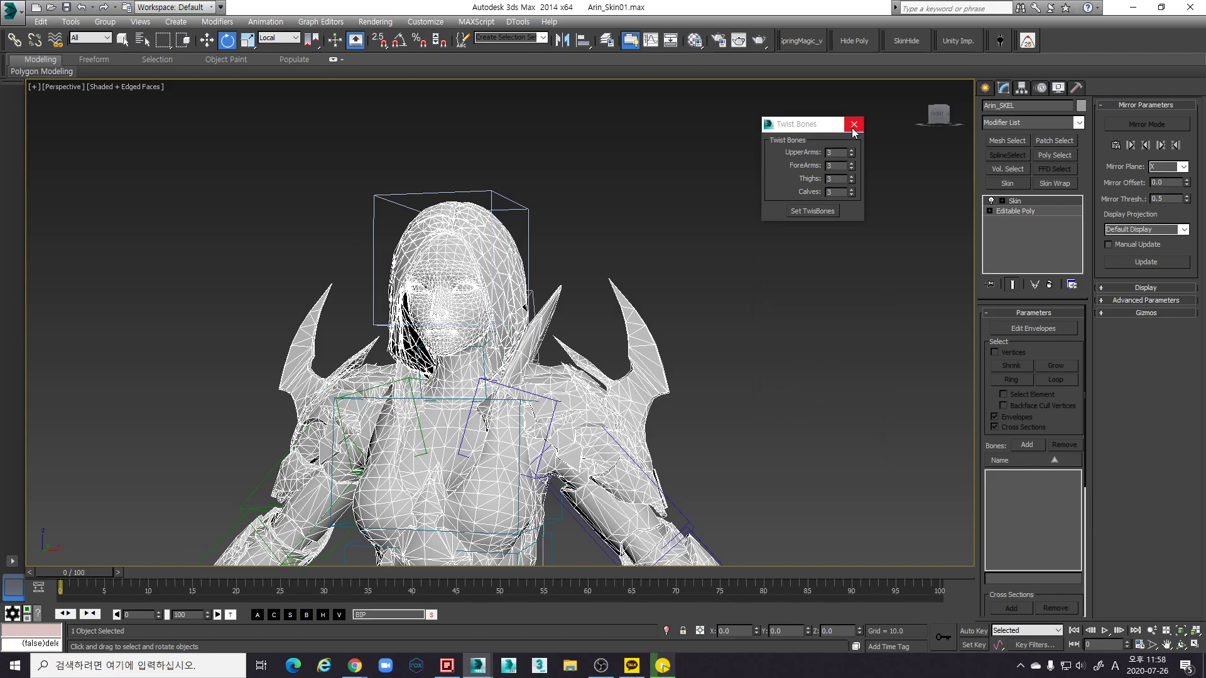
pyautogui.click(853, 124)
pyautogui.scroll(-5, 626, 290)
pyautogui.keyDown('alt'); pyautogui.moveTo(625, 292); pyautogui.dragTo(601, 331, button='middle'); pyautogui.keyUp('alt')
pyautogui.scroll(8, 601, 330)
pyautogui.scroll(4, 602, 331)
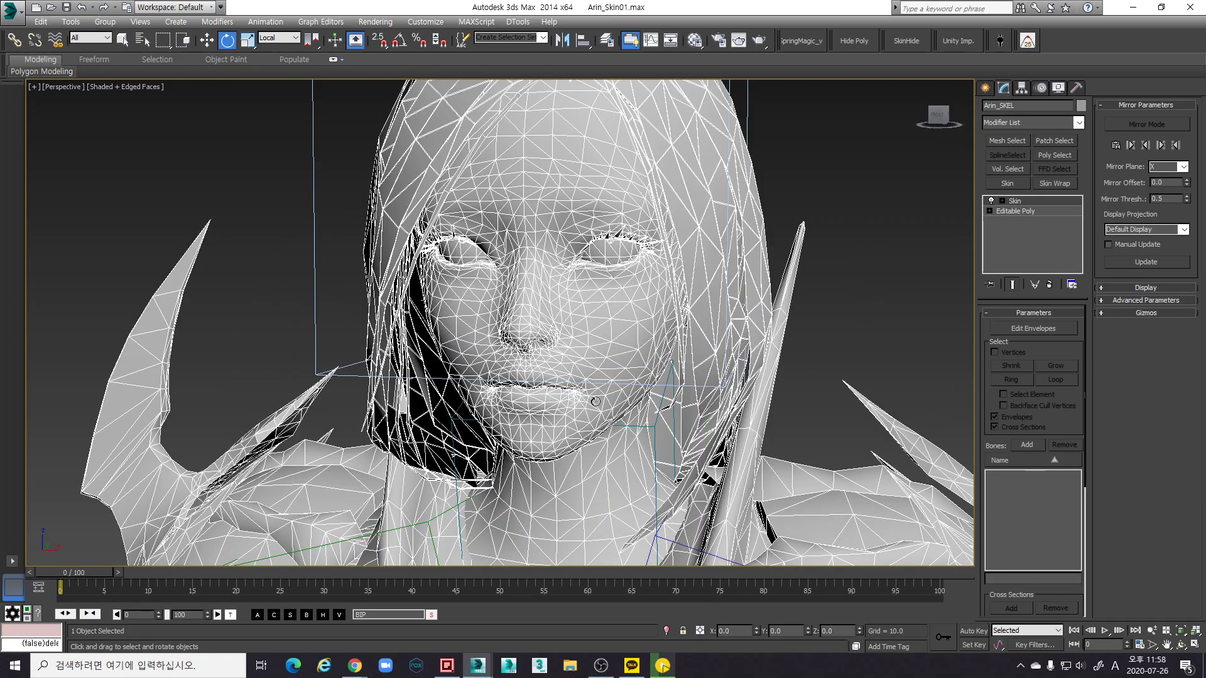
pyautogui.keyDown('alt'); pyautogui.moveTo(595, 401); pyautogui.dragTo(506, 402, button='middle'); pyautogui.keyUp('alt')
pyautogui.scroll(10, 551, 350)
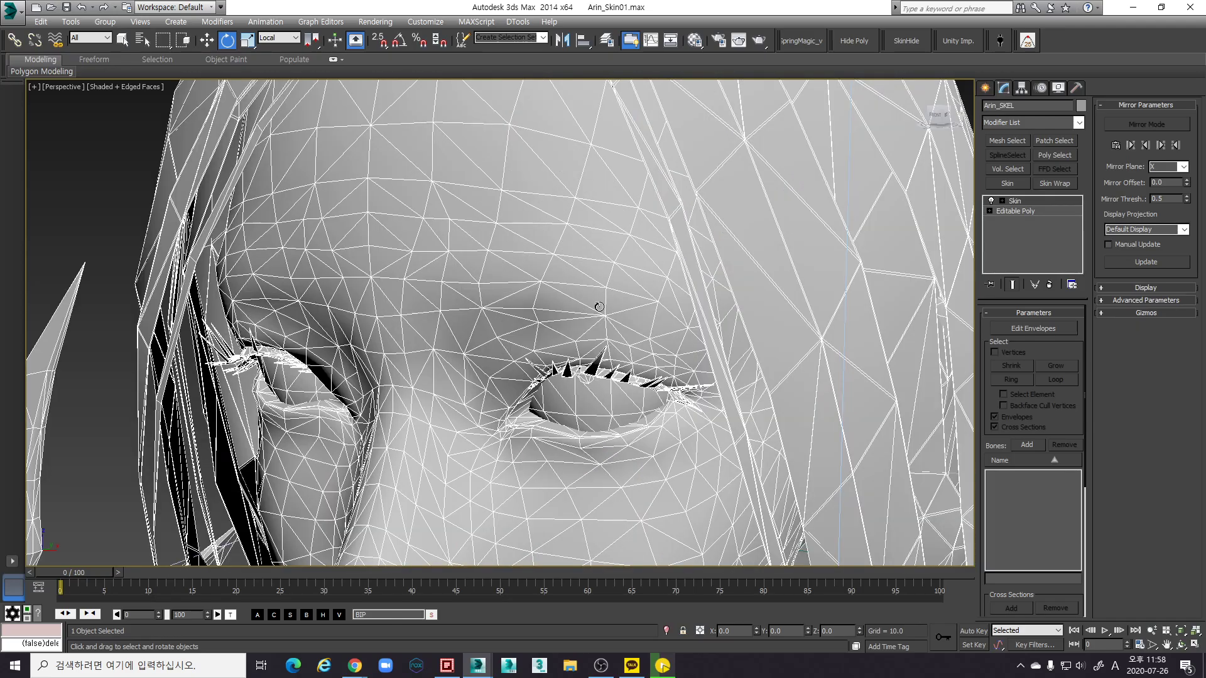
pyautogui.keyDown('alt'); pyautogui.moveTo(597, 304); pyautogui.dragTo(620, 297, button='middle'); pyautogui.keyUp('alt')
pyautogui.scroll(-8, 608, 345)
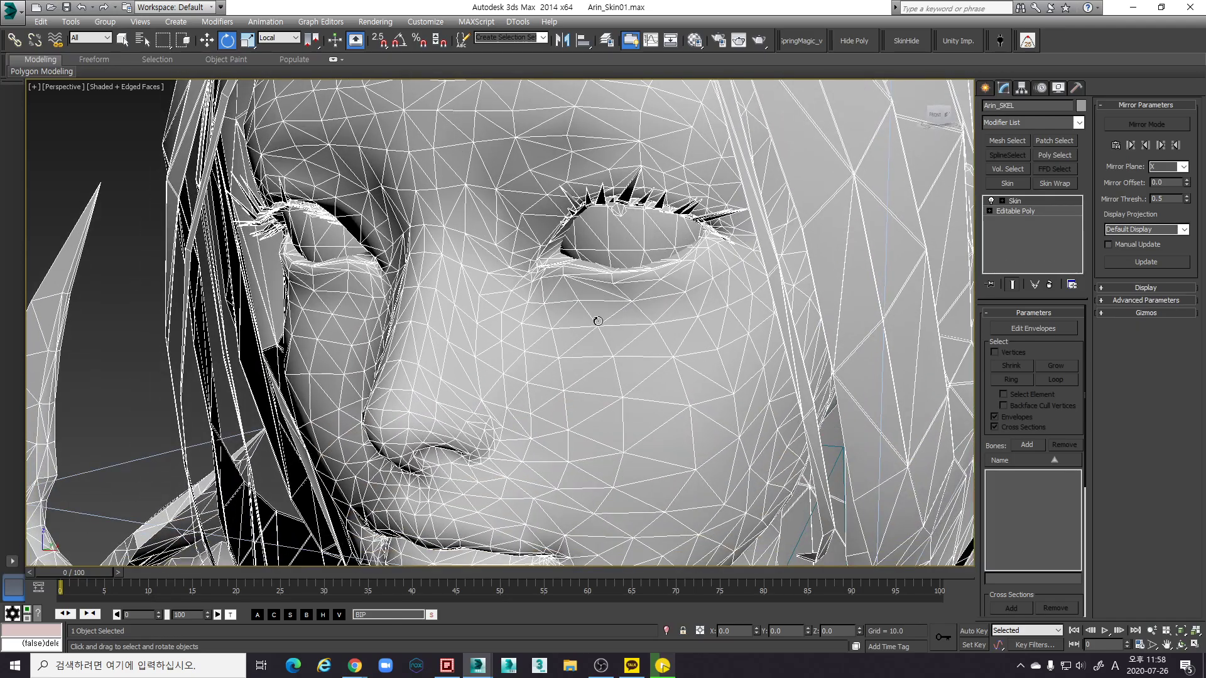
pyautogui.keyDown('alt'); pyautogui.moveTo(610, 375); pyautogui.dragTo(545, 339, button='middle'); pyautogui.keyUp('alt')
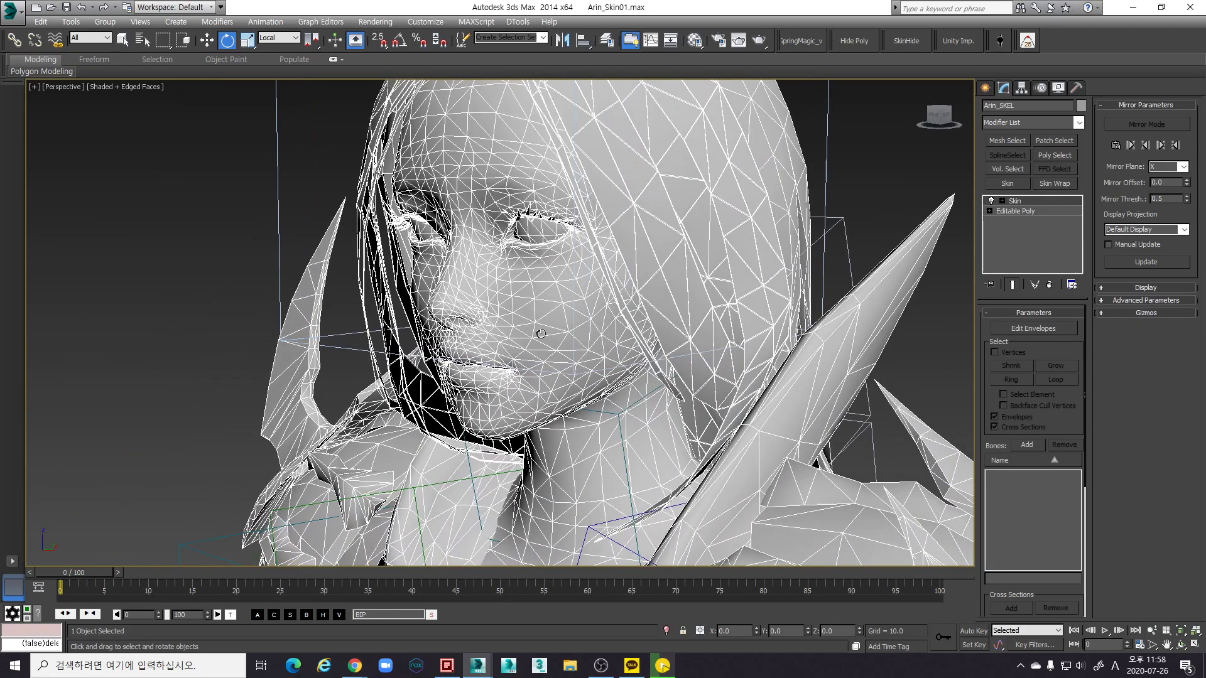
pyautogui.scroll(-6, 528, 339)
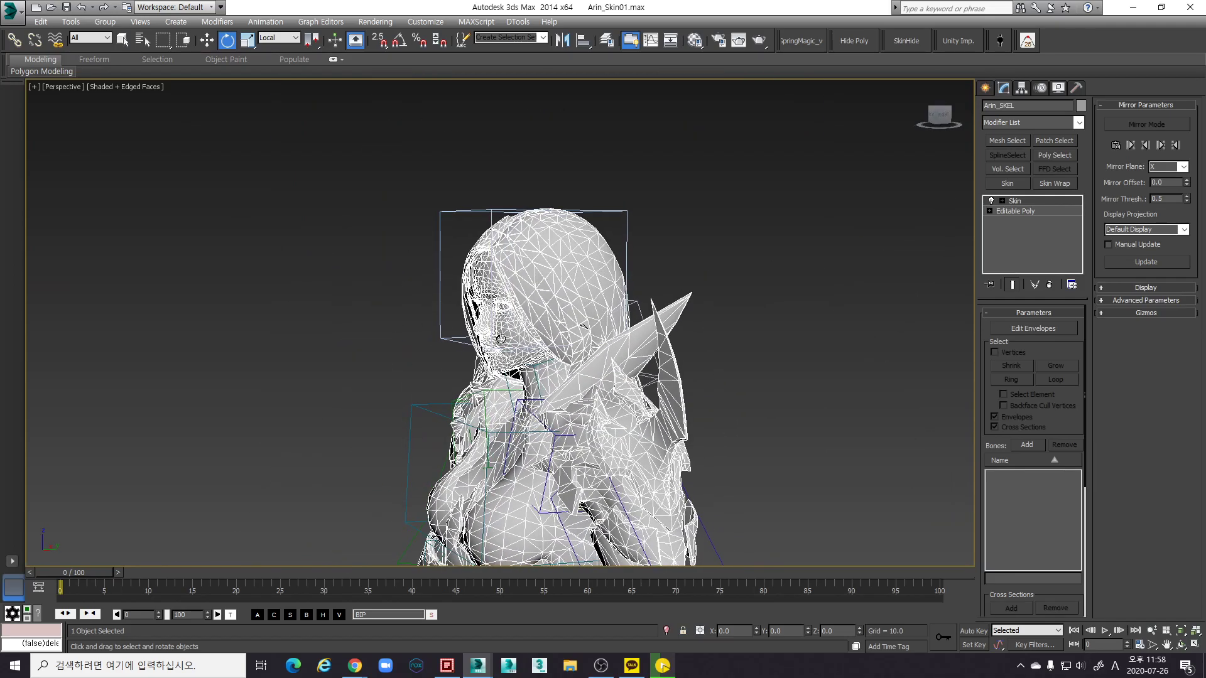
pyautogui.scroll(3, 507, 358)
pyautogui.keyDown('alt'); pyautogui.moveTo(513, 371); pyautogui.dragTo(575, 355, button='middle'); pyautogui.keyUp('alt')
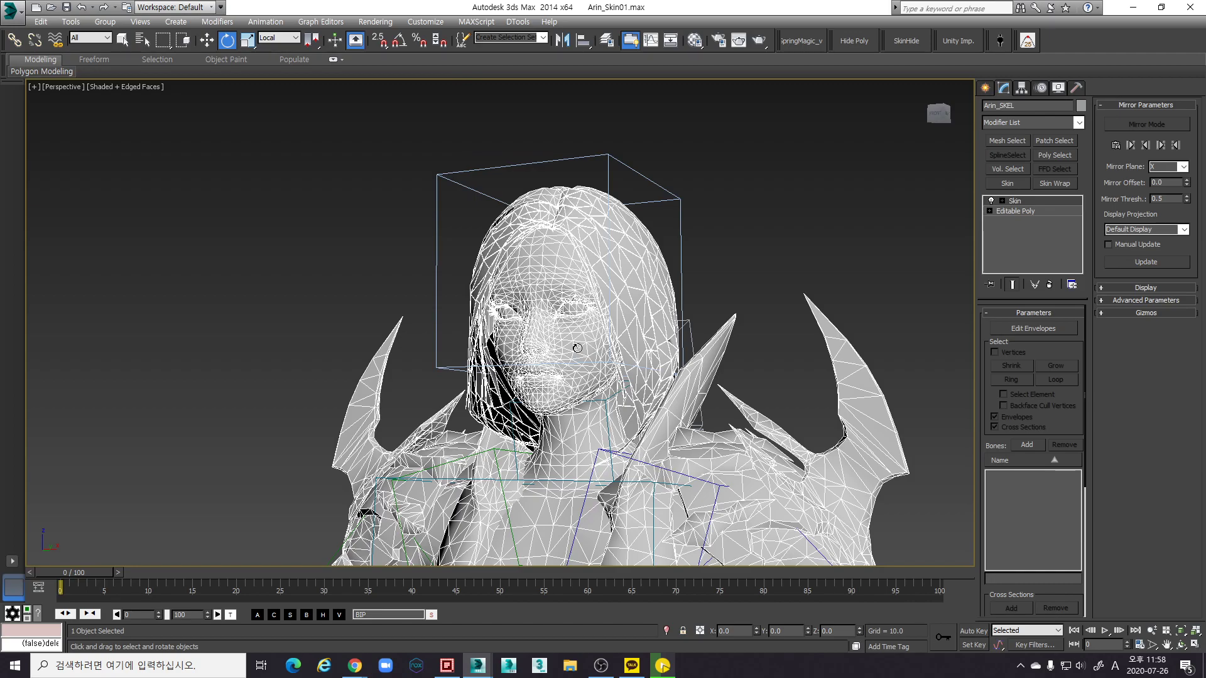
pyautogui.scroll(-2, 577, 347)
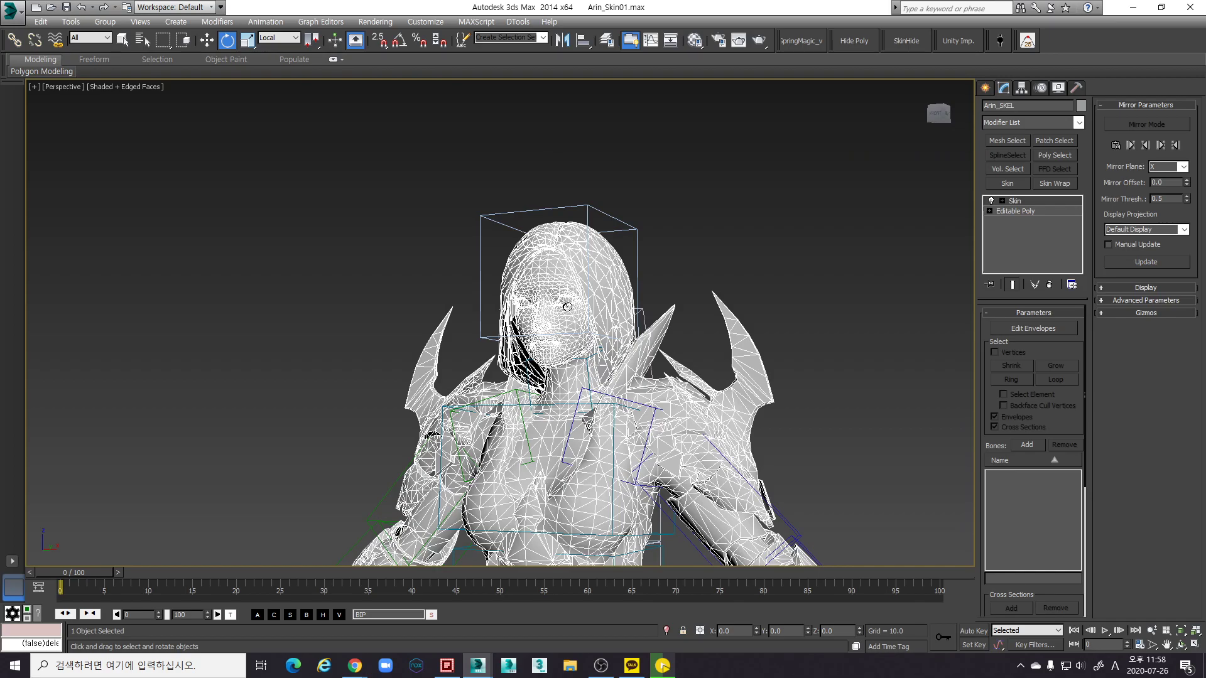
pyautogui.scroll(-5, 567, 307)
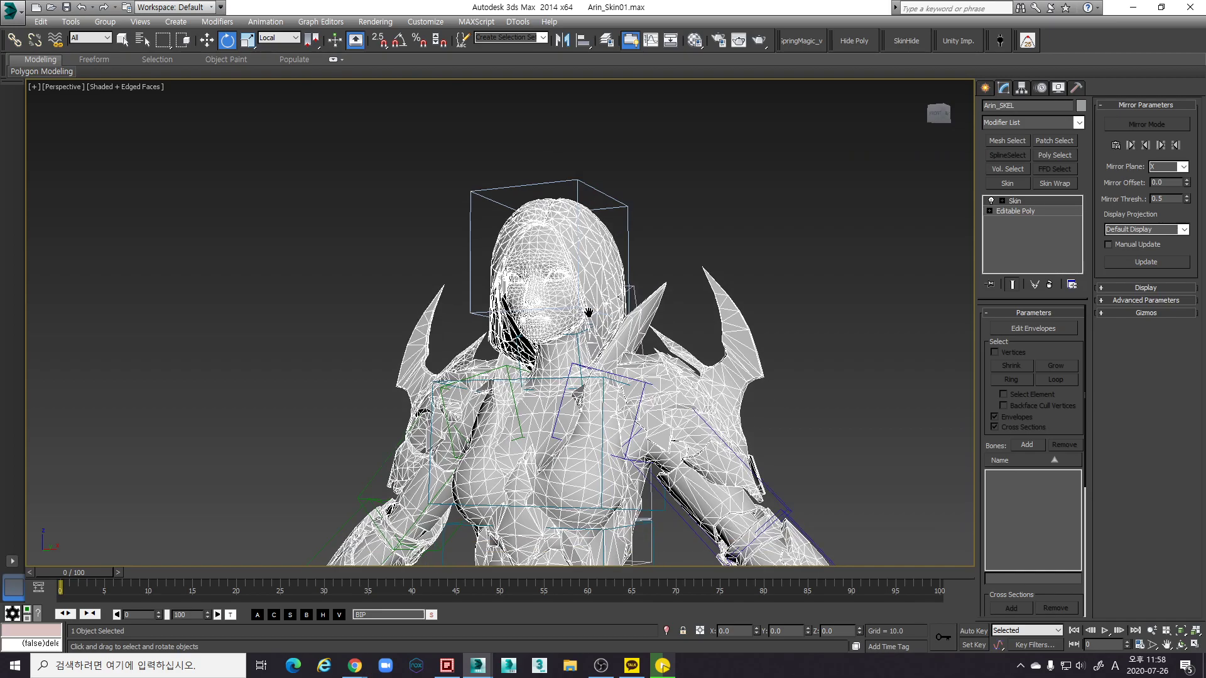
pyautogui.scroll(3, 588, 376)
pyautogui.scroll(-1, 587, 376)
pyautogui.keyDown('alt'); pyautogui.moveTo(587, 377); pyautogui.dragTo(571, 358, button='middle'); pyautogui.keyUp('alt')
pyautogui.scroll(2, 567, 355)
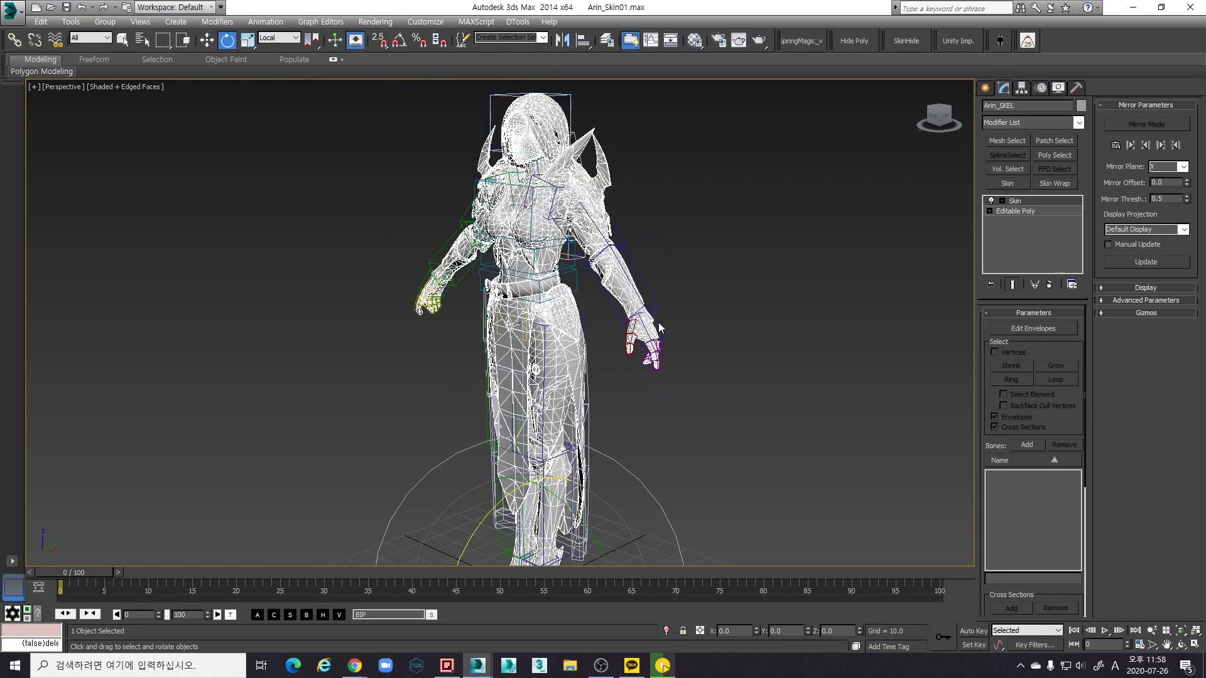
pyautogui.keyDown('alt'); pyautogui.moveTo(661, 328); pyautogui.dragTo(966, 300, button='middle'); pyautogui.keyUp('alt')
pyautogui.scroll(3, 691, 316)
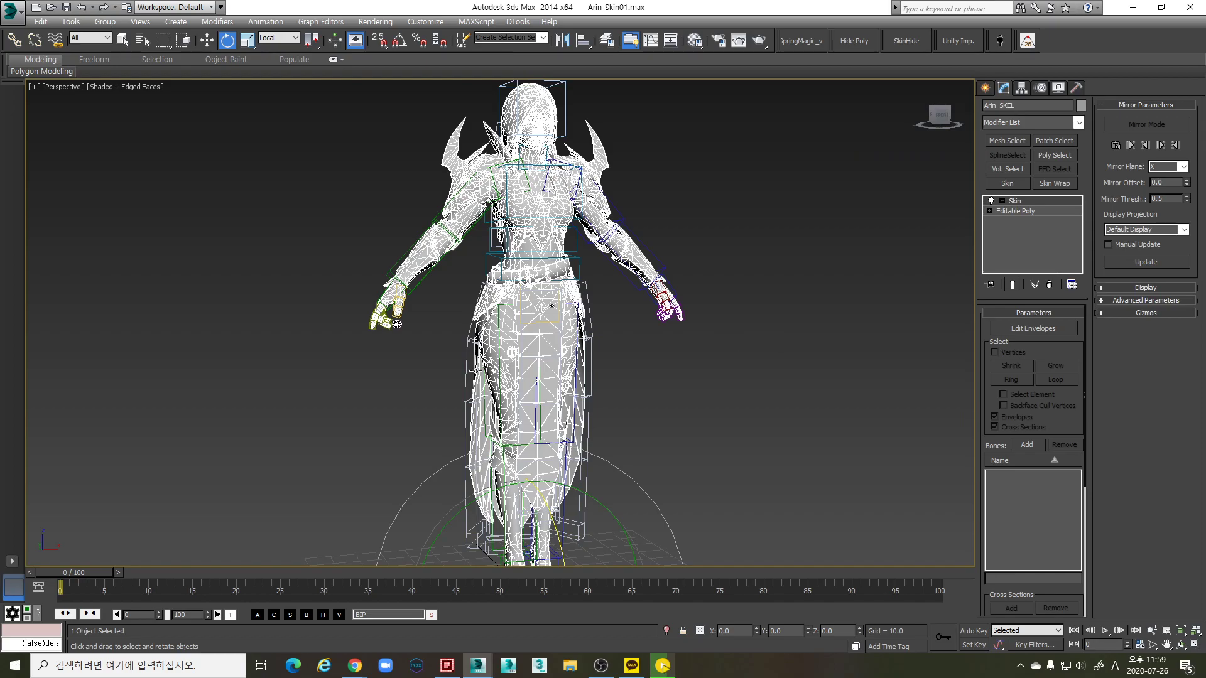
pyautogui.keyDown('alt'); pyautogui.moveTo(554, 333); pyautogui.dragTo(479, 368, button='middle'); pyautogui.keyUp('alt')
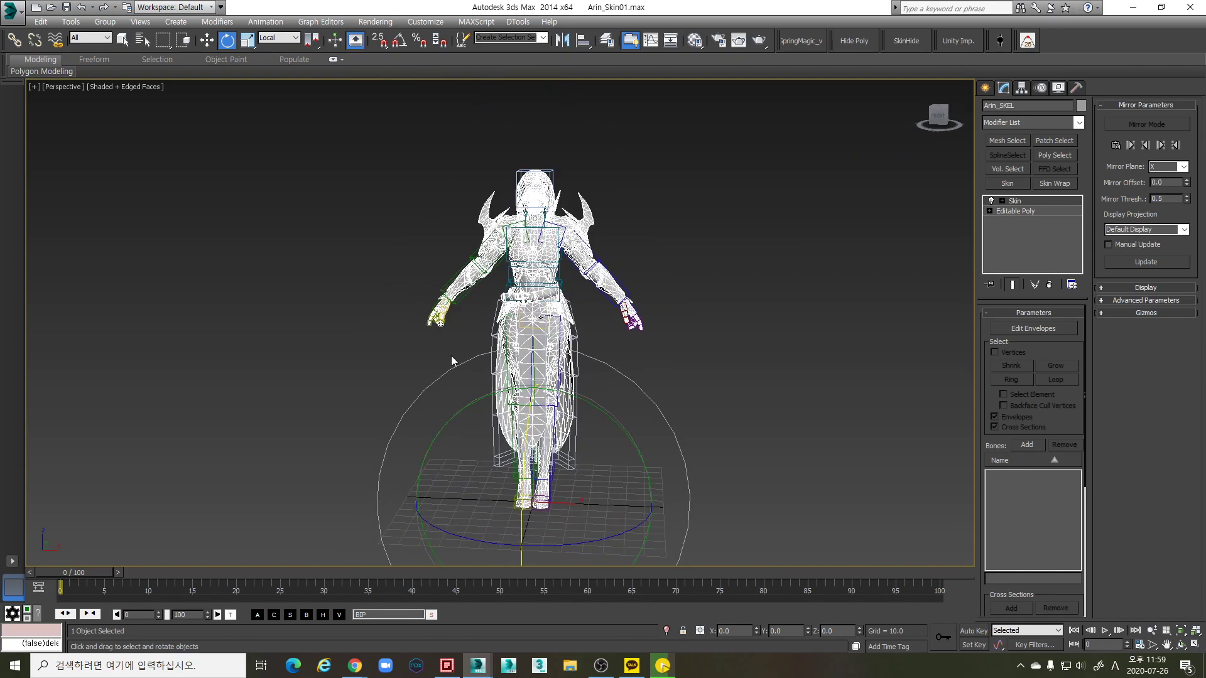
pyautogui.click(707, 383)
pyautogui.scroll(3, 549, 355)
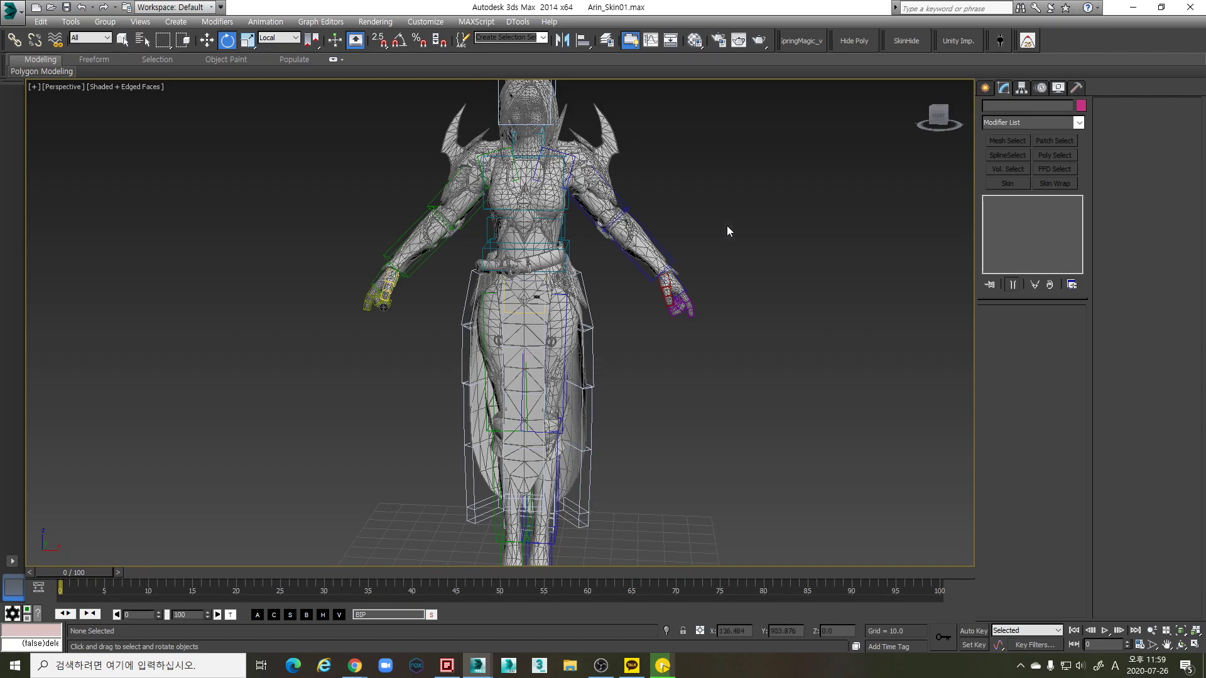
# In the Layer Manager, select the four Bip001 knee and elbow bones from layer 0
pyautogui.click(607, 41)
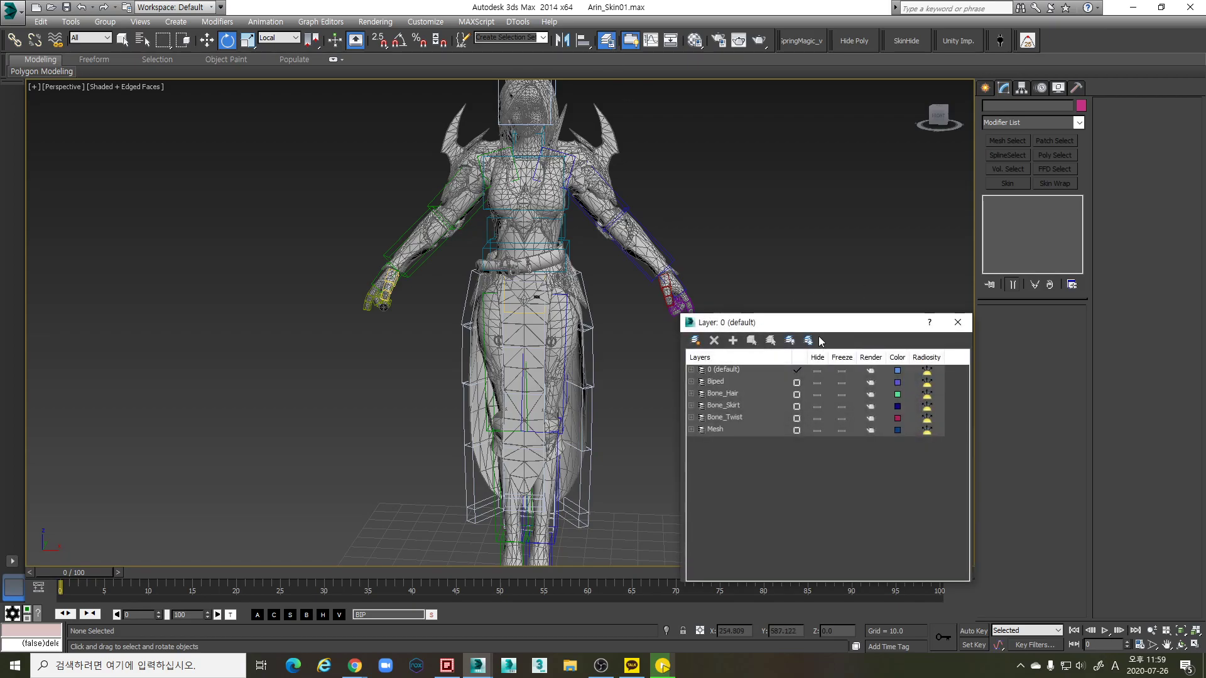
pyautogui.click(692, 370)
pyautogui.moveTo(767, 383); pyautogui.dragTo(768, 417)
pyautogui.click(751, 339)
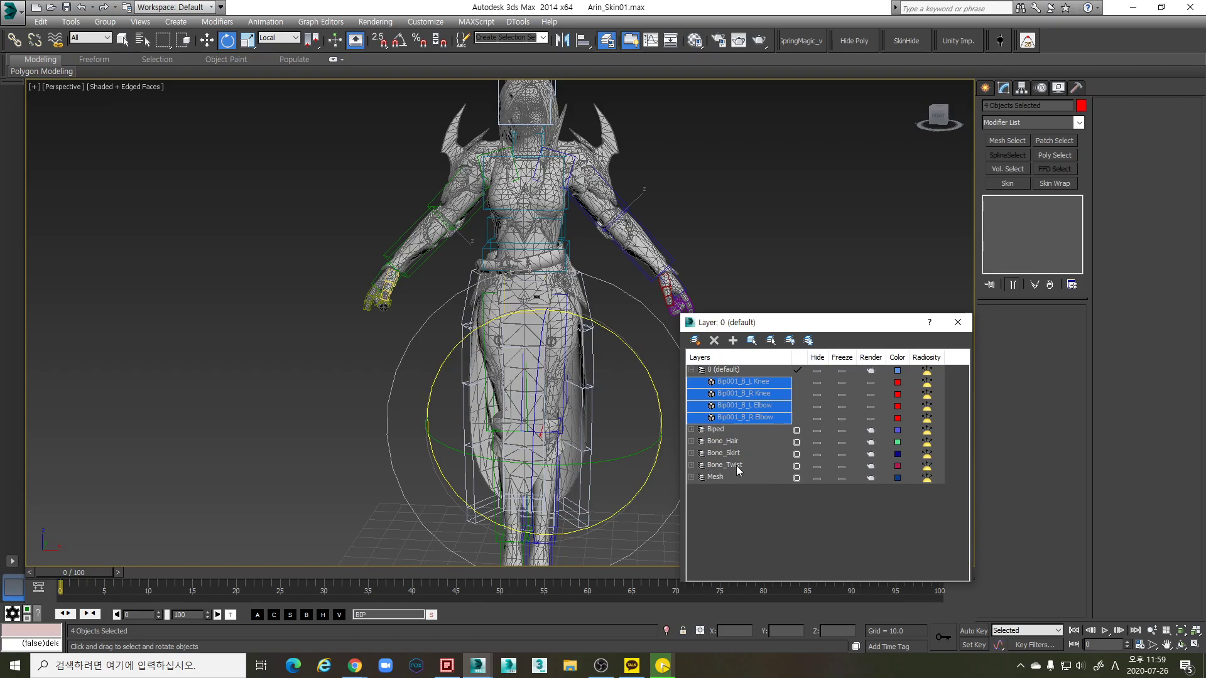
# Add the four selected Bip001 bones to the Bone_Twist layer
pyautogui.click(732, 465)
pyautogui.click(751, 342)
pyautogui.click(743, 382)
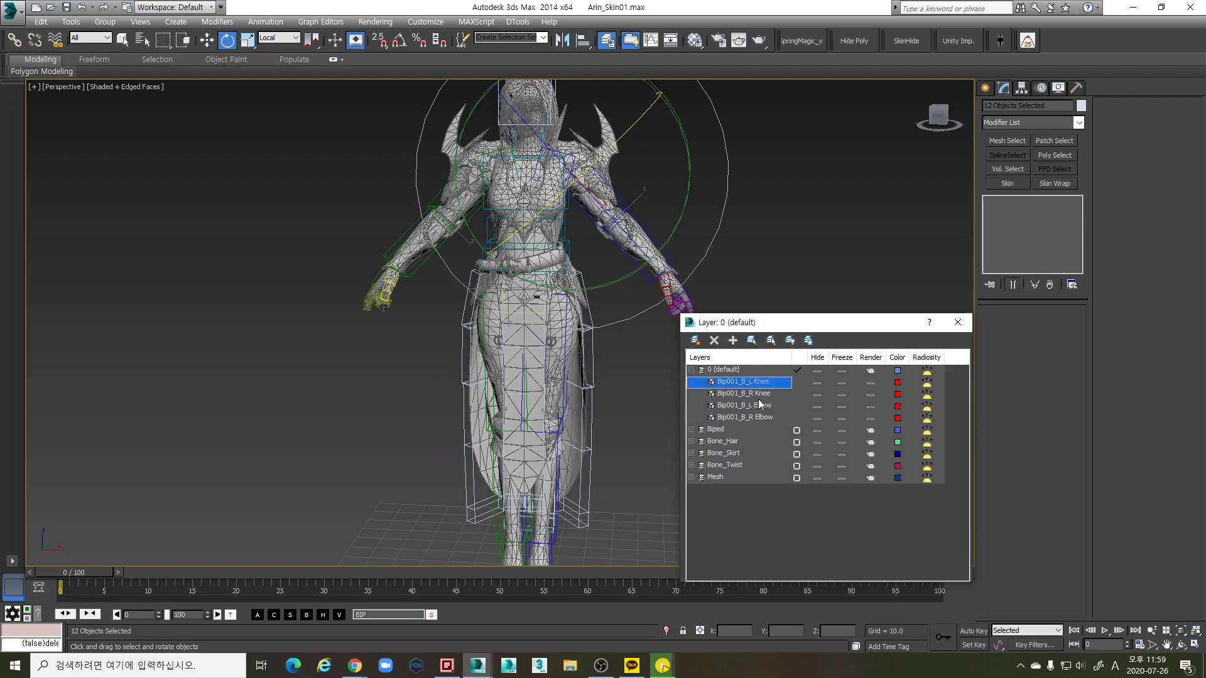
pyautogui.keyDown('shift'); pyautogui.click(759, 417); pyautogui.keyUp('shift')
pyautogui.click(751, 340)
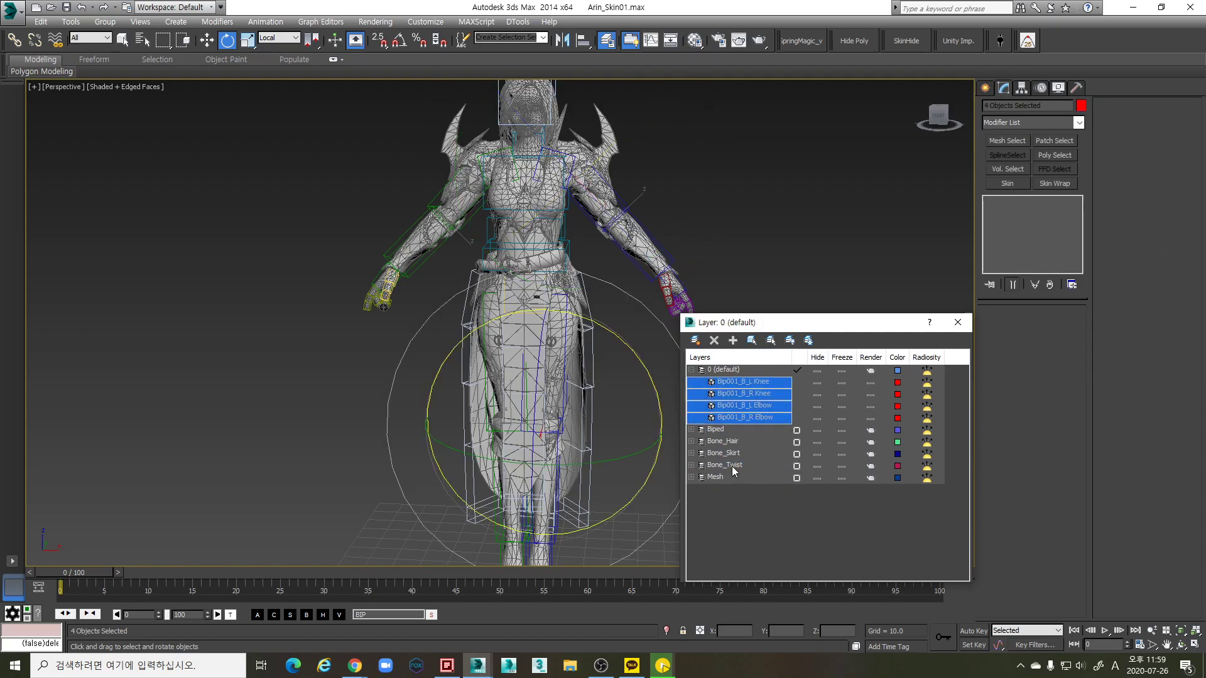
pyautogui.click(732, 465)
pyautogui.click(731, 341)
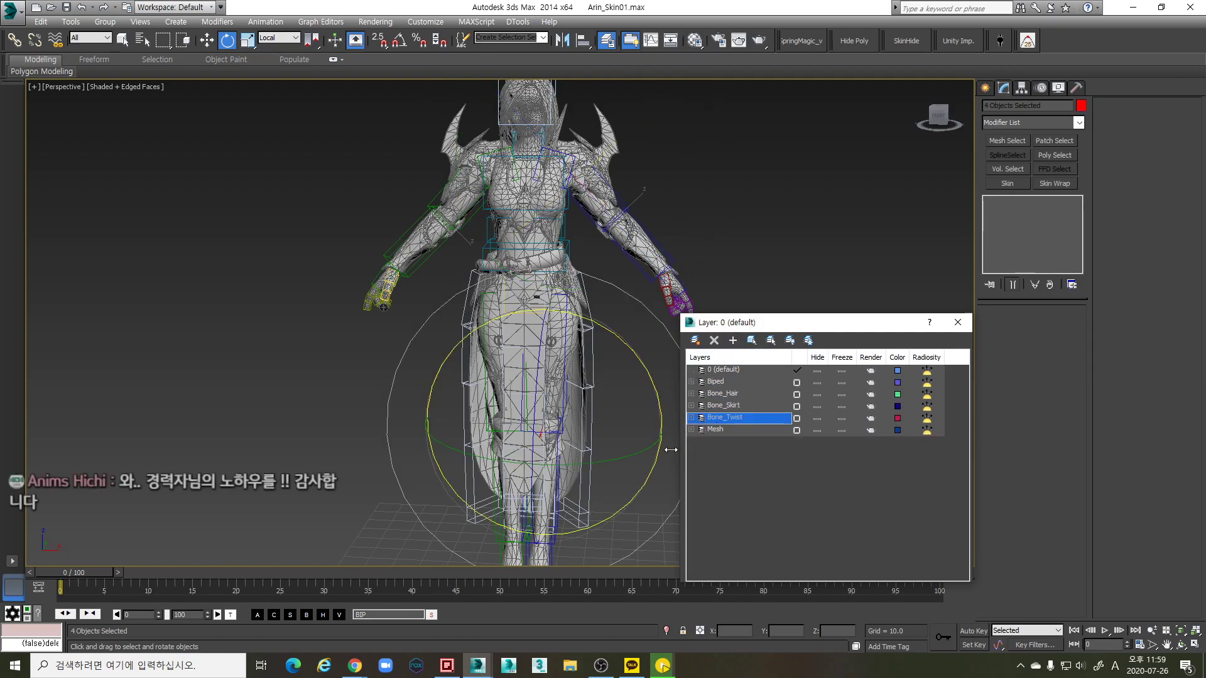
# Close the layer list and re-centre the character in the view
pyautogui.moveTo(678, 433); pyautogui.dragTo(549, 393, button='middle')
pyautogui.moveTo(944, 322); pyautogui.dragTo(946, 323)
pyautogui.click(945, 323)
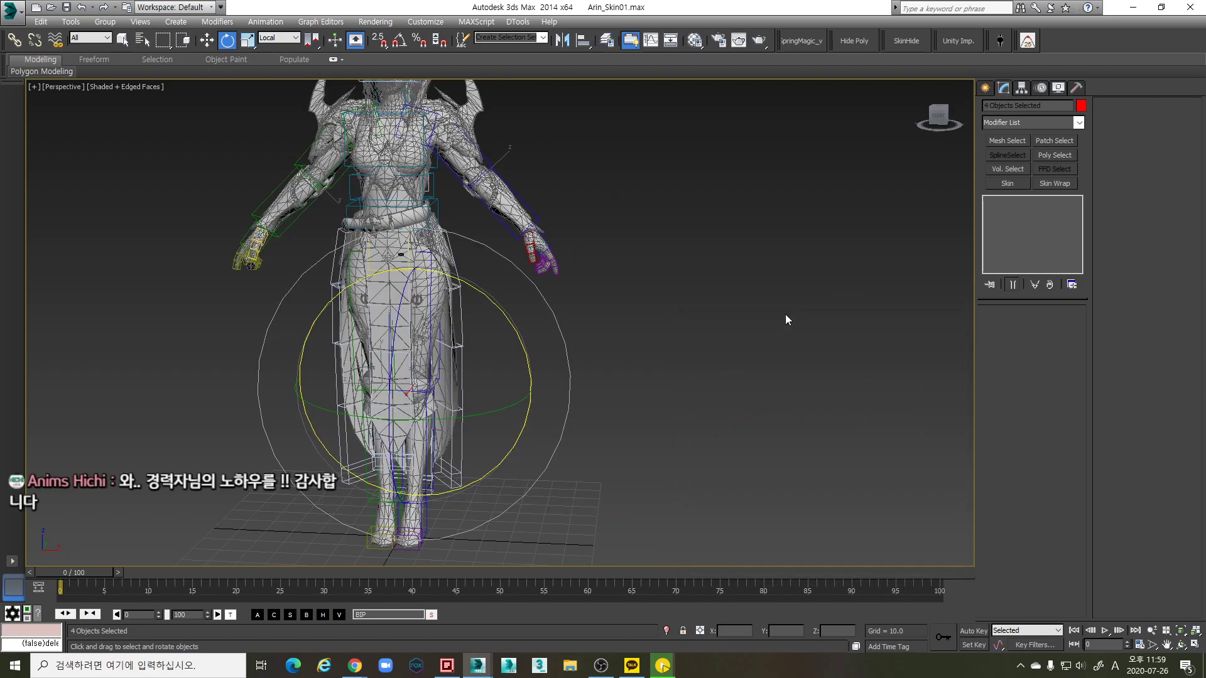
pyautogui.moveTo(624, 314); pyautogui.dragTo(644, 357, button='middle')
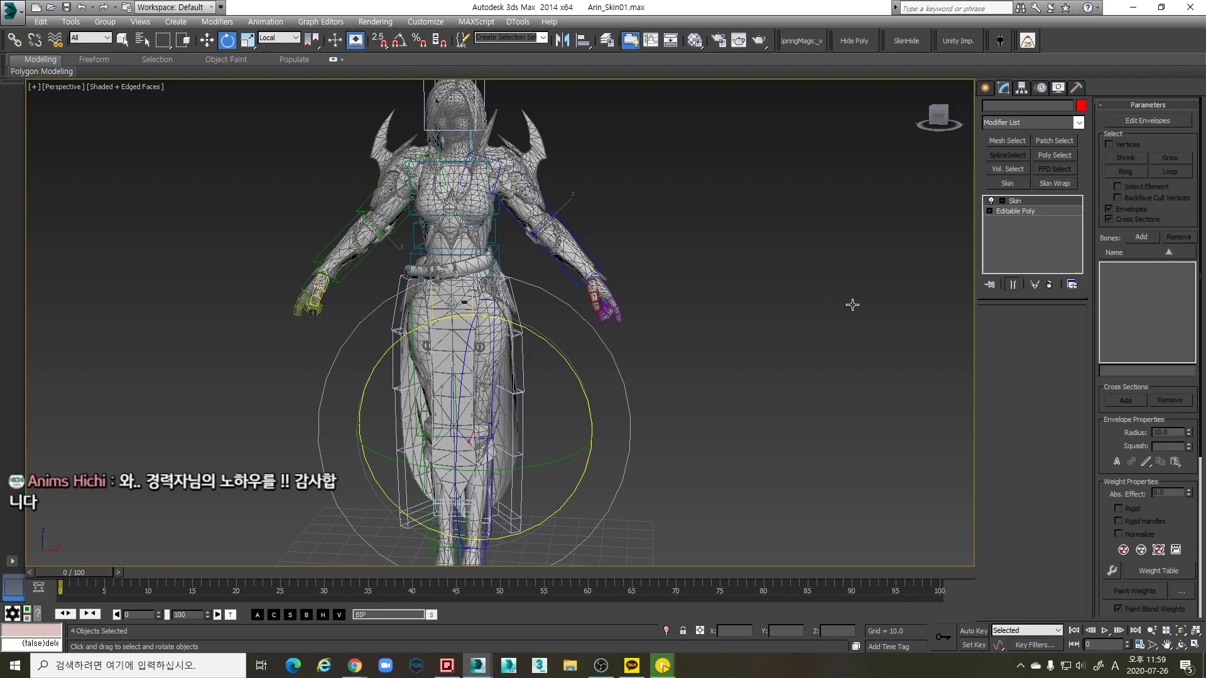
# Reopen the Layer Manager higher up, expand the Mesh layer and pick Arin_SKEL
pyautogui.click(606, 41)
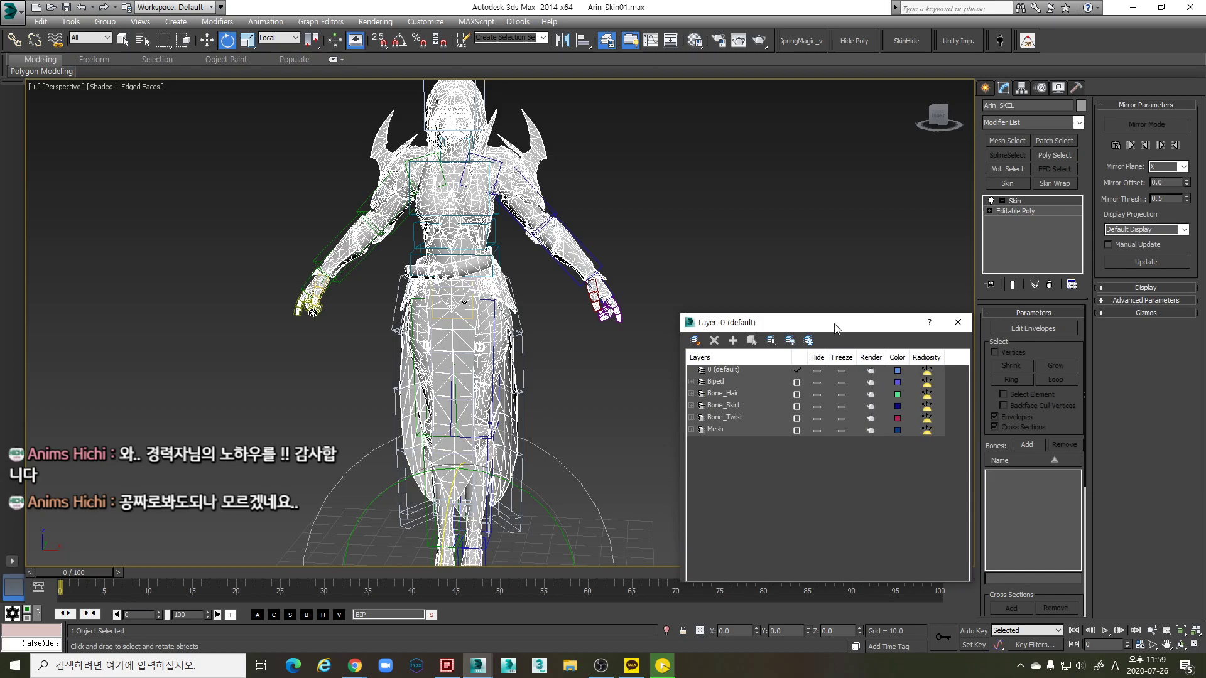
pyautogui.moveTo(835, 326); pyautogui.dragTo(830, 304)
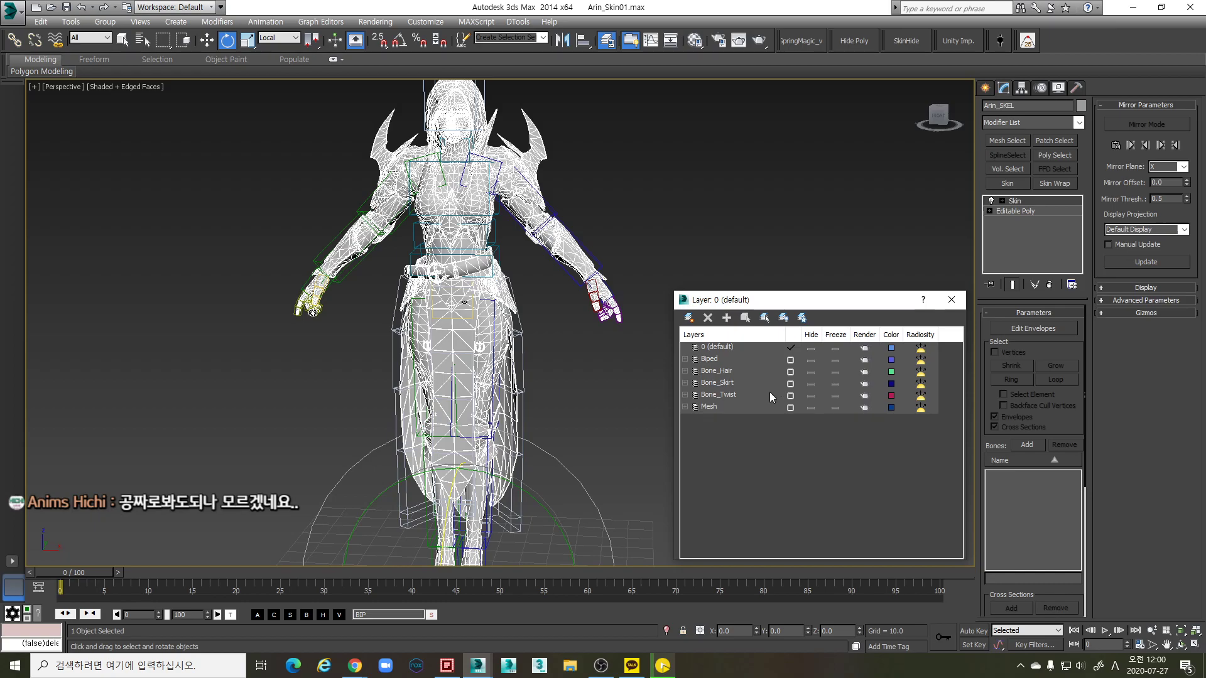
pyautogui.click(682, 407)
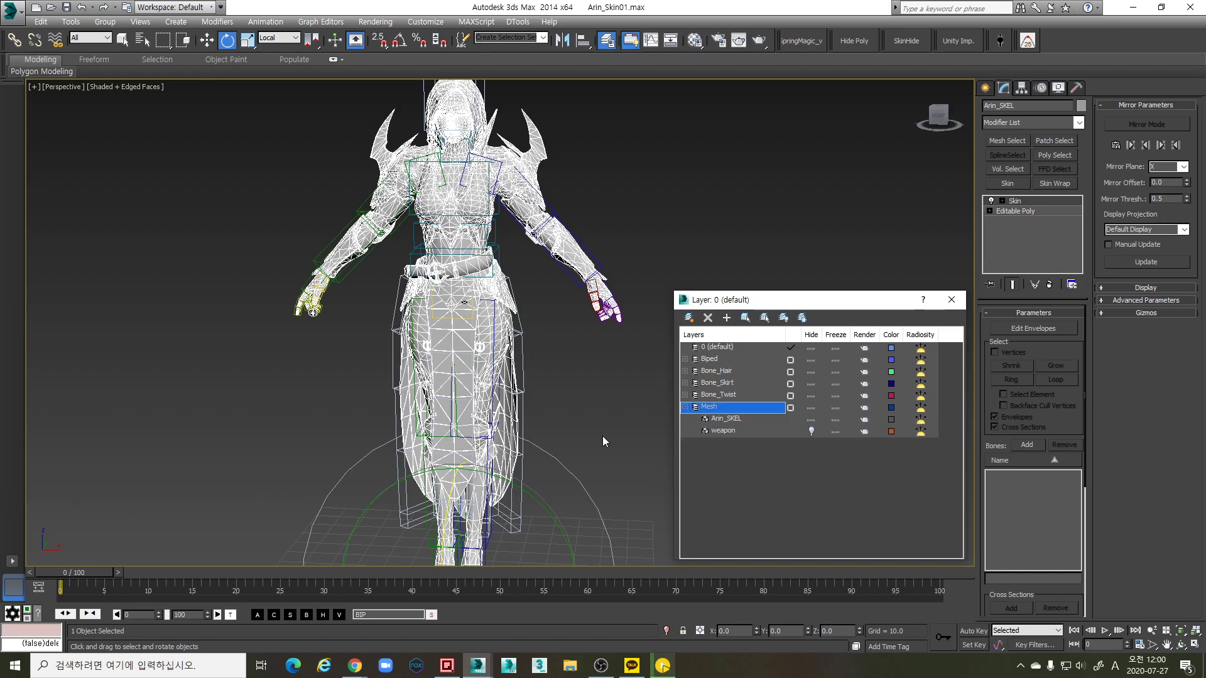
pyautogui.keyDown('alt'); pyautogui.moveTo(616, 404); pyautogui.dragTo(587, 374, button='middle'); pyautogui.keyUp('alt')
pyautogui.click(744, 419)
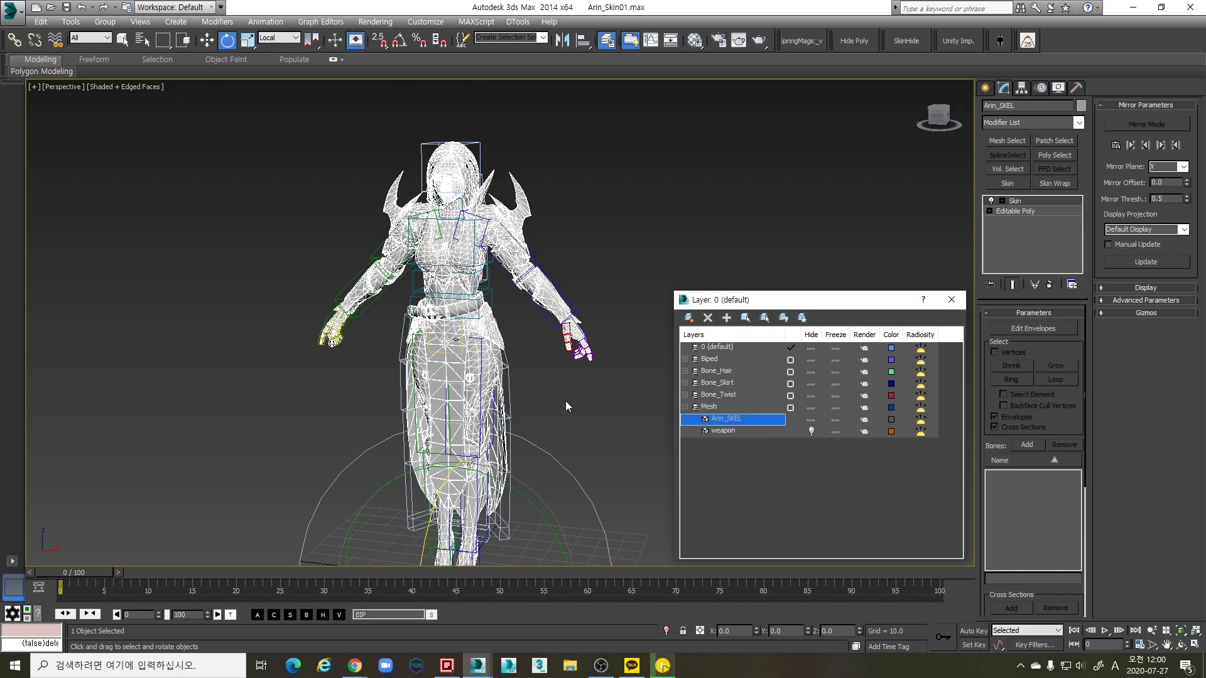
# Select the Bip001 L Thigh bone and switch to the Move tool (W)
pyautogui.click(624, 329)
pyautogui.keyDown('alt'); pyautogui.moveTo(624, 329); pyautogui.dragTo(548, 359, button='middle'); pyautogui.keyUp('alt')
pyautogui.click(494, 378)
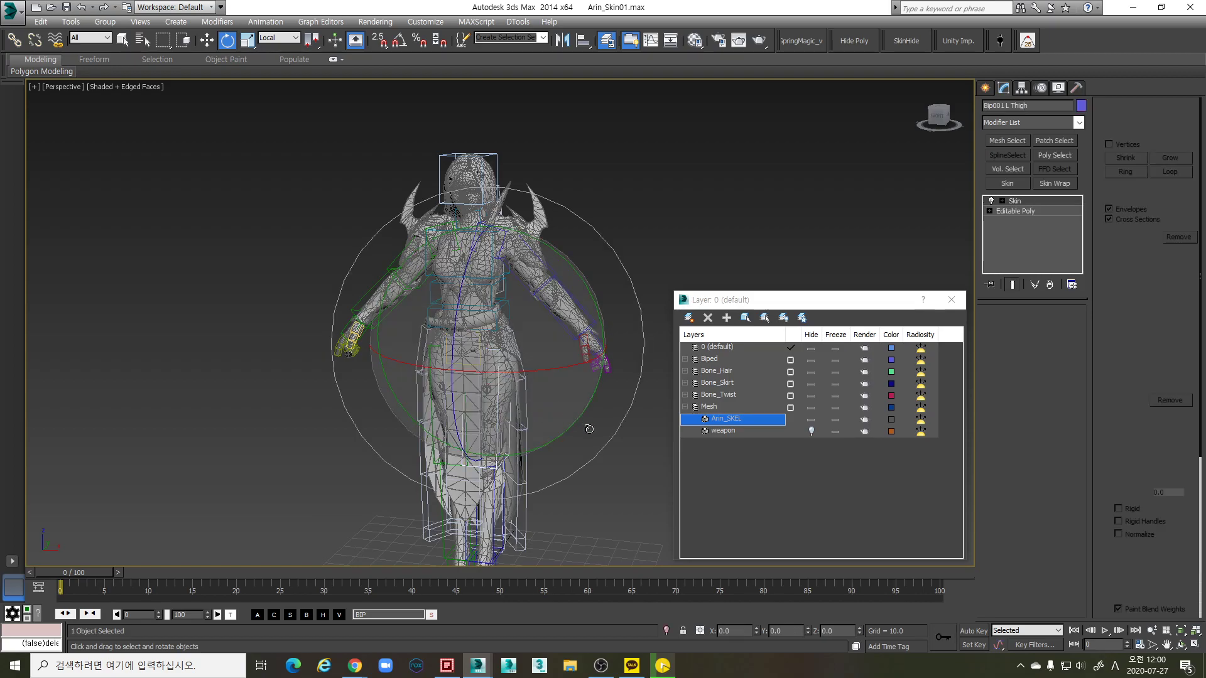
pyautogui.press('w')
pyautogui.scroll(-3, 589, 428)
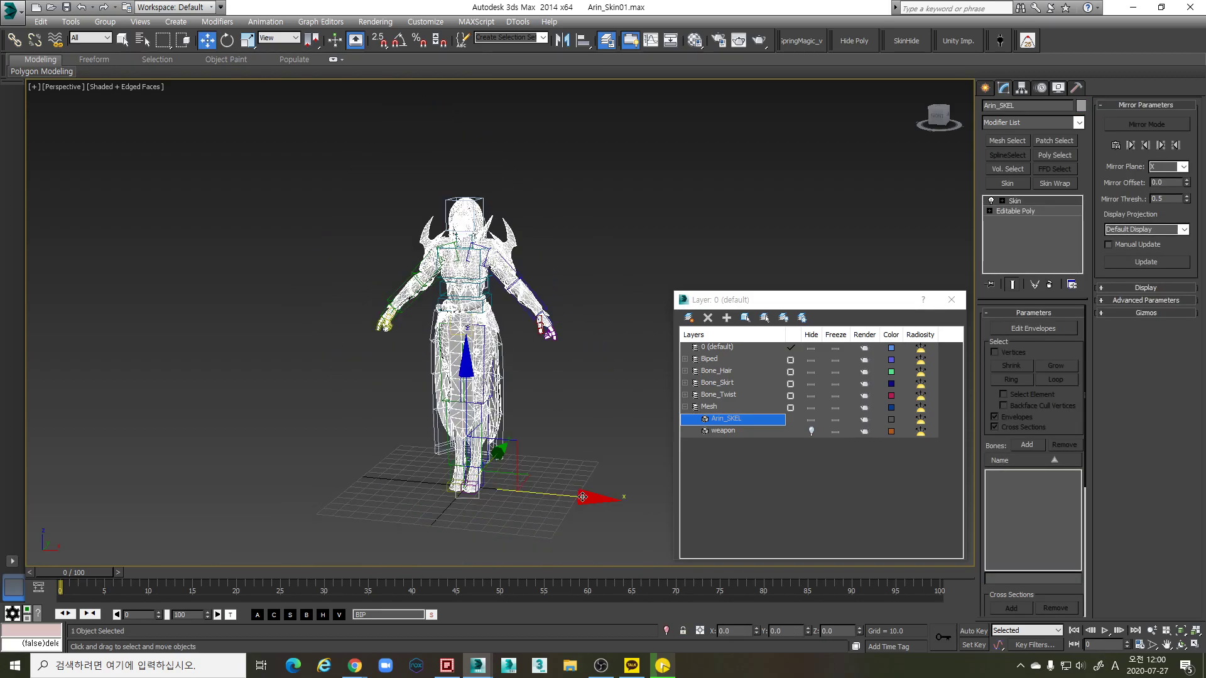
# Shift-clone Arin_SKEL as a Copy named Arin_SKEL001 and zero its X position
pyautogui.keyDown('shift'); pyautogui.moveTo(615, 503); pyautogui.dragTo(666, 505); pyautogui.keyUp('shift')
pyautogui.click(603, 385)
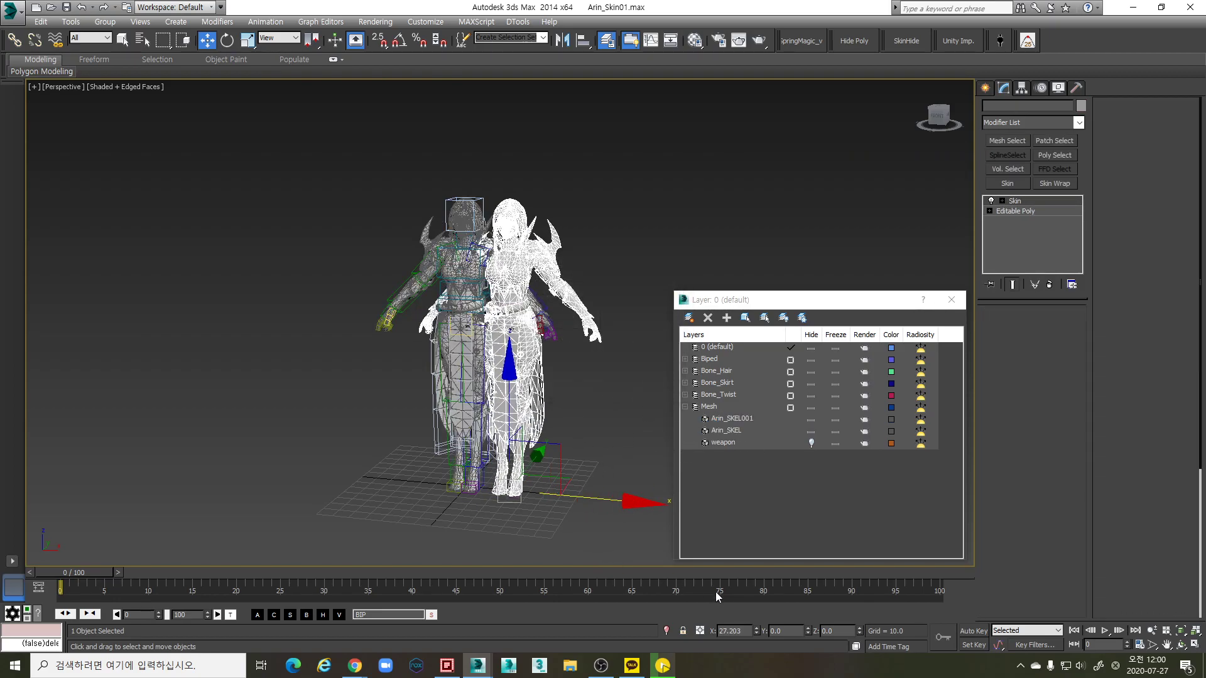
pyautogui.rightClick(755, 631)
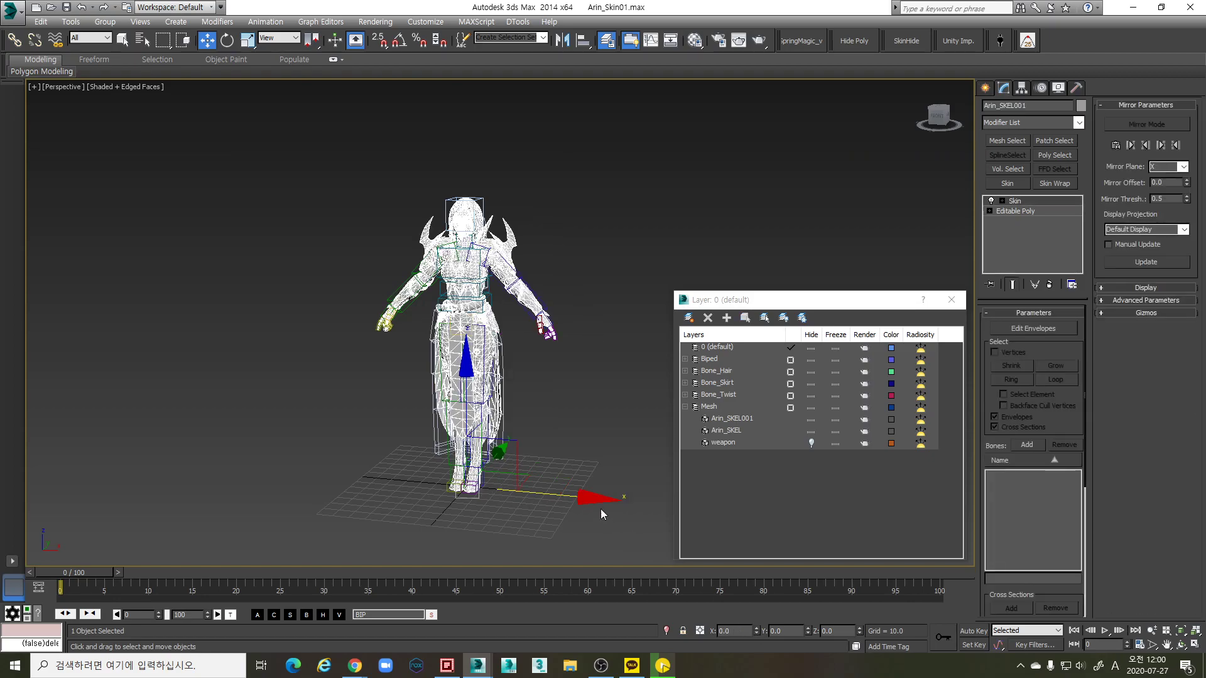
# Hide the original Arin_SKEL and delete the Skin modifier from Arin_SKEL001
pyautogui.click(812, 432)
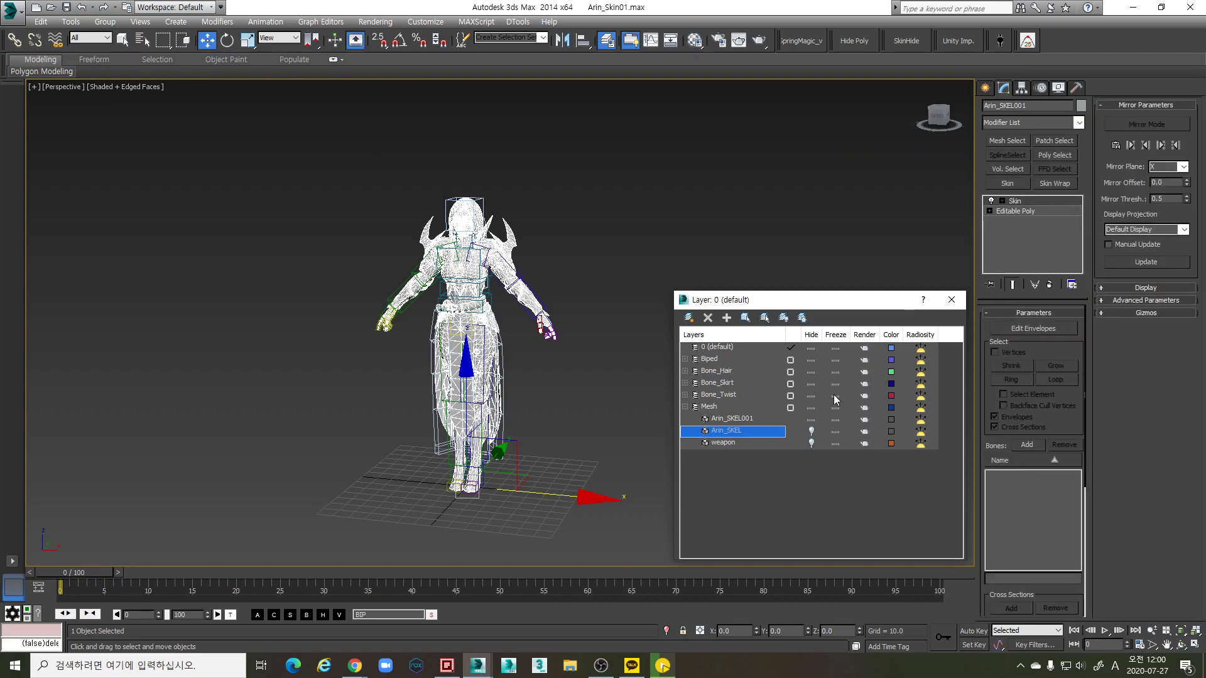
pyautogui.click(1059, 88)
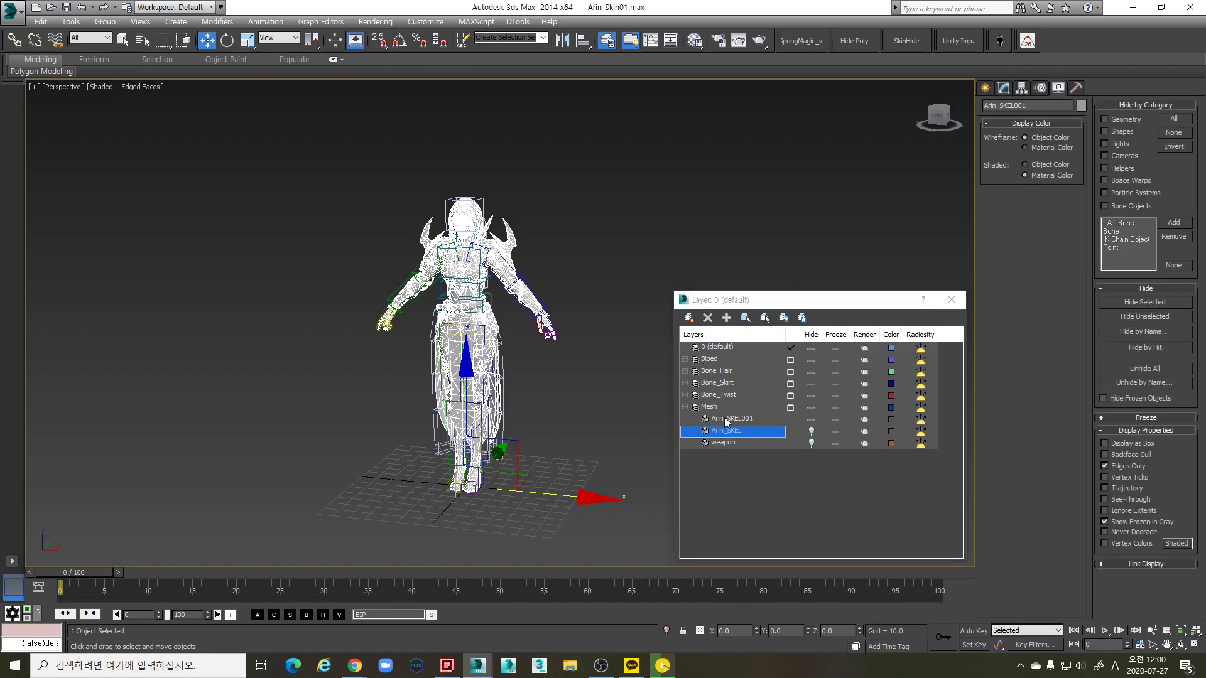
pyautogui.click(1004, 89)
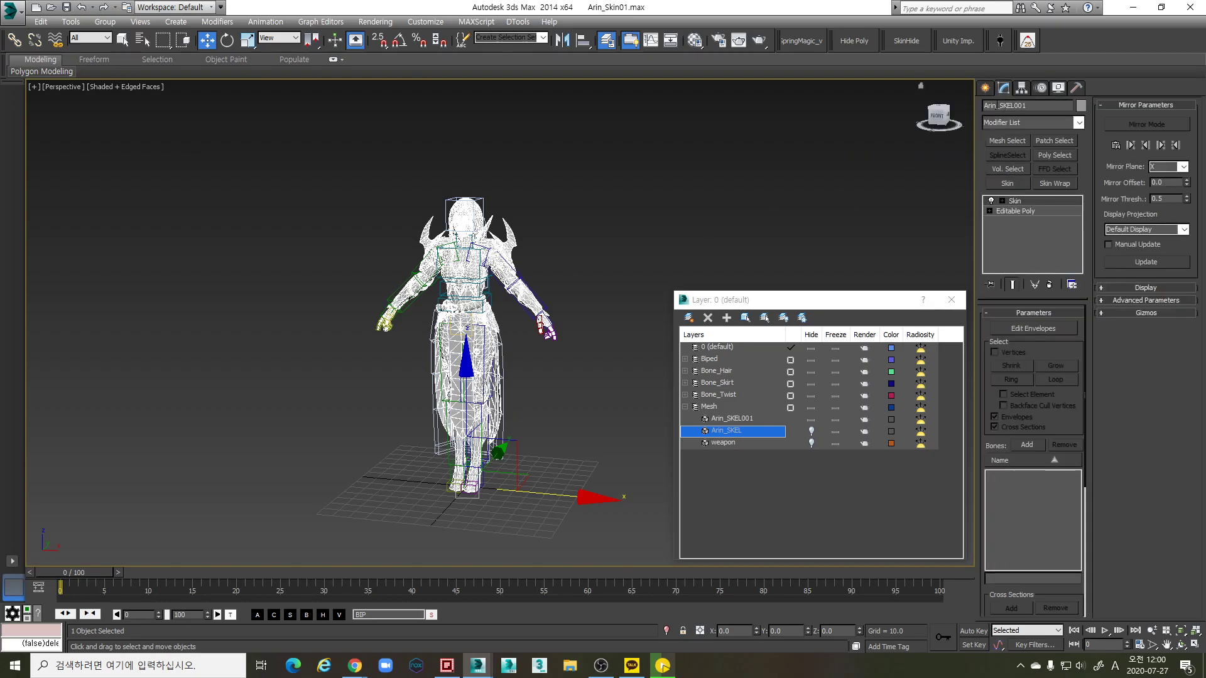
pyautogui.click(1050, 285)
# Select Arin_SKEL001, then the original Arin_SKEL, to review their modifier stacks
pyautogui.click(1041, 87)
pyautogui.click(1058, 88)
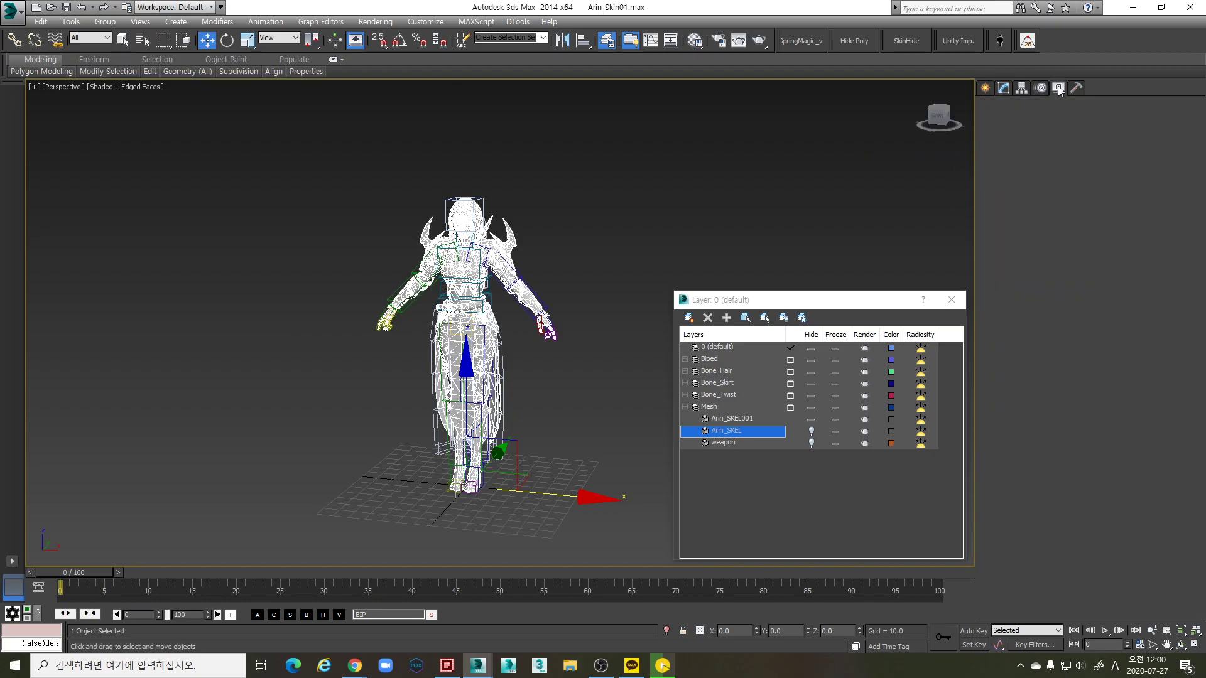
pyautogui.scroll(5, 525, 408)
pyautogui.scroll(-2, 525, 402)
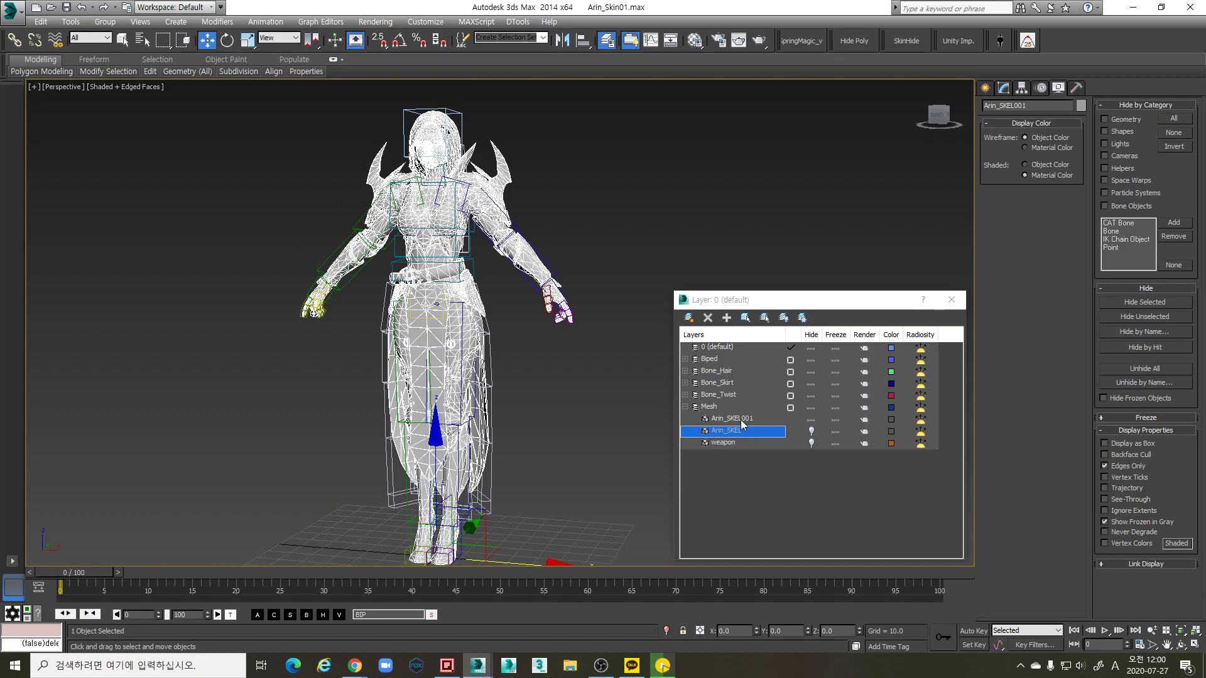
pyautogui.click(738, 419)
pyautogui.scroll(-3, 479, 395)
pyautogui.scroll(5, 479, 394)
pyautogui.scroll(-5, 479, 394)
pyautogui.scroll(5, 522, 367)
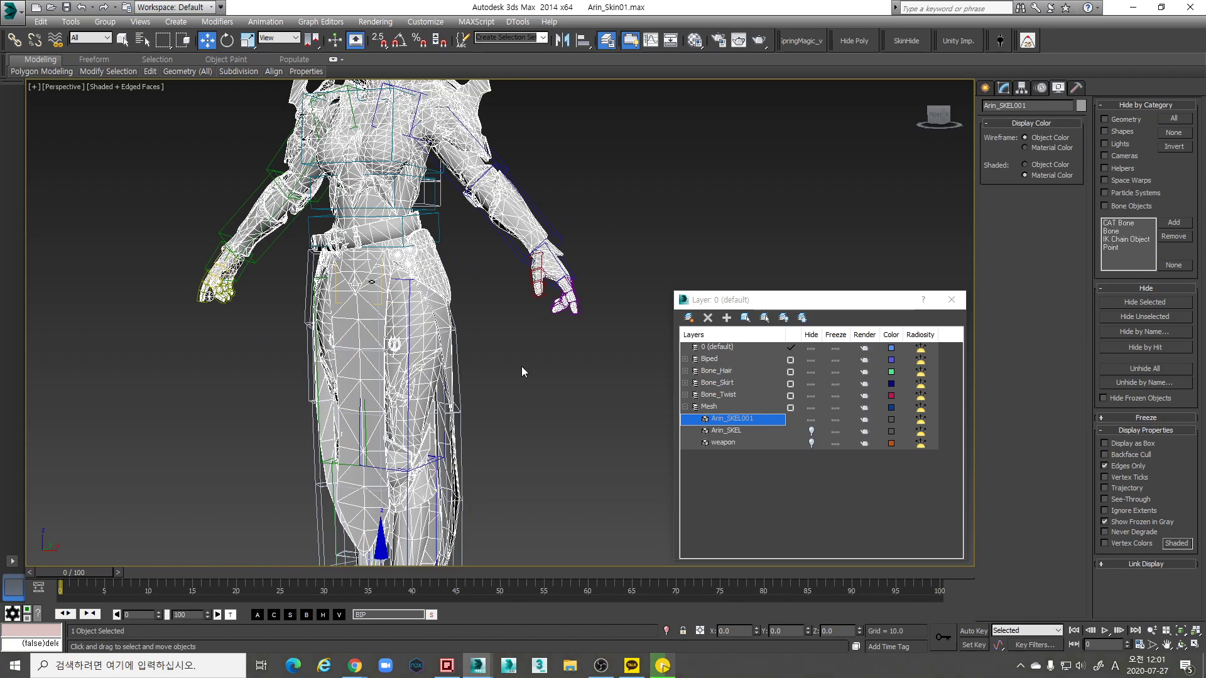
pyautogui.scroll(-5, 522, 373)
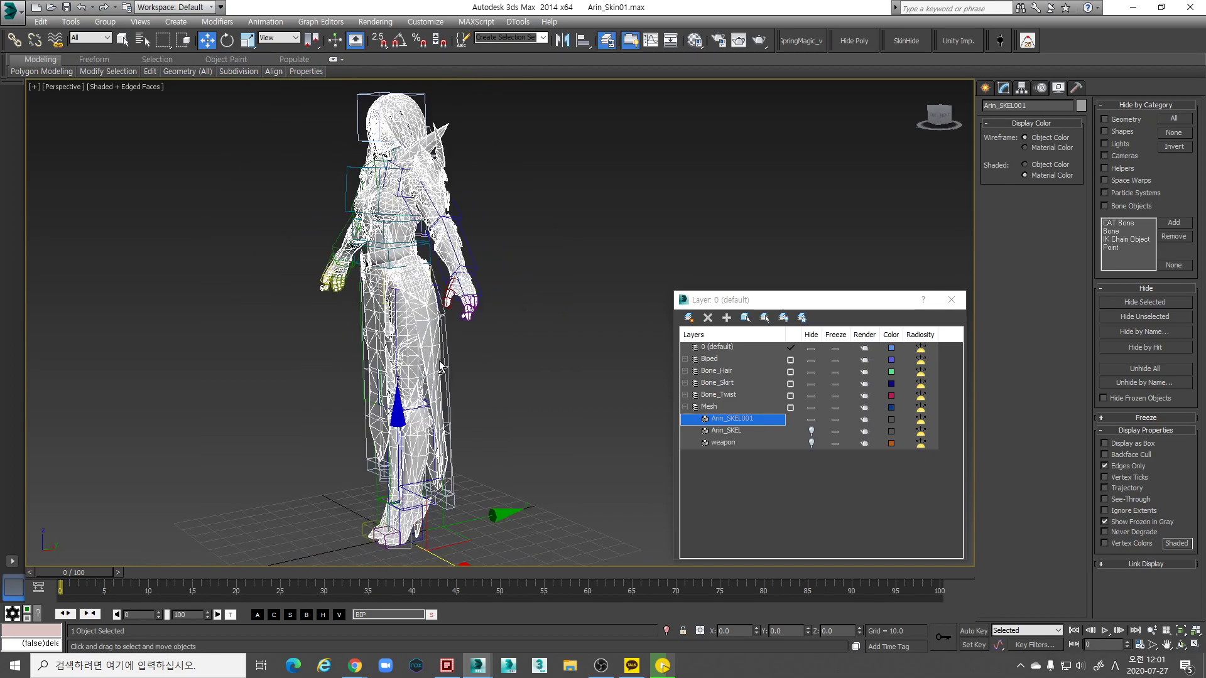
pyautogui.keyDown('alt'); pyautogui.moveTo(548, 424); pyautogui.dragTo(745, 431, button='middle'); pyautogui.keyUp('alt')
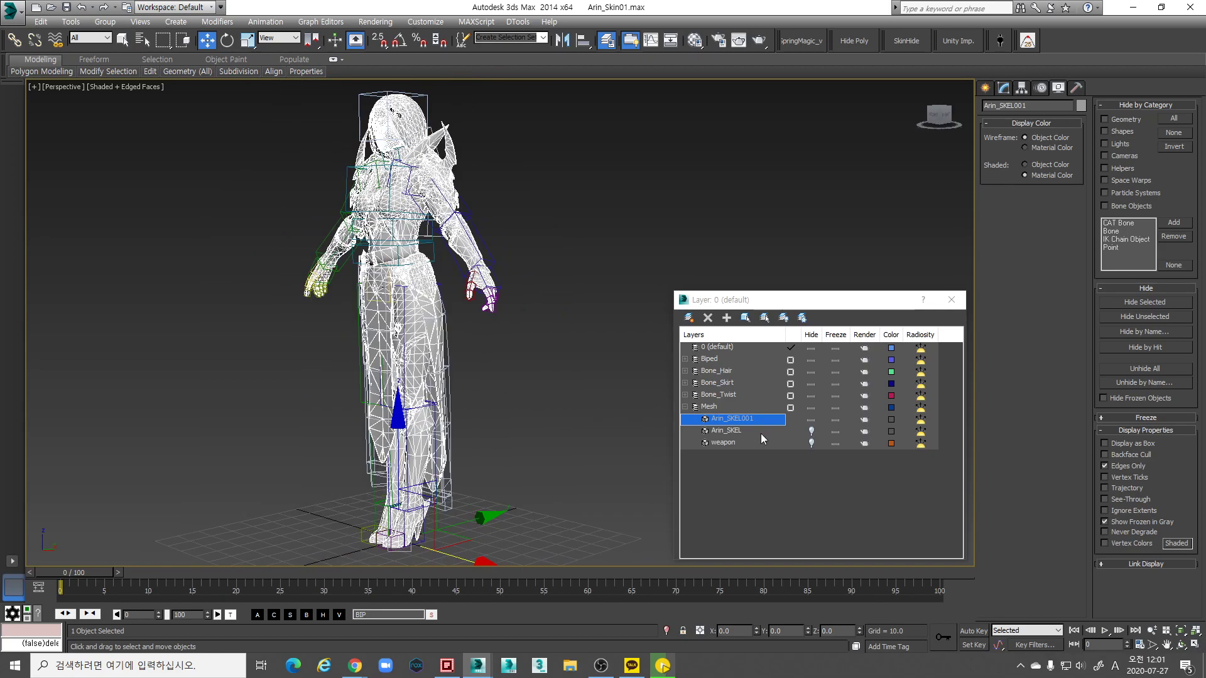
pyautogui.click(722, 431)
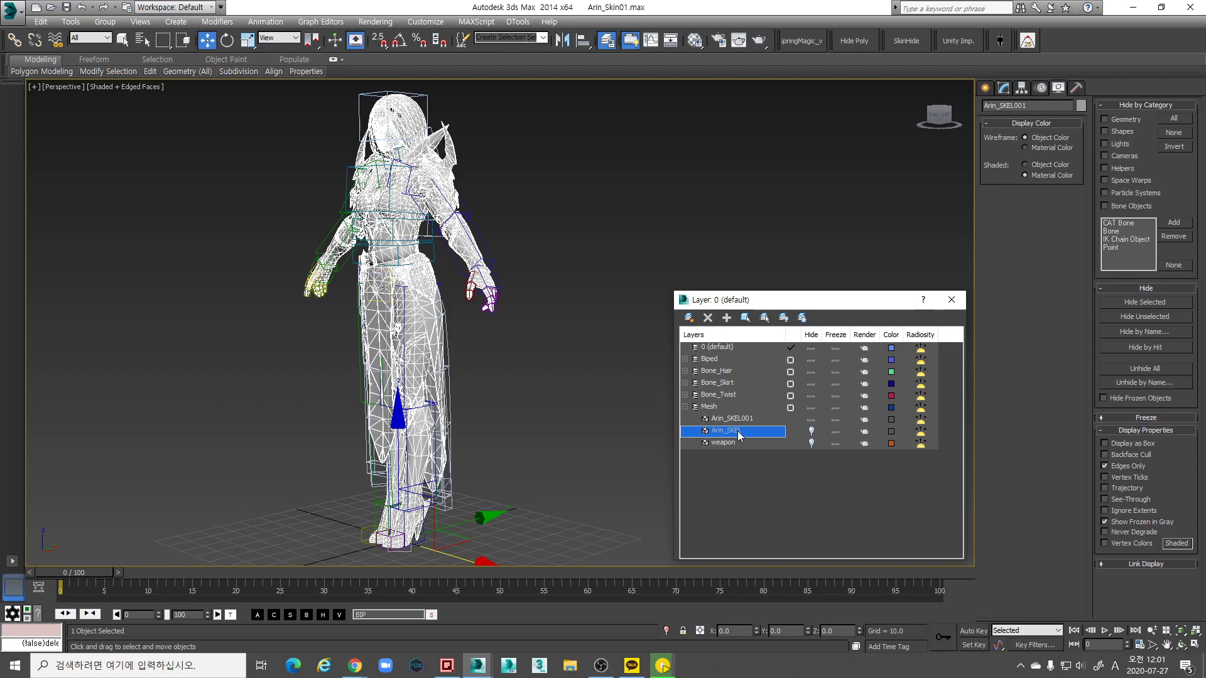
pyautogui.click(1009, 91)
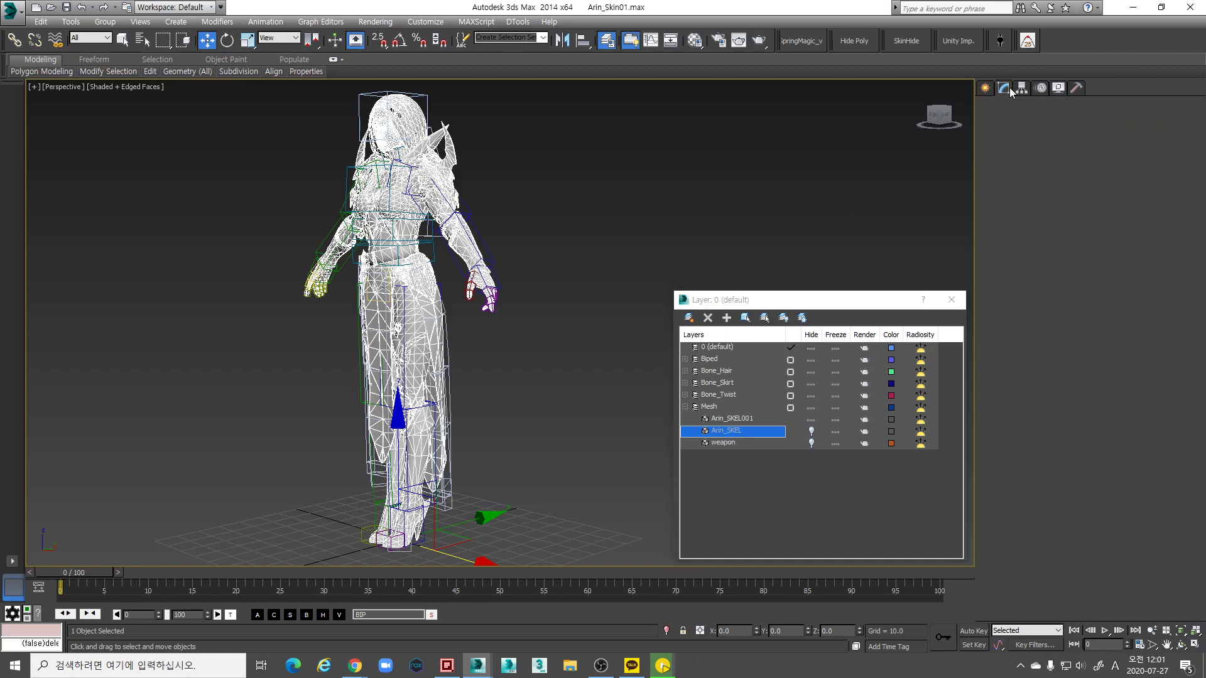
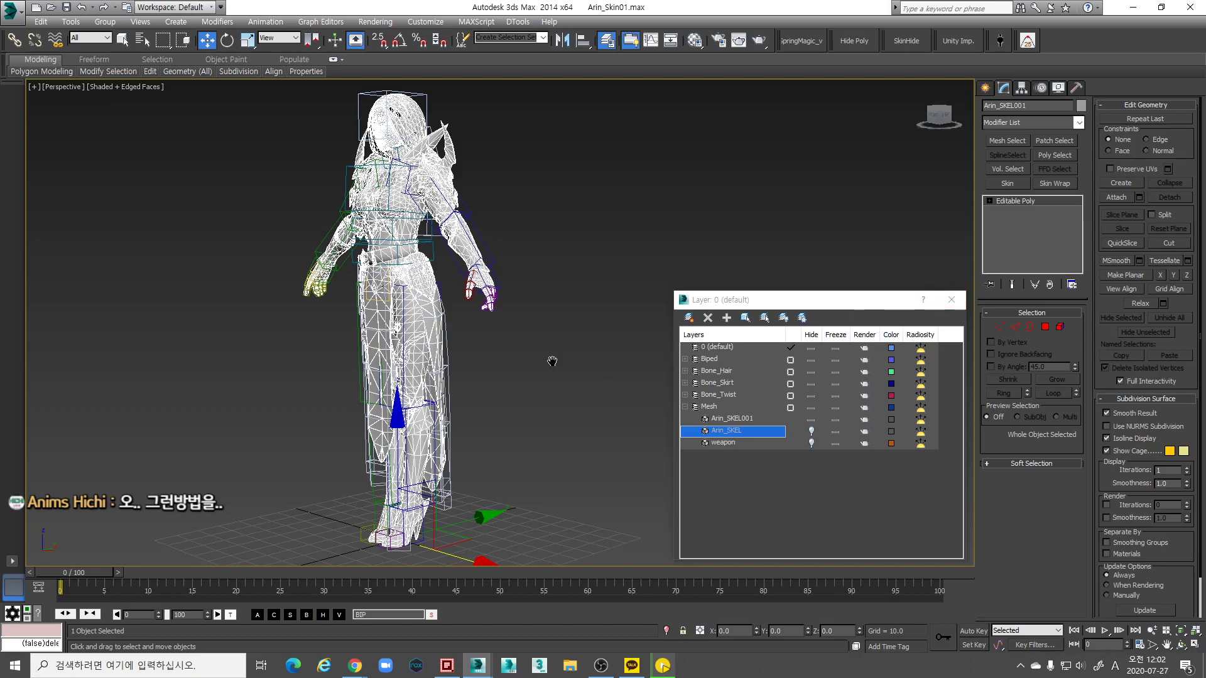
# In Element mode, Ctrl-select the skirt panel pieces around the character's legs
pyautogui.scroll(3, 552, 361)
pyautogui.click(1060, 327)
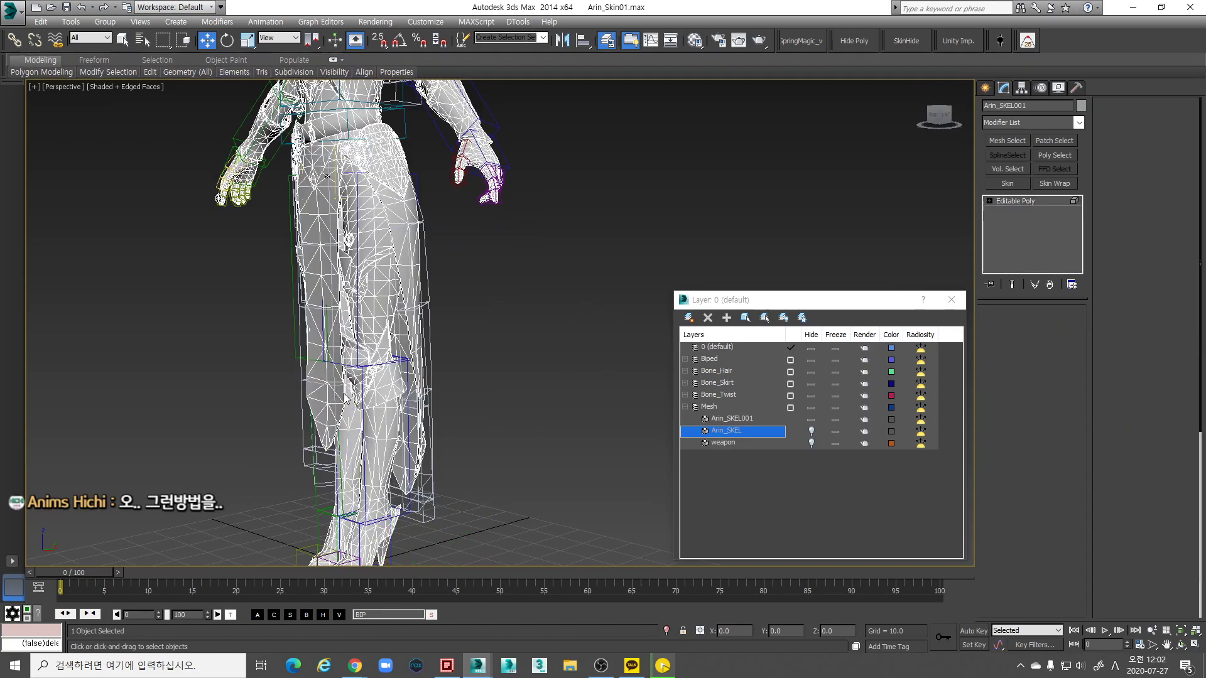
pyautogui.scroll(-5, 420, 405)
pyautogui.scroll(5, 419, 405)
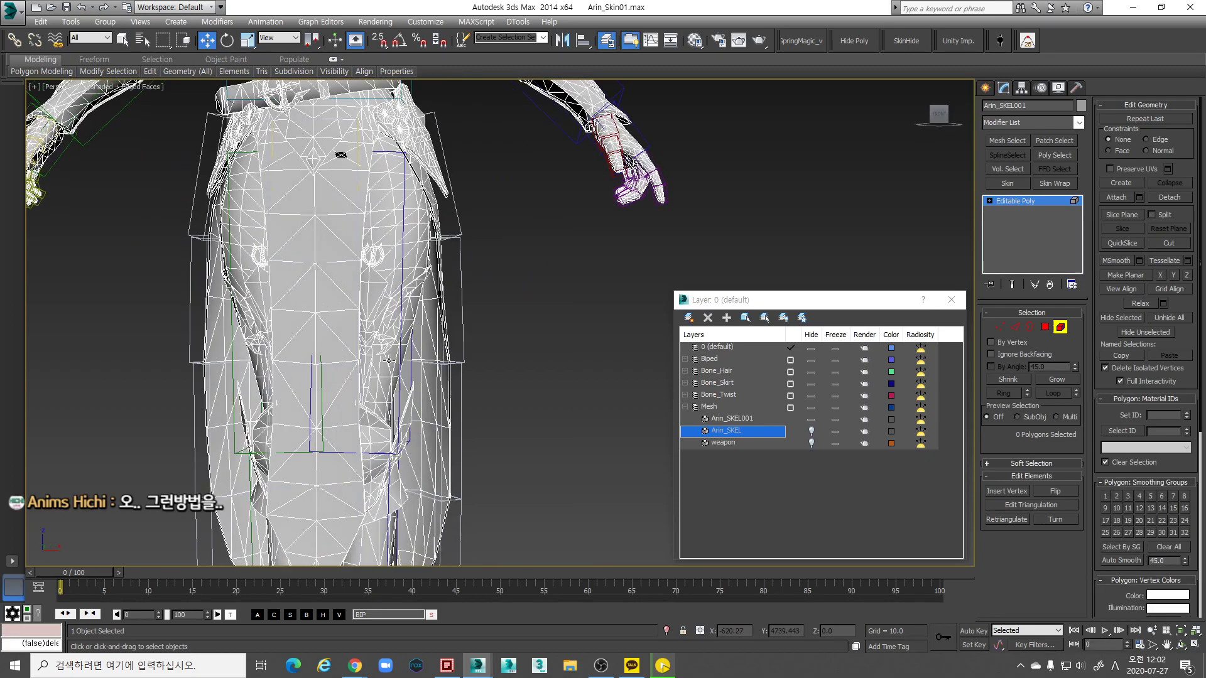
pyautogui.keyDown('alt'); pyautogui.moveTo(440, 392); pyautogui.dragTo(491, 353, button='middle'); pyautogui.keyUp('alt')
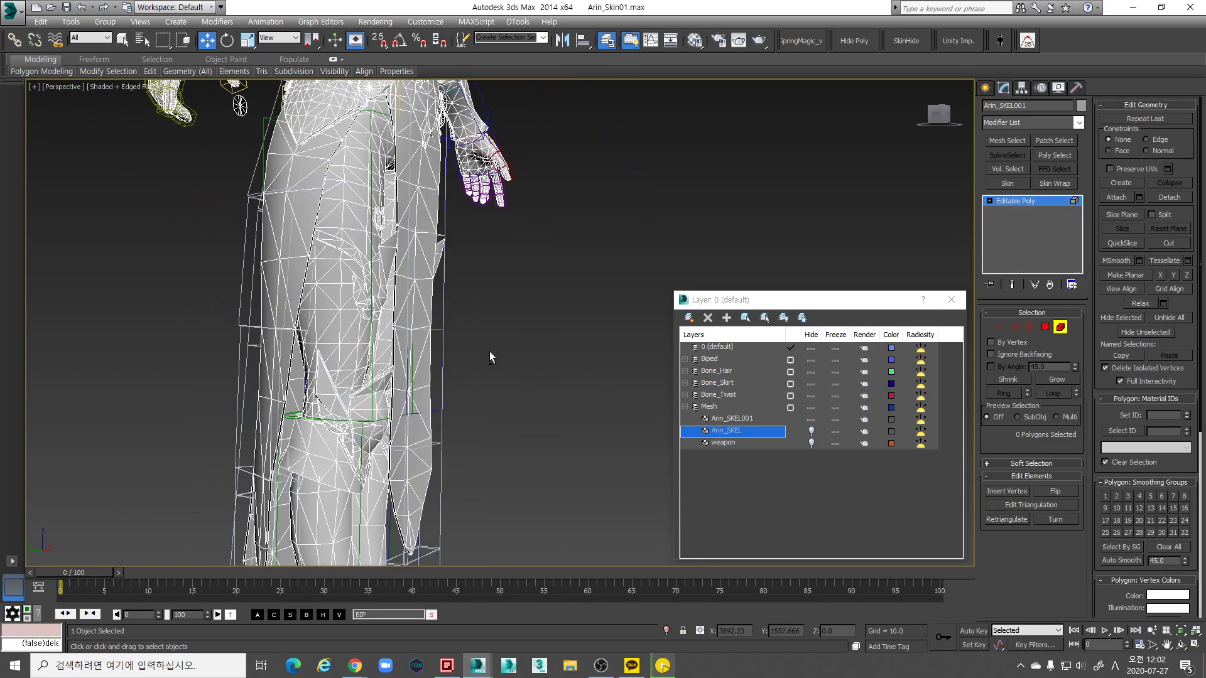
pyautogui.click(408, 342)
pyautogui.keyDown('ctrl'); pyautogui.click(427, 371); pyautogui.keyUp('ctrl')
pyautogui.keyDown('alt'); pyautogui.moveTo(468, 398); pyautogui.dragTo(476, 531, button='middle'); pyautogui.keyUp('alt')
pyautogui.keyDown('ctrl'); pyautogui.click(412, 468); pyautogui.keyUp('ctrl')
pyautogui.keyDown('alt'); pyautogui.moveTo(411, 468); pyautogui.dragTo(602, 390, button='middle'); pyautogui.keyUp('alt')
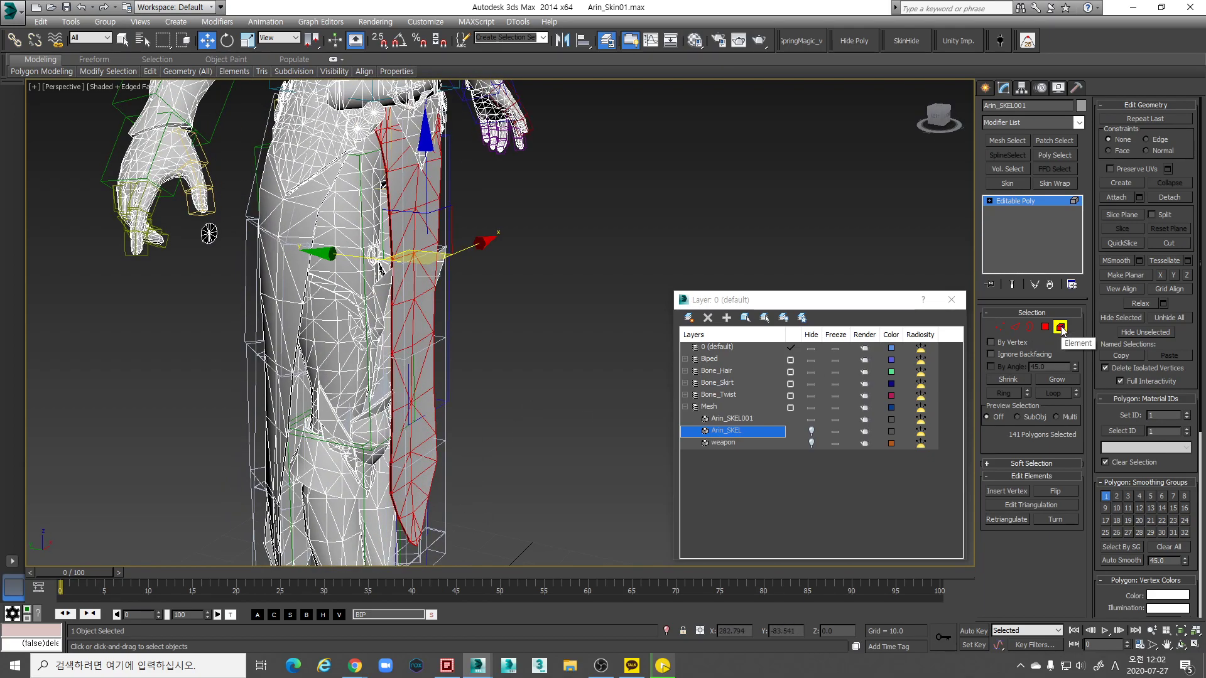
pyautogui.keyDown('alt'); pyautogui.moveTo(565, 301); pyautogui.dragTo(493, 287, button='middle'); pyautogui.keyUp('alt')
pyautogui.scroll(4, 565, 301)
pyautogui.keyDown('ctrl'); pyautogui.click(529, 352); pyautogui.keyUp('ctrl')
pyautogui.keyDown('alt'); pyautogui.moveTo(529, 352); pyautogui.dragTo(189, 88, button='middle'); pyautogui.keyUp('alt')
pyautogui.keyDown('ctrl'); pyautogui.click(545, 324); pyautogui.keyUp('ctrl')
# Check the skirt selection in wireframe, then inspect it from below in shaded view
pyautogui.press('F3')
pyautogui.scroll(5, 466, 280)
pyautogui.moveTo(440, 326)
pyautogui.keyDown('alt'); pyautogui.mouseDown(button='middle')
pyautogui.moveTo(546, 304)
pyautogui.moveTo(385, 323)
pyautogui.moveTo(573, 320)
pyautogui.moveTo(602, 307)
pyautogui.moveTo(440, 358)
pyautogui.moveTo(431, 296)
pyautogui.moveTo(549, 345)
pyautogui.moveTo(643, 333)
pyautogui.moveTo(417, 195)
pyautogui.mouseUp(button='middle'); pyautogui.keyUp('alt')
pyautogui.press('F3')
pyautogui.scroll(4, 417, 195)
pyautogui.scroll(-3, 526, 255)
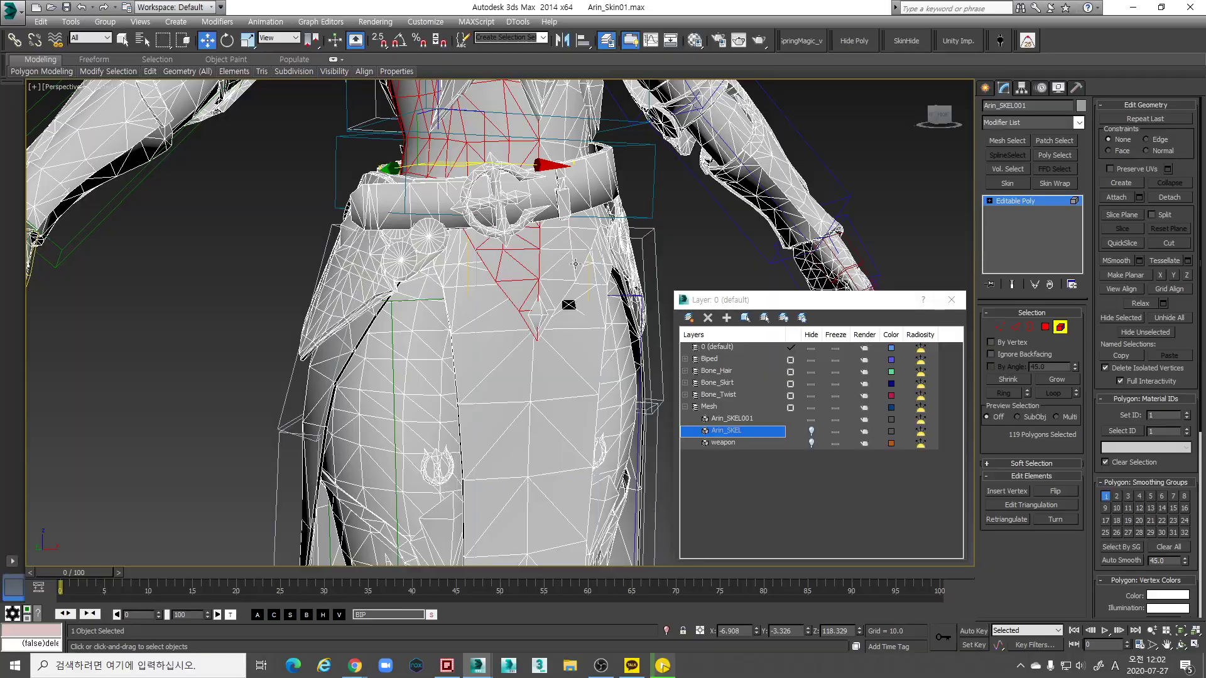
pyautogui.scroll(-3, 572, 265)
pyautogui.keyDown('alt'); pyautogui.moveTo(572, 266); pyautogui.dragTo(521, 291, button='middle'); pyautogui.keyUp('alt')
pyautogui.scroll(-2, 506, 258)
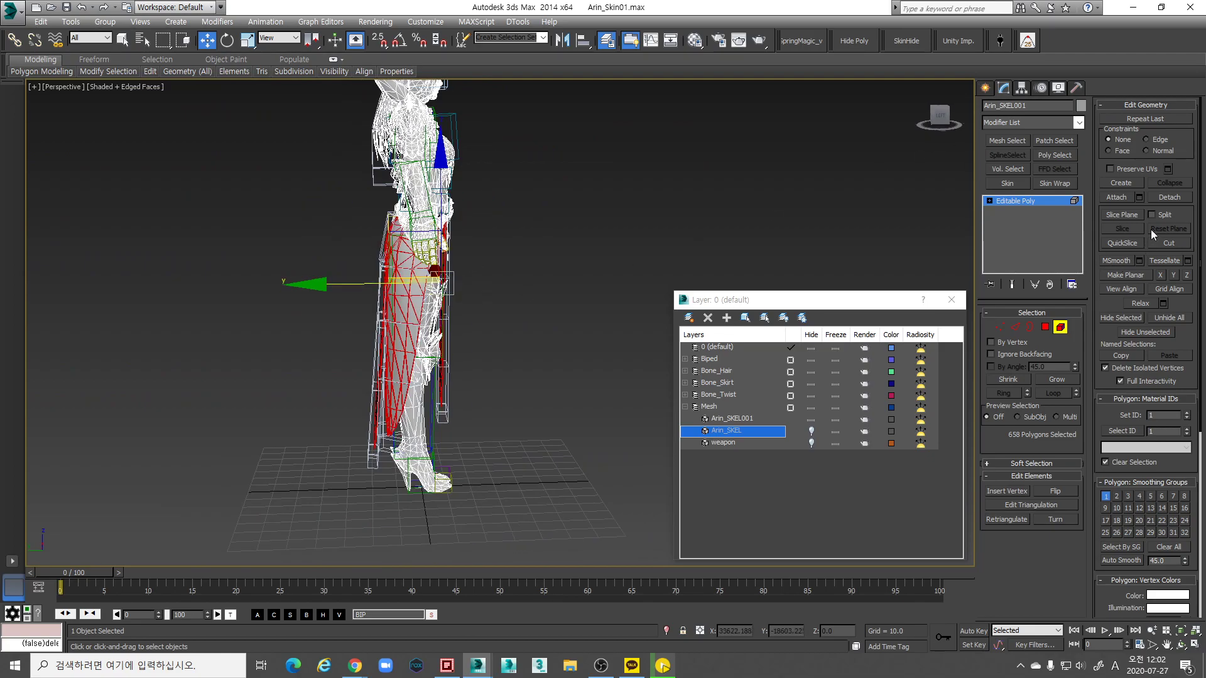
# Detach the selected skirt pieces as Object001 and hide Object001 in the Layer dialog
pyautogui.click(1170, 198)
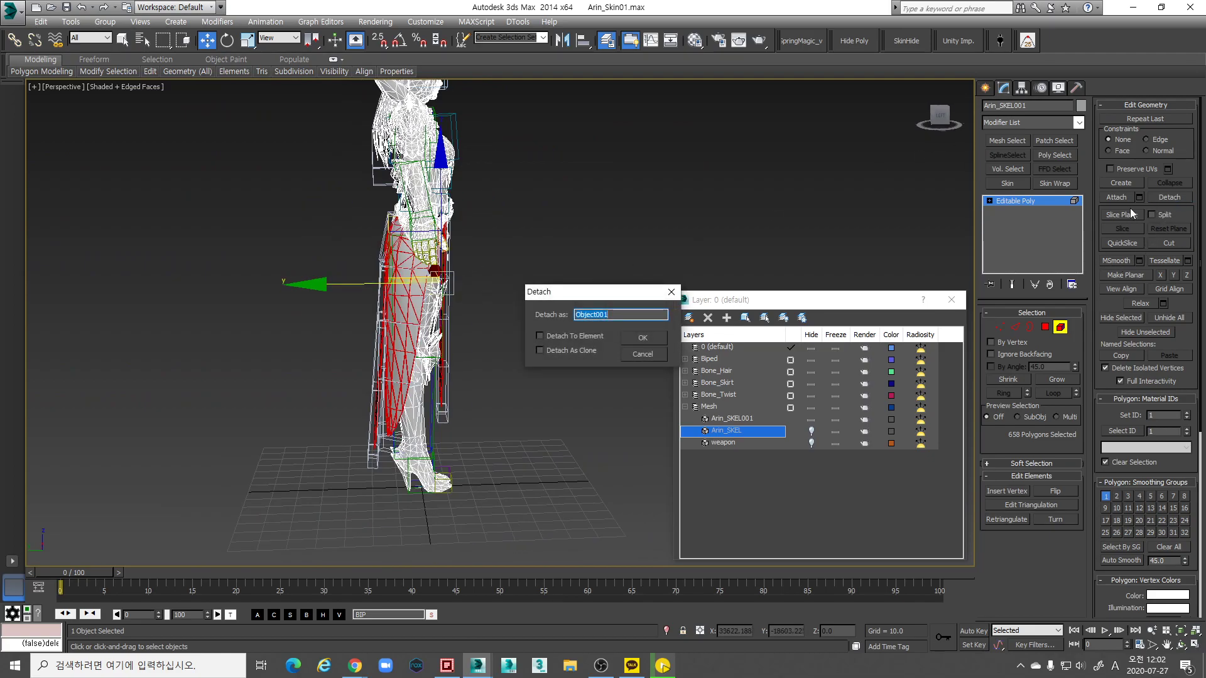
pyautogui.click(656, 340)
pyautogui.click(729, 423)
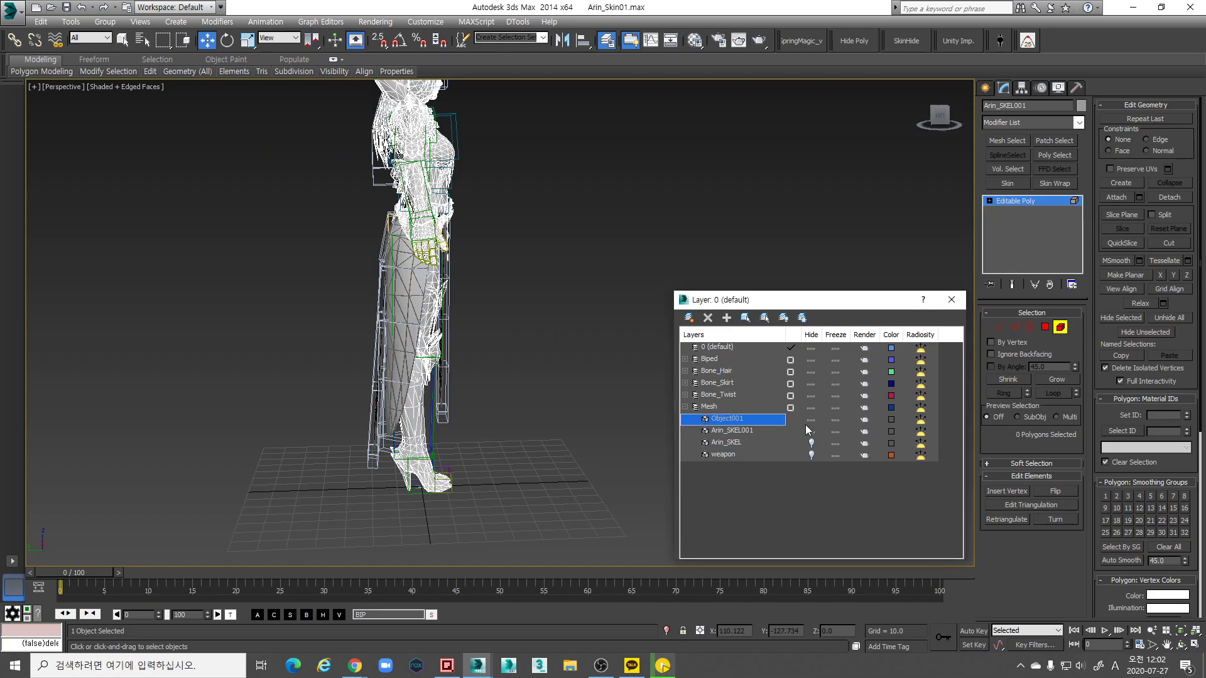
pyautogui.keyDown('alt'); pyautogui.moveTo(619, 409); pyautogui.dragTo(705, 406, button='middle'); pyautogui.keyUp('alt')
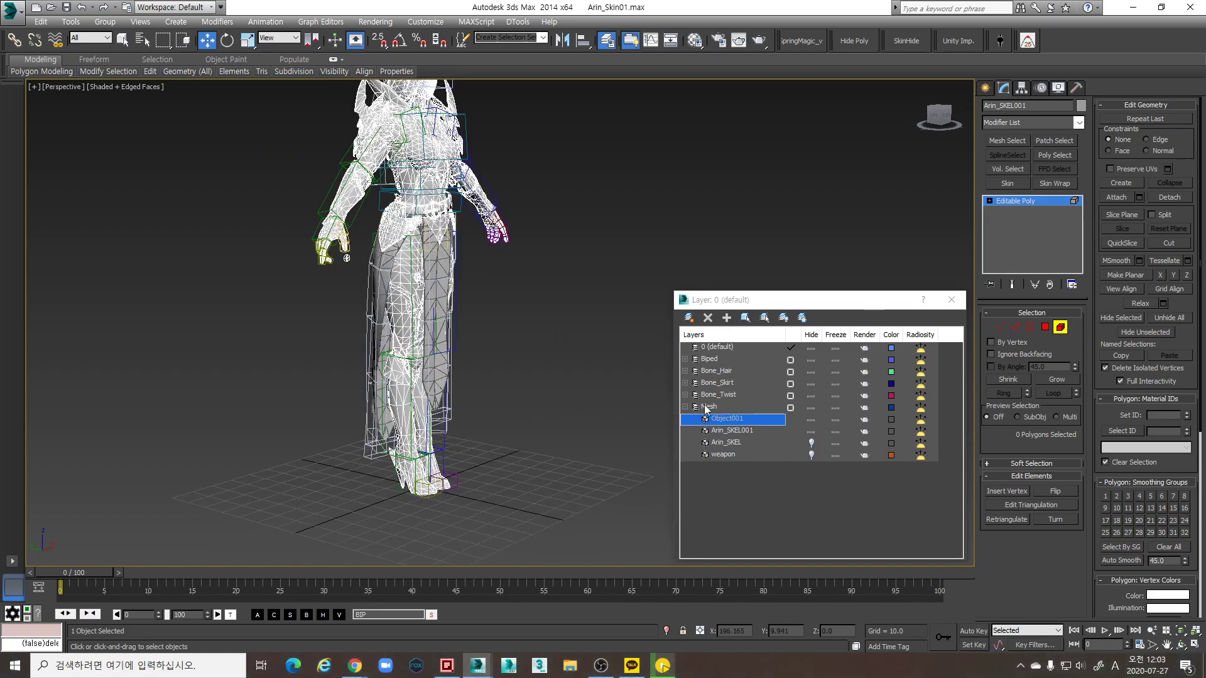
pyautogui.click(811, 418)
pyautogui.moveTo(430, 298); pyautogui.dragTo(624, 325, button='middle')
pyautogui.scroll(3, 452, 342)
pyautogui.scroll(4, 209, 349)
# Select the hip armour plate and its polygons, deselecting the torso polygons
pyautogui.click(537, 291)
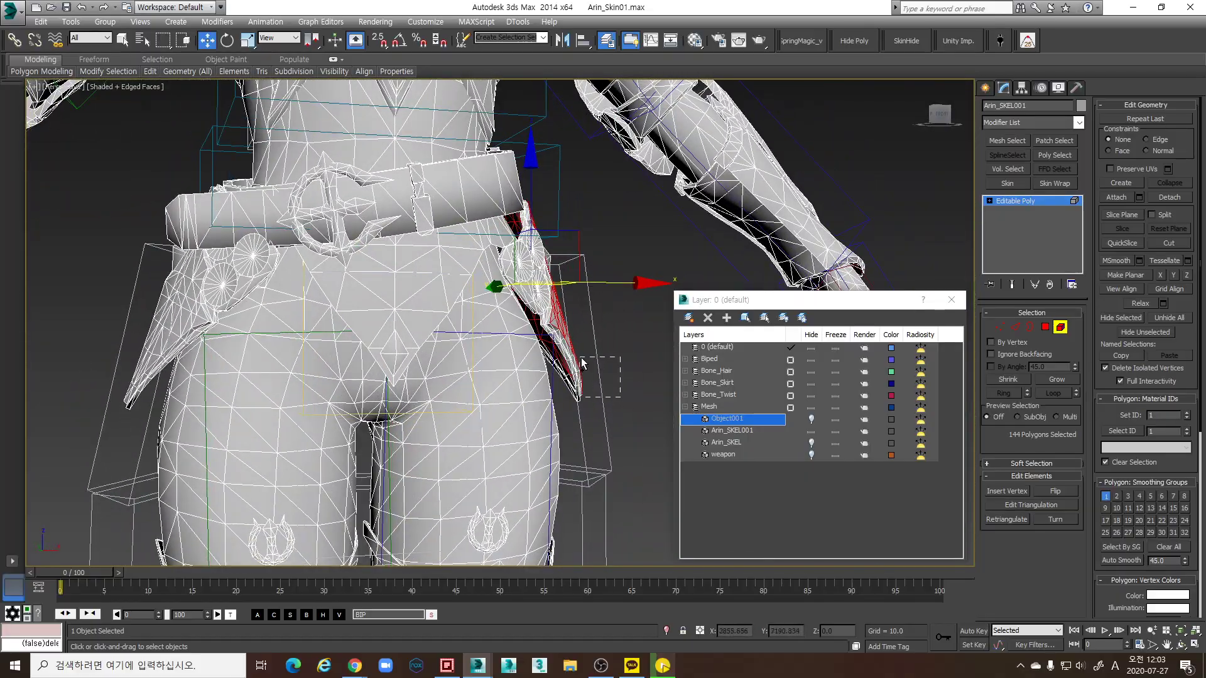
pyautogui.moveTo(583, 364); pyautogui.dragTo(570, 341)
pyautogui.keyDown('ctrl'); pyautogui.moveTo(558, 288); pyautogui.dragTo(557, 288); pyautogui.keyUp('ctrl')
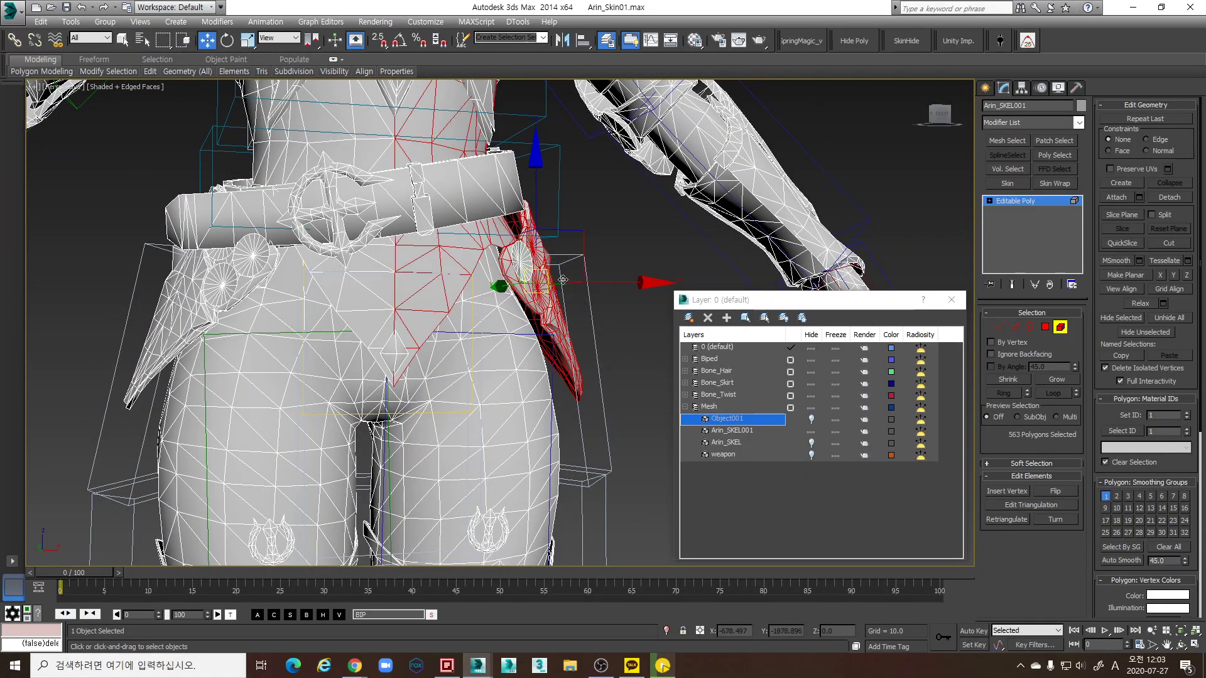
pyautogui.keyDown('alt'); pyautogui.moveTo(558, 288); pyautogui.dragTo(532, 281, button='middle'); pyautogui.keyUp('alt')
pyautogui.keyDown('alt'); pyautogui.click(461, 349); pyautogui.keyUp('alt')
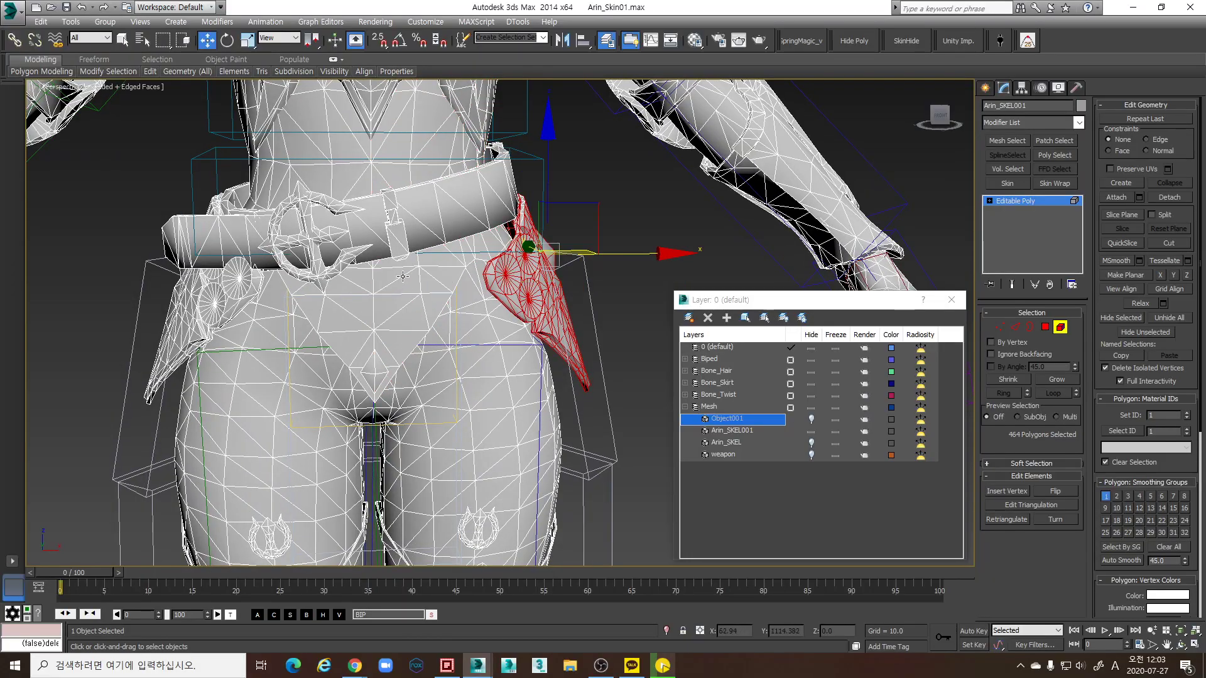
pyautogui.scroll(-3, 461, 350)
pyautogui.keyDown('alt'); pyautogui.moveTo(460, 349); pyautogui.dragTo(477, 298, button='middle'); pyautogui.keyUp('alt')
pyautogui.scroll(5, 477, 298)
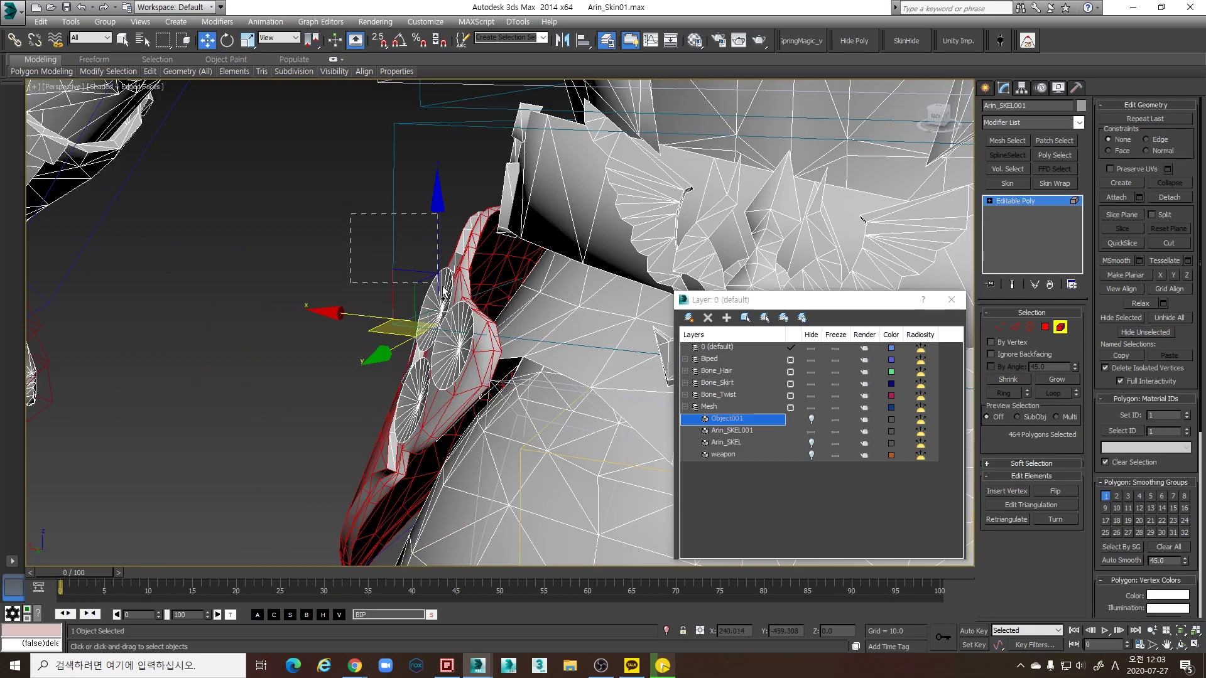
# Add the two disc parts, the white disc and the remaining hip polygons to the selection
pyautogui.keyDown('ctrl'); pyautogui.moveTo(463, 329); pyautogui.dragTo(468, 334); pyautogui.keyUp('ctrl')
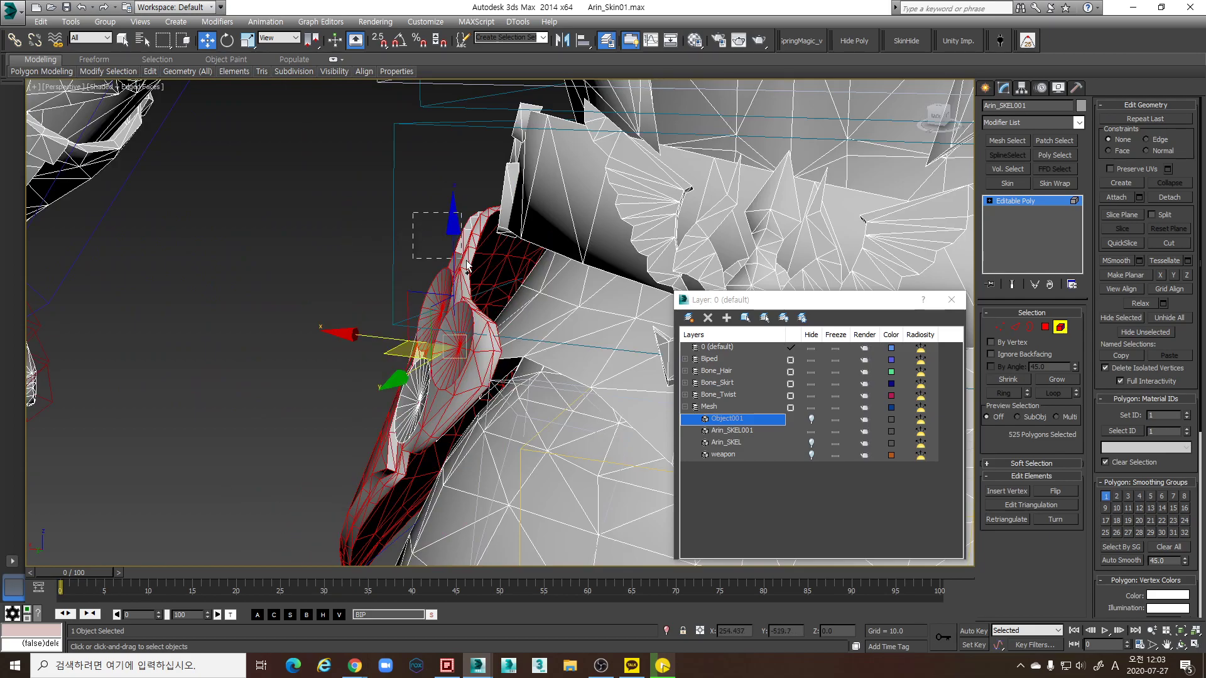
pyautogui.keyDown('ctrl'); pyautogui.moveTo(465, 269); pyautogui.dragTo(448, 295); pyautogui.keyUp('ctrl')
pyautogui.keyDown('ctrl'); pyautogui.moveTo(392, 377); pyautogui.dragTo(418, 414); pyautogui.keyUp('ctrl')
pyautogui.scroll(-8, 452, 301)
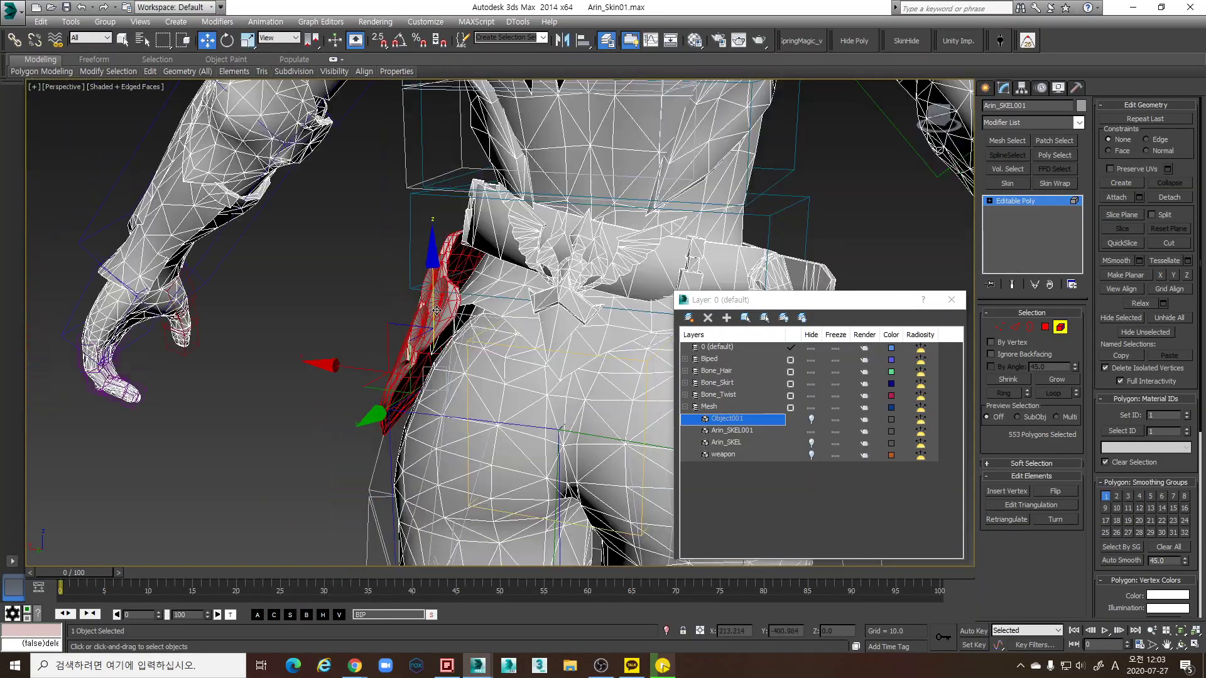
pyautogui.keyDown('alt'); pyautogui.moveTo(464, 272); pyautogui.dragTo(452, 312, button='middle'); pyautogui.keyUp('alt')
pyautogui.scroll(5, 450, 297)
pyautogui.keyDown('ctrl'); pyautogui.click(480, 284); pyautogui.keyUp('ctrl')
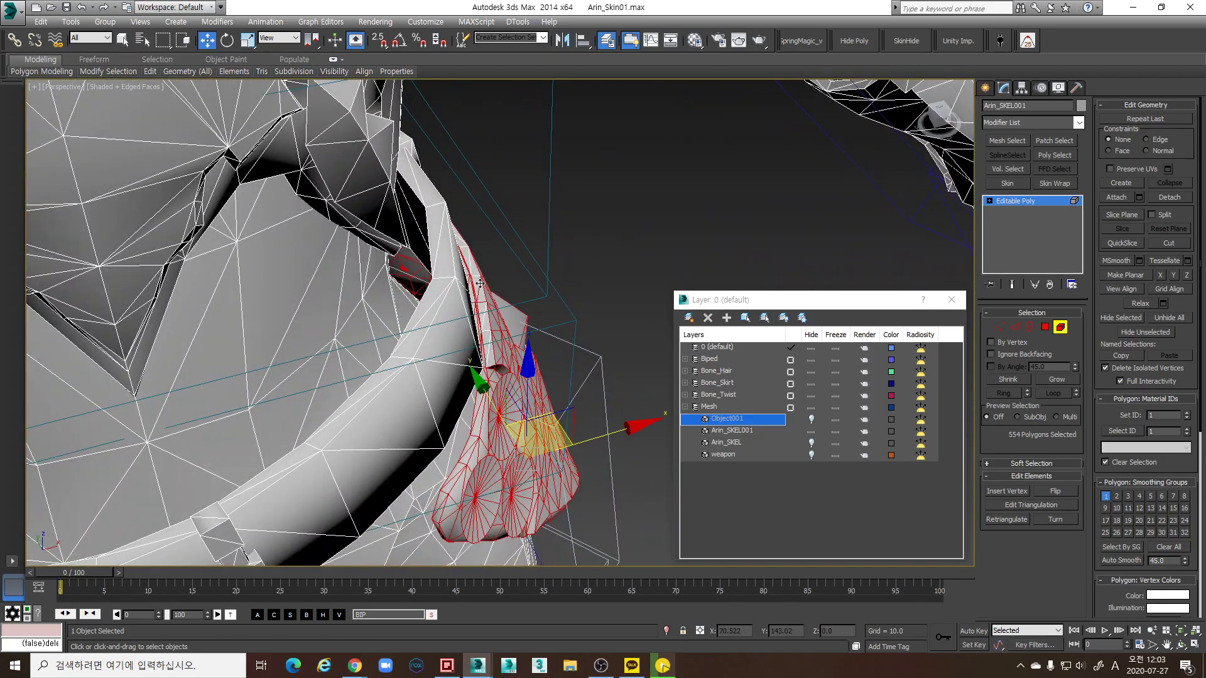
pyautogui.keyDown('alt'); pyautogui.moveTo(532, 304); pyautogui.dragTo(507, 276, button='middle'); pyautogui.keyUp('alt')
pyautogui.keyDown('ctrl'); pyautogui.moveTo(496, 257); pyautogui.dragTo(496, 257); pyautogui.keyUp('ctrl')
pyautogui.keyDown('alt'); pyautogui.moveTo(496, 257); pyautogui.dragTo(571, 314, button='middle'); pyautogui.keyUp('alt')
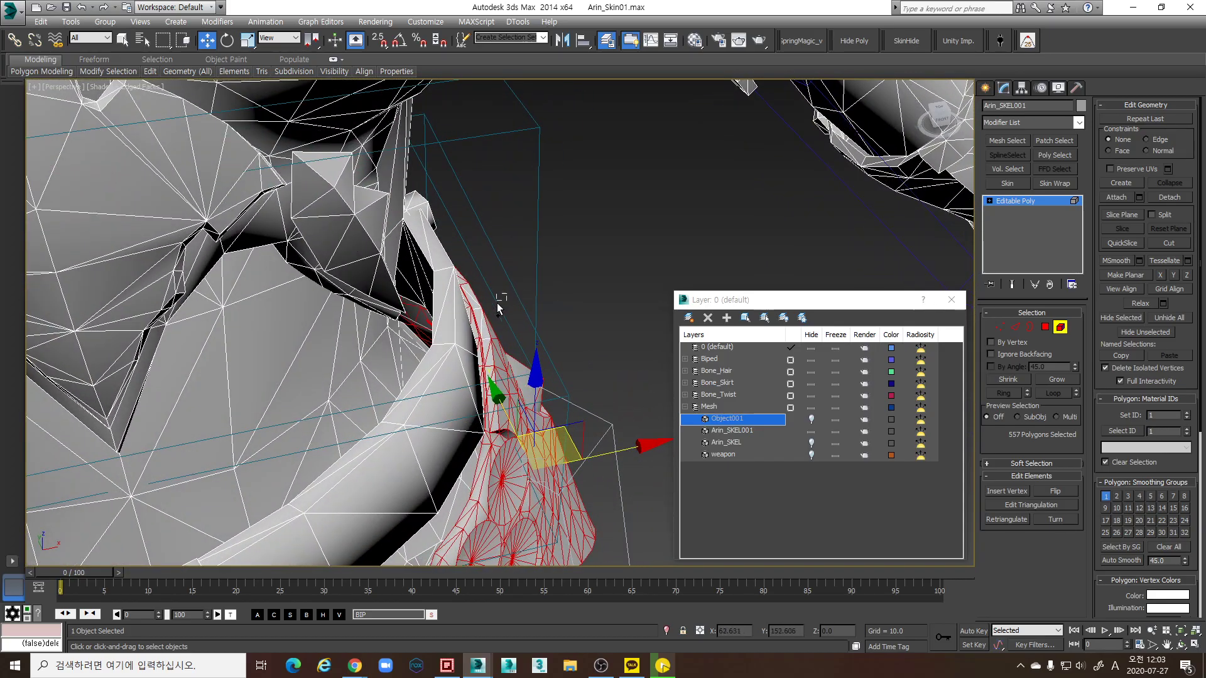
pyautogui.keyDown('ctrl'); pyautogui.moveTo(481, 315); pyautogui.dragTo(480, 316); pyautogui.keyUp('ctrl')
pyautogui.keyDown('alt'); pyautogui.moveTo(480, 315); pyautogui.dragTo(442, 355, button='middle'); pyautogui.keyUp('alt')
pyautogui.scroll(-6, 396, 316)
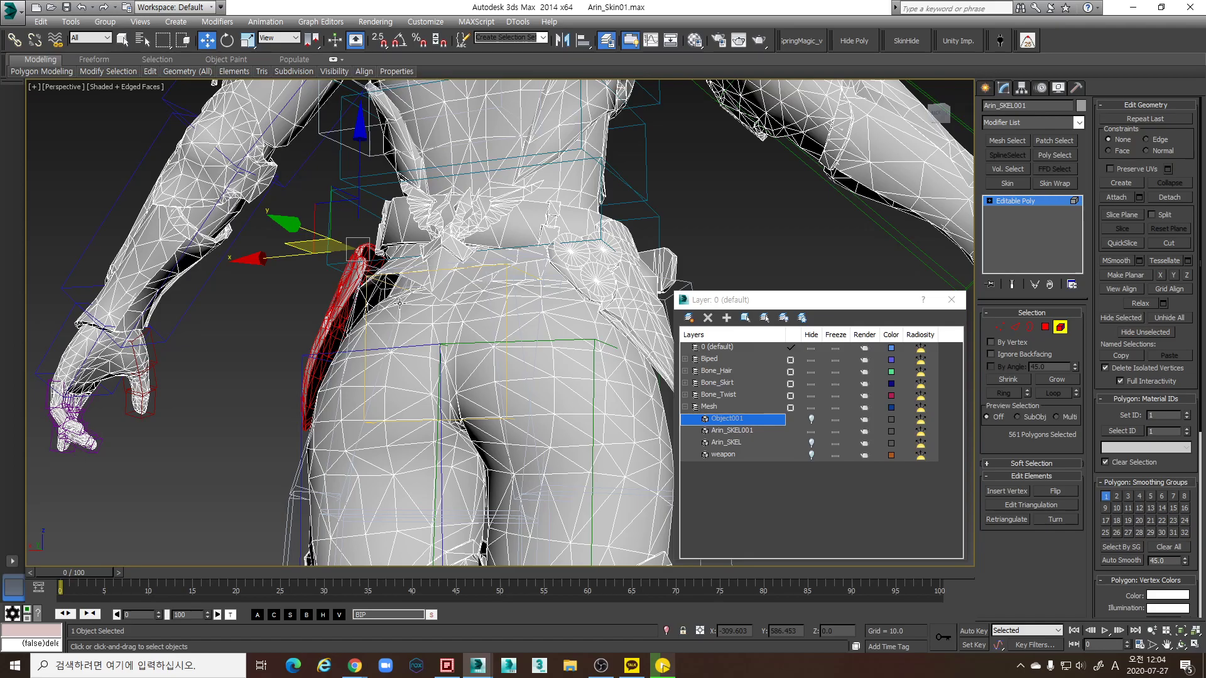
# Add the left, front and right hip pieces to the selection, deselecting the torso
pyautogui.keyDown('alt'); pyautogui.moveTo(324, 339); pyautogui.dragTo(415, 308, button='middle'); pyautogui.keyUp('alt')
pyautogui.keyDown('alt'); pyautogui.moveTo(281, 334); pyautogui.dragTo(496, 336, button='middle'); pyautogui.keyUp('alt')
pyautogui.keyDown('ctrl'); pyautogui.click(147, 373); pyautogui.keyUp('ctrl')
pyautogui.keyDown('alt'); pyautogui.moveTo(147, 374); pyautogui.dragTo(183, 348, button='middle'); pyautogui.keyUp('alt')
pyautogui.keyDown('ctrl'); pyautogui.click(162, 358); pyautogui.keyUp('ctrl')
pyautogui.keyDown('alt'); pyautogui.click(314, 251); pyautogui.keyUp('alt')
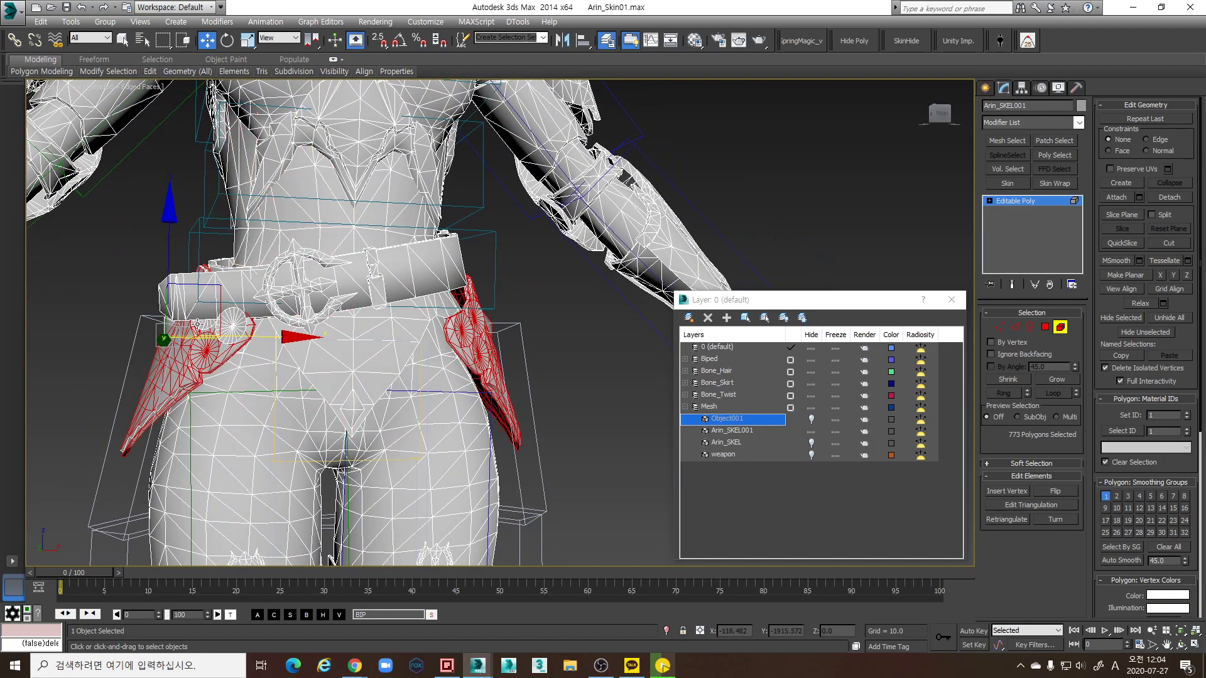
pyautogui.keyDown('alt'); pyautogui.moveTo(290, 358); pyautogui.dragTo(493, 412, button='middle'); pyautogui.keyUp('alt')
pyautogui.keyDown('ctrl'); pyautogui.click(445, 369); pyautogui.keyUp('ctrl')
pyautogui.scroll(-2, 446, 369)
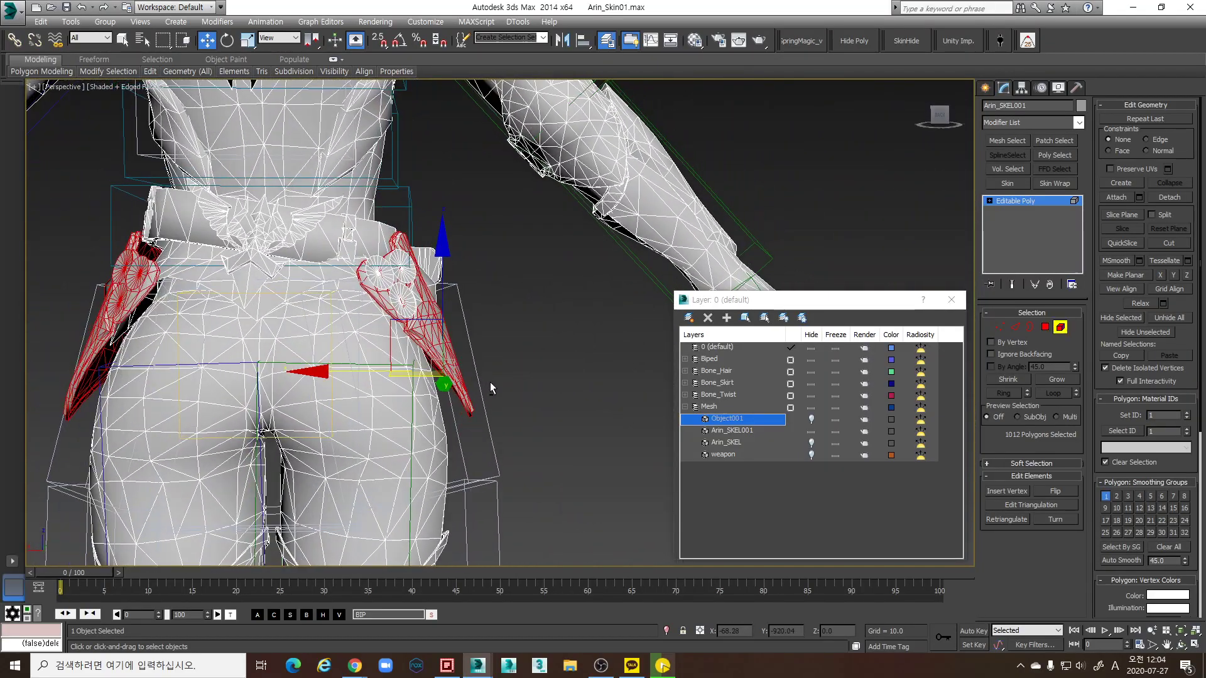
pyautogui.scroll(5, 419, 359)
# Add the remaining hip piece faces around the belt to the selection
pyautogui.keyDown('alt'); pyautogui.moveTo(420, 359); pyautogui.dragTo(524, 425, button='middle'); pyautogui.keyUp('alt')
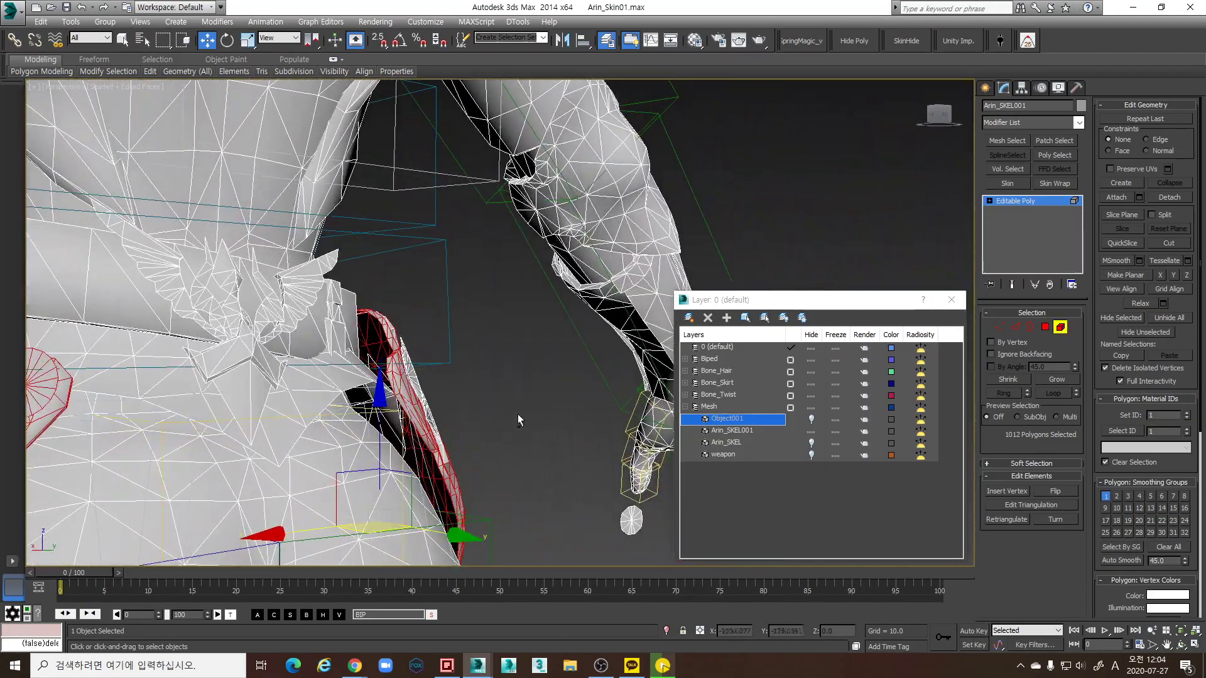
pyautogui.keyDown('ctrl'); pyautogui.click(418, 431); pyautogui.keyUp('ctrl')
pyautogui.keyDown('alt'); pyautogui.moveTo(418, 430); pyautogui.dragTo(437, 393, button='middle'); pyautogui.keyUp('alt')
pyautogui.keyDown('ctrl'); pyautogui.click(444, 336); pyautogui.keyUp('ctrl')
pyautogui.keyDown('alt'); pyautogui.moveTo(444, 336); pyautogui.dragTo(522, 314, button='middle'); pyautogui.keyUp('alt')
pyautogui.keyDown('ctrl'); pyautogui.click(519, 296); pyautogui.keyUp('ctrl')
pyautogui.keyDown('alt'); pyautogui.moveTo(524, 409); pyautogui.dragTo(589, 365, button='middle'); pyautogui.keyUp('alt')
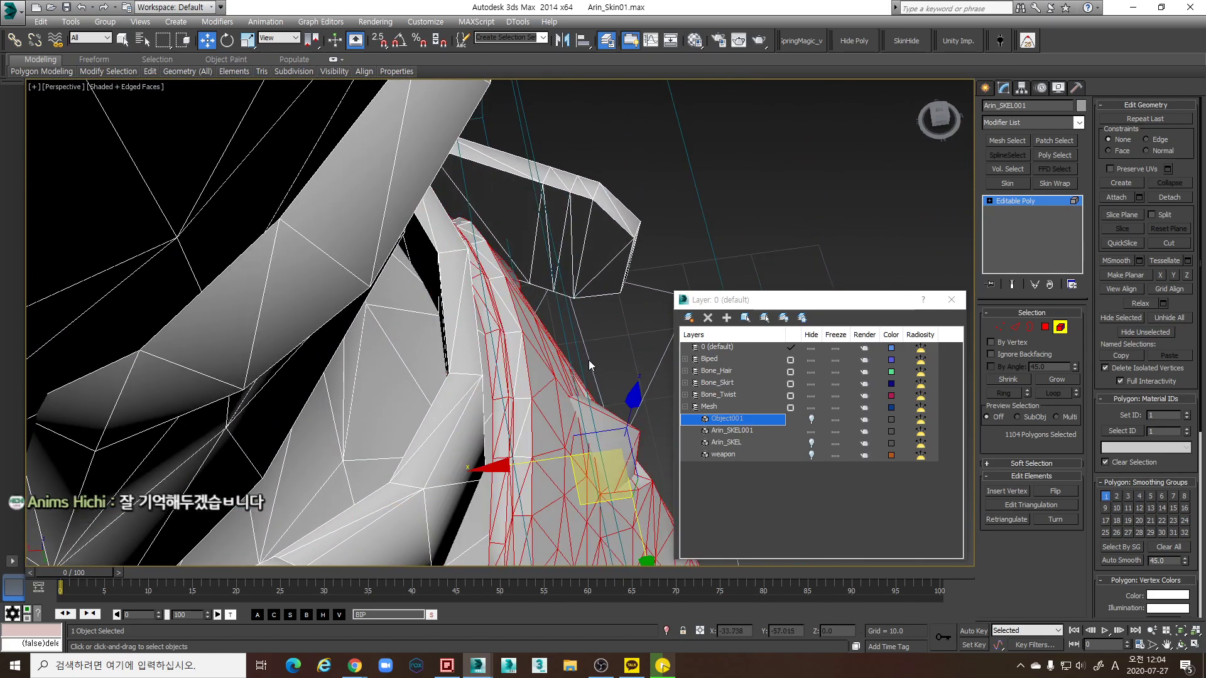
pyautogui.keyDown('ctrl'); pyautogui.moveTo(519, 457); pyautogui.dragTo(520, 459); pyautogui.keyUp('ctrl')
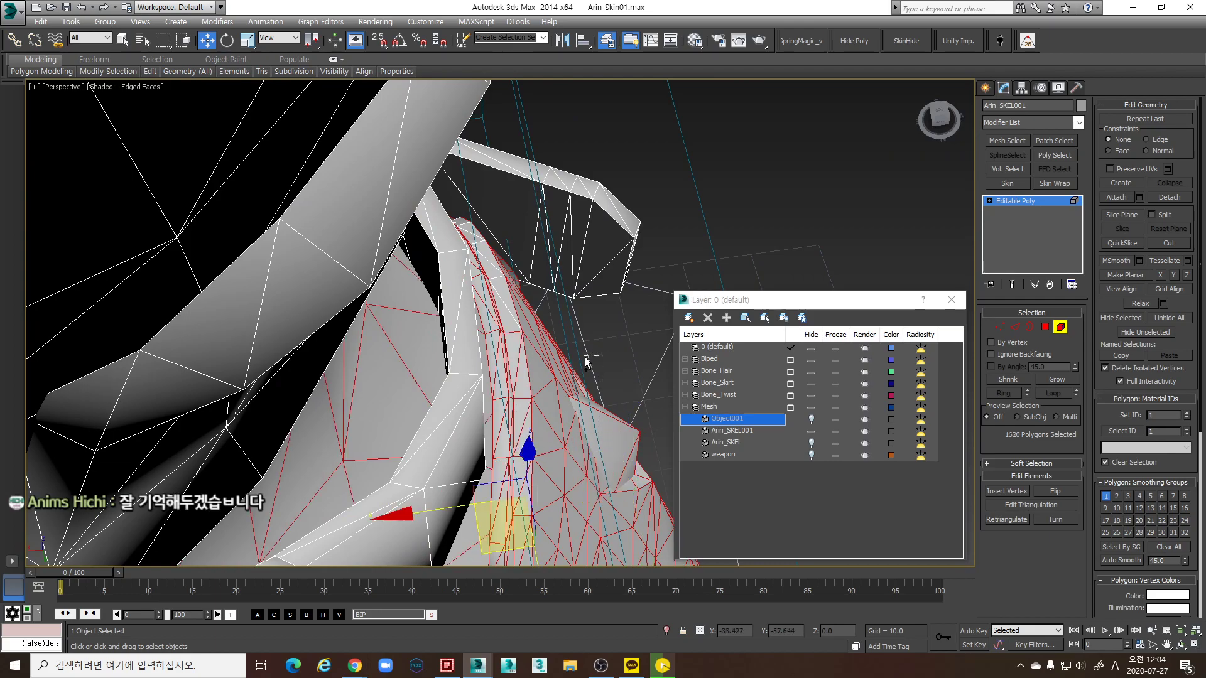
pyautogui.keyDown('ctrl'); pyautogui.moveTo(496, 262); pyautogui.dragTo(481, 223); pyautogui.keyUp('ctrl')
pyautogui.scroll(3, 495, 302)
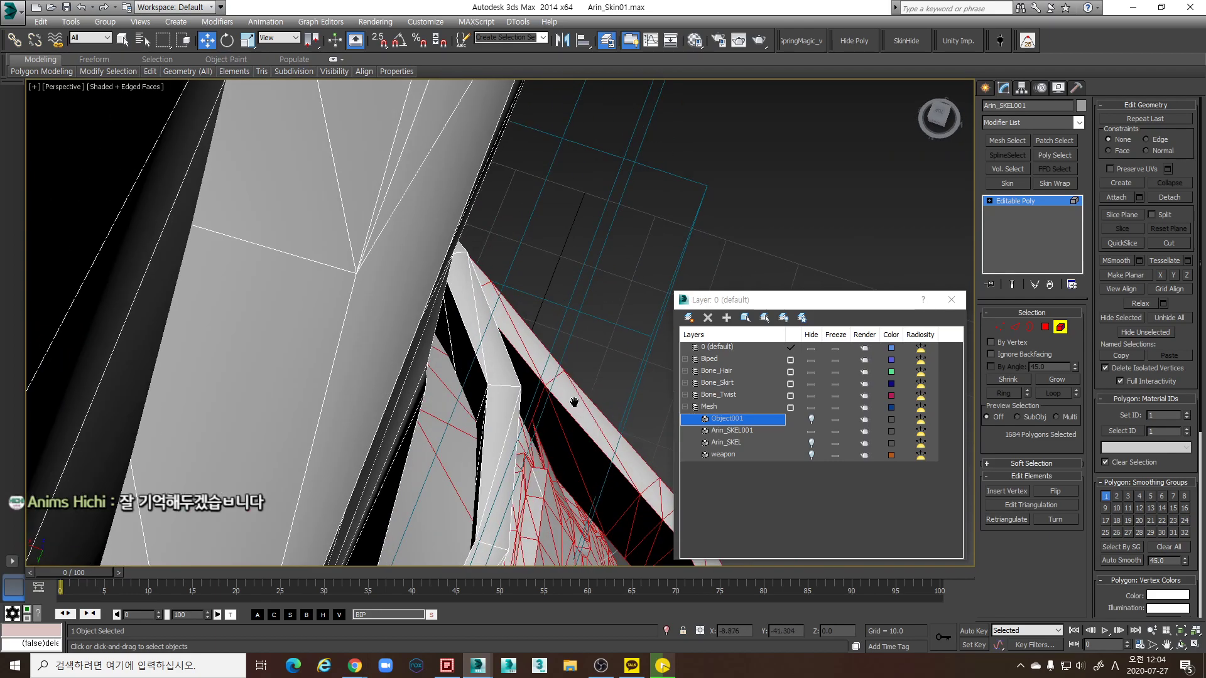
pyautogui.scroll(2, 495, 302)
pyautogui.keyDown('alt'); pyautogui.moveTo(495, 302); pyautogui.dragTo(504, 304, button='middle'); pyautogui.keyUp('alt')
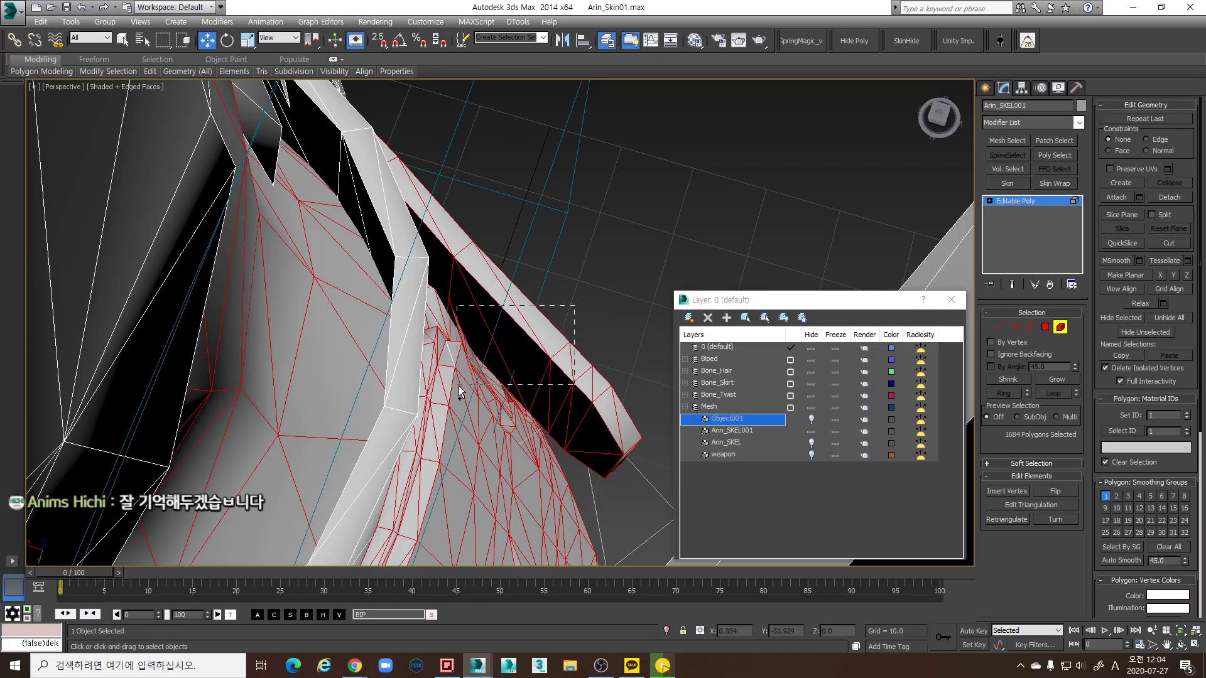
# Deselect the unwanted faces and the thigh, leaving 1124 hip polygons selected
pyautogui.keyDown('alt'); pyautogui.moveTo(586, 398); pyautogui.dragTo(585, 398); pyautogui.keyUp('alt')
pyautogui.scroll(-8, 584, 399)
pyautogui.keyDown('alt'); pyautogui.moveTo(585, 398); pyautogui.dragTo(546, 333, button='middle'); pyautogui.keyUp('alt')
pyautogui.keyDown('alt'); pyautogui.click(384, 287); pyautogui.keyUp('alt')
pyautogui.keyDown('alt'); pyautogui.moveTo(384, 287); pyautogui.dragTo(427, 327, button='middle'); pyautogui.keyUp('alt')
pyautogui.scroll(10, 427, 351)
pyautogui.keyDown('alt'); pyautogui.moveTo(431, 398); pyautogui.dragTo(541, 329, button='middle'); pyautogui.keyUp('alt')
pyautogui.scroll(-5, 474, 261)
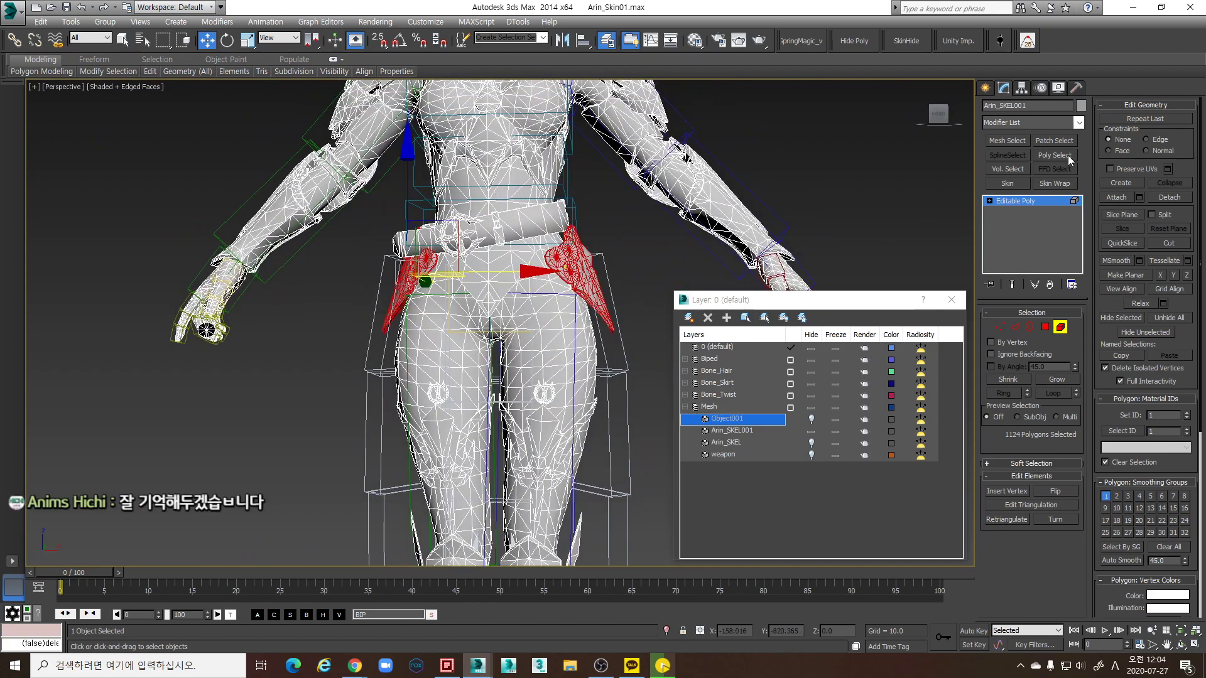
# Detach the hip pieces as Object002 and hide both Object001 and Object002
pyautogui.click(1170, 197)
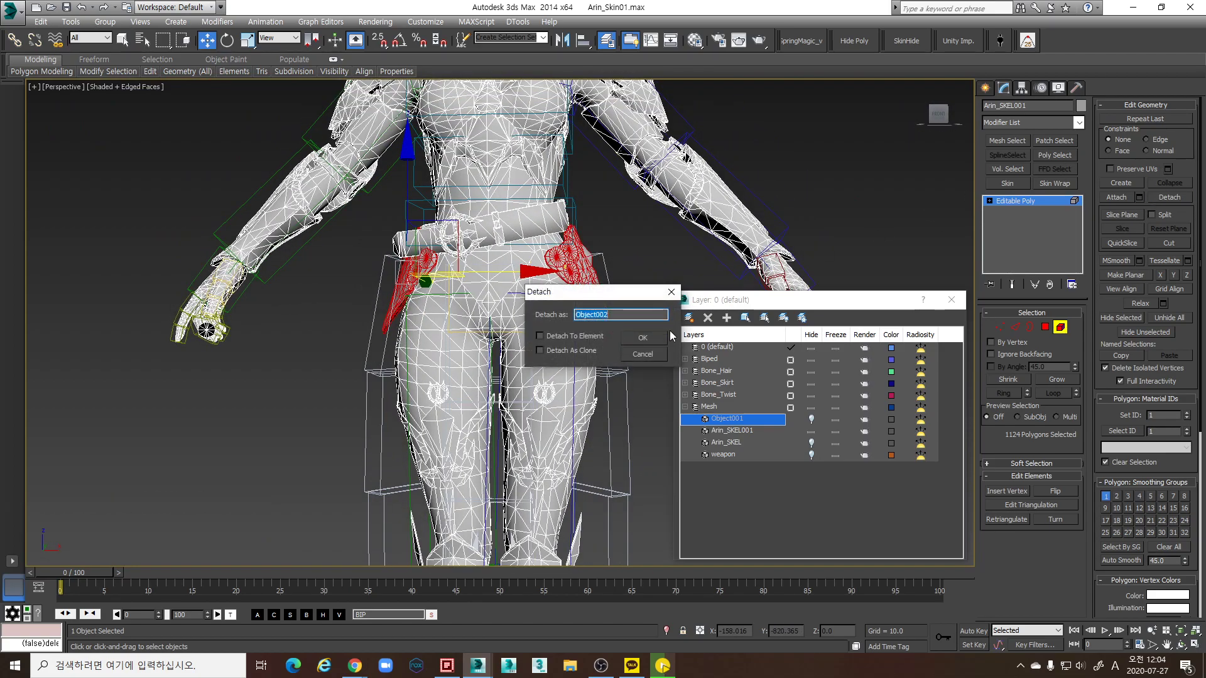
pyautogui.click(637, 337)
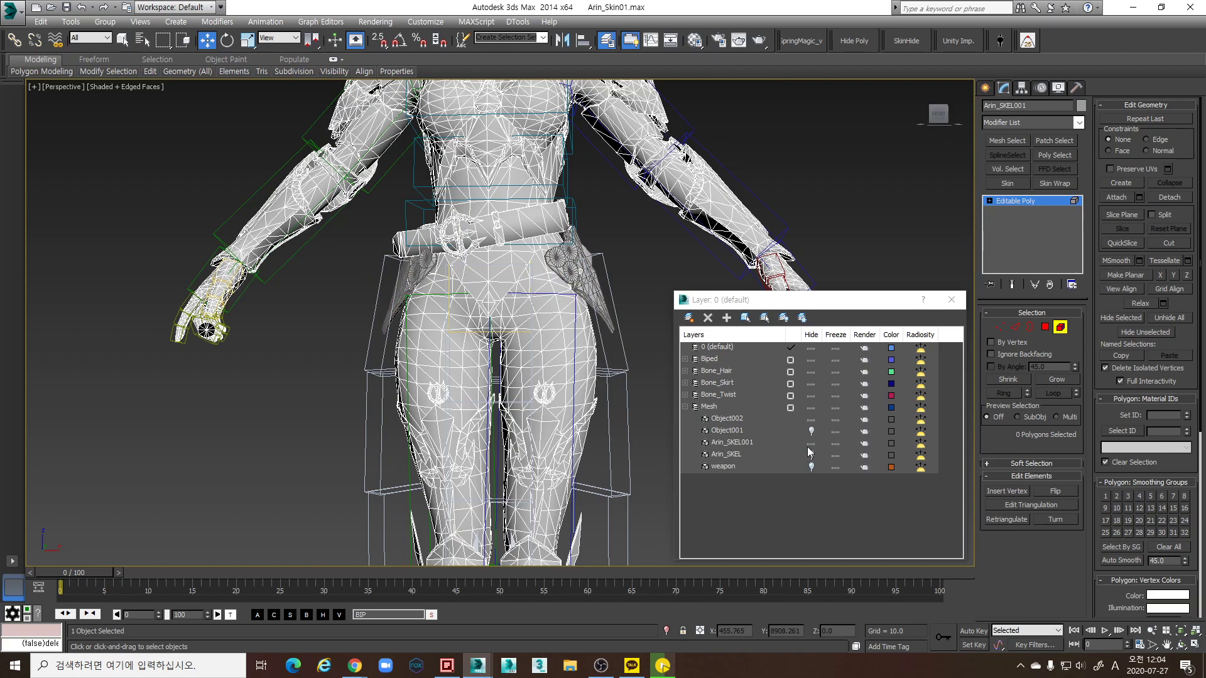
pyautogui.click(810, 431)
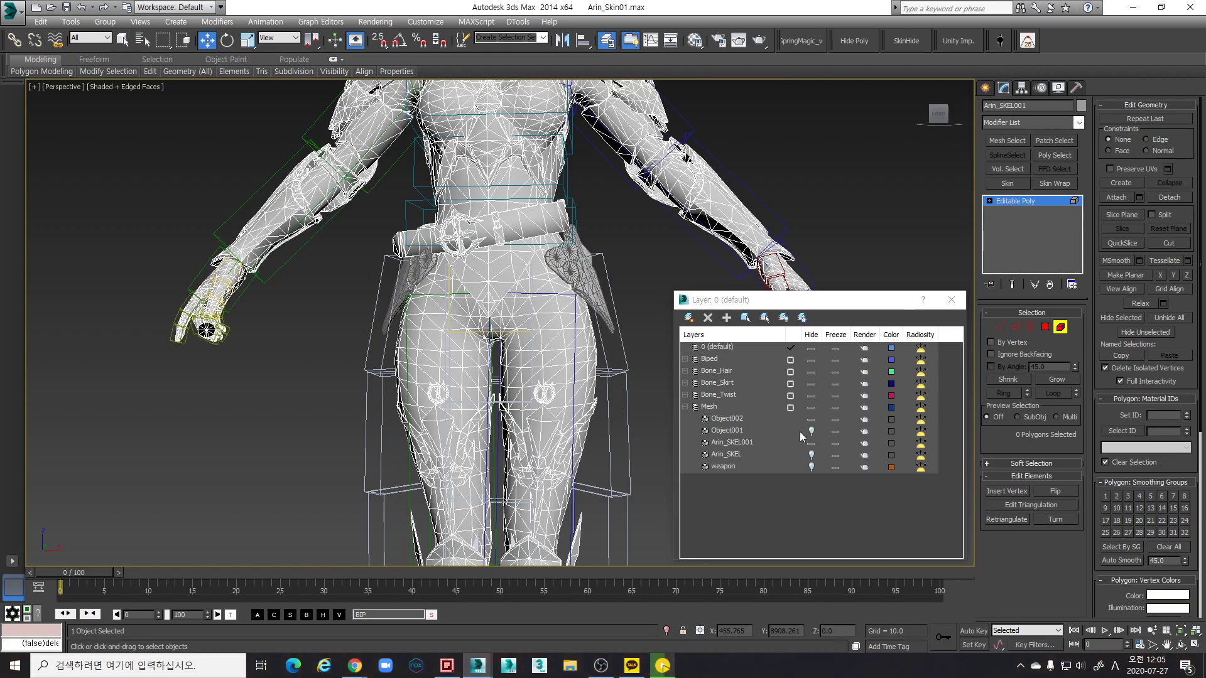
pyautogui.click(810, 419)
# Pick a single hip polygon, then unhide Object002 in the Layer dialog
pyautogui.moveTo(544, 328); pyautogui.dragTo(296, 282, button='middle')
pyautogui.scroll(3, 531, 371)
pyautogui.scroll(-1, 532, 371)
pyautogui.scroll(-2, 531, 371)
pyautogui.scroll(3, 654, 349)
pyautogui.scroll(4, 557, 341)
pyautogui.click(550, 316)
pyautogui.scroll(-3, 550, 315)
pyautogui.click(811, 418)
pyautogui.scroll(2, 376, 283)
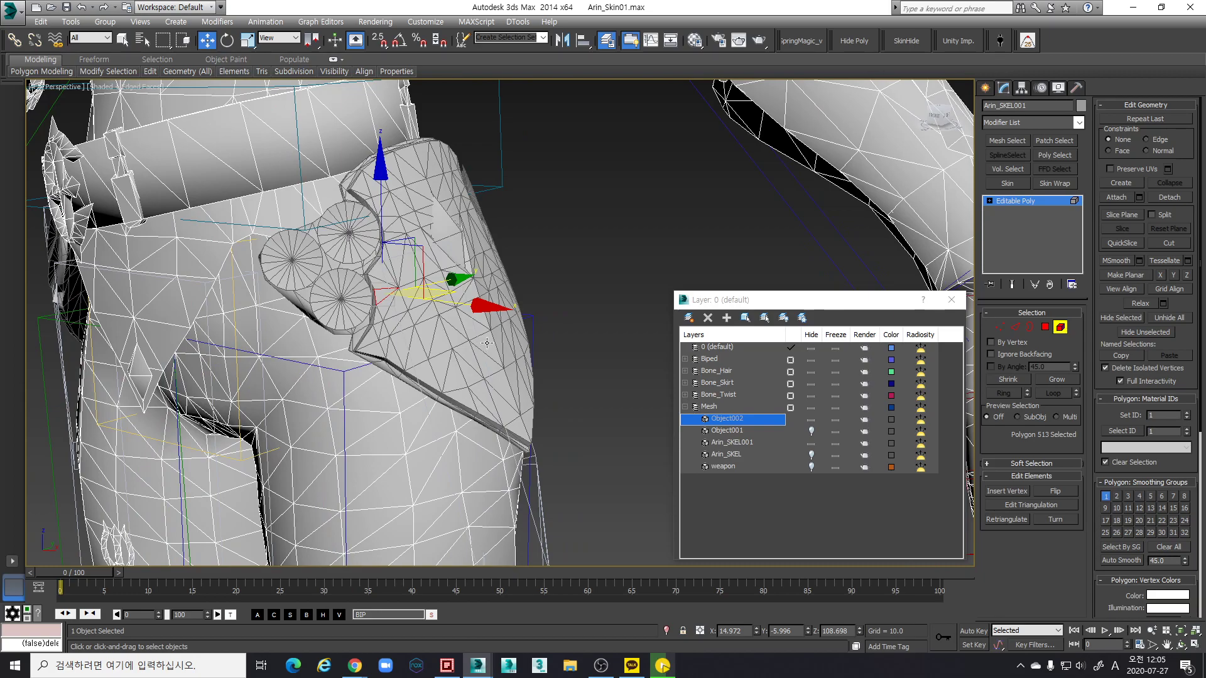
# Attach the hip pouch back onto the body mesh
pyautogui.click(1116, 198)
pyautogui.click(448, 331)
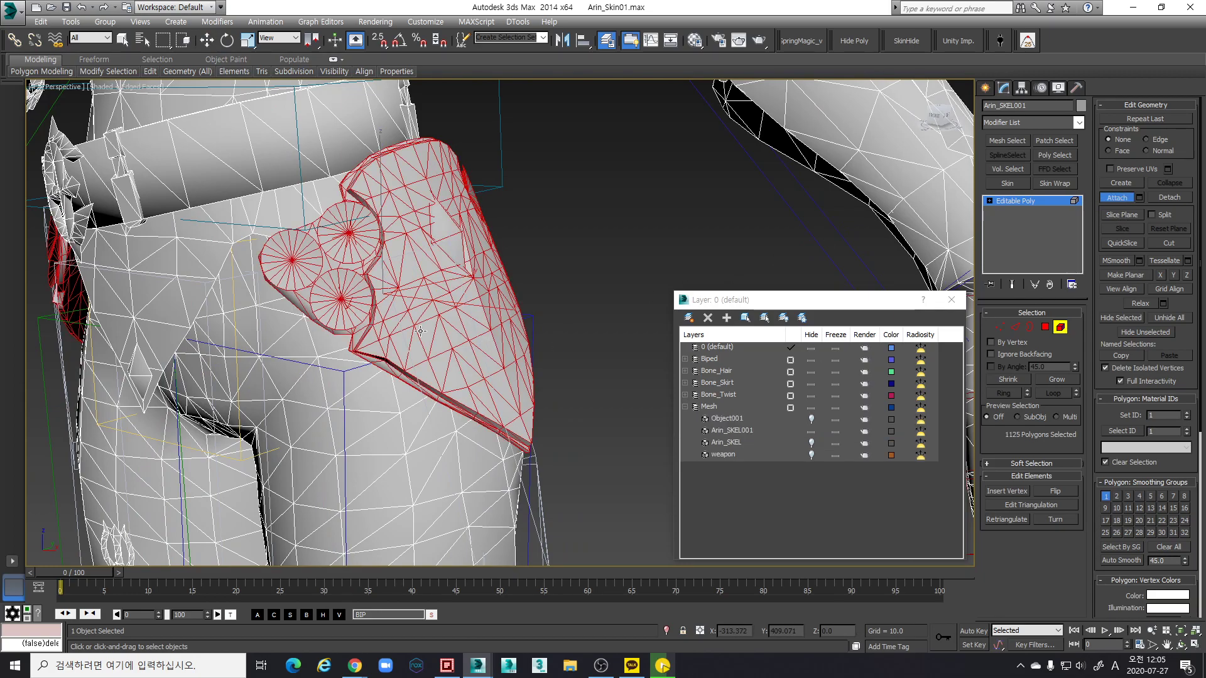
pyautogui.scroll(-3, 588, 410)
pyautogui.keyDown('alt'); pyautogui.moveTo(587, 410); pyautogui.dragTo(552, 395, button='middle'); pyautogui.keyUp('alt')
pyautogui.scroll(2, 377, 314)
pyautogui.keyDown('alt'); pyautogui.moveTo(477, 352); pyautogui.dragTo(538, 371, button='middle'); pyautogui.keyUp('alt')
pyautogui.scroll(2, 635, 402)
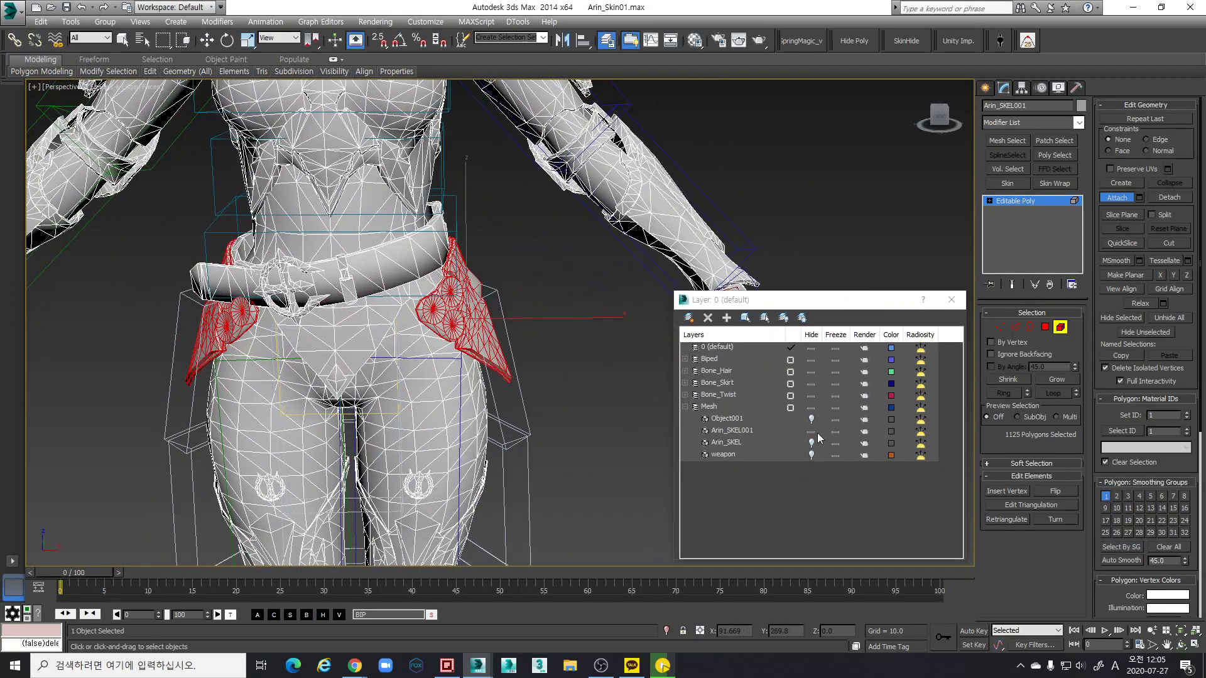
pyautogui.keyDown('alt'); pyautogui.moveTo(653, 414); pyautogui.dragTo(481, 390, button='middle'); pyautogui.keyUp('alt')
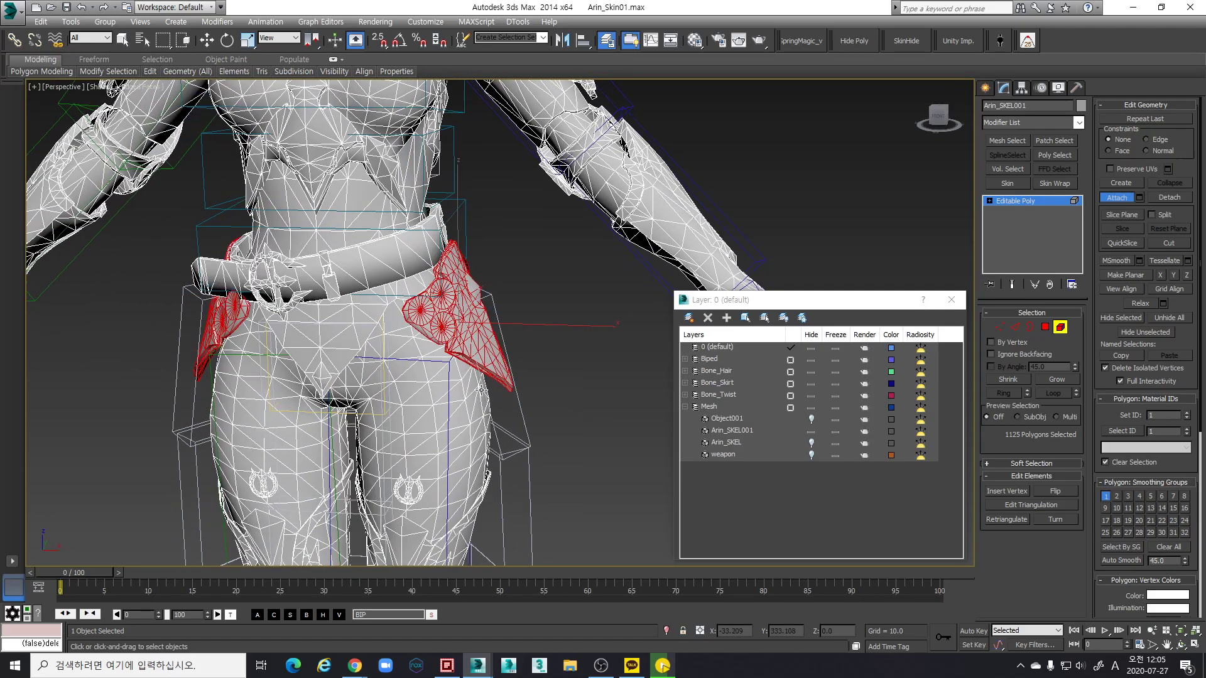
pyautogui.scroll(4, 481, 389)
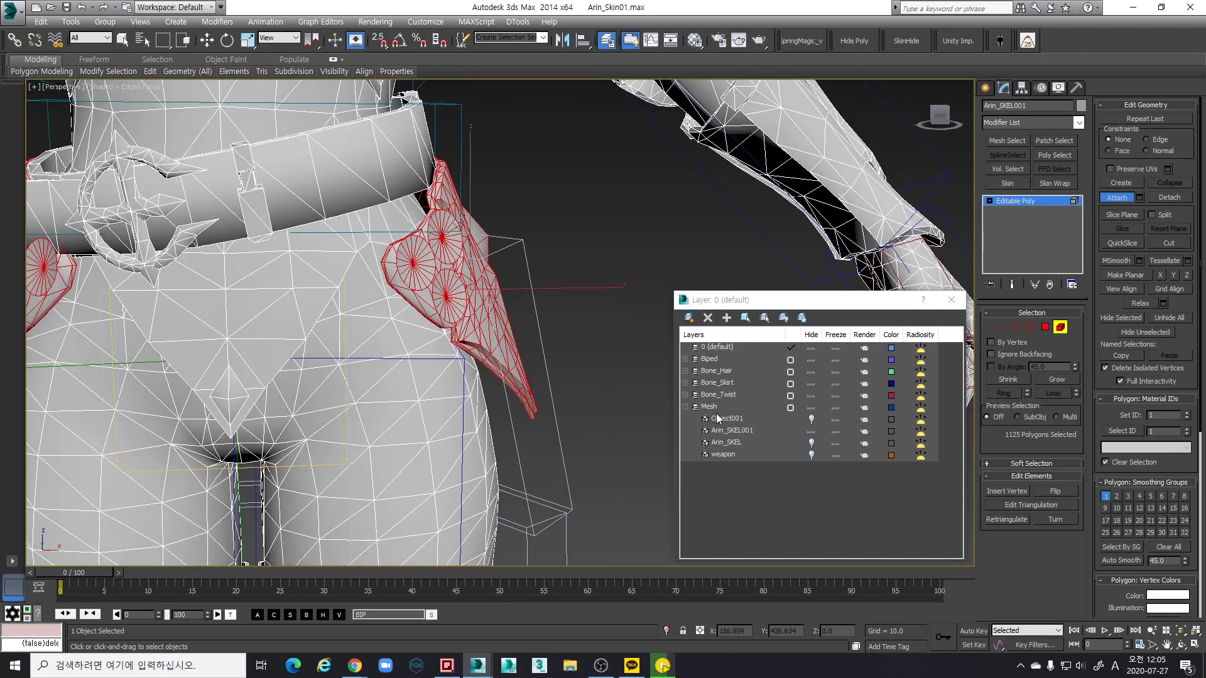
pyautogui.hotkey('shift', 'z')
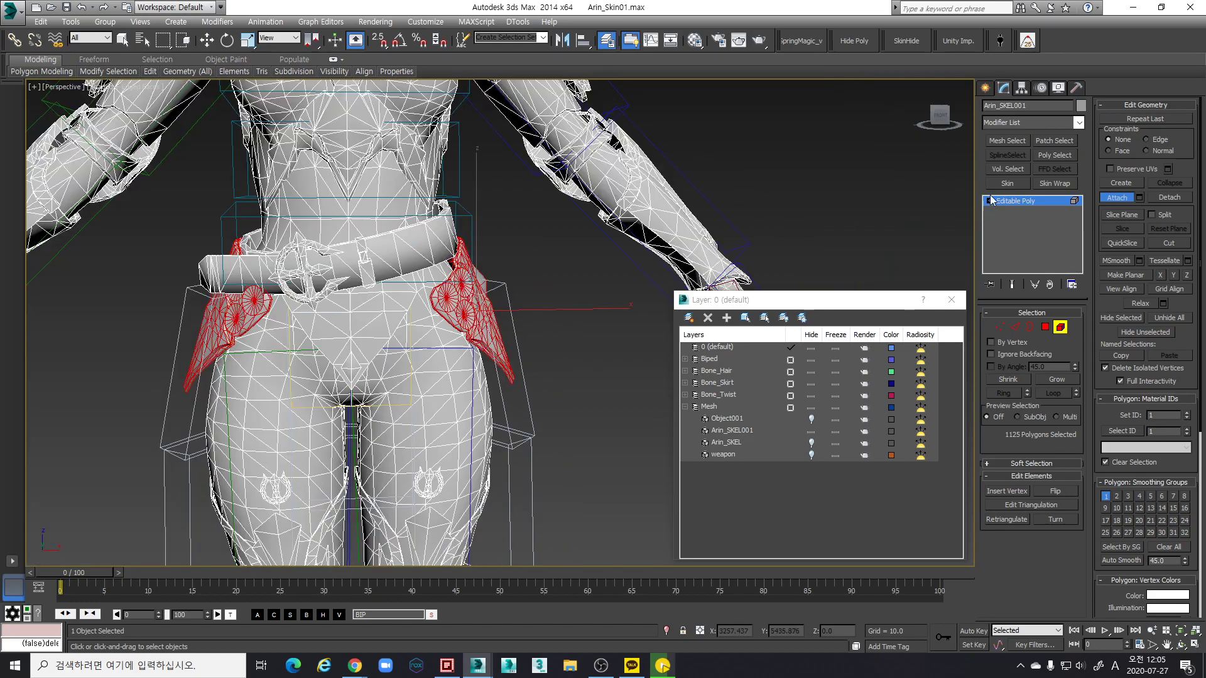
# Detach the pouch polygons as Object002 and hide it
pyautogui.click(1162, 198)
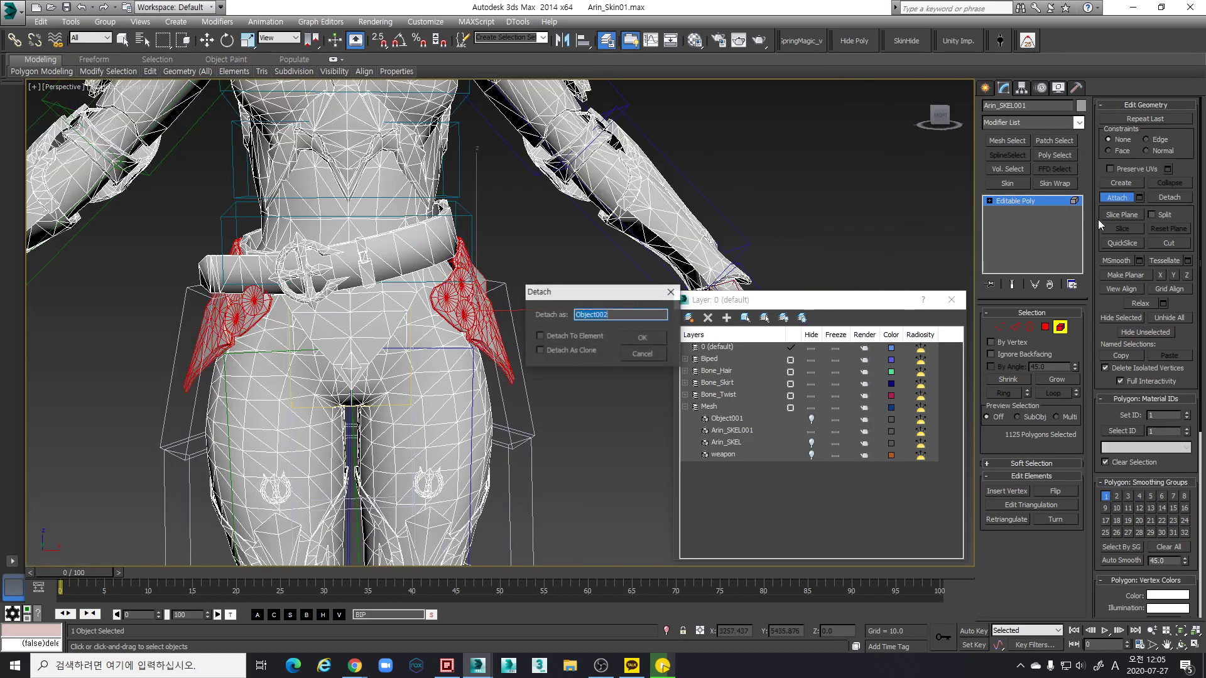
pyautogui.click(634, 344)
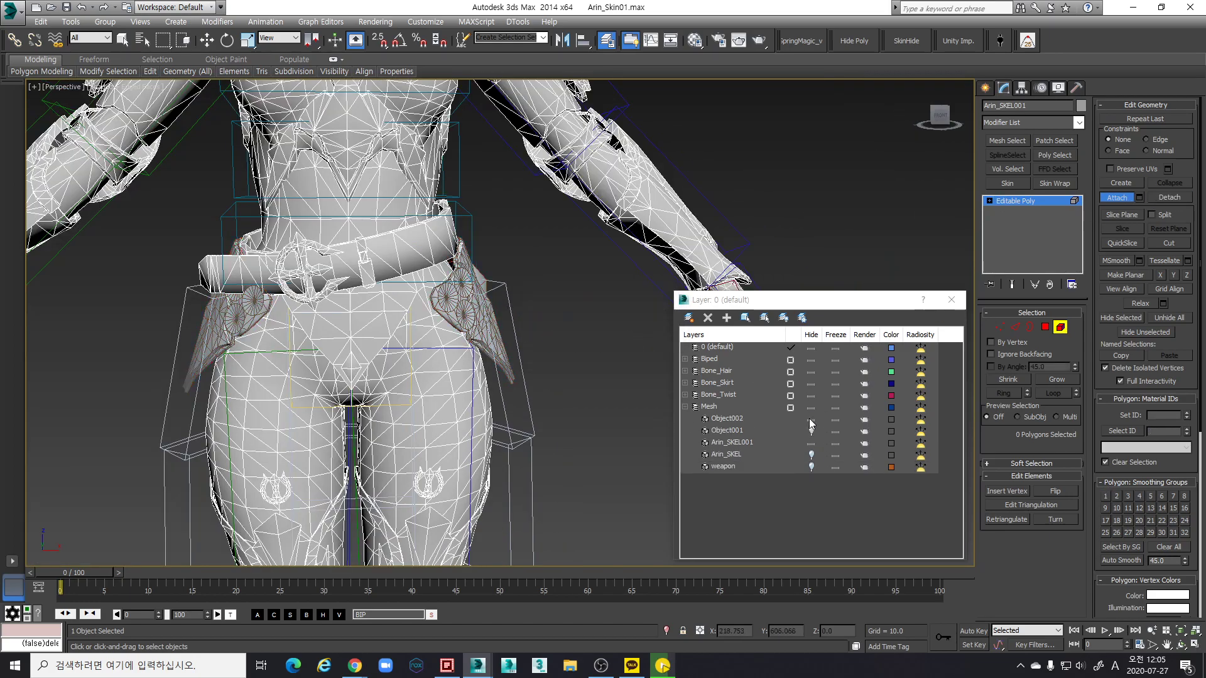
pyautogui.click(810, 419)
# Begin selecting the belt band polygons across the front and side of the hips
pyautogui.press('w')
pyautogui.keyDown('alt'); pyautogui.moveTo(530, 321); pyautogui.dragTo(578, 424, button='middle'); pyautogui.keyUp('alt')
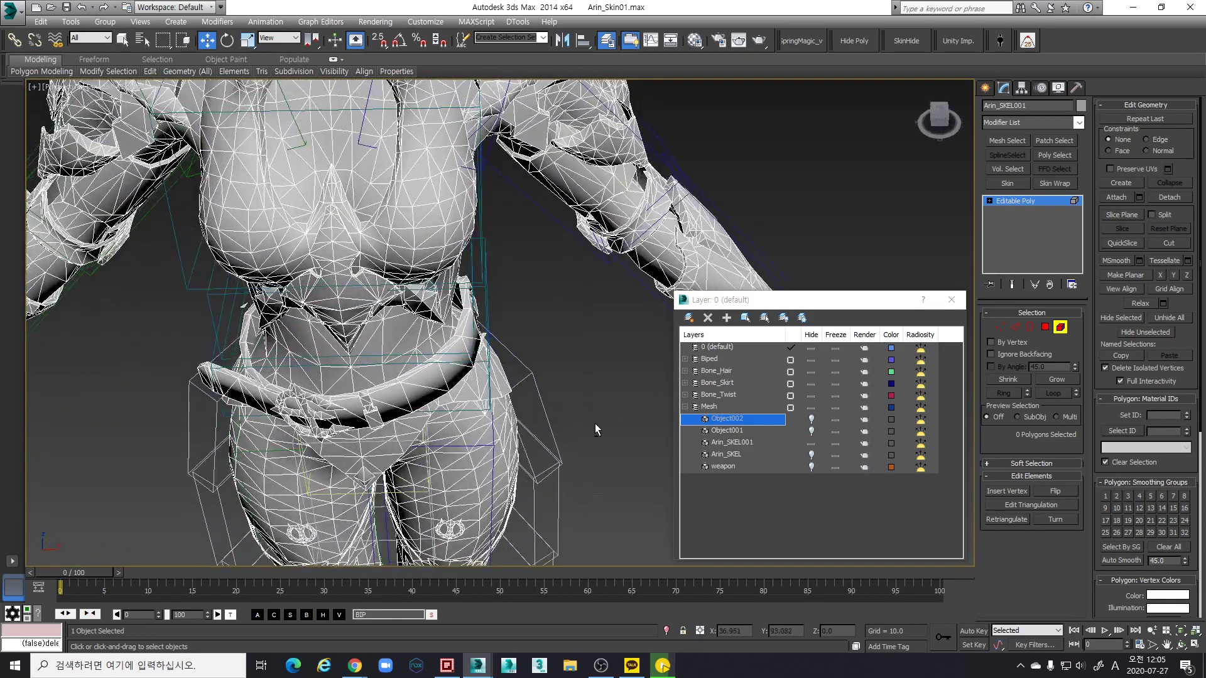
pyautogui.click(810, 420)
pyautogui.keyDown('alt'); pyautogui.moveTo(480, 375); pyautogui.dragTo(503, 402, button='middle'); pyautogui.keyUp('alt')
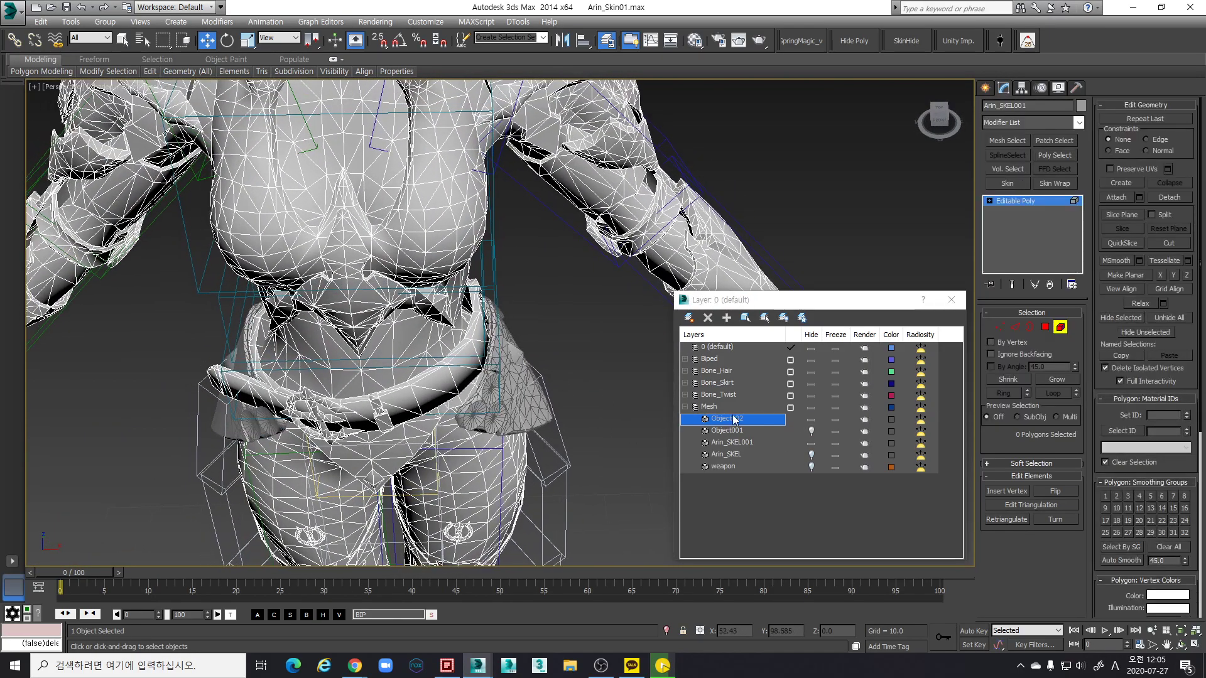
pyautogui.click(811, 420)
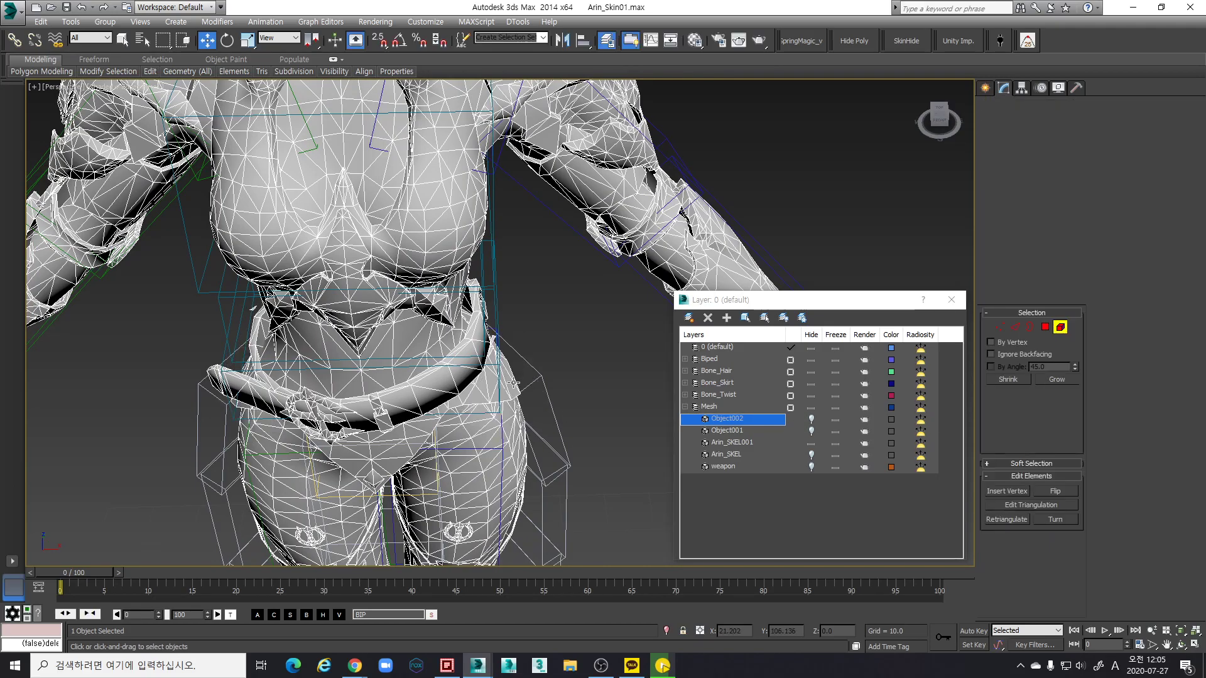
pyautogui.keyDown('alt'); pyautogui.moveTo(515, 339); pyautogui.dragTo(529, 300, button='middle'); pyautogui.keyUp('alt')
pyautogui.click(468, 255)
pyautogui.keyDown('alt'); pyautogui.moveTo(468, 254); pyautogui.dragTo(519, 315, button='middle'); pyautogui.keyUp('alt')
pyautogui.click(520, 314)
pyautogui.scroll(4, 519, 315)
pyautogui.scroll(-3, 431, 313)
pyautogui.keyDown('ctrl'); pyautogui.click(434, 308); pyautogui.keyUp('ctrl')
pyautogui.keyDown('alt'); pyautogui.moveTo(433, 307); pyautogui.dragTo(509, 270, button='middle'); pyautogui.keyUp('alt')
# Add the belt-loop and buckle polygons to the selection
pyautogui.keyDown('ctrl'); pyautogui.click(557, 253); pyautogui.keyUp('ctrl')
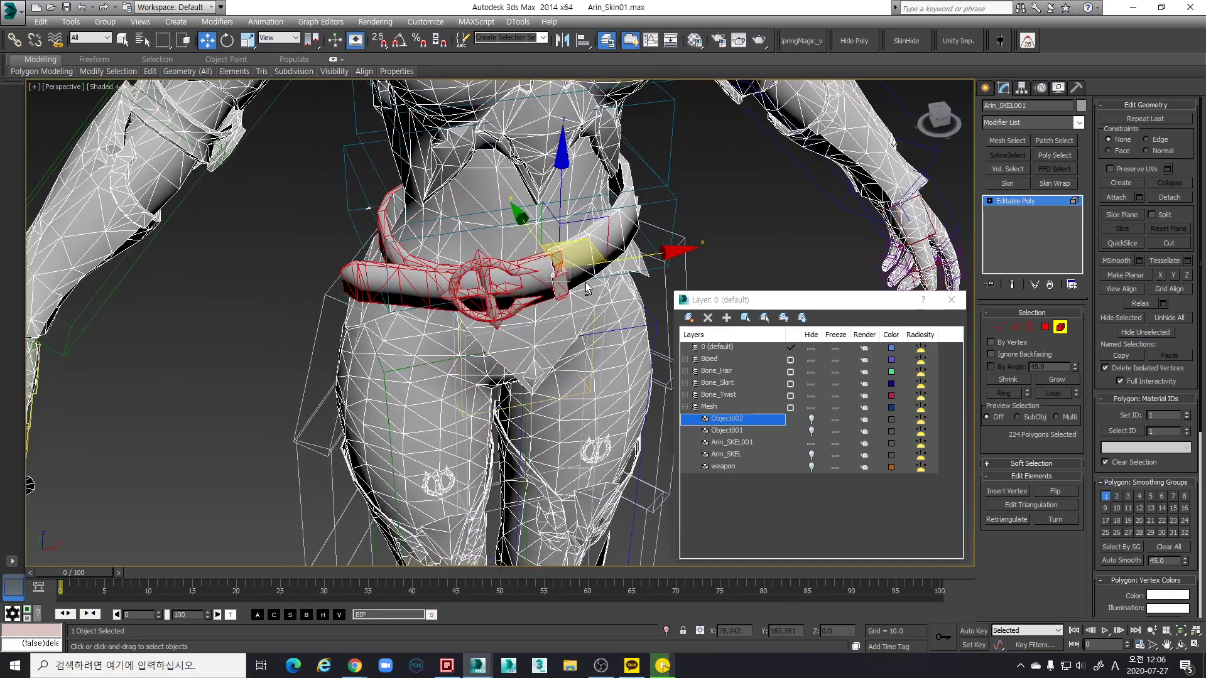
pyautogui.scroll(5, 557, 253)
pyautogui.keyDown('ctrl'); pyautogui.click(556, 253); pyautogui.keyUp('ctrl')
pyautogui.scroll(-4, 651, 281)
pyautogui.keyDown('alt'); pyautogui.moveTo(651, 281); pyautogui.dragTo(606, 312, button='middle'); pyautogui.keyUp('alt')
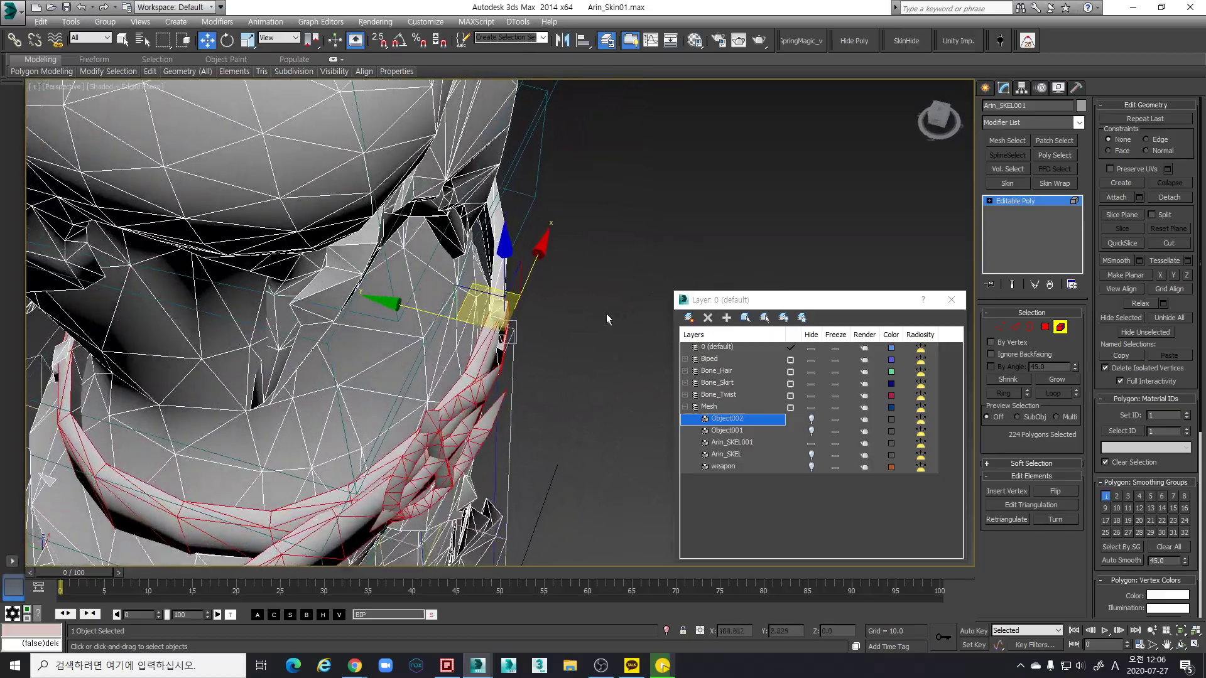
pyautogui.keyDown('ctrl'); pyautogui.moveTo(519, 327); pyautogui.dragTo(518, 324); pyautogui.keyUp('ctrl')
pyautogui.scroll(-2, 519, 323)
pyautogui.keyDown('alt'); pyautogui.moveTo(519, 323); pyautogui.dragTo(469, 312, button='middle'); pyautogui.keyUp('alt')
pyautogui.scroll(2, 443, 258)
pyautogui.keyDown('ctrl'); pyautogui.click(363, 162); pyautogui.keyUp('ctrl')
pyautogui.keyDown('alt'); pyautogui.moveTo(363, 162); pyautogui.dragTo(522, 232, button='middle'); pyautogui.keyUp('alt')
pyautogui.keyDown('ctrl'); pyautogui.click(496, 241); pyautogui.keyUp('ctrl')
pyautogui.keyDown('ctrl'); pyautogui.click(488, 244); pyautogui.keyUp('ctrl')
# Add the remaining belt polygons all around the waist
pyautogui.keyDown('alt'); pyautogui.moveTo(546, 297); pyautogui.dragTo(498, 370, button='middle'); pyautogui.keyUp('alt')
pyautogui.keyDown('ctrl'); pyautogui.click(541, 339); pyautogui.keyUp('ctrl')
pyautogui.keyDown('ctrl'); pyautogui.click(492, 376); pyautogui.keyUp('ctrl')
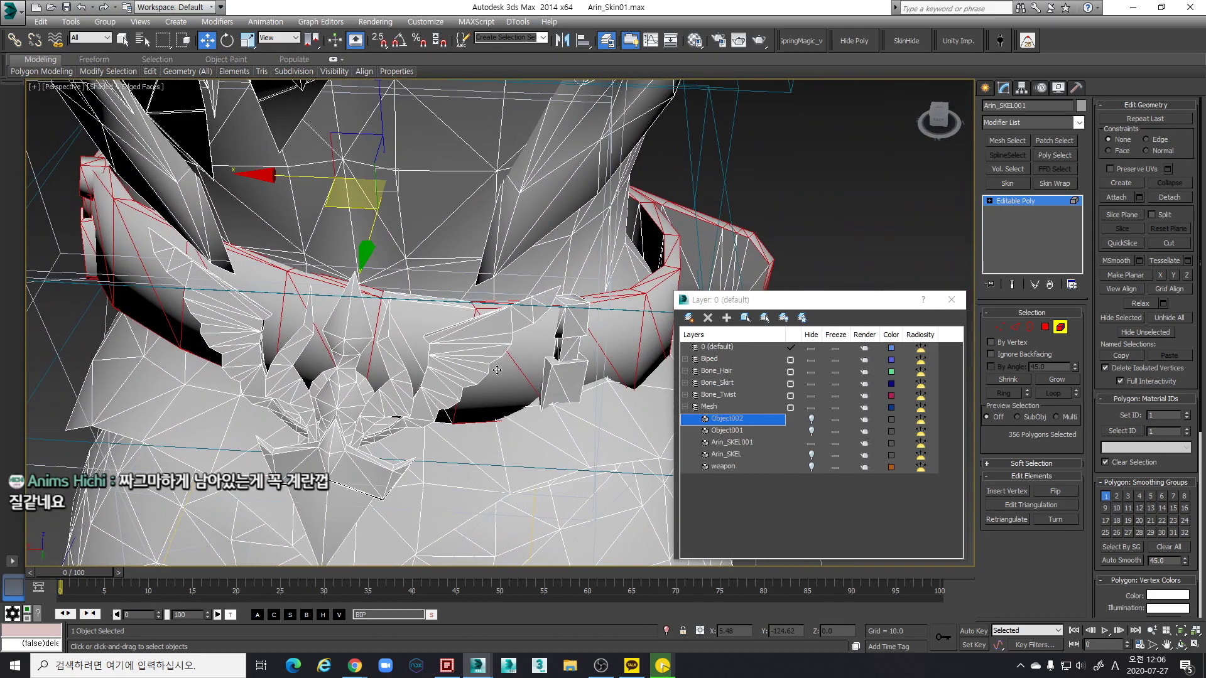
pyautogui.keyDown('alt'); pyautogui.moveTo(434, 320); pyautogui.dragTo(521, 322, button='middle'); pyautogui.keyUp('alt')
pyautogui.keyDown('ctrl'); pyautogui.click(477, 389); pyautogui.keyUp('ctrl')
pyautogui.keyDown('ctrl'); pyautogui.click(478, 389); pyautogui.keyUp('ctrl')
pyautogui.keyDown('alt'); pyautogui.moveTo(449, 288); pyautogui.dragTo(468, 307, button='middle'); pyautogui.keyUp('alt')
pyautogui.keyDown('ctrl'); pyautogui.click(416, 234); pyautogui.keyUp('ctrl')
pyautogui.scroll(5, 433, 283)
pyautogui.keyDown('ctrl'); pyautogui.click(480, 226); pyautogui.keyUp('ctrl')
pyautogui.keyDown('alt'); pyautogui.moveTo(480, 226); pyautogui.dragTo(477, 277, button='middle'); pyautogui.keyUp('alt')
pyautogui.keyDown('ctrl'); pyautogui.click(469, 252); pyautogui.keyUp('ctrl')
# Pick the last few belt polygons, reaching about 426, and choose Detach
pyautogui.scroll(5, 431, 312)
pyautogui.scroll(-3, 457, 288)
pyautogui.scroll(5, 399, 309)
pyautogui.scroll(-4, 398, 309)
pyautogui.keyDown('ctrl'); pyautogui.click(399, 293); pyautogui.keyUp('ctrl')
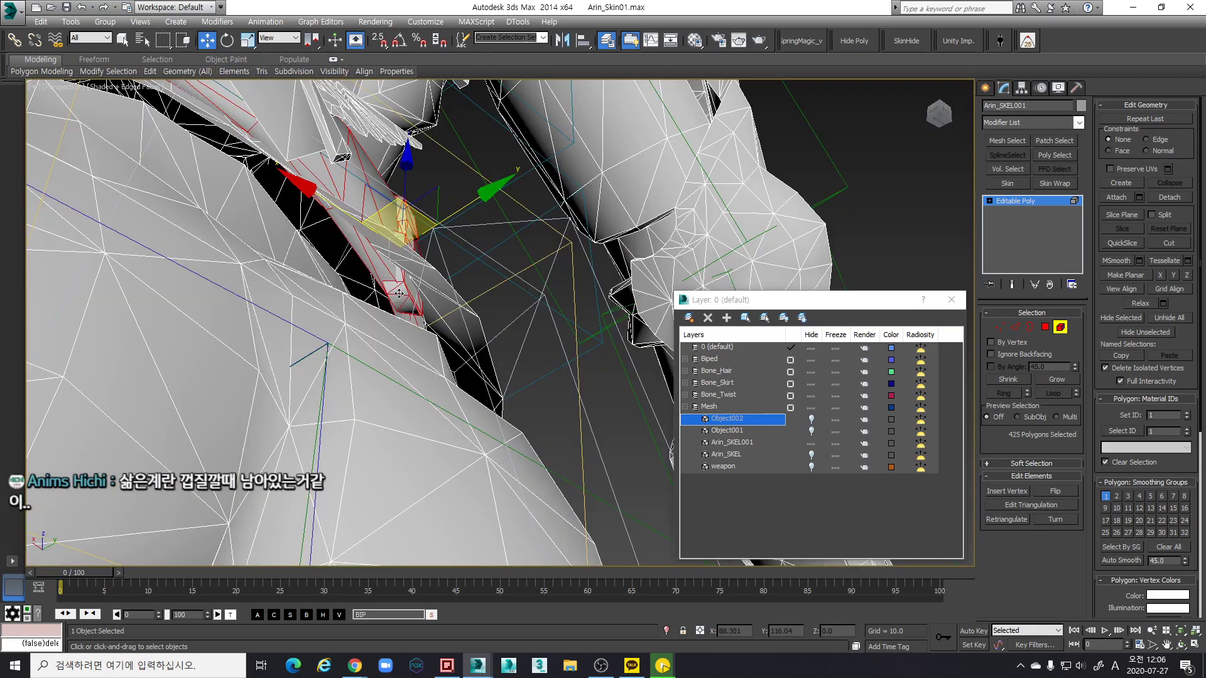
pyautogui.keyDown('alt'); pyautogui.moveTo(412, 306); pyautogui.dragTo(976, 364, button='middle'); pyautogui.keyUp('alt')
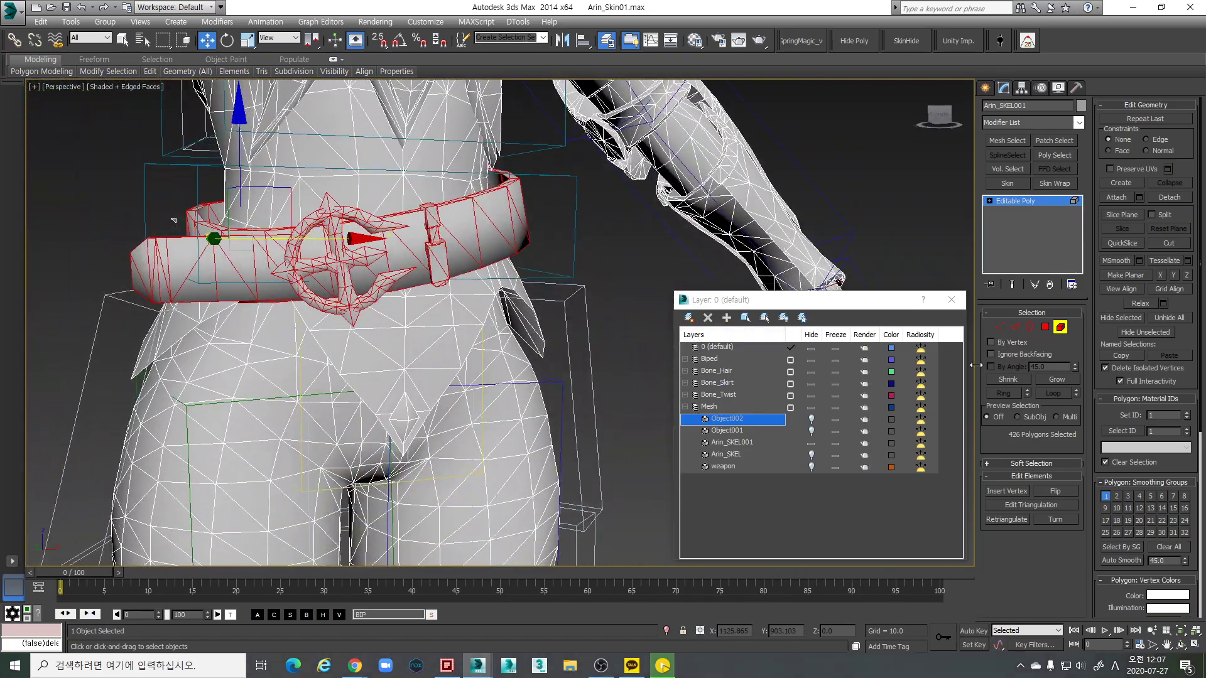
pyautogui.click(1169, 199)
# Detach the belt as Object003, hide it, and select the stray dark hip polygon
pyautogui.click(643, 334)
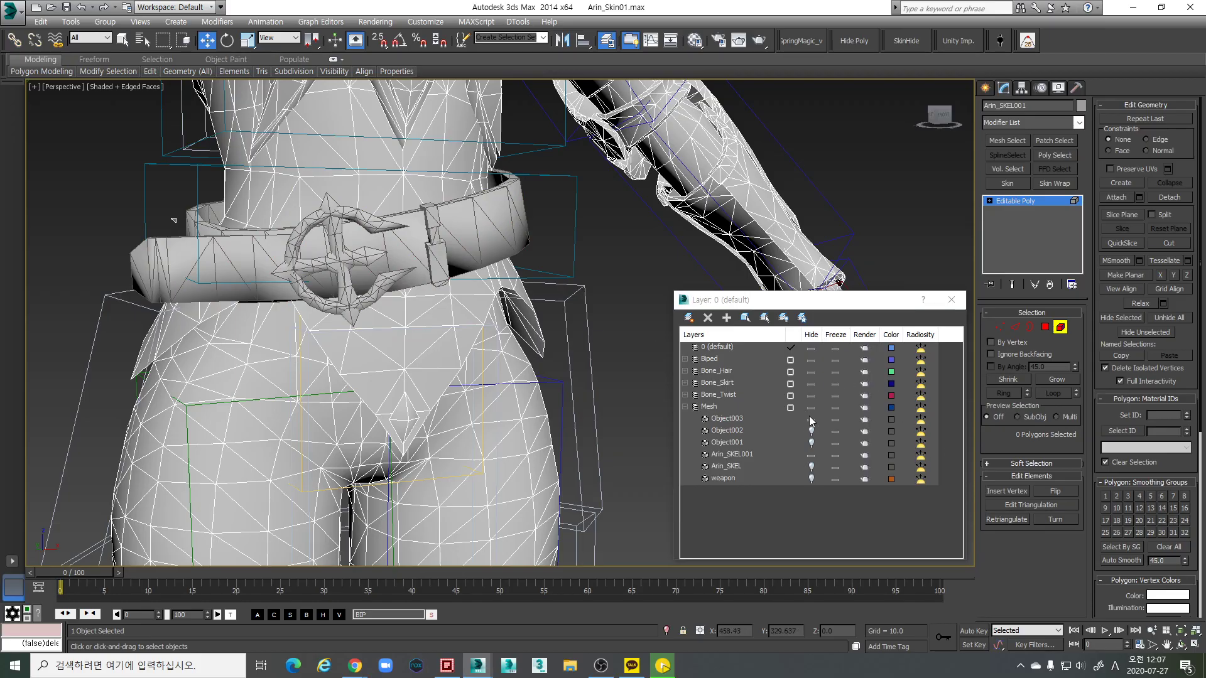
pyautogui.click(811, 418)
pyautogui.keyDown('alt'); pyautogui.moveTo(443, 305); pyautogui.dragTo(220, 285, button='middle'); pyautogui.keyUp('alt')
pyautogui.scroll(10, 433, 231)
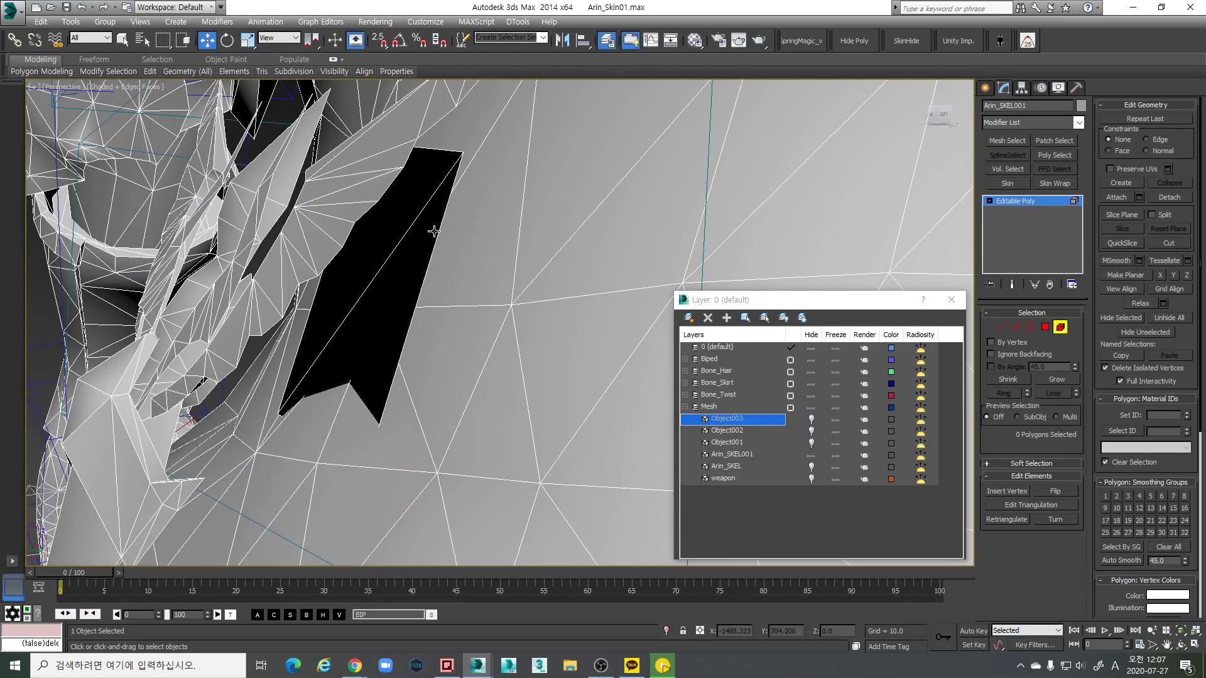
pyautogui.click(433, 231)
pyautogui.scroll(-8, 433, 231)
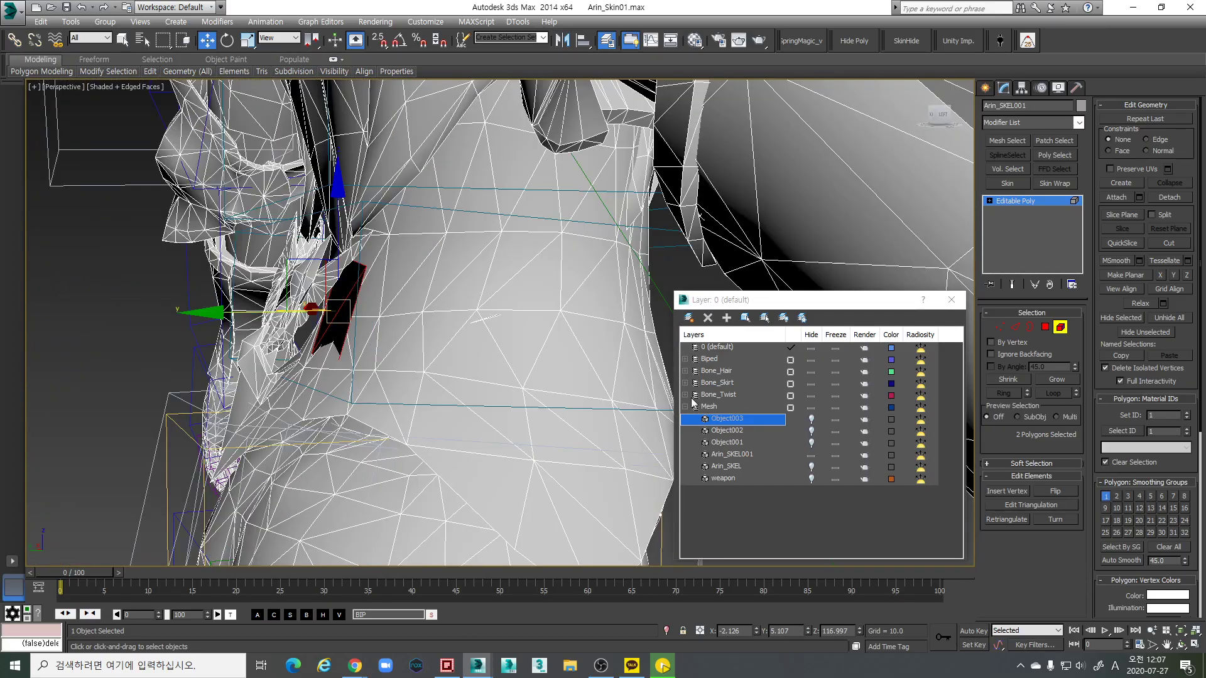
# Reattach Object003 to the body mesh, then detach belt plus stray polygons again as Object003
pyautogui.click(812, 419)
pyautogui.keyDown('alt'); pyautogui.moveTo(402, 327); pyautogui.dragTo(371, 328, button='middle'); pyautogui.keyUp('alt')
pyautogui.scroll(5, 371, 329)
pyautogui.scroll(-6, 377, 339)
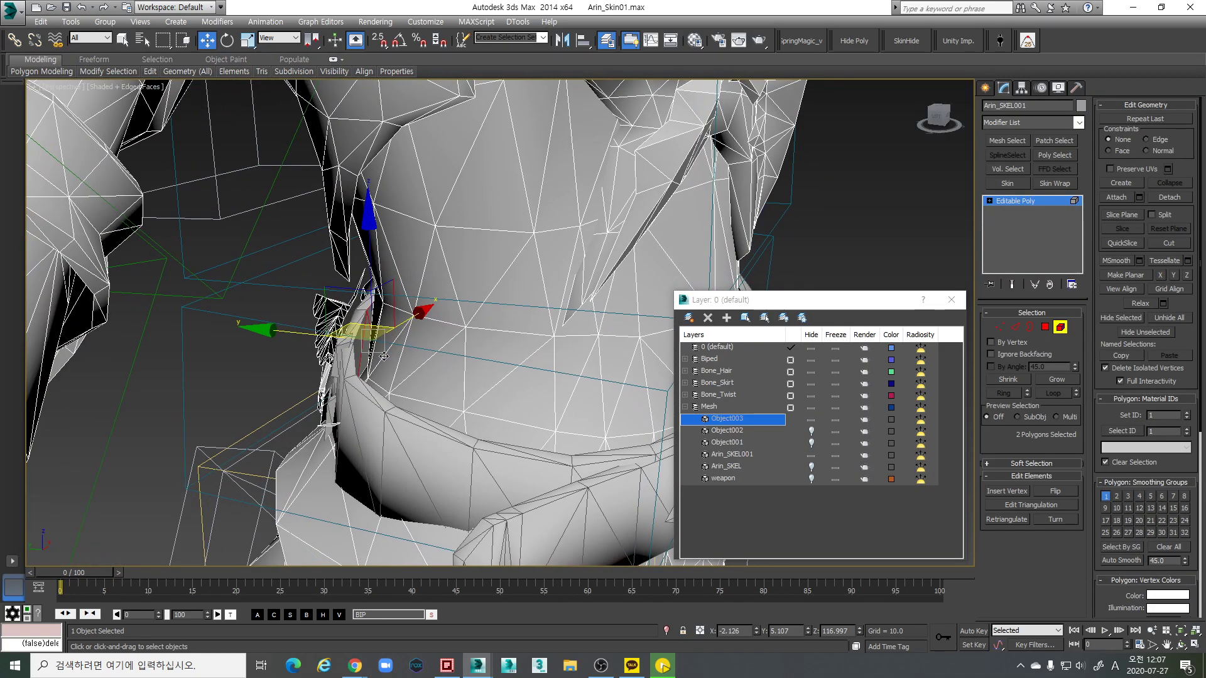
pyautogui.click(1116, 198)
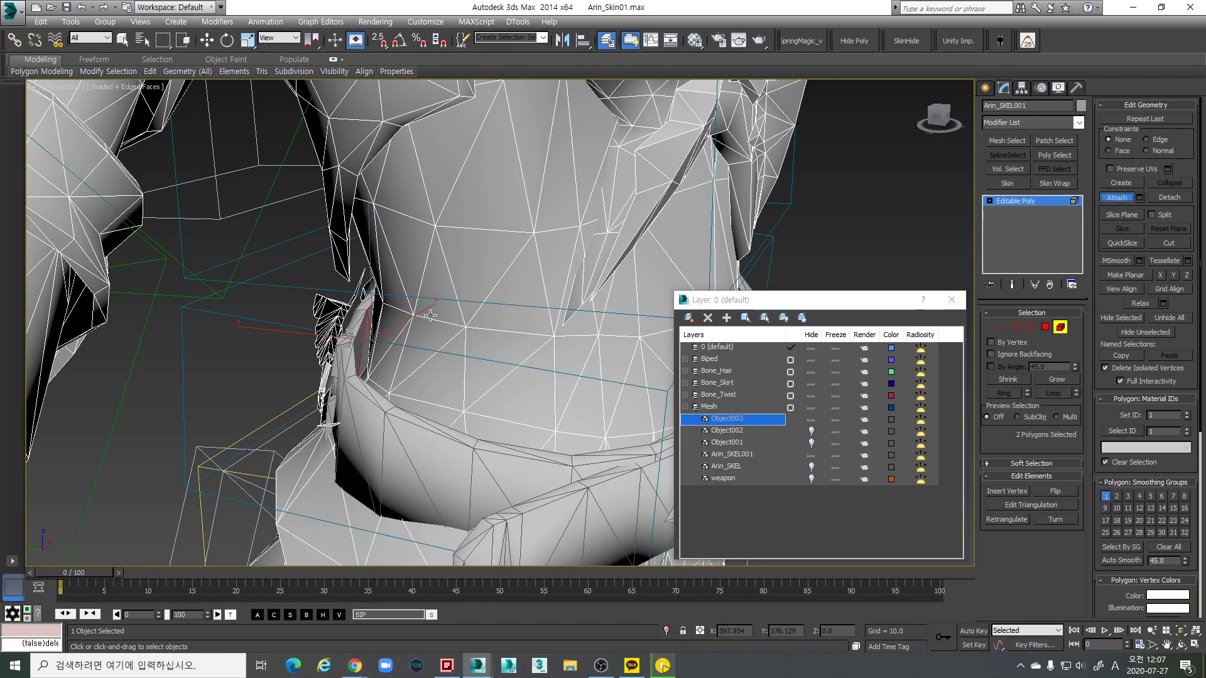
pyautogui.click(350, 363)
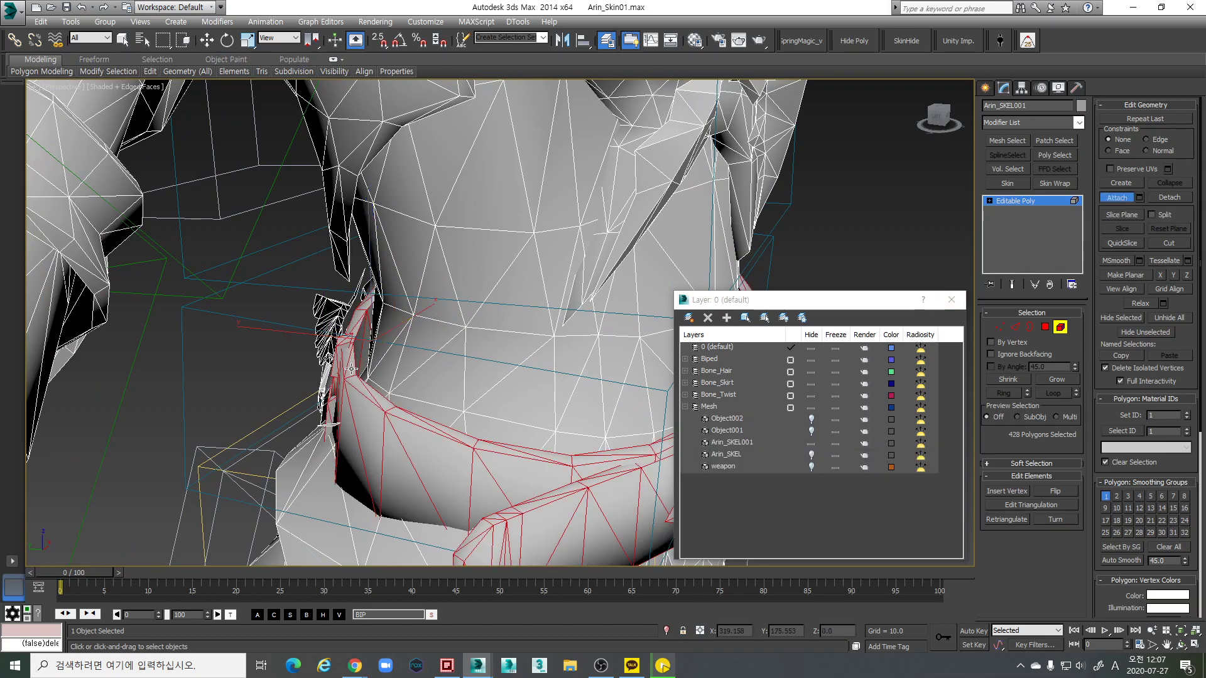
pyautogui.click(1170, 197)
pyautogui.click(643, 337)
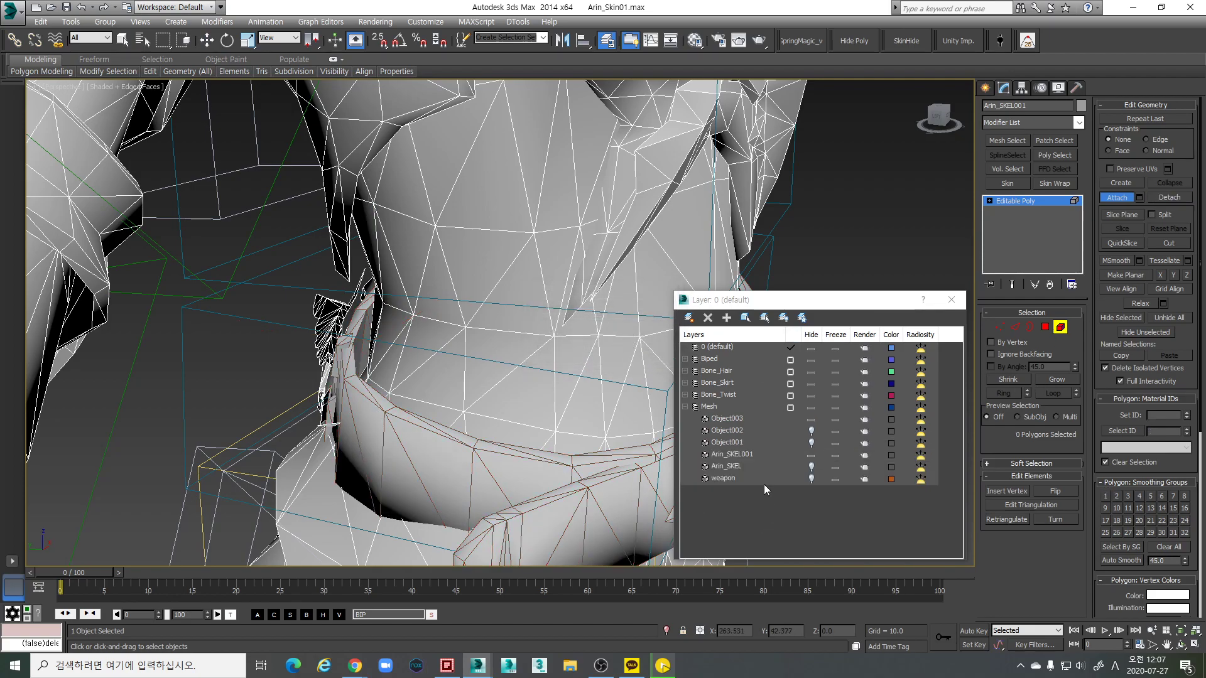
# Hide the Object003 belt and show the Object002 hip pouches again
pyautogui.click(808, 420)
pyautogui.scroll(-5, 438, 391)
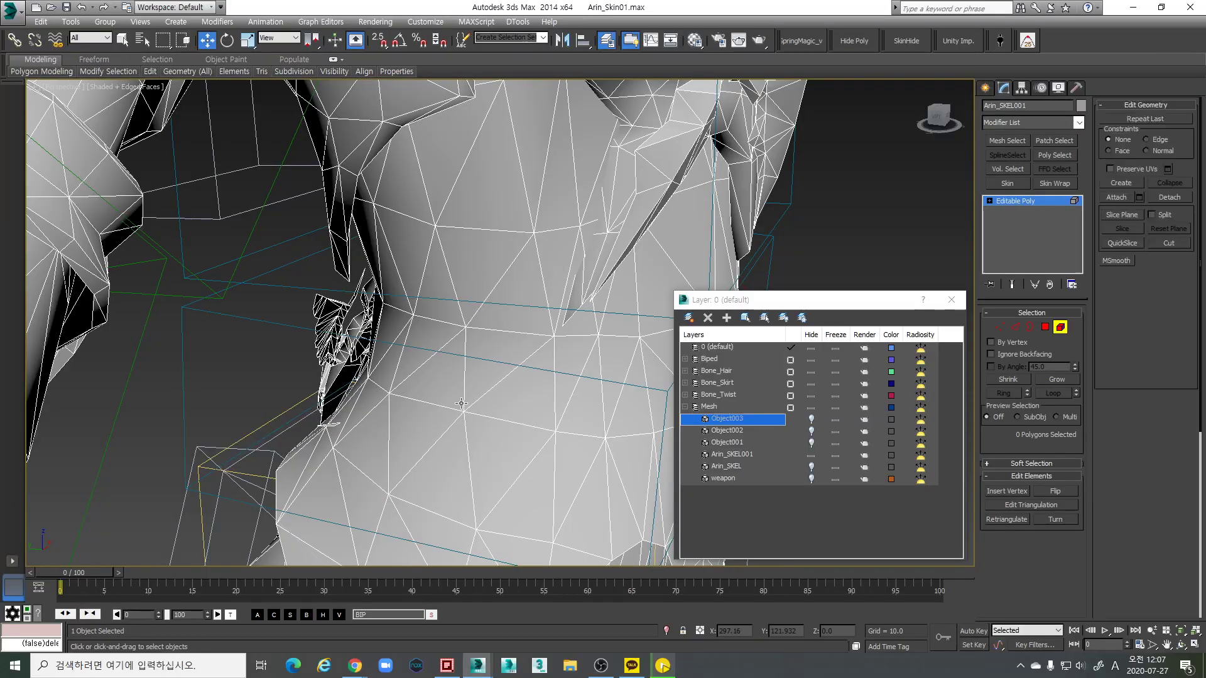
pyautogui.keyDown('alt'); pyautogui.moveTo(438, 391); pyautogui.dragTo(690, 392, button='middle'); pyautogui.keyUp('alt')
pyautogui.scroll(3, 614, 377)
pyautogui.click(810, 431)
pyautogui.click(811, 443)
# Change the body mesh's sub-object selection level while inspecting the torso's back
pyautogui.keyDown('alt'); pyautogui.moveTo(502, 364); pyautogui.dragTo(531, 358, button='middle'); pyautogui.keyUp('alt')
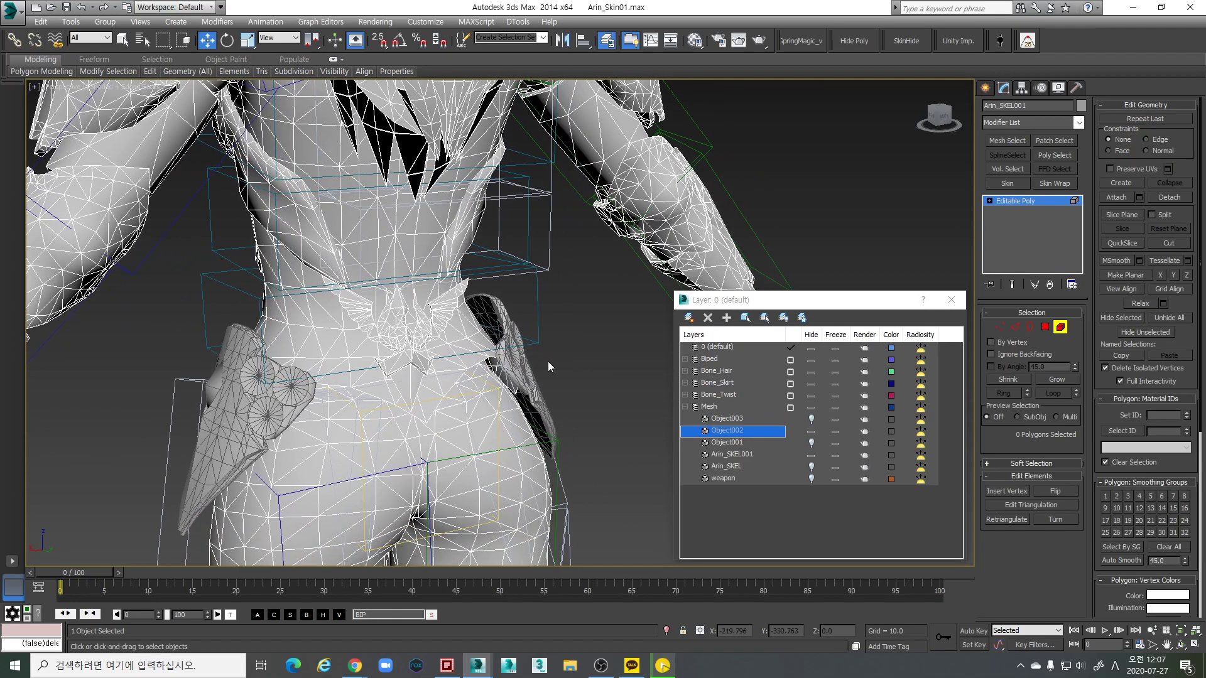
pyautogui.scroll(5, 531, 358)
pyautogui.press('5')
pyautogui.hotkey('shift', 'z')
pyautogui.hotkey('shift', 'z')
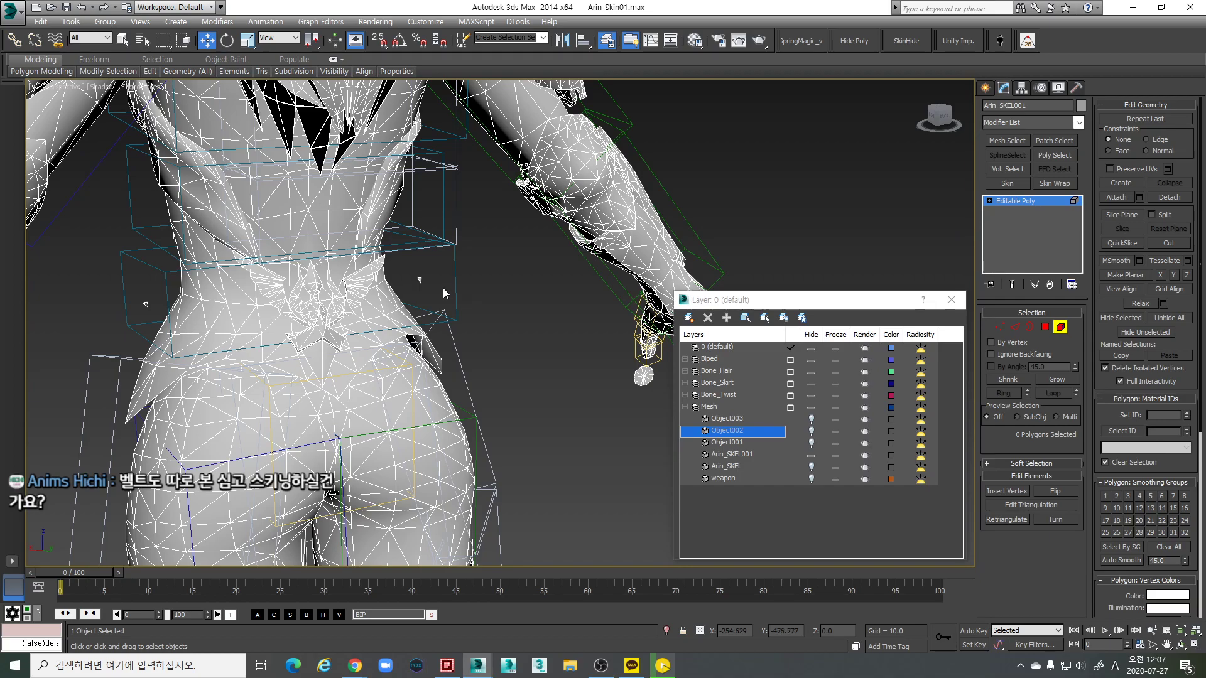
pyautogui.scroll(-2, 438, 299)
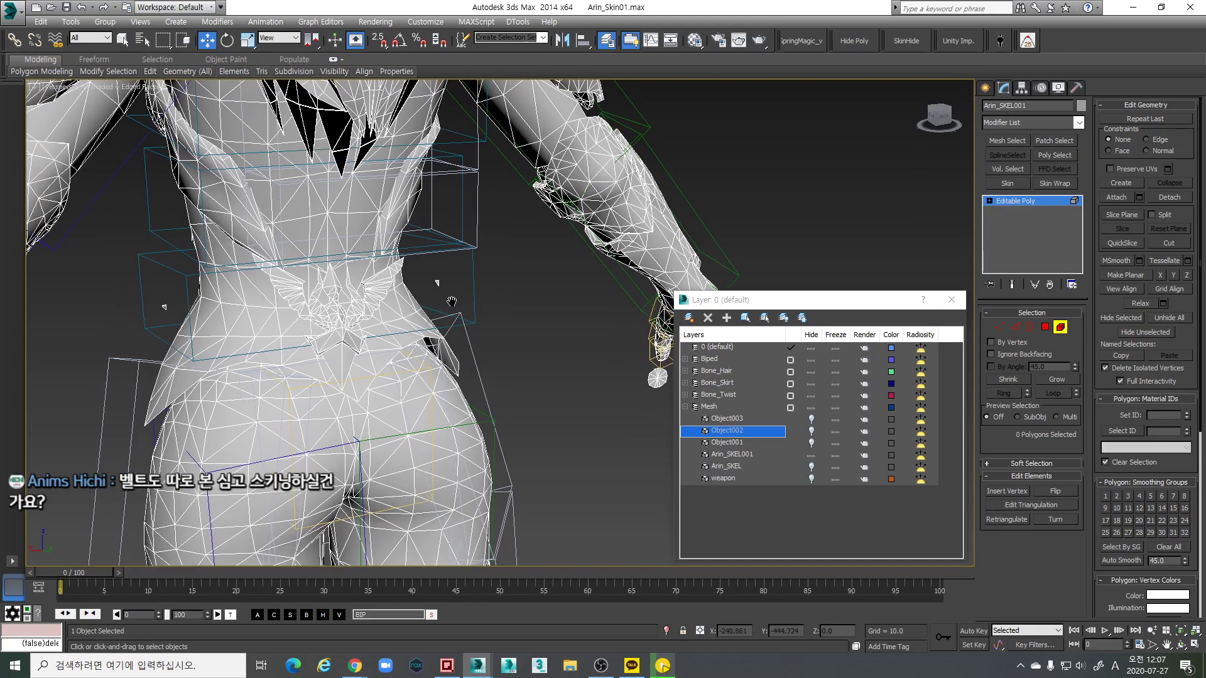
# Pick a few waist polygons and grow the selection to the full 238-polygon waist piece
pyautogui.click(442, 294)
pyautogui.scroll(3, 336, 318)
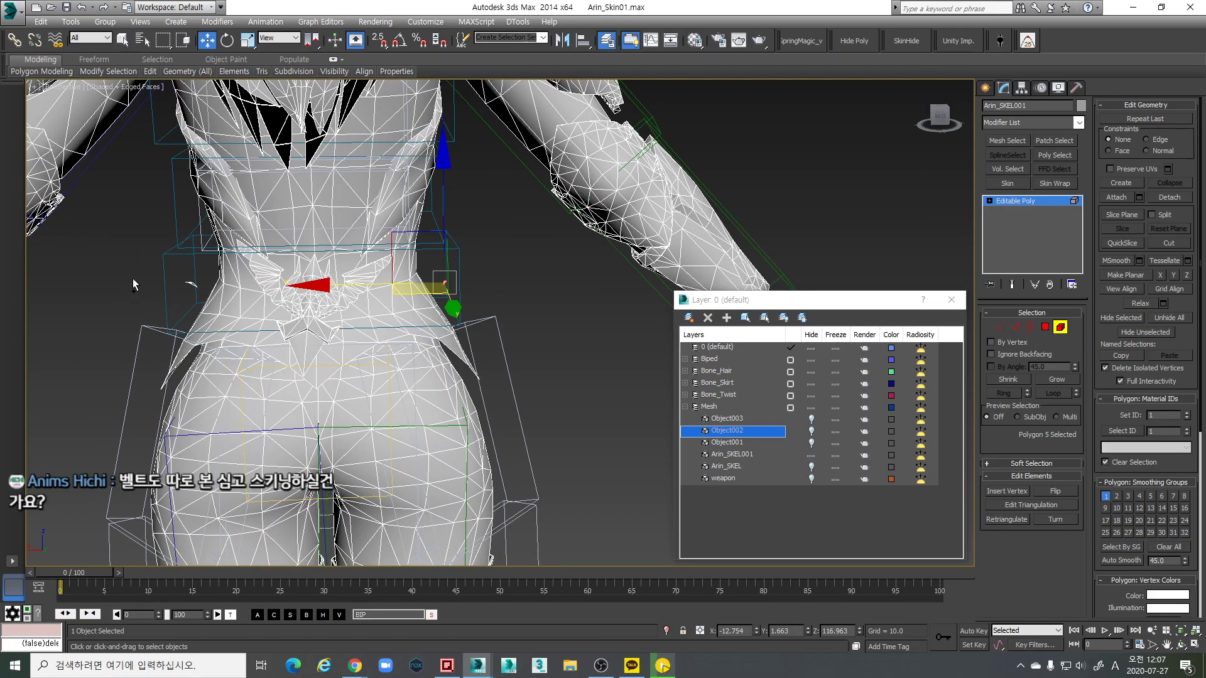
pyautogui.keyDown('ctrl'); pyautogui.click(201, 296); pyautogui.keyUp('ctrl')
pyautogui.keyDown('alt'); pyautogui.moveTo(201, 295); pyautogui.dragTo(402, 295, button='middle'); pyautogui.keyUp('alt')
pyautogui.keyDown('alt'); pyautogui.moveTo(405, 351); pyautogui.dragTo(433, 382, button='middle'); pyautogui.keyUp('alt')
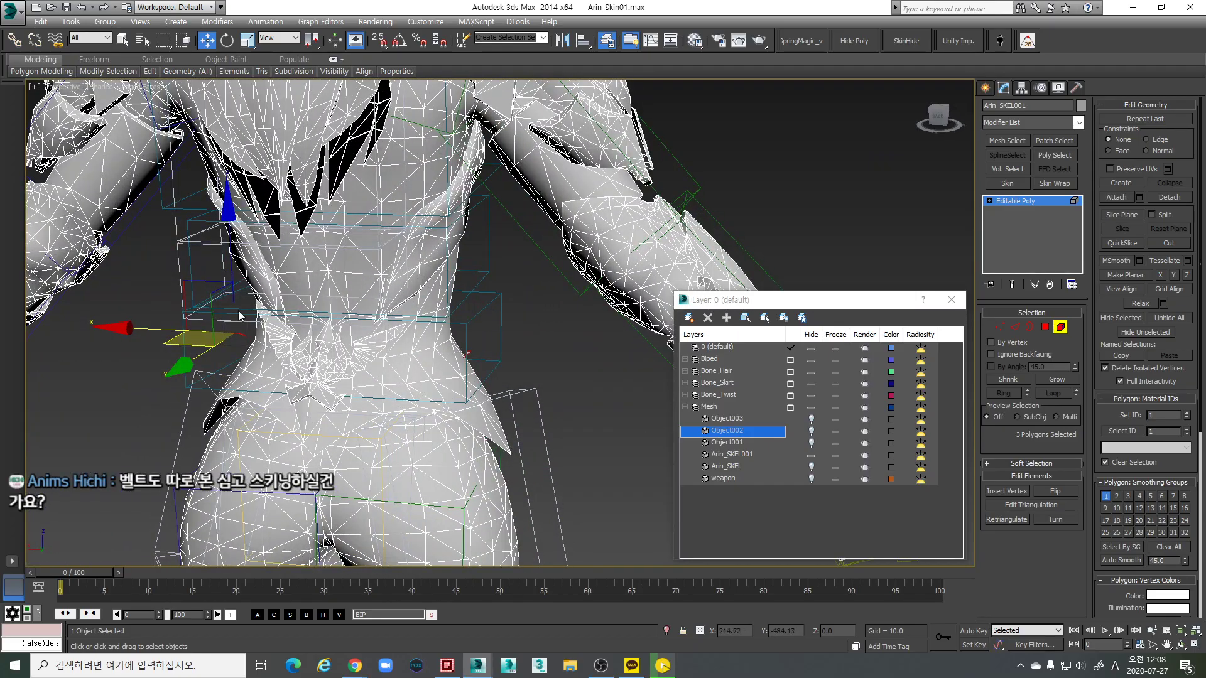
pyautogui.keyDown('alt'); pyautogui.moveTo(350, 384); pyautogui.dragTo(351, 289, button='middle'); pyautogui.keyUp('alt')
pyautogui.scroll(-5, 440, 295)
pyautogui.scroll(5, 461, 276)
pyautogui.hotkey('ctrl', 'pageup')
pyautogui.hotkey('ctrl', 'pageup')
pyautogui.hotkey('ctrl', 'pageup')
pyautogui.hotkey('ctrl', 'pageup')
pyautogui.hotkey('ctrl', 'pageup')
pyautogui.scroll(4, 403, 317)
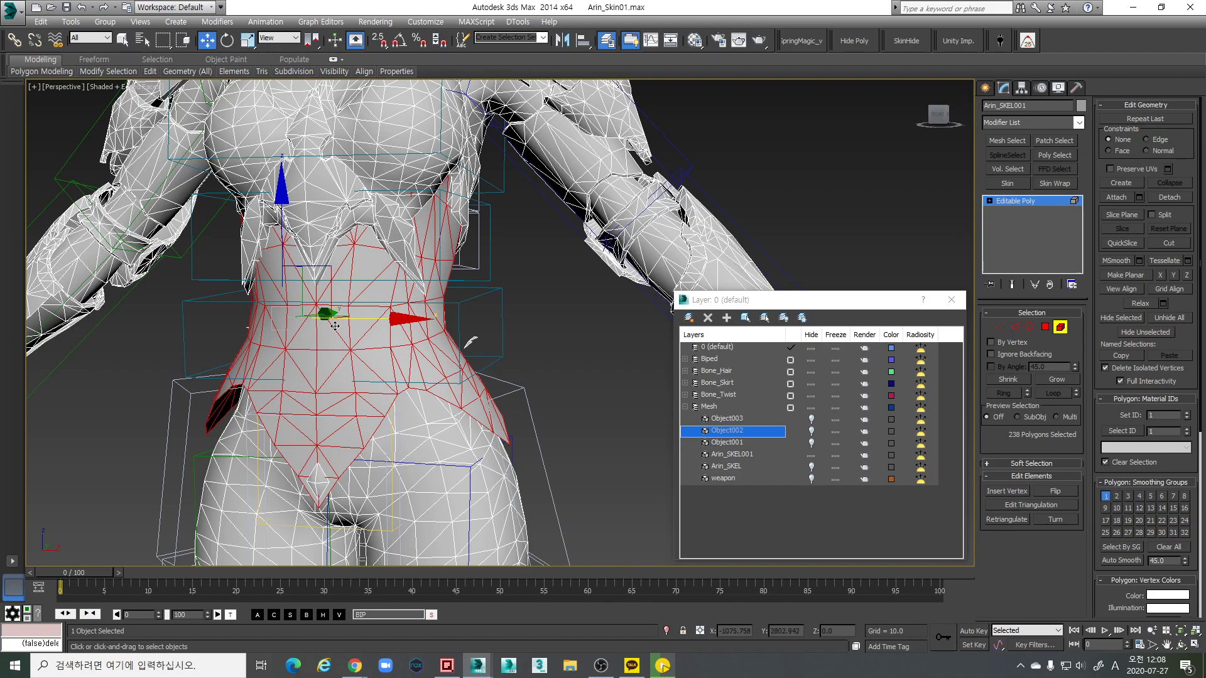
# Show the Object003 belt and deselect the left half of the waist polygons
pyautogui.click(812, 419)
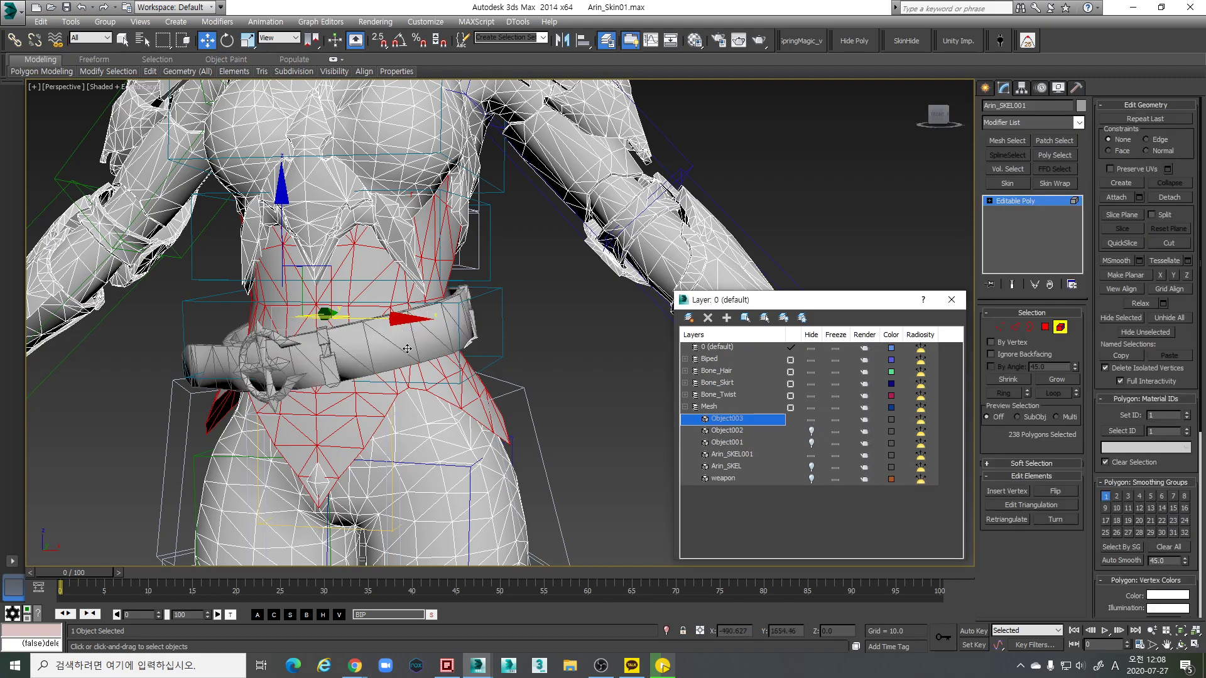
pyautogui.keyDown('alt'); pyautogui.moveTo(466, 340); pyautogui.dragTo(440, 345, button='middle'); pyautogui.keyUp('alt')
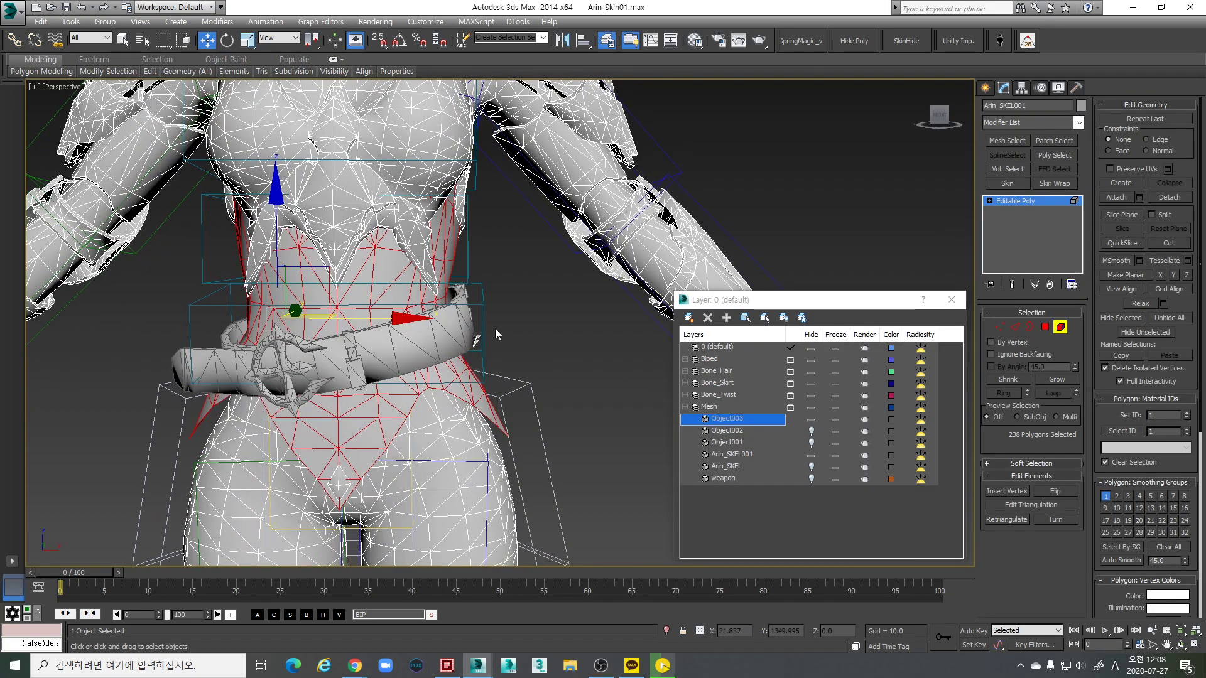
pyautogui.keyDown('alt'); pyautogui.moveTo(189, 163); pyautogui.dragTo(338, 503); pyautogui.keyUp('alt')
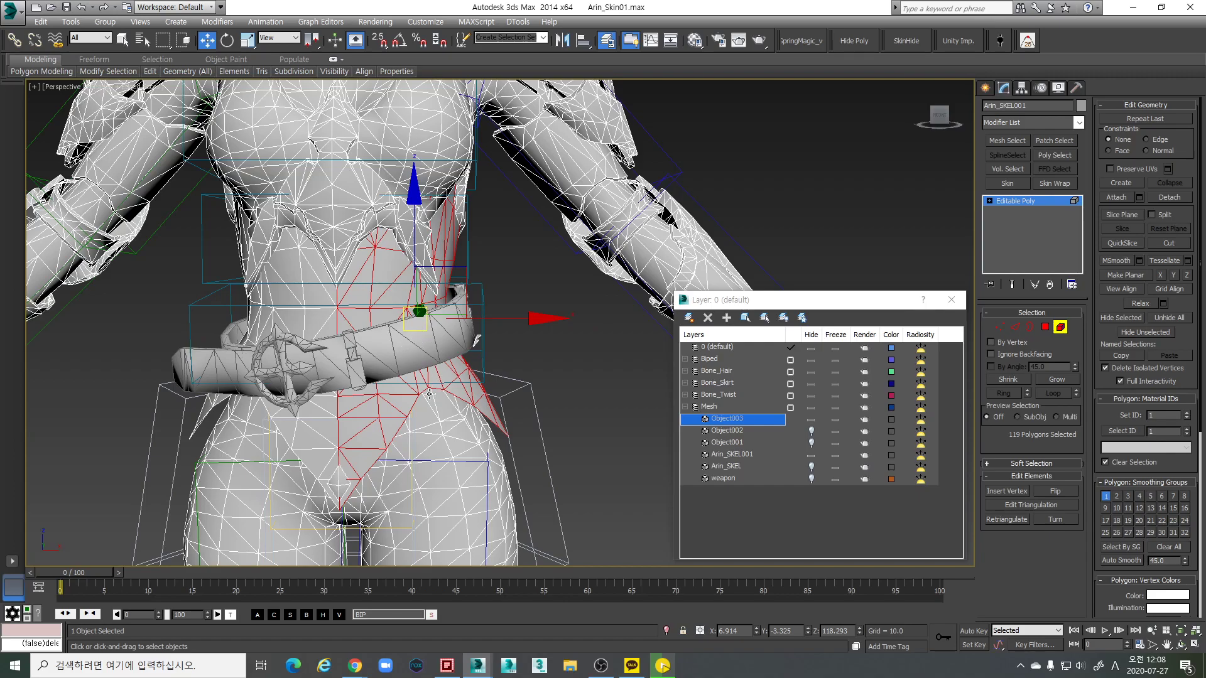
pyautogui.hotkey('ctrl', 'z')
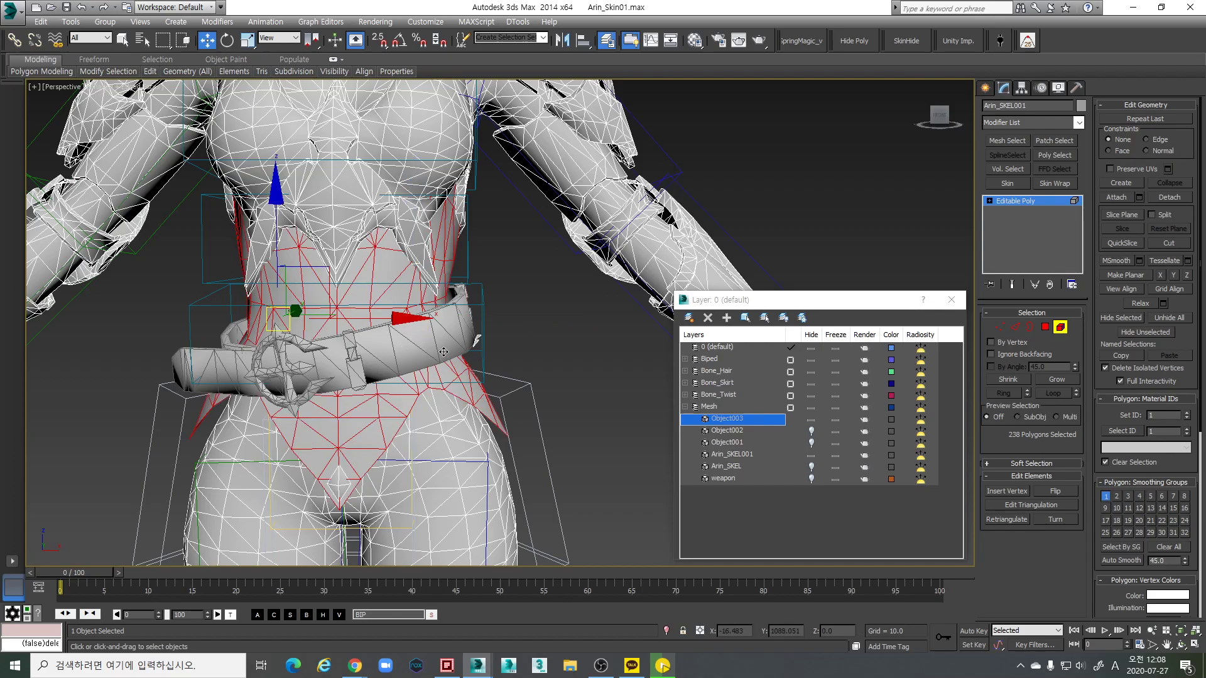
pyautogui.hotkey('ctrl', 'y')
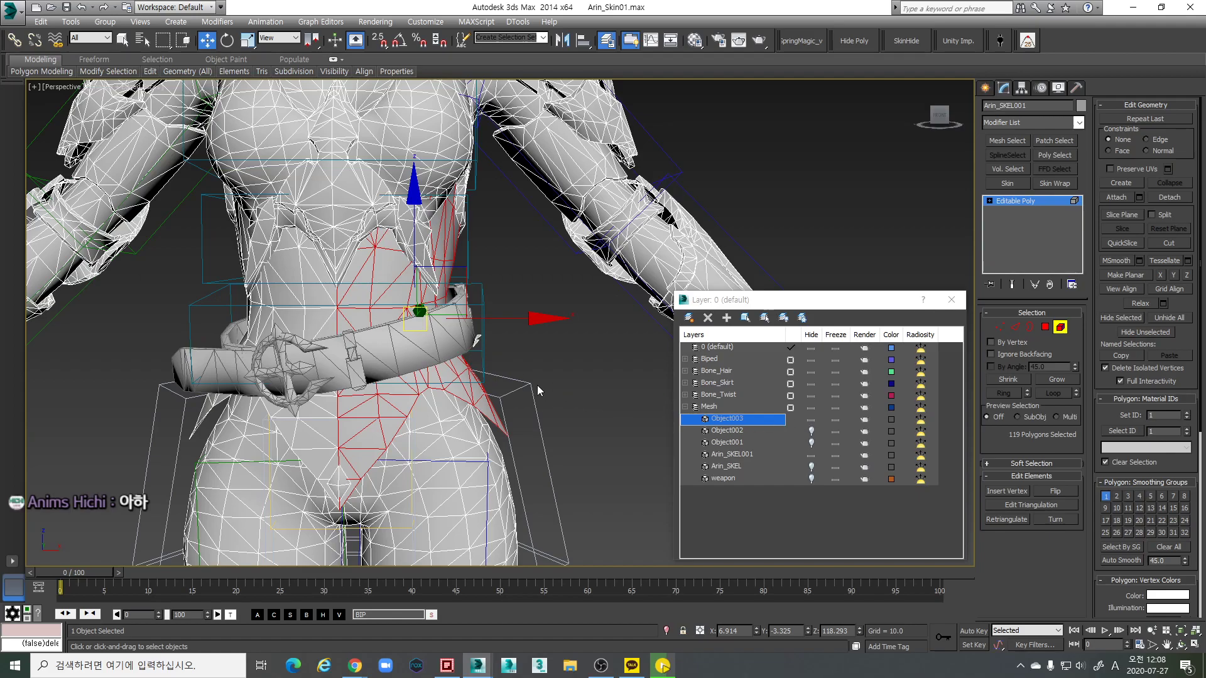
pyautogui.keyDown('alt'); pyautogui.moveTo(536, 386); pyautogui.dragTo(545, 413, button='middle'); pyautogui.keyUp('alt')
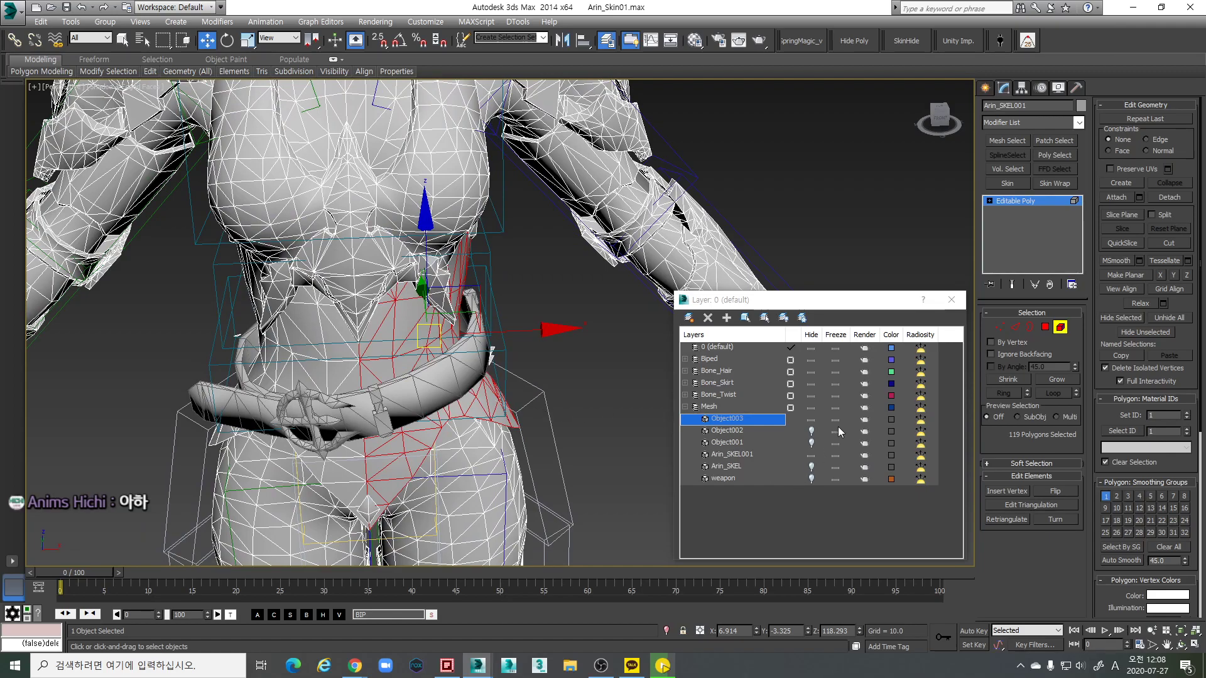
# Hide Object003 again, clear the selection, and pick a small patch of waist polygons
pyautogui.click(811, 419)
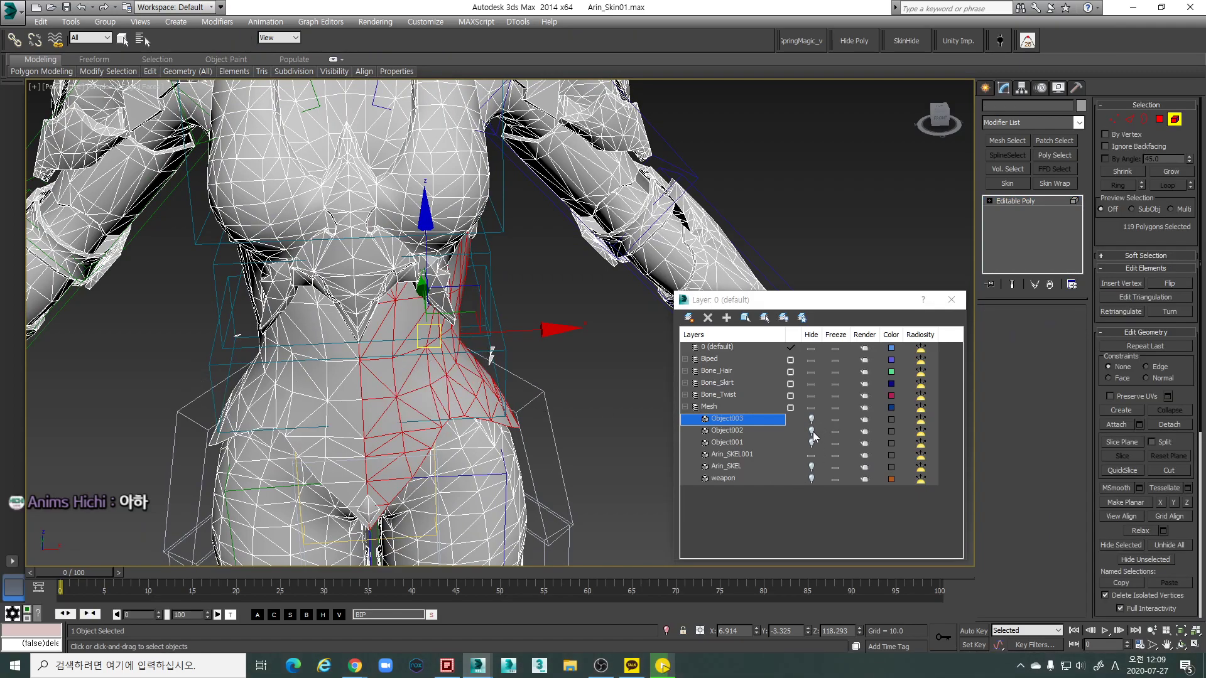
pyautogui.click(535, 367)
pyautogui.keyDown('alt'); pyautogui.moveTo(492, 346); pyautogui.dragTo(359, 344, button='middle'); pyautogui.keyUp('alt')
pyautogui.click(234, 327)
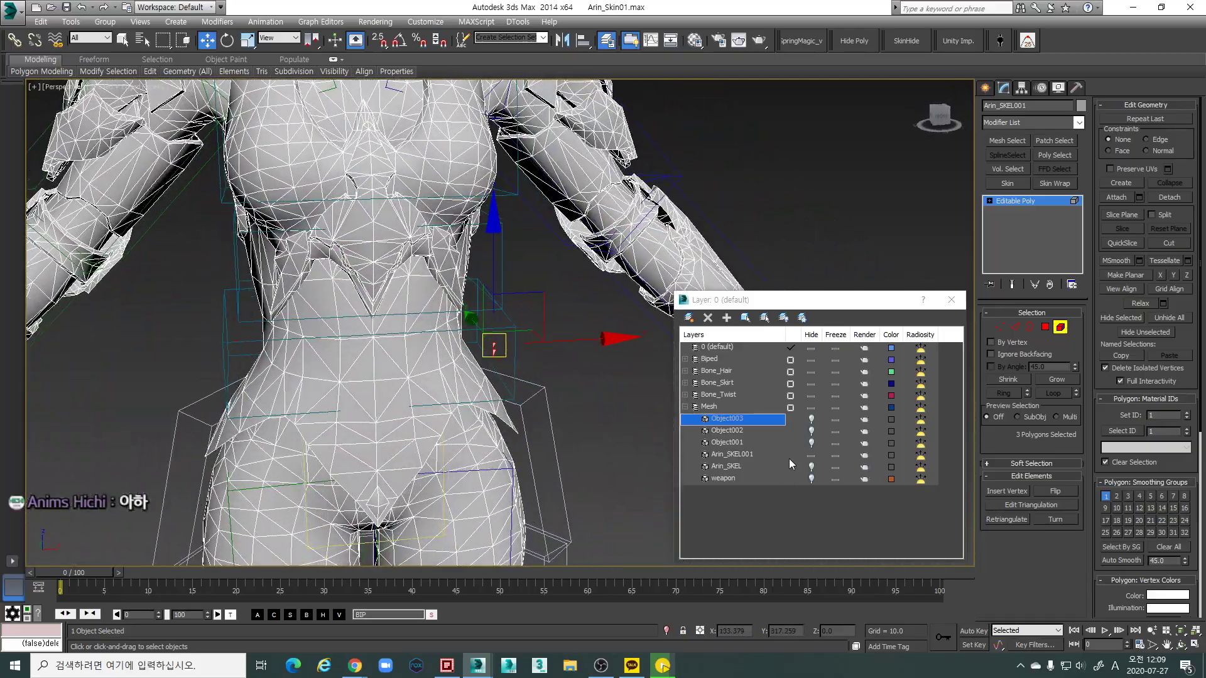
# Unhide the Object002 skirt pieces and attach them to the body mesh
pyautogui.click(811, 430)
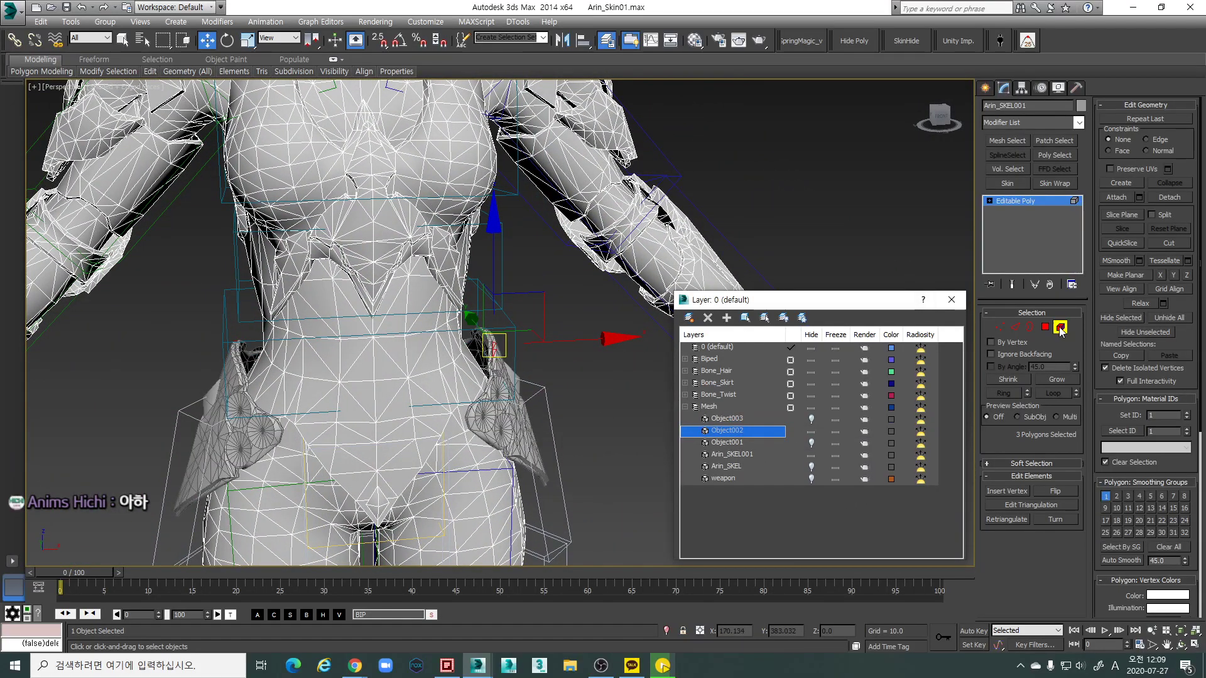
pyautogui.click(1117, 197)
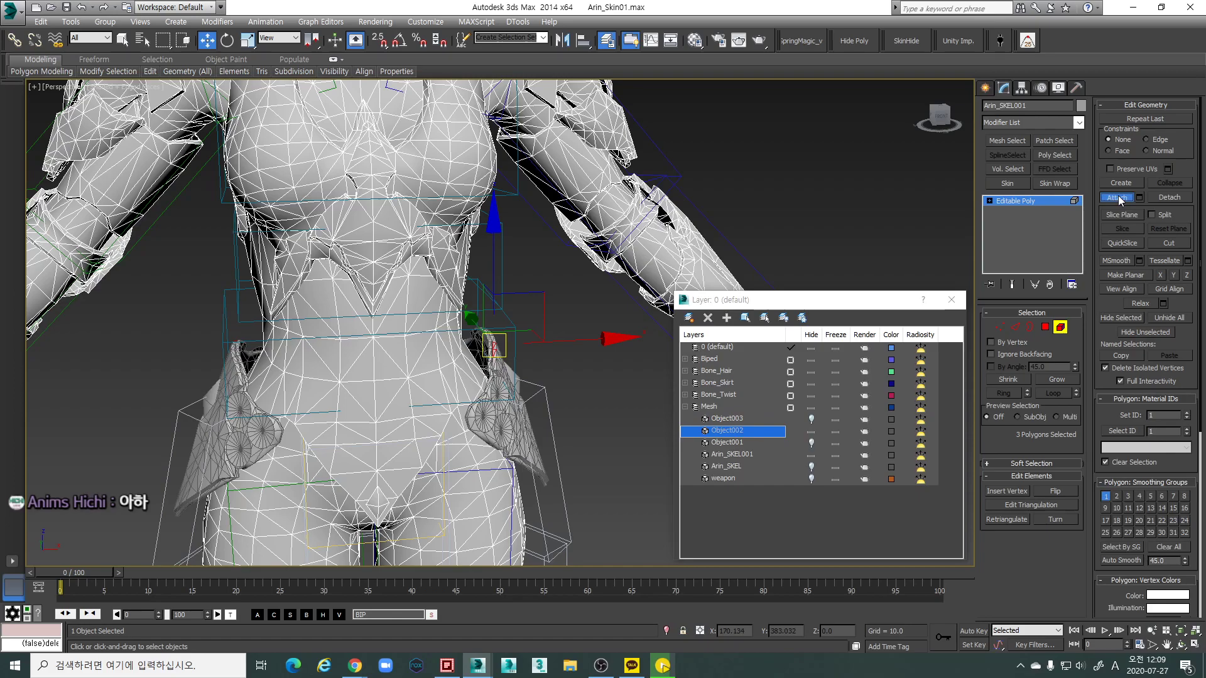
pyautogui.click(516, 427)
# Detach the selected skirt polygons as Object004 and hide Object004
pyautogui.click(1151, 197)
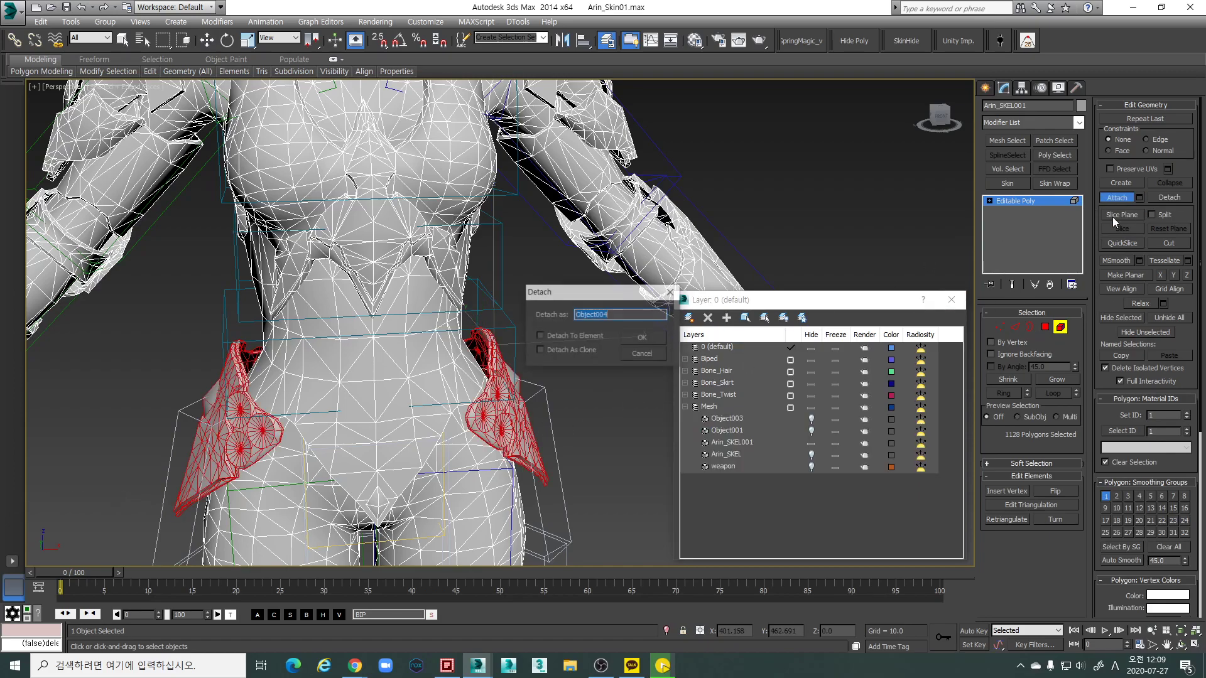
pyautogui.click(638, 335)
pyautogui.scroll(-5, 565, 378)
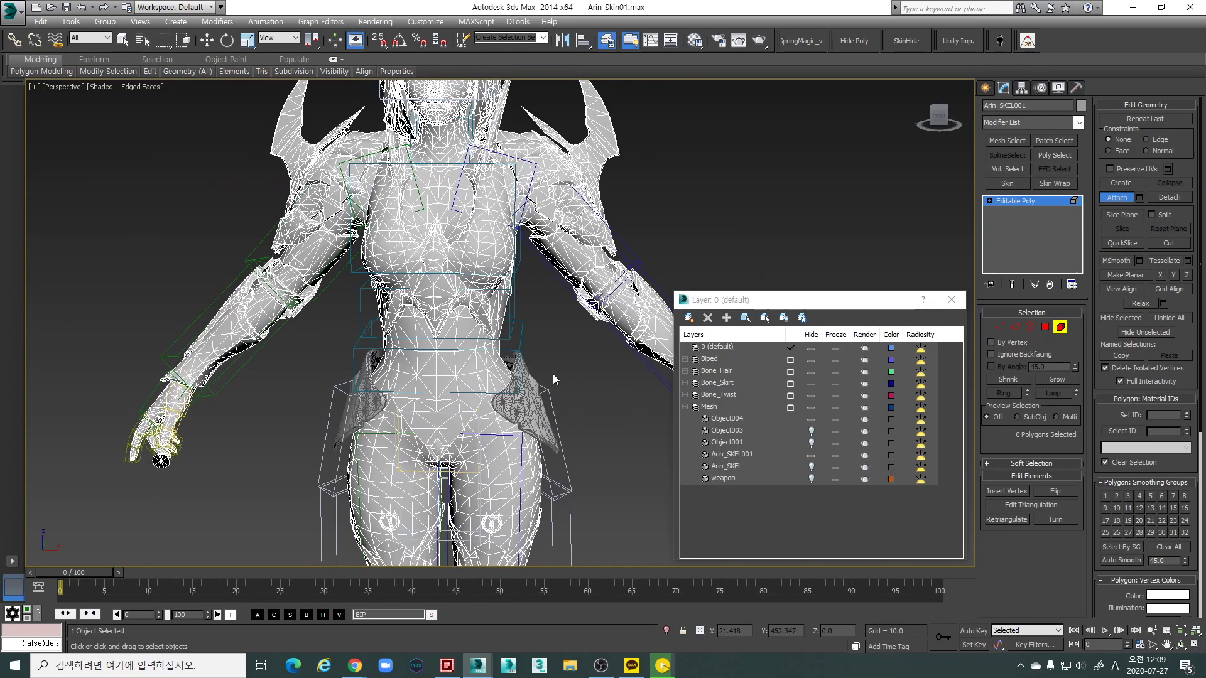
pyautogui.scroll(6, 553, 374)
pyautogui.click(804, 420)
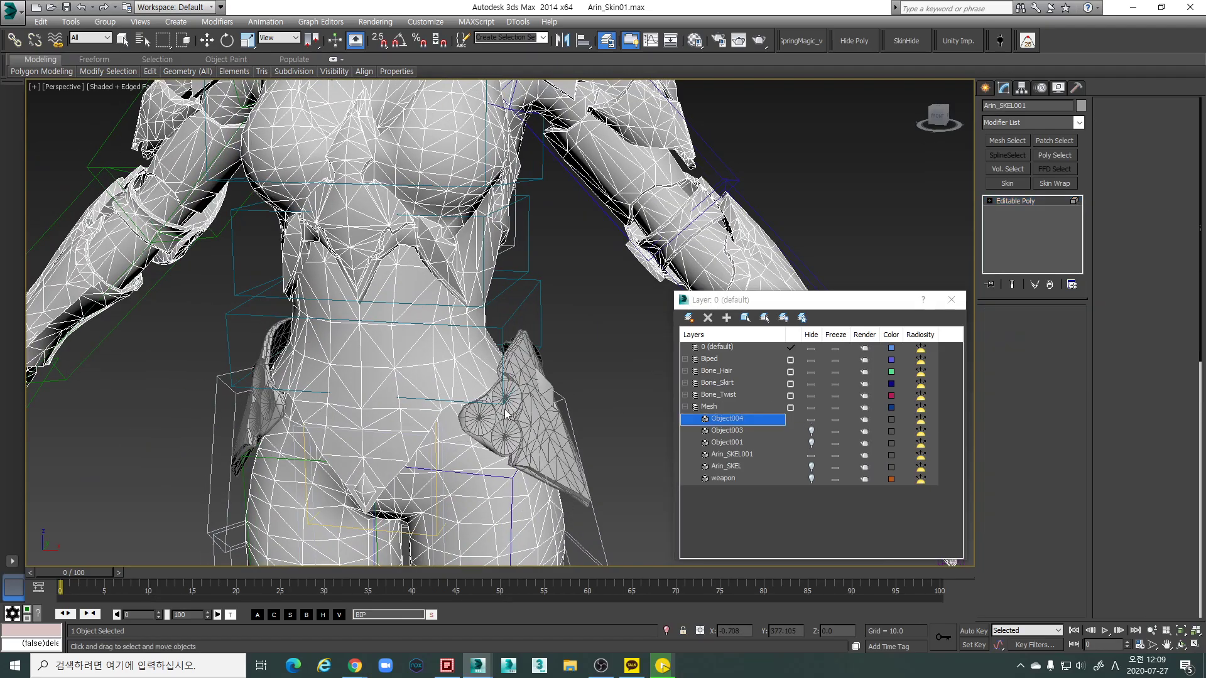
pyautogui.scroll(-4, 548, 363)
pyautogui.keyDown('alt'); pyautogui.moveTo(548, 363); pyautogui.dragTo(527, 376, button='middle'); pyautogui.keyUp('alt')
pyautogui.scroll(5, 528, 375)
pyautogui.scroll(3, 528, 376)
pyautogui.scroll(-3, 594, 363)
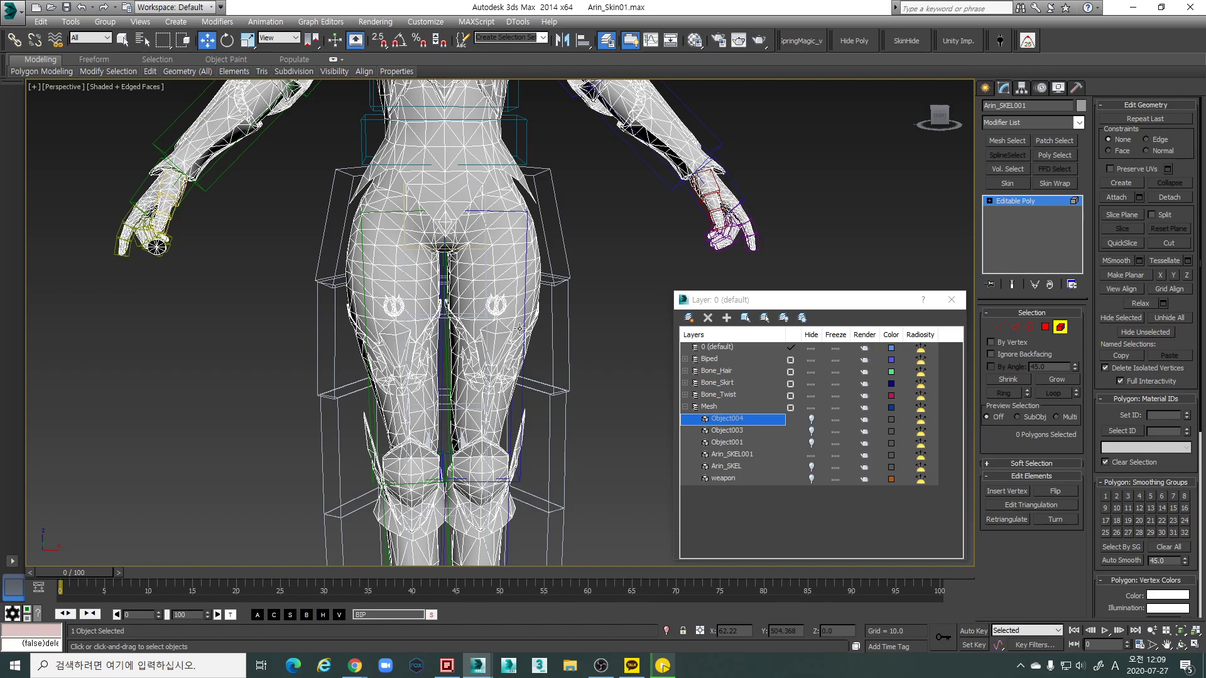
pyautogui.scroll(-5, 519, 328)
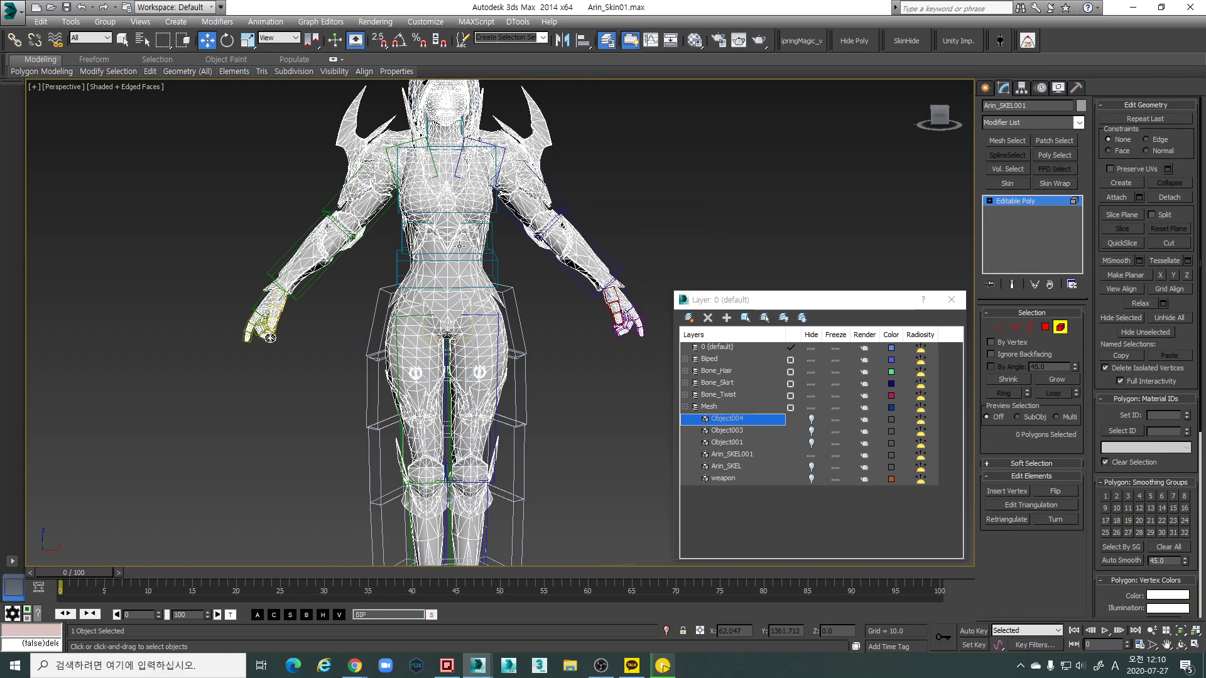
pyautogui.scroll(3, 485, 400)
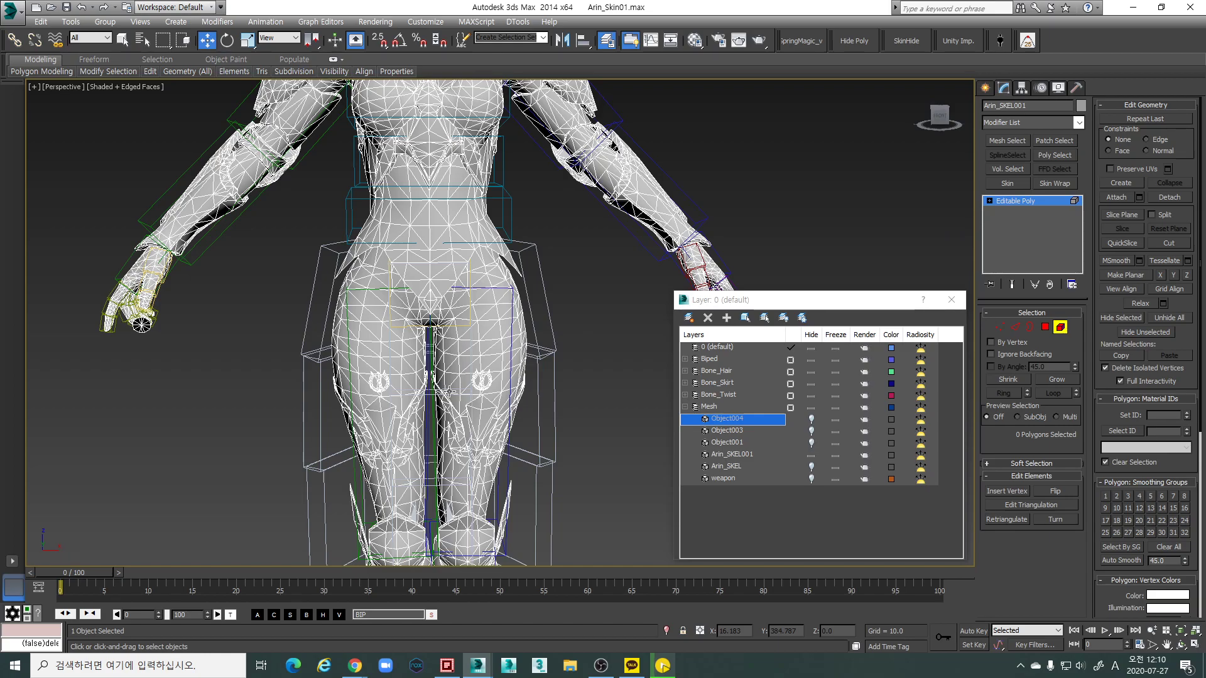
pyautogui.keyDown('alt'); pyautogui.moveTo(449, 392); pyautogui.dragTo(259, 318, button='middle'); pyautogui.keyUp('alt')
pyautogui.scroll(3, 438, 383)
pyautogui.scroll(3, 431, 423)
pyautogui.scroll(10, 433, 344)
# Select the spiky waist piece, its neighbouring piece, and the surrounding torso polygons
pyautogui.click(392, 318)
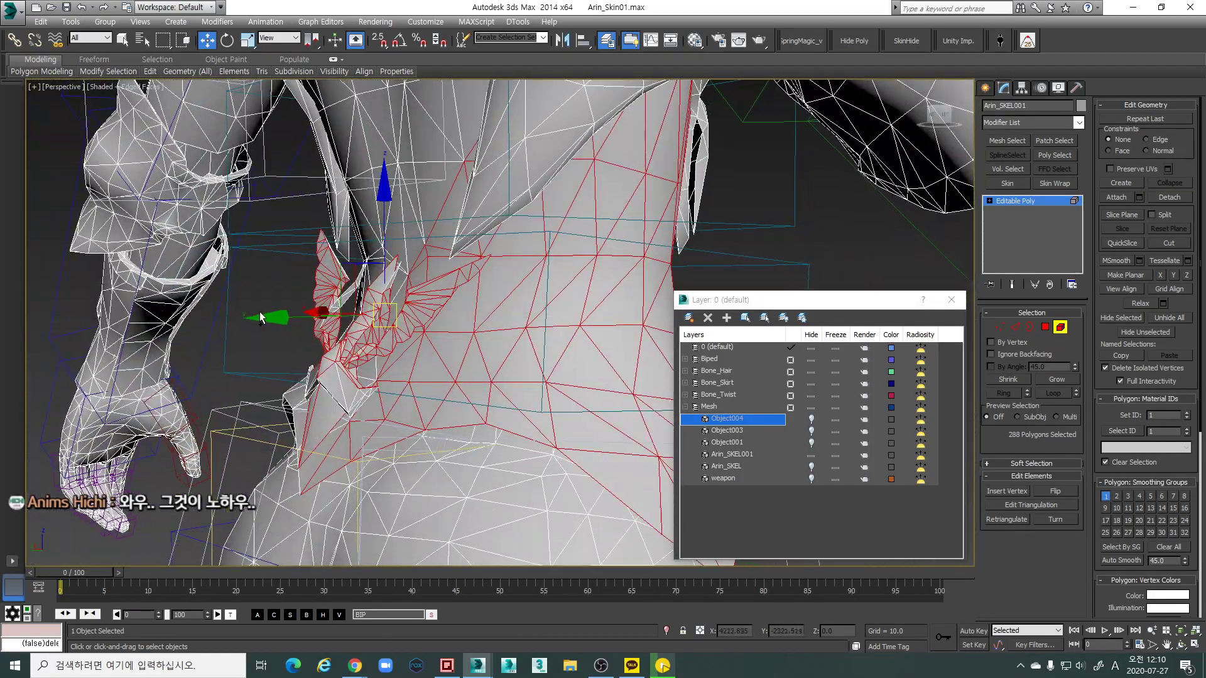
pyautogui.keyDown('ctrl'); pyautogui.click(383, 429); pyautogui.keyUp('ctrl')
pyautogui.keyDown('alt'); pyautogui.moveTo(383, 428); pyautogui.dragTo(364, 290, button='middle'); pyautogui.keyUp('alt')
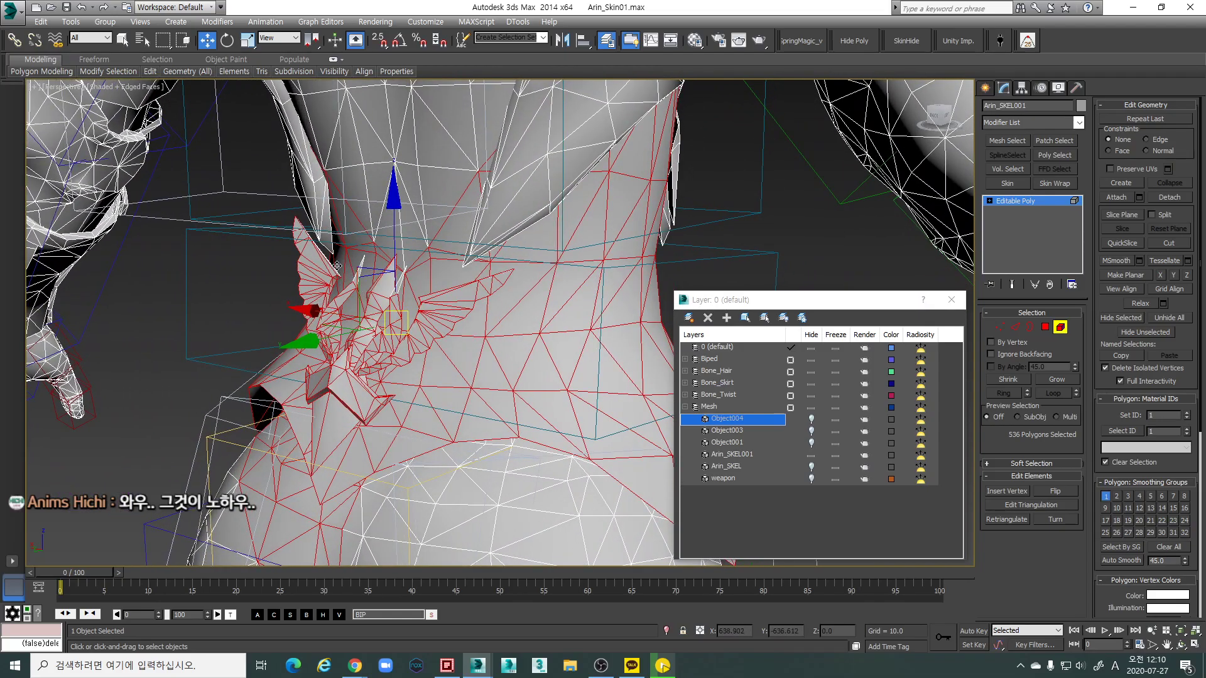
pyautogui.keyDown('alt'); pyautogui.moveTo(539, 354); pyautogui.dragTo(592, 257, button='middle'); pyautogui.keyUp('alt')
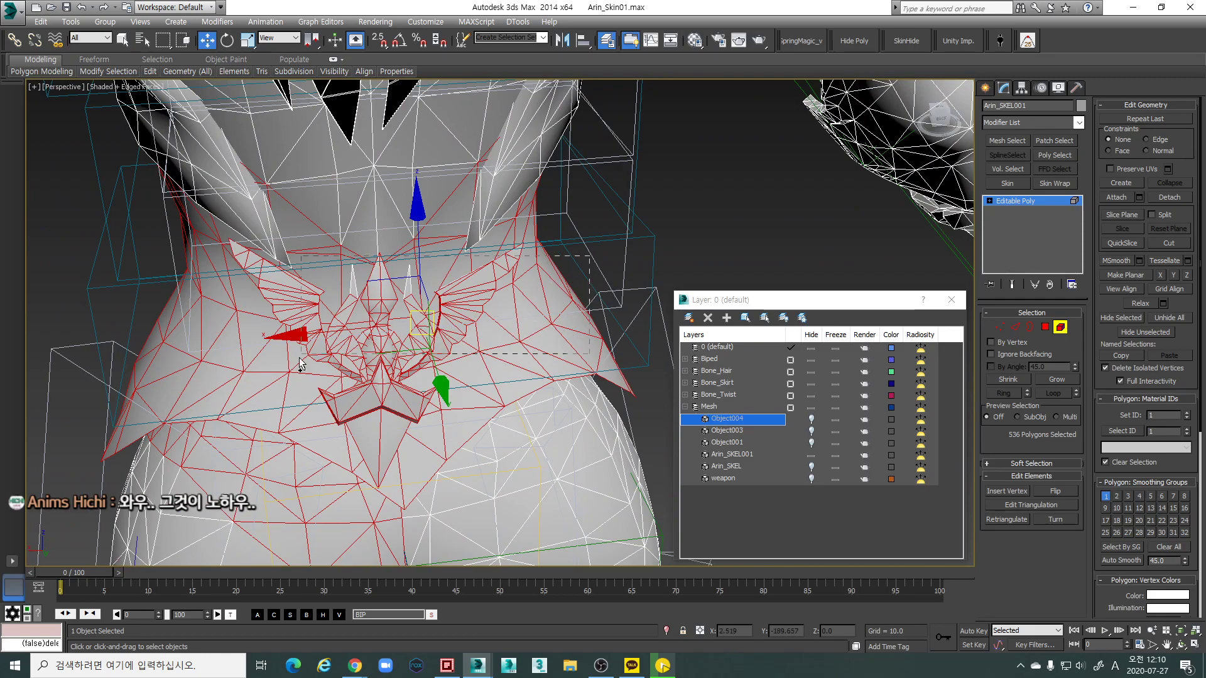
pyautogui.keyDown('ctrl'); pyautogui.moveTo(268, 388); pyautogui.dragTo(269, 389); pyautogui.keyUp('ctrl')
pyautogui.scroll(-3, 404, 289)
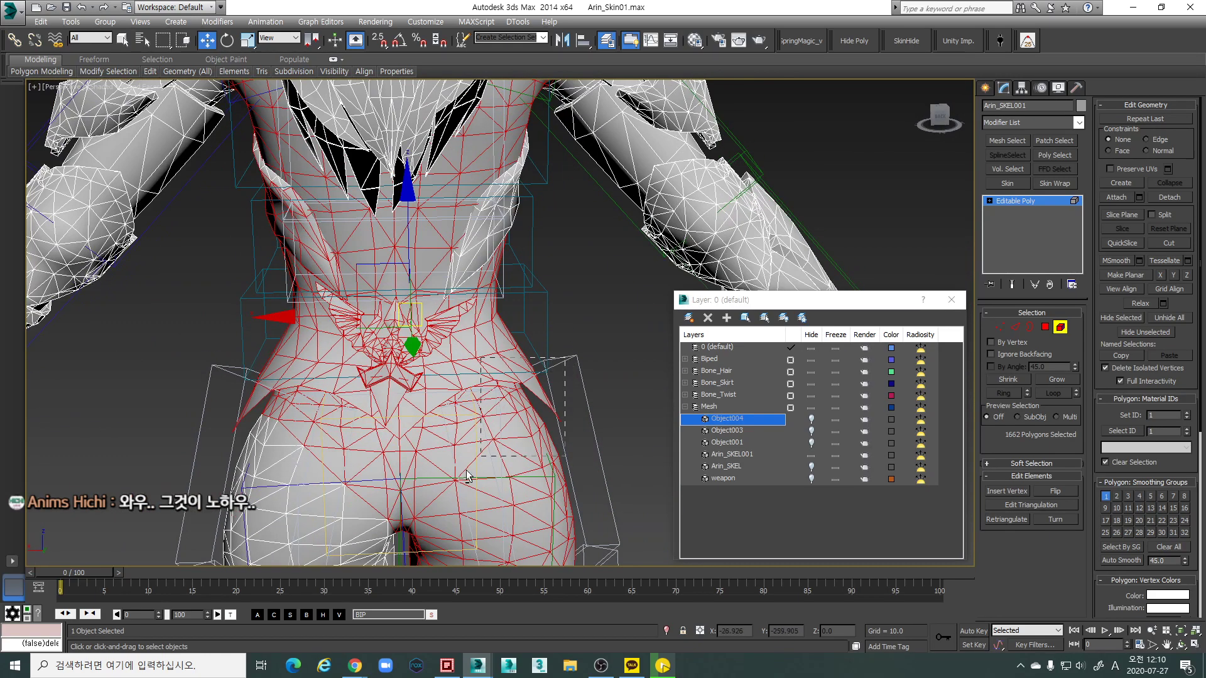
# Trim the selection to just the winged emblem and detach it as Object005
pyautogui.keyDown('alt'); pyautogui.moveTo(565, 358); pyautogui.dragTo(478, 468); pyautogui.keyUp('alt')
pyautogui.keyDown('alt'); pyautogui.moveTo(402, 377); pyautogui.dragTo(339, 486); pyautogui.keyUp('alt')
pyautogui.keyDown('alt'); pyautogui.moveTo(448, 239); pyautogui.dragTo(449, 241); pyautogui.keyUp('alt')
pyautogui.keyDown('alt'); pyautogui.moveTo(450, 241); pyautogui.dragTo(400, 289, button='middle'); pyautogui.keyUp('alt')
pyautogui.moveTo(489, 206); pyautogui.dragTo(378, 301)
pyautogui.keyDown('alt'); pyautogui.moveTo(377, 328); pyautogui.dragTo(352, 334, button='middle'); pyautogui.keyUp('alt')
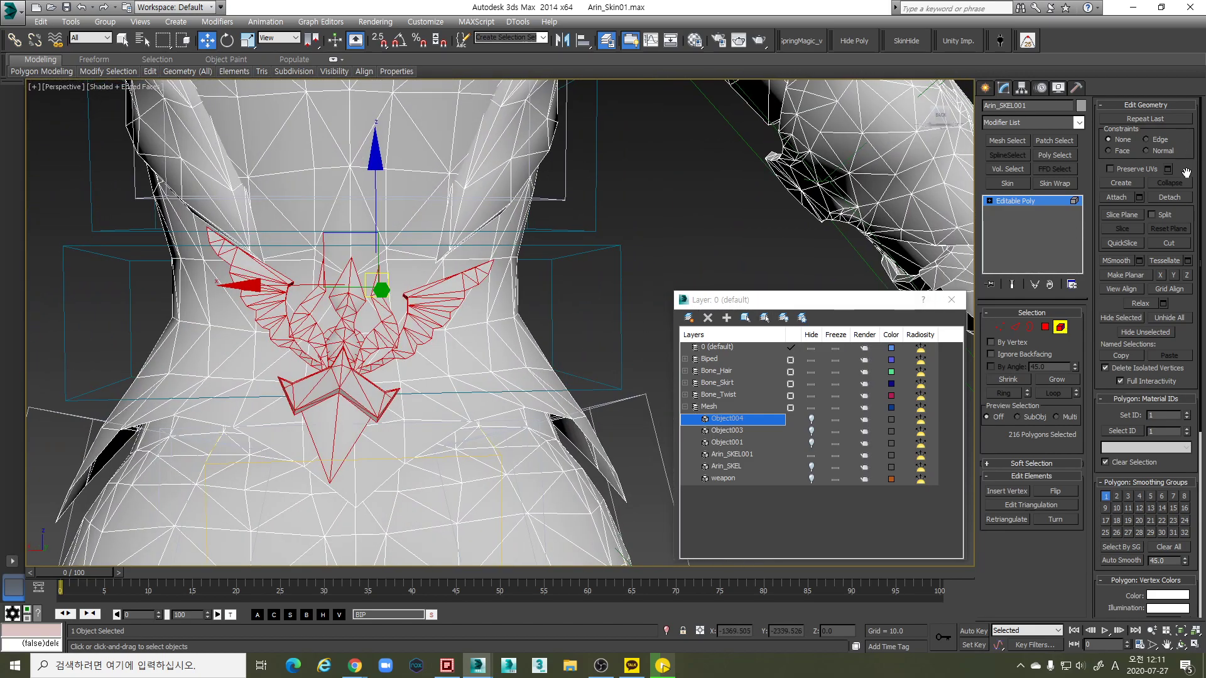
pyautogui.click(1172, 199)
pyautogui.click(642, 338)
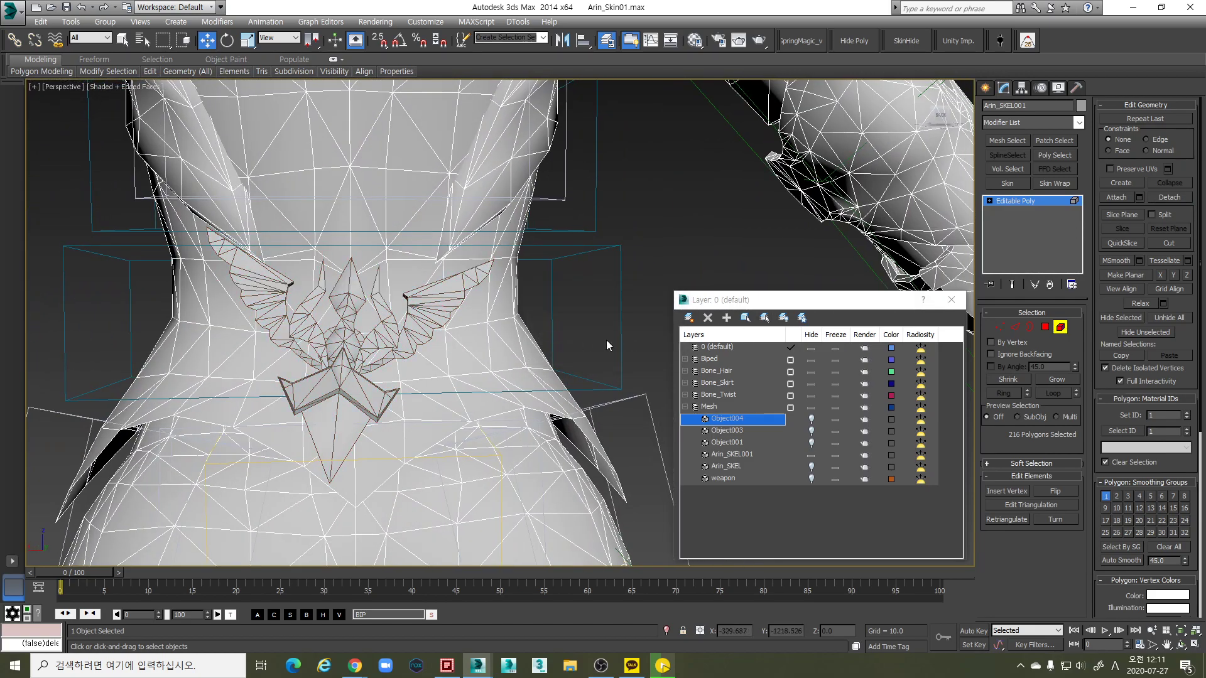
# Hide Object005 and pick the chest elements around the small side chest piece
pyautogui.click(811, 419)
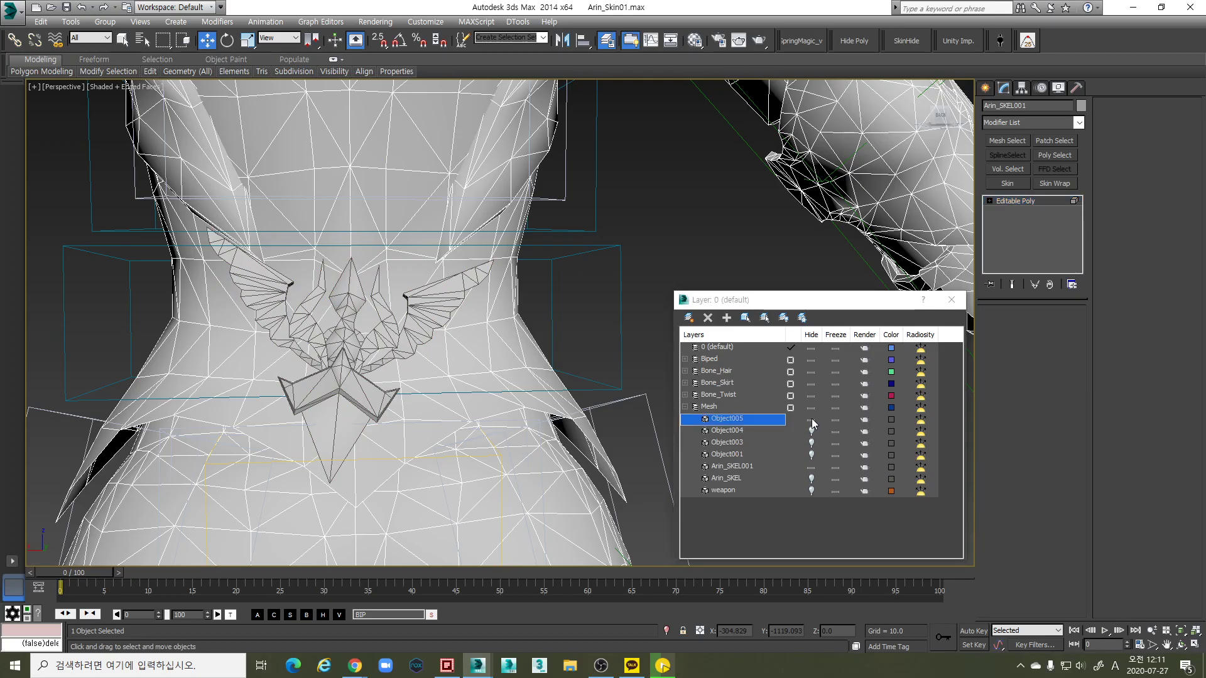
pyautogui.scroll(-4, 504, 337)
pyautogui.keyDown('alt'); pyautogui.moveTo(504, 338); pyautogui.dragTo(439, 384, button='middle'); pyautogui.keyUp('alt')
pyautogui.click(453, 397)
pyautogui.click(462, 434)
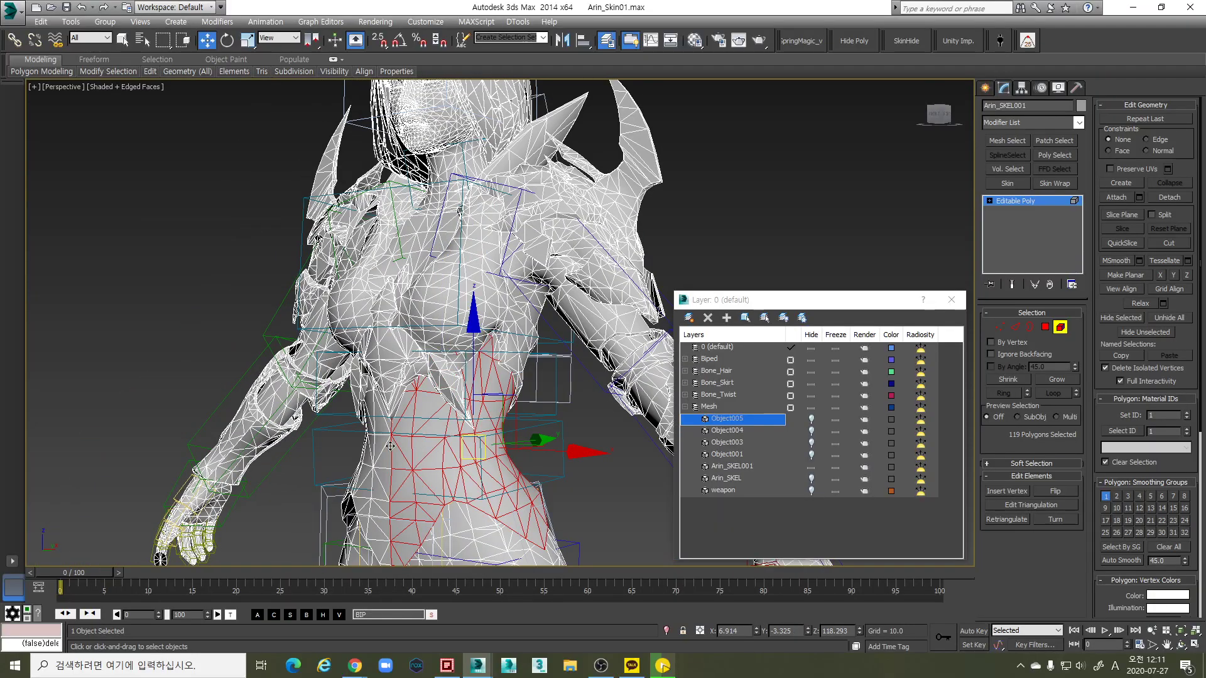
pyautogui.scroll(4, 554, 434)
pyautogui.keyDown('alt'); pyautogui.moveTo(554, 434); pyautogui.dragTo(502, 395, button='middle'); pyautogui.keyUp('alt')
pyautogui.click(449, 326)
pyautogui.scroll(3, 501, 337)
pyautogui.keyDown('ctrl'); pyautogui.click(520, 342); pyautogui.keyUp('ctrl')
pyautogui.click(525, 442)
pyautogui.keyDown('alt'); pyautogui.moveTo(525, 442); pyautogui.dragTo(604, 405, button='middle'); pyautogui.keyUp('alt')
pyautogui.scroll(5, 507, 469)
pyautogui.keyDown('ctrl'); pyautogui.moveTo(478, 487); pyautogui.dragTo(477, 489); pyautogui.keyUp('ctrl')
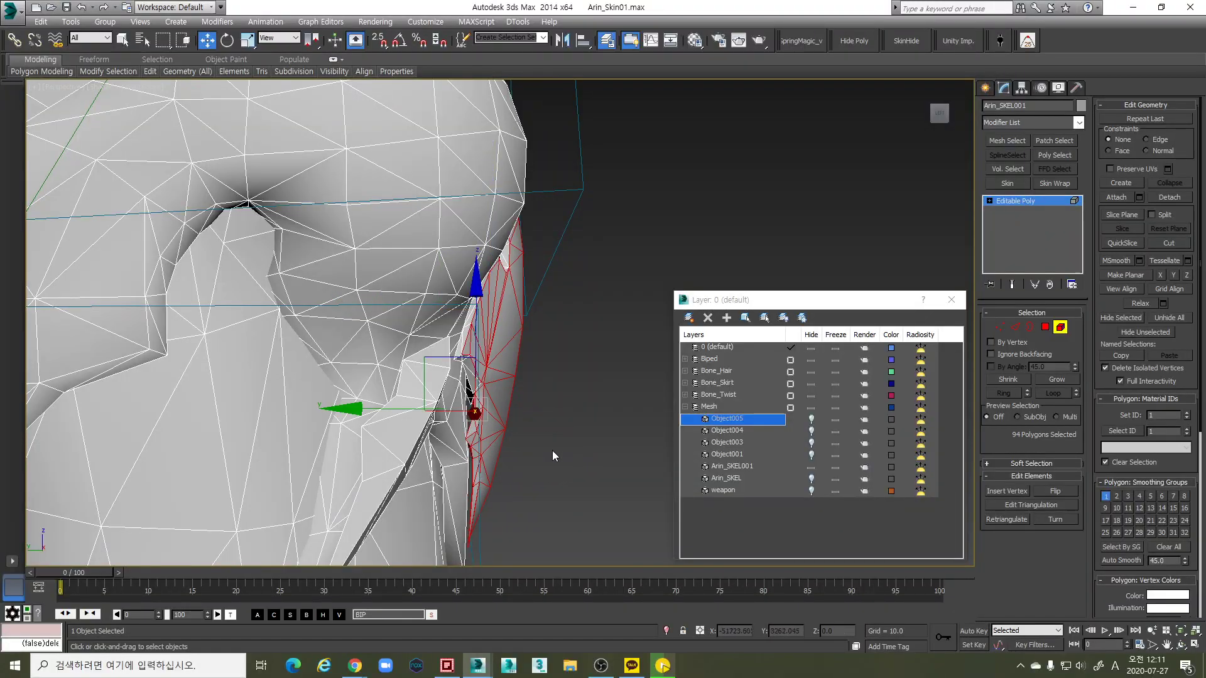
pyautogui.scroll(-5, 545, 454)
pyautogui.keyDown('alt'); pyautogui.moveTo(503, 466); pyautogui.dragTo(537, 463, button='middle'); pyautogui.keyUp('alt')
pyautogui.scroll(2, 537, 463)
pyautogui.moveTo(462, 474)
pyautogui.keyDown('alt'); pyautogui.mouseDown(button='middle')
pyautogui.moveTo(578, 472)
pyautogui.moveTo(551, 411)
pyautogui.mouseUp(button='middle'); pyautogui.keyUp('alt')
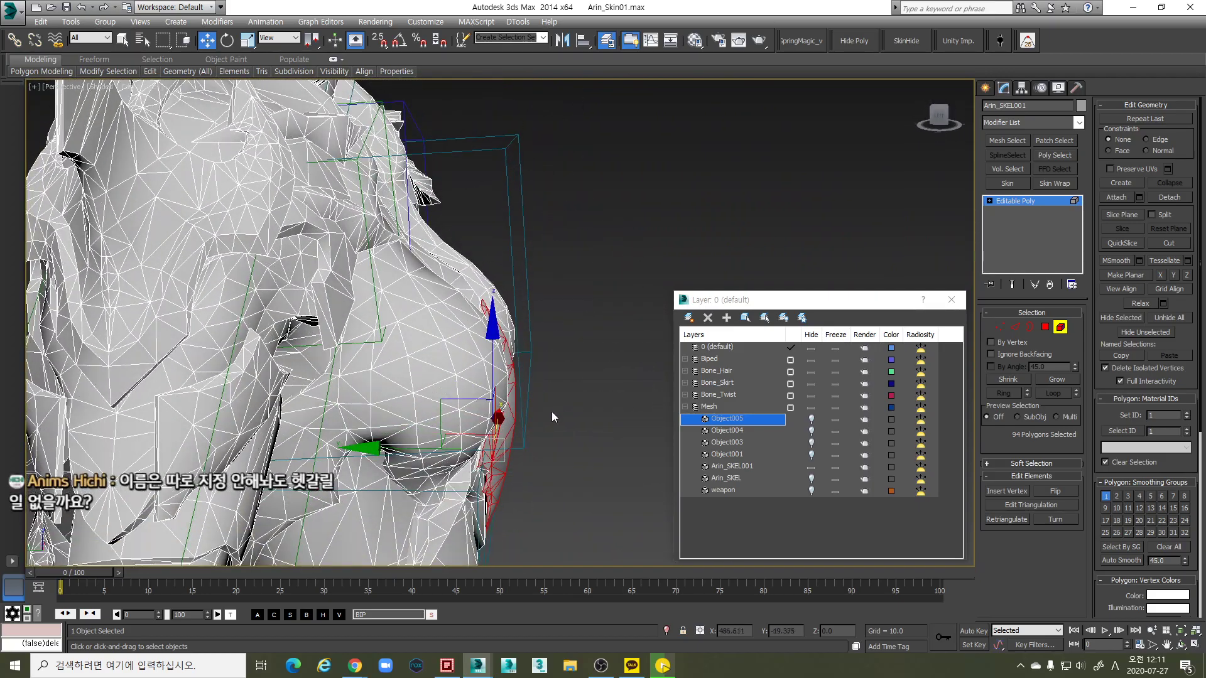
# Marquee-select the chest polygons in the Left wireframe view, then return to shaded Perspective
pyautogui.press('l')
pyautogui.press('F3')
pyautogui.scroll(4, 613, 487)
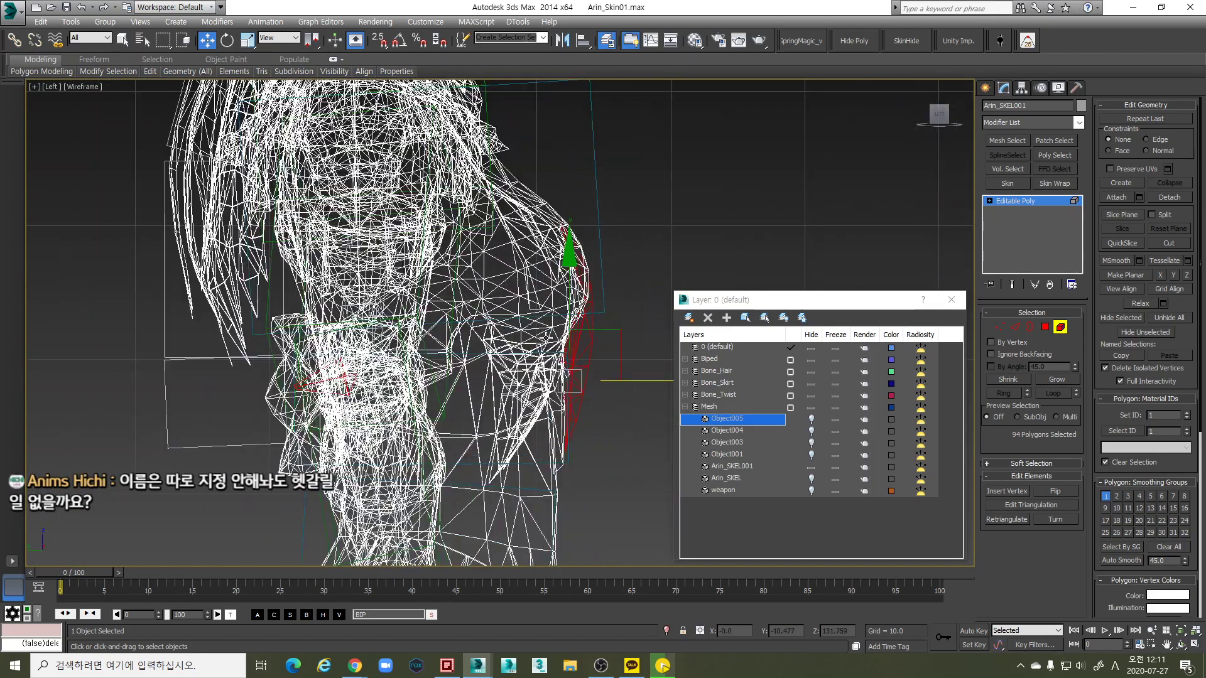
pyautogui.scroll(3, 613, 487)
pyautogui.moveTo(551, 223); pyautogui.dragTo(522, 185)
pyautogui.press('p')
pyautogui.moveTo(566, 293)
pyautogui.keyDown('alt'); pyautogui.mouseDown(button='middle')
pyautogui.moveTo(546, 342)
pyautogui.moveTo(524, 343)
pyautogui.moveTo(496, 307)
pyautogui.moveTo(492, 258)
pyautogui.mouseUp(button='middle'); pyautogui.keyUp('alt')
pyautogui.press('F3')
# Trim away extra polygon strips and add missing ones until 166 chest-plate polygons remain
pyautogui.keyDown('alt'); pyautogui.moveTo(621, 228); pyautogui.dragTo(631, 229); pyautogui.keyUp('alt')
pyautogui.keyDown('alt'); pyautogui.moveTo(631, 229); pyautogui.dragTo(405, 317, button='middle'); pyautogui.keyUp('alt')
pyautogui.scroll(5, 414, 333)
pyautogui.scroll(3, 413, 334)
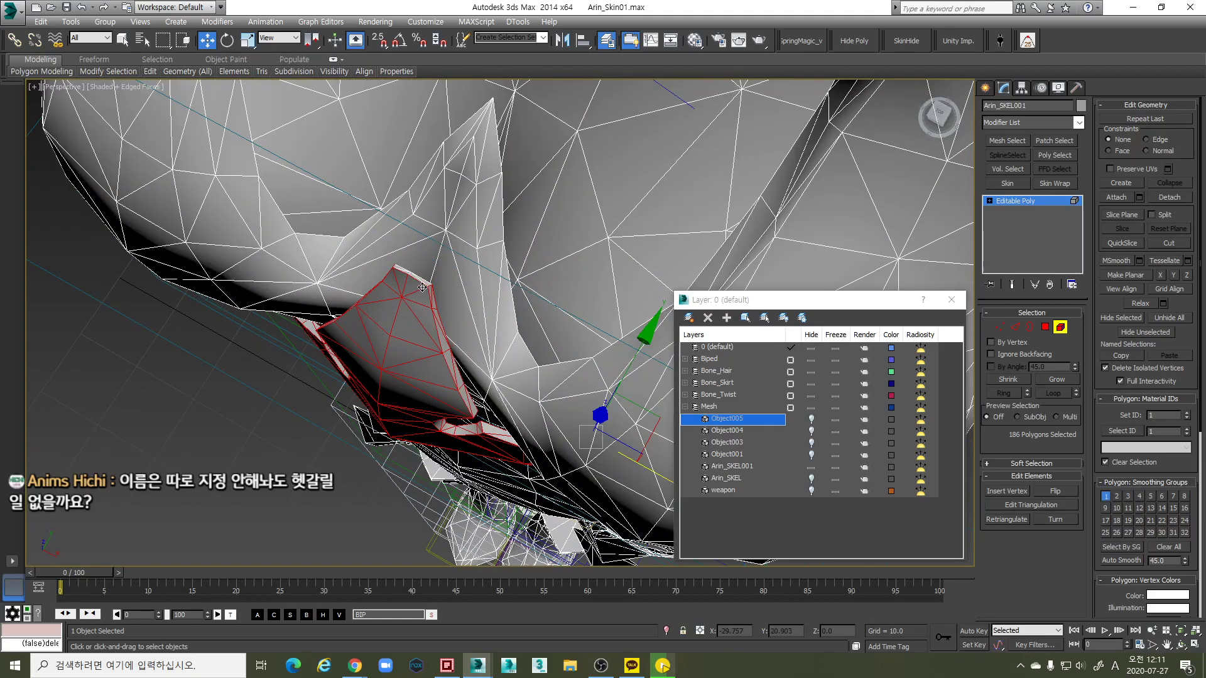
pyautogui.keyDown('ctrl'); pyautogui.click(424, 282); pyautogui.keyUp('ctrl')
pyautogui.keyDown('ctrl'); pyautogui.click(408, 274); pyautogui.keyUp('ctrl')
pyautogui.keyDown('alt'); pyautogui.moveTo(415, 292); pyautogui.dragTo(441, 318, button='middle'); pyautogui.keyUp('alt')
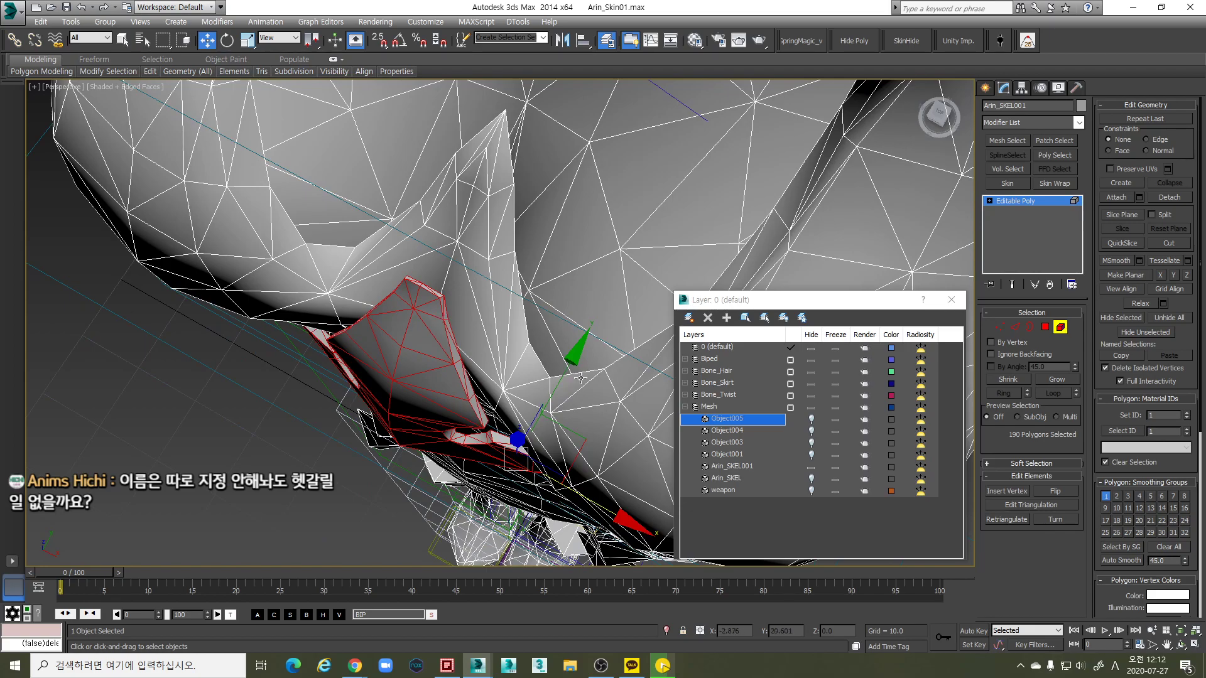
pyautogui.press('z')
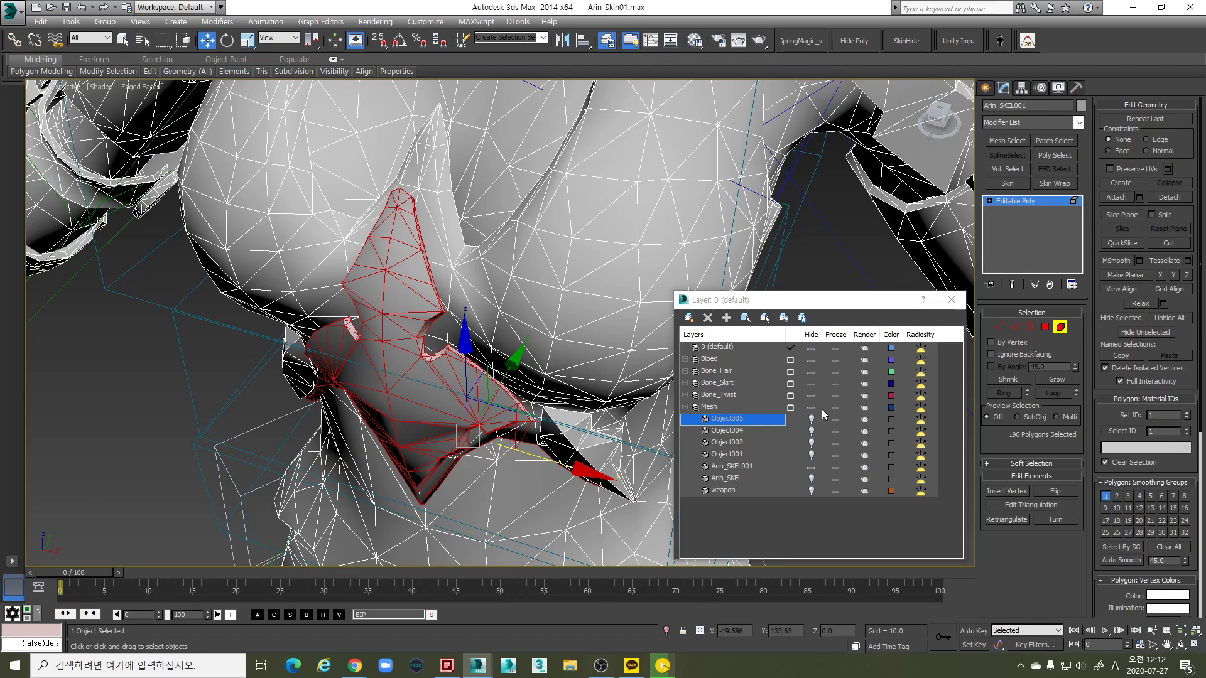
pyautogui.keyDown('alt'); pyautogui.moveTo(528, 459); pyautogui.dragTo(518, 408, button='middle'); pyautogui.keyUp('alt')
pyautogui.keyDown('alt'); pyautogui.moveTo(567, 479); pyautogui.dragTo(629, 556, button='middle'); pyautogui.keyUp('alt')
pyautogui.keyDown('alt'); pyautogui.moveTo(497, 350); pyautogui.dragTo(463, 348); pyautogui.keyUp('alt')
pyautogui.keyDown('alt'); pyautogui.moveTo(422, 446); pyautogui.dragTo(251, 392, button='middle'); pyautogui.keyUp('alt')
pyautogui.keyDown('alt'); pyautogui.moveTo(335, 472); pyautogui.dragTo(334, 474); pyautogui.keyUp('alt')
pyautogui.keyDown('alt'); pyautogui.moveTo(335, 474); pyautogui.dragTo(409, 464, button='middle'); pyautogui.keyUp('alt')
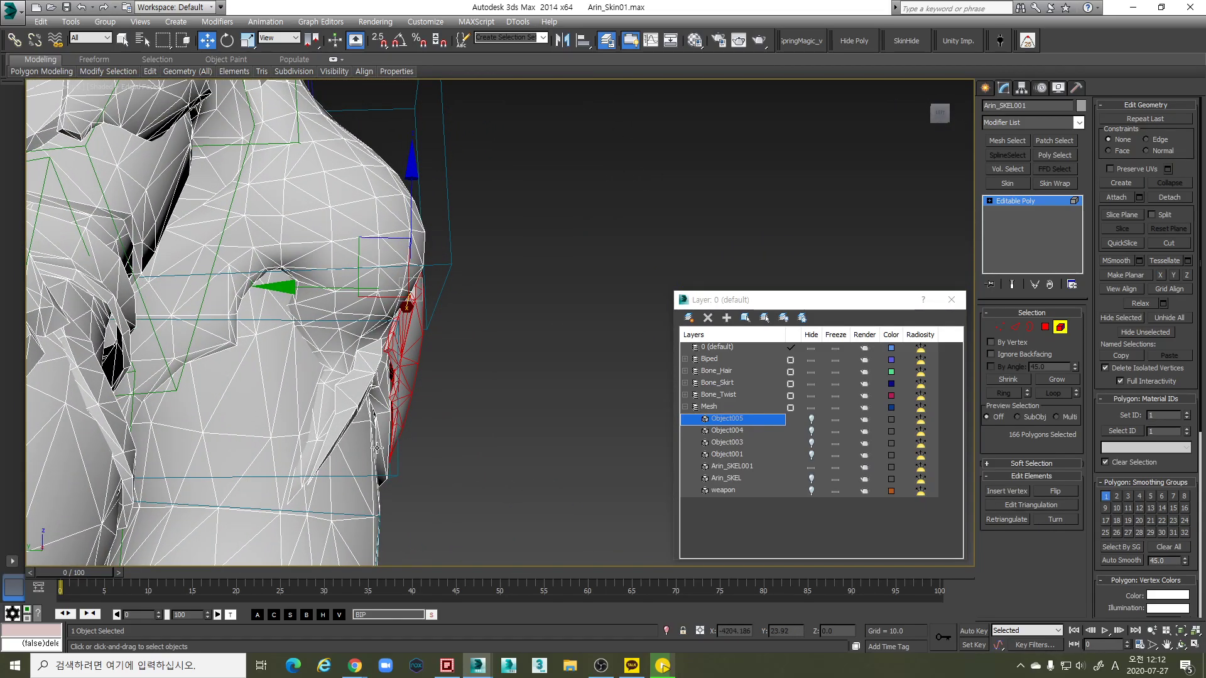
pyautogui.keyDown('alt'); pyautogui.moveTo(408, 461); pyautogui.dragTo(364, 434, button='middle'); pyautogui.keyUp('alt')
pyautogui.keyDown('alt'); pyautogui.moveTo(369, 384); pyautogui.dragTo(479, 384, button='middle'); pyautogui.keyUp('alt')
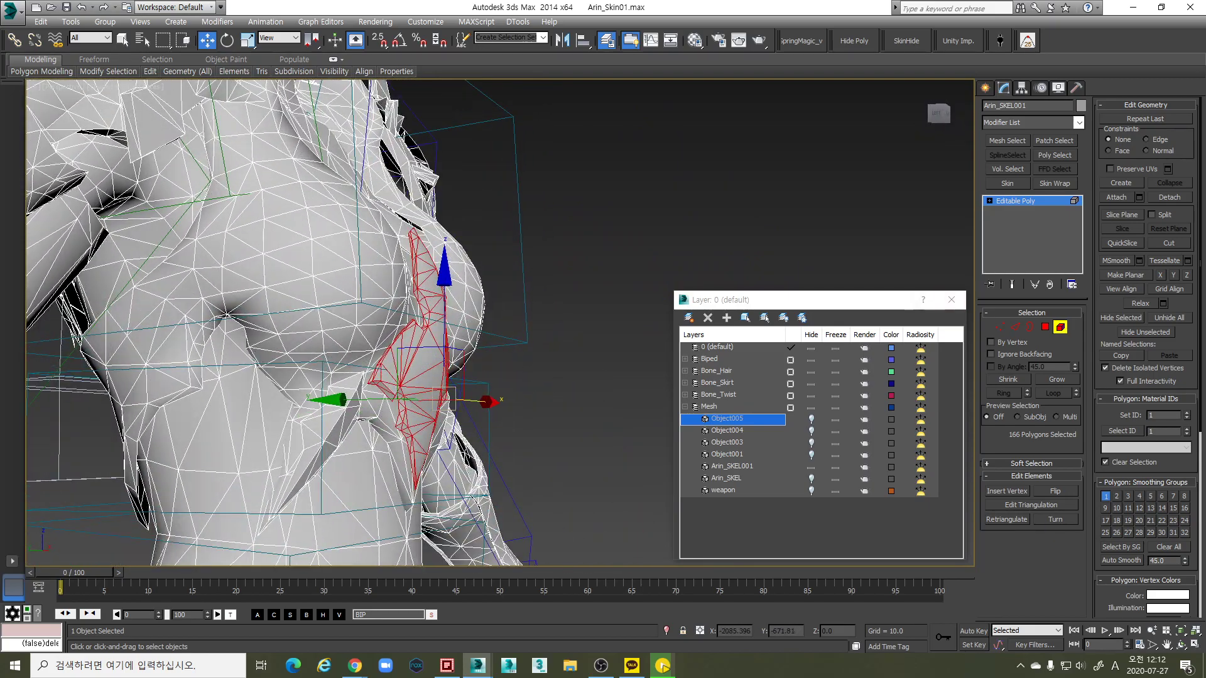
# Detach the chest plate polygons as Object006 and hide Object006
pyautogui.click(1169, 198)
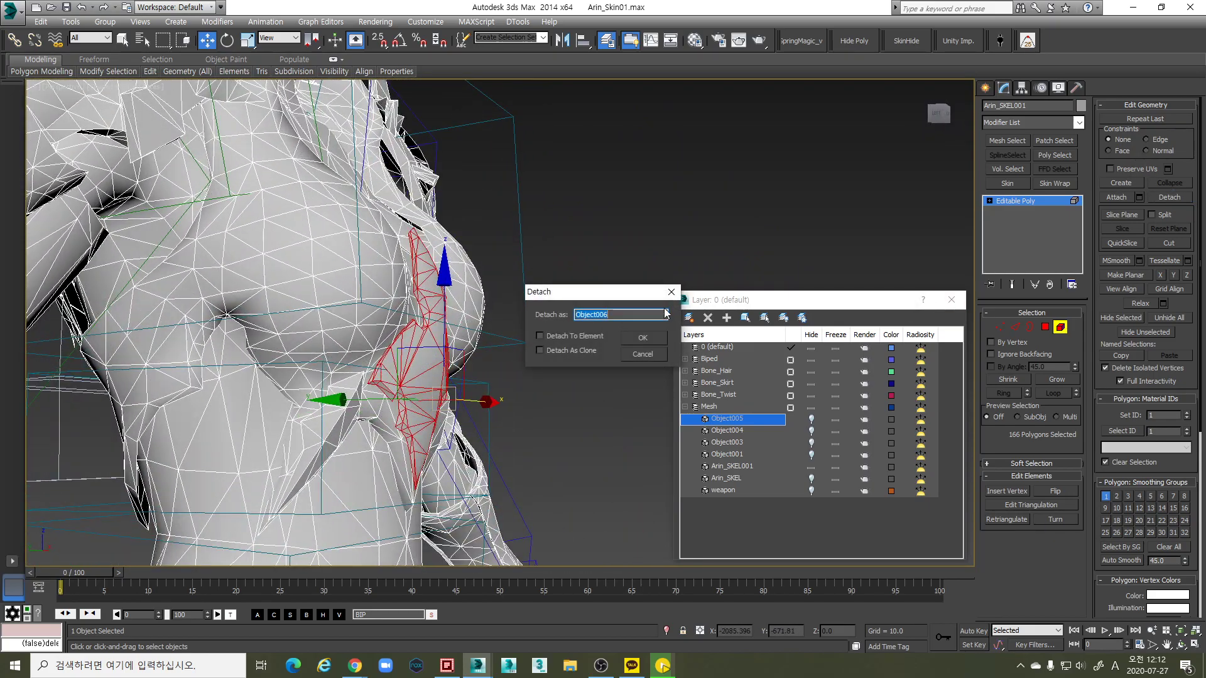
pyautogui.click(643, 338)
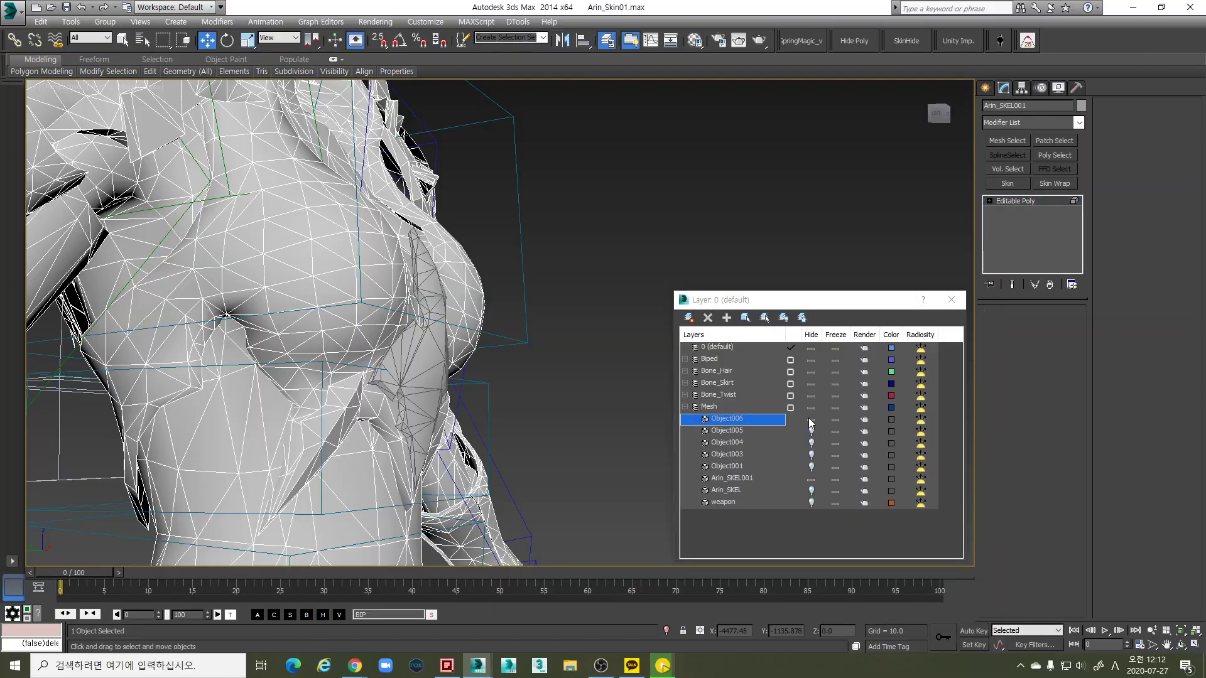
pyautogui.keyDown('alt'); pyautogui.moveTo(600, 424); pyautogui.dragTo(390, 422, button='middle'); pyautogui.keyUp('alt')
pyautogui.click(388, 395)
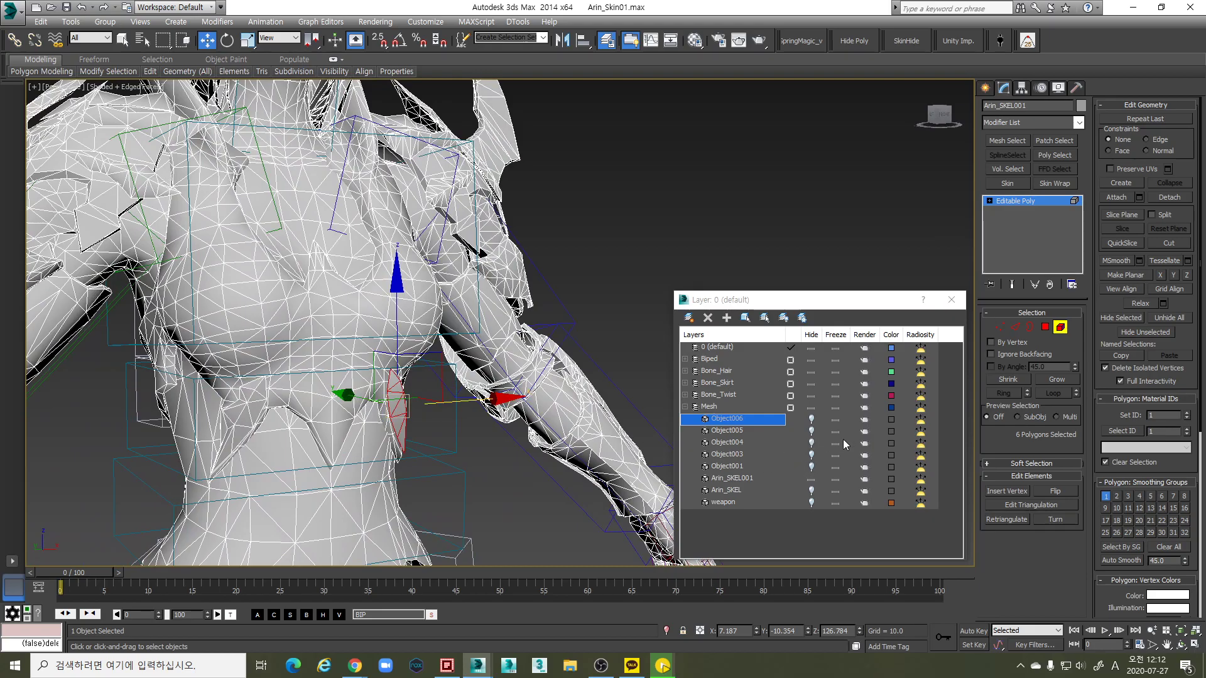
pyautogui.click(811, 420)
# Gather the chest pieces, then keep only the 26-polygon strip beside the neck
pyautogui.keyDown('ctrl'); pyautogui.click(253, 415); pyautogui.keyUp('ctrl')
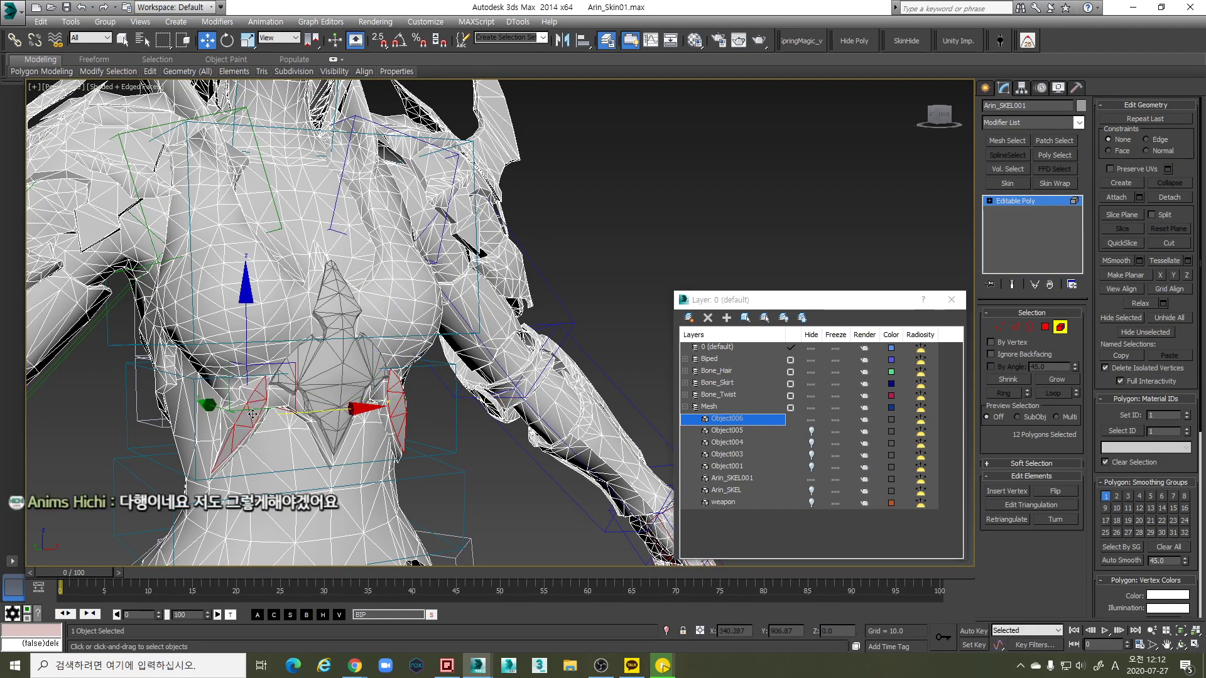
pyautogui.scroll(5, 377, 405)
pyautogui.keyDown('ctrl'); pyautogui.click(467, 403); pyautogui.keyUp('ctrl')
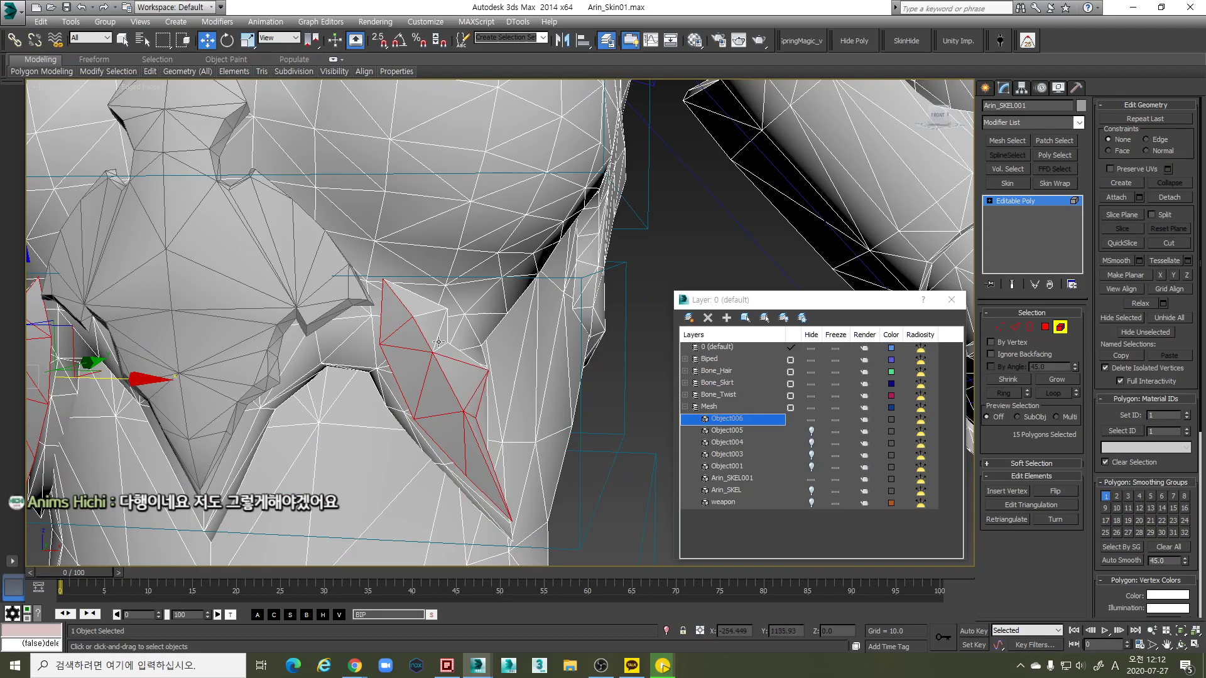
pyautogui.keyDown('ctrl'); pyautogui.click(427, 326); pyautogui.keyUp('ctrl')
pyautogui.keyDown('alt'); pyautogui.moveTo(427, 326); pyautogui.dragTo(247, 312, button='middle'); pyautogui.keyUp('alt')
pyautogui.scroll(-4, 419, 325)
pyautogui.keyDown('ctrl'); pyautogui.click(248, 312); pyautogui.keyUp('ctrl')
pyautogui.keyDown('ctrl'); pyautogui.click(214, 348); pyautogui.keyUp('ctrl')
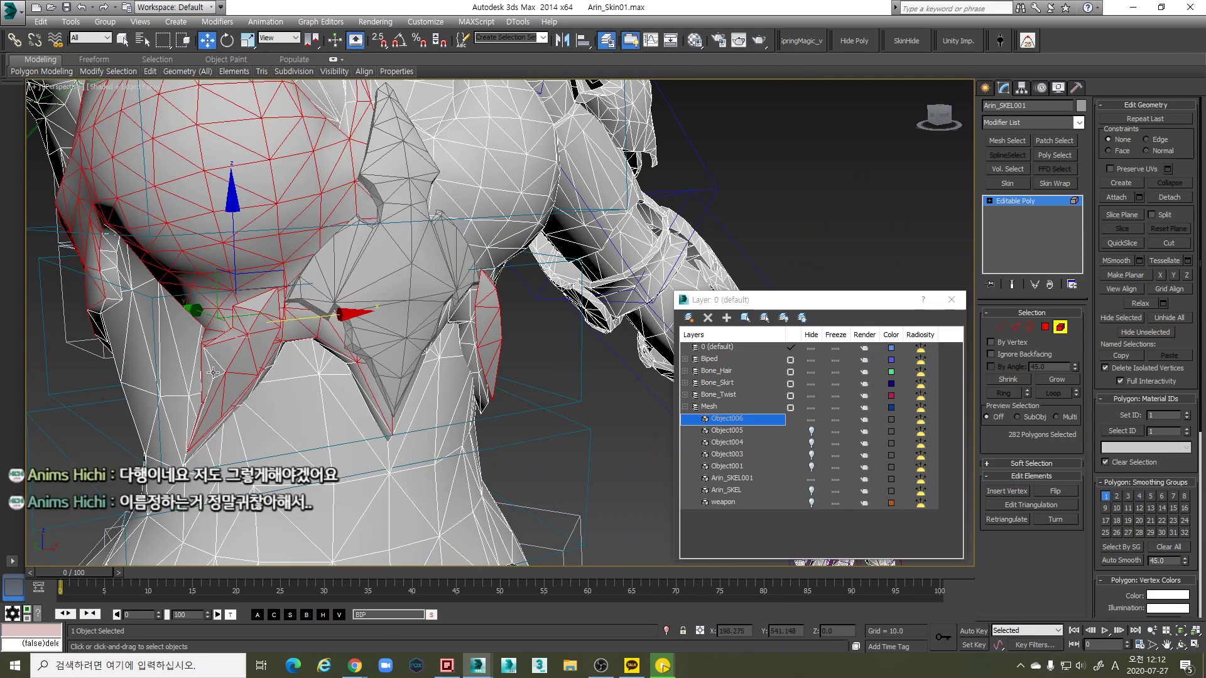
pyautogui.hotkey('ctrl', 'a')
pyautogui.keyDown('ctrl'); pyautogui.click(213, 372); pyautogui.keyUp('ctrl')
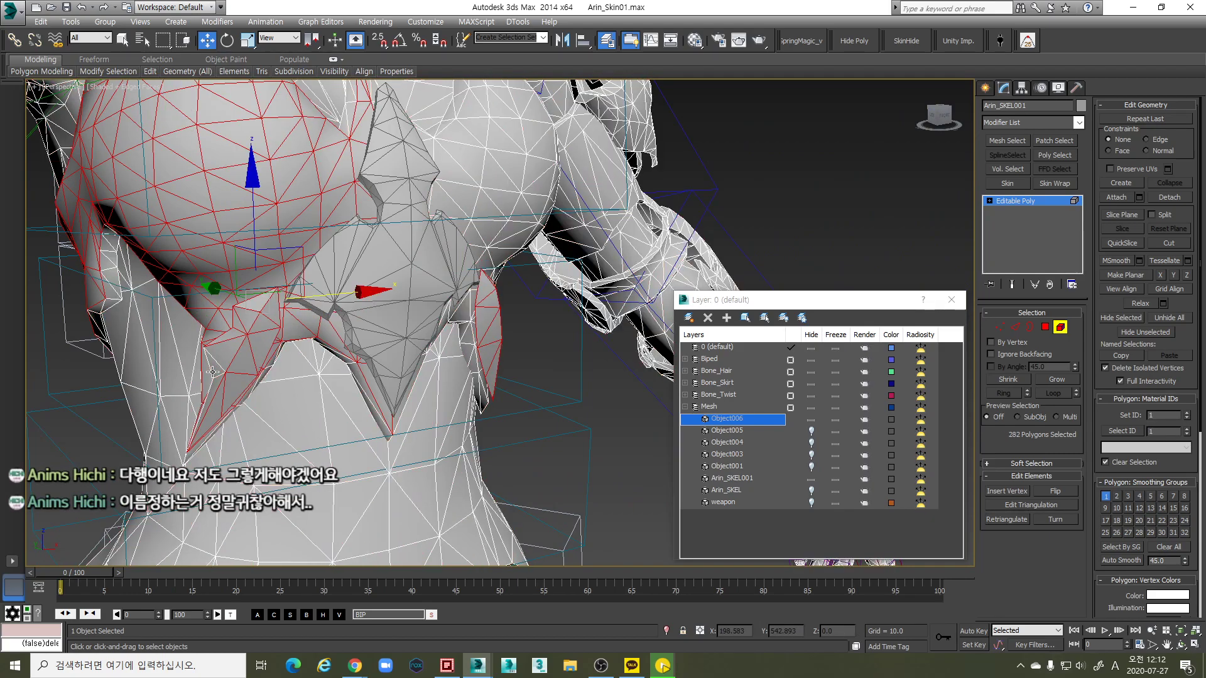
pyautogui.click(213, 374)
pyautogui.keyDown('alt'); pyautogui.moveTo(213, 374); pyautogui.dragTo(294, 403, button='middle'); pyautogui.keyUp('alt')
# Attach Object006 to the body mesh, detach the selection again as Object006, and hide it
pyautogui.click(1116, 197)
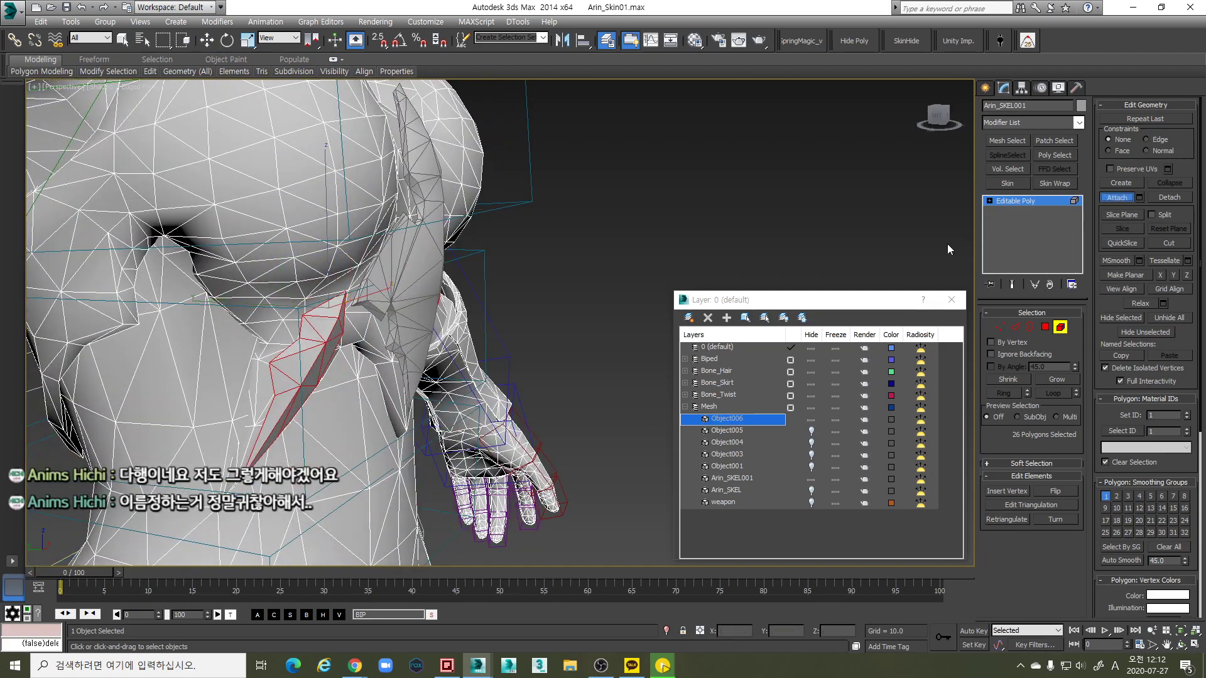
pyautogui.click(412, 303)
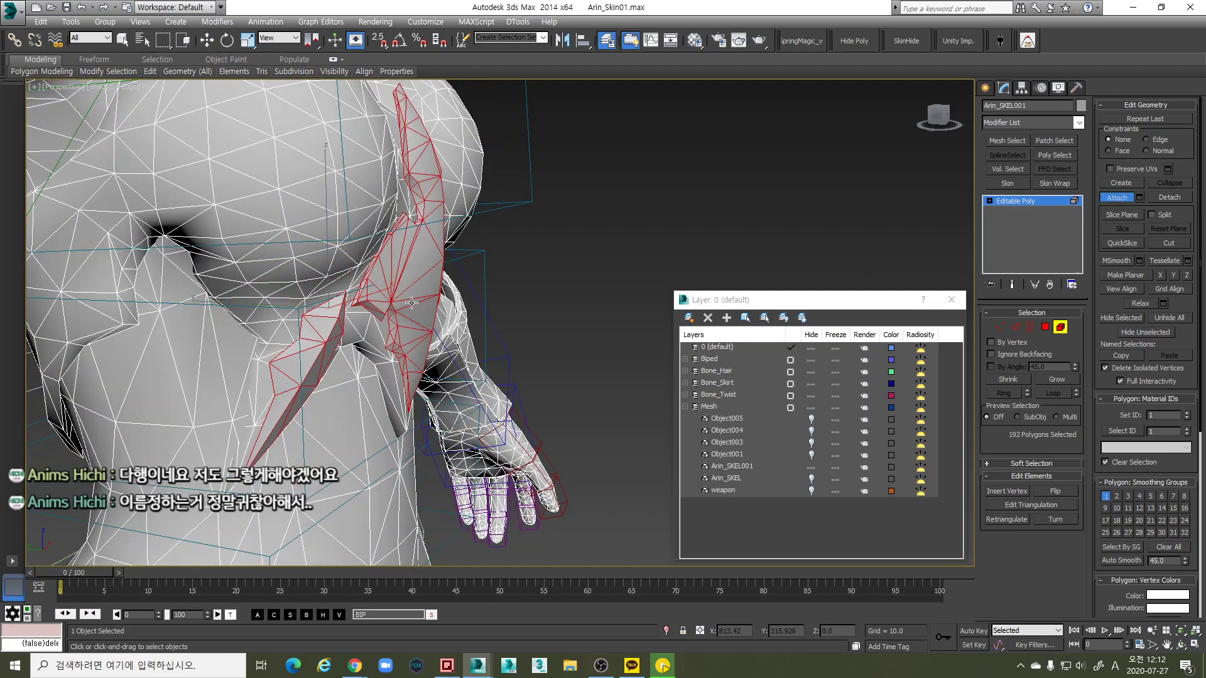
pyautogui.click(1169, 197)
pyautogui.click(654, 338)
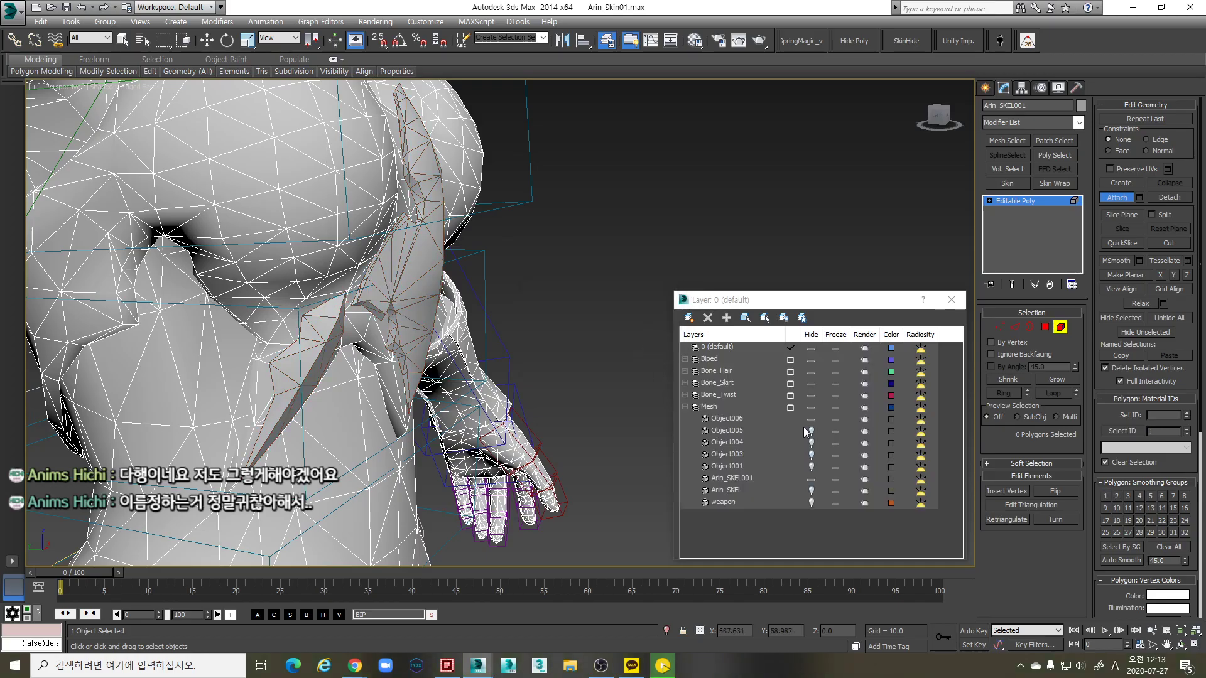
pyautogui.click(812, 419)
pyautogui.press('w')
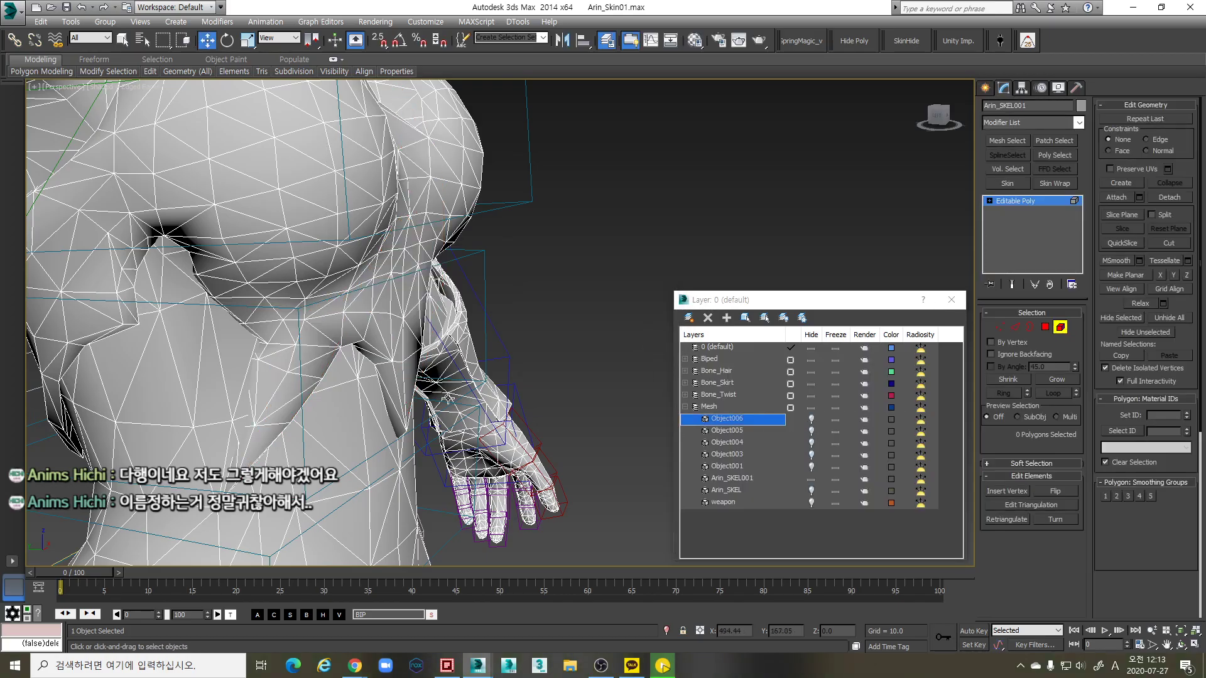
pyautogui.press('z')
# Pick a chest element of the body mesh, then a small element near the hip
pyautogui.scroll(-4, 356, 377)
pyautogui.click(349, 399)
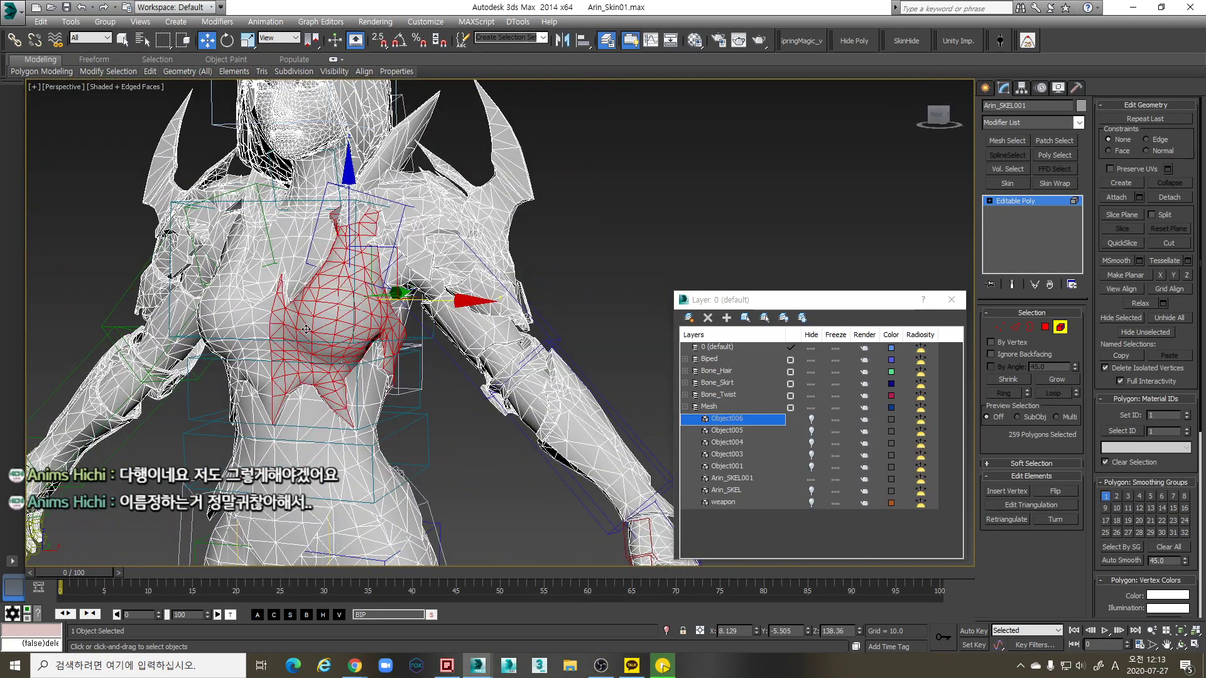
pyautogui.keyDown('alt'); pyautogui.moveTo(473, 305); pyautogui.dragTo(473, 382, button='middle'); pyautogui.keyUp('alt')
pyautogui.keyDown('alt'); pyautogui.moveTo(464, 424); pyautogui.dragTo(736, 368, button='middle'); pyautogui.keyUp('alt')
pyautogui.scroll(5, 476, 355)
pyautogui.click(442, 361)
pyautogui.scroll(-5, 524, 339)
pyautogui.scroll(4, 451, 281)
pyautogui.click(568, 364)
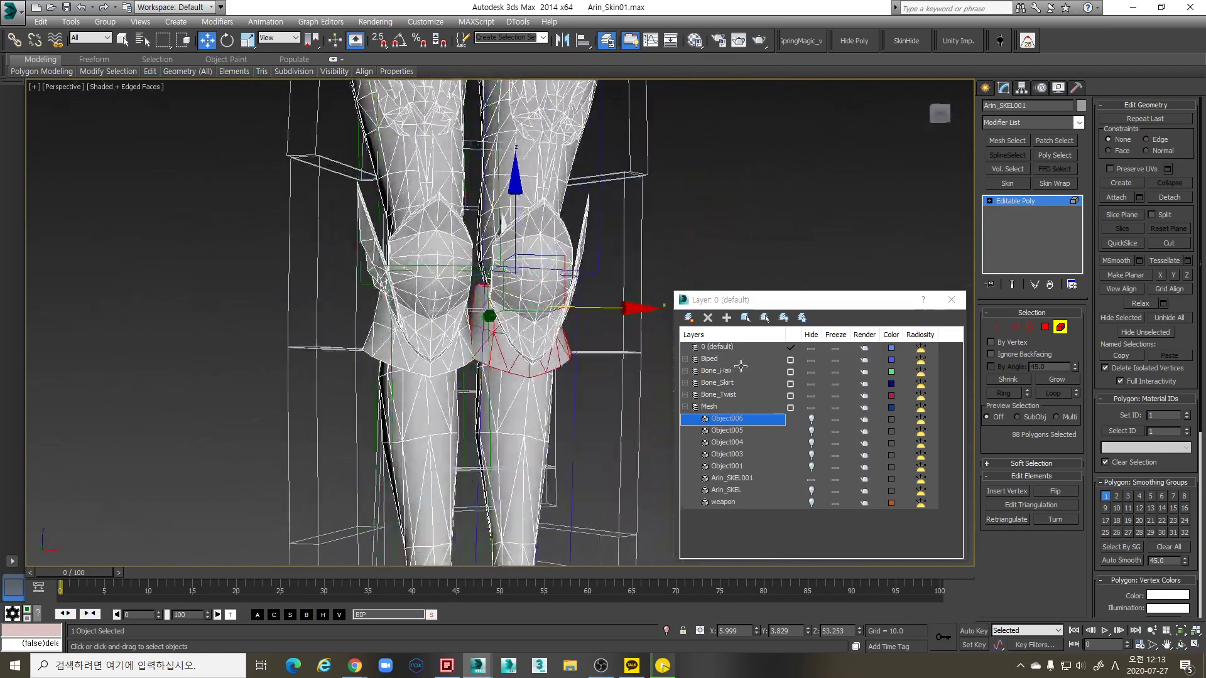
pyautogui.scroll(-3, 511, 382)
pyautogui.moveTo(492, 379)
pyautogui.mouseDown(button='middle')
pyautogui.moveTo(451, 304)
pyautogui.moveTo(439, 409)
pyautogui.moveTo(422, 380)
pyautogui.moveTo(453, 374)
pyautogui.moveTo(403, 342)
pyautogui.mouseUp(button='middle')
pyautogui.scroll(2, 450, 303)
pyautogui.scroll(3, 440, 409)
pyautogui.click(503, 339)
pyautogui.scroll(-2, 427, 379)
pyautogui.scroll(3, 453, 374)
pyautogui.press('F3')
pyautogui.press('F3')
pyautogui.scroll(-4, 465, 370)
pyautogui.keyDown('alt'); pyautogui.moveTo(465, 370); pyautogui.dragTo(510, 399, button='middle'); pyautogui.keyUp('alt')
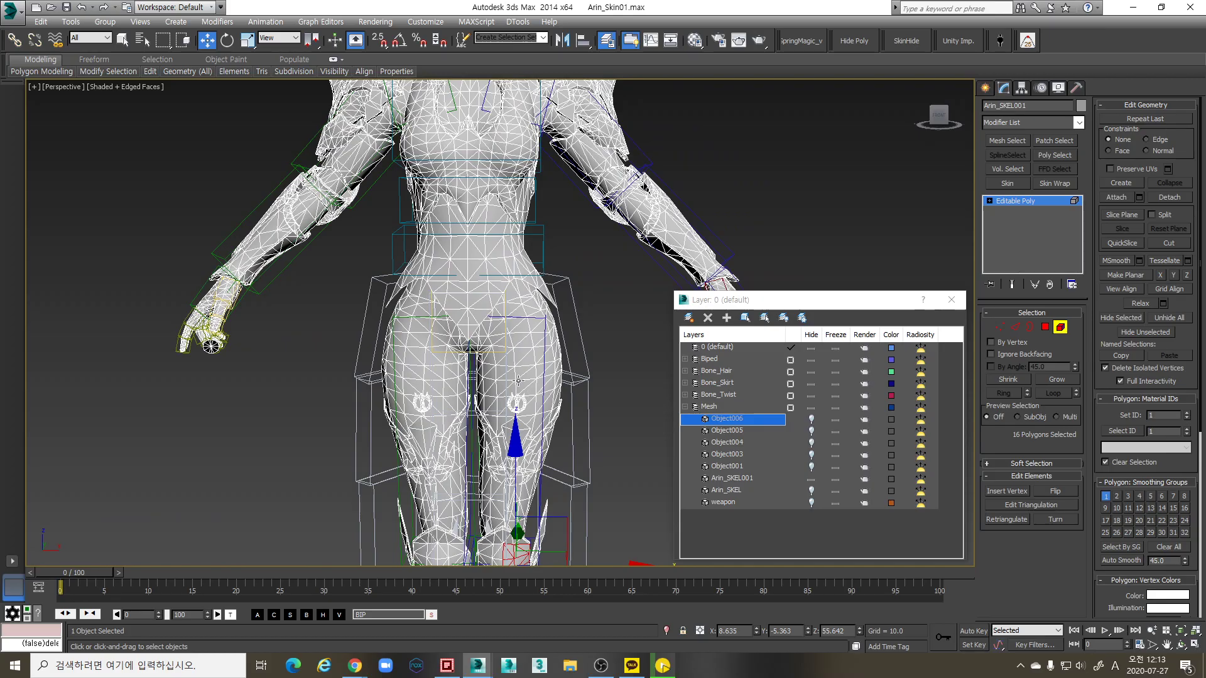
pyautogui.scroll(5, 515, 448)
pyautogui.keyDown('alt'); pyautogui.moveTo(516, 448); pyautogui.dragTo(612, 384, button='middle'); pyautogui.keyUp('alt')
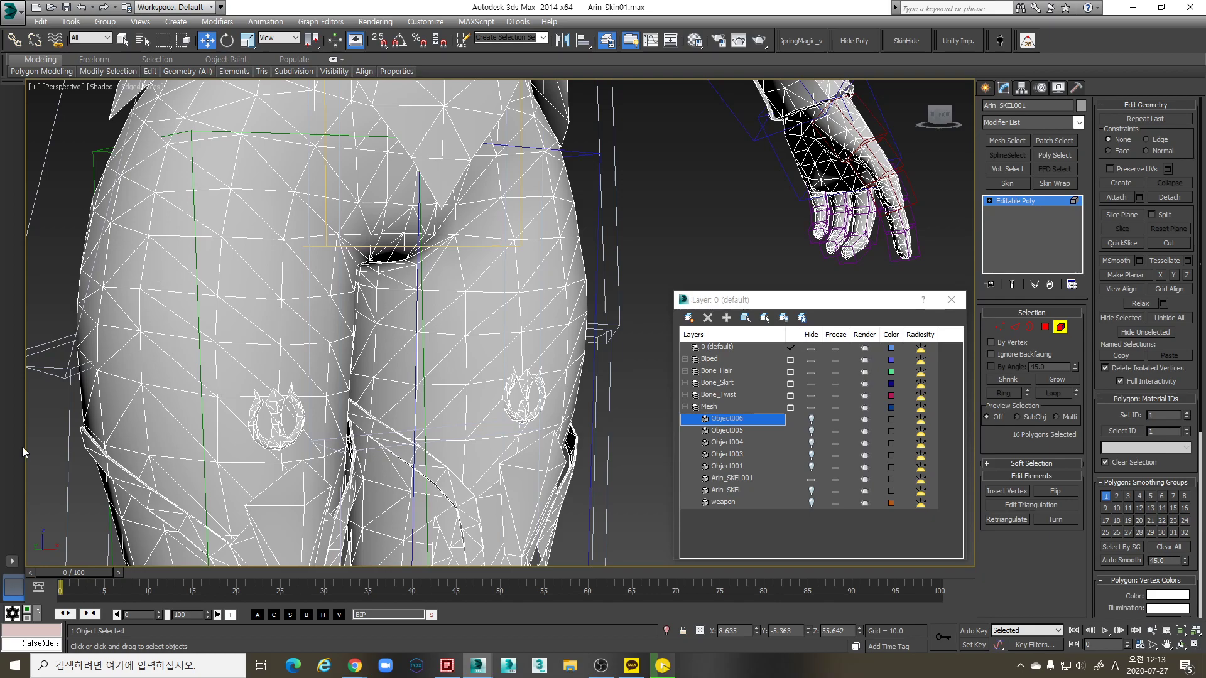
pyautogui.scroll(-5, 515, 475)
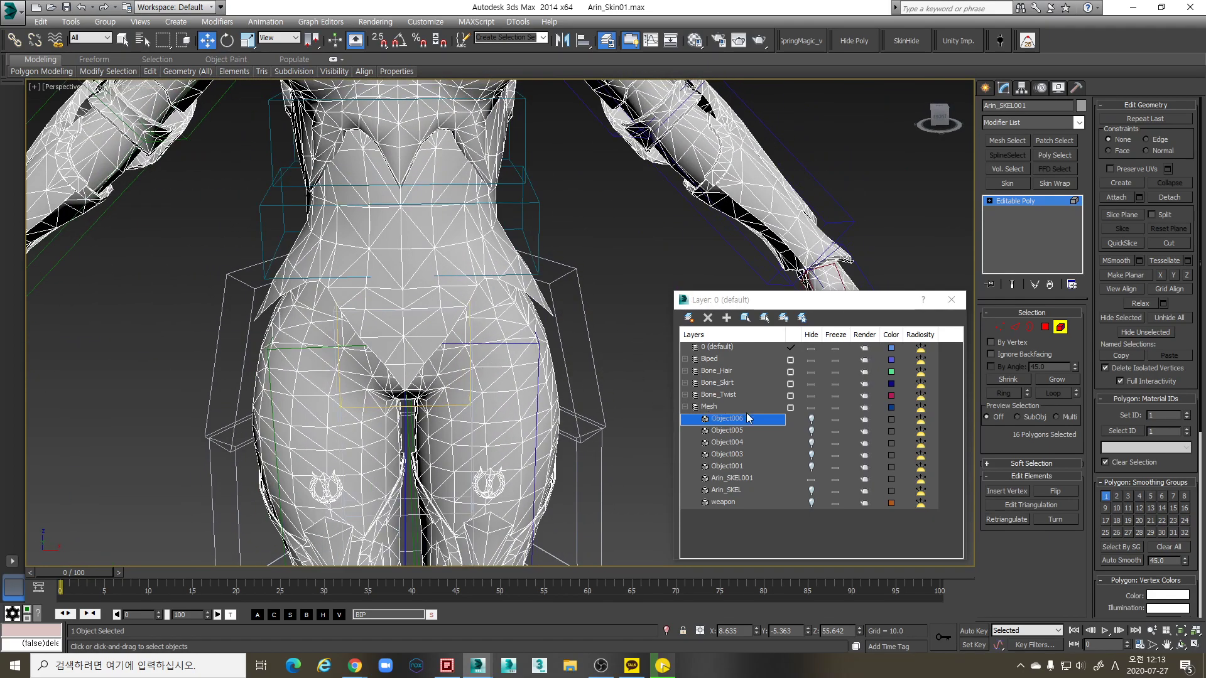
# Expand and collapse the Bone_Skirt, Bone_Twist and Bone_Hair layers to review their bones
pyautogui.click(686, 407)
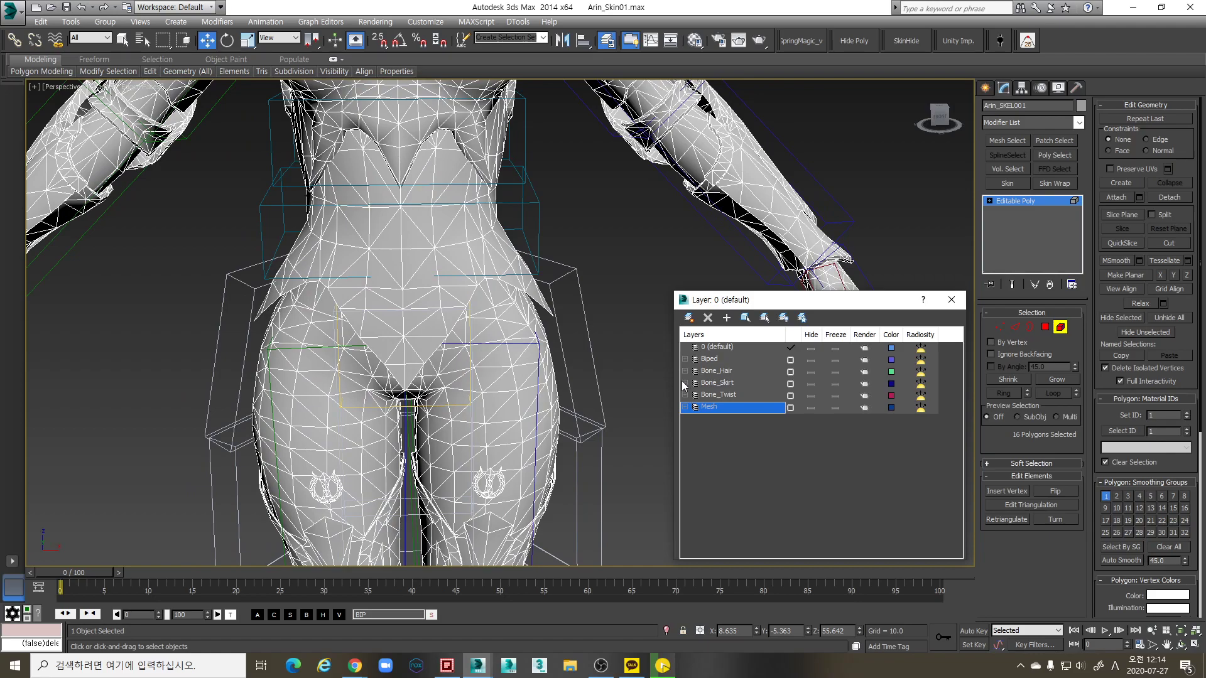
pyautogui.click(685, 383)
pyautogui.click(685, 383)
pyautogui.scroll(-3, 572, 450)
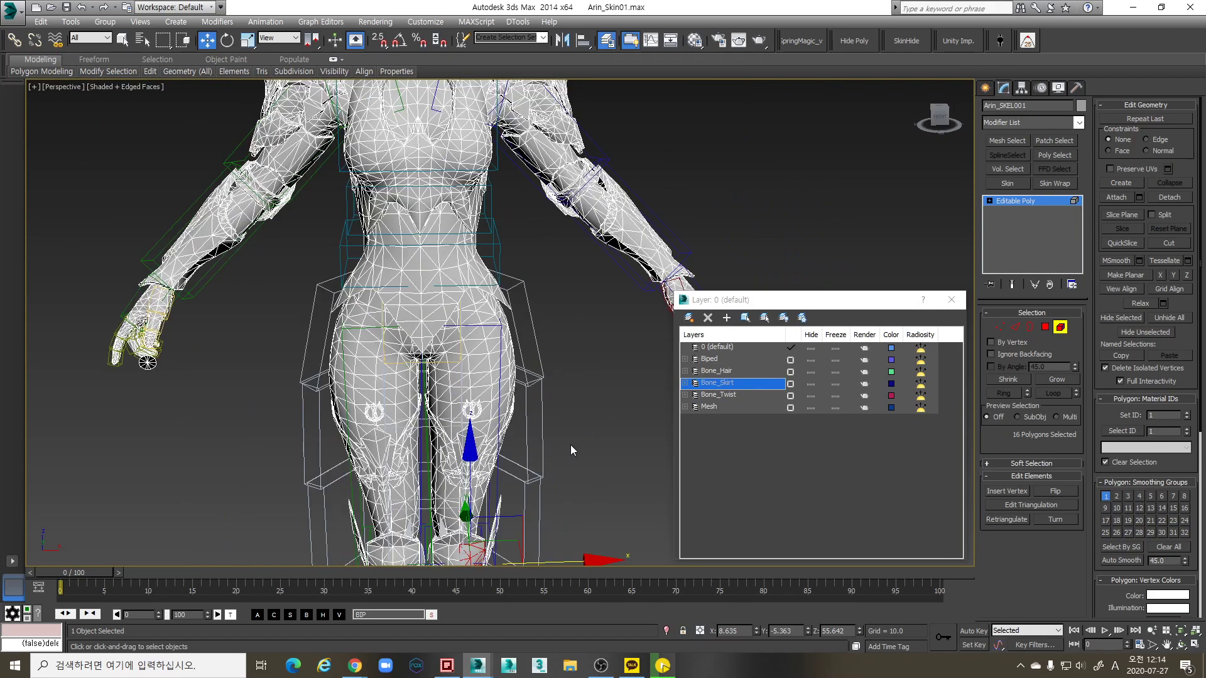
pyautogui.click(685, 395)
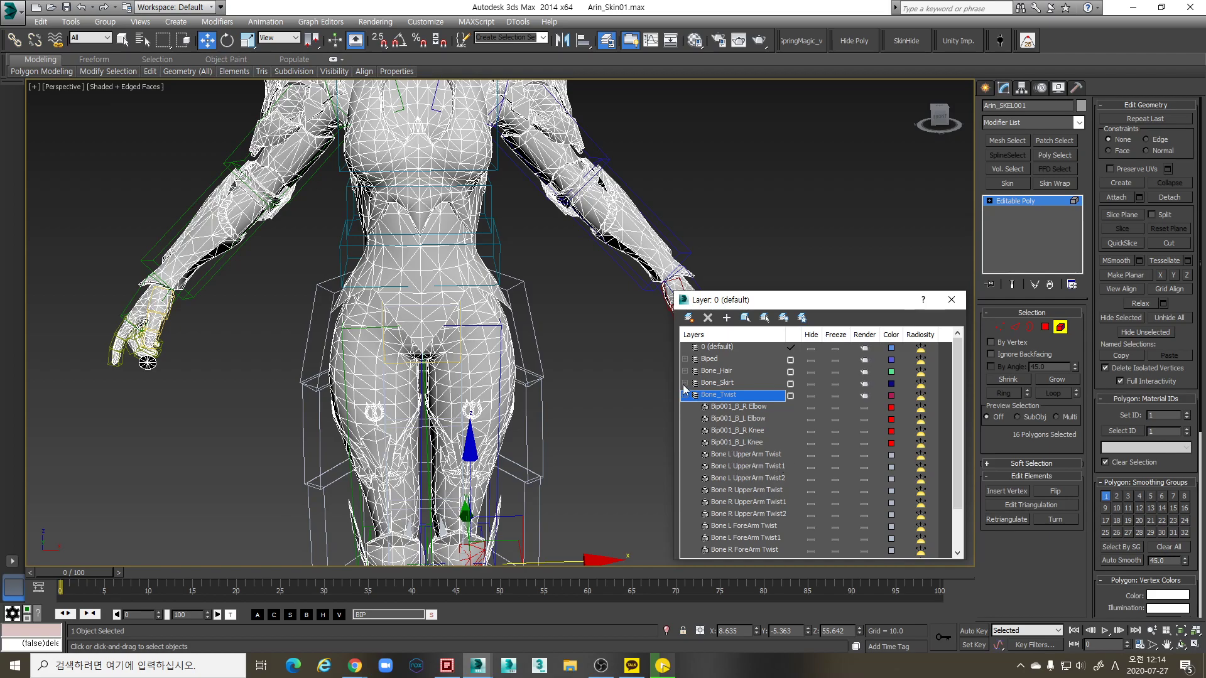
pyautogui.click(685, 383)
pyautogui.click(686, 370)
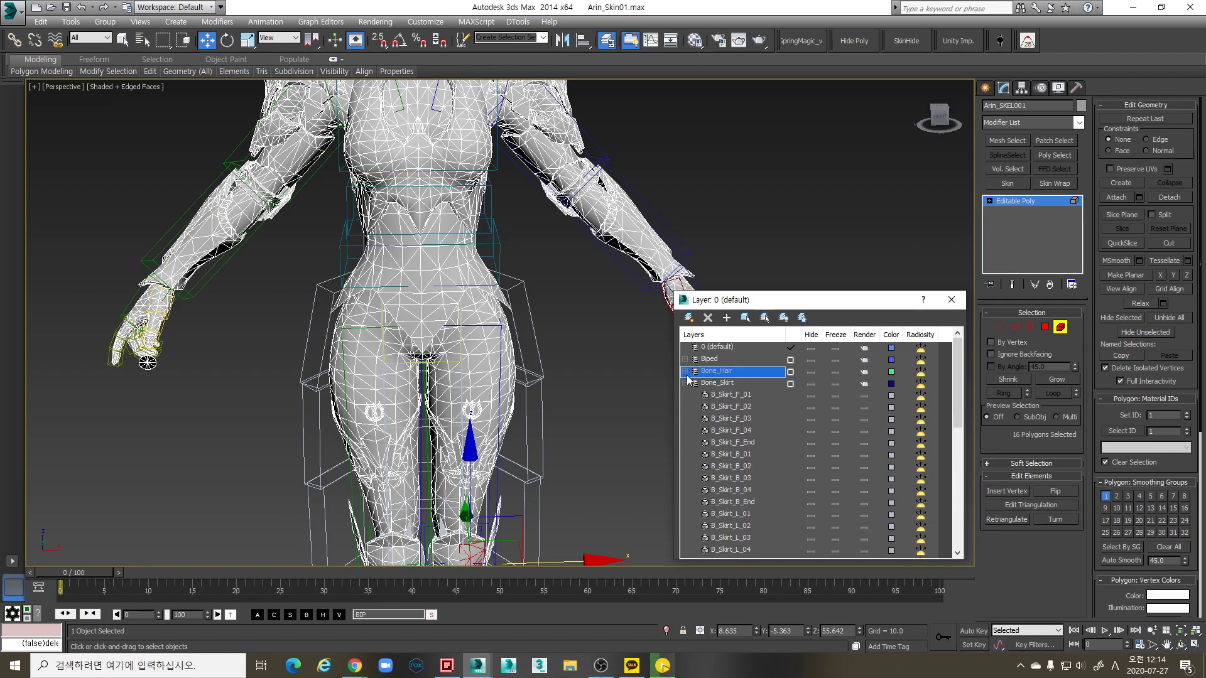
pyautogui.click(685, 371)
pyautogui.click(685, 383)
pyautogui.click(685, 395)
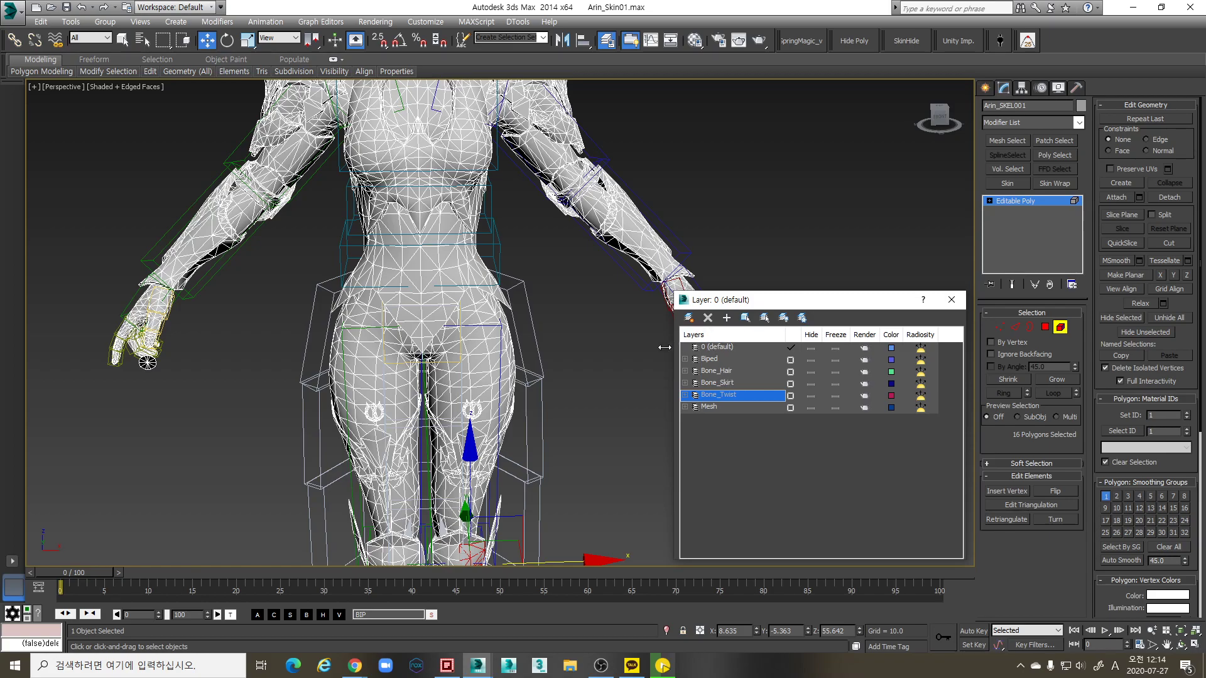
# Exit Element mode, deselect the body mesh, and select all 20 Bone_Skirt bones
pyautogui.click(1059, 327)
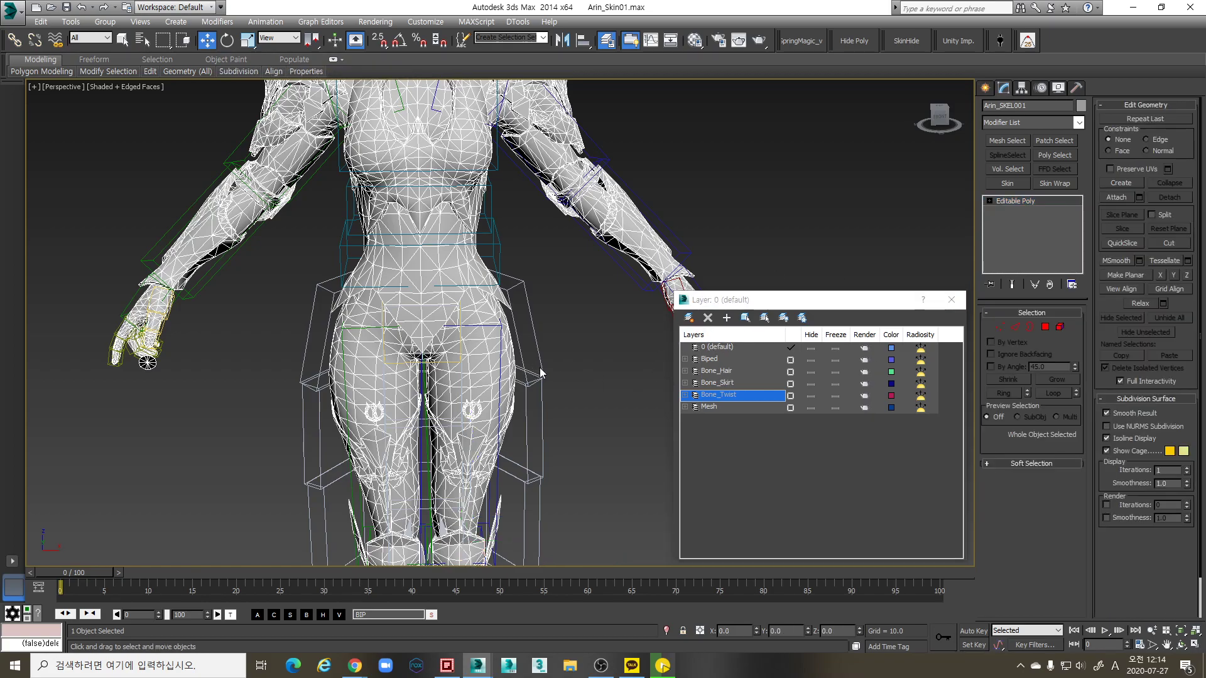
pyautogui.click(575, 373)
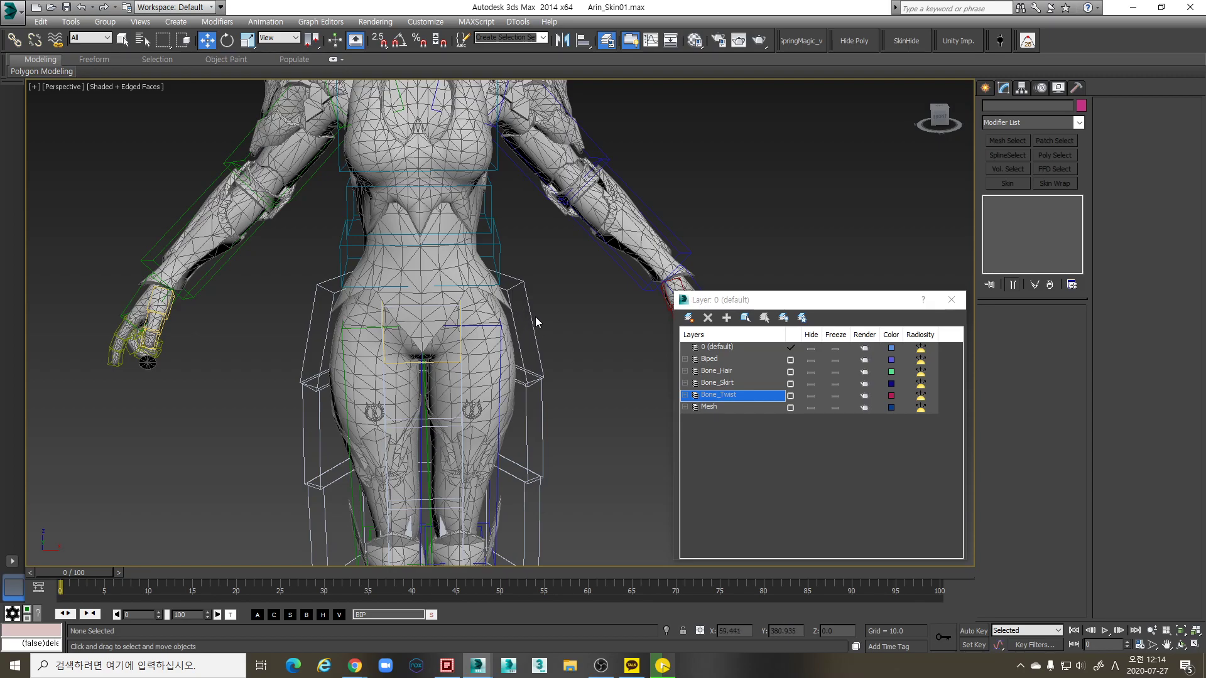
pyautogui.click(686, 383)
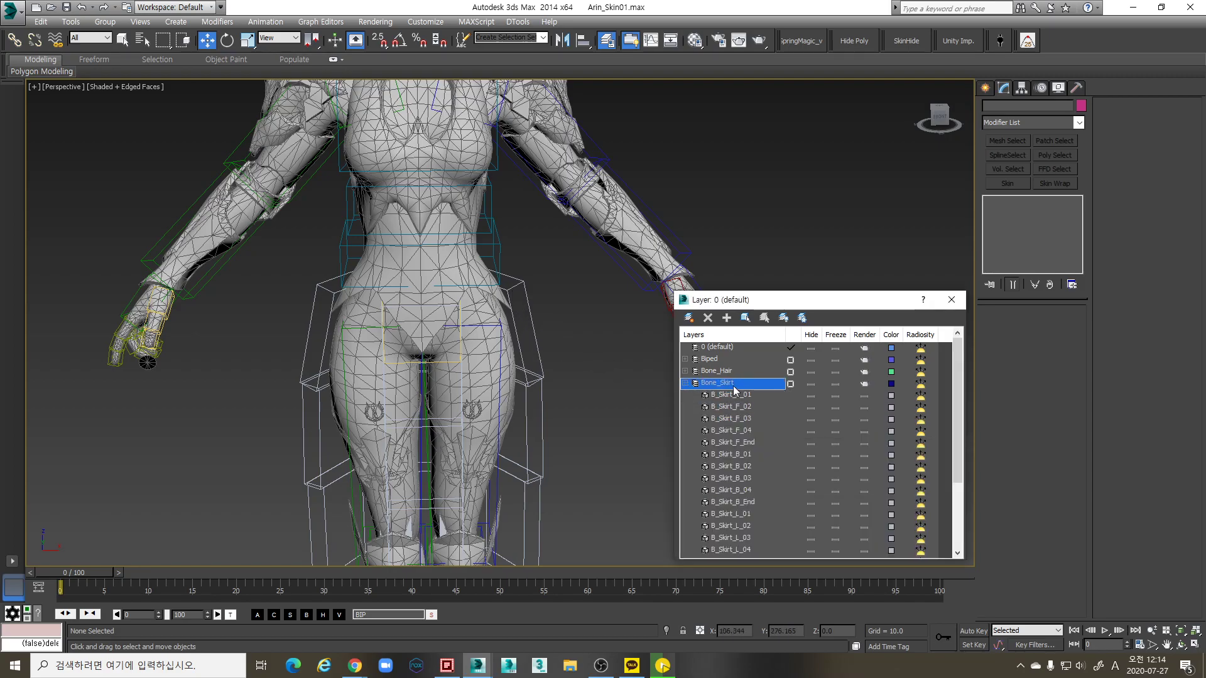
pyautogui.click(531, 323)
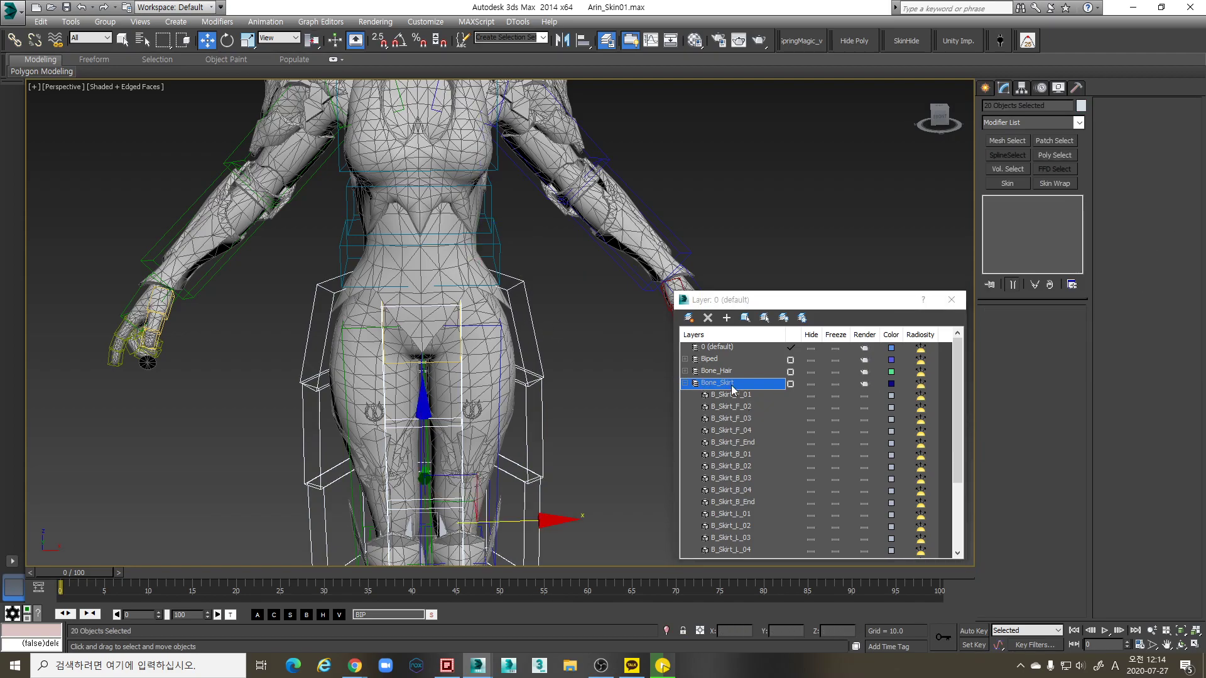
pyautogui.scroll(-5, 532, 360)
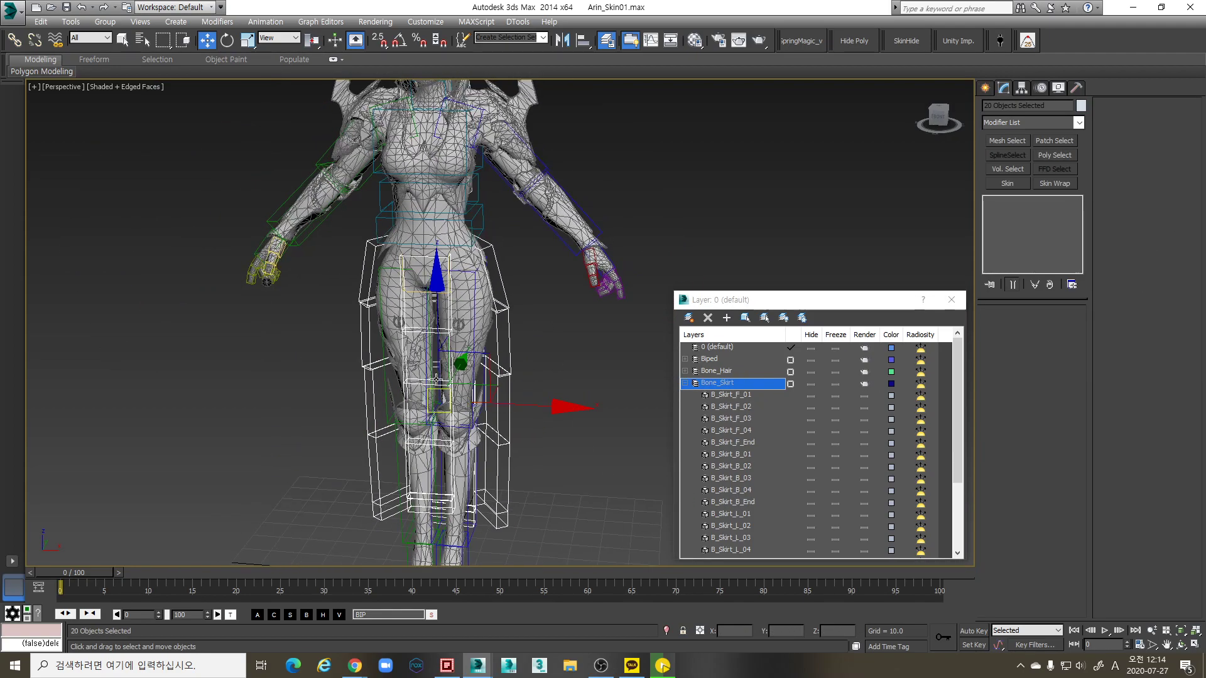
pyautogui.keyDown('alt'); pyautogui.moveTo(532, 359); pyautogui.dragTo(522, 368, button='middle'); pyautogui.keyUp('alt')
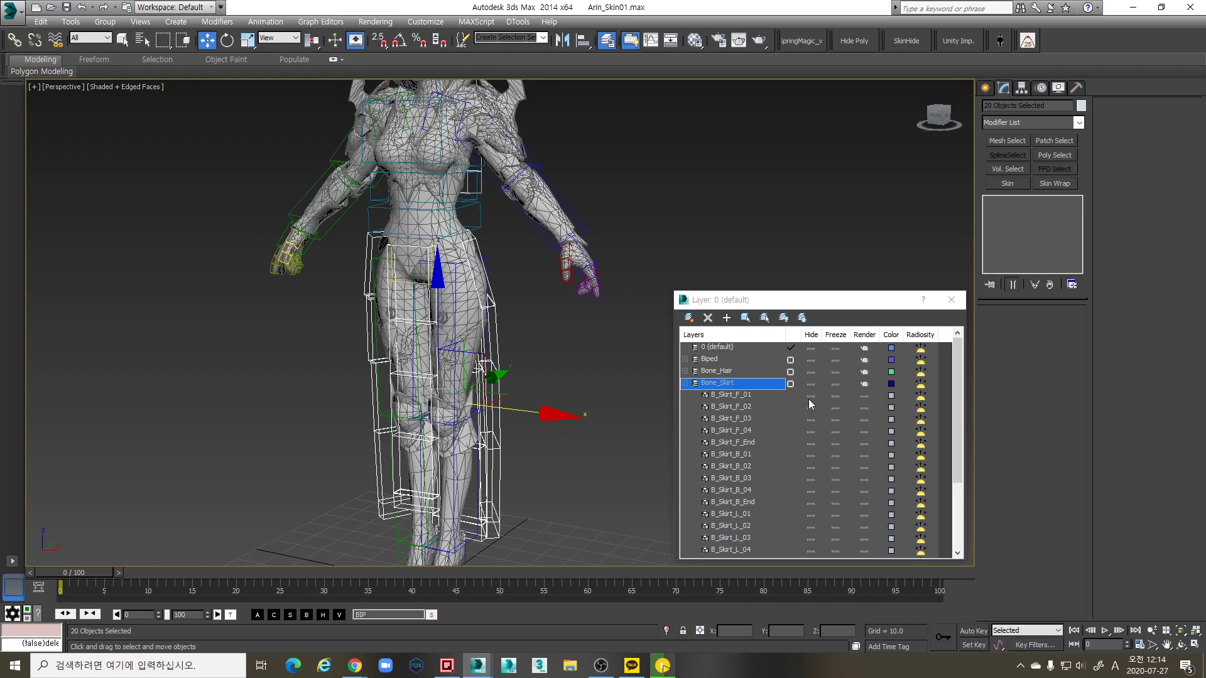
pyautogui.click(685, 384)
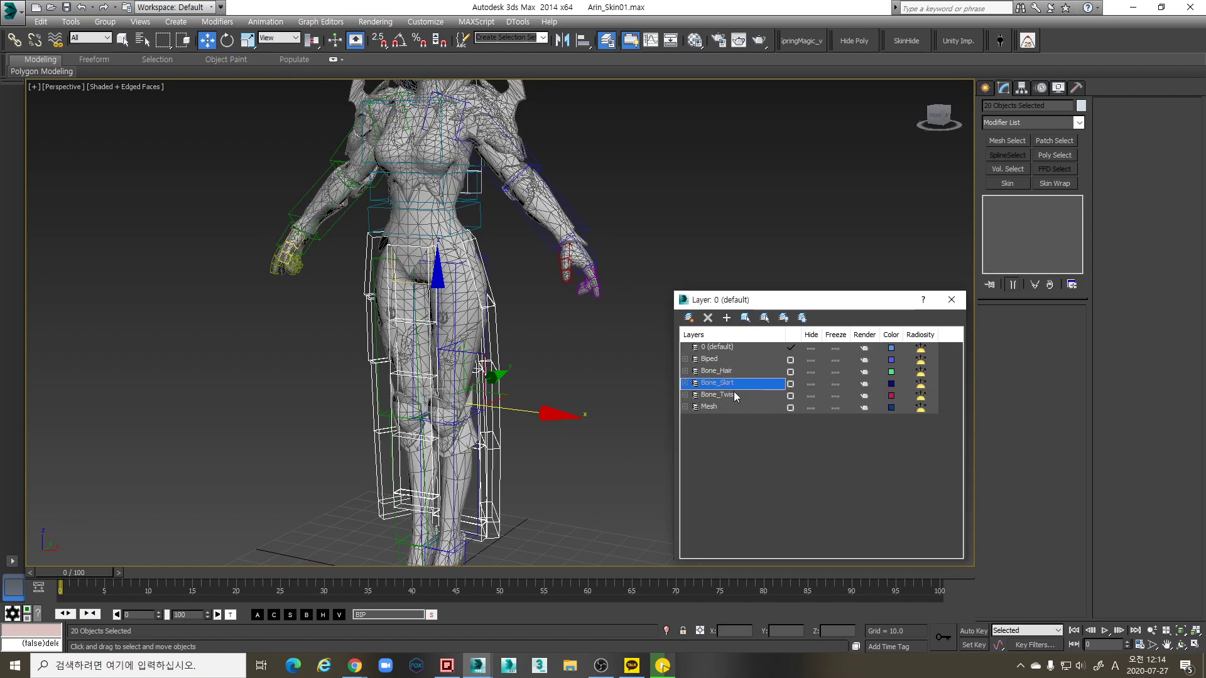
pyautogui.keyDown('alt'); pyautogui.moveTo(575, 385); pyautogui.dragTo(457, 328, button='middle'); pyautogui.keyUp('alt')
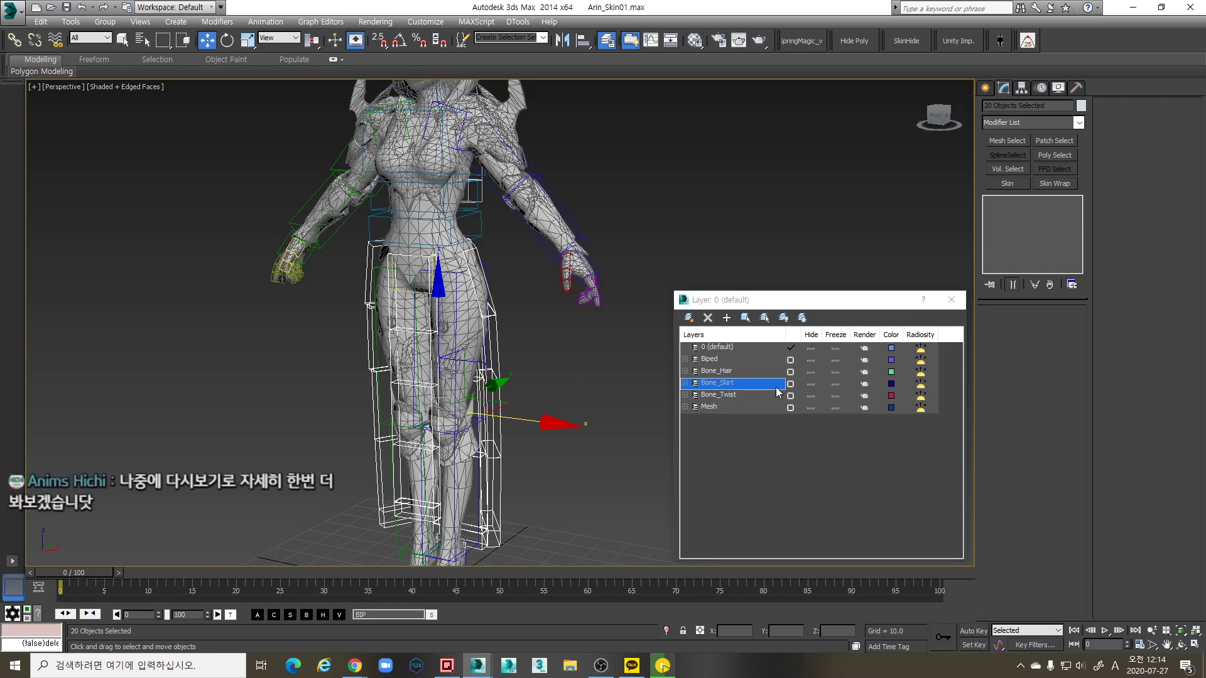
# Hide the Bone_Hair, Bone_Skirt and Bone_Twist layers and select Arin_SKEL001
pyautogui.click(811, 372)
pyautogui.click(811, 383)
pyautogui.click(811, 396)
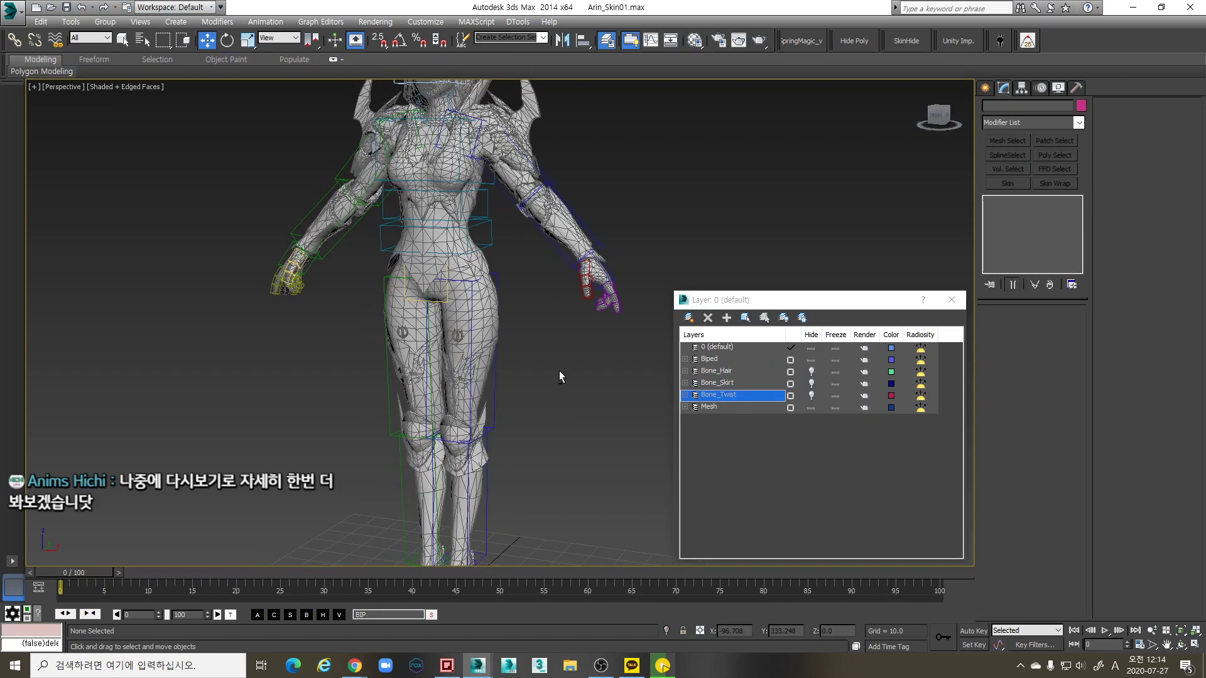
pyautogui.scroll(3, 534, 288)
pyautogui.click(528, 286)
pyautogui.scroll(2, 531, 282)
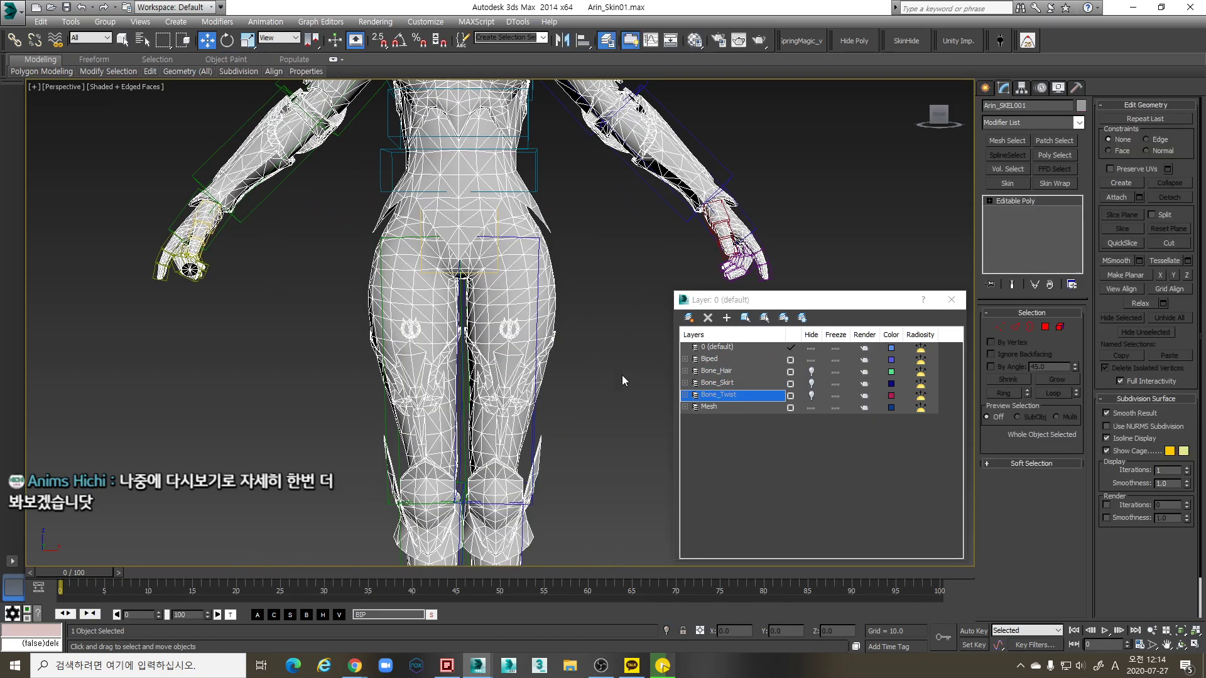
pyautogui.click(685, 407)
# In Element mode, select the 49-polygon forearm guard and drag it off the arm
pyautogui.scroll(-3, 519, 421)
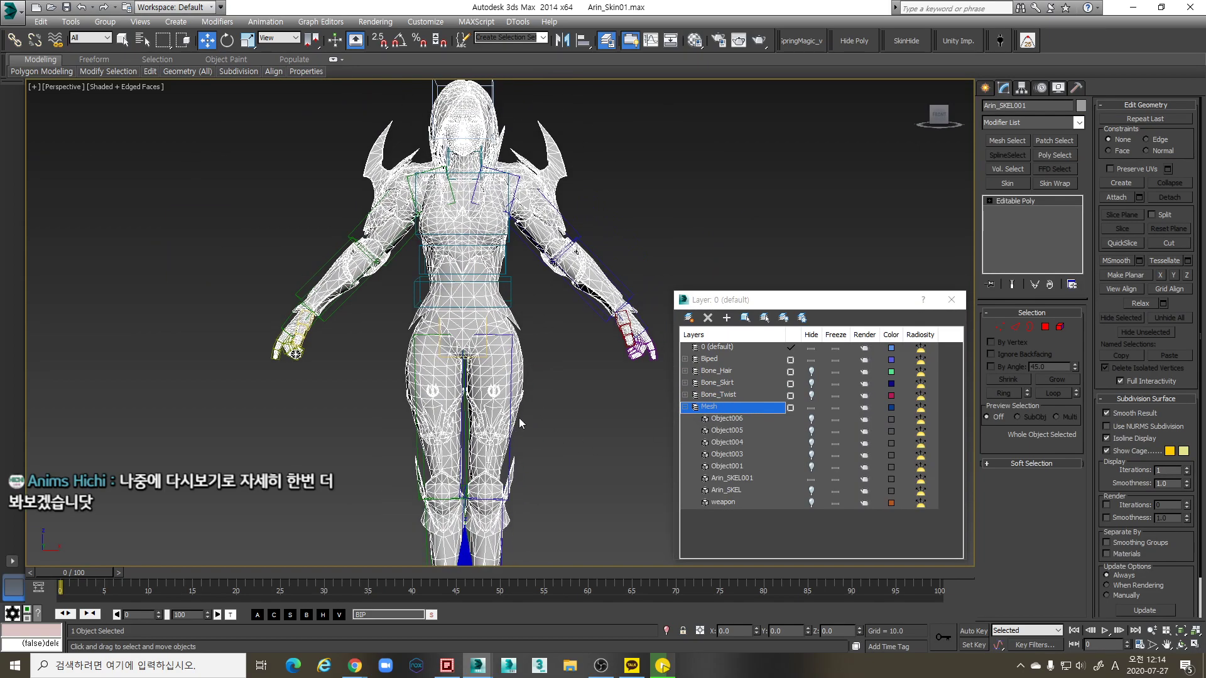
pyautogui.moveTo(519, 420); pyautogui.dragTo(520, 438, button='middle')
pyautogui.scroll(4, 529, 365)
pyautogui.moveTo(529, 364); pyautogui.dragTo(553, 406, button='middle')
pyautogui.scroll(-4, 503, 417)
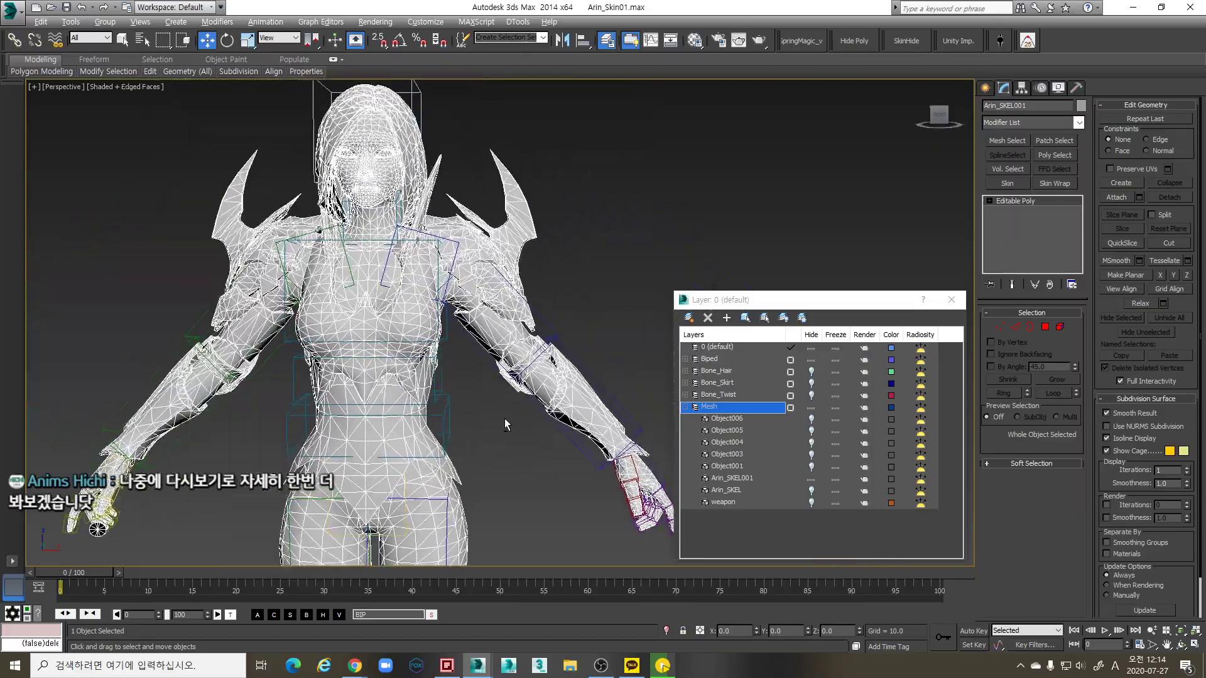
pyautogui.scroll(6, 489, 433)
pyautogui.moveTo(476, 453); pyautogui.dragTo(520, 353, button='middle')
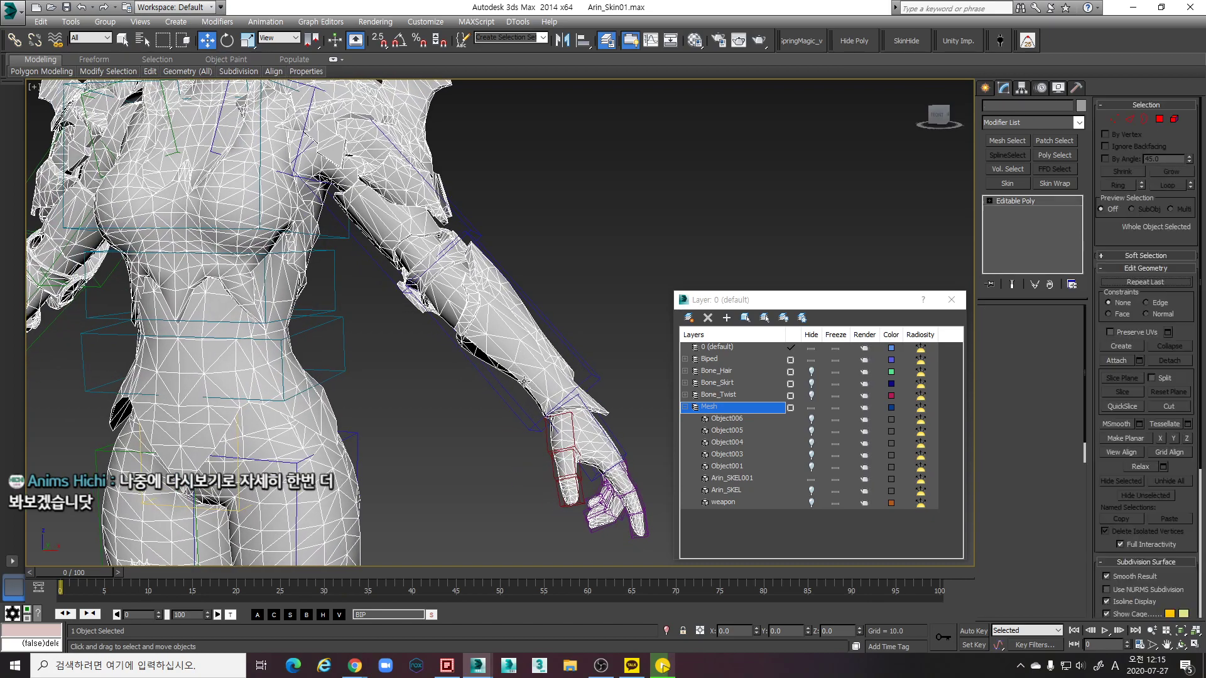
pyautogui.click(1060, 326)
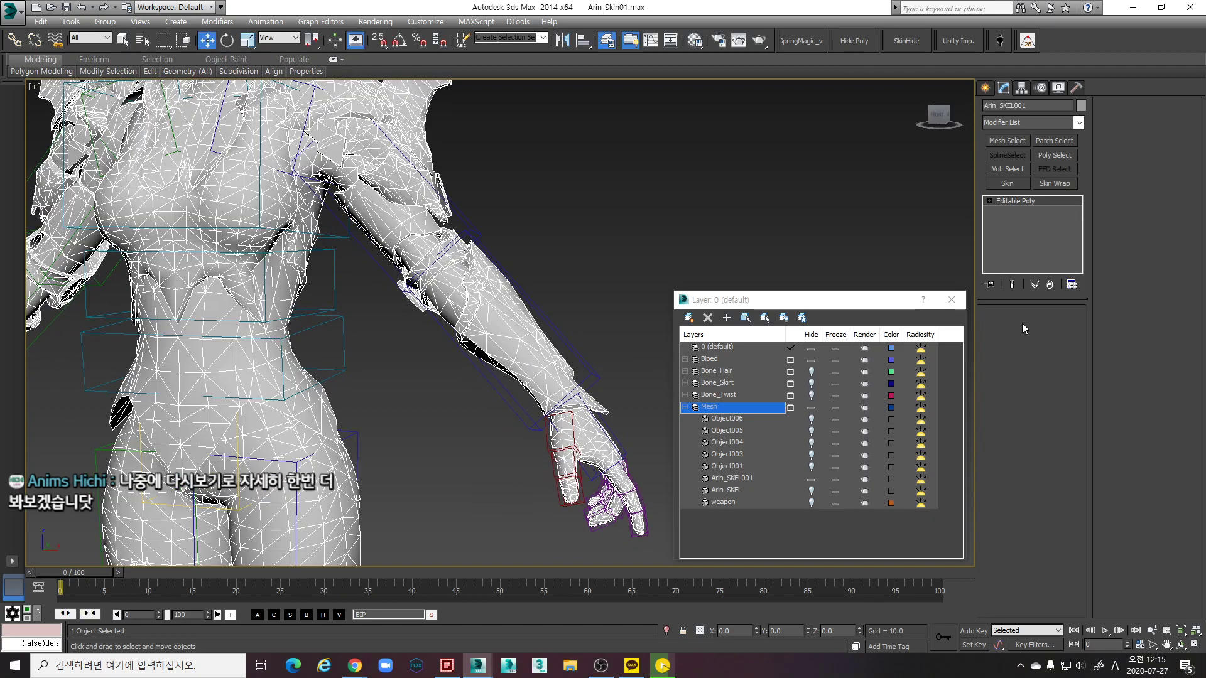
pyautogui.click(519, 344)
pyautogui.moveTo(561, 313); pyautogui.dragTo(619, 285)
# Undo the forearm guard move and shift the small elbow cloth piece down and left
pyautogui.hotkey('ctrl', 'z')
pyautogui.keyDown('alt'); pyautogui.moveTo(569, 357); pyautogui.dragTo(590, 300, button='middle'); pyautogui.keyUp('alt')
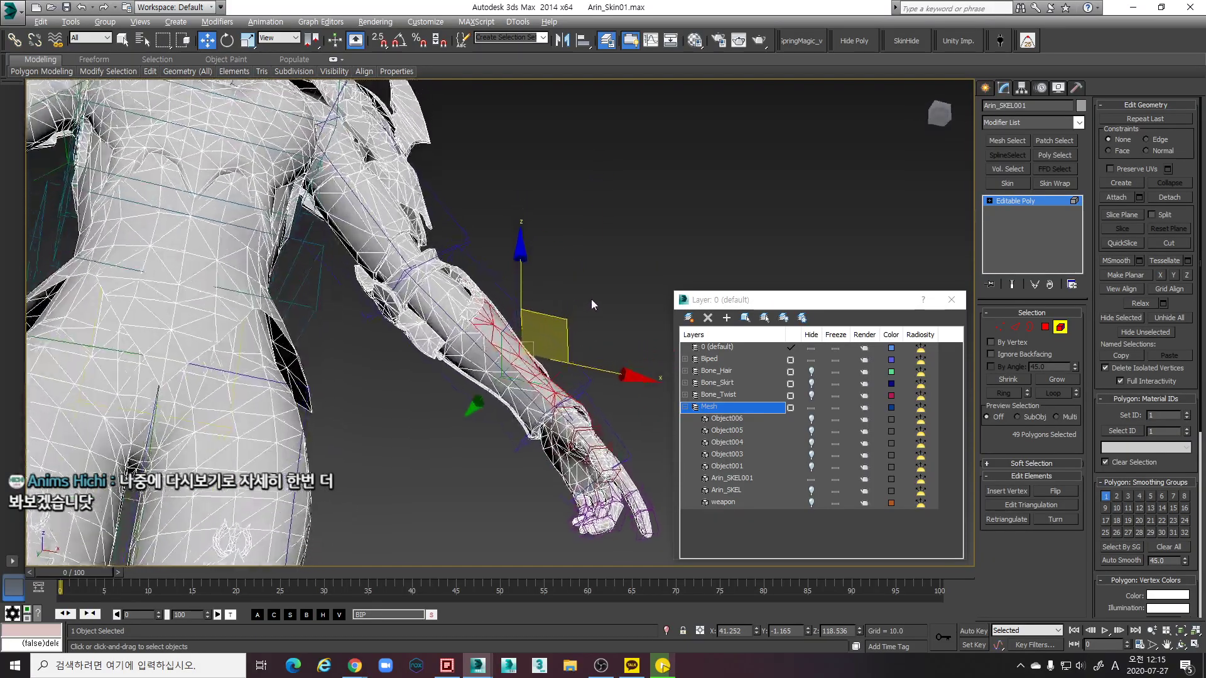
pyautogui.scroll(10, 591, 301)
pyautogui.scroll(-10, 589, 319)
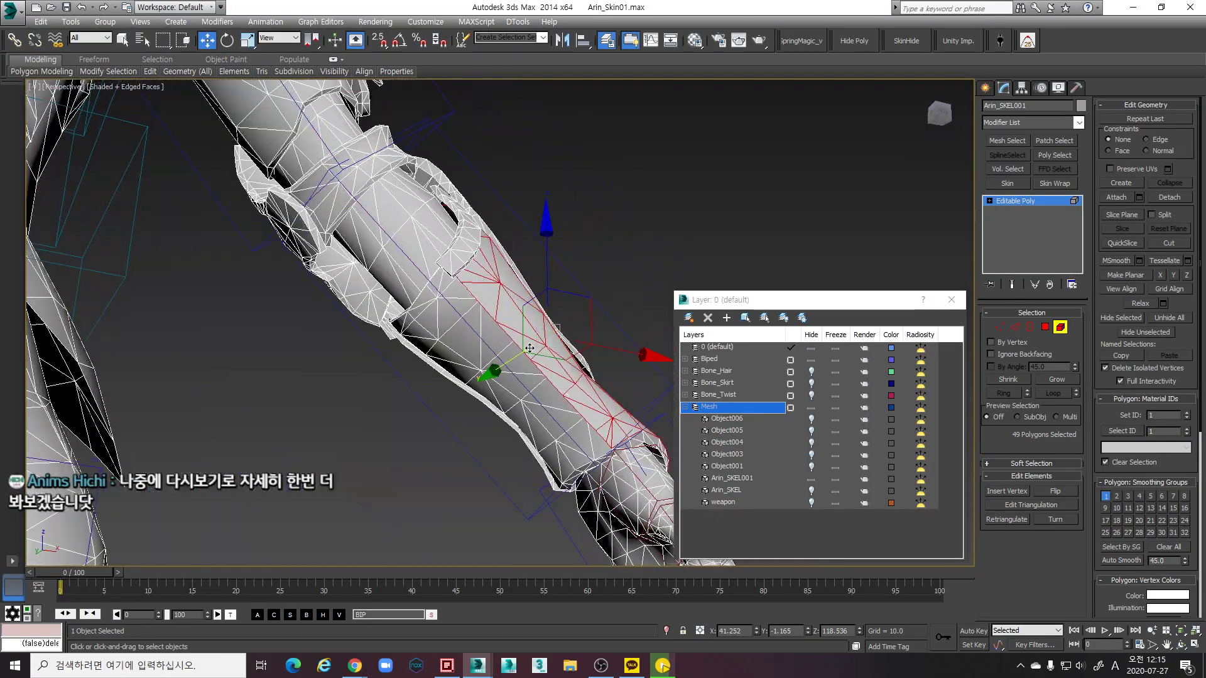
pyautogui.click(526, 370)
pyautogui.moveTo(526, 369)
pyautogui.keyDown('alt'); pyautogui.mouseDown(button='middle')
pyautogui.moveTo(493, 346)
pyautogui.moveTo(398, 337)
pyautogui.mouseUp(button='middle'); pyautogui.keyUp('alt')
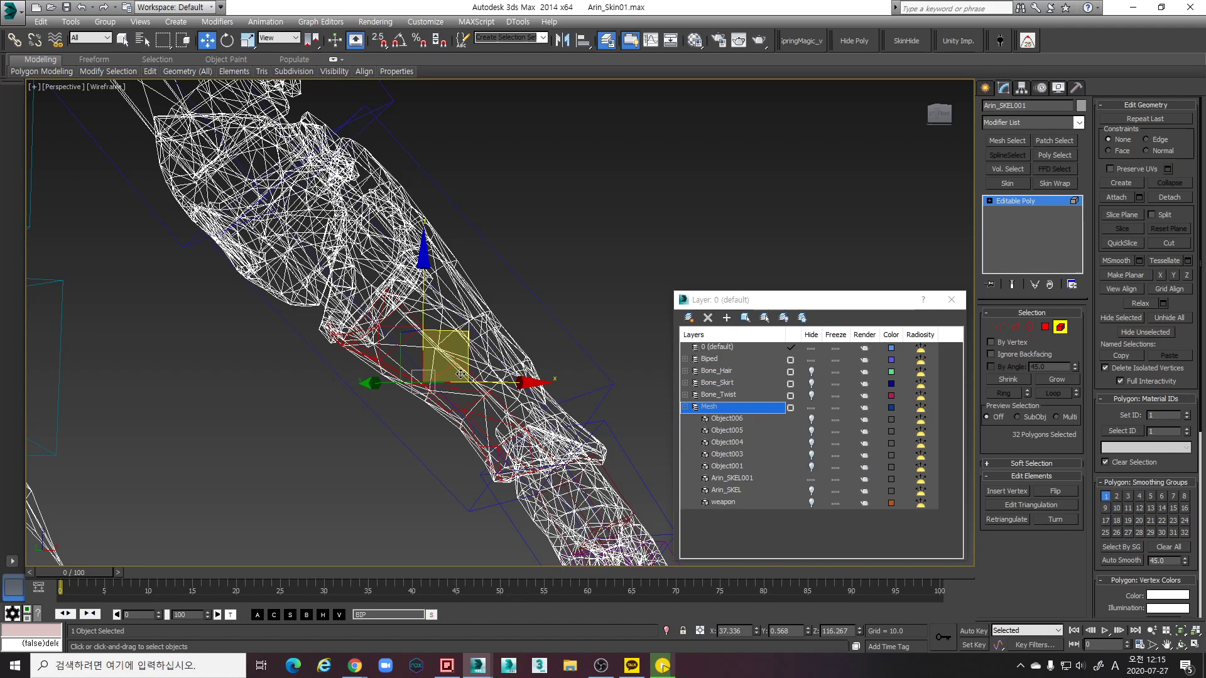
pyautogui.moveTo(466, 332); pyautogui.dragTo(409, 359)
# Inspect the neighbouring sleeve pieces, ending with the 30-polygon arm armour piece selected
pyautogui.scroll(2, 409, 359)
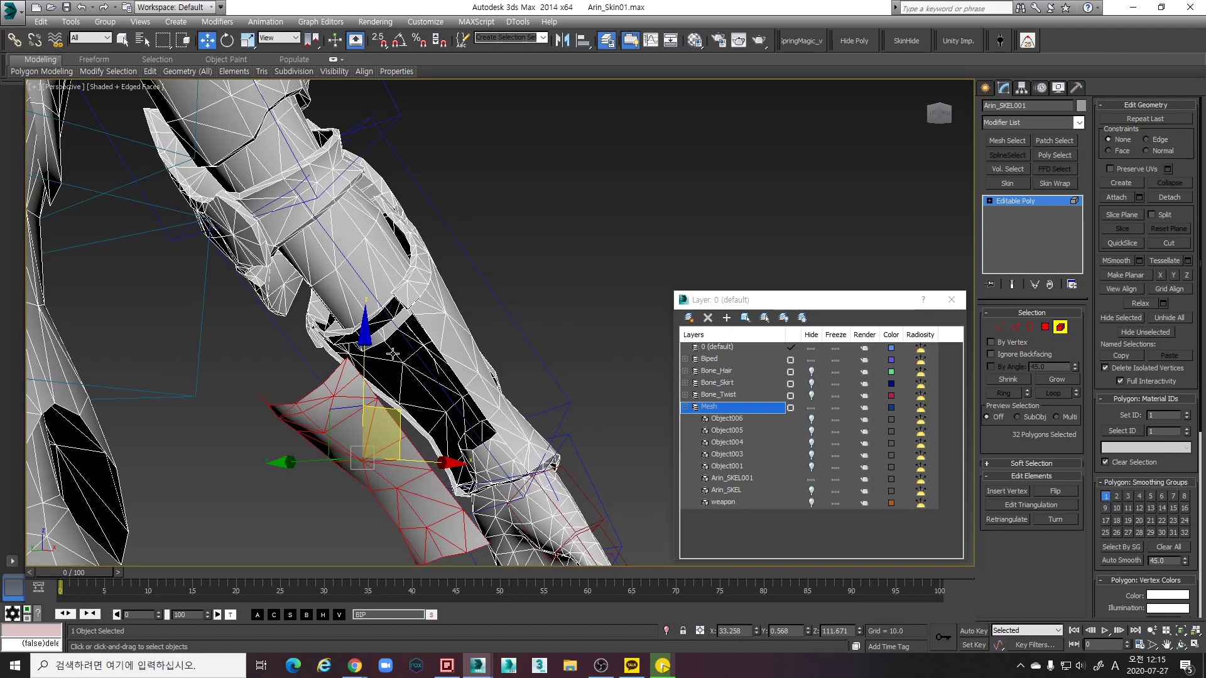
pyautogui.click(474, 416)
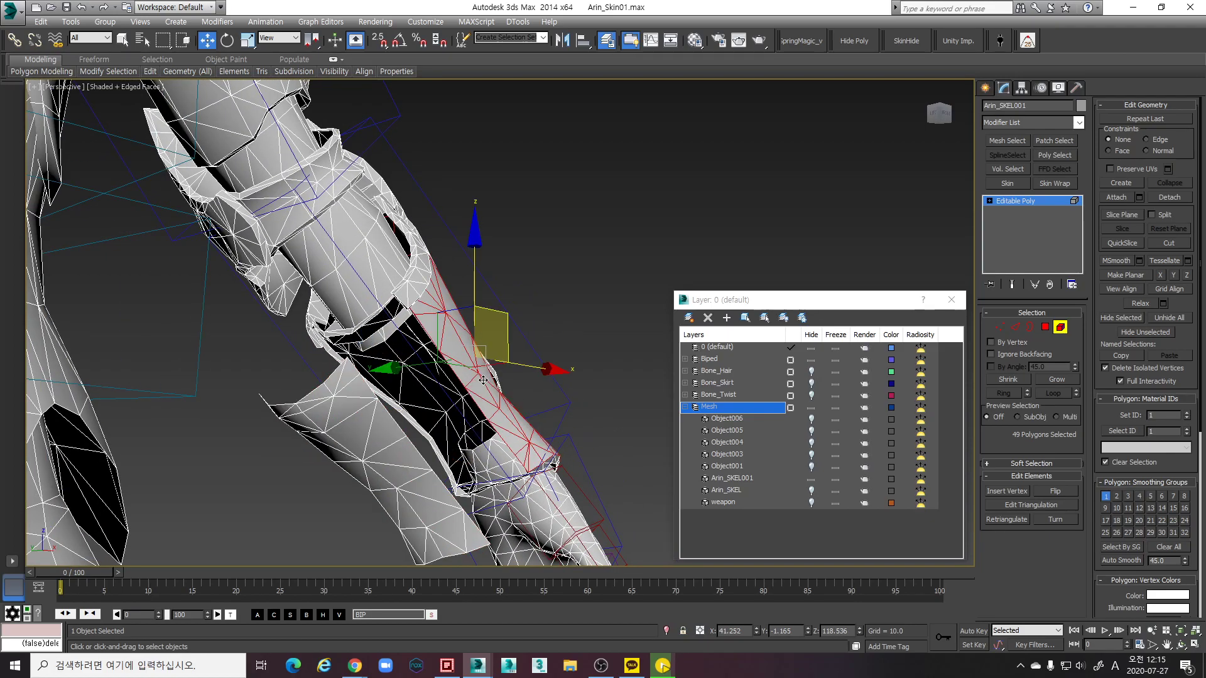
pyautogui.keyDown('alt'); pyautogui.moveTo(474, 416); pyautogui.dragTo(519, 399, button='middle'); pyautogui.keyUp('alt')
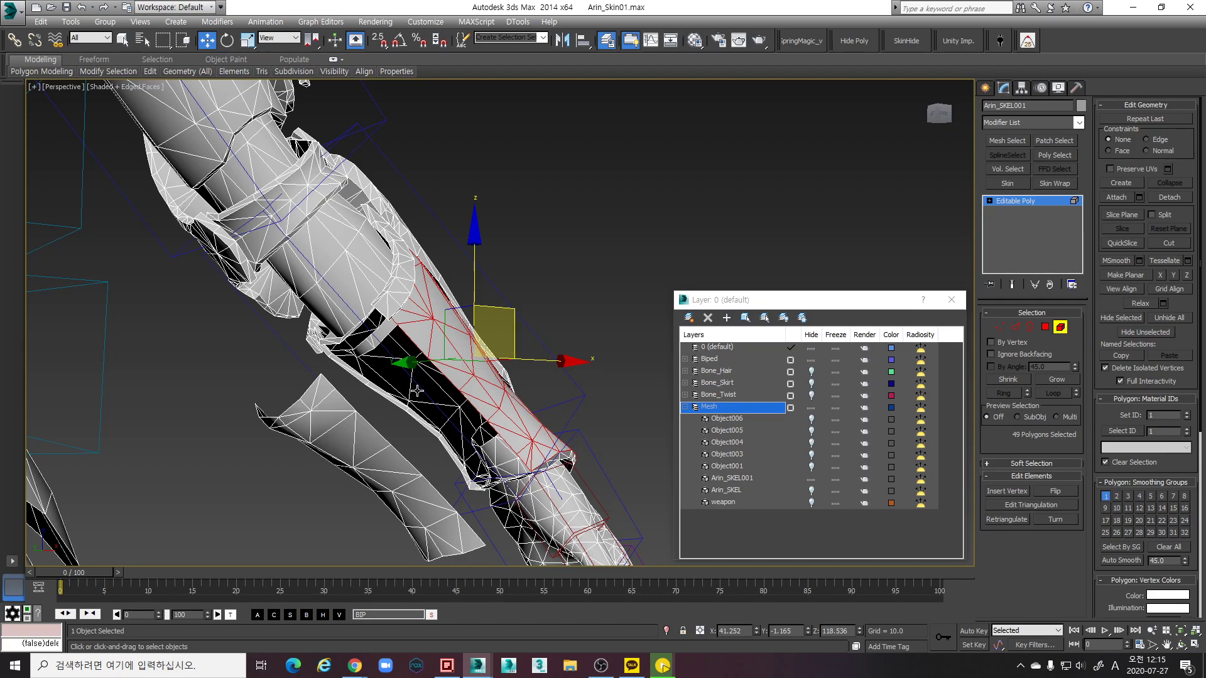
pyautogui.hotkey('ctrl', 'z')
pyautogui.keyDown('alt'); pyautogui.moveTo(416, 390); pyautogui.dragTo(585, 398, button='middle'); pyautogui.keyUp('alt')
pyautogui.click(470, 378)
pyautogui.moveTo(420, 344)
pyautogui.keyDown('alt'); pyautogui.mouseDown(button='middle')
pyautogui.moveTo(512, 391)
pyautogui.moveTo(474, 422)
pyautogui.mouseUp(button='middle'); pyautogui.keyUp('alt')
pyautogui.press('F3')
pyautogui.click(467, 433)
pyautogui.press('F3')
pyautogui.press('F2')
pyautogui.keyDown('alt'); pyautogui.moveTo(466, 433); pyautogui.dragTo(448, 407, button='middle'); pyautogui.keyUp('alt')
pyautogui.scroll(-8, 455, 409)
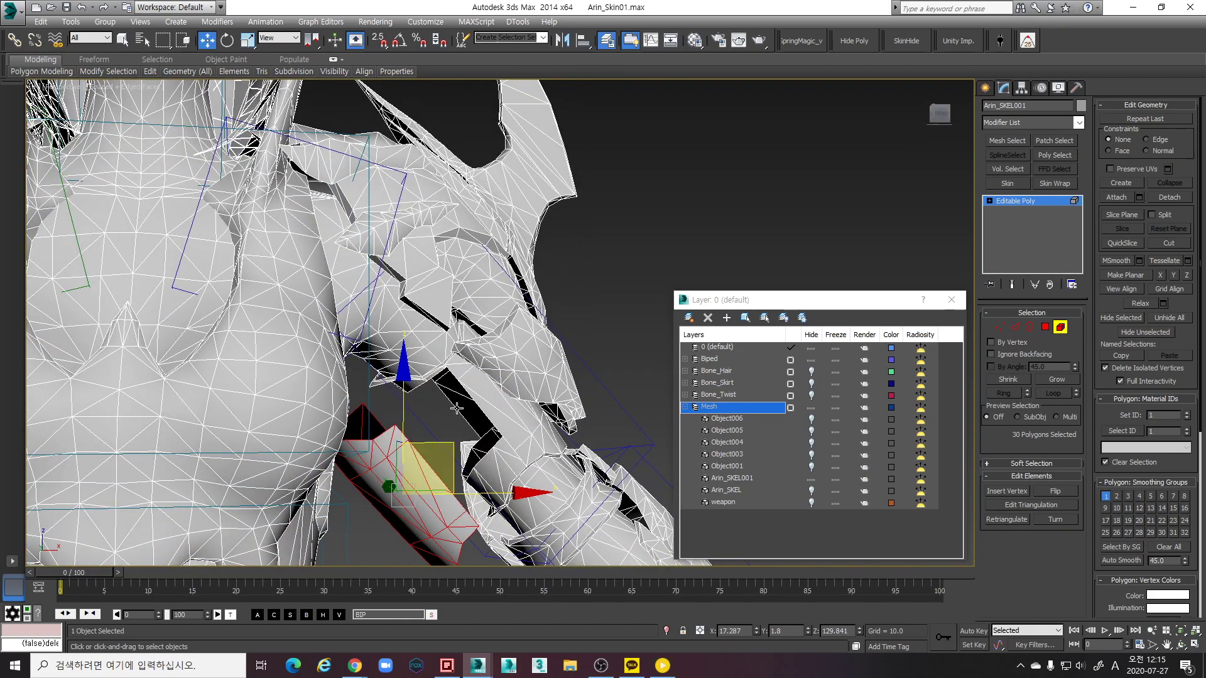
# Add the spiked shoulder armour faces to the polygon selection from several angles
pyautogui.hotkey('ctrl', 'pageup')
pyautogui.keyDown('alt'); pyautogui.moveTo(454, 409); pyautogui.dragTo(528, 352, button='middle'); pyautogui.keyUp('alt')
pyautogui.moveTo(503, 387); pyautogui.dragTo(504, 387)
pyautogui.keyDown('alt'); pyautogui.moveTo(504, 387); pyautogui.dragTo(390, 353, button='middle'); pyautogui.keyUp('alt')
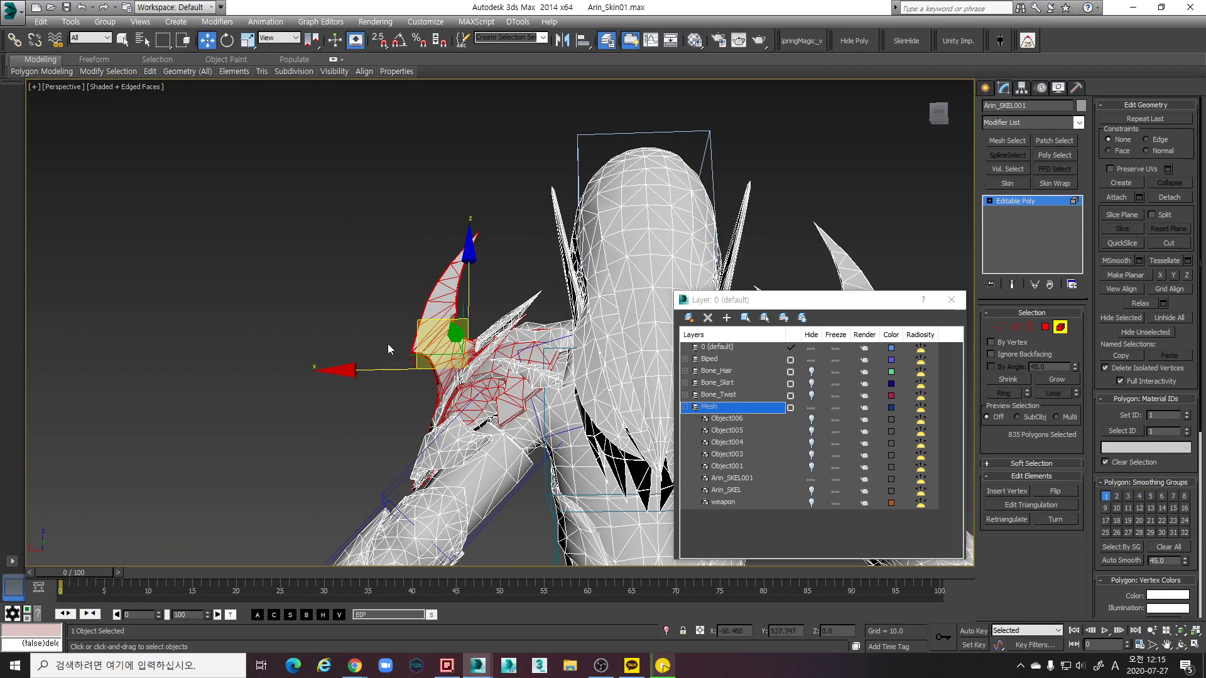
pyautogui.moveTo(555, 418); pyautogui.dragTo(555, 419)
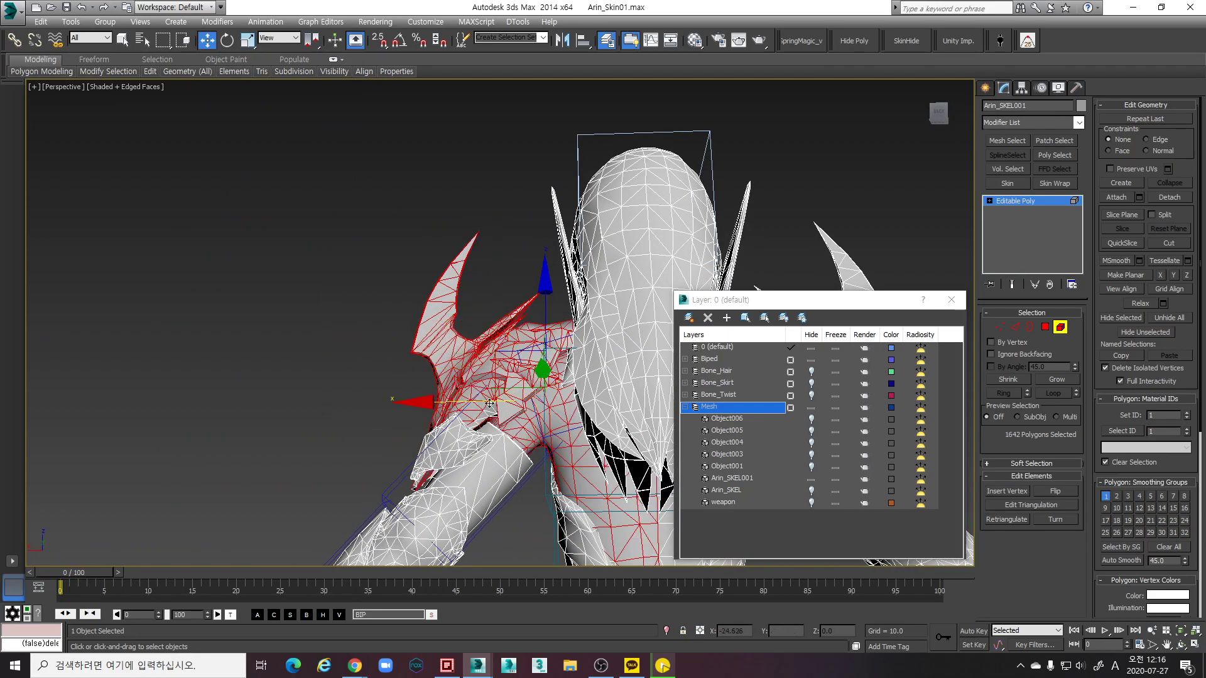
pyautogui.keyDown('alt'); pyautogui.moveTo(555, 419); pyautogui.dragTo(367, 372, button='middle'); pyautogui.keyUp('alt')
pyautogui.moveTo(414, 394); pyautogui.dragTo(414, 395)
pyautogui.keyDown('alt'); pyautogui.moveTo(414, 394); pyautogui.dragTo(378, 339, button='middle'); pyautogui.keyUp('alt')
pyautogui.moveTo(442, 389); pyautogui.dragTo(446, 381)
pyautogui.keyDown('alt'); pyautogui.moveTo(447, 382); pyautogui.dragTo(680, 419, button='middle'); pyautogui.keyUp('alt')
# Deselect the stray chest and arm faces bordering the shoulder armour
pyautogui.keyDown('alt'); pyautogui.click(462, 429); pyautogui.keyUp('alt')
pyautogui.keyDown('alt'); pyautogui.moveTo(462, 429); pyautogui.dragTo(422, 496, button='middle'); pyautogui.keyUp('alt')
pyautogui.keyDown('alt'); pyautogui.click(327, 428); pyautogui.keyUp('alt')
pyautogui.keyDown('alt'); pyautogui.moveTo(328, 428); pyautogui.dragTo(454, 470, button='middle'); pyautogui.keyUp('alt')
pyautogui.keyDown('alt'); pyautogui.click(420, 381); pyautogui.keyUp('alt')
pyautogui.keyDown('alt'); pyautogui.moveTo(419, 381); pyautogui.dragTo(547, 393, button='middle'); pyautogui.keyUp('alt')
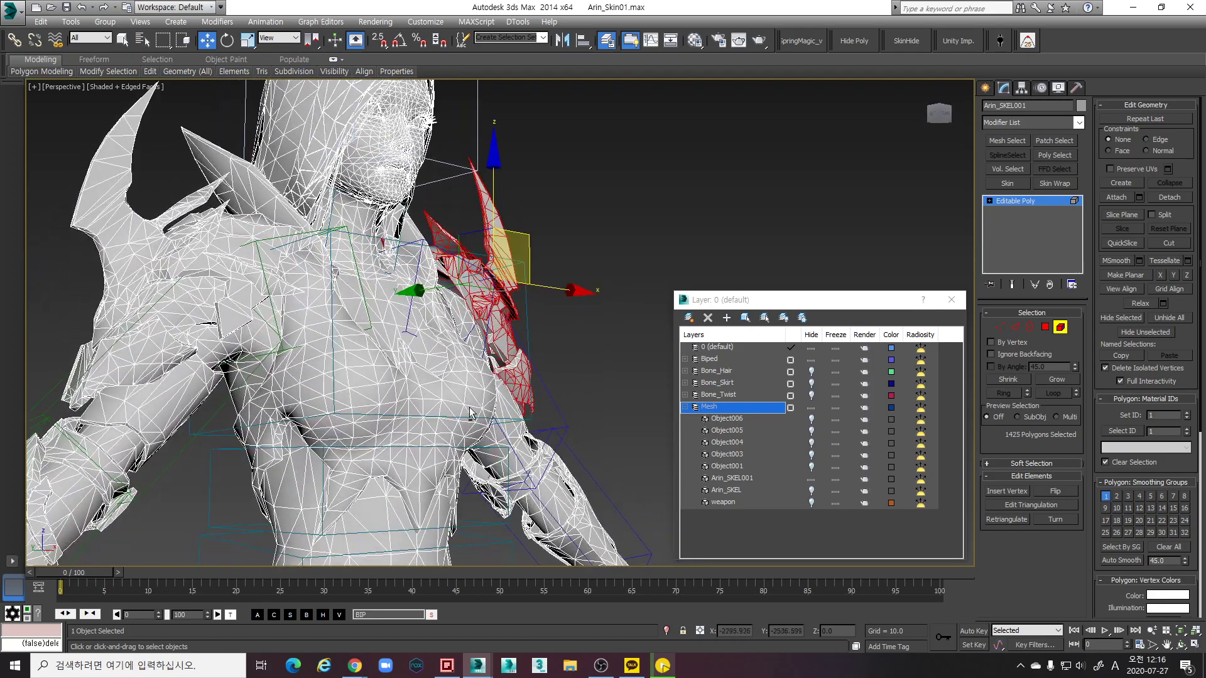
# Orbit around the head and shoulder to check the 1564-polygon armour selection
pyautogui.scroll(10, 547, 393)
pyautogui.keyDown('alt'); pyautogui.moveTo(554, 402); pyautogui.dragTo(574, 419, button='middle'); pyautogui.keyUp('alt')
pyautogui.moveTo(571, 418); pyautogui.dragTo(510, 333)
pyautogui.scroll(-6, 509, 346)
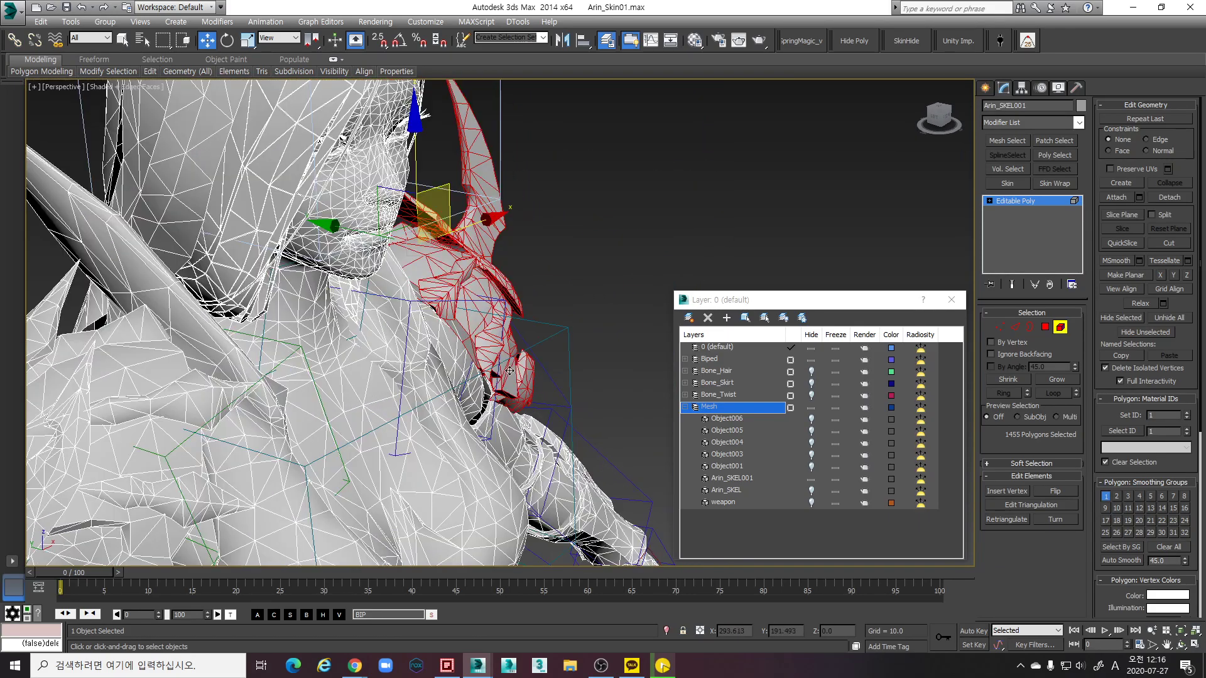
pyautogui.keyDown('alt'); pyautogui.moveTo(501, 319); pyautogui.dragTo(548, 212, button='middle'); pyautogui.keyUp('alt')
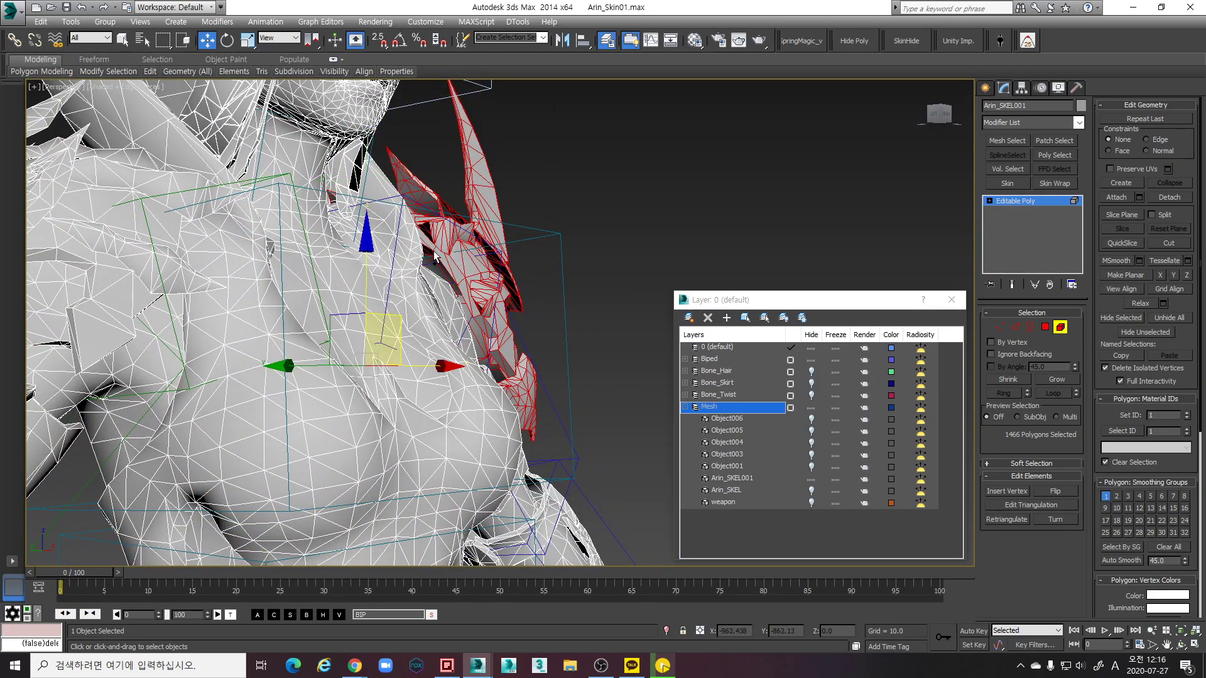
pyautogui.keyDown('alt'); pyautogui.moveTo(528, 274); pyautogui.dragTo(527, 196, button='middle'); pyautogui.keyUp('alt')
pyautogui.keyDown('alt'); pyautogui.moveTo(544, 266); pyautogui.dragTo(315, 350, button='middle'); pyautogui.keyUp('alt')
pyautogui.keyDown('alt'); pyautogui.moveTo(388, 392); pyautogui.dragTo(450, 240, button='middle'); pyautogui.keyUp('alt')
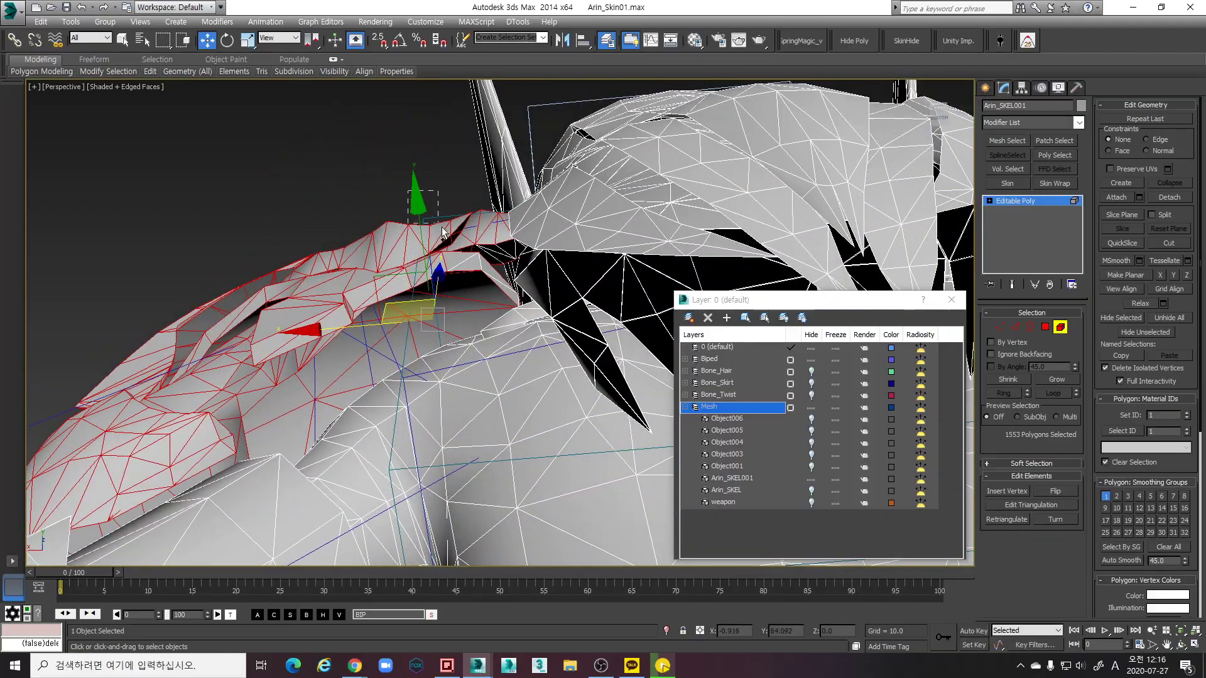
pyautogui.keyDown('alt'); pyautogui.moveTo(473, 287); pyautogui.dragTo(475, 300, button='middle'); pyautogui.keyUp('alt')
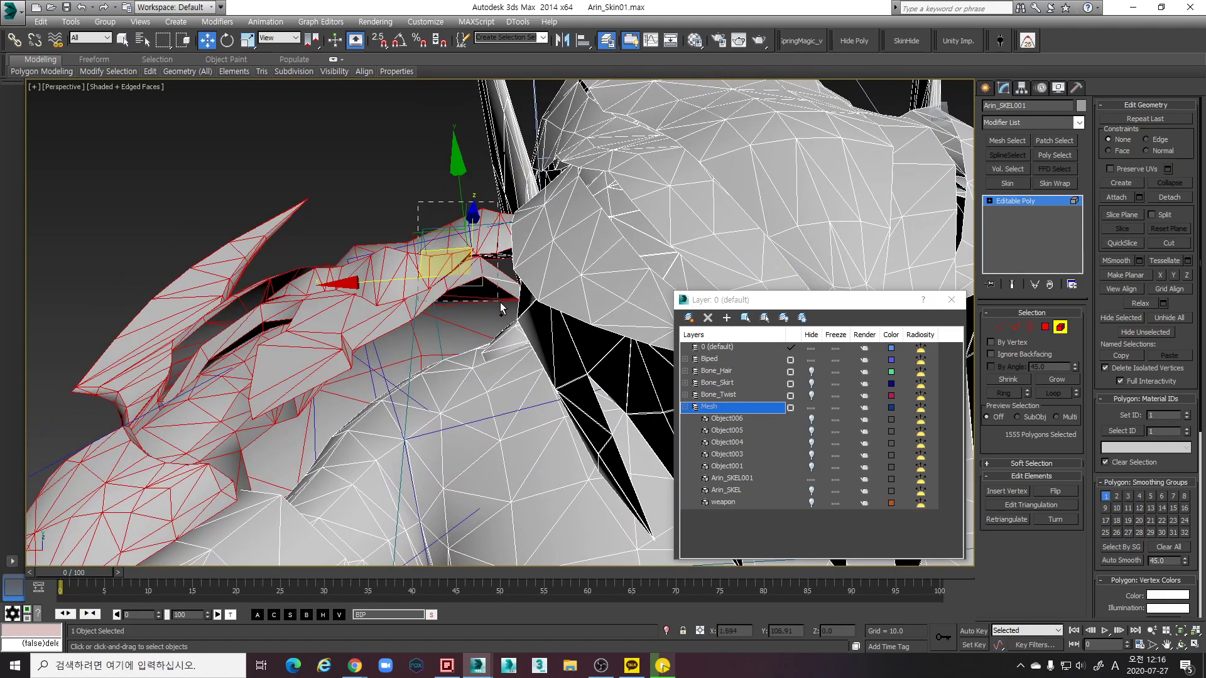
pyautogui.keyDown('alt'); pyautogui.moveTo(505, 300); pyautogui.dragTo(547, 345, button='middle'); pyautogui.keyUp('alt')
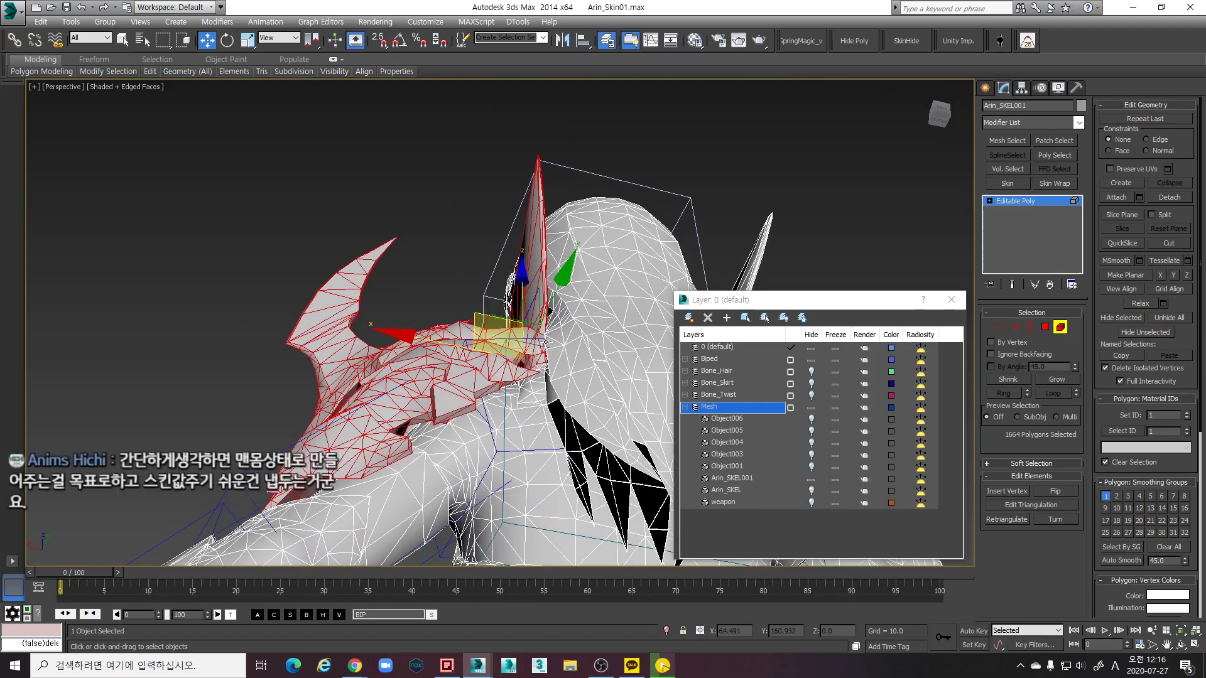
pyautogui.keyDown('alt'); pyautogui.moveTo(552, 292); pyautogui.dragTo(440, 367, button='middle'); pyautogui.keyUp('alt')
pyautogui.scroll(5, 429, 373)
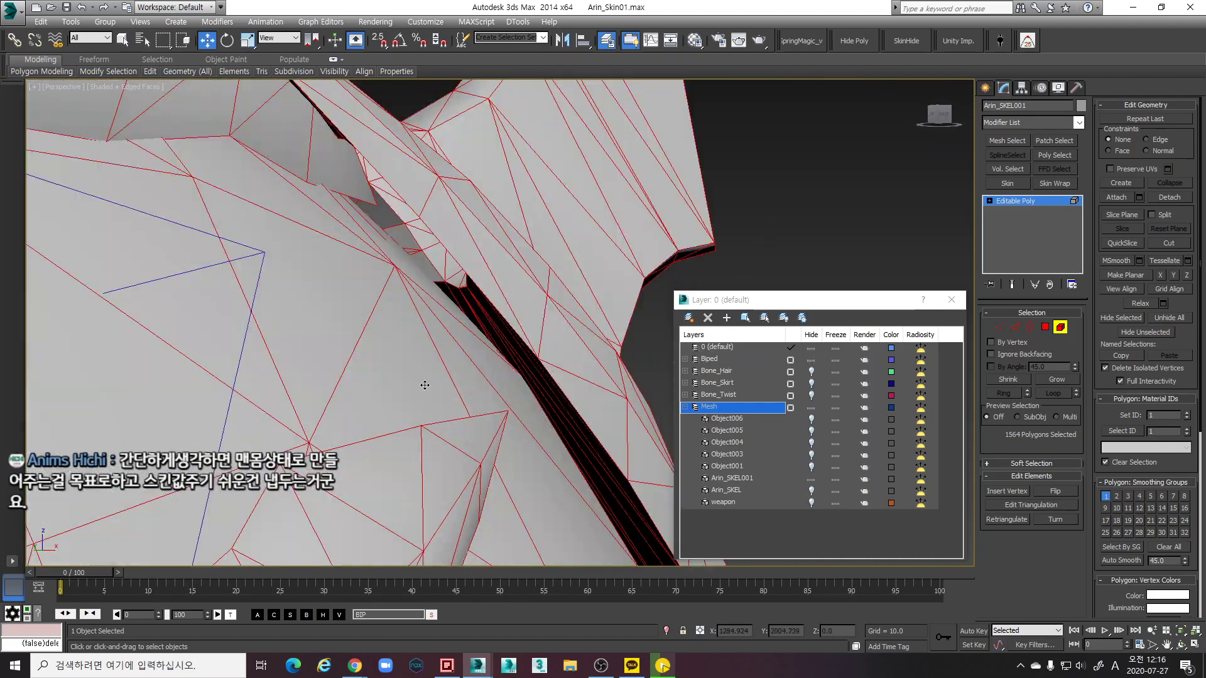
pyautogui.scroll(-8, 429, 373)
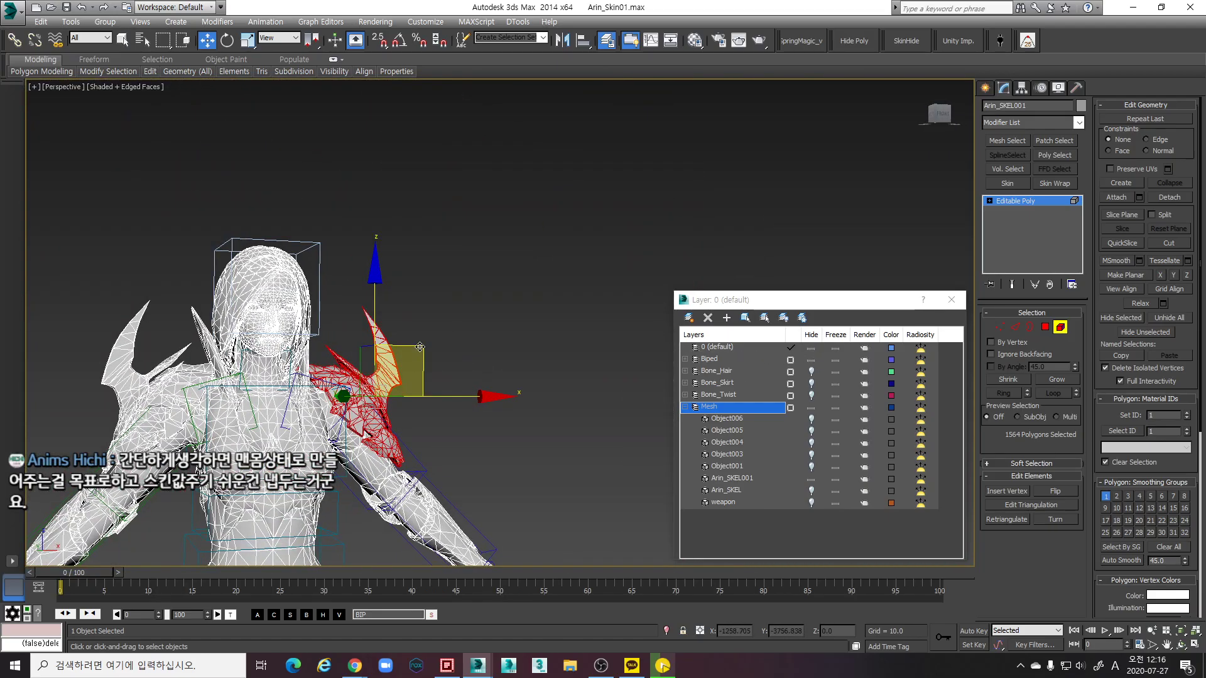
# Add a few missing armour faces to the shoulder selection
pyautogui.keyDown('alt'); pyautogui.moveTo(447, 314); pyautogui.dragTo(477, 406, button='middle'); pyautogui.keyUp('alt')
pyautogui.scroll(5, 399, 379)
pyautogui.scroll(5, 444, 409)
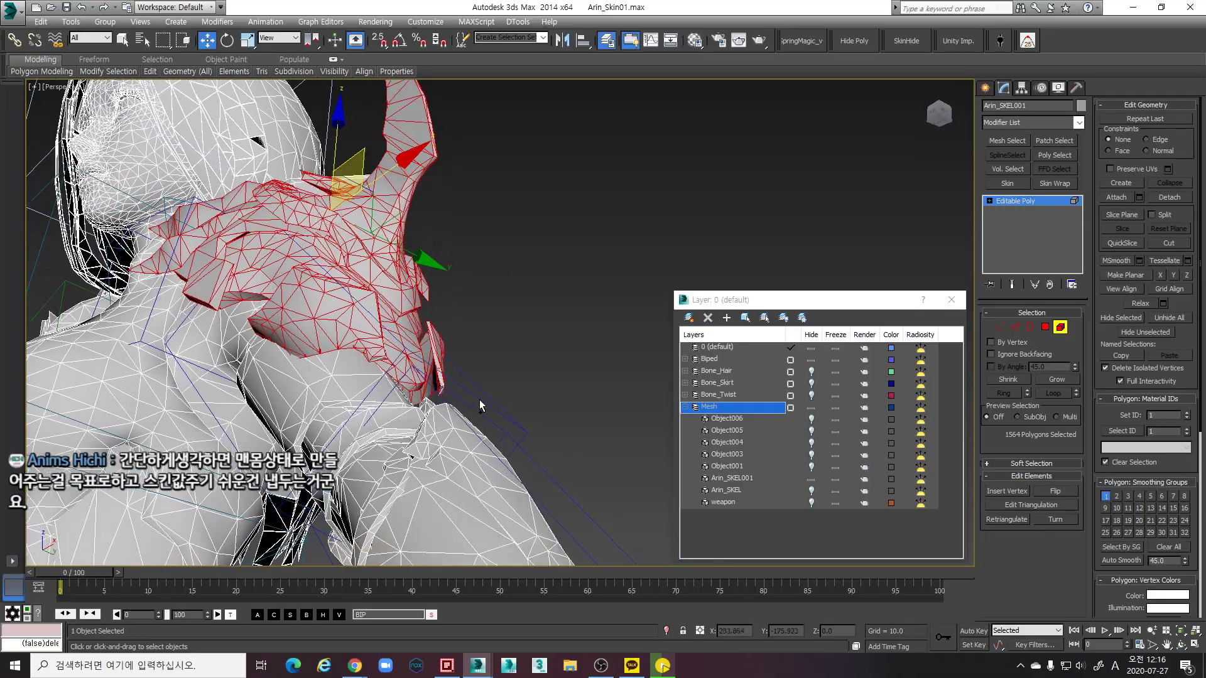
pyautogui.keyDown('alt'); pyautogui.moveTo(486, 356); pyautogui.dragTo(523, 416, button='middle'); pyautogui.keyUp('alt')
pyautogui.keyDown('ctrl'); pyautogui.moveTo(450, 385); pyautogui.dragTo(450, 384); pyautogui.keyUp('ctrl')
pyautogui.keyDown('alt'); pyautogui.moveTo(450, 384); pyautogui.dragTo(429, 303, button='middle'); pyautogui.keyUp('alt')
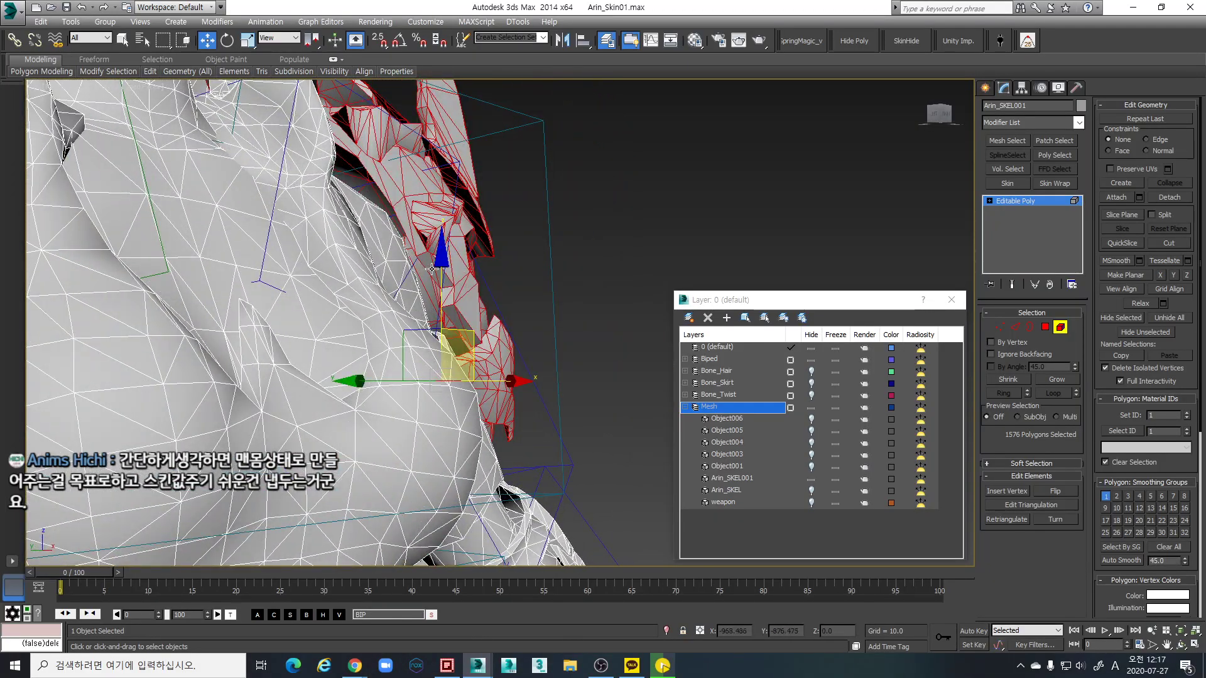
# Orbit around the armour, face and full body to verify the selection
pyautogui.keyDown('alt'); pyautogui.moveTo(420, 253); pyautogui.dragTo(254, 190, button='middle'); pyautogui.keyUp('alt')
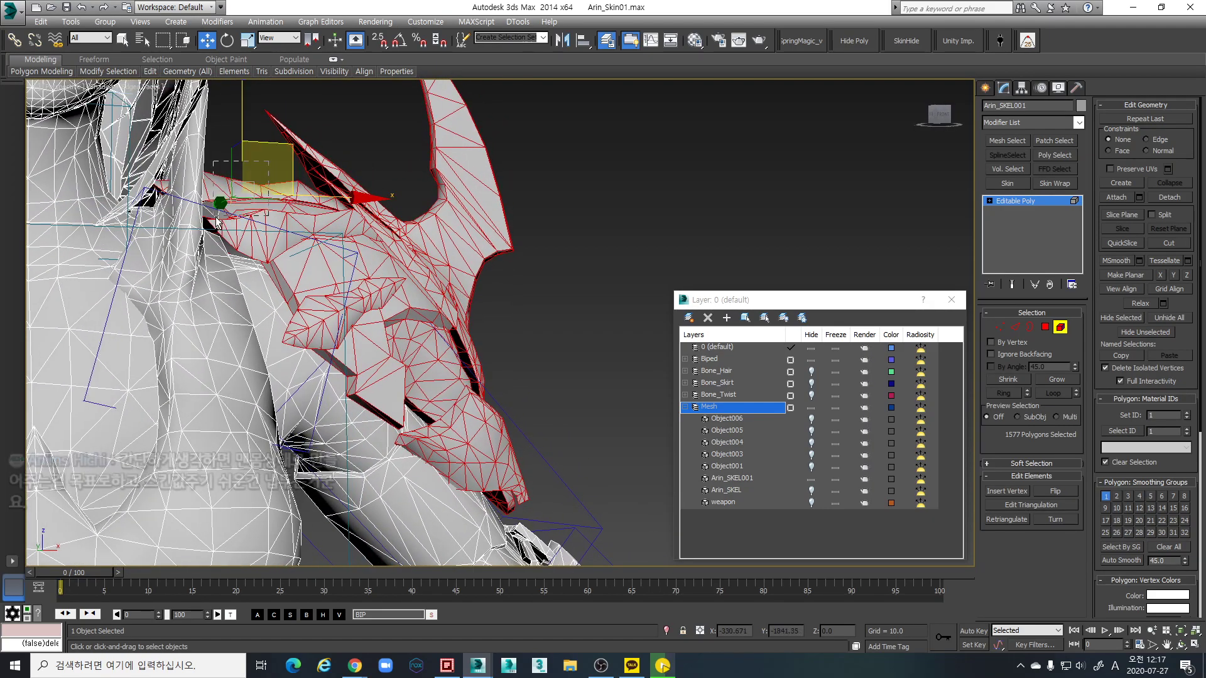
pyautogui.keyDown('alt'); pyautogui.moveTo(293, 199); pyautogui.dragTo(260, 269, button='middle'); pyautogui.keyUp('alt')
pyautogui.scroll(-5, 377, 277)
pyautogui.keyDown('alt'); pyautogui.moveTo(377, 277); pyautogui.dragTo(415, 263, button='middle'); pyautogui.keyUp('alt')
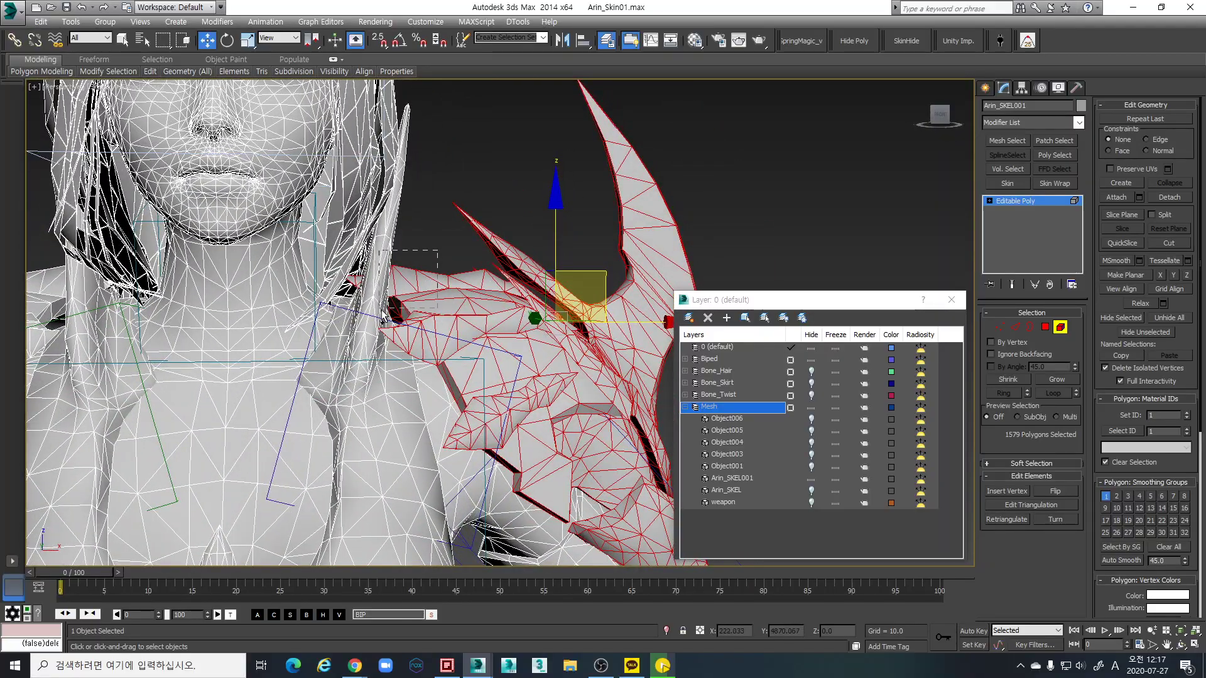
pyautogui.keyDown('alt'); pyautogui.moveTo(397, 303); pyautogui.dragTo(457, 287, button='middle'); pyautogui.keyUp('alt')
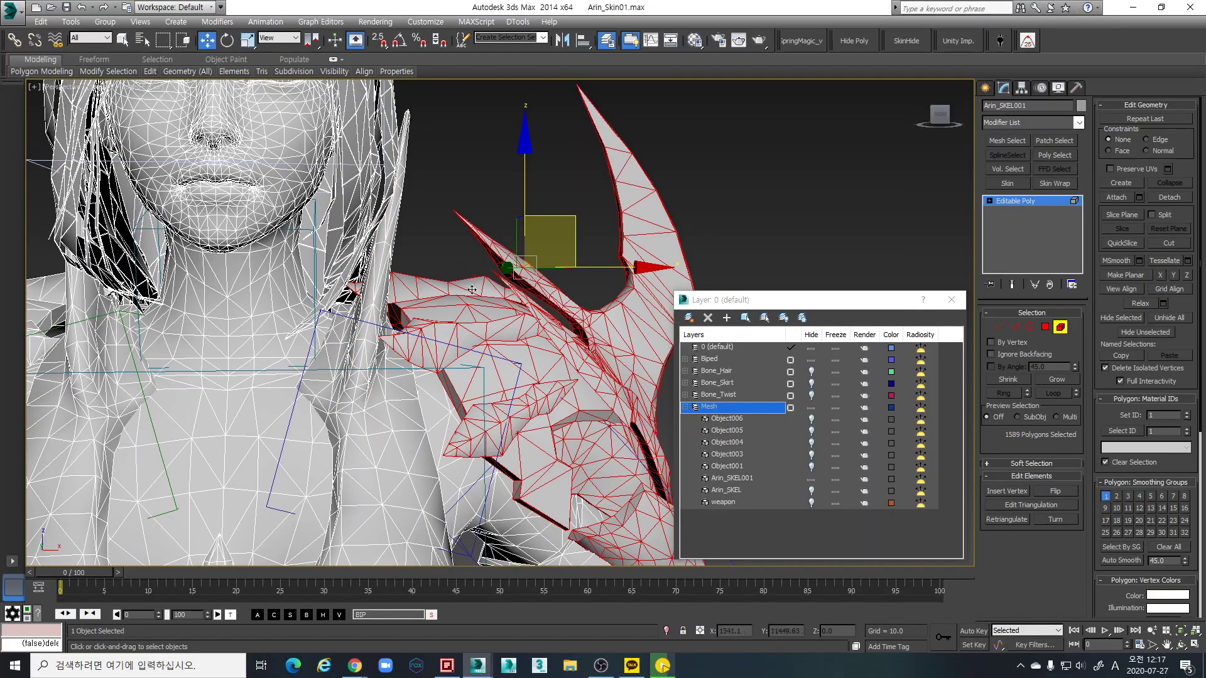
pyautogui.keyDown('alt'); pyautogui.moveTo(546, 230); pyautogui.dragTo(489, 270, button='middle'); pyautogui.keyUp('alt')
pyautogui.scroll(3, 490, 270)
pyautogui.keyDown('alt'); pyautogui.moveTo(440, 314); pyautogui.dragTo(408, 272, button='middle'); pyautogui.keyUp('alt')
pyautogui.scroll(-5, 408, 272)
pyautogui.keyDown('alt'); pyautogui.moveTo(559, 280); pyautogui.dragTo(489, 275, button='middle'); pyautogui.keyUp('alt')
pyautogui.keyDown('alt'); pyautogui.moveTo(653, 327); pyautogui.dragTo(665, 322, button='middle'); pyautogui.keyUp('alt')
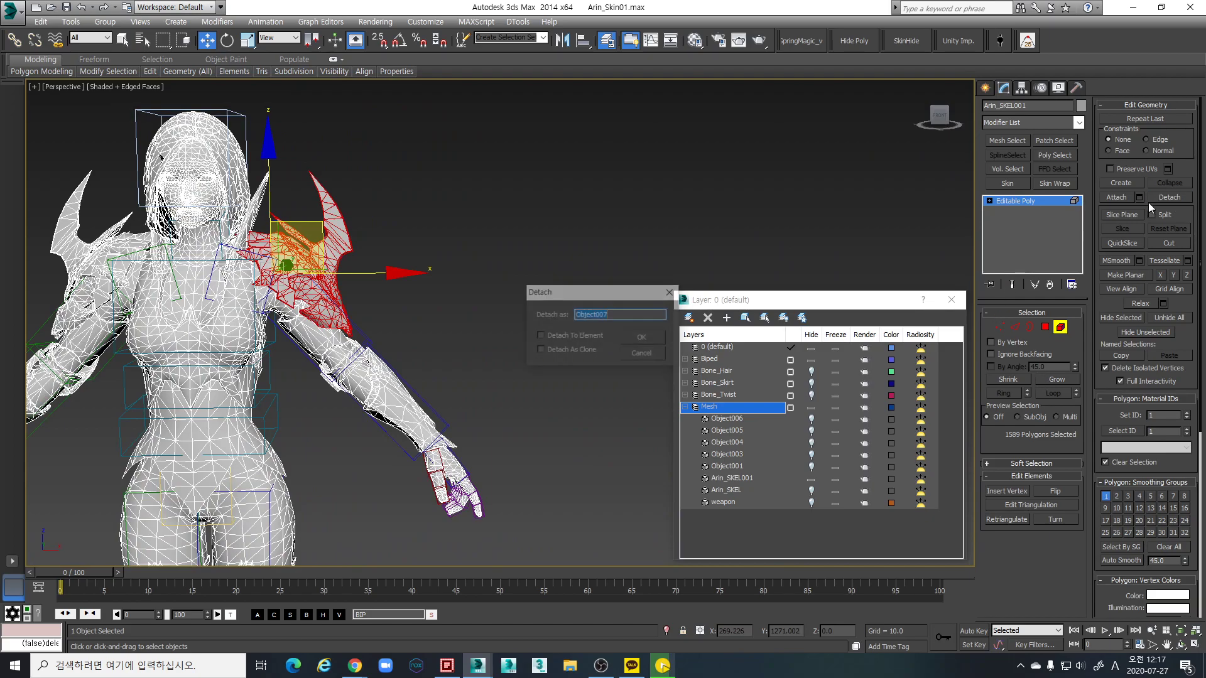
pyautogui.keyDown('alt'); pyautogui.moveTo(440, 314); pyautogui.dragTo(377, 314, button='middle'); pyautogui.keyUp('alt')
pyautogui.scroll(5, 547, 314)
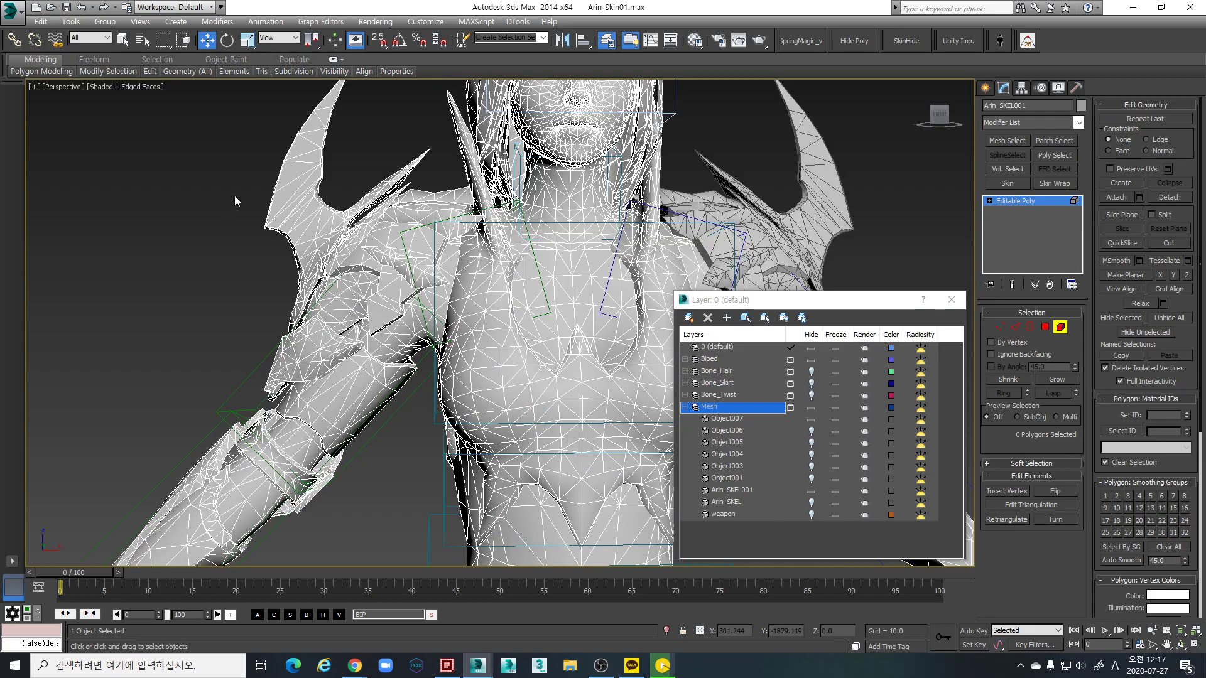
pyautogui.scroll(-4, 233, 204)
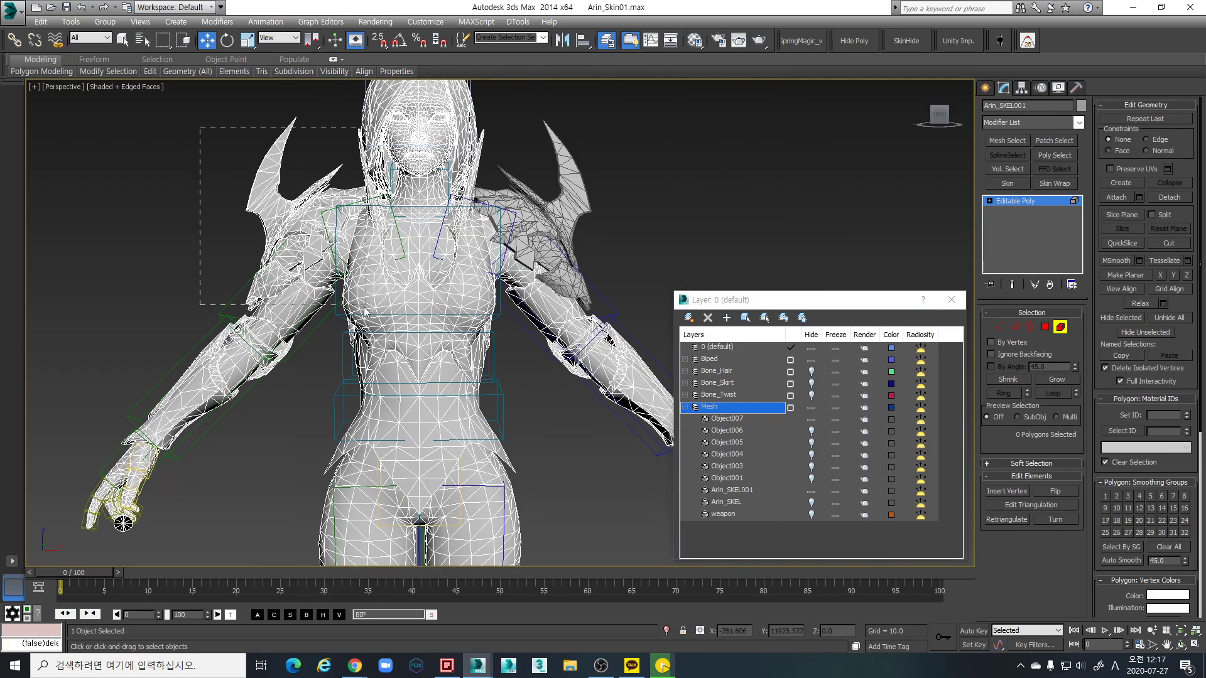
# Region-select the polygons of the opposite shoulder armour
pyautogui.keyDown('alt'); pyautogui.moveTo(372, 316); pyautogui.dragTo(373, 189, button='middle'); pyautogui.keyUp('alt')
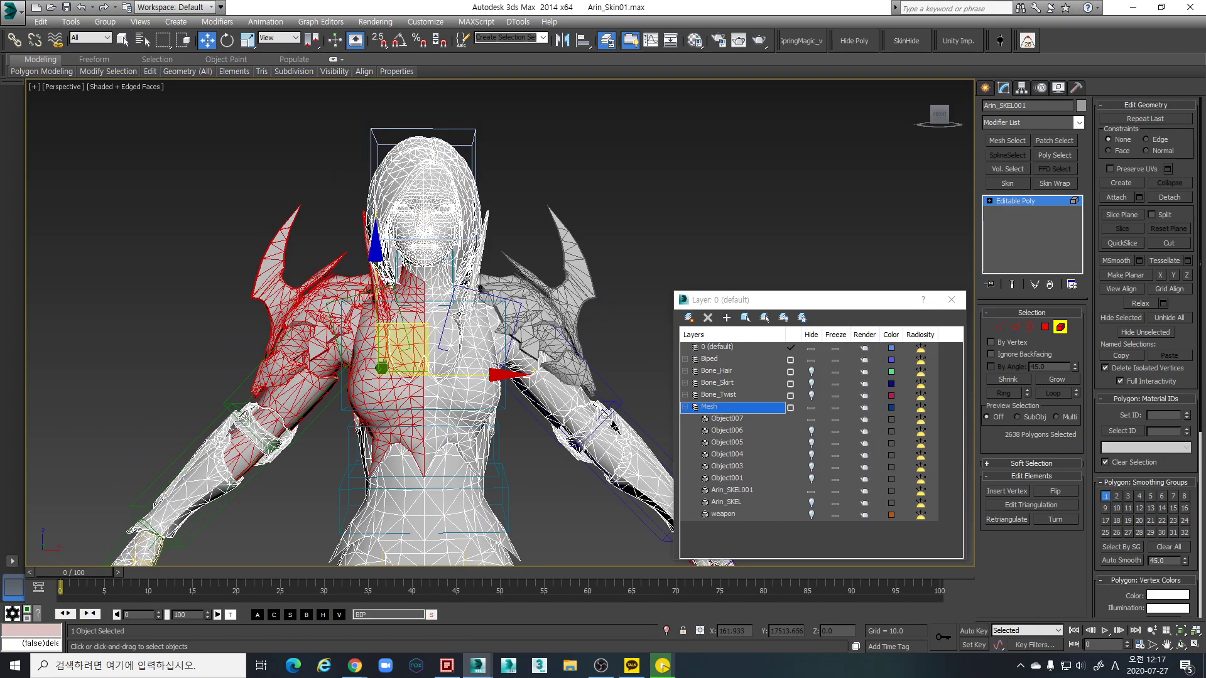
pyautogui.keyDown('alt'); pyautogui.moveTo(407, 306); pyautogui.dragTo(335, 493, button='middle'); pyautogui.keyUp('alt')
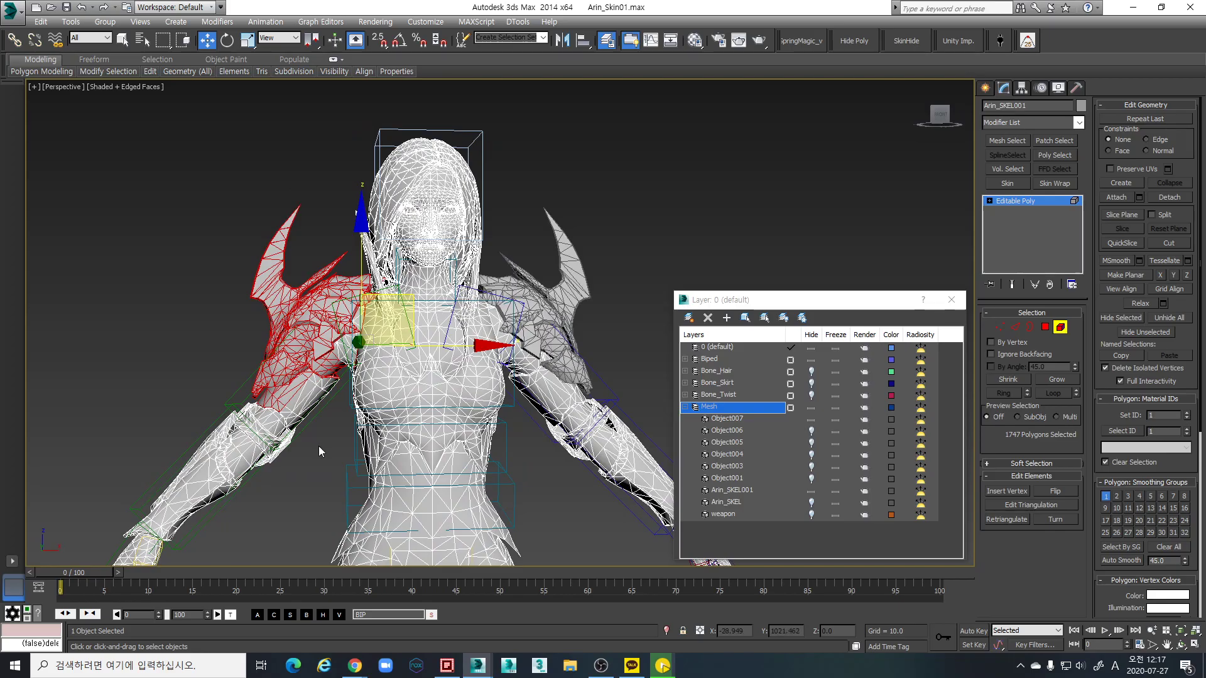
pyautogui.keyDown('alt'); pyautogui.moveTo(295, 396); pyautogui.dragTo(310, 468, button='middle'); pyautogui.keyUp('alt')
pyautogui.scroll(3, 336, 417)
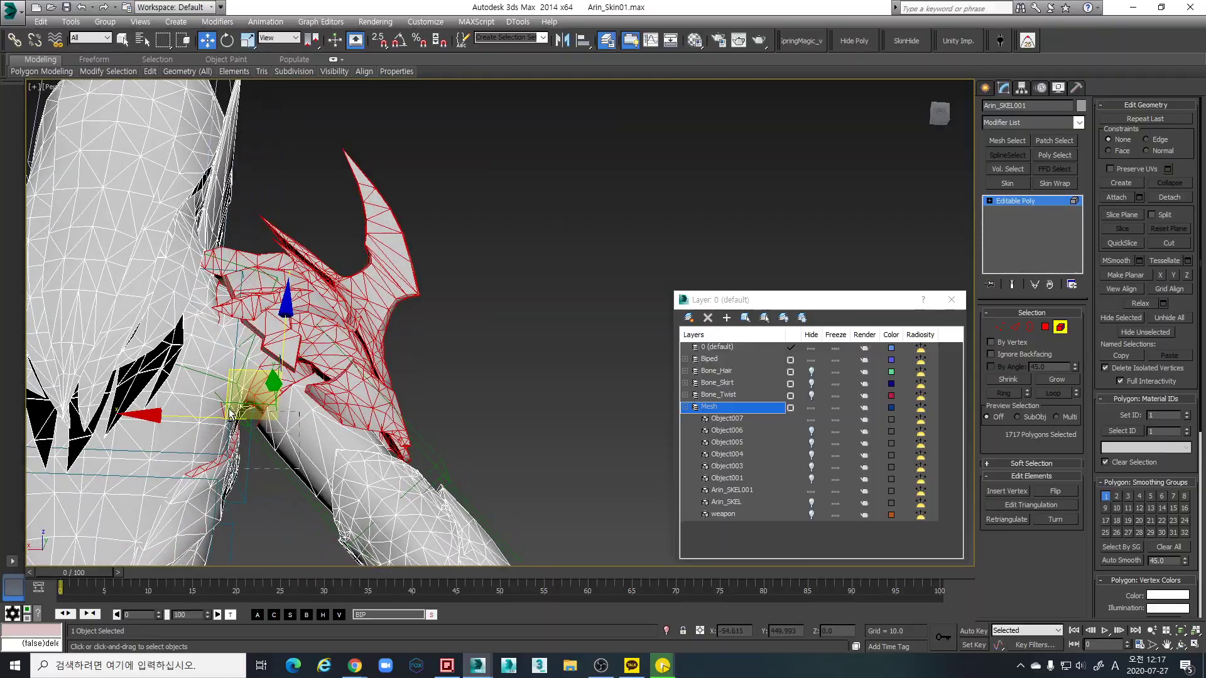
pyautogui.keyDown('alt'); pyautogui.moveTo(219, 394); pyautogui.dragTo(280, 416, button='middle'); pyautogui.keyUp('alt')
pyautogui.keyDown('alt'); pyautogui.moveTo(423, 414); pyautogui.dragTo(336, 418, button='middle'); pyautogui.keyUp('alt')
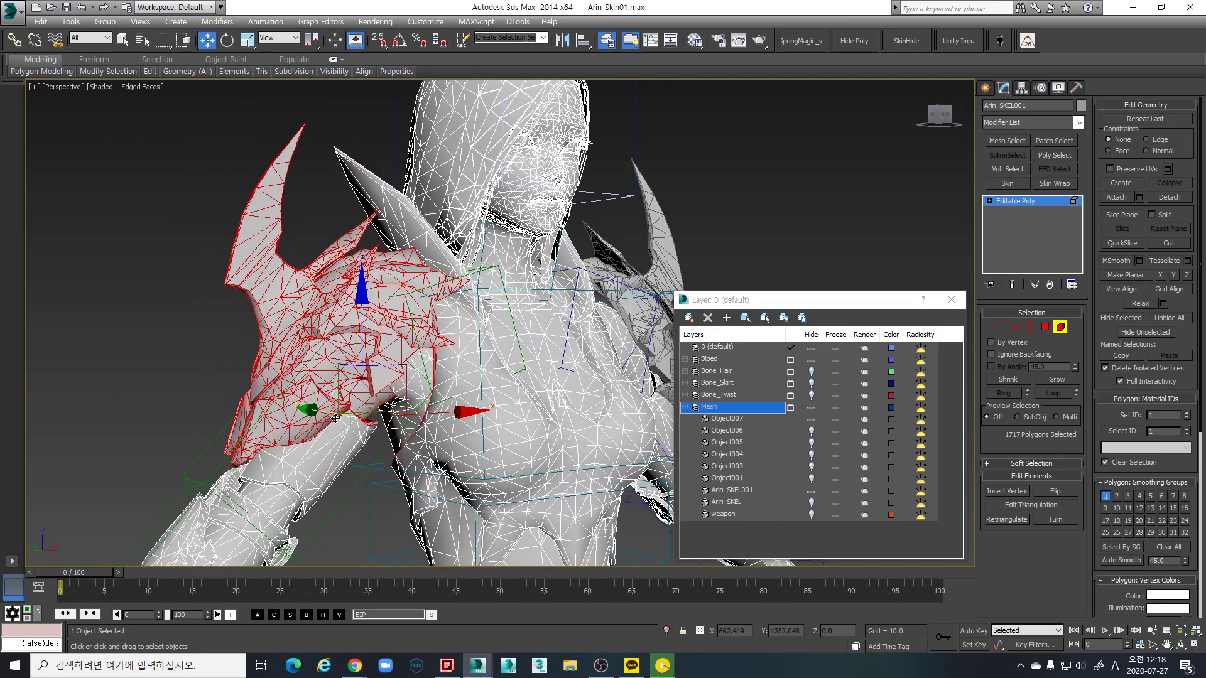
pyautogui.keyDown('alt'); pyautogui.moveTo(392, 386); pyautogui.dragTo(299, 348, button='middle'); pyautogui.keyUp('alt')
pyautogui.scroll(5, 299, 348)
pyautogui.scroll(-3, 275, 350)
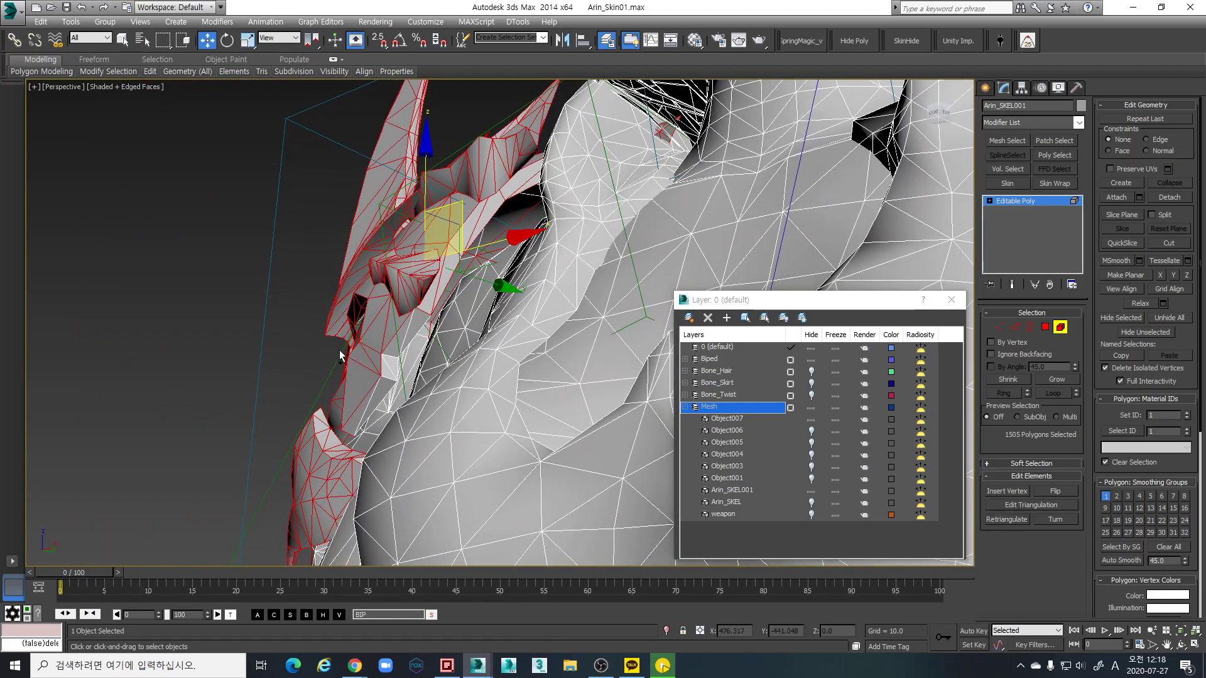
pyautogui.scroll(2, 314, 331)
# Add the missing armour faces and check the 1588-polygon selection from the side
pyautogui.moveTo(322, 304); pyautogui.dragTo(365, 355)
pyautogui.keyDown('alt'); pyautogui.moveTo(370, 358); pyautogui.dragTo(303, 360, button='middle'); pyautogui.keyUp('alt')
pyautogui.keyDown('ctrl'); pyautogui.moveTo(405, 394); pyautogui.dragTo(405, 395); pyautogui.keyUp('ctrl')
pyautogui.keyDown('alt'); pyautogui.moveTo(405, 395); pyautogui.dragTo(425, 405, button='middle'); pyautogui.keyUp('alt')
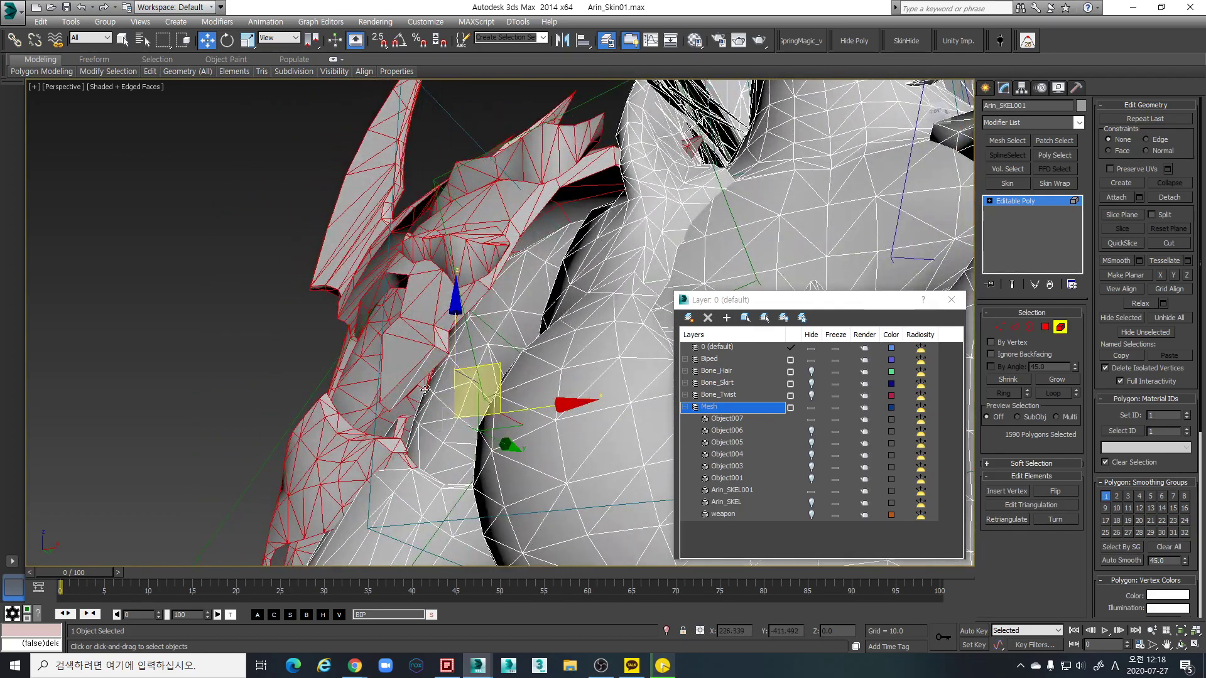
pyautogui.scroll(-10, 412, 389)
pyautogui.keyDown('alt'); pyautogui.moveTo(412, 389); pyautogui.dragTo(352, 379, button='middle'); pyautogui.keyUp('alt')
pyautogui.scroll(6, 532, 353)
pyautogui.scroll(2, 414, 346)
pyautogui.keyDown('alt'); pyautogui.moveTo(414, 346); pyautogui.dragTo(605, 375, button='middle'); pyautogui.keyUp('alt')
pyautogui.keyDown('alt'); pyautogui.moveTo(554, 263); pyautogui.dragTo(529, 321, button='middle'); pyautogui.keyUp('alt')
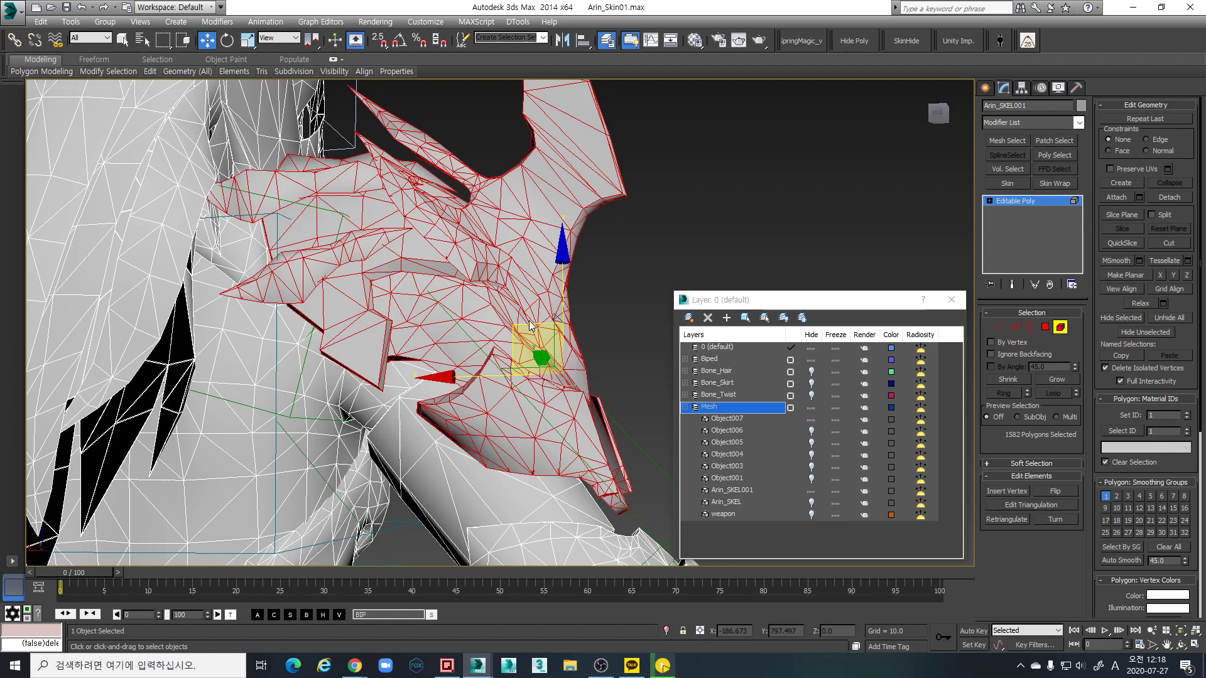
pyautogui.scroll(-3, 107, 323)
# Add the last armour faces, switch to front view, and detach both armours as Object007
pyautogui.keyDown('alt'); pyautogui.moveTo(107, 322); pyautogui.dragTo(427, 323, button='middle'); pyautogui.keyUp('alt')
pyautogui.moveTo(350, 226); pyautogui.dragTo(443, 154)
pyautogui.keyDown('alt'); pyautogui.moveTo(444, 154); pyautogui.dragTo(354, 161, button='middle'); pyautogui.keyUp('alt')
pyautogui.keyDown('ctrl'); pyautogui.moveTo(354, 161); pyautogui.dragTo(397, 196); pyautogui.keyUp('ctrl')
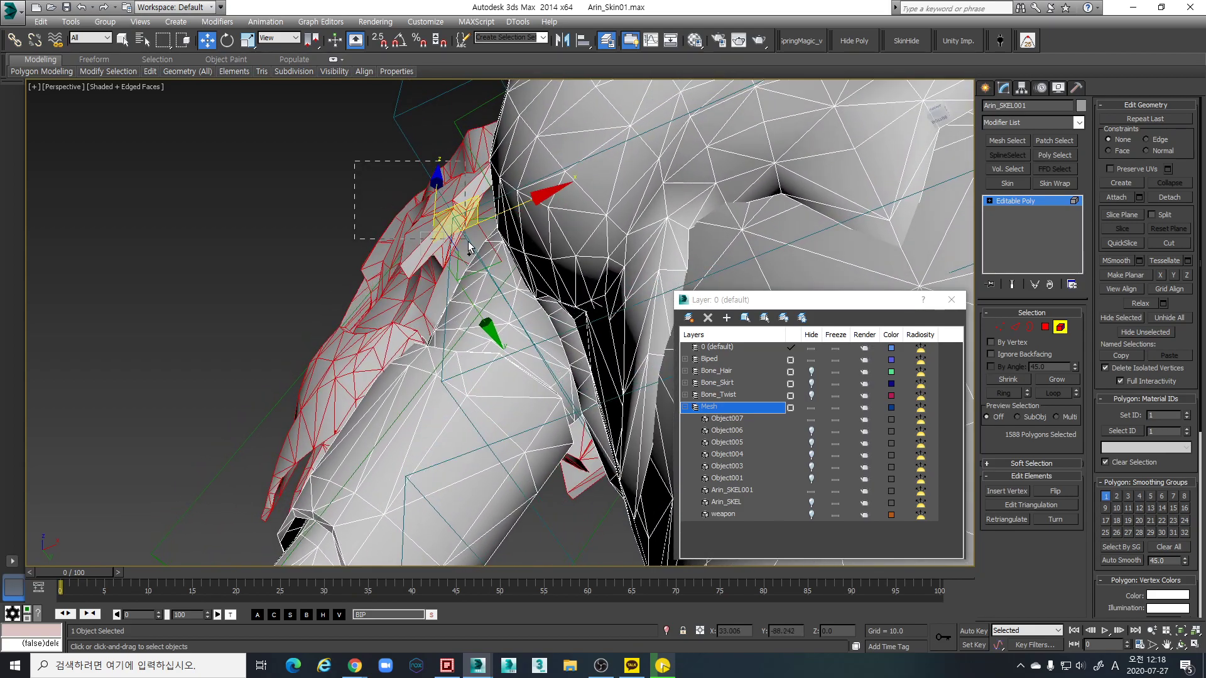
pyautogui.keyDown('alt'); pyautogui.moveTo(455, 236); pyautogui.dragTo(512, 286, button='middle'); pyautogui.keyUp('alt')
pyautogui.click(940, 115)
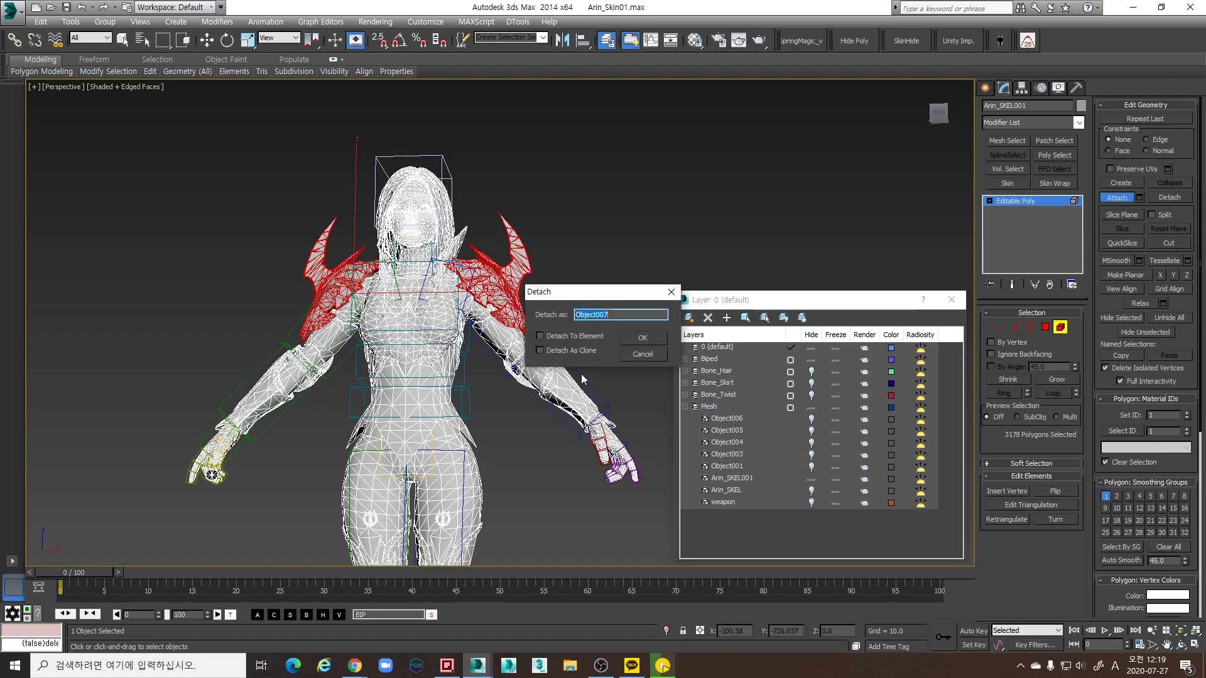
pyautogui.click(642, 337)
# Confirm the Object007 detach, then select the 359-polygon chest and shoulder element by the neck
pyautogui.click(810, 421)
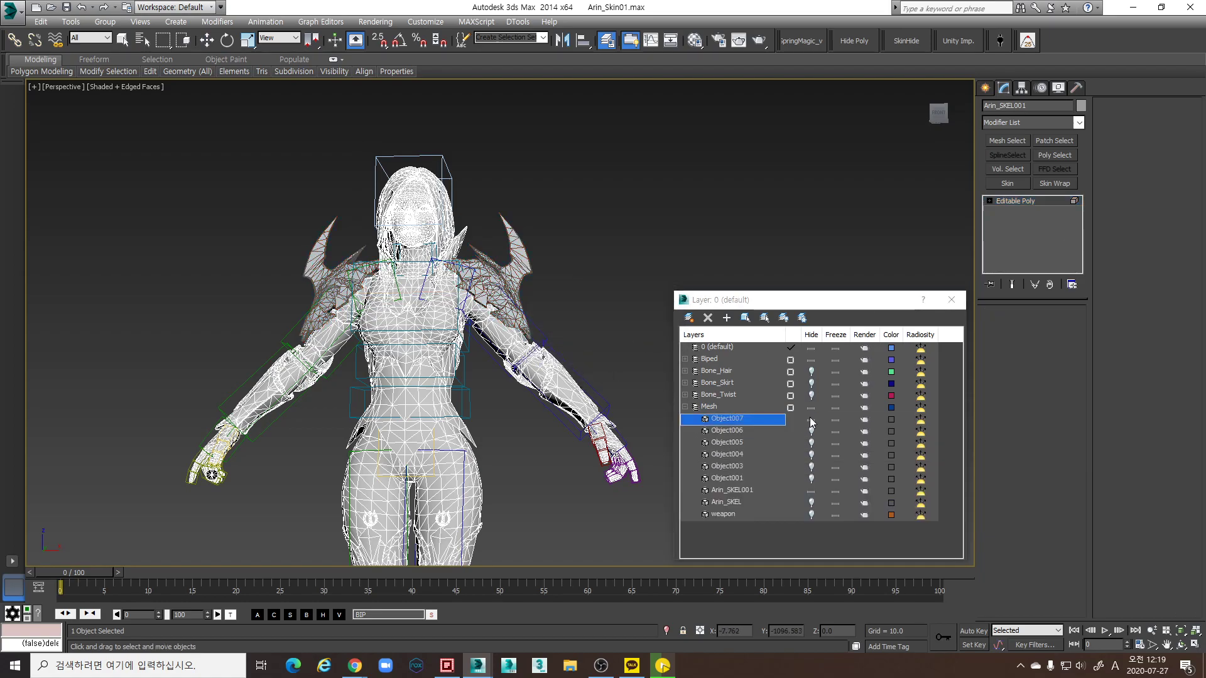
pyautogui.scroll(5, 458, 327)
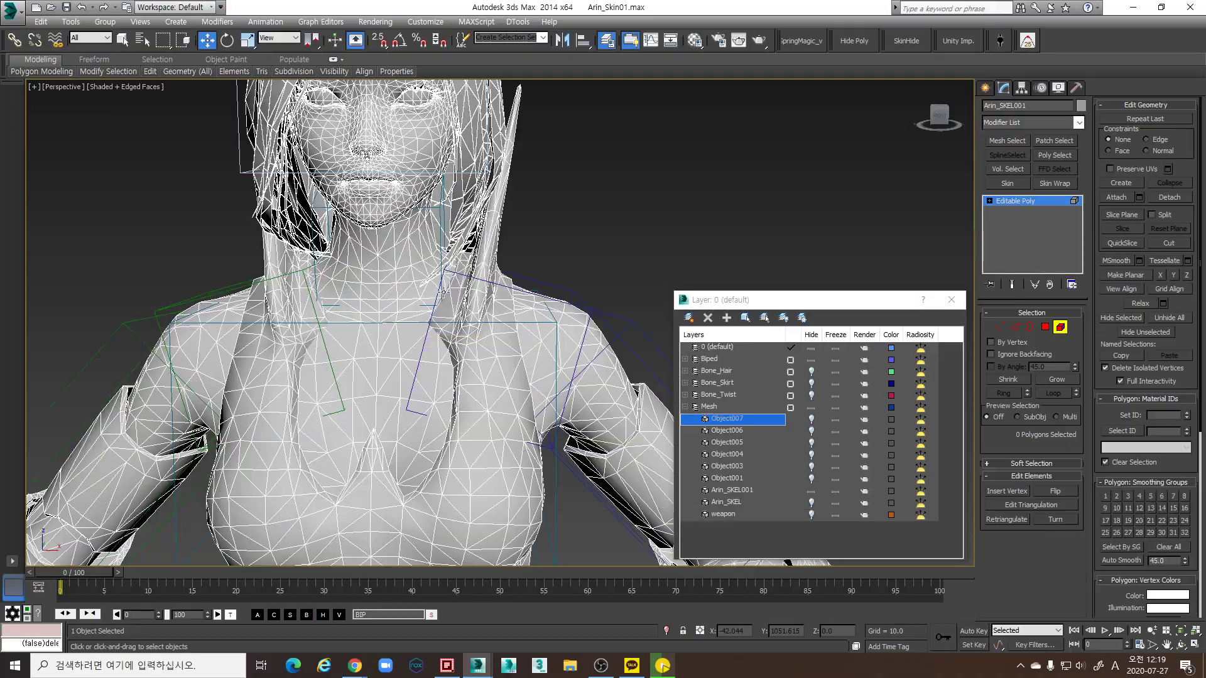
pyautogui.press('w')
pyautogui.keyDown('alt'); pyautogui.moveTo(458, 281); pyautogui.dragTo(330, 342, button='middle'); pyautogui.keyUp('alt')
pyautogui.scroll(6, 501, 259)
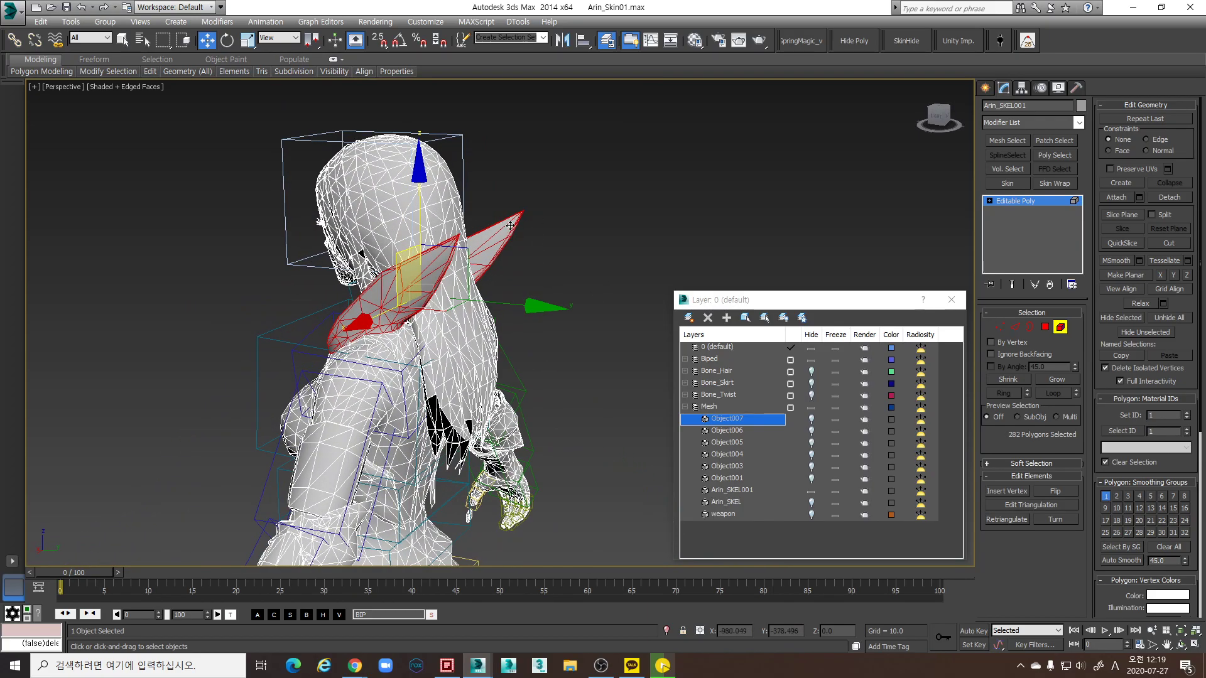
pyautogui.scroll(4, 470, 323)
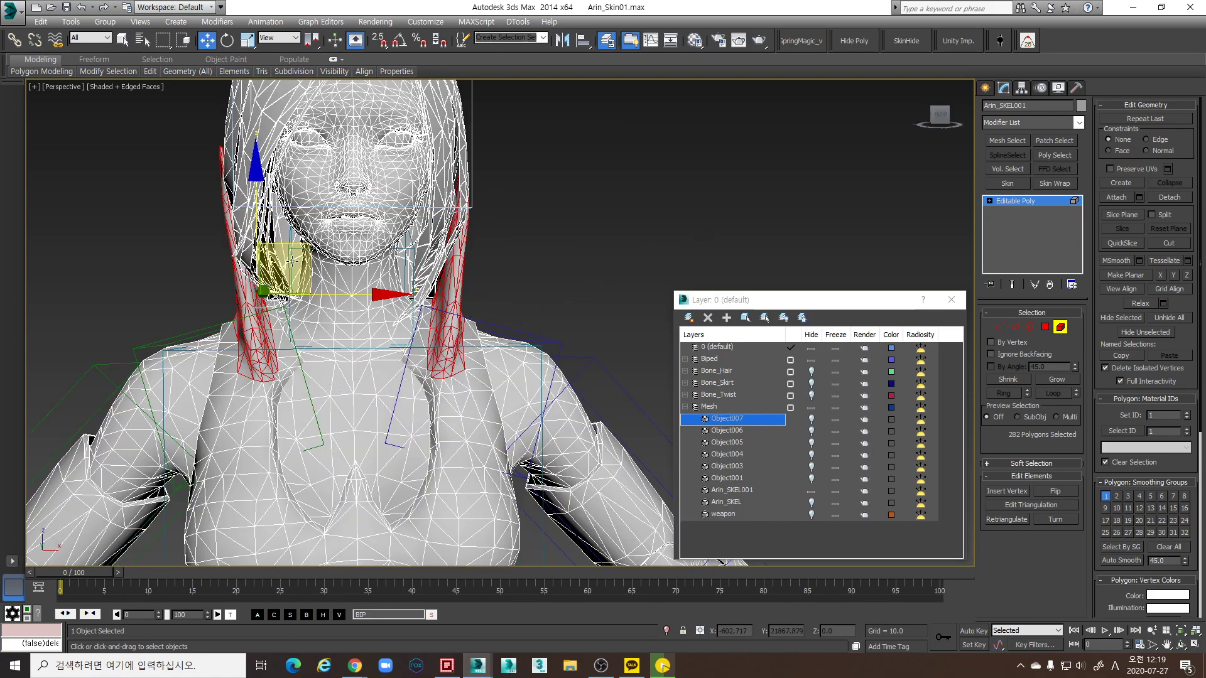
pyautogui.keyDown('alt'); pyautogui.moveTo(232, 259); pyautogui.dragTo(241, 260, button='middle'); pyautogui.keyUp('alt')
pyautogui.keyDown('alt'); pyautogui.moveTo(414, 377); pyautogui.dragTo(474, 313, button='middle'); pyautogui.keyUp('alt')
pyautogui.click(427, 364)
pyautogui.scroll(3, 515, 338)
pyautogui.scroll(3, 474, 314)
pyautogui.scroll(-5, 474, 313)
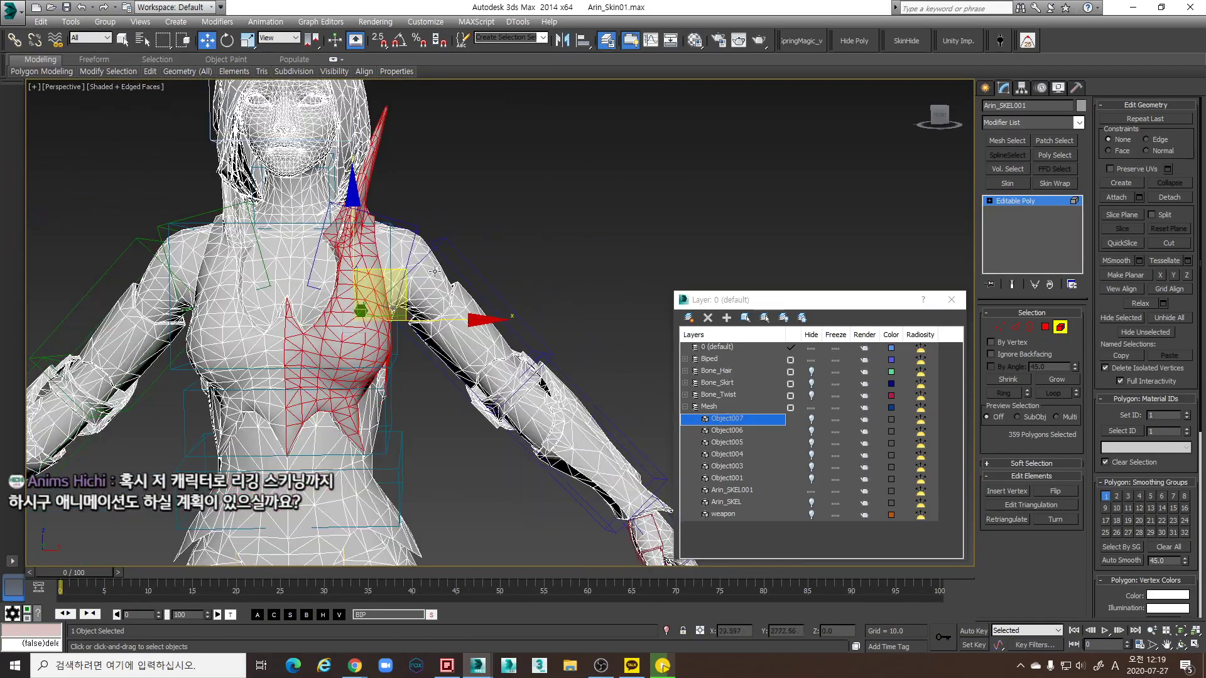
# Pull the chest piece away to inspect it, then undo the move
pyautogui.moveTo(411, 268); pyautogui.dragTo(544, 252)
pyautogui.keyDown('alt'); pyautogui.moveTo(544, 251); pyautogui.dragTo(438, 266, button='middle'); pyautogui.keyUp('alt')
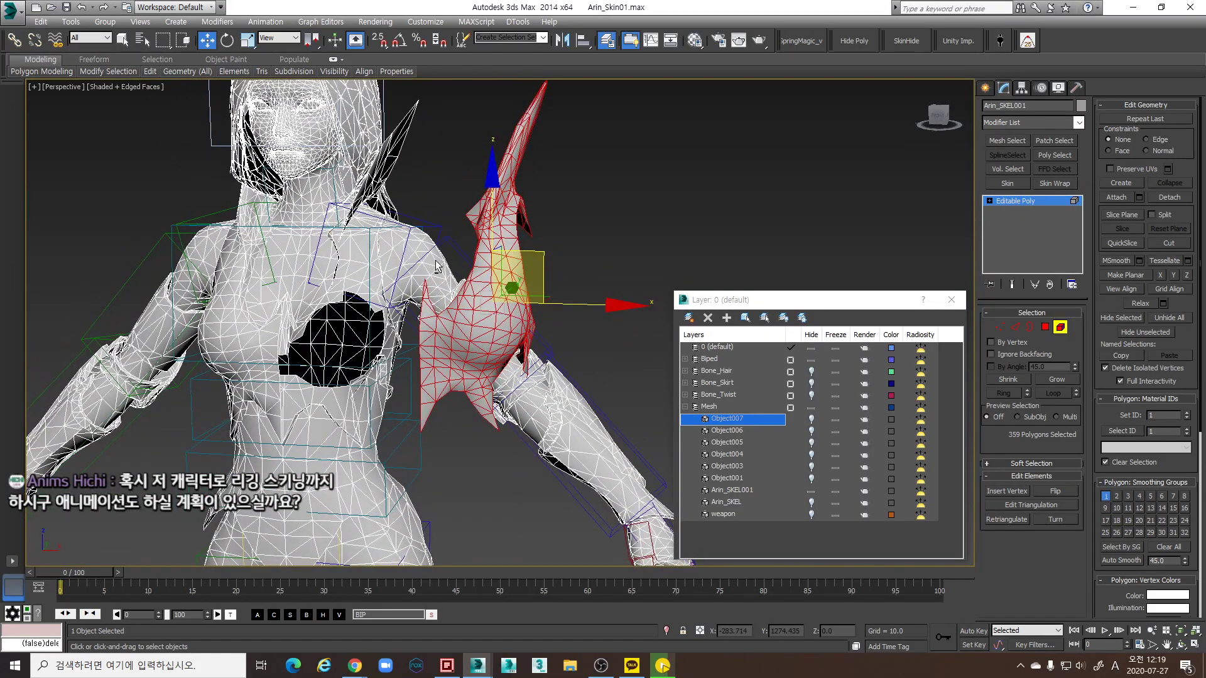
pyautogui.hotkey('ctrl', 'z')
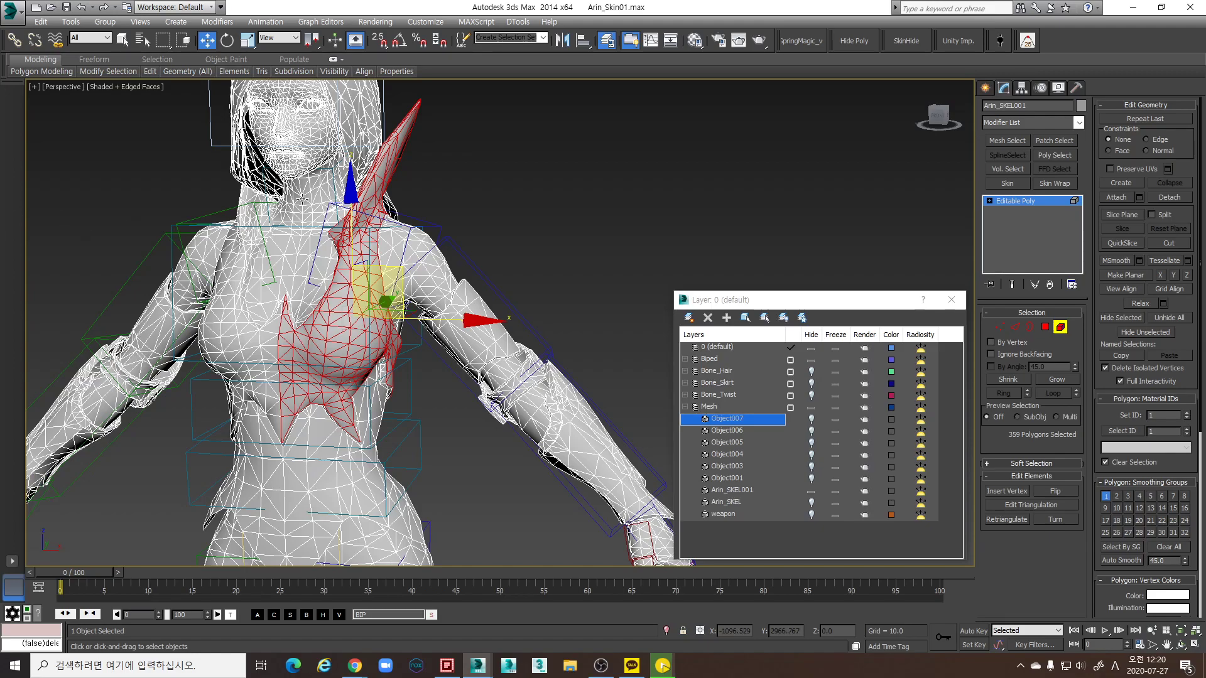
# Add the first hair elements at the shoulder and side of the head to the selection
pyautogui.keyDown('alt'); pyautogui.moveTo(65, 205); pyautogui.dragTo(483, 375, button='middle'); pyautogui.keyUp('alt')
pyautogui.scroll(5, 441, 342)
pyautogui.scroll(-5, 543, 196)
pyautogui.scroll(5, 482, 376)
pyautogui.scroll(-4, 482, 376)
pyautogui.scroll(4, 316, 338)
pyautogui.keyDown('ctrl'); pyautogui.click(483, 445); pyautogui.keyUp('ctrl')
pyautogui.keyDown('alt'); pyautogui.moveTo(482, 445); pyautogui.dragTo(517, 415, button='middle'); pyautogui.keyUp('alt')
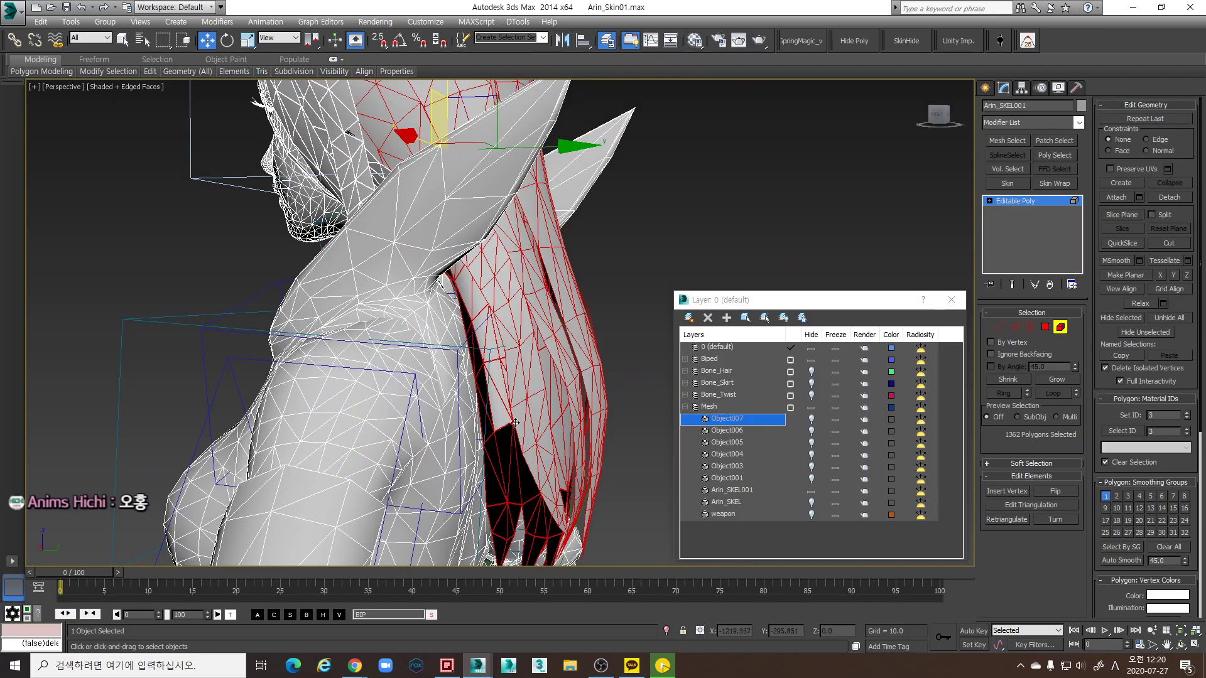
pyautogui.keyDown('alt'); pyautogui.moveTo(436, 337); pyautogui.dragTo(188, 311, button='middle'); pyautogui.keyUp('alt')
pyautogui.keyDown('ctrl'); pyautogui.click(230, 313); pyautogui.keyUp('ctrl')
pyautogui.scroll(3, 364, 288)
# Add the remaining hair strands around the head to the selection
pyautogui.keyDown('alt'); pyautogui.moveTo(487, 188); pyautogui.dragTo(537, 186, button='middle'); pyautogui.keyUp('alt')
pyautogui.keyDown('ctrl'); pyautogui.click(500, 221); pyautogui.keyUp('ctrl')
pyautogui.keyDown('alt'); pyautogui.moveTo(499, 221); pyautogui.dragTo(389, 151, button='middle'); pyautogui.keyUp('alt')
pyautogui.keyDown('ctrl'); pyautogui.click(401, 242); pyautogui.keyUp('ctrl')
pyautogui.keyDown('ctrl'); pyautogui.click(493, 248); pyautogui.keyUp('ctrl')
pyautogui.scroll(3, 493, 248)
pyautogui.keyDown('ctrl'); pyautogui.click(331, 164); pyautogui.keyUp('ctrl')
pyautogui.scroll(3, 390, 151)
pyautogui.scroll(-3, 314, 355)
# In wireframe view, add the stray hair face near the chin, reaching 2404 polygons
pyautogui.keyDown('alt'); pyautogui.moveTo(314, 355); pyautogui.dragTo(296, 374, button='middle'); pyautogui.keyUp('alt')
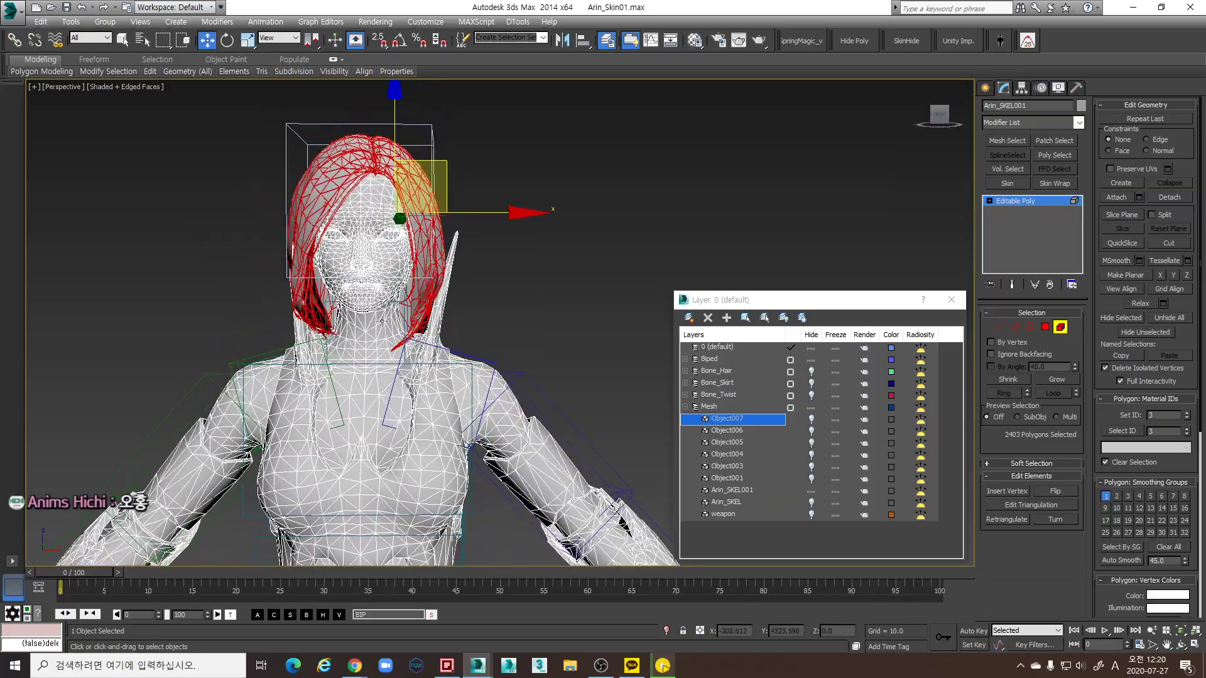
pyautogui.keyDown('alt'); pyautogui.moveTo(382, 319); pyautogui.dragTo(394, 321, button='middle'); pyautogui.keyUp('alt')
pyautogui.scroll(5, 319, 313)
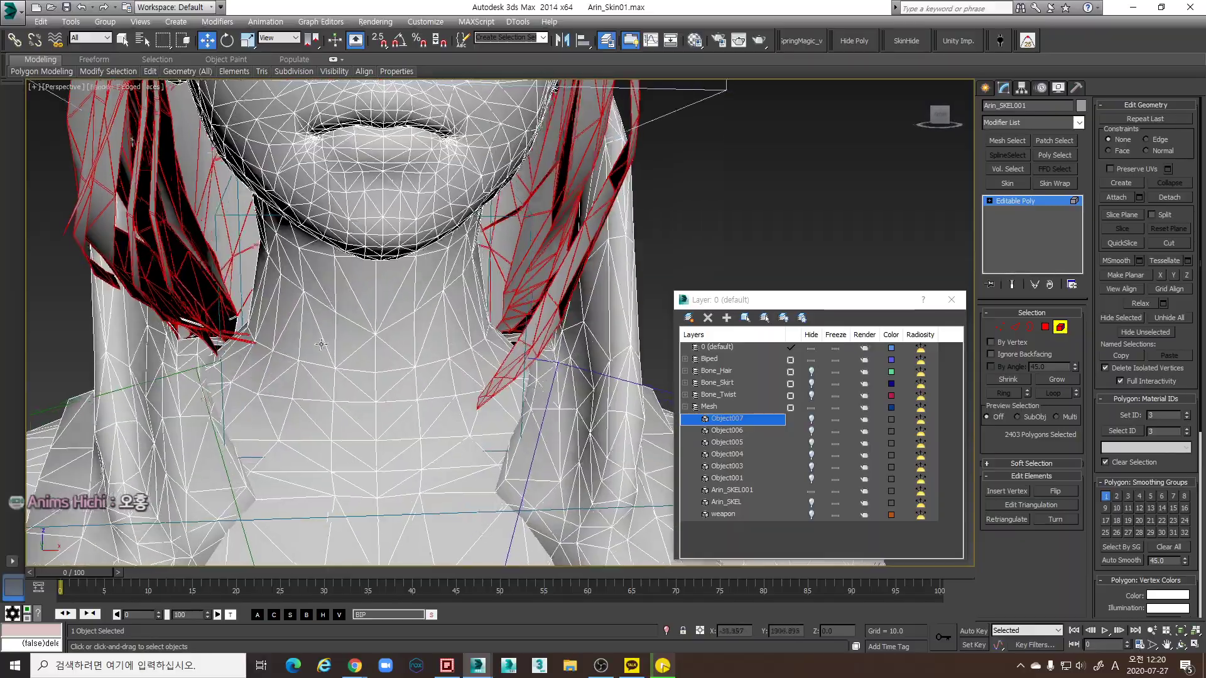
pyautogui.keyDown('alt'); pyautogui.moveTo(319, 313); pyautogui.dragTo(340, 352, button='middle'); pyautogui.keyUp('alt')
pyautogui.scroll(-10, 340, 352)
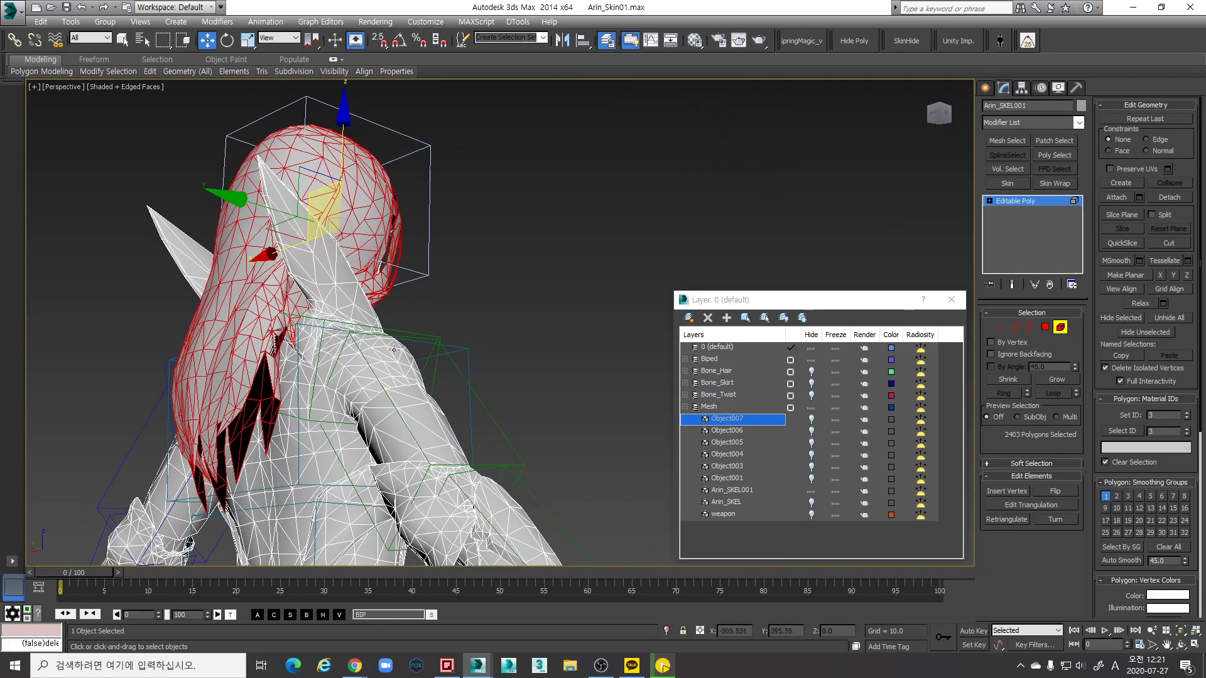
pyautogui.keyDown('alt'); pyautogui.moveTo(545, 257); pyautogui.dragTo(232, 262, button='middle'); pyautogui.keyUp('alt')
pyautogui.scroll(8, 232, 262)
pyautogui.scroll(-6, 233, 261)
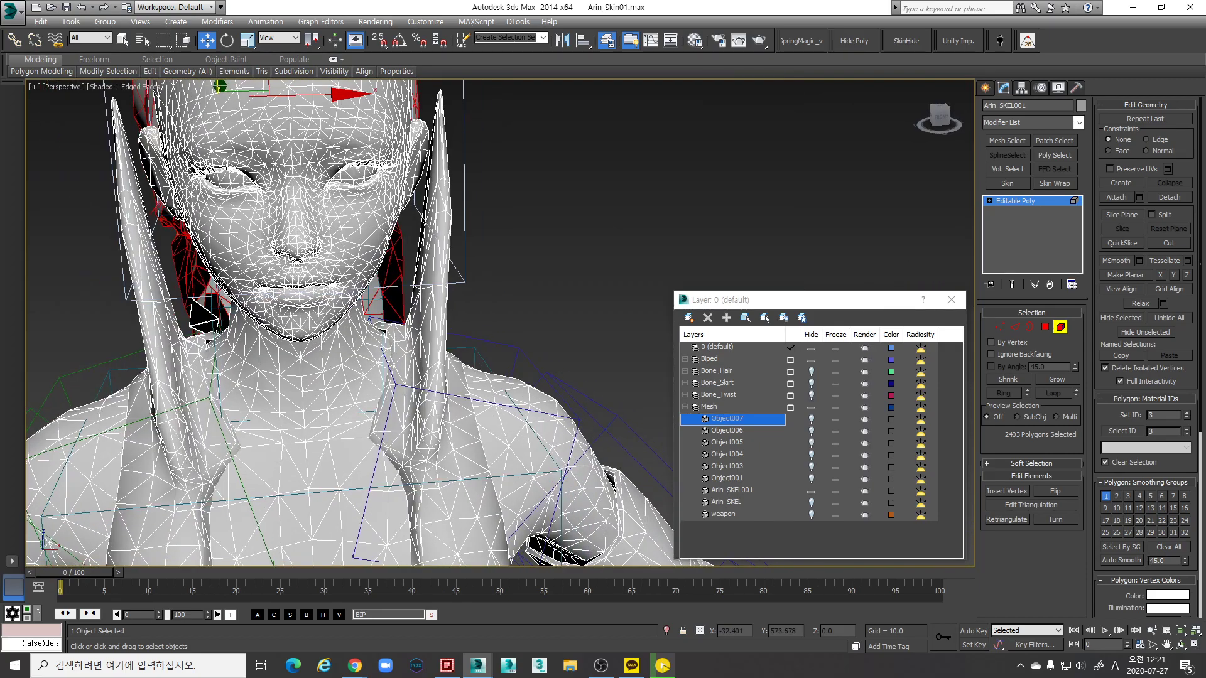
pyautogui.scroll(4, 207, 324)
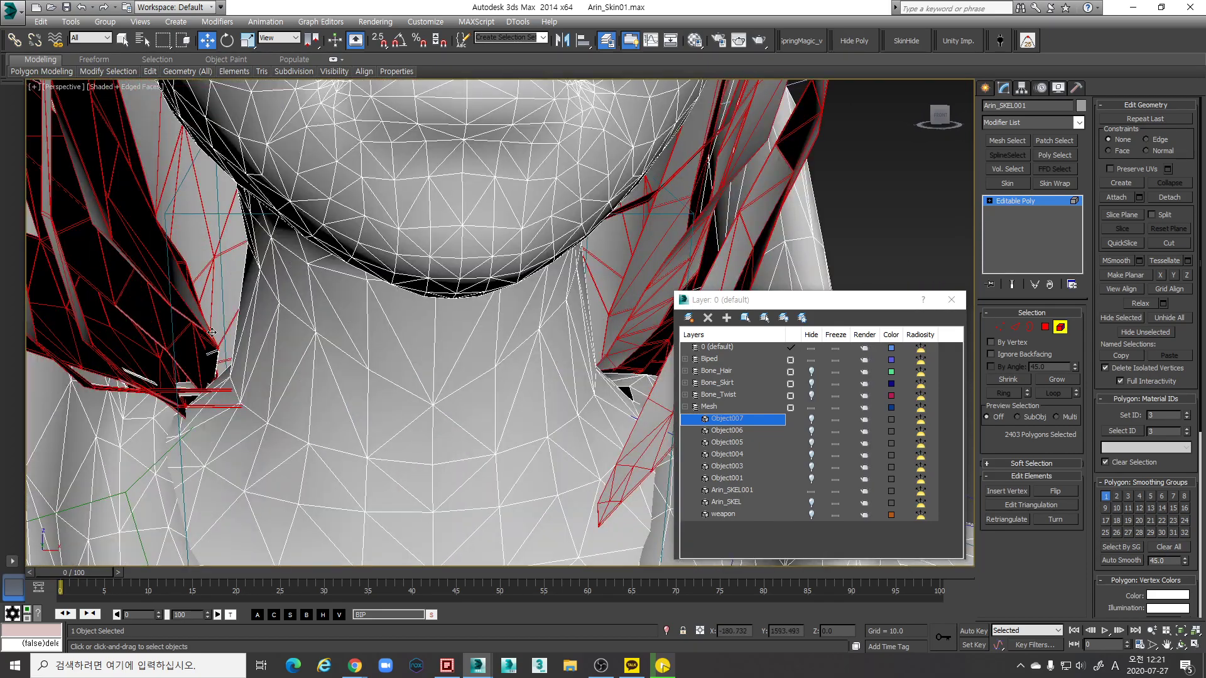
pyautogui.press('F3')
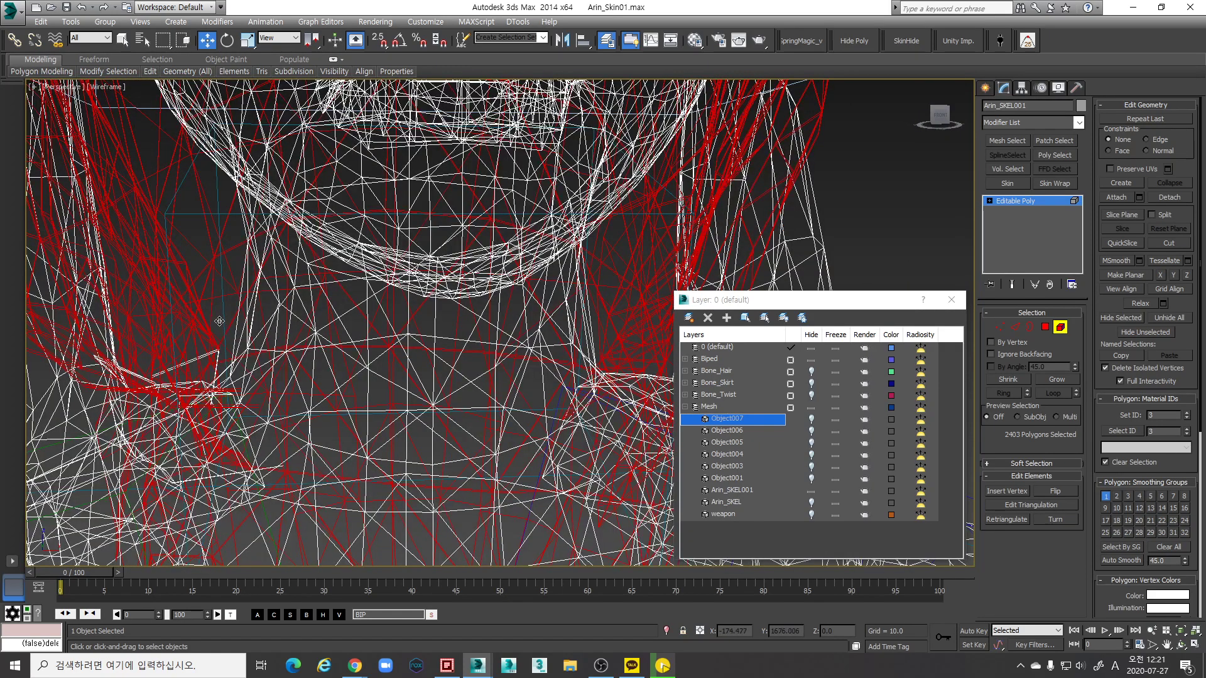
pyautogui.keyDown('ctrl'); pyautogui.click(210, 355); pyautogui.keyUp('ctrl')
pyautogui.scroll(-10, 221, 354)
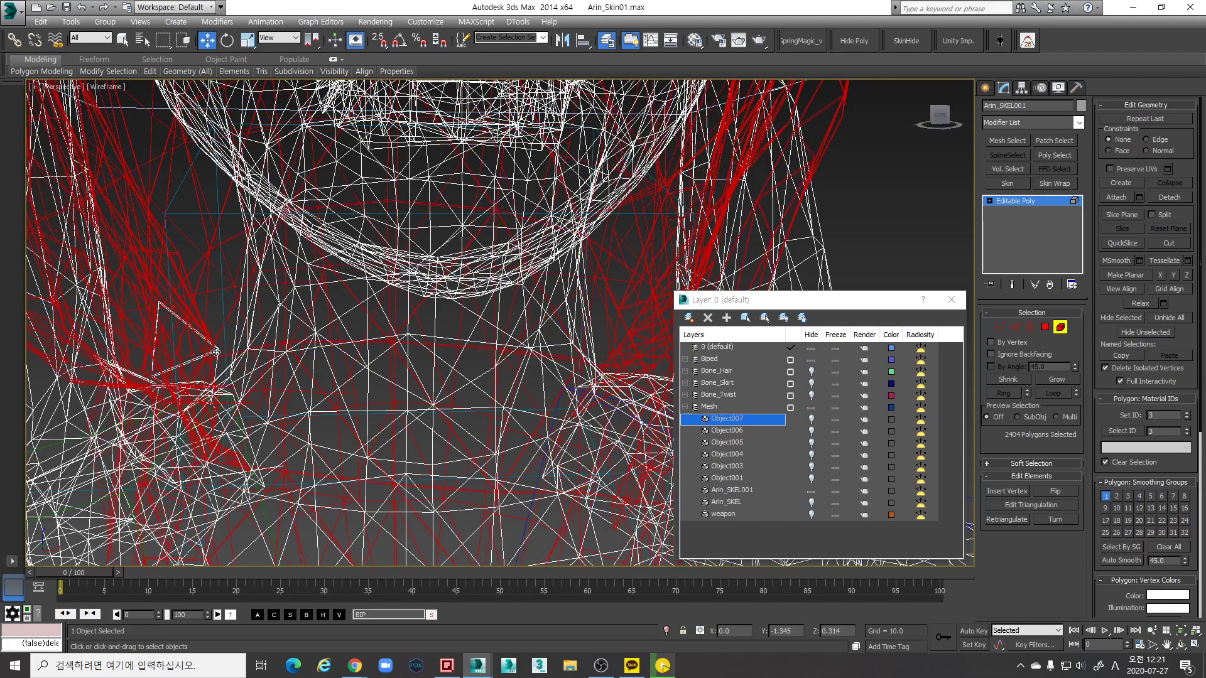
pyautogui.press('F3')
pyautogui.moveTo(375, 345)
pyautogui.keyDown('alt'); pyautogui.mouseDown(button='middle')
pyautogui.moveTo(411, 323)
pyautogui.moveTo(452, 327)
pyautogui.mouseUp(button='middle'); pyautogui.keyUp('alt')
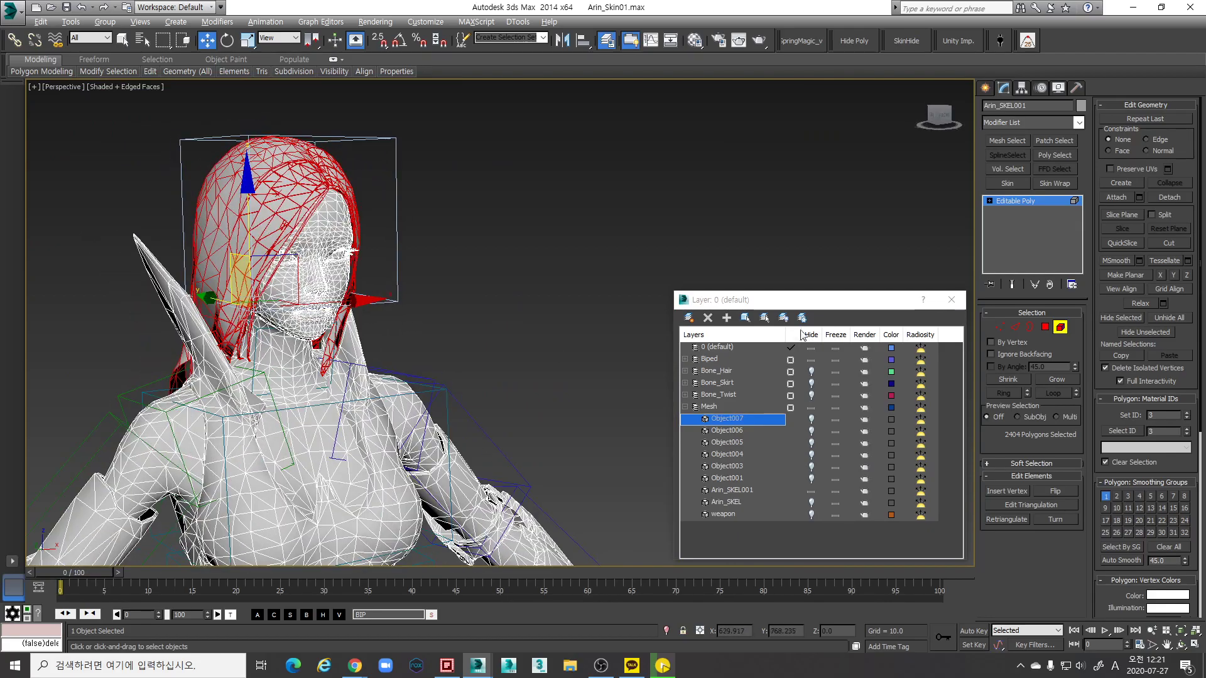
# Detach the selected hair polygons as Object008
pyautogui.click(1169, 197)
pyautogui.click(642, 339)
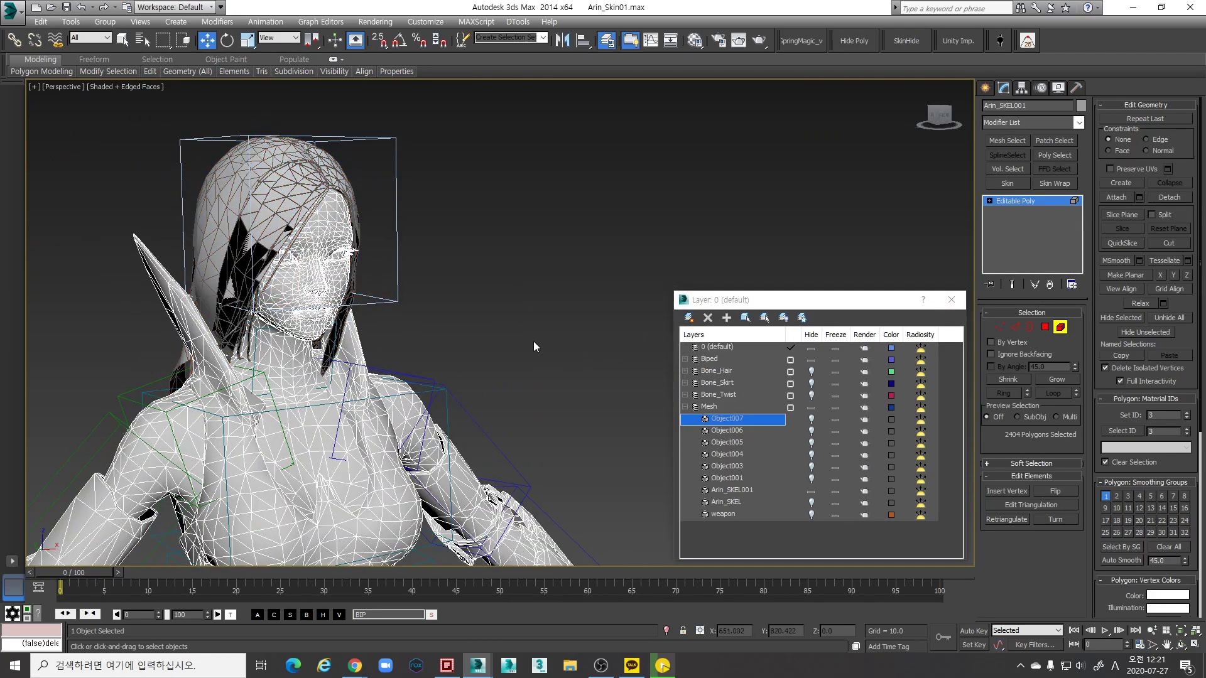
pyautogui.keyDown('alt'); pyautogui.moveTo(544, 341); pyautogui.dragTo(454, 345, button='middle'); pyautogui.keyUp('alt')
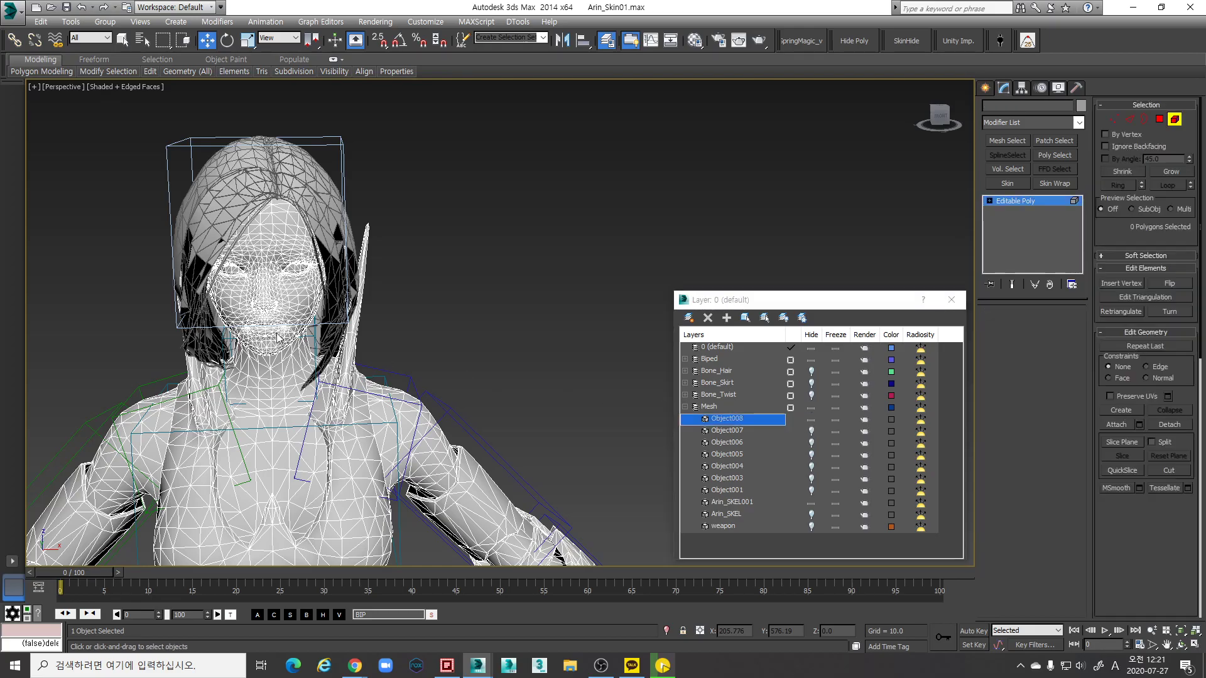
pyautogui.scroll(5, 270, 343)
pyautogui.keyDown('alt'); pyautogui.moveTo(273, 341); pyautogui.dragTo(1054, 255, button='middle'); pyautogui.keyUp('alt')
# Pick six leftover neck polygons, hide Object008, and attach the hair back to the body
pyautogui.click(326, 342)
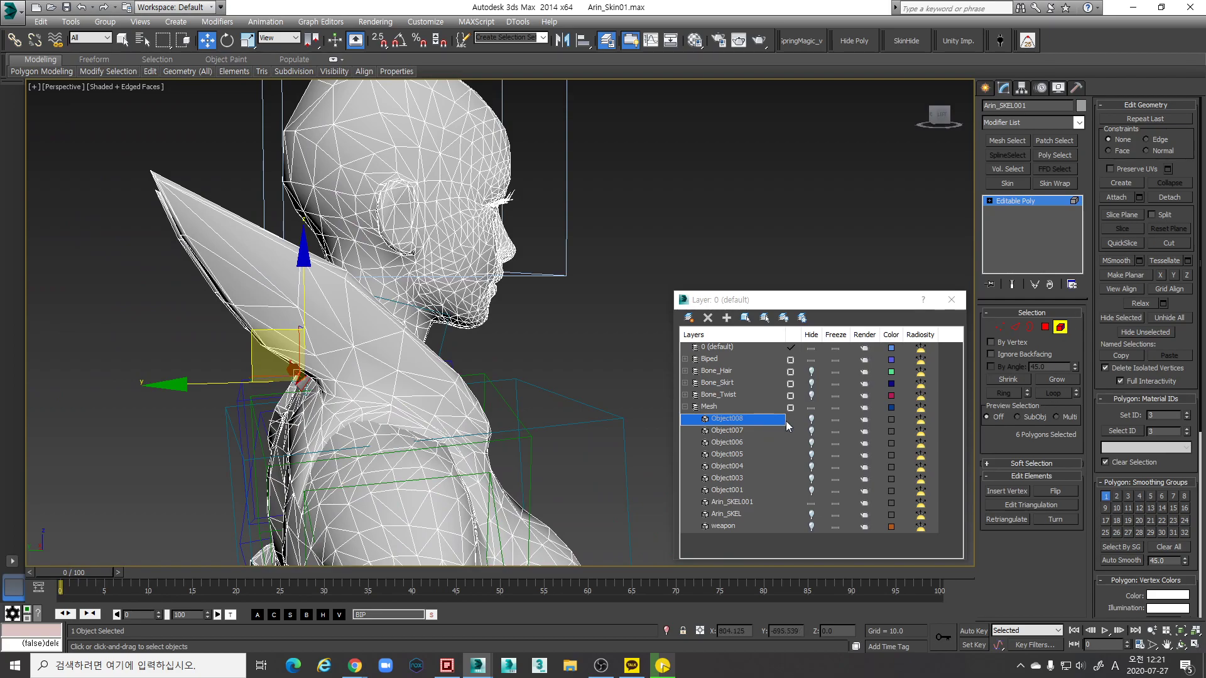
pyautogui.click(811, 419)
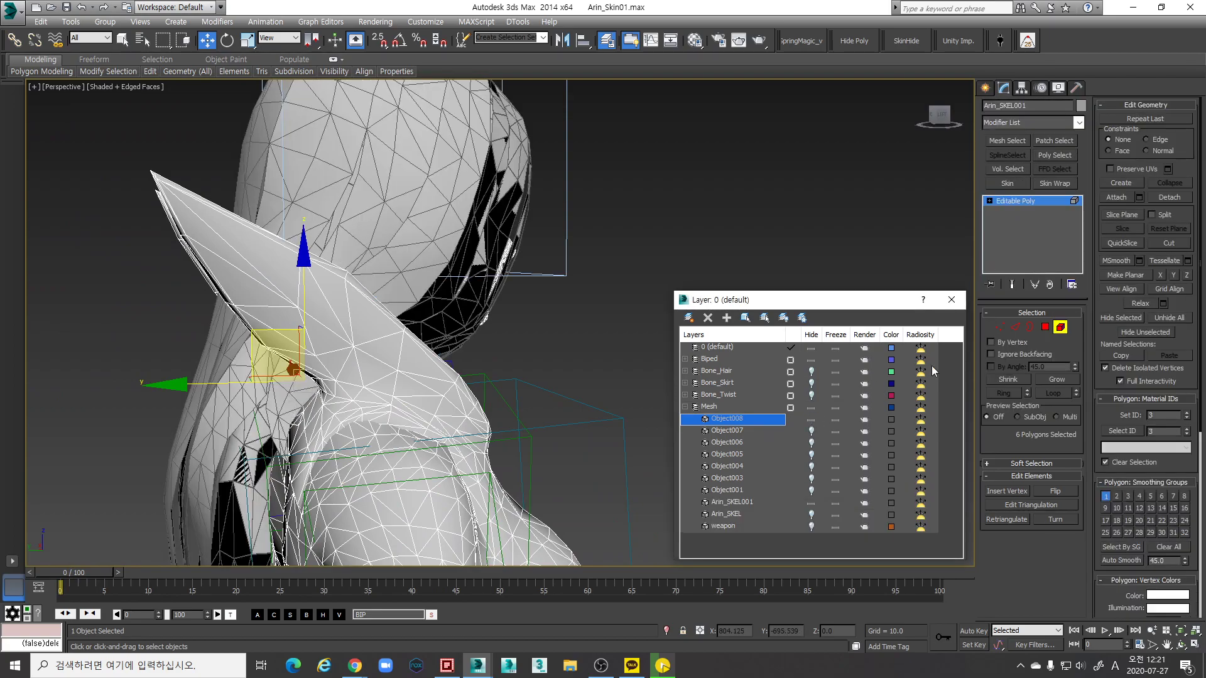
pyautogui.click(1119, 197)
pyautogui.click(431, 149)
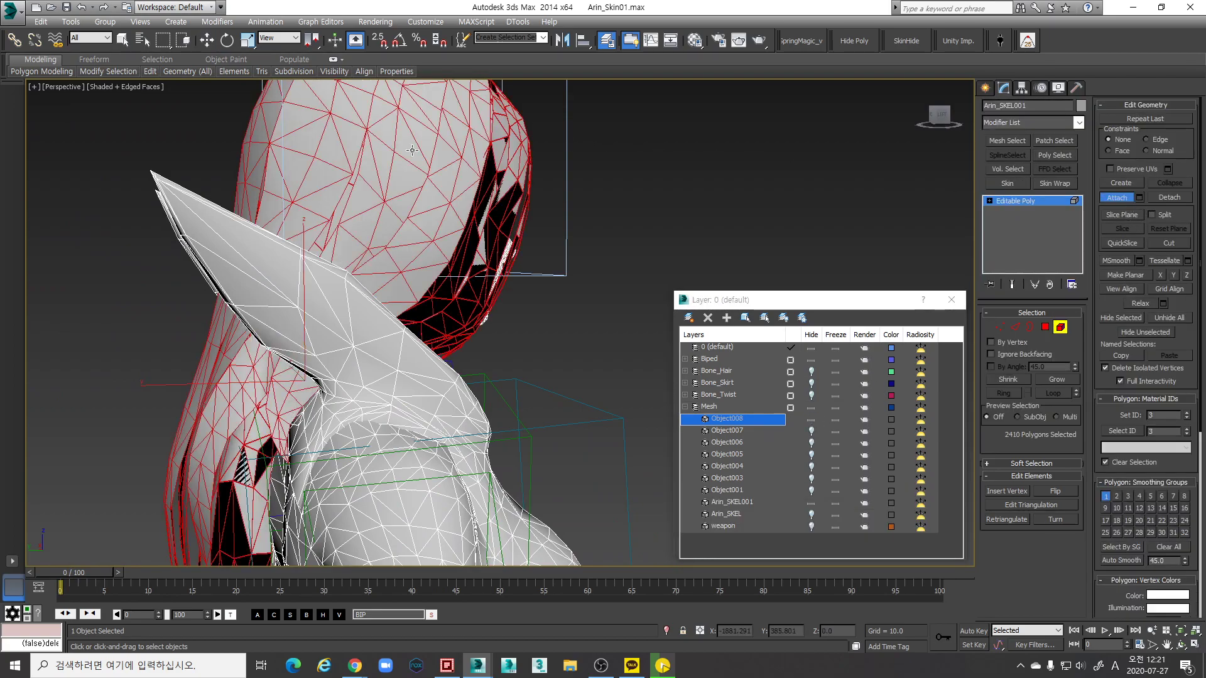
# Detach the hair again as Object008 and unhide it
pyautogui.click(1178, 200)
pyautogui.click(650, 337)
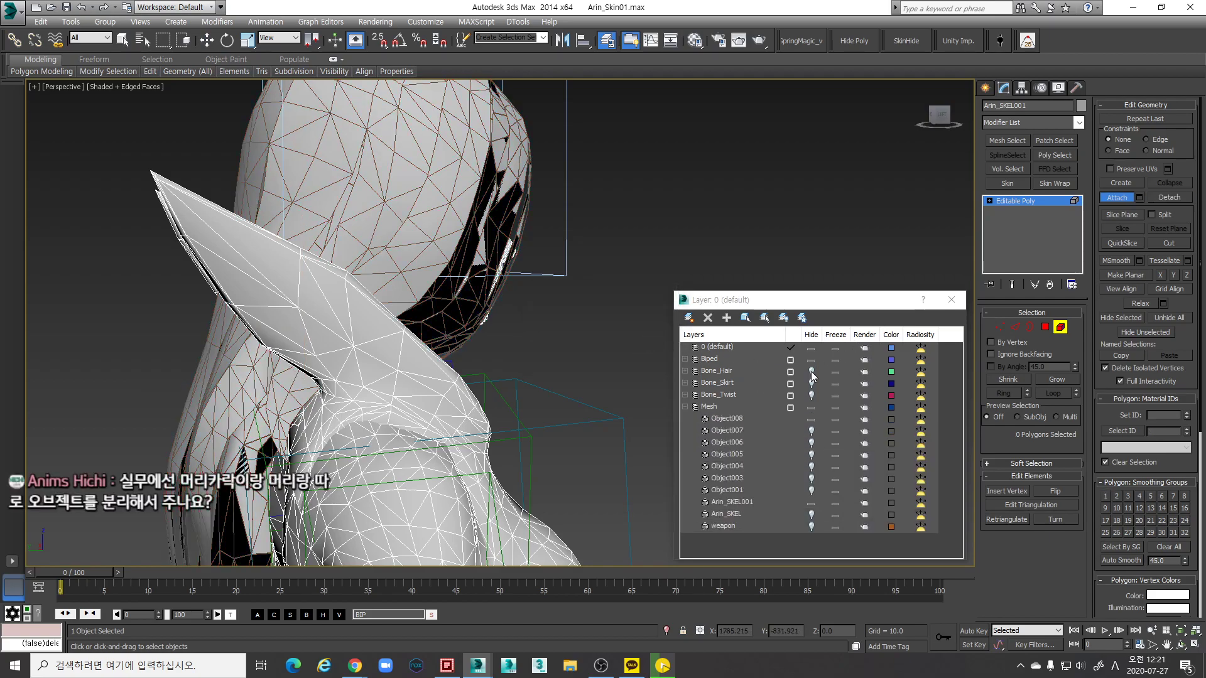
pyautogui.click(810, 419)
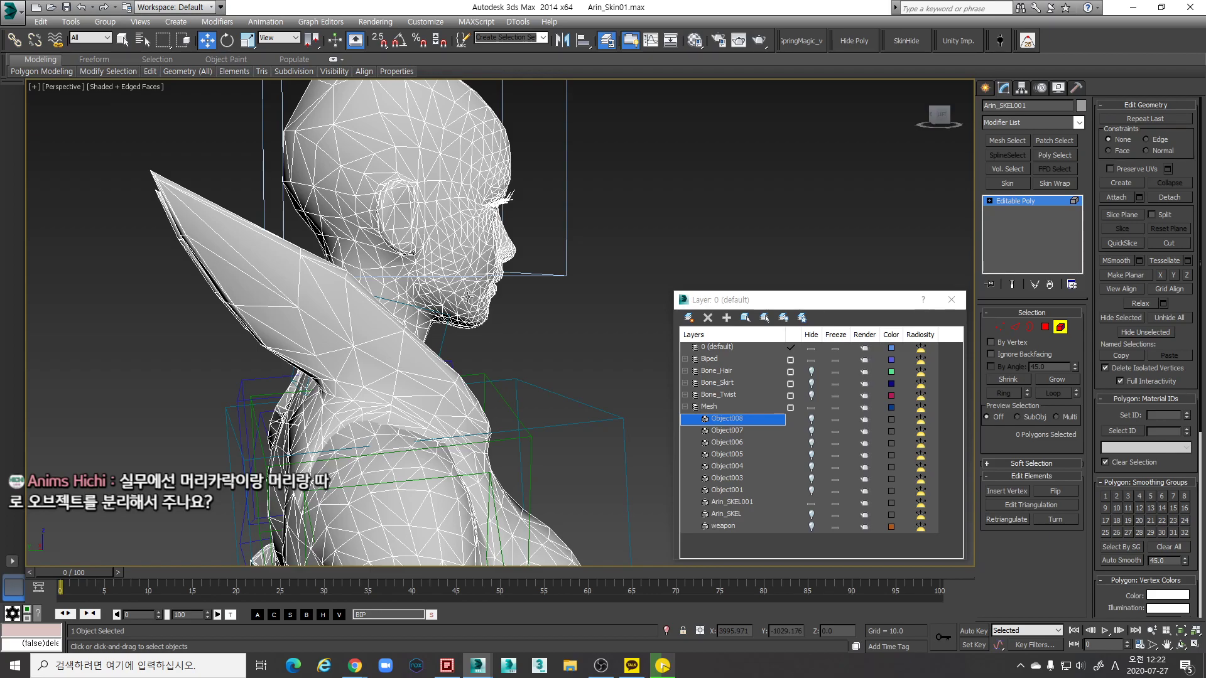
pyautogui.keyDown('alt'); pyautogui.moveTo(581, 348); pyautogui.dragTo(495, 366, button='middle'); pyautogui.keyUp('alt')
pyautogui.scroll(-5, 515, 372)
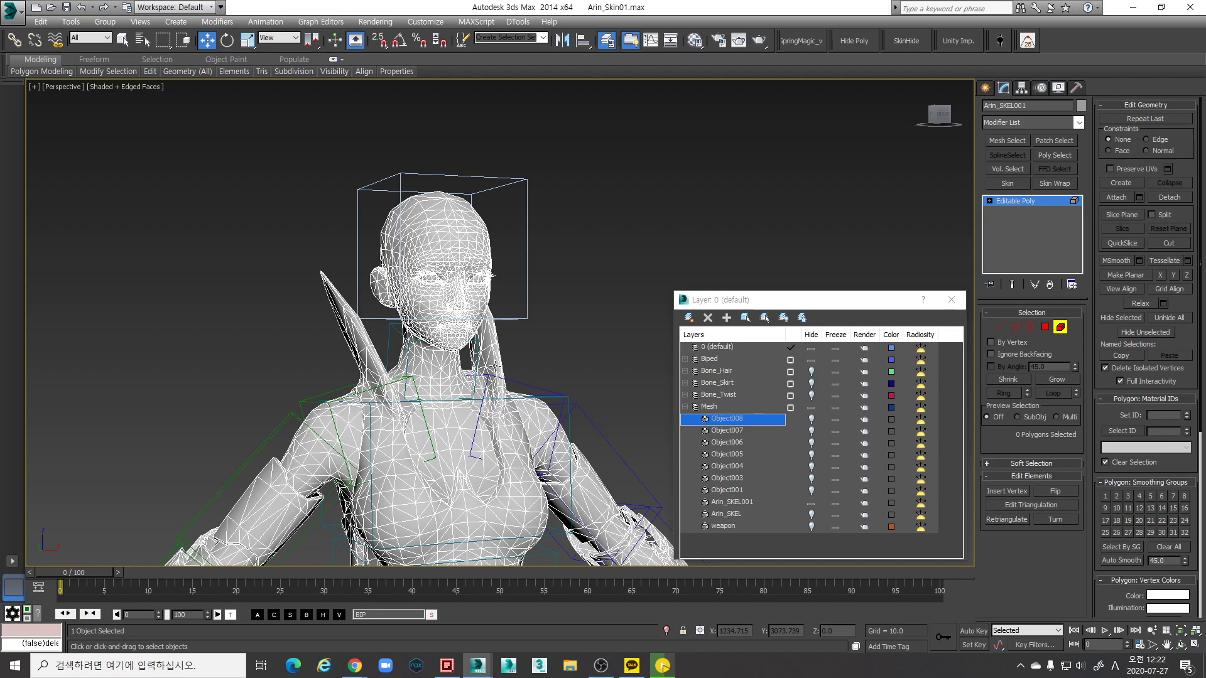
pyautogui.keyDown('alt'); pyautogui.moveTo(484, 344); pyautogui.dragTo(464, 344, button='middle'); pyautogui.keyUp('alt')
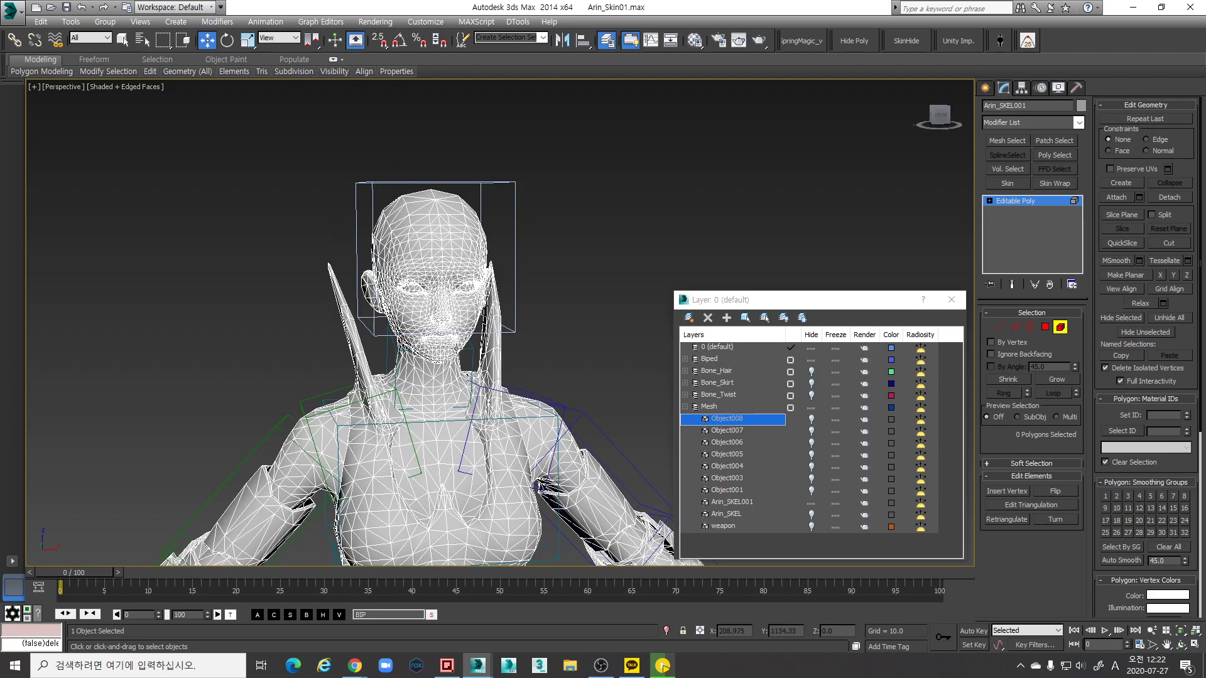
pyautogui.click(811, 419)
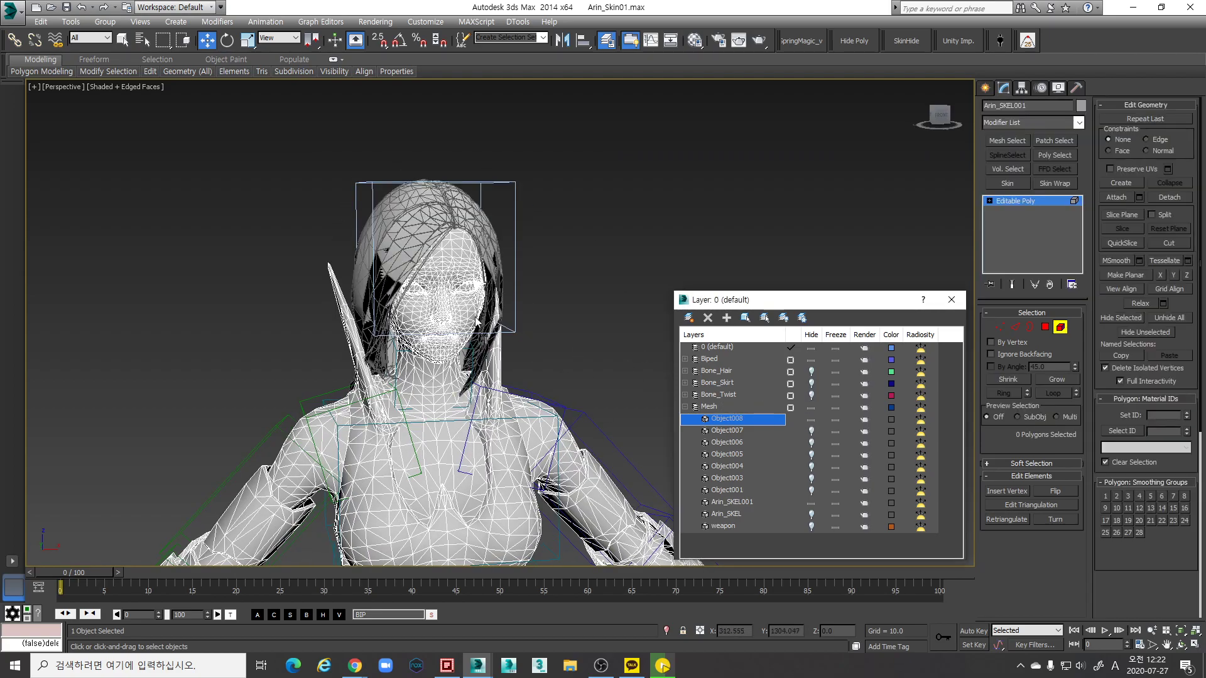
pyautogui.scroll(5, 482, 309)
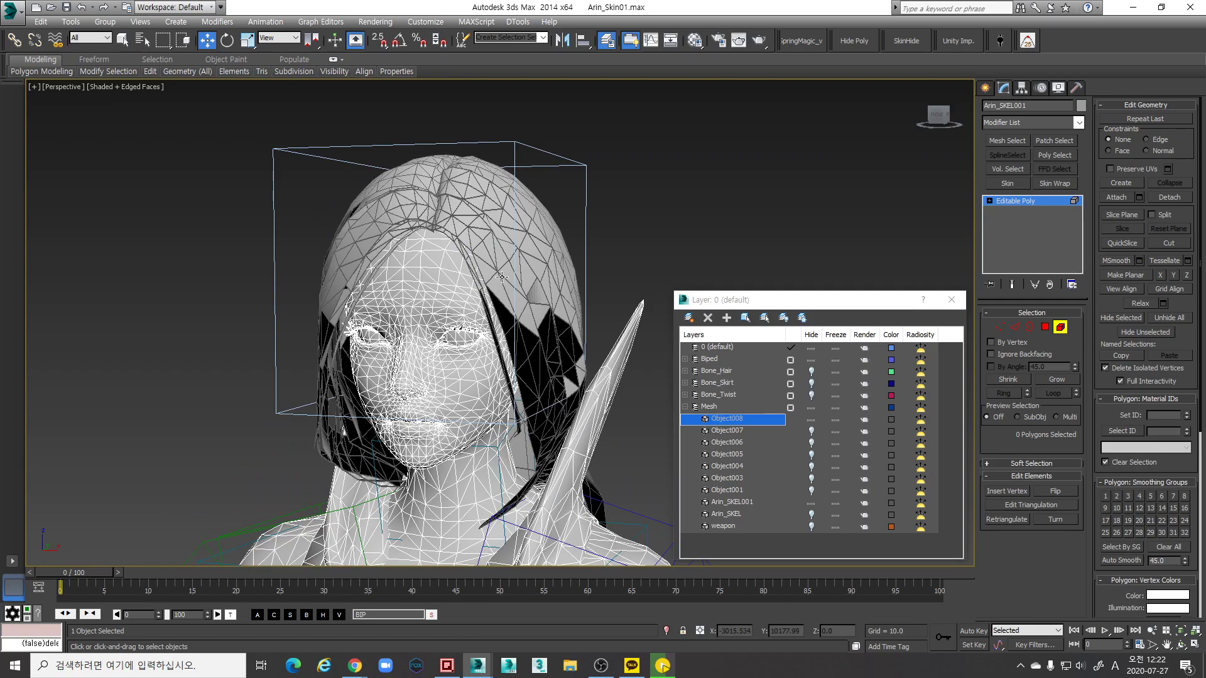
pyautogui.scroll(5, 488, 271)
pyautogui.moveTo(488, 272); pyautogui.dragTo(491, 291, button='middle')
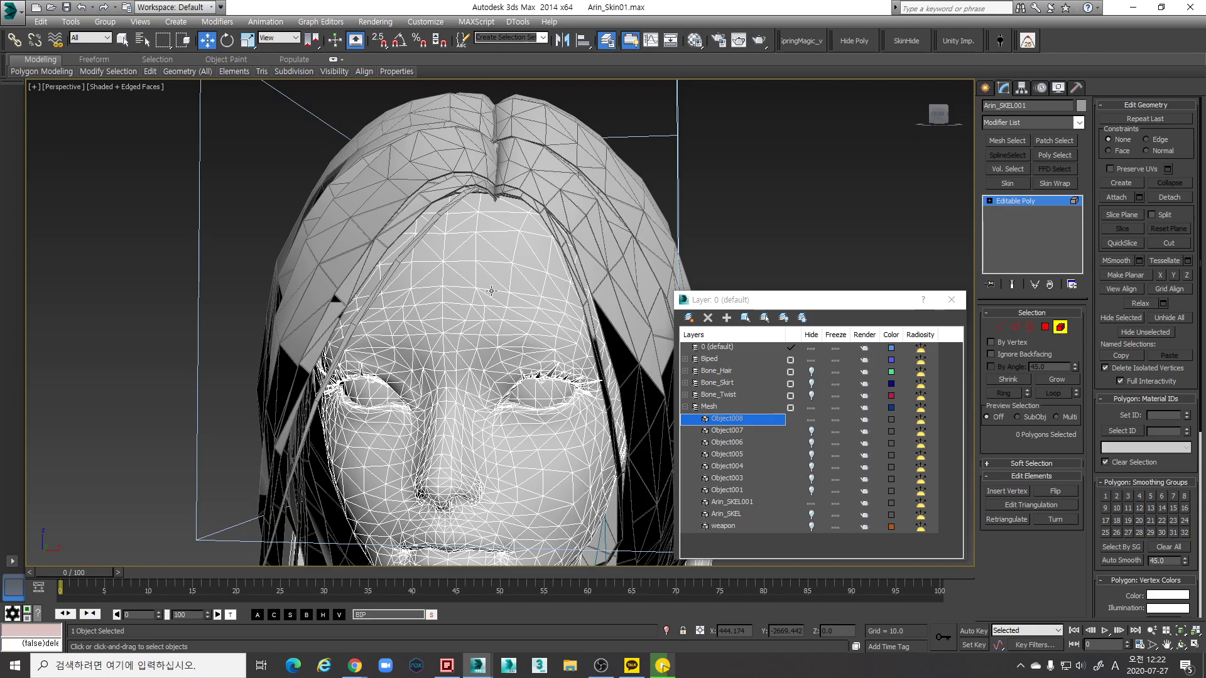
pyautogui.moveTo(543, 223)
pyautogui.keyDown('alt'); pyautogui.mouseDown(button='middle')
pyautogui.moveTo(503, 251)
pyautogui.moveTo(493, 280)
pyautogui.moveTo(479, 270)
pyautogui.mouseUp(button='middle'); pyautogui.keyUp('alt')
pyautogui.press('F3')
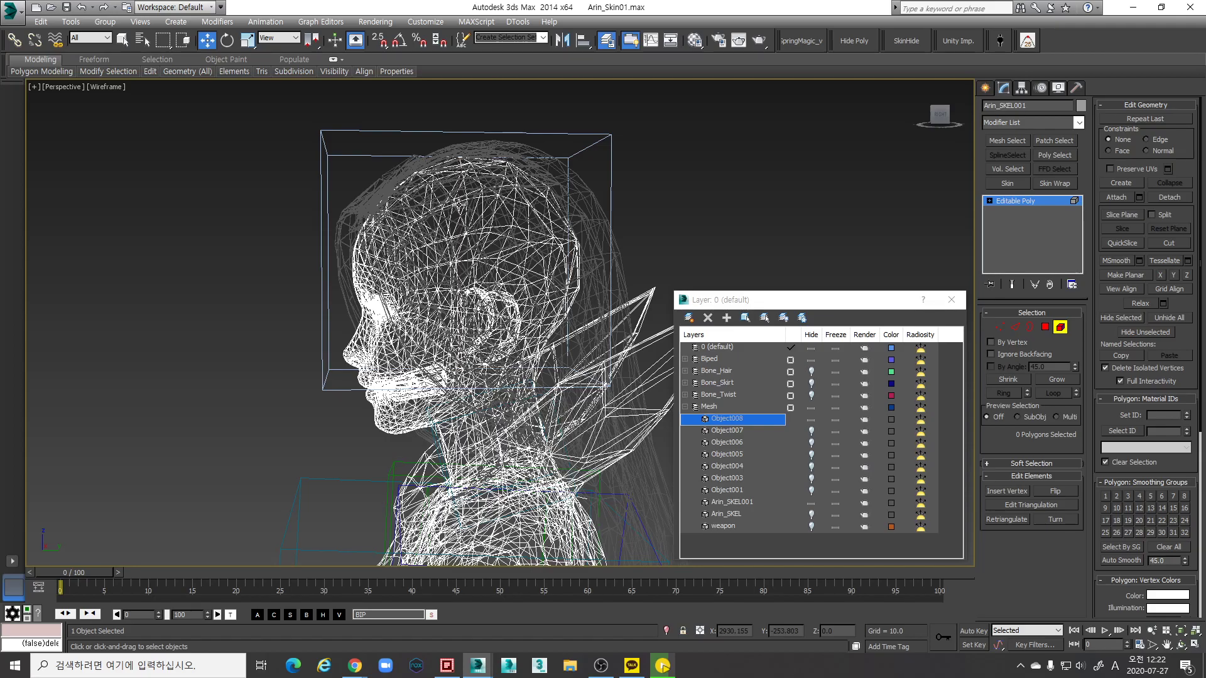
pyautogui.keyDown('alt'); pyautogui.moveTo(476, 204); pyautogui.dragTo(427, 206, button='middle'); pyautogui.keyUp('alt')
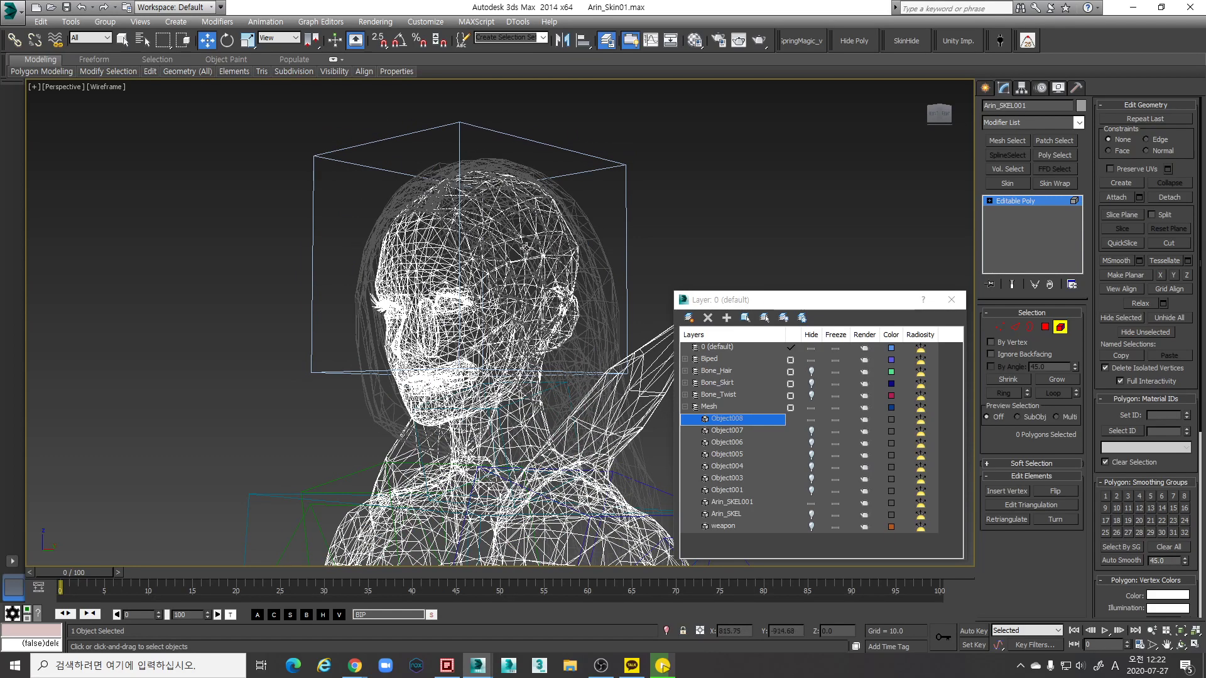
pyautogui.keyDown('alt'); pyautogui.moveTo(560, 251); pyautogui.dragTo(503, 252, button='middle'); pyautogui.keyUp('alt')
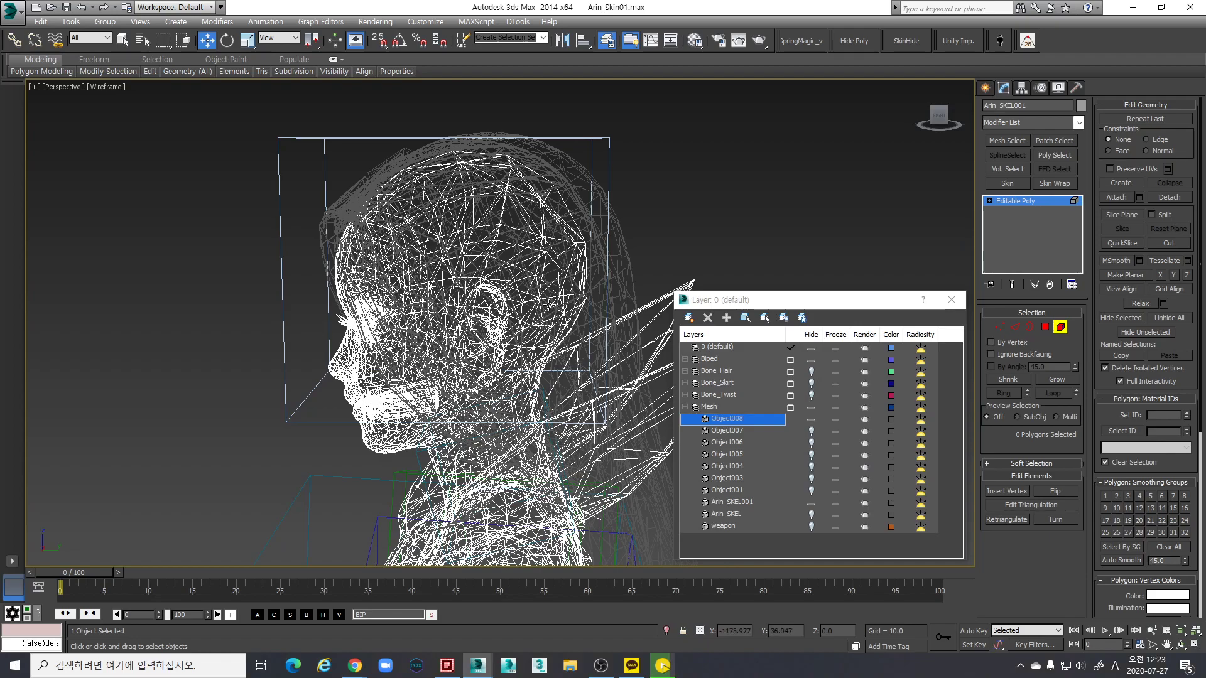
pyautogui.moveTo(474, 304)
pyautogui.keyDown('alt'); pyautogui.mouseDown(button='middle')
pyautogui.moveTo(526, 292)
pyautogui.moveTo(477, 351)
pyautogui.moveTo(563, 345)
pyautogui.moveTo(564, 358)
pyautogui.moveTo(558, 336)
pyautogui.mouseUp(button='middle'); pyautogui.keyUp('alt')
pyautogui.press('F3')
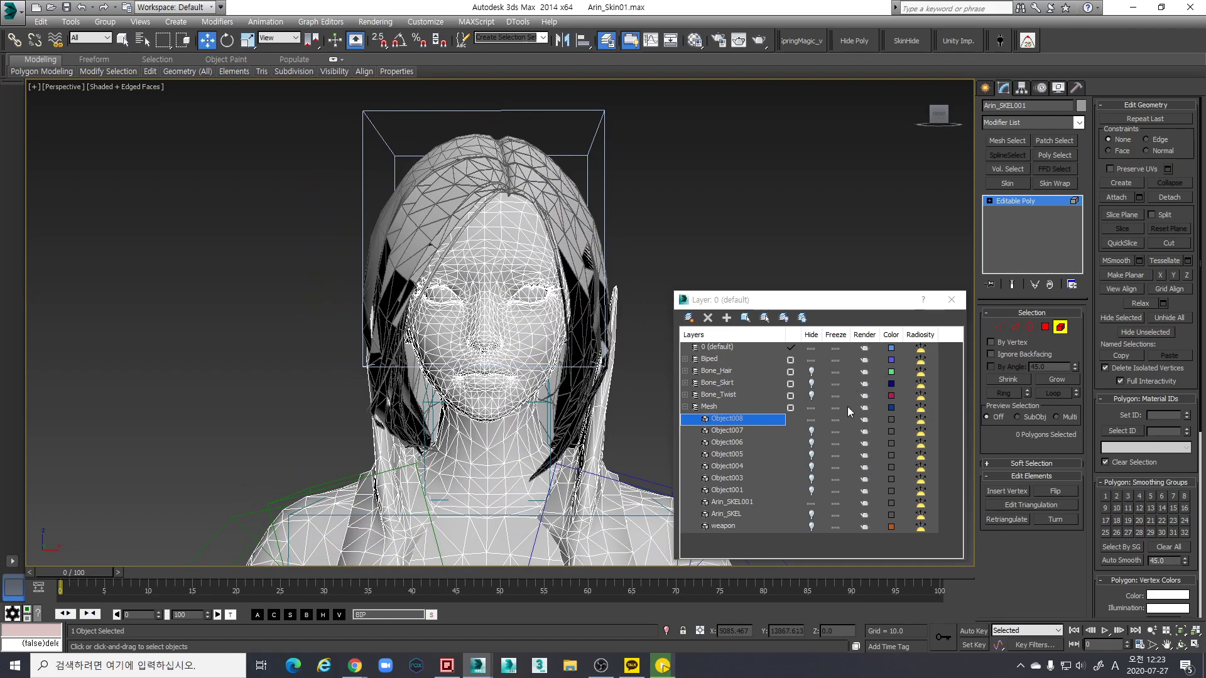
# Hide the hair Object008 and select the shoulder armour polygons on the character's back
pyautogui.click(809, 418)
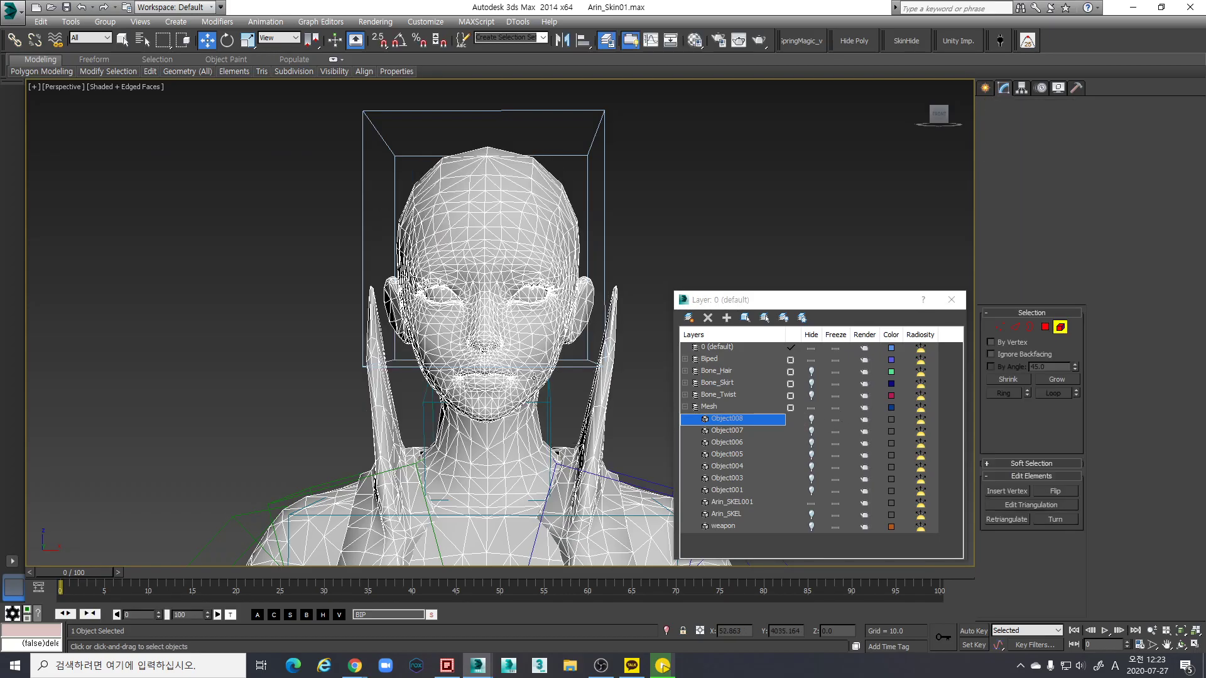
pyautogui.keyDown('alt'); pyautogui.moveTo(534, 327); pyautogui.dragTo(502, 339, button='middle'); pyautogui.keyUp('alt')
pyautogui.scroll(3, 597, 262)
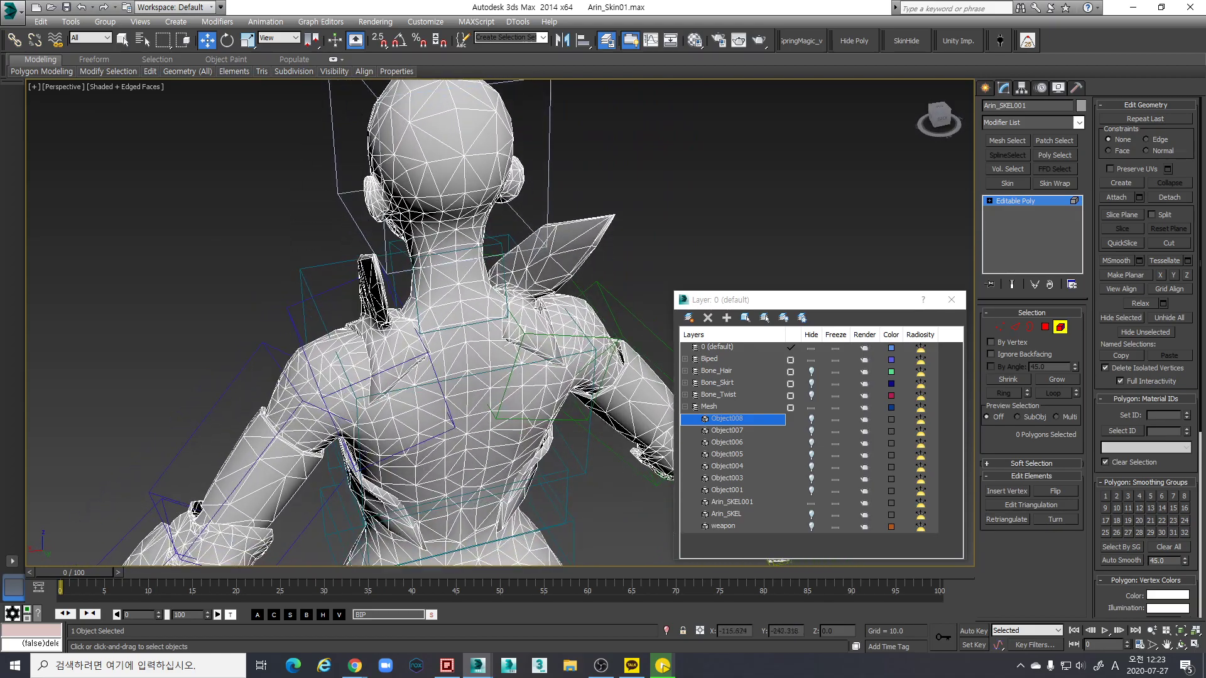
pyautogui.scroll(5, 501, 377)
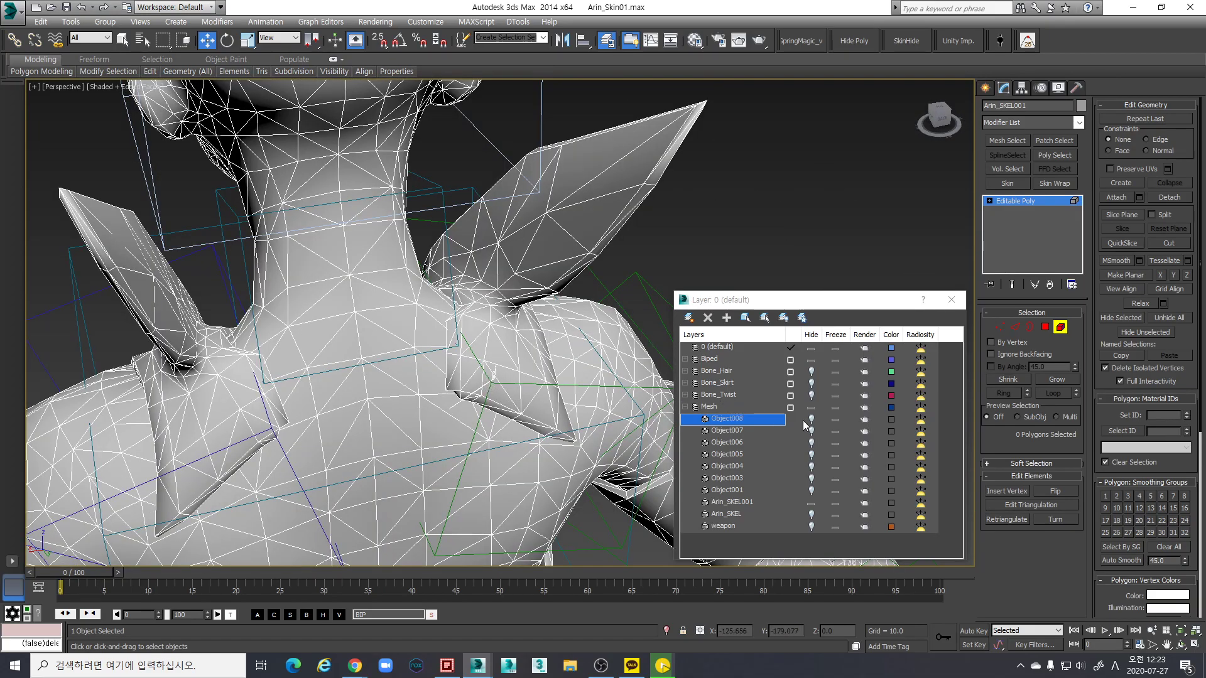
pyautogui.click(496, 384)
pyautogui.scroll(8, 497, 383)
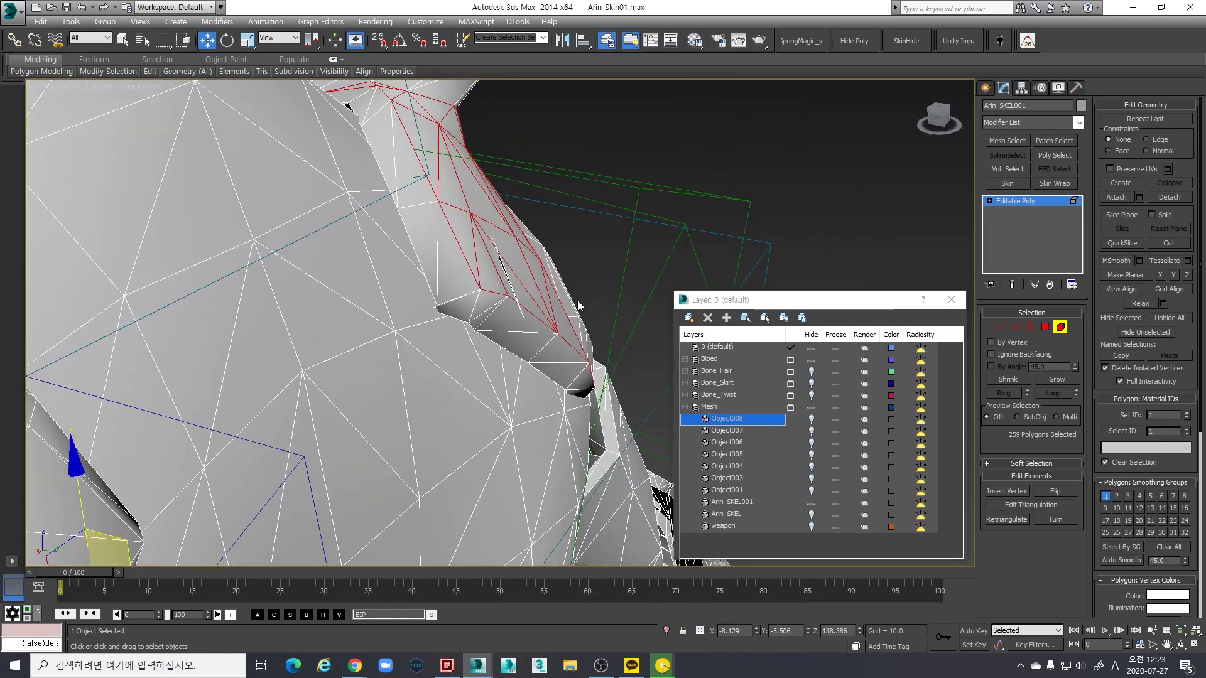
pyautogui.keyDown('alt'); pyautogui.moveTo(578, 306); pyautogui.dragTo(580, 285, button='middle'); pyautogui.keyUp('alt')
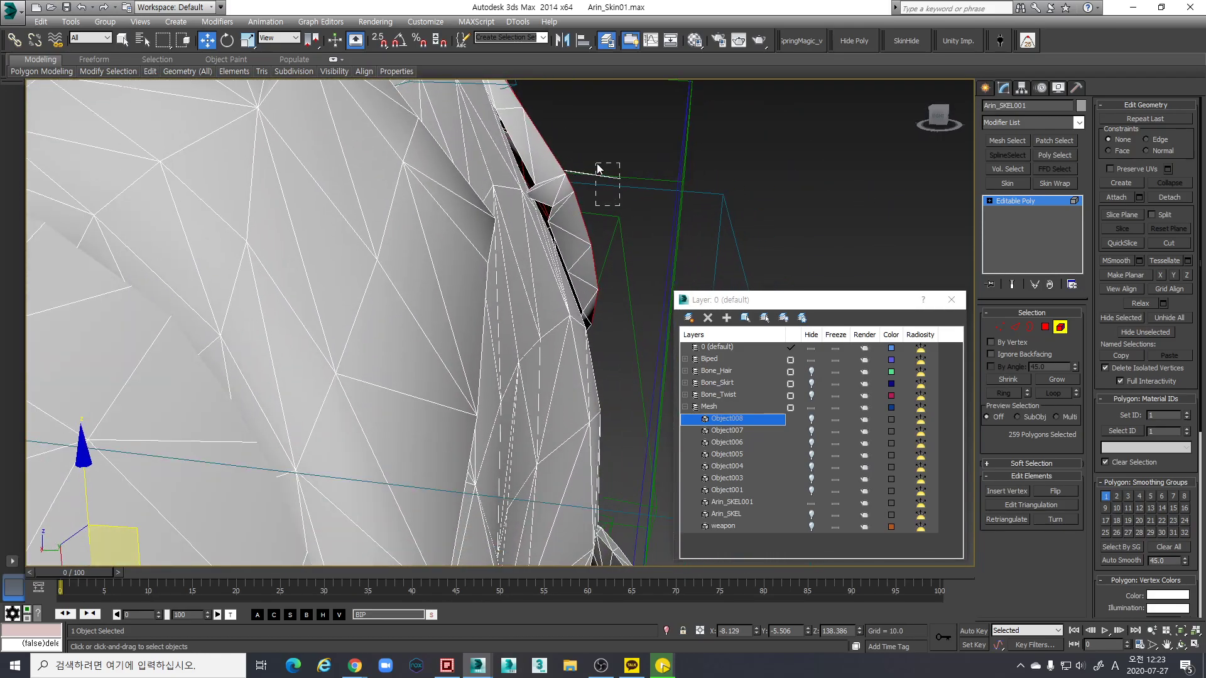
pyautogui.click(598, 169)
pyautogui.scroll(-4, 601, 213)
pyautogui.keyDown('alt'); pyautogui.moveTo(600, 212); pyautogui.dragTo(603, 207, button='middle'); pyautogui.keyUp('alt')
pyautogui.scroll(-5, 603, 208)
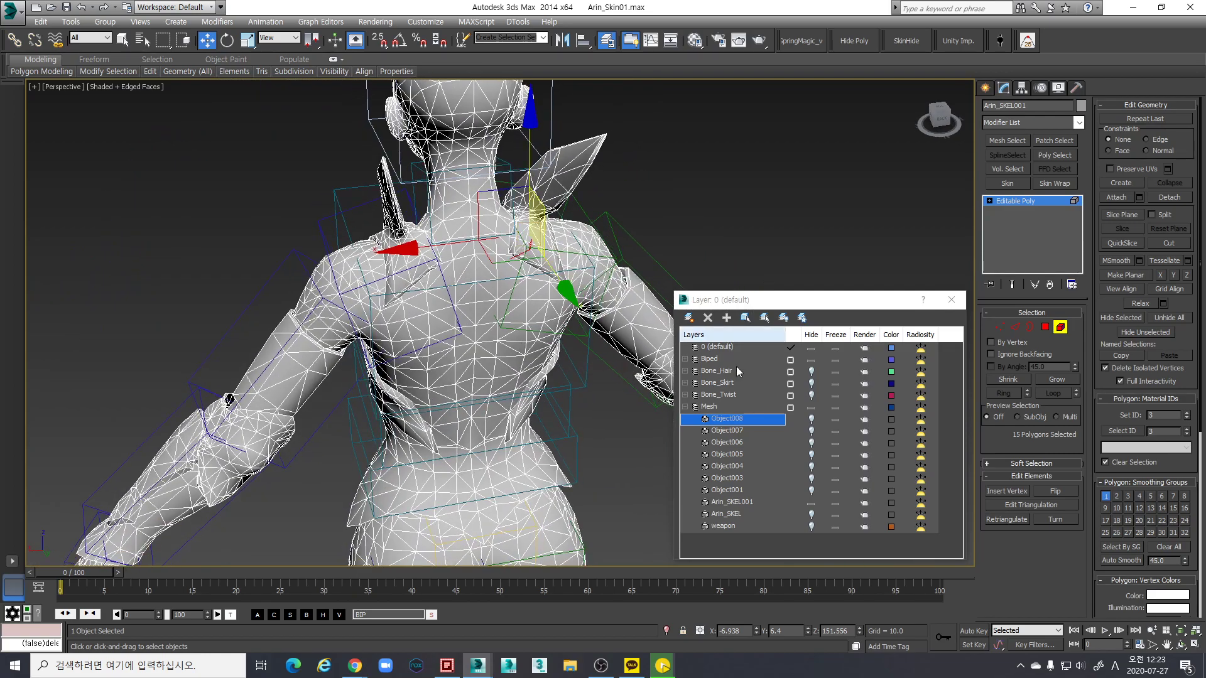
# Unhide Object008, attach it to the body mesh, detach the hair again as Object008, and hide it
pyautogui.click(811, 419)
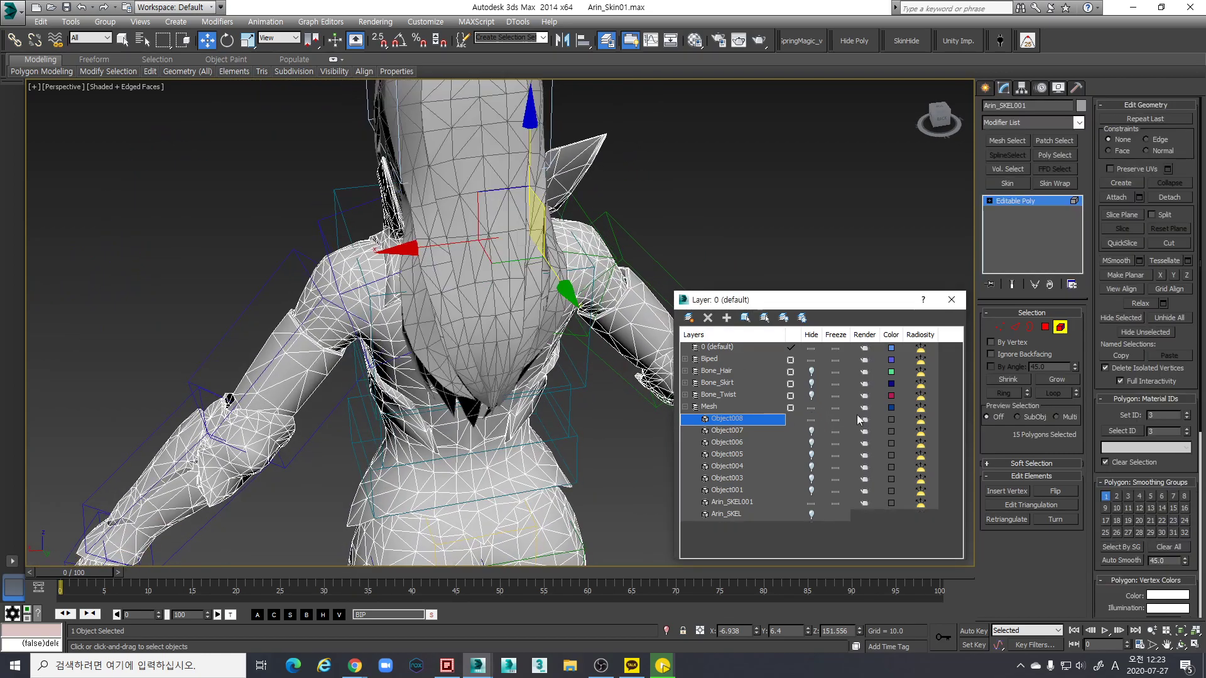
pyautogui.click(1115, 197)
pyautogui.click(492, 209)
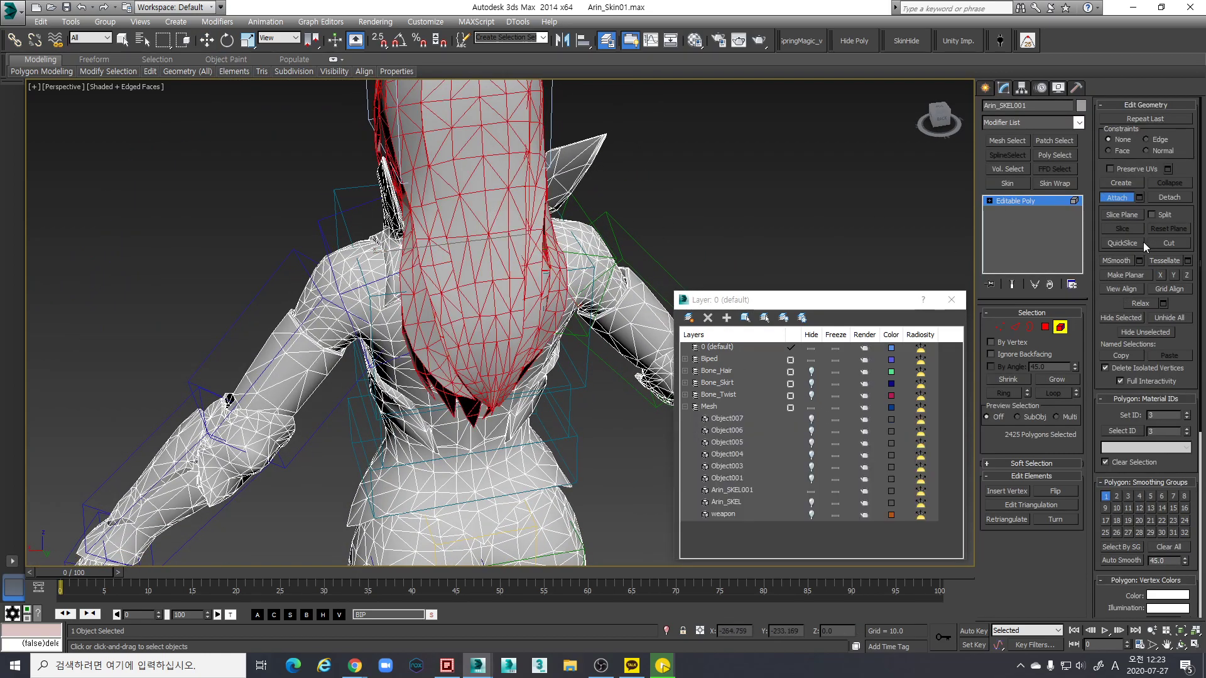
pyautogui.click(1168, 197)
pyautogui.click(642, 338)
pyautogui.click(809, 419)
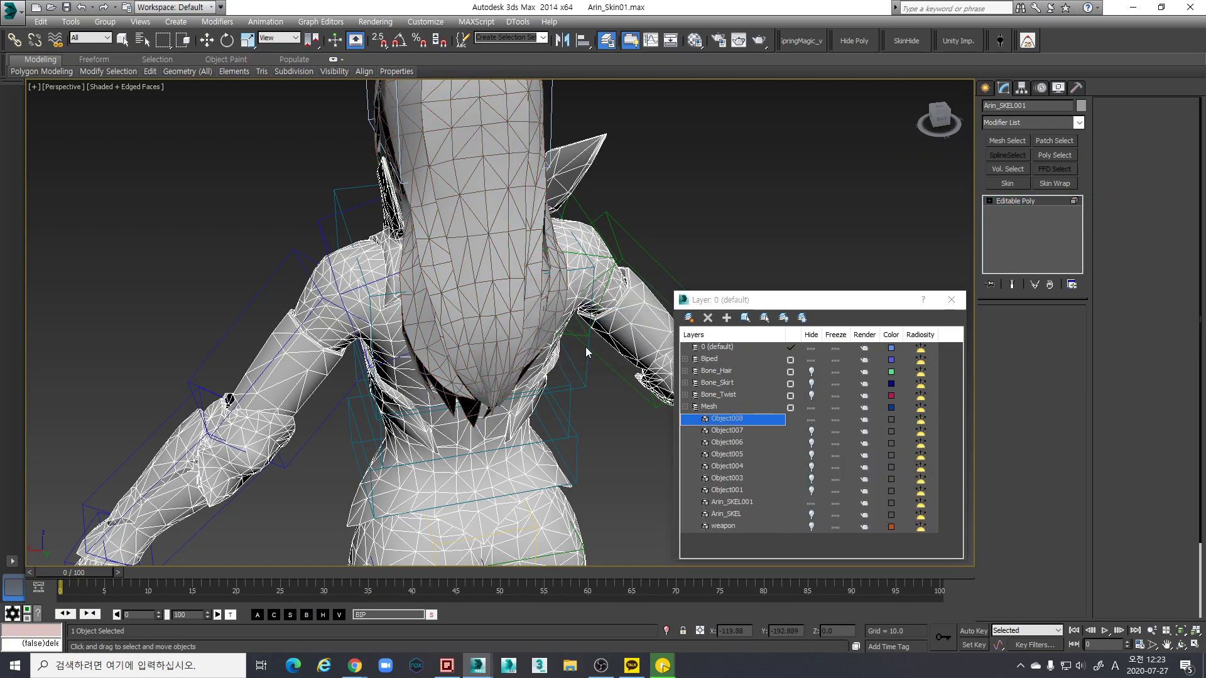
pyautogui.scroll(-5, 491, 326)
pyautogui.keyDown('alt'); pyautogui.moveTo(492, 326); pyautogui.dragTo(546, 248, button='middle'); pyautogui.keyUp('alt')
pyautogui.scroll(5, 546, 249)
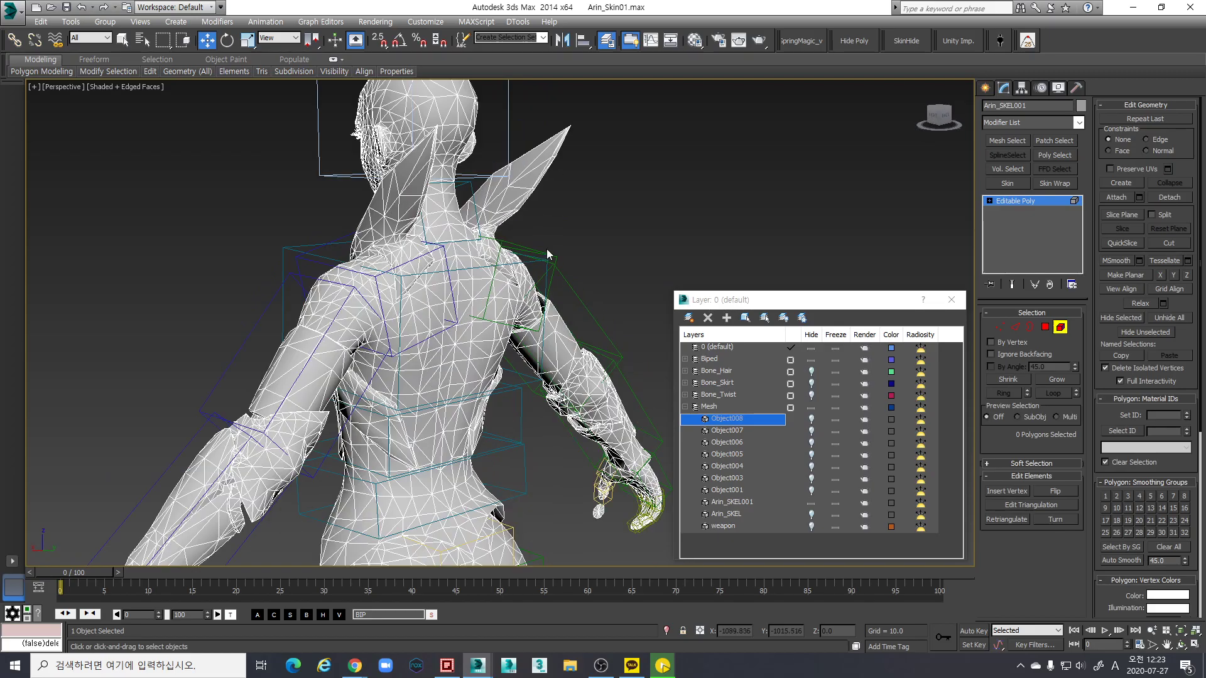
# In Element mode, select the shoulder spike and opposite shoulder armour elements
pyautogui.click(503, 243)
pyautogui.press('5')
pyautogui.scroll(4, 502, 244)
pyautogui.moveTo(477, 264)
pyautogui.keyDown('alt'); pyautogui.mouseDown(button='middle')
pyautogui.moveTo(445, 293)
pyautogui.moveTo(555, 237)
pyautogui.moveTo(484, 351)
pyautogui.moveTo(345, 350)
pyautogui.moveTo(512, 357)
pyautogui.moveTo(443, 314)
pyautogui.moveTo(636, 172)
pyautogui.moveTo(620, 209)
pyautogui.moveTo(574, 253)
pyautogui.moveTo(529, 255)
pyautogui.moveTo(580, 259)
pyautogui.moveTo(594, 240)
pyautogui.moveTo(630, 233)
pyautogui.moveTo(608, 202)
pyautogui.moveTo(565, 211)
pyautogui.moveTo(129, 436)
pyautogui.moveTo(324, 299)
pyautogui.moveTo(318, 288)
pyautogui.moveTo(129, 435)
pyautogui.moveTo(550, 227)
pyautogui.moveTo(634, 214)
pyautogui.mouseUp(button='middle'); pyautogui.keyUp('alt')
pyautogui.keyDown('ctrl'); pyautogui.click(483, 352); pyautogui.keyUp('ctrl')
pyautogui.keyDown('alt'); pyautogui.click(452, 342); pyautogui.keyUp('alt')
pyautogui.press('F3')
pyautogui.press('F3')
pyautogui.press('F3')
pyautogui.press('F3')
pyautogui.keyDown('ctrl'); pyautogui.click(538, 228); pyautogui.keyUp('ctrl')
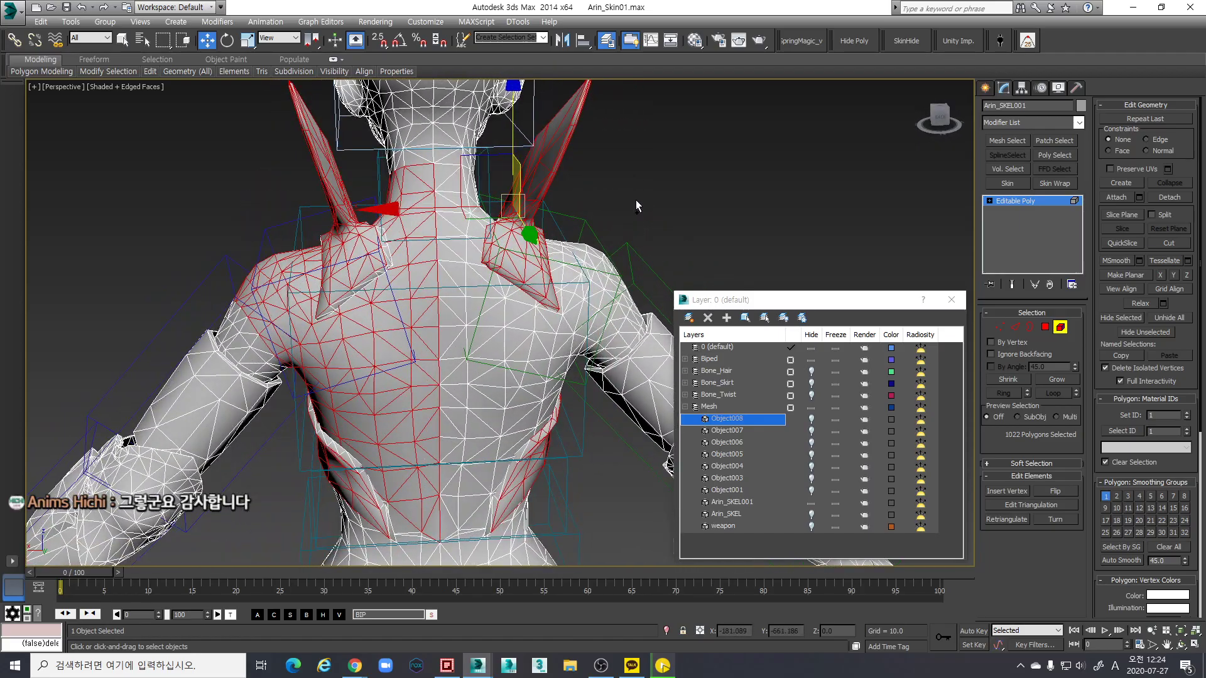
pyautogui.keyDown('ctrl'); pyautogui.moveTo(506, 239); pyautogui.dragTo(504, 234); pyautogui.keyUp('ctrl')
pyautogui.keyDown('alt'); pyautogui.moveTo(504, 234); pyautogui.dragTo(281, 200, button='middle'); pyautogui.keyUp('alt')
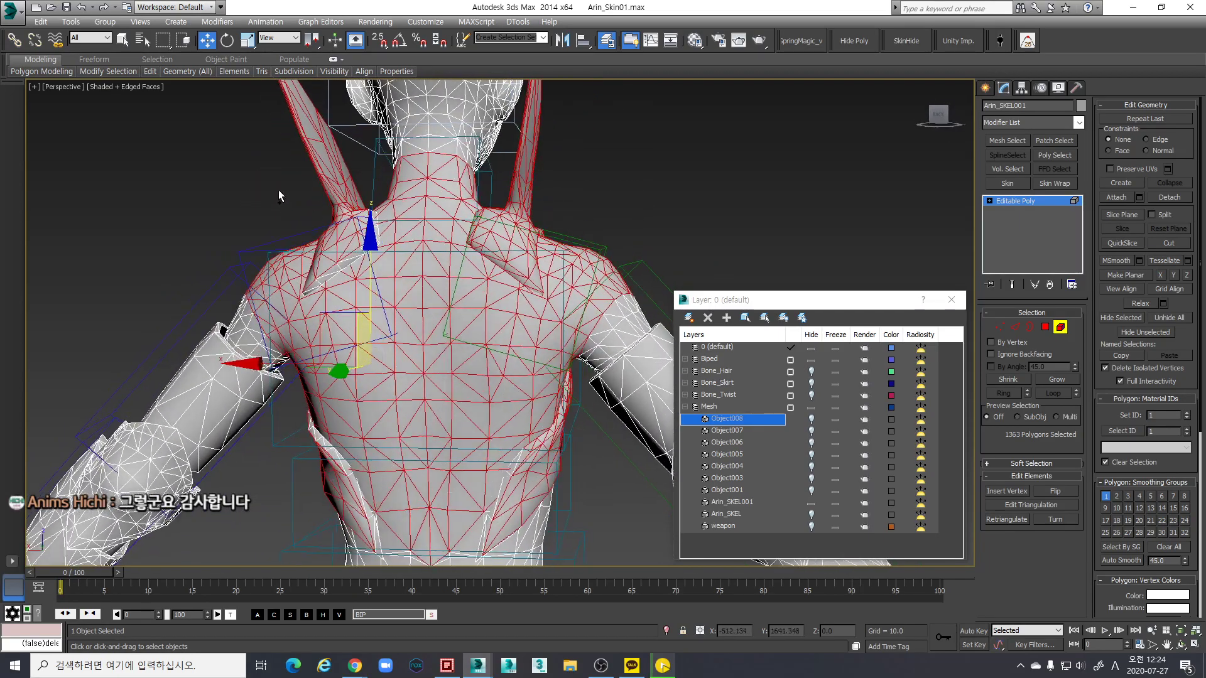
# Refine the armour selection in wireframe, dropping torso and back polygons and adding the chest armour
pyautogui.moveTo(396, 287)
pyautogui.keyDown('alt'); pyautogui.mouseDown(button='middle')
pyautogui.moveTo(618, 300)
pyautogui.moveTo(459, 279)
pyautogui.mouseUp(button='middle'); pyautogui.keyUp('alt')
pyautogui.press('F3')
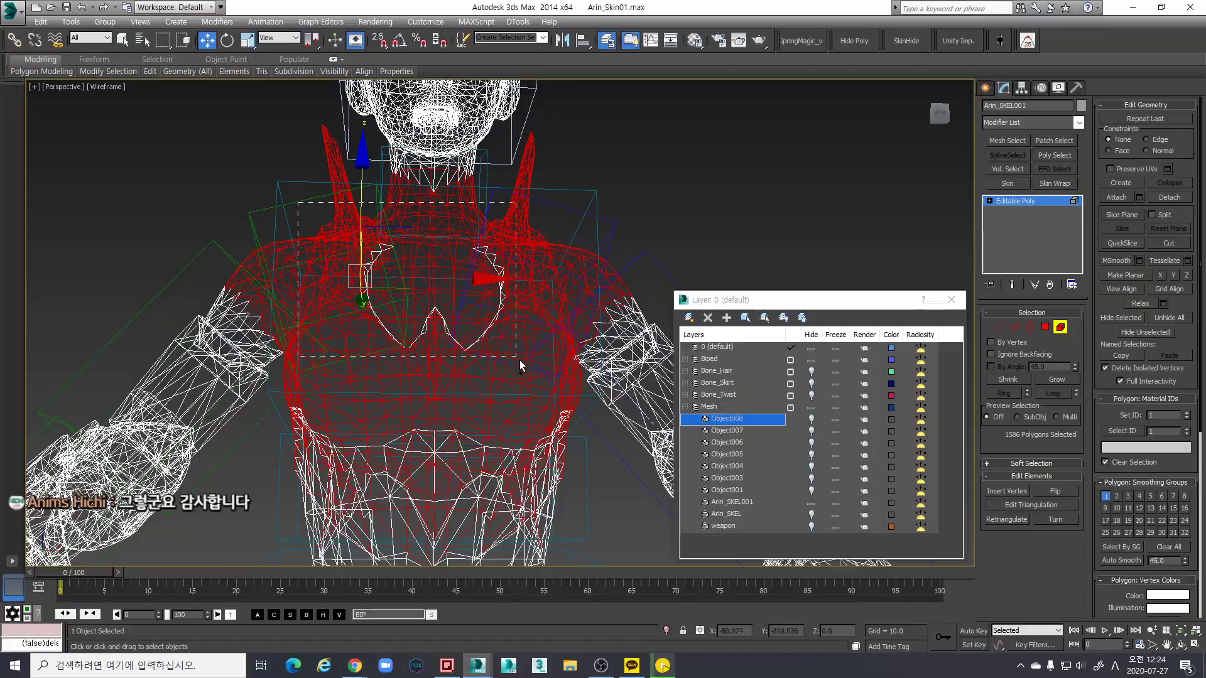
pyautogui.moveTo(535, 364)
pyautogui.mouseDown(button='middle')
pyautogui.moveTo(531, 342)
pyautogui.moveTo(431, 302)
pyautogui.moveTo(653, 331)
pyautogui.moveTo(371, 327)
pyautogui.mouseUp(button='middle')
pyautogui.press('F3')
pyautogui.keyDown('alt'); pyautogui.click(475, 331); pyautogui.keyUp('alt')
pyautogui.press('F3')
pyautogui.press('F3')
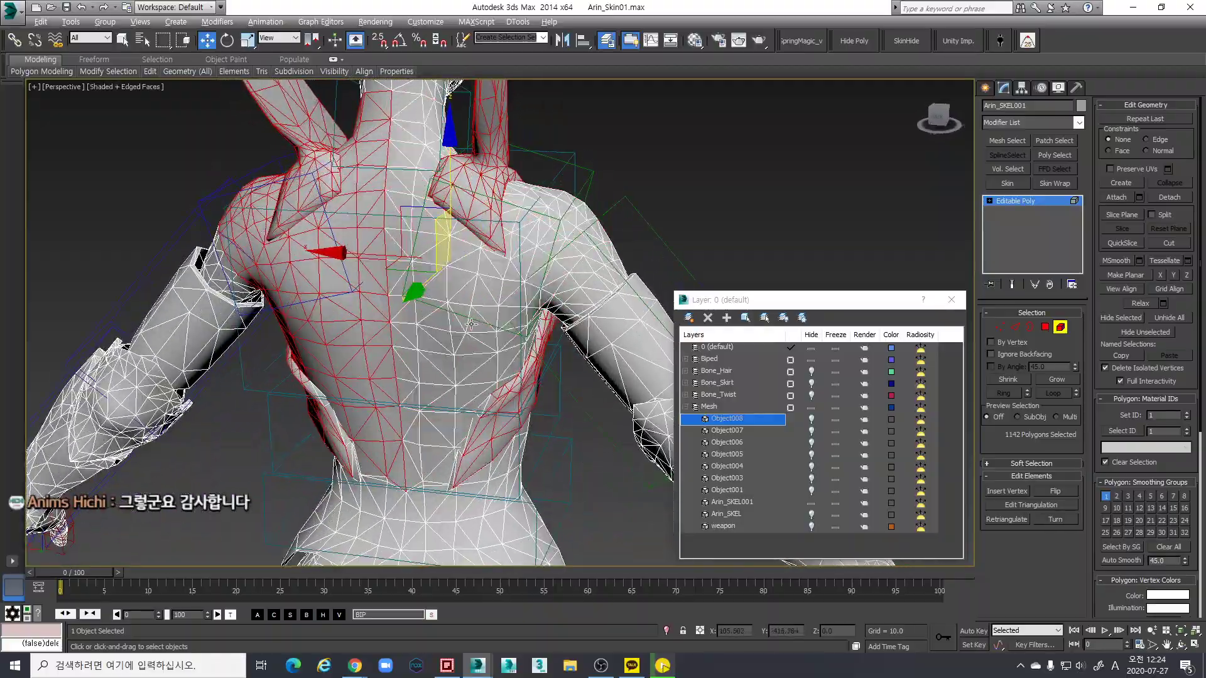
pyautogui.keyDown('alt'); pyautogui.click(368, 327); pyautogui.keyUp('alt')
pyautogui.press('F3')
pyautogui.moveTo(489, 324)
pyautogui.keyDown('alt'); pyautogui.mouseDown(button='middle')
pyautogui.moveTo(340, 320)
pyautogui.moveTo(356, 308)
pyautogui.moveTo(317, 301)
pyautogui.moveTo(419, 277)
pyautogui.moveTo(442, 326)
pyautogui.moveTo(432, 350)
pyautogui.mouseUp(button='middle'); pyautogui.keyUp('alt')
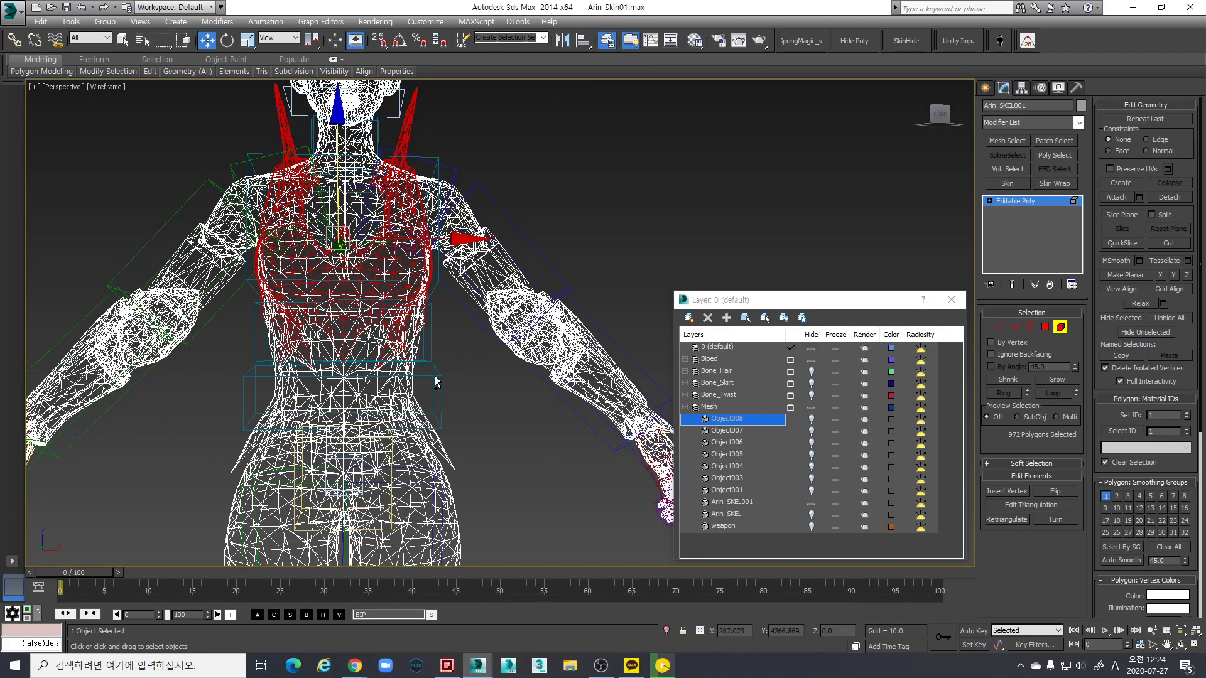
pyautogui.keyDown('ctrl'); pyautogui.moveTo(251, 290); pyautogui.dragTo(293, 306); pyautogui.keyUp('ctrl')
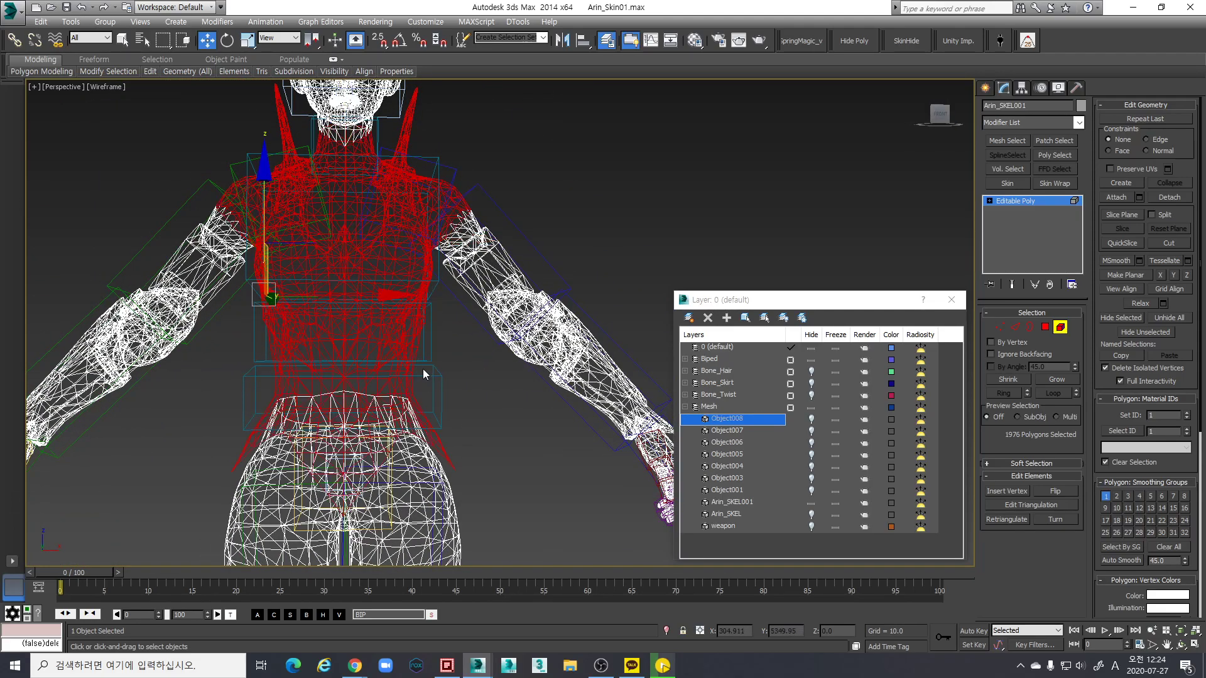
pyautogui.press('F3')
pyautogui.moveTo(280, 425)
pyautogui.keyDown('alt'); pyautogui.mouseDown(button='middle')
pyautogui.moveTo(422, 228)
pyautogui.moveTo(463, 210)
pyautogui.moveTo(508, 231)
pyautogui.moveTo(548, 218)
pyautogui.moveTo(555, 176)
pyautogui.moveTo(569, 178)
pyautogui.moveTo(307, 247)
pyautogui.moveTo(588, 325)
pyautogui.mouseUp(button='middle'); pyautogui.keyUp('alt')
pyautogui.scroll(2, 307, 247)
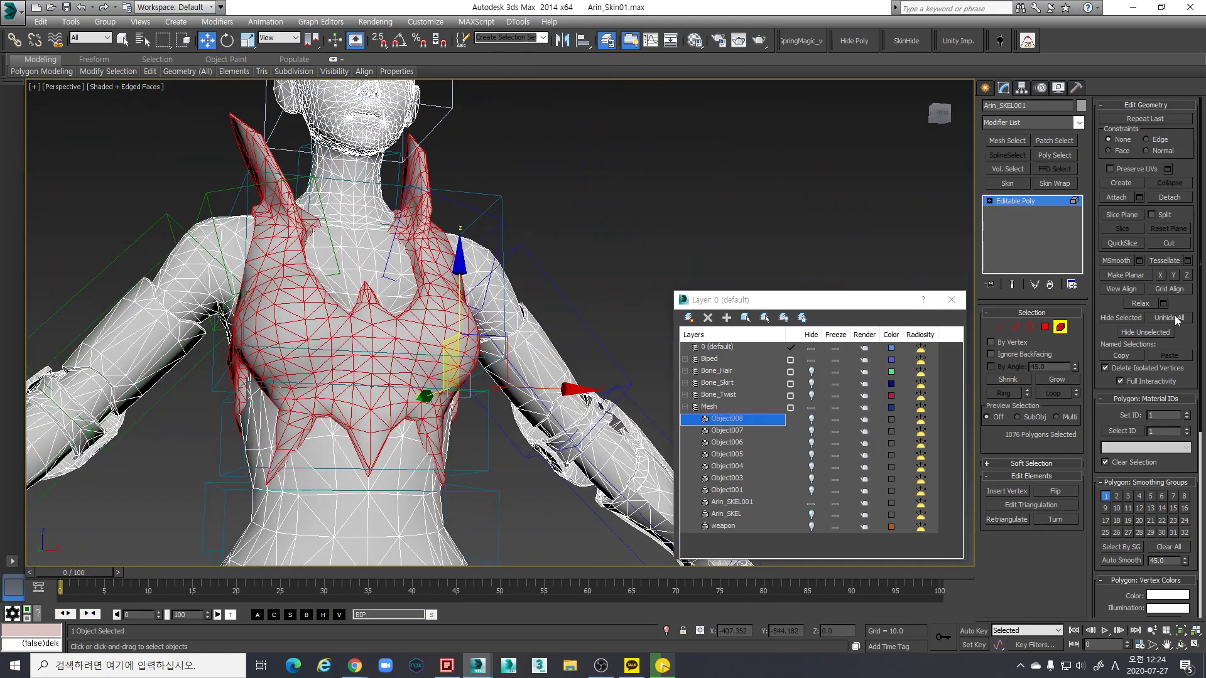
# Detach the selected armour as Object009 and hide it in the Layer manager
pyautogui.click(1164, 201)
pyautogui.click(658, 337)
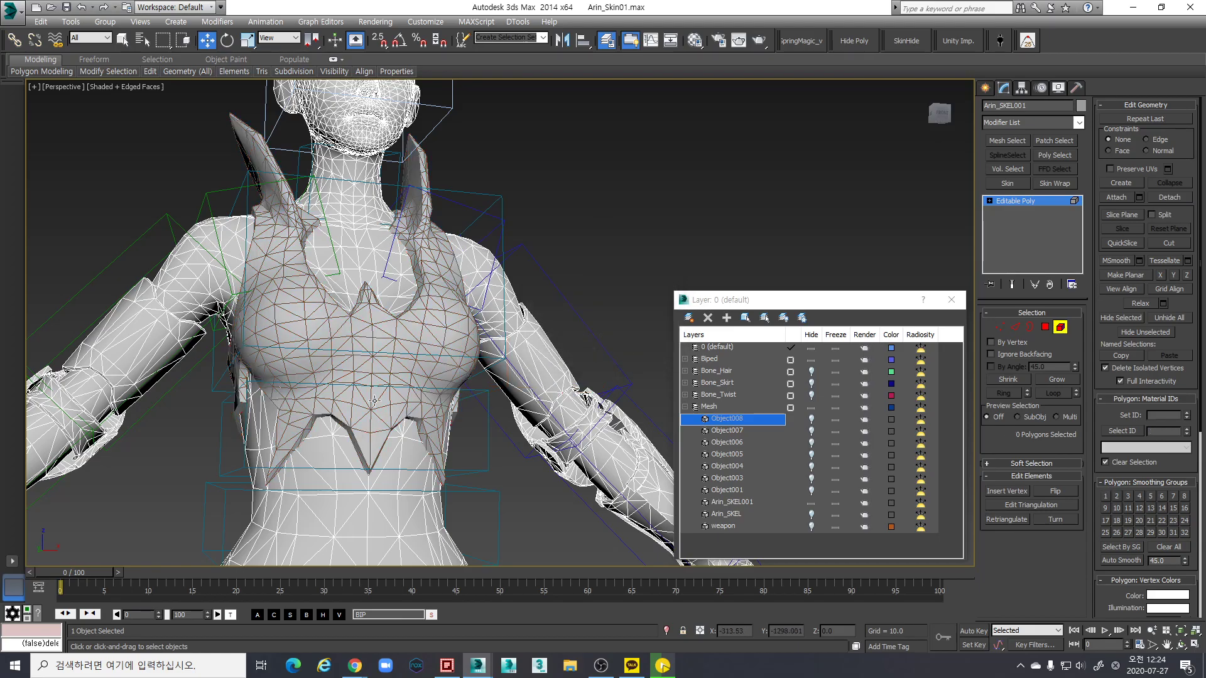
pyautogui.click(812, 418)
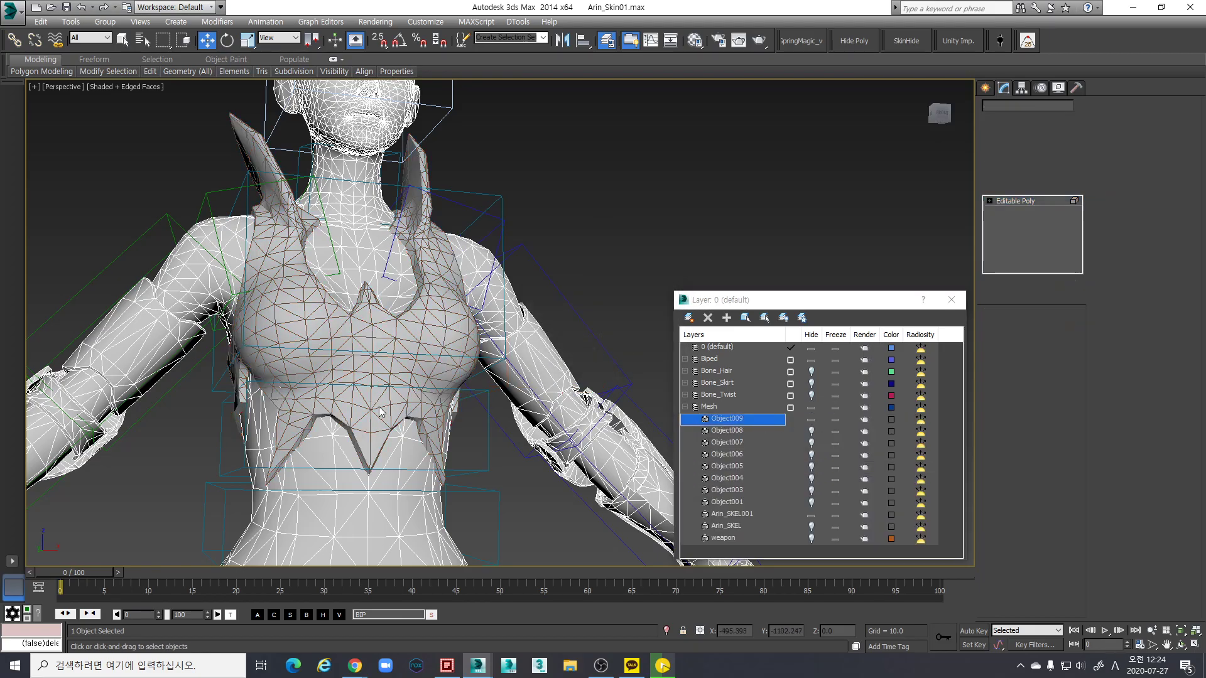
pyautogui.keyDown('alt'); pyautogui.moveTo(390, 377); pyautogui.dragTo(578, 408, button='middle'); pyautogui.keyUp('alt')
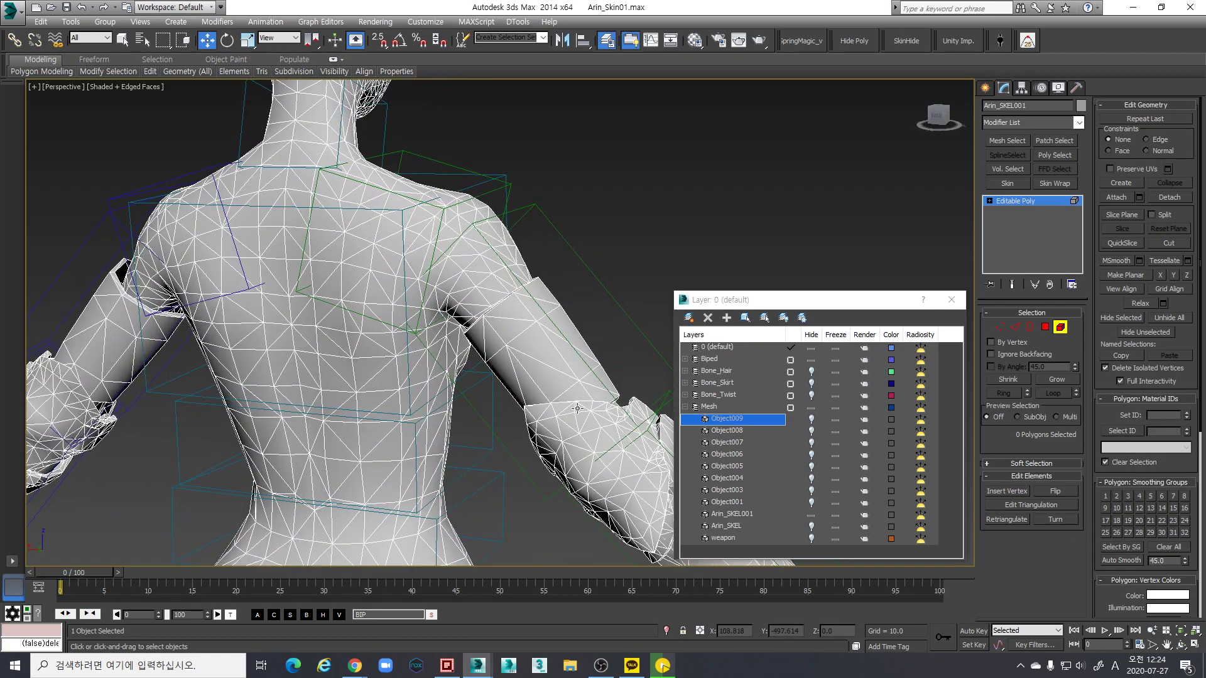
pyautogui.scroll(-5, 422, 368)
pyautogui.keyDown('alt'); pyautogui.moveTo(422, 368); pyautogui.dragTo(621, 289, button='middle'); pyautogui.keyUp('alt')
pyautogui.scroll(5, 387, 283)
pyautogui.keyDown('alt'); pyautogui.moveTo(387, 284); pyautogui.dragTo(546, 296, button='middle'); pyautogui.keyUp('alt')
pyautogui.scroll(-6, 545, 295)
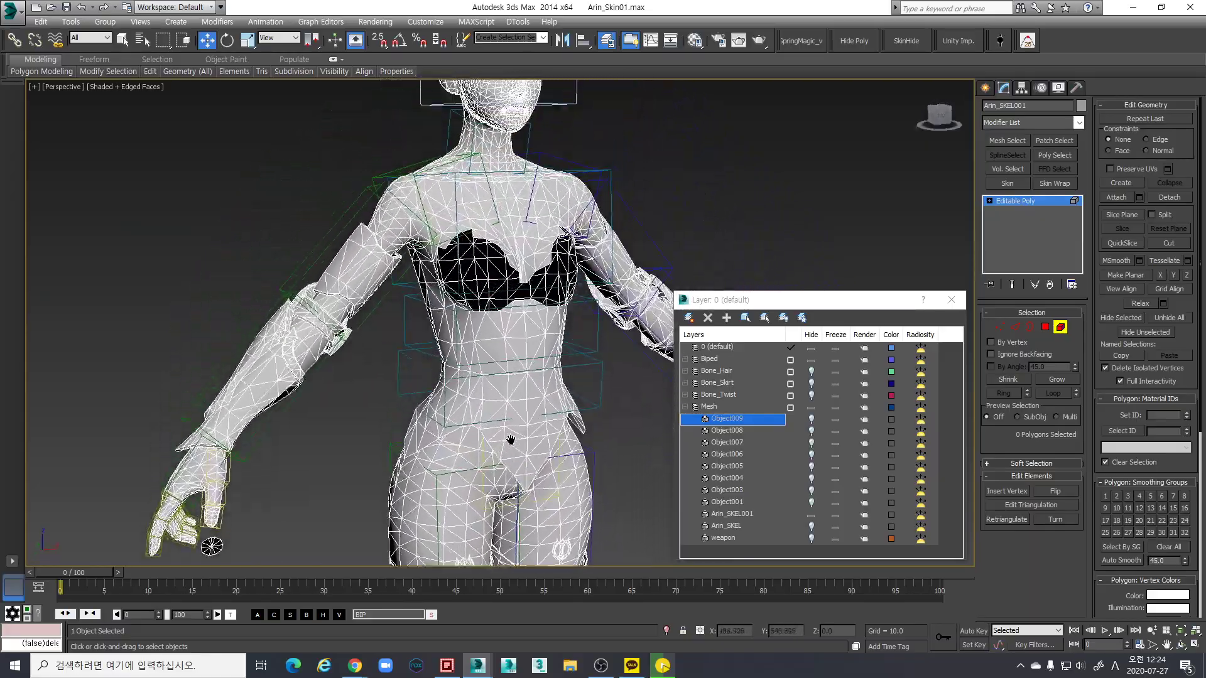
pyautogui.scroll(3, 277, 446)
pyautogui.keyDown('alt'); pyautogui.moveTo(250, 404); pyautogui.dragTo(252, 313, button='middle'); pyautogui.keyUp('alt')
pyautogui.scroll(4, 514, 336)
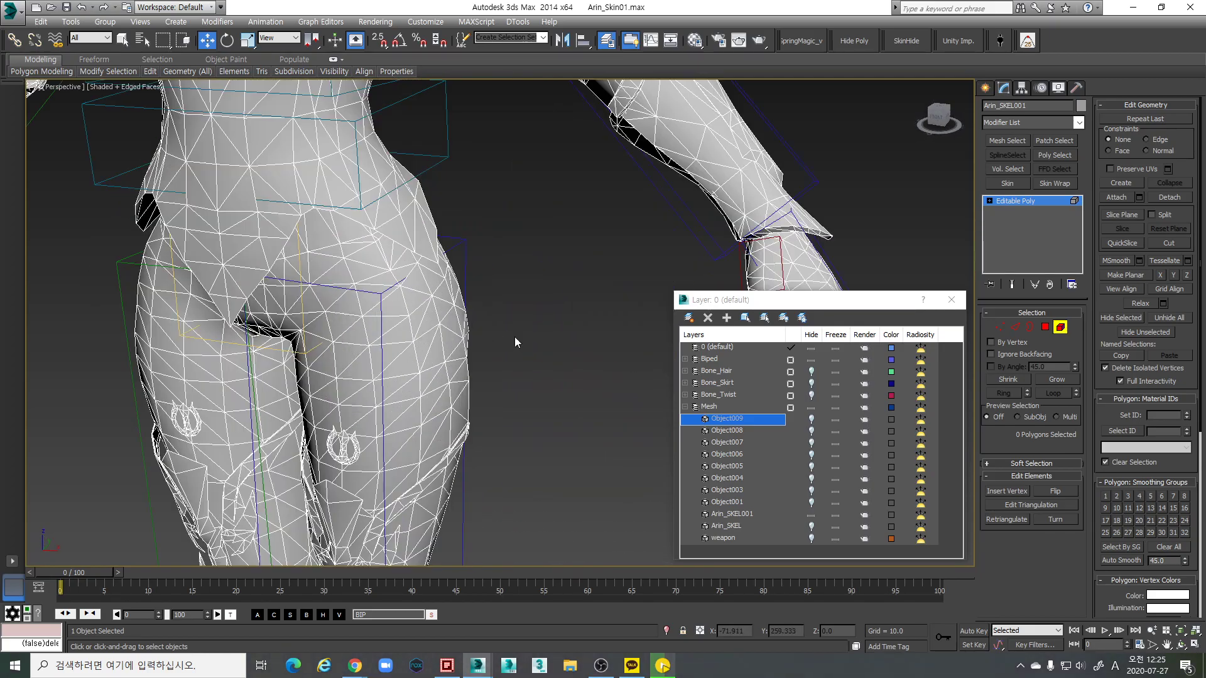
pyautogui.scroll(-6, 502, 322)
pyautogui.moveTo(478, 346); pyautogui.dragTo(635, 311, button='middle')
pyautogui.scroll(2, 506, 285)
pyautogui.scroll(-2, 507, 426)
pyautogui.scroll(3, 506, 427)
pyautogui.scroll(2, 565, 371)
pyautogui.scroll(-2, 530, 302)
pyautogui.scroll(2, 546, 331)
pyautogui.scroll(2, 565, 327)
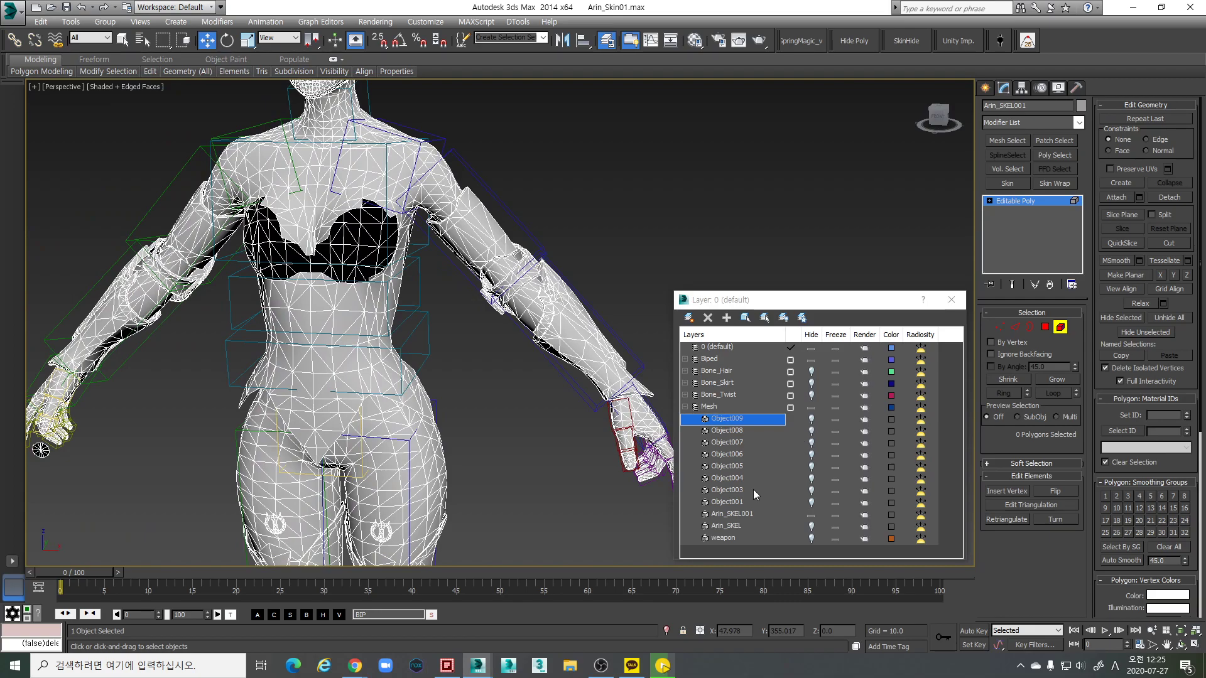
pyautogui.click(810, 516)
pyautogui.click(810, 516)
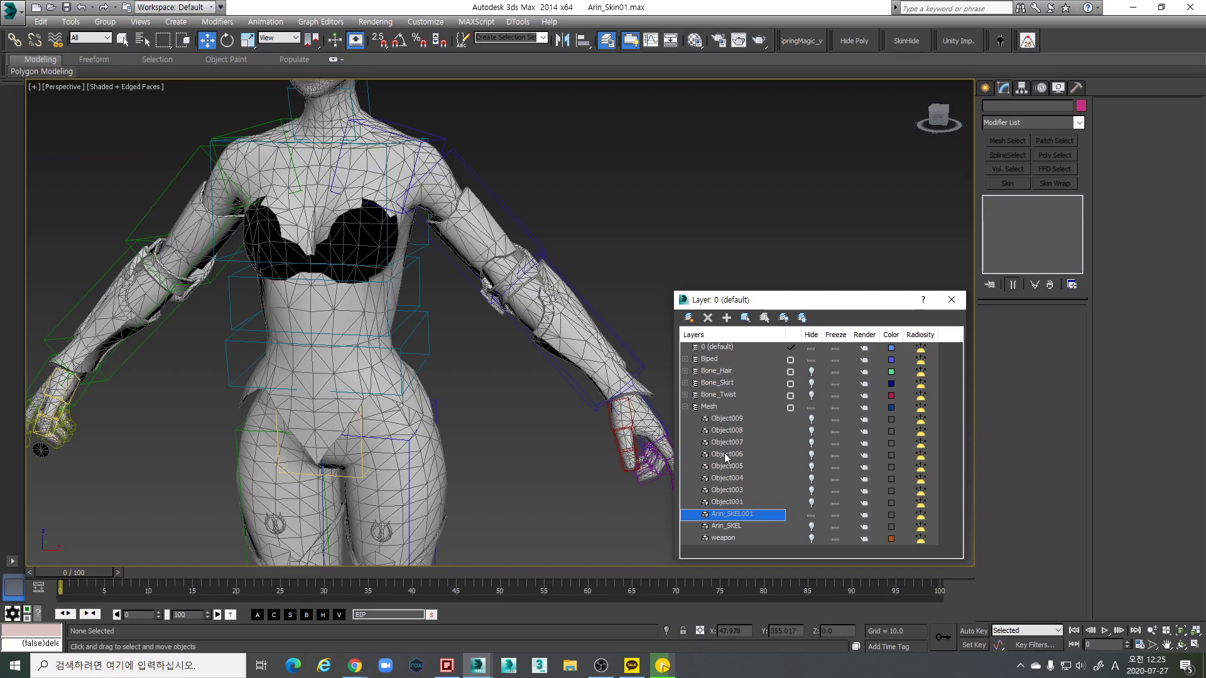
# Check the skirt Object001 and belt Object003 by unhiding them, then hiding them again
pyautogui.scroll(-6, 389, 451)
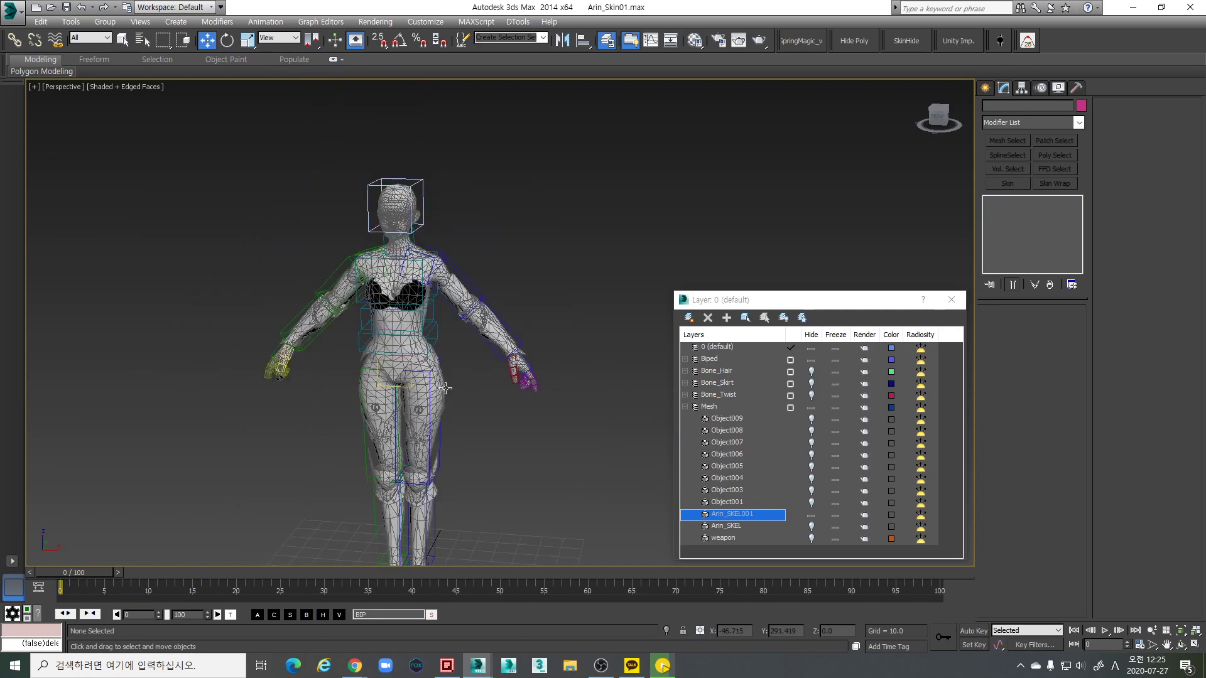
pyautogui.moveTo(452, 396); pyautogui.dragTo(452, 398, button='middle')
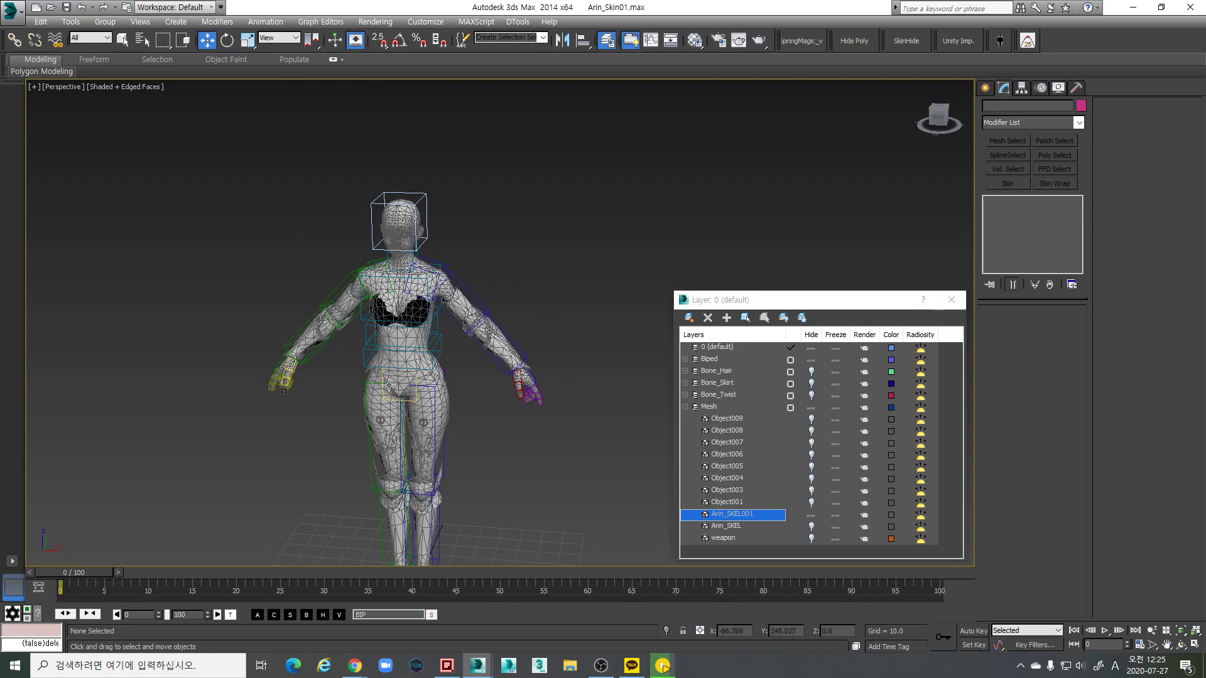
pyautogui.moveTo(420, 357); pyautogui.dragTo(452, 311, button='middle')
pyautogui.scroll(5, 466, 423)
pyautogui.scroll(-5, 516, 368)
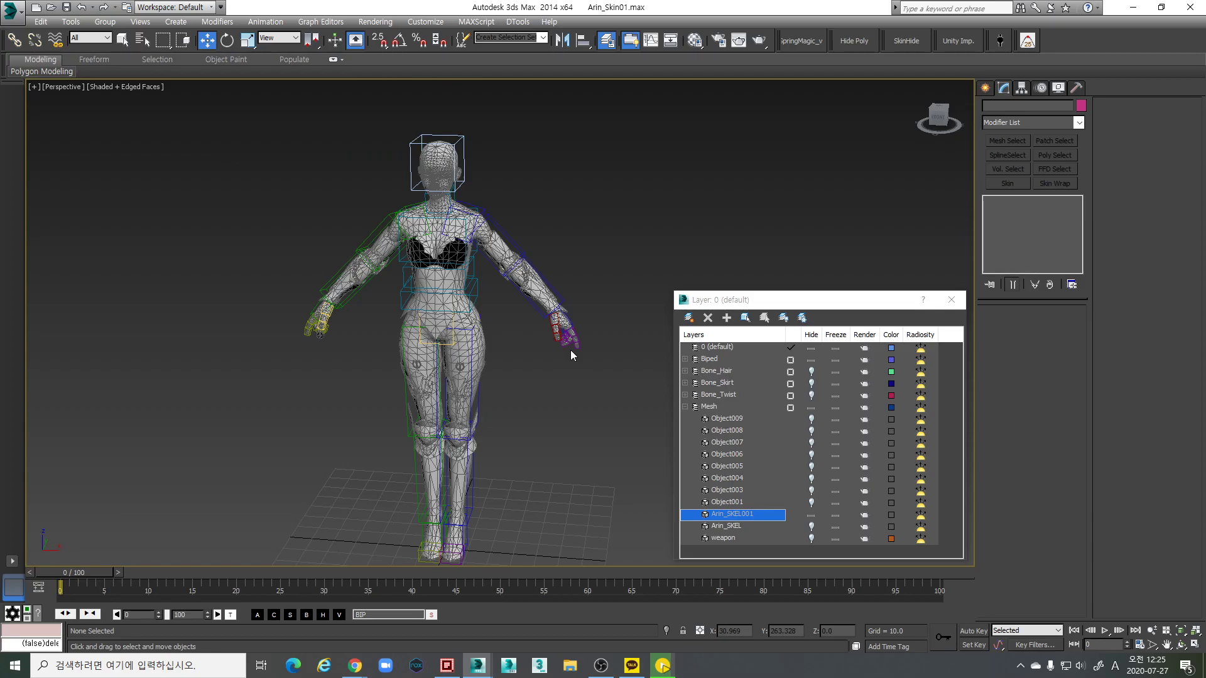
pyautogui.scroll(4, 487, 367)
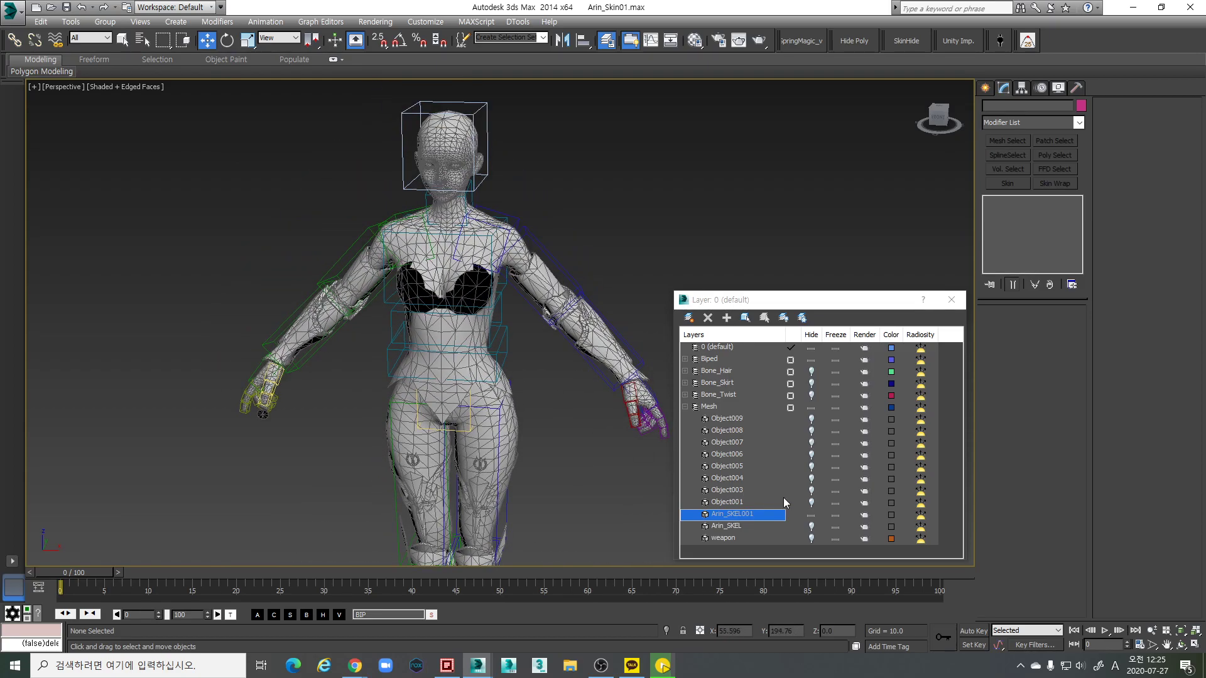
pyautogui.click(811, 502)
pyautogui.click(811, 501)
pyautogui.click(811, 490)
pyautogui.click(811, 490)
# Recheck the skirt and belt near the torso, leave both hidden, and select Arin_SKEL001
pyautogui.scroll(4, 477, 351)
pyautogui.press('F3')
pyautogui.scroll(-2, 501, 339)
pyautogui.moveTo(500, 339)
pyautogui.mouseDown(button='middle')
pyautogui.moveTo(506, 363)
pyautogui.moveTo(532, 333)
pyautogui.moveTo(484, 358)
pyautogui.moveTo(345, 363)
pyautogui.moveTo(485, 349)
pyautogui.moveTo(410, 303)
pyautogui.moveTo(407, 400)
pyautogui.mouseUp(button='middle')
pyautogui.press('F3')
pyautogui.scroll(-2, 410, 303)
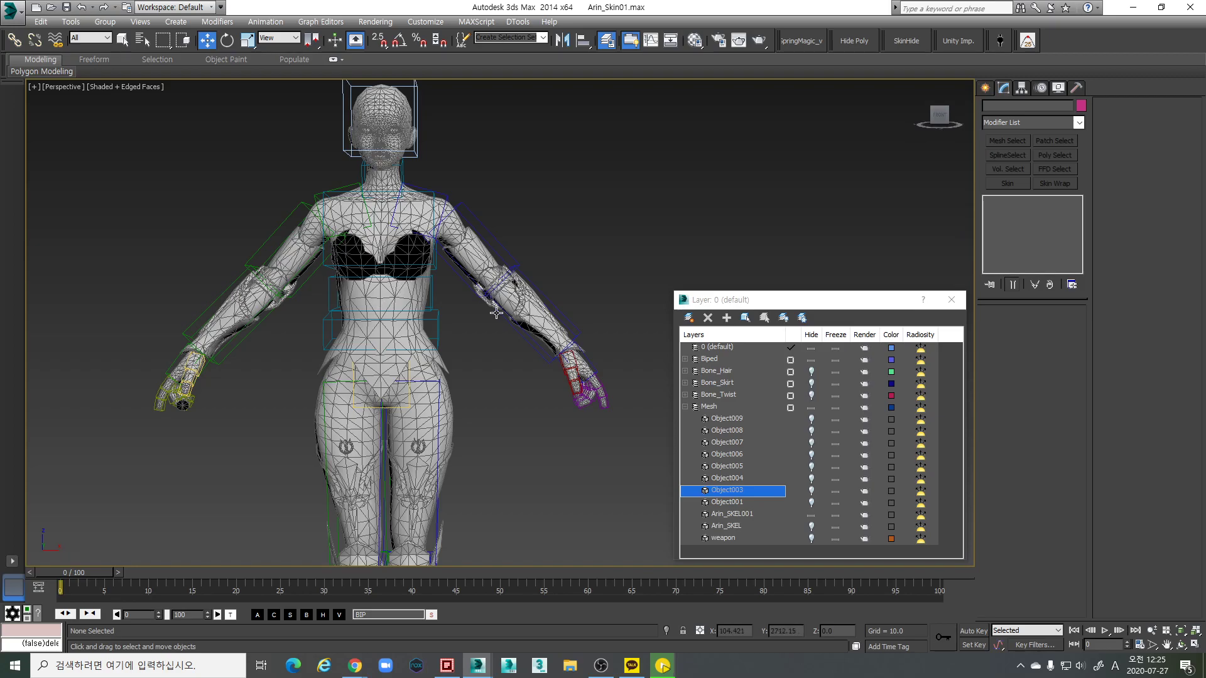
pyautogui.click(810, 502)
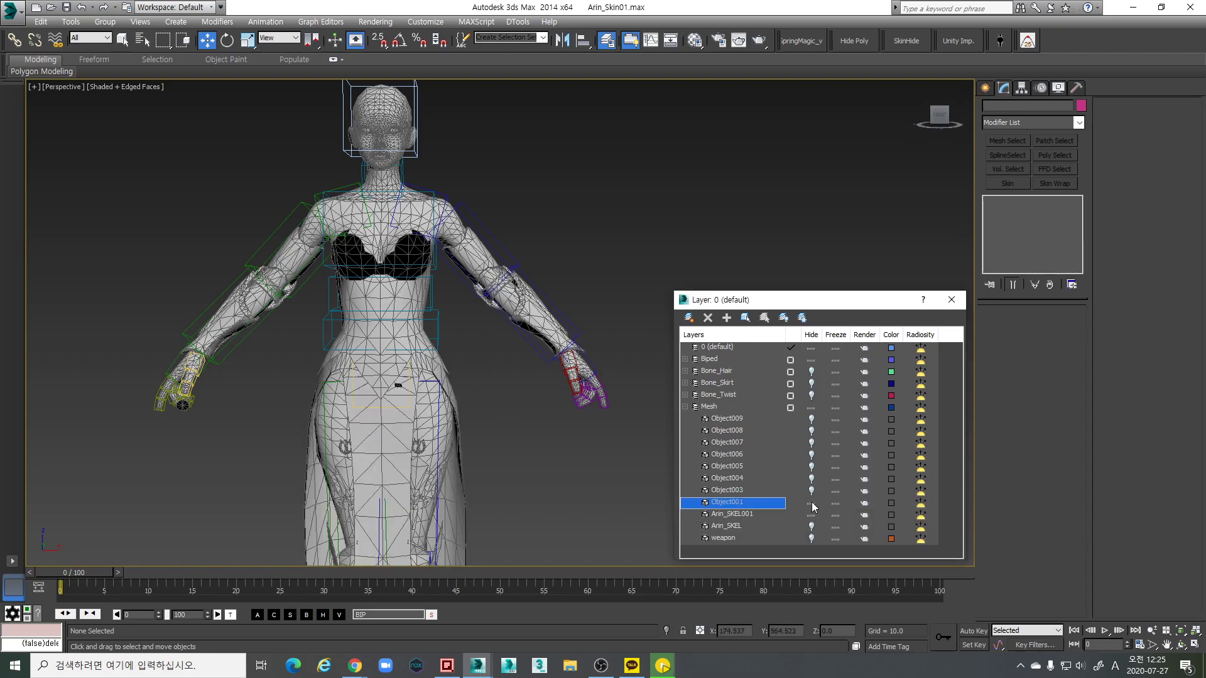
pyautogui.click(811, 504)
pyautogui.click(810, 493)
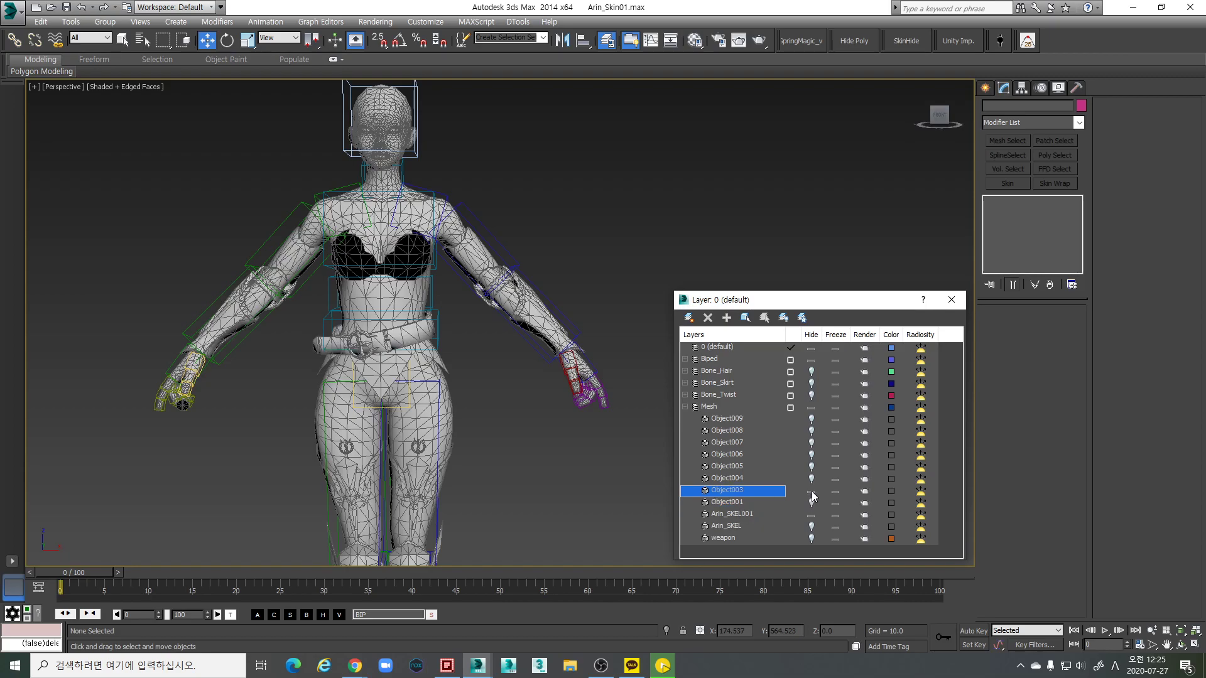
pyautogui.click(811, 493)
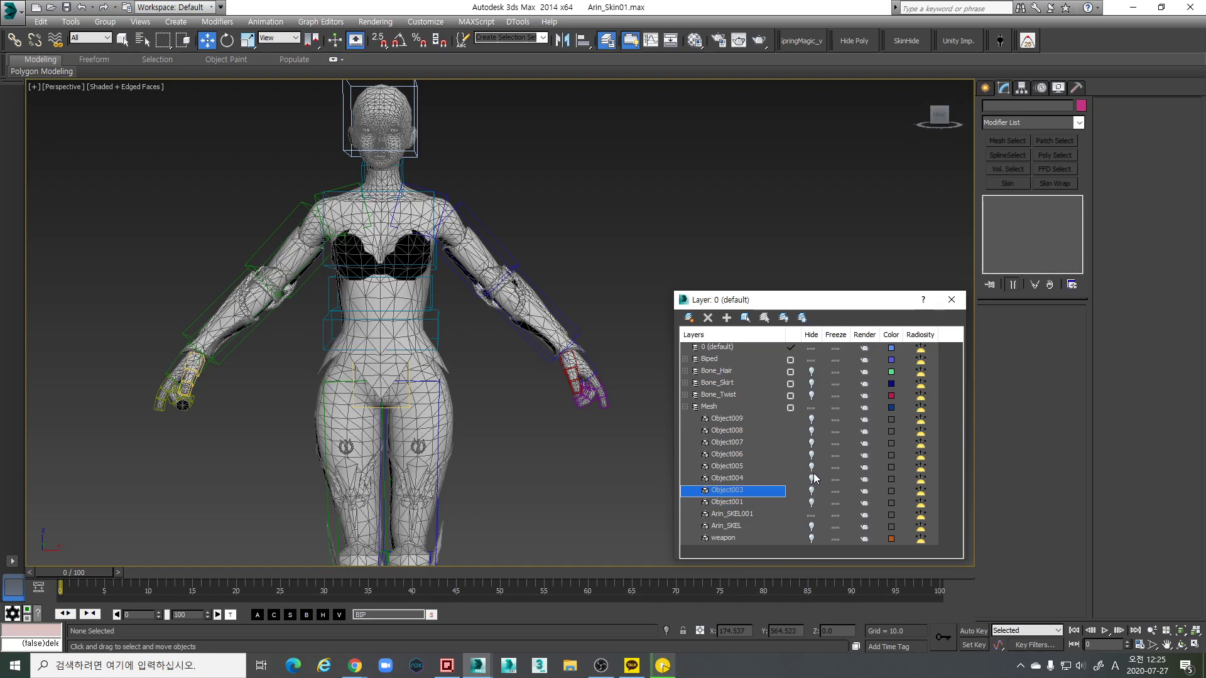
pyautogui.click(409, 347)
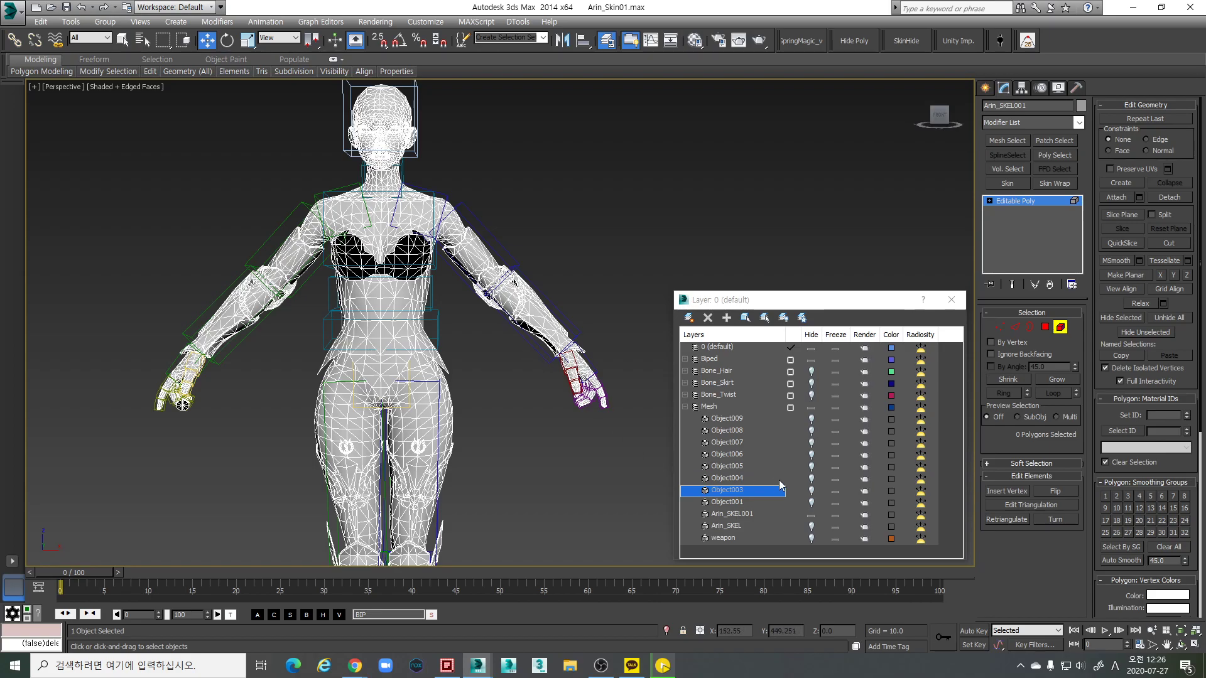
pyautogui.click(812, 490)
pyautogui.click(811, 478)
pyautogui.click(811, 466)
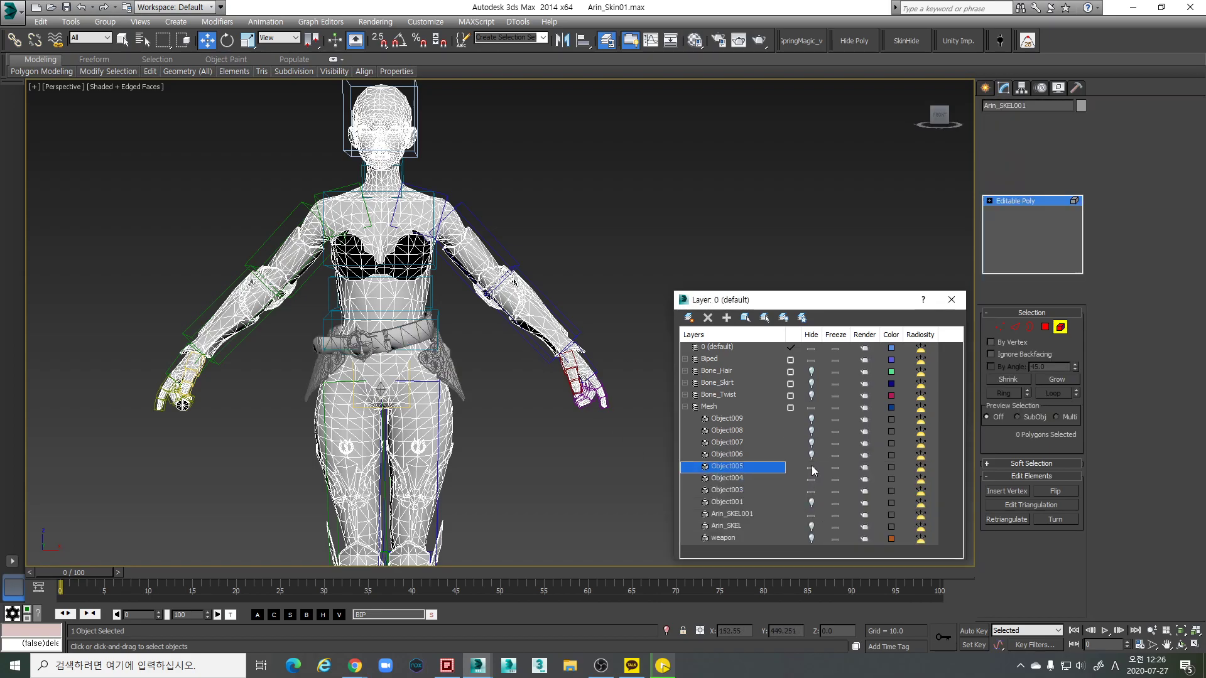
pyautogui.click(811, 454)
pyautogui.click(810, 442)
pyautogui.click(811, 431)
pyautogui.click(810, 418)
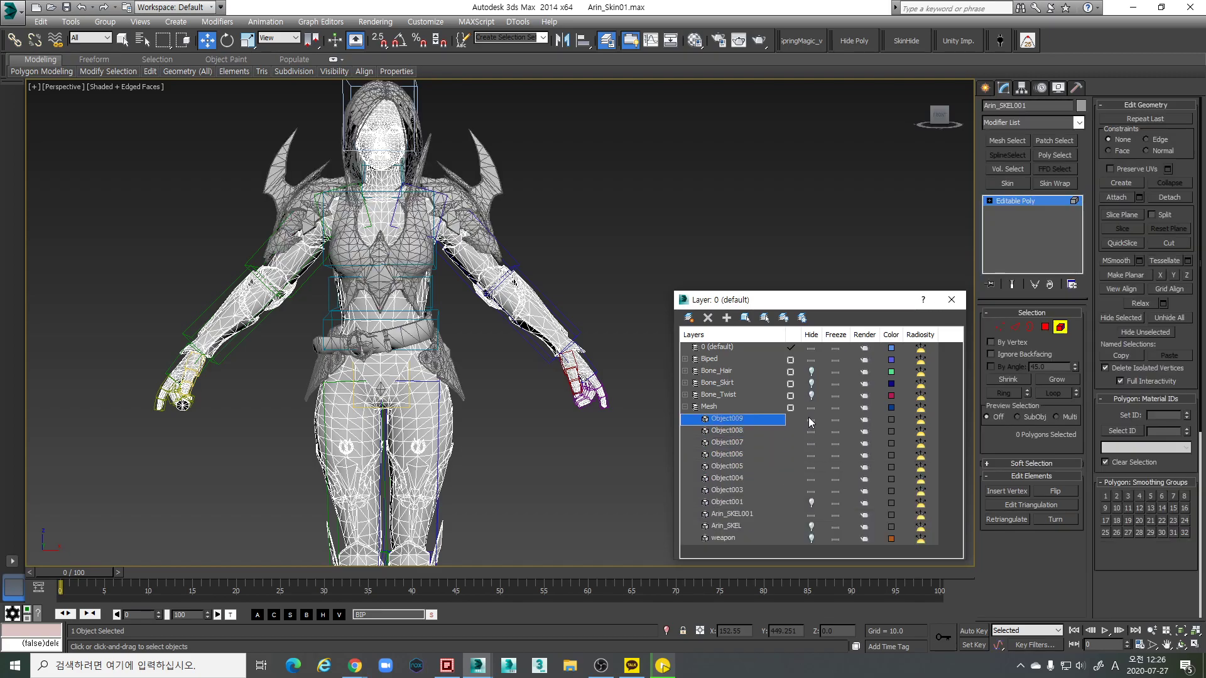
pyautogui.click(810, 502)
pyautogui.scroll(-2, 483, 345)
pyautogui.scroll(6, 487, 354)
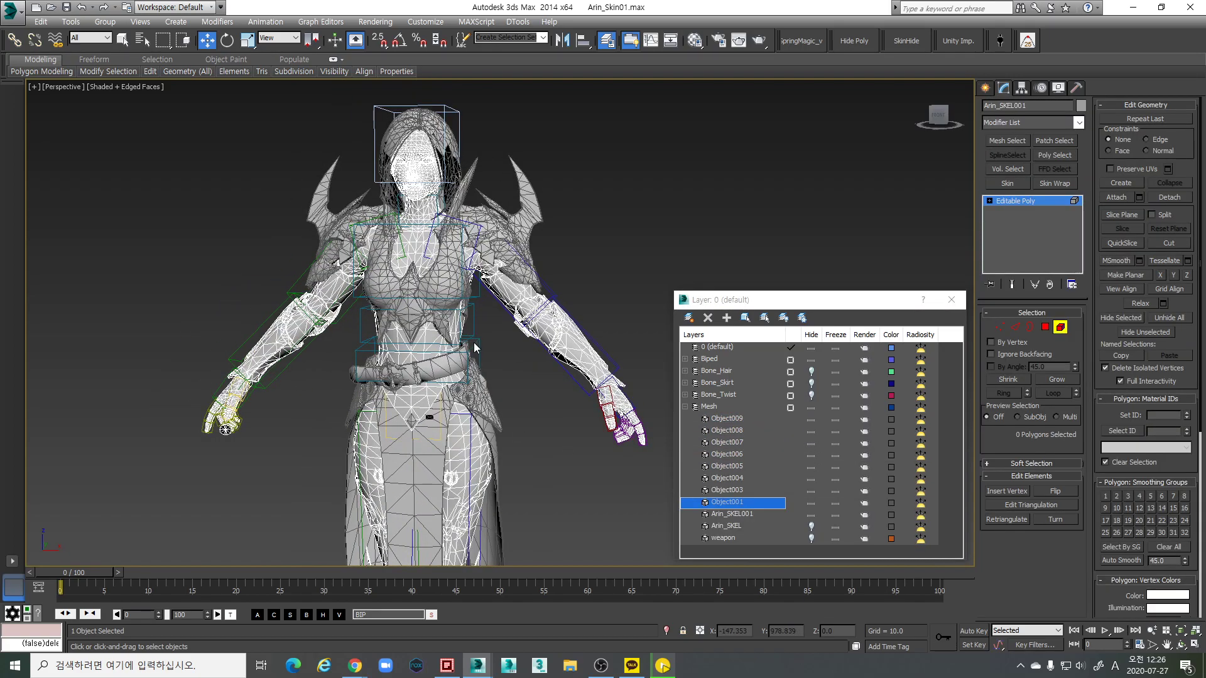
pyautogui.press('F3')
pyautogui.scroll(4, 496, 346)
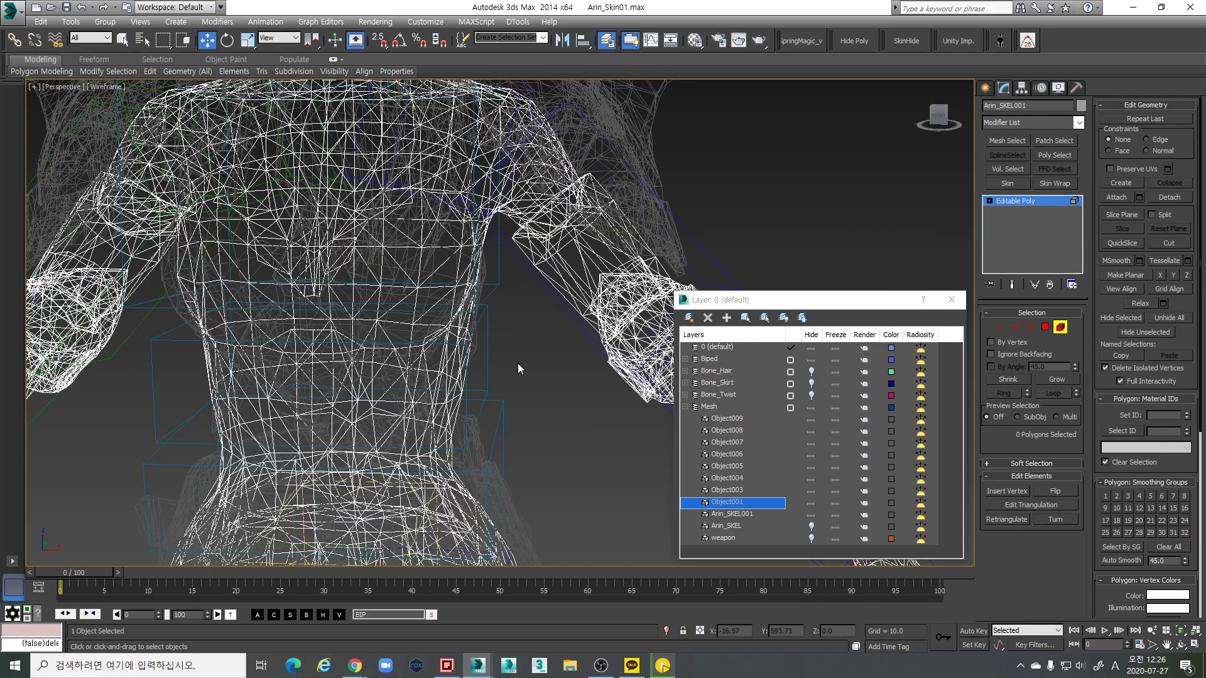
pyautogui.scroll(-3, 529, 360)
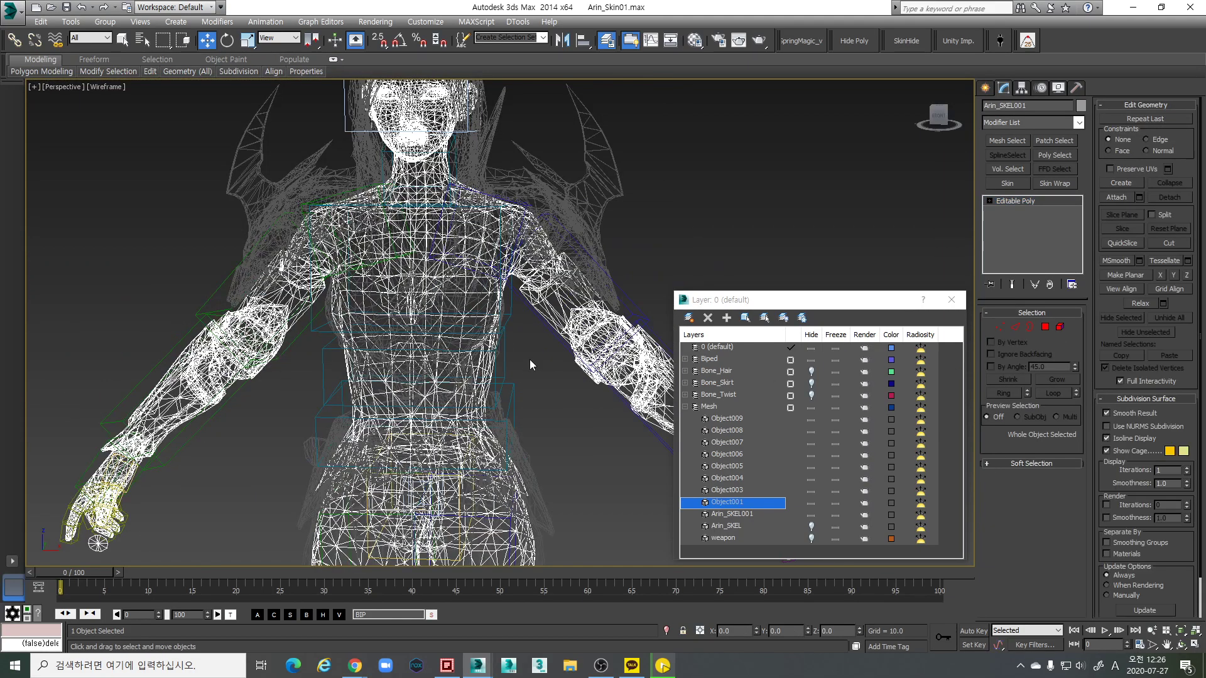
pyautogui.click(581, 438)
pyautogui.press('F3')
pyautogui.scroll(2, 540, 394)
pyautogui.press('F3')
pyautogui.moveTo(521, 377); pyautogui.dragTo(496, 340, button='middle')
pyautogui.scroll(5, 493, 361)
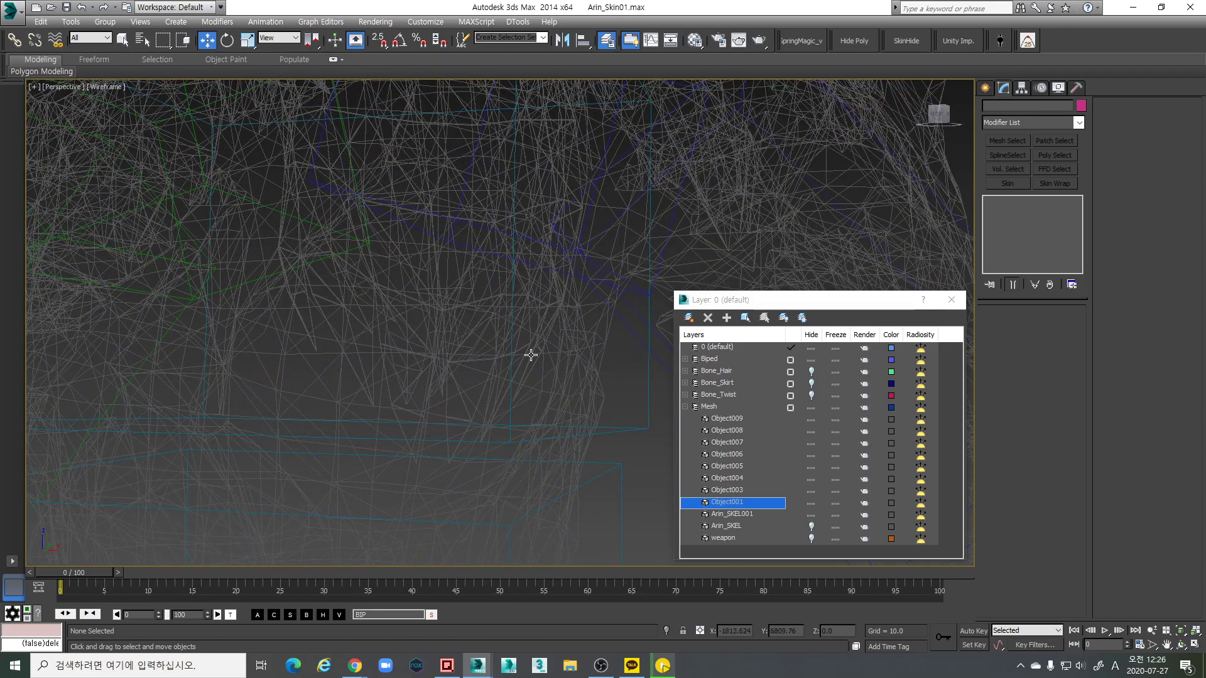
pyautogui.scroll(-4, 552, 370)
pyautogui.press('F3')
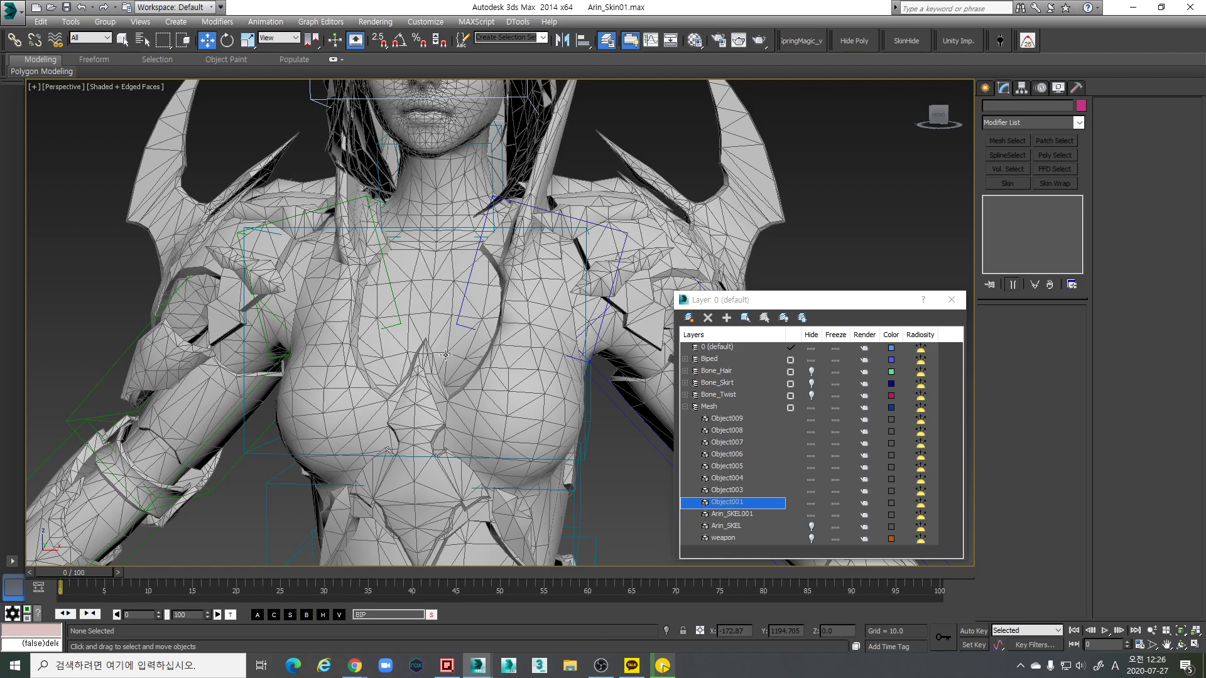
pyautogui.press('F3')
pyautogui.moveTo(445, 355)
pyautogui.mouseDown(button='middle')
pyautogui.moveTo(417, 360)
pyautogui.moveTo(531, 353)
pyautogui.moveTo(477, 370)
pyautogui.mouseUp(button='middle')
pyautogui.press('F3')
pyautogui.moveTo(544, 324); pyautogui.dragTo(483, 326, button='middle')
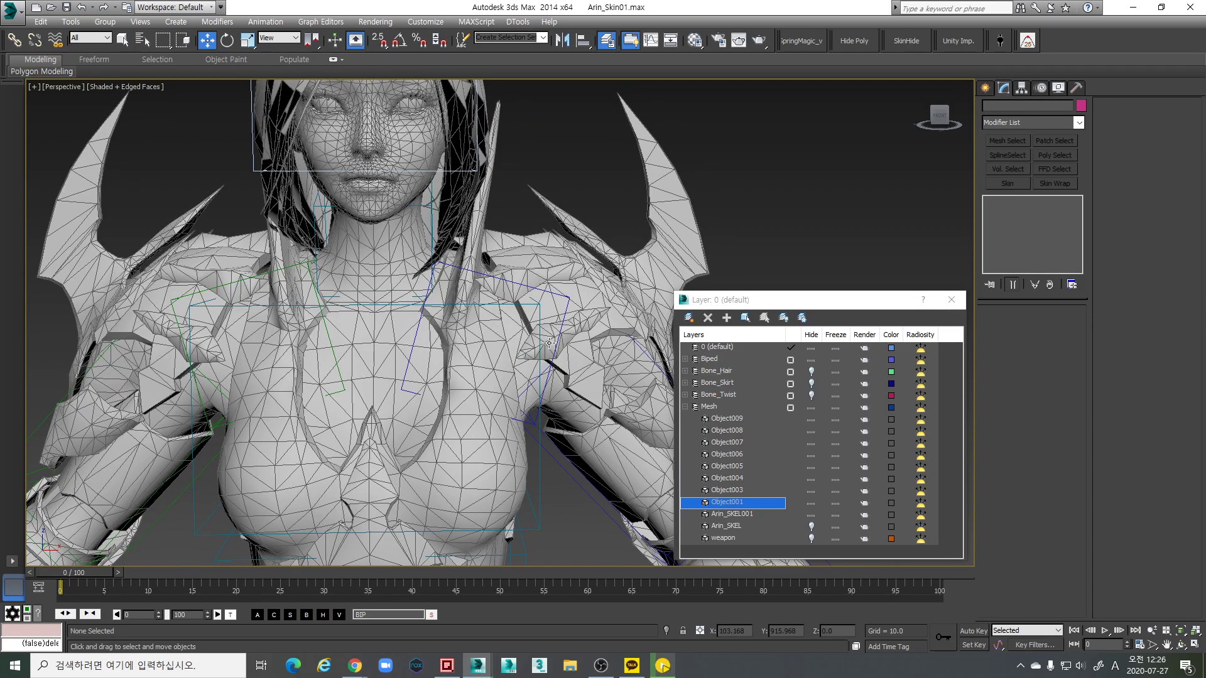
pyautogui.moveTo(549, 342); pyautogui.dragTo(496, 350, button='middle')
pyautogui.press('F3')
pyautogui.scroll(5, 495, 350)
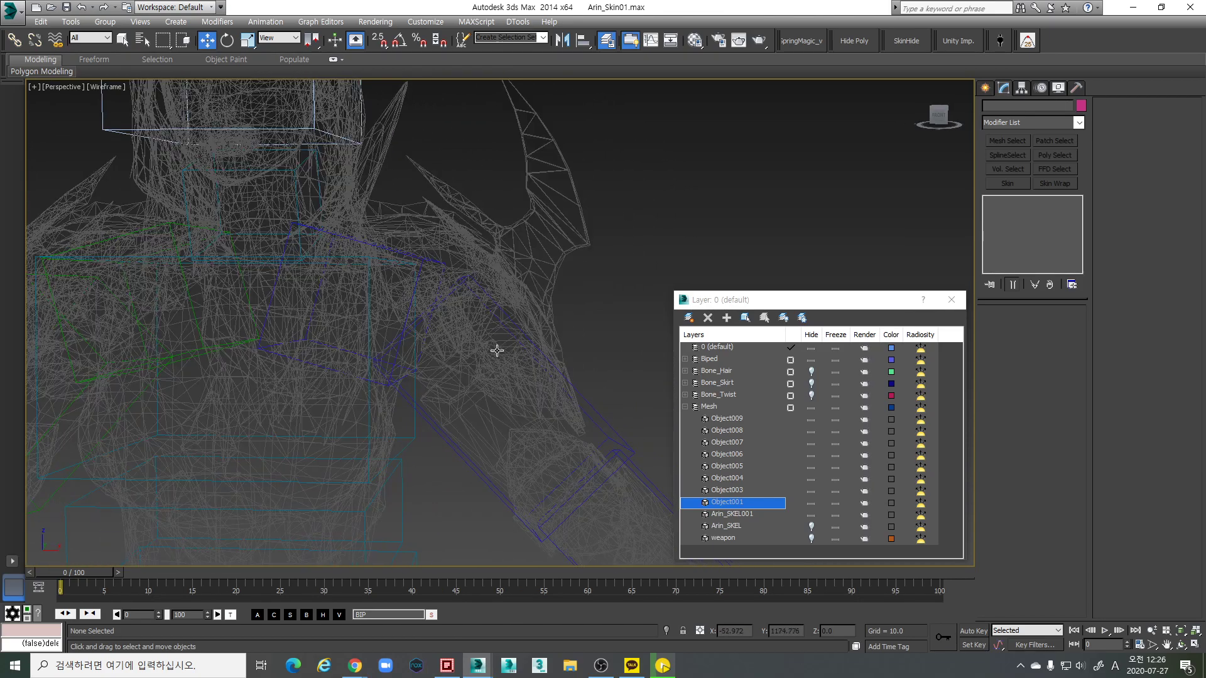
pyautogui.scroll(1, 501, 342)
pyautogui.press('F3')
pyautogui.scroll(2, 502, 352)
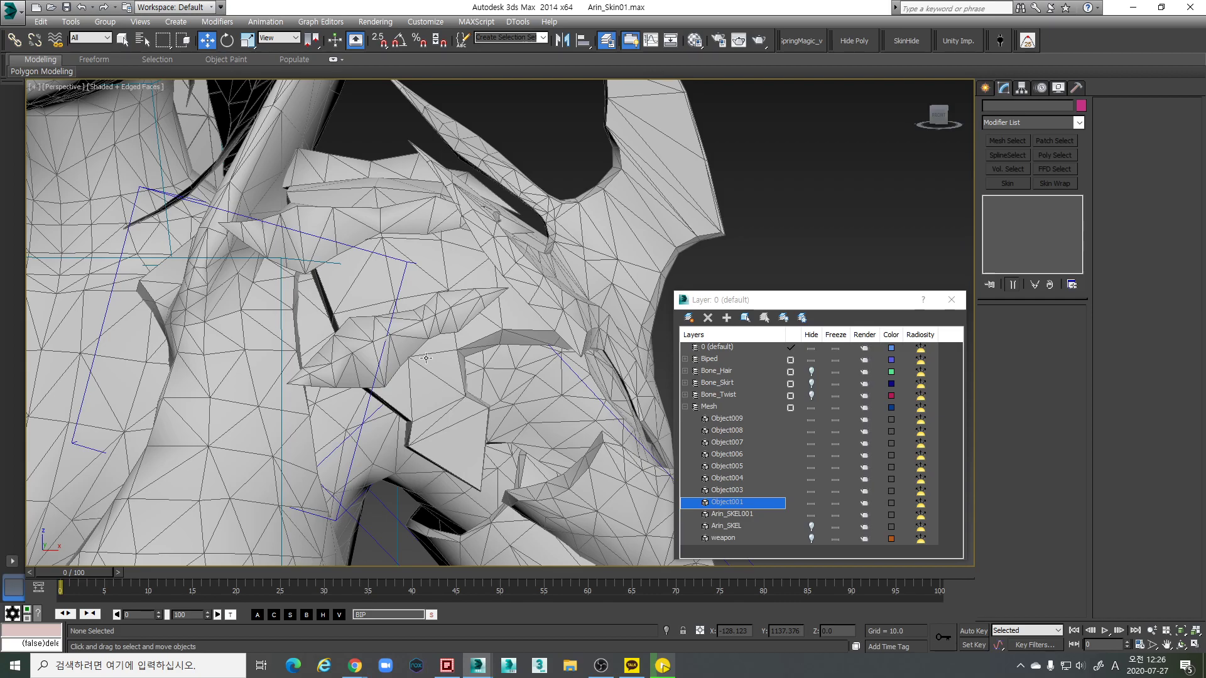
pyautogui.scroll(-6, 426, 358)
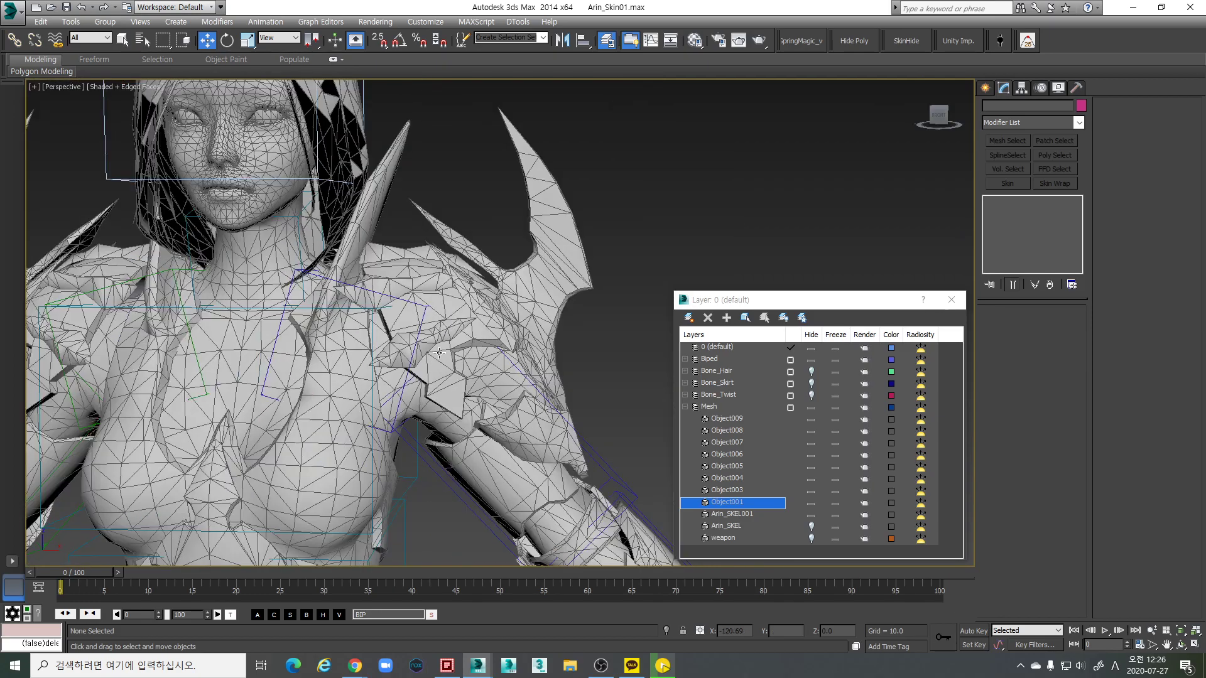
pyautogui.click(811, 419)
pyautogui.click(811, 431)
pyautogui.click(812, 443)
pyautogui.click(811, 455)
pyautogui.click(811, 467)
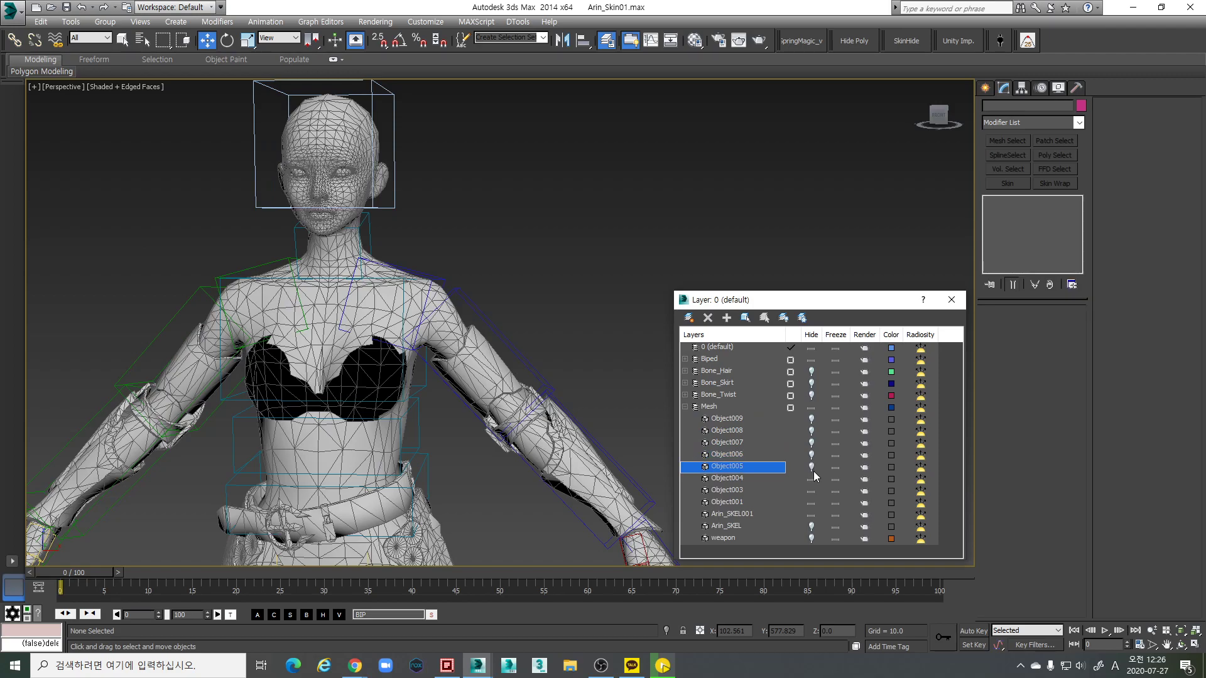
pyautogui.click(811, 478)
pyautogui.click(811, 491)
pyautogui.click(811, 502)
pyautogui.scroll(-3, 410, 371)
pyautogui.keyDown('alt'); pyautogui.moveTo(410, 372); pyautogui.dragTo(389, 384, button='middle'); pyautogui.keyUp('alt')
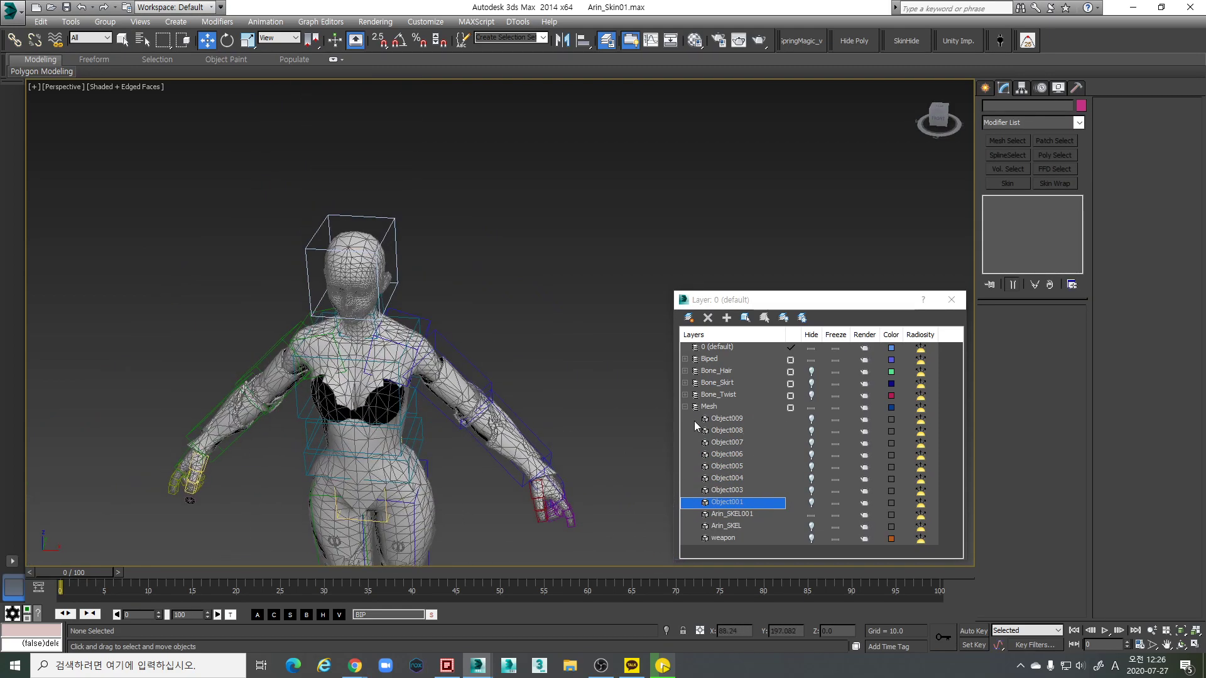
# Bring up the Sox SkinHideManager dialog and select the Arin_SKEL001 body mesh
pyautogui.click(905, 41)
pyautogui.moveTo(599, 284); pyautogui.dragTo(574, 172)
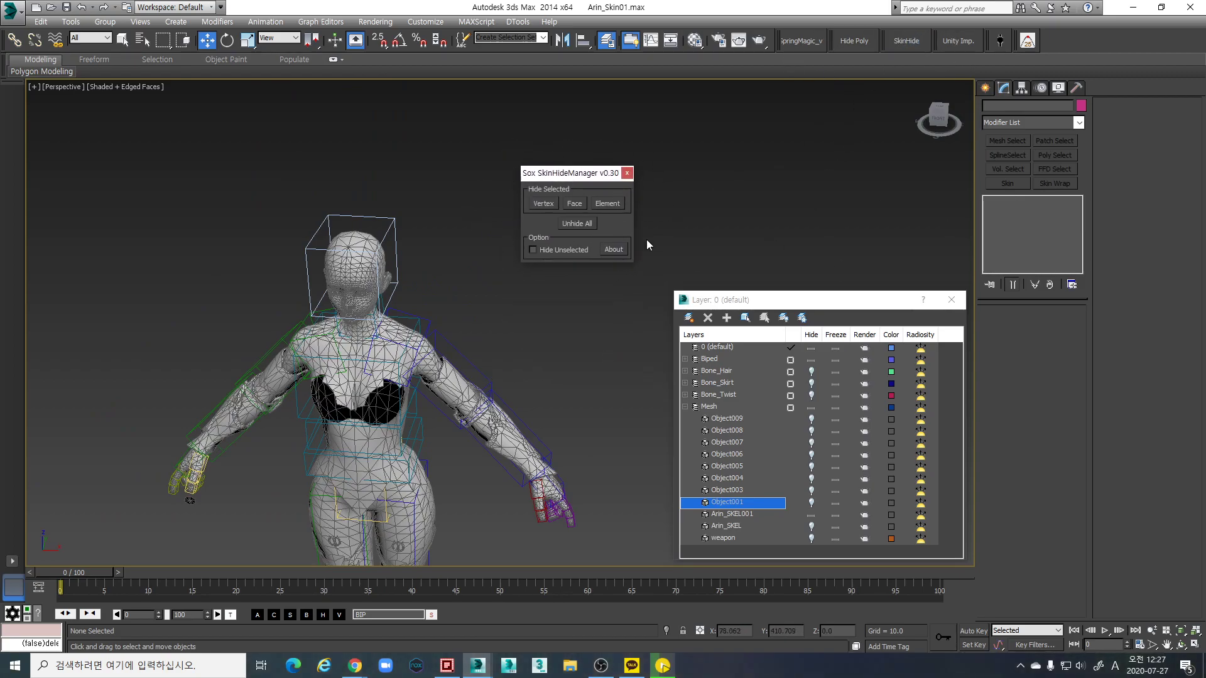
pyautogui.moveTo(520, 273); pyautogui.dragTo(575, 245, button='middle')
pyautogui.click(439, 350)
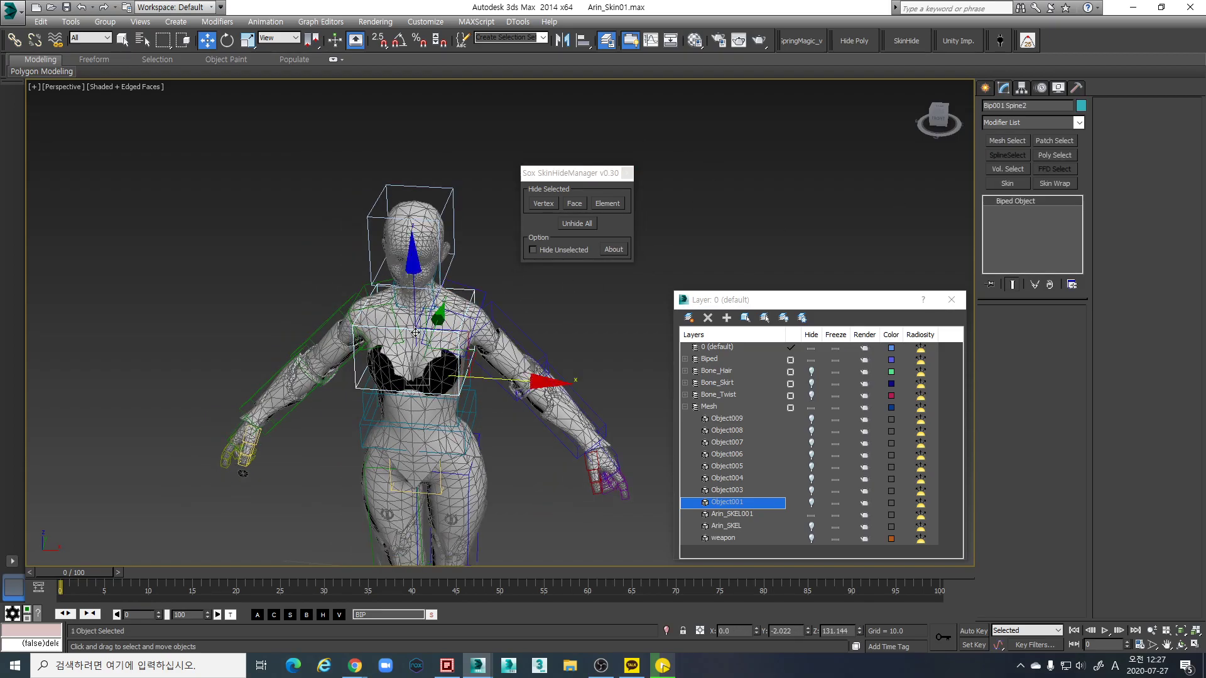
pyautogui.click(438, 350)
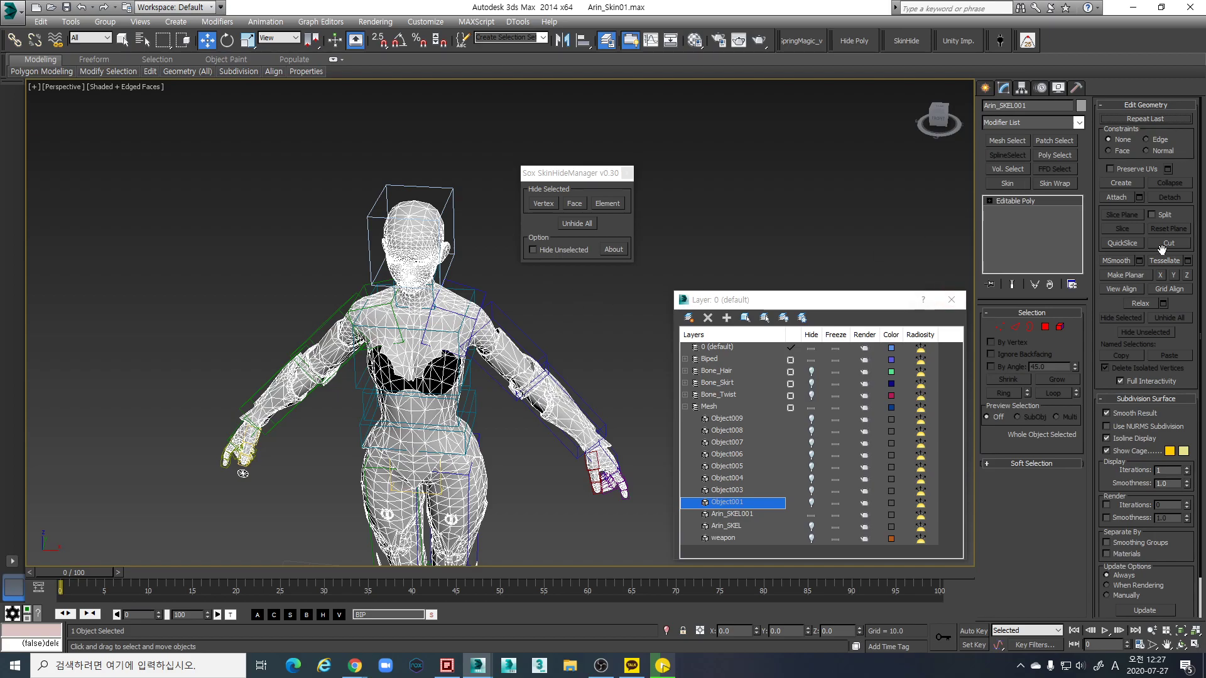
# Add a Skin modifier, then enter Element mode on the Editable Poly level below it
pyautogui.click(1007, 184)
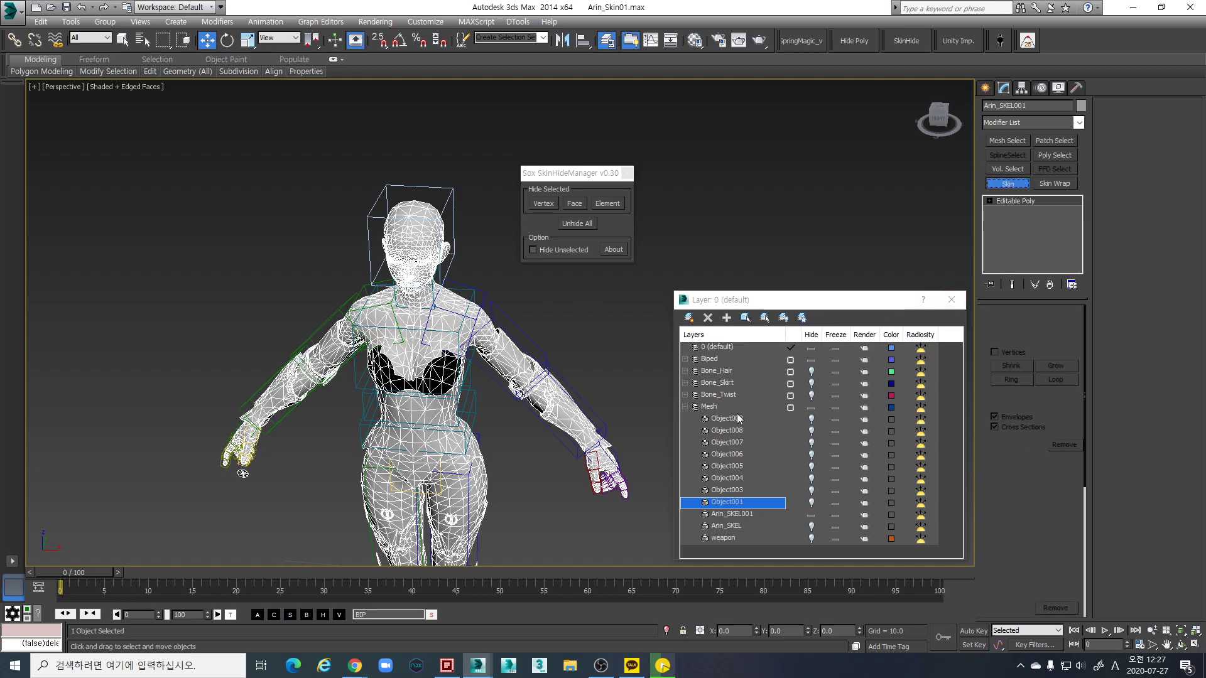
pyautogui.scroll(3, 458, 317)
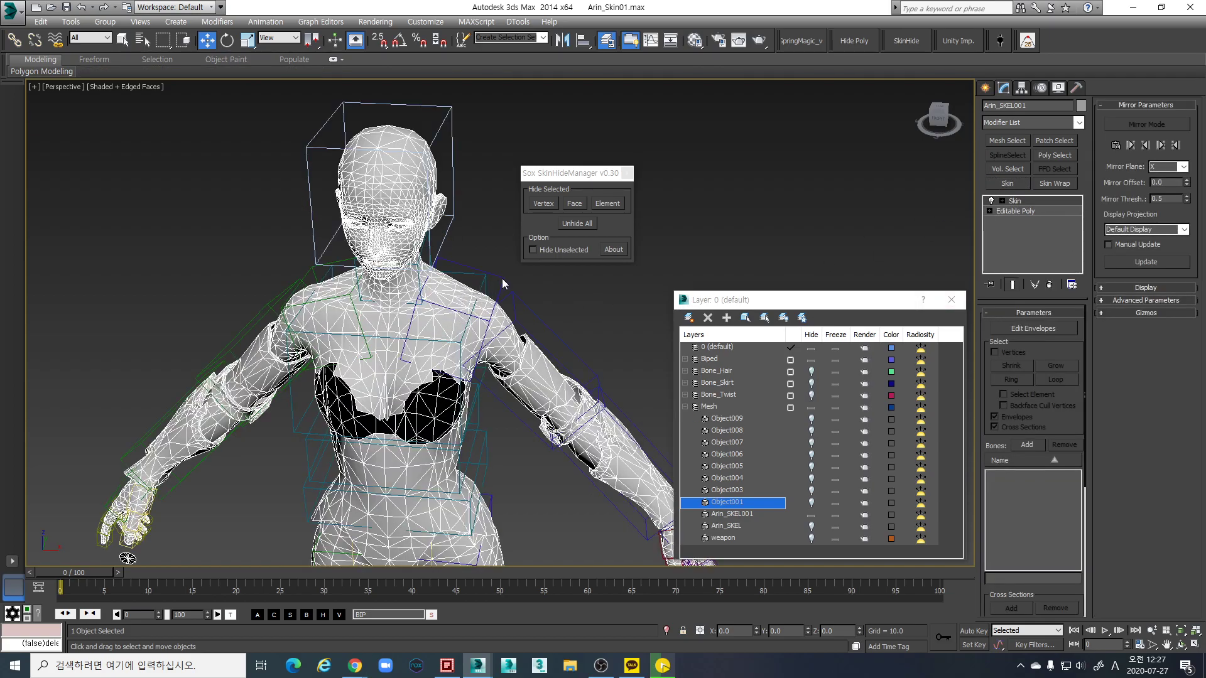
pyautogui.click(1030, 212)
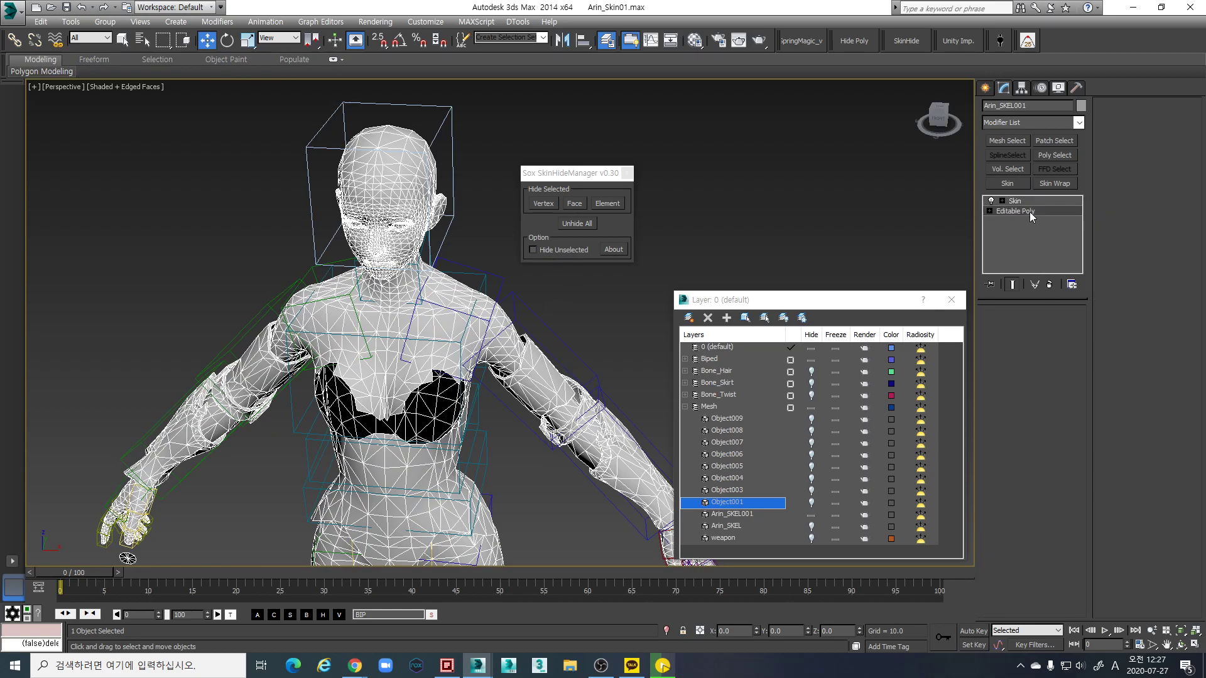
pyautogui.click(1058, 327)
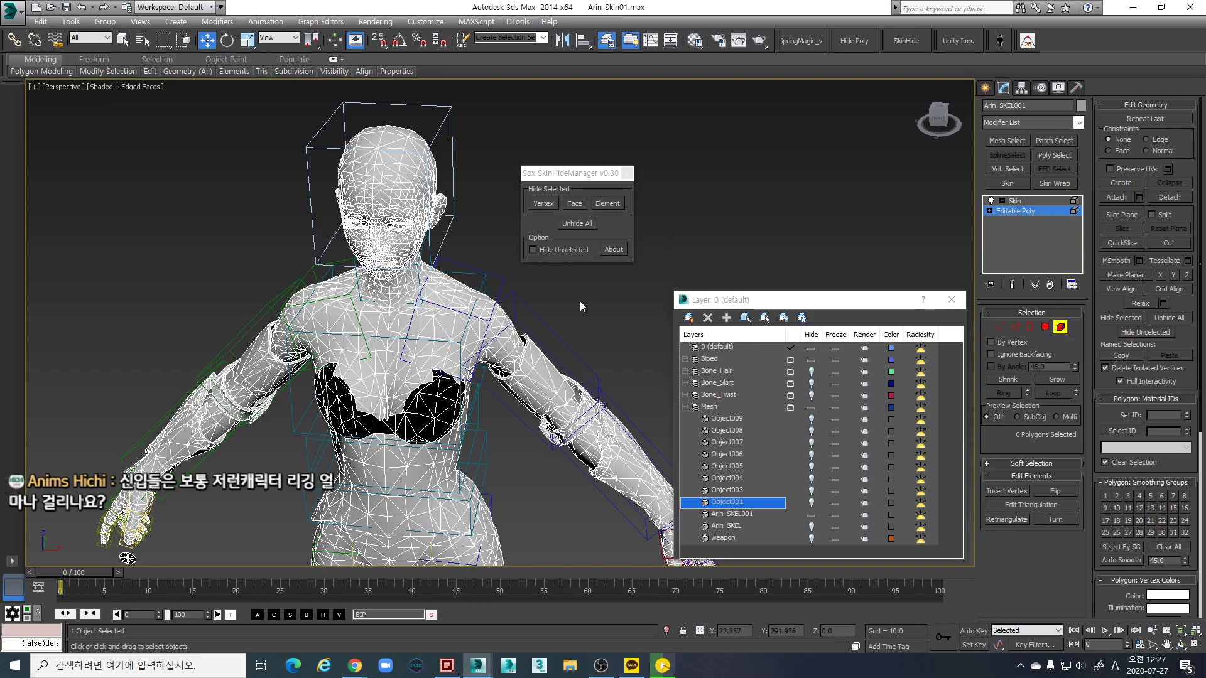
# Hide the chest-and-shoulder element under Skin, then exit Element mode and zoom out
pyautogui.click(491, 322)
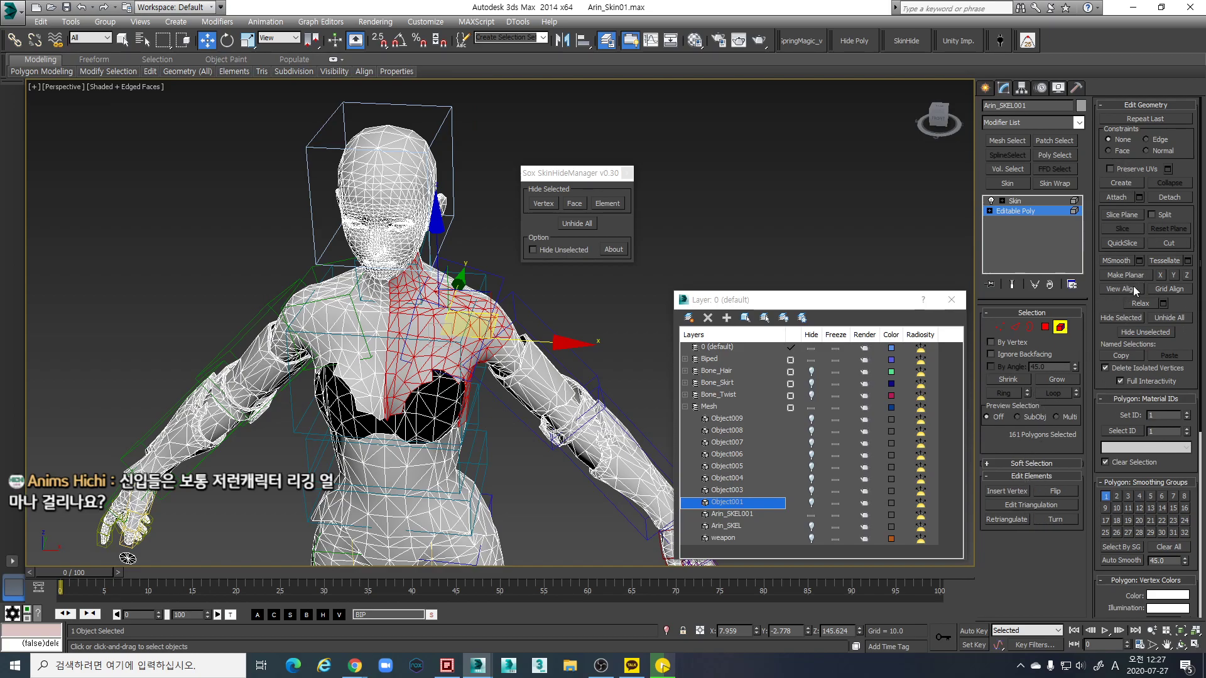
pyautogui.click(1117, 317)
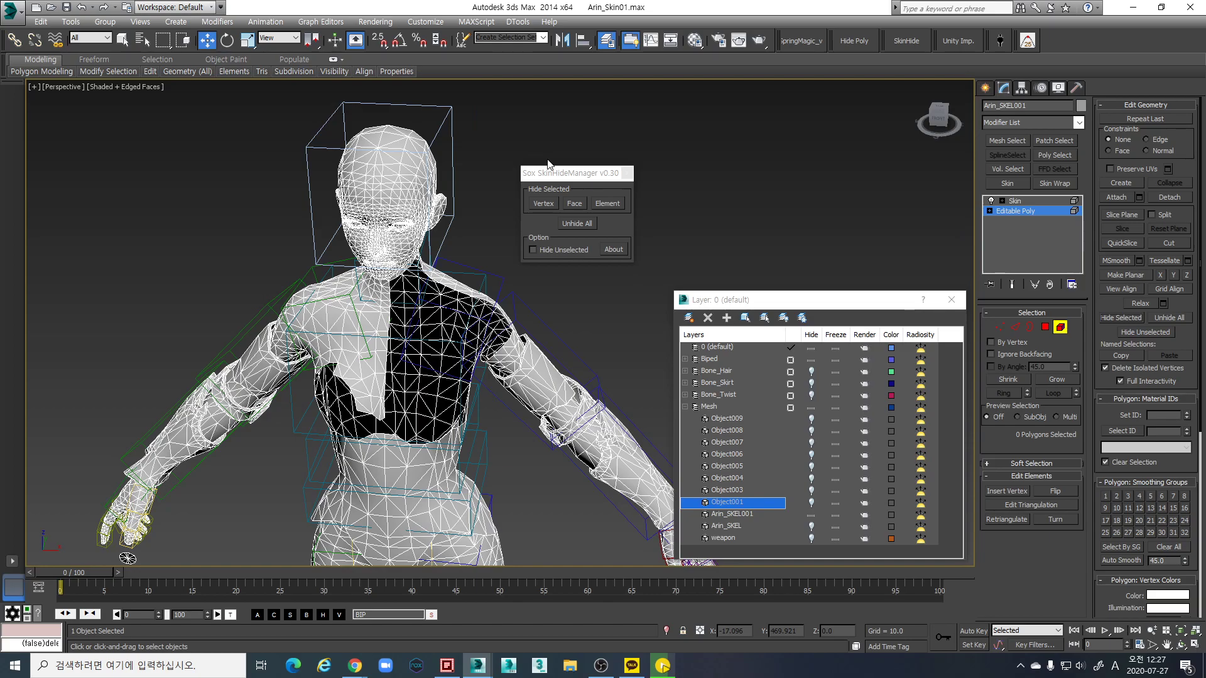
pyautogui.click(1060, 326)
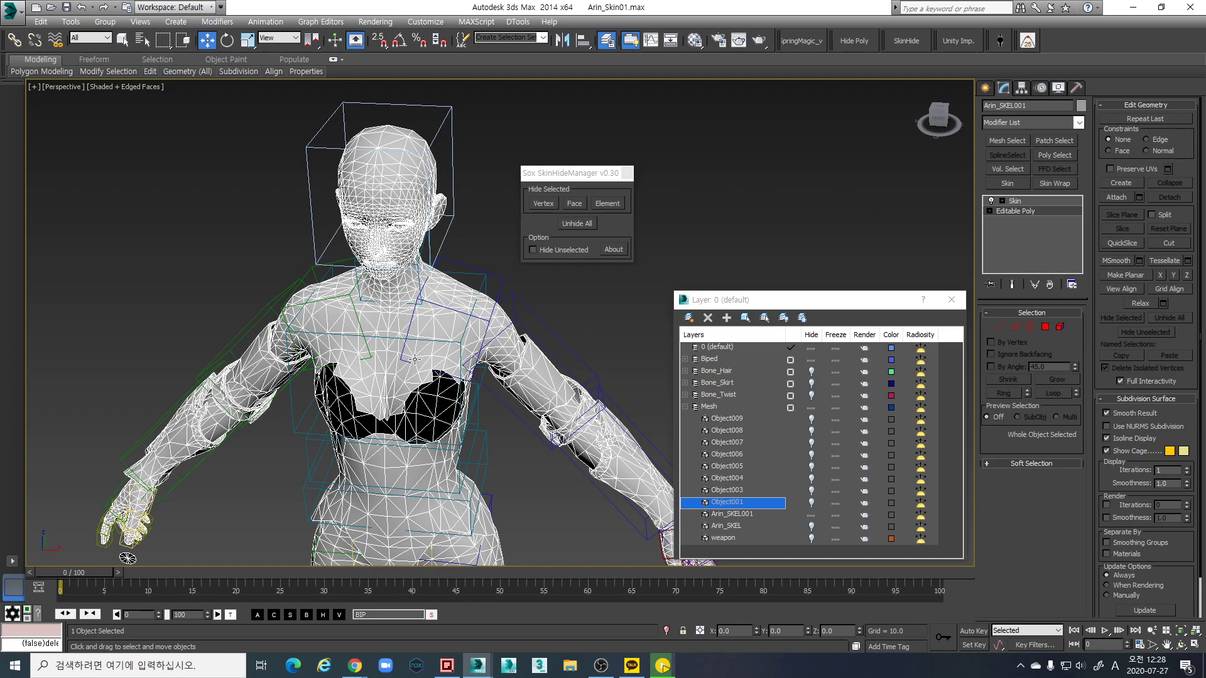
pyautogui.scroll(-5, 451, 327)
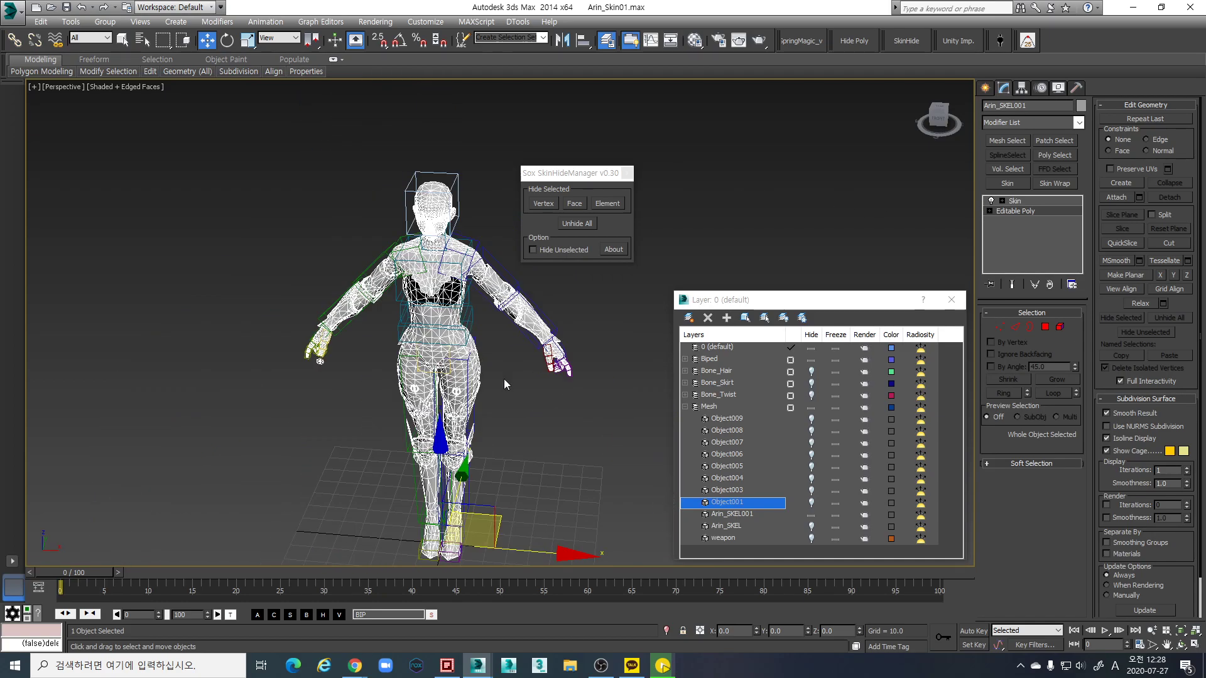
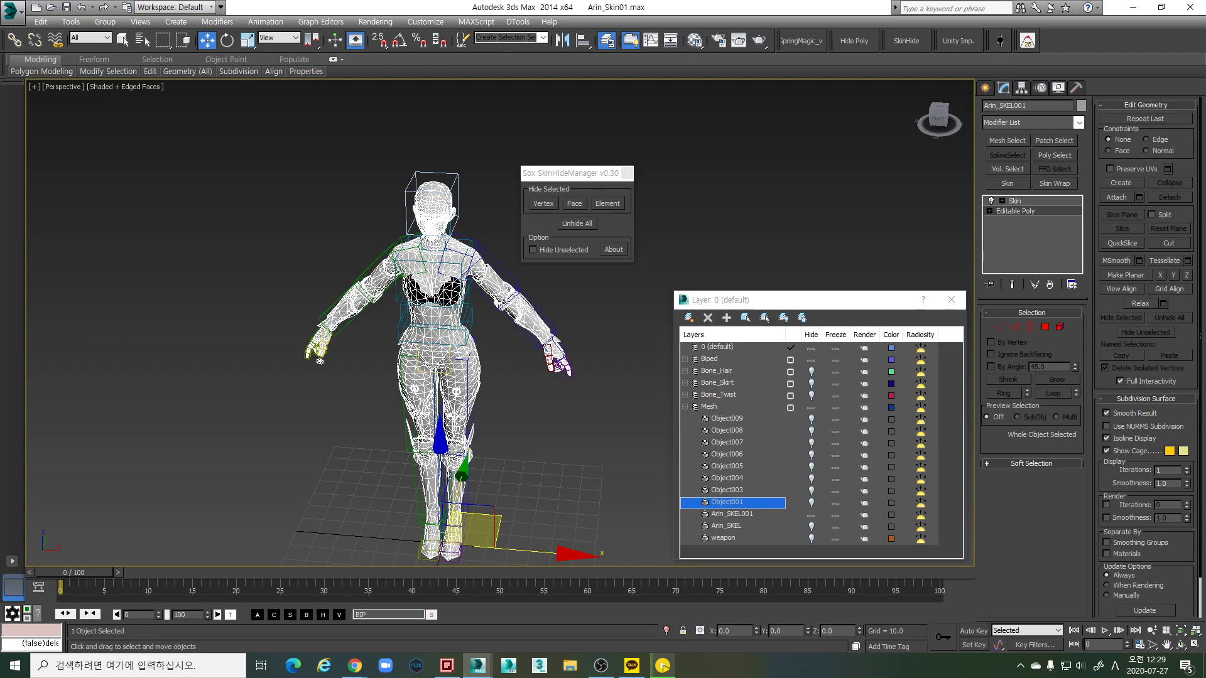
# Show the Arin_SKEL001 Skin modifier settings, close the Layer Manager, and reframe the character
pyautogui.keyDown('alt'); pyautogui.moveTo(566, 412); pyautogui.dragTo(551, 352, button='middle'); pyautogui.keyUp('alt')
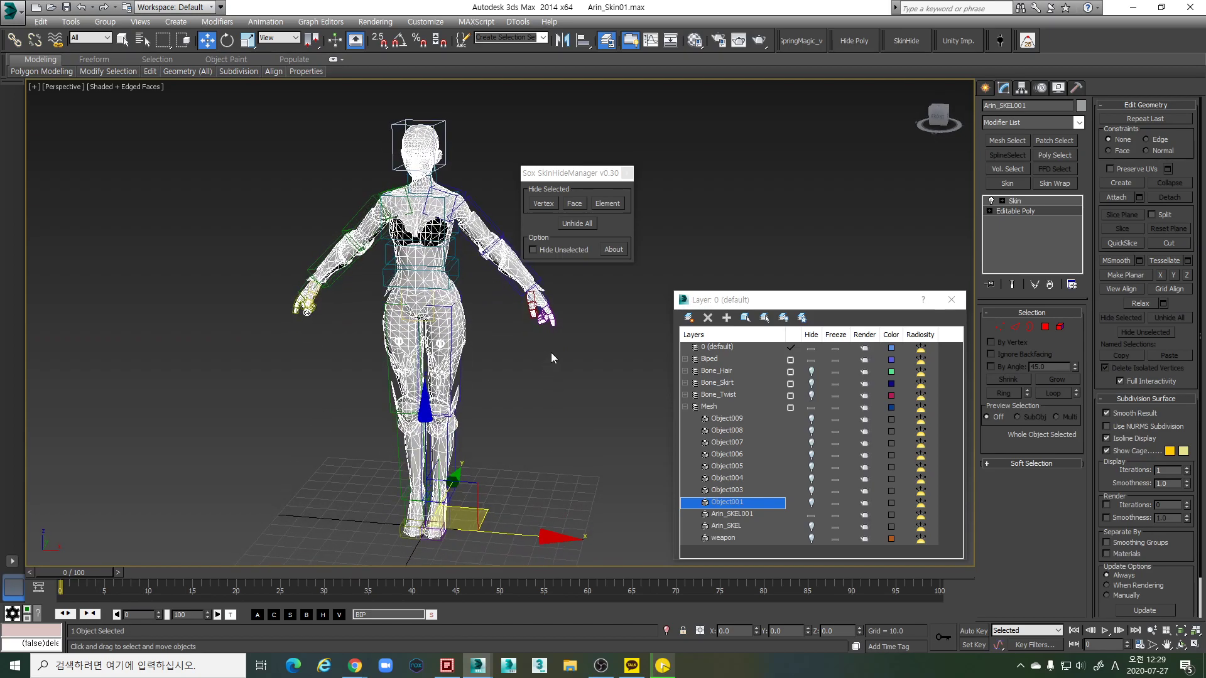
pyautogui.click(1012, 201)
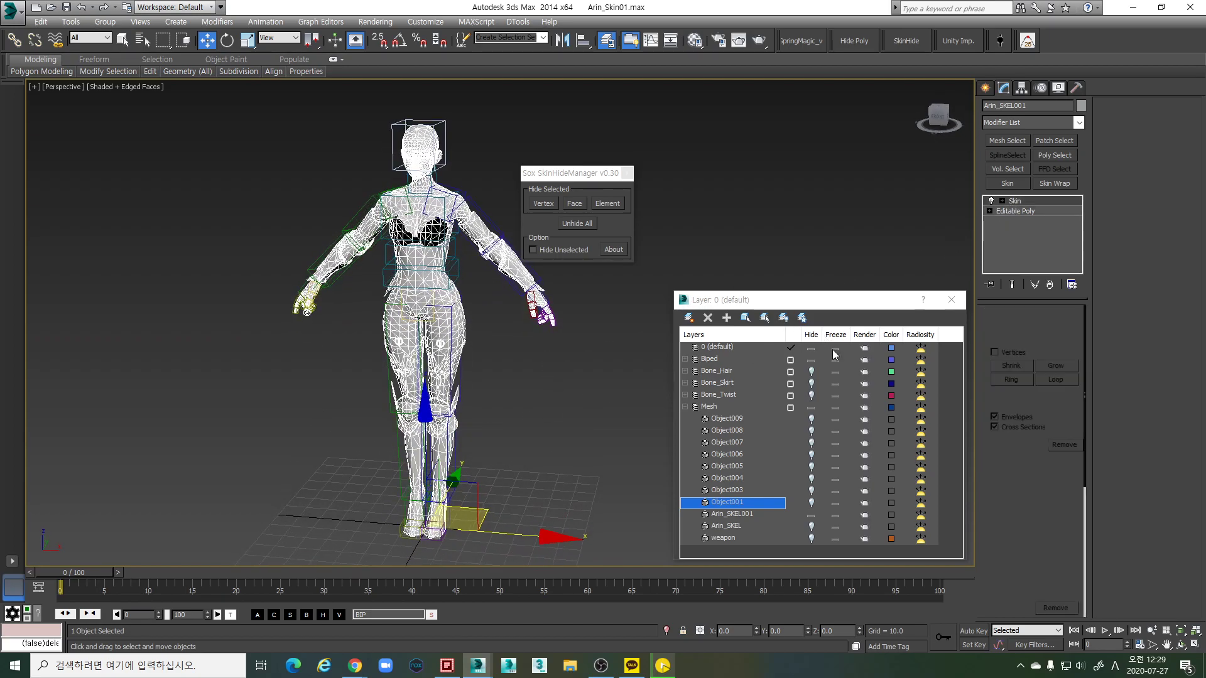
pyautogui.click(952, 300)
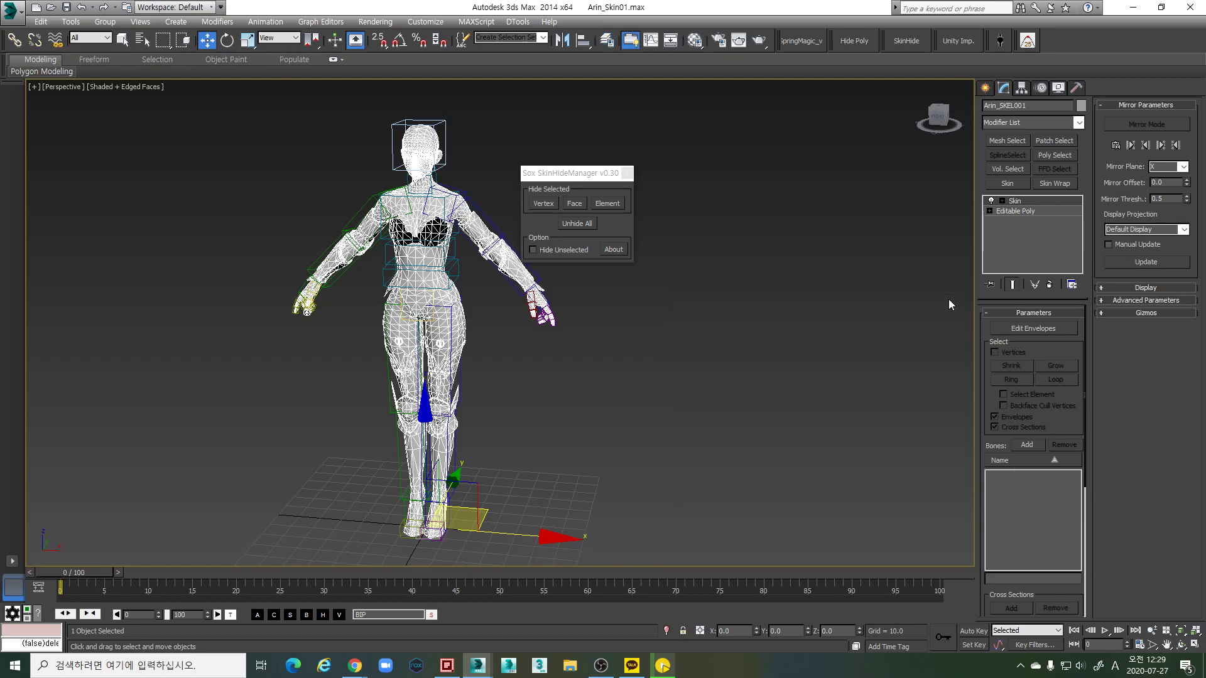
pyautogui.moveTo(583, 385); pyautogui.dragTo(751, 348, button='middle')
pyautogui.keyDown('alt'); pyautogui.moveTo(675, 259); pyautogui.dragTo(672, 399, button='middle'); pyautogui.keyUp('alt')
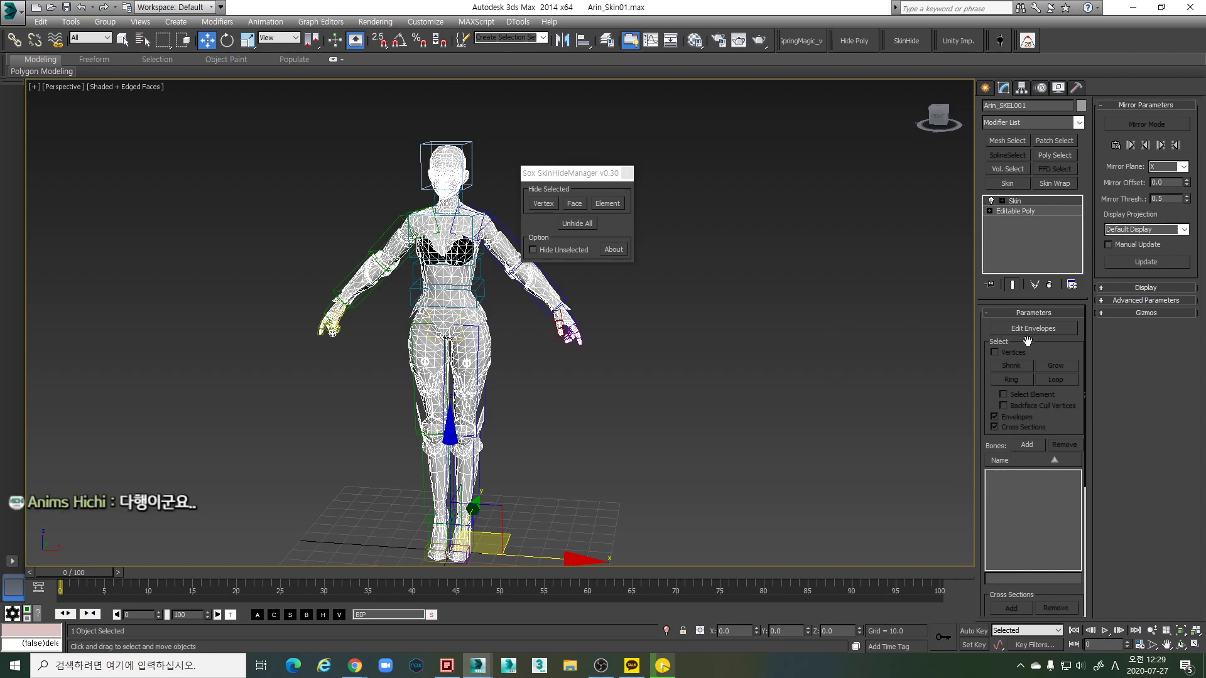
# Make the Bone_Twist layer's bones visible again in the Layer Manager
pyautogui.click(1028, 445)
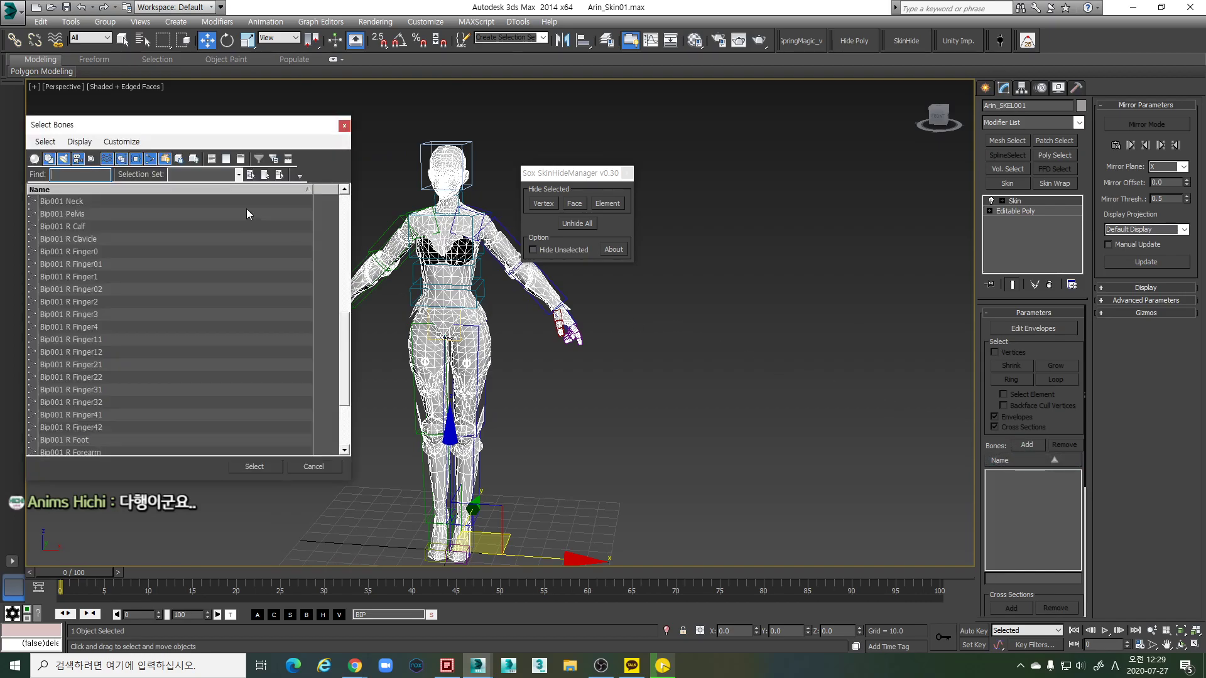
pyautogui.click(314, 466)
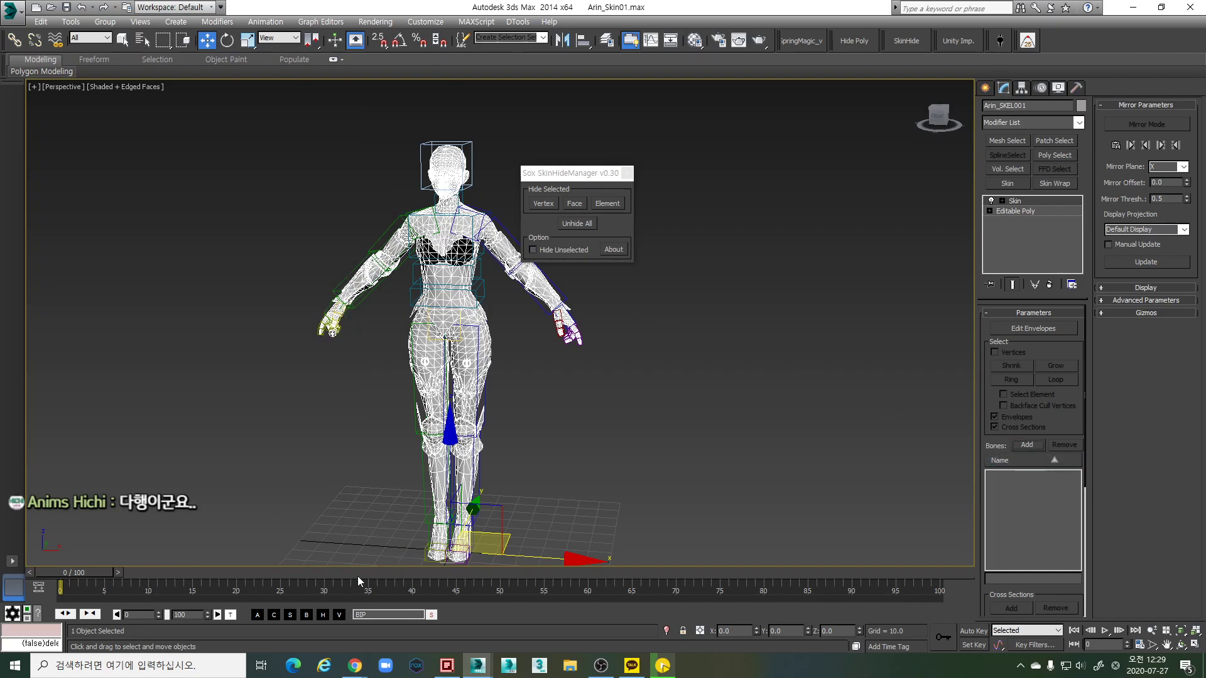
pyautogui.click(607, 42)
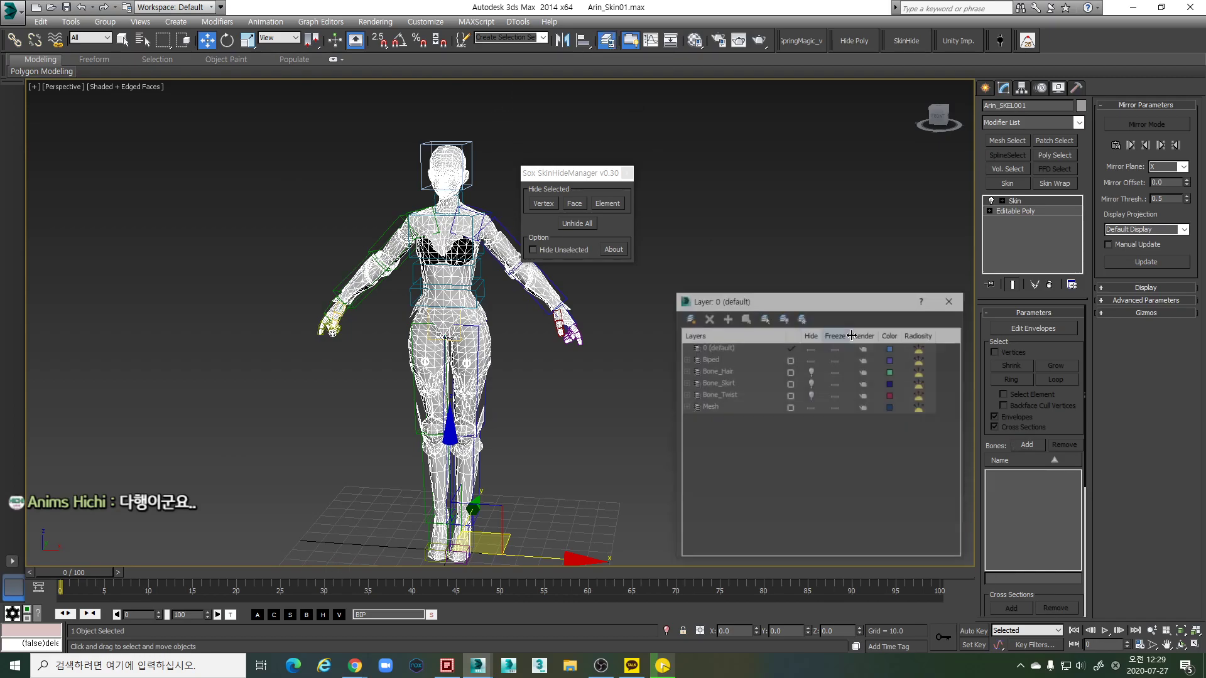
pyautogui.click(813, 383)
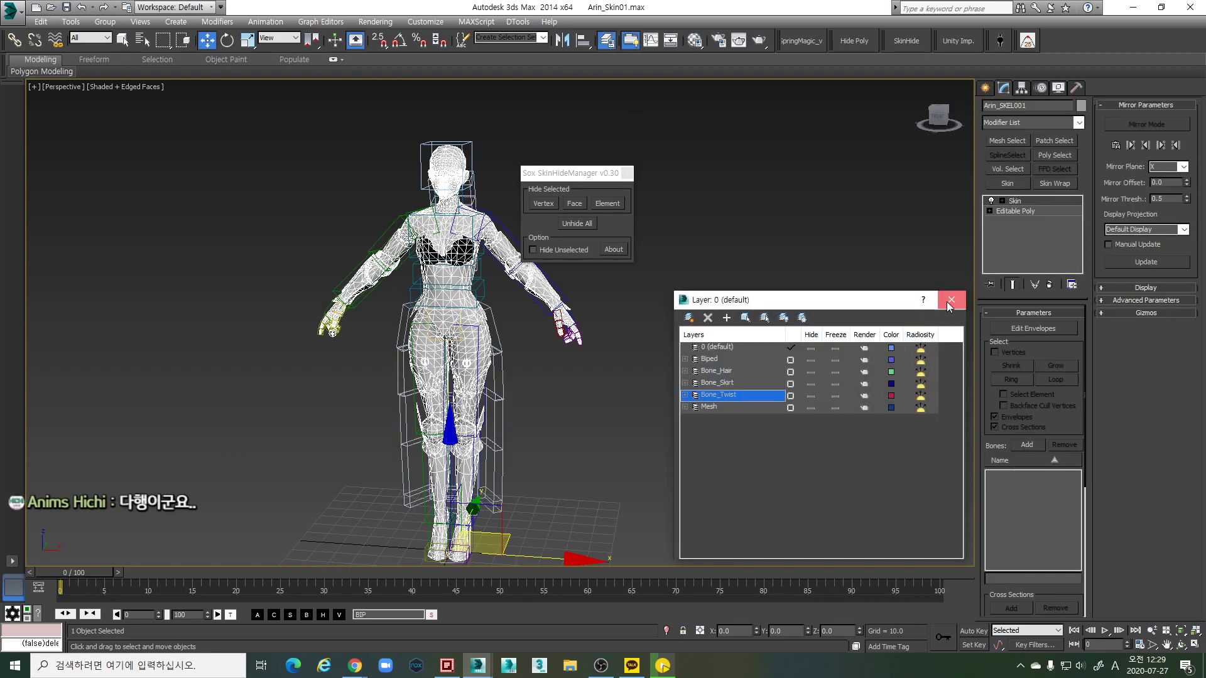
pyautogui.press('Escape')
# Browse the bone picker list at Bip001 L Finger3, then close it and view the character from the side
pyautogui.click(1027, 445)
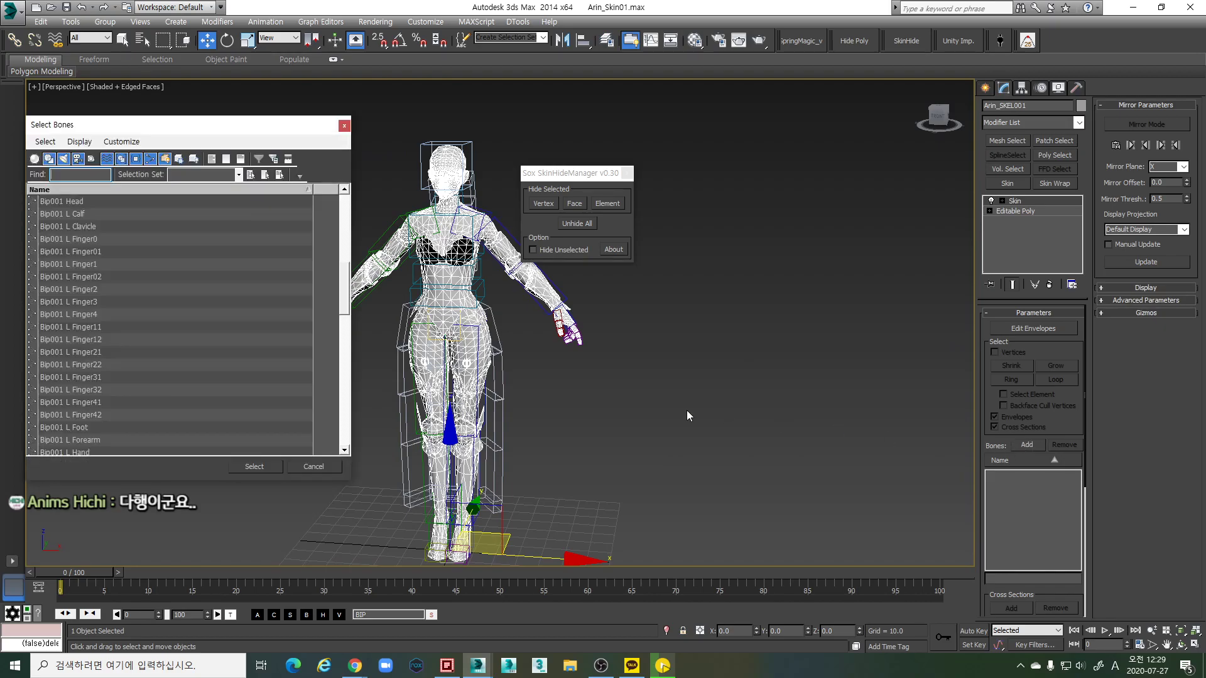
pyautogui.click(284, 301)
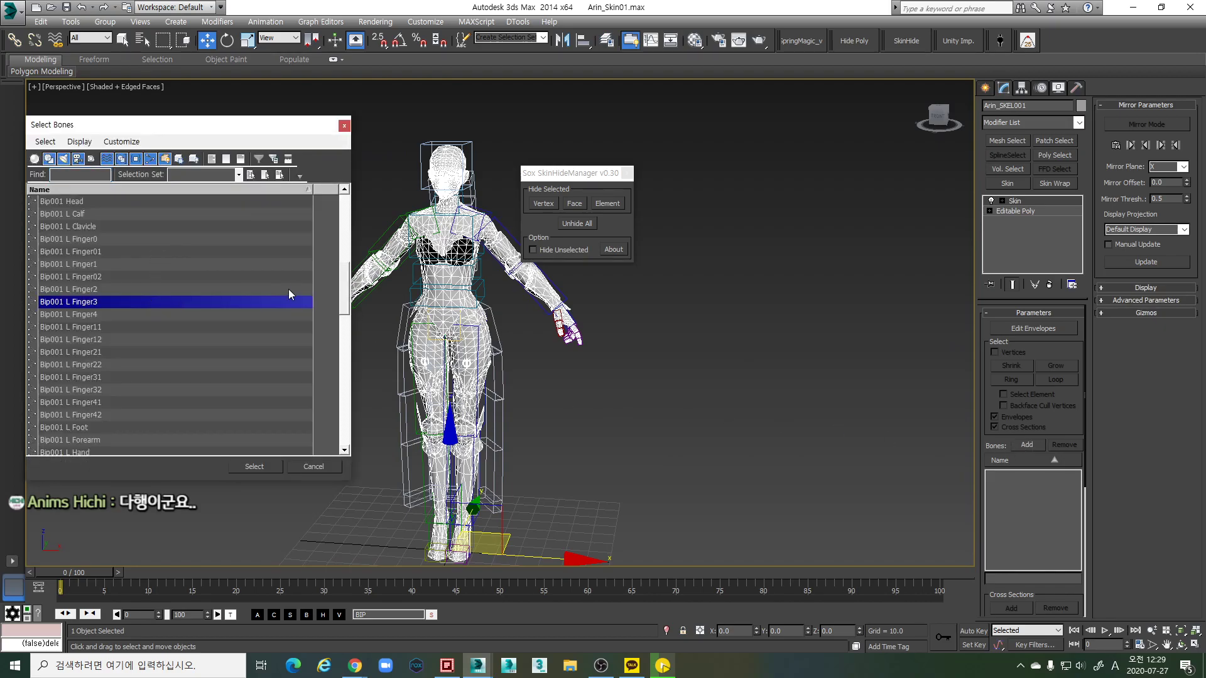
pyautogui.moveTo(344, 288); pyautogui.dragTo(329, 199)
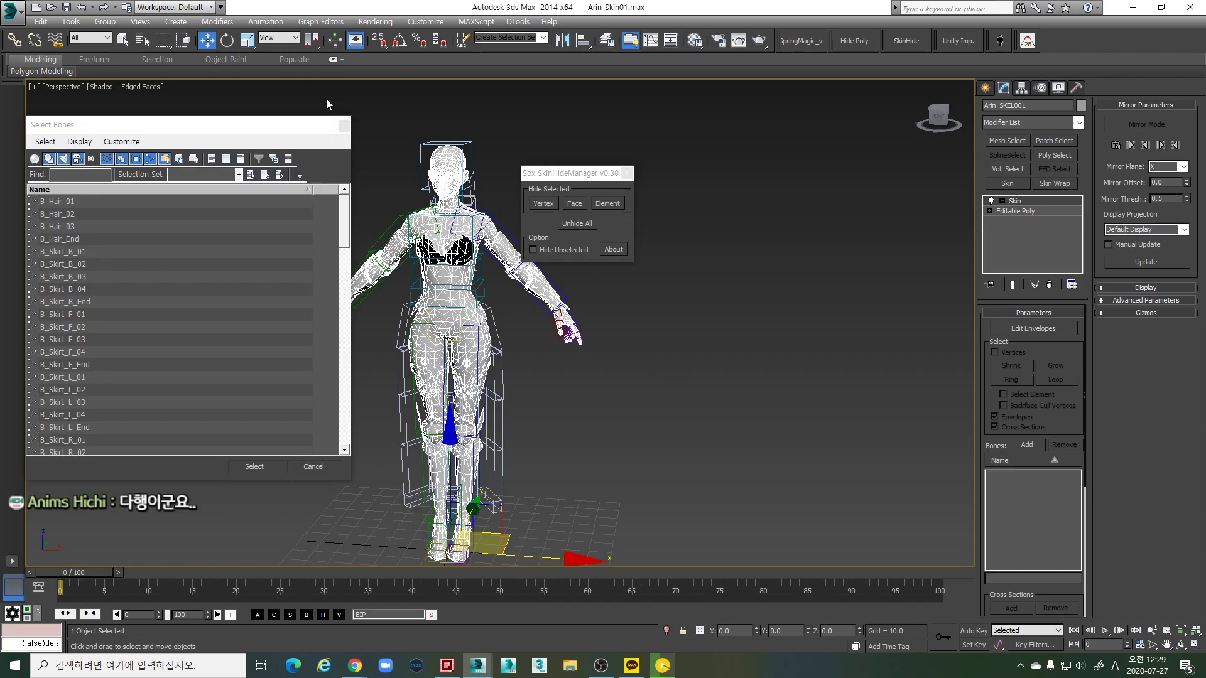
pyautogui.click(343, 132)
pyautogui.keyDown('alt'); pyautogui.moveTo(515, 327); pyautogui.dragTo(650, 332, button='middle'); pyautogui.keyUp('alt')
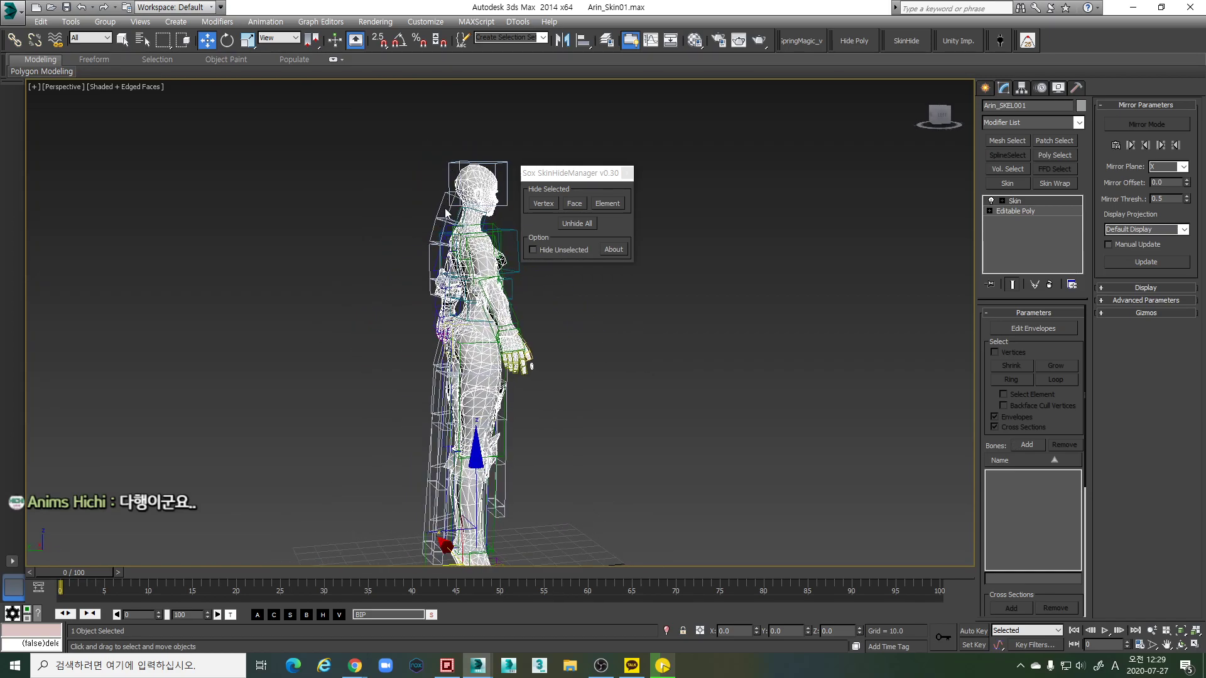
pyautogui.keyDown('alt'); pyautogui.moveTo(428, 270); pyautogui.dragTo(552, 370, button='middle'); pyautogui.keyUp('alt')
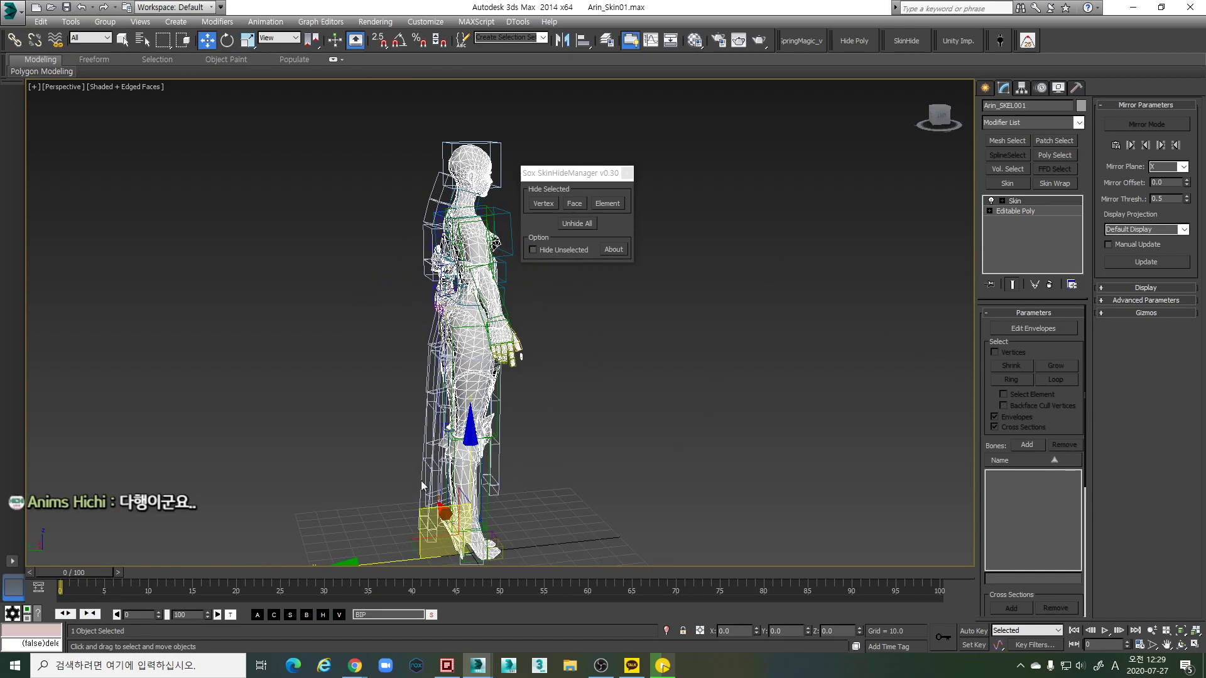
# Hide the Bone_Hair and Bone_Skirt layers, then return to a front Shaded + Edged Faces view
pyautogui.click(607, 40)
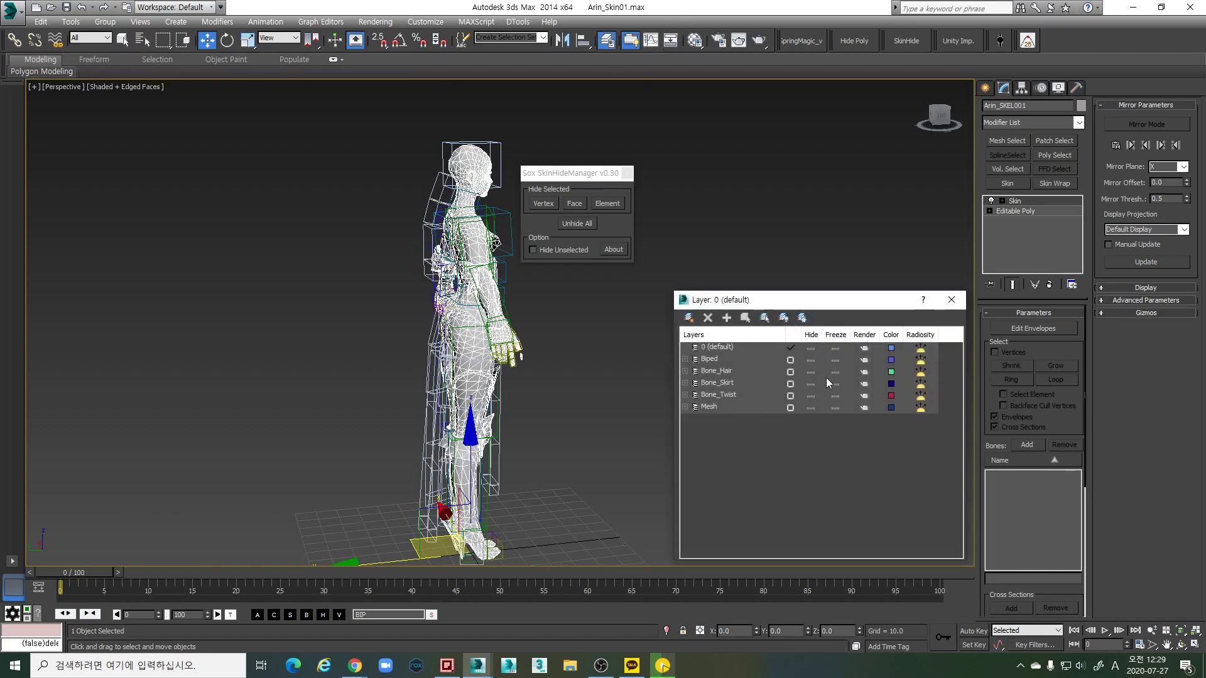
pyautogui.click(810, 371)
pyautogui.click(811, 383)
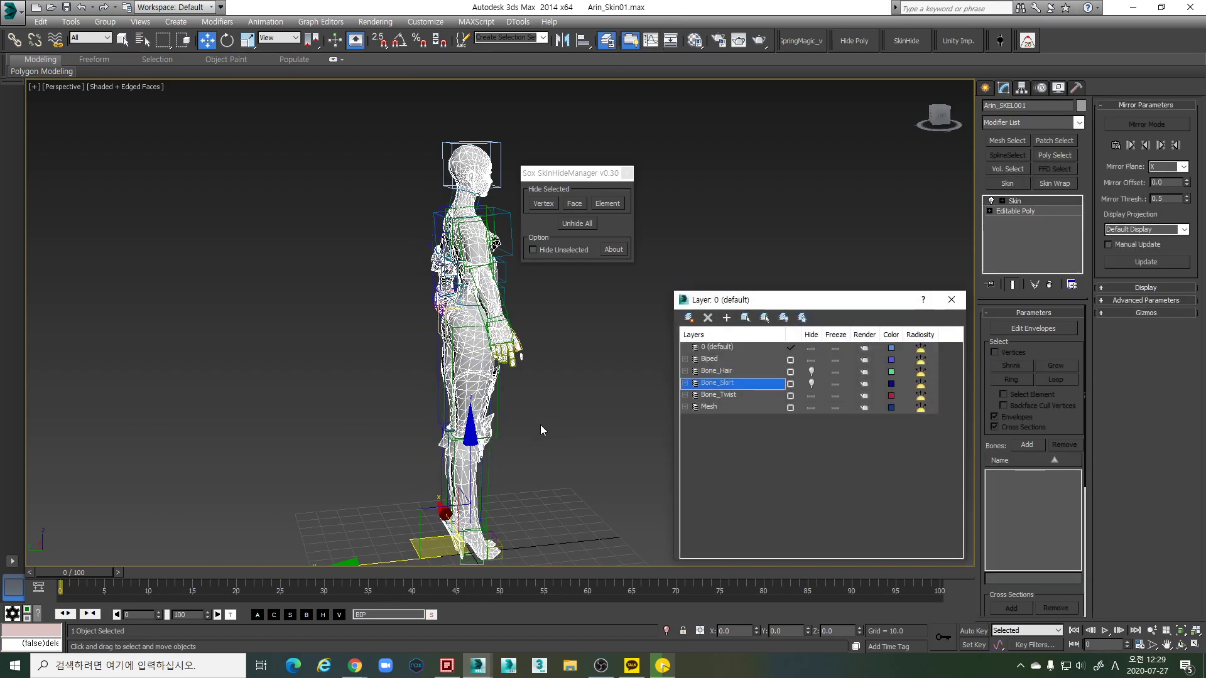
pyautogui.click(949, 302)
pyautogui.moveTo(600, 338)
pyautogui.keyDown('alt'); pyautogui.mouseDown(button='middle')
pyautogui.moveTo(565, 340)
pyautogui.moveTo(442, 426)
pyautogui.moveTo(486, 389)
pyautogui.moveTo(496, 351)
pyautogui.mouseUp(button='middle'); pyautogui.keyUp('alt')
pyautogui.press('F3')
pyautogui.scroll(5, 494, 383)
pyautogui.press('F3')
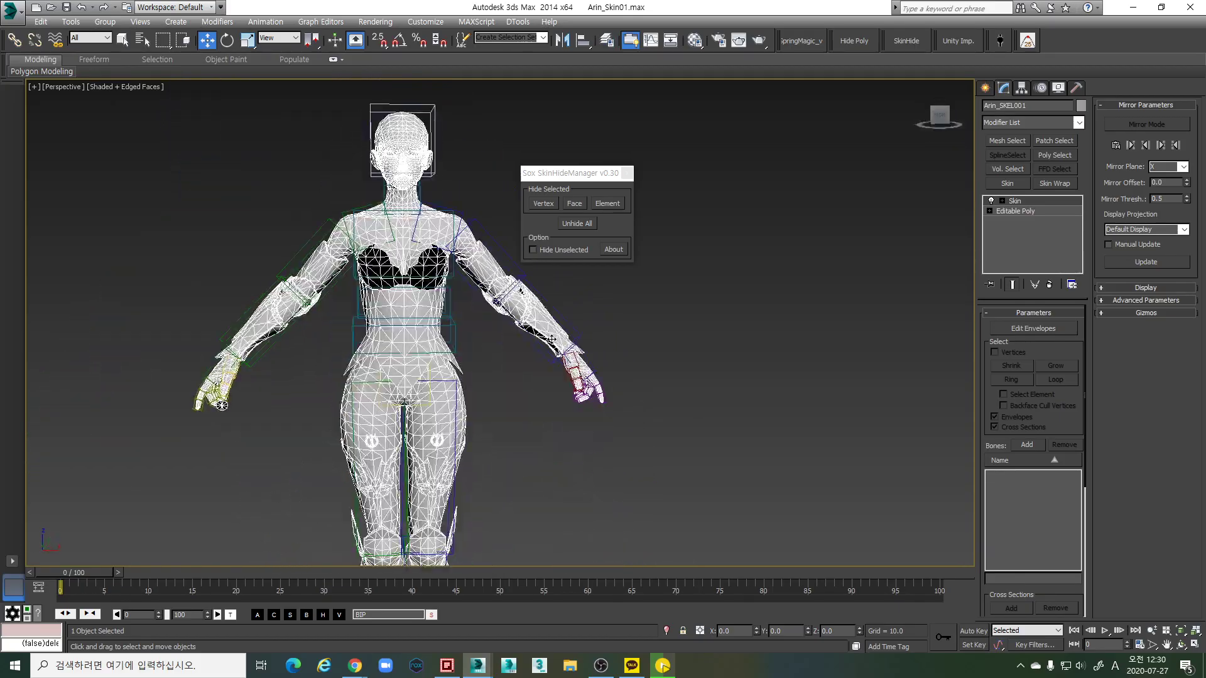
pyautogui.scroll(-2, 496, 352)
# Open the Skin modifier's Select Bones list and select Bip001 Head as the first bone
pyautogui.click(1030, 445)
pyautogui.scroll(10, 337, 241)
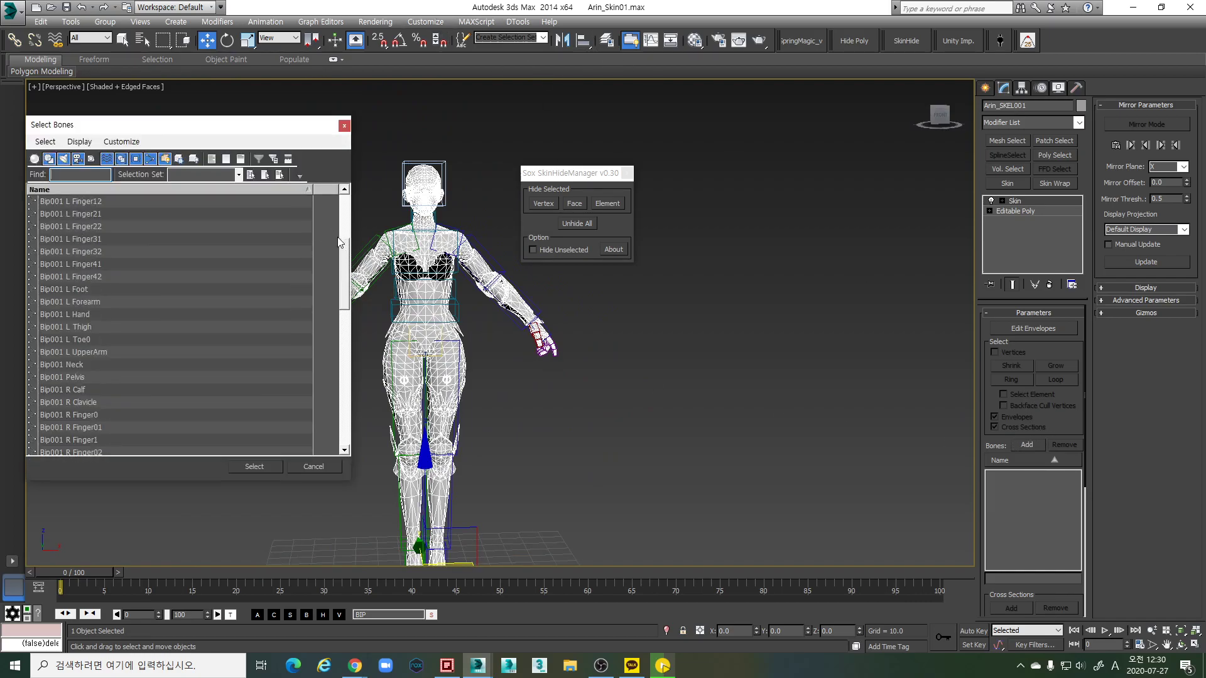
pyautogui.click(55, 214)
pyautogui.click(62, 203)
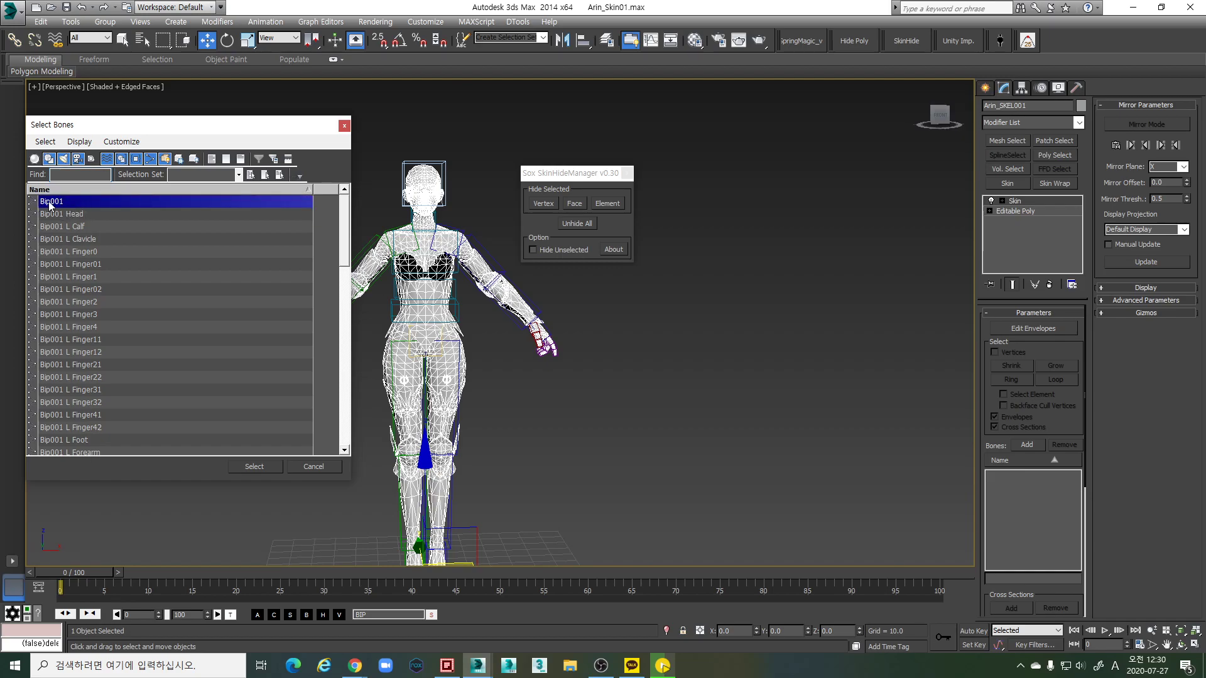
pyautogui.click(425, 362)
pyautogui.click(53, 203)
pyautogui.click(73, 215)
pyautogui.click(80, 203)
pyautogui.click(82, 216)
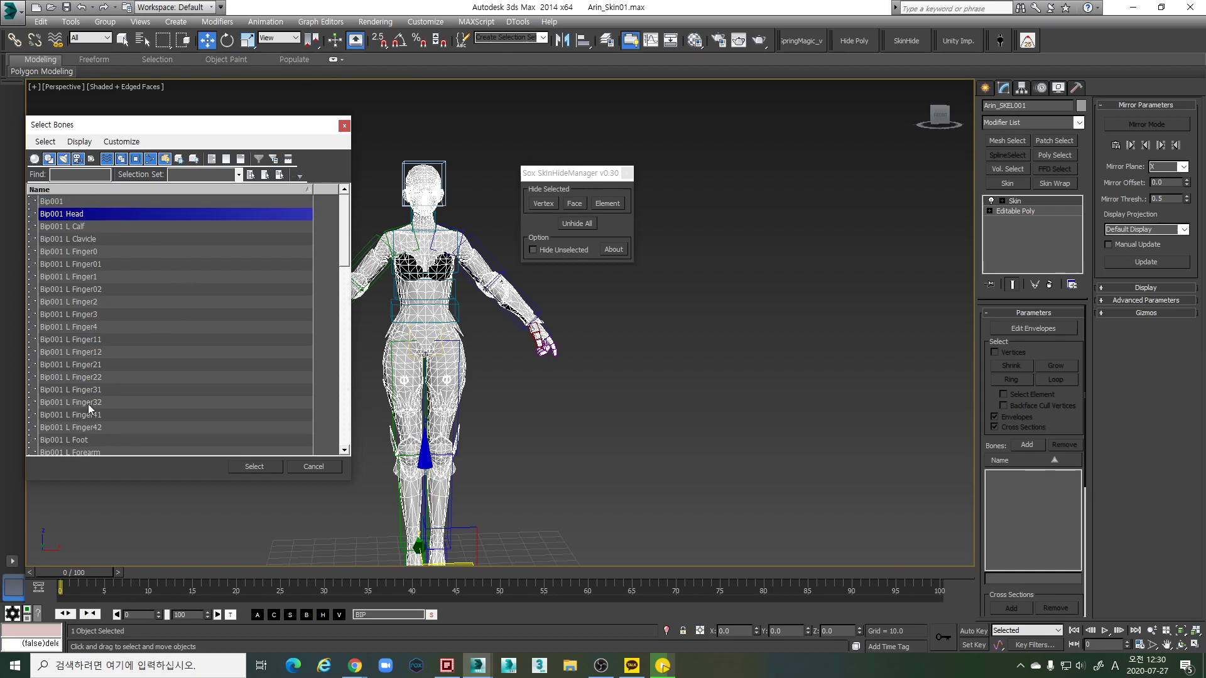
# Add every bone from Bip001 Head to the list's end, then close SkinHideManager
pyautogui.scroll(-6, 148, 374)
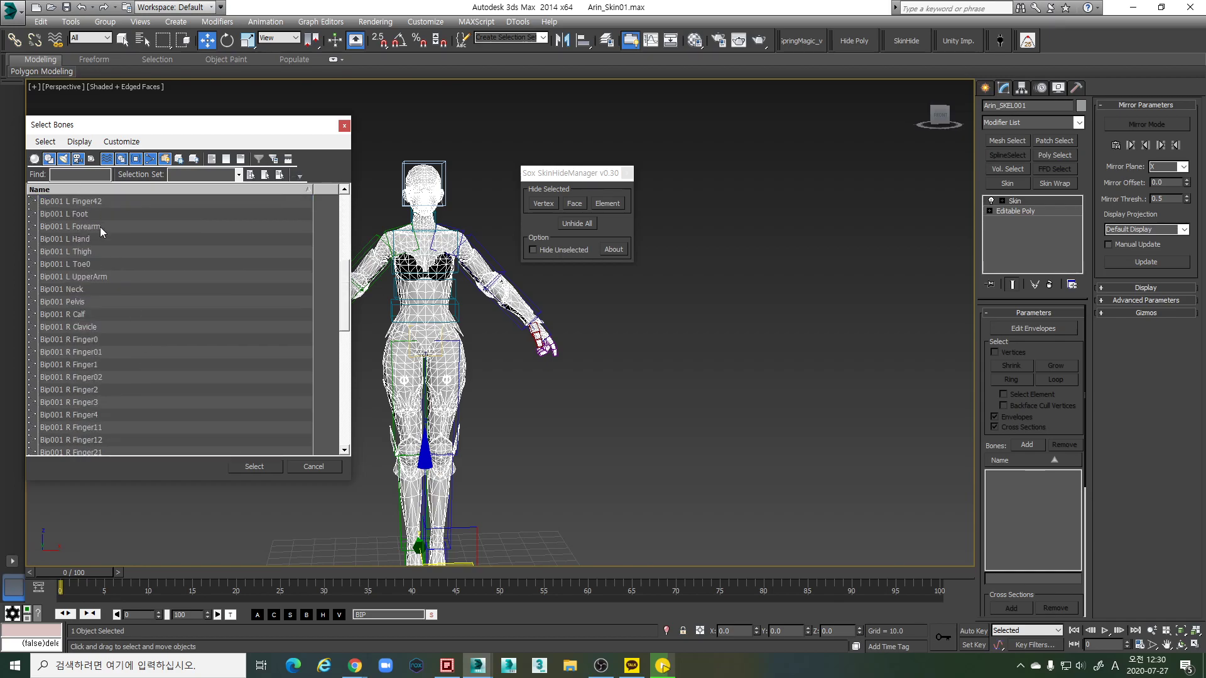
pyautogui.scroll(-5, 104, 251)
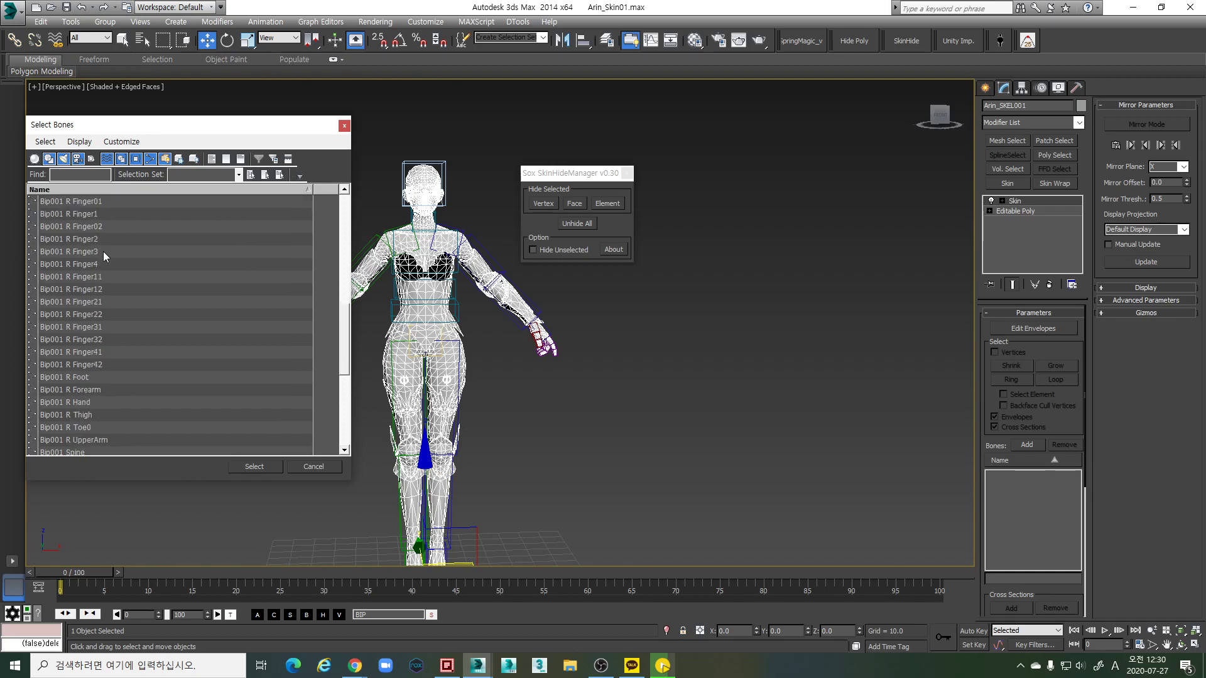
pyautogui.scroll(-1, 101, 300)
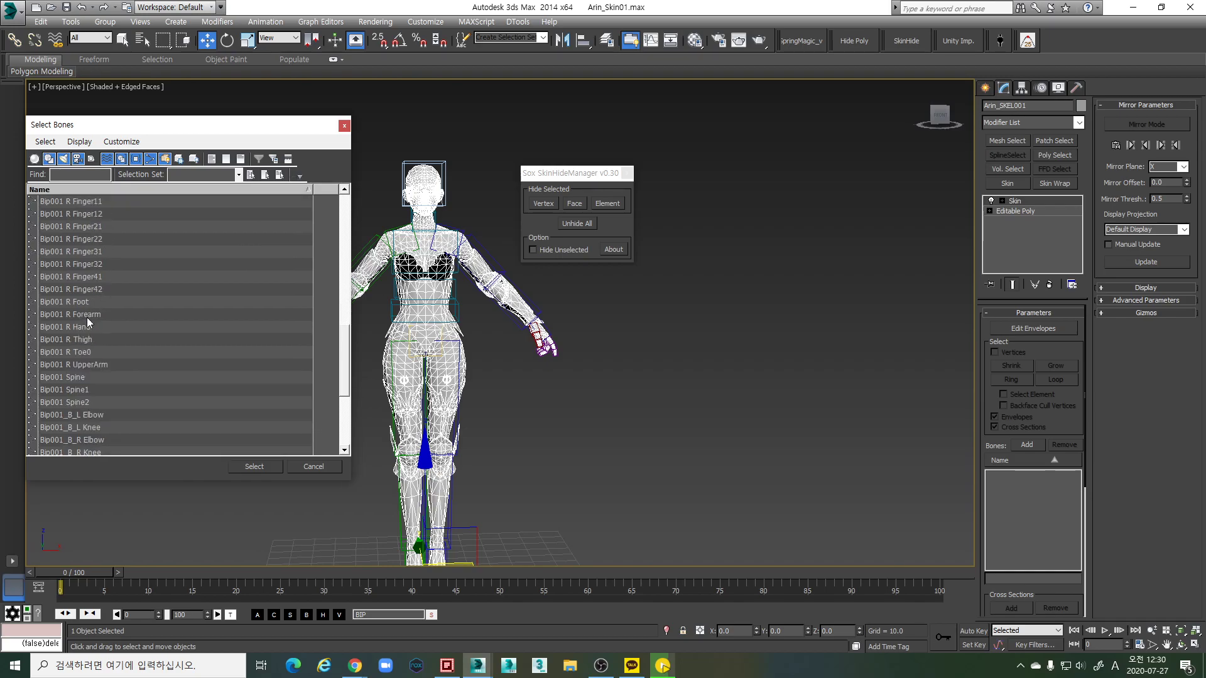
pyautogui.scroll(-3, 109, 323)
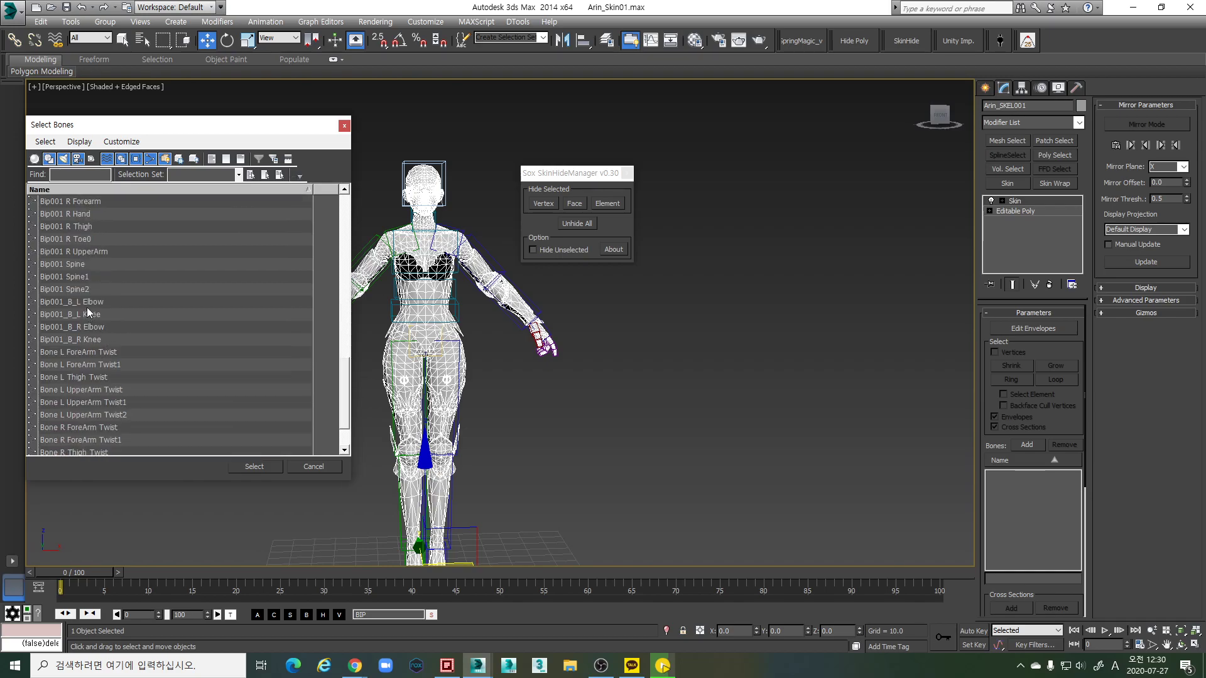
pyautogui.scroll(-2, 111, 346)
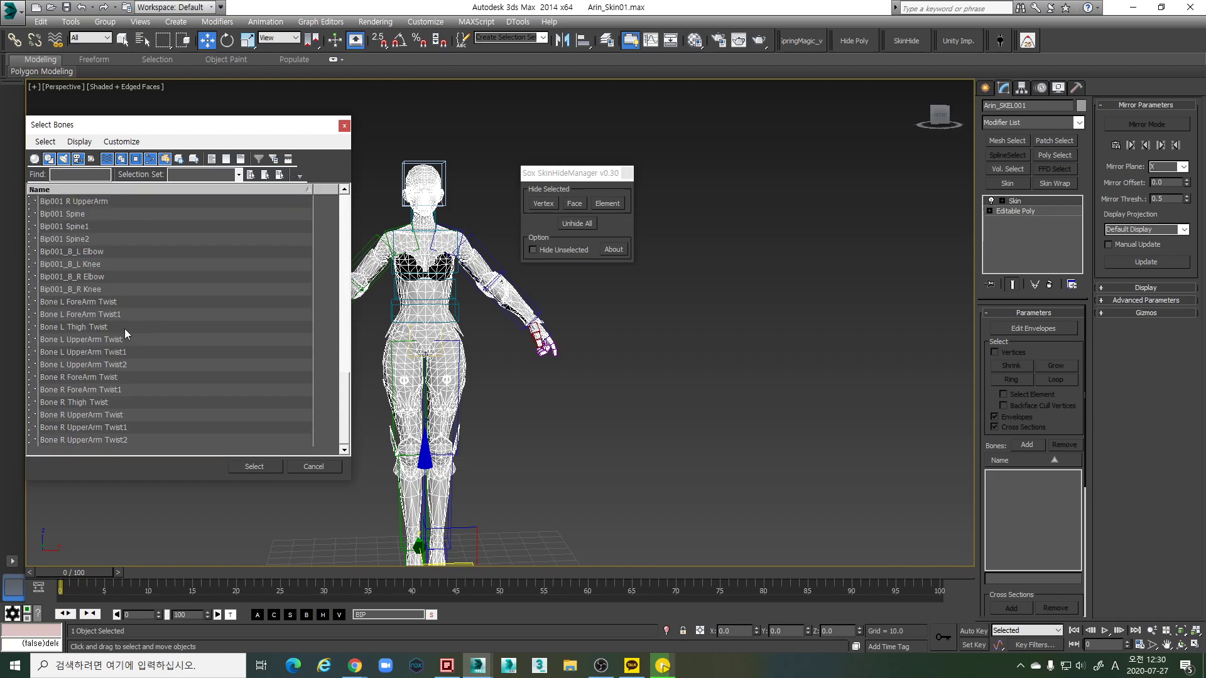
pyautogui.keyDown('shift'); pyautogui.click(125, 440); pyautogui.keyUp('shift')
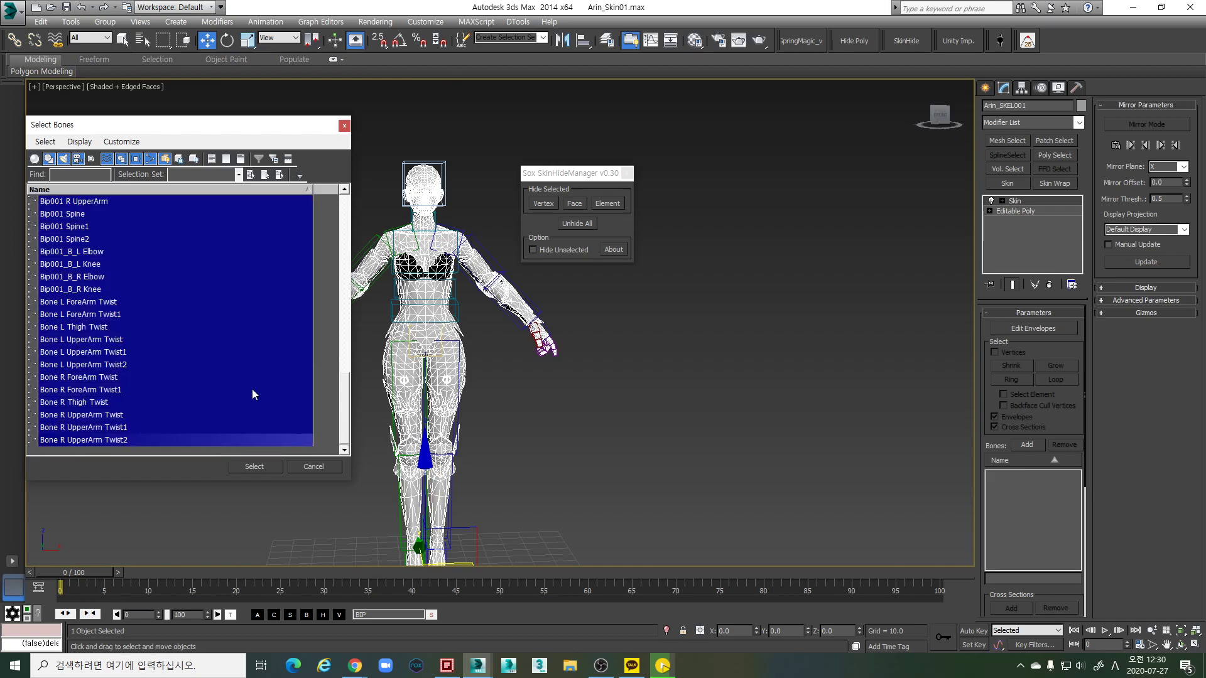
pyautogui.moveTo(345, 405); pyautogui.dragTo(332, 205)
pyautogui.scroll(-10, 324, 382)
pyautogui.click(254, 465)
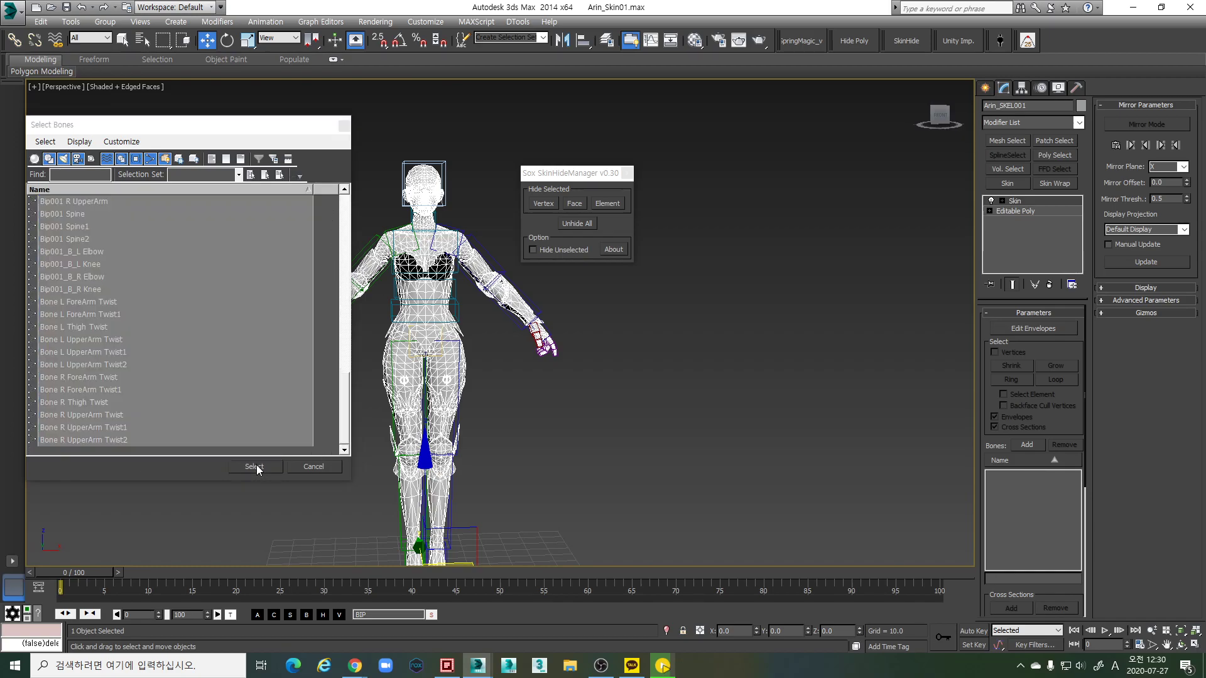
pyautogui.keyDown('alt'); pyautogui.moveTo(533, 382); pyautogui.dragTo(571, 328, button='middle'); pyautogui.keyUp('alt')
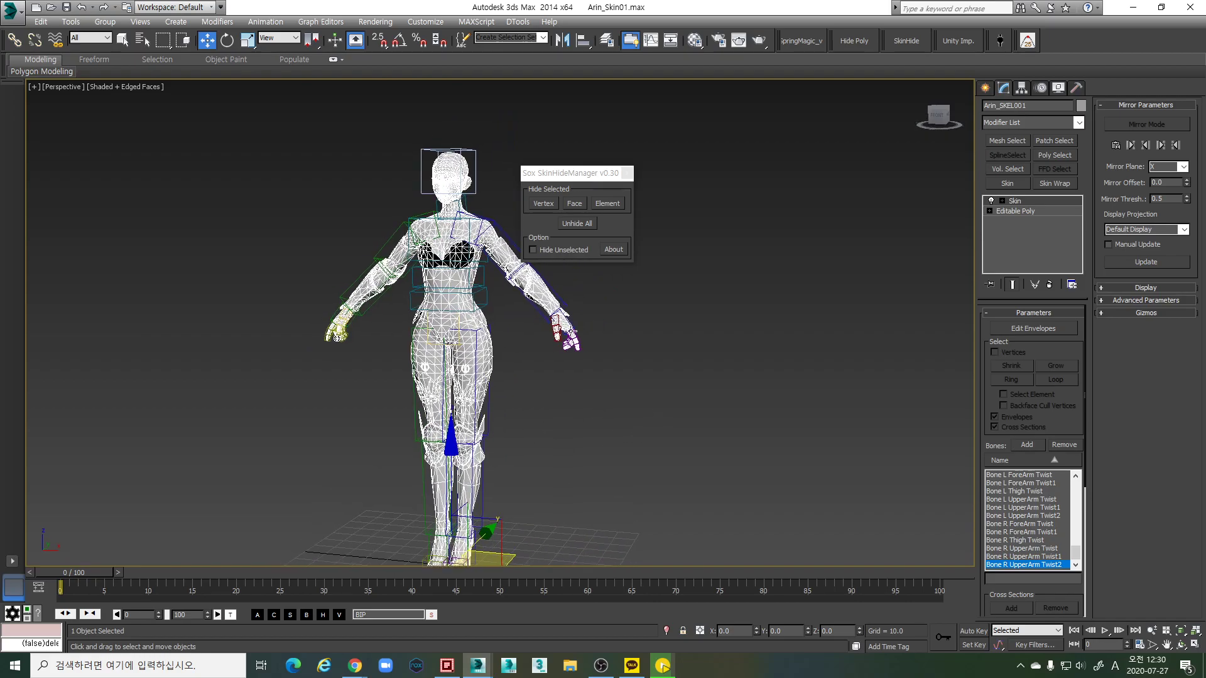
pyautogui.click(627, 174)
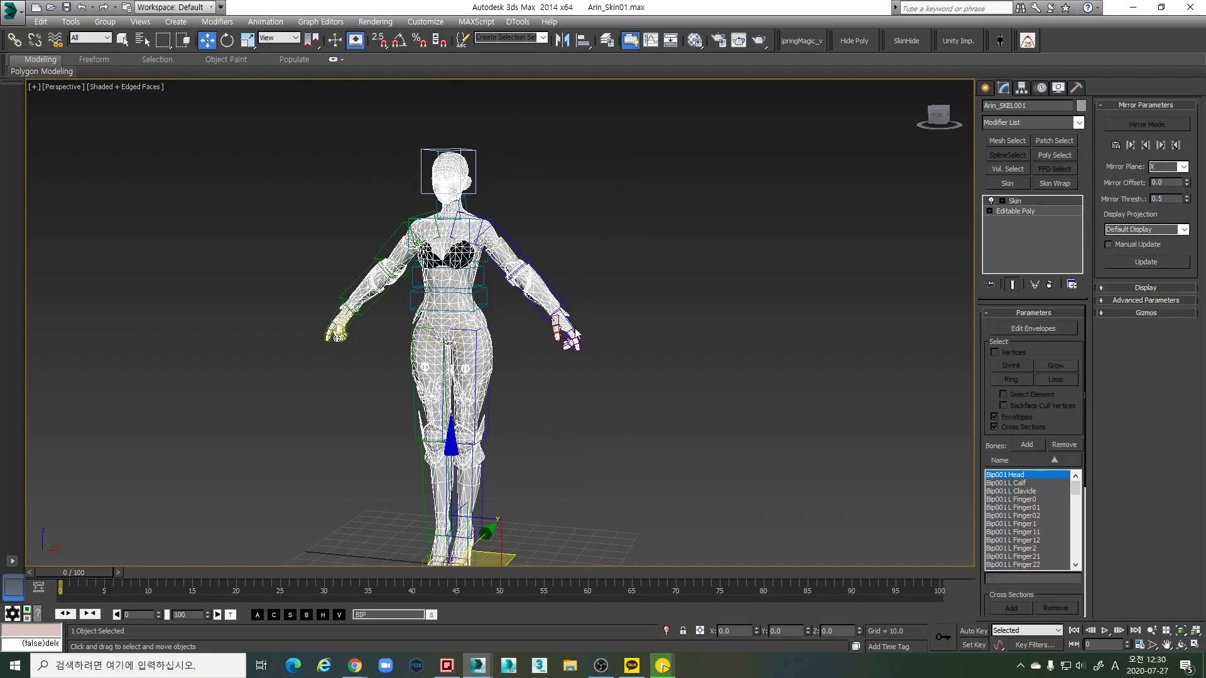
# Test-raise the biped's left hand to check skin deformation, then undo the move
pyautogui.click(573, 333)
pyautogui.moveTo(596, 277); pyautogui.dragTo(641, 172)
pyautogui.scroll(5, 565, 214)
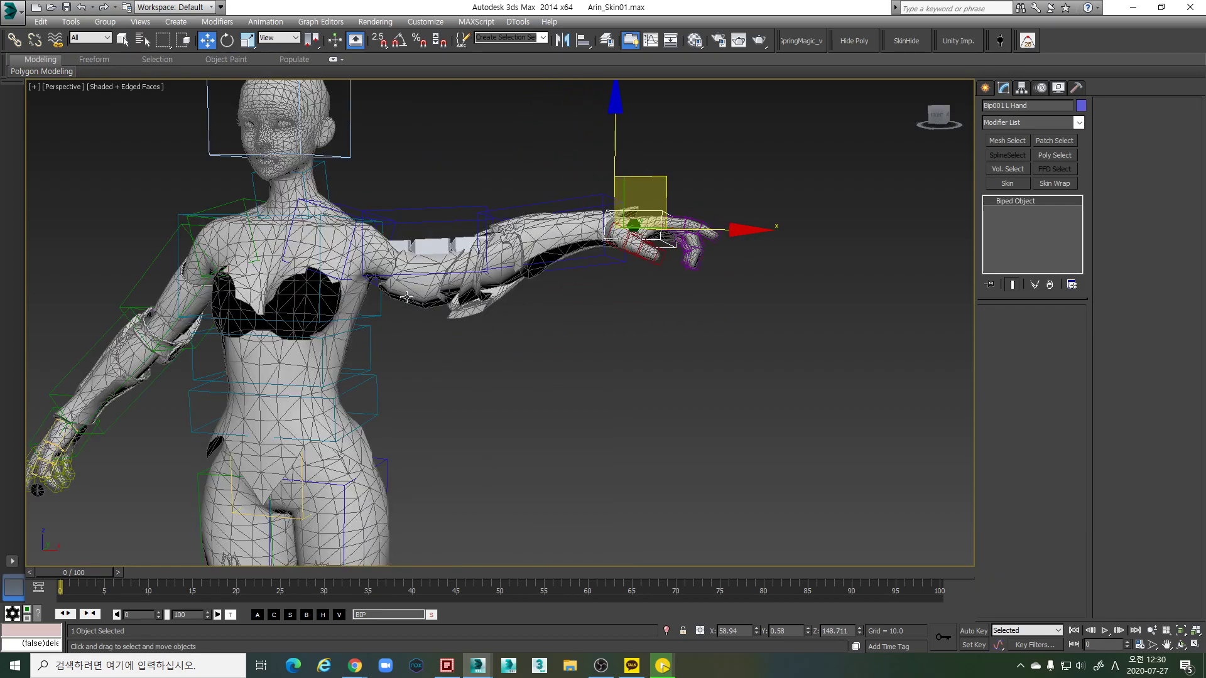
pyautogui.hotkey('shift', 'z')
pyautogui.hotkey('shift', 'z')
pyautogui.hotkey('ctrl', 'z')
# Inspect the skinned character from several angles and select the Bip001 Spine bone
pyautogui.keyDown('alt'); pyautogui.moveTo(570, 367); pyautogui.dragTo(648, 434, button='middle'); pyautogui.keyUp('alt')
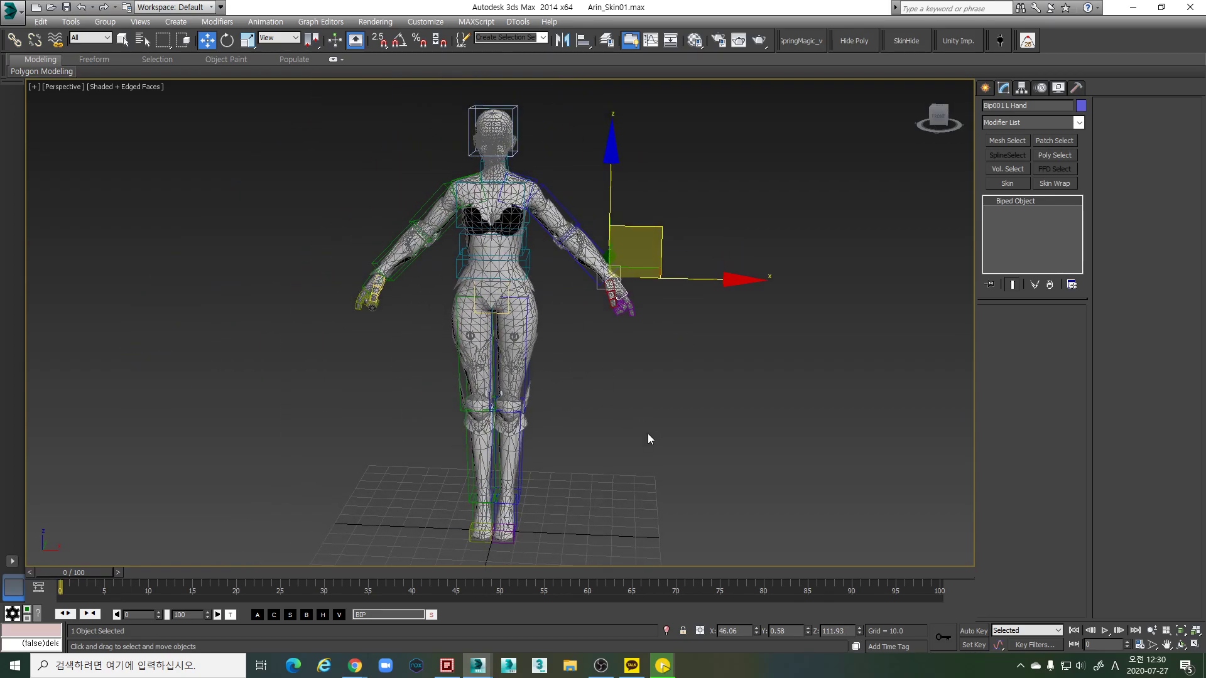
pyautogui.keyDown('alt'); pyautogui.moveTo(587, 409); pyautogui.dragTo(562, 417, button='middle'); pyautogui.keyUp('alt')
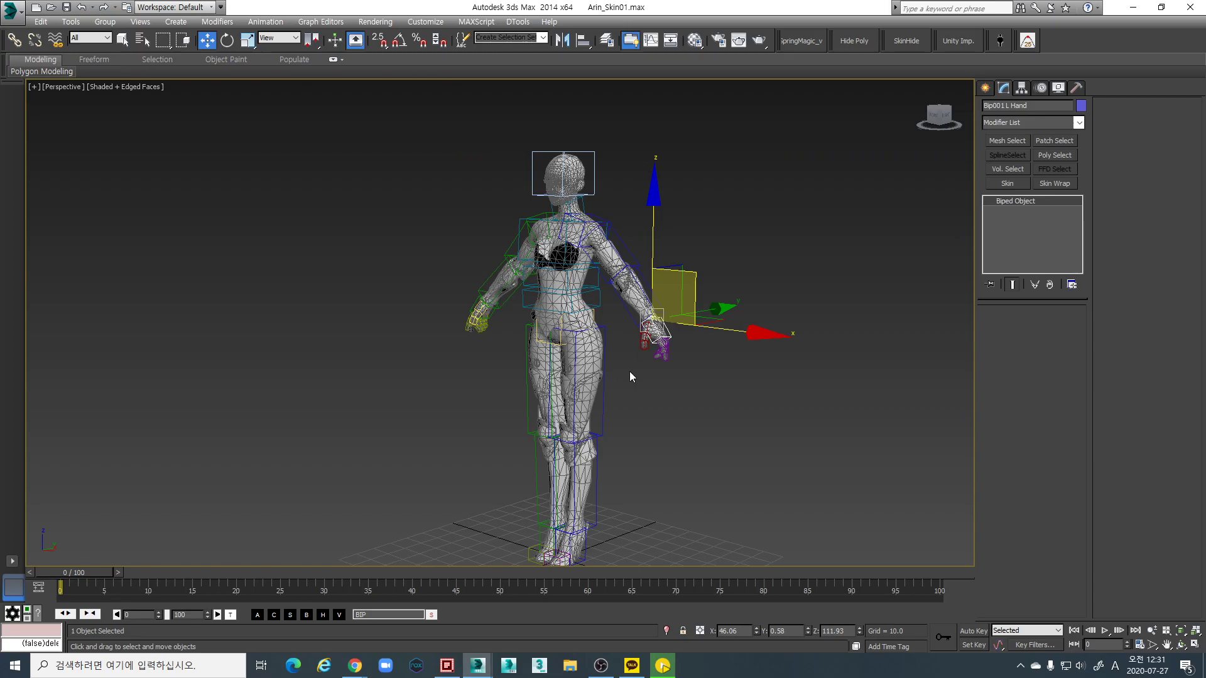
pyautogui.keyDown('alt'); pyautogui.moveTo(641, 356); pyautogui.dragTo(640, 275, button='middle'); pyautogui.keyUp('alt')
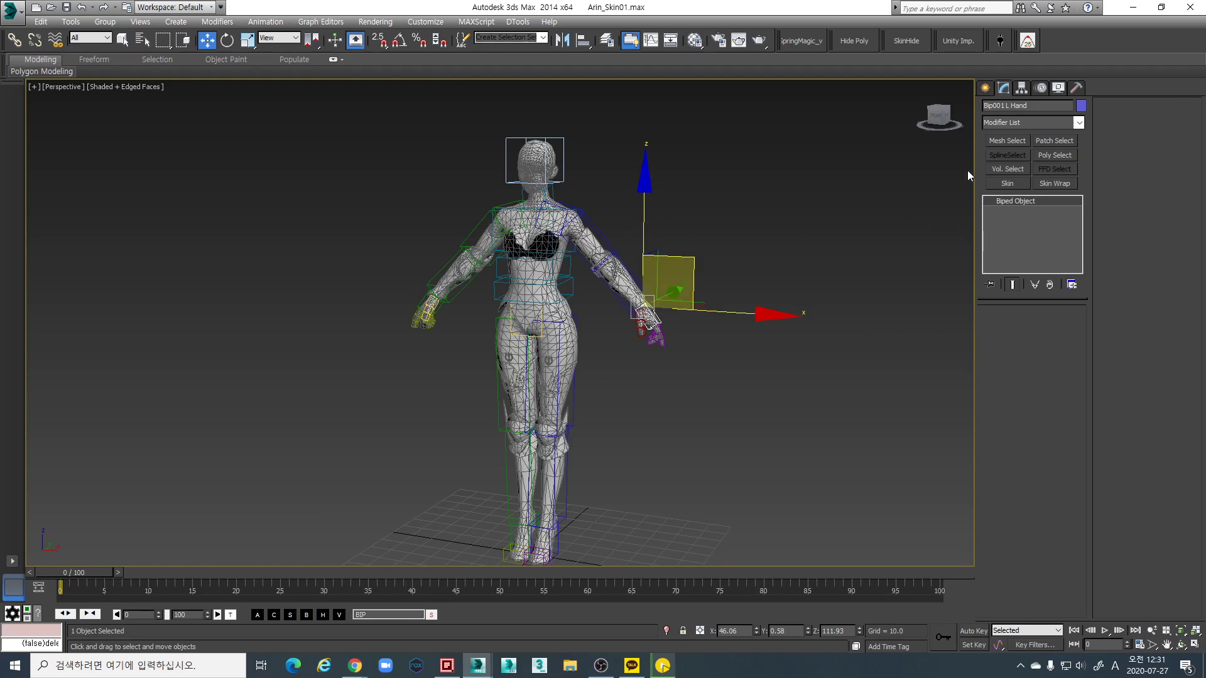
pyautogui.moveTo(751, 387); pyautogui.dragTo(733, 374, button='middle')
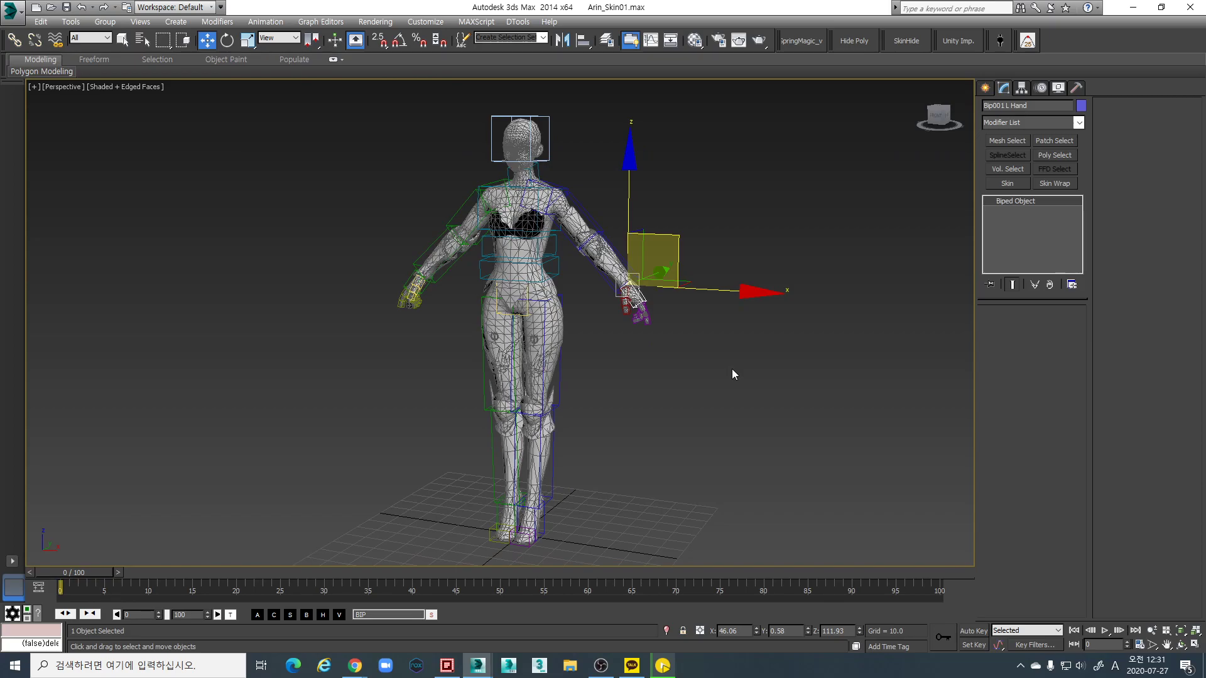
pyautogui.moveTo(602, 327); pyautogui.dragTo(638, 335, button='middle')
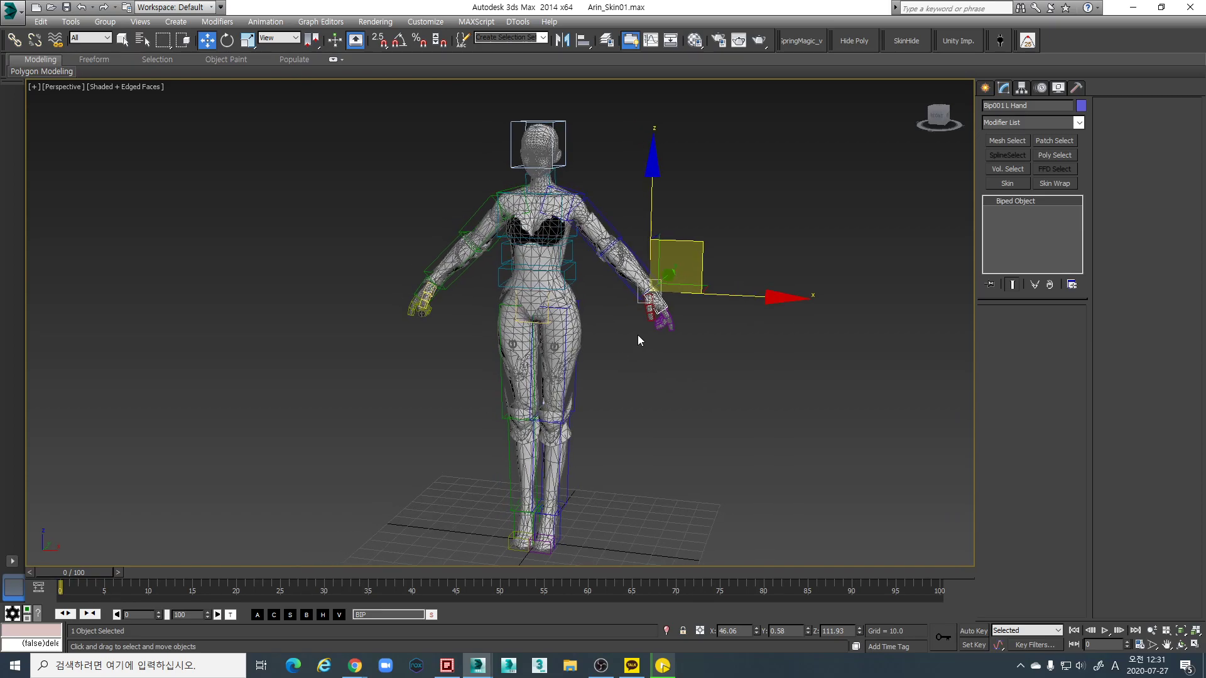
pyautogui.click(567, 283)
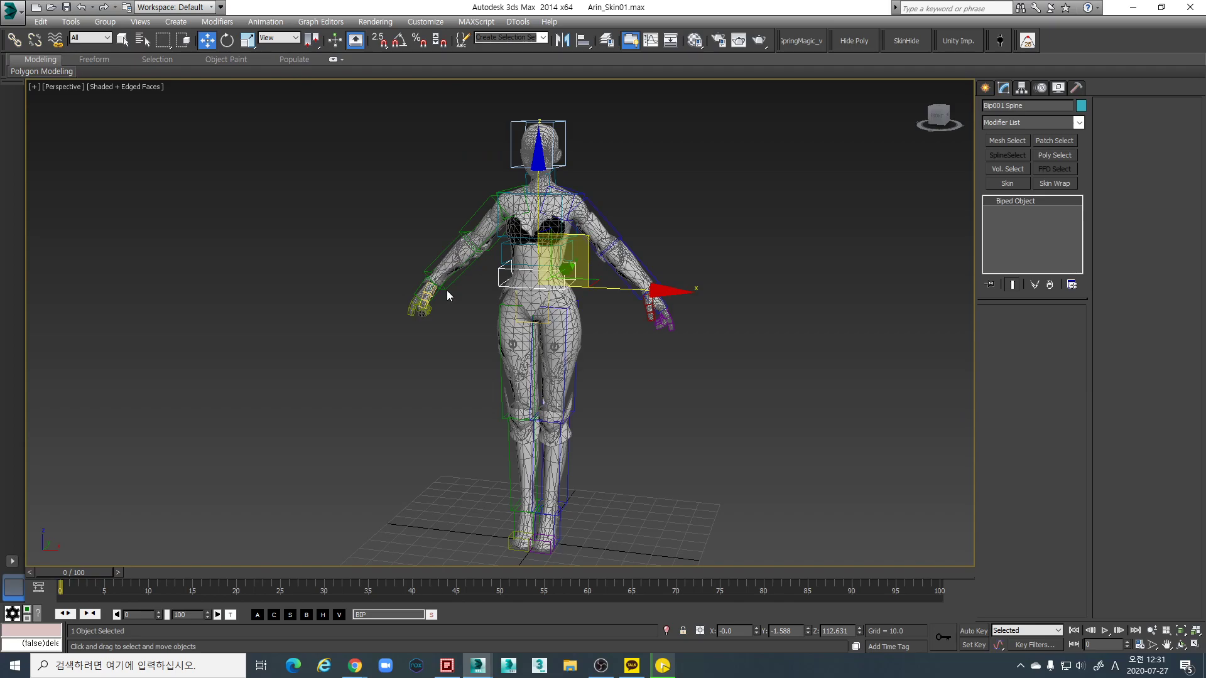
# In the Motion panel's Copy/Paste rollout, delete the old collection and copy the current pose as Pose01
pyautogui.click(1043, 88)
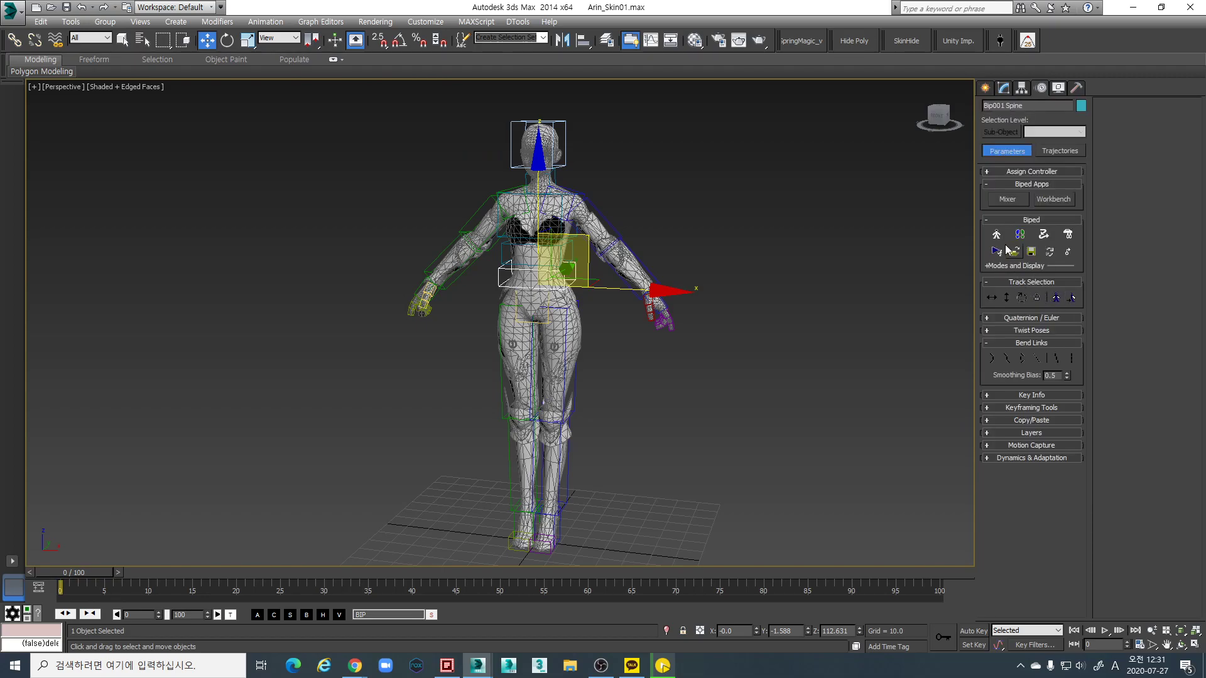
pyautogui.click(1041, 420)
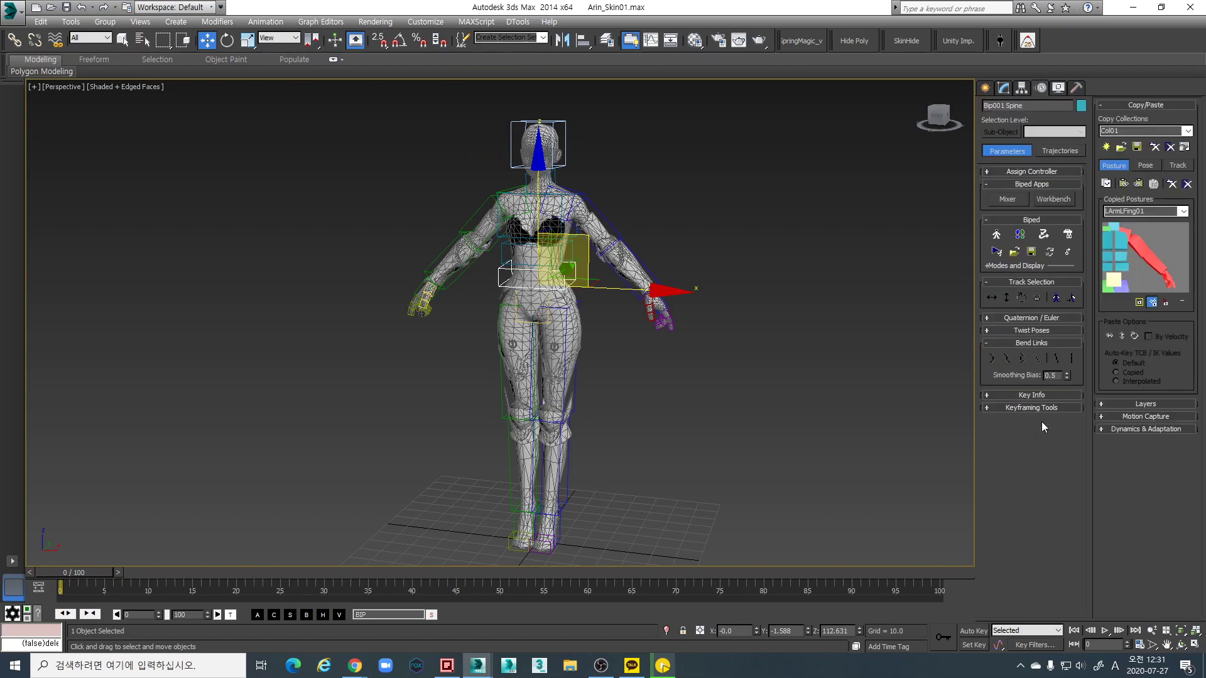
pyautogui.click(1156, 149)
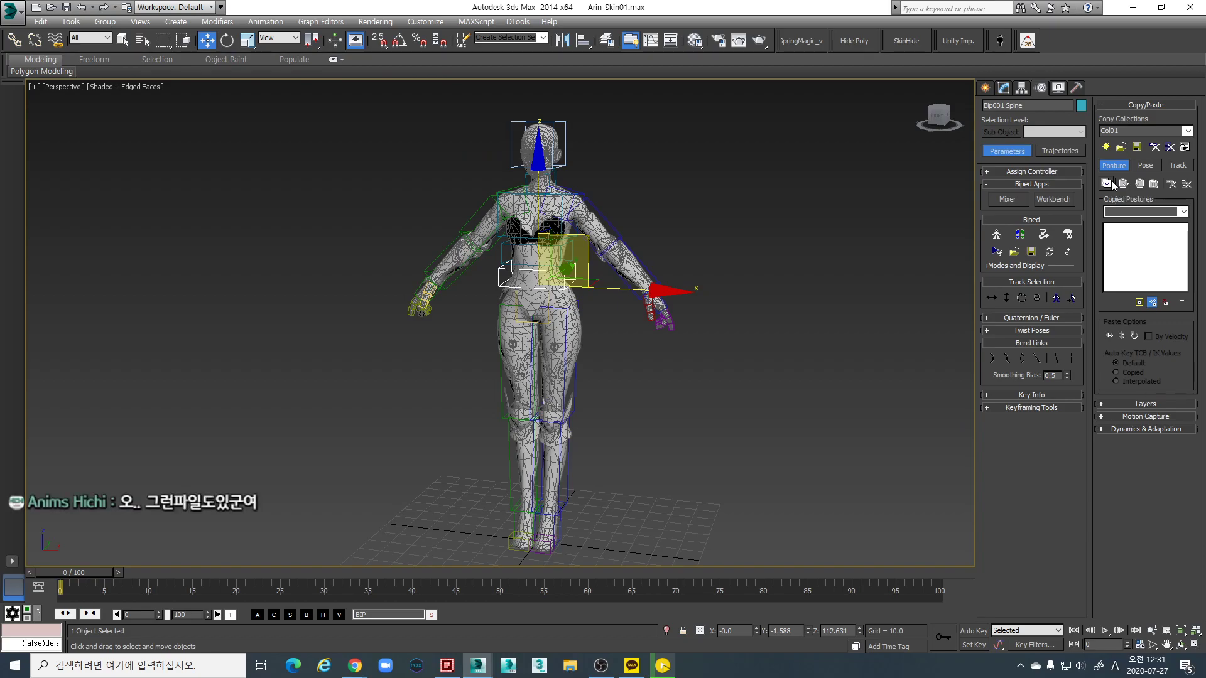
pyautogui.click(1141, 167)
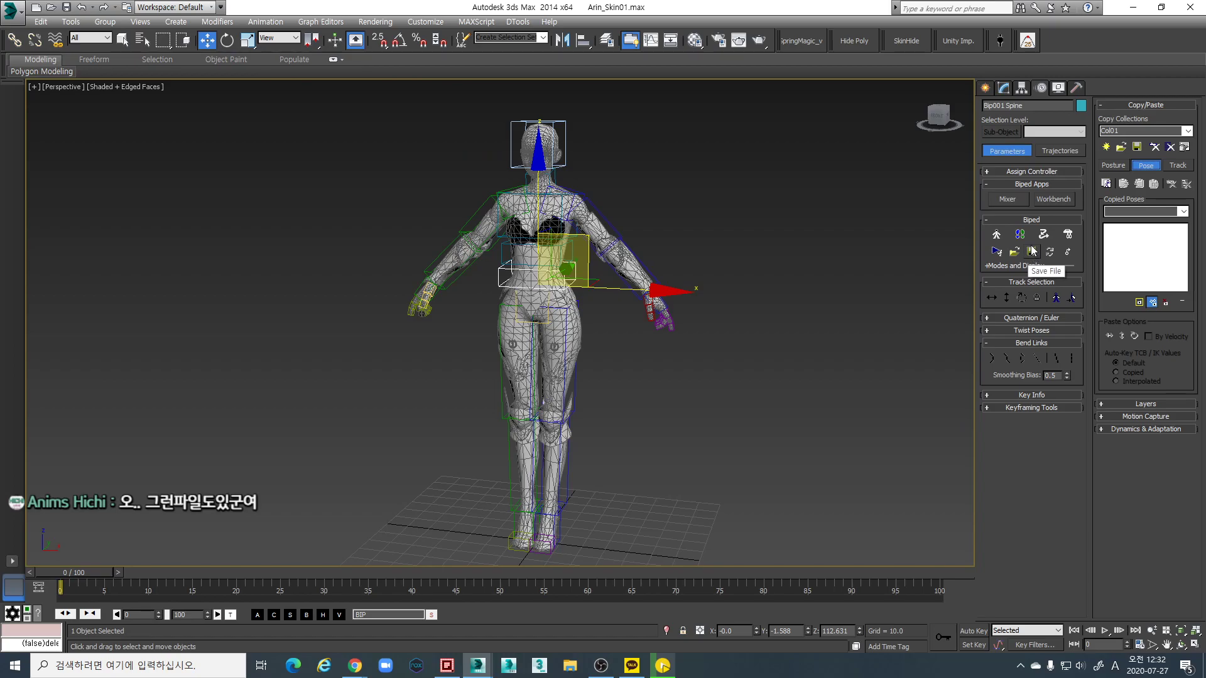
pyautogui.click(1106, 183)
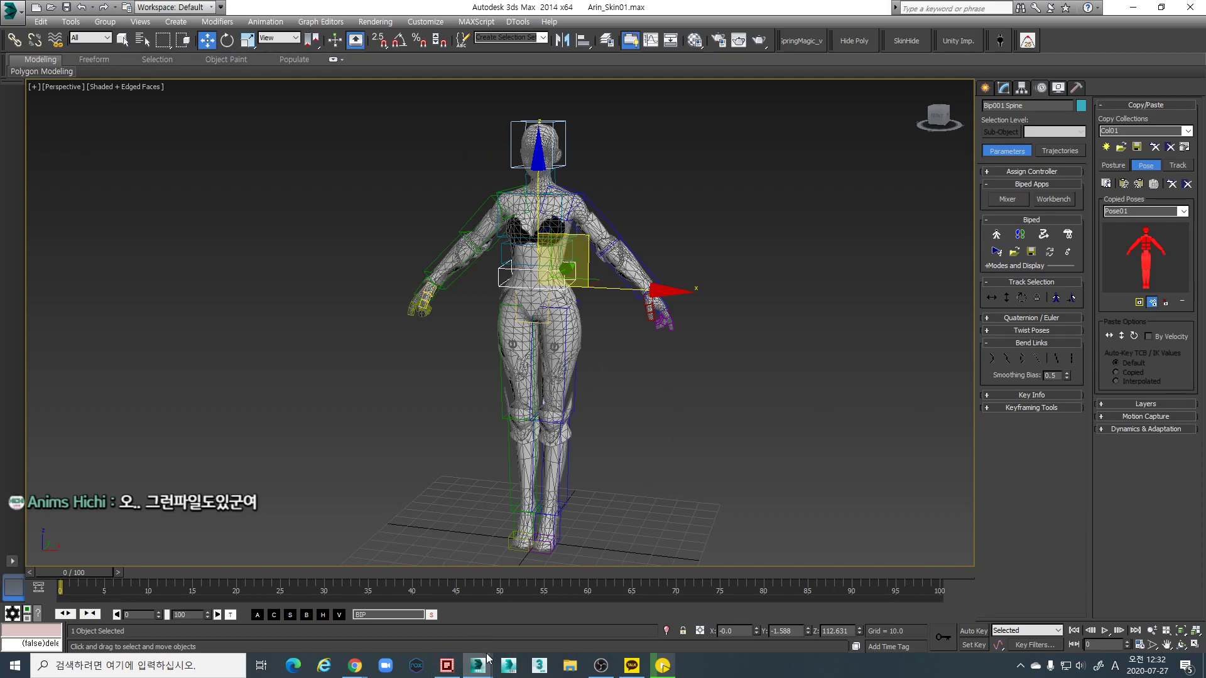
# Cancel loading a copy collection and open the Biped Load File dialog for a BIP motion
pyautogui.click(447, 665)
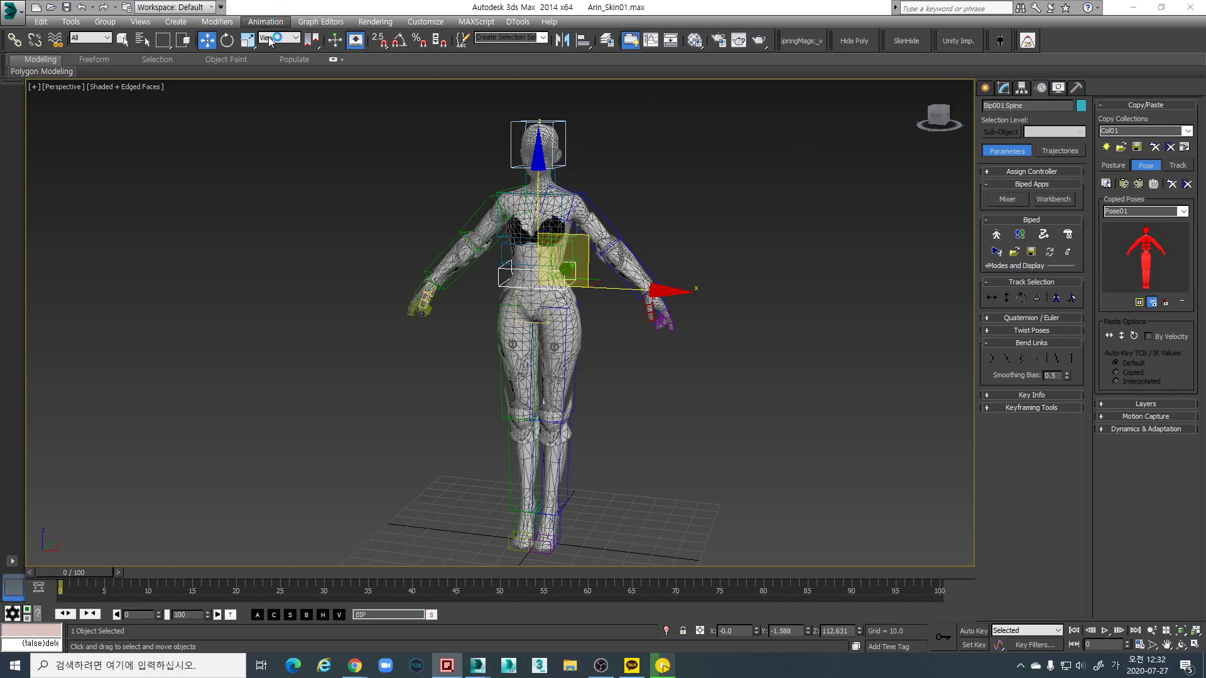
pyautogui.click(1121, 147)
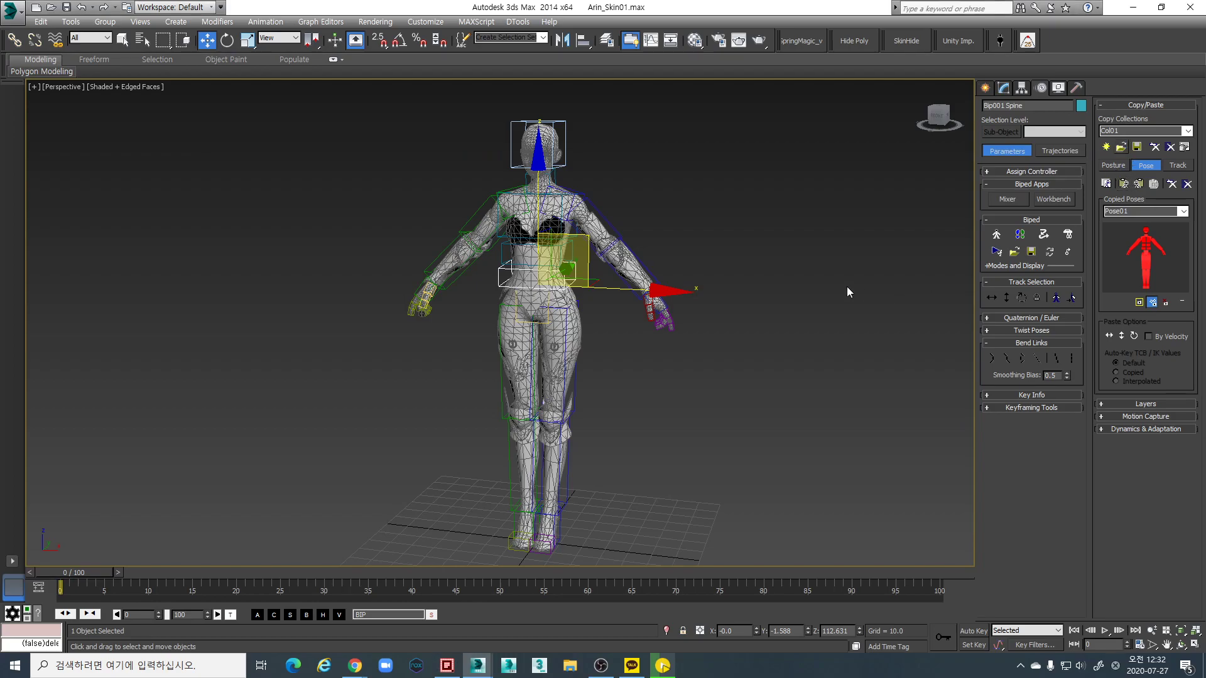
pyautogui.click(442, 511)
pyautogui.click(1014, 252)
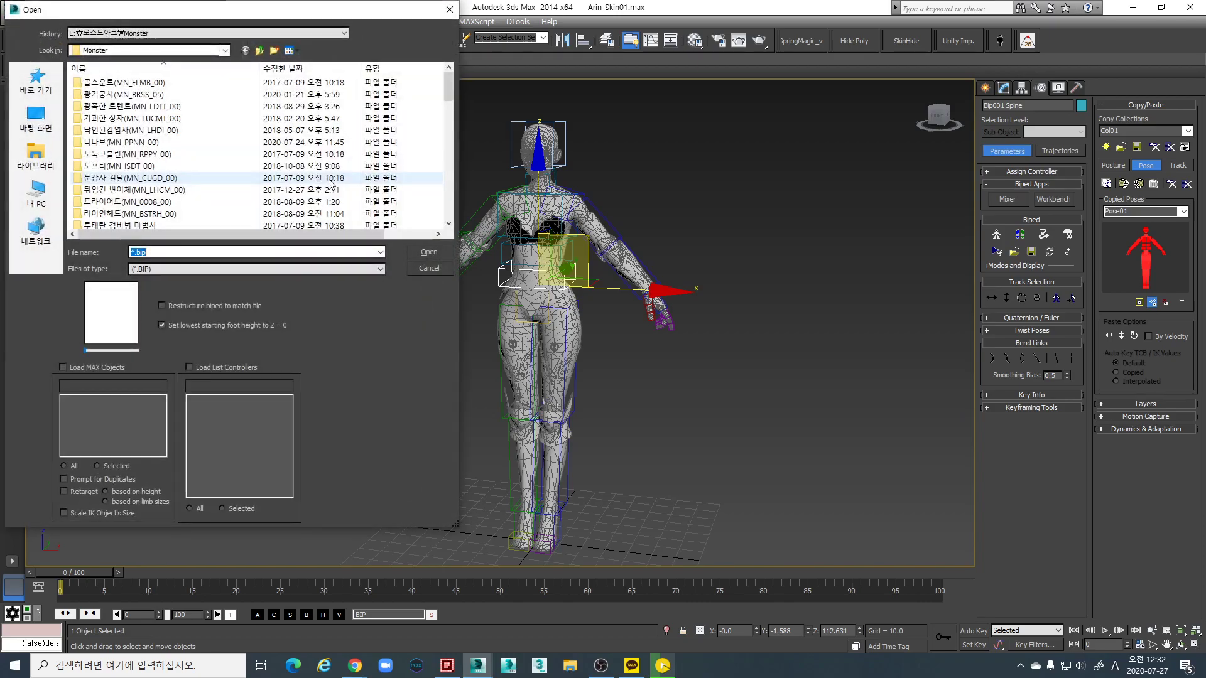
# Go up to 내 PC in the Open dialog and open the Data (E:) drive
pyautogui.click(260, 51)
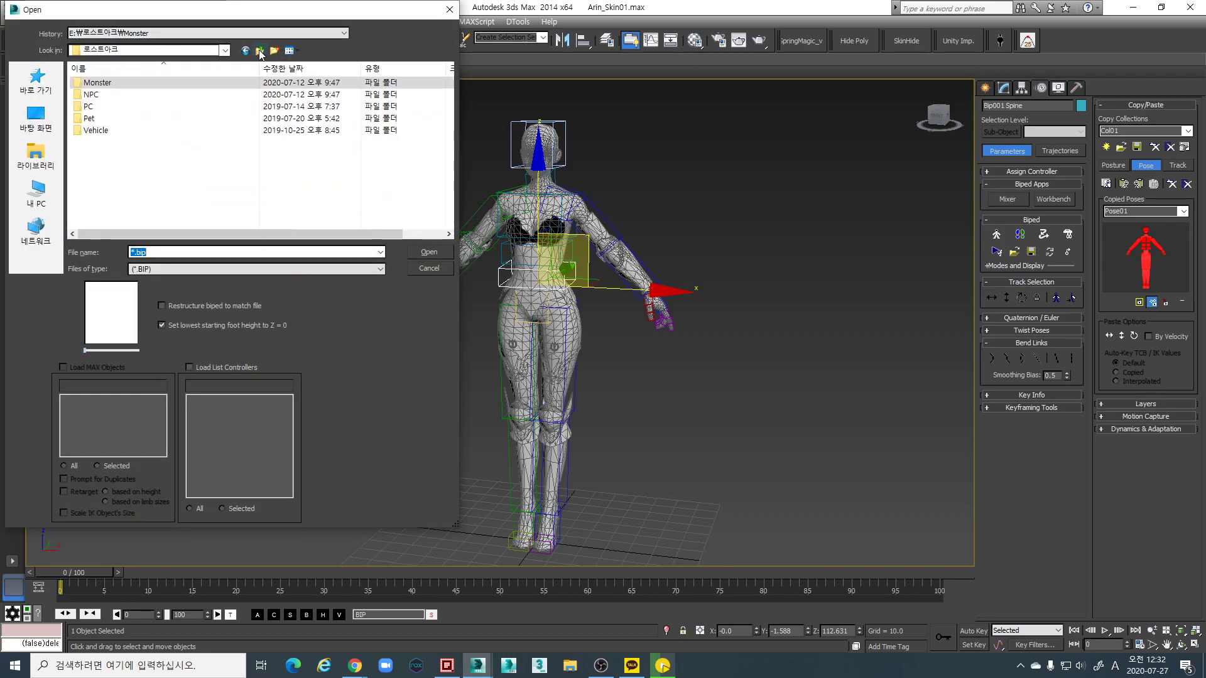
pyautogui.click(260, 51)
pyautogui.click(260, 51)
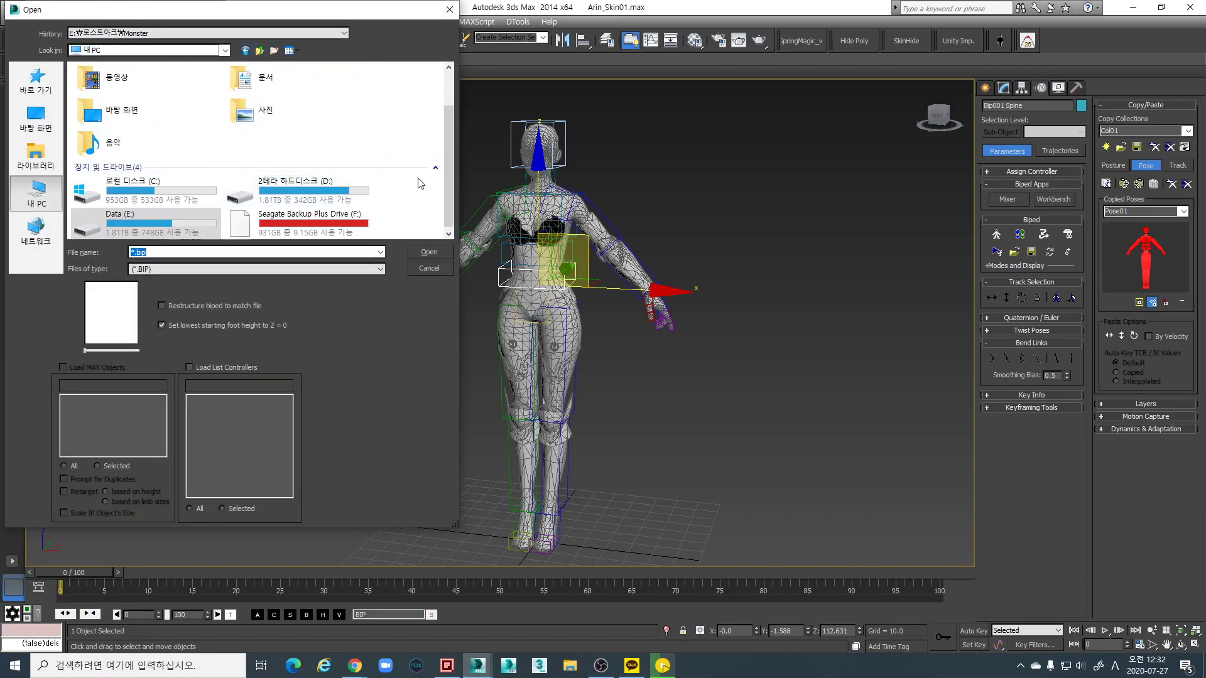
pyautogui.click(145, 224)
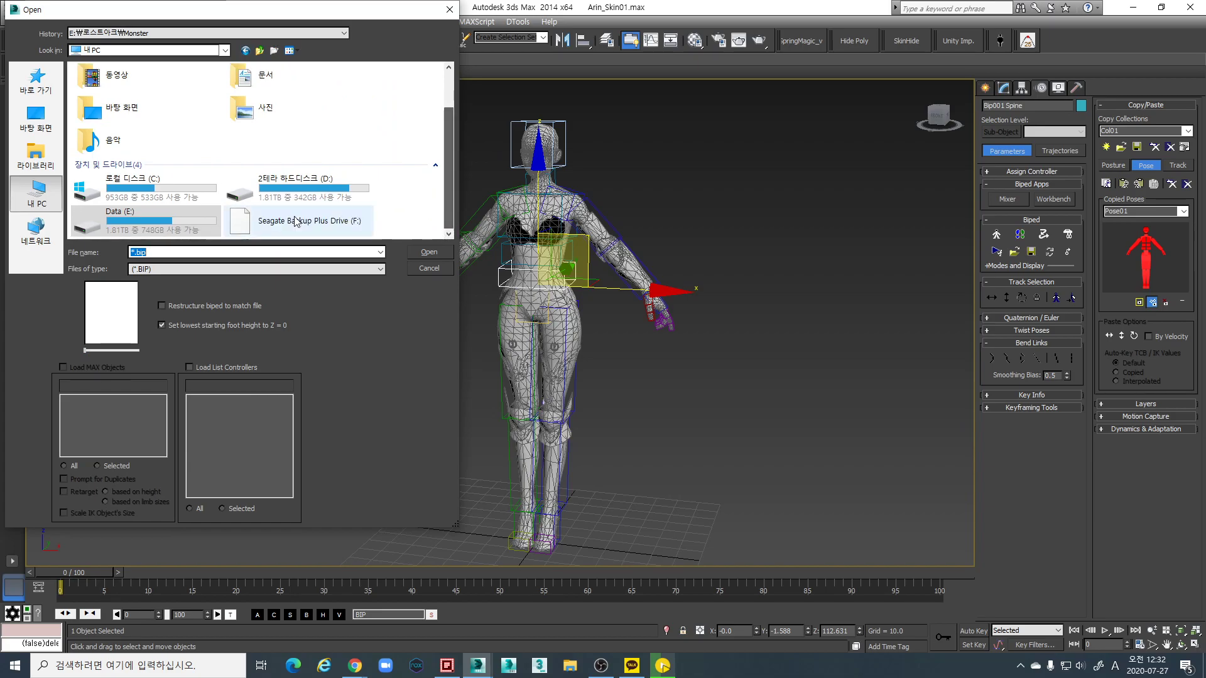
pyautogui.doubleClick(146, 224)
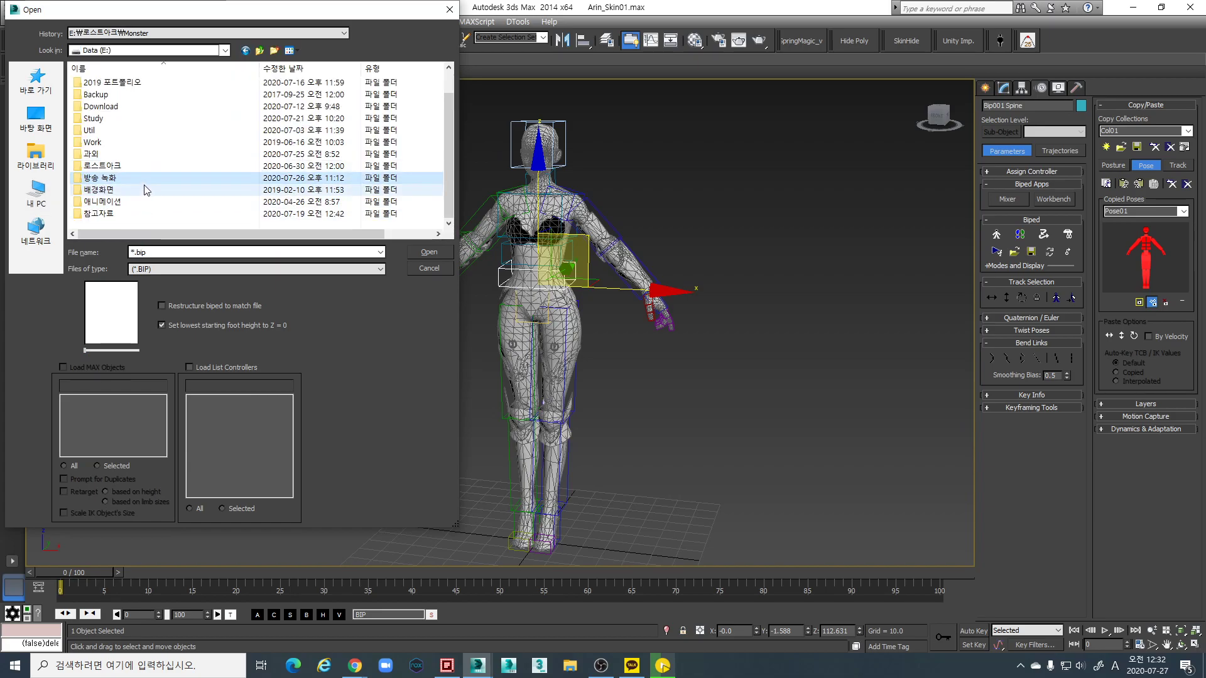
# Navigate through Study and Arin into the Rigging folder and select Skin_Test.bip
pyautogui.scroll(1, 110, 176)
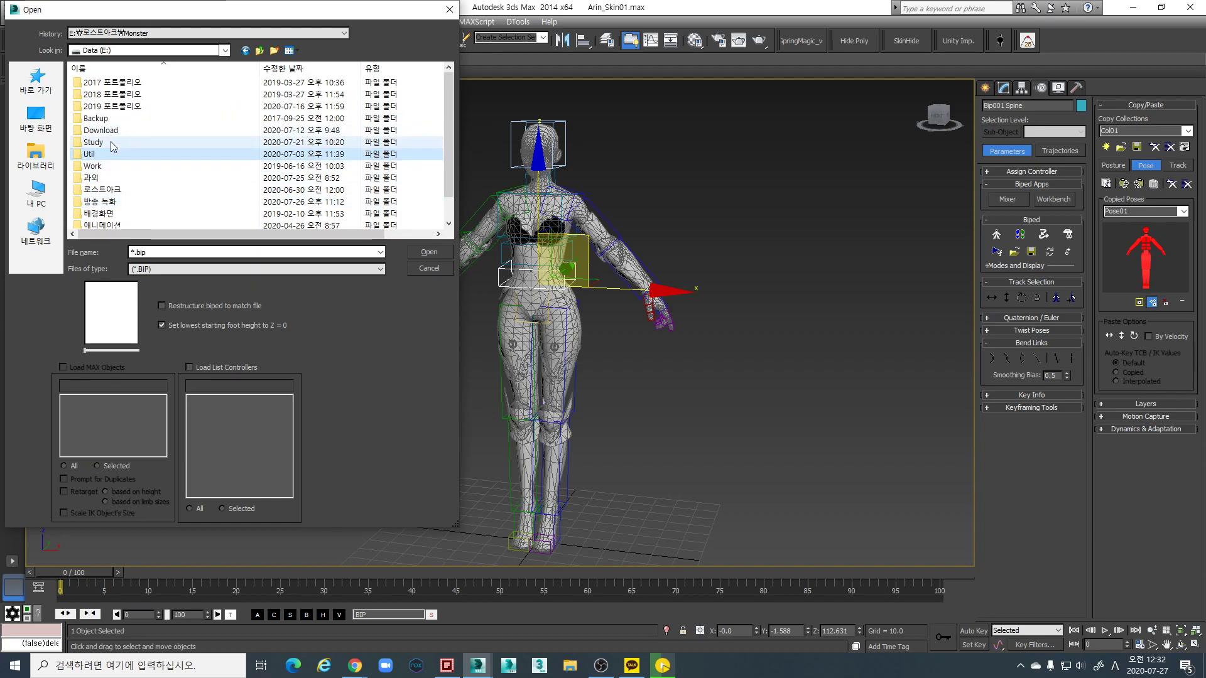
pyautogui.press('Up')
pyautogui.press('Return')
pyautogui.press('Down')
pyautogui.press('Down')
pyautogui.press('Down')
pyautogui.scroll(-1, 119, 182)
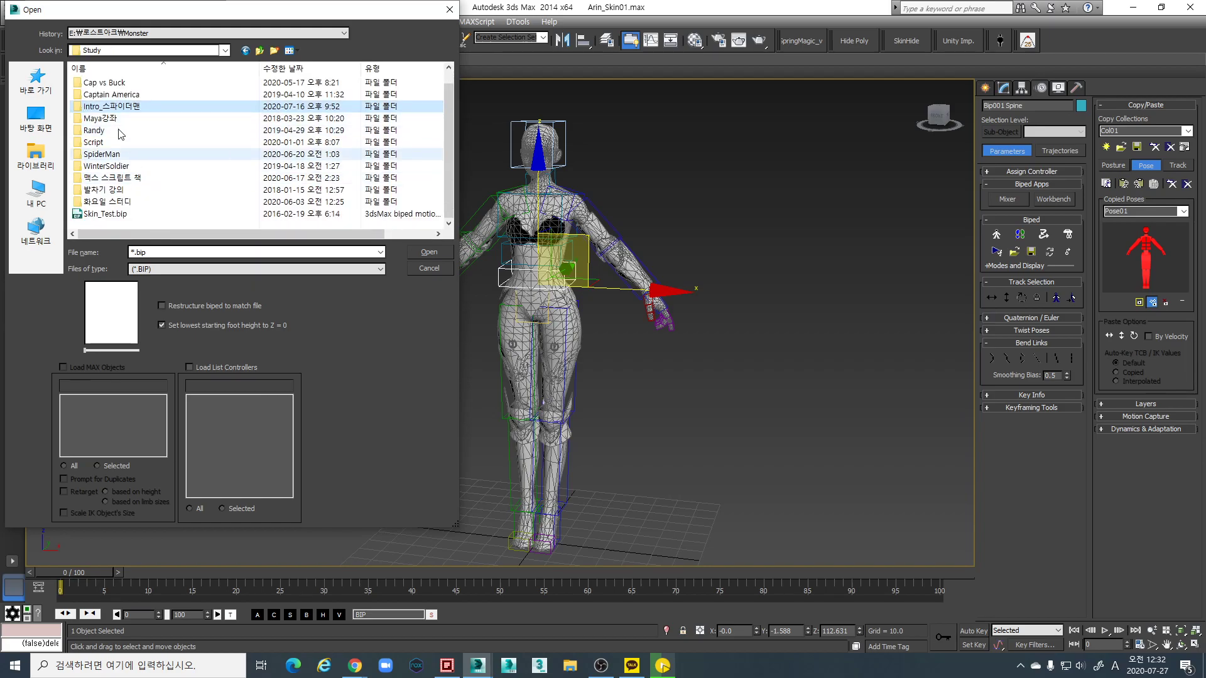
pyautogui.click(117, 144)
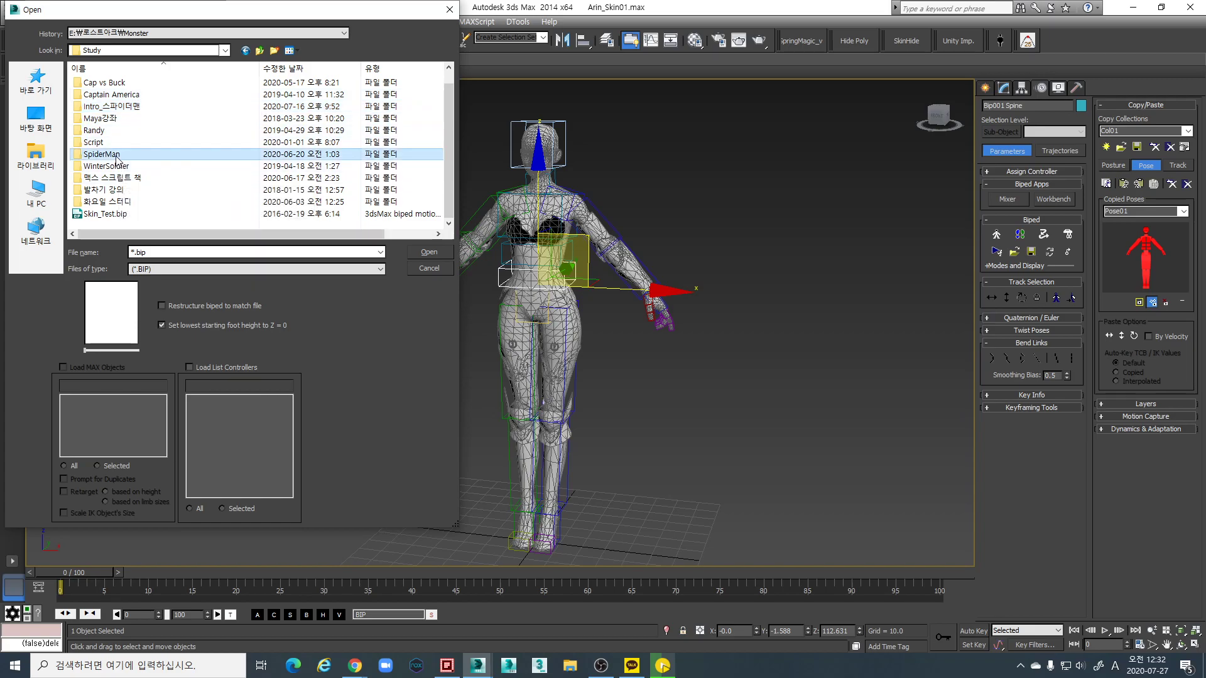
pyautogui.press('Up')
pyautogui.press('Up')
pyautogui.press('Up')
pyautogui.press('Up')
pyautogui.press('Up')
pyautogui.press('Up')
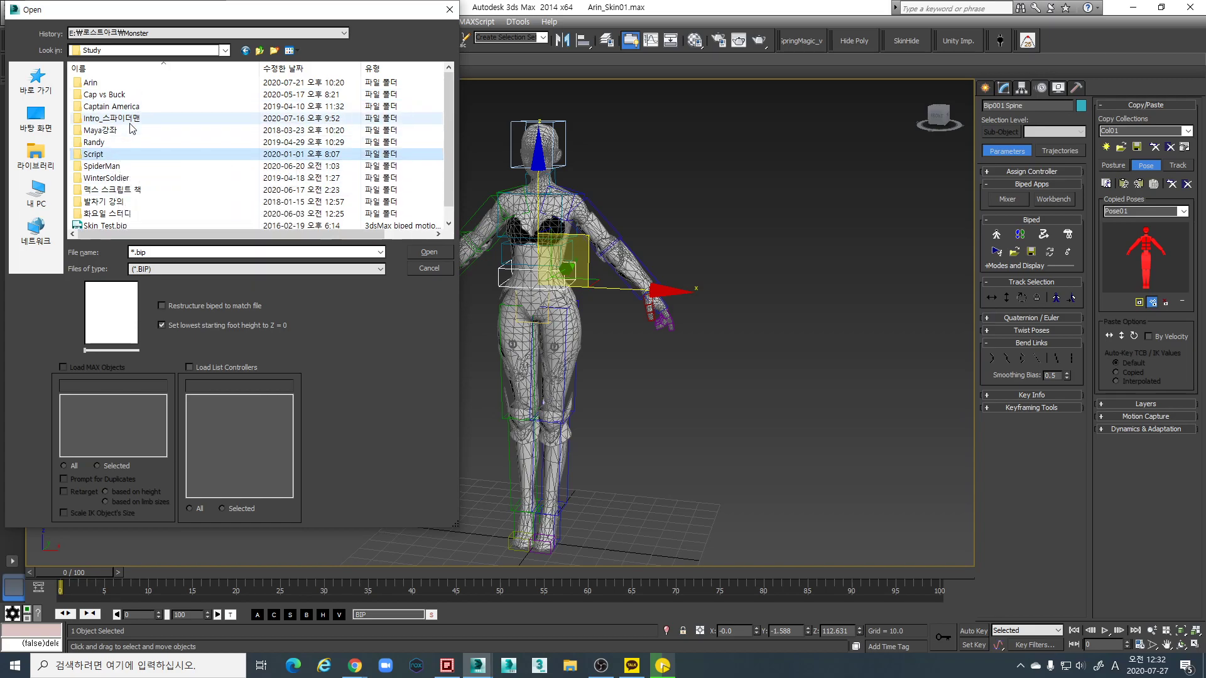
pyautogui.press('Return')
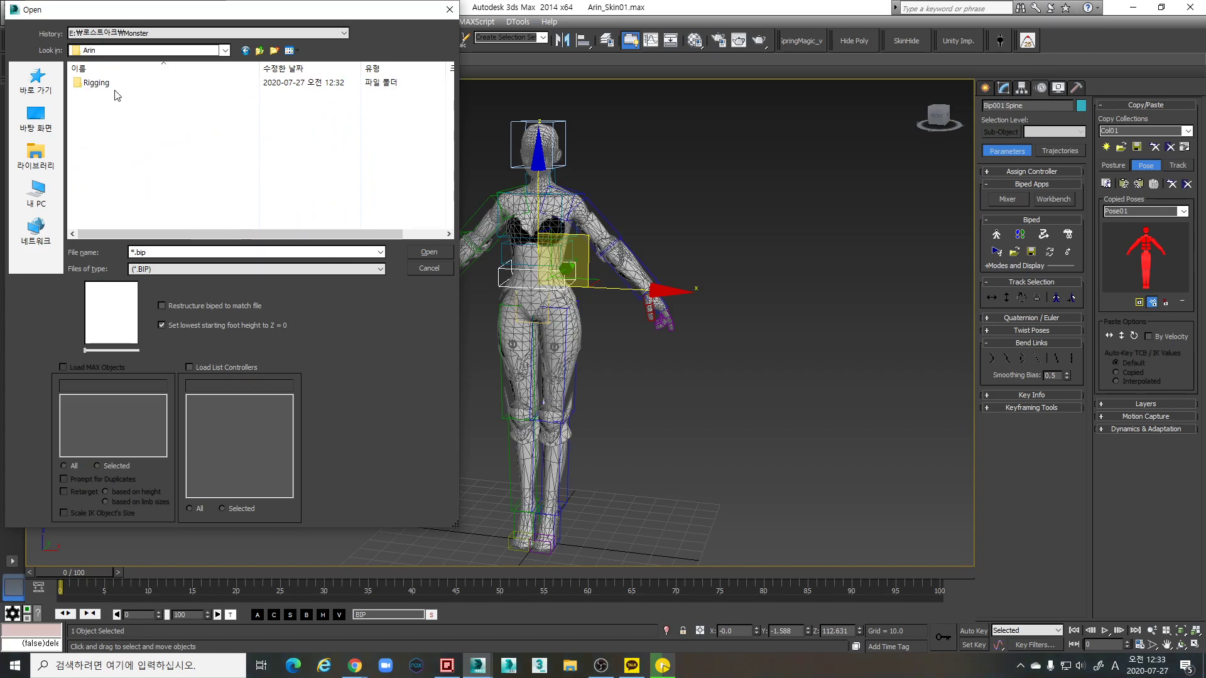
pyautogui.doubleClick(100, 86)
pyautogui.click(118, 122)
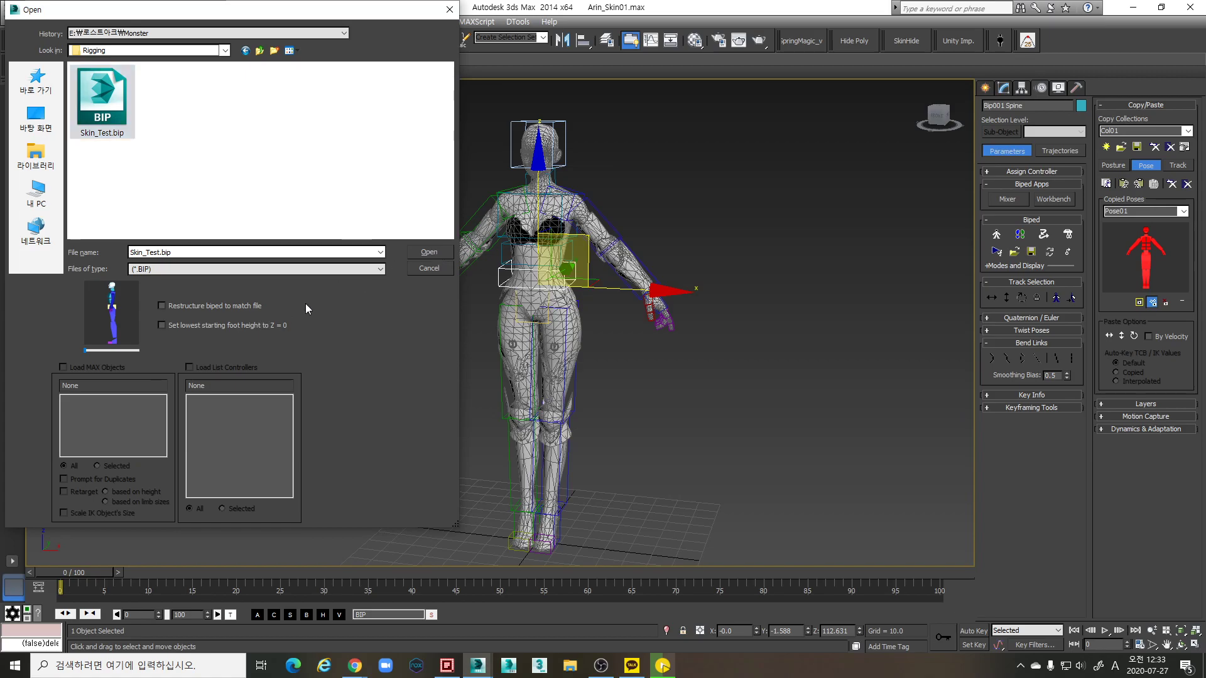
# Load Skin_Test.bip onto the biped and check it from side and front views
pyautogui.click(429, 252)
pyautogui.keyDown('alt'); pyautogui.moveTo(573, 391); pyautogui.dragTo(565, 377, button='middle'); pyautogui.keyUp('alt')
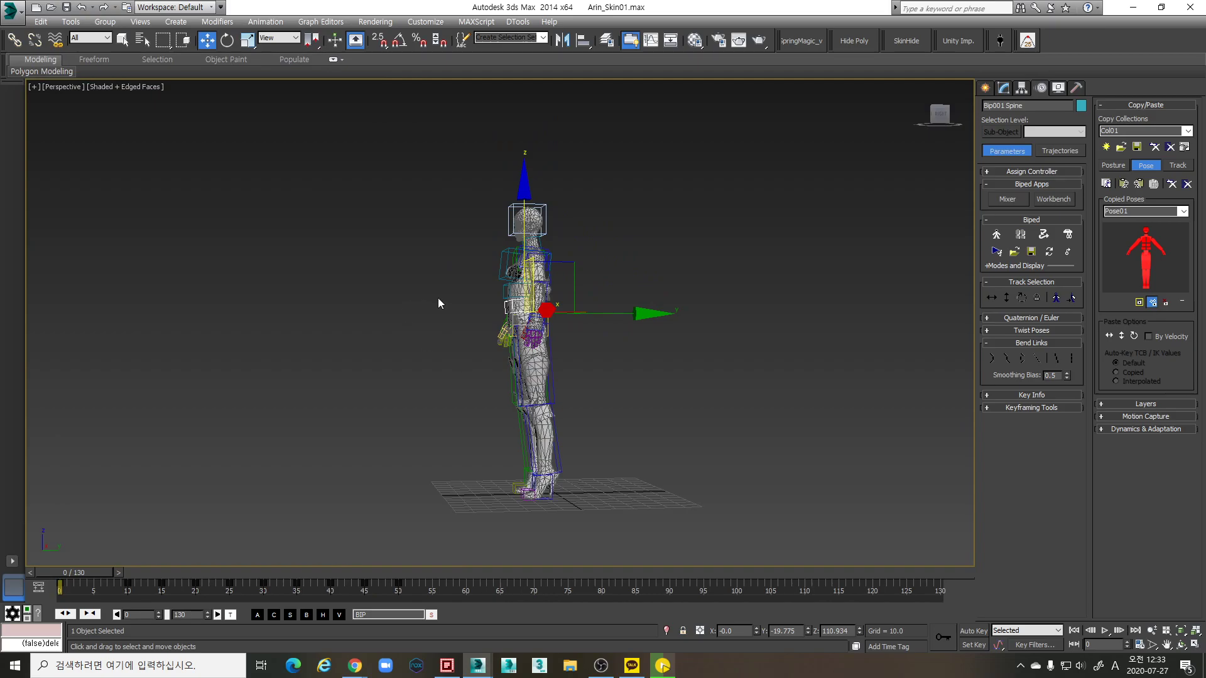
pyautogui.keyDown('alt'); pyautogui.moveTo(416, 304); pyautogui.dragTo(565, 377, button='middle'); pyautogui.keyUp('alt')
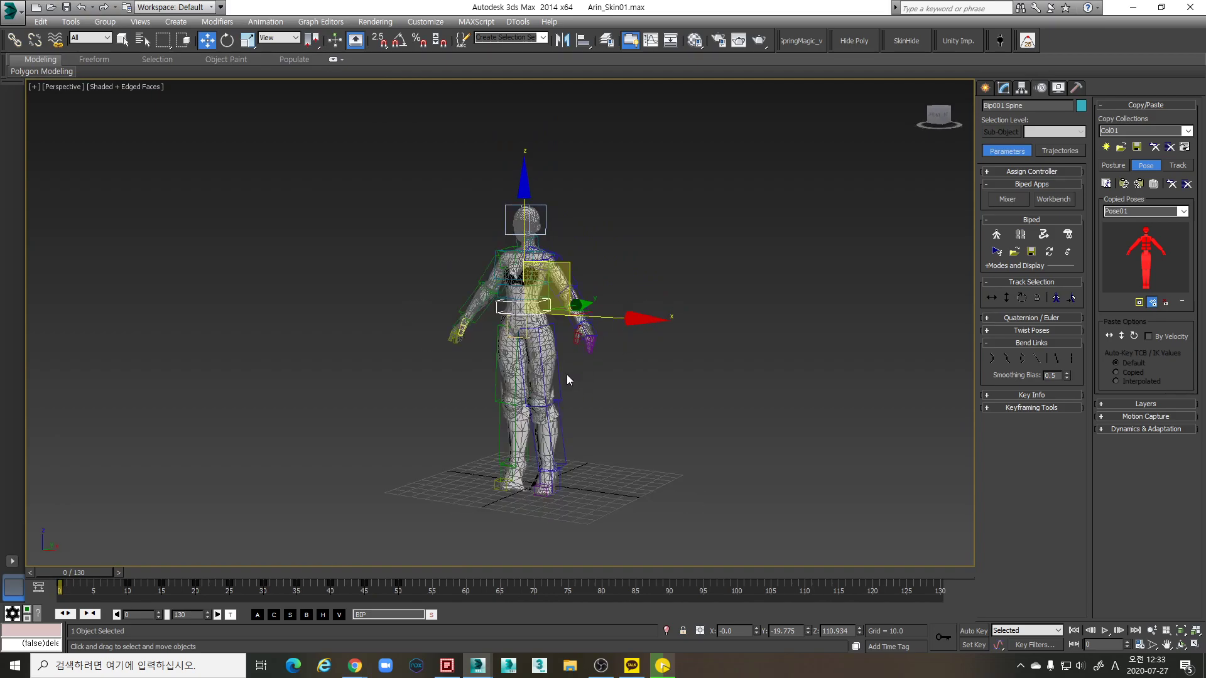
# Enable Paste Vertical and Rotation in the biped's Layers settings and turn on Auto Key
pyautogui.click(1158, 405)
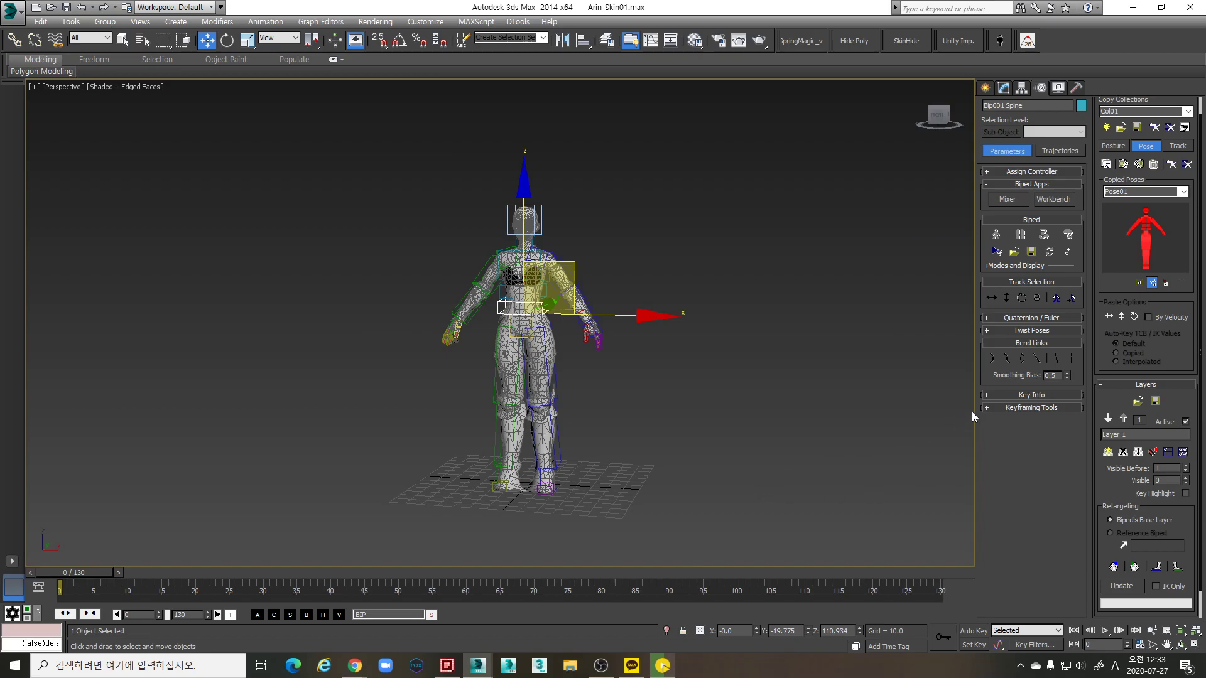
pyautogui.click(1121, 317)
pyautogui.click(1134, 317)
pyautogui.press('n')
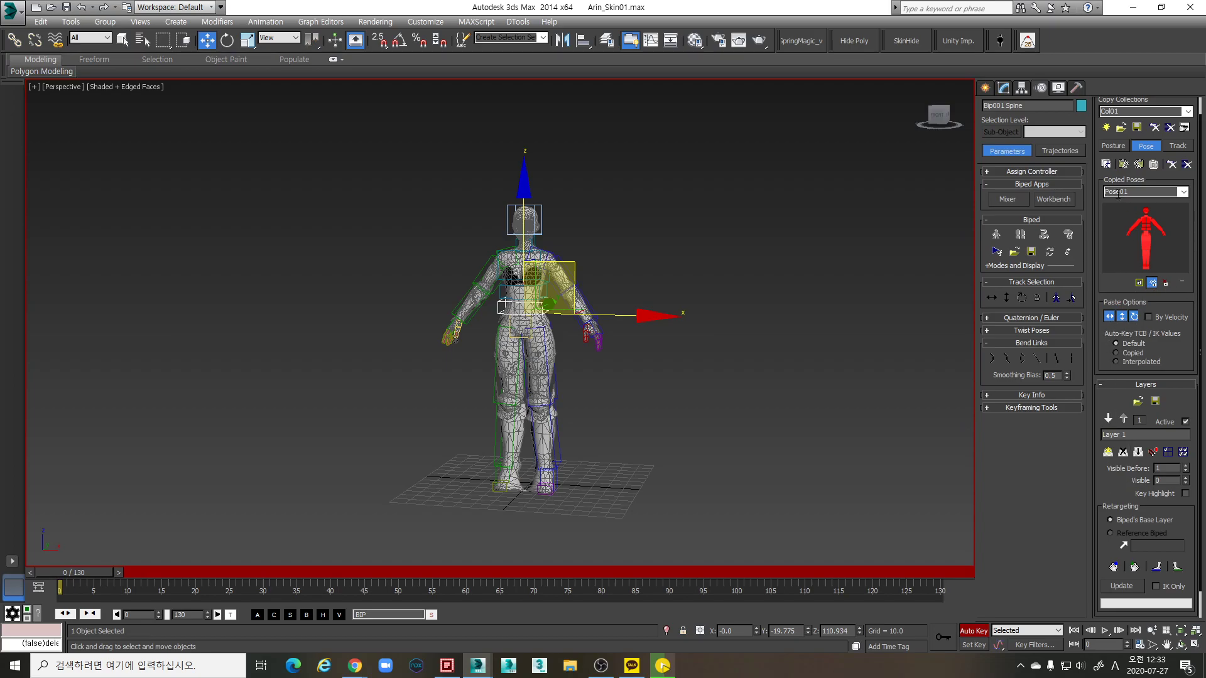
# Paste Pose01 onto the biped, scrub the motion to frames 85 and 106, then return to frame 0
pyautogui.click(1122, 165)
pyautogui.keyDown('alt'); pyautogui.moveTo(639, 334); pyautogui.dragTo(599, 357, button='middle'); pyautogui.keyUp('alt')
pyautogui.moveTo(96, 574); pyautogui.dragTo(777, 559)
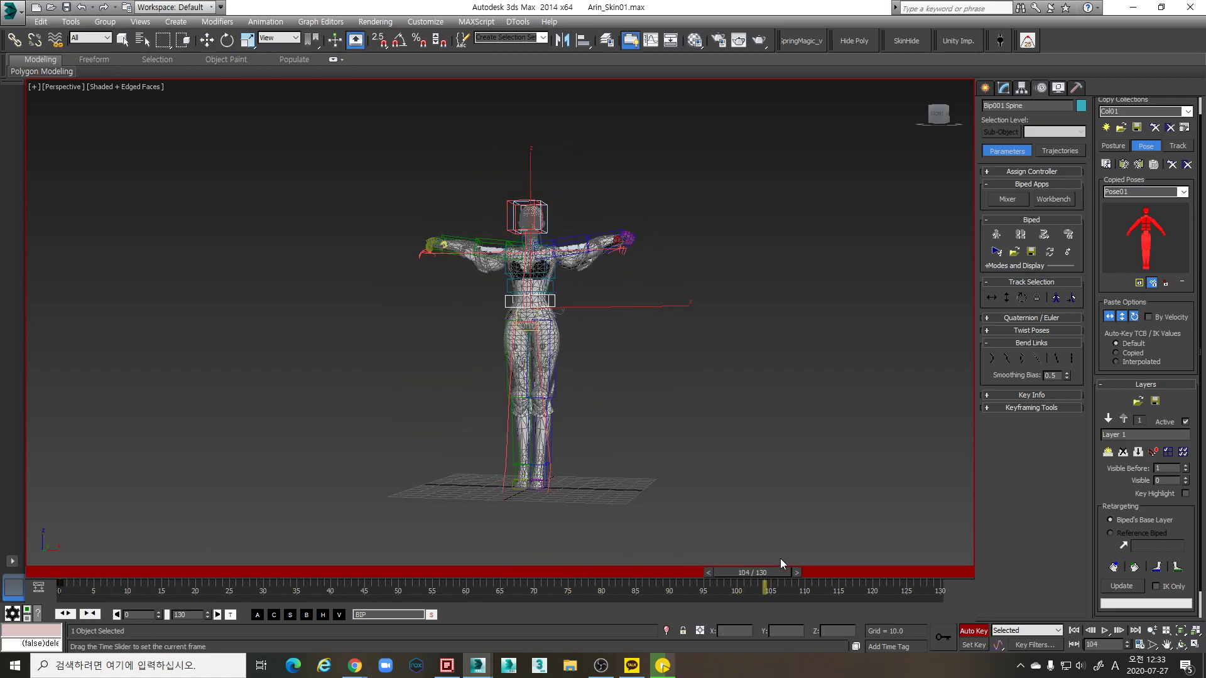
pyautogui.press('w')
pyautogui.click(1138, 452)
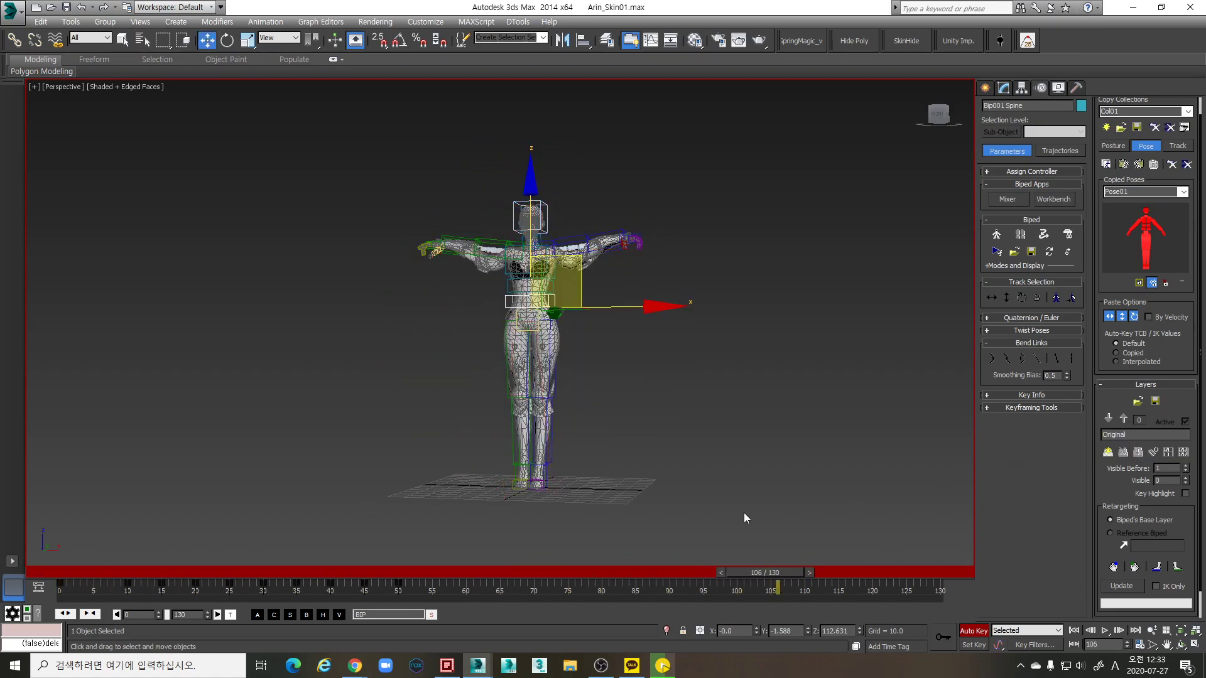
pyautogui.click(56, 563)
# Scrub to frame 75 to inspect the deformation from a tilted view, then go back to frame 0
pyautogui.scroll(3, 415, 408)
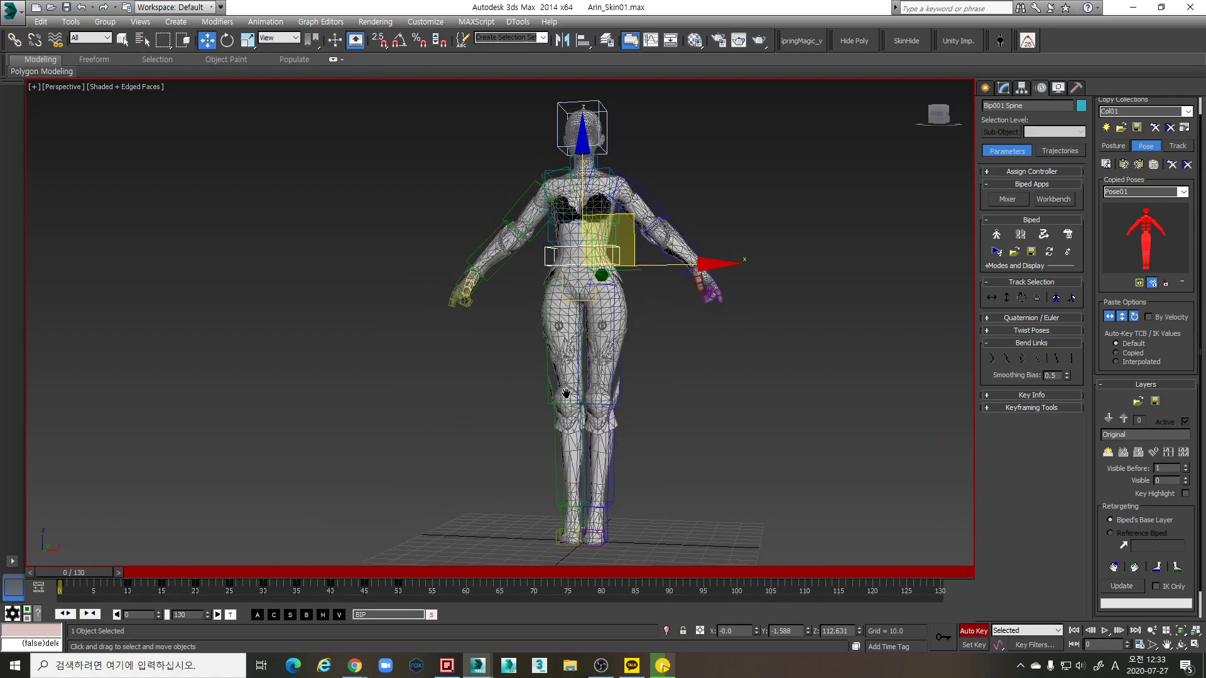
pyautogui.keyDown('alt'); pyautogui.moveTo(650, 440); pyautogui.dragTo(469, 492, button='middle'); pyautogui.keyUp('alt')
pyautogui.moveTo(231, 567); pyautogui.dragTo(605, 564)
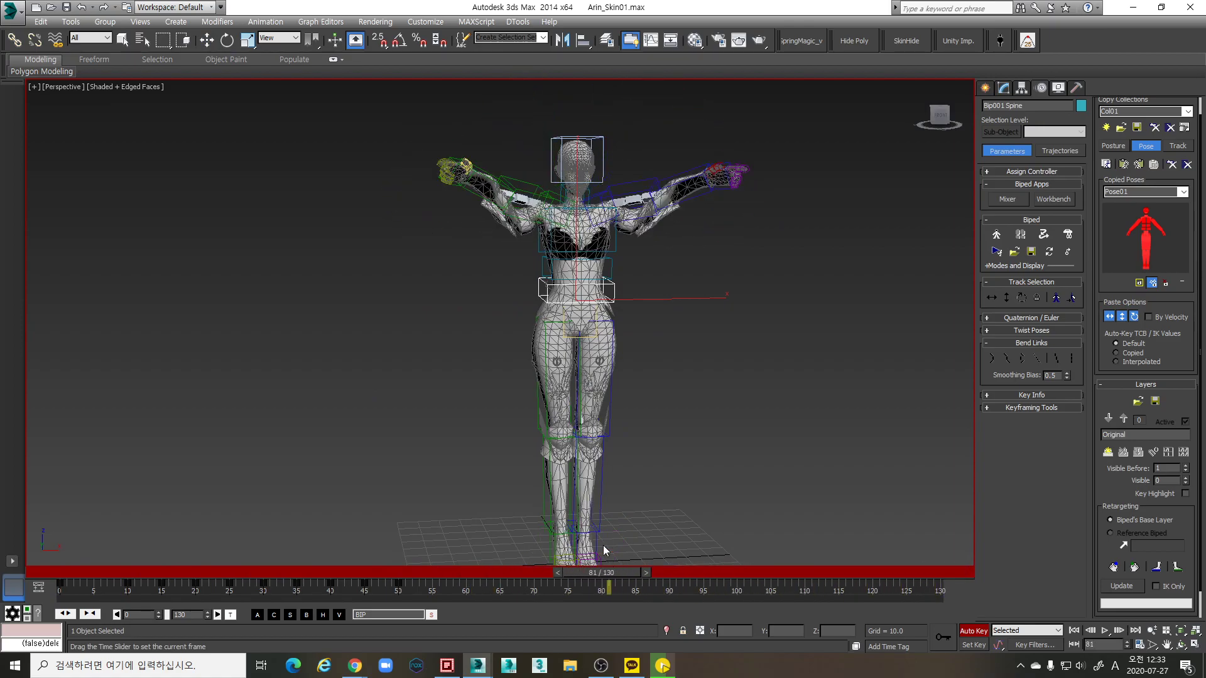
pyautogui.press('w')
pyautogui.scroll(8, 525, 351)
pyautogui.scroll(-10, 524, 352)
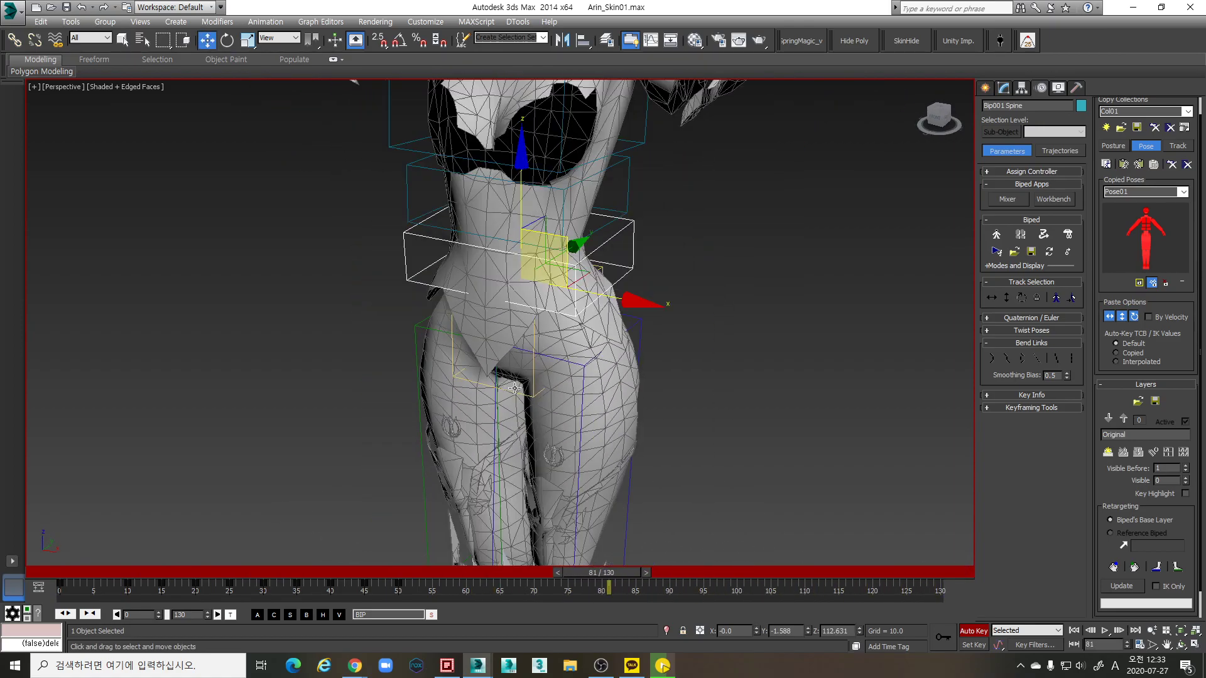
pyautogui.scroll(3, 600, 274)
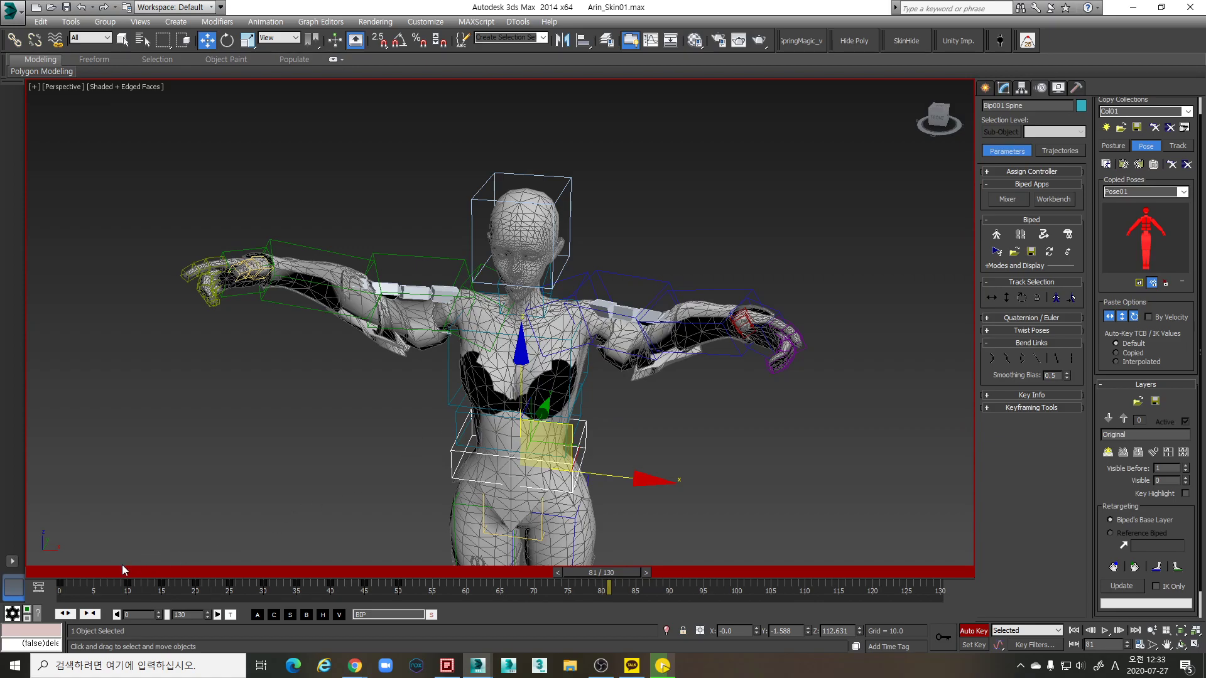
pyautogui.click(74, 573)
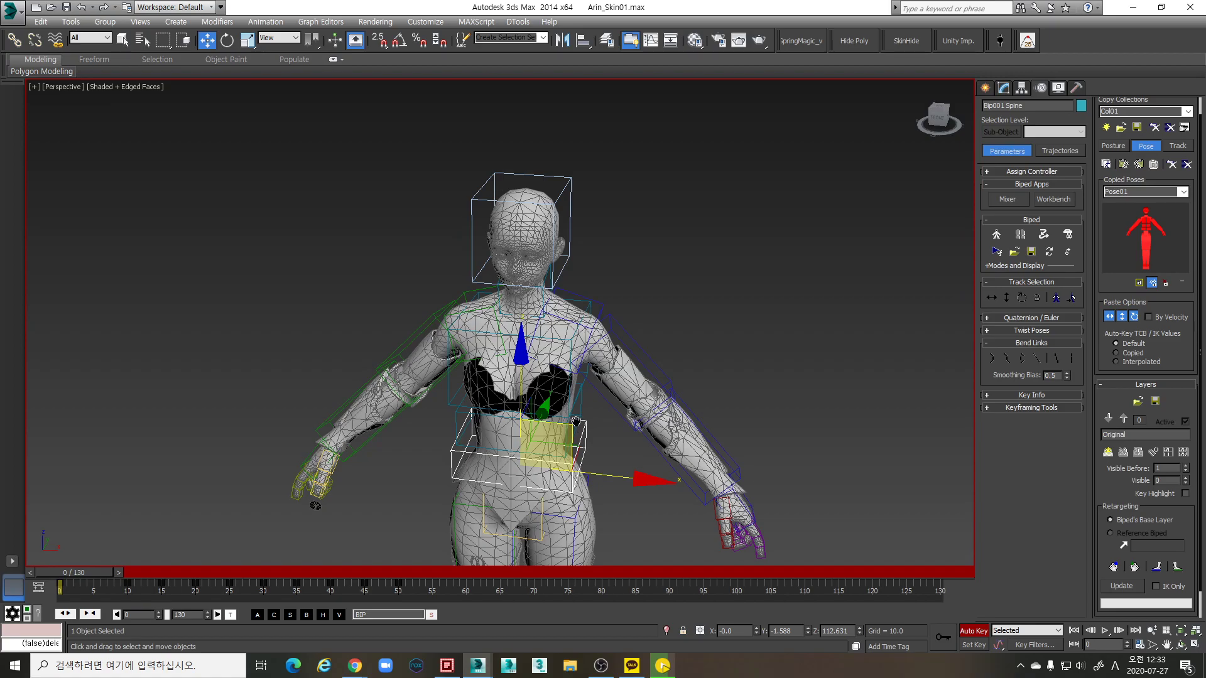
pyautogui.scroll(-5, 582, 408)
pyautogui.scroll(-2, 580, 405)
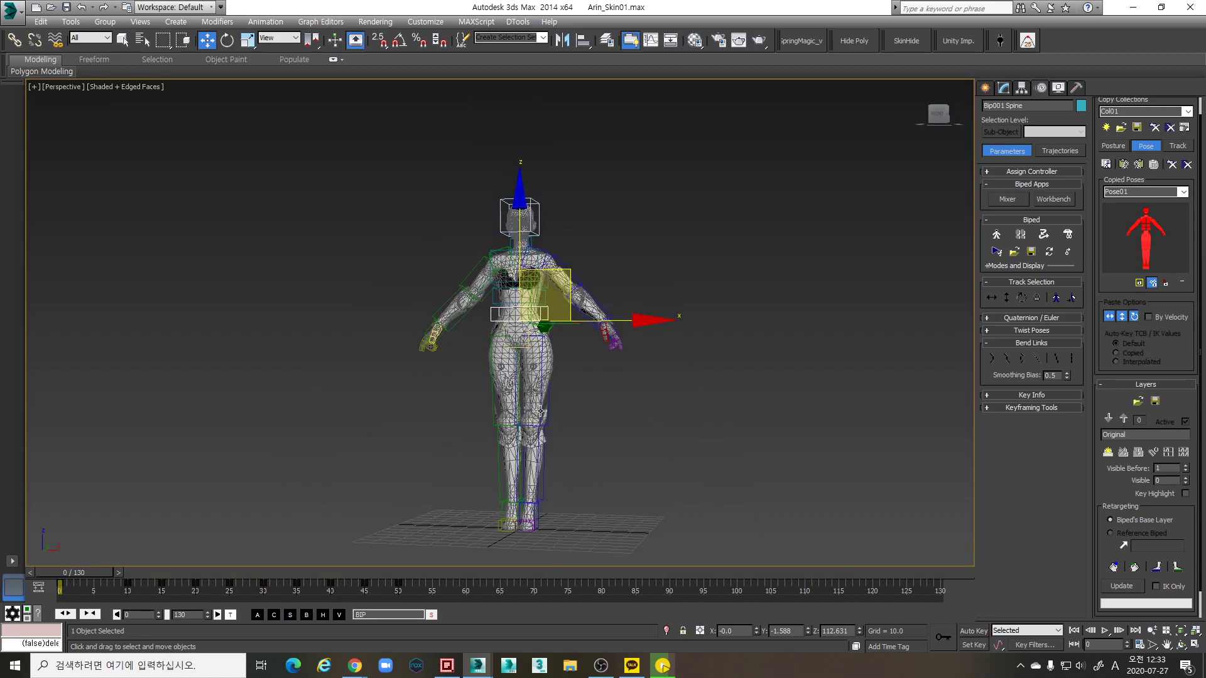
pyautogui.moveTo(50, 572); pyautogui.dragTo(49, 571)
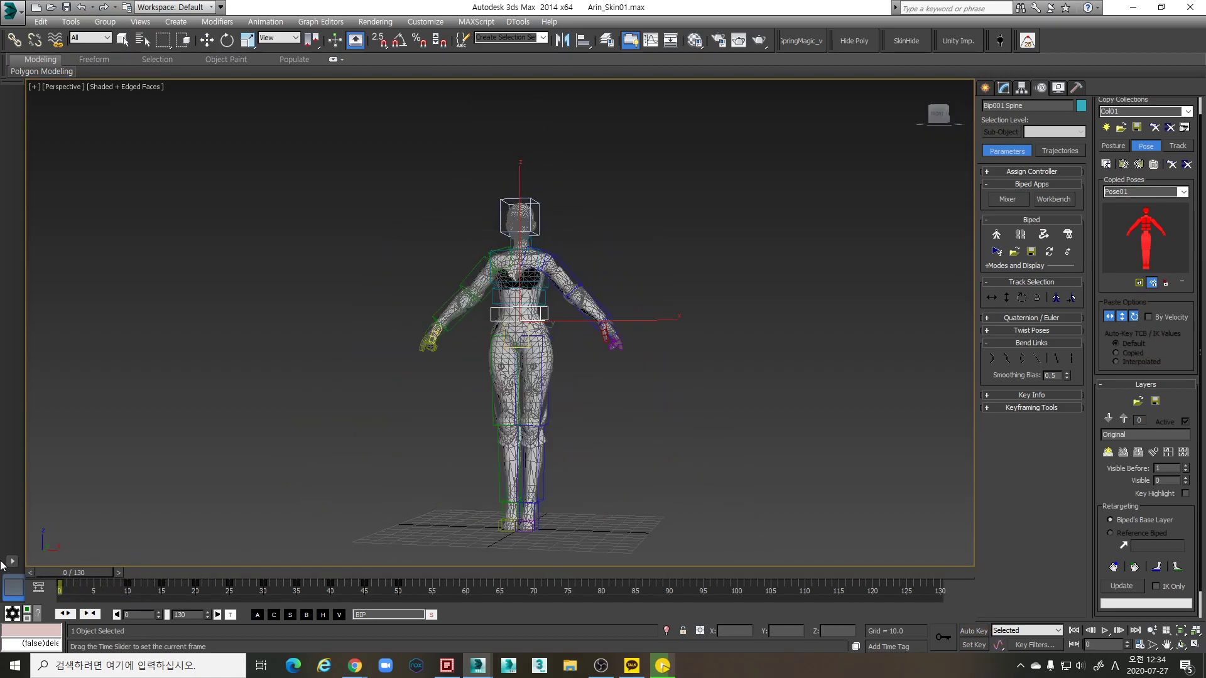
pyautogui.press('w')
pyautogui.keyDown('alt'); pyautogui.moveTo(435, 405); pyautogui.dragTo(594, 527, button='middle'); pyautogui.keyUp('alt')
pyautogui.scroll(5, 579, 466)
pyautogui.scroll(-1, 579, 467)
pyautogui.scroll(6, 604, 442)
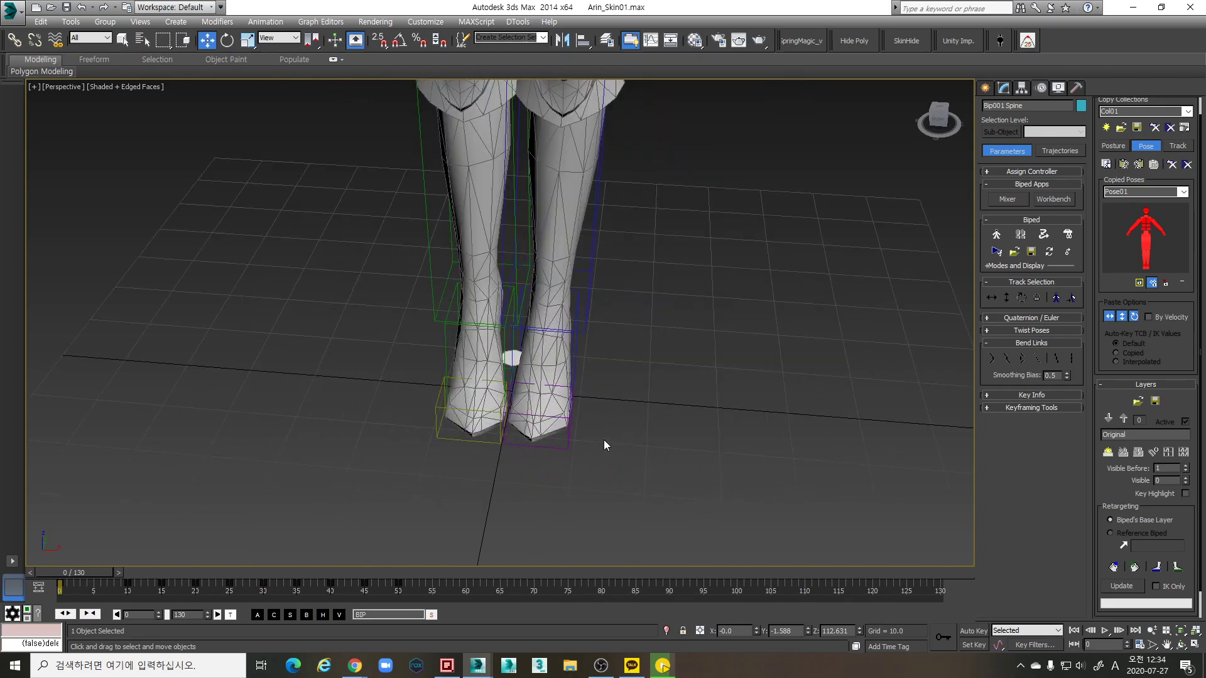
pyautogui.scroll(-3, 604, 444)
pyautogui.keyDown('alt'); pyautogui.moveTo(592, 430); pyautogui.dragTo(620, 447, button='middle'); pyautogui.keyUp('alt')
pyautogui.scroll(-3, 609, 503)
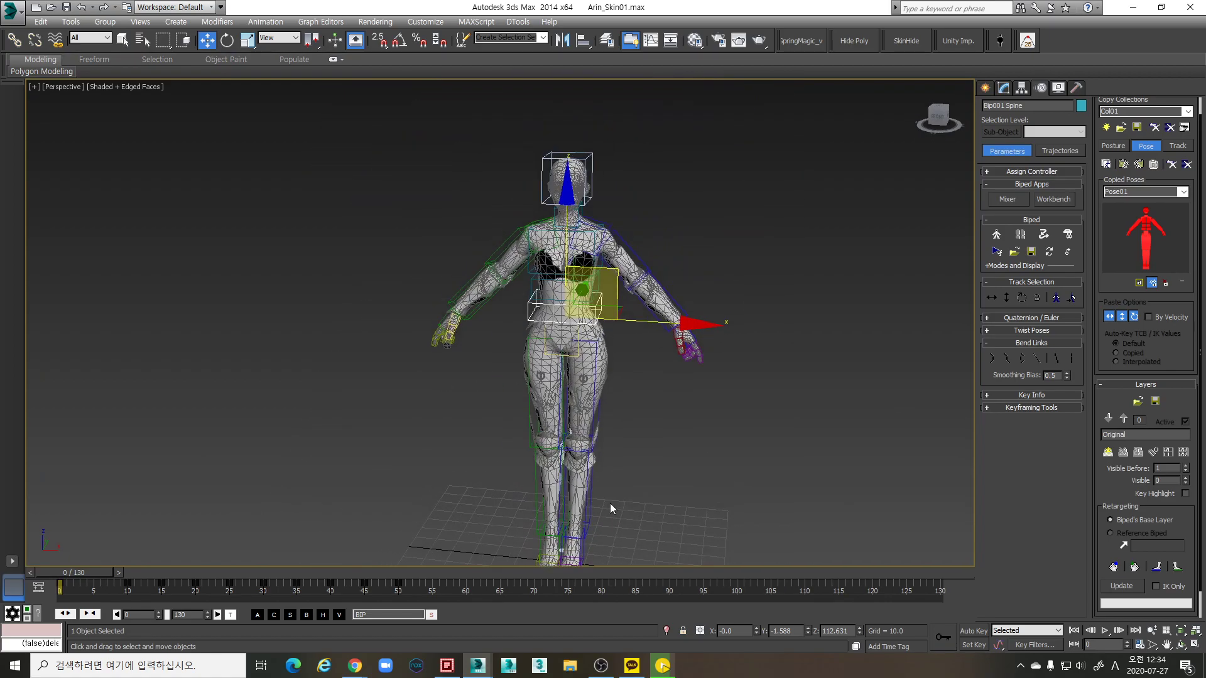
pyautogui.keyDown('alt'); pyautogui.moveTo(618, 498); pyautogui.dragTo(617, 450, button='middle'); pyautogui.keyUp('alt')
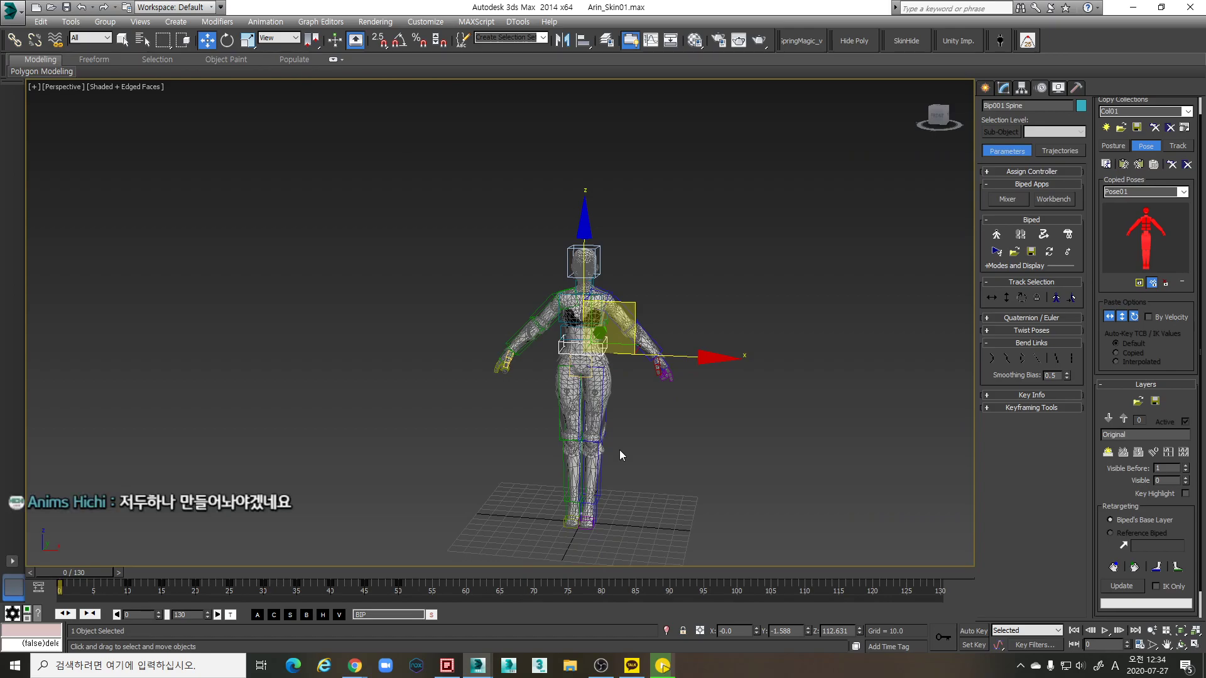
pyautogui.scroll(4, 620, 450)
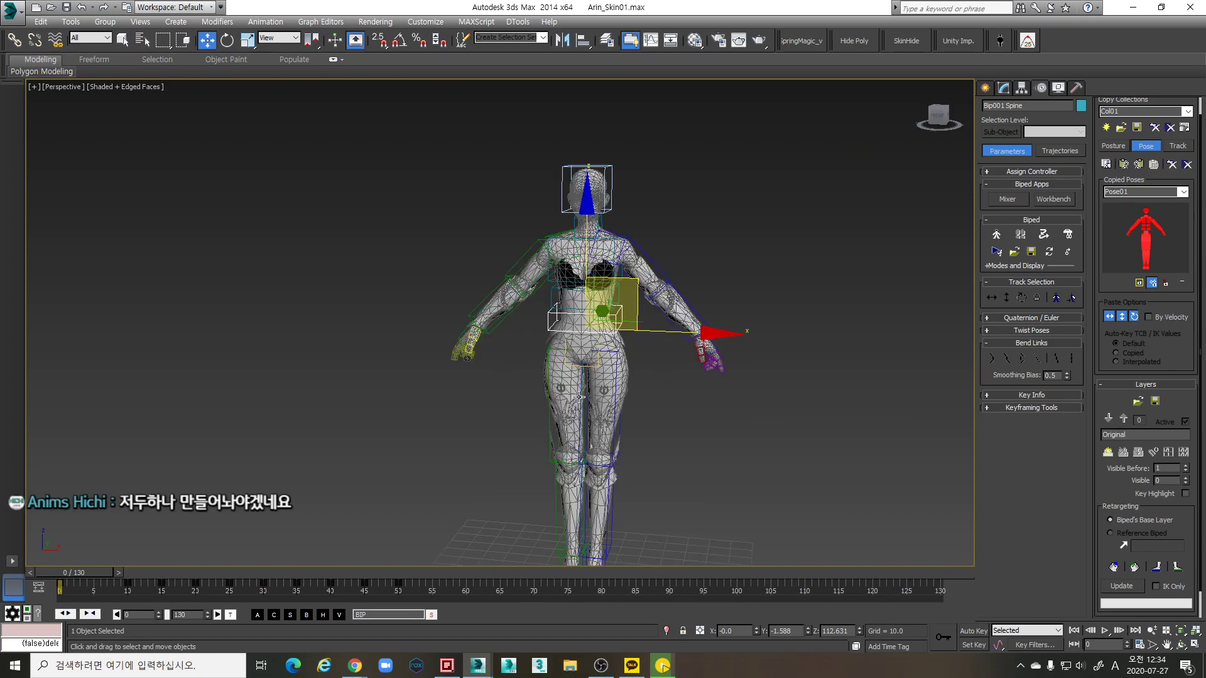
pyautogui.keyDown('alt'); pyautogui.moveTo(678, 431); pyautogui.dragTo(718, 436, button='middle'); pyautogui.keyUp('alt')
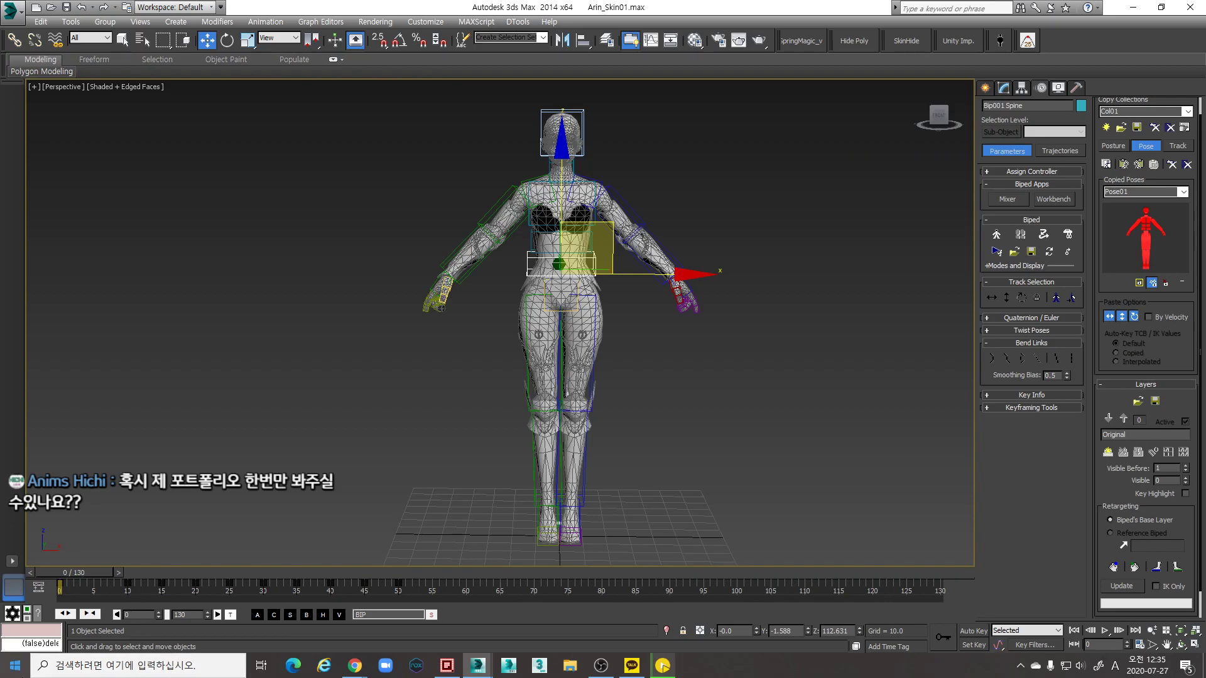
pyautogui.click(92, 667)
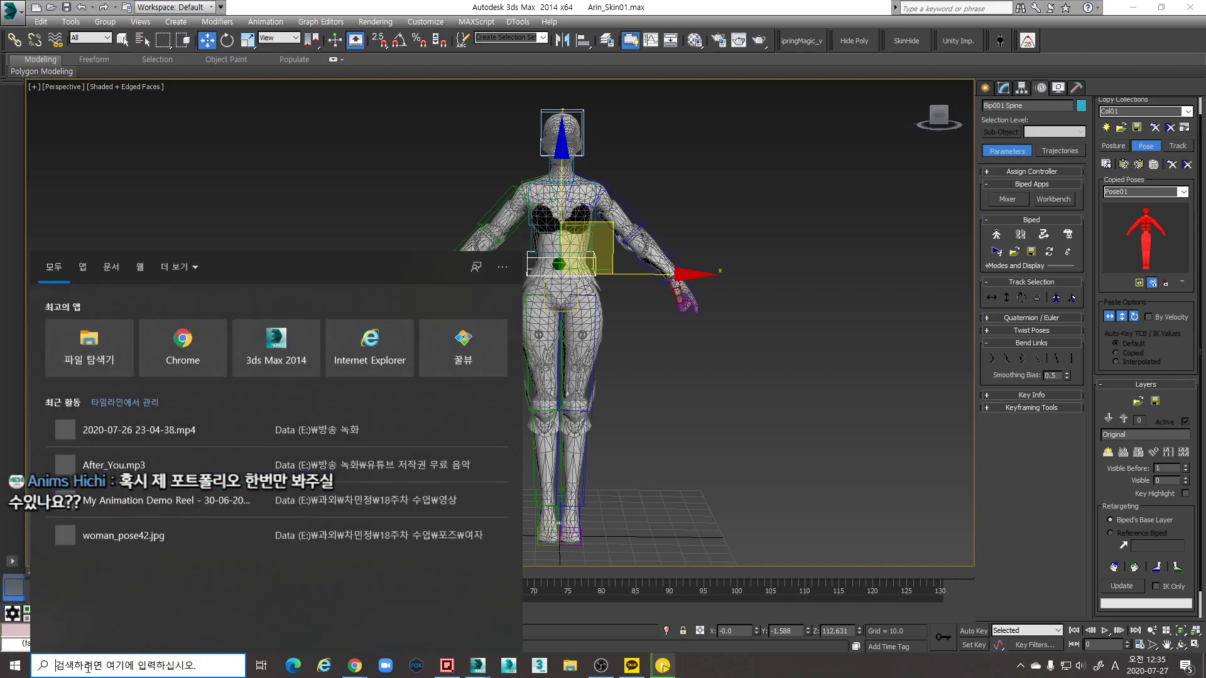
pyautogui.write('ap')
pyautogui.press('BackSpace')
pyautogui.press('BackSpace')
pyautogui.write('ap')
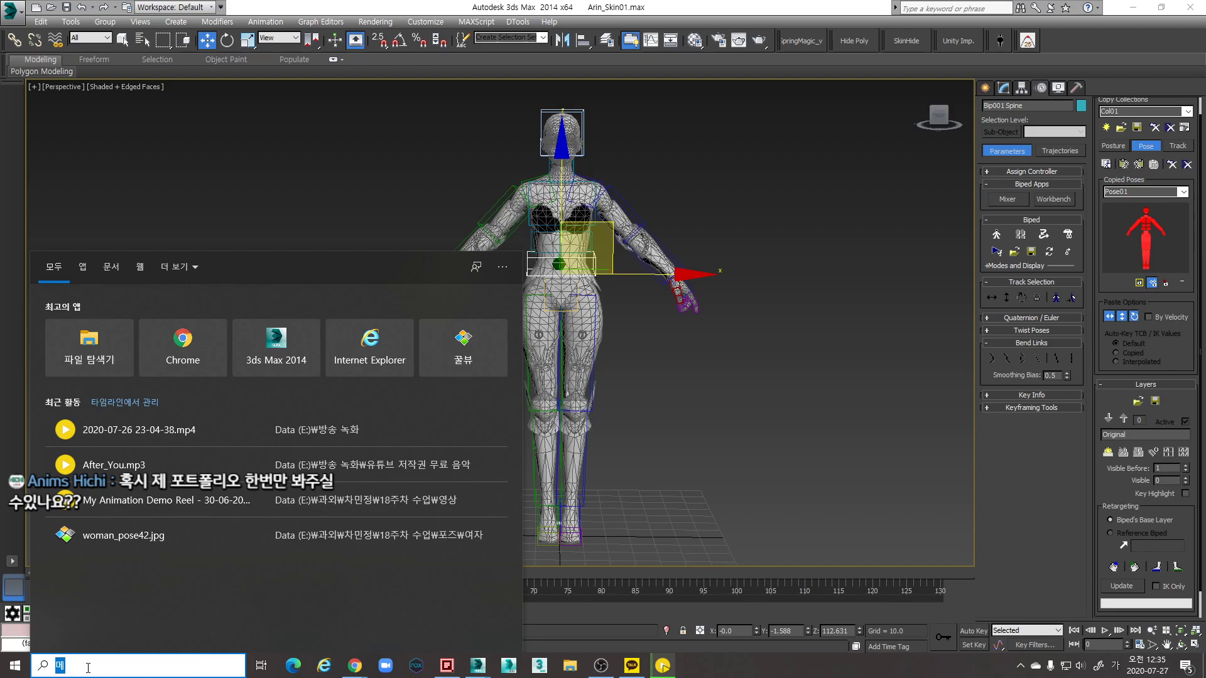
pyautogui.click(18, 514)
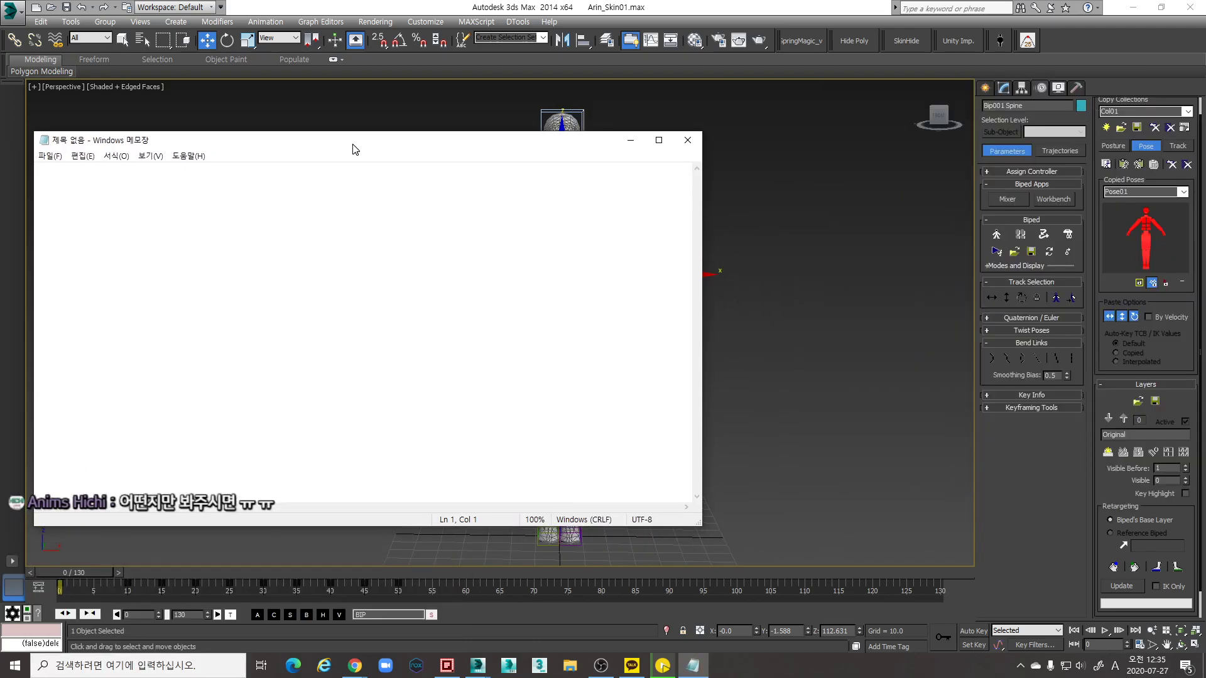
pyautogui.moveTo(355, 149); pyautogui.dragTo(354, 97)
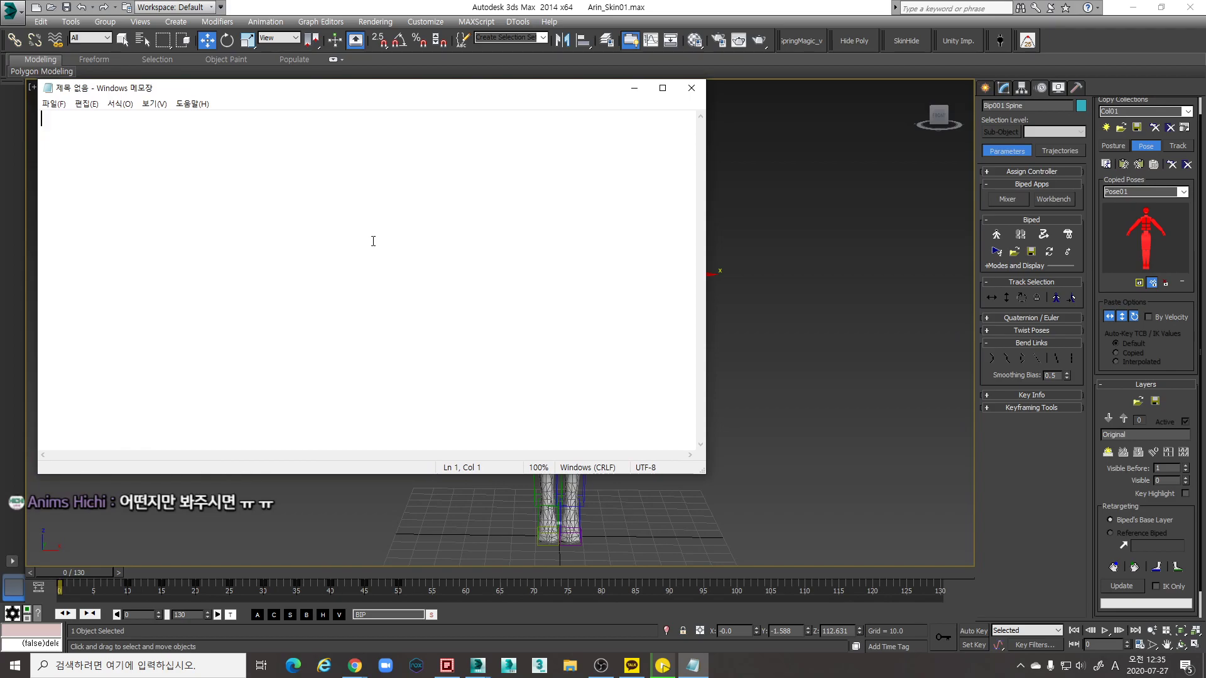
pyautogui.write('a')
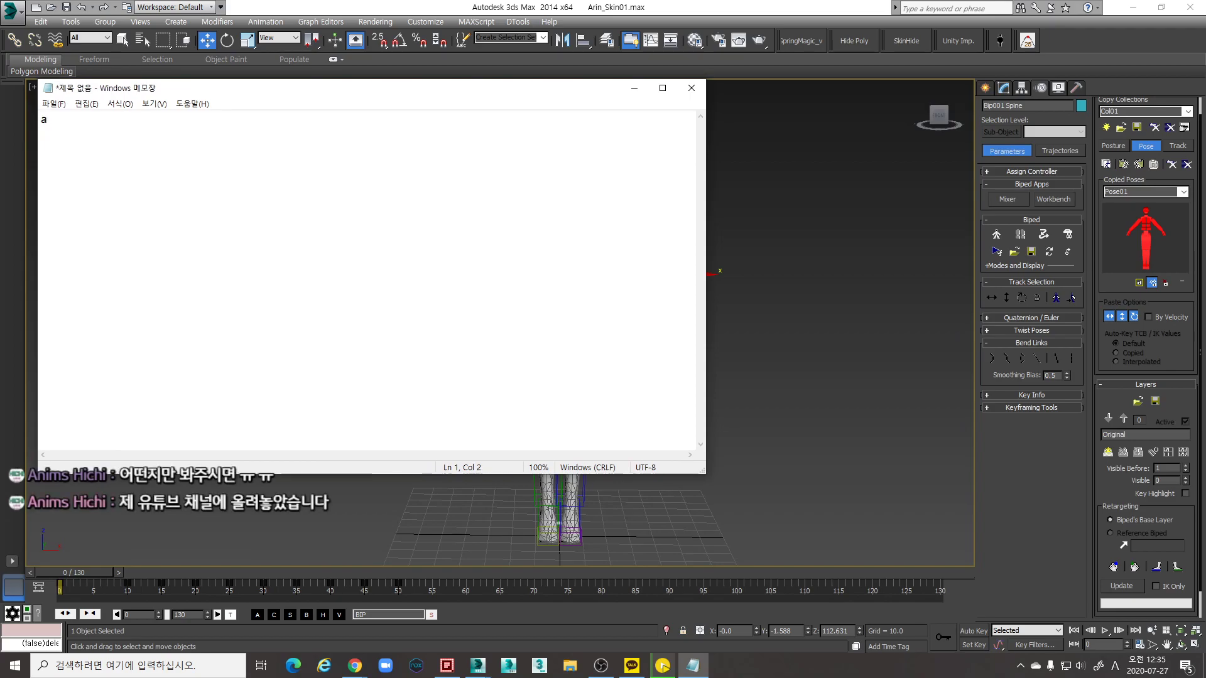
pyautogui.press('BackSpace')
pyautogui.click(691, 88)
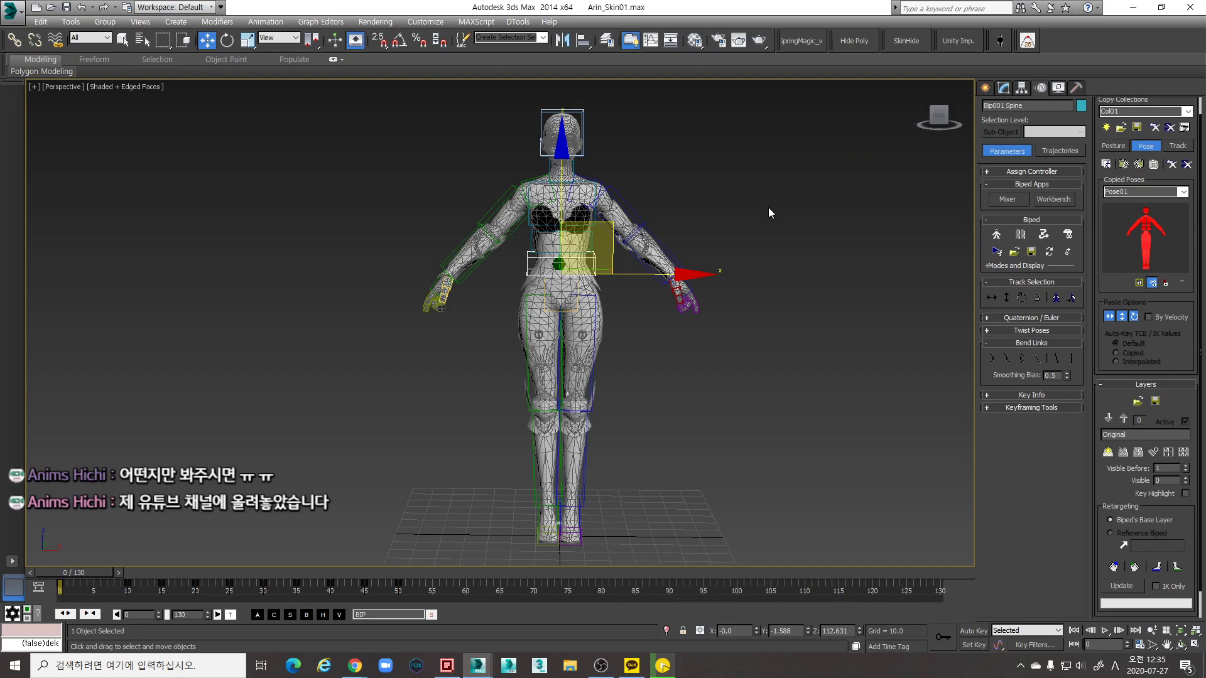
pyautogui.click(187, 667)
pyautogui.write('메')
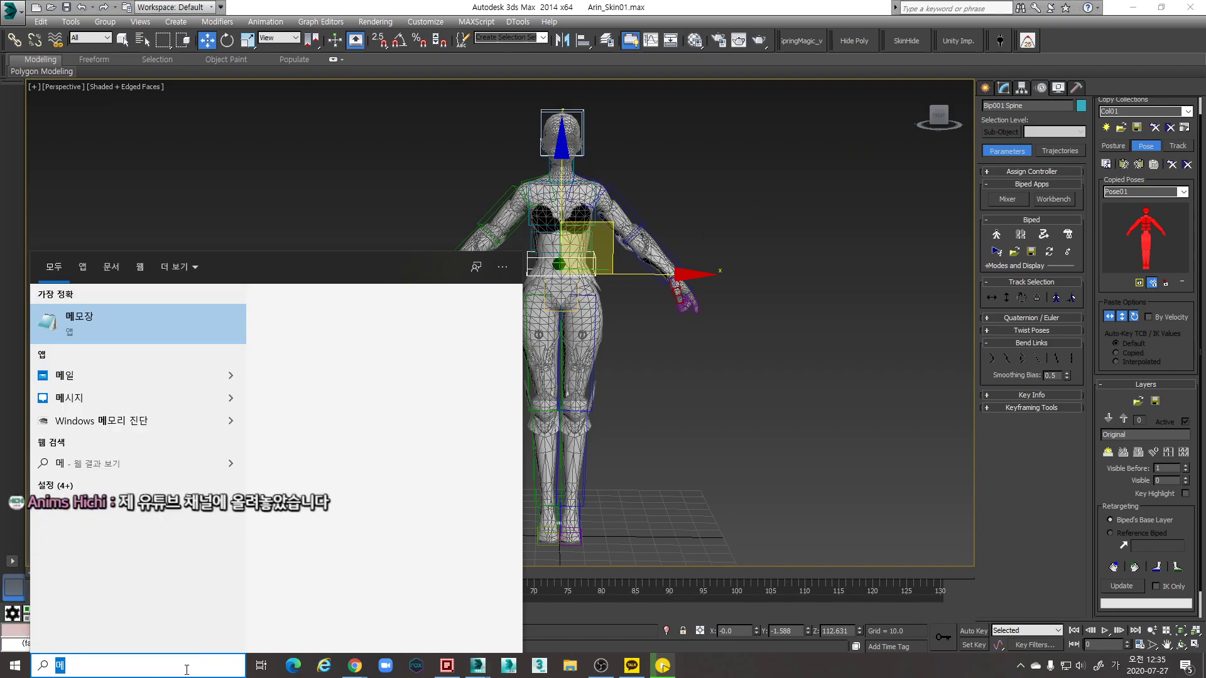
pyautogui.write('모장')
pyautogui.press('Return')
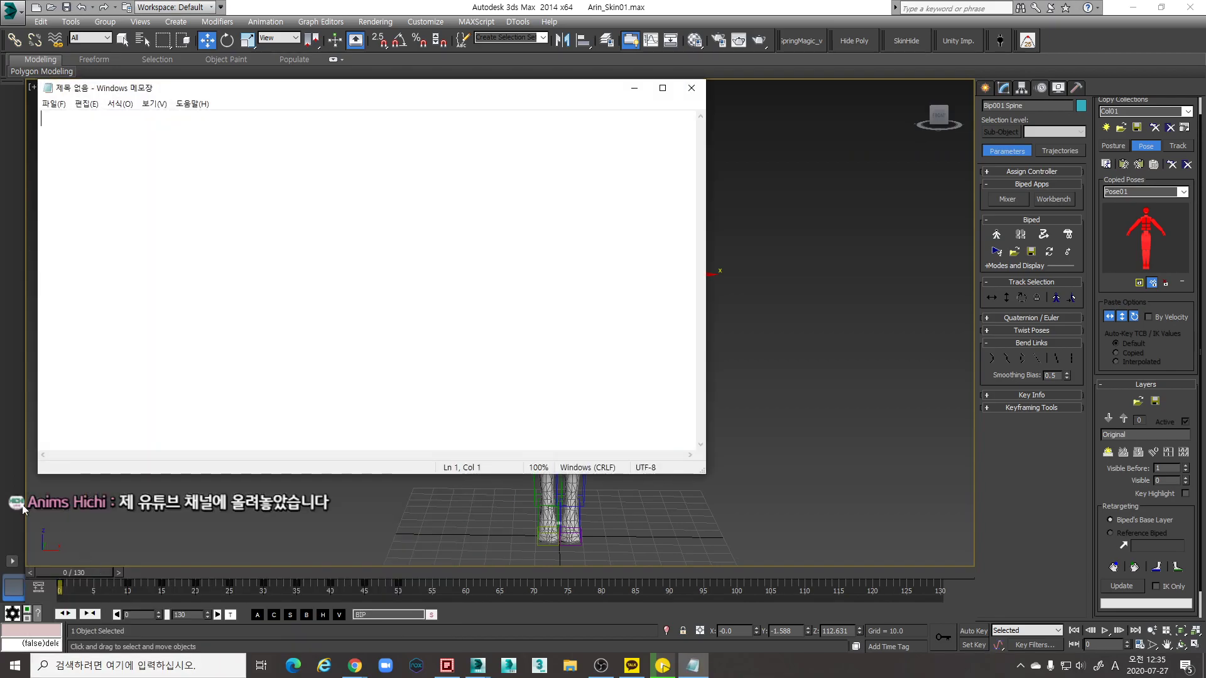
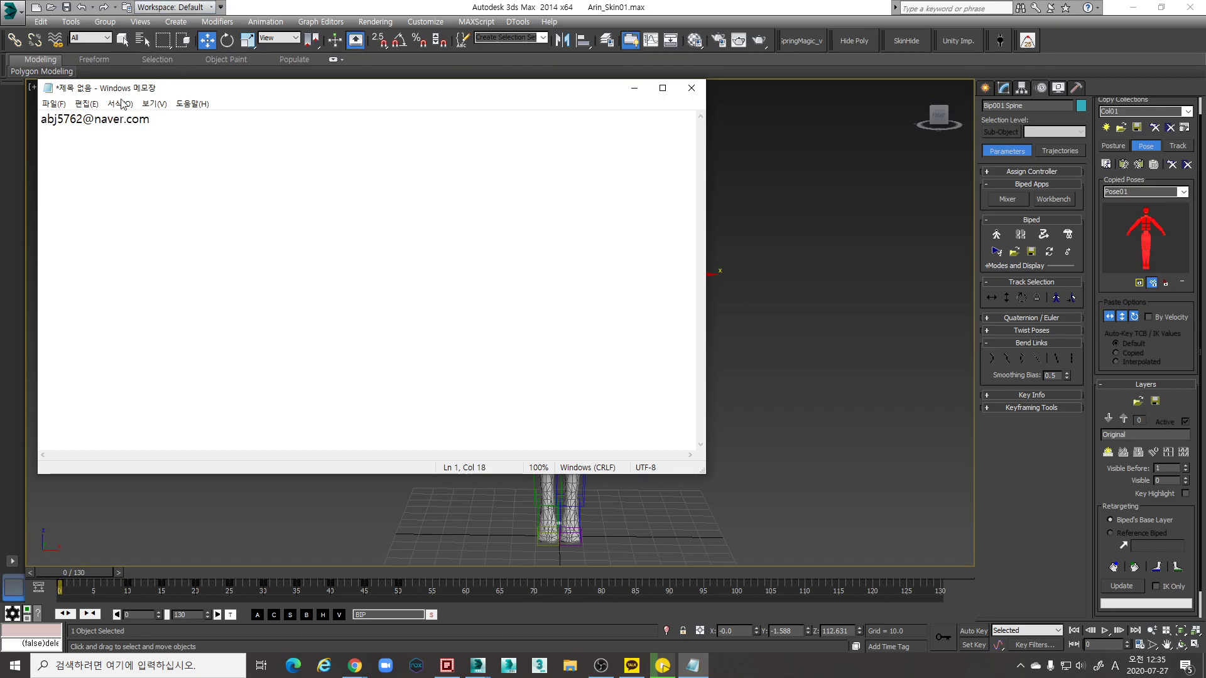
pyautogui.click(119, 103)
pyautogui.click(150, 133)
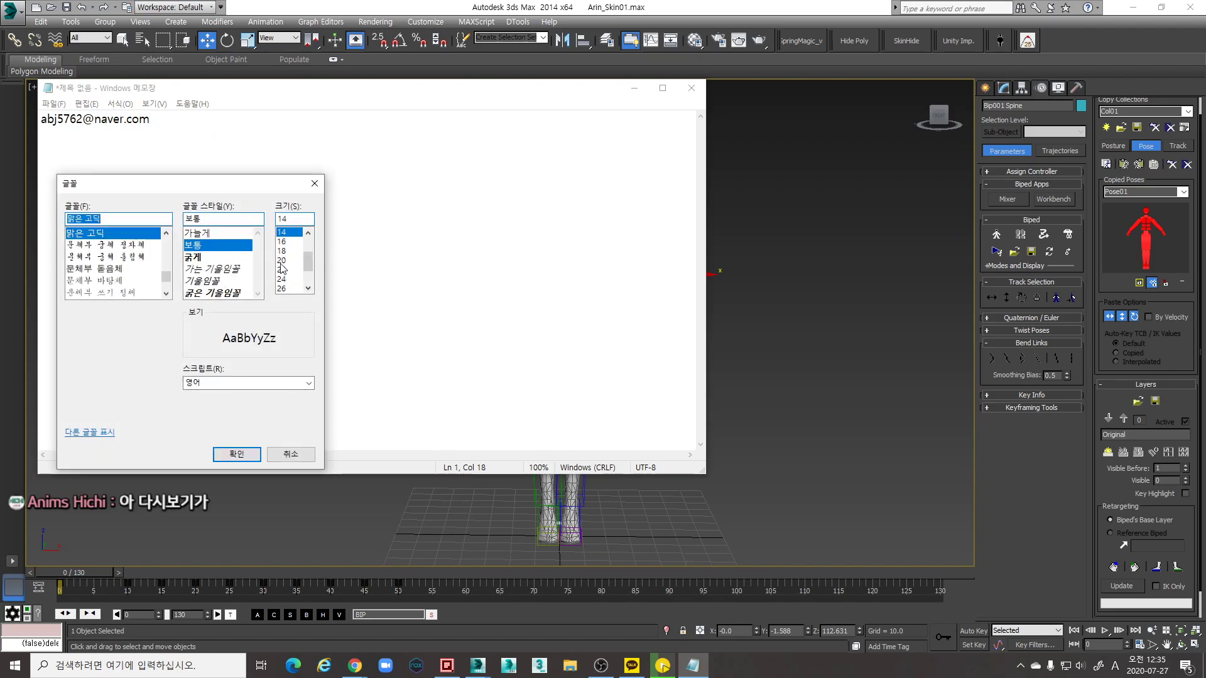
pyautogui.scroll(-2, 301, 283)
pyautogui.click(292, 279)
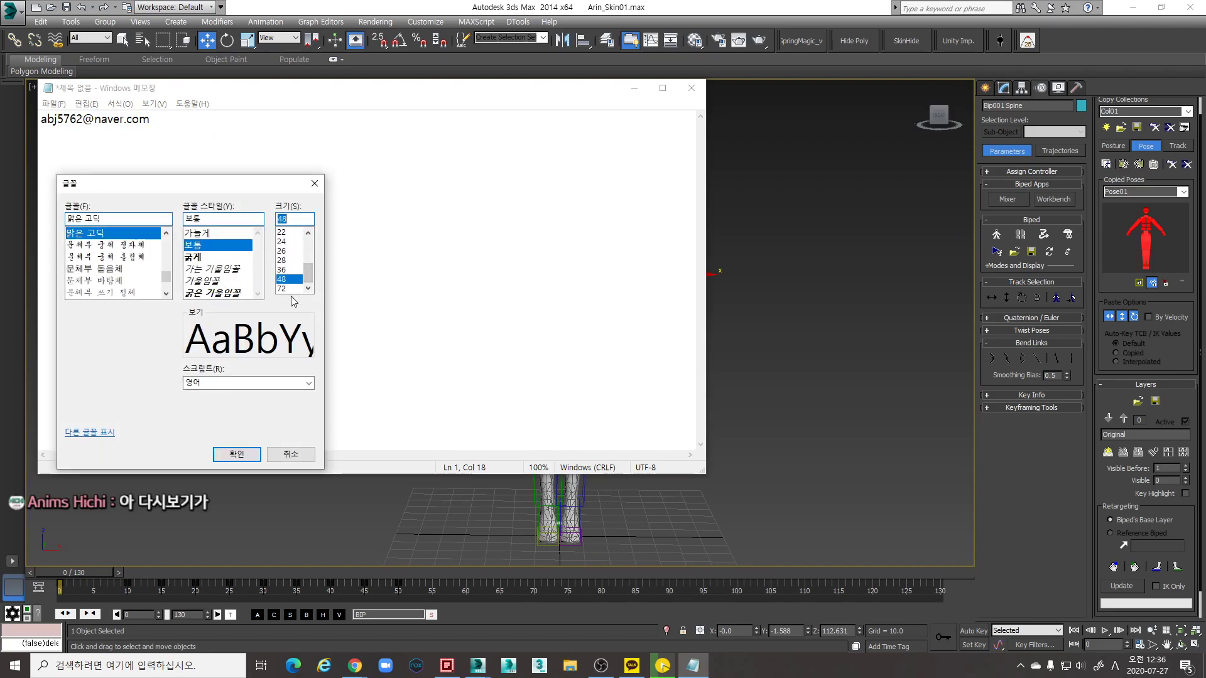
pyautogui.click(241, 453)
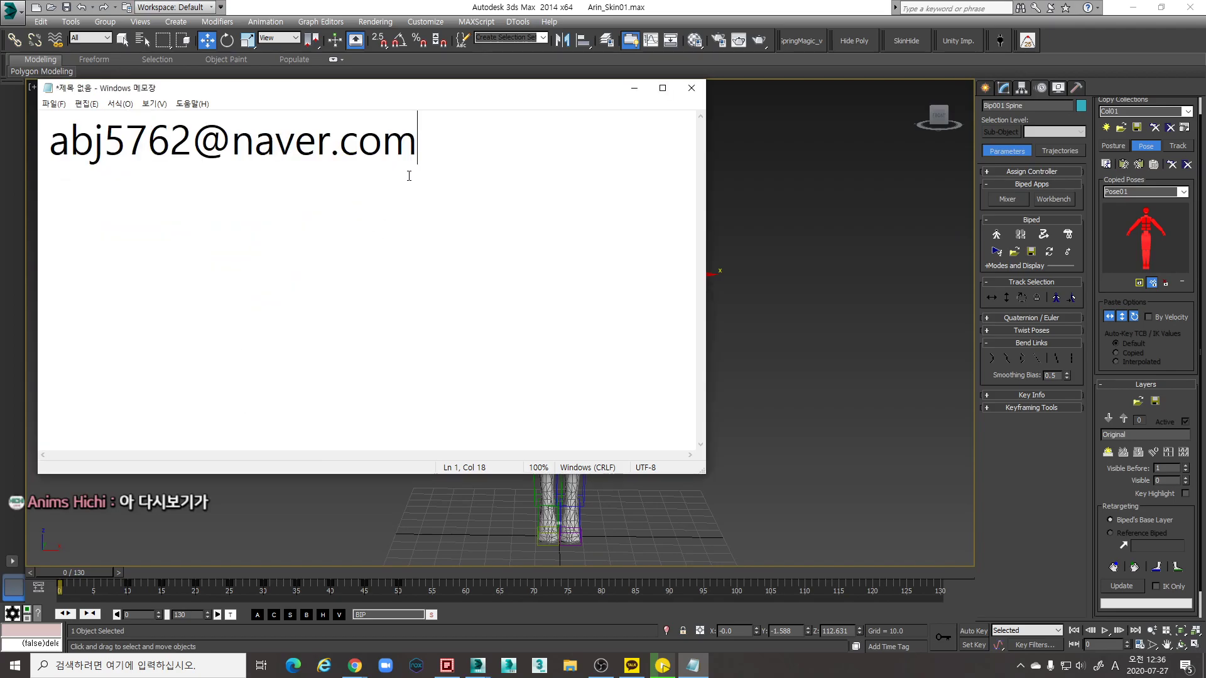
pyautogui.moveTo(408, 173); pyautogui.dragTo(47, 177)
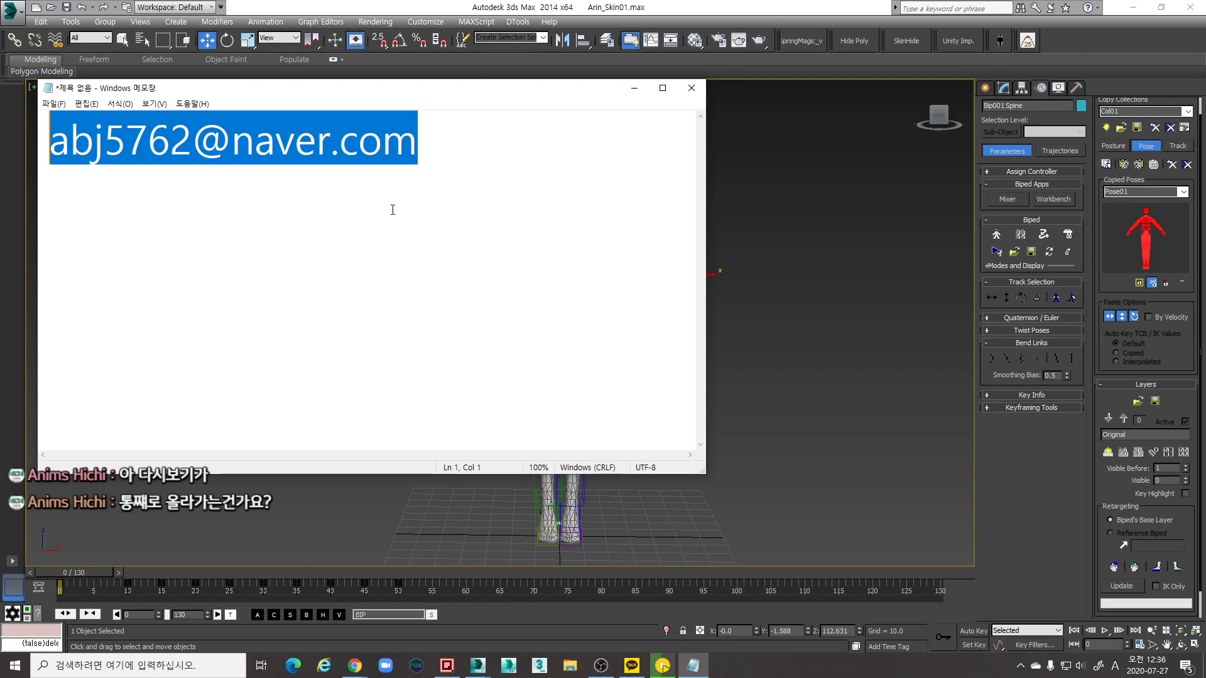
pyautogui.click(693, 90)
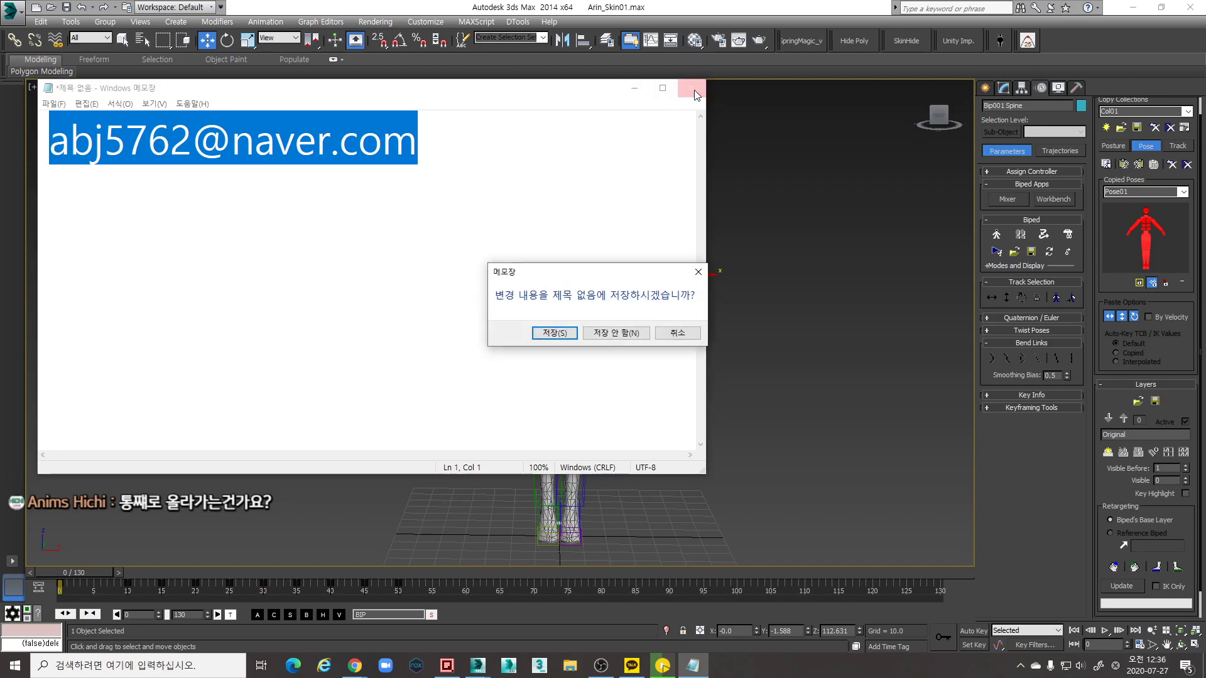
pyautogui.click(635, 338)
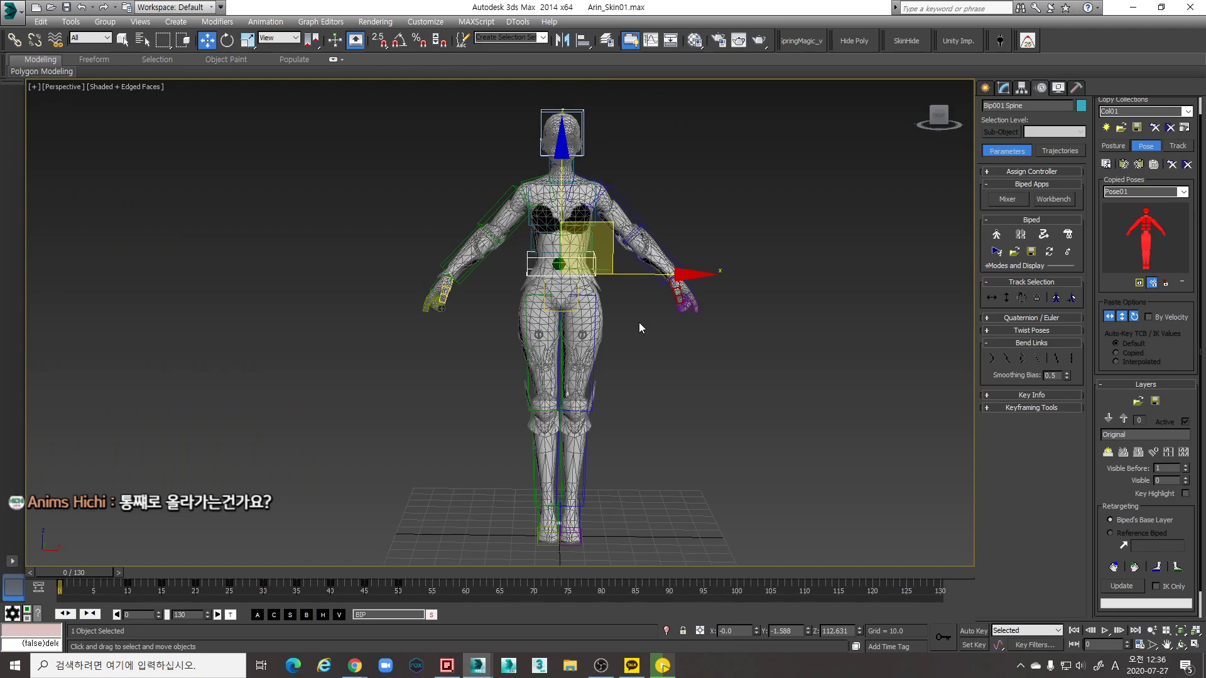